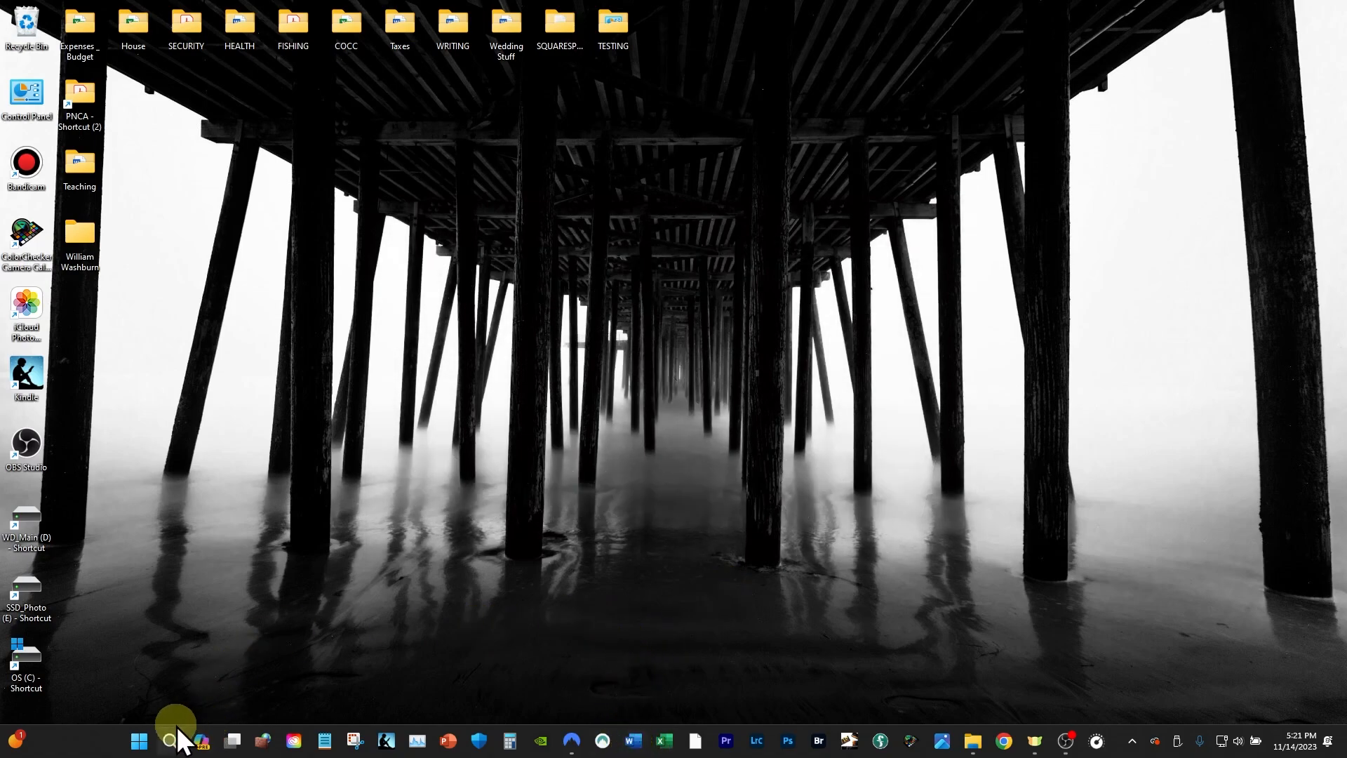
Step: Search the computer for "adobe bridge" and launch Adobe Bridge 2023
{"action": "left_click", "coordinate": [139, 740]}
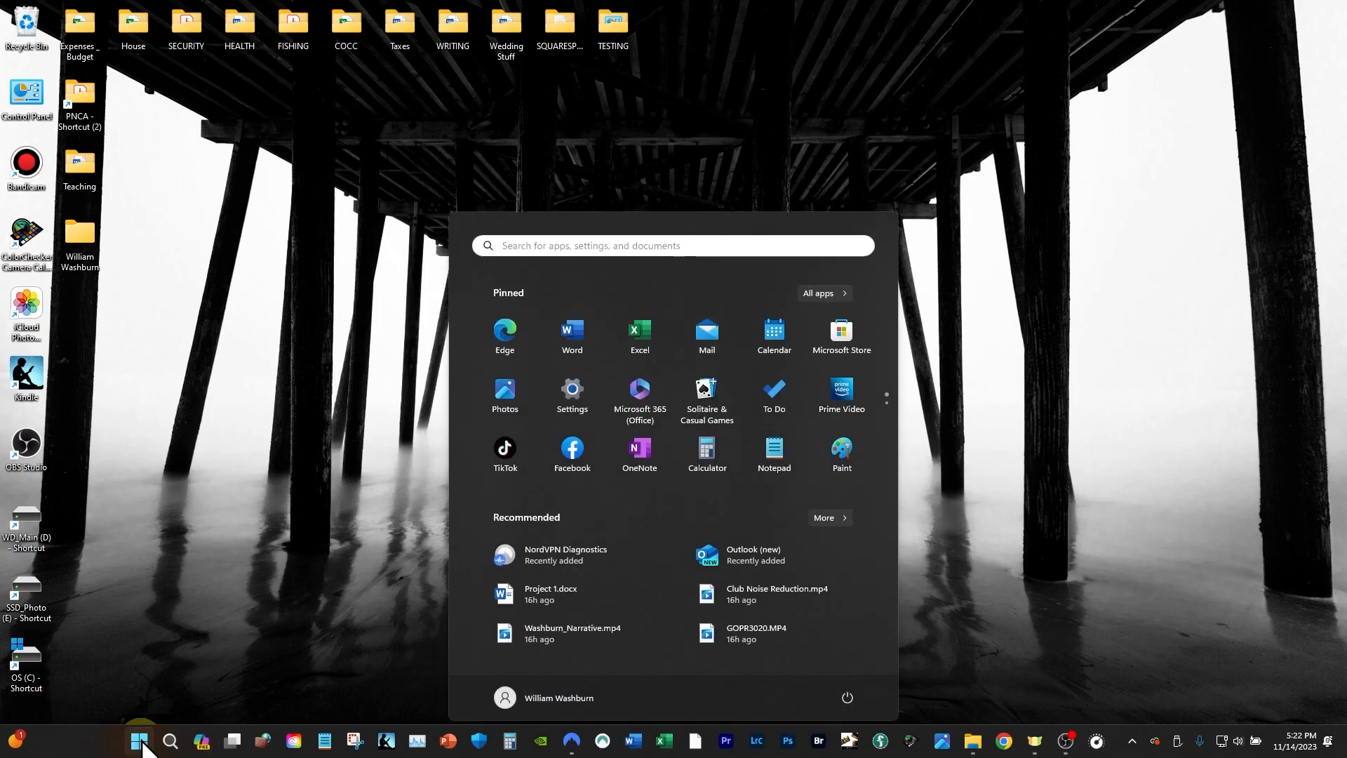
{"action": "left_click", "coordinate": [633, 242]}
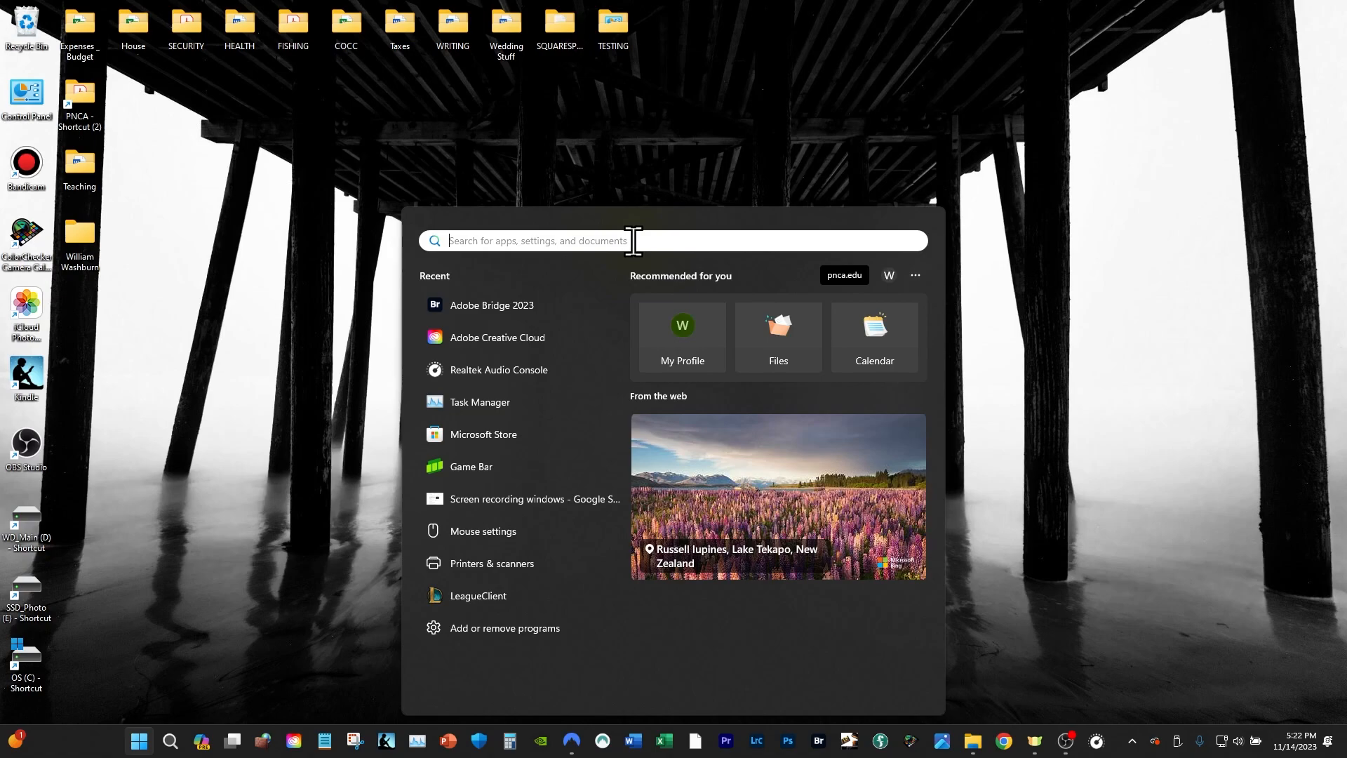
{"action": "type", "text": "adobe b"}
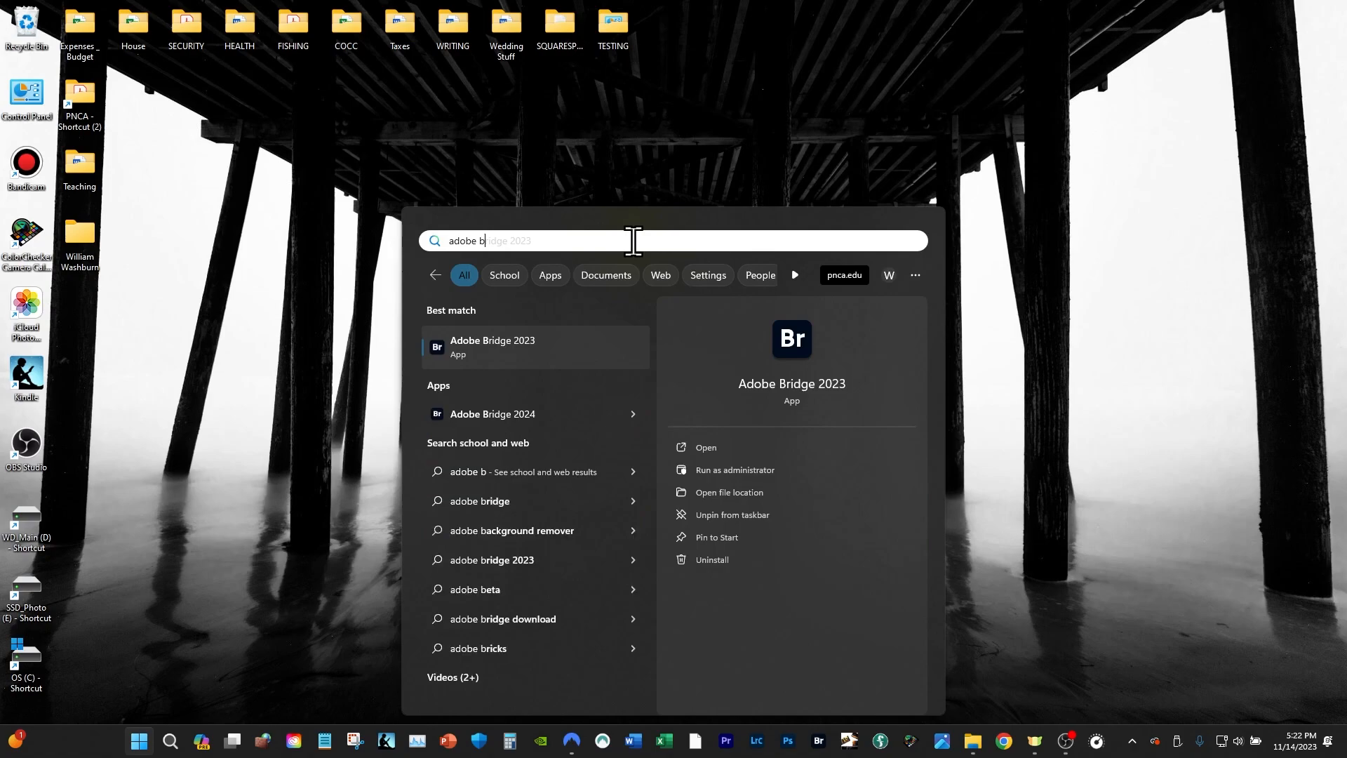
{"action": "type", "text": "ridge"}
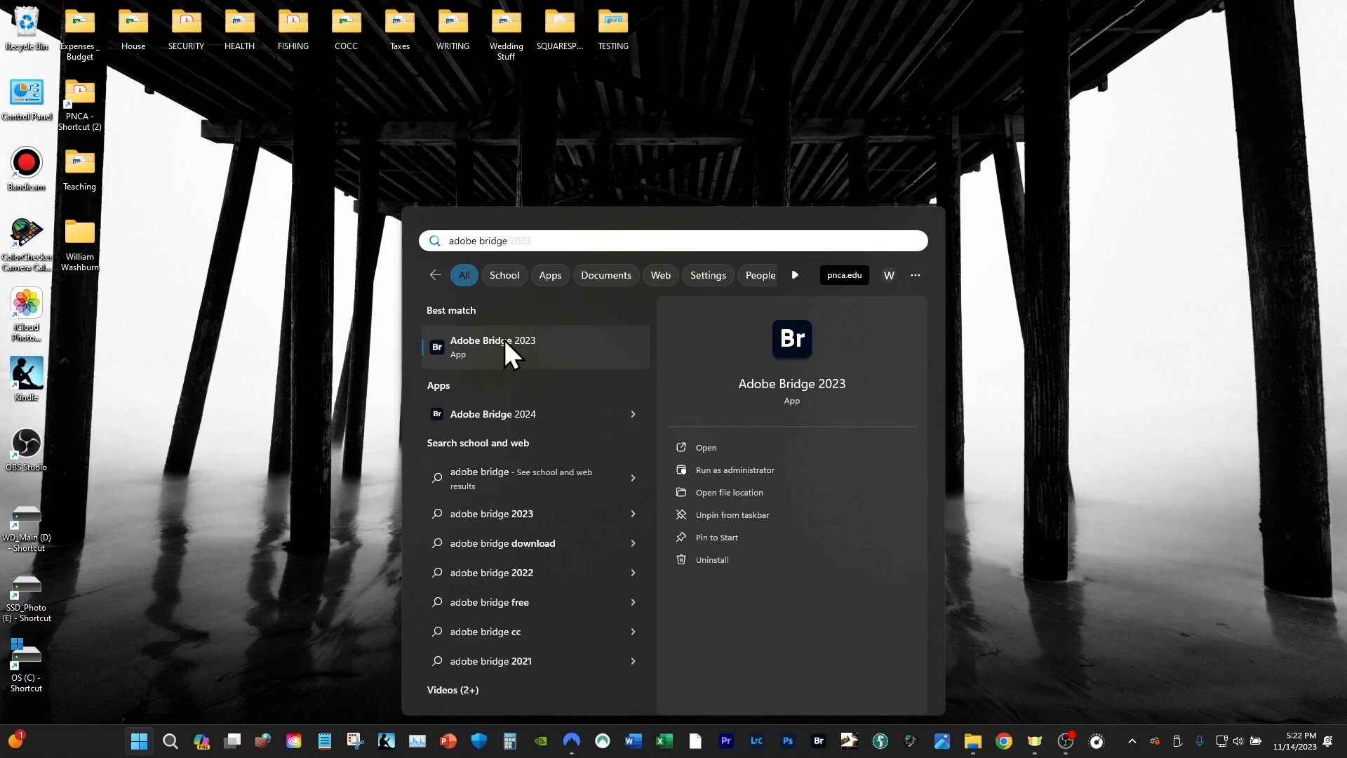
{"action": "left_click", "coordinate": [520, 344]}
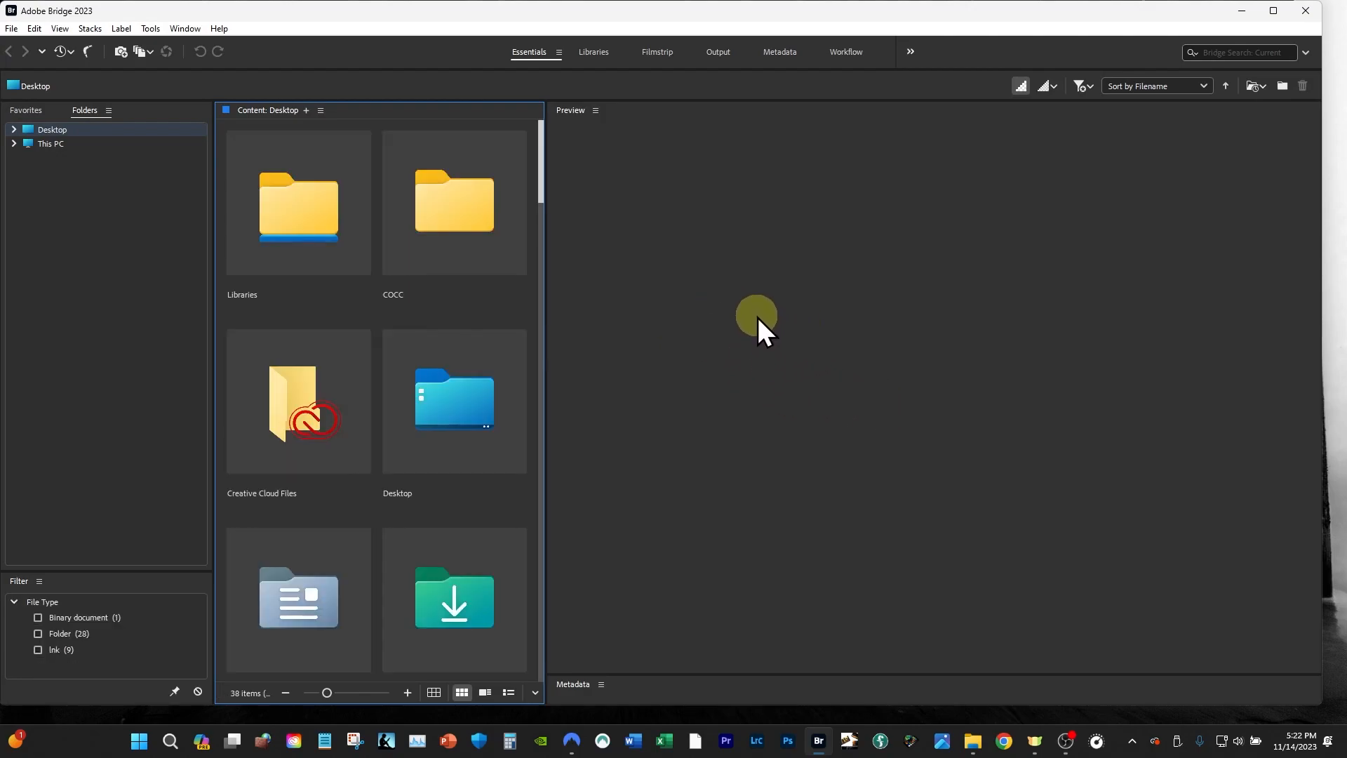
Step: Look over the Folders, Content, Preview and Filter panels and the list of panels that can be shown or hidden
{"action": "left_click", "coordinate": [791, 307]}
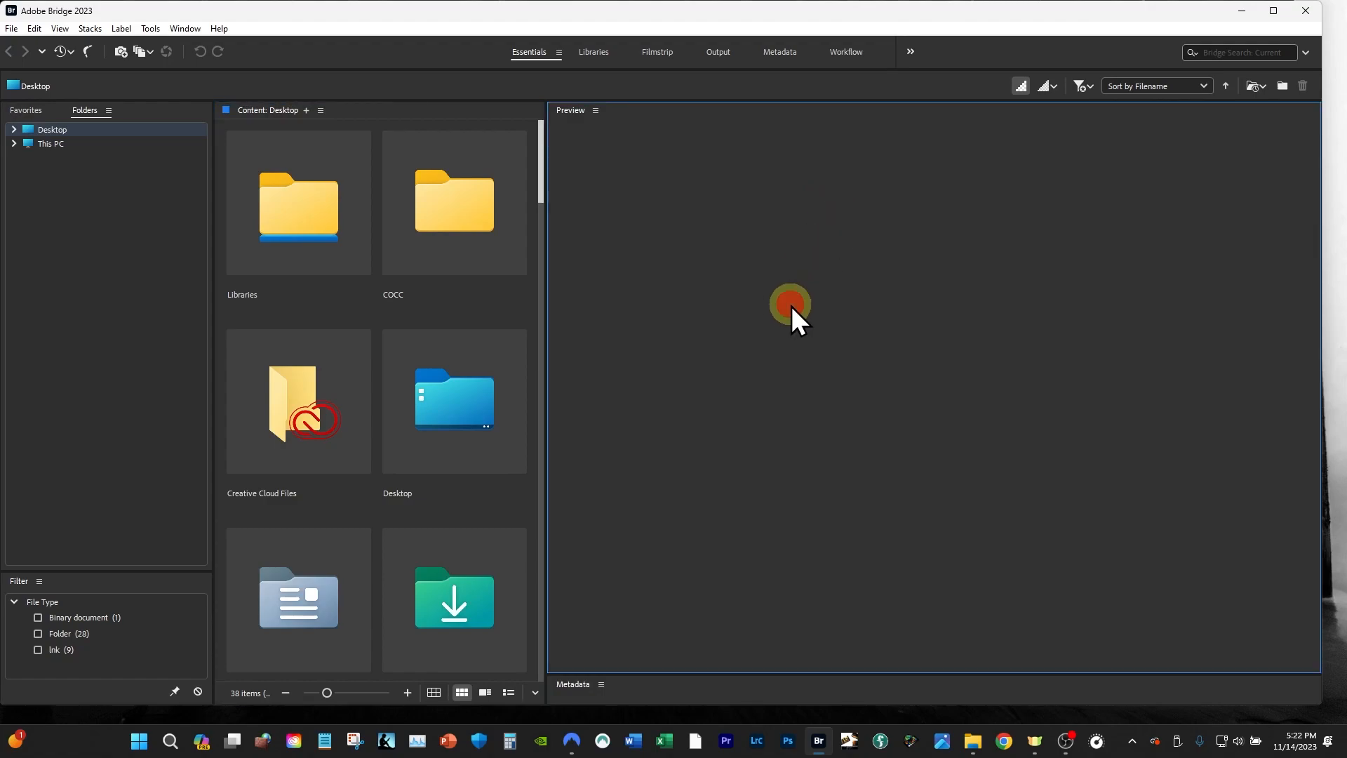
{"action": "left_click", "coordinate": [384, 107]}
{"action": "left_click", "coordinate": [99, 305]}
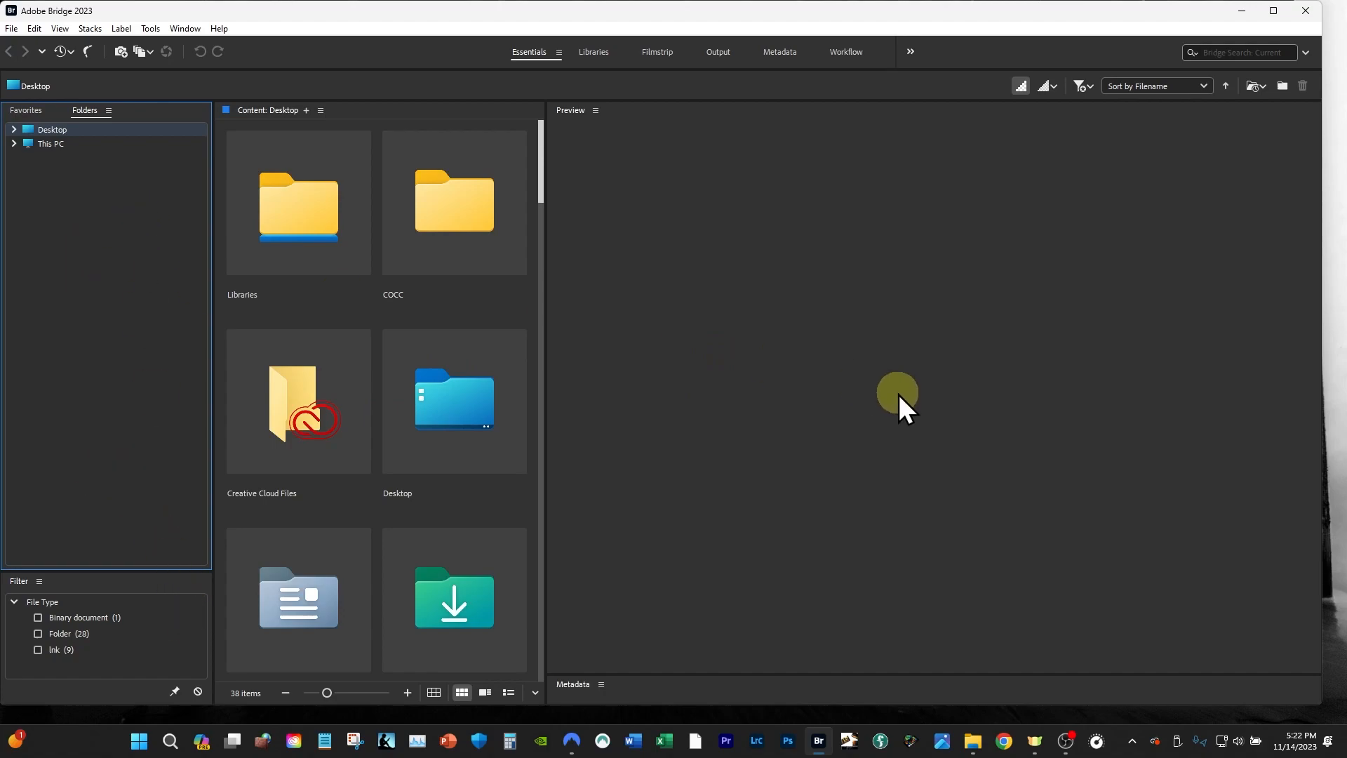
{"action": "left_click", "coordinate": [814, 357]}
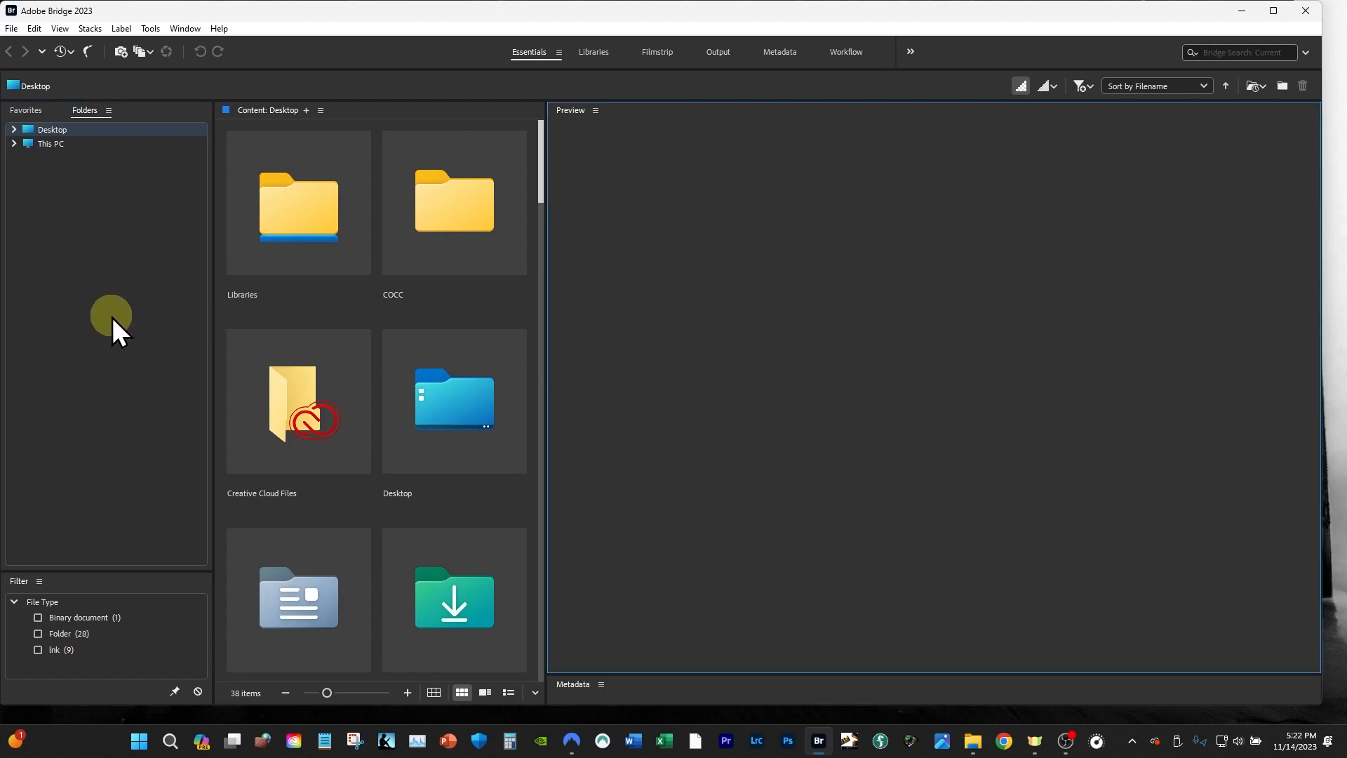
{"action": "left_click", "coordinate": [364, 109]}
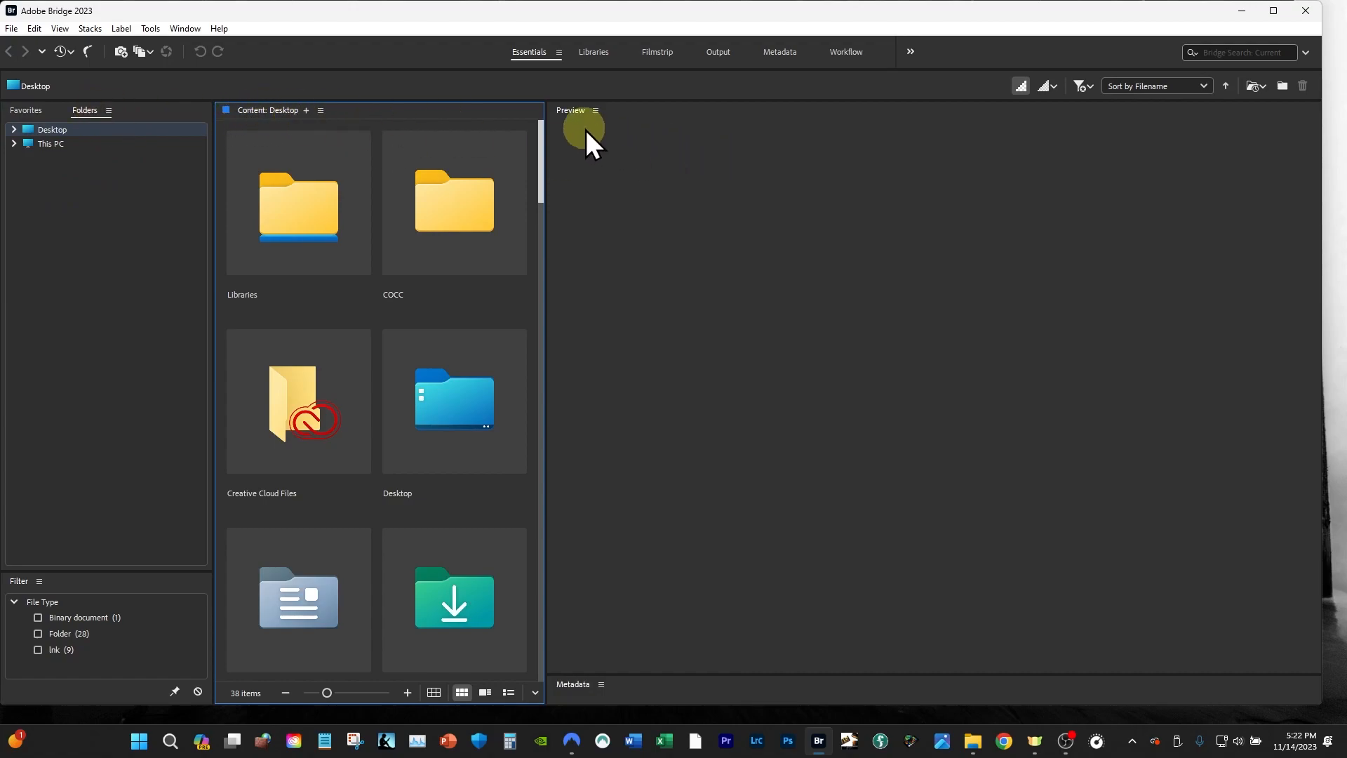
{"action": "left_click", "coordinate": [572, 110]}
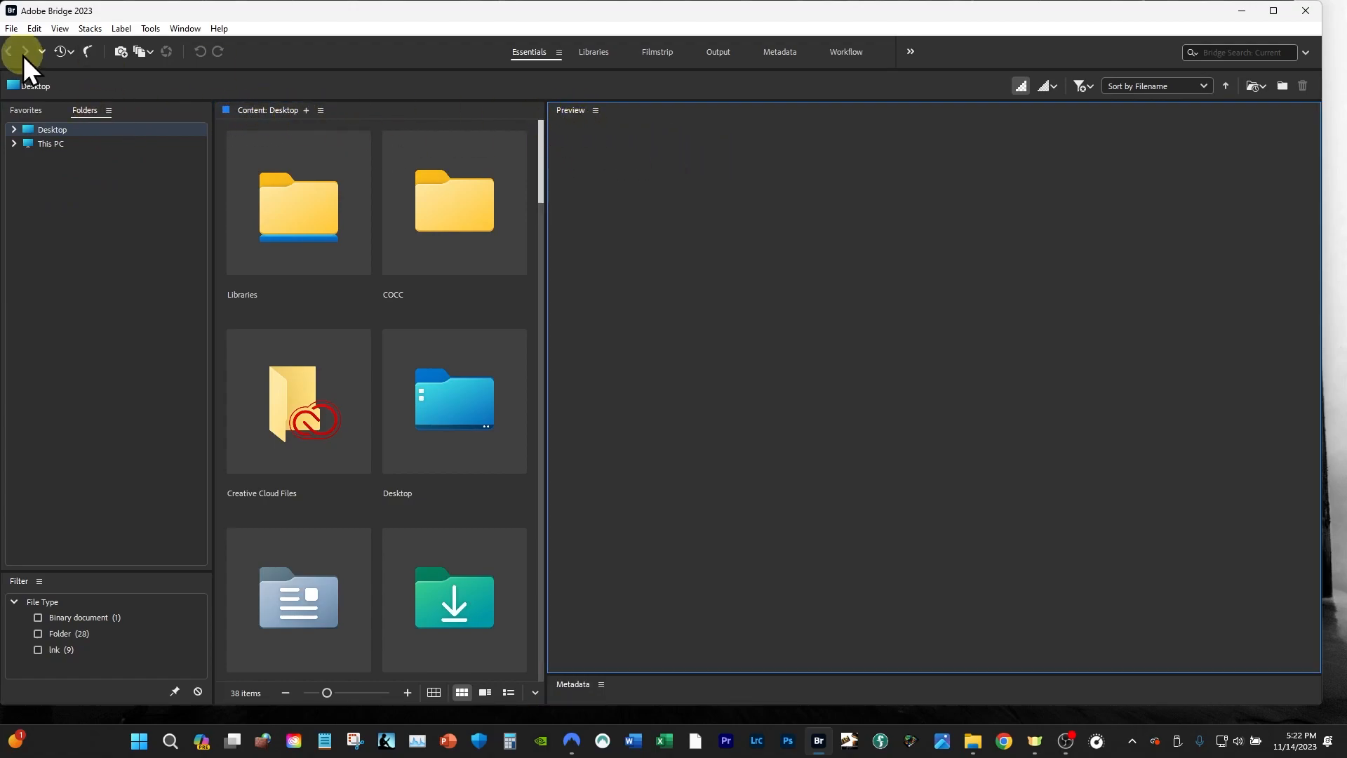
{"action": "left_click", "coordinate": [185, 29]}
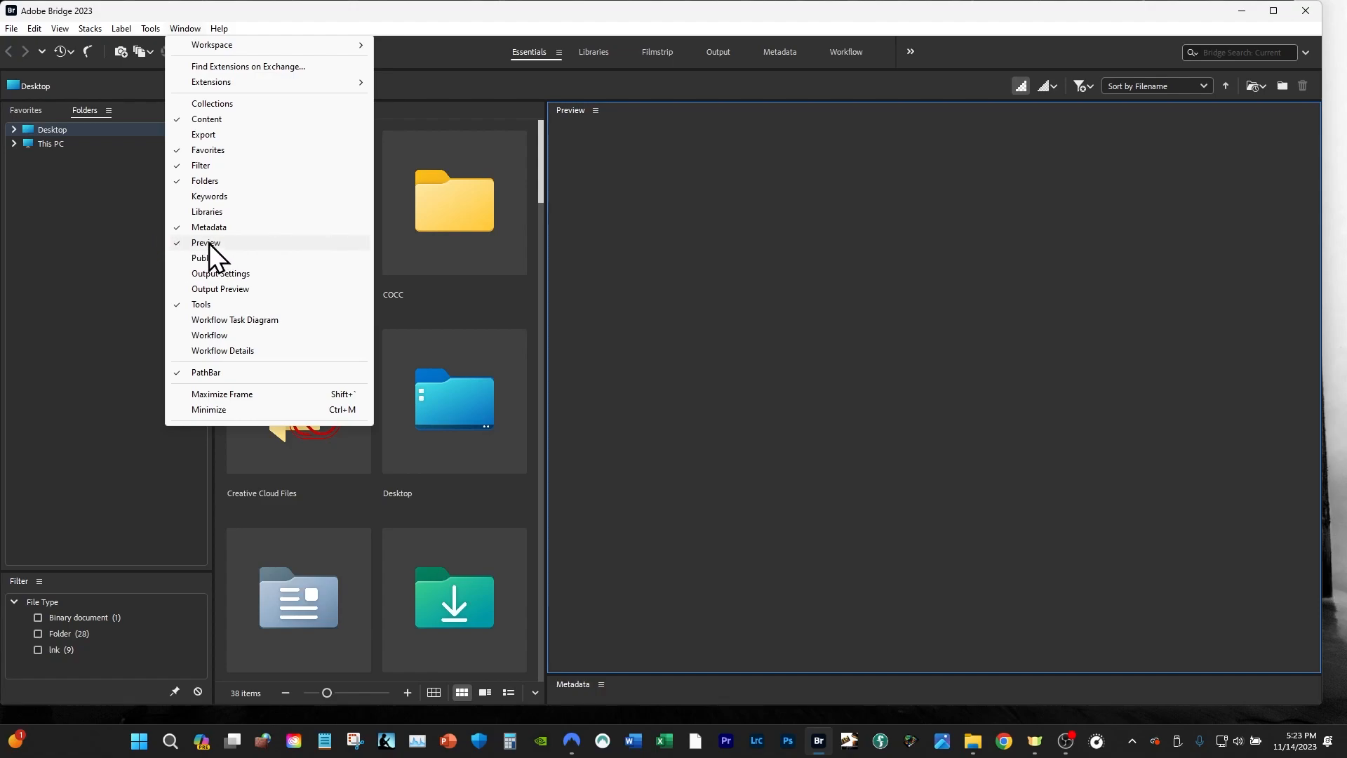
{"action": "left_click", "coordinate": [42, 598]}
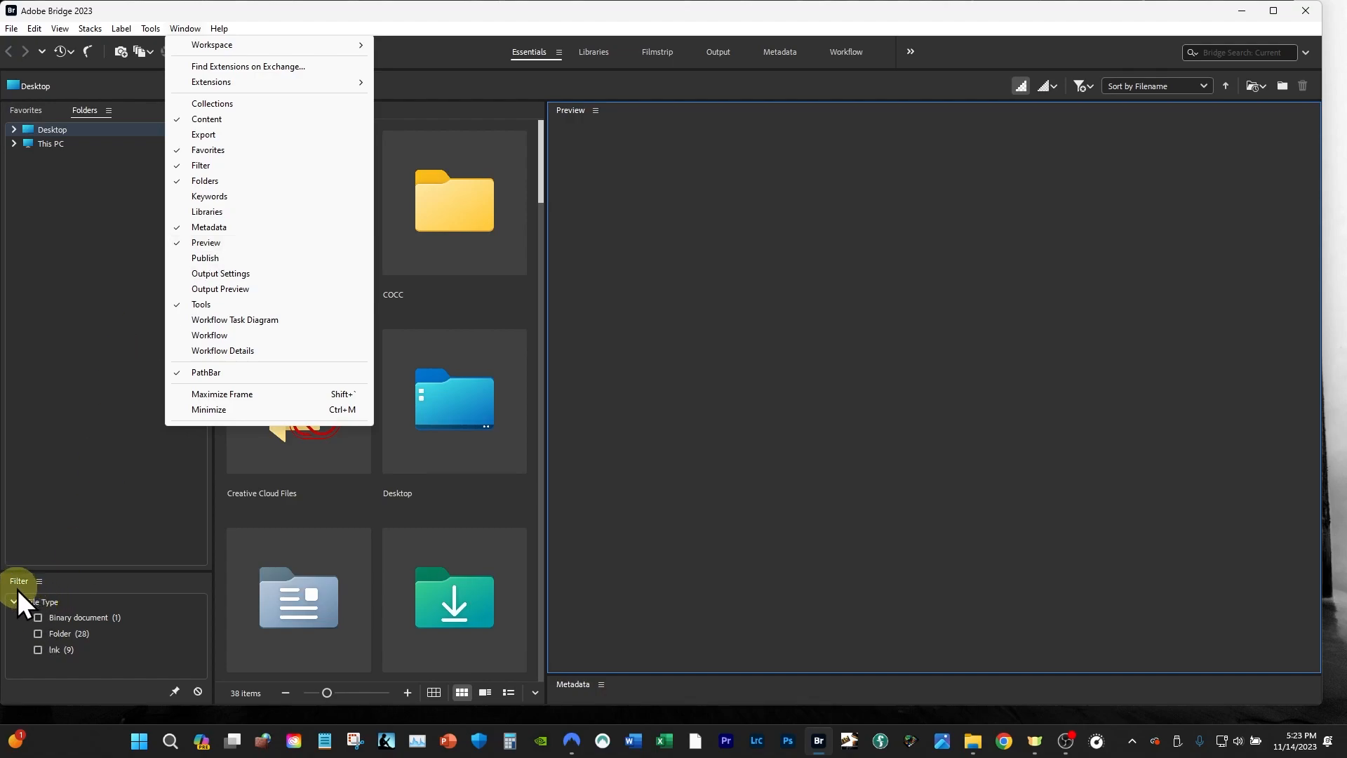
{"action": "left_click", "coordinate": [377, 15]}
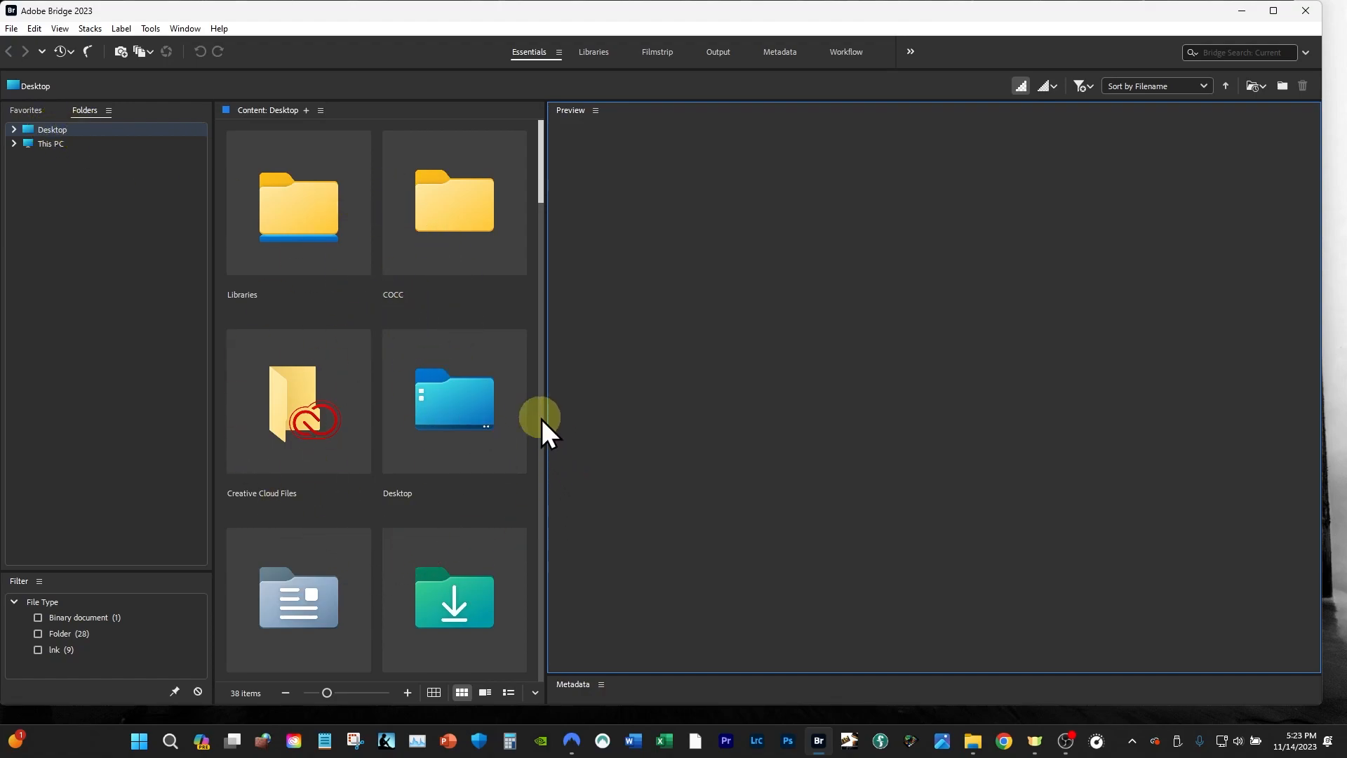
{"action": "mouse_move", "coordinate": [541, 171]}
{"action": "left_mouse_down"}
{"action": "mouse_move", "coordinate": [520, 489]}
{"action": "mouse_move", "coordinate": [539, 168]}
{"action": "left_mouse_up"}
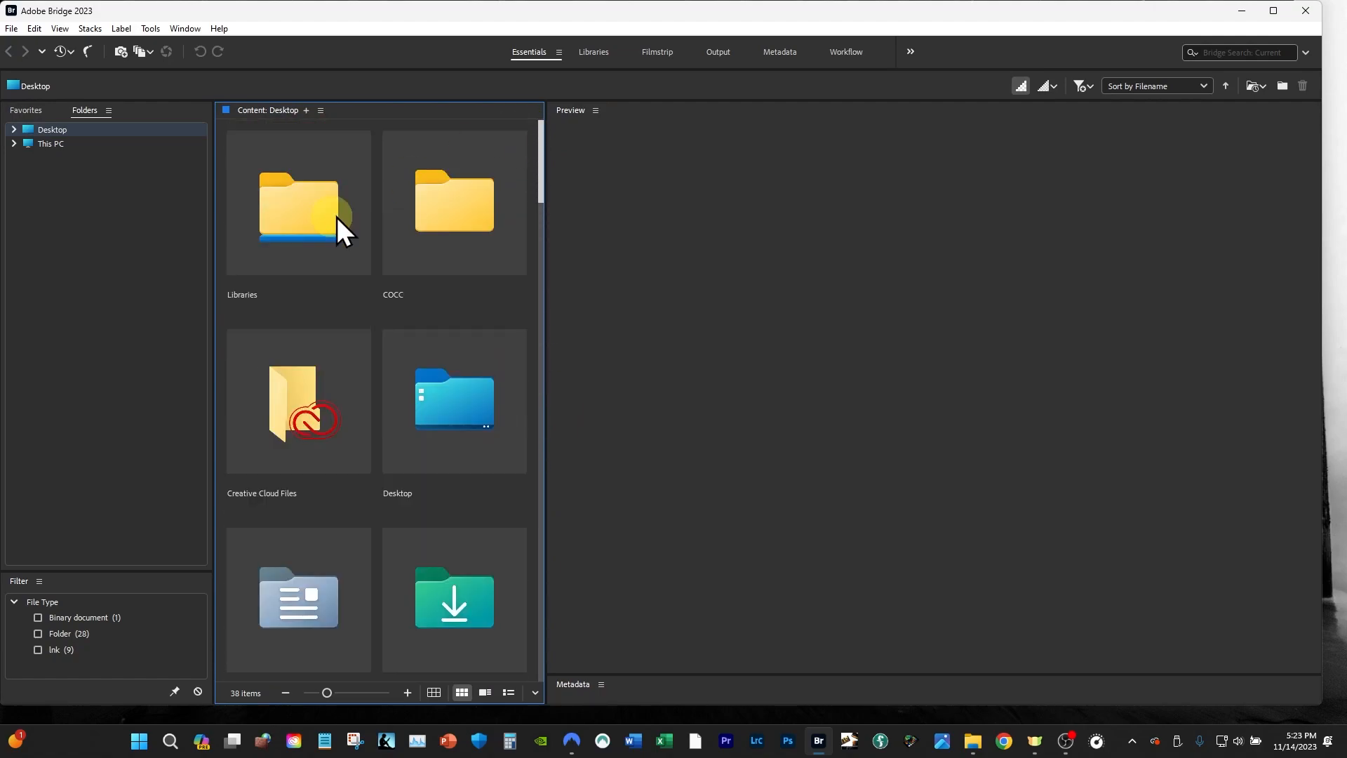
Step: Browse to This PC and preview its drives OS (C:), Sai_VIDEO (D:) and WD_Main (E:)
{"action": "left_click", "coordinate": [57, 143]}
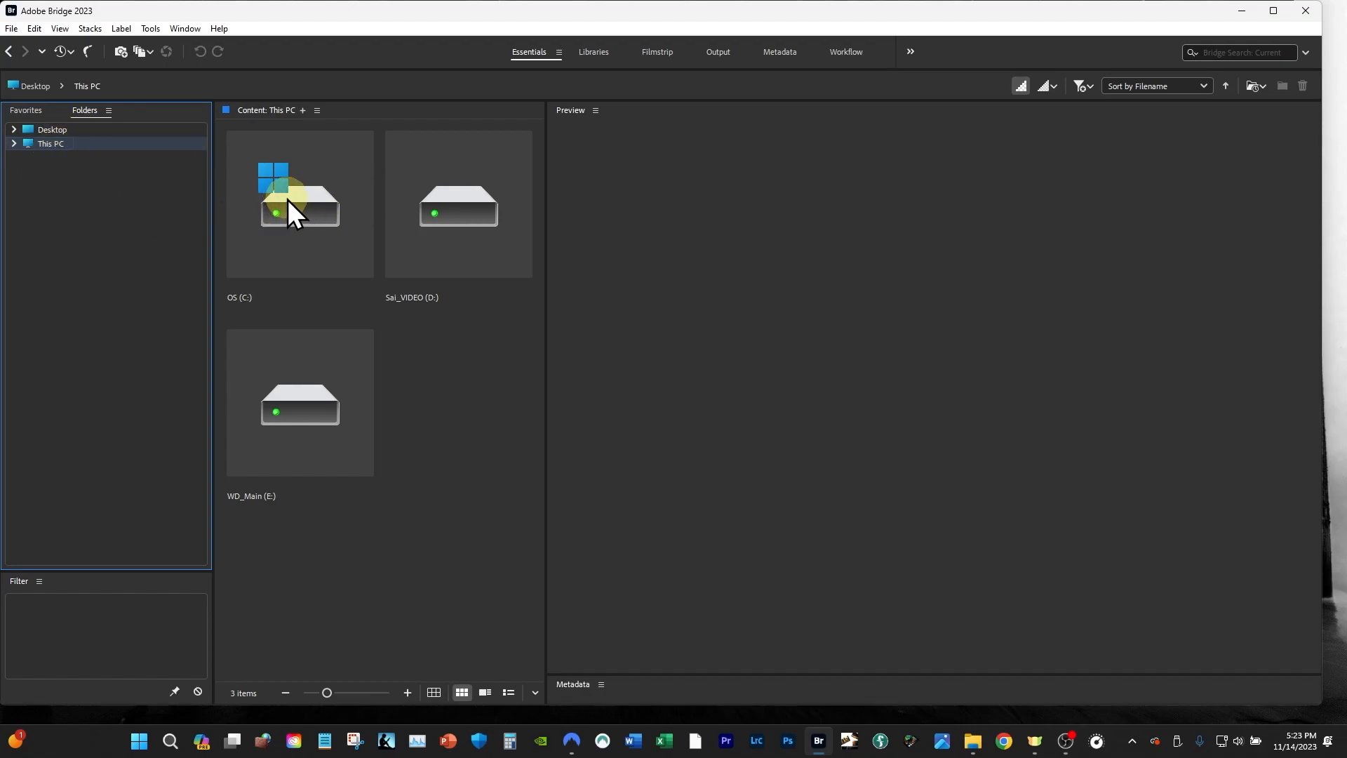
{"action": "left_click", "coordinate": [309, 223]}
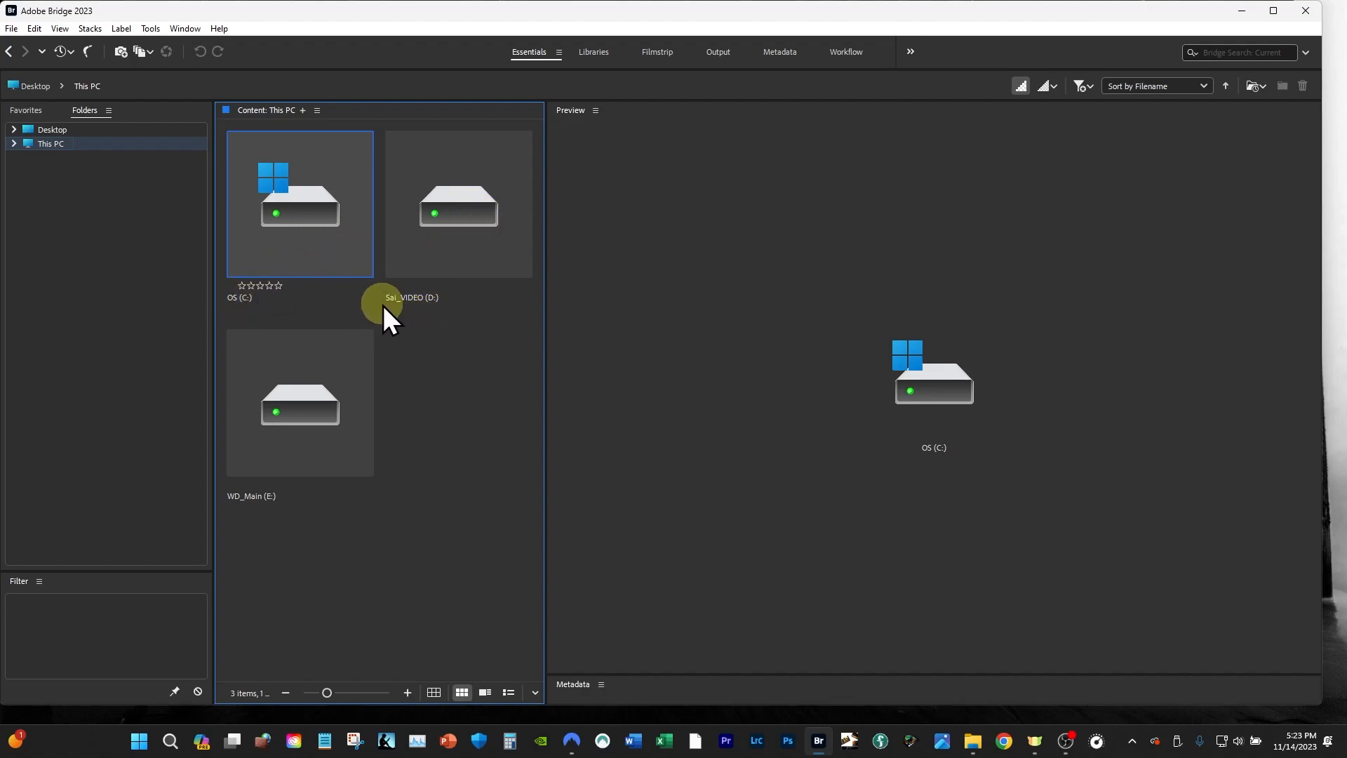
{"action": "left_click", "coordinate": [444, 236]}
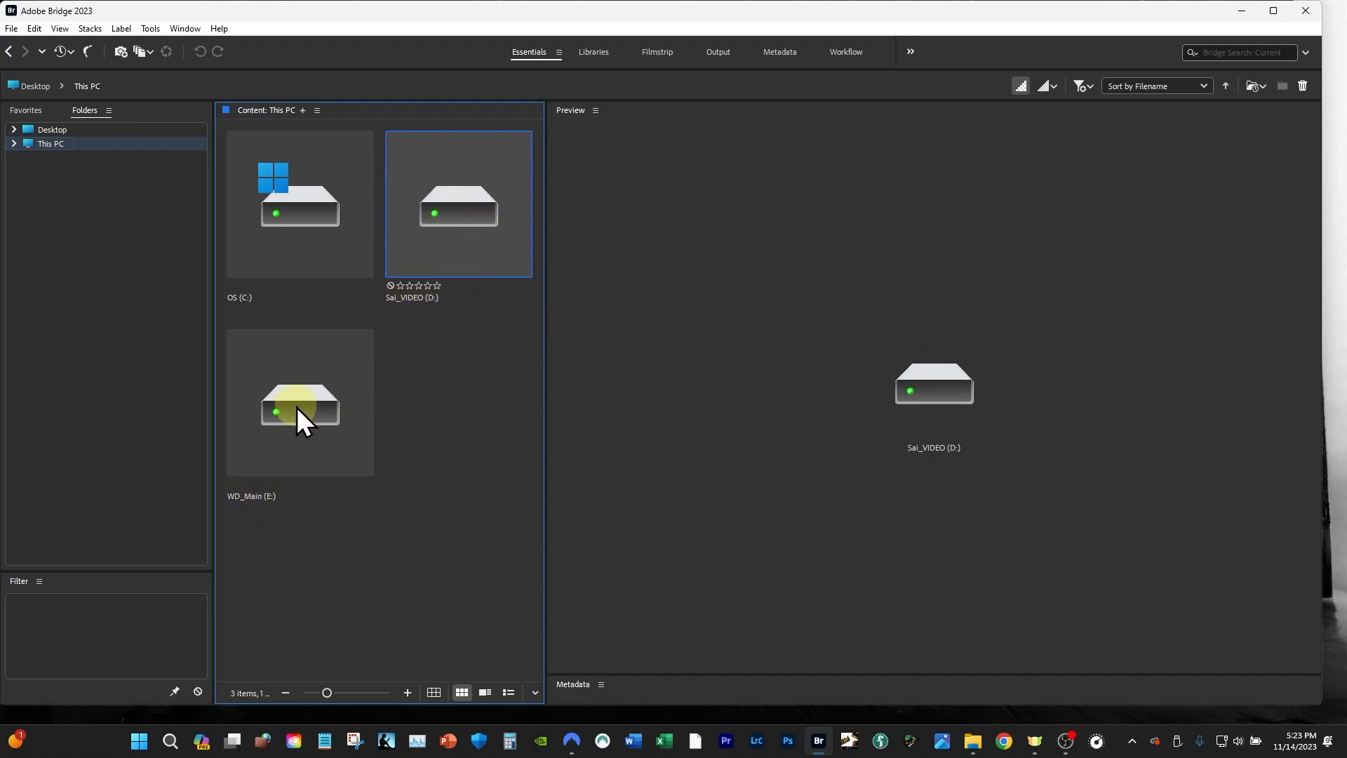
{"action": "left_click", "coordinate": [302, 431]}
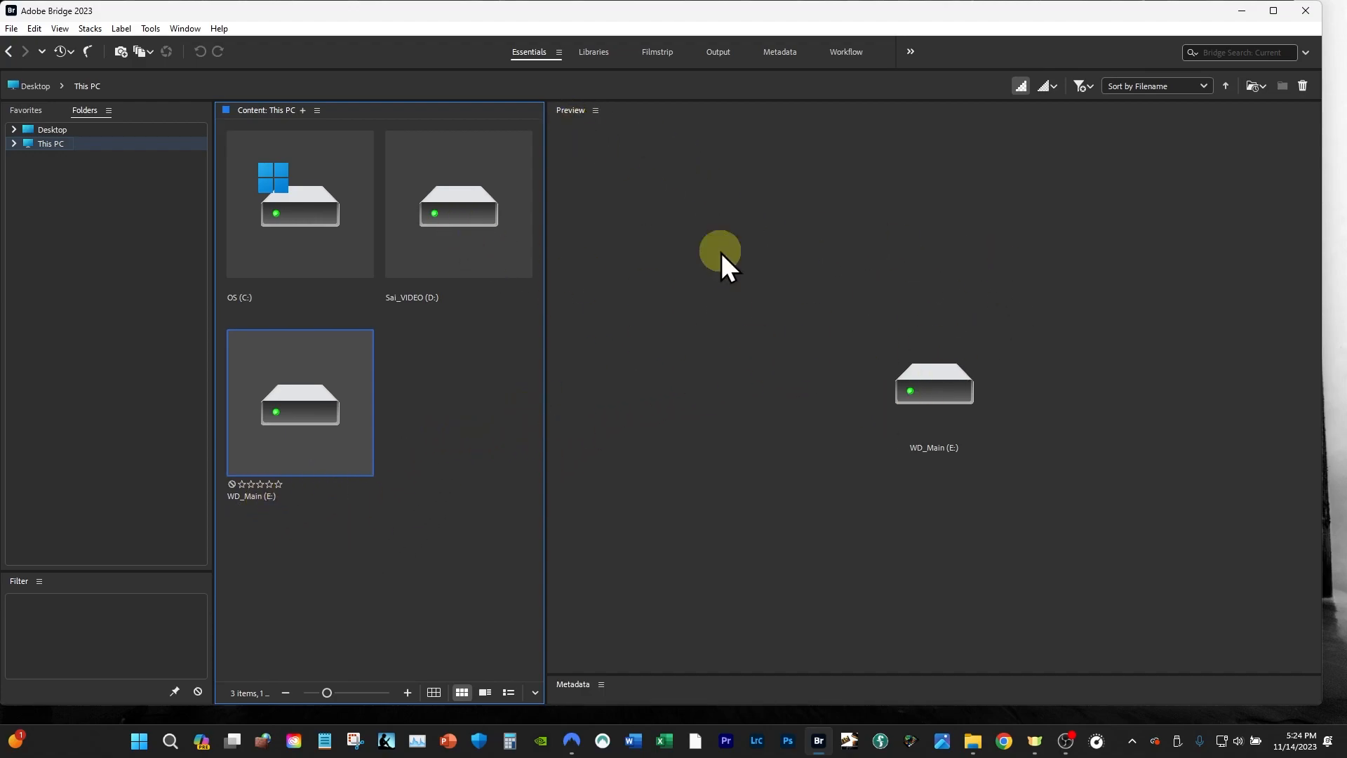
{"action": "left_click", "coordinate": [453, 207]}
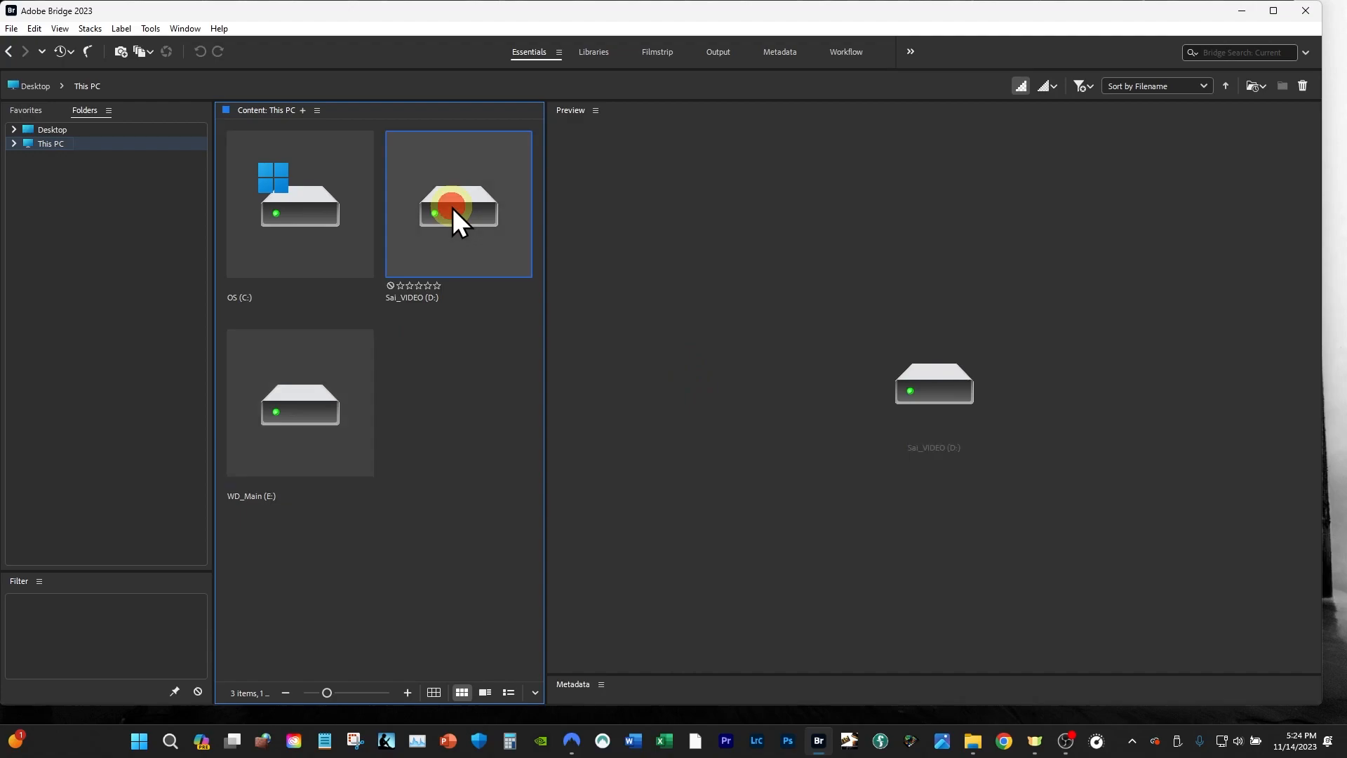
{"action": "left_click", "coordinate": [321, 210]}
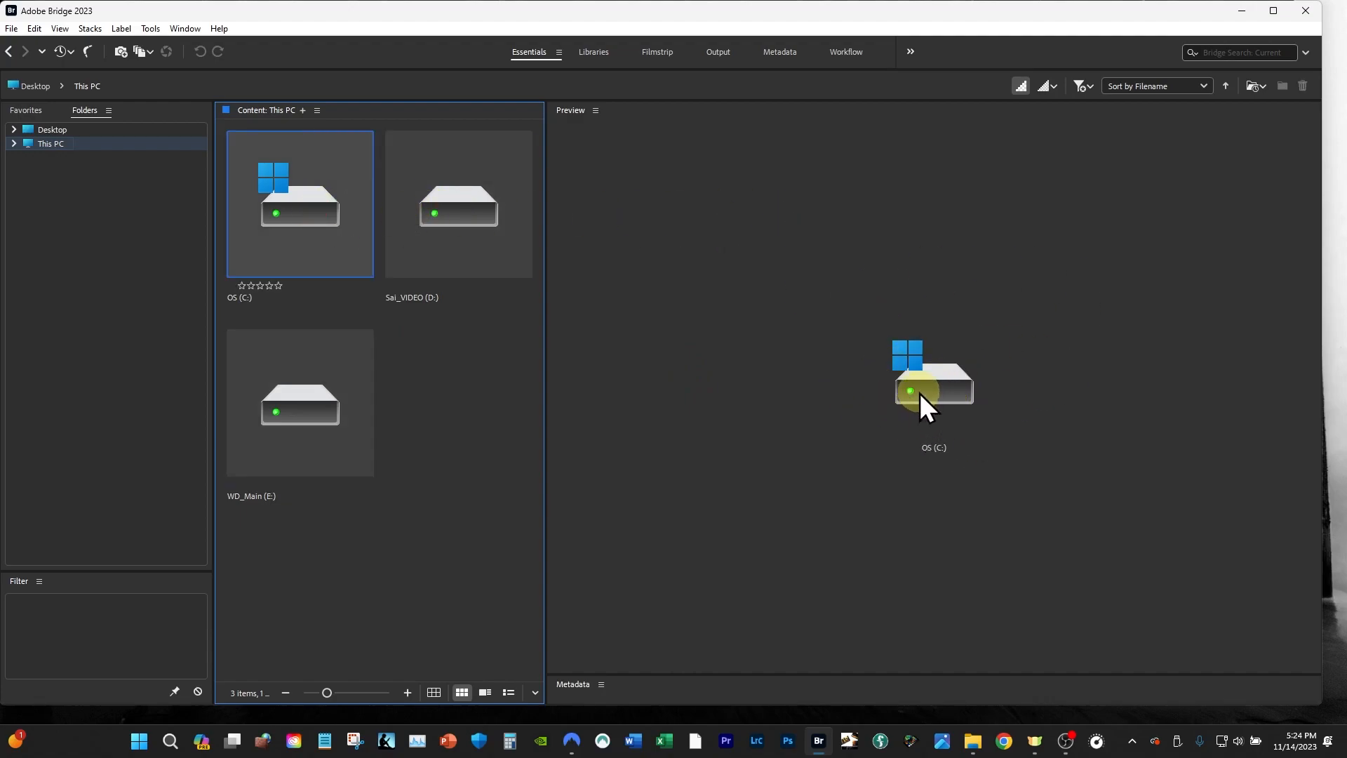
Step: Open the WD_Main (E:) drive and go into its PHOTOS folder
{"action": "left_click", "coordinate": [302, 404]}
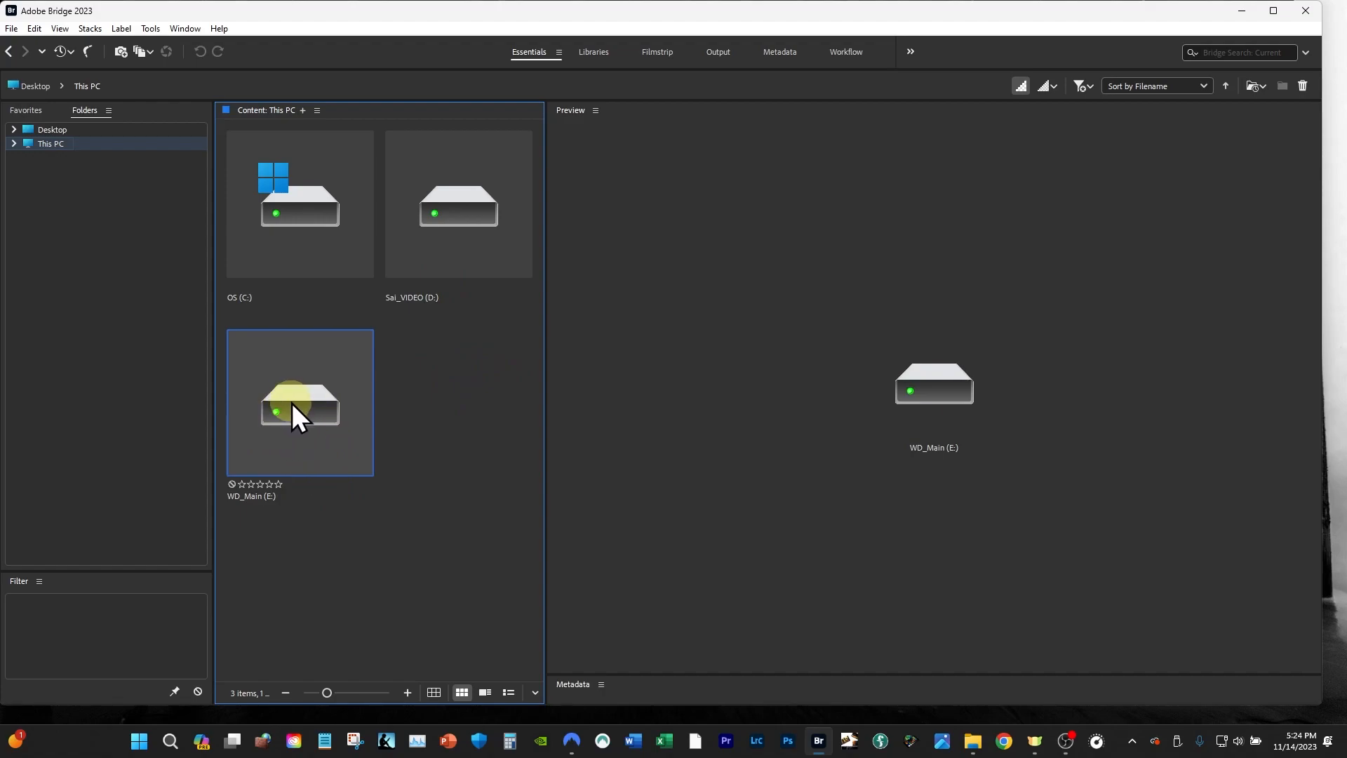
{"action": "double_click", "coordinate": [309, 409]}
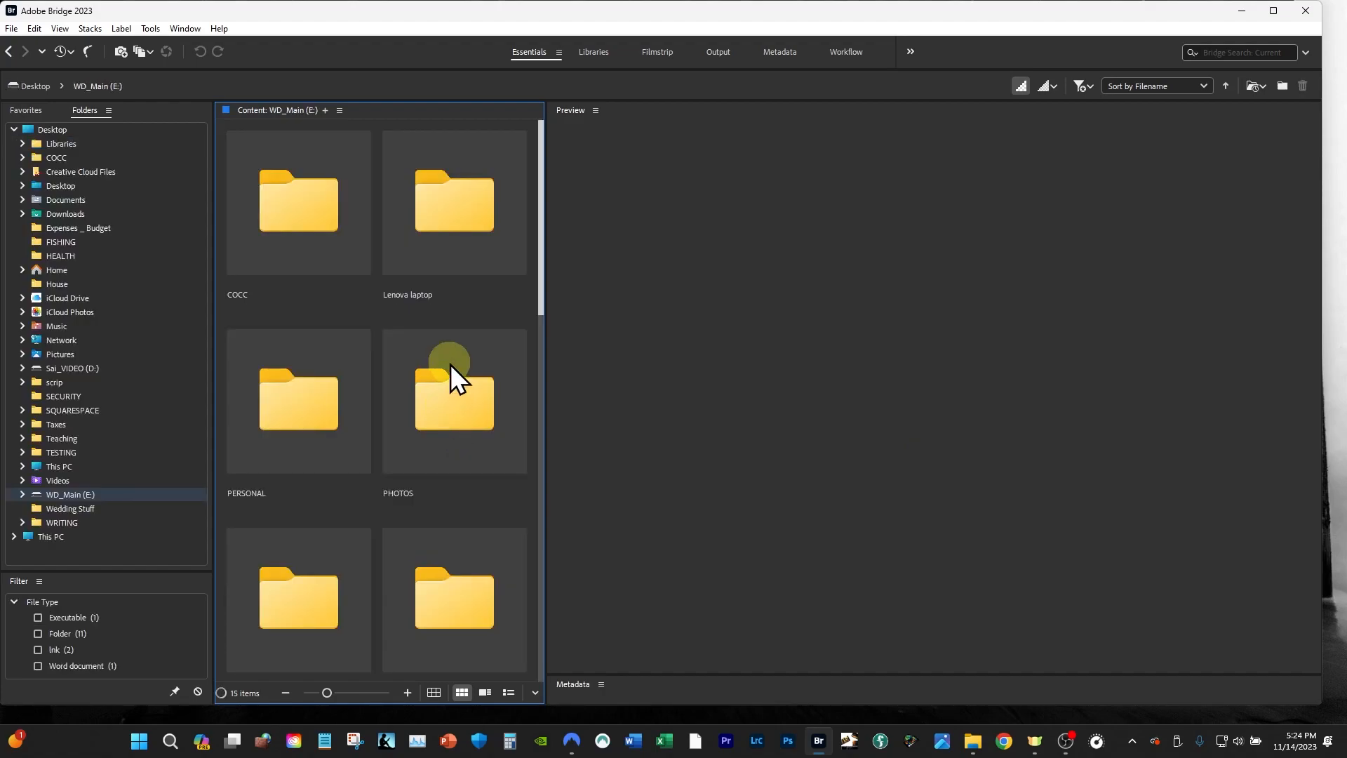
{"action": "left_click", "coordinate": [453, 421]}
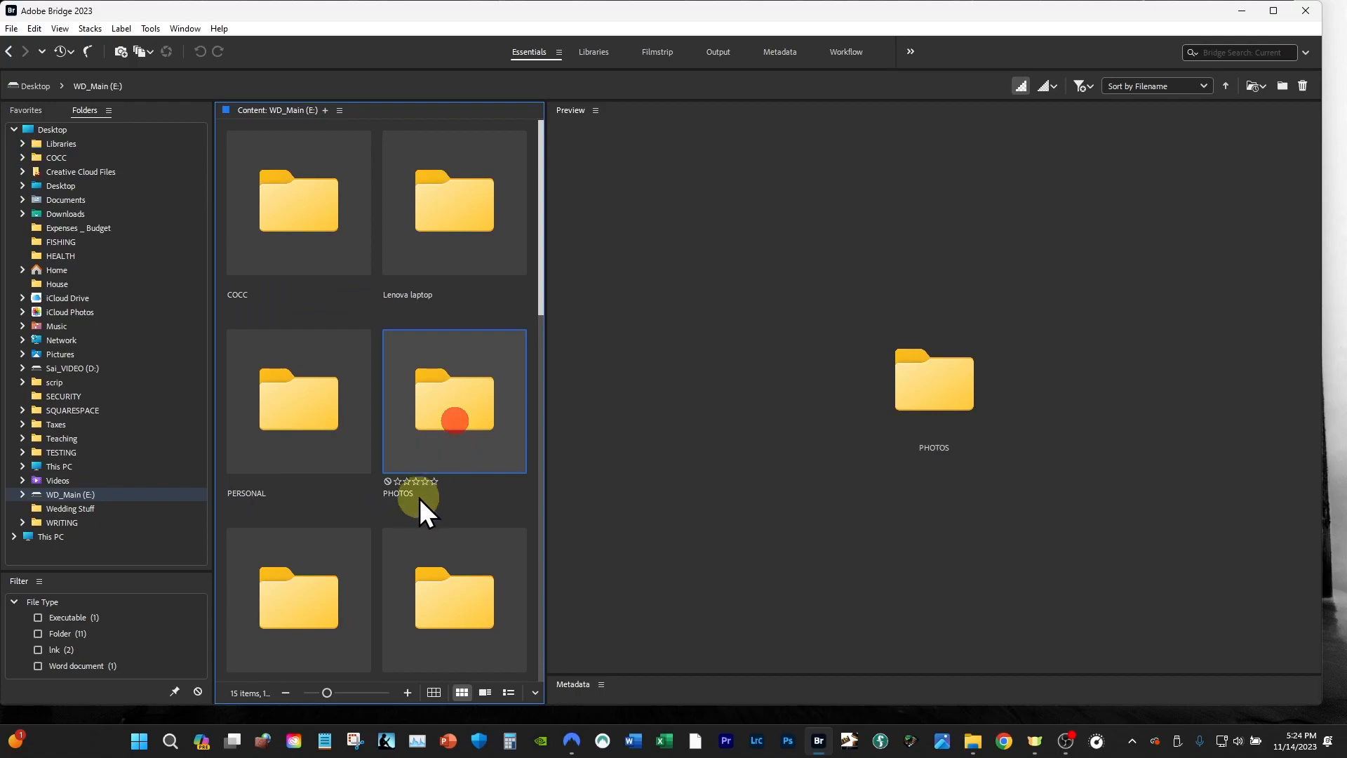
{"action": "double_click", "coordinate": [458, 411]}
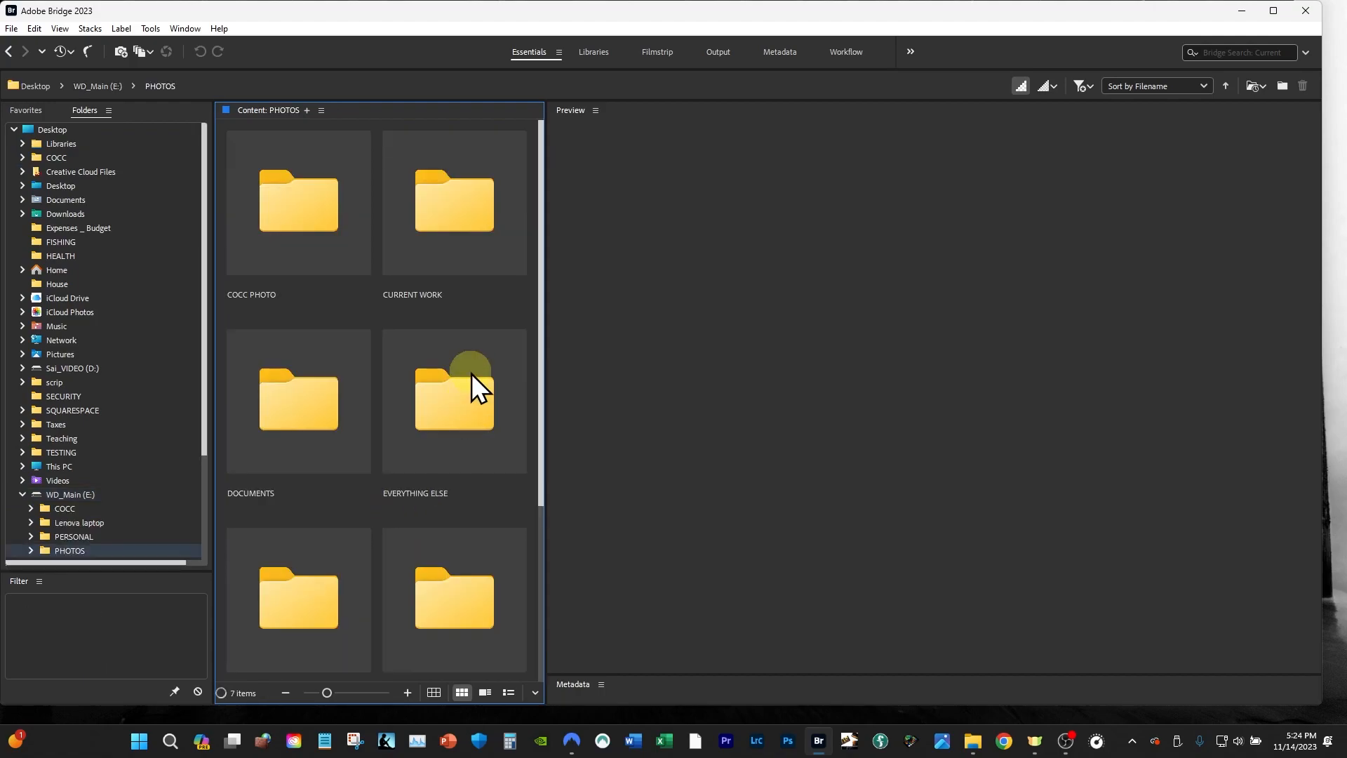
Step: Look through the PHOTOS subfolders and open the EVERYTHING ELSE folder
{"action": "scroll", "coordinate": [472, 373], "scroll_direction": "down", "scroll_amount": 3}
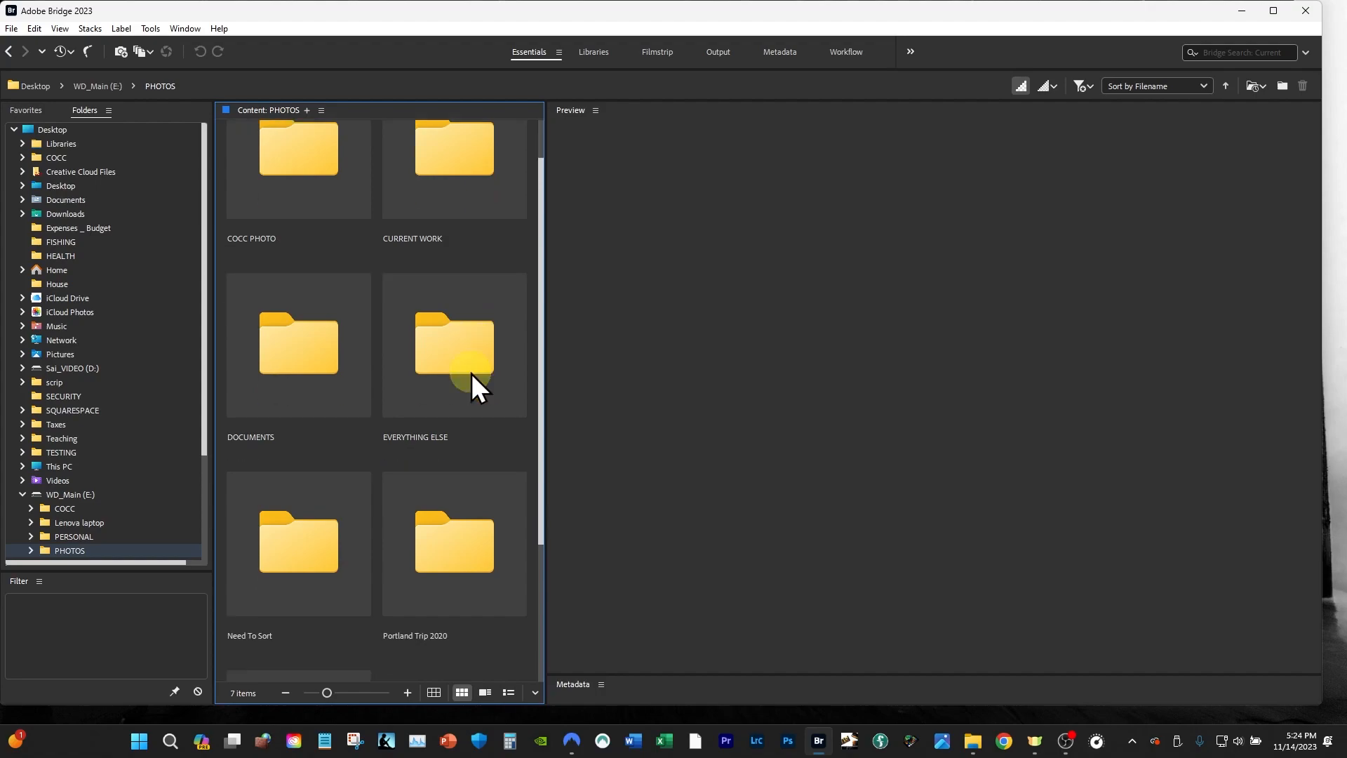
{"action": "scroll", "coordinate": [473, 365], "scroll_direction": "down", "scroll_amount": 2}
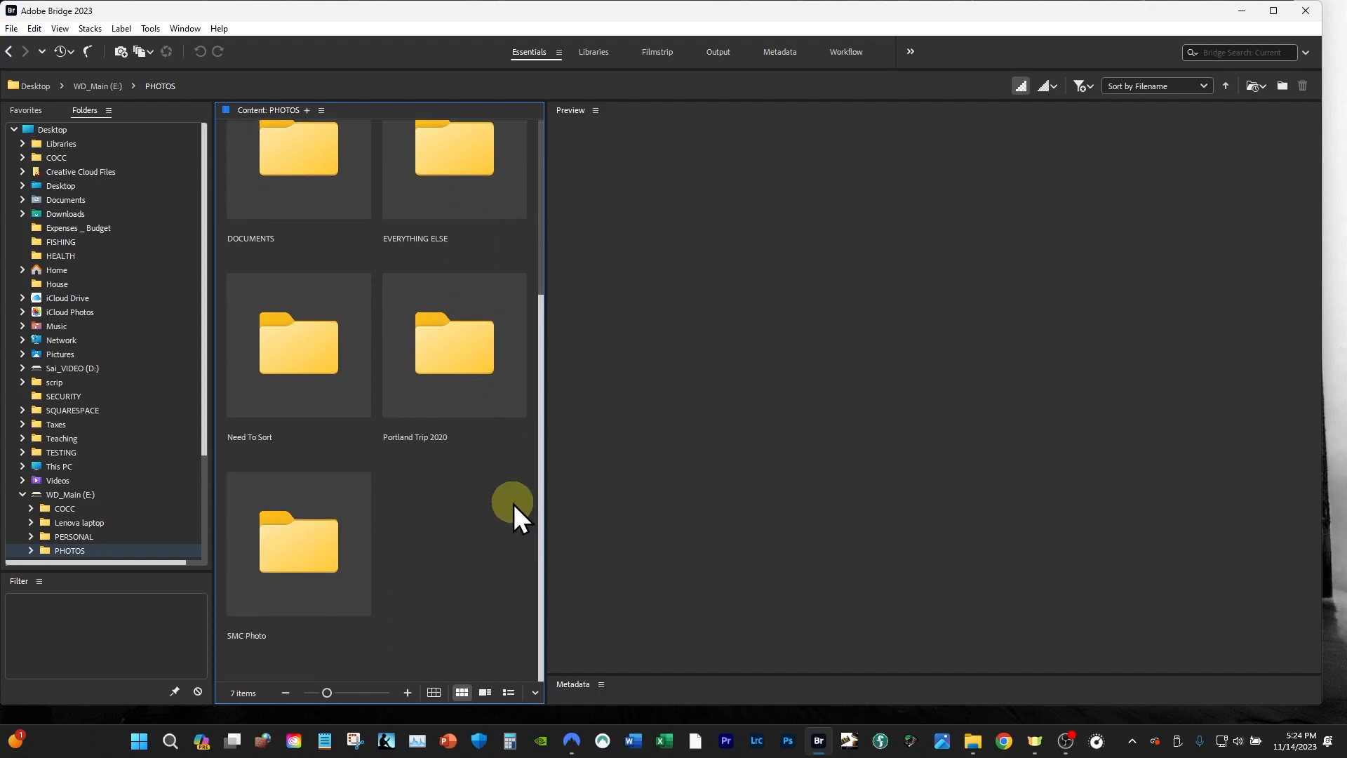
{"action": "left_click_drag", "start_coordinate": [545, 488], "coordinate": [552, 315]}
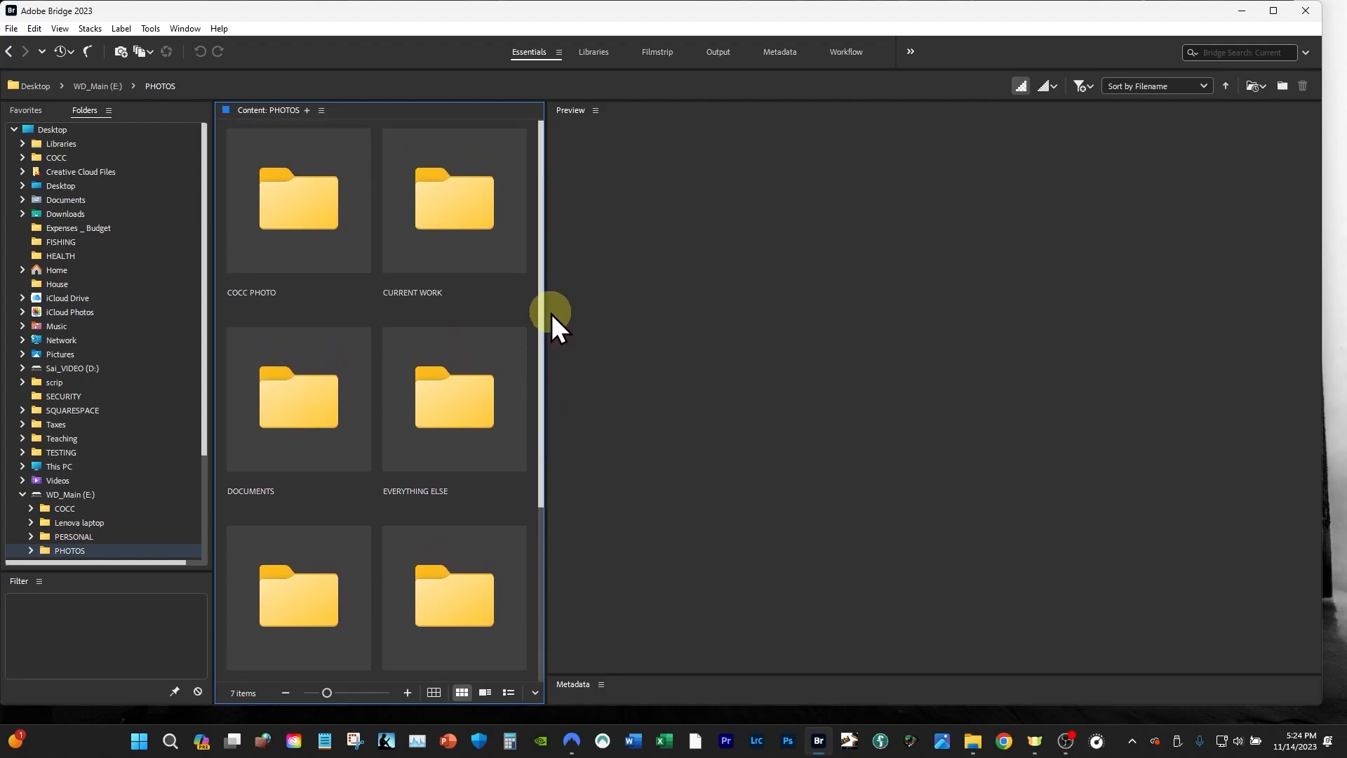
{"action": "double_click", "coordinate": [451, 407]}
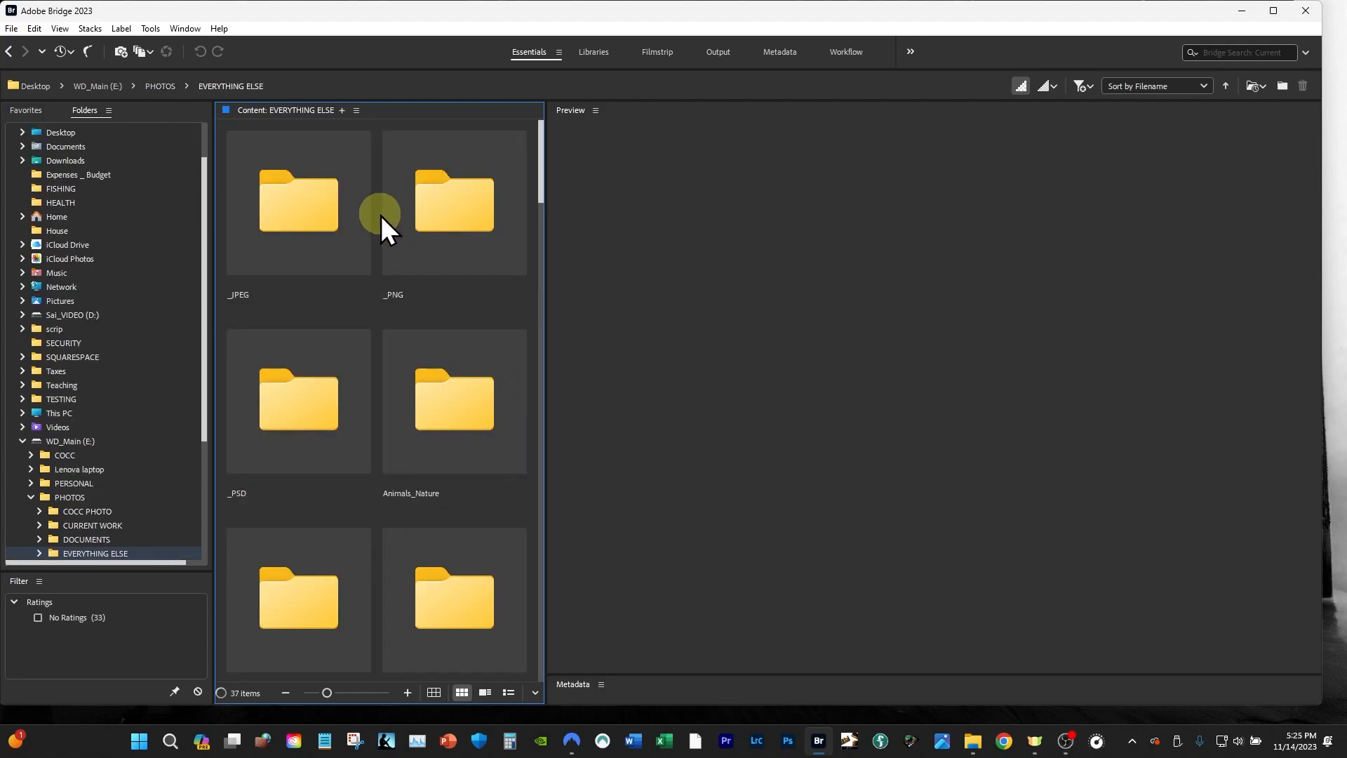
Step: Open the Fashion_Women folder inside EVERYTHING ELSE and go into the second model's subfolder
{"action": "scroll", "coordinate": [360, 398], "scroll_direction": "down", "scroll_amount": 5}
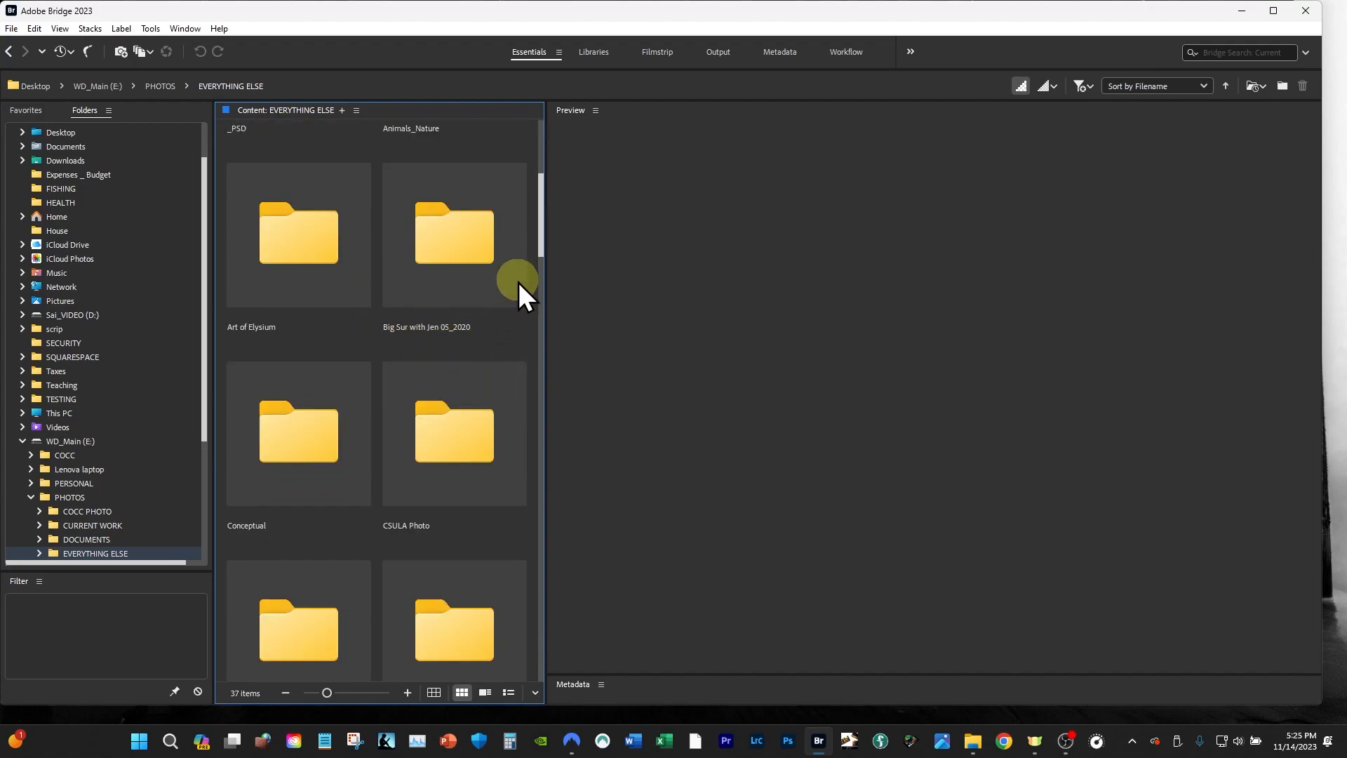
{"action": "left_click_drag", "start_coordinate": [542, 242], "coordinate": [561, 343]}
{"action": "left_click", "coordinate": [296, 347]}
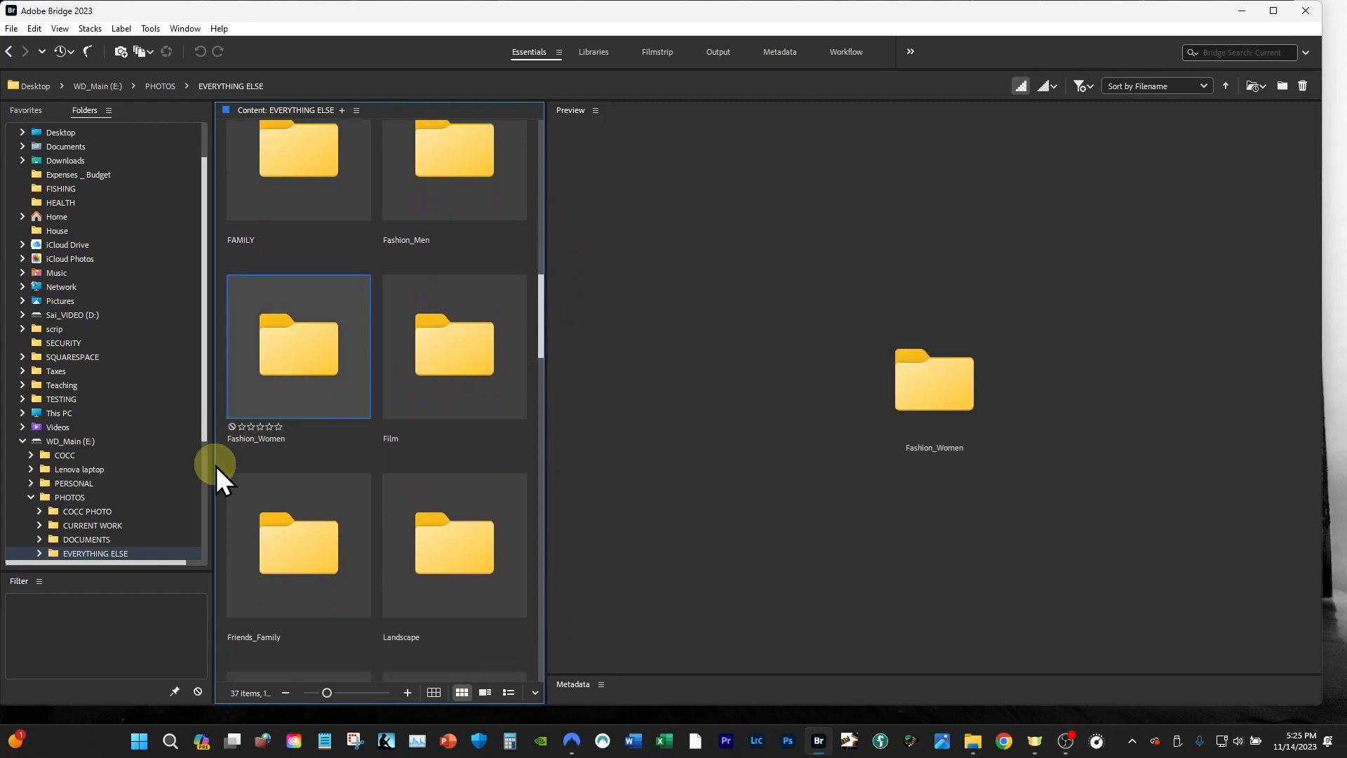
{"action": "double_click", "coordinate": [296, 360]}
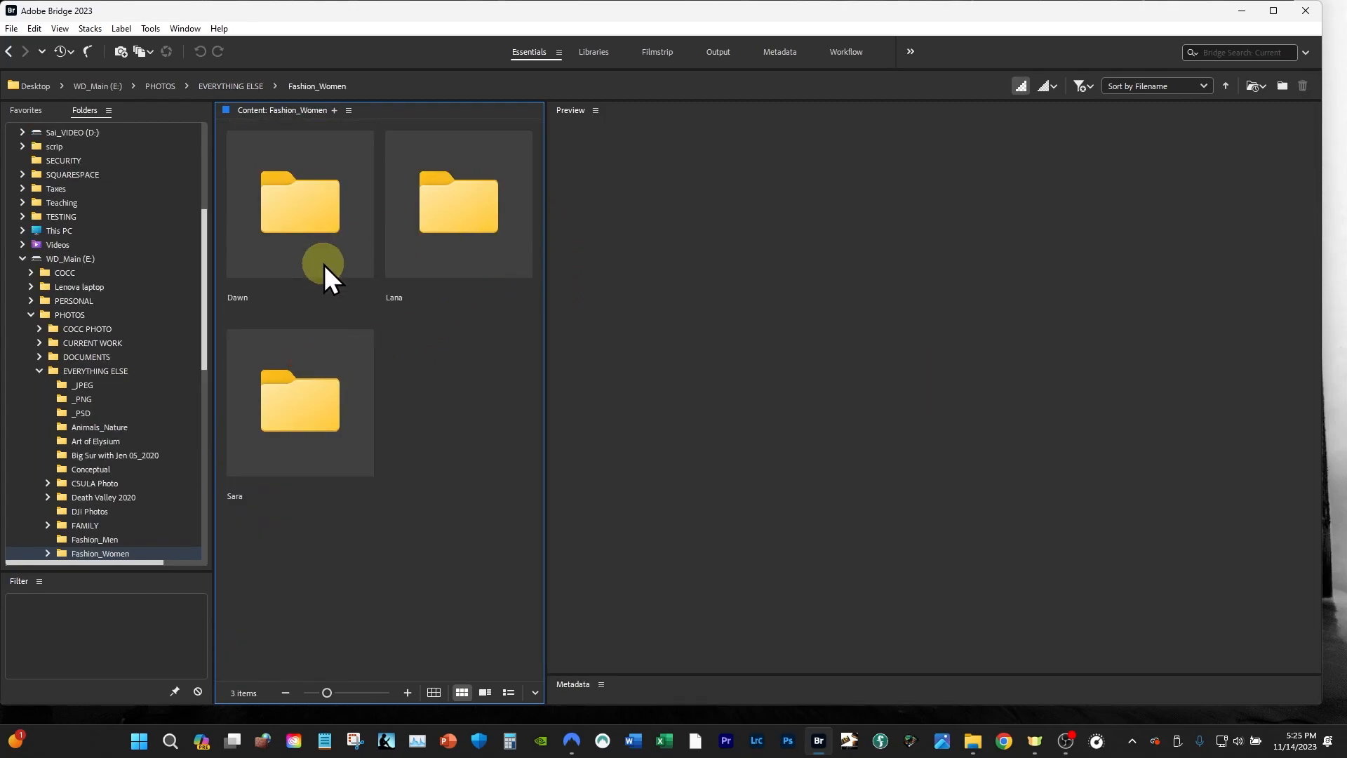
{"action": "left_click", "coordinate": [461, 201]}
{"action": "double_click", "coordinate": [461, 201]}
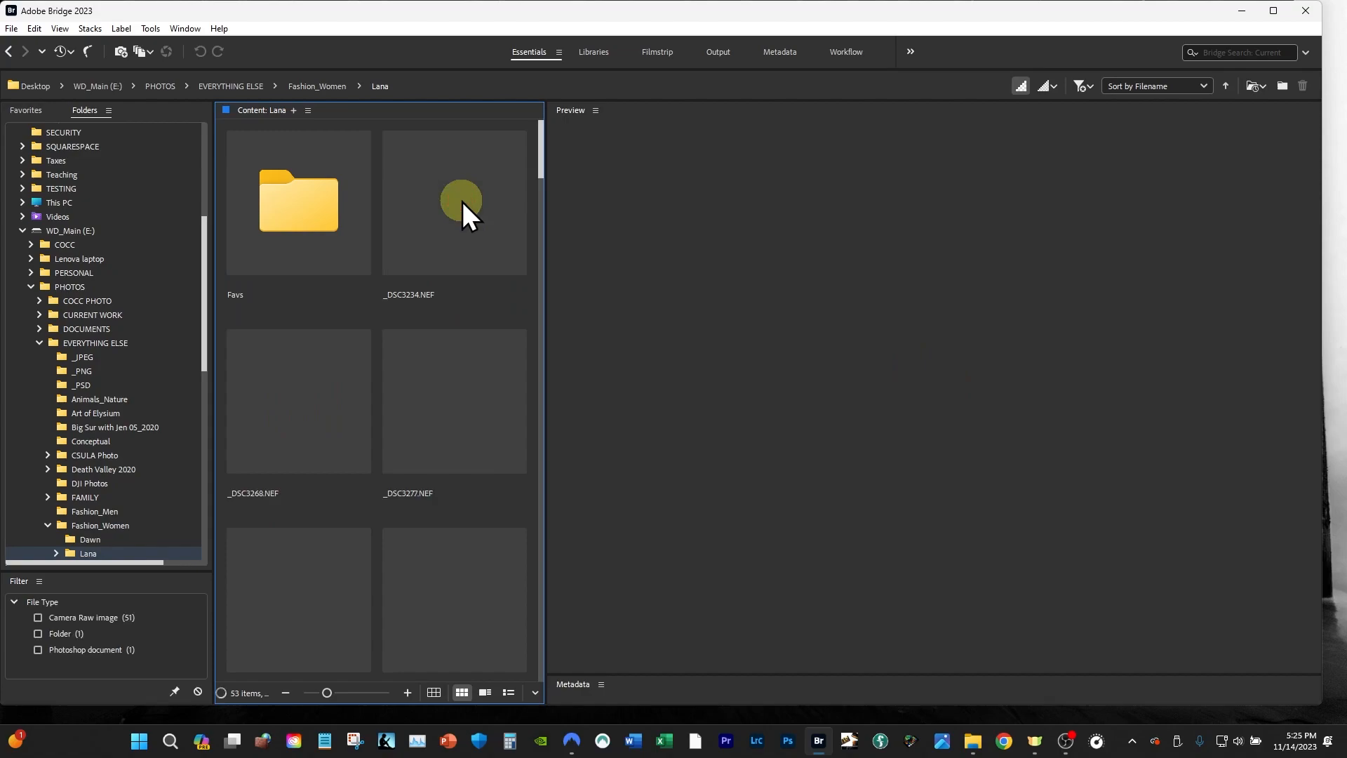
Step: Preview the photo _DSC3277.NEF and make the Filter panel taller so more filter criteria fit
{"action": "left_click", "coordinate": [539, 155]}
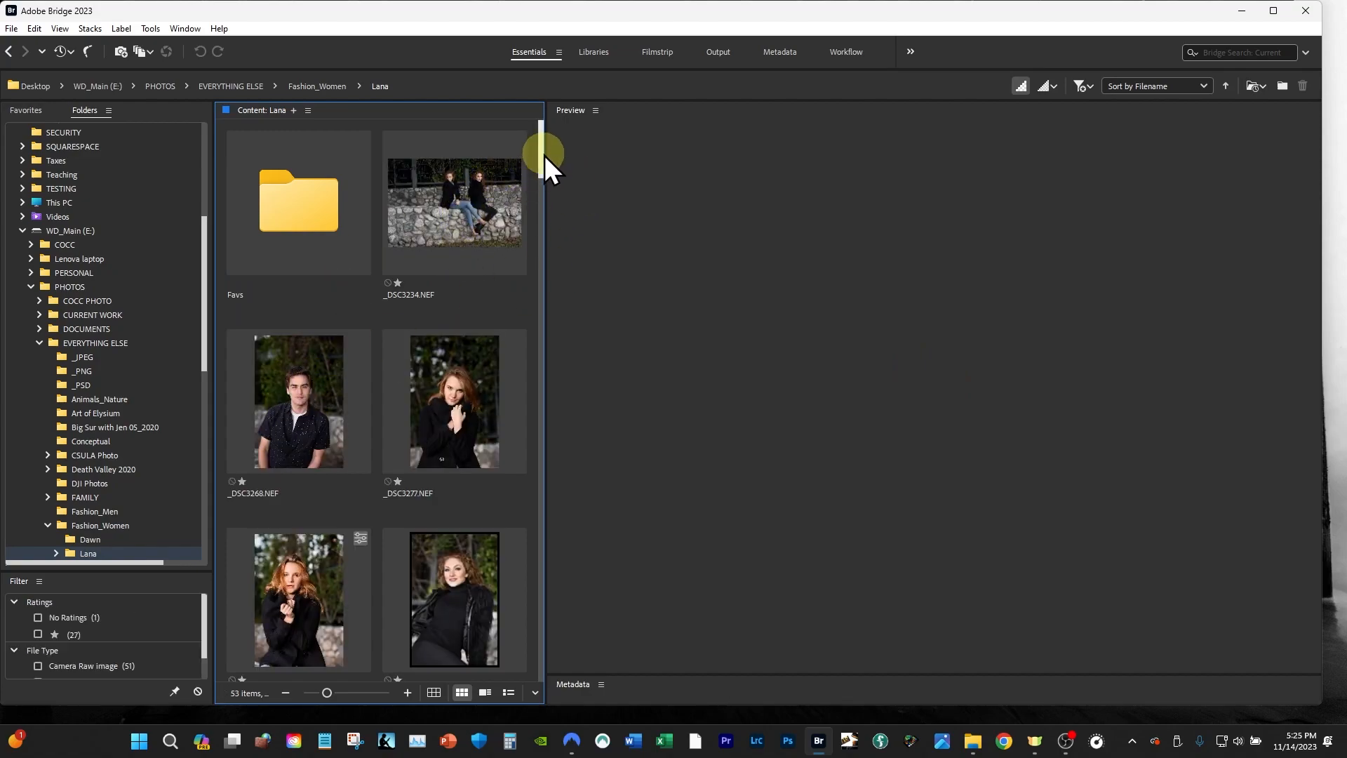
{"action": "left_click", "coordinate": [442, 402]}
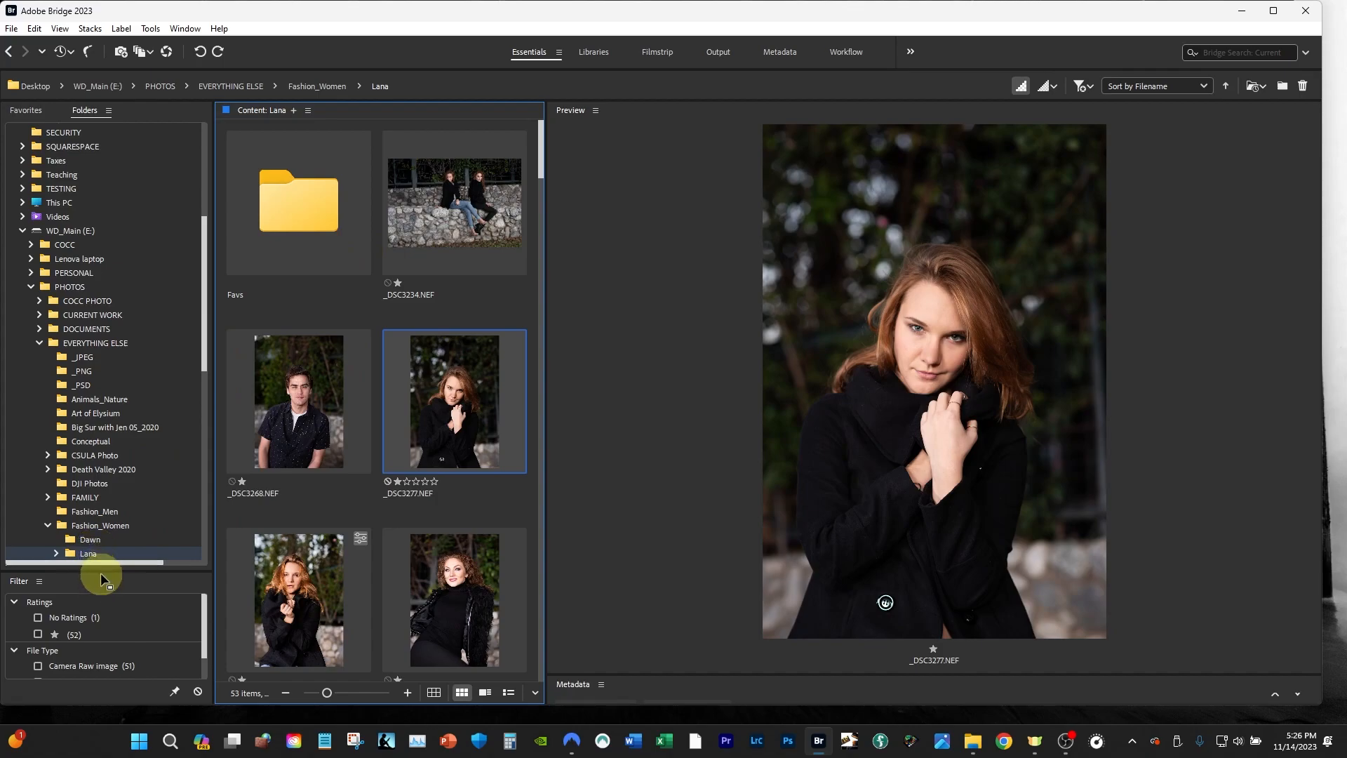
{"action": "left_click_drag", "start_coordinate": [105, 571], "coordinate": [28, 458]}
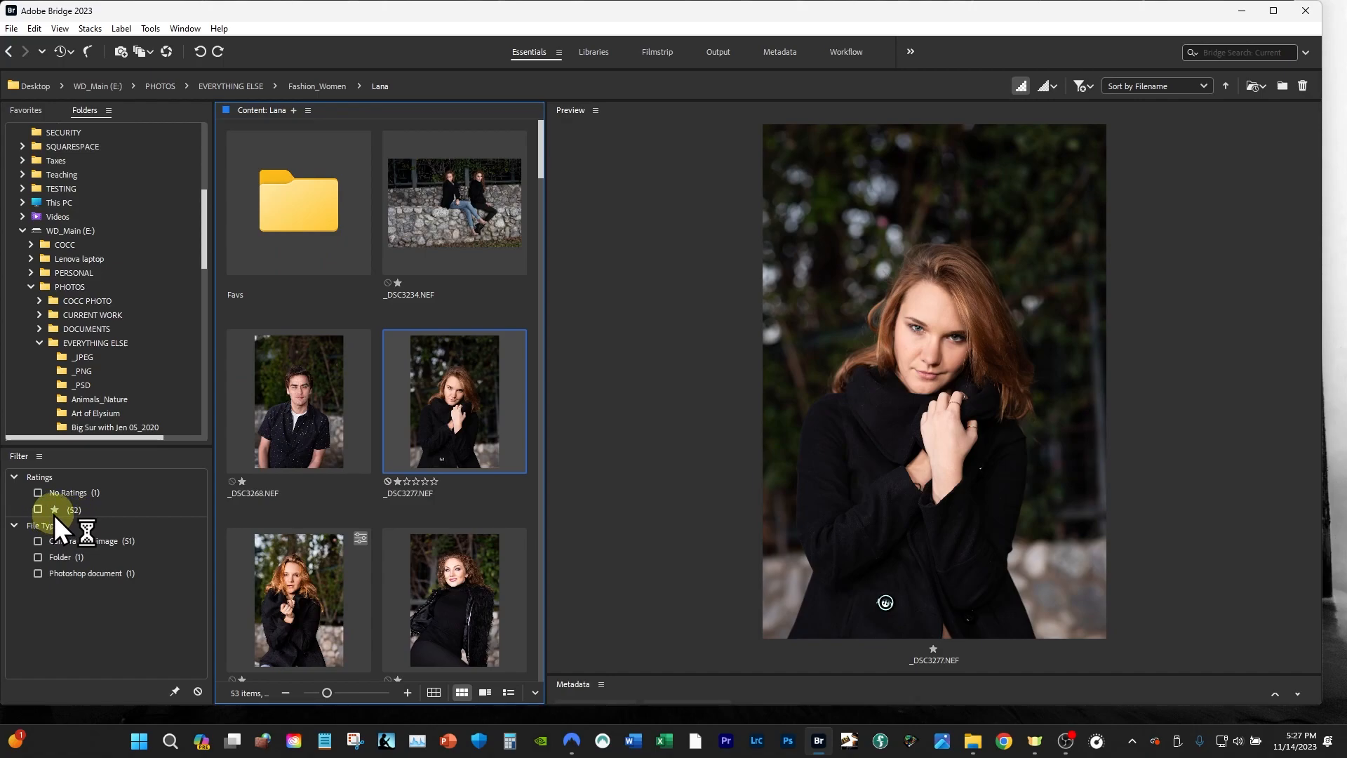
Step: Rate the photo _DSC3349.NEF two stars and filter the folder to show only two-star photos
{"action": "scroll", "coordinate": [369, 435], "scroll_direction": "down", "scroll_amount": 3}
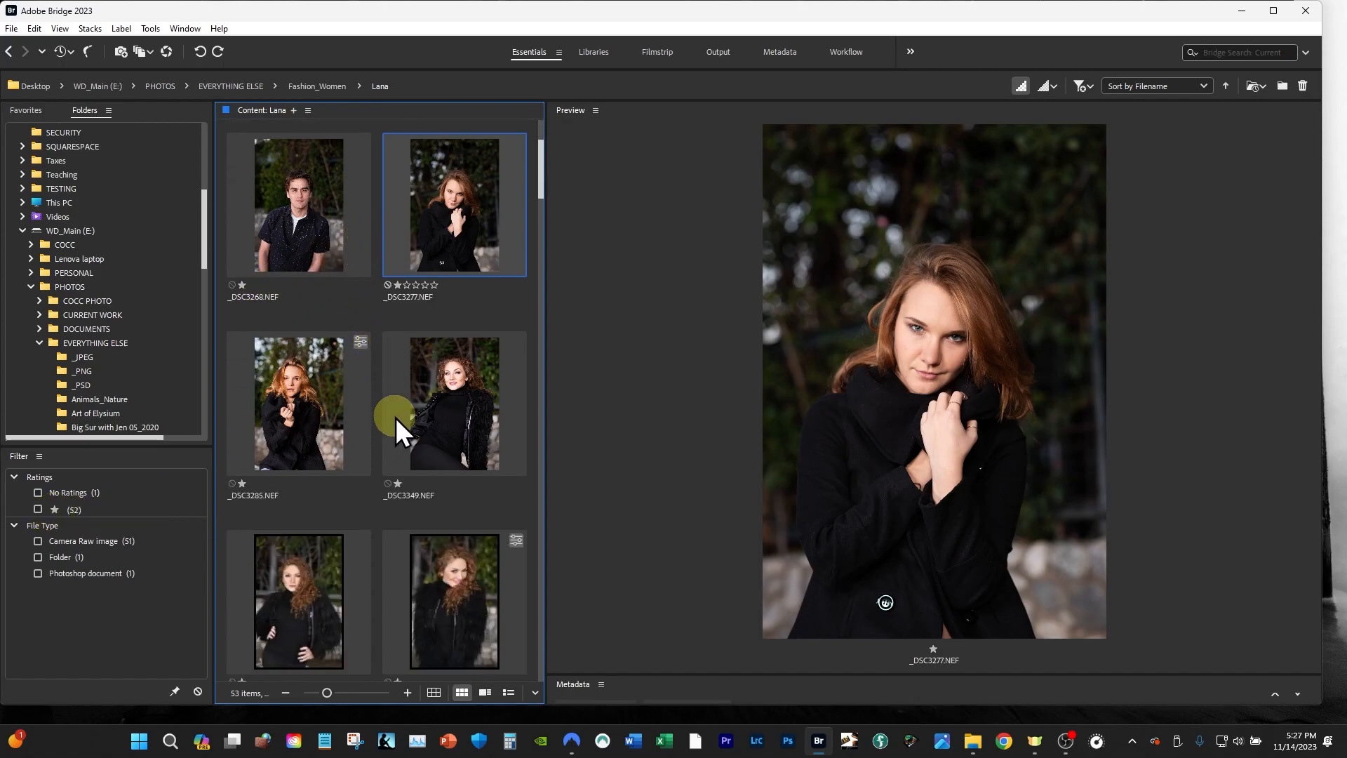
{"action": "scroll", "coordinate": [396, 418], "scroll_direction": "down", "scroll_amount": 1}
{"action": "left_click", "coordinate": [449, 331]}
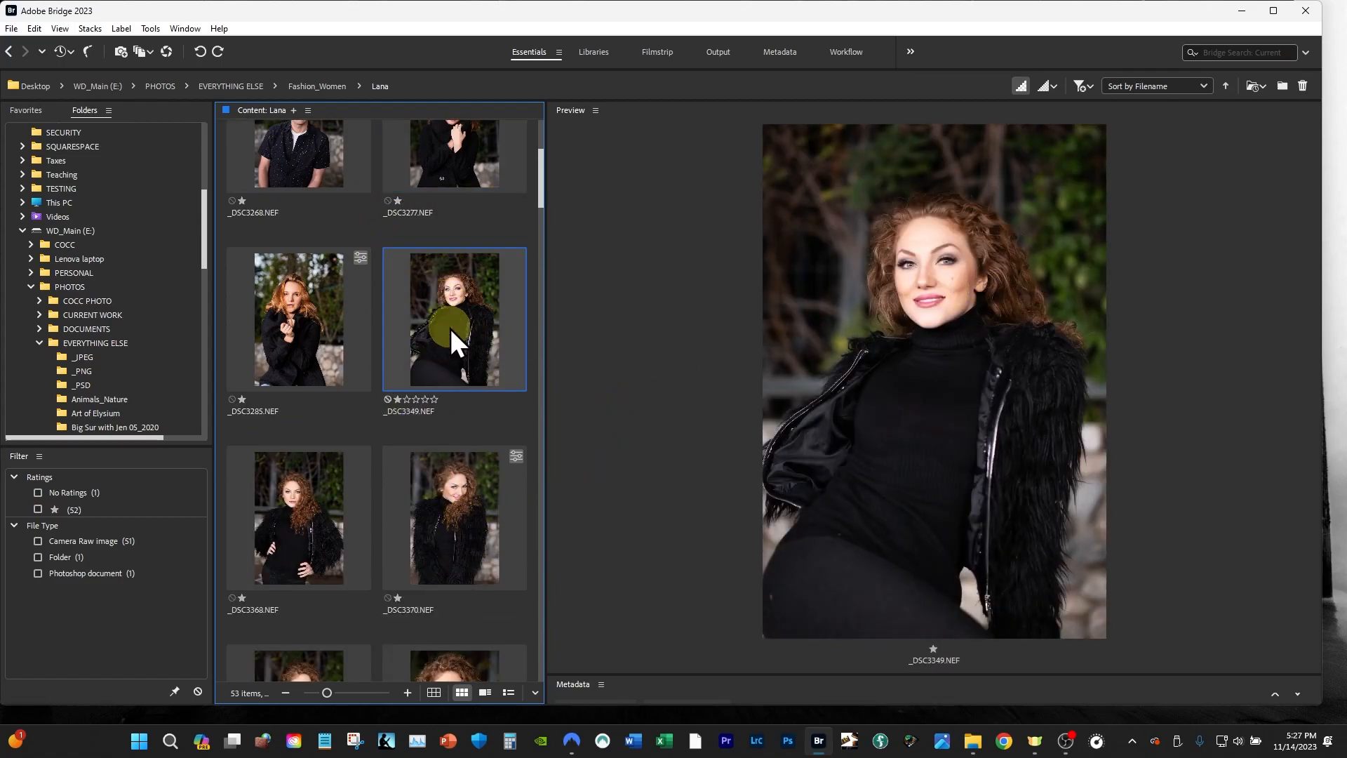
{"action": "left_click", "coordinate": [407, 401]}
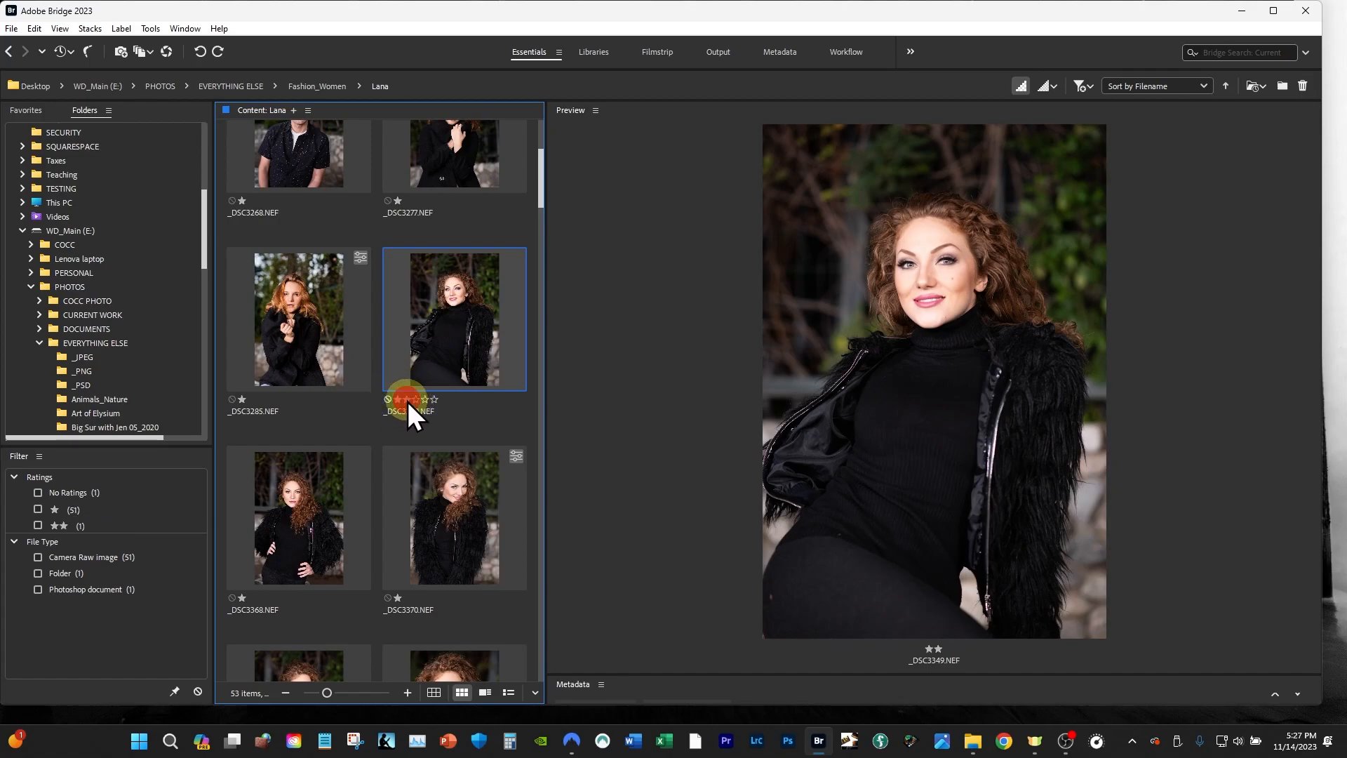
{"action": "left_click", "coordinate": [38, 525]}
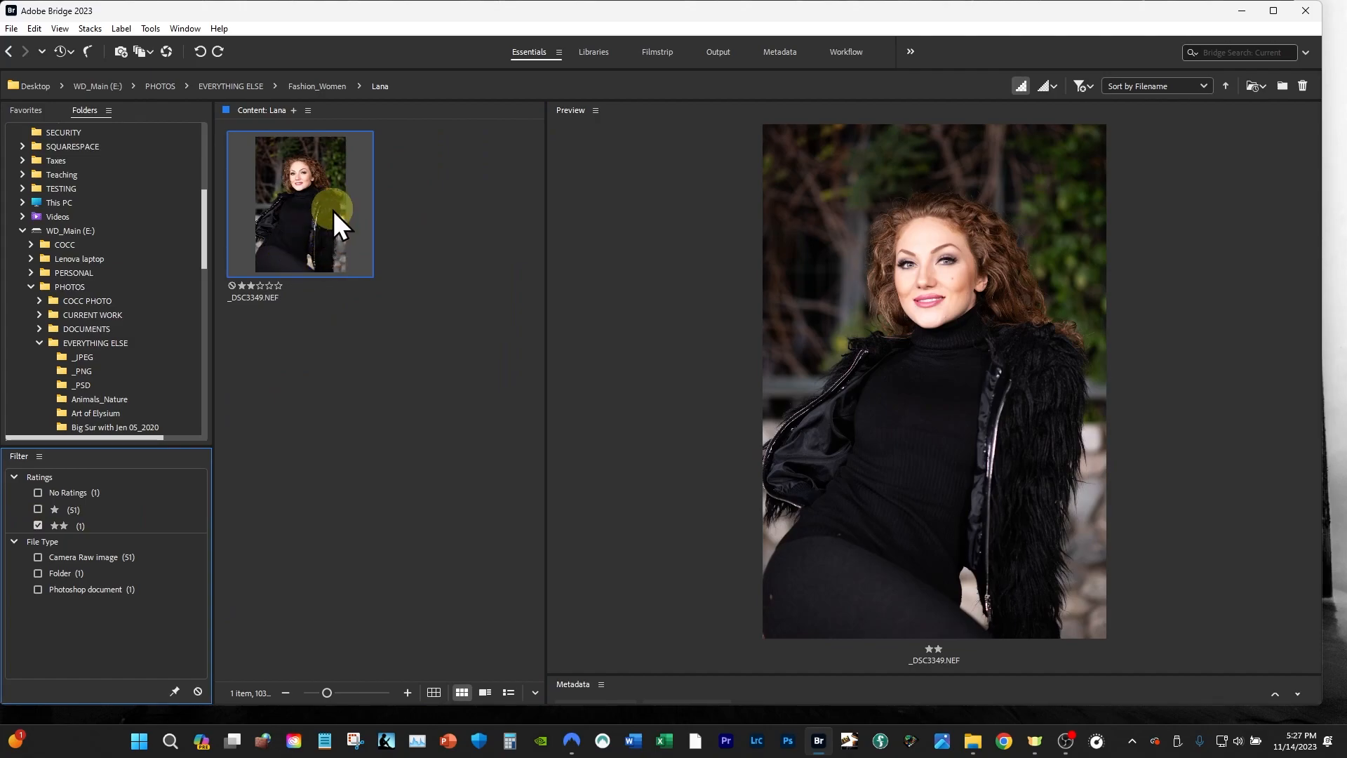
Step: Clear the two-star filter and set the rating of _DSC3349.NEF back to one star
{"action": "left_click", "coordinate": [37, 525]}
{"action": "scroll", "coordinate": [398, 403], "scroll_direction": "down", "scroll_amount": 1}
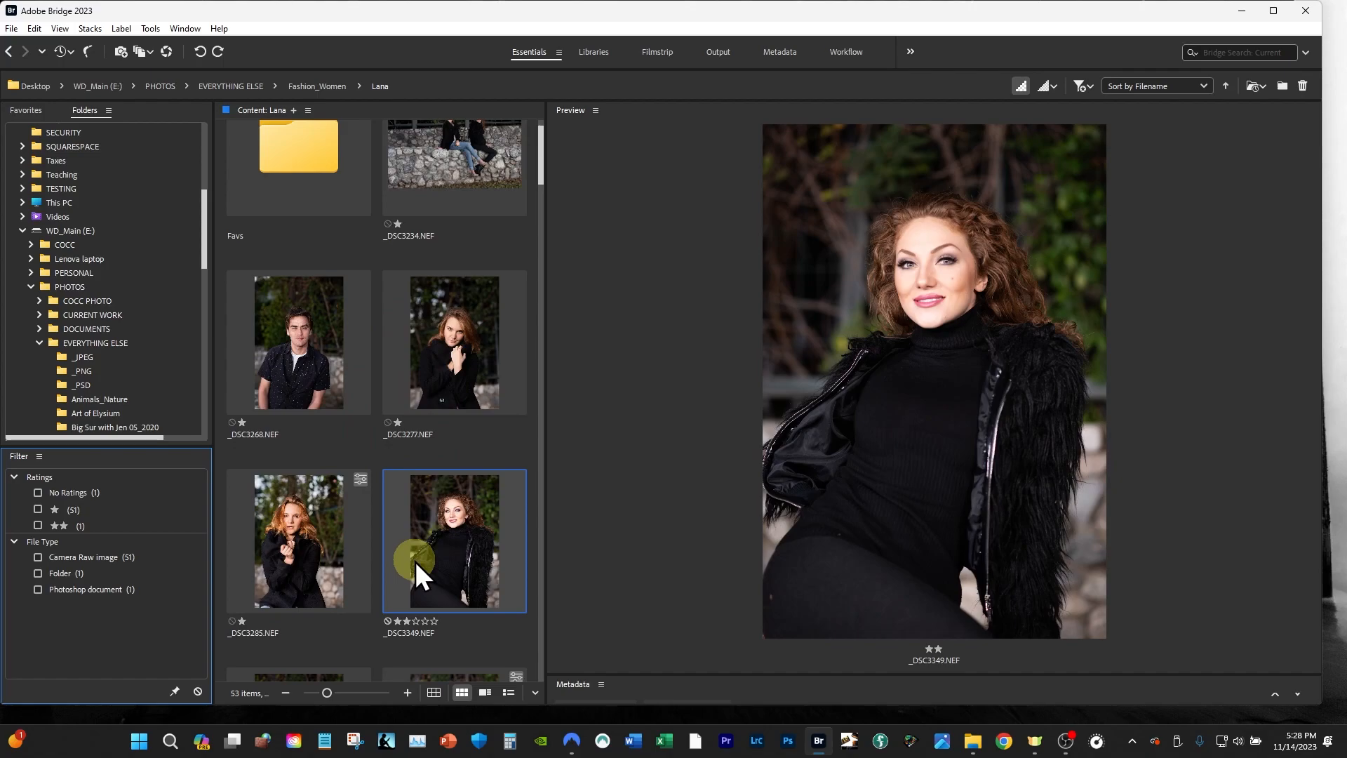
{"action": "scroll", "coordinate": [422, 542], "scroll_direction": "down", "scroll_amount": 1}
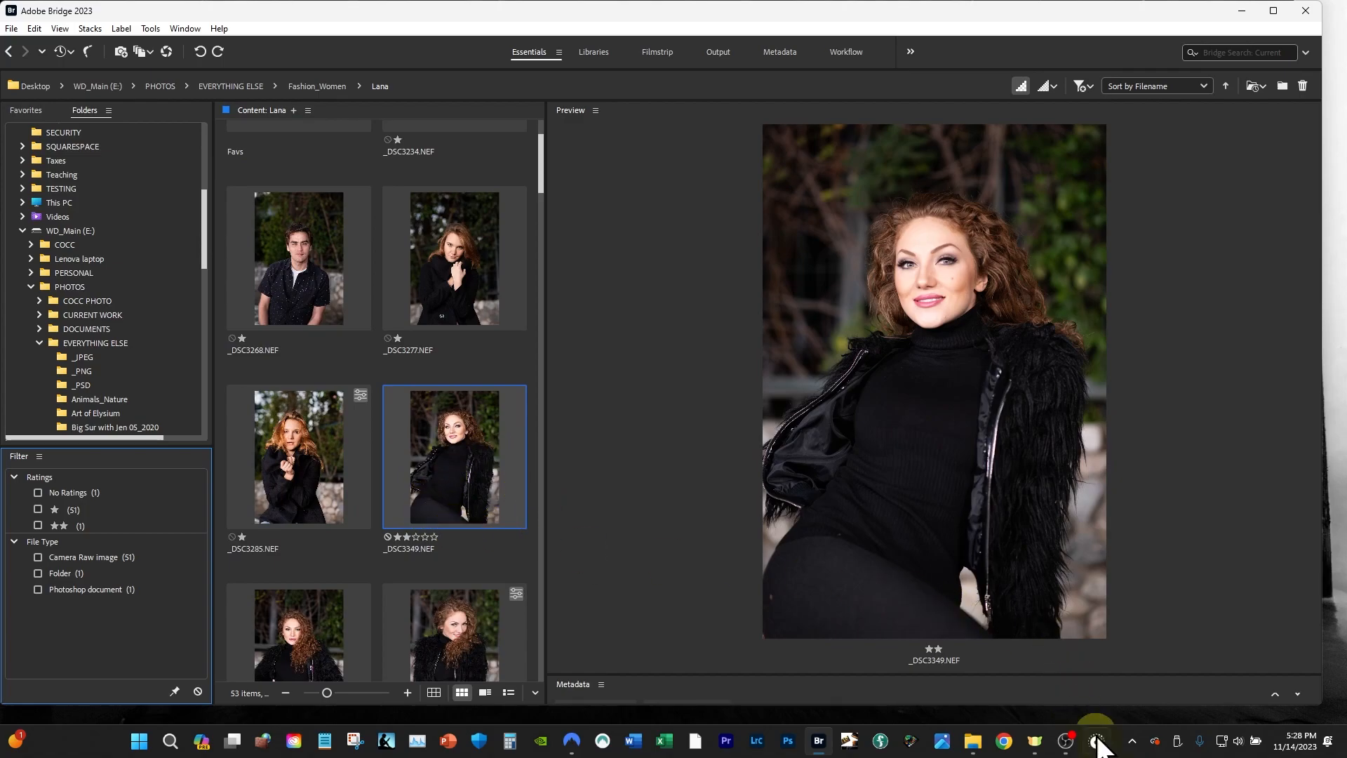
{"action": "scroll", "coordinate": [372, 453], "scroll_direction": "down", "scroll_amount": 1}
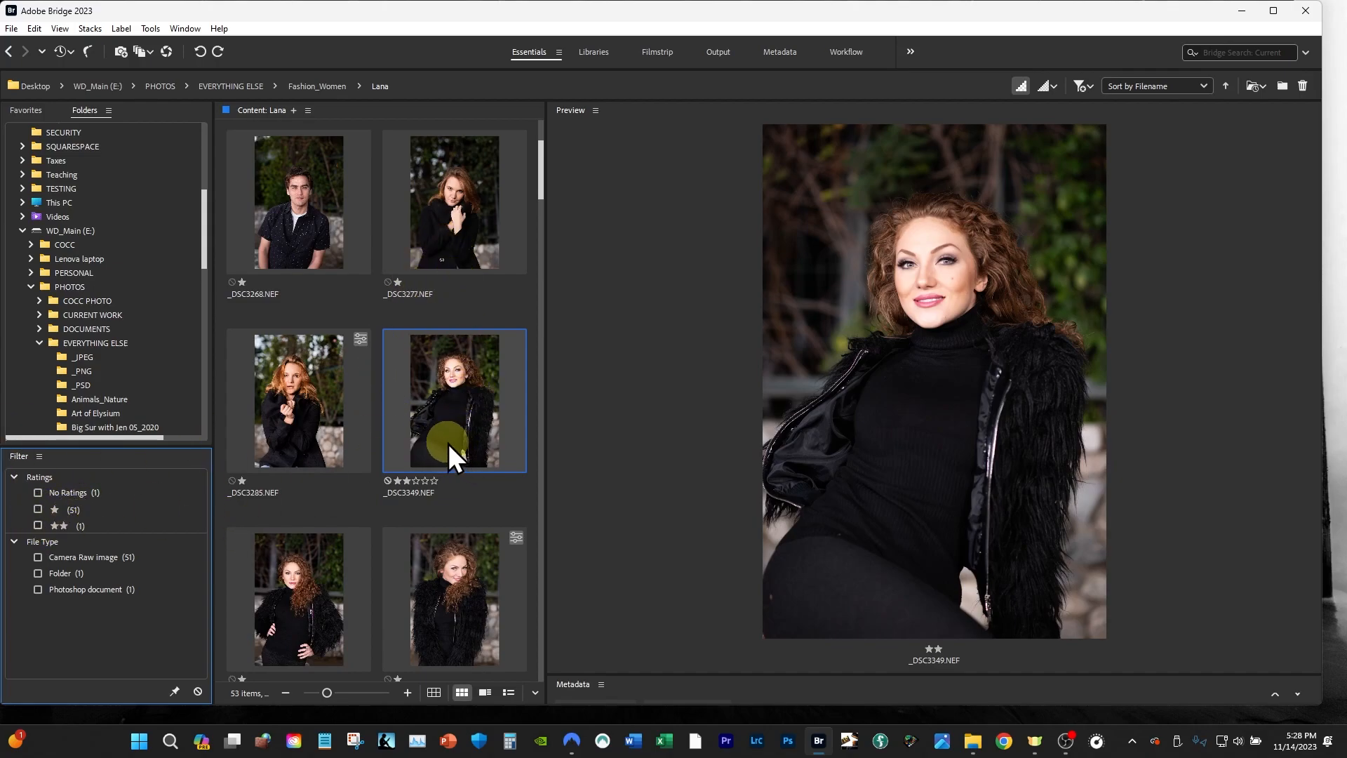
{"action": "key", "text": "ctrl+1"}
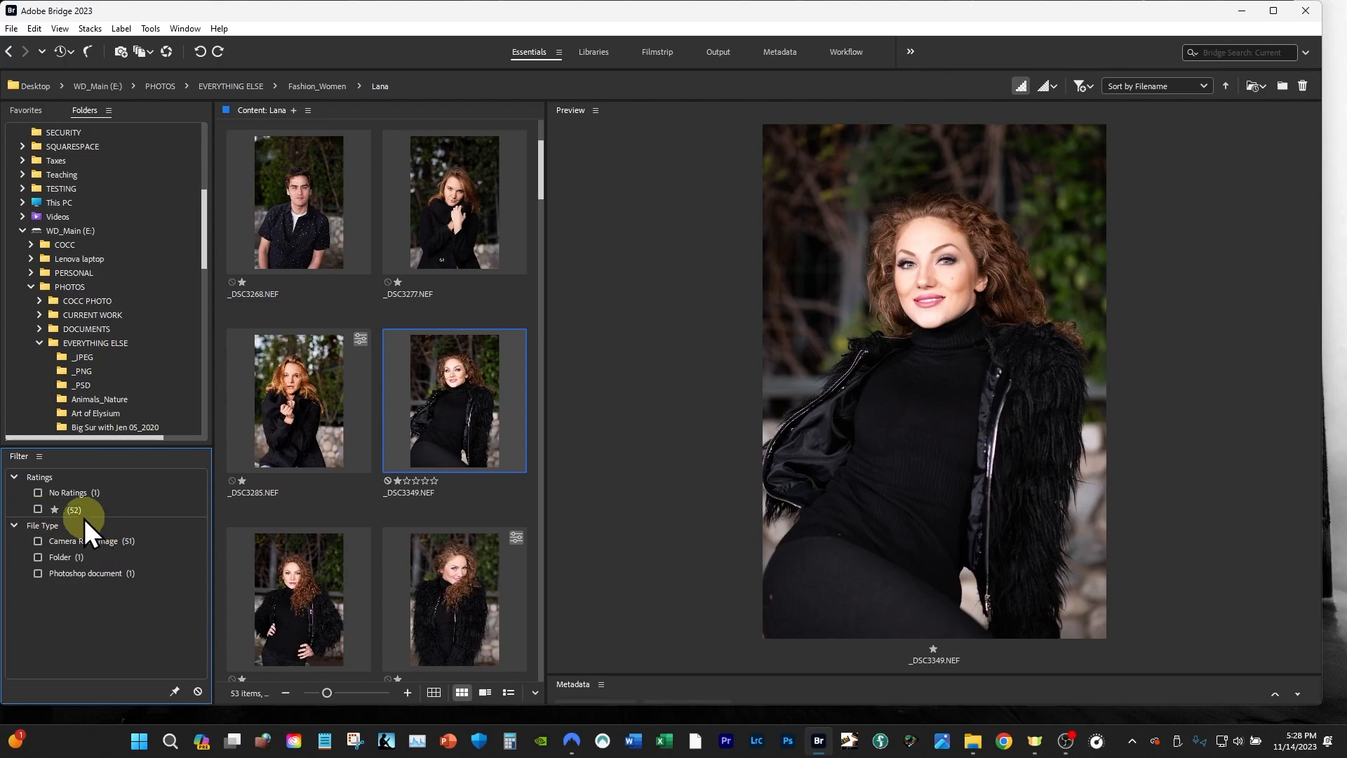
Step: Filter the folder to show only Camera Raw images rated one star
{"action": "left_click", "coordinate": [38, 509]}
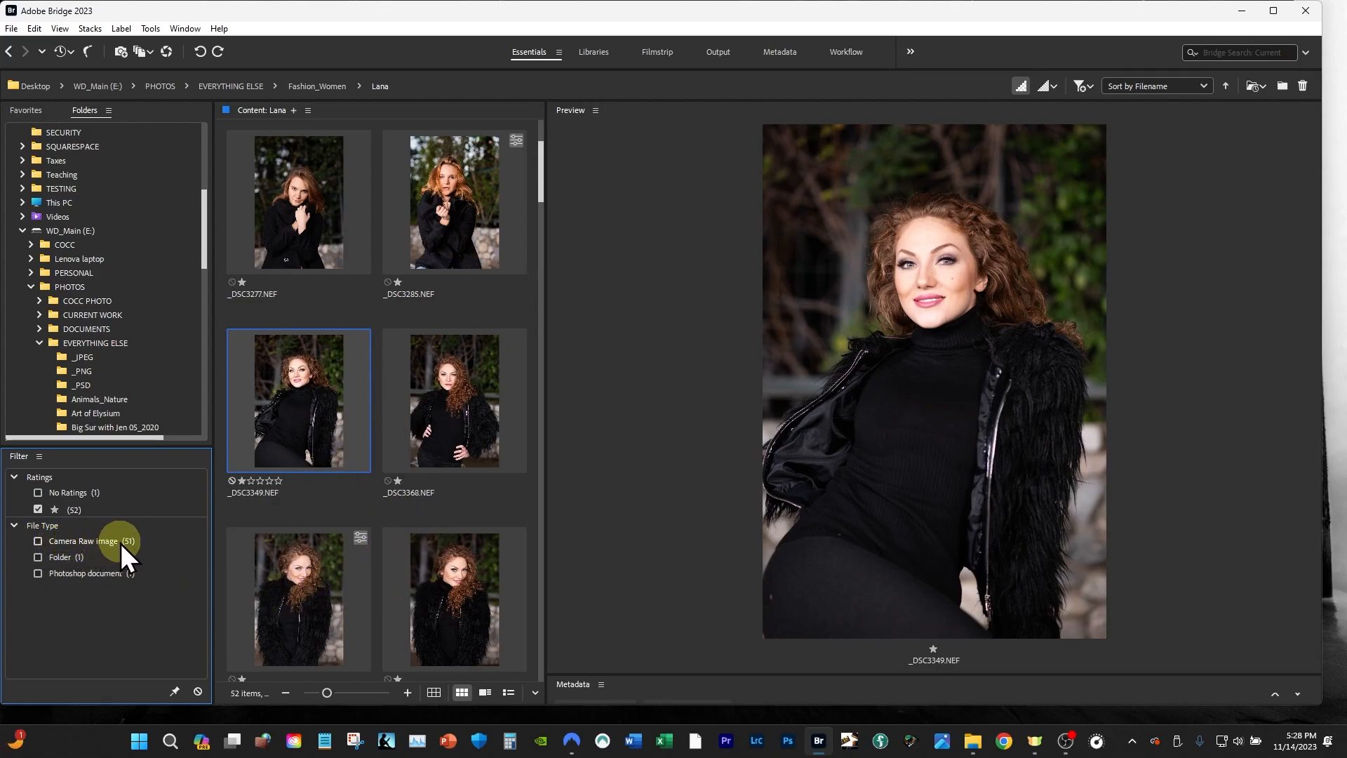
{"action": "left_click", "coordinate": [38, 541]}
Step: Preview _DSC3368.NEF, _DSC3349.NEF, _DSC3371.NEF, _DSC3370.NEF and _DSC3394.NEF together to compare them
{"action": "left_click", "coordinate": [449, 390]}
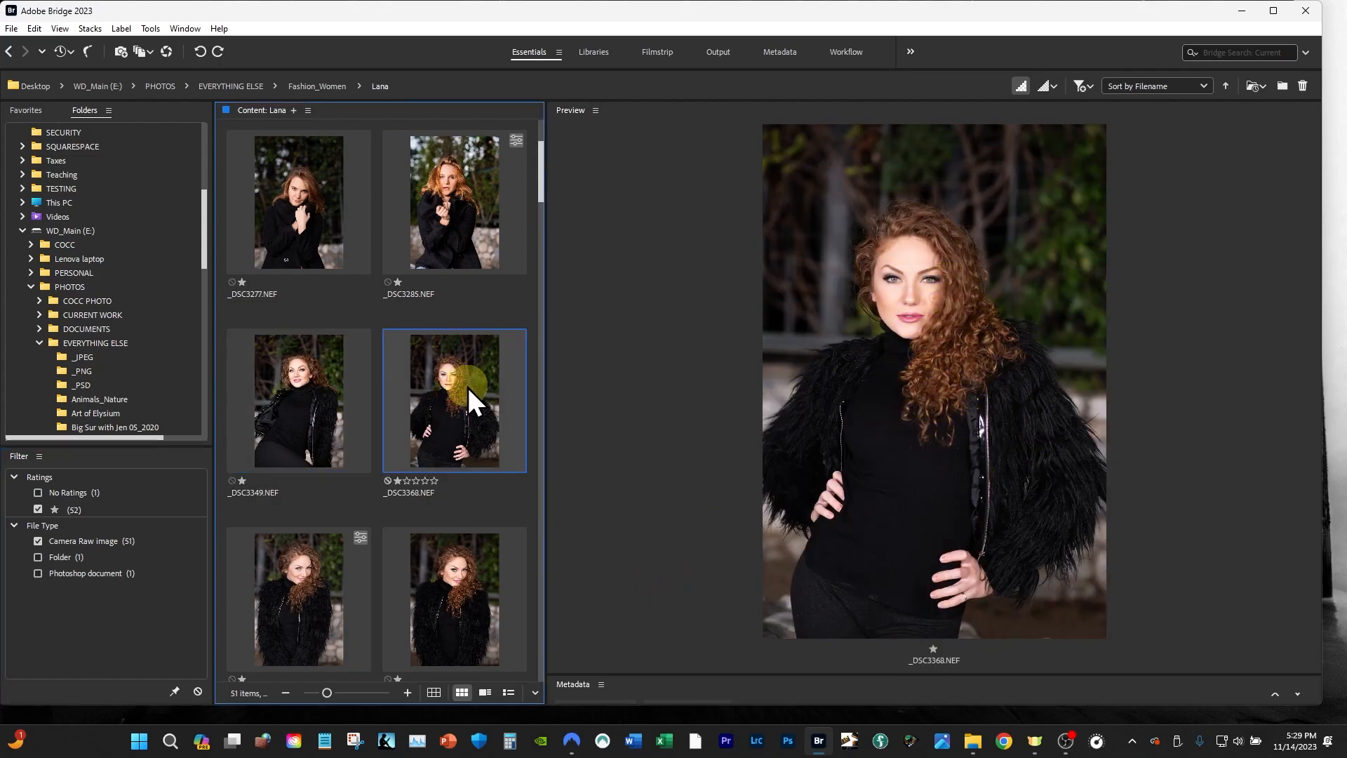
{"action": "left_click", "coordinate": [310, 411], "text": "ctrl"}
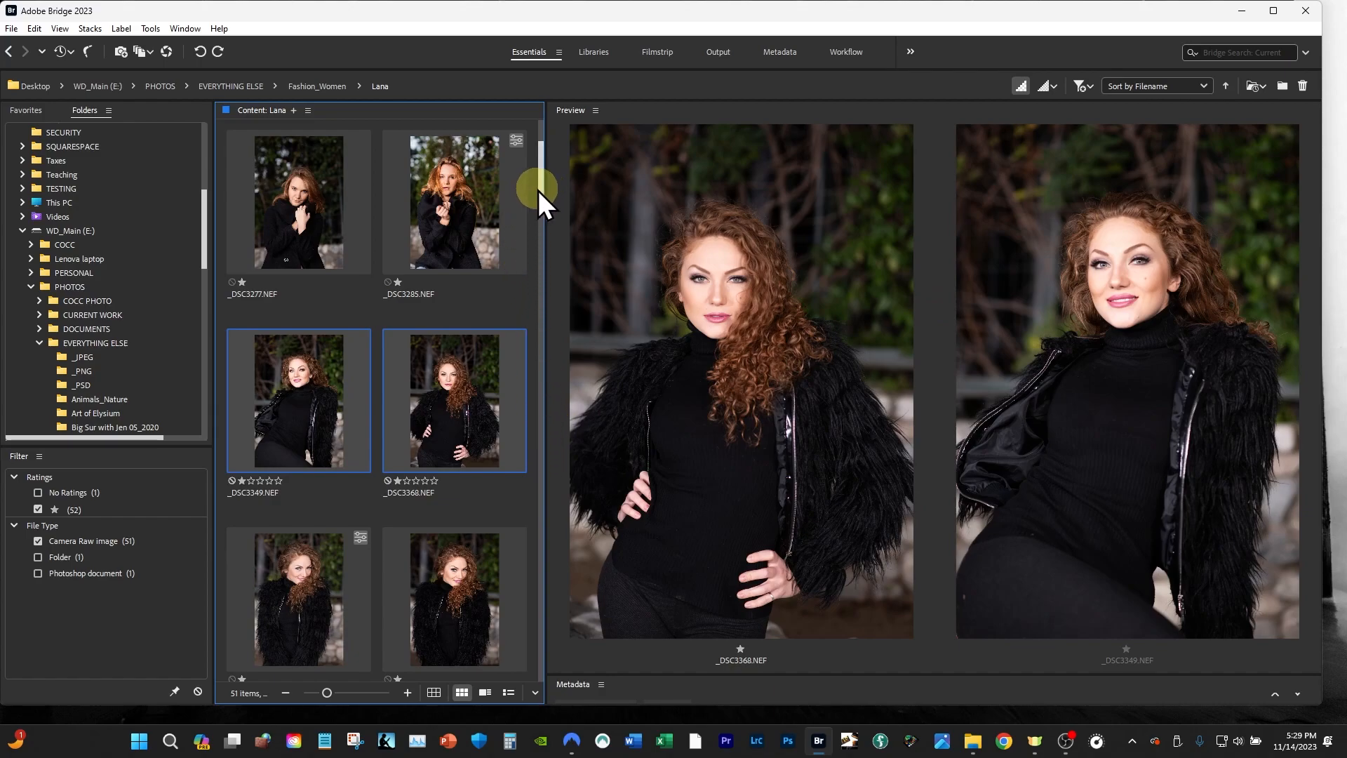
{"action": "scroll", "coordinate": [502, 518], "scroll_direction": "down", "scroll_amount": 1}
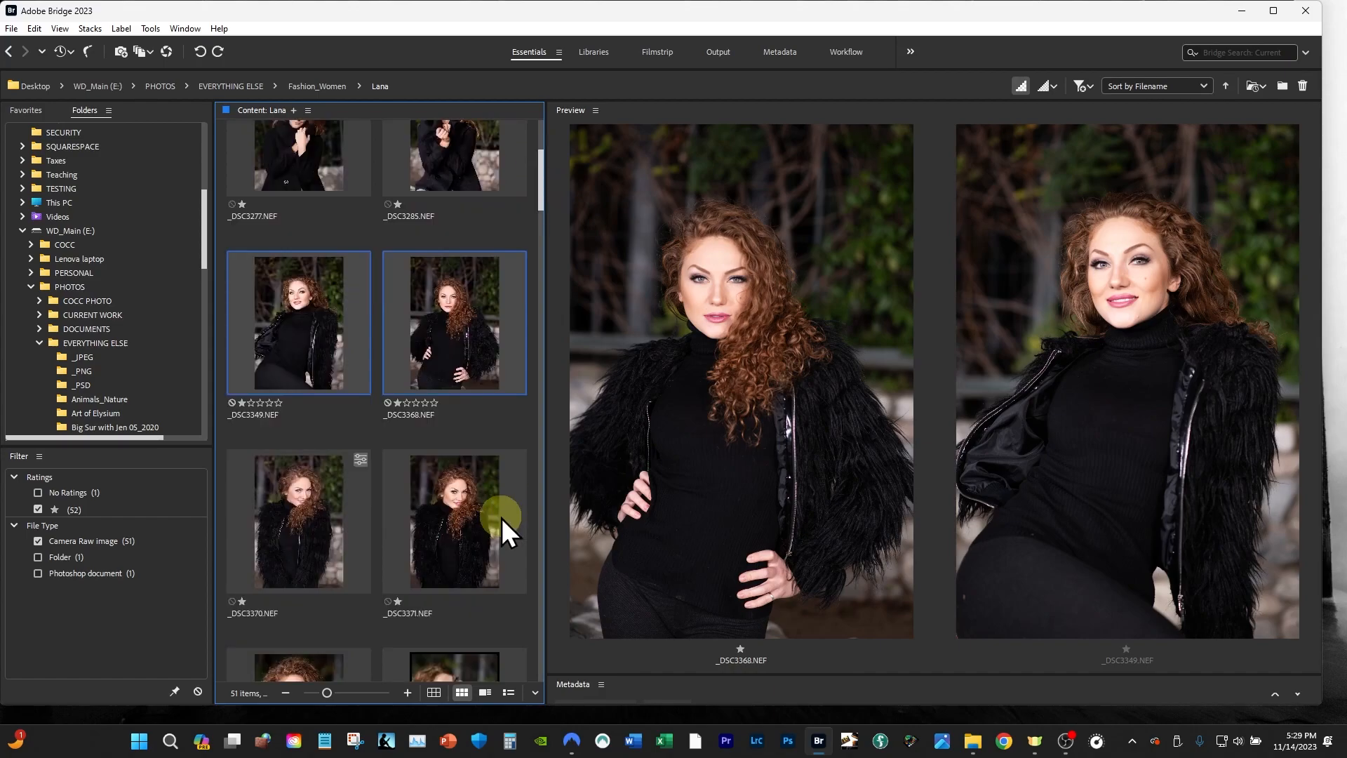
{"action": "left_click", "coordinate": [463, 513], "text": "ctrl"}
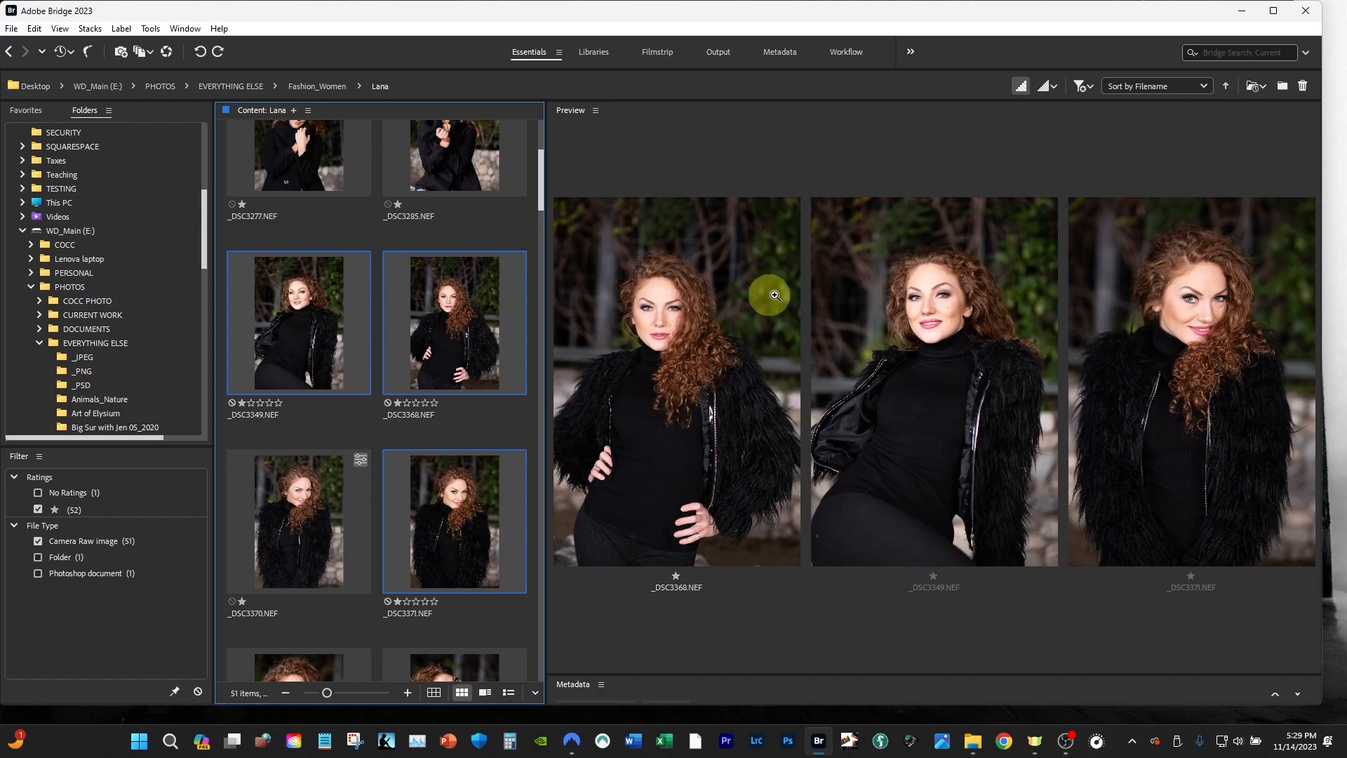
{"action": "left_click", "coordinate": [334, 543], "text": "ctrl"}
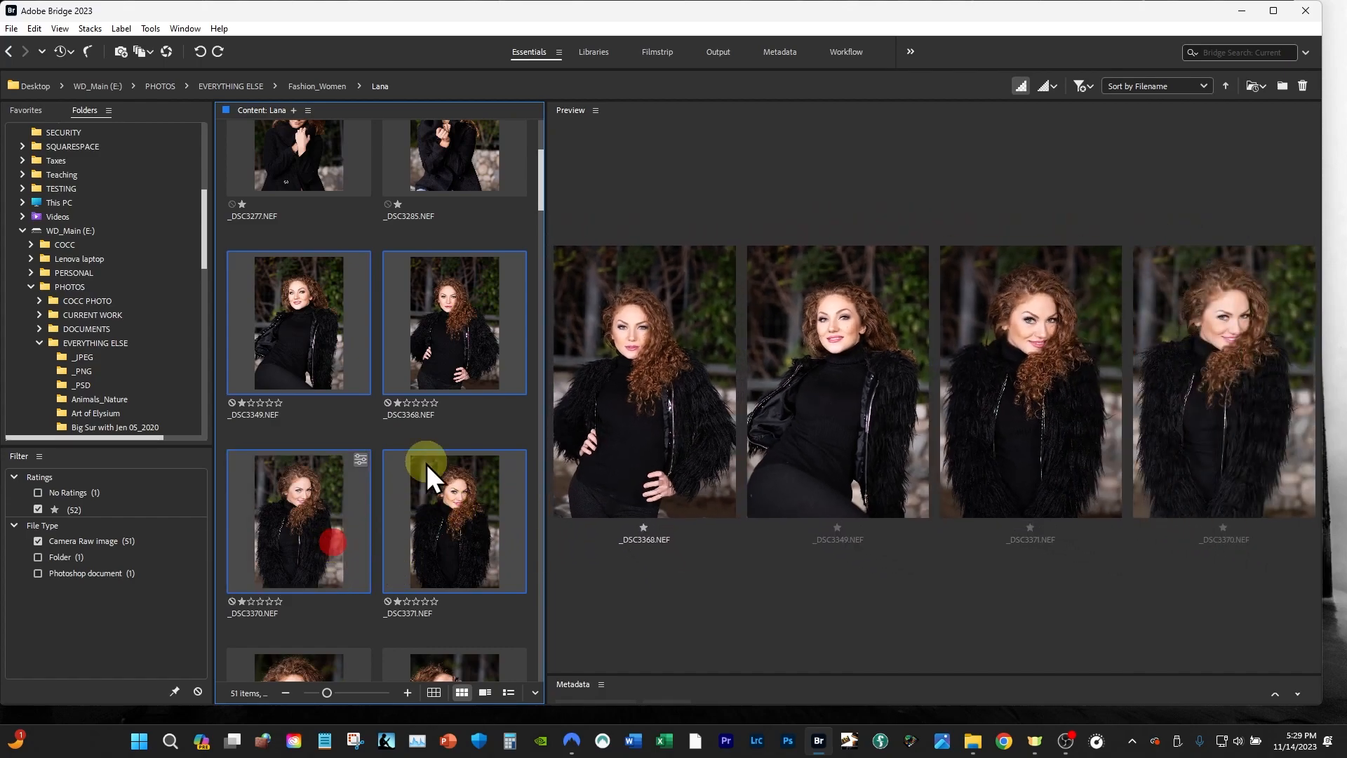
{"action": "scroll", "coordinate": [456, 537], "scroll_direction": "down", "scroll_amount": 1}
{"action": "left_click", "coordinate": [449, 663], "text": "ctrl"}
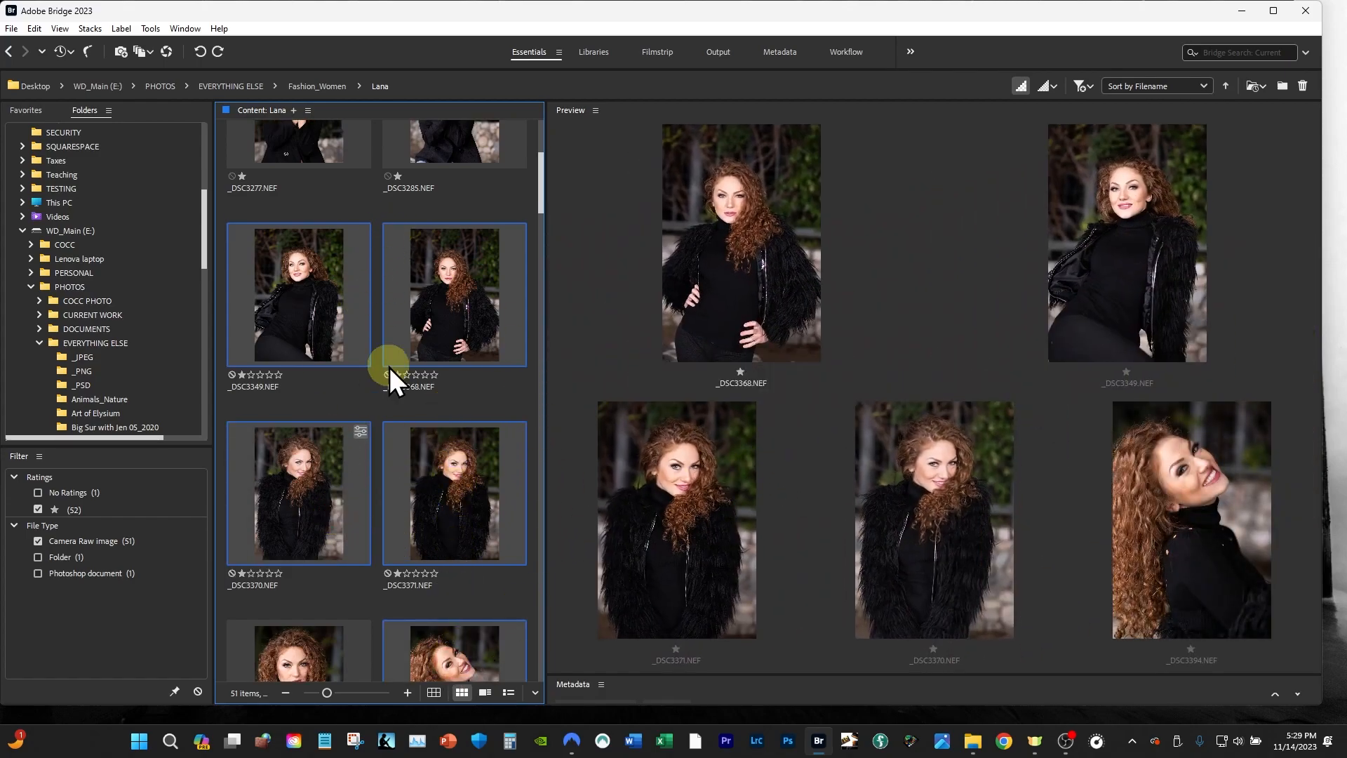
Step: Select only _DSC3368.NEF and make the Metadata panel taller so its File Properties can be read
{"action": "left_click", "coordinate": [444, 292]}
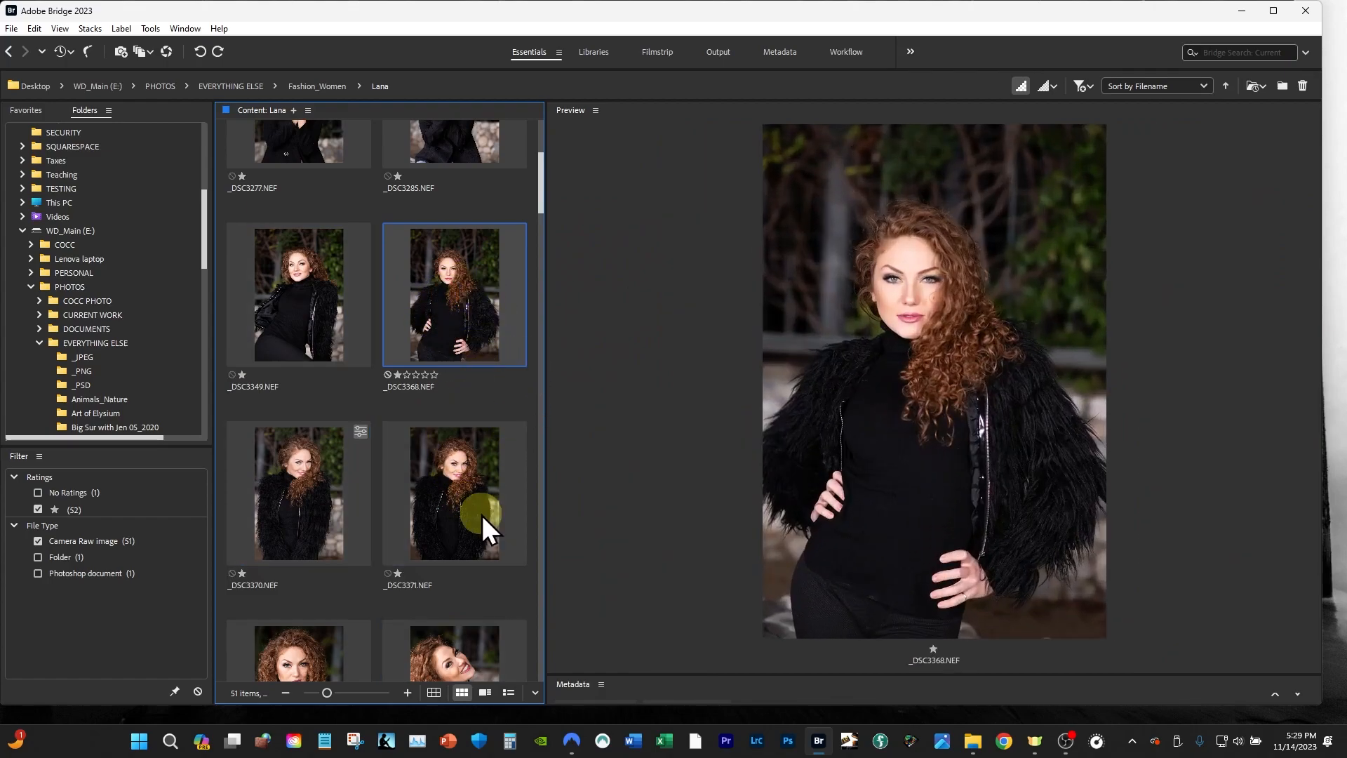
{"action": "left_click_drag", "start_coordinate": [606, 673], "coordinate": [629, 517]}
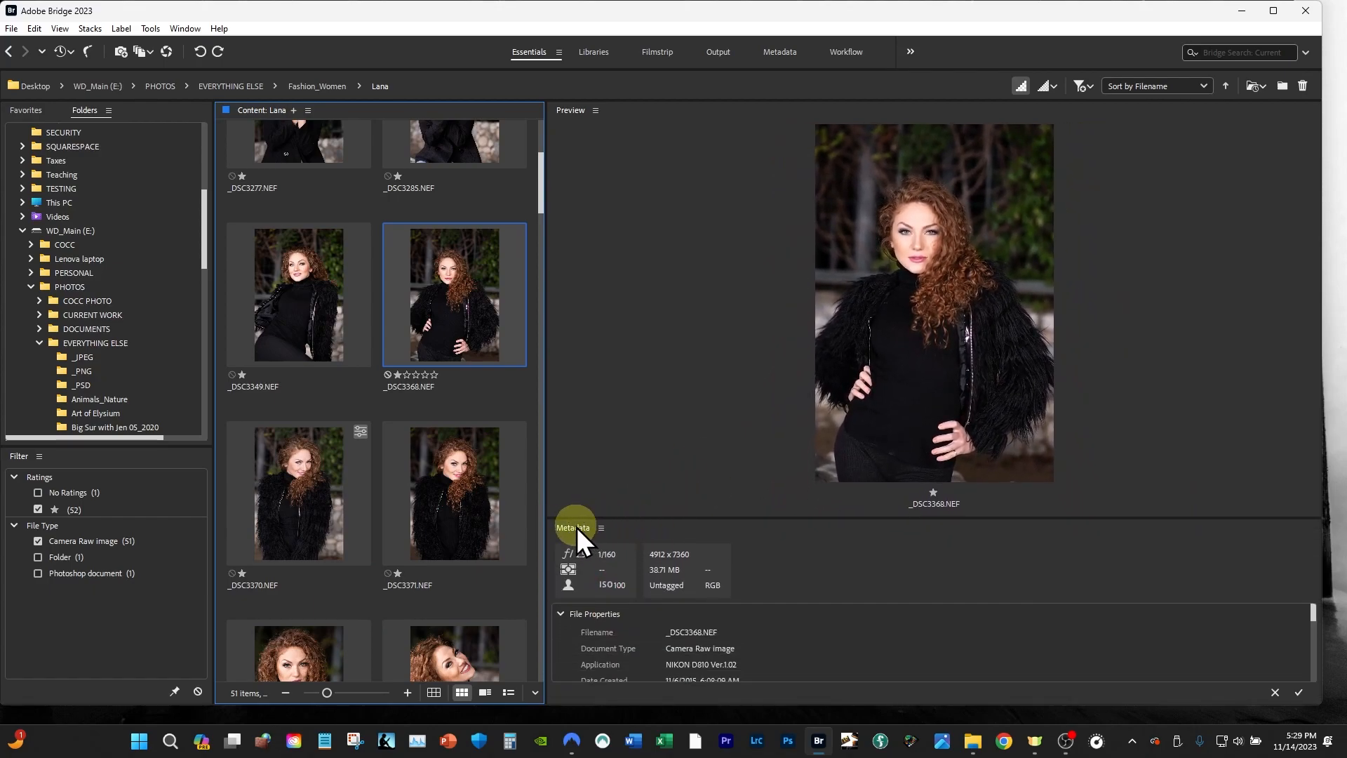
{"action": "left_click_drag", "start_coordinate": [659, 520], "coordinate": [664, 494]}
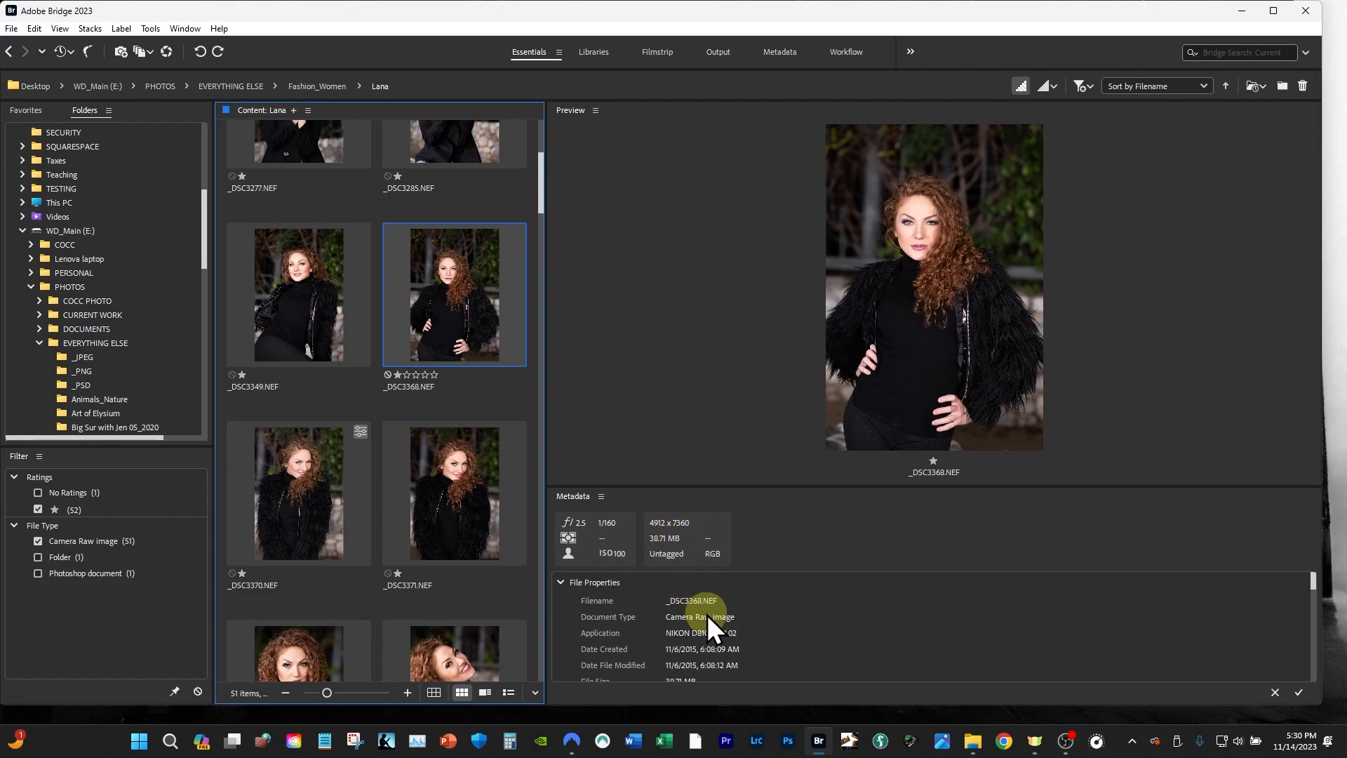
{"action": "left_click_drag", "start_coordinate": [759, 486], "coordinate": [759, 422]}
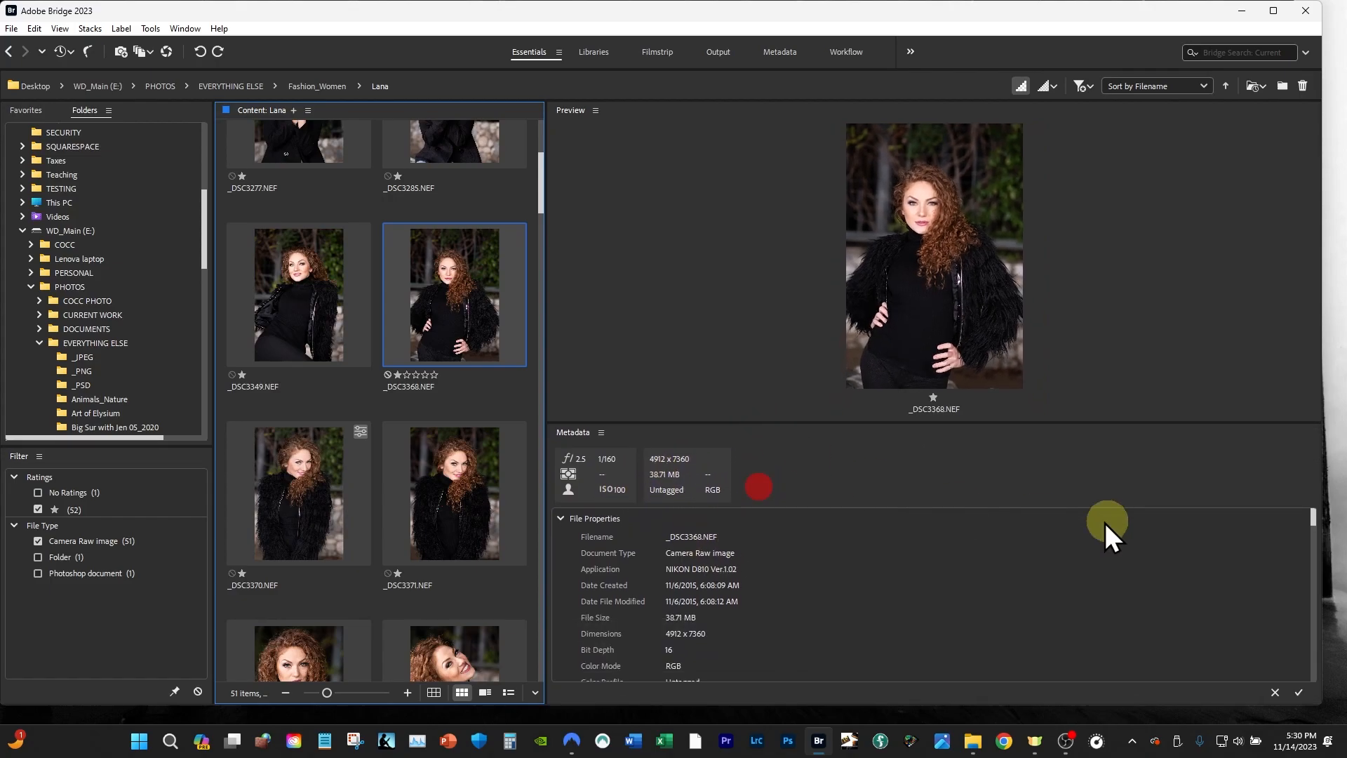
Step: Look through the metadata of _DSC3368.NEF, including the creator phone and website fields, and shrink the Metadata panel to enlarge the preview
{"action": "left_click", "coordinate": [1312, 515]}
{"action": "left_click_drag", "start_coordinate": [1312, 524], "coordinate": [1313, 542]}
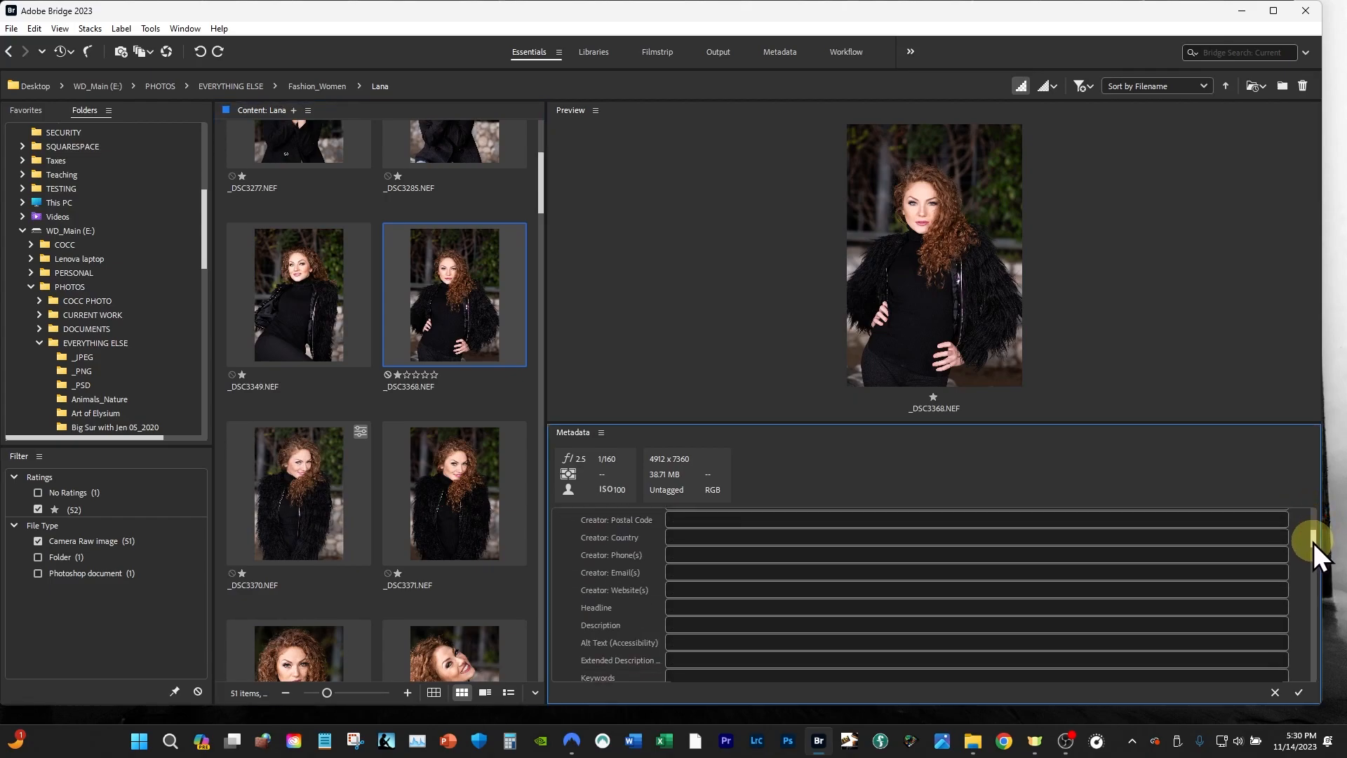
{"action": "left_click", "coordinate": [712, 556]}
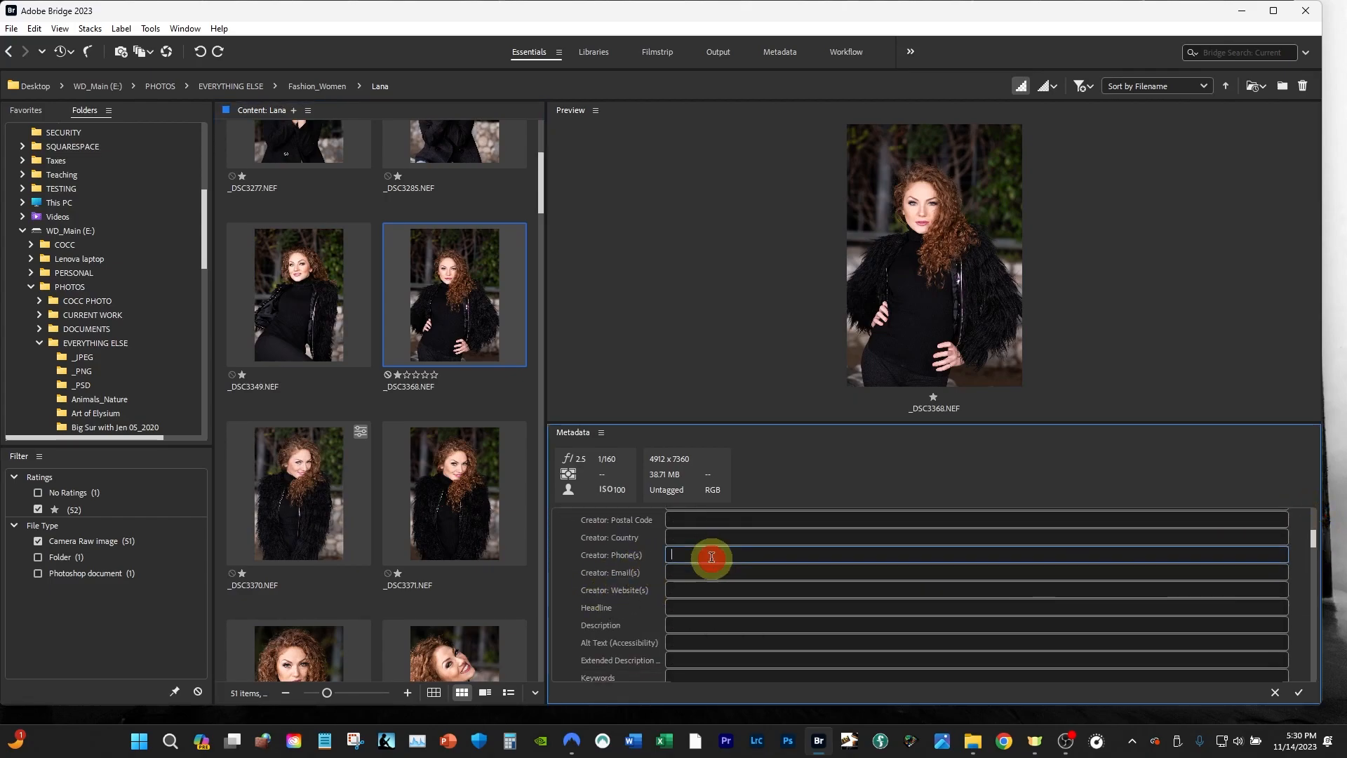
{"action": "left_click", "coordinate": [678, 590]}
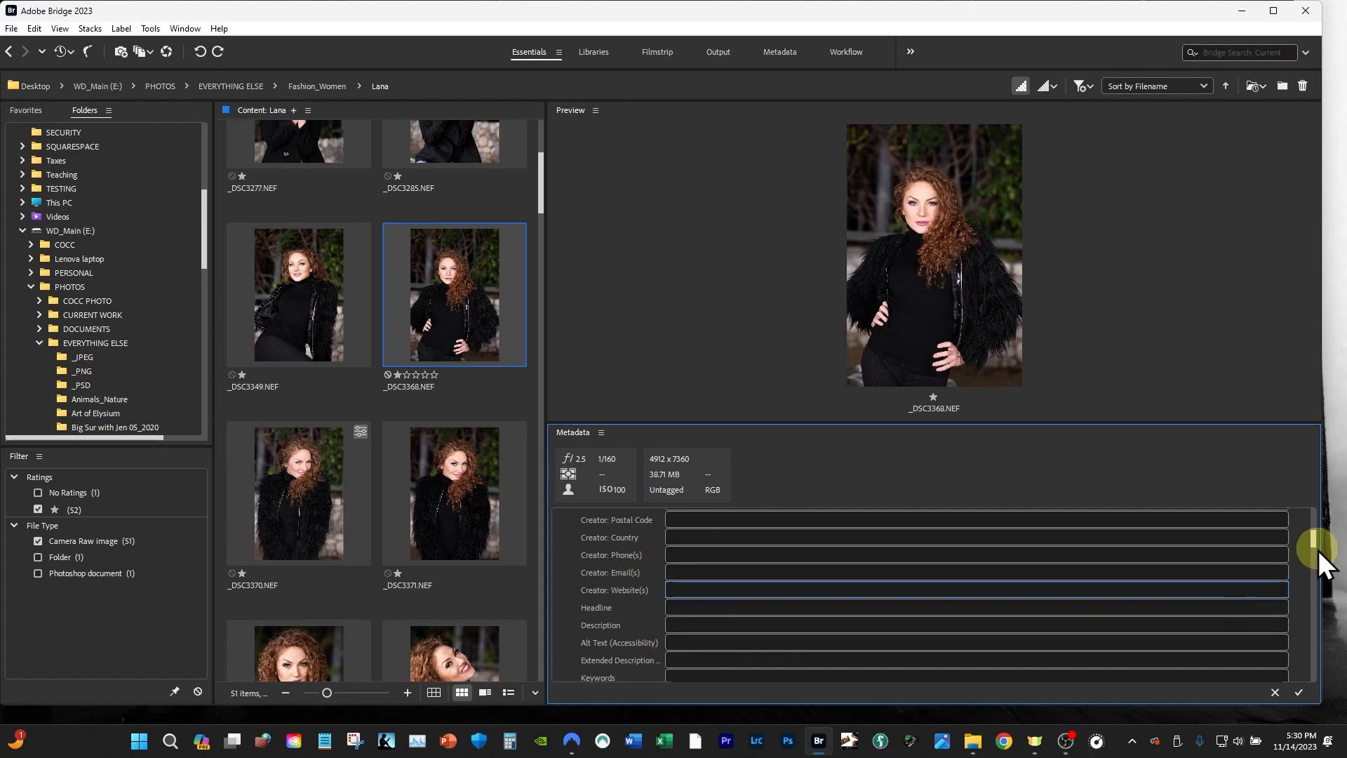
{"action": "left_click_drag", "start_coordinate": [1312, 542], "coordinate": [865, 494]}
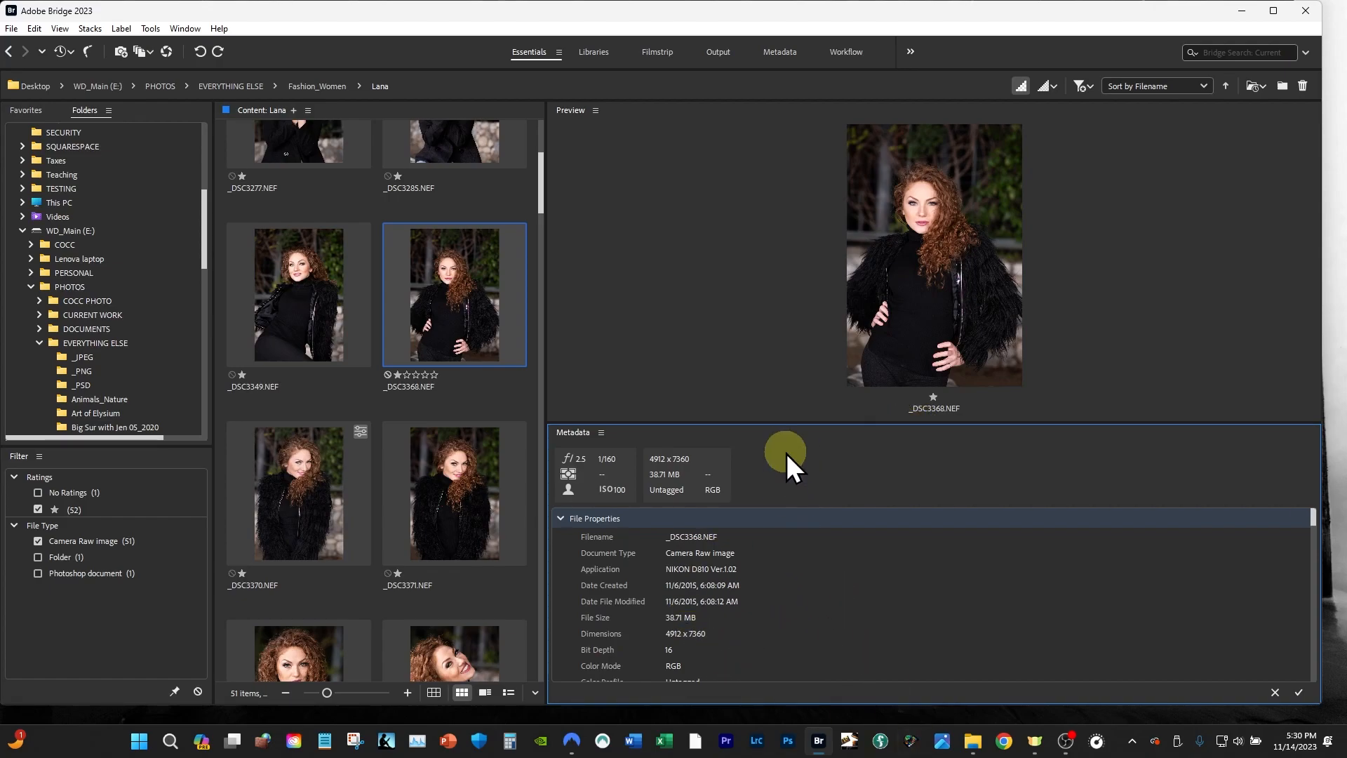
{"action": "left_click_drag", "start_coordinate": [797, 423], "coordinate": [807, 644]}
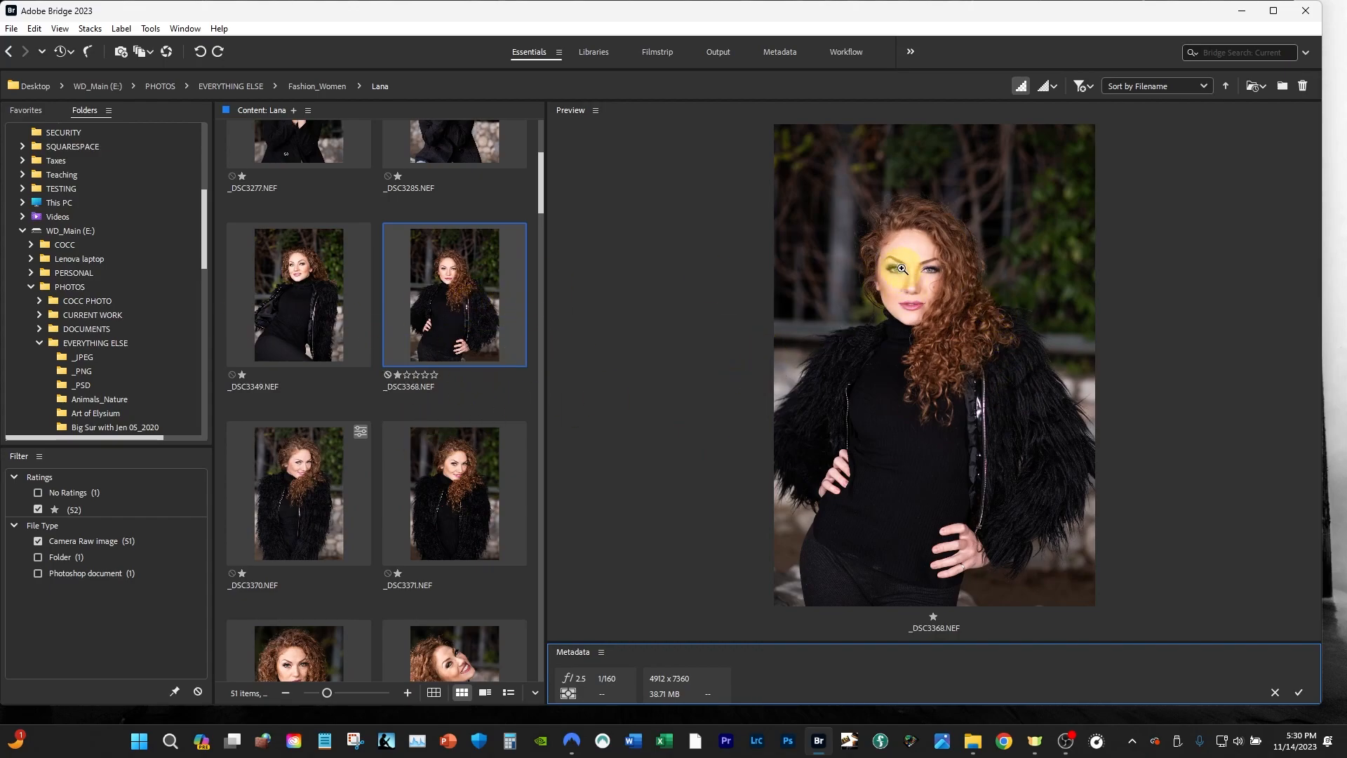
Step: Check the focus on the eyes in _DSC3371.NEF and _DSC3349.NEF with the preview loupe at 100%
{"action": "left_click", "coordinate": [464, 473]}
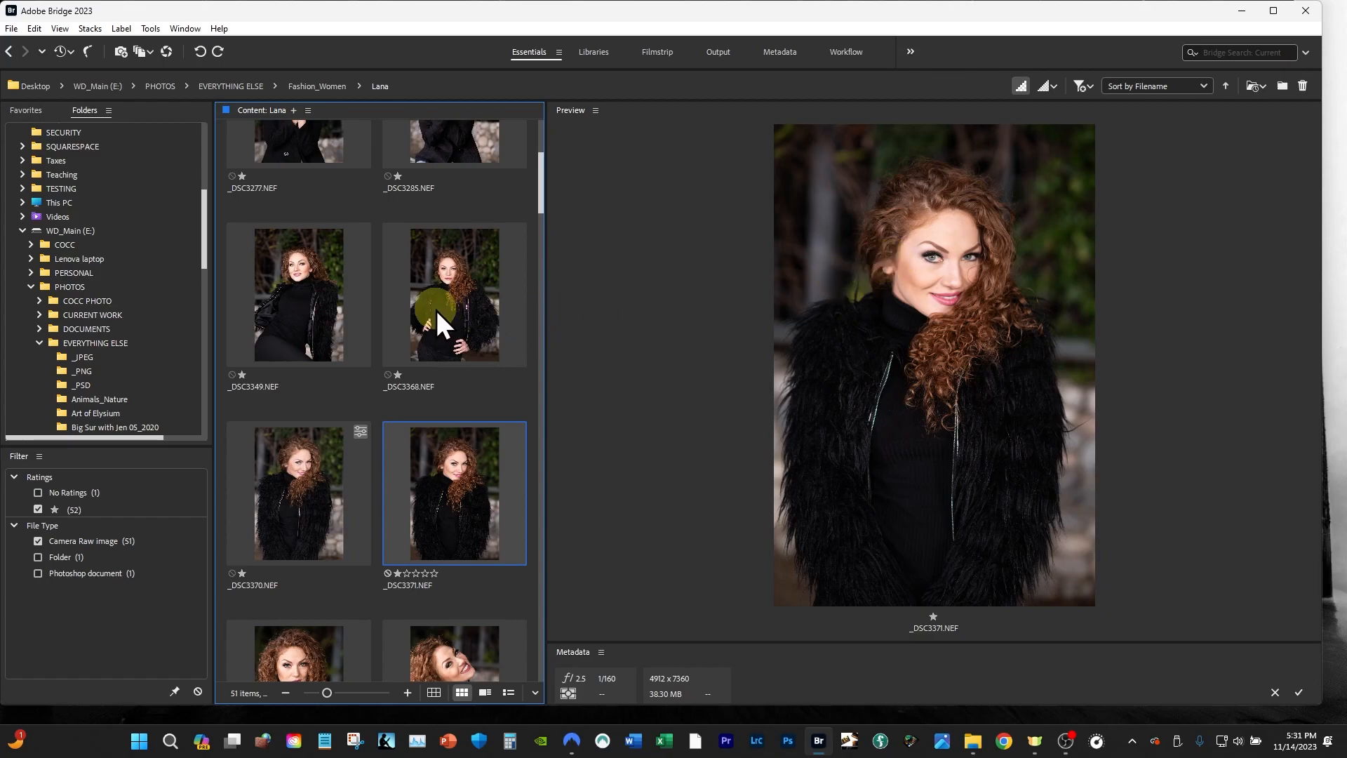
{"action": "left_click", "coordinate": [933, 261]}
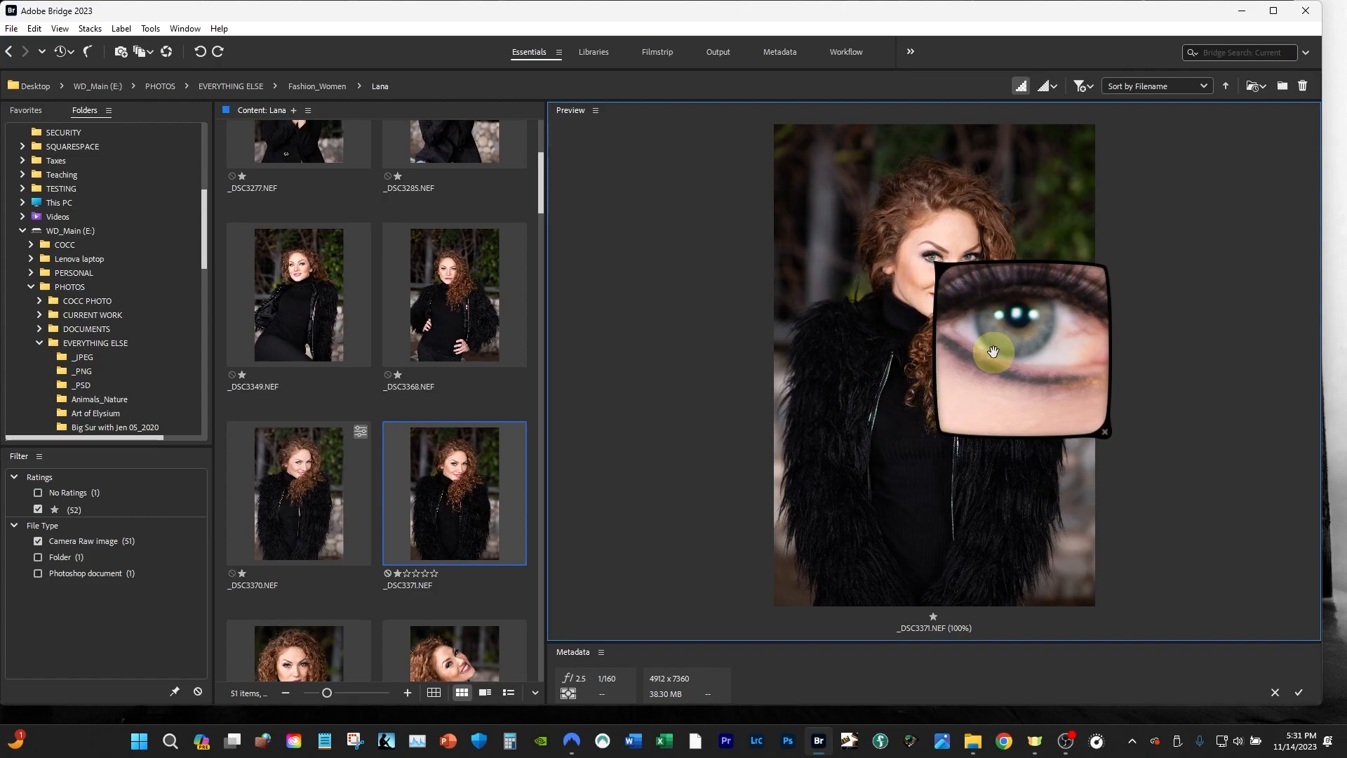
{"action": "mouse_move", "coordinate": [991, 351]}
{"action": "left_mouse_down"}
{"action": "mouse_move", "coordinate": [1024, 348]}
{"action": "mouse_move", "coordinate": [1011, 389]}
{"action": "mouse_move", "coordinate": [988, 347]}
{"action": "left_mouse_up"}
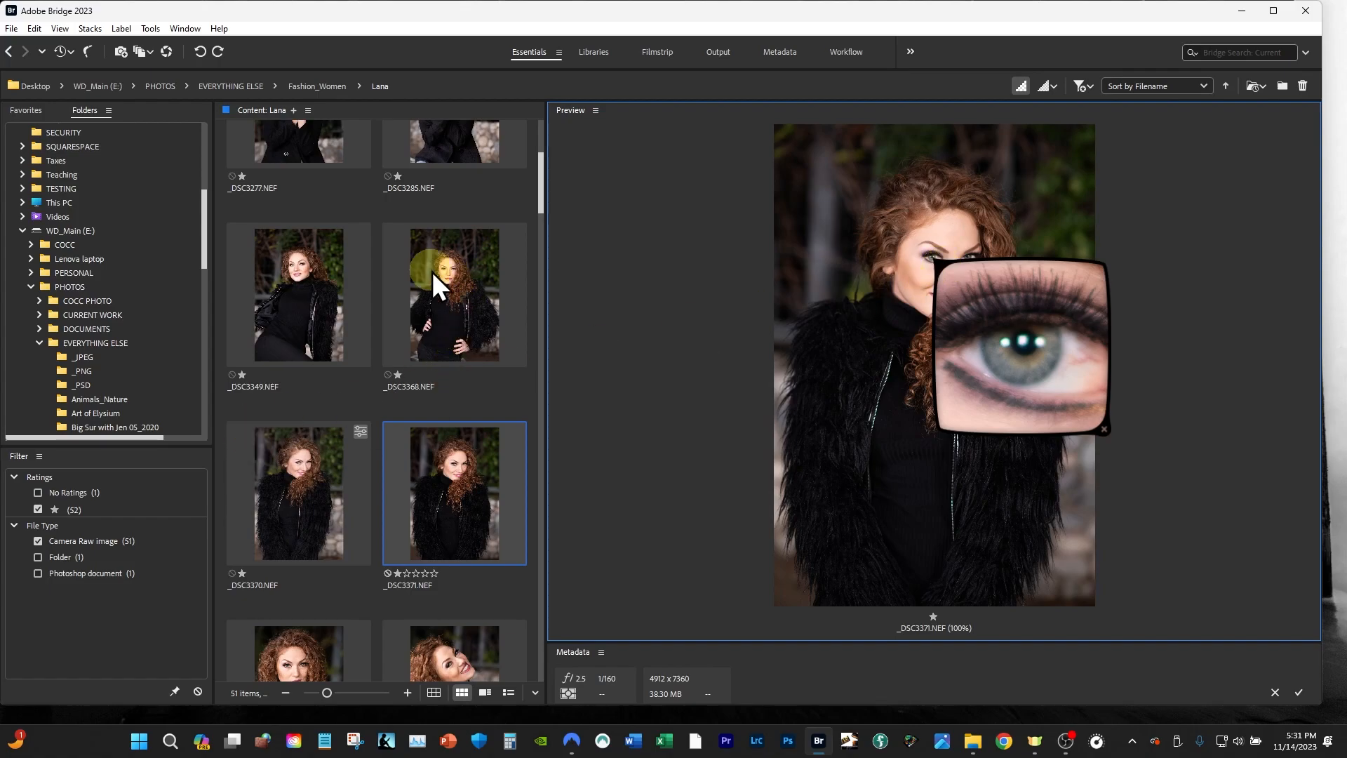
{"action": "left_click", "coordinate": [317, 283]}
{"action": "left_click_drag", "start_coordinate": [1006, 318], "coordinate": [983, 321]}
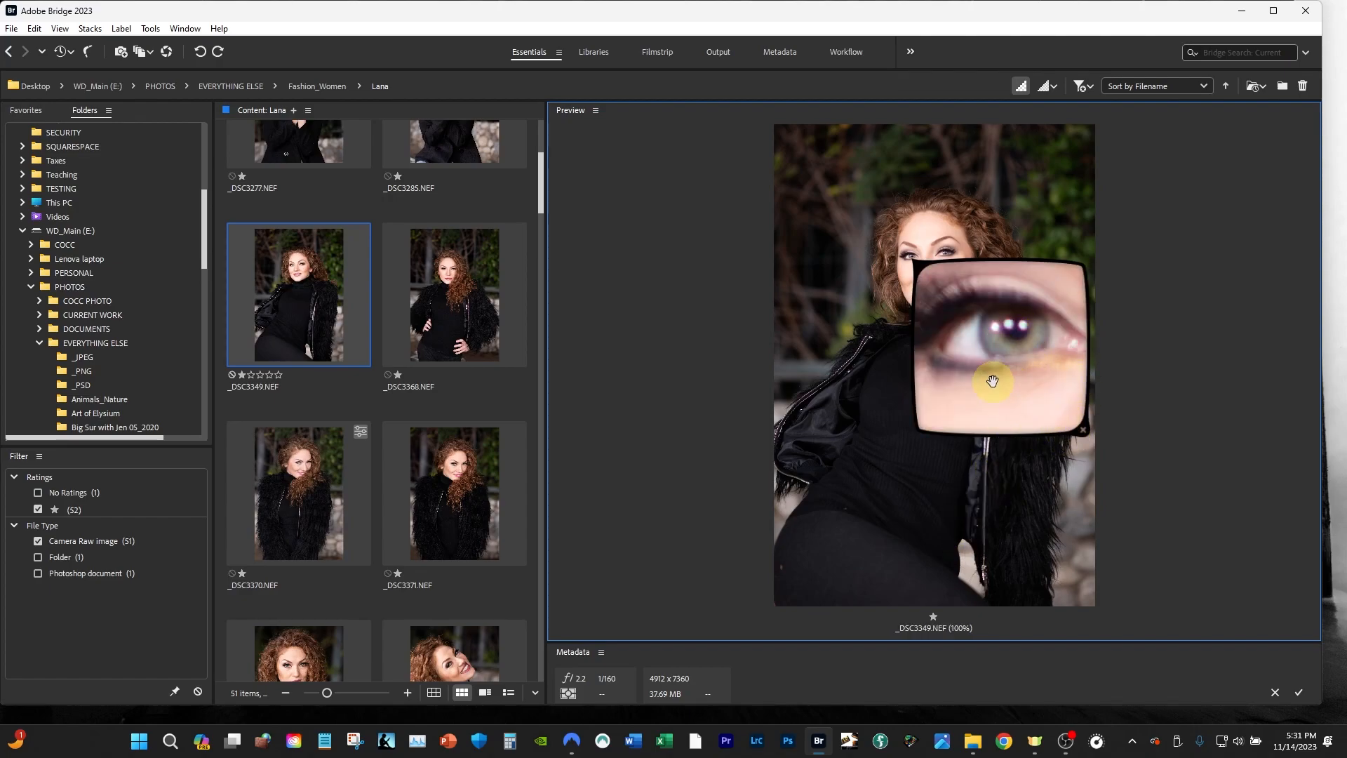
Step: Check the focus on both eyes in _DSC3370.NEF with the loupe at 100% and close the loupe
{"action": "left_click", "coordinate": [304, 489]}
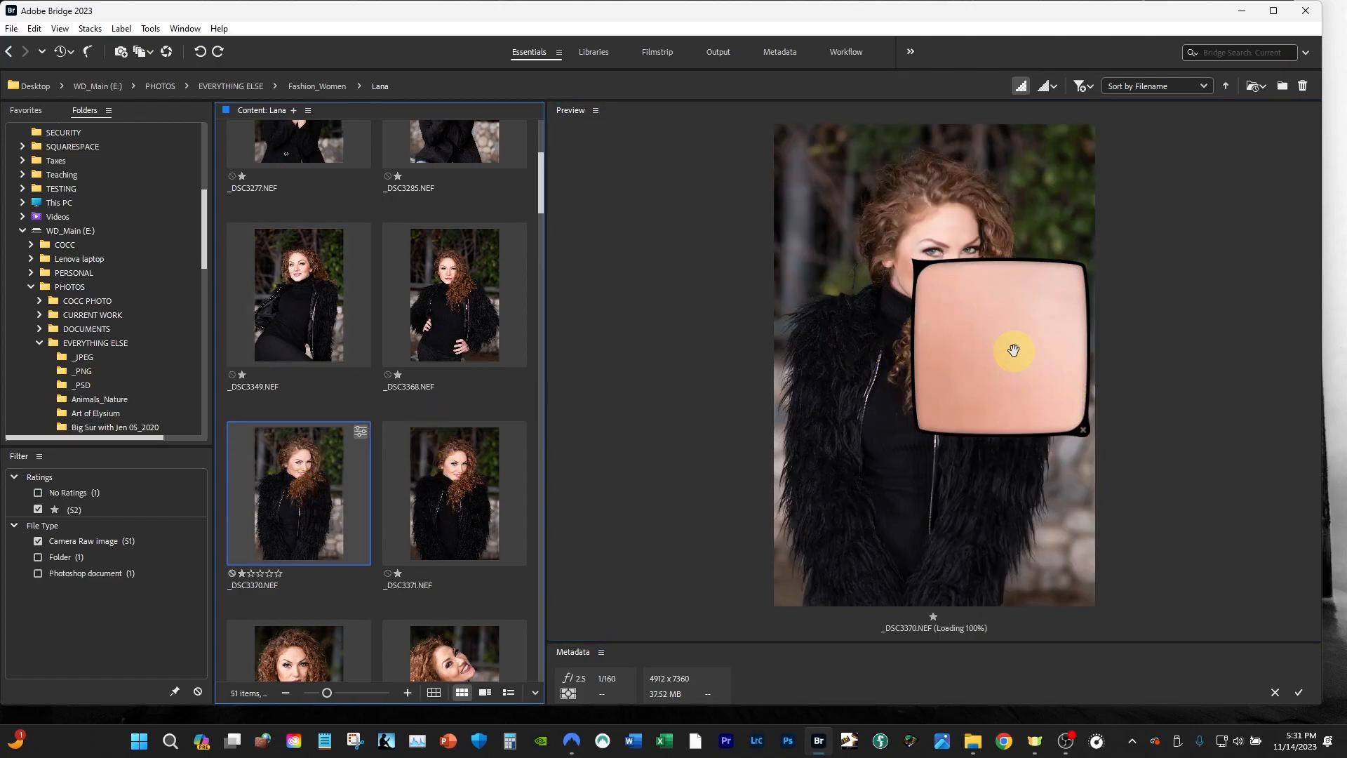
{"action": "left_click_drag", "start_coordinate": [1042, 356], "coordinate": [1015, 346]}
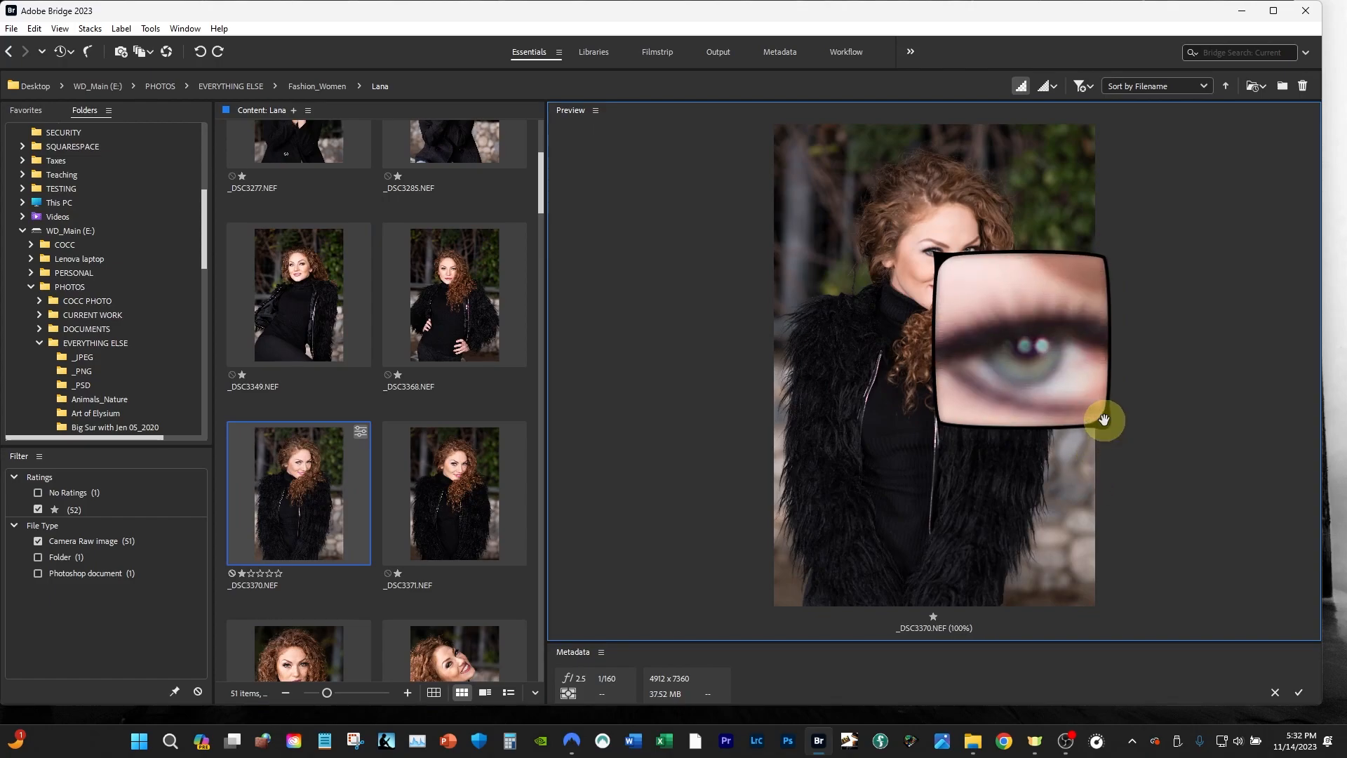
{"action": "left_click_drag", "start_coordinate": [1010, 373], "coordinate": [1046, 372]}
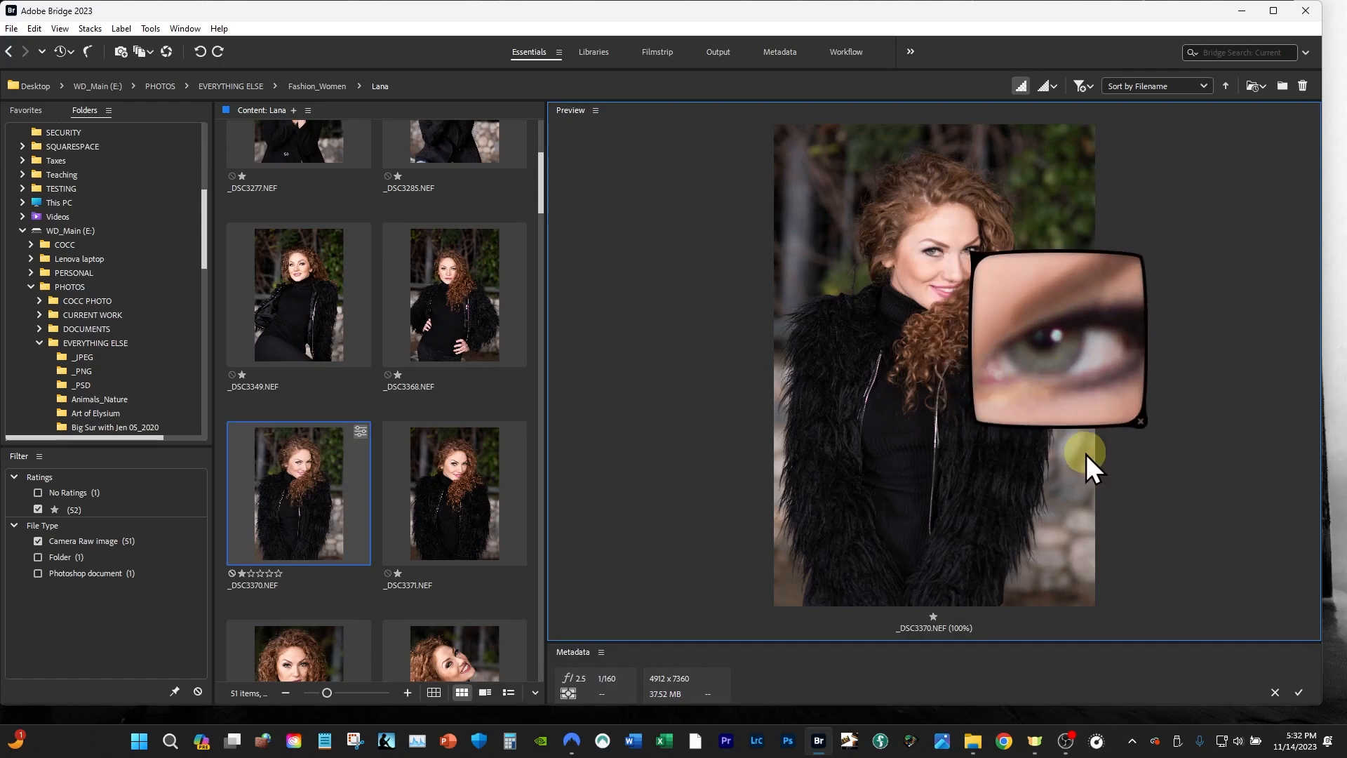
{"action": "mouse_move", "coordinate": [1060, 356]}
{"action": "left_mouse_down"}
{"action": "mouse_move", "coordinate": [1052, 394]}
{"action": "mouse_move", "coordinate": [1044, 368]}
{"action": "left_mouse_up"}
{"action": "left_click", "coordinate": [1103, 423]}
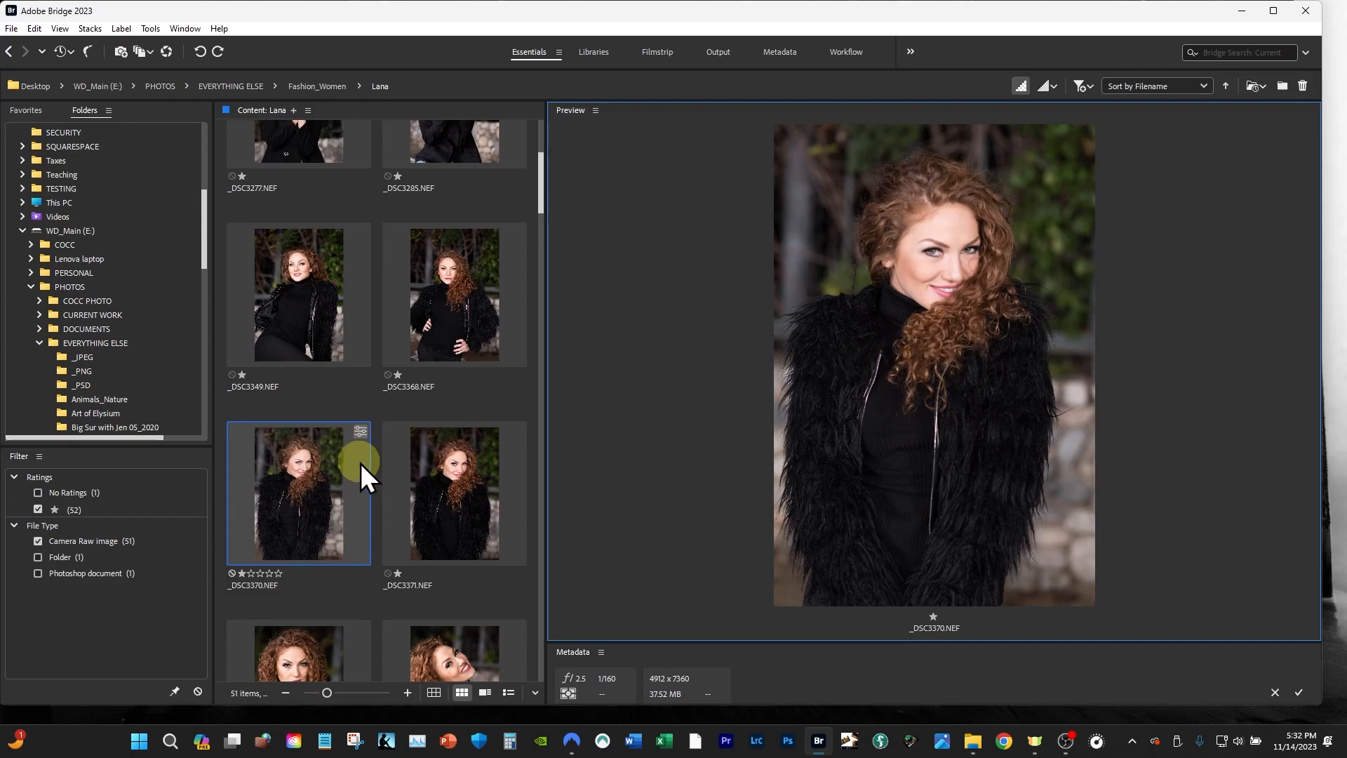
Step: Widen the Content panel and preview _DSC3349.NEF and _DSC3368.NEF side by side
{"action": "scroll", "coordinate": [398, 453], "scroll_direction": "down", "scroll_amount": 3}
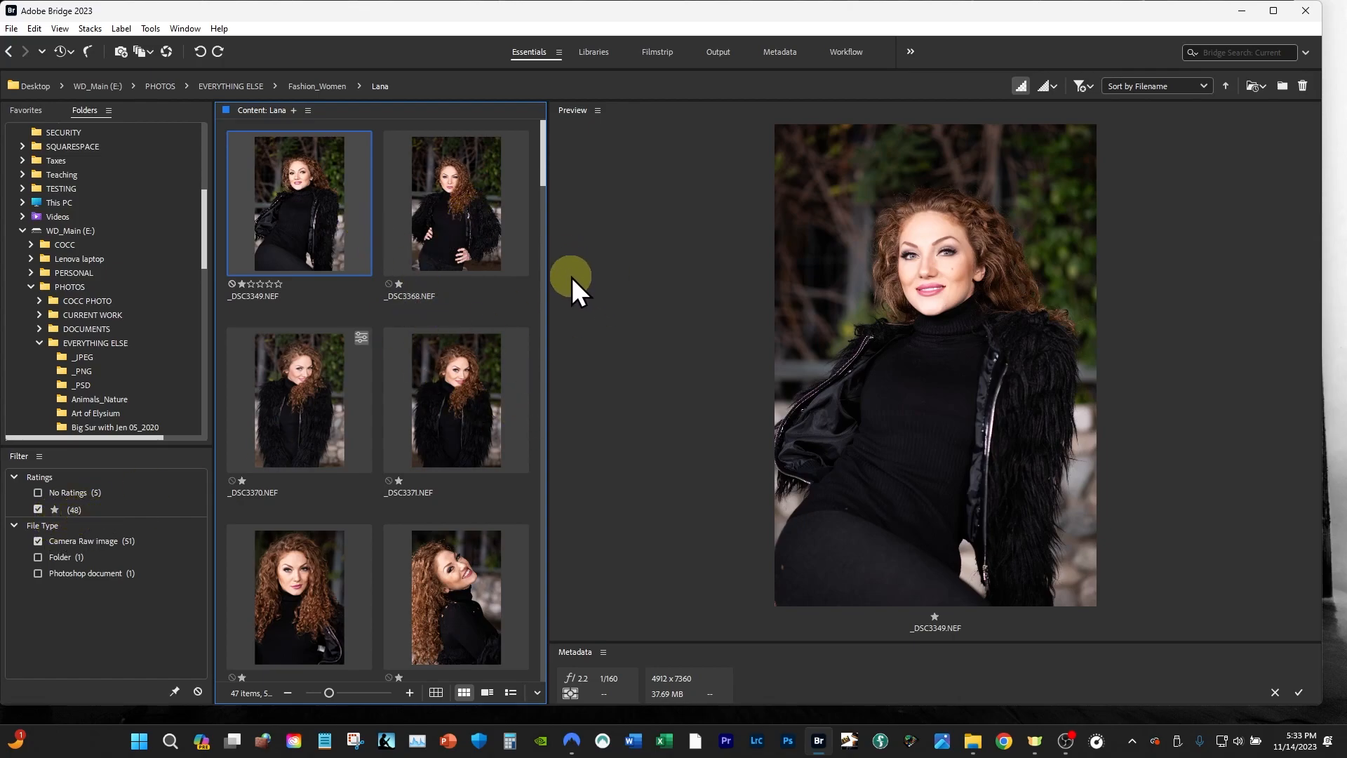
{"action": "left_click_drag", "start_coordinate": [547, 321], "coordinate": [583, 345]}
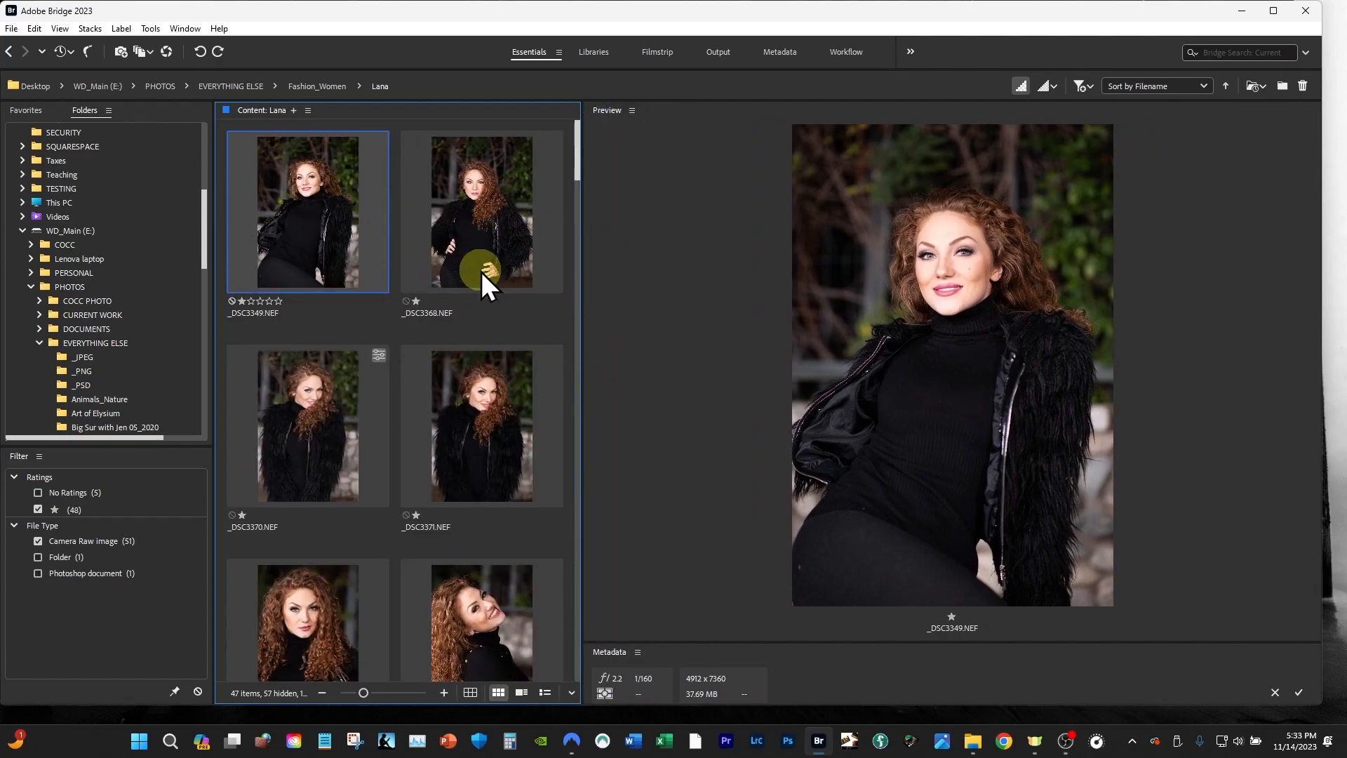
{"action": "left_click", "coordinate": [494, 223], "text": "ctrl"}
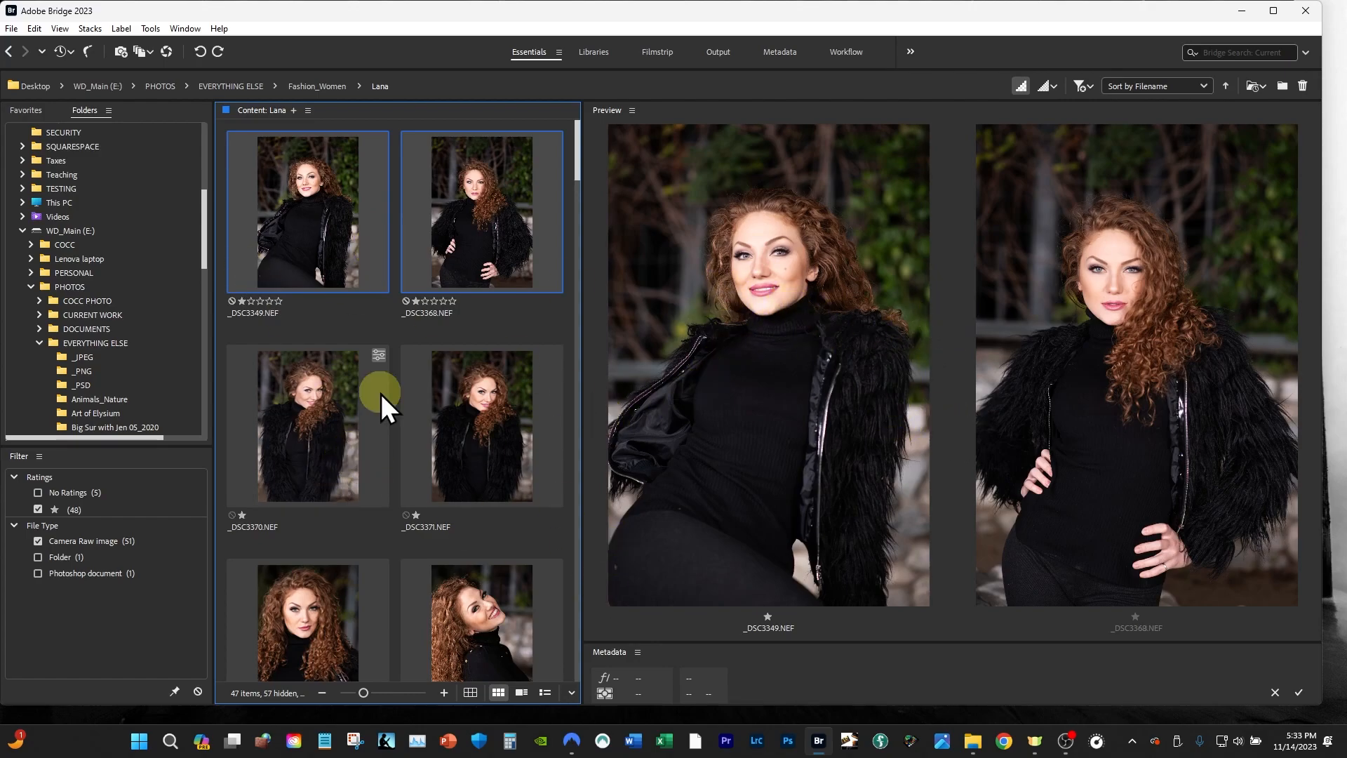
Step: Preview _DSC3349.NEF, _DSC3368.NEF, _DSC3371.NEF and _DSC3370.NEF one at a time to compare the shots
{"action": "left_click", "coordinate": [303, 418]}
{"action": "left_click", "coordinate": [327, 253]}
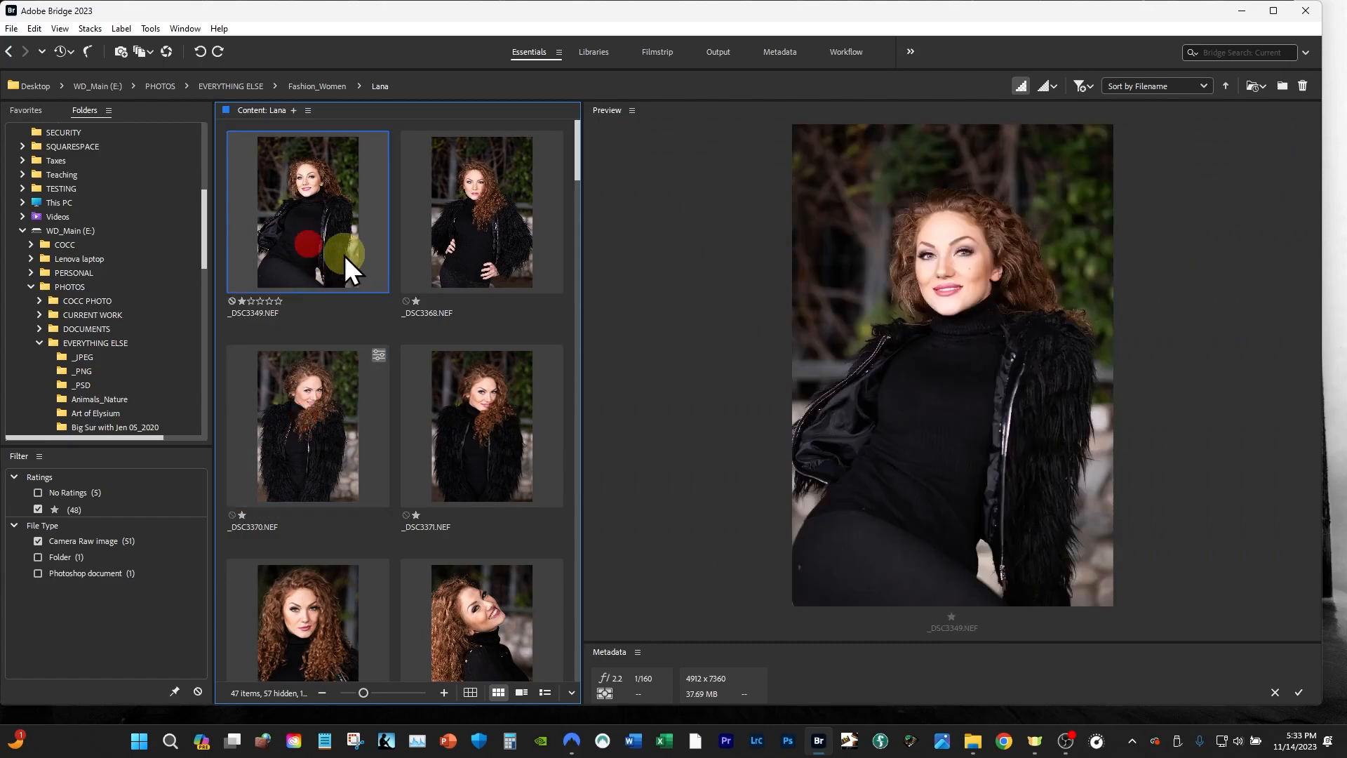
{"action": "left_click", "coordinate": [453, 245]}
{"action": "left_click", "coordinate": [468, 424]}
{"action": "left_click", "coordinate": [317, 428]}
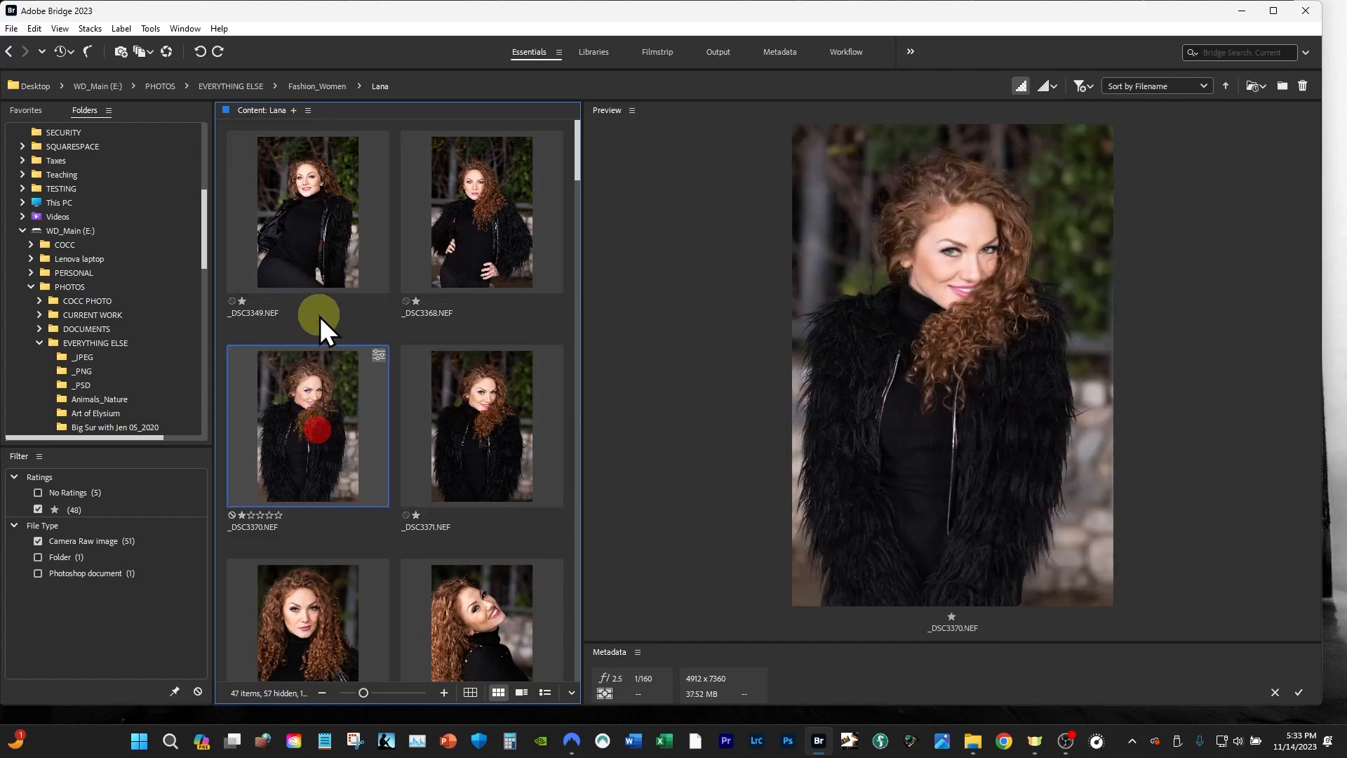
{"action": "left_click", "coordinate": [321, 261]}
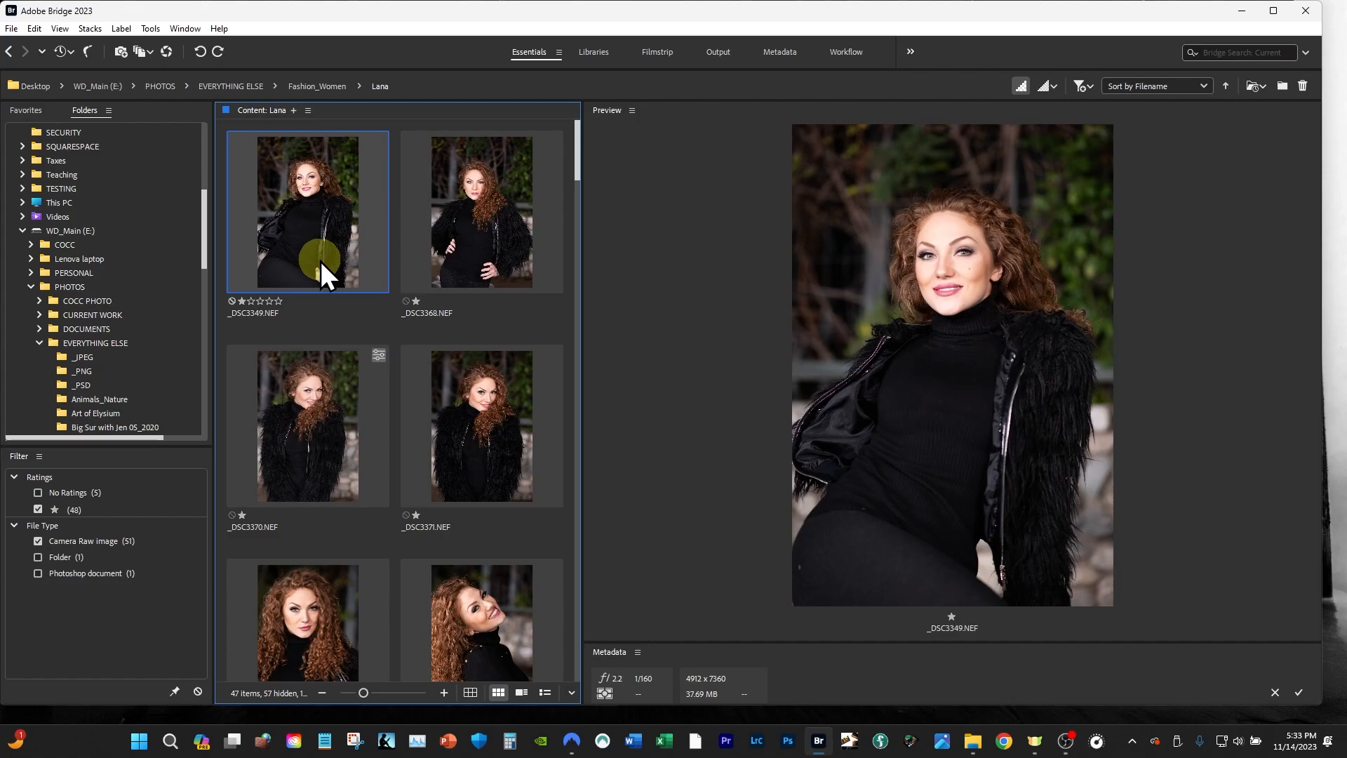
Step: Step through the previews from _DSC3349.NEF to _DSC3371.NEF and rate _DSC3371.NEF two stars
{"action": "key", "text": "Right"}
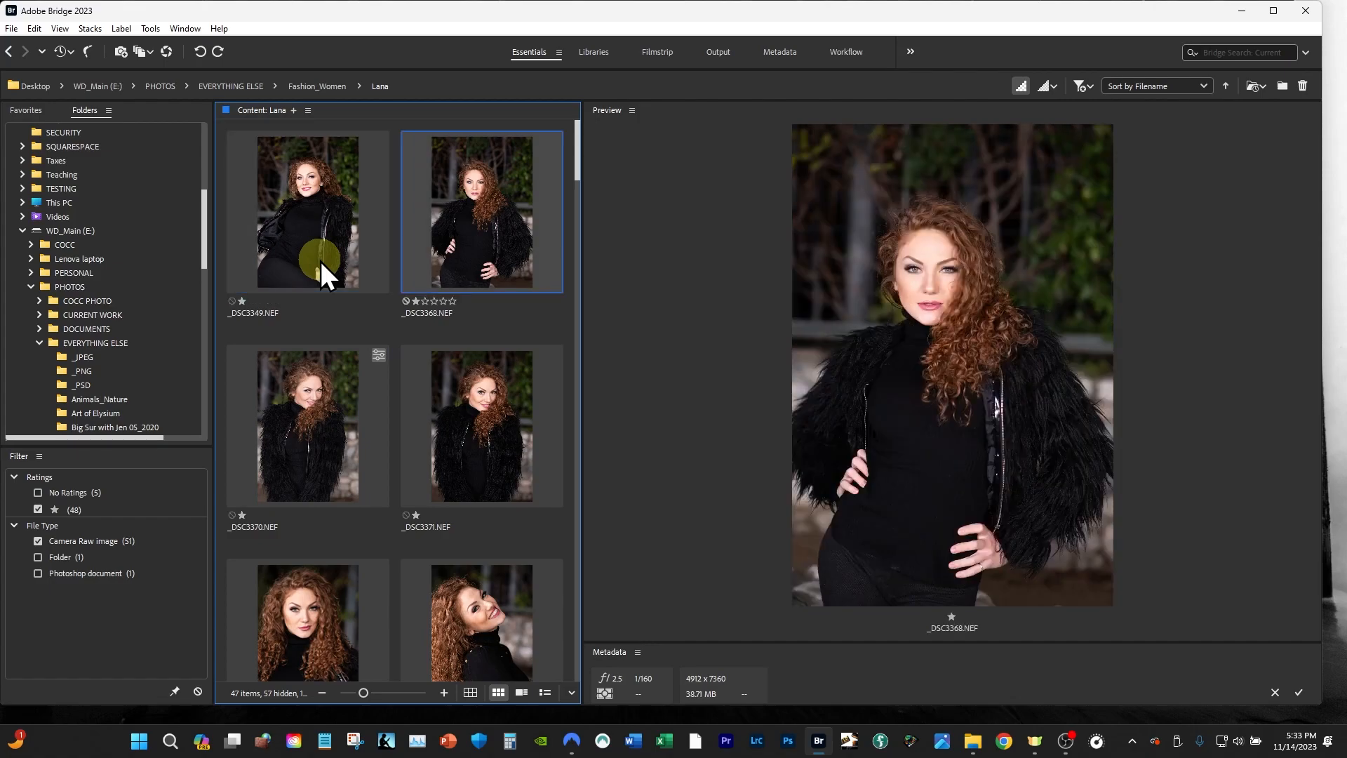
{"action": "key", "text": "Right"}
{"action": "key", "text": "Right"}
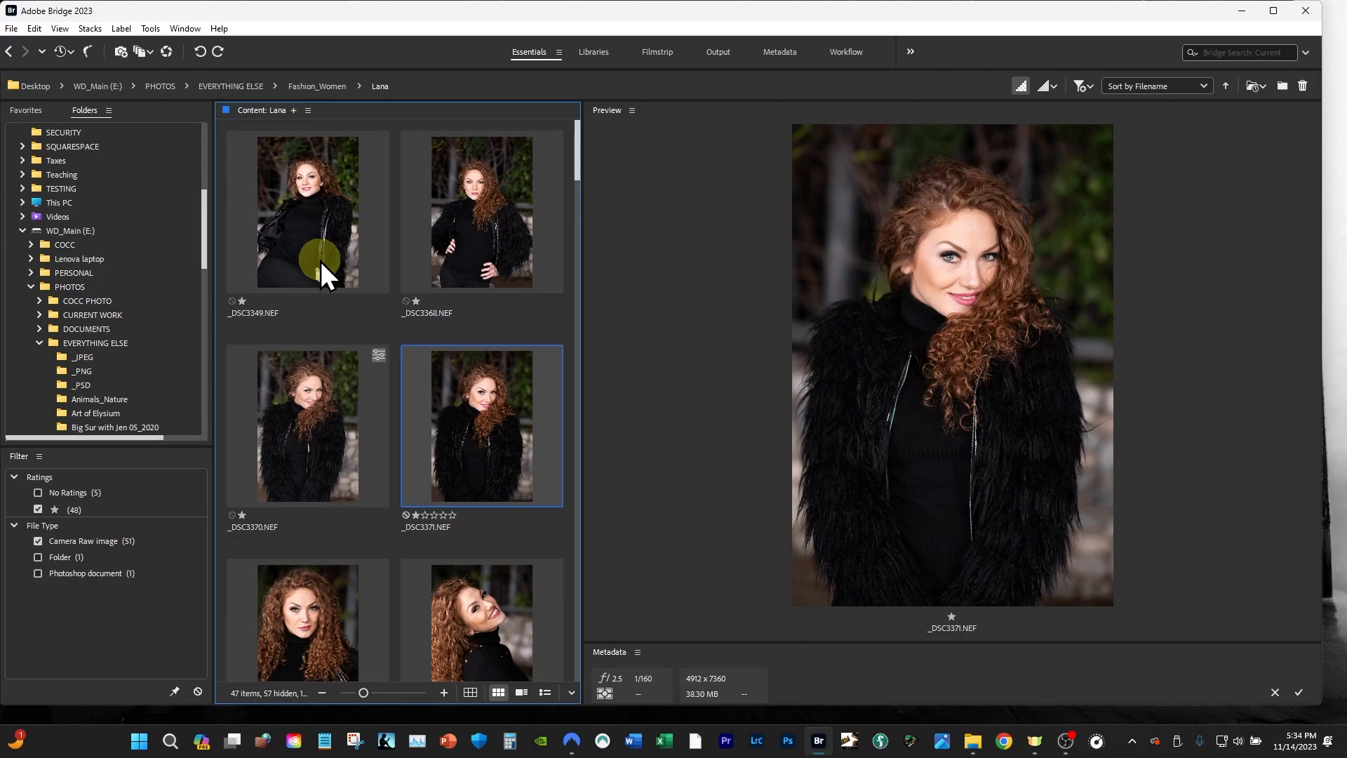
{"action": "key", "text": "ctrl+2"}
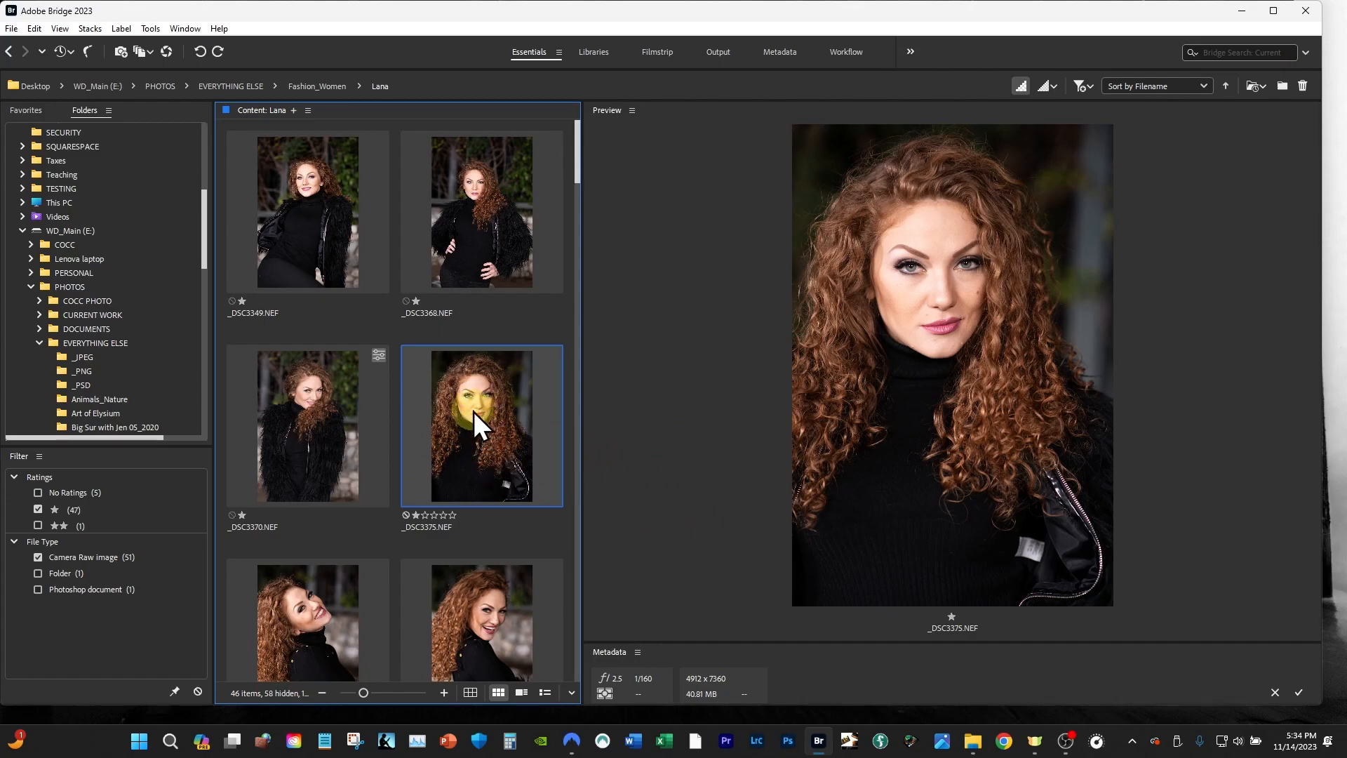
Step: Include two-star photos in the rating filter to check _DSC3371.NEF, and restrict the view to one-star photos again
{"action": "left_click", "coordinate": [38, 525]}
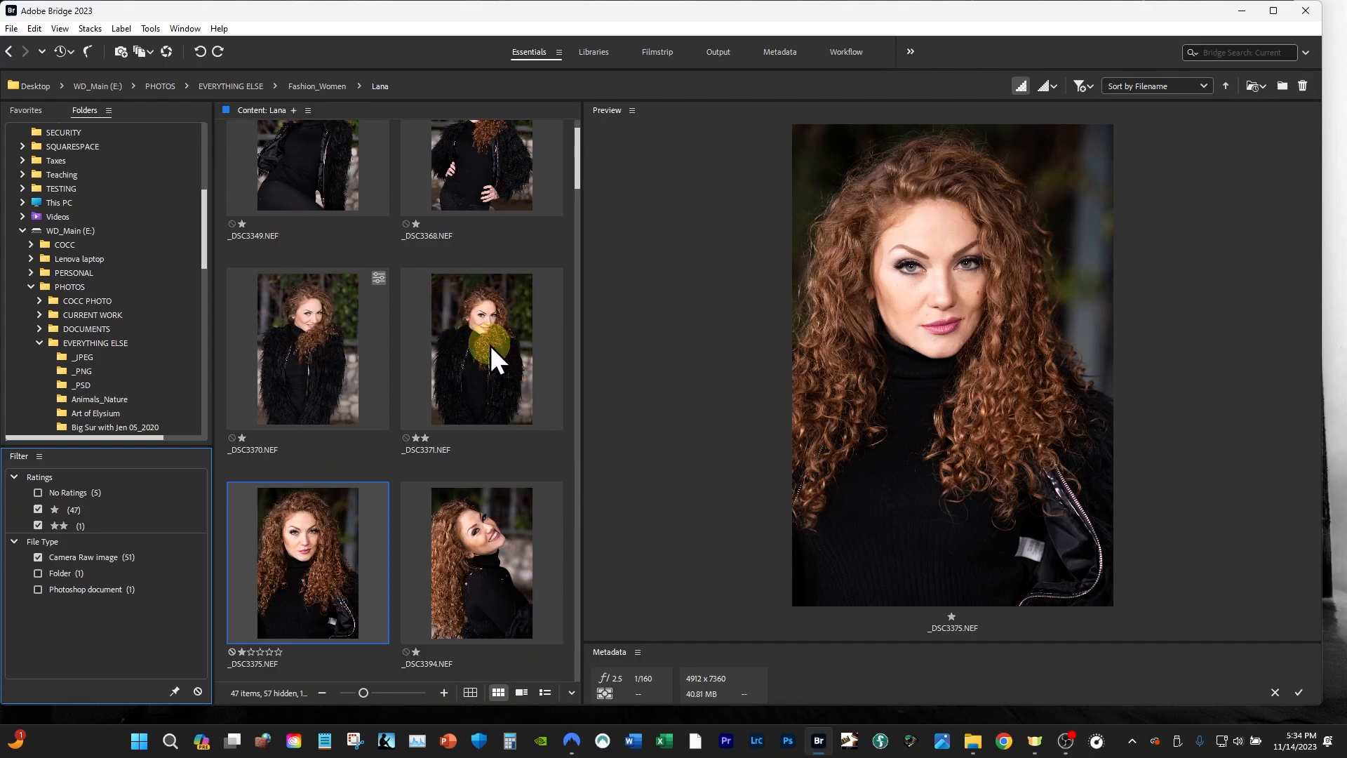
{"action": "left_click", "coordinate": [491, 344]}
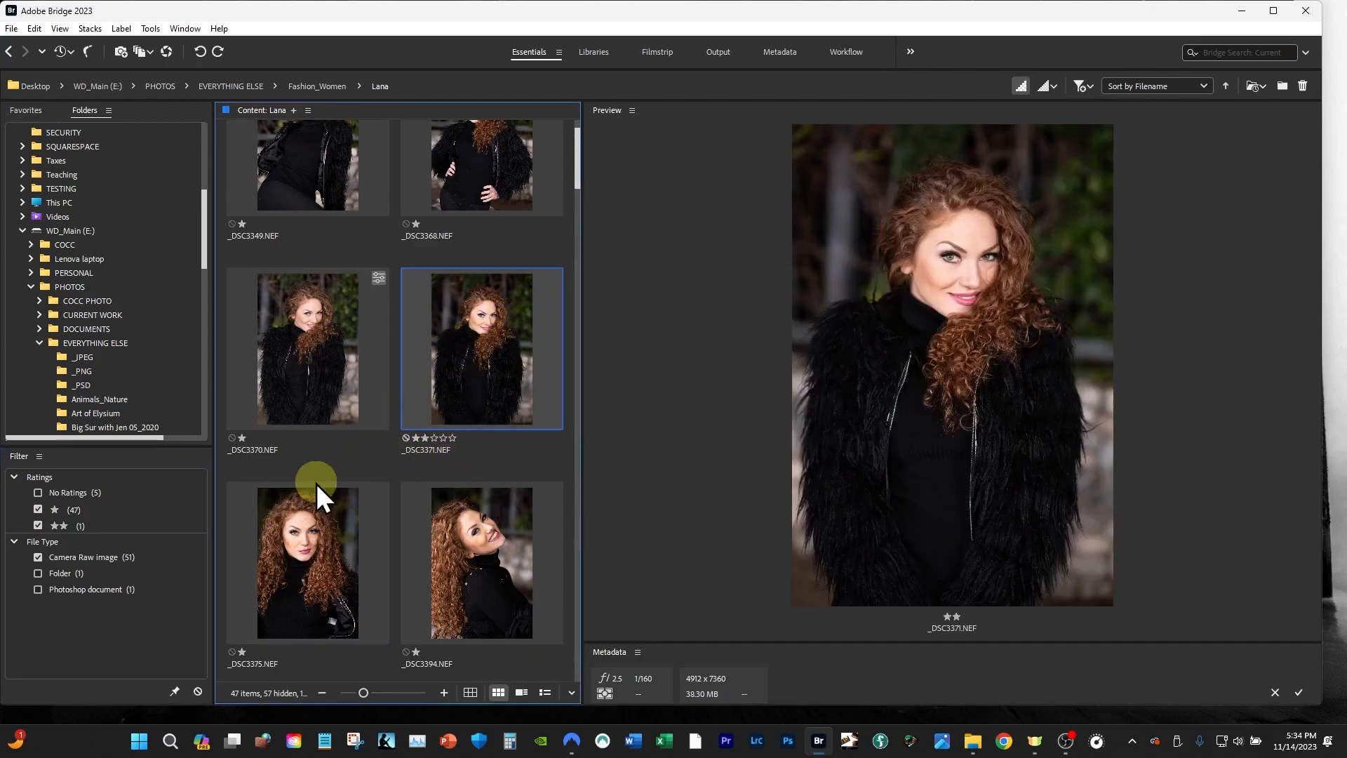
{"action": "left_click", "coordinate": [38, 525]}
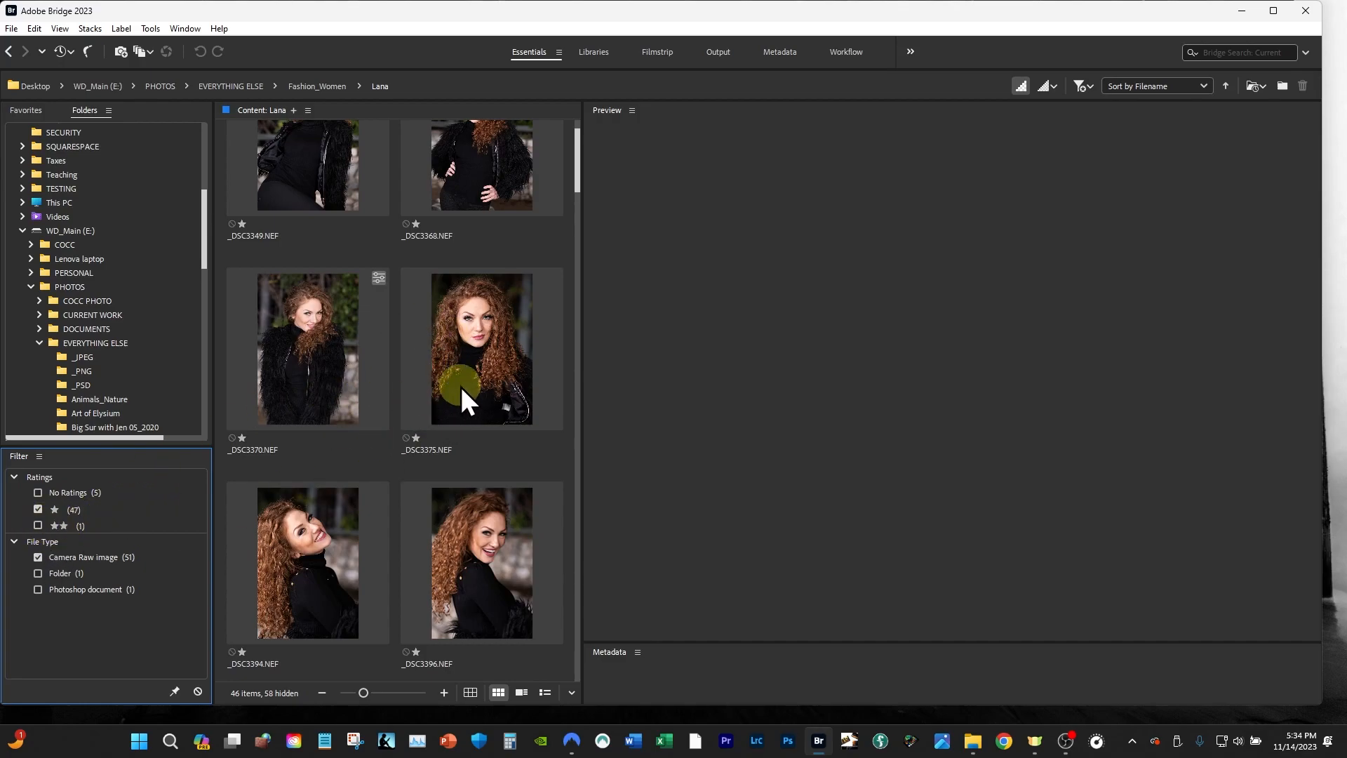
{"action": "left_click", "coordinate": [492, 330]}
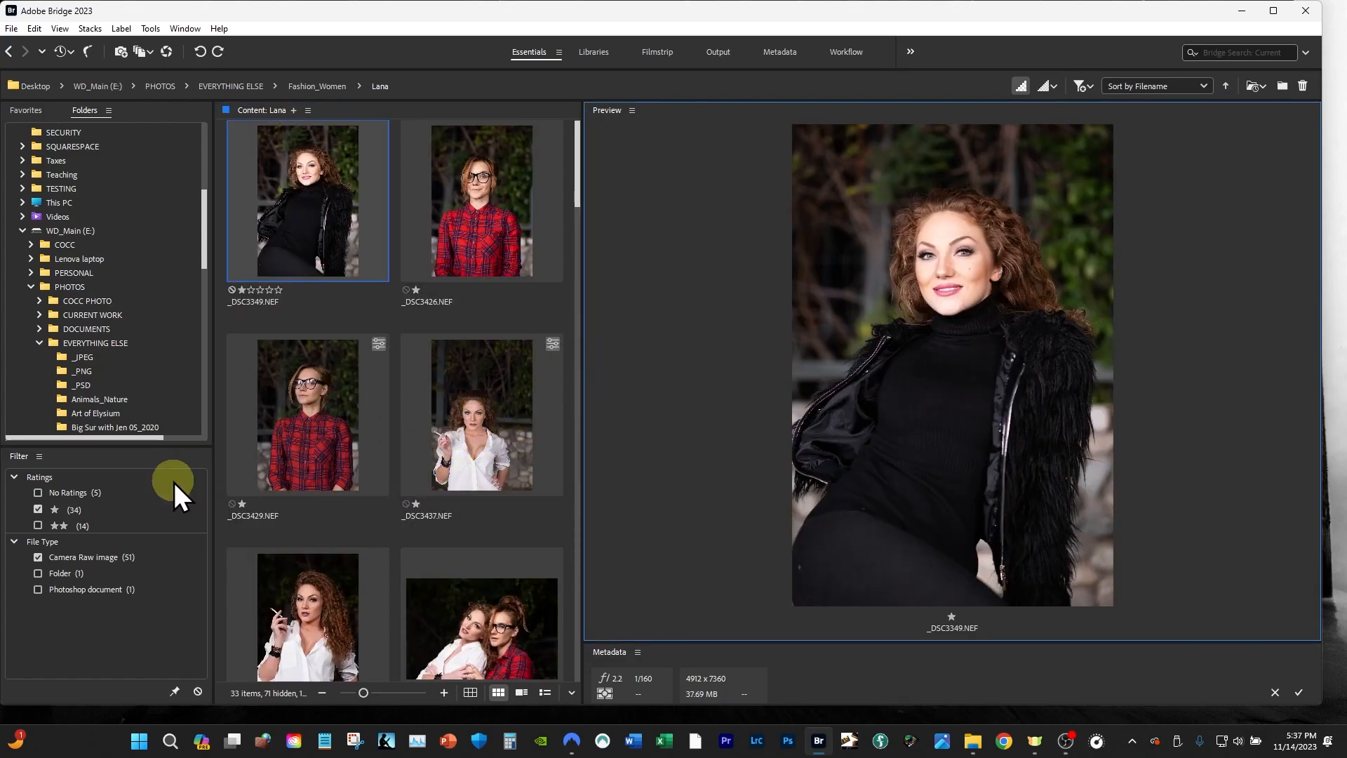
Step: Change the rating filter to show only two-star photos and preview _DSC3368.NEF
{"action": "left_click", "coordinate": [37, 525]}
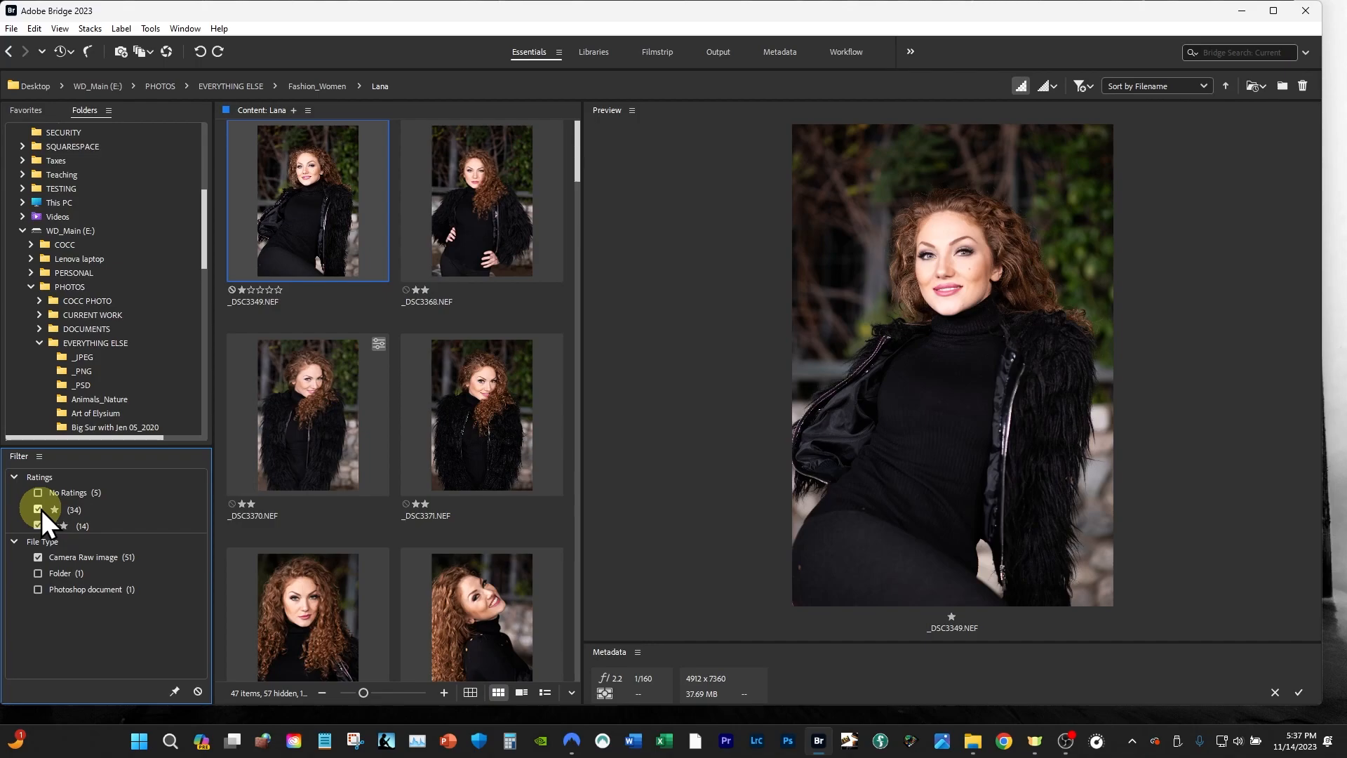
{"action": "left_click", "coordinate": [39, 509]}
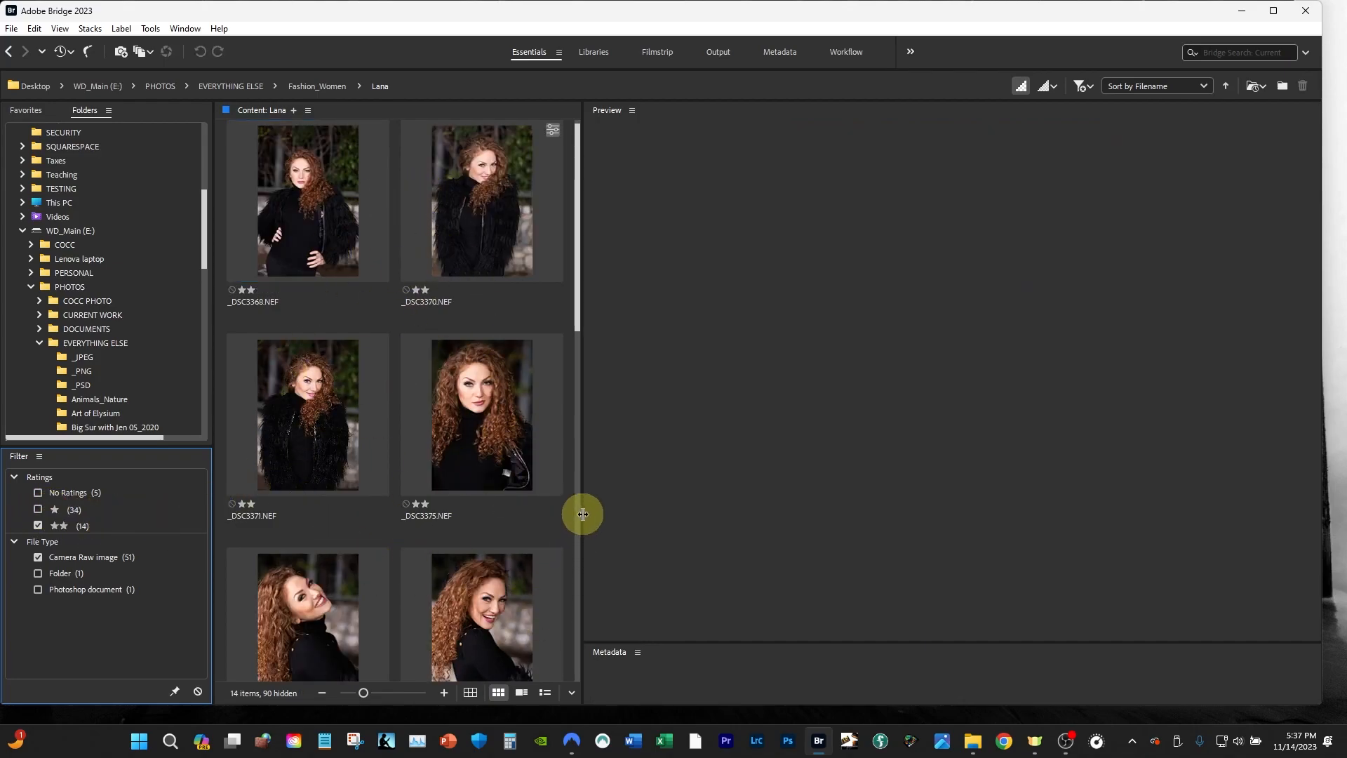
{"action": "left_click", "coordinate": [303, 244]}
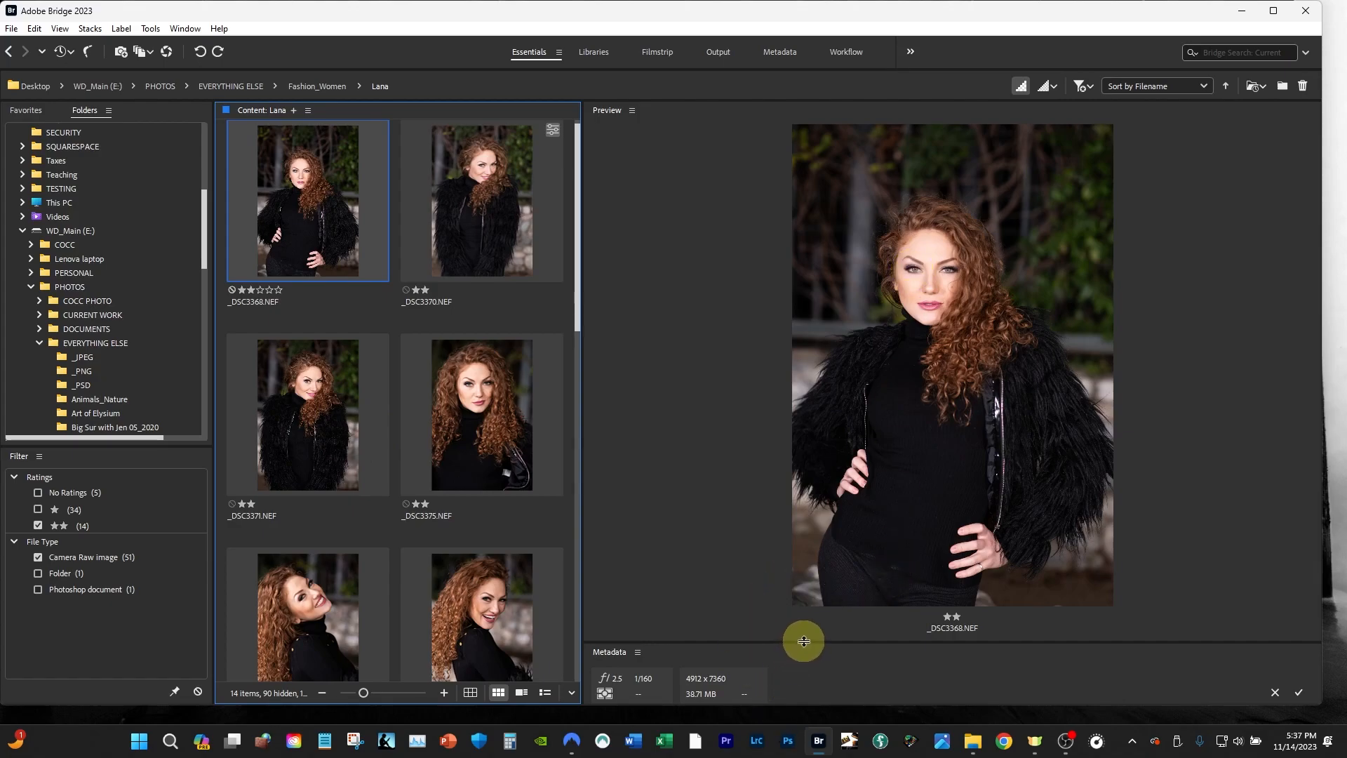
Step: Enlarge the Metadata and Content panels slightly and check the focus on the eye in _DSC3368.NEF with the loupe
{"action": "mouse_move", "coordinate": [804, 640]}
{"action": "left_mouse_down"}
{"action": "mouse_move", "coordinate": [821, 379]}
{"action": "mouse_move", "coordinate": [807, 623]}
{"action": "left_mouse_up"}
{"action": "mouse_move", "coordinate": [582, 428]}
{"action": "left_mouse_down"}
{"action": "mouse_move", "coordinate": [439, 433]}
{"action": "mouse_move", "coordinate": [667, 423]}
{"action": "mouse_move", "coordinate": [550, 421]}
{"action": "mouse_move", "coordinate": [598, 433]}
{"action": "left_mouse_up"}
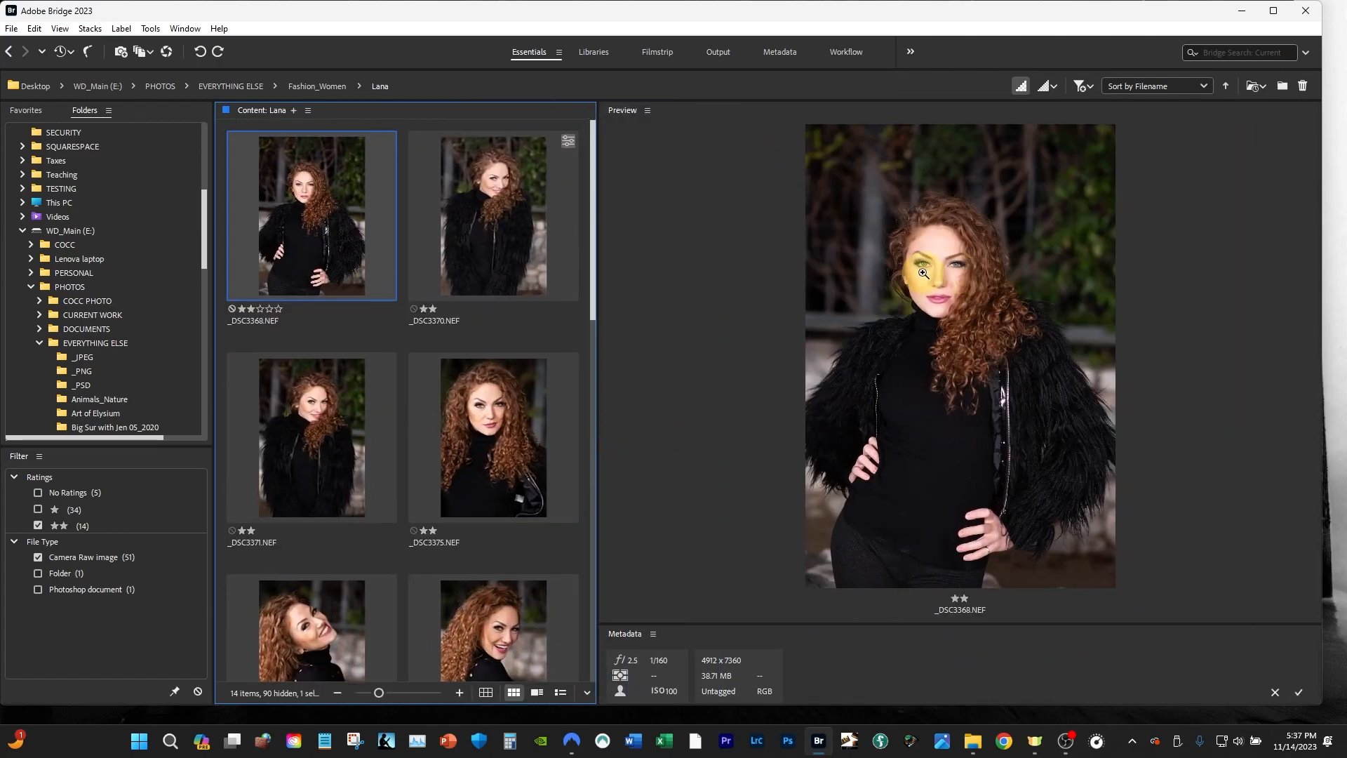
{"action": "left_click", "coordinate": [928, 264]}
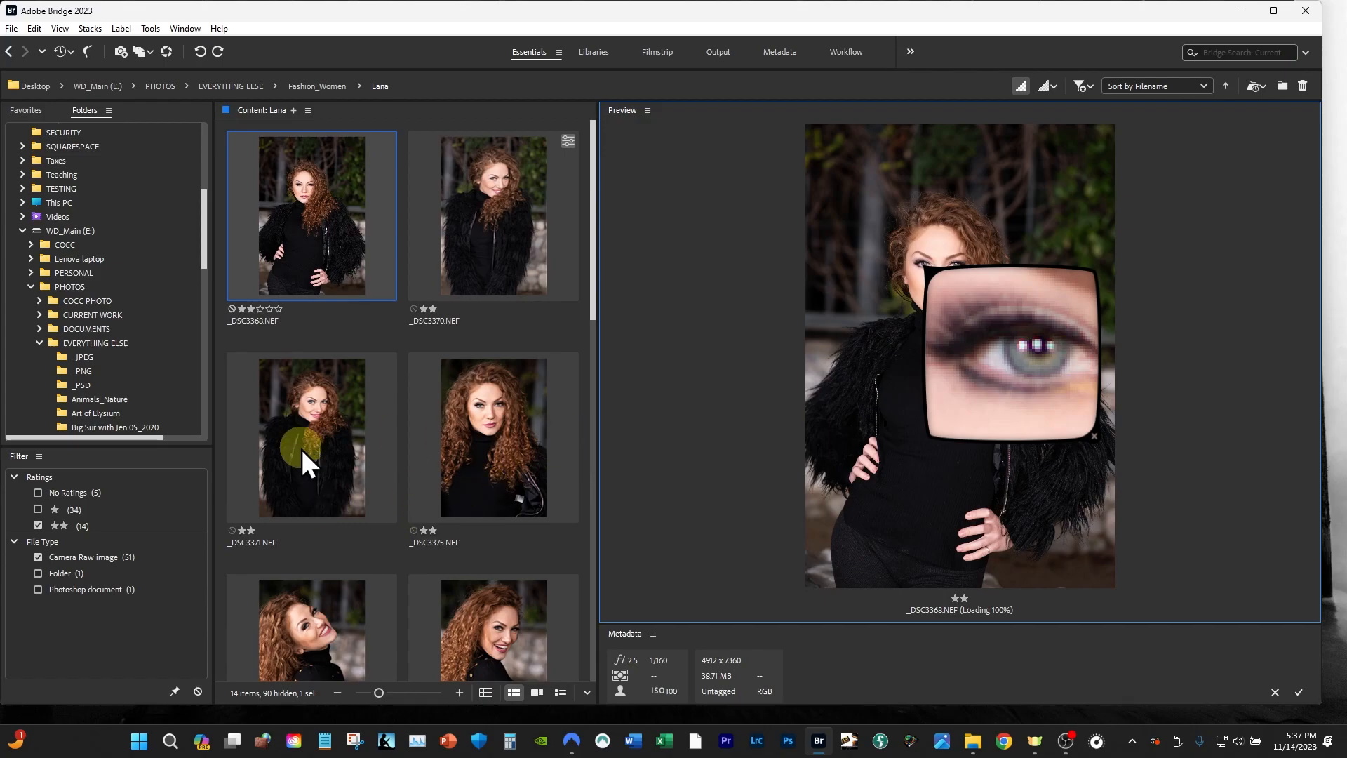
{"action": "left_click", "coordinate": [1093, 435]}
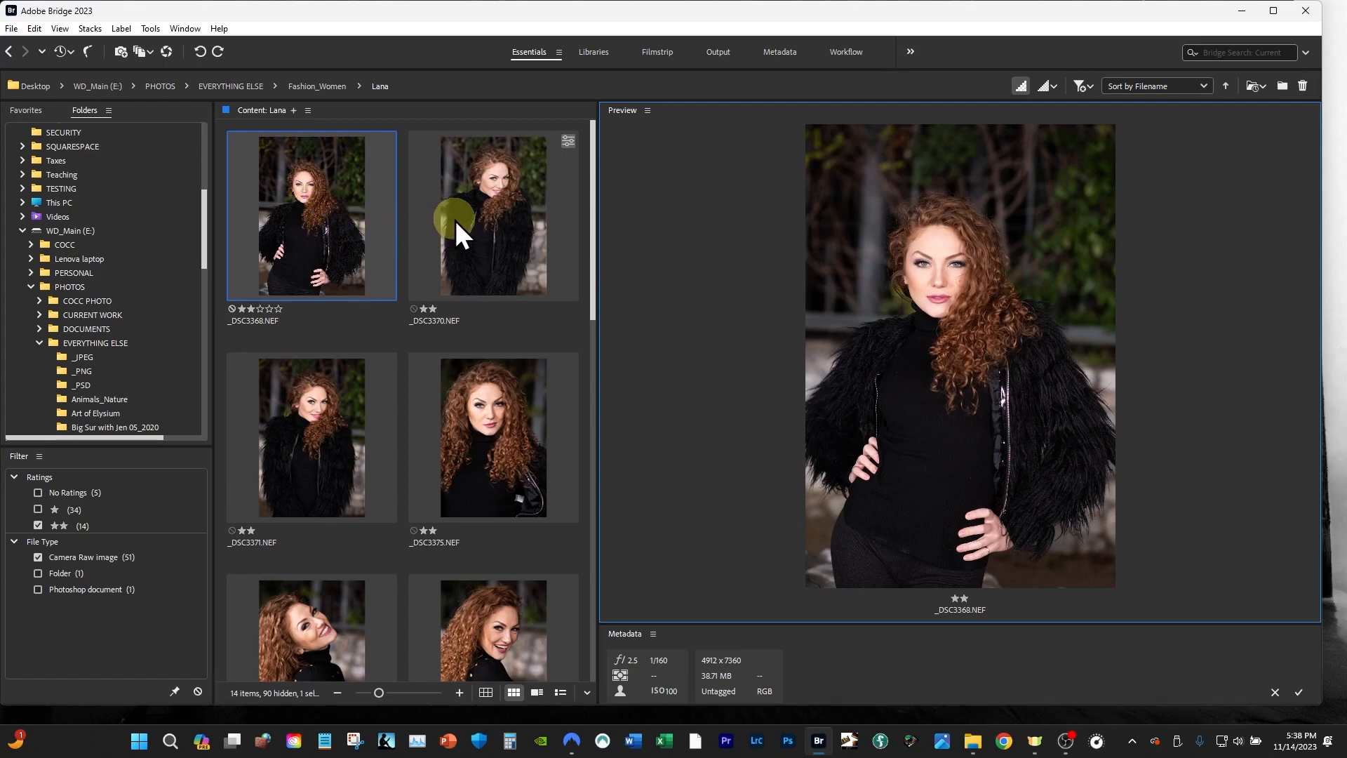
Step: Compare _DSC3368.NEF and _DSC3370.NEF side by side and rate _DSC3370.NEF three stars
{"action": "left_click", "coordinate": [326, 235]}
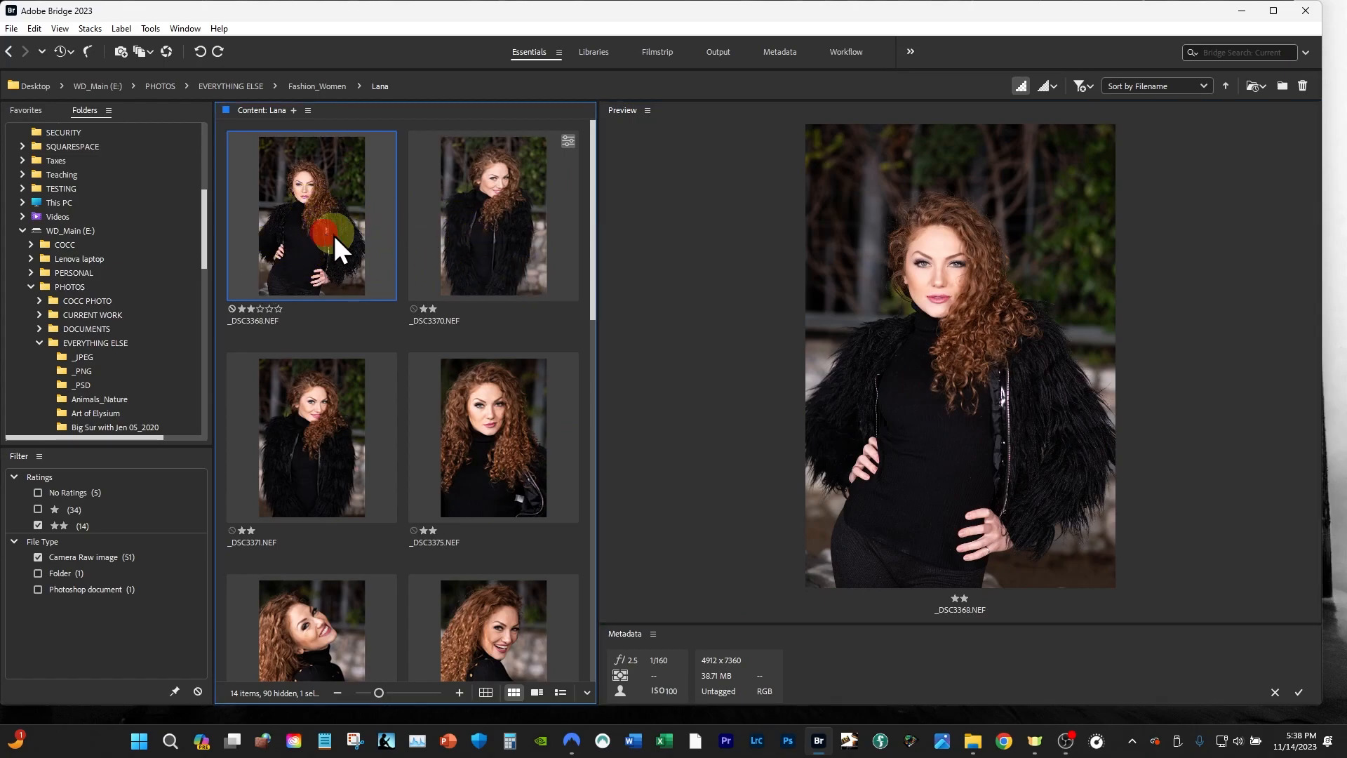
{"action": "left_click", "coordinate": [491, 232], "text": "ctrl"}
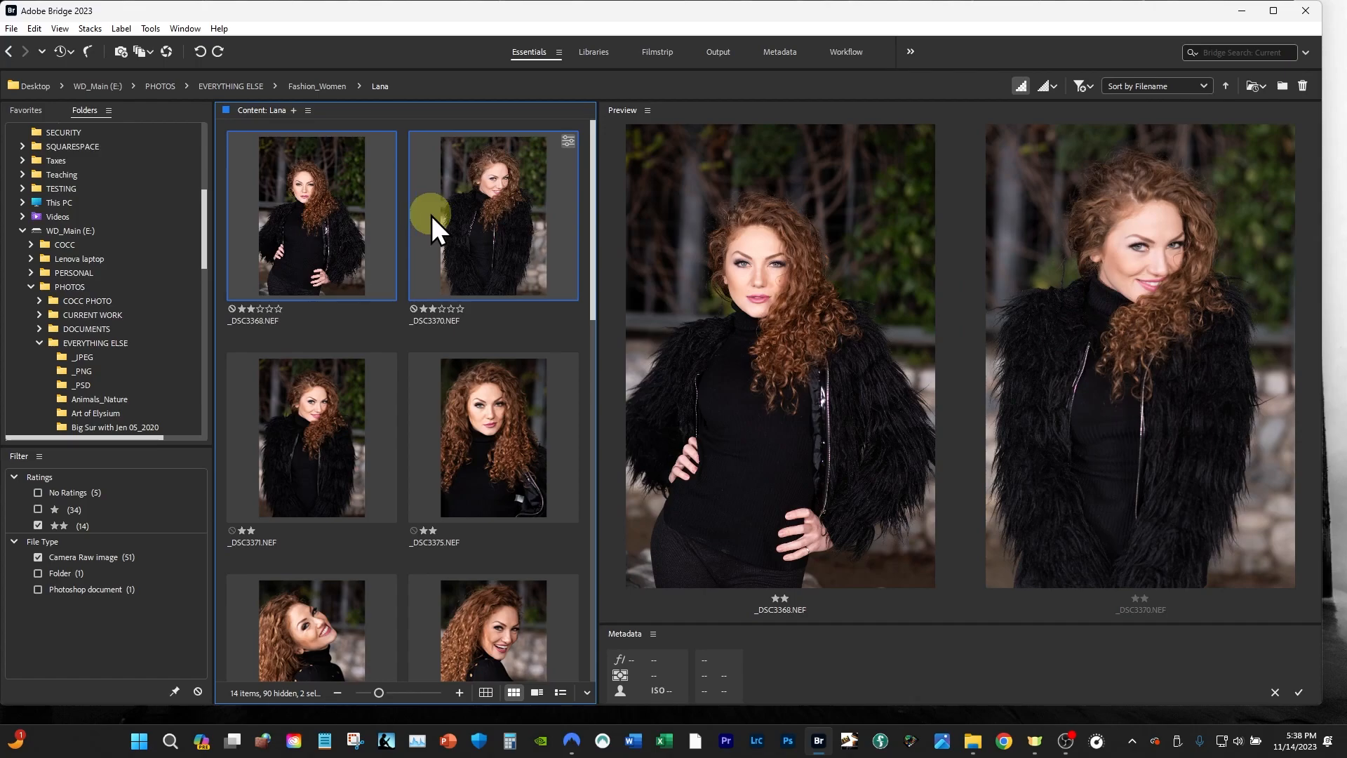
{"action": "left_click", "coordinate": [504, 224]}
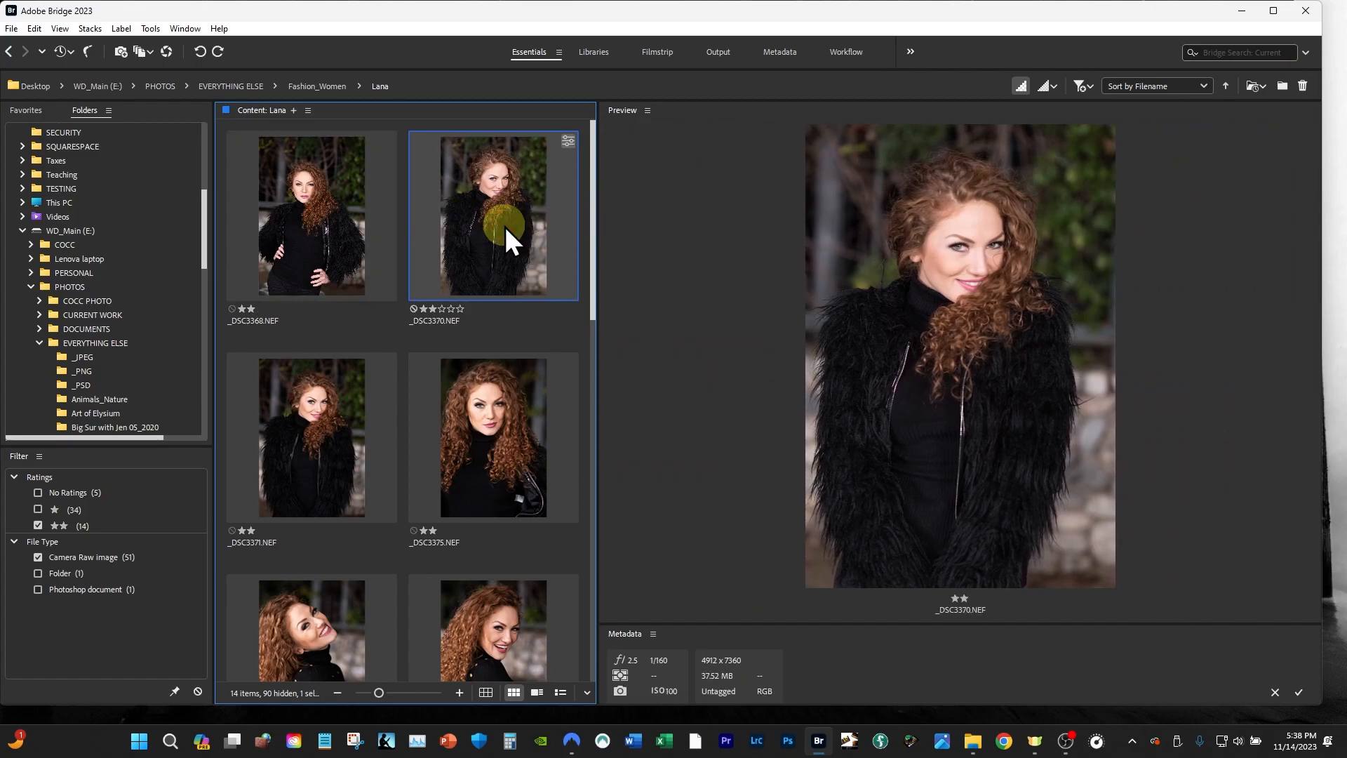
{"action": "key", "text": "ctrl+3"}
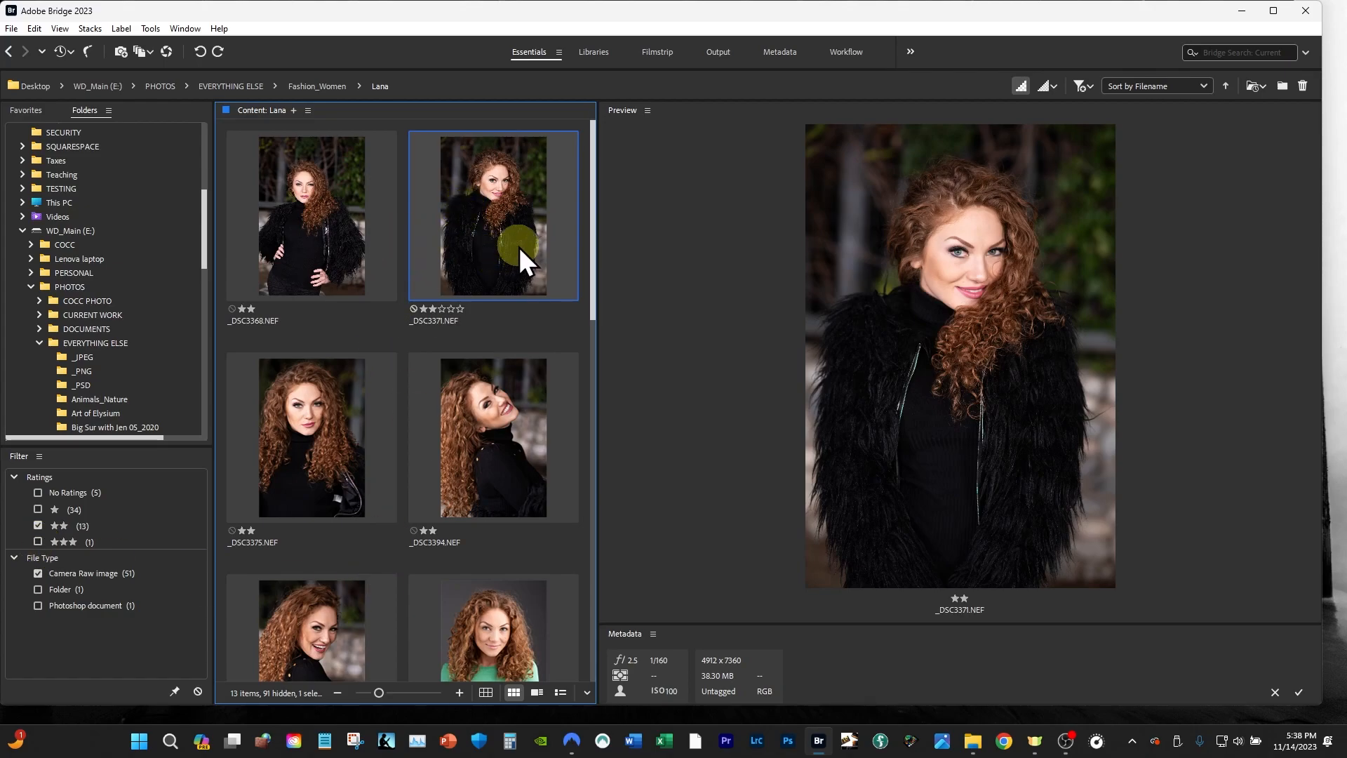
Step: Compare _DSC3371.NEF and _DSC3375.NEF side by side and rate _DSC3375.NEF three stars
{"action": "left_click", "coordinate": [313, 426], "text": "ctrl"}
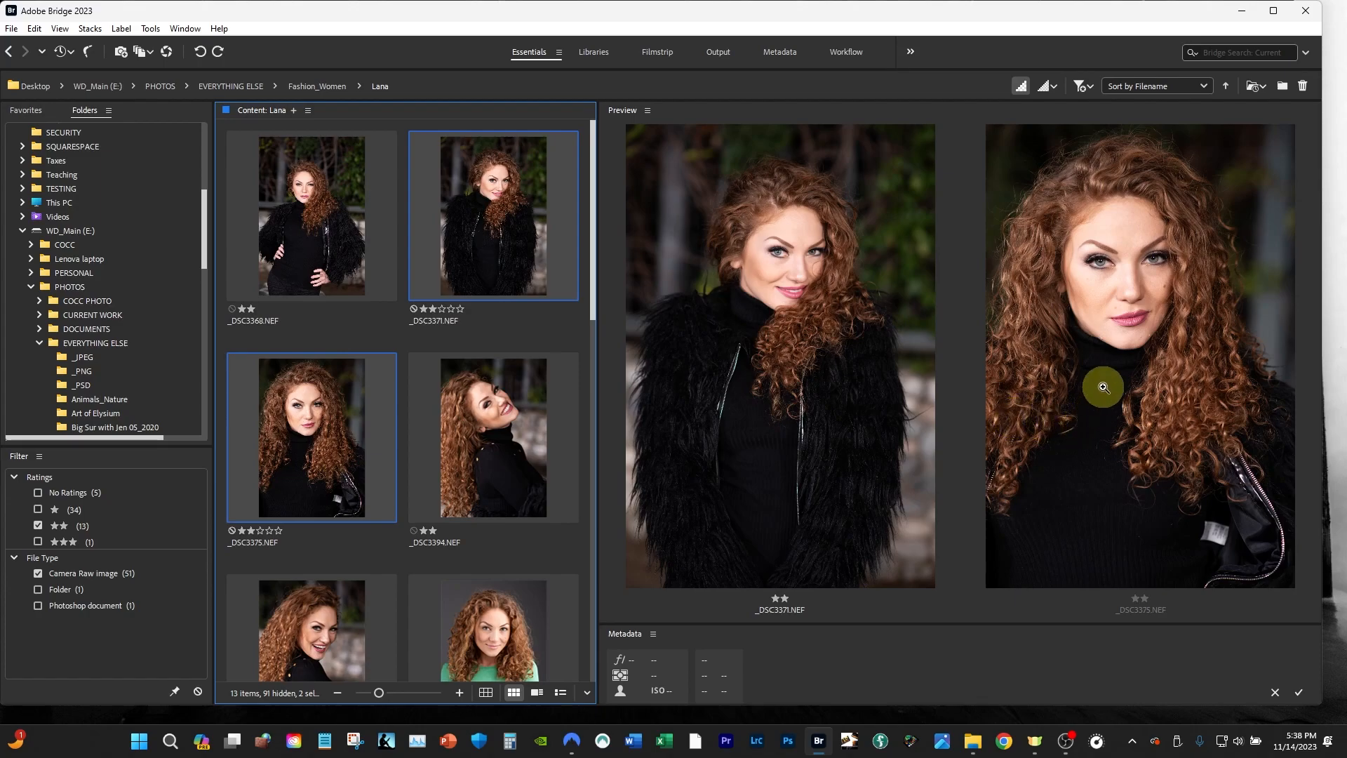
{"action": "left_click", "coordinate": [331, 435]}
{"action": "key", "text": "ctrl+3"}
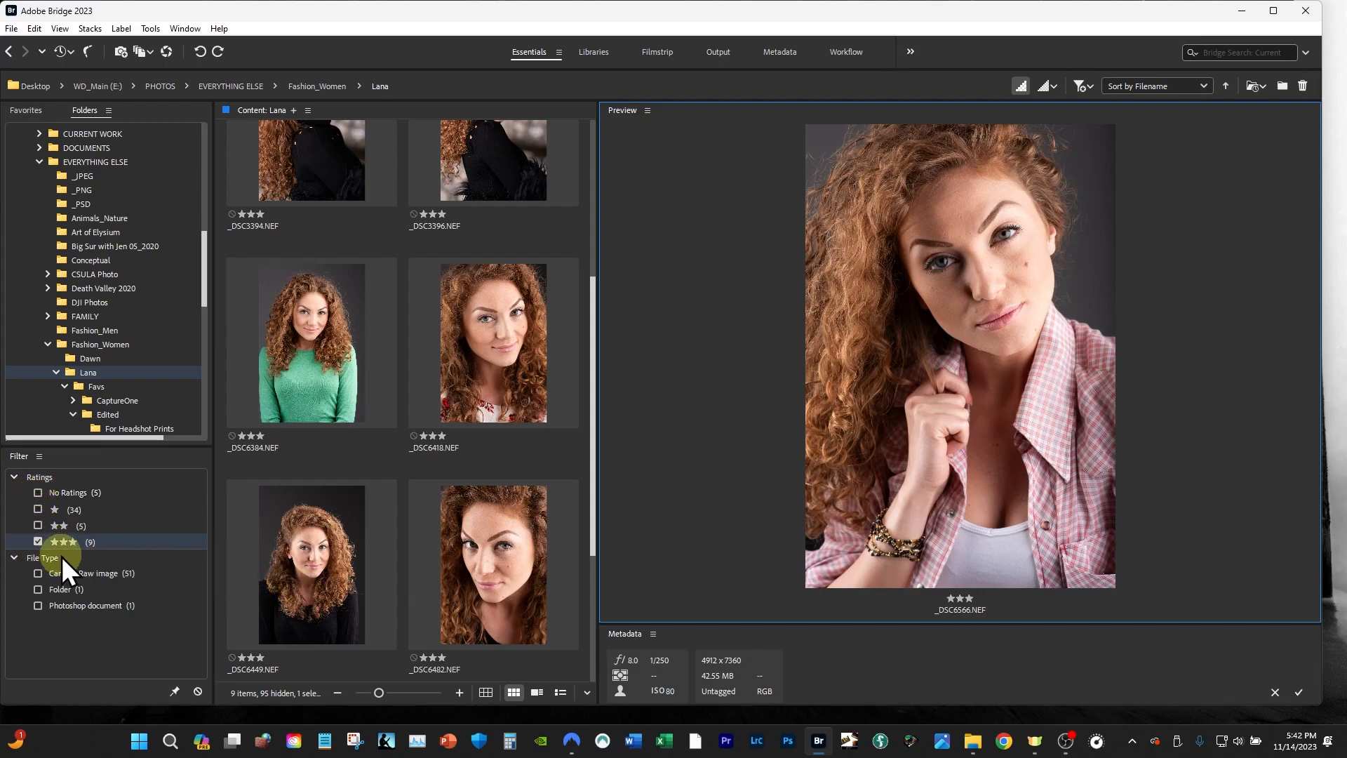
Step: Look through the three-star photos and compare _DSC3371.NEF and _DSC3375.NEF side by side
{"action": "left_click_drag", "start_coordinate": [593, 494], "coordinate": [174, 538]}
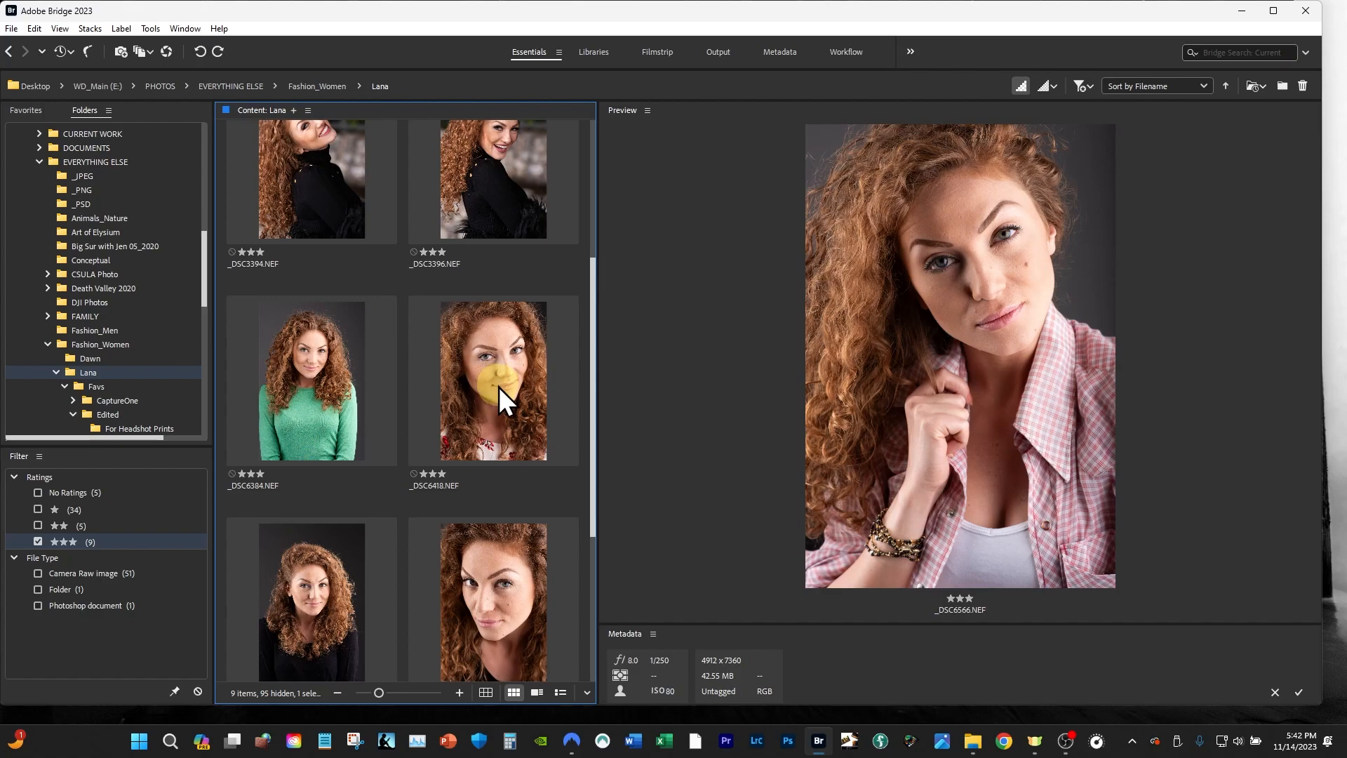
{"action": "left_click_drag", "start_coordinate": [592, 456], "coordinate": [604, 297]}
{"action": "left_click", "coordinate": [311, 193]}
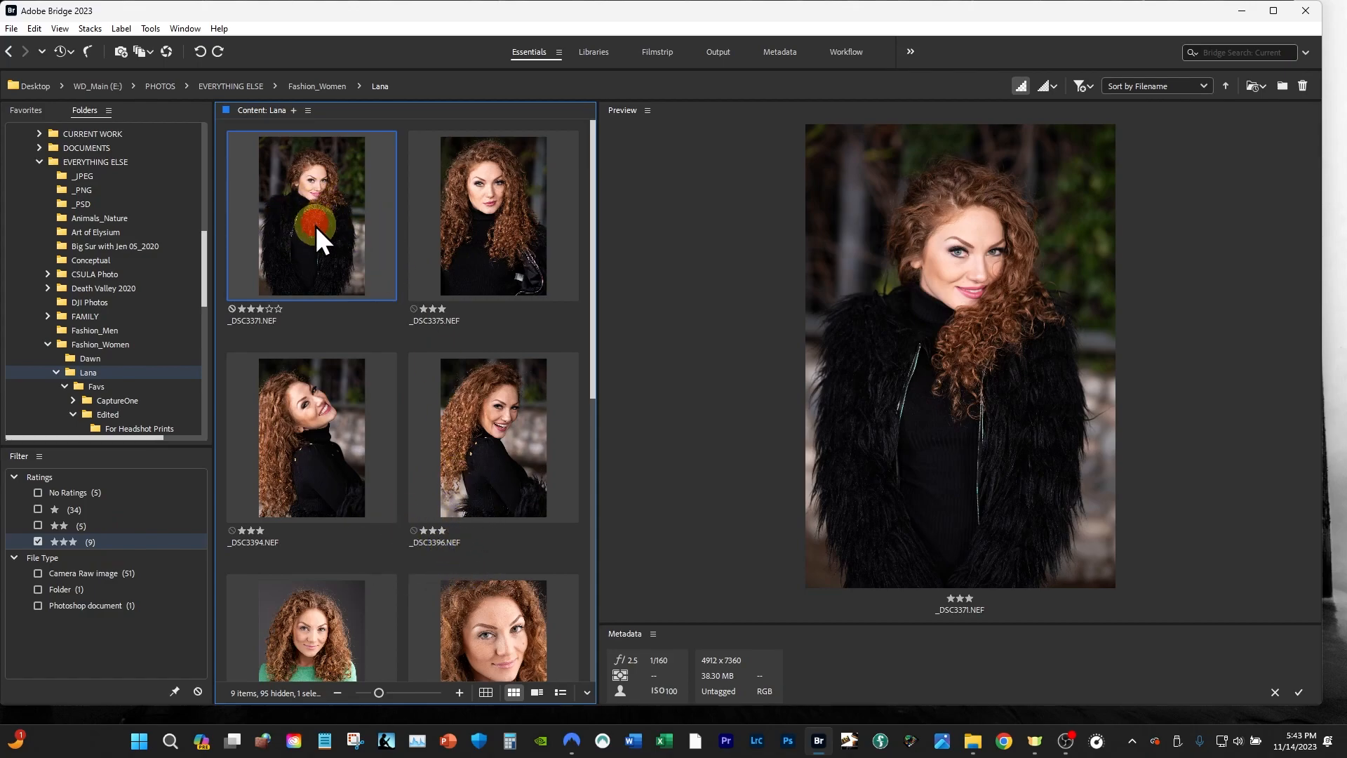
{"action": "left_click", "coordinate": [480, 234], "text": "ctrl"}
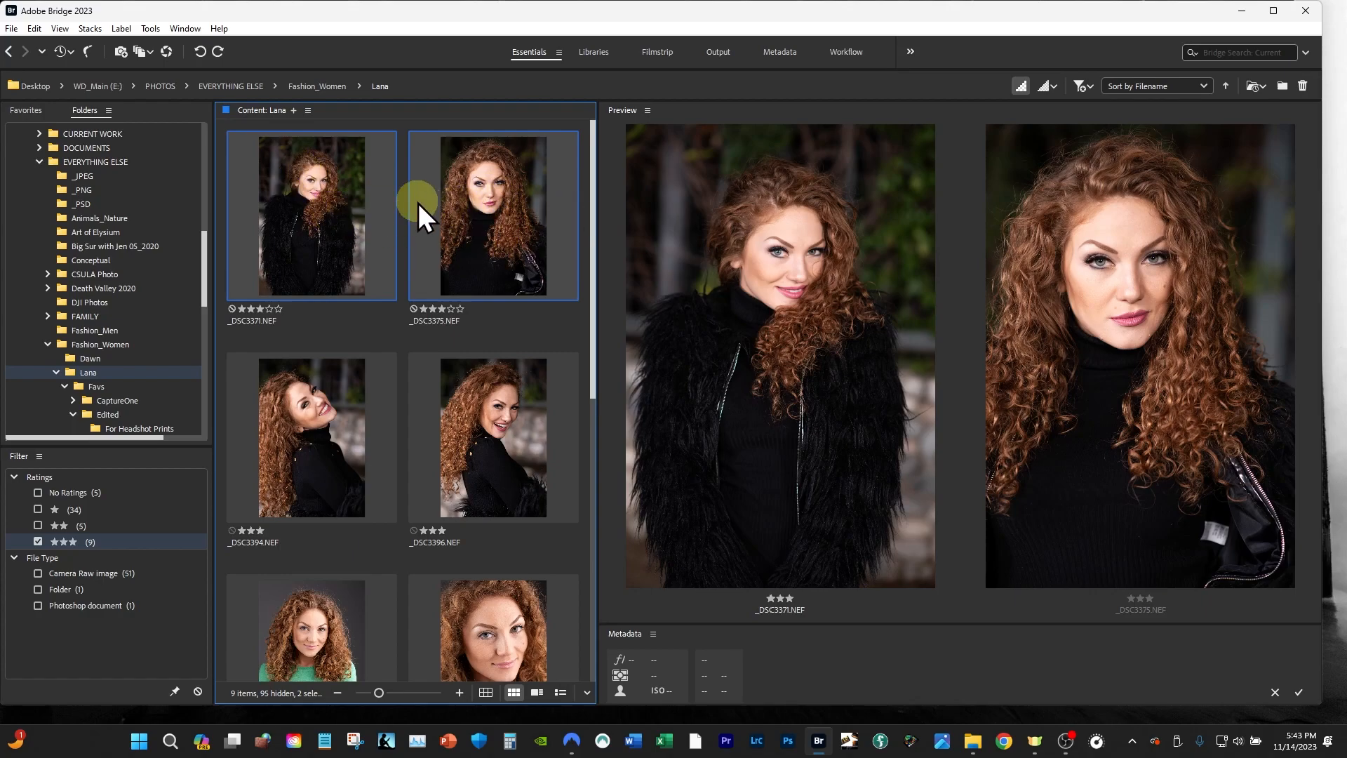
Step: Compare _DSC3394.NEF and _DSC3396.NEF side by side and rate _DSC3396.NEF four stars
{"action": "left_click", "coordinate": [323, 433]}
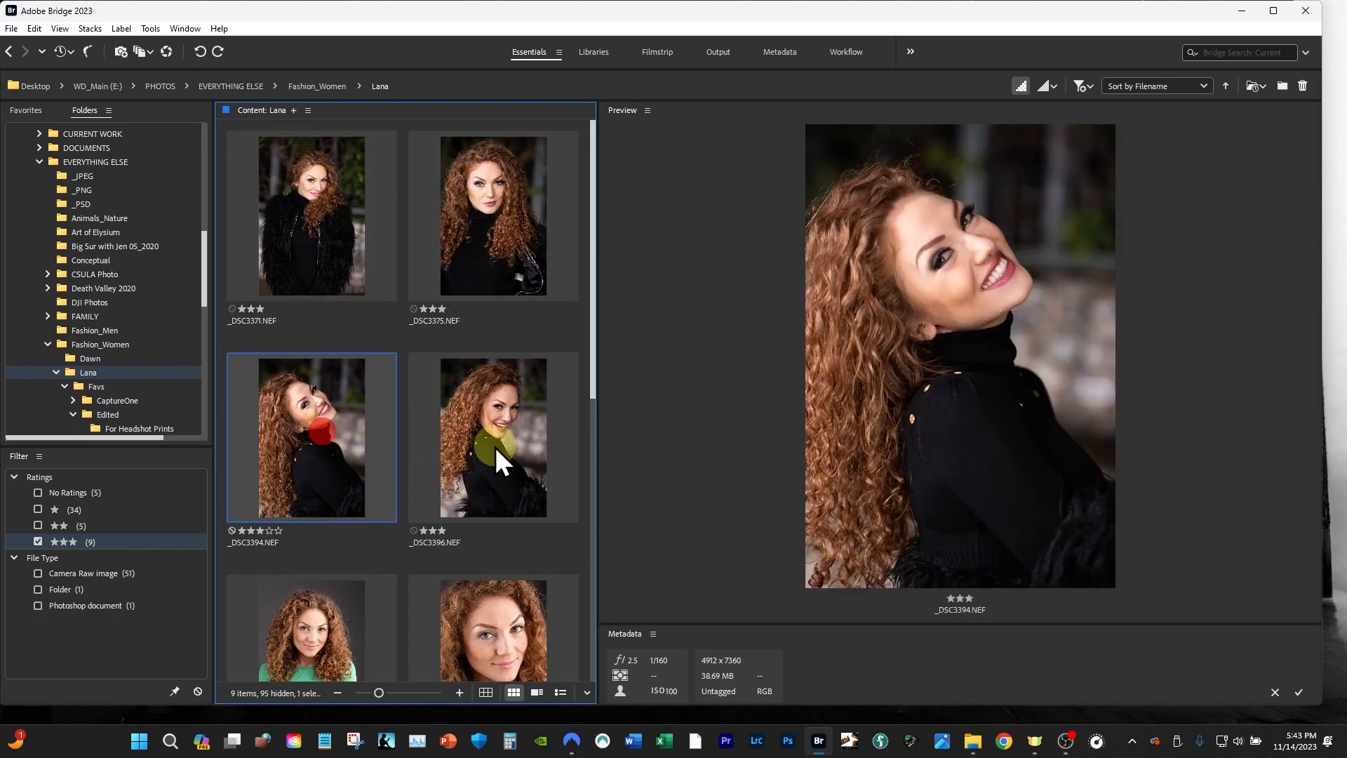
{"action": "left_click", "coordinate": [499, 442], "text": "ctrl"}
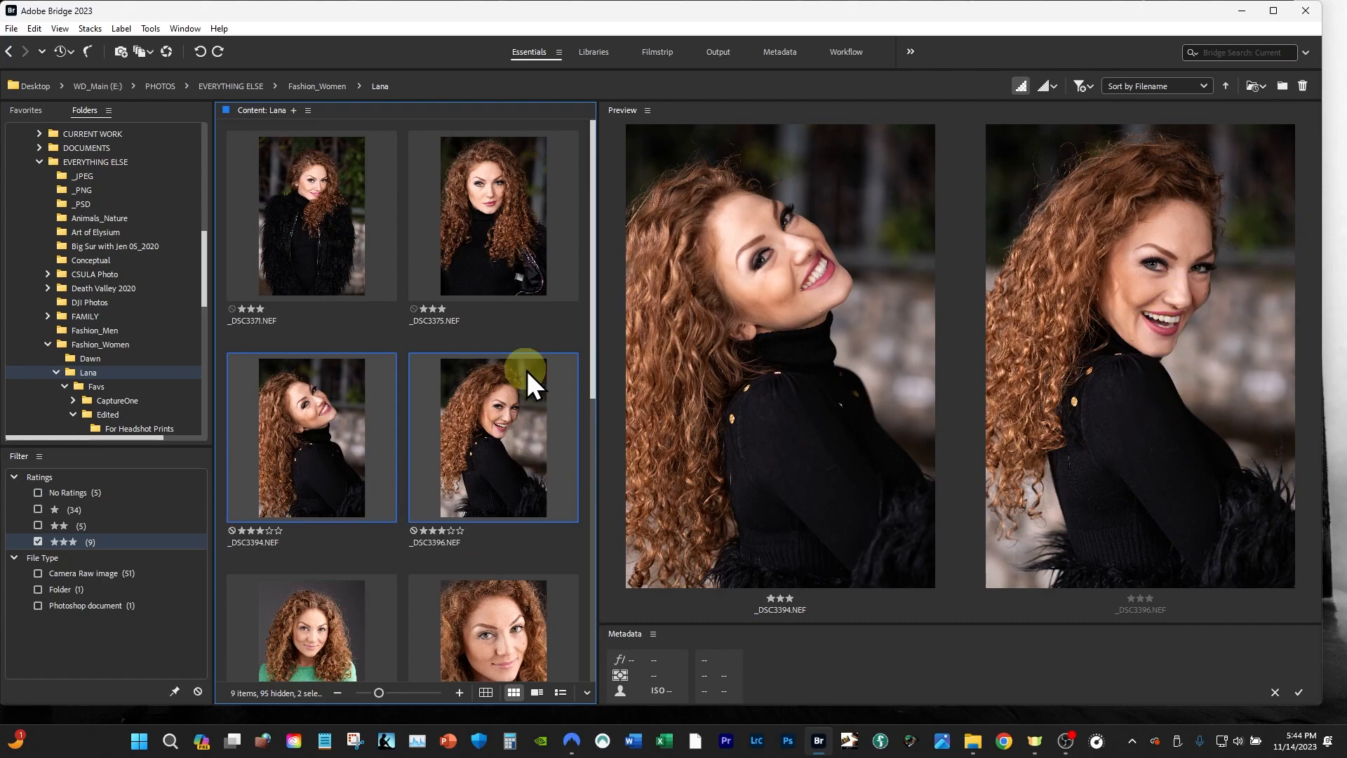
{"action": "left_click", "coordinate": [506, 439]}
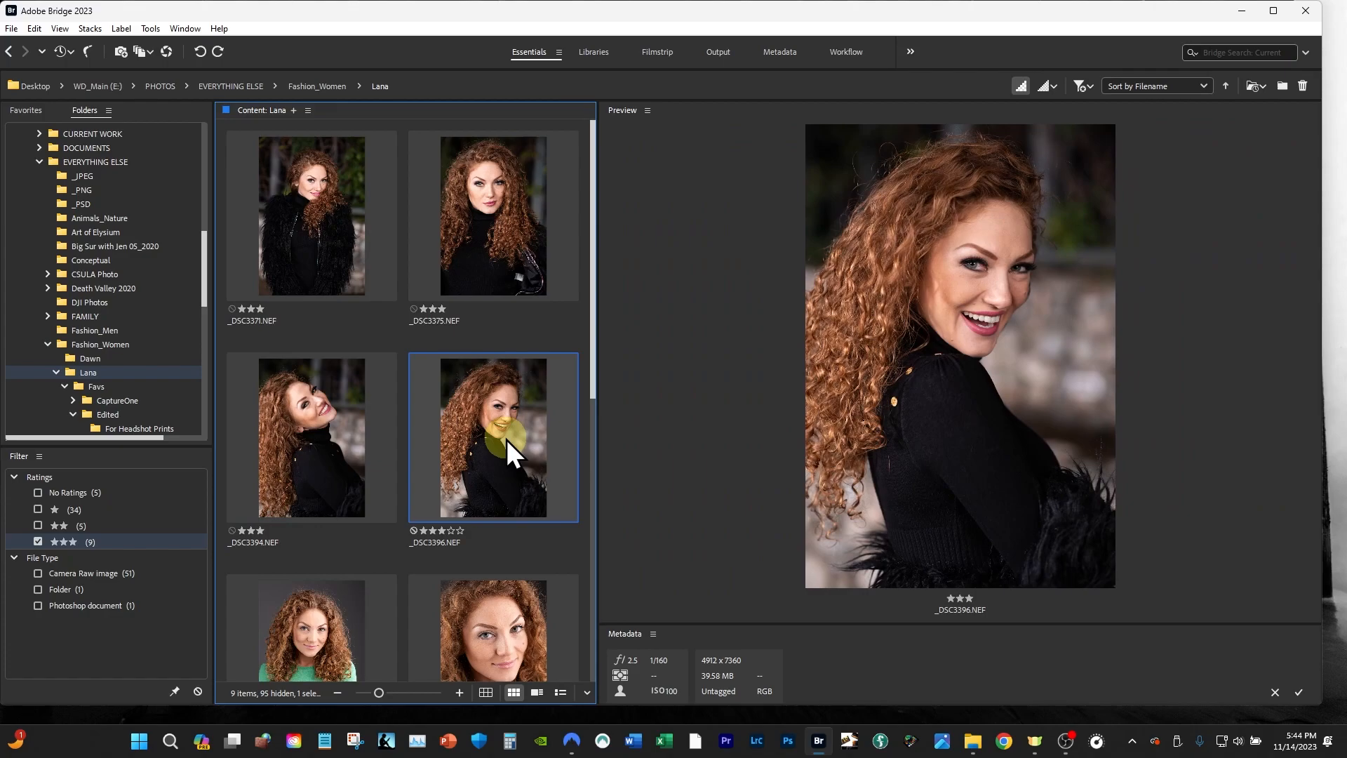
{"action": "key", "text": "ctrl+4"}
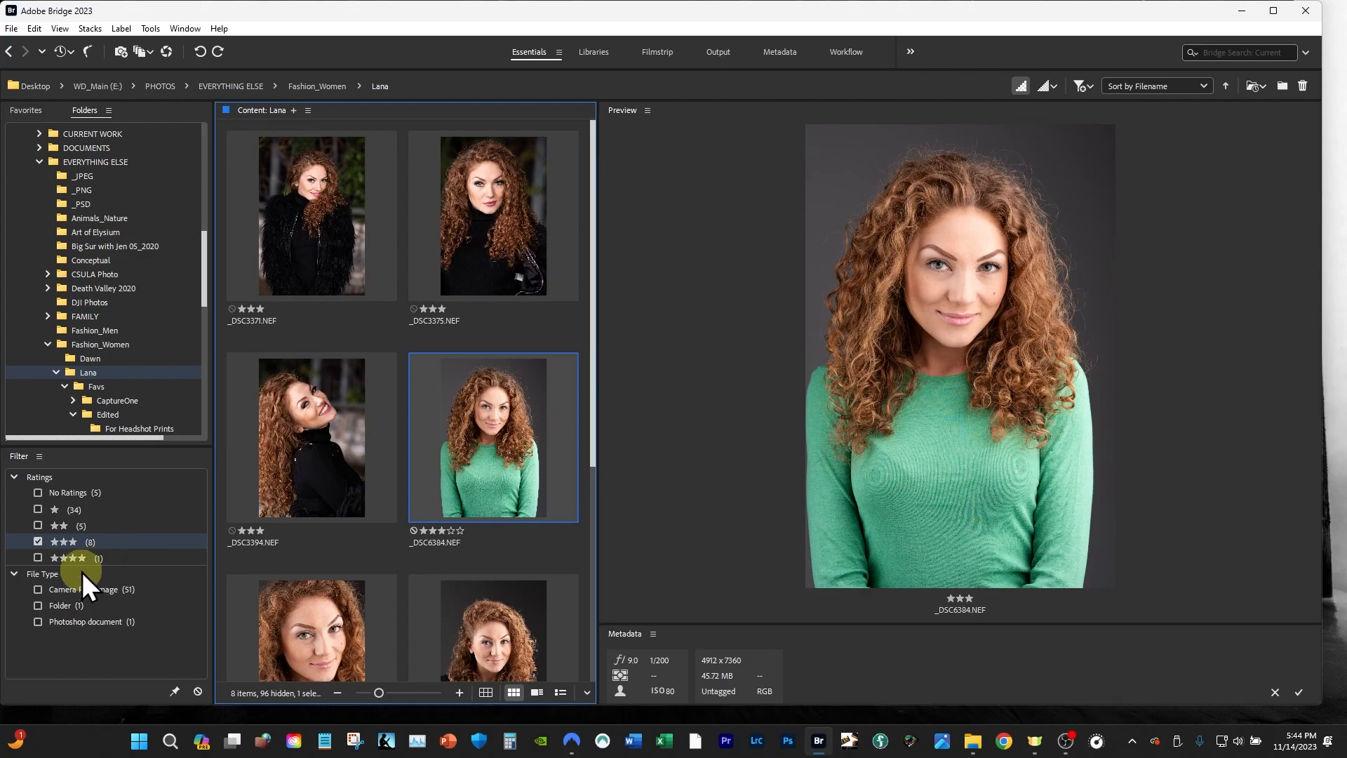
Step: Include four-star photos in the rating filter, exclude them again and look through the remaining three-star photos
{"action": "left_click", "coordinate": [40, 558]}
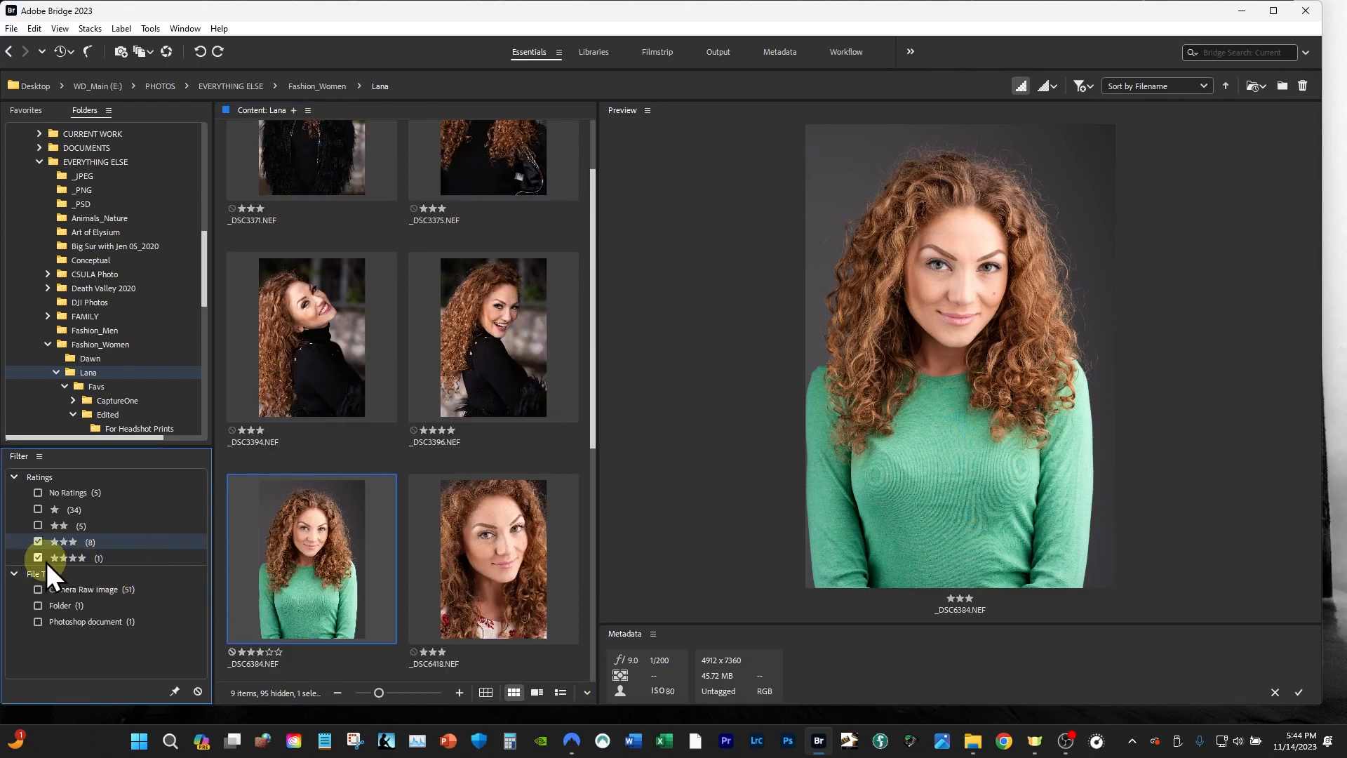
{"action": "left_click", "coordinate": [39, 558]}
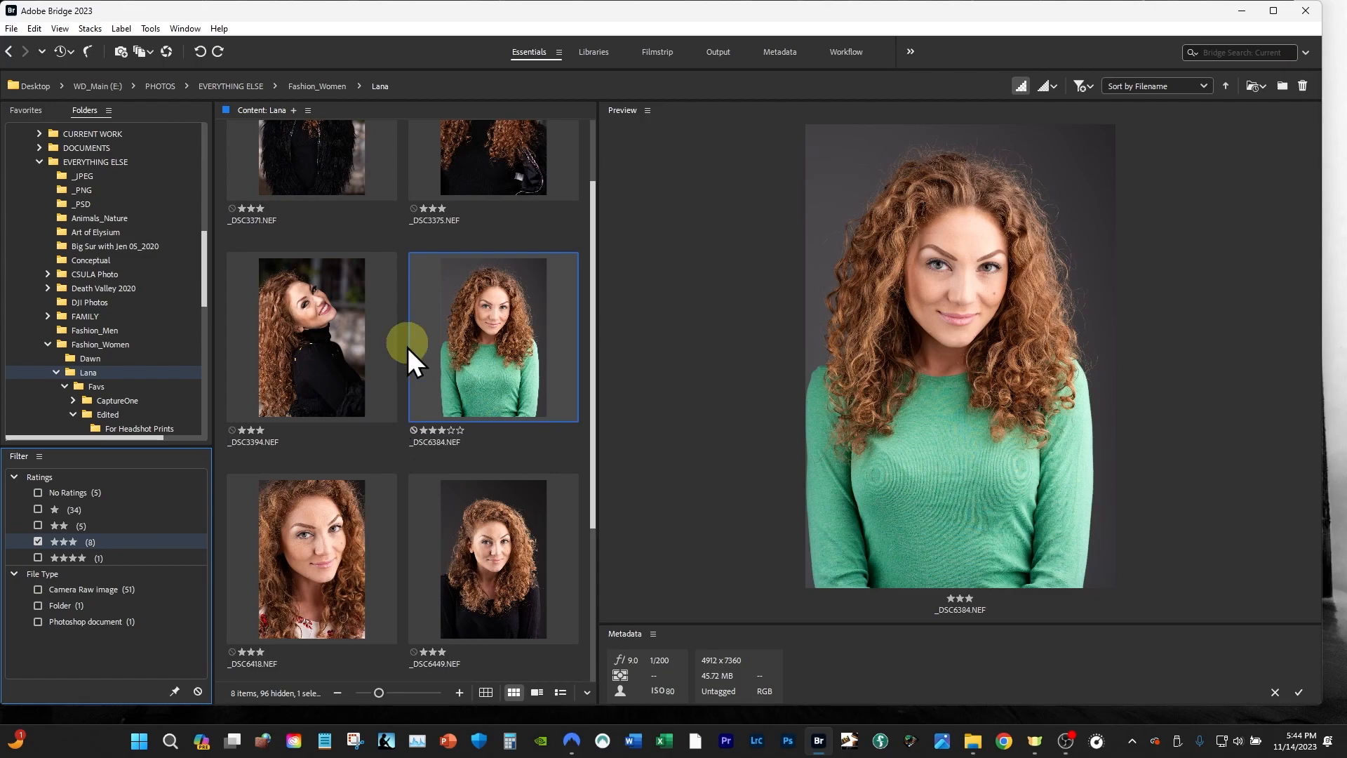
{"action": "scroll", "coordinate": [426, 412], "scroll_direction": "down", "scroll_amount": 2}
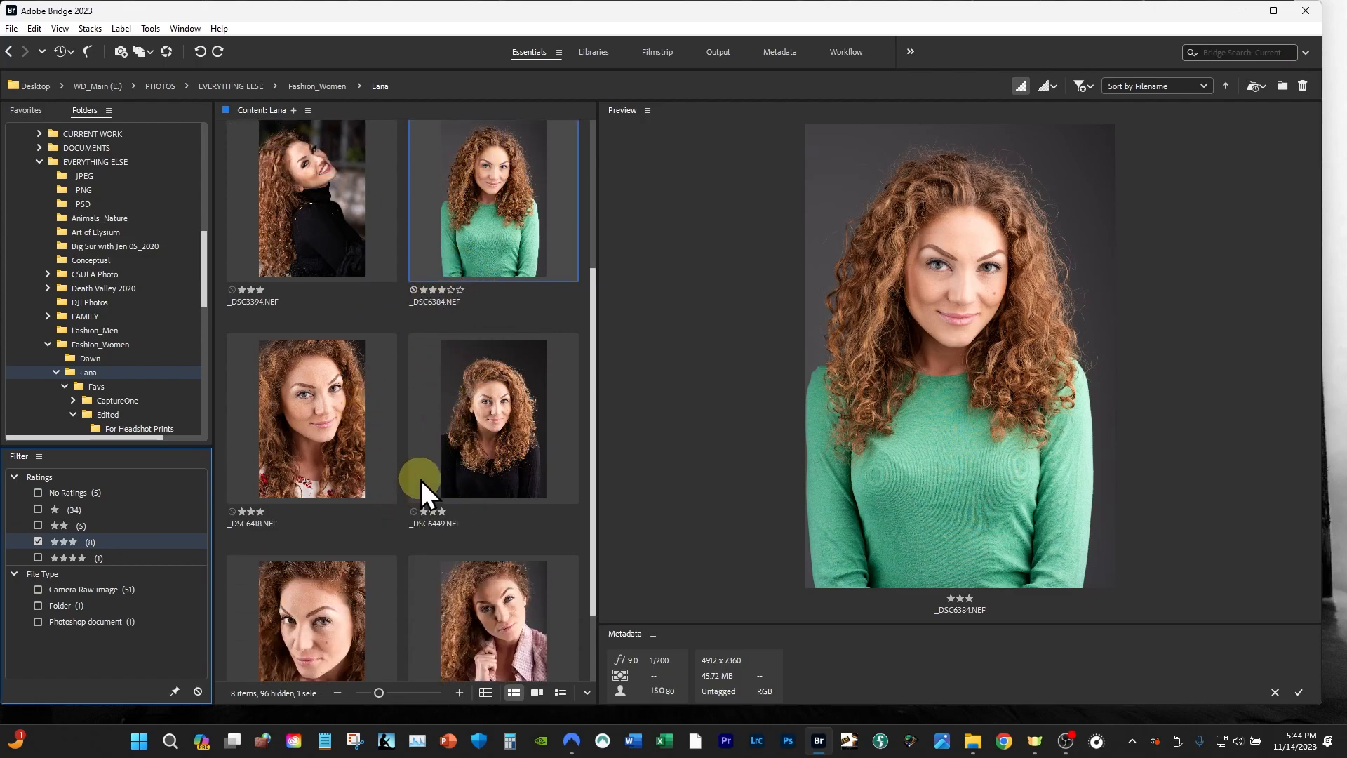
{"action": "scroll", "coordinate": [421, 480], "scroll_direction": "down", "scroll_amount": 2}
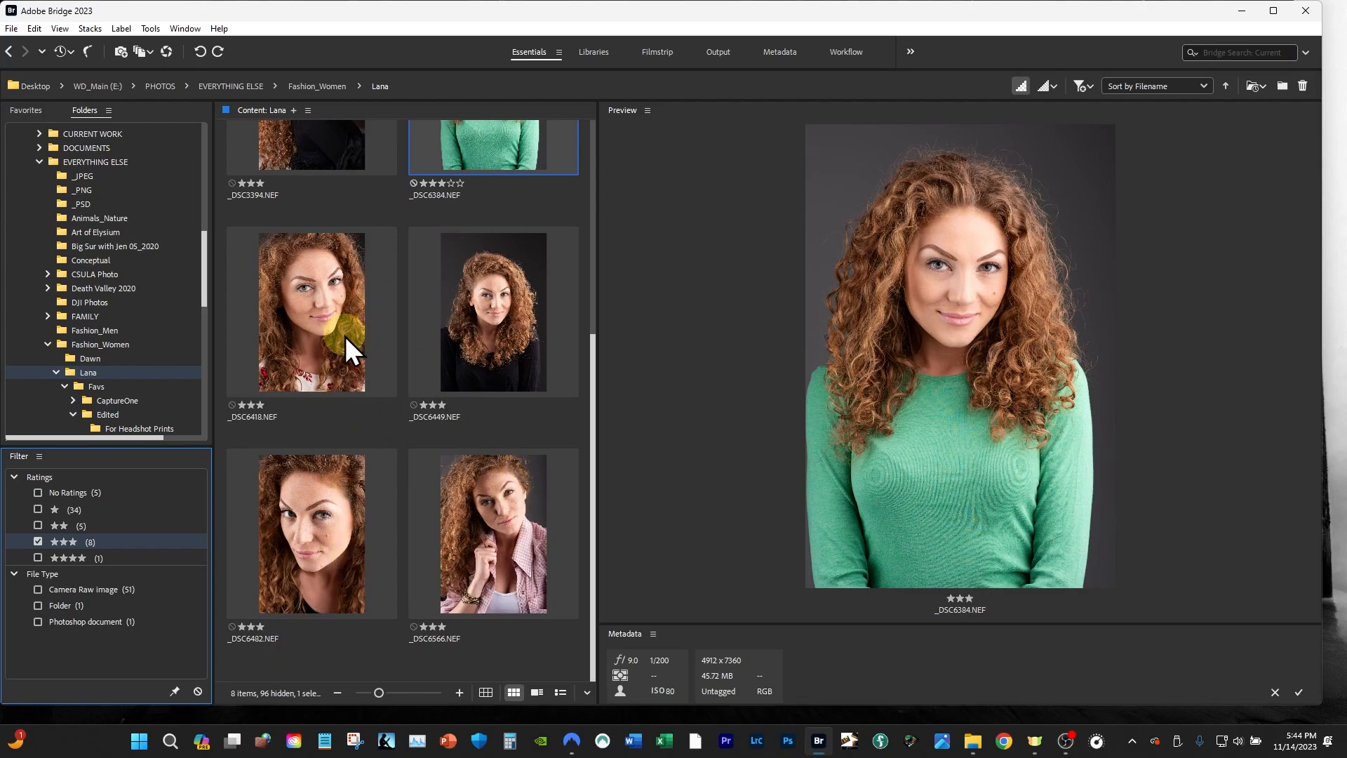
{"action": "scroll", "coordinate": [425, 381], "scroll_direction": "up", "scroll_amount": 1}
{"action": "scroll", "coordinate": [426, 382], "scroll_direction": "down", "scroll_amount": 1}
Step: Compare _DSC6418.NEF and _DSC6482.NEF side by side and rate both photos four stars
{"action": "left_click", "coordinate": [327, 307]}
{"action": "left_click", "coordinate": [338, 536], "text": "ctrl"}
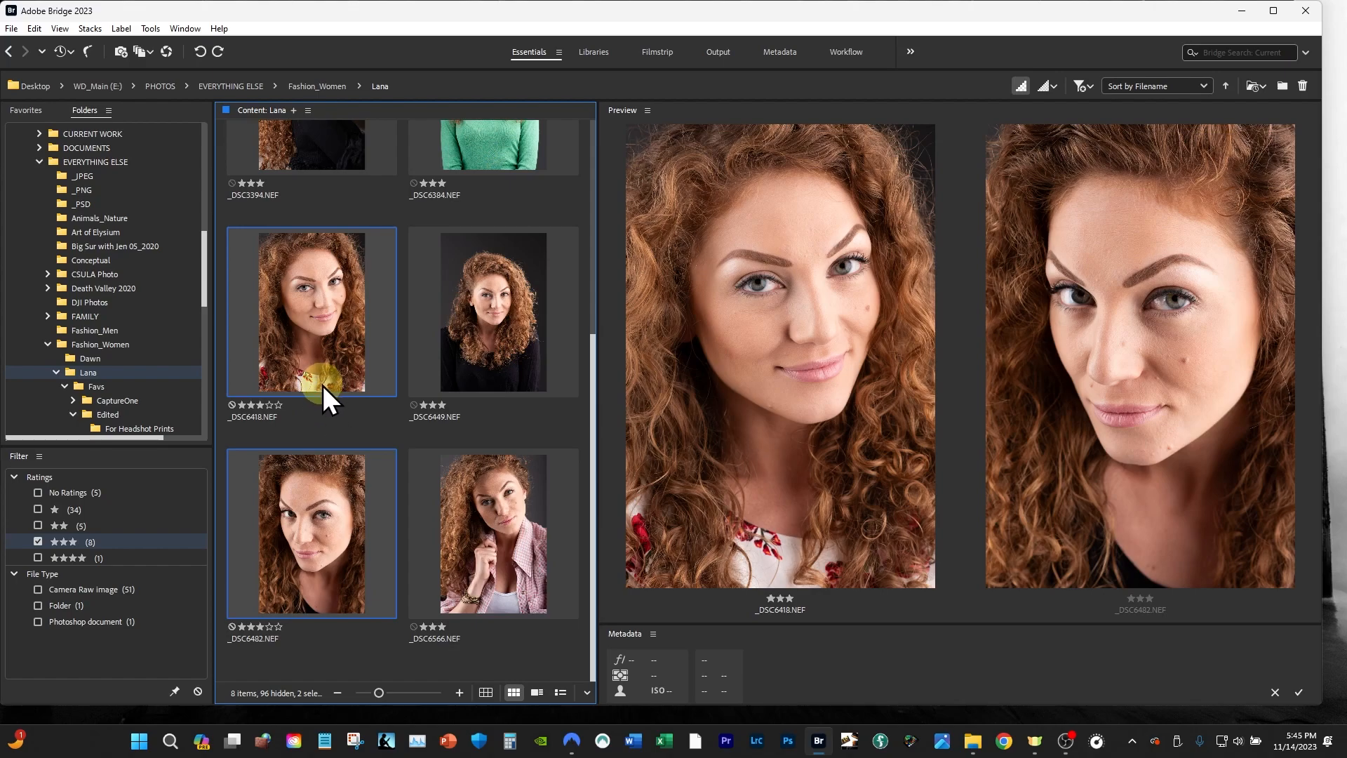
{"action": "key", "text": "ctrl+4"}
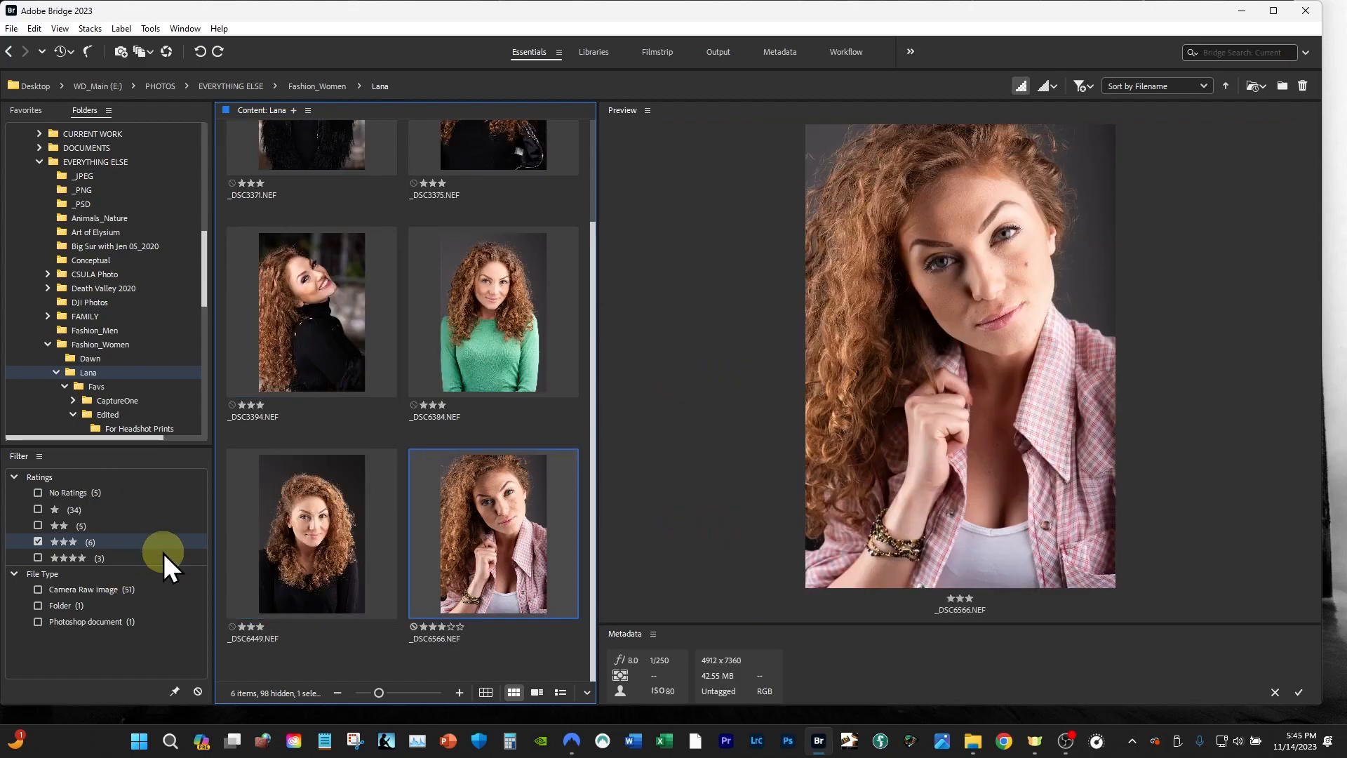
Step: Look through _DSC3371.NEF, _DSC3375.NEF and _DSC3394.NEF one by one and compare the three photos side by side
{"action": "scroll", "coordinate": [398, 495], "scroll_direction": "up", "scroll_amount": 3}
{"action": "left_click", "coordinate": [309, 241]}
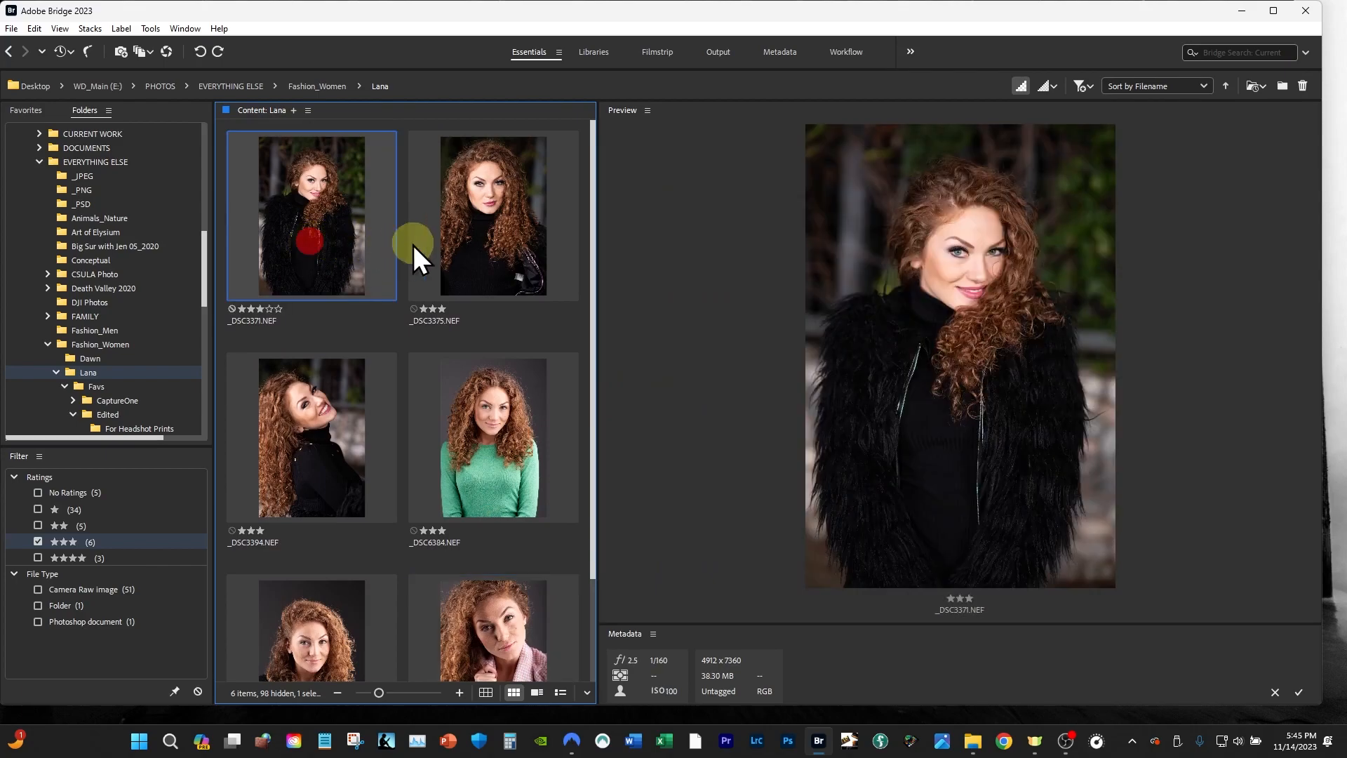
{"action": "left_click", "coordinate": [475, 236]}
{"action": "left_click", "coordinate": [325, 454]}
{"action": "left_click", "coordinate": [330, 245]}
{"action": "left_click", "coordinate": [480, 241]}
{"action": "left_click", "coordinate": [325, 468]}
{"action": "left_click", "coordinate": [335, 246]}
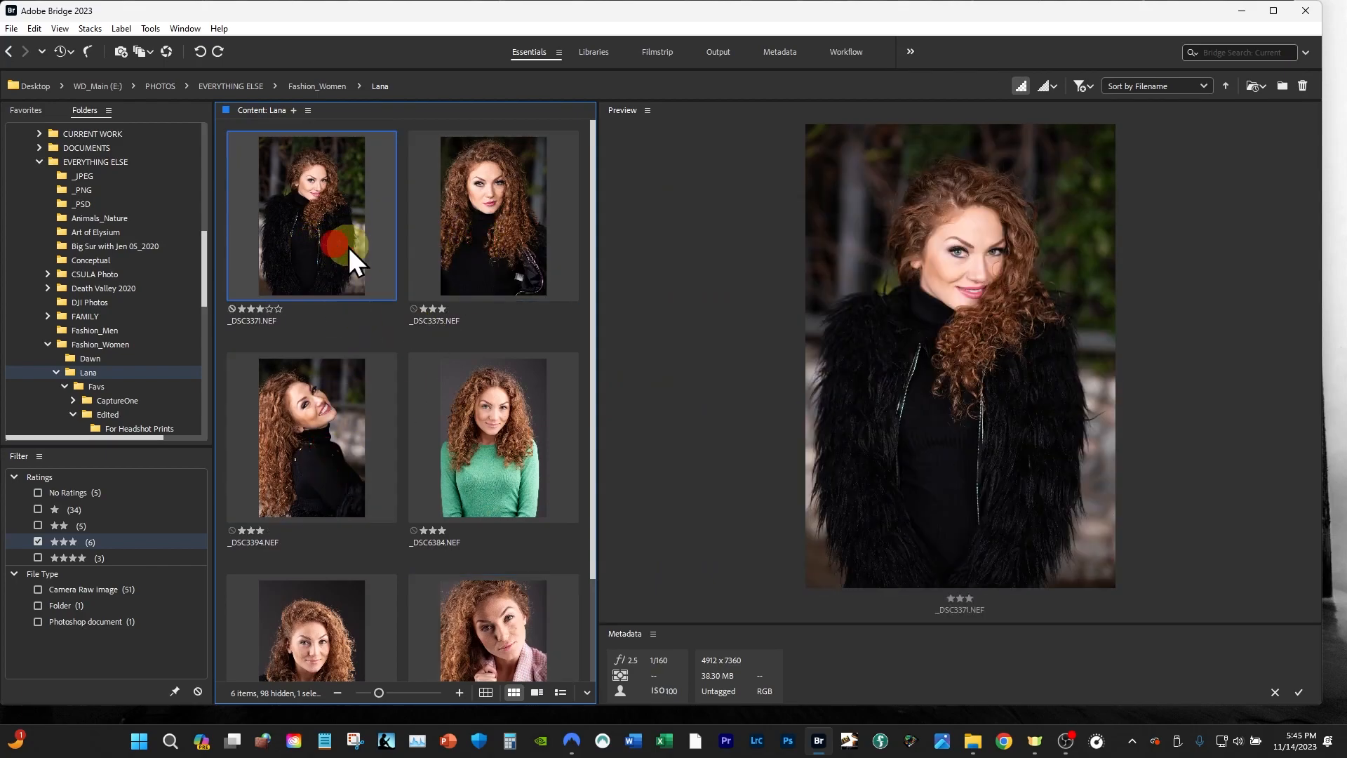
{"action": "left_click", "coordinate": [474, 242], "text": "ctrl"}
{"action": "left_click", "coordinate": [277, 448], "text": "ctrl"}
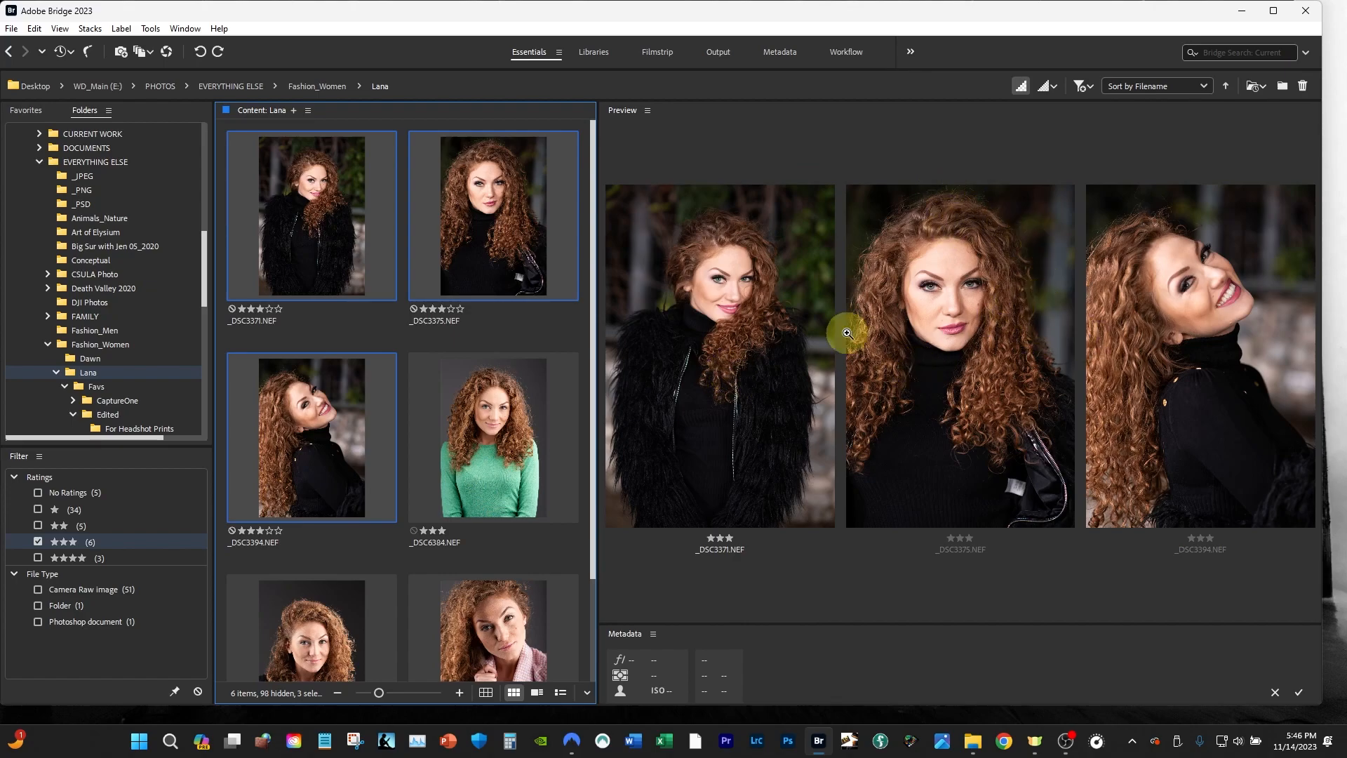
Step: Check the eye focus in _DSC3371.NEF with the 100% loupe and rate that photo four stars
{"action": "left_click", "coordinate": [715, 368]}
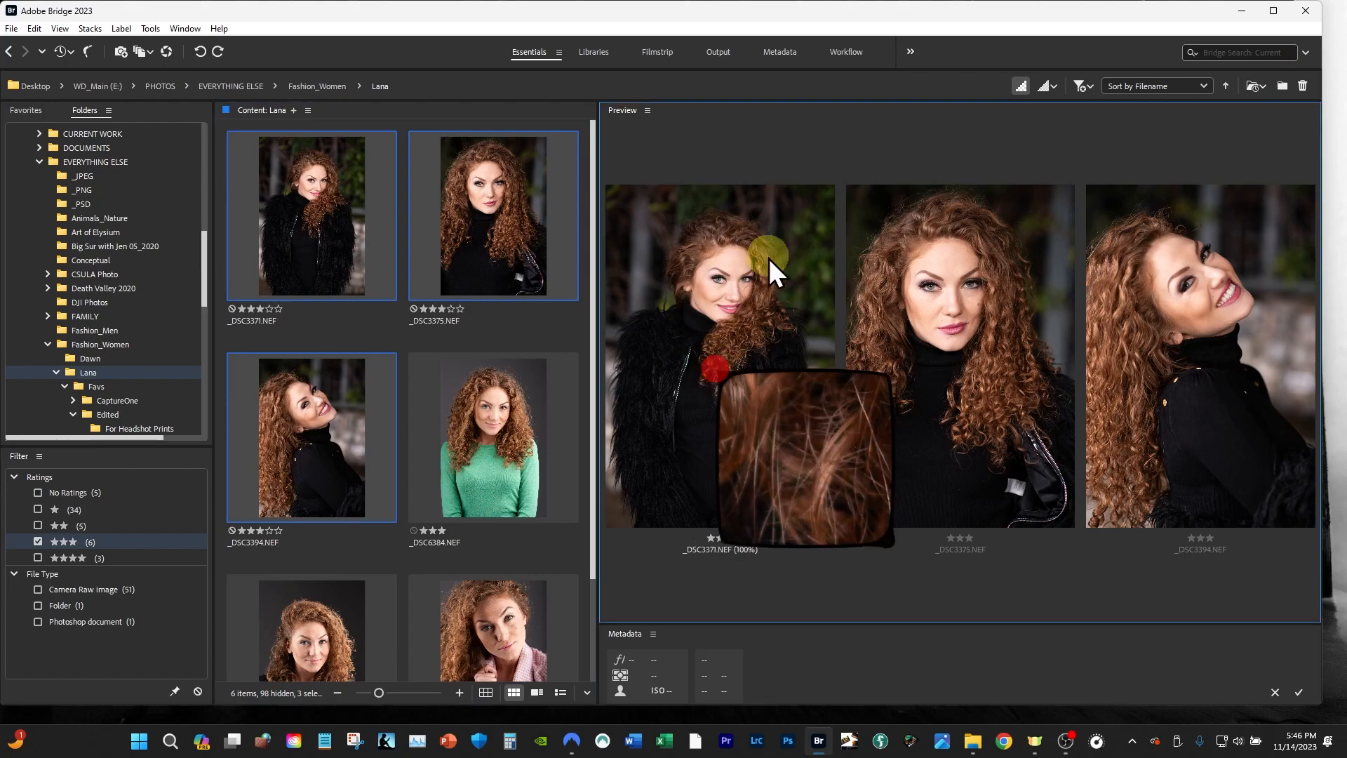
{"action": "left_click_drag", "start_coordinate": [780, 417], "coordinate": [787, 325]}
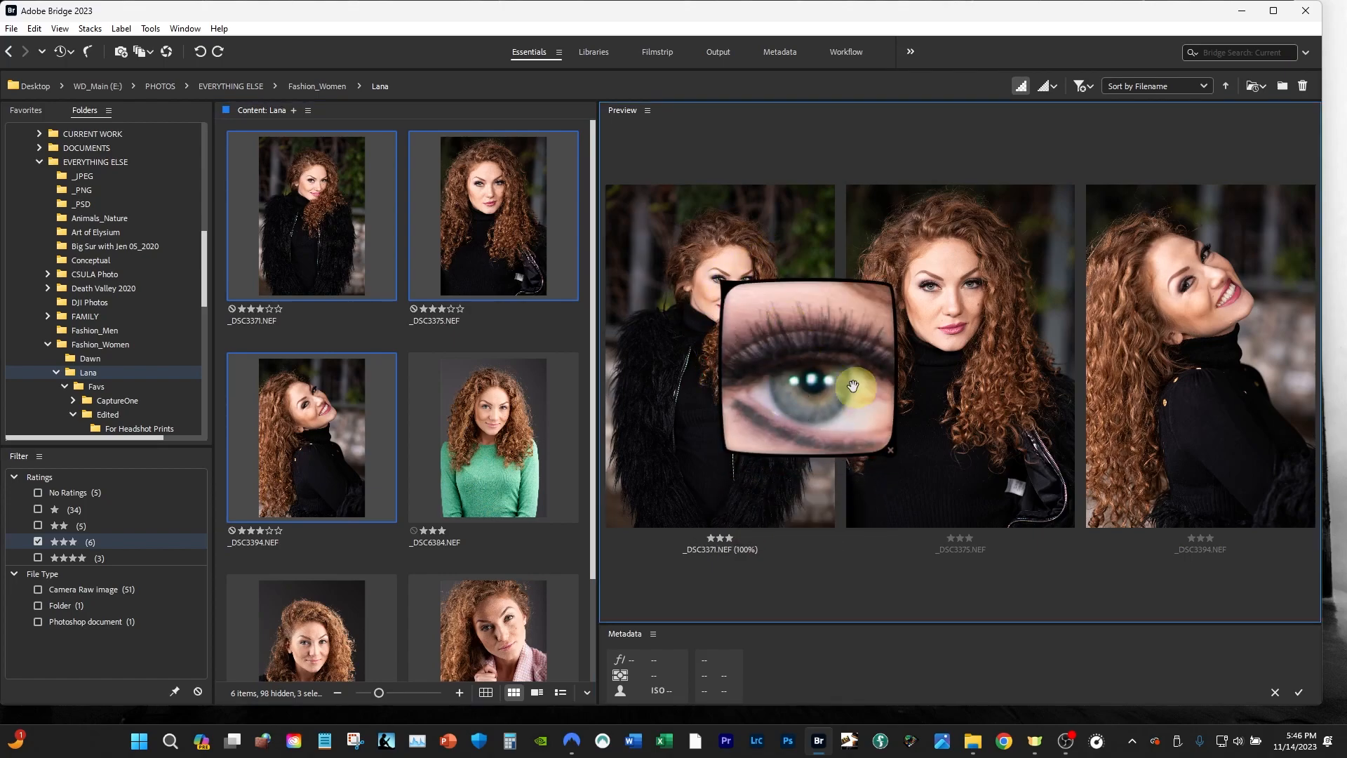
{"action": "left_click", "coordinate": [892, 451]}
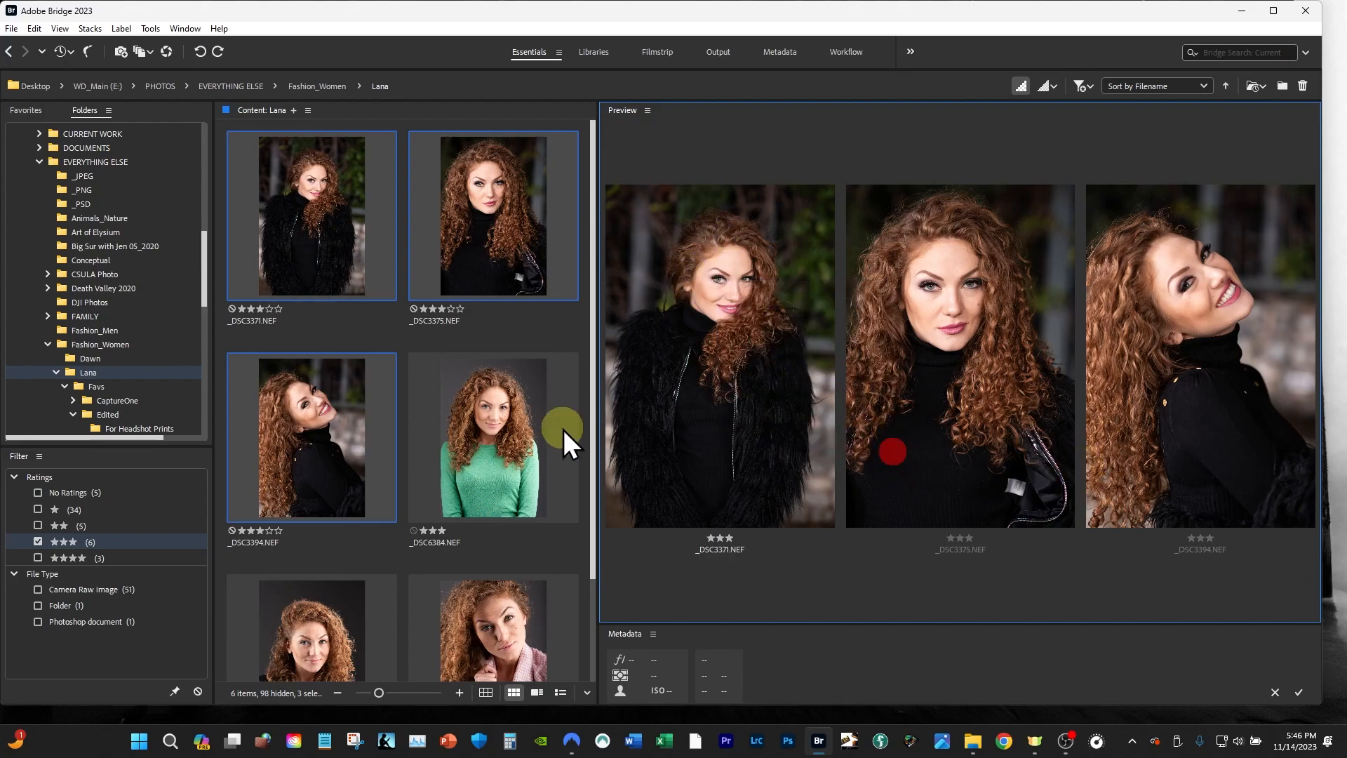
{"action": "left_click", "coordinate": [318, 223]}
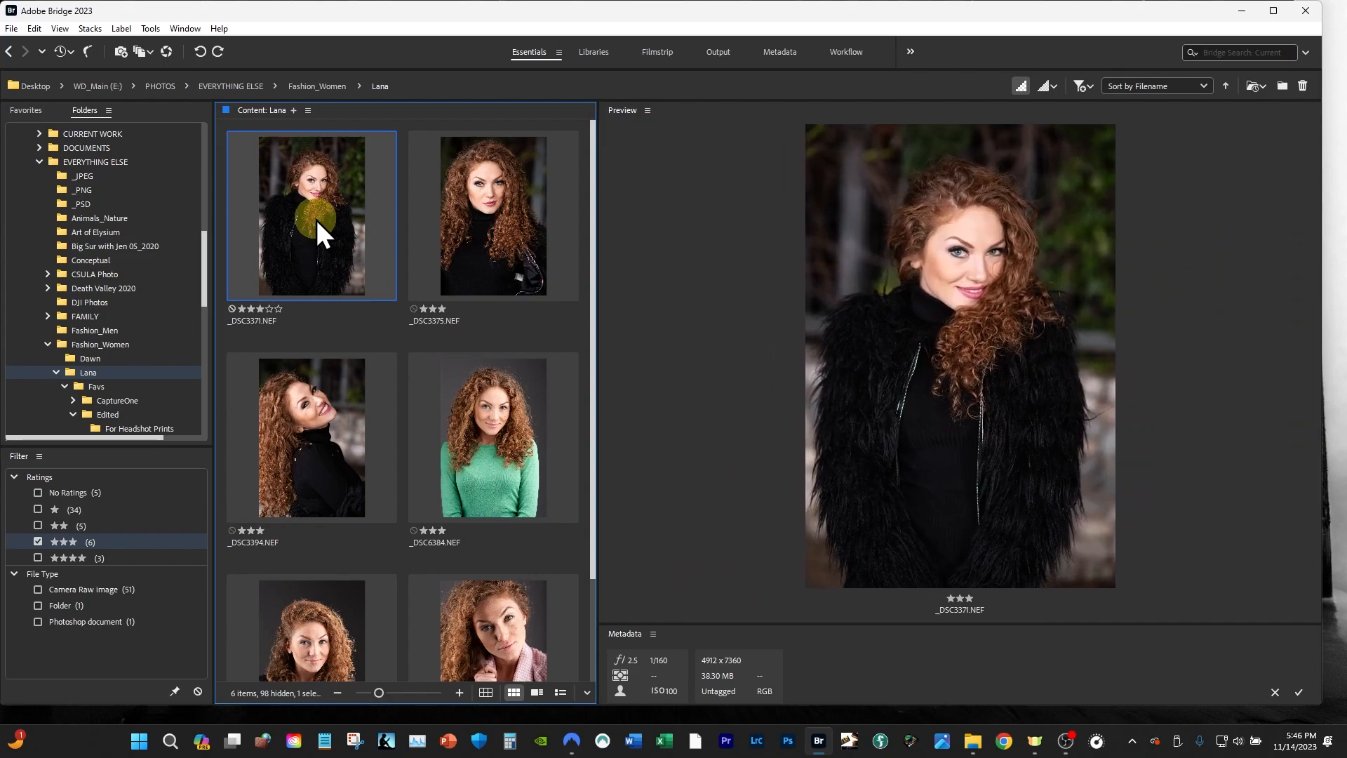
{"action": "key", "text": "ctrl+4"}
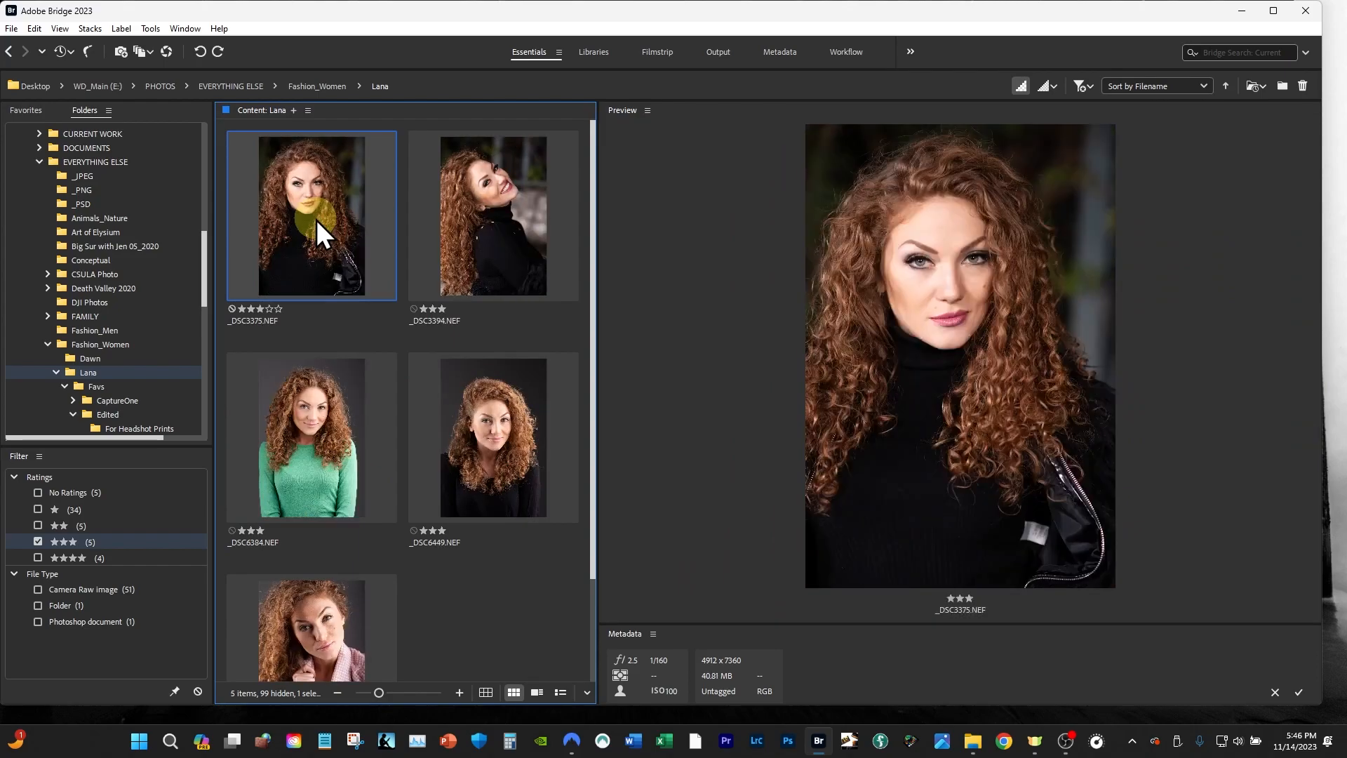
Step: Compare _DSC6384.NEF and _DSC6449.NEF side by side and rate _DSC6384.NEF four stars
{"action": "scroll", "coordinate": [359, 306], "scroll_direction": "down", "scroll_amount": 2}
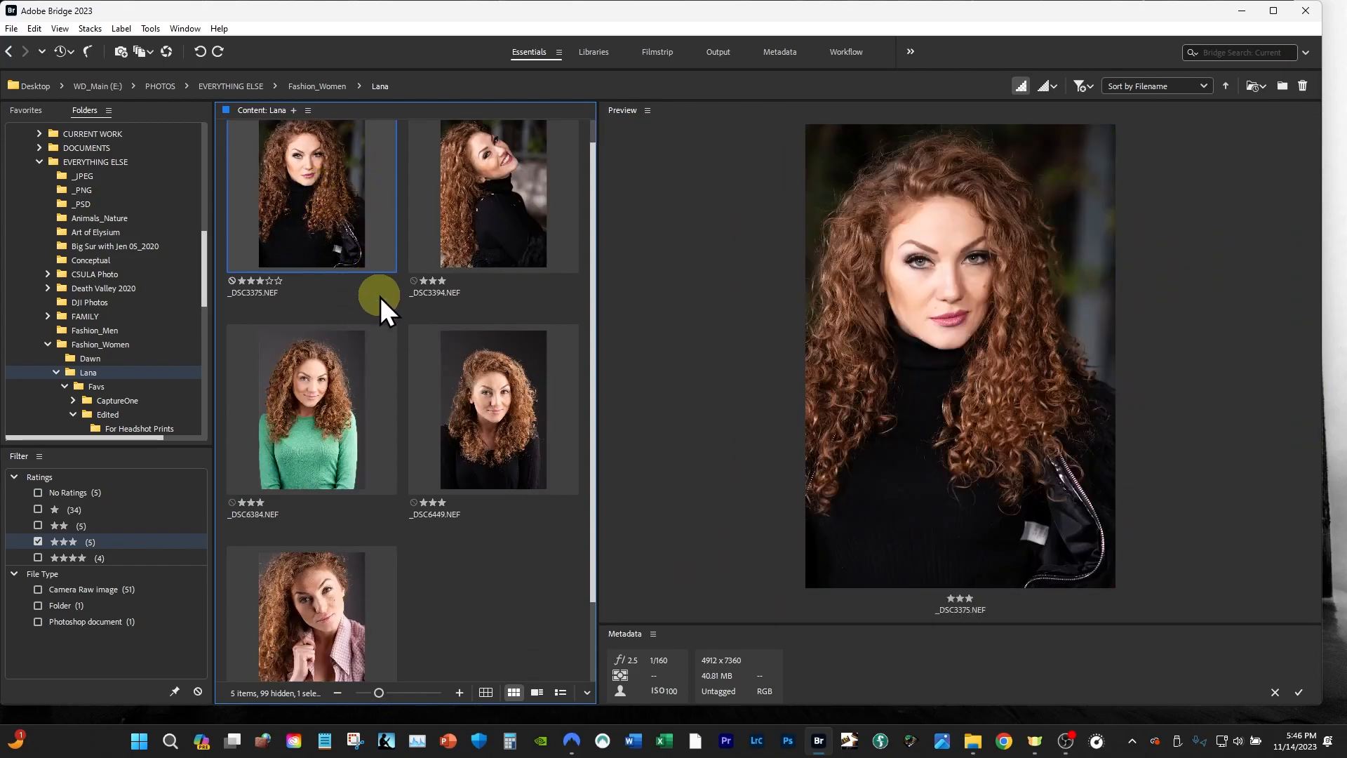
{"action": "left_click", "coordinate": [380, 297]}
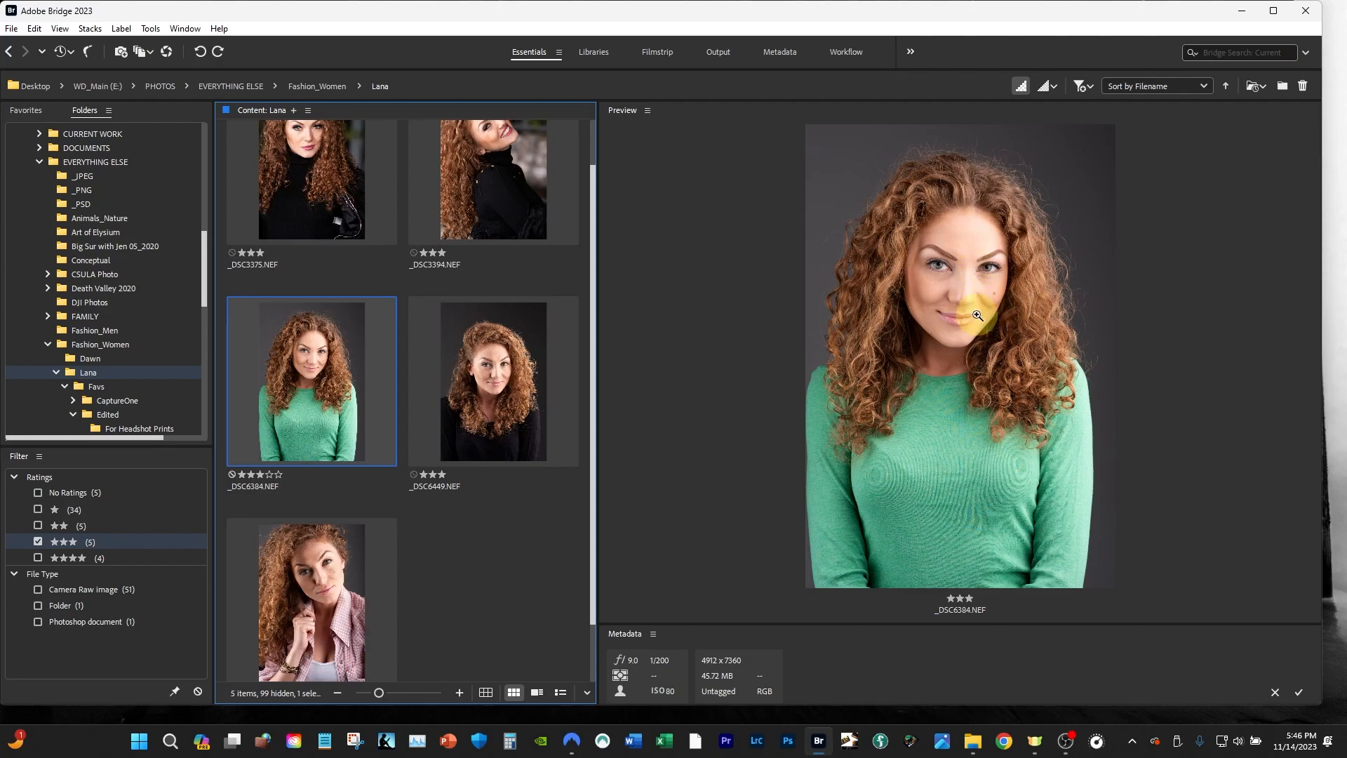
{"action": "left_click", "coordinate": [512, 379]}
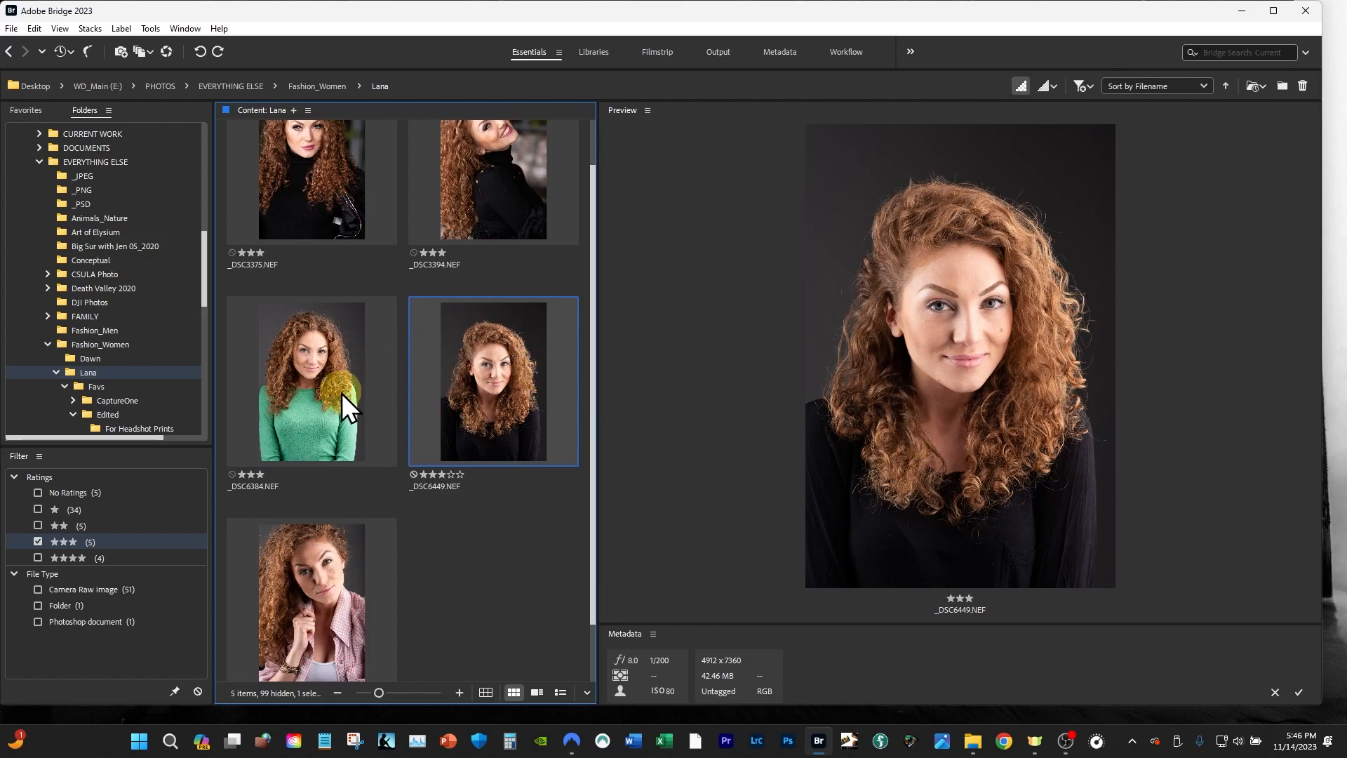
{"action": "left_click", "coordinate": [346, 371], "text": "ctrl"}
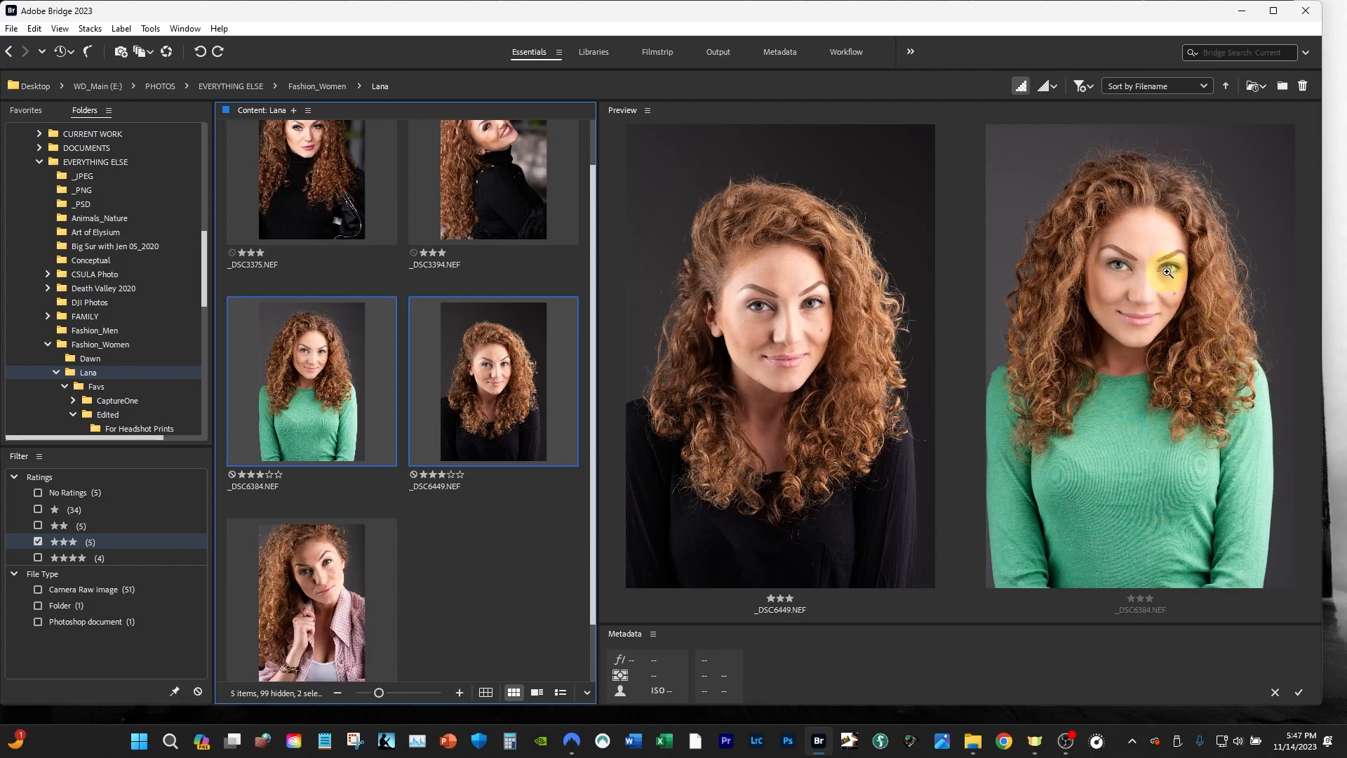
{"action": "left_click", "coordinate": [268, 405]}
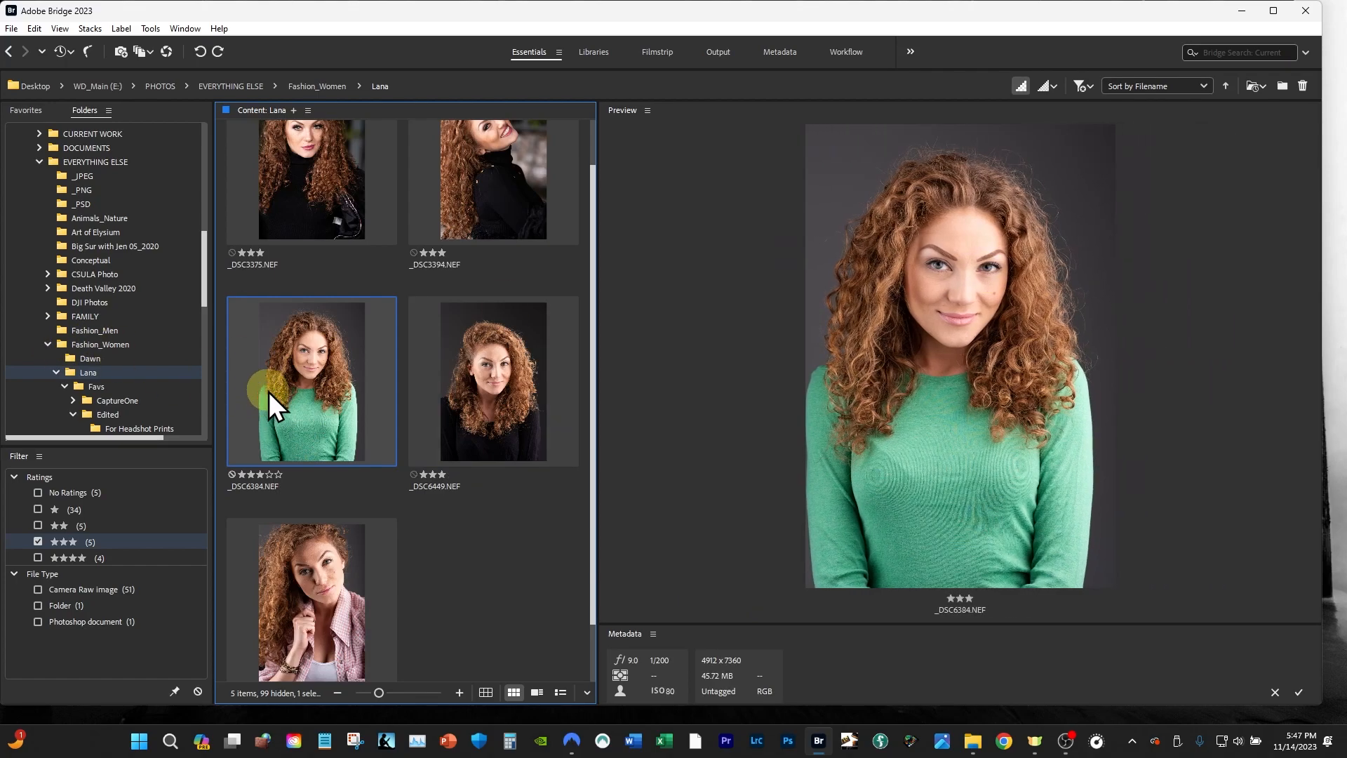
{"action": "key", "text": "ctrl+4"}
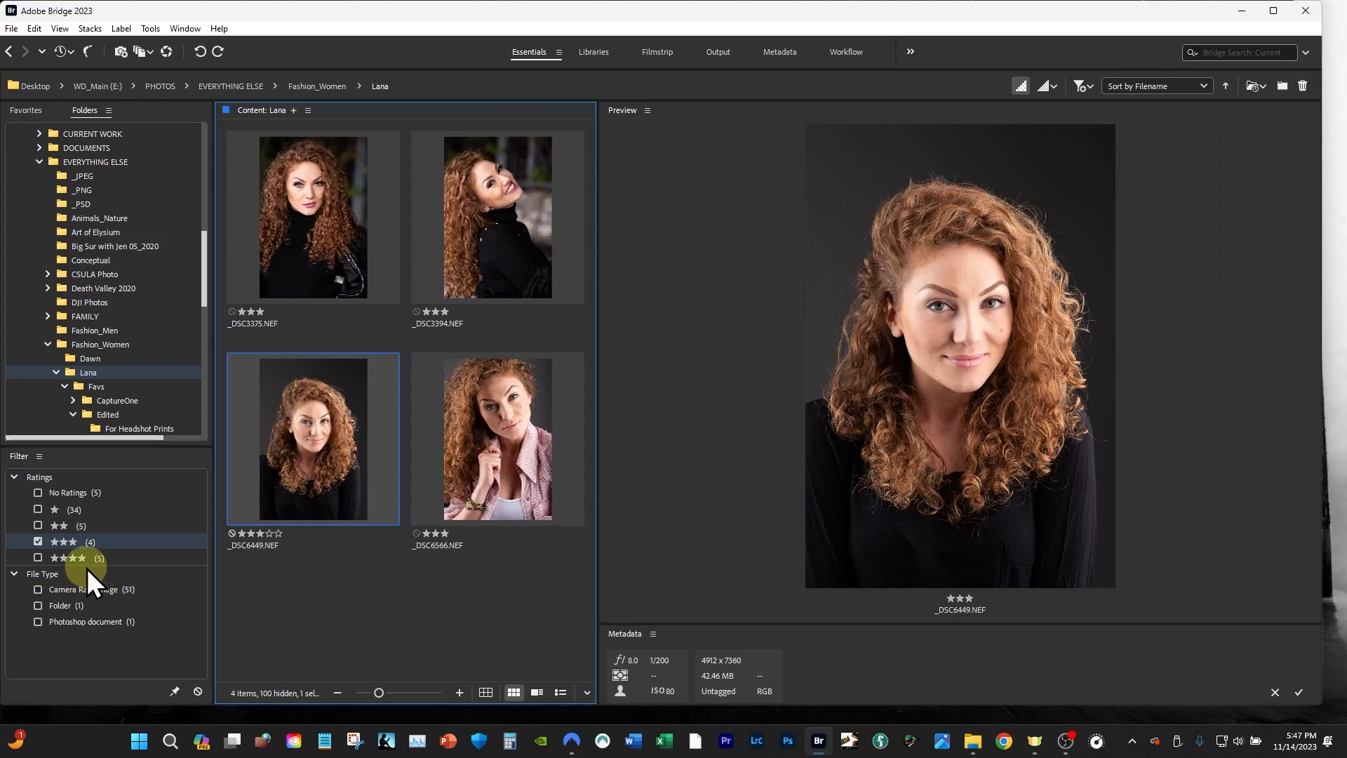
Step: Filter the folder to show only four-star photos and compare all of them together in the preview
{"action": "left_click", "coordinate": [38, 557]}
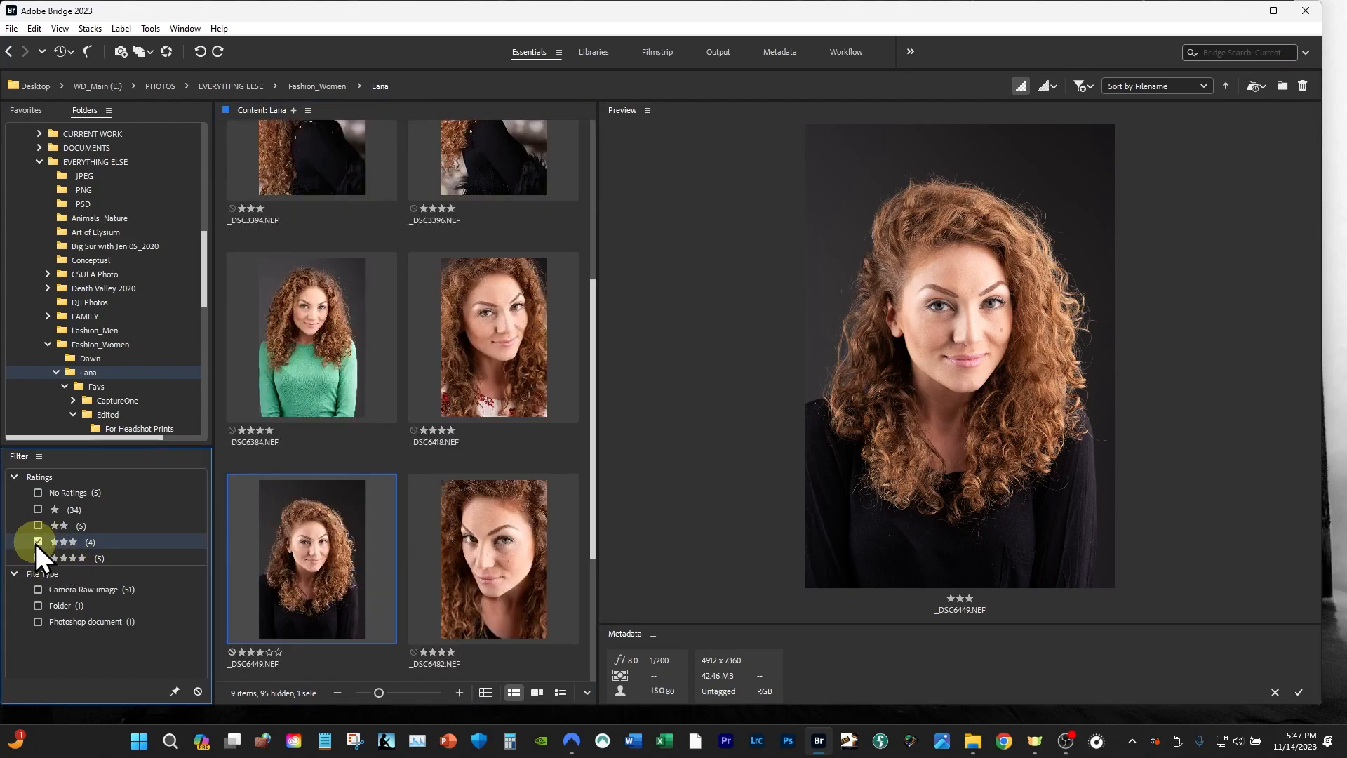
{"action": "left_click", "coordinate": [38, 542]}
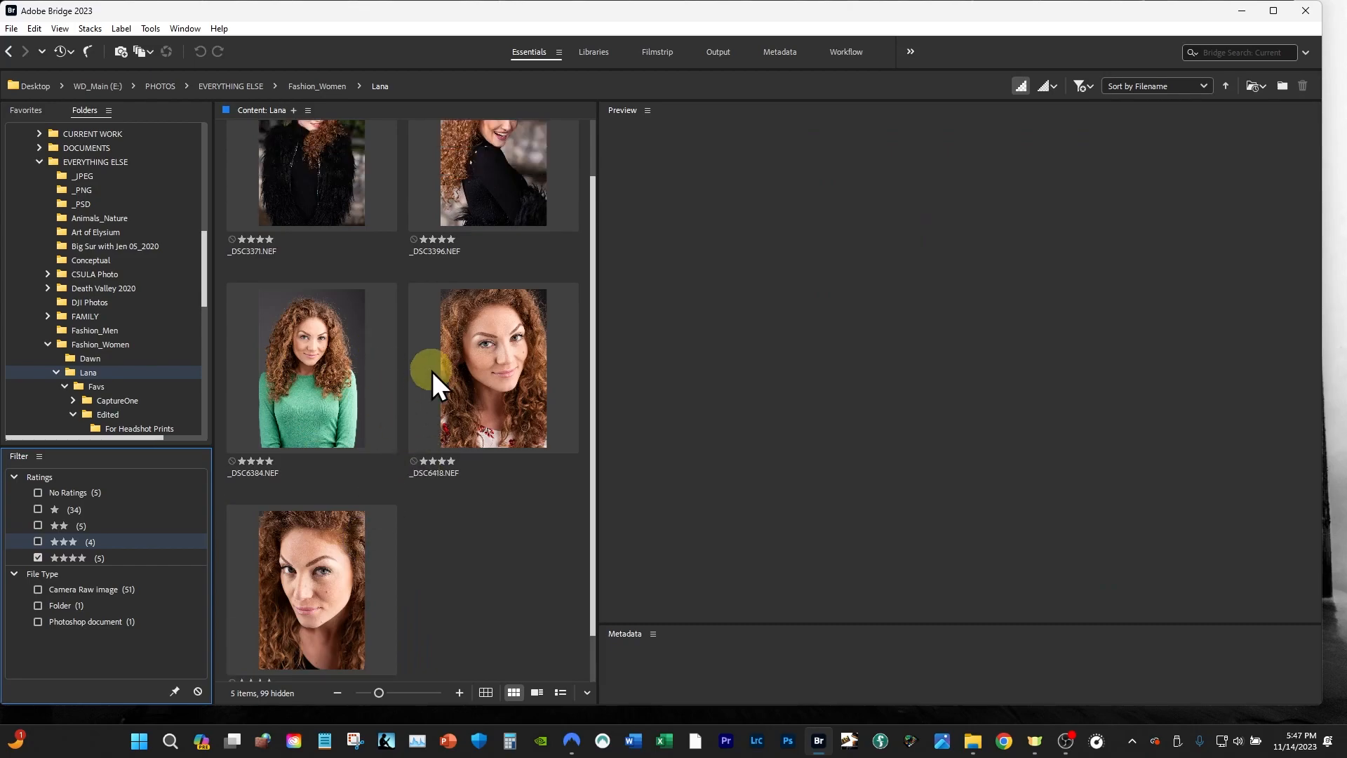
{"action": "scroll", "coordinate": [308, 222], "scroll_direction": "up", "scroll_amount": 1}
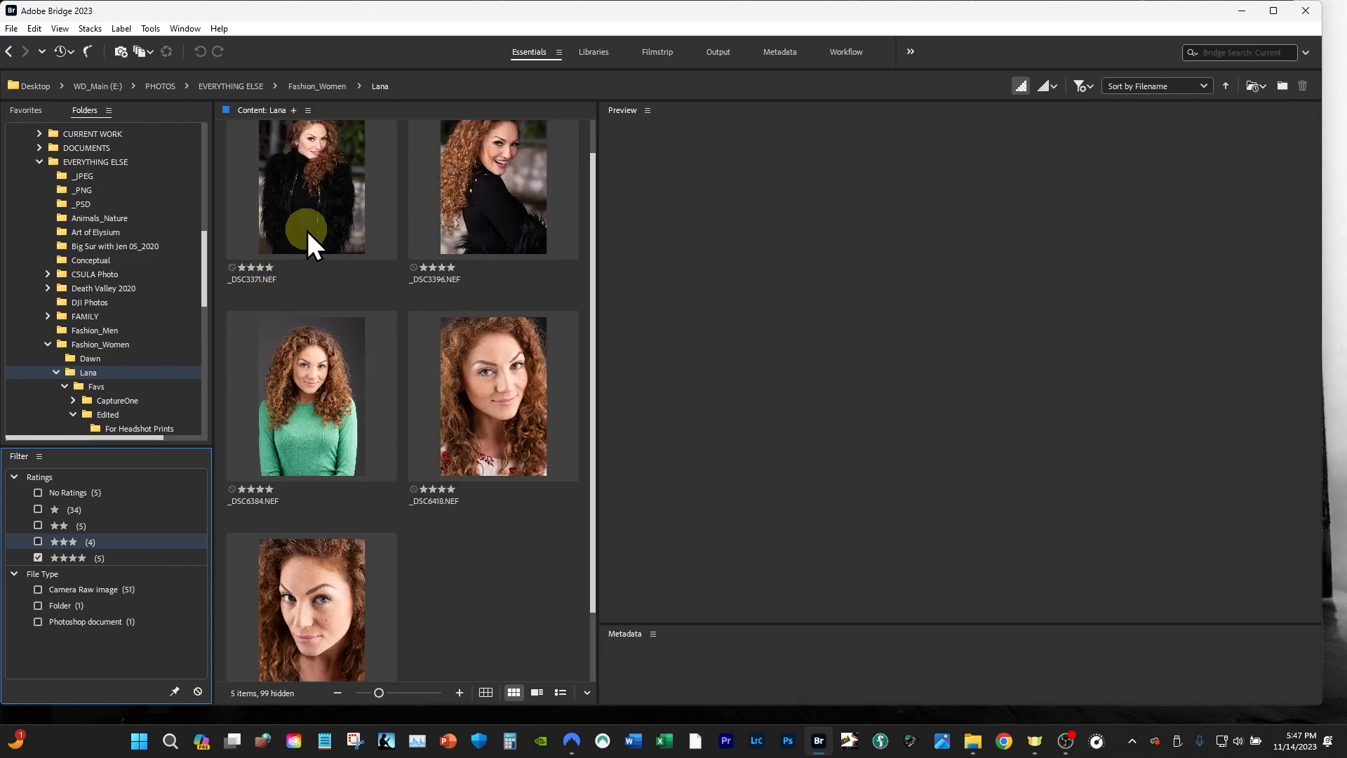
{"action": "left_click", "coordinate": [340, 212]}
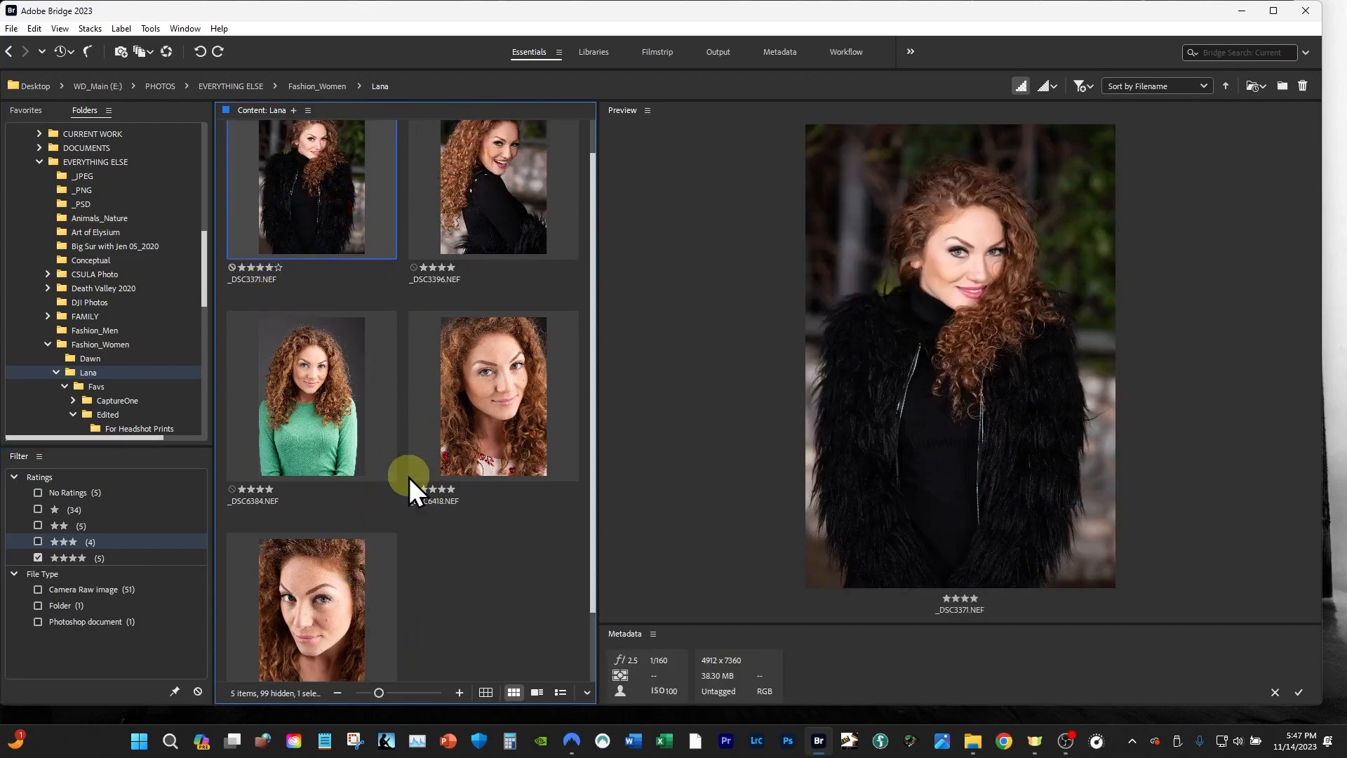
{"action": "left_click", "coordinate": [321, 590], "text": "shift"}
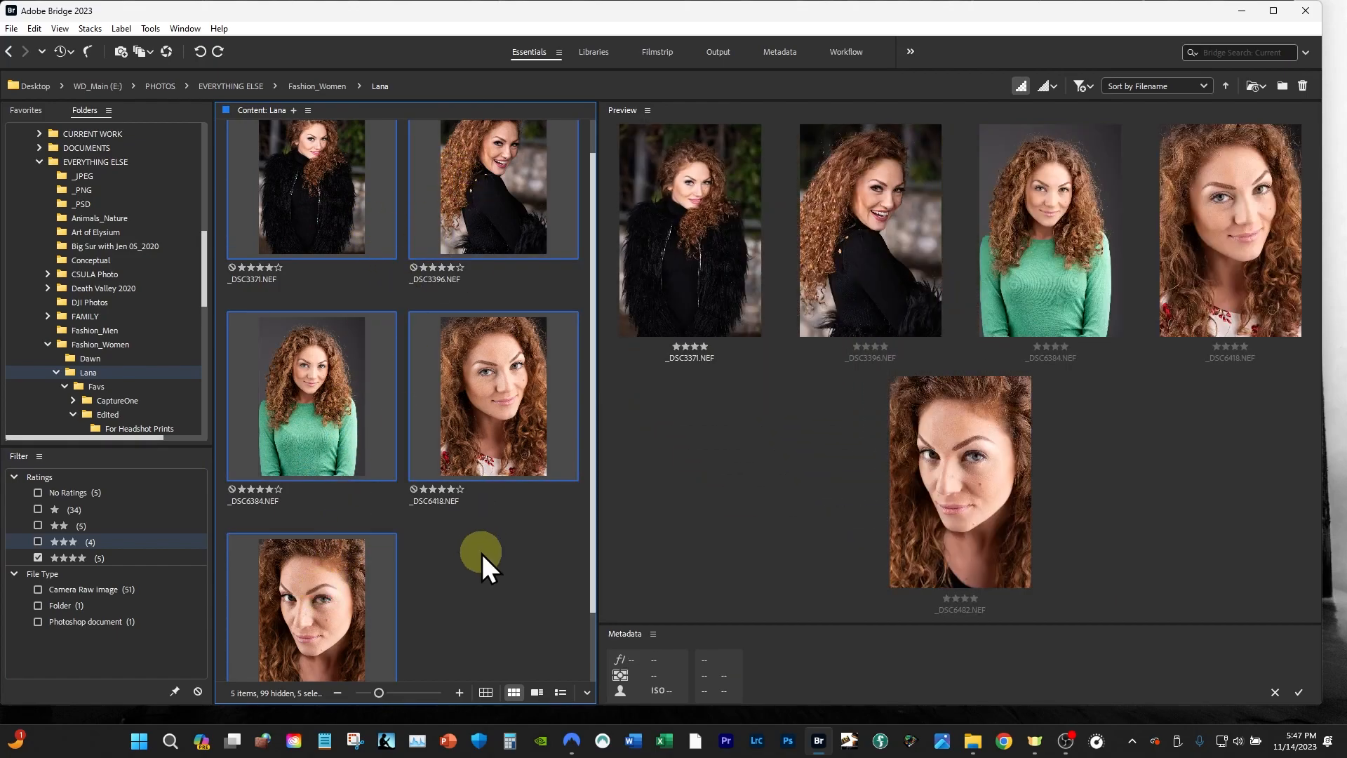
{"action": "left_click", "coordinate": [516, 608]}
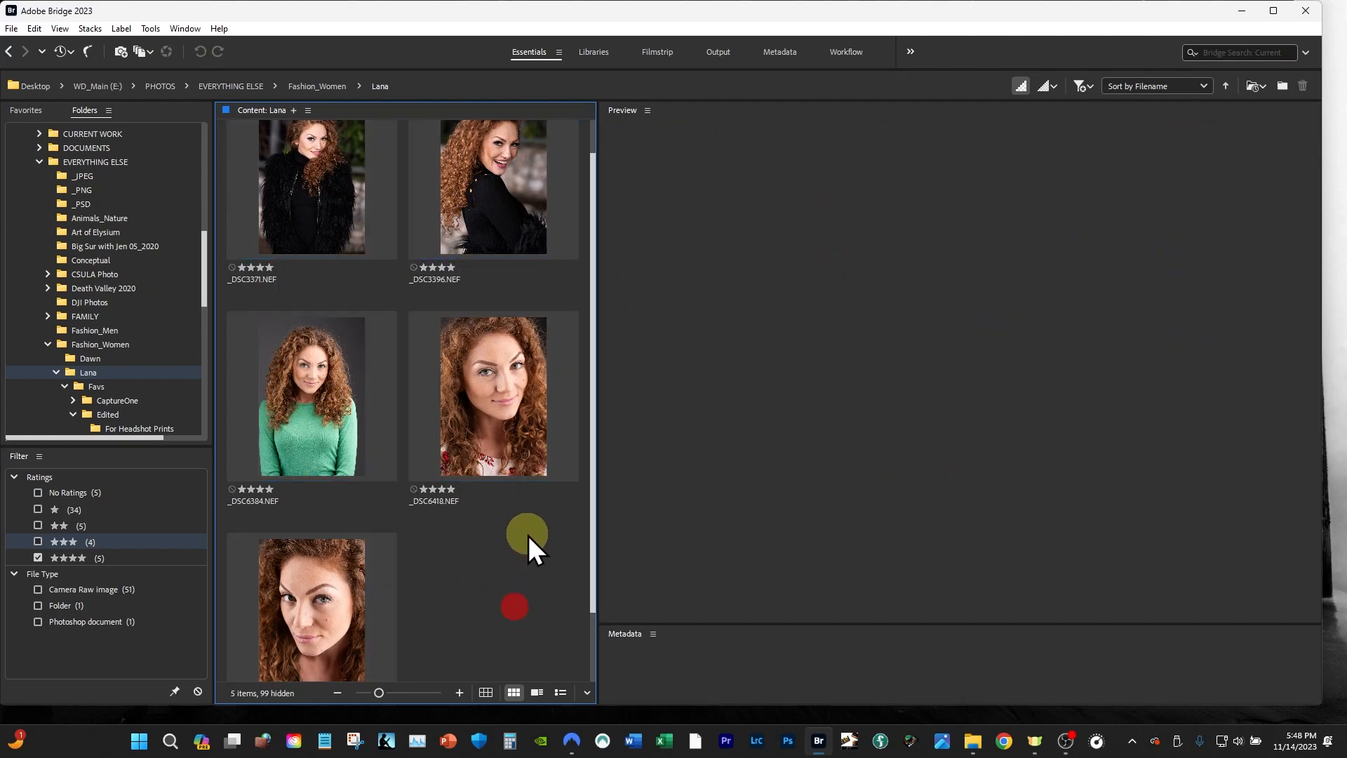
Step: Compare the close-up portraits _DSC6418.NEF and _DSC6482.NEF side by side and rate both photos five stars
{"action": "scroll", "coordinate": [504, 566], "scroll_direction": "down", "scroll_amount": 1}
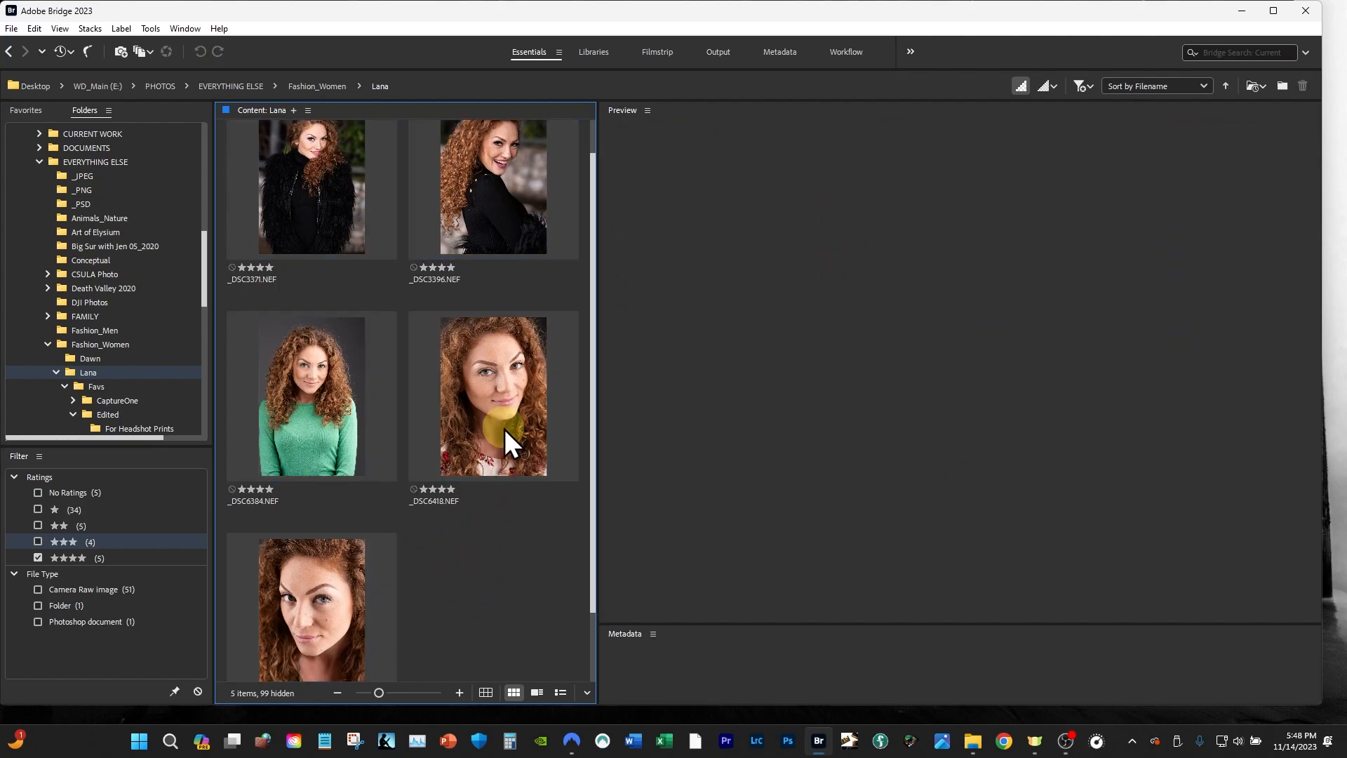
{"action": "left_click", "coordinate": [512, 399]}
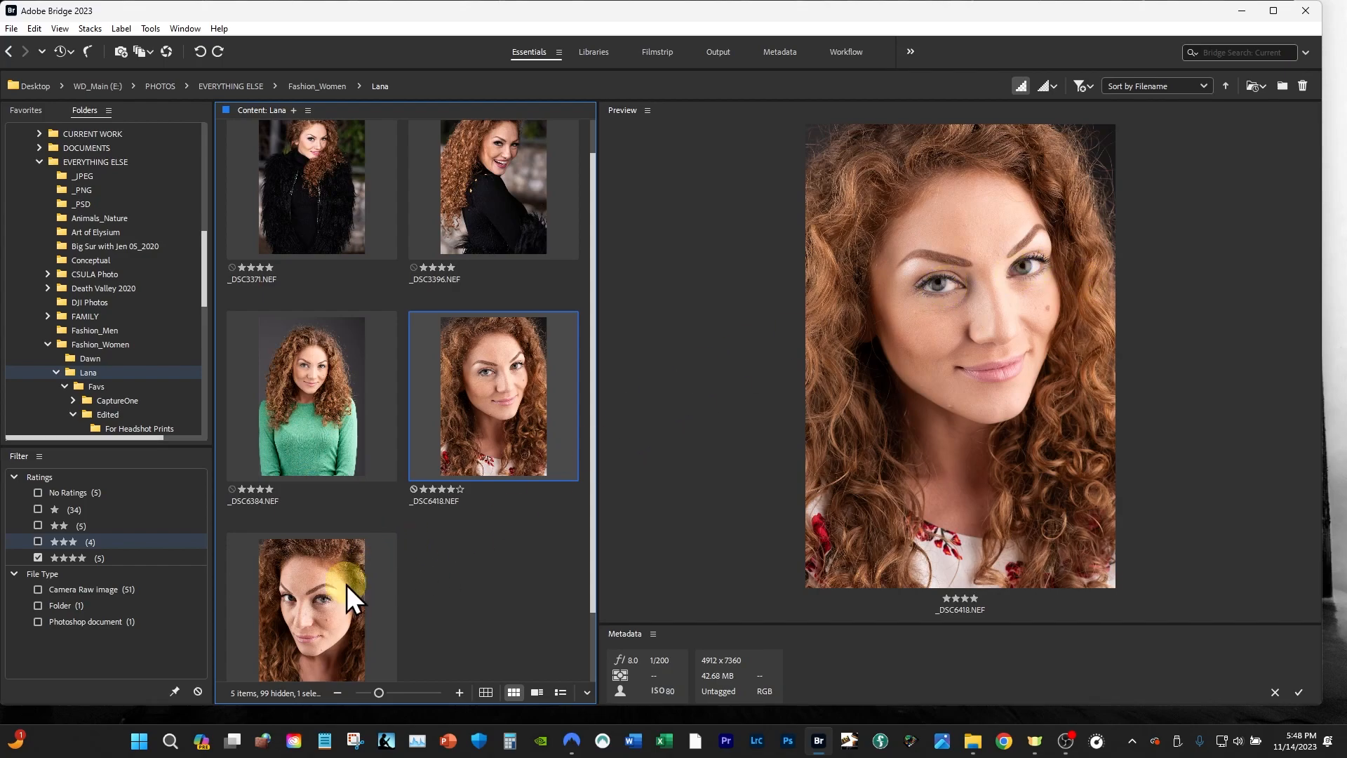
{"action": "left_click", "coordinate": [313, 402]}
{"action": "left_click", "coordinate": [312, 626]}
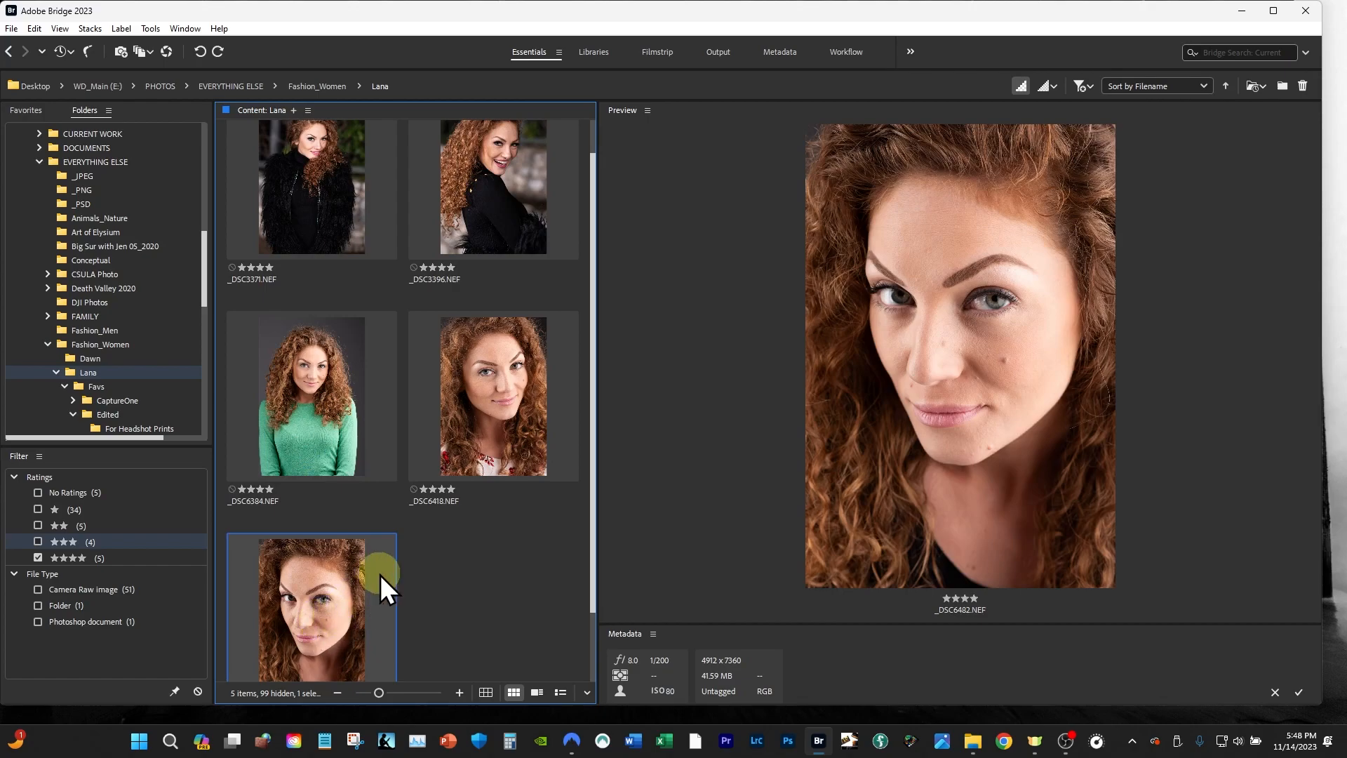
{"action": "left_click", "coordinate": [504, 411]}
{"action": "left_click", "coordinate": [318, 634], "text": "ctrl"}
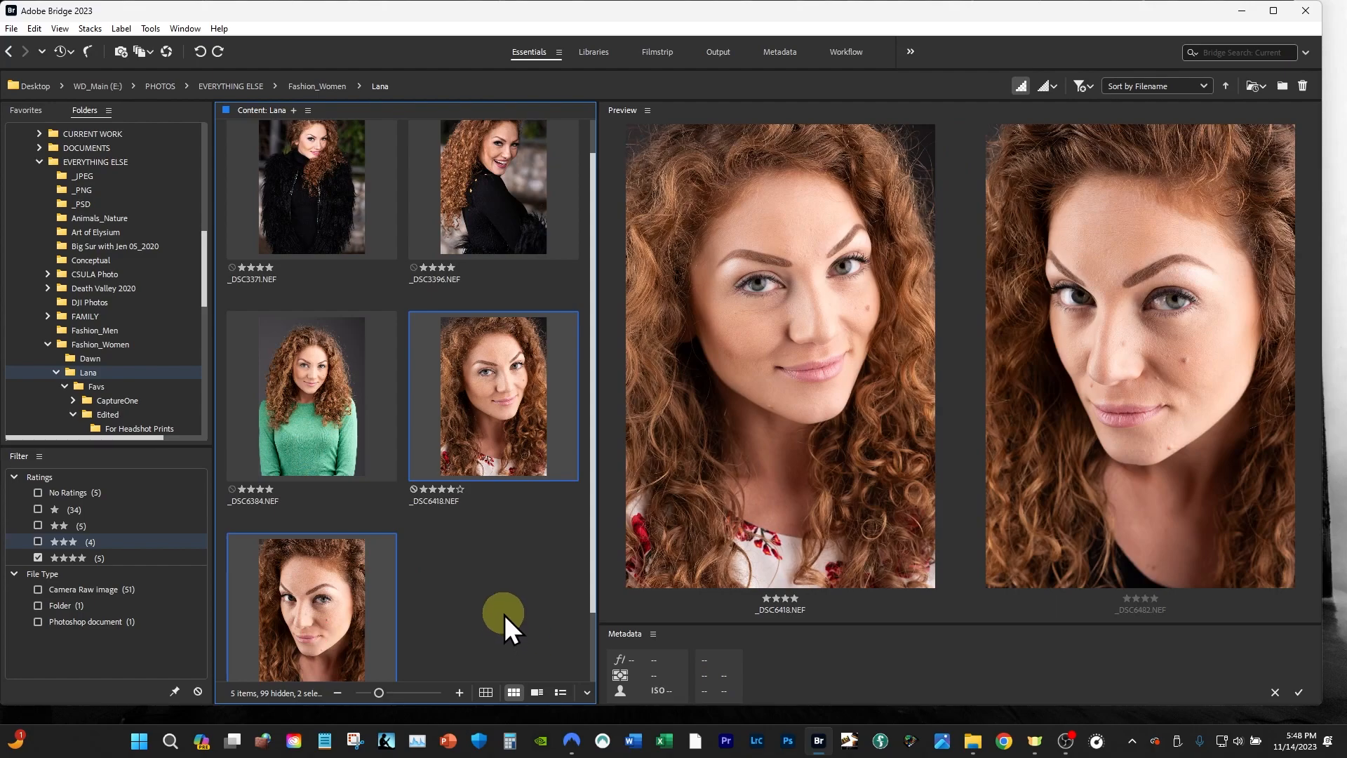
{"action": "key", "text": "ctrl+5"}
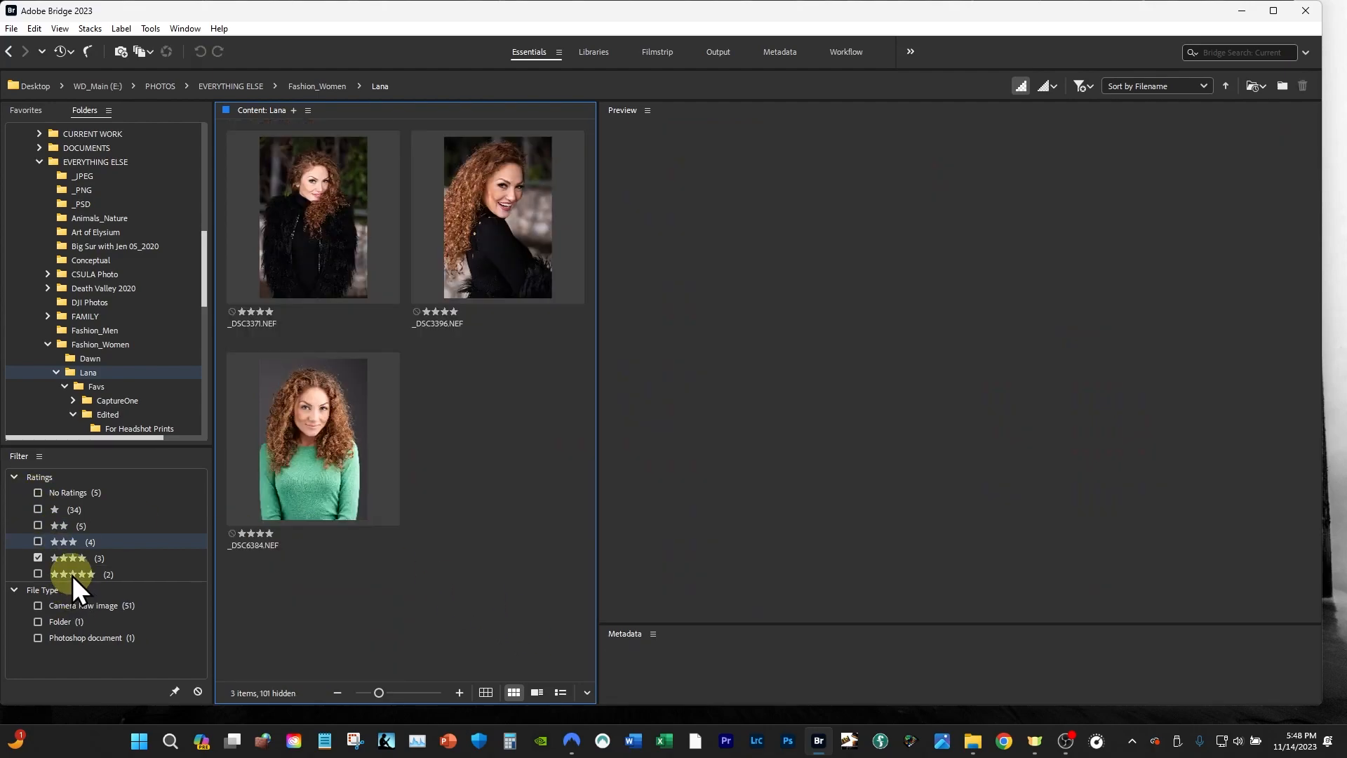
Step: Filter the folder to show only five-star photos and select both of them for a side-by-side preview
{"action": "left_click", "coordinate": [39, 573]}
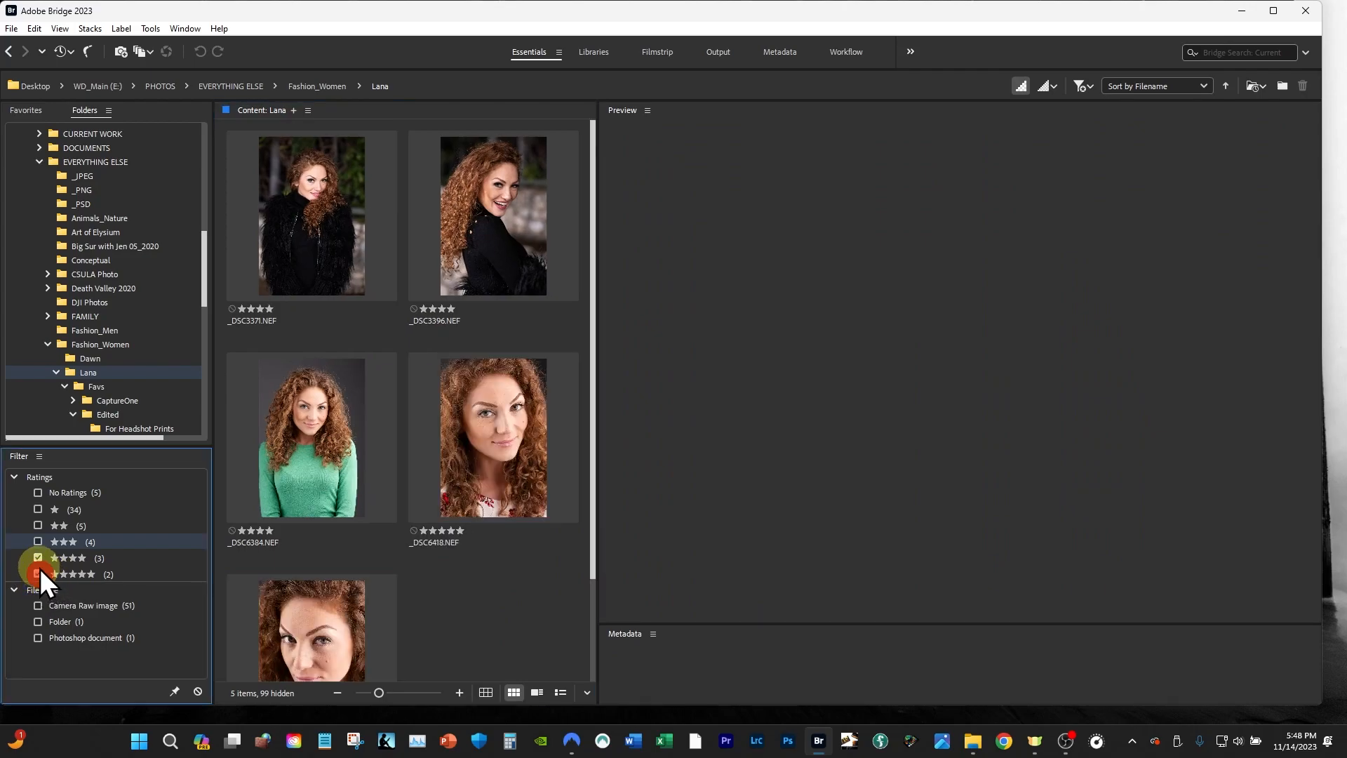
{"action": "left_click", "coordinate": [39, 558]}
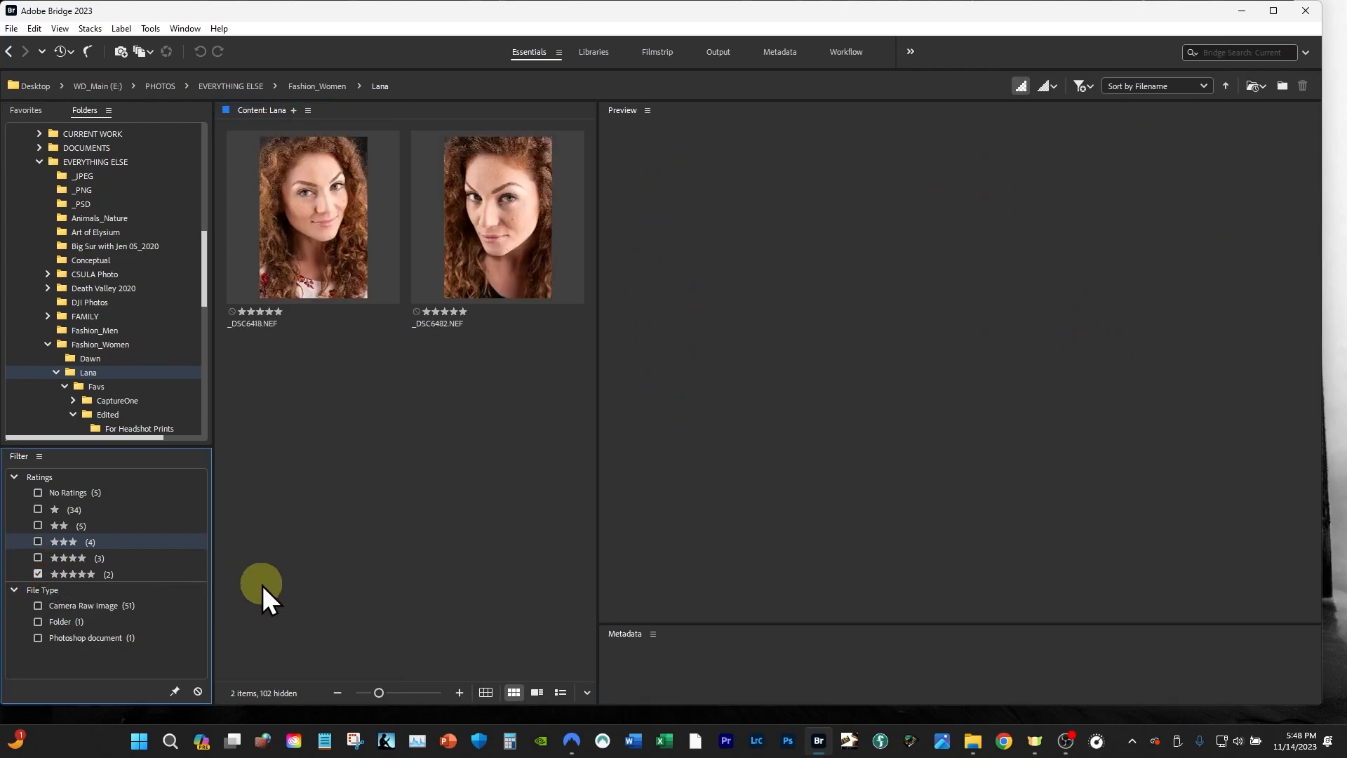
{"action": "left_click_drag", "start_coordinate": [519, 409], "coordinate": [370, 270]}
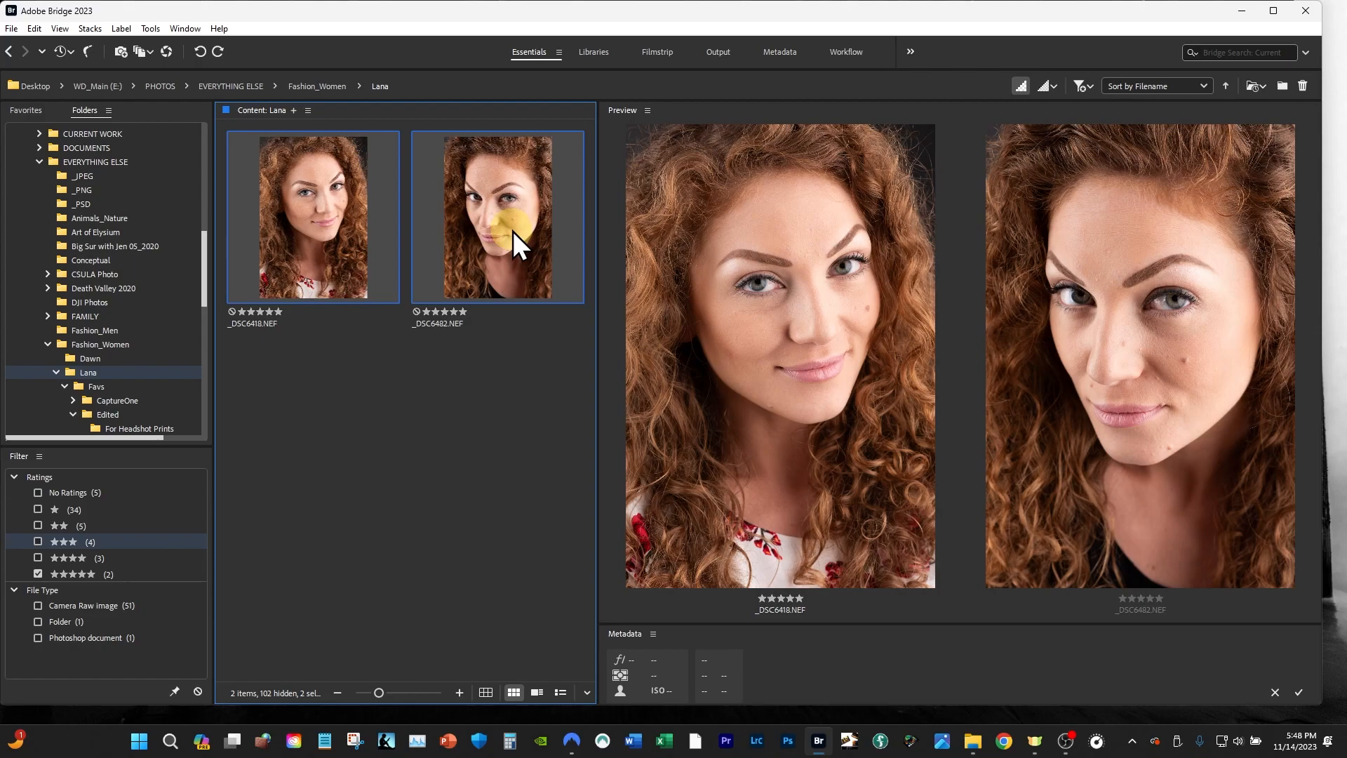
Step: Examine the commands for opening the two selected five-star photos, including the Open With choices
{"action": "right_click", "coordinate": [449, 215]}
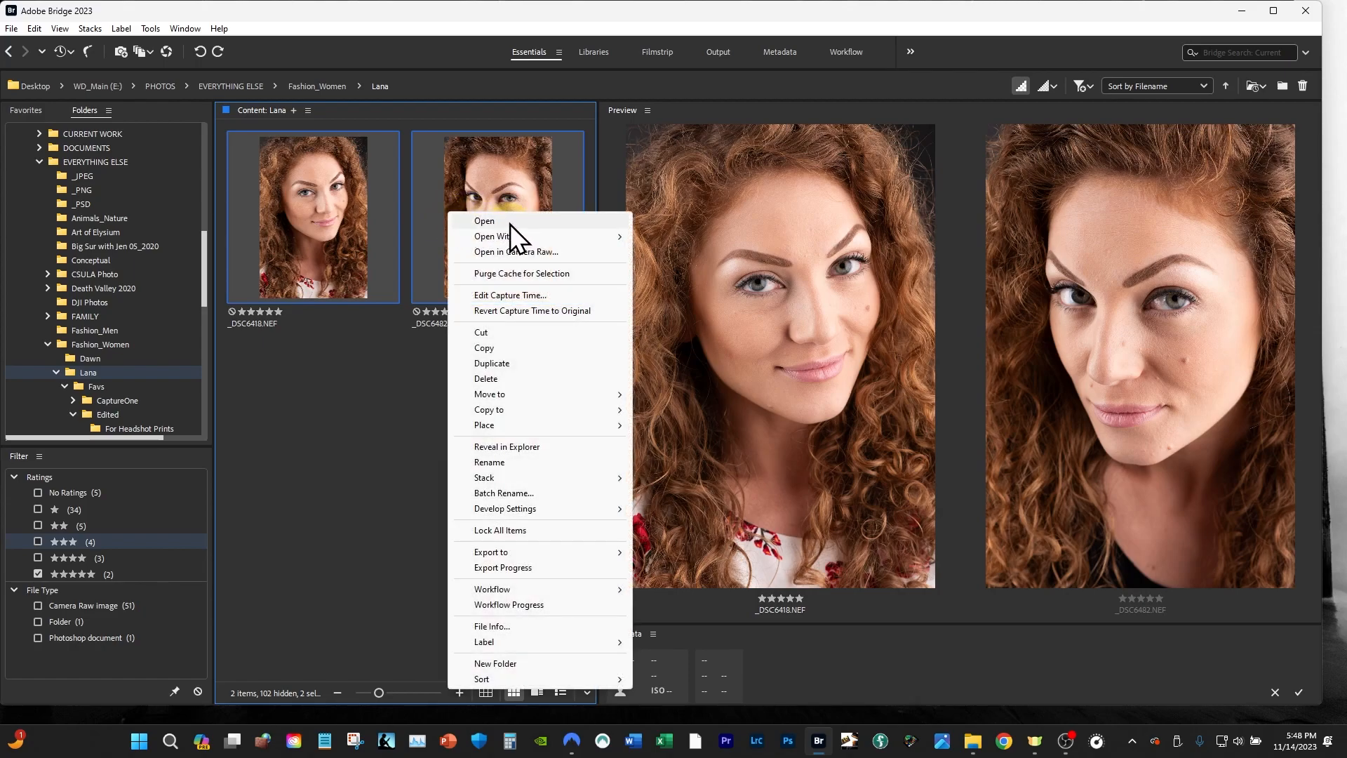
{"action": "left_click", "coordinate": [12, 29]}
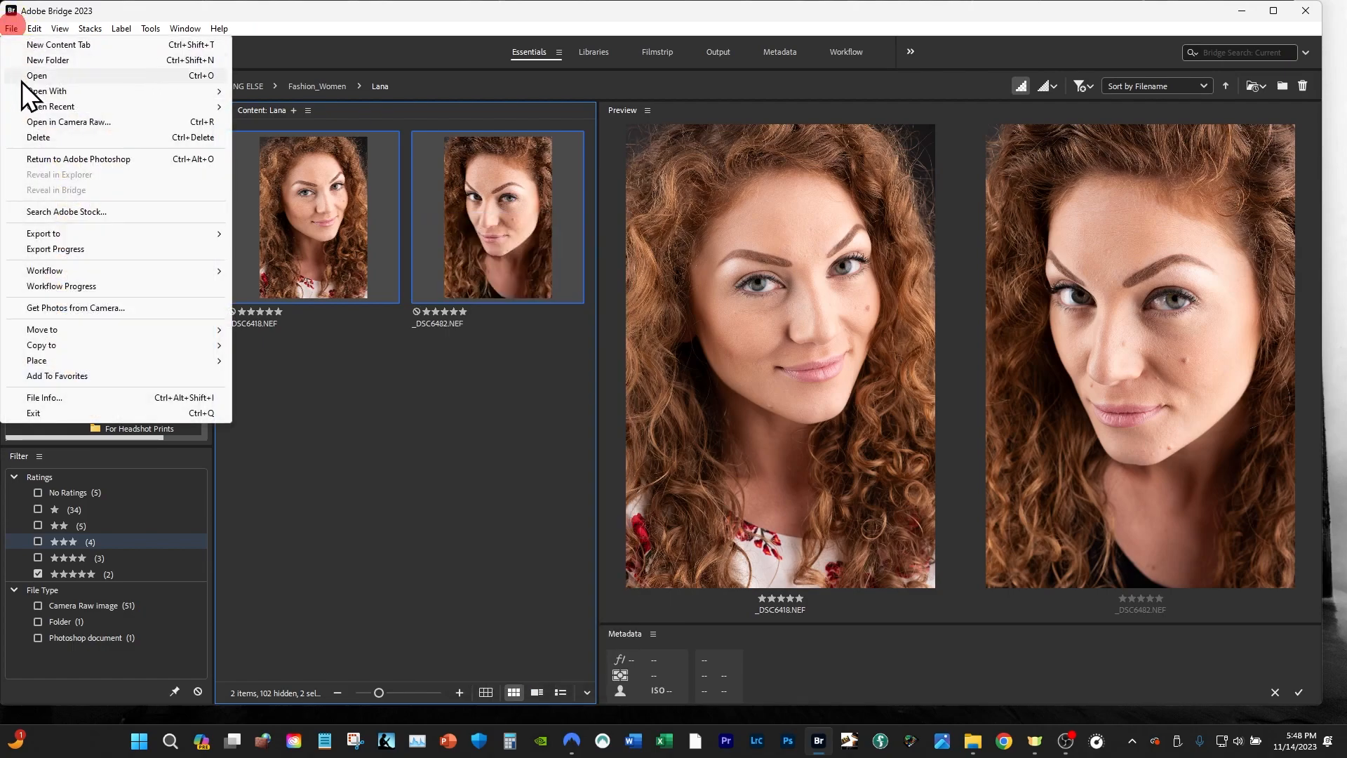
{"action": "mouse_move", "coordinate": [77, 92]}
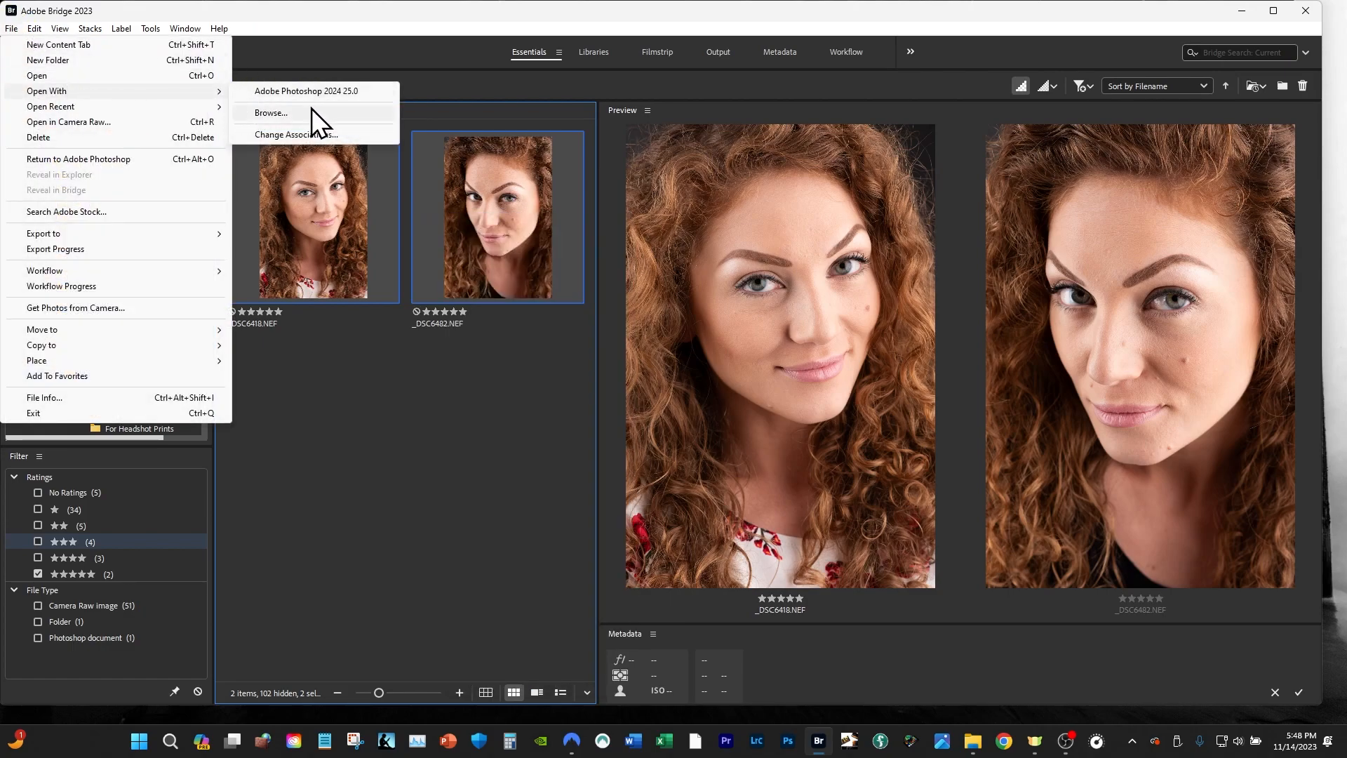
{"action": "left_click", "coordinate": [317, 191]}
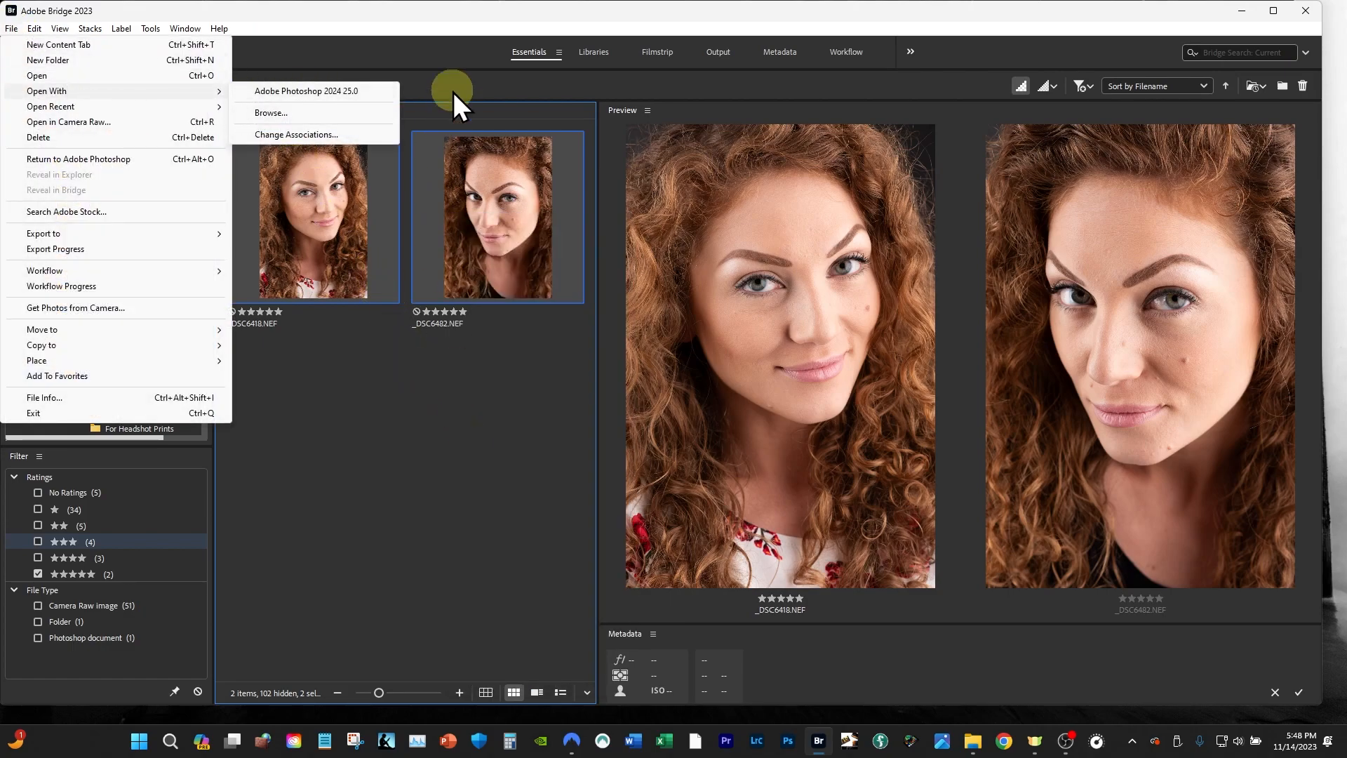
{"action": "left_click", "coordinate": [455, 7]}
{"action": "left_click_drag", "start_coordinate": [517, 385], "coordinate": [351, 238]}
{"action": "right_click", "coordinate": [452, 212]}
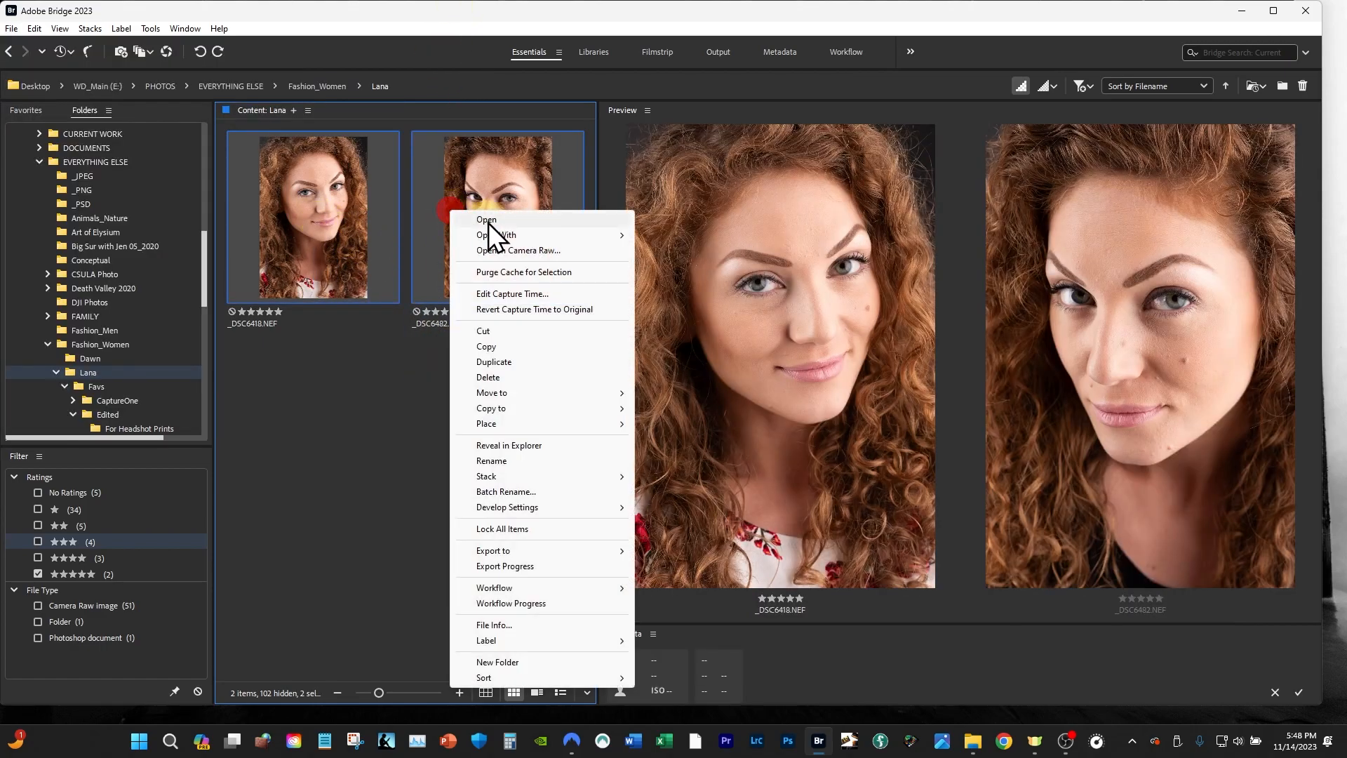
{"action": "left_click", "coordinate": [370, 411]}
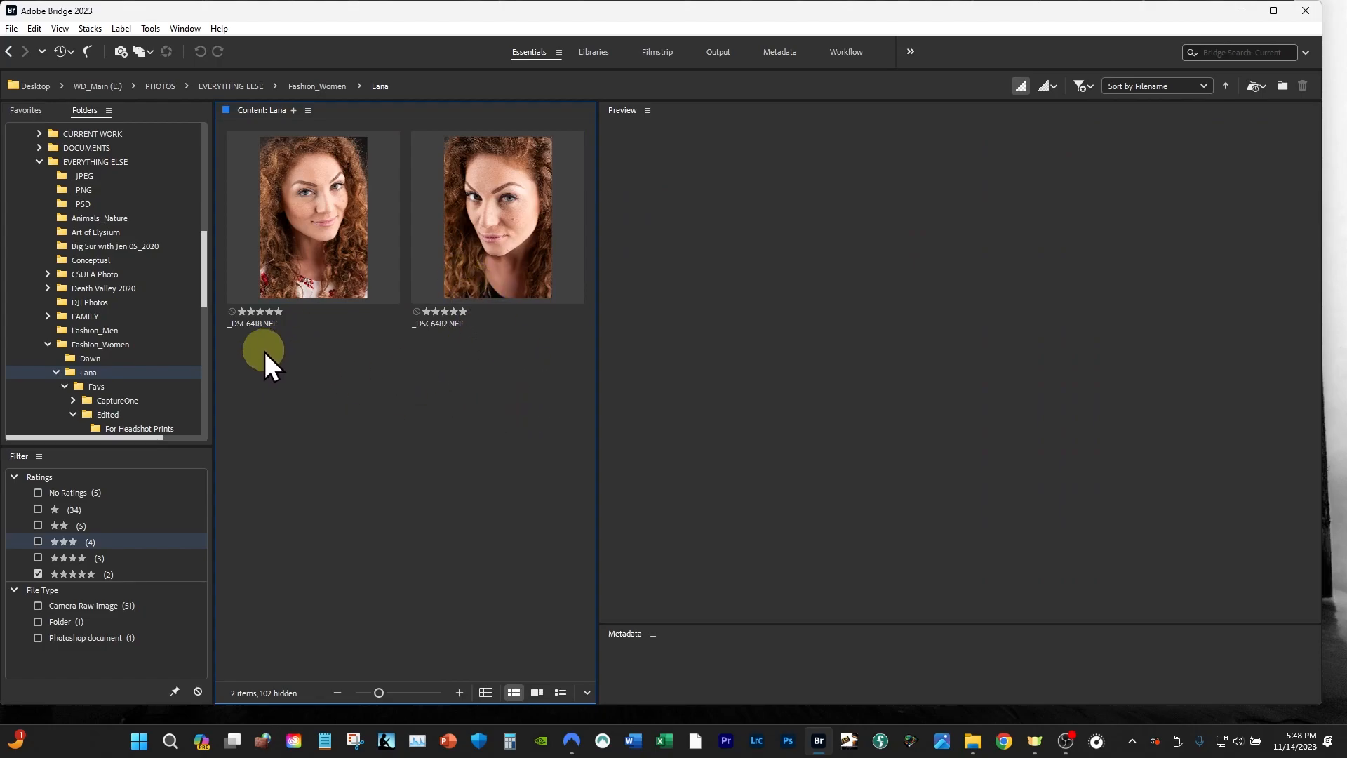
Step: Preview each five-star photo individually and select both again to view them together
{"action": "left_click", "coordinate": [297, 229]}
{"action": "left_click", "coordinate": [430, 234]}
{"action": "left_click_drag", "start_coordinate": [504, 358], "coordinate": [408, 292]}
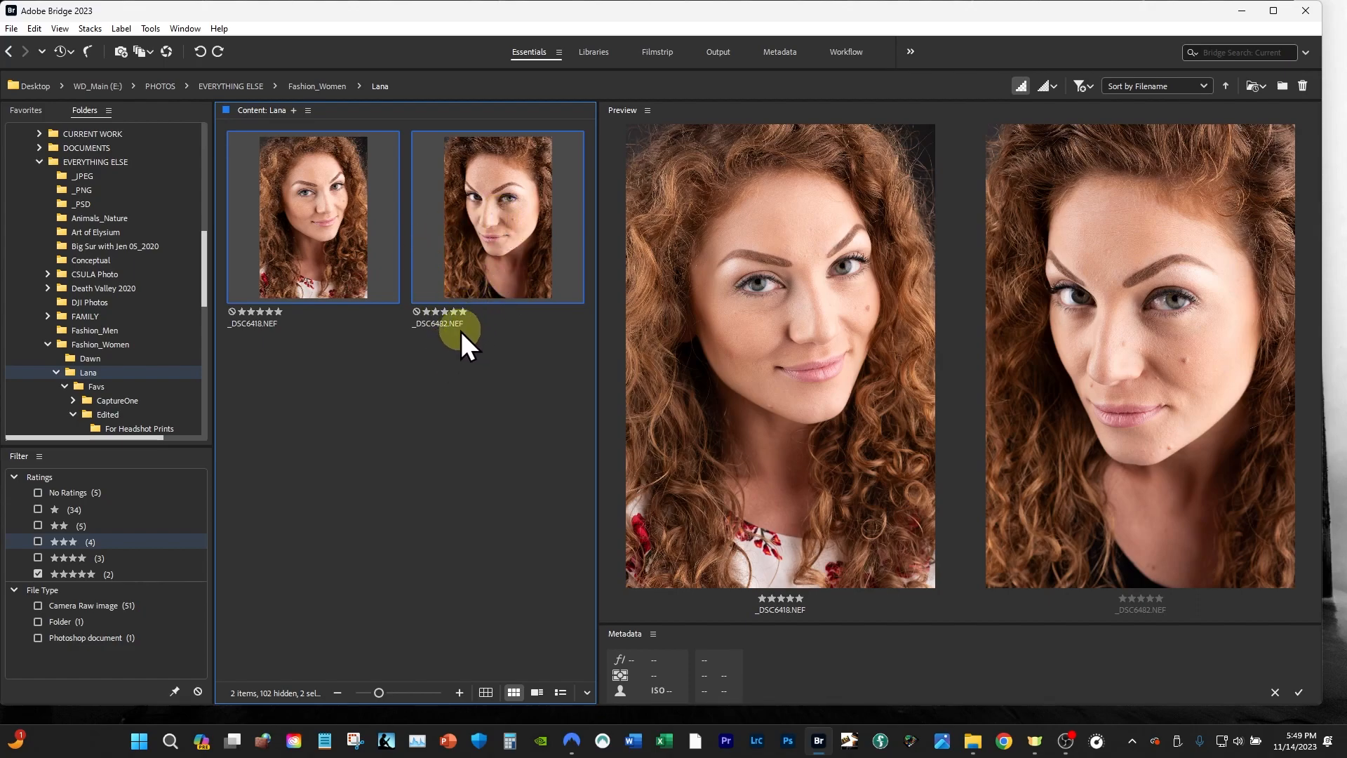
Step: Open the two selected five-star photos together in Camera Raw
{"action": "right_click", "coordinate": [460, 229]}
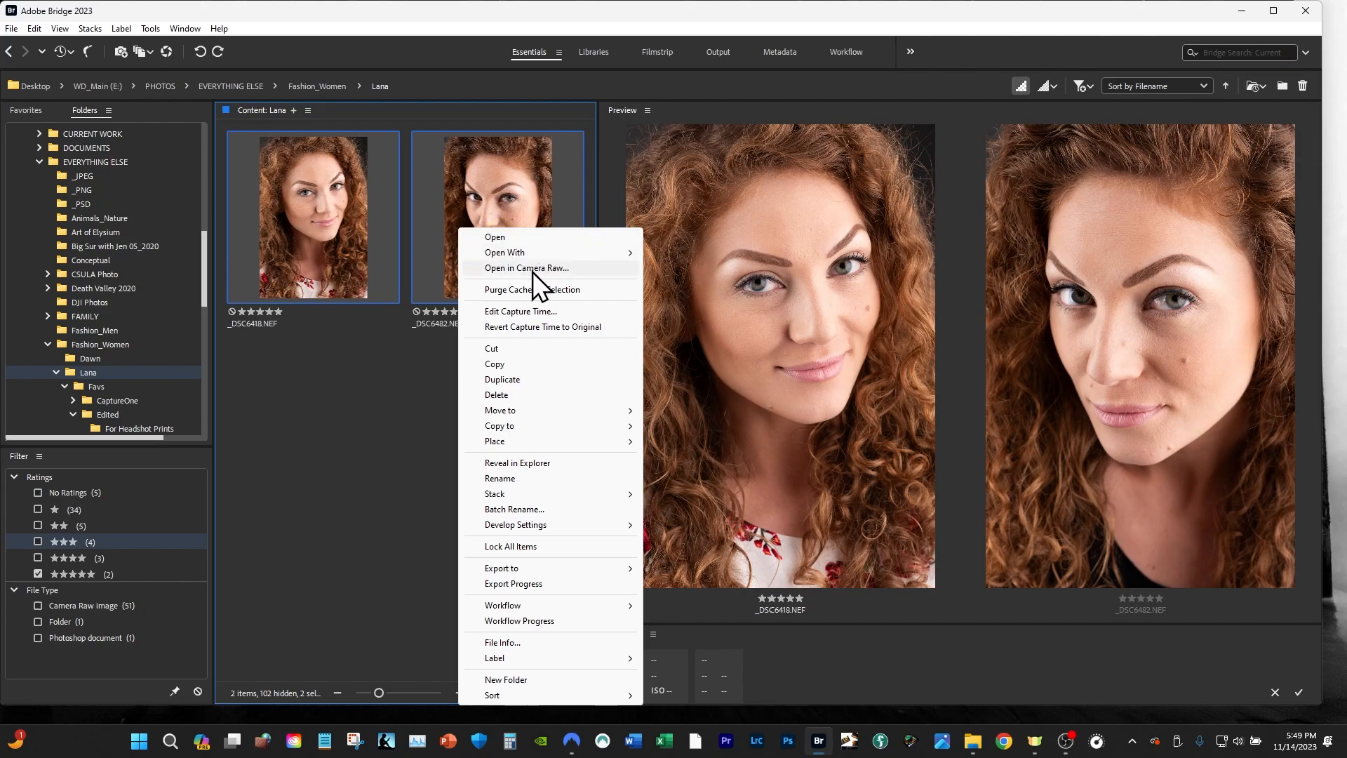
{"action": "left_click", "coordinate": [379, 331]}
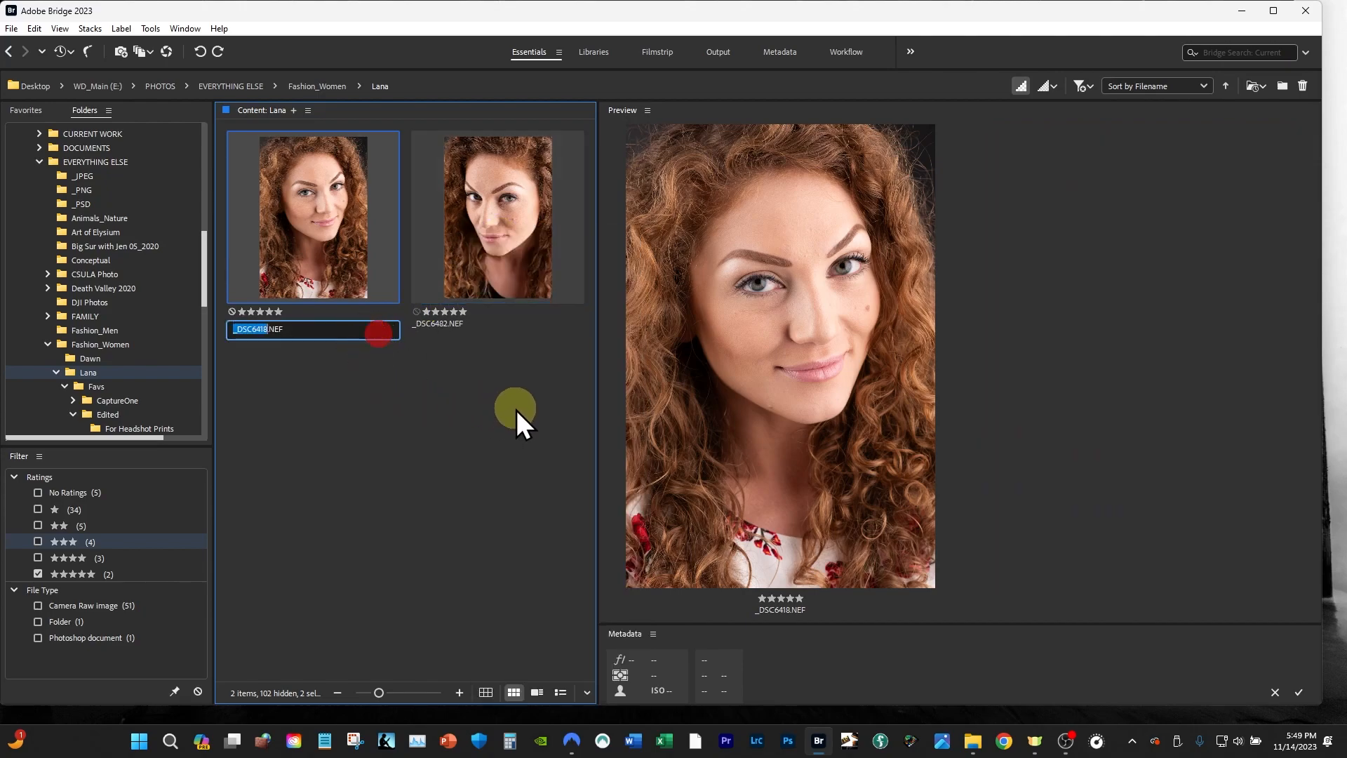
{"action": "left_click", "coordinate": [516, 364]}
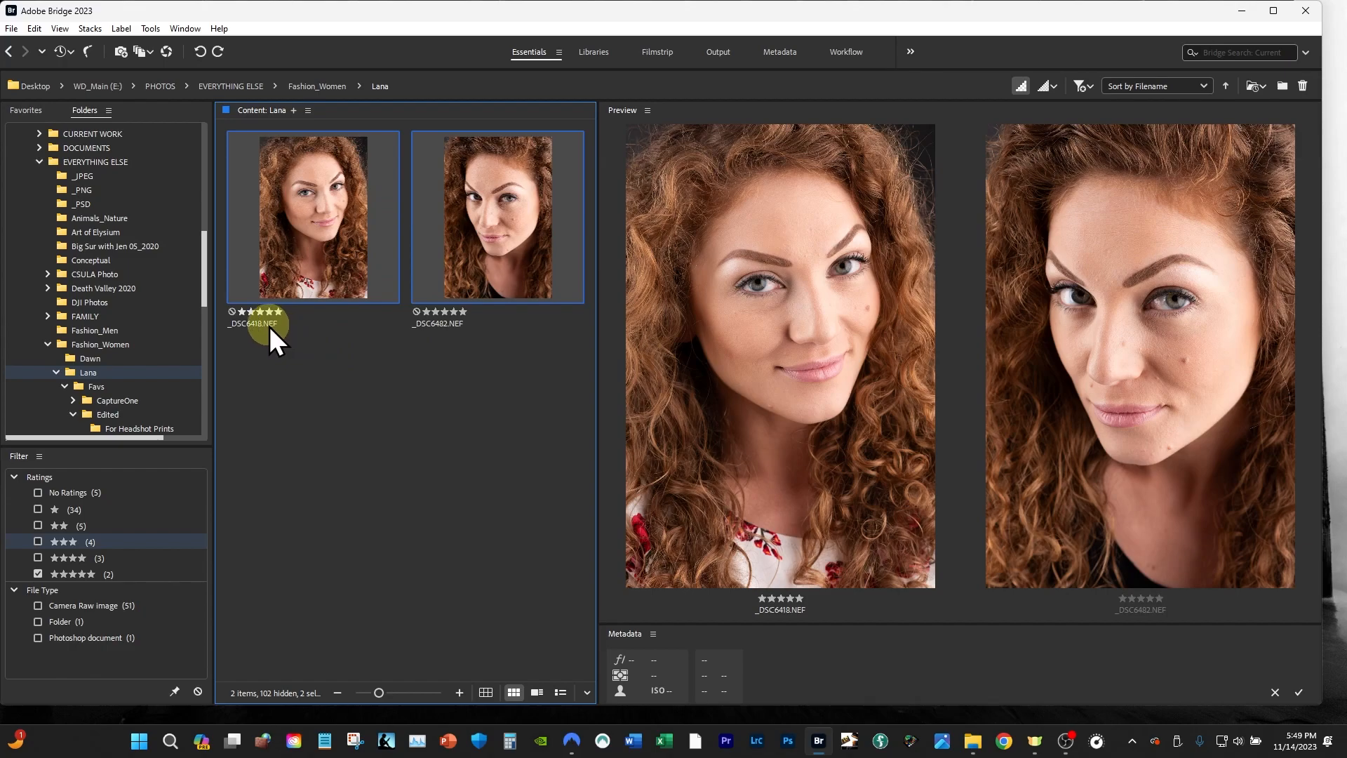
{"action": "right_click", "coordinate": [459, 227]}
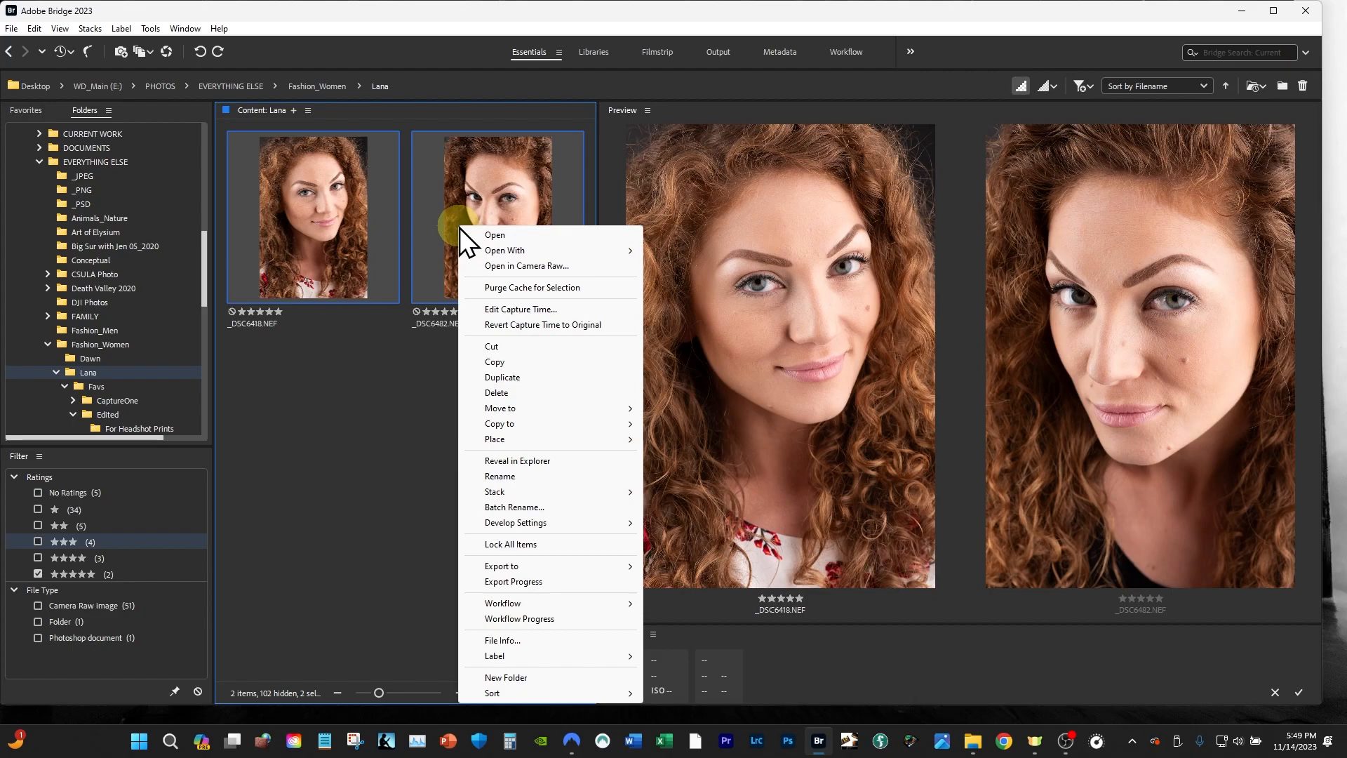
{"action": "left_click", "coordinate": [523, 237]}
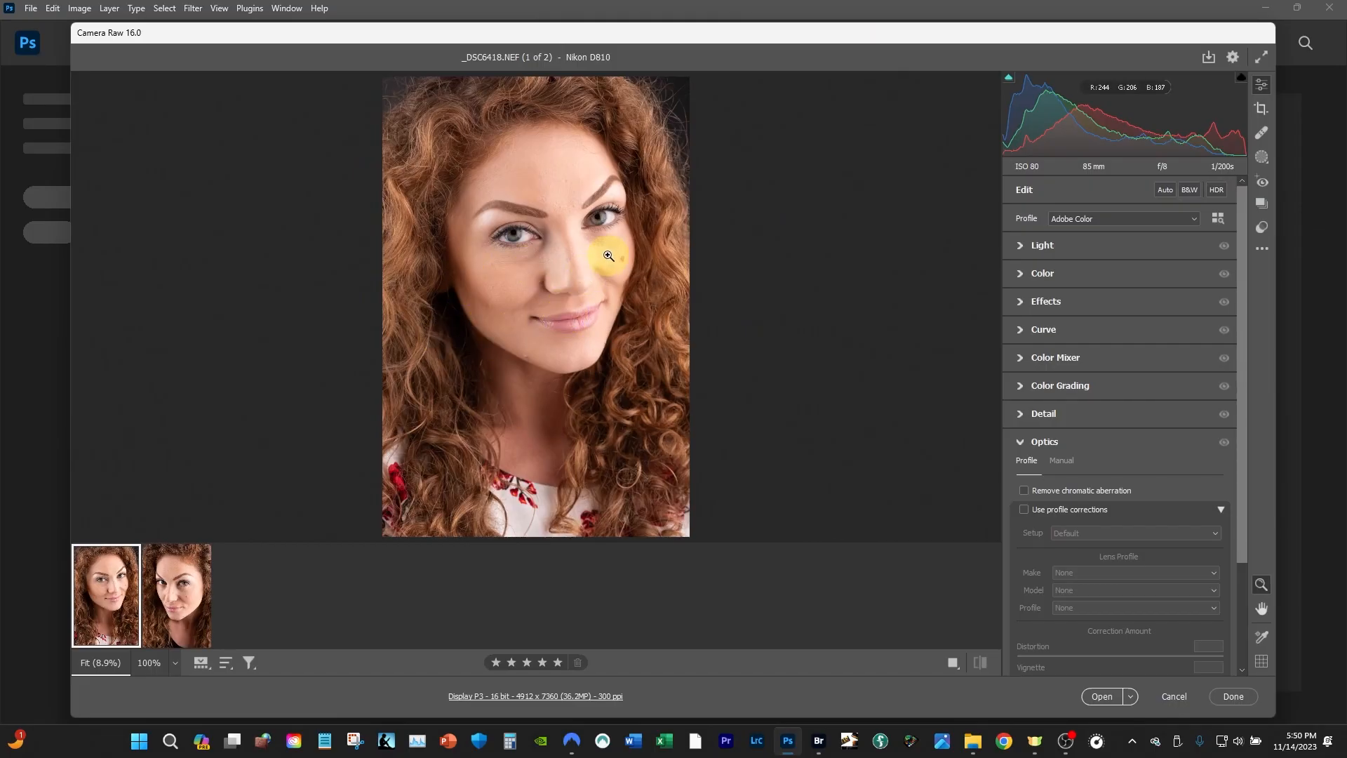
Step: Switch between the two opened photos in the filmstrip and display _DSC6482.NEF
{"action": "left_click", "coordinate": [172, 621]}
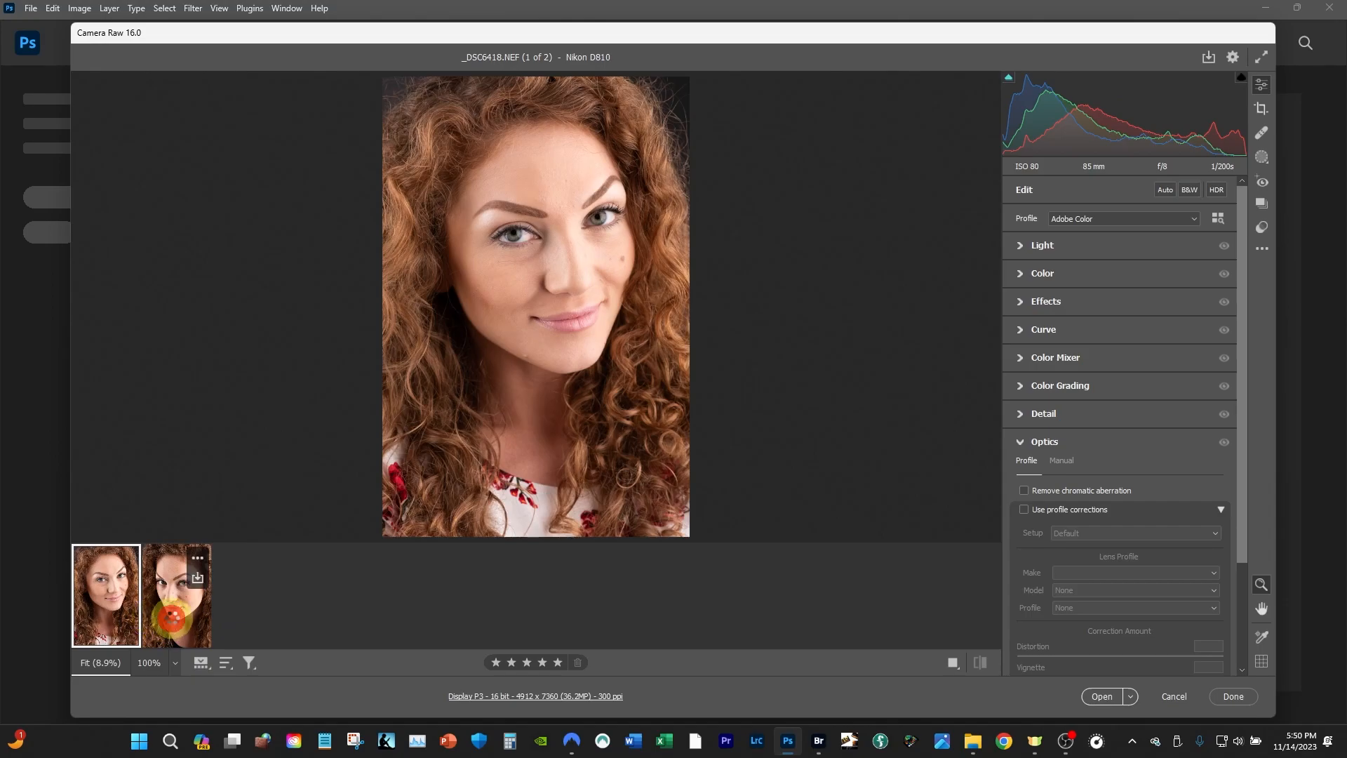
{"action": "left_click", "coordinate": [104, 620]}
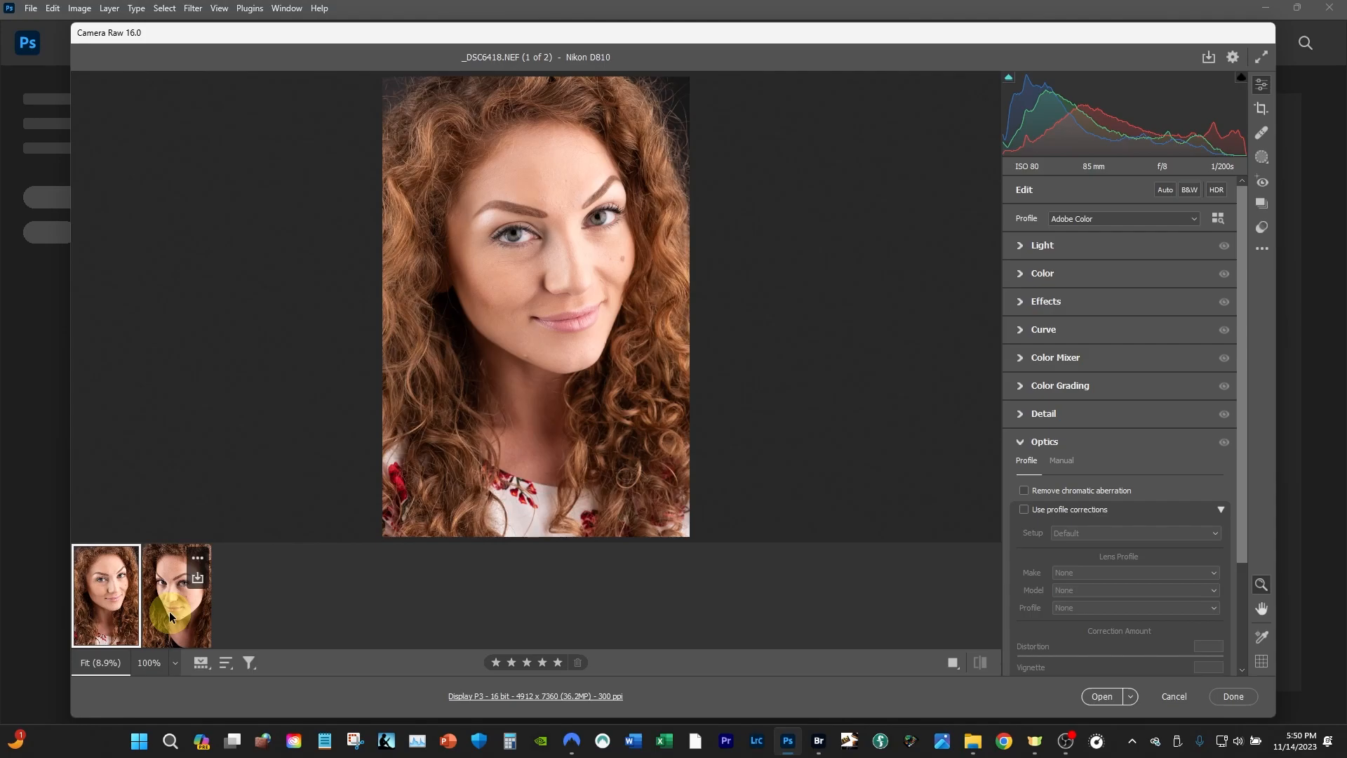
{"action": "left_click", "coordinate": [148, 626]}
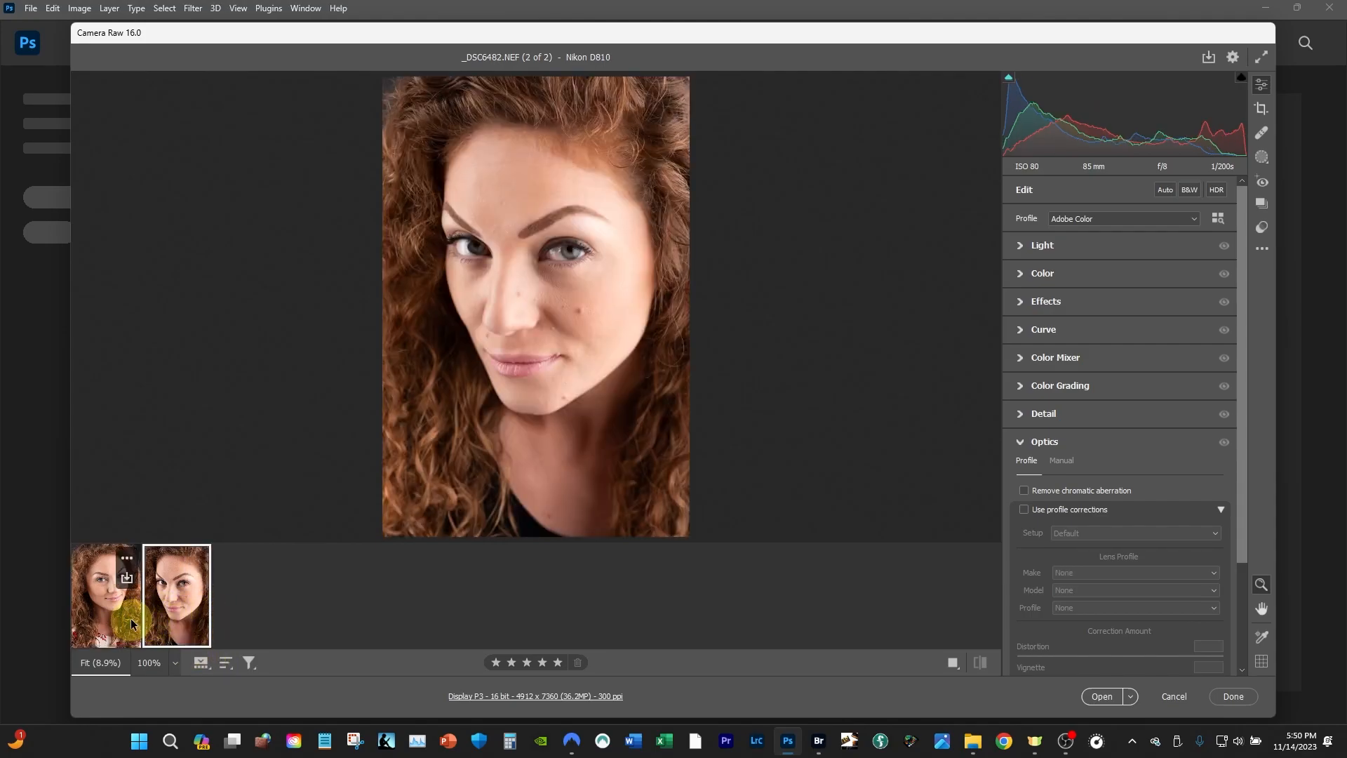
{"action": "left_click", "coordinate": [121, 622], "text": "shift"}
{"action": "left_click", "coordinate": [113, 635]}
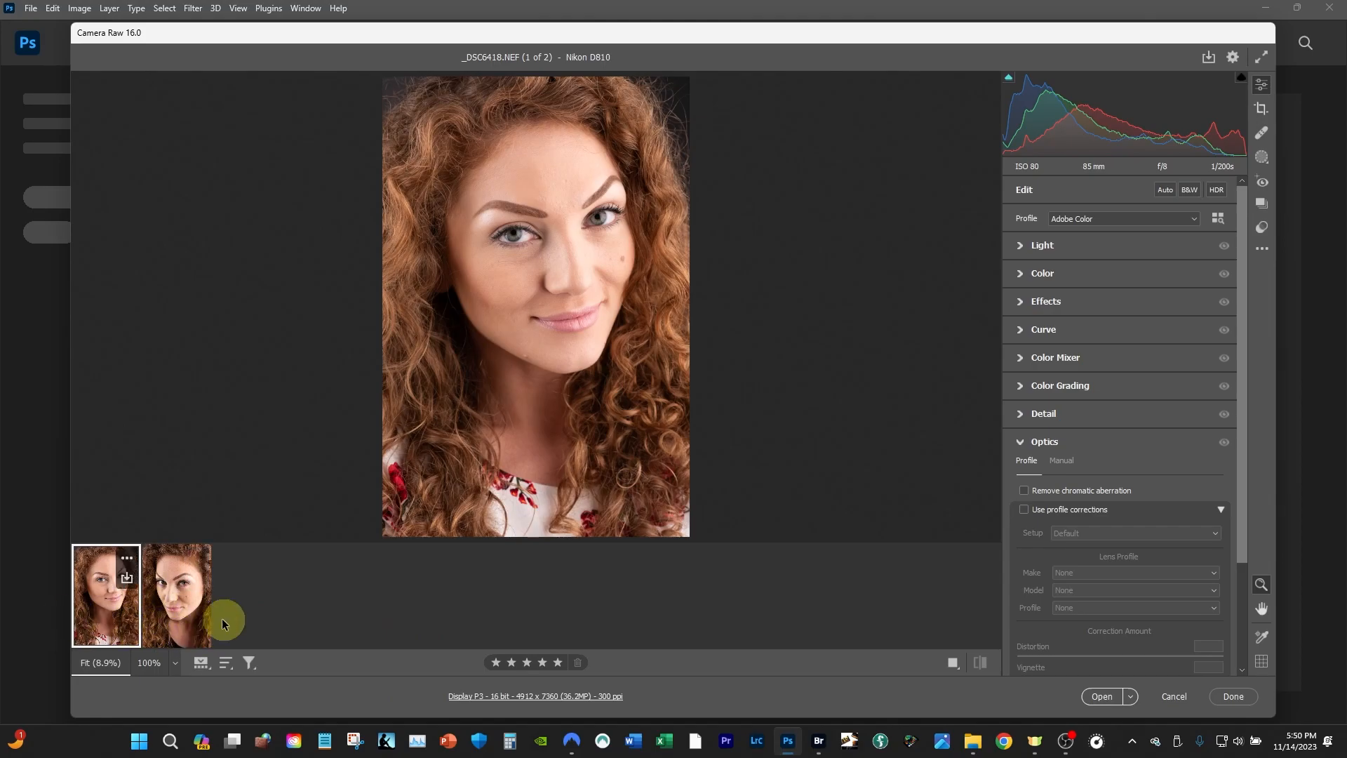
{"action": "key", "text": "Right"}
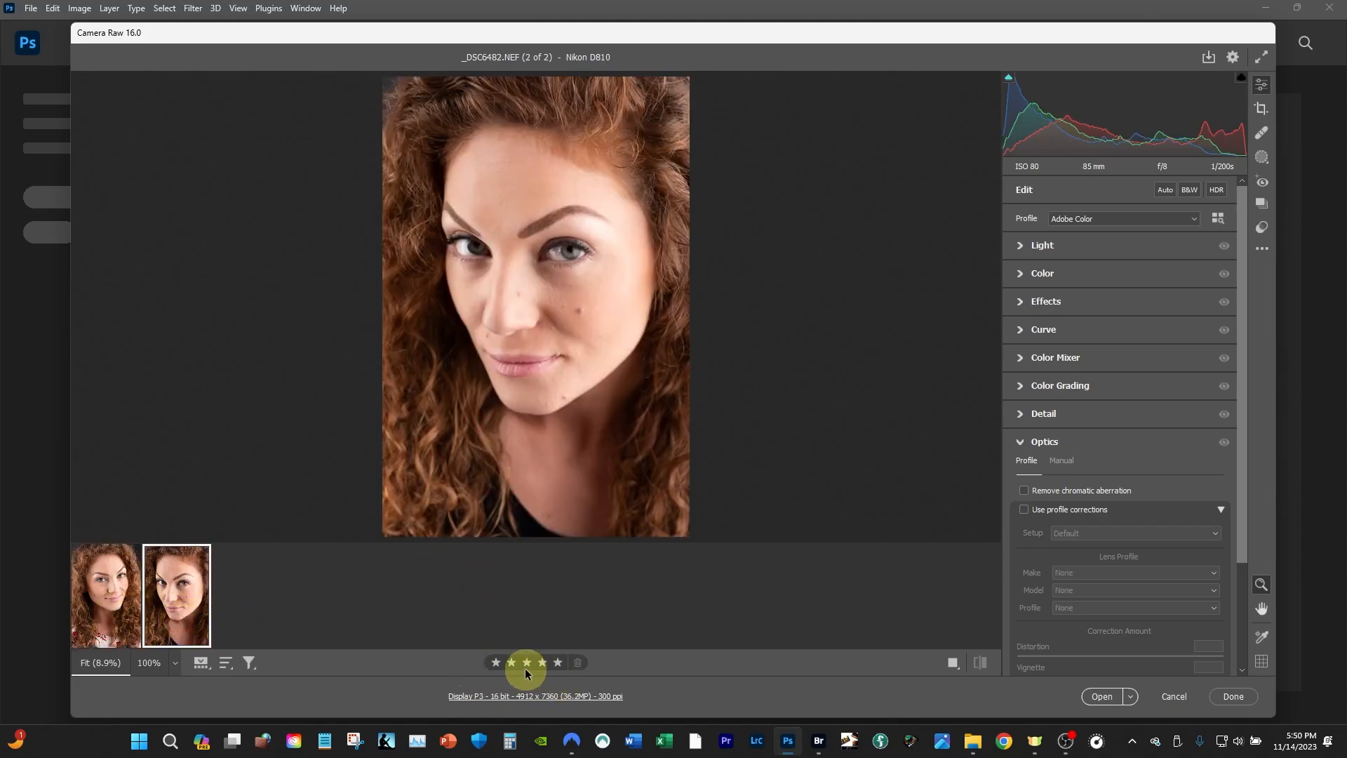
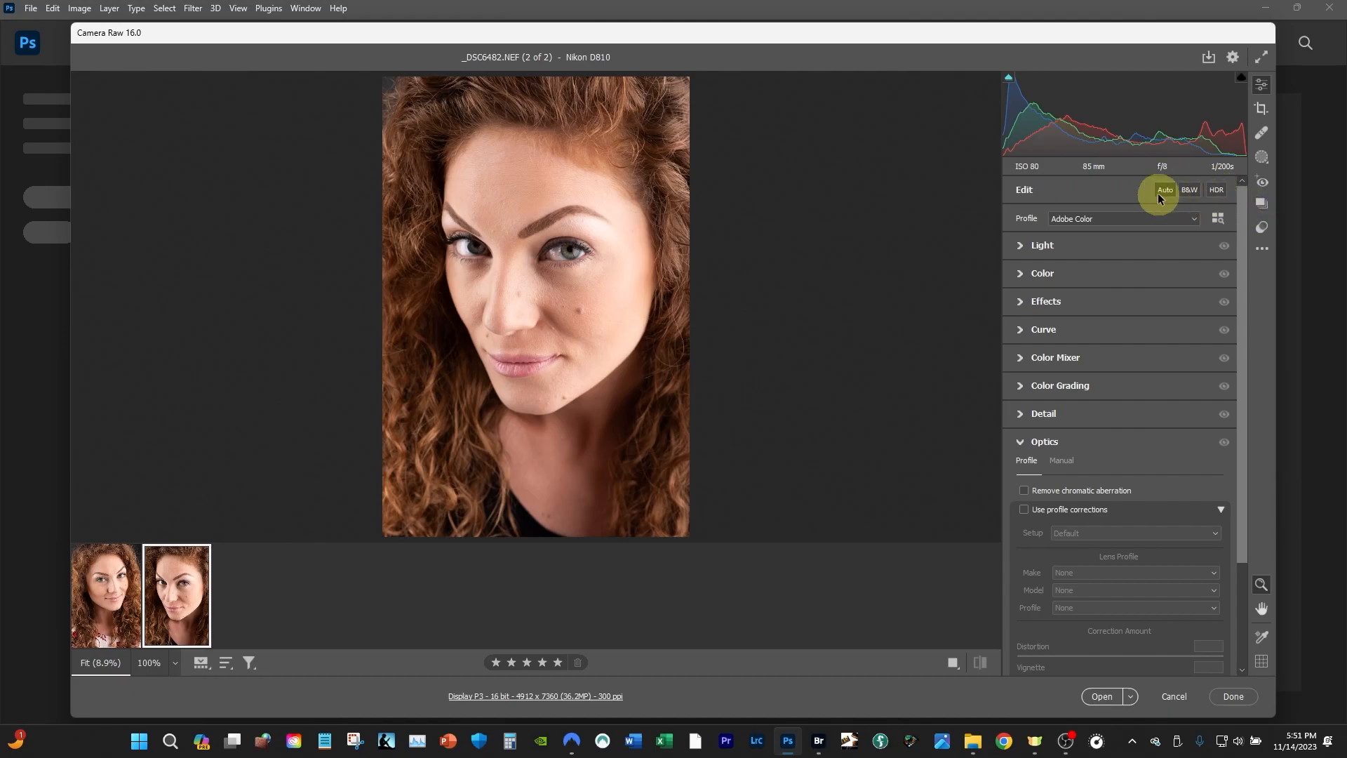
Step: Examine the available colour profiles for the photo and keep Adobe Color
{"action": "left_click", "coordinate": [1263, 252]}
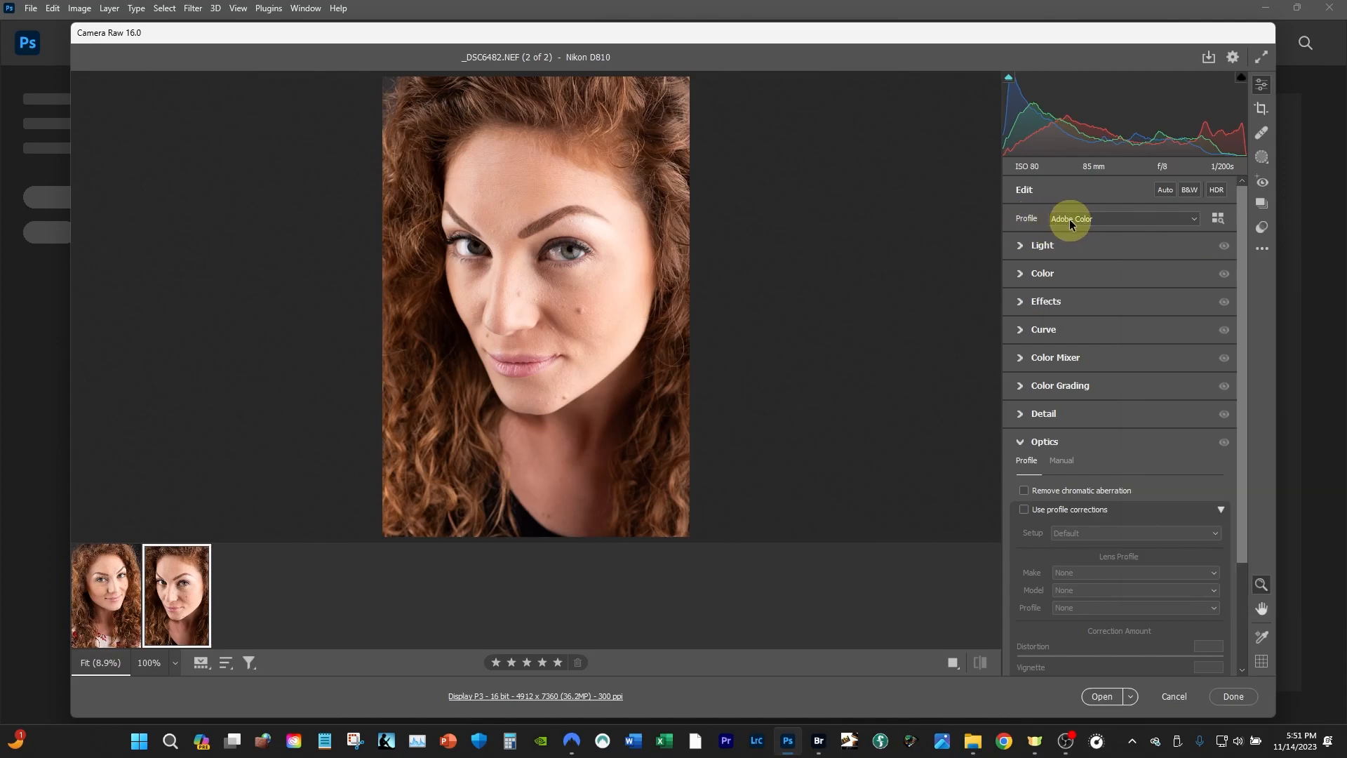
{"action": "left_click", "coordinate": [1170, 222]}
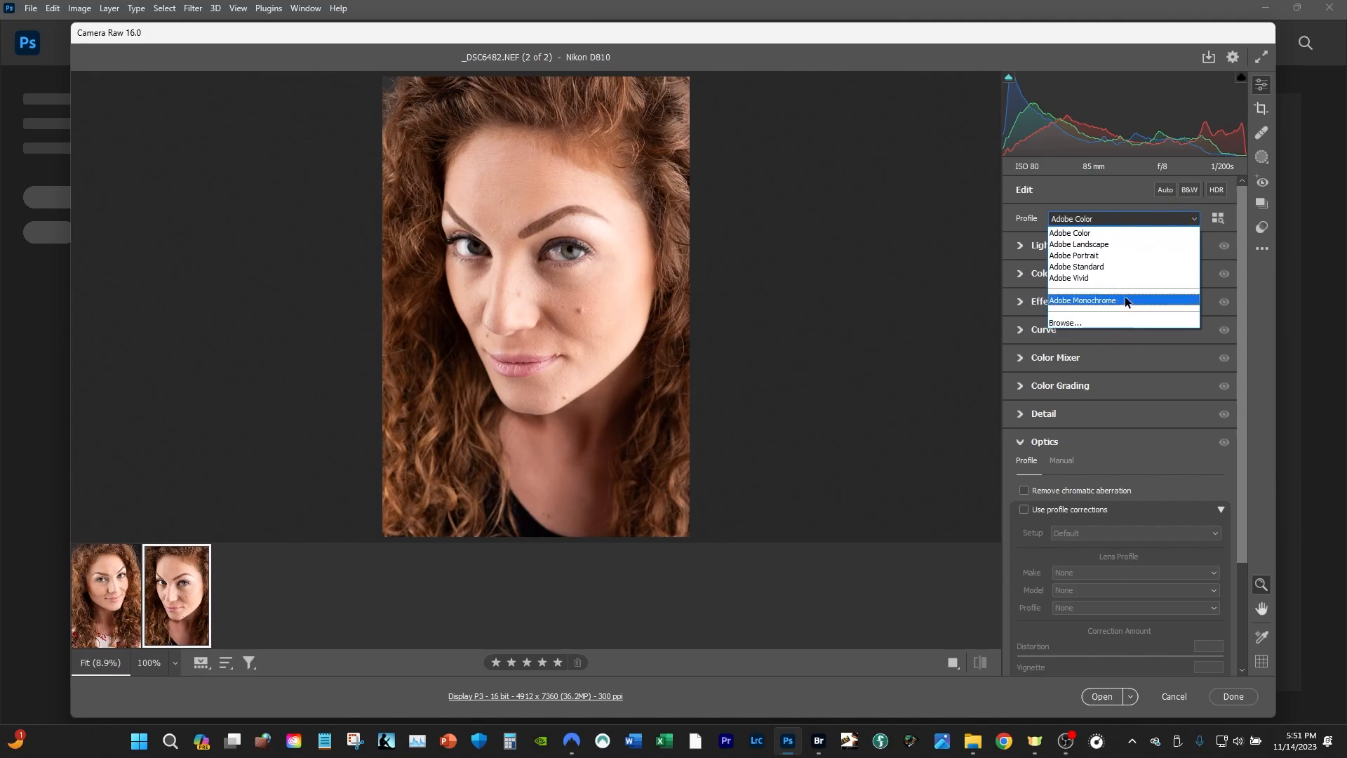
{"action": "left_click", "coordinate": [1099, 234]}
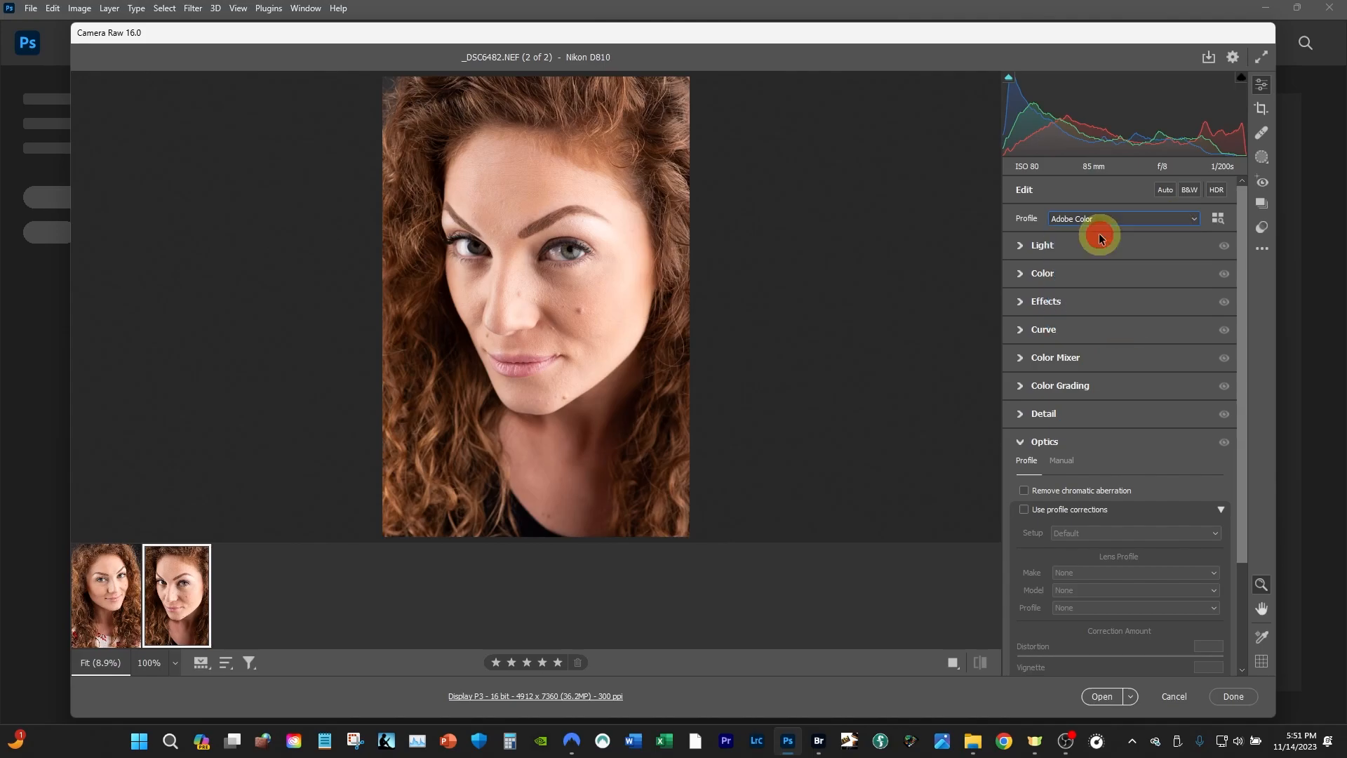
Step: Test the portrait's Exposure at +1.55 and -2.25 and settle on +0.20
{"action": "left_click", "coordinate": [1022, 245]}
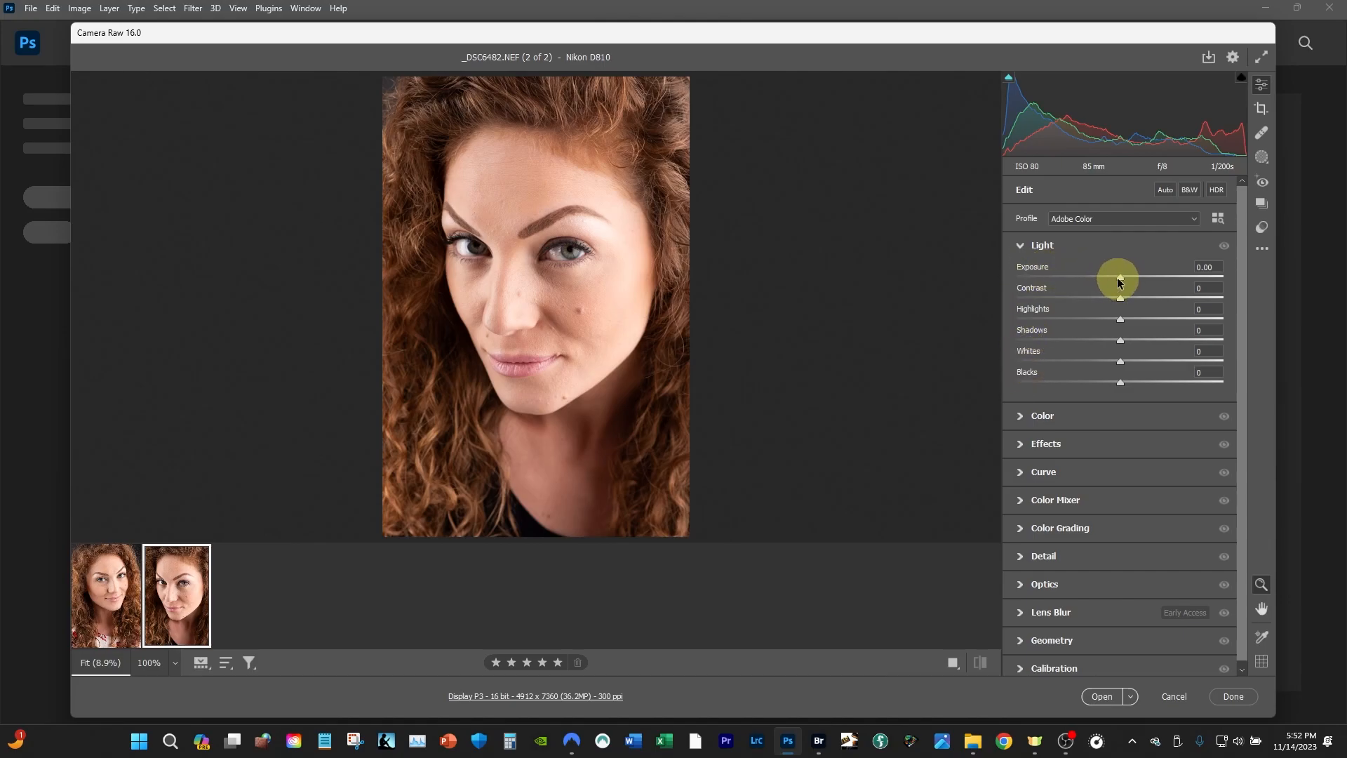
{"action": "left_click_drag", "start_coordinate": [1121, 280], "coordinate": [1152, 271]}
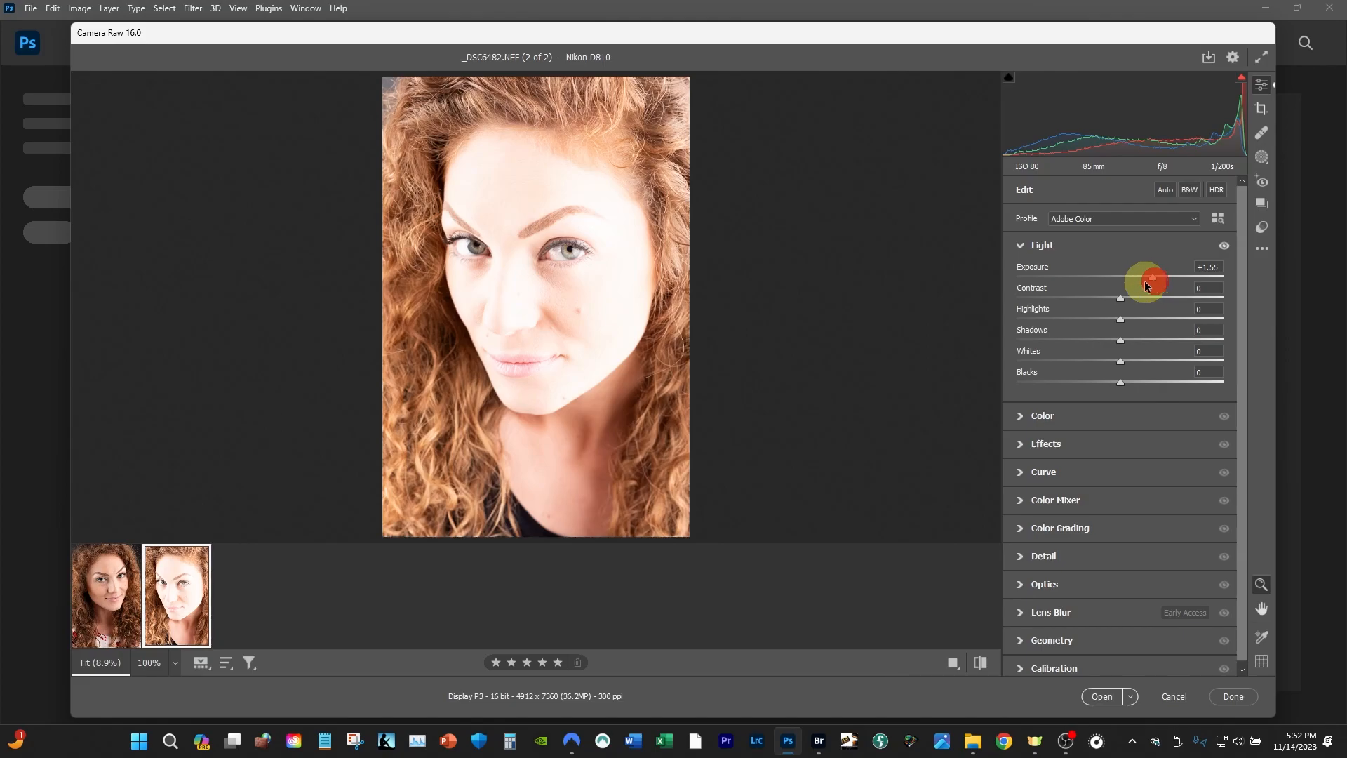
{"action": "left_click_drag", "start_coordinate": [1149, 281], "coordinate": [1074, 288]}
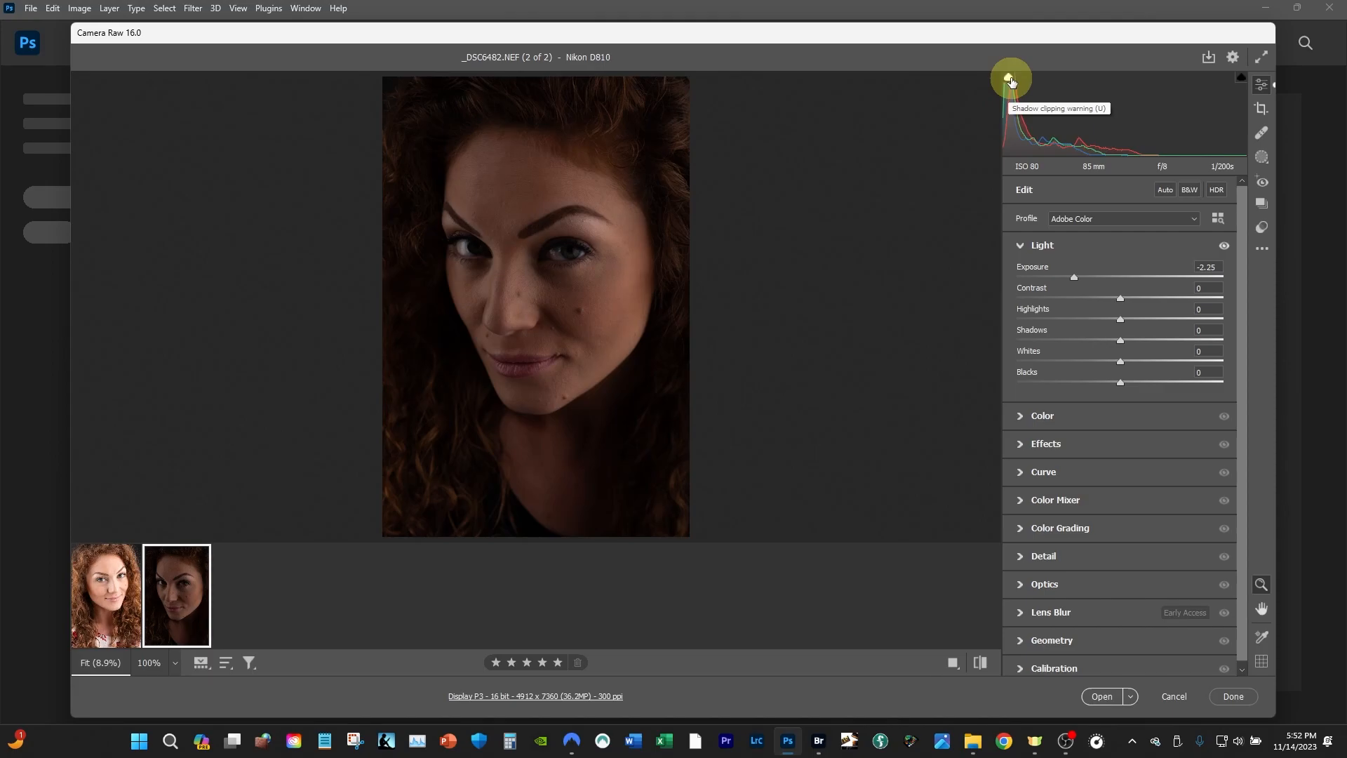
{"action": "left_click_drag", "start_coordinate": [1081, 277], "coordinate": [1126, 278]}
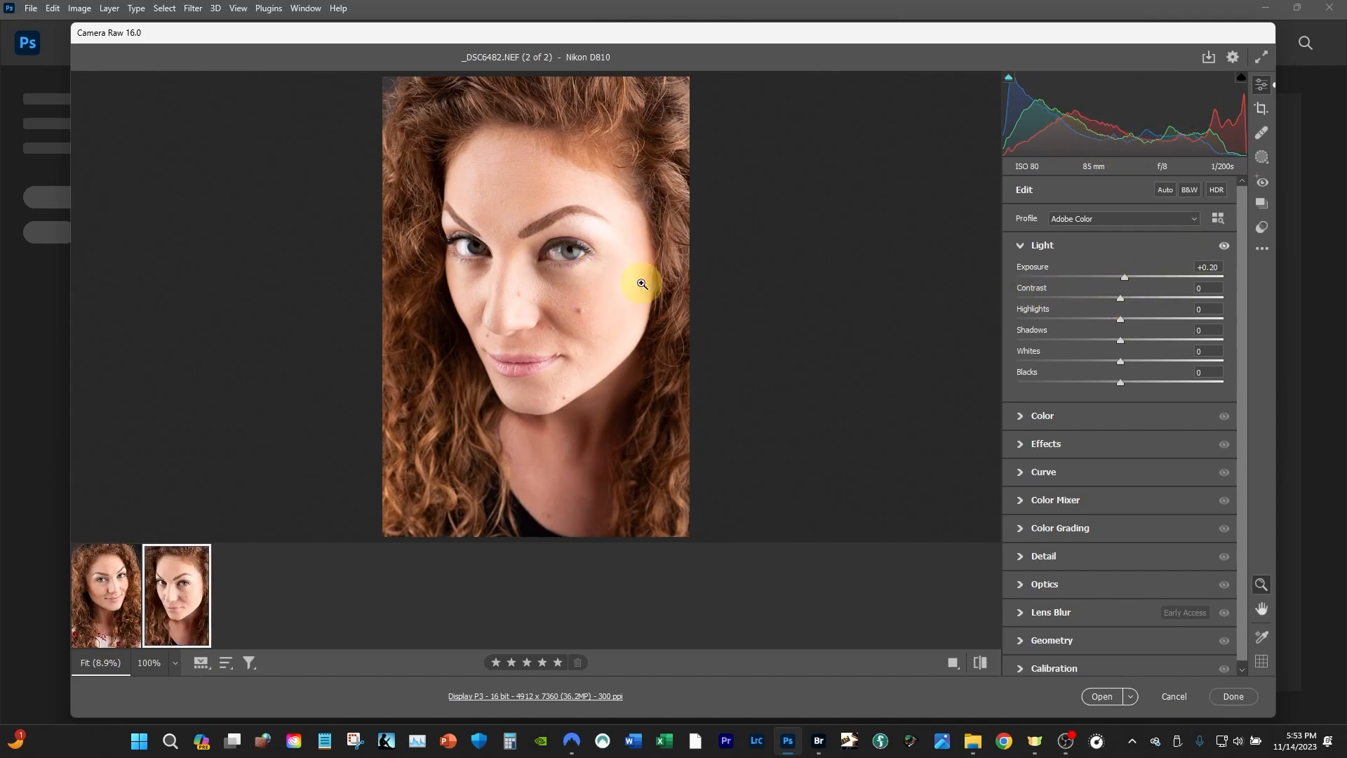
Step: Test the portrait's Contrast at both extremes, +100 and -100, and settle on +1
{"action": "left_click_drag", "start_coordinate": [1121, 299], "coordinate": [1224, 304]}
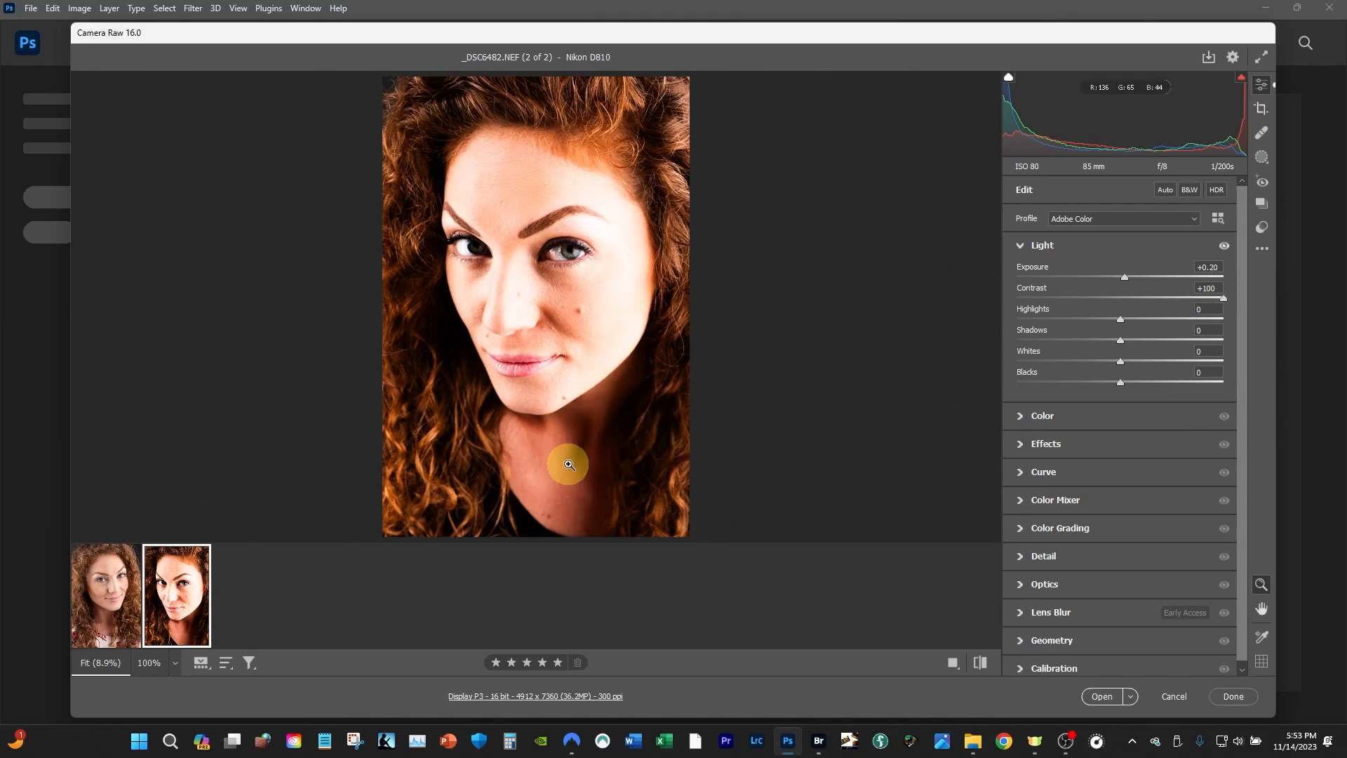
{"action": "left_click_drag", "start_coordinate": [1220, 298], "coordinate": [1017, 301]}
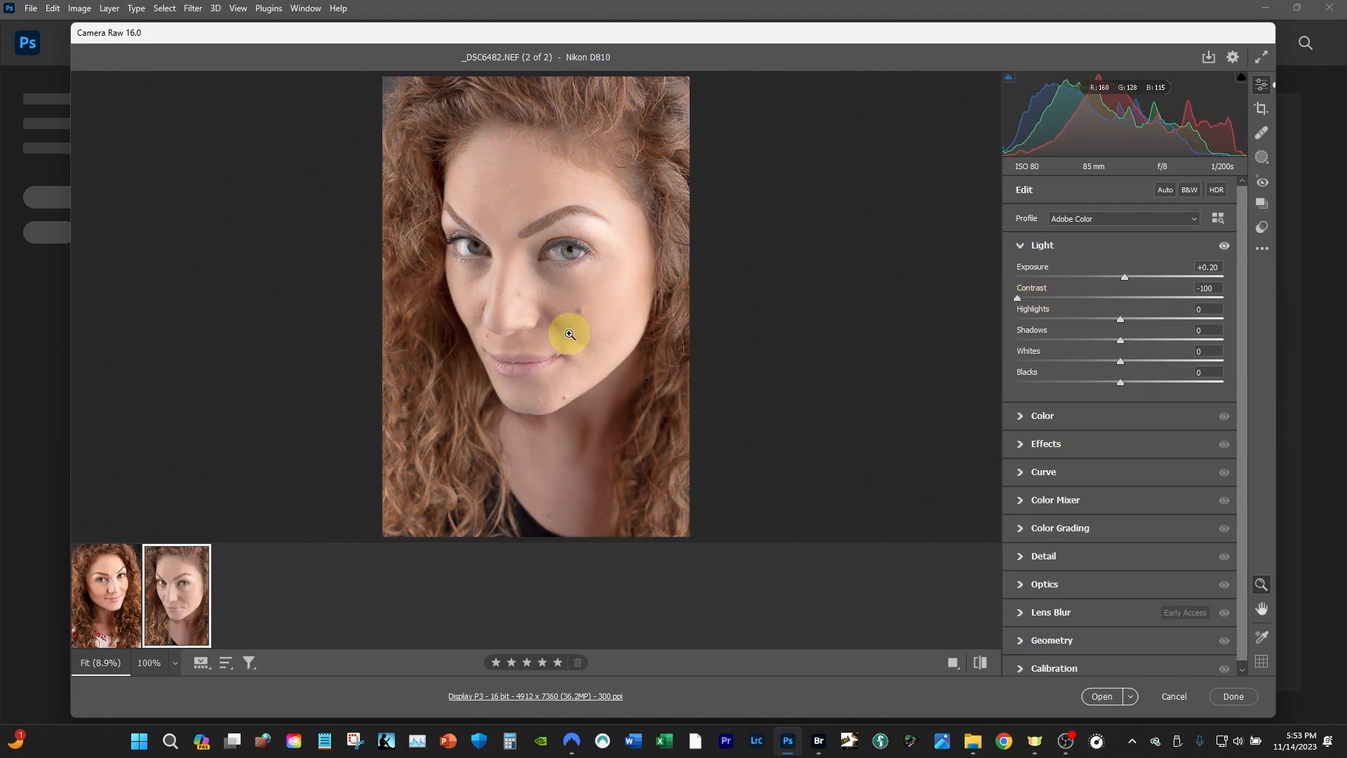
{"action": "left_click_drag", "start_coordinate": [1018, 298], "coordinate": [1238, 310]}
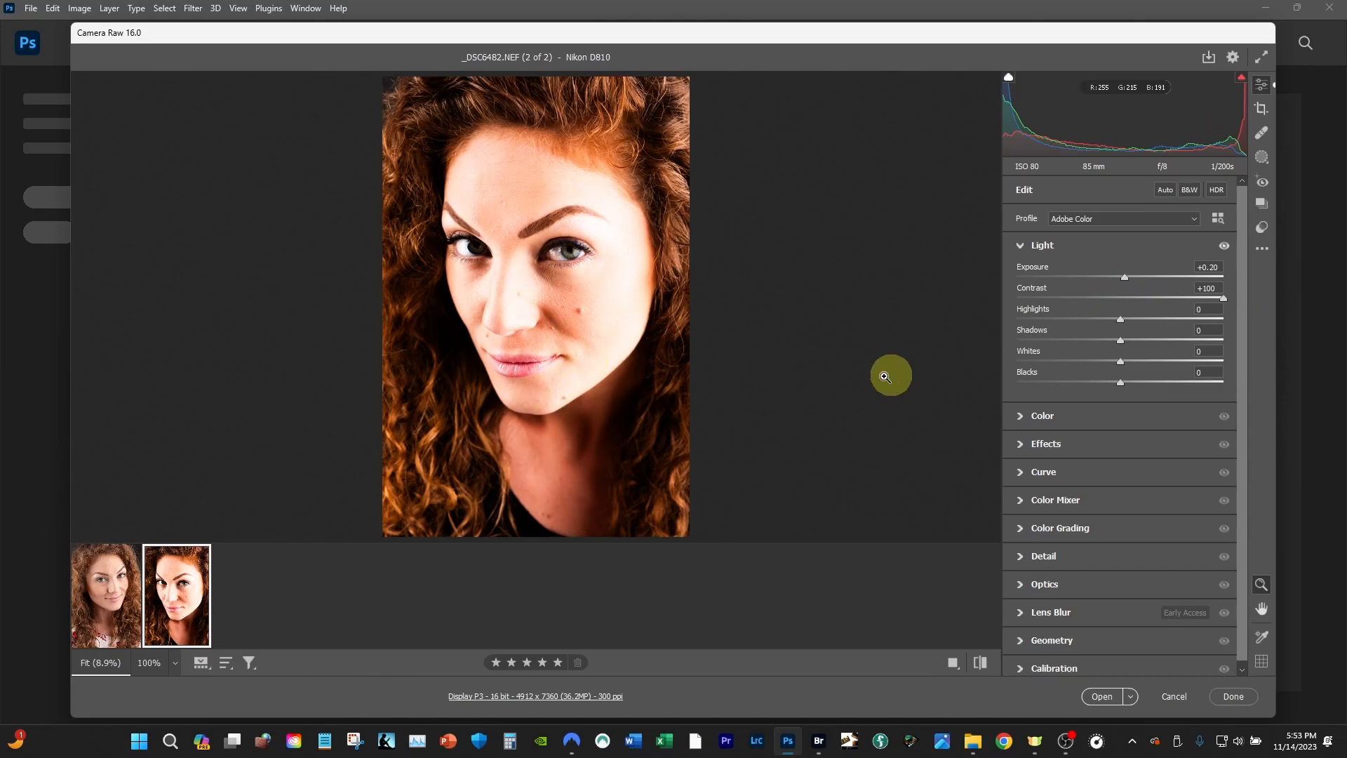
{"action": "left_click_drag", "start_coordinate": [1224, 300], "coordinate": [1121, 307]}
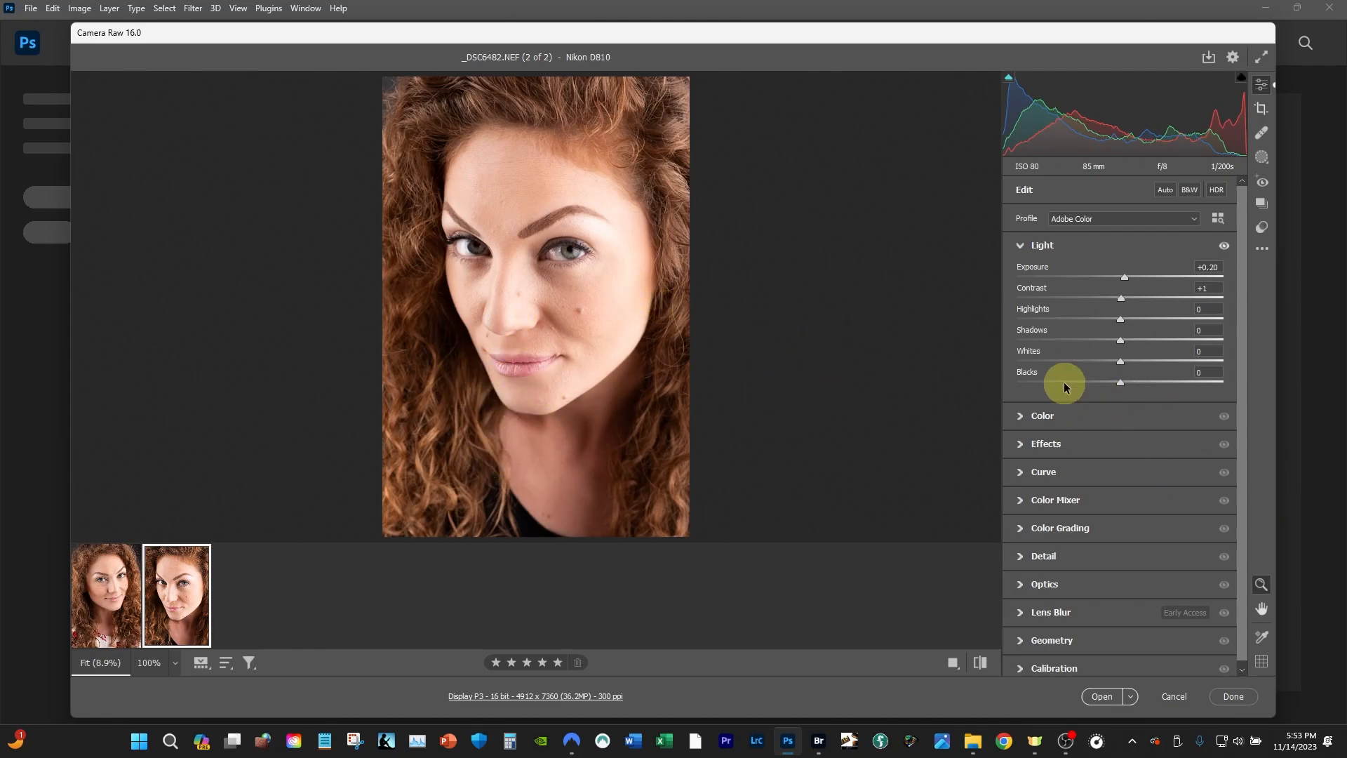
Step: Raise the portrait's Highlights to +4 and lower its Shadows to -10
{"action": "mouse_move", "coordinate": [1121, 322]}
{"action": "left_mouse_down"}
{"action": "mouse_move", "coordinate": [1097, 317]}
{"action": "mouse_move", "coordinate": [1158, 321]}
{"action": "mouse_move", "coordinate": [1029, 324]}
{"action": "mouse_move", "coordinate": [1269, 330]}
{"action": "mouse_move", "coordinate": [1118, 323]}
{"action": "mouse_move", "coordinate": [1130, 325]}
{"action": "mouse_move", "coordinate": [1122, 347]}
{"action": "left_mouse_up"}
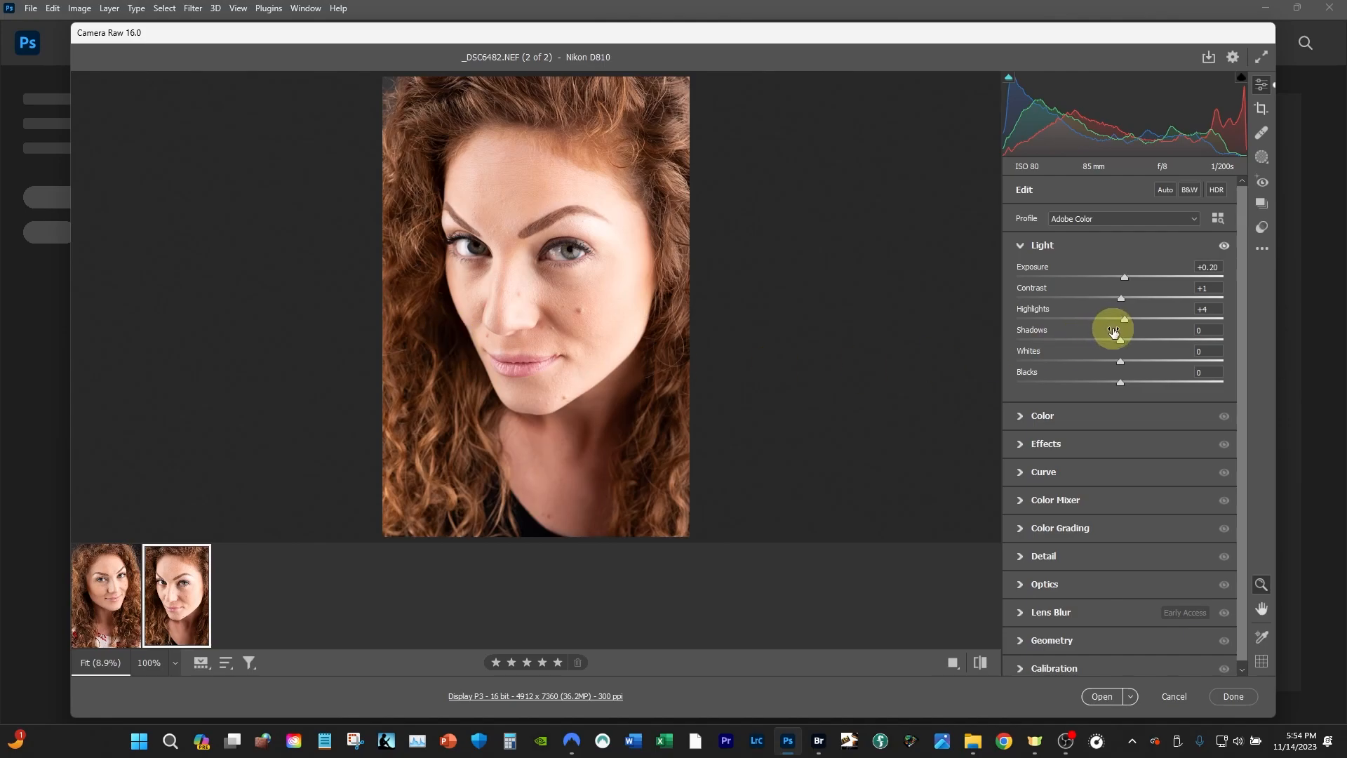
{"action": "mouse_move", "coordinate": [1120, 339]}
{"action": "left_mouse_down"}
{"action": "mouse_move", "coordinate": [1253, 356]}
{"action": "mouse_move", "coordinate": [1220, 338]}
{"action": "mouse_move", "coordinate": [1091, 348]}
{"action": "mouse_move", "coordinate": [1113, 355]}
{"action": "left_mouse_up"}
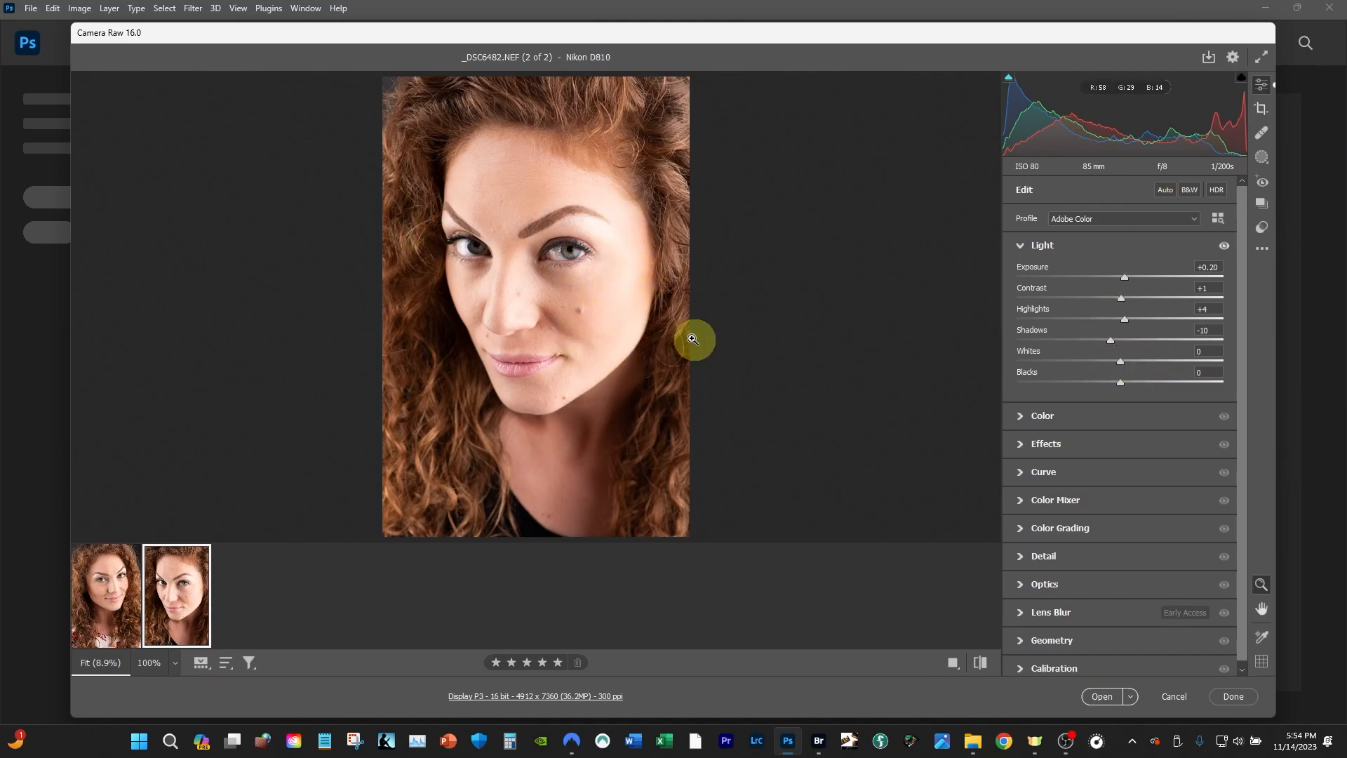
Step: Set Whites to +5 and Blacks to -20 while checking the clipping previews
{"action": "mouse_move", "coordinate": [1120, 360]}
{"action": "left_mouse_down"}
{"action": "mouse_move", "coordinate": [1229, 372]}
{"action": "mouse_move", "coordinate": [878, 376]}
{"action": "mouse_move", "coordinate": [1137, 391]}
{"action": "mouse_move", "coordinate": [1110, 382]}
{"action": "mouse_move", "coordinate": [1122, 365]}
{"action": "left_mouse_up"}
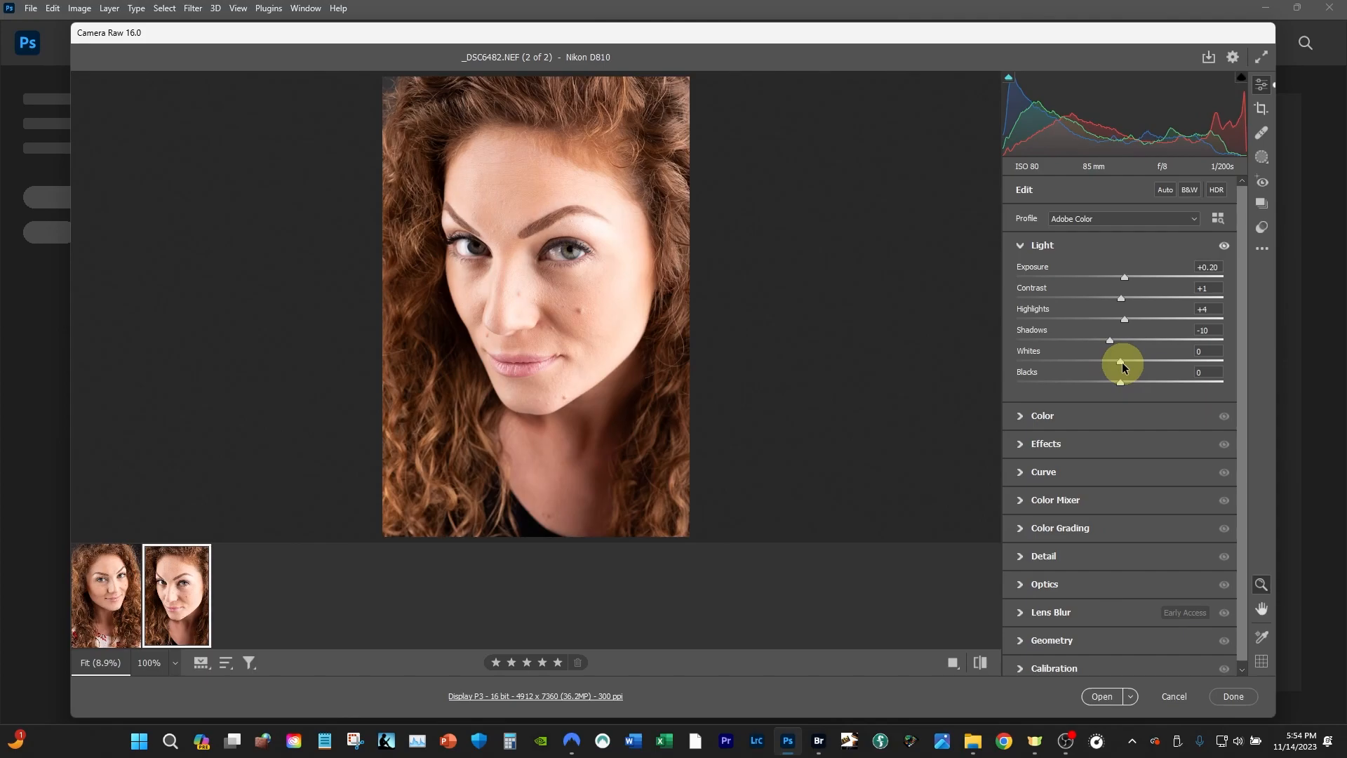
{"action": "key", "text": "Up"}
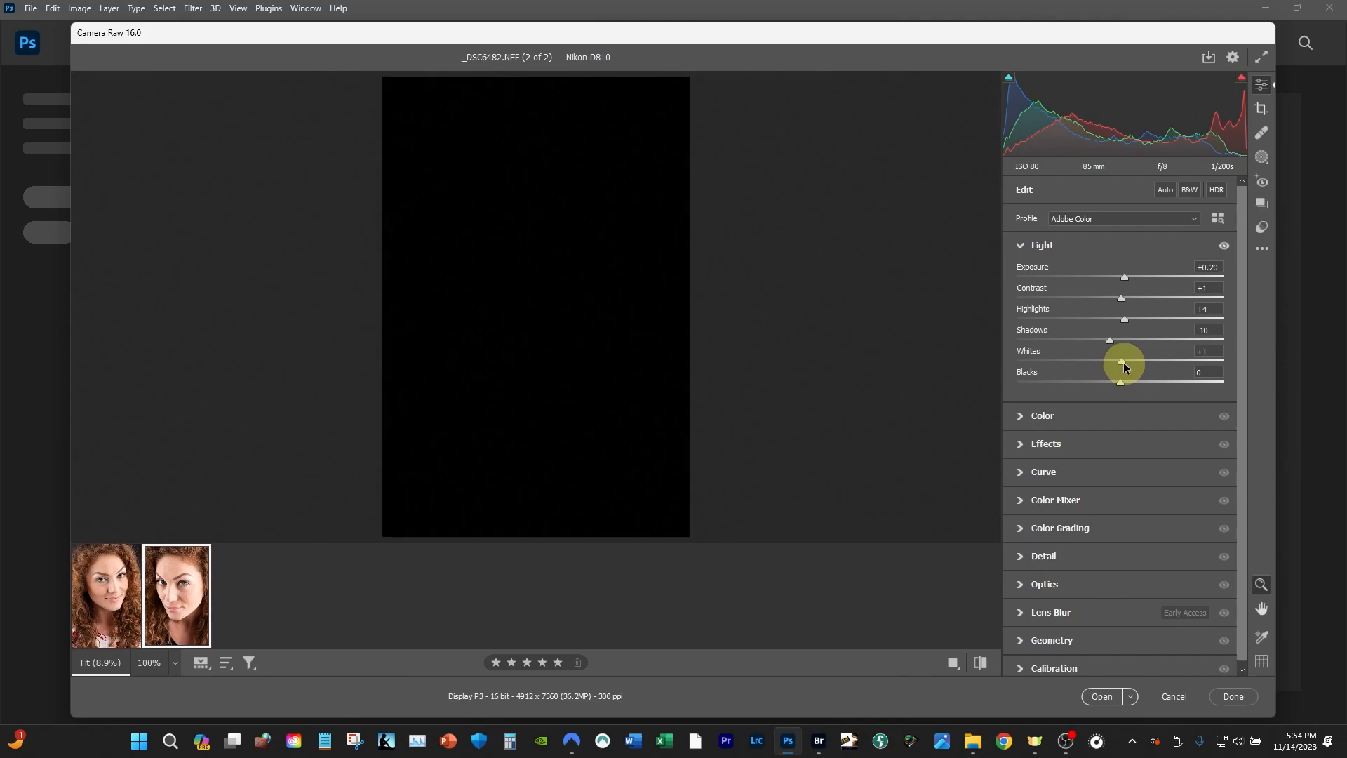
{"action": "mouse_move", "coordinate": [1123, 362]}
{"action": "left_mouse_down"}
{"action": "mouse_move", "coordinate": [1140, 369]}
{"action": "mouse_move", "coordinate": [1128, 367]}
{"action": "left_mouse_up"}
{"action": "left_click_drag", "start_coordinate": [1129, 372], "coordinate": [1127, 367]}
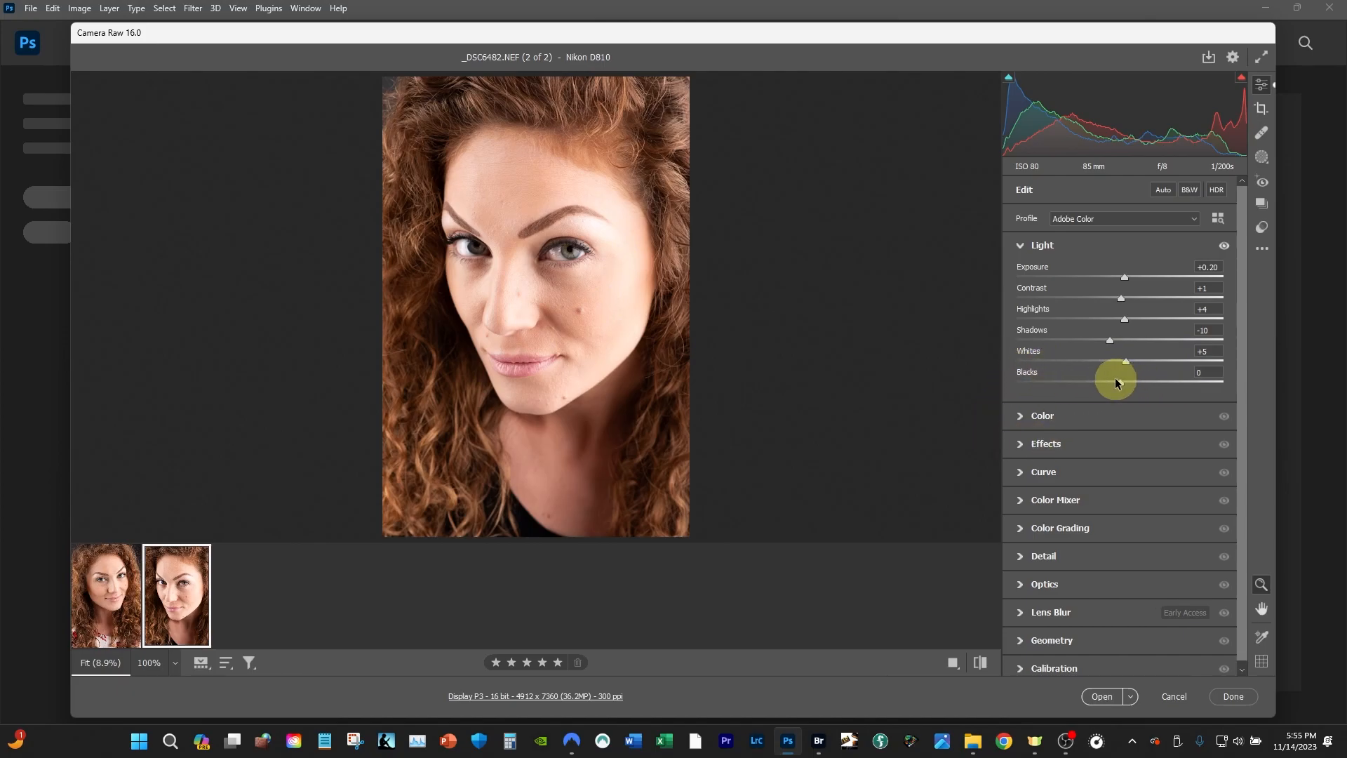
{"action": "left_click", "coordinate": [1121, 383]}
{"action": "left_click", "coordinate": [1121, 383], "text": "alt"}
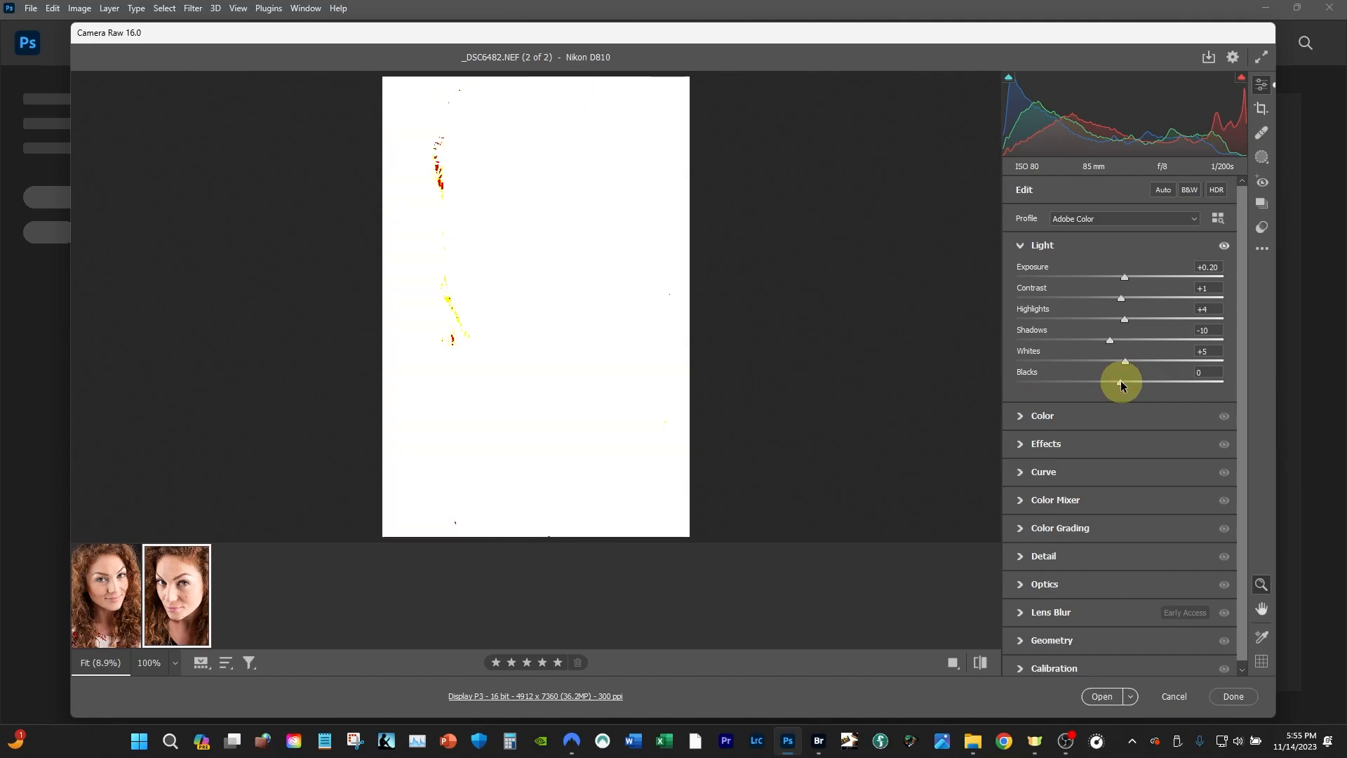
{"action": "left_click_drag", "start_coordinate": [1121, 385], "coordinate": [1100, 388]}
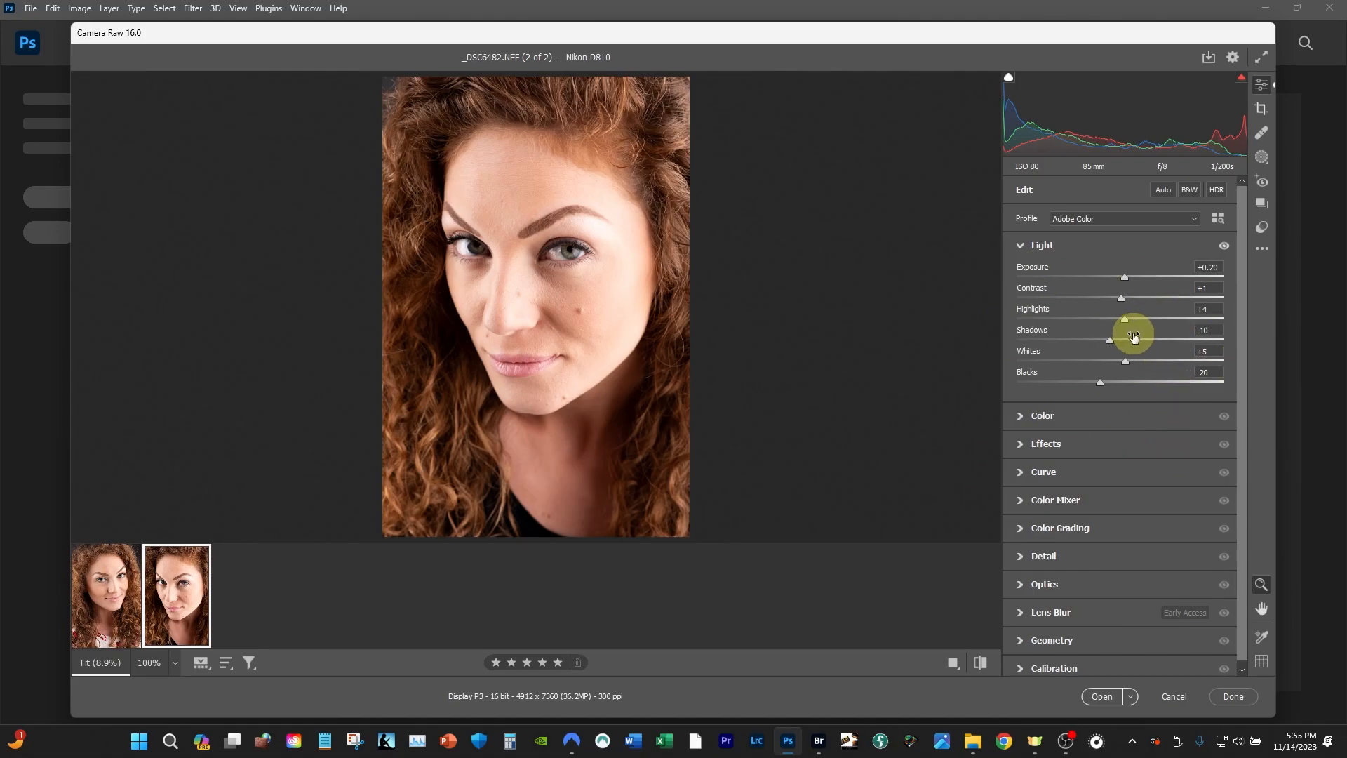
Step: Reset all adjustments on _DSC6482.NEF to their default values
{"action": "left_click", "coordinate": [1265, 250]}
{"action": "left_click", "coordinate": [1165, 283]}
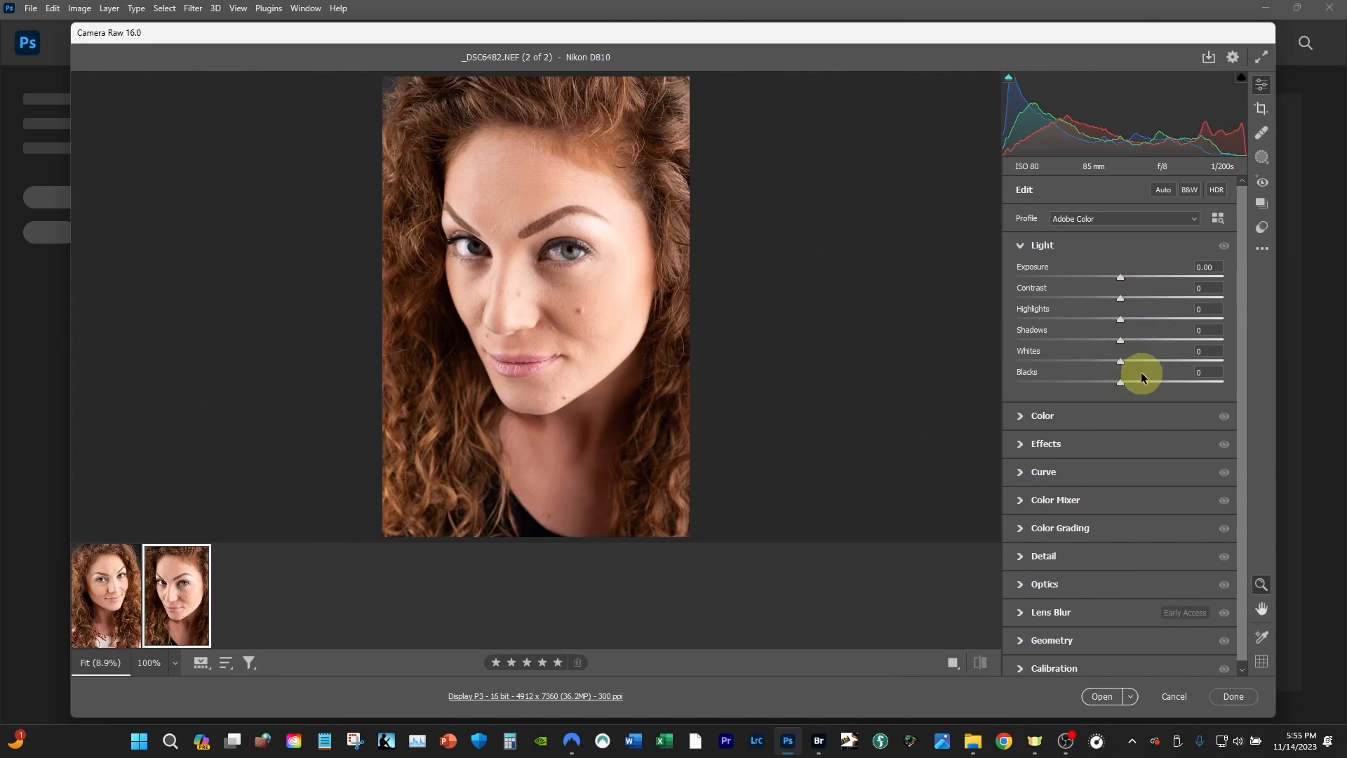
Step: Examine the white balance presets in the Color settings and keep As Shot
{"action": "left_click", "coordinate": [1021, 418]}
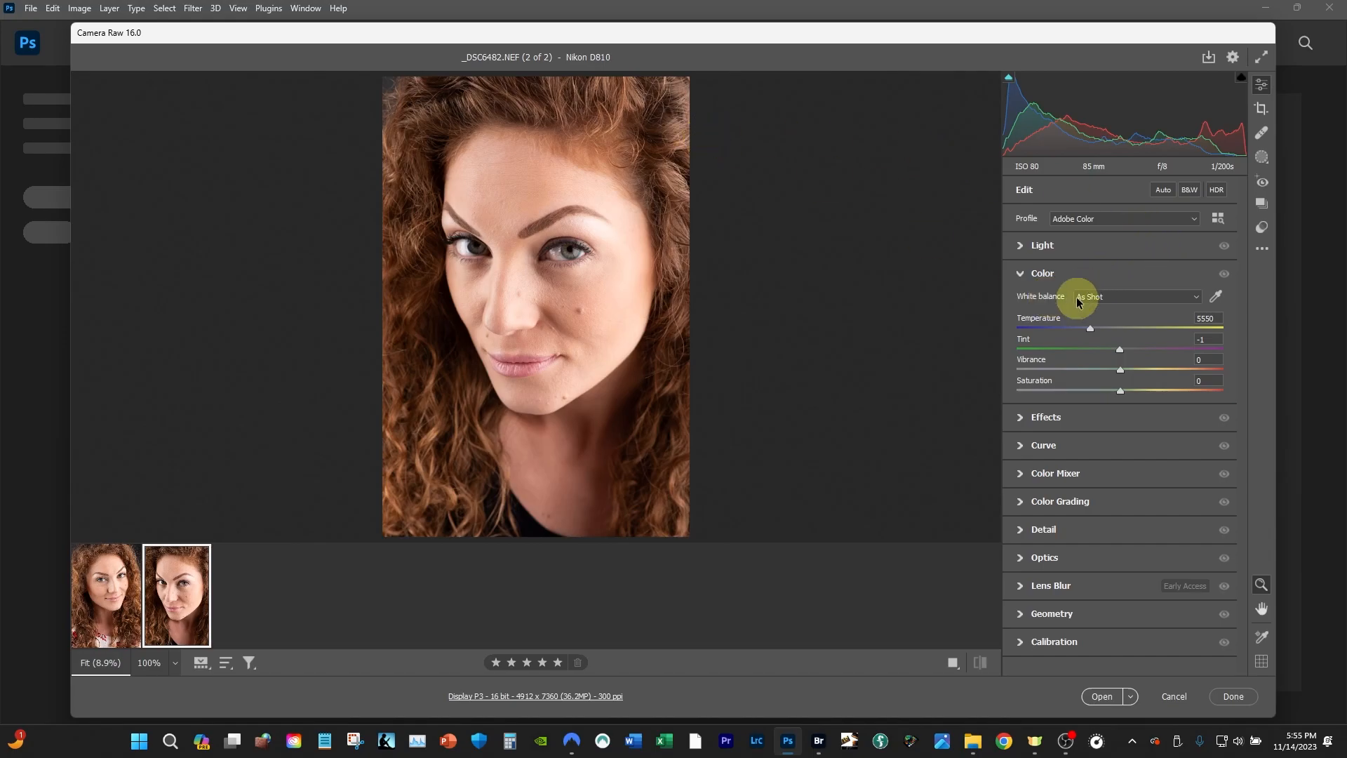
{"action": "left_click", "coordinate": [1195, 299]}
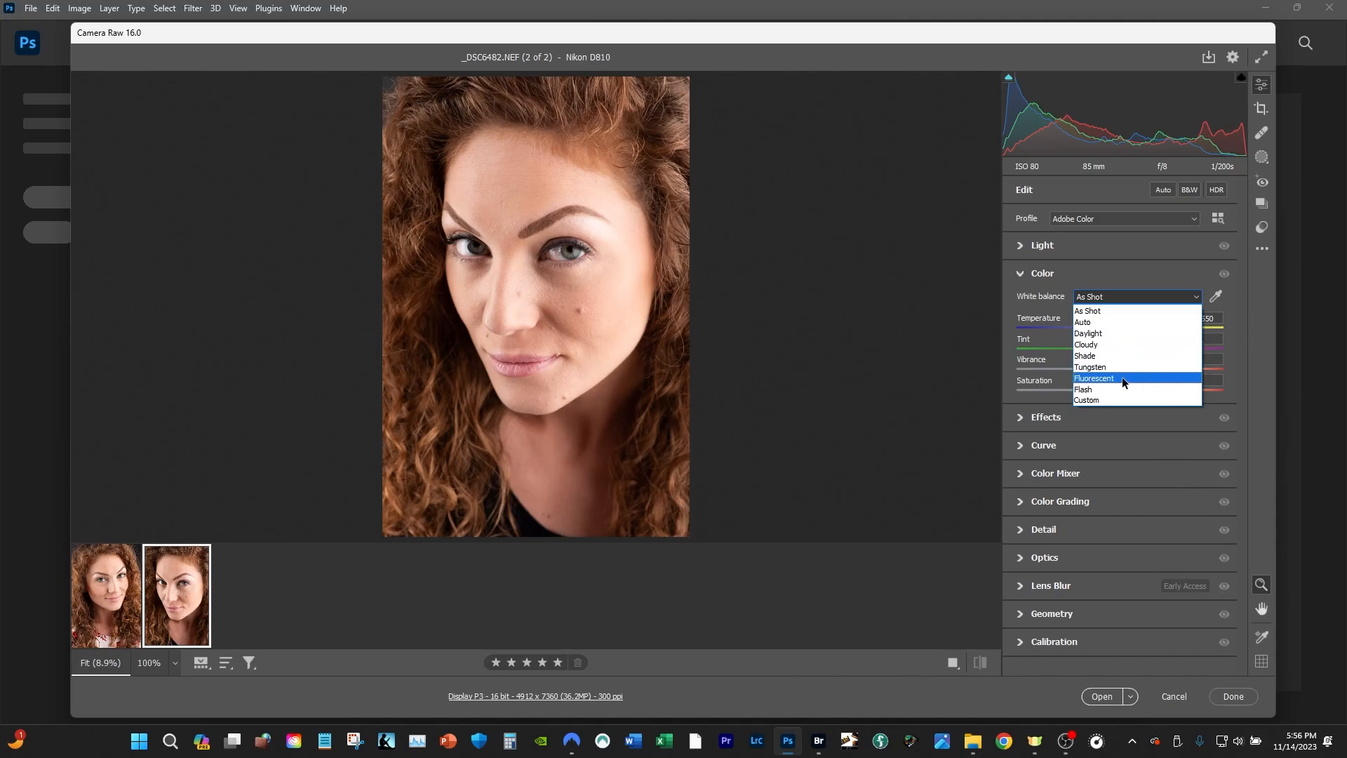
{"action": "left_click", "coordinate": [1117, 311]}
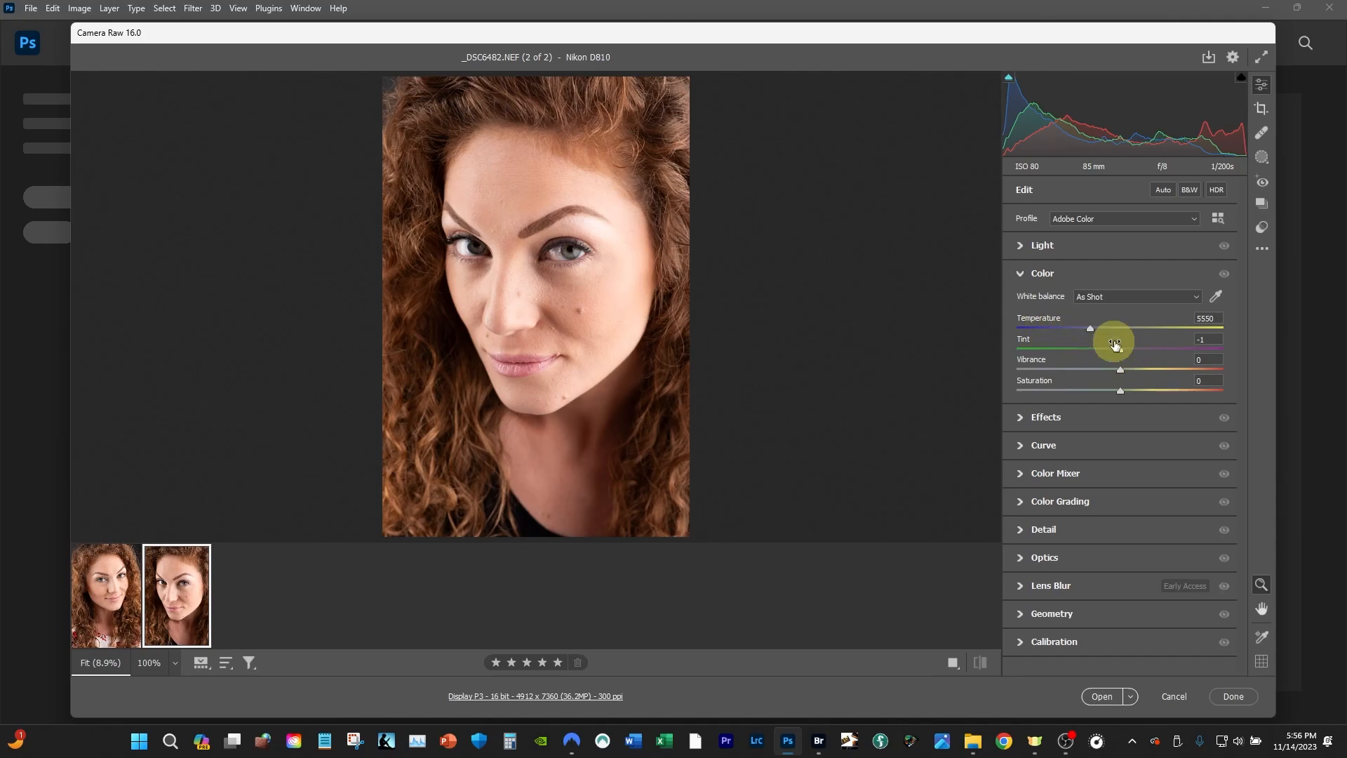
Step: Set the portrait's colour Temperature to 5950 and its Tint to -7
{"action": "mouse_move", "coordinate": [1091, 331]}
{"action": "left_mouse_down"}
{"action": "mouse_move", "coordinate": [1244, 339]}
{"action": "mouse_move", "coordinate": [938, 335]}
{"action": "mouse_move", "coordinate": [1098, 343]}
{"action": "left_mouse_up"}
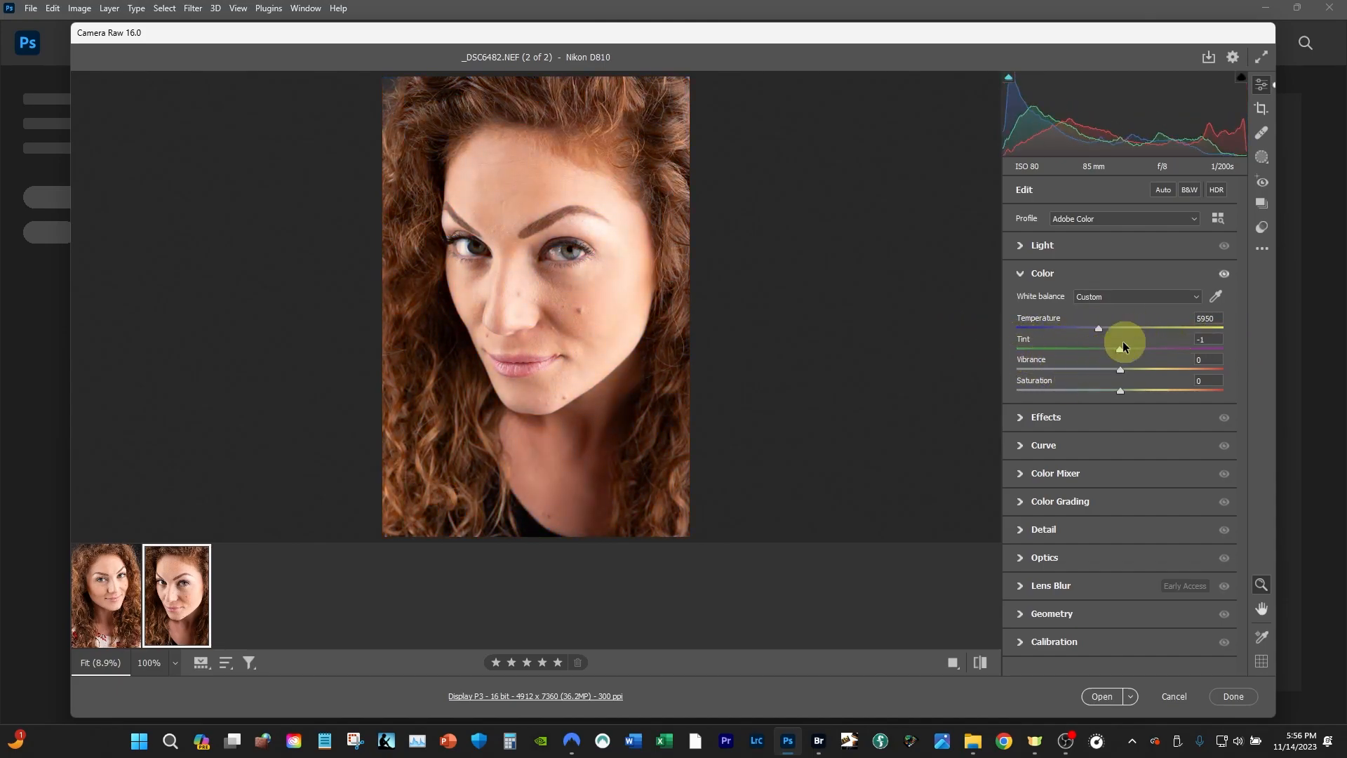
{"action": "left_click", "coordinate": [1120, 355]}
{"action": "mouse_move", "coordinate": [1120, 350]}
{"action": "left_mouse_down"}
{"action": "mouse_move", "coordinate": [1227, 355]}
{"action": "mouse_move", "coordinate": [989, 349]}
{"action": "mouse_move", "coordinate": [1116, 363]}
{"action": "left_mouse_up"}
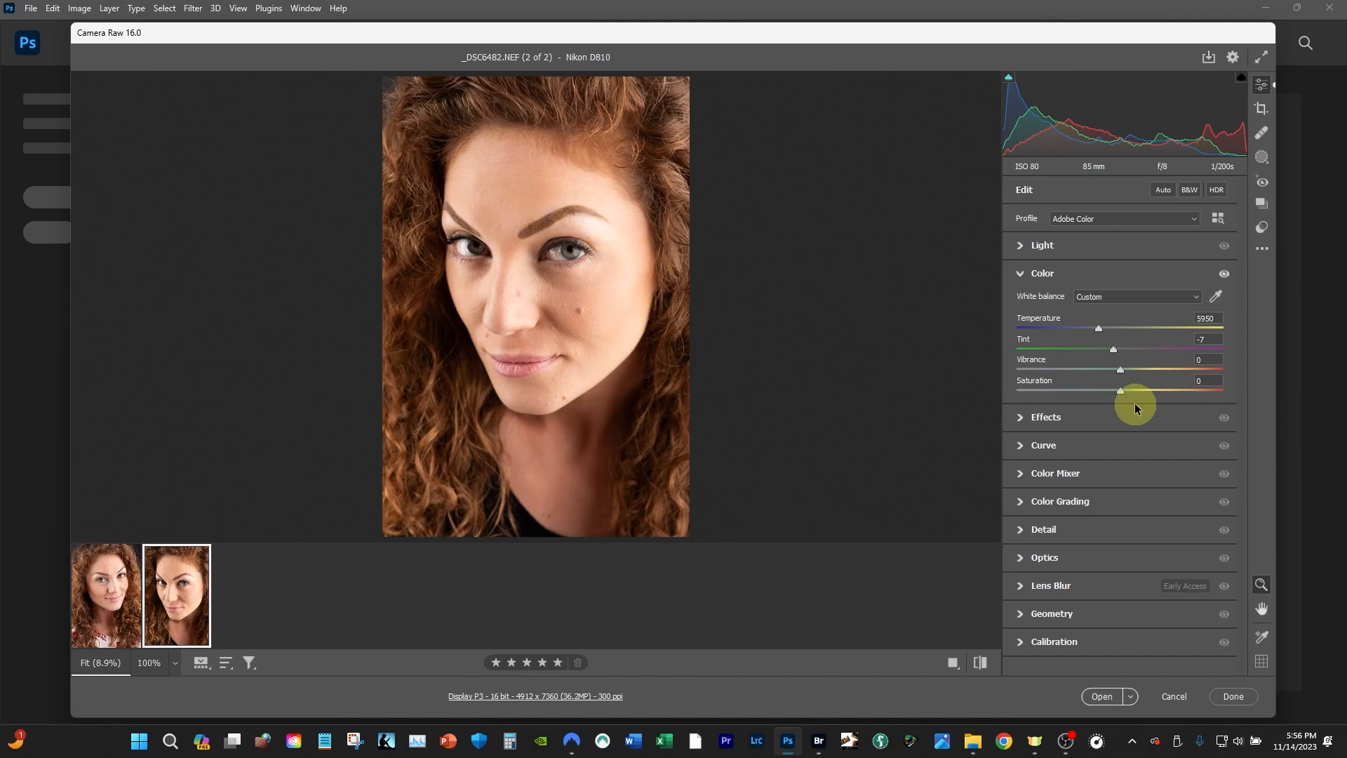
Step: Try the Tint at +82, restore it to -1, and set the Temperature to 5550 on the portrait
{"action": "left_click_drag", "start_coordinate": [1113, 349], "coordinate": [1193, 355]}
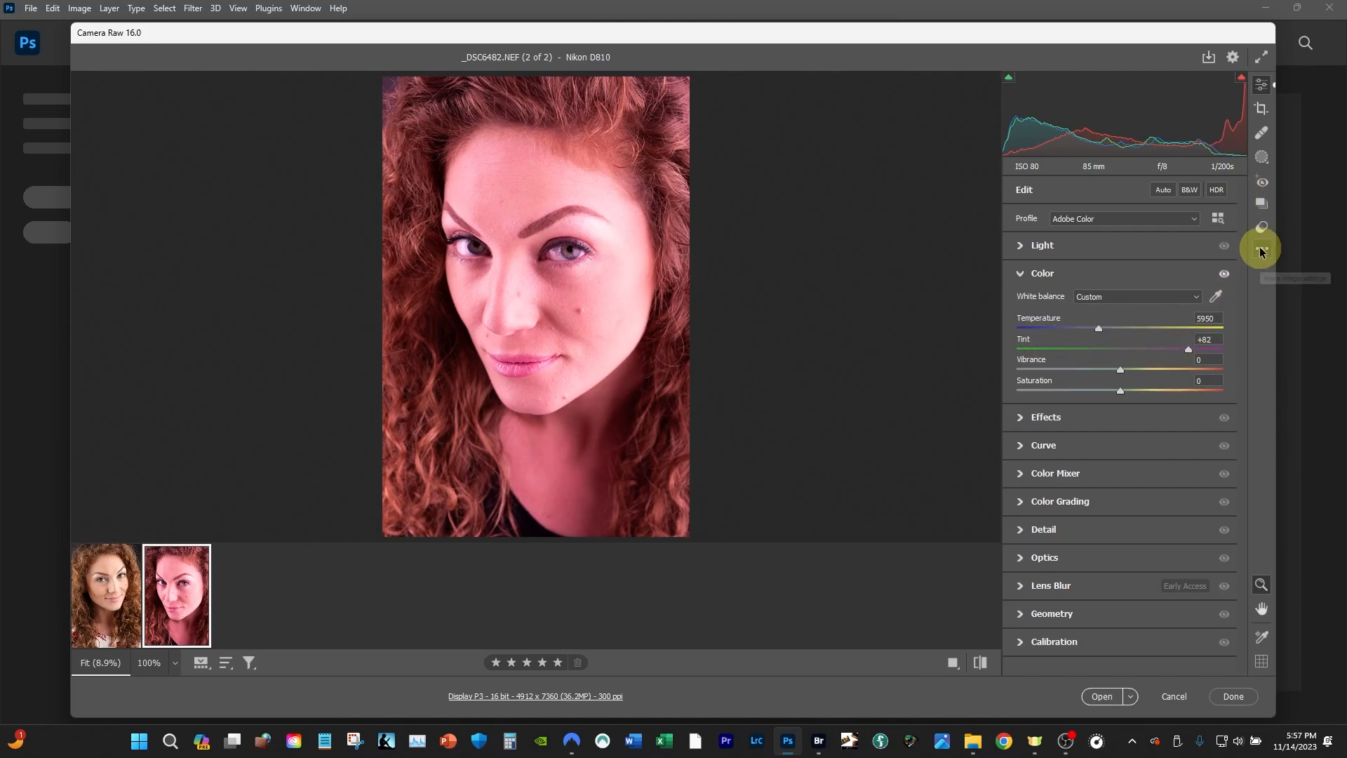
{"action": "left_click_drag", "start_coordinate": [1100, 327], "coordinate": [1090, 328]}
{"action": "double_click", "coordinate": [1187, 348]}
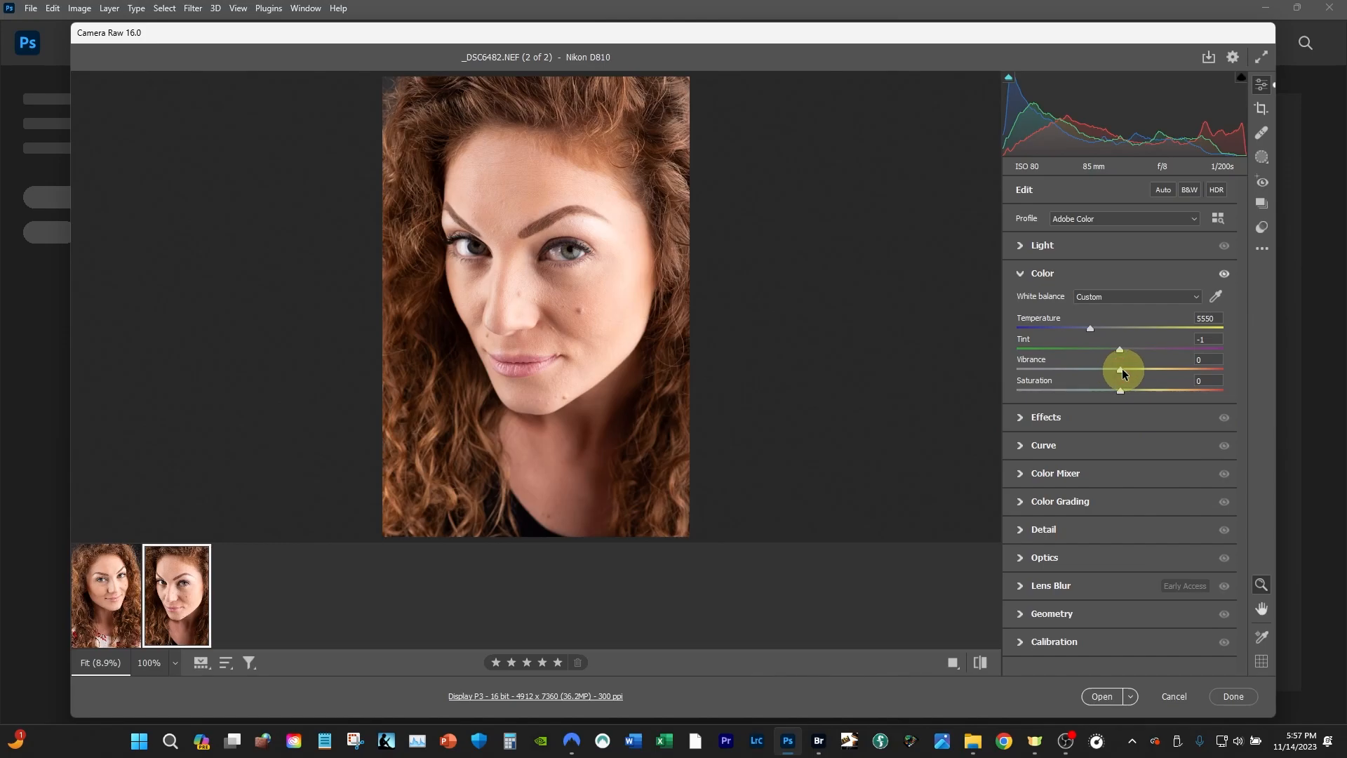
Step: Try the portrait with Saturation at -100 and reset the setting to its default
{"action": "left_click_drag", "start_coordinate": [1120, 395], "coordinate": [1007, 396]}
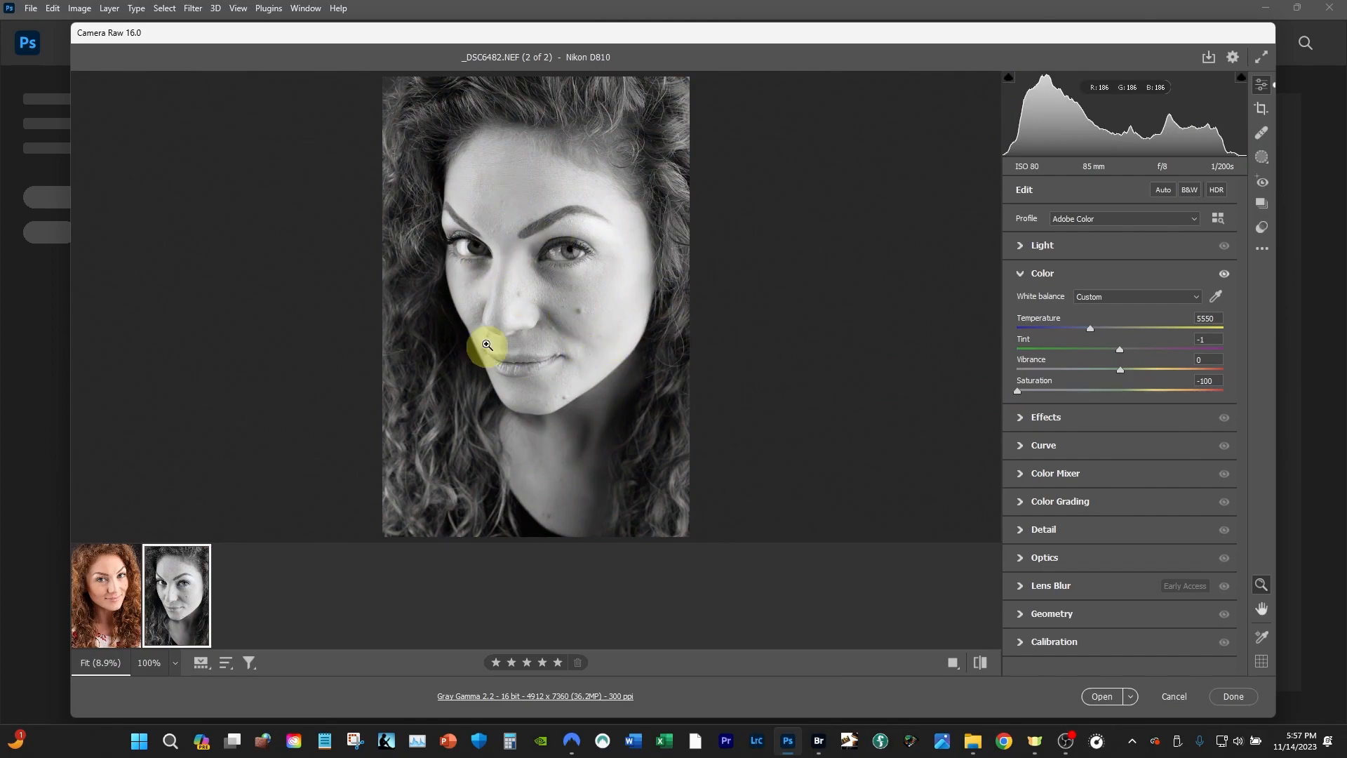
{"action": "double_click", "coordinate": [1018, 391]}
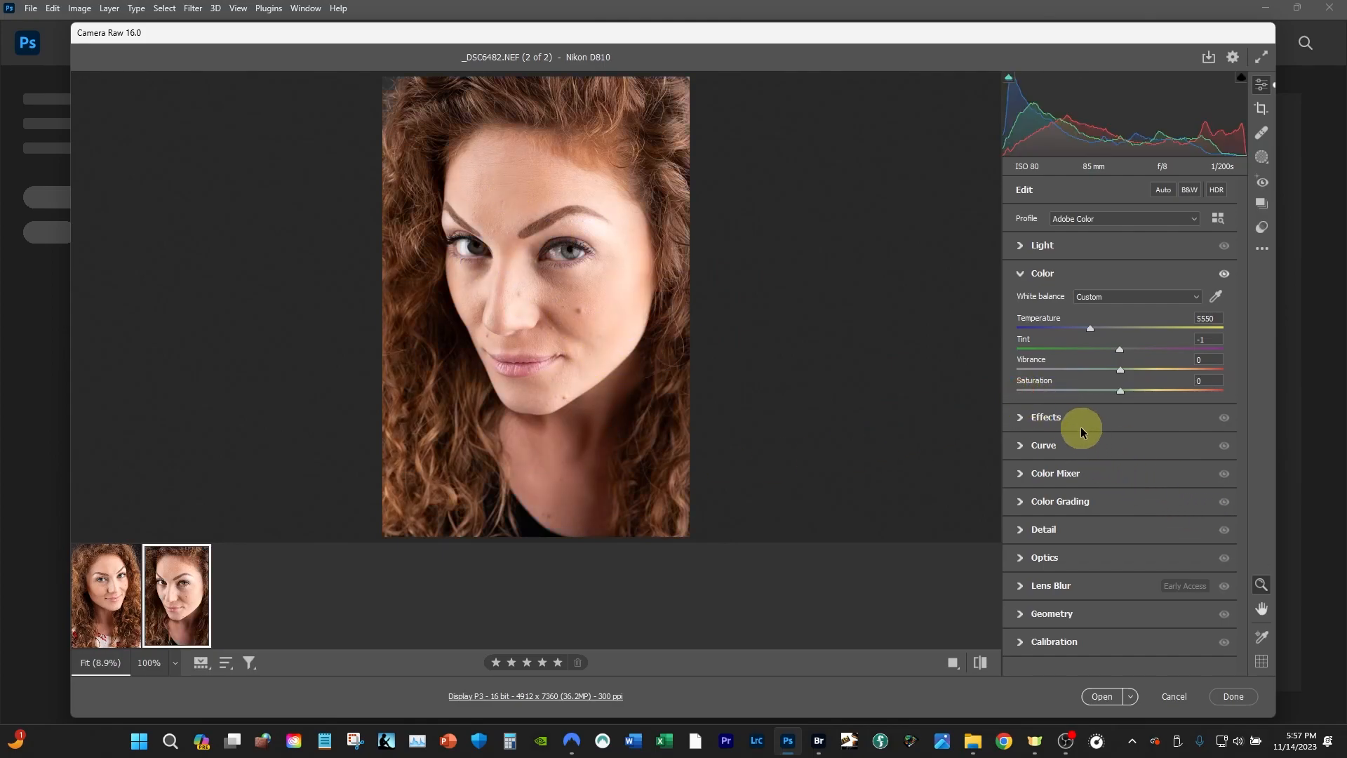
Step: Try Texture at +100 and Clarity at +82 on the portrait's face up close, and reset both effects
{"action": "left_click", "coordinate": [1021, 420]}
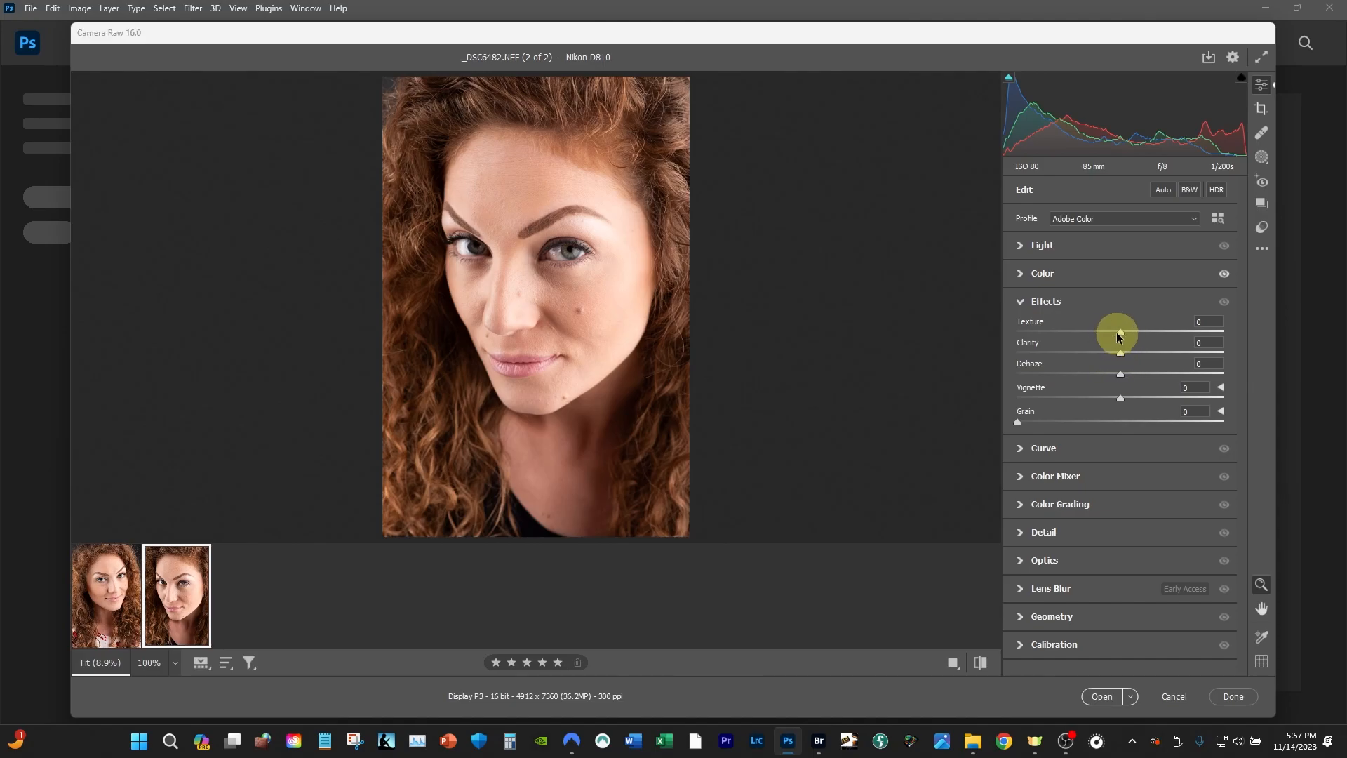
{"action": "left_click_drag", "start_coordinate": [1122, 331], "coordinate": [1231, 333]}
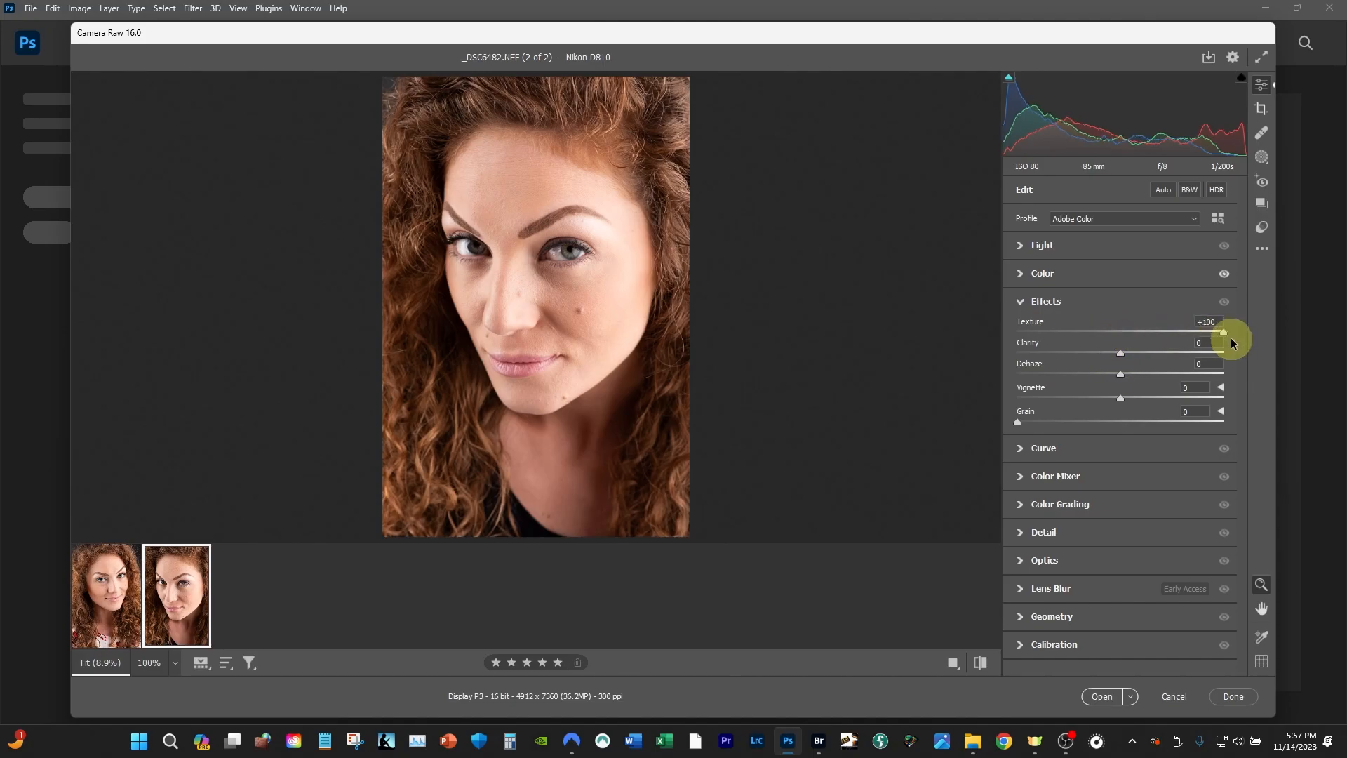
{"action": "left_click_drag", "start_coordinate": [1120, 352], "coordinate": [1179, 367]}
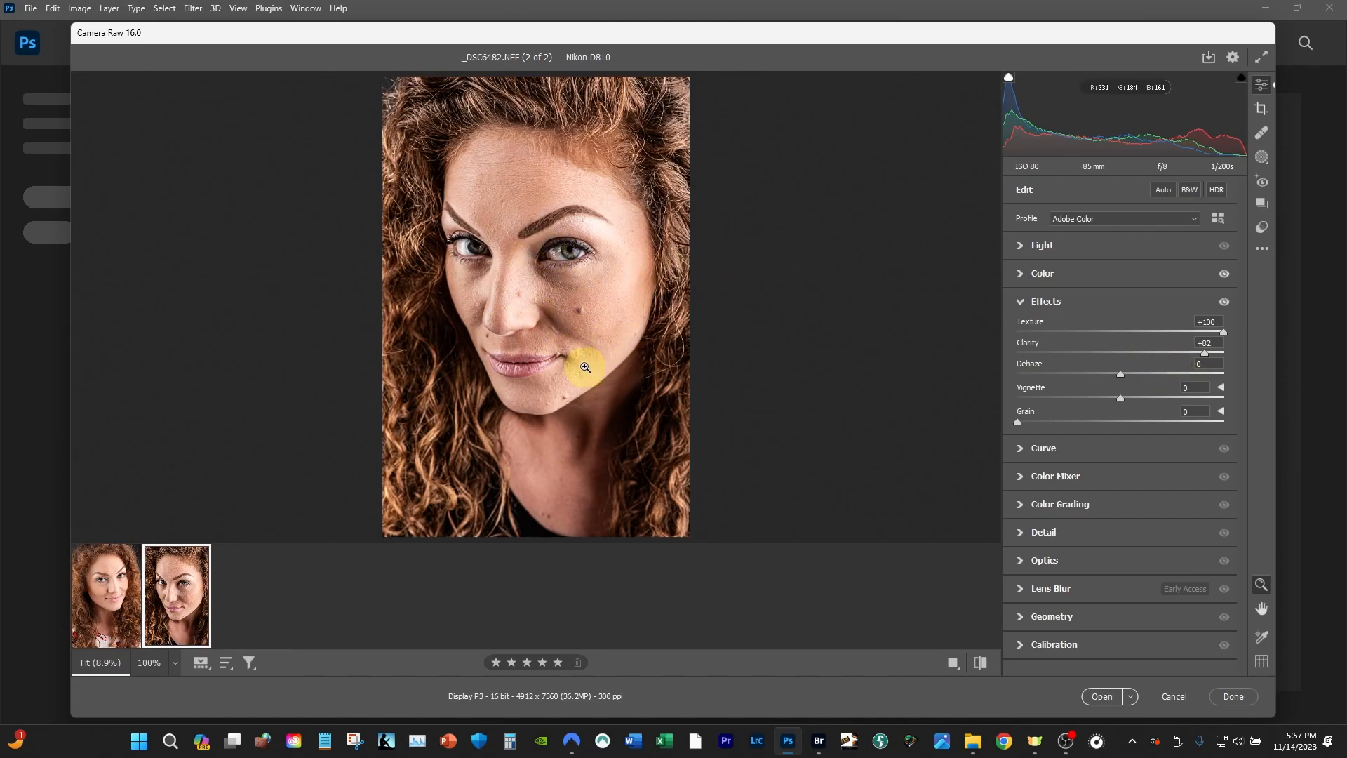
{"action": "left_click", "coordinate": [562, 280]}
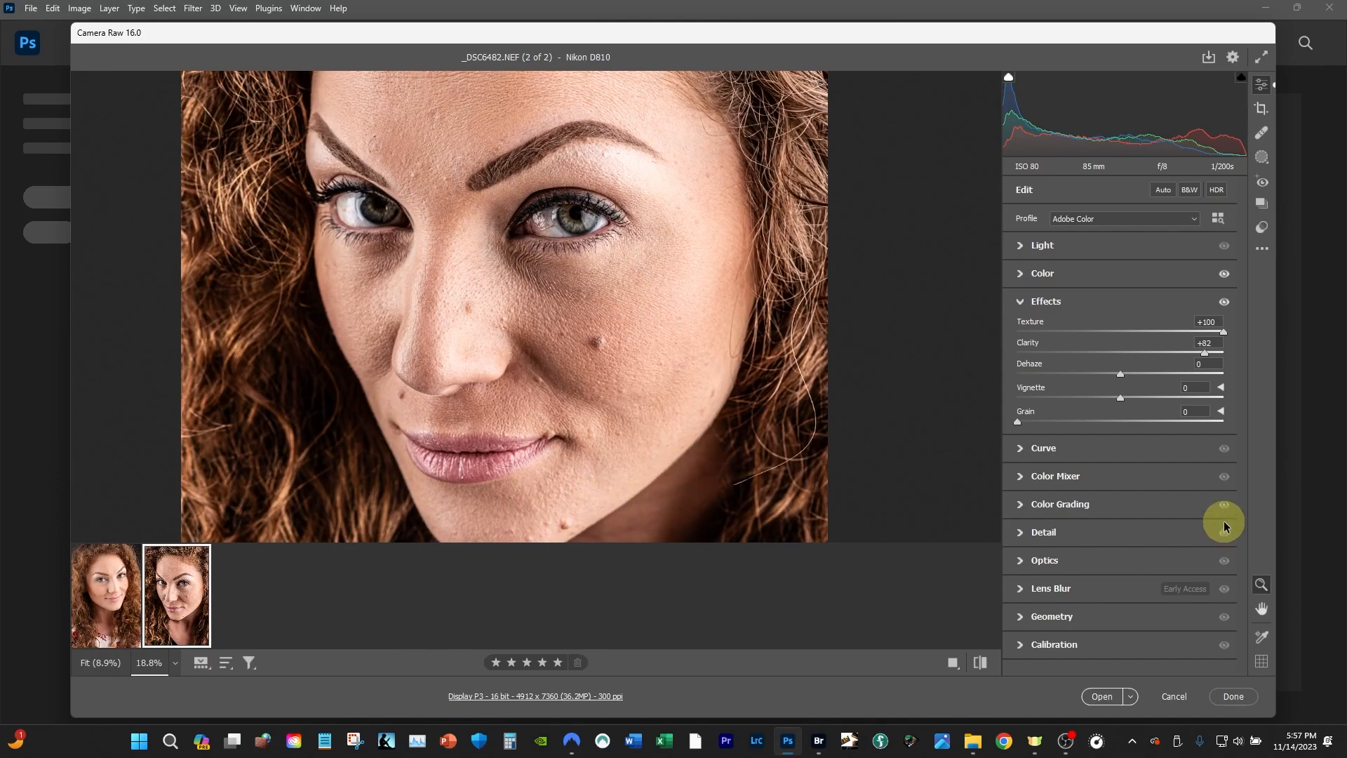
{"action": "double_click", "coordinate": [1206, 353]}
{"action": "double_click", "coordinate": [1121, 333]}
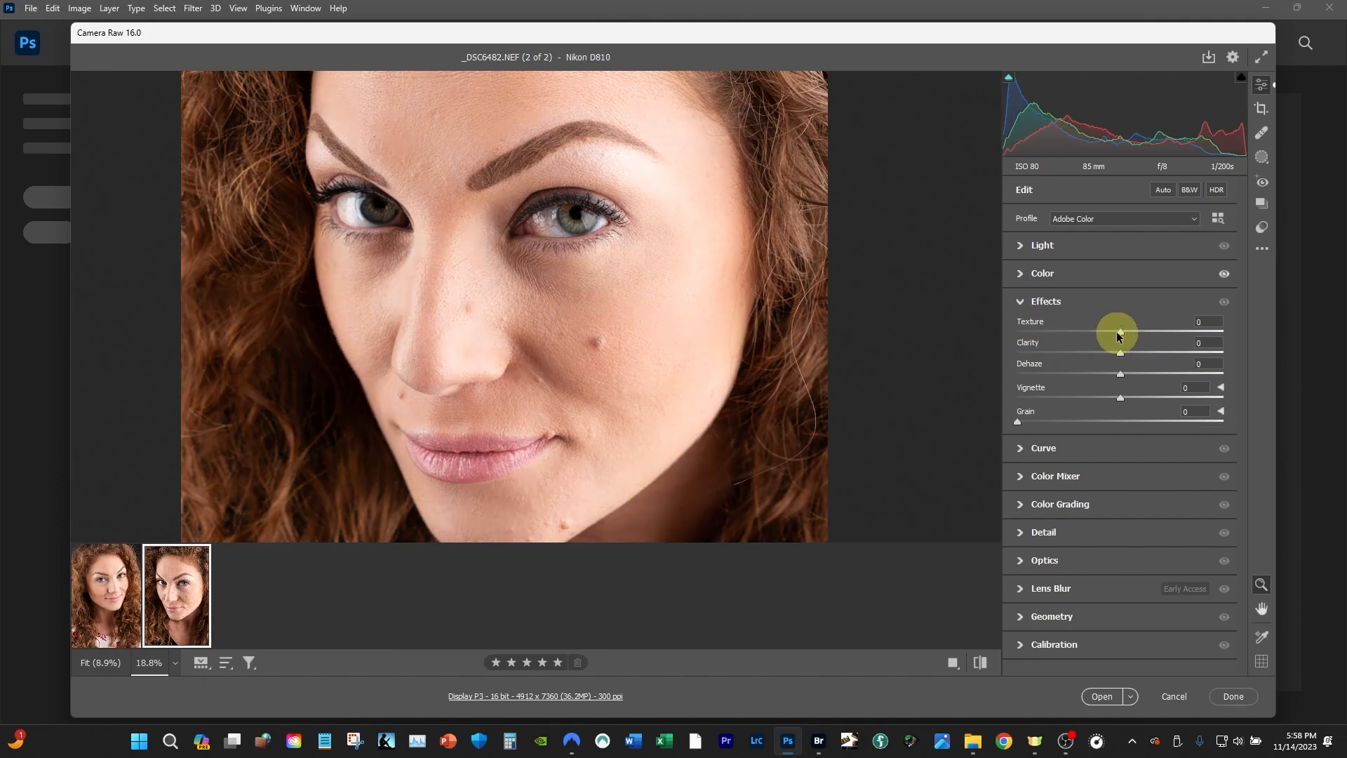
{"action": "mouse_move", "coordinate": [1120, 334]}
{"action": "left_mouse_down"}
{"action": "mouse_move", "coordinate": [1093, 338]}
{"action": "mouse_move", "coordinate": [1117, 332]}
{"action": "left_mouse_up"}
{"action": "double_click", "coordinate": [1118, 334]}
{"action": "left_click", "coordinate": [1022, 302]}
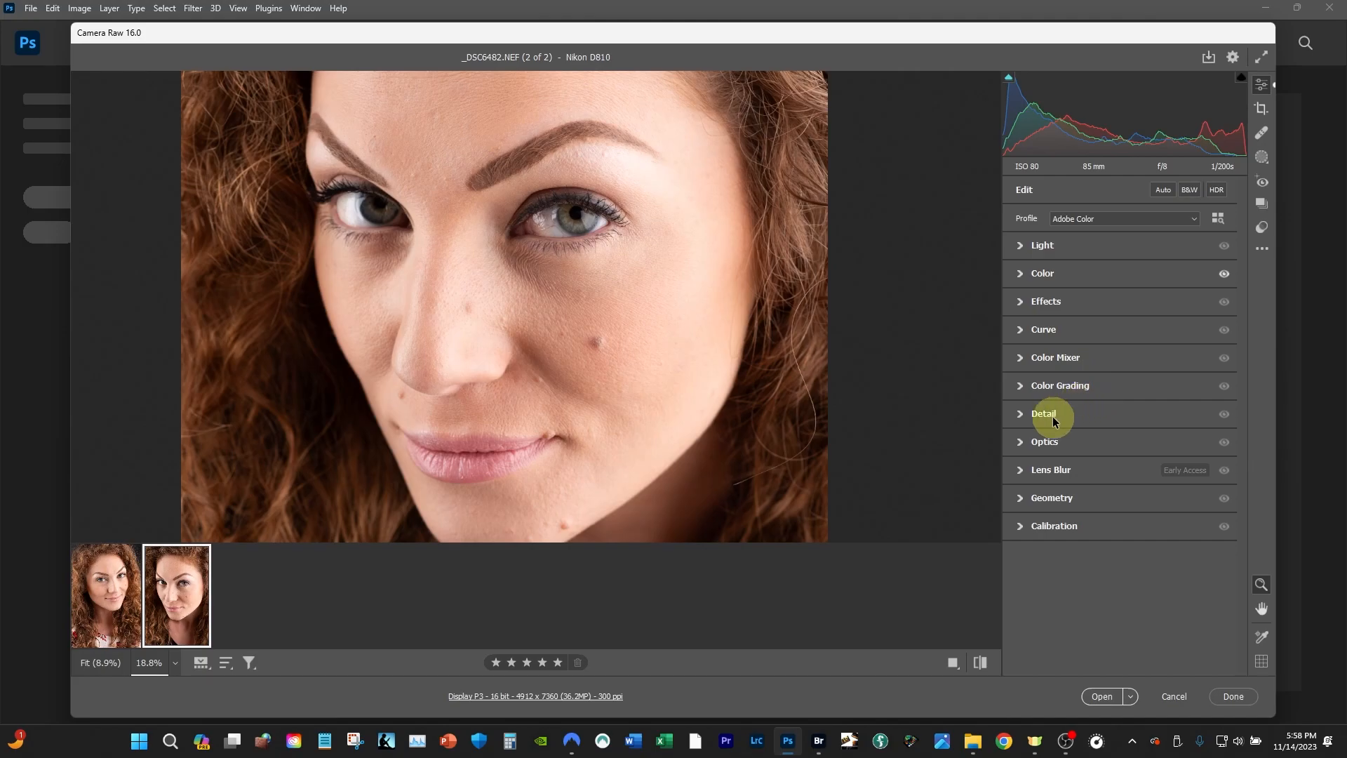
Step: Examine the sharpening and noise reduction options in the Detail settings
{"action": "left_click", "coordinate": [1025, 414]}
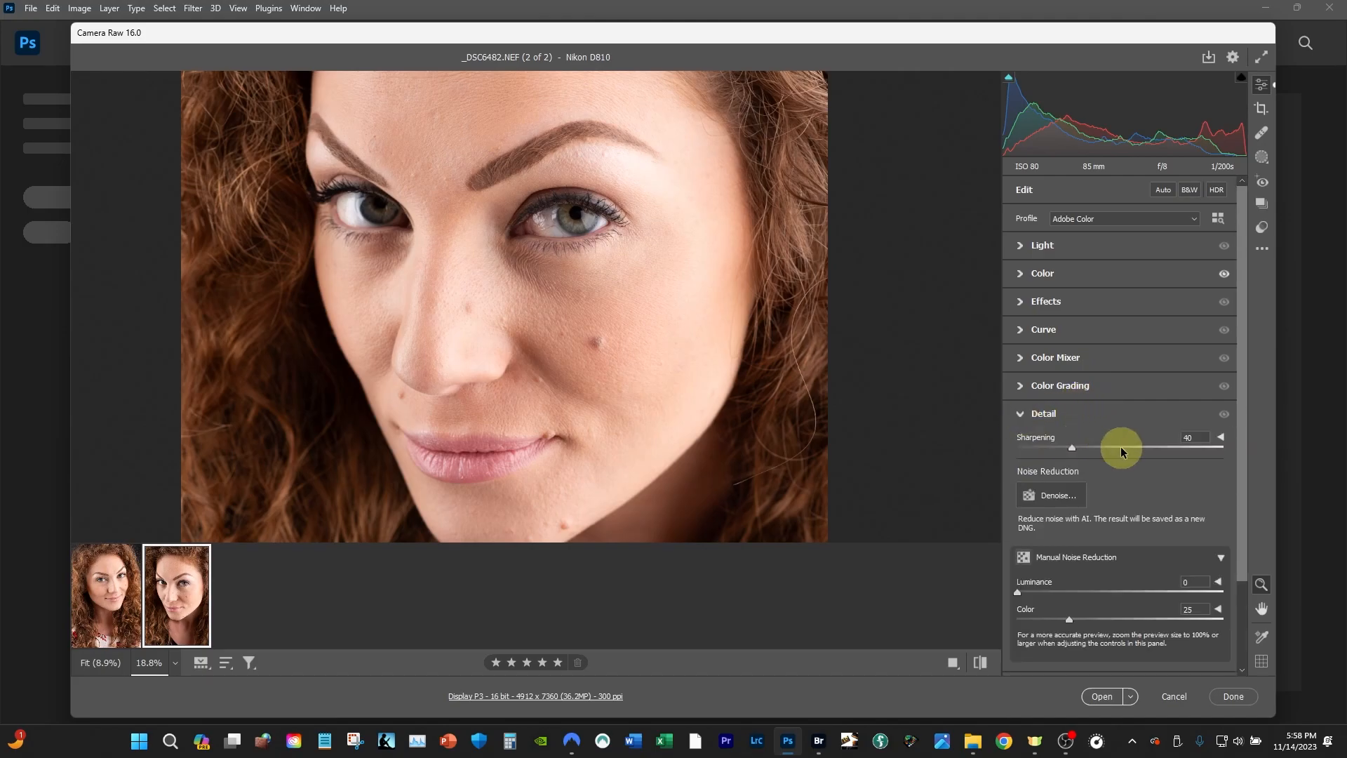
{"action": "scroll", "coordinate": [1122, 449], "scroll_direction": "down", "scroll_amount": 3}
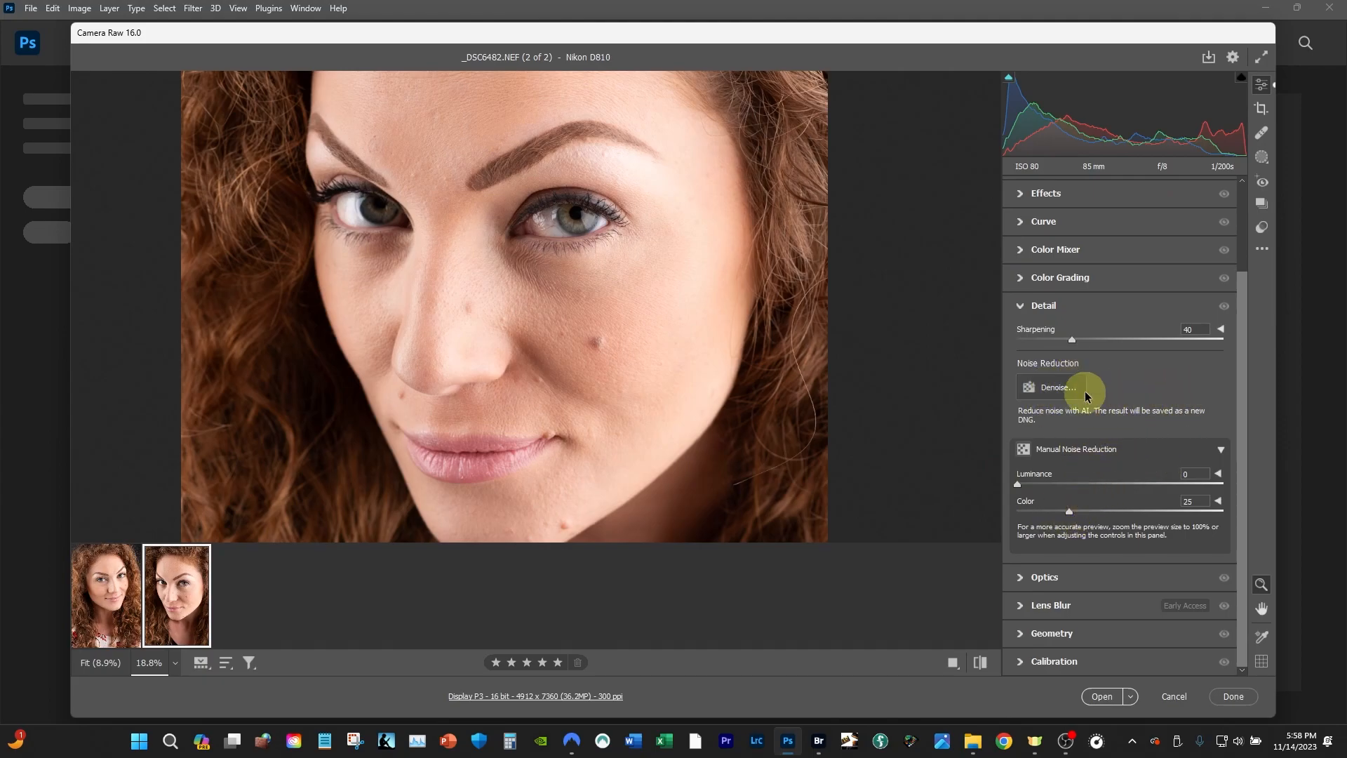
{"action": "left_click", "coordinate": [1019, 307]}
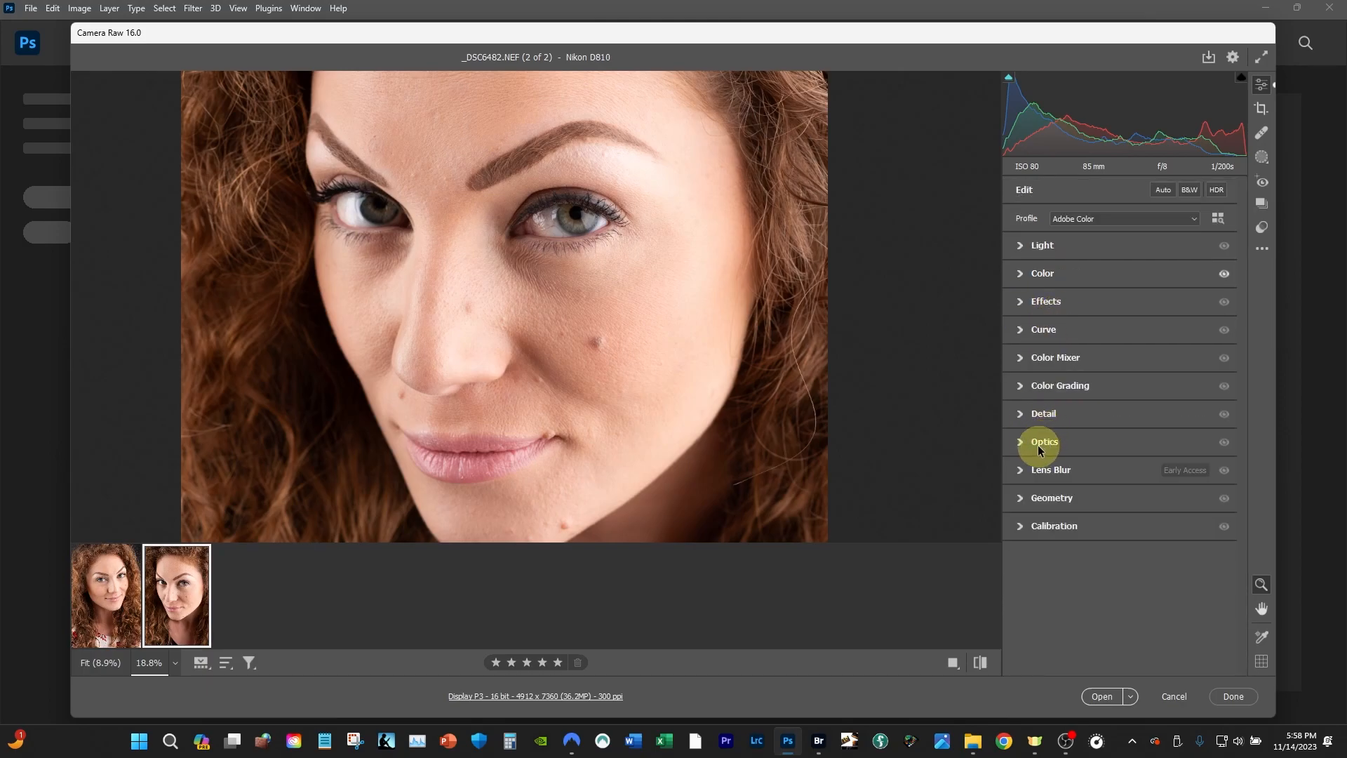
Step: Enable Remove chromatic aberration and Use profile corrections in the Optics settings of _DSC6482.NEF
{"action": "left_click", "coordinate": [1018, 442]}
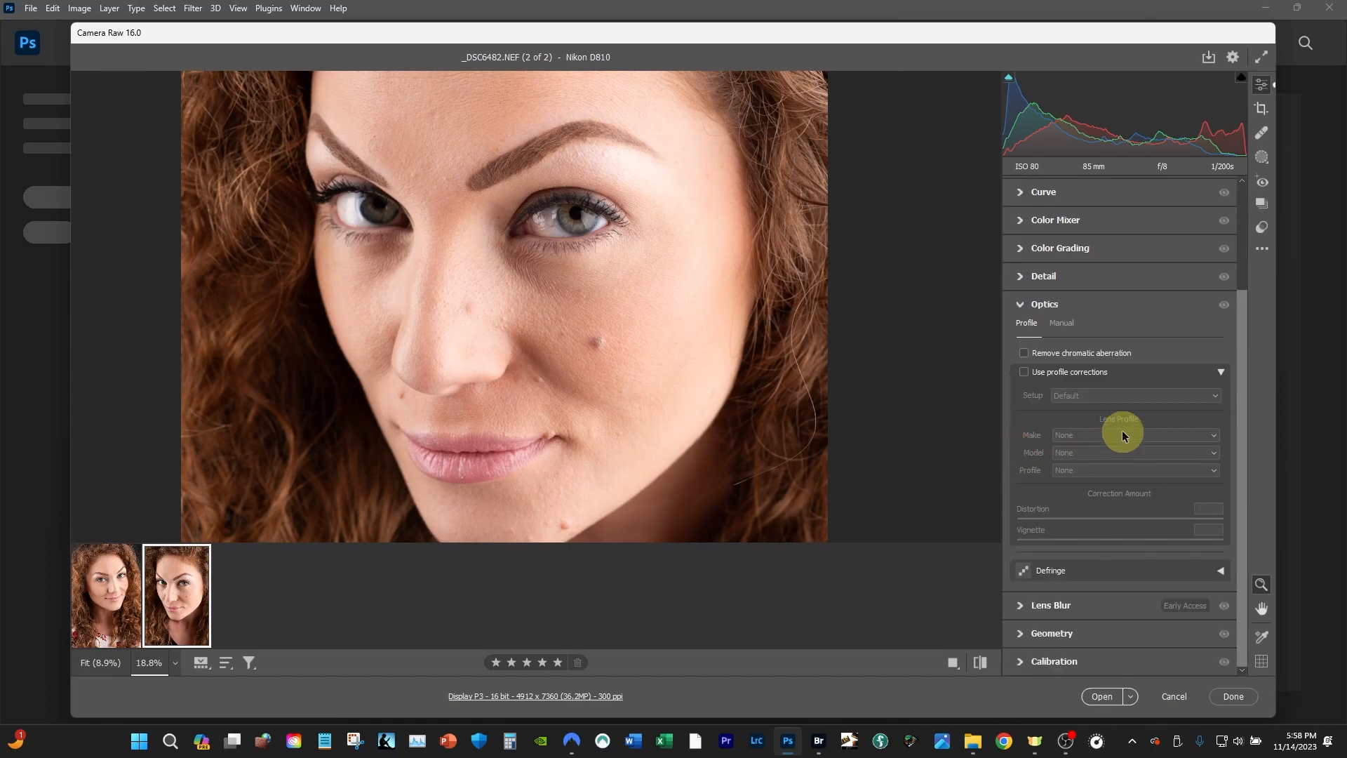
{"action": "left_click", "coordinate": [1025, 353]}
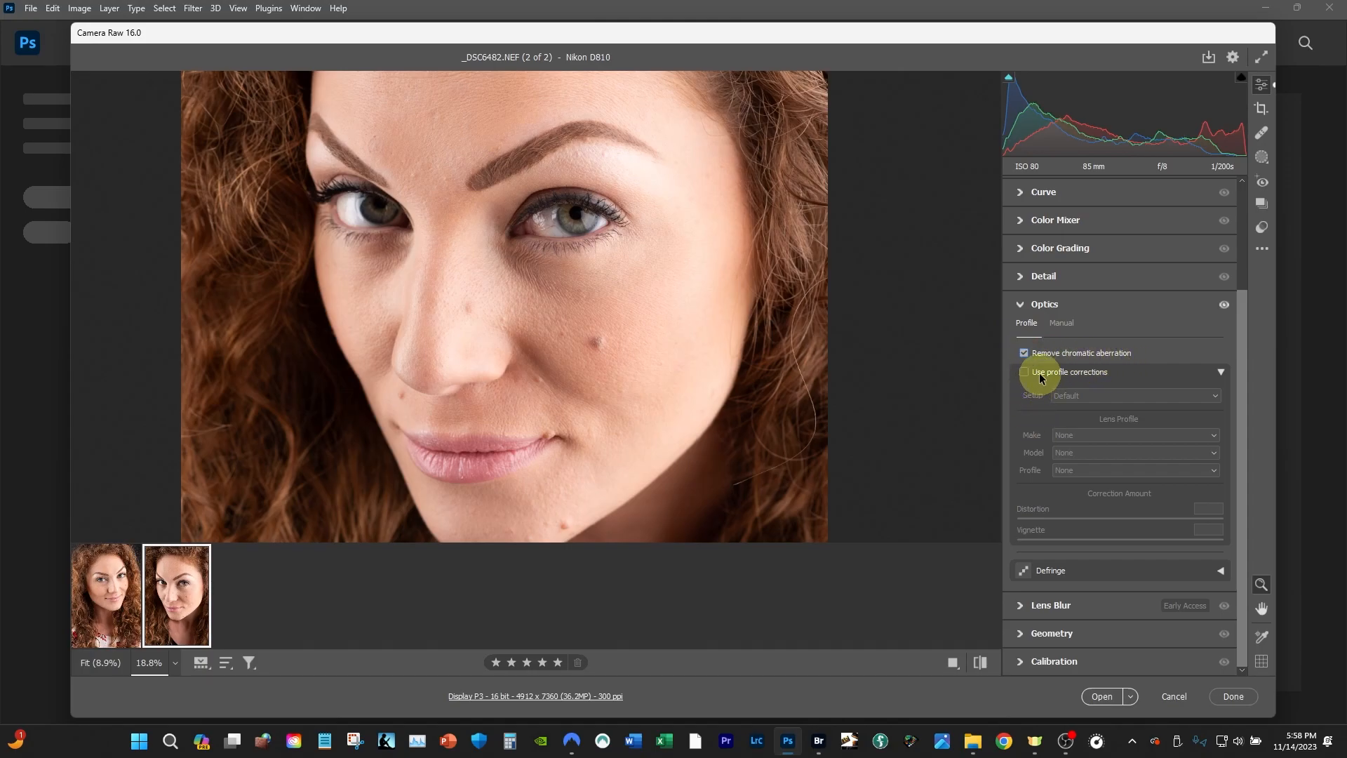
{"action": "left_click", "coordinate": [1024, 374]}
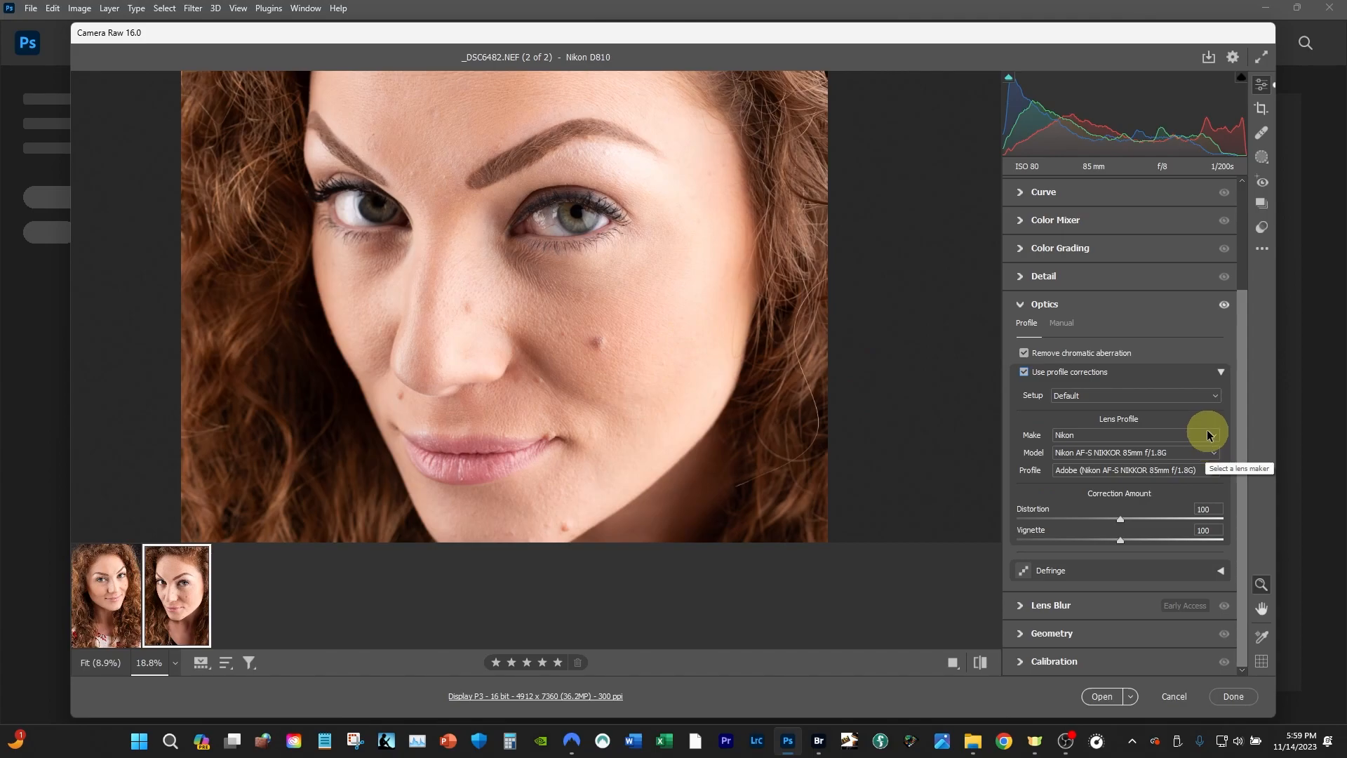
{"action": "left_click", "coordinate": [1243, 424]}
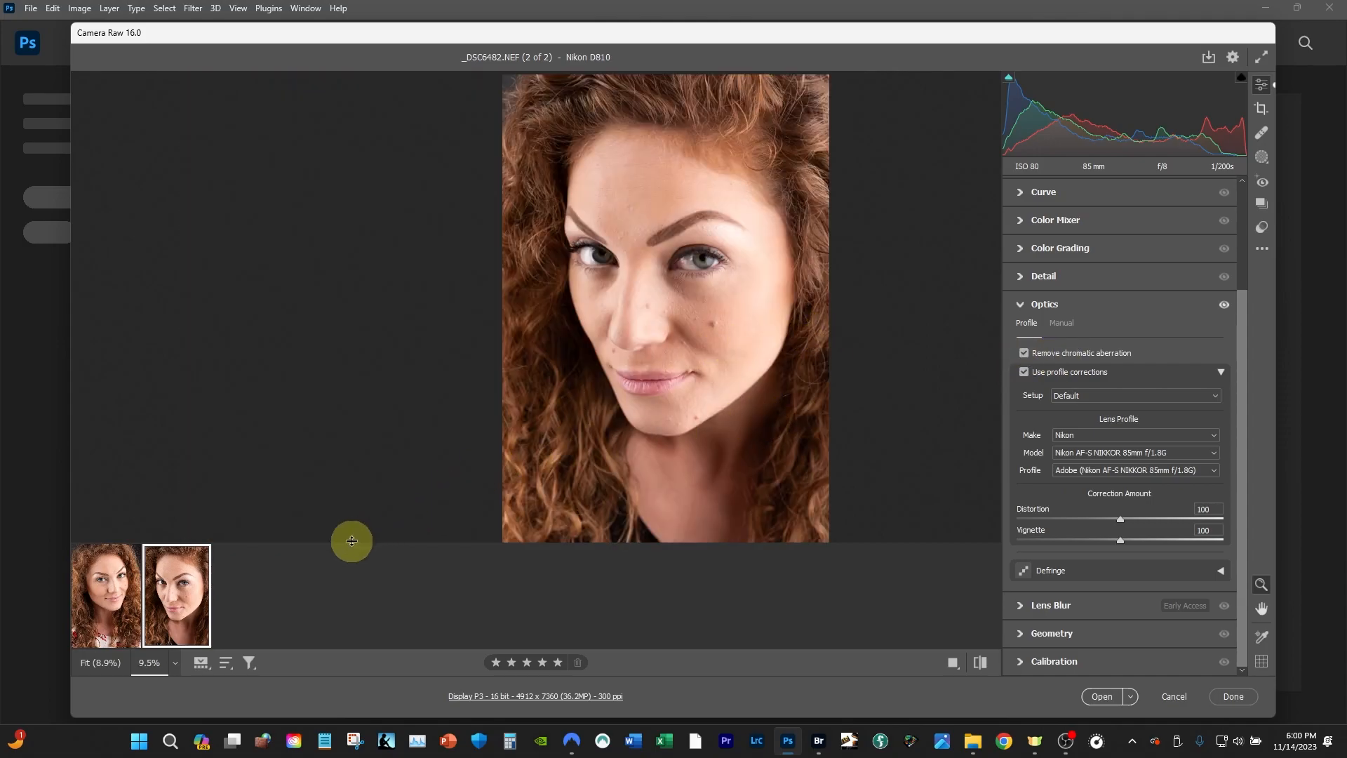
Step: Enable chromatic aberration removal and lens profile corrections for _DSC6418.NEF as well
{"action": "left_click", "coordinate": [105, 610]}
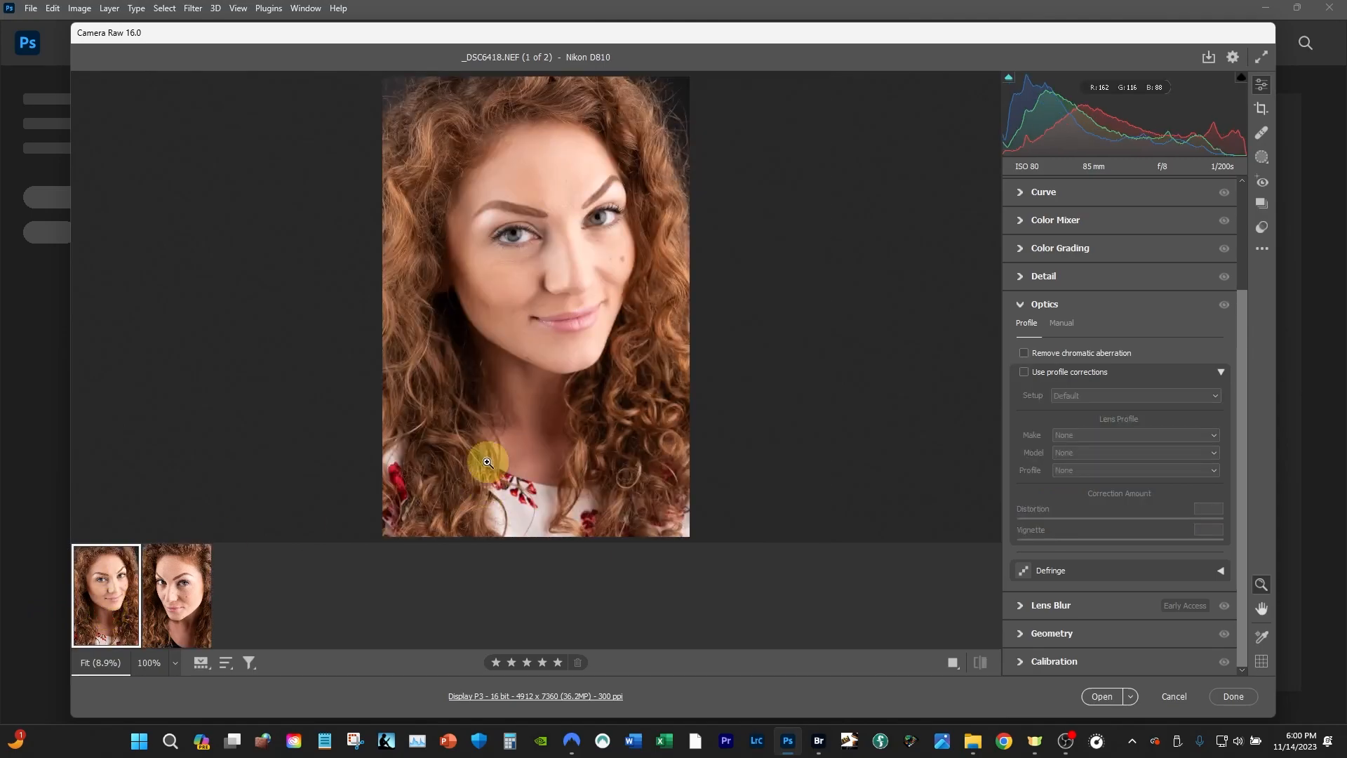
{"action": "left_click", "coordinate": [1025, 354]}
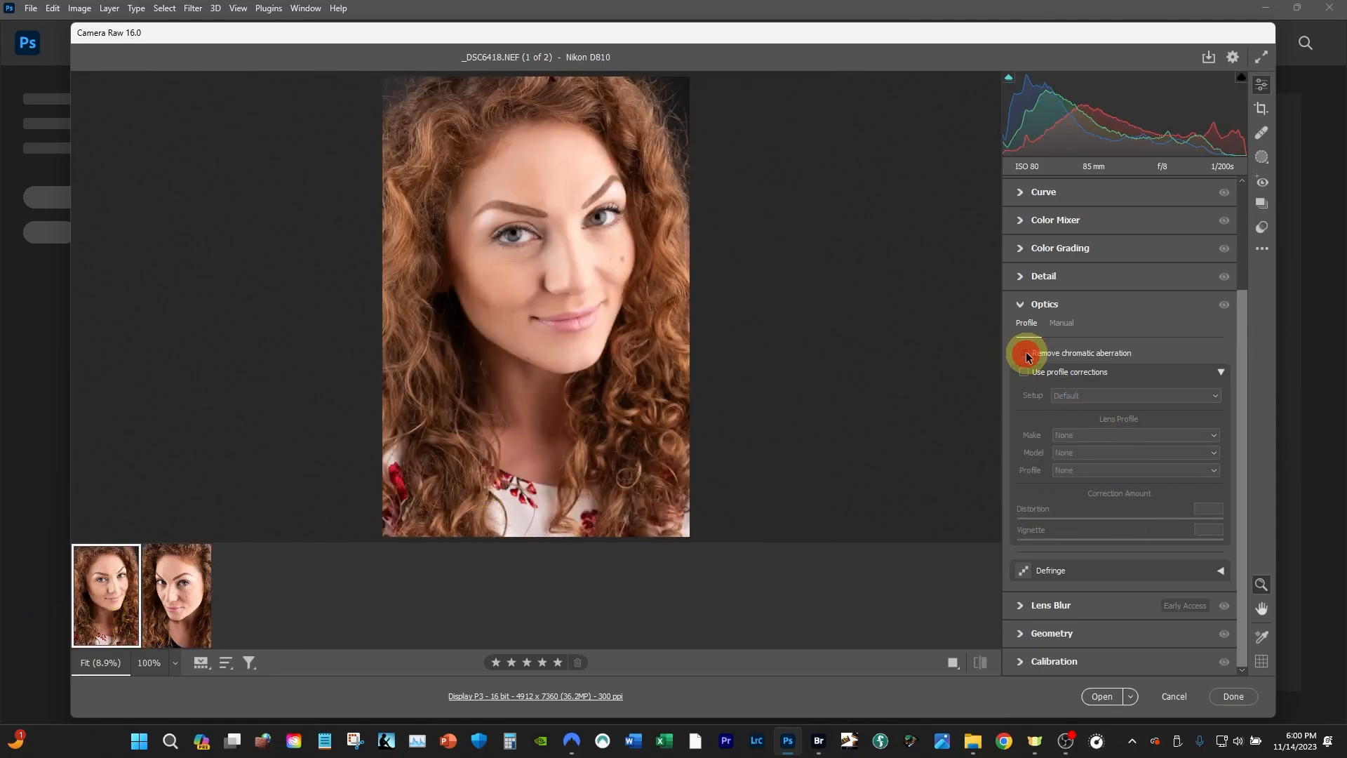
{"action": "left_click", "coordinate": [1024, 372]}
Step: Open both portraits together from Camera Raw in Photoshop and view each document
{"action": "left_click", "coordinate": [172, 622]}
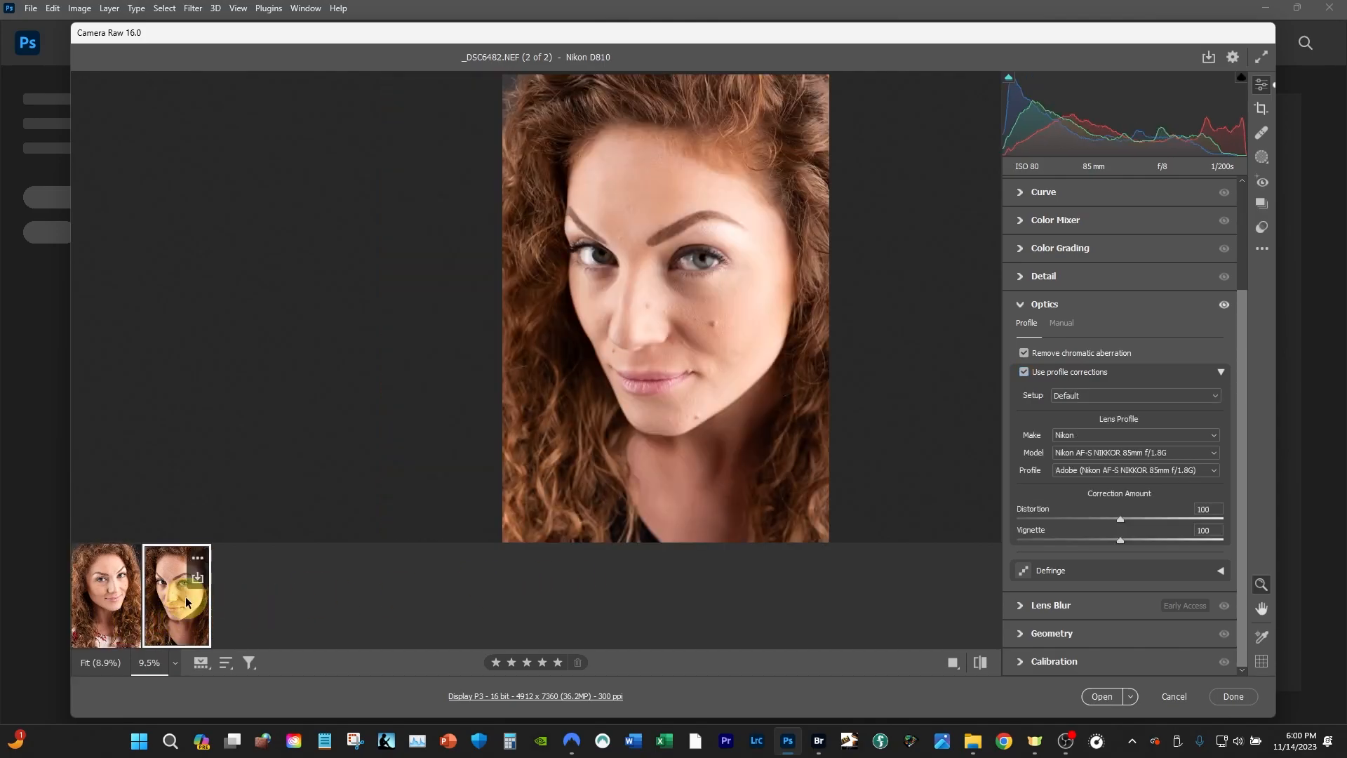
{"action": "left_click", "coordinate": [138, 621], "text": "shift"}
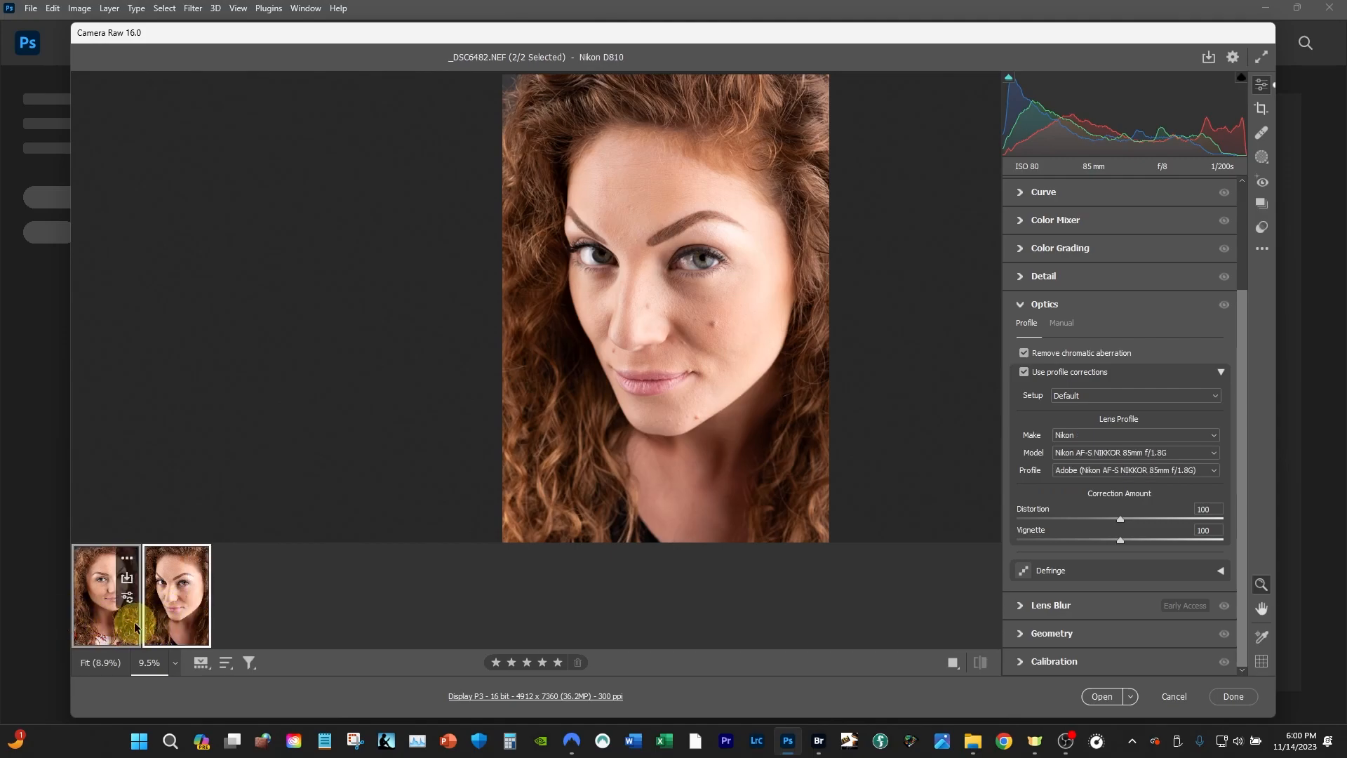
{"action": "left_click", "coordinate": [1100, 698]}
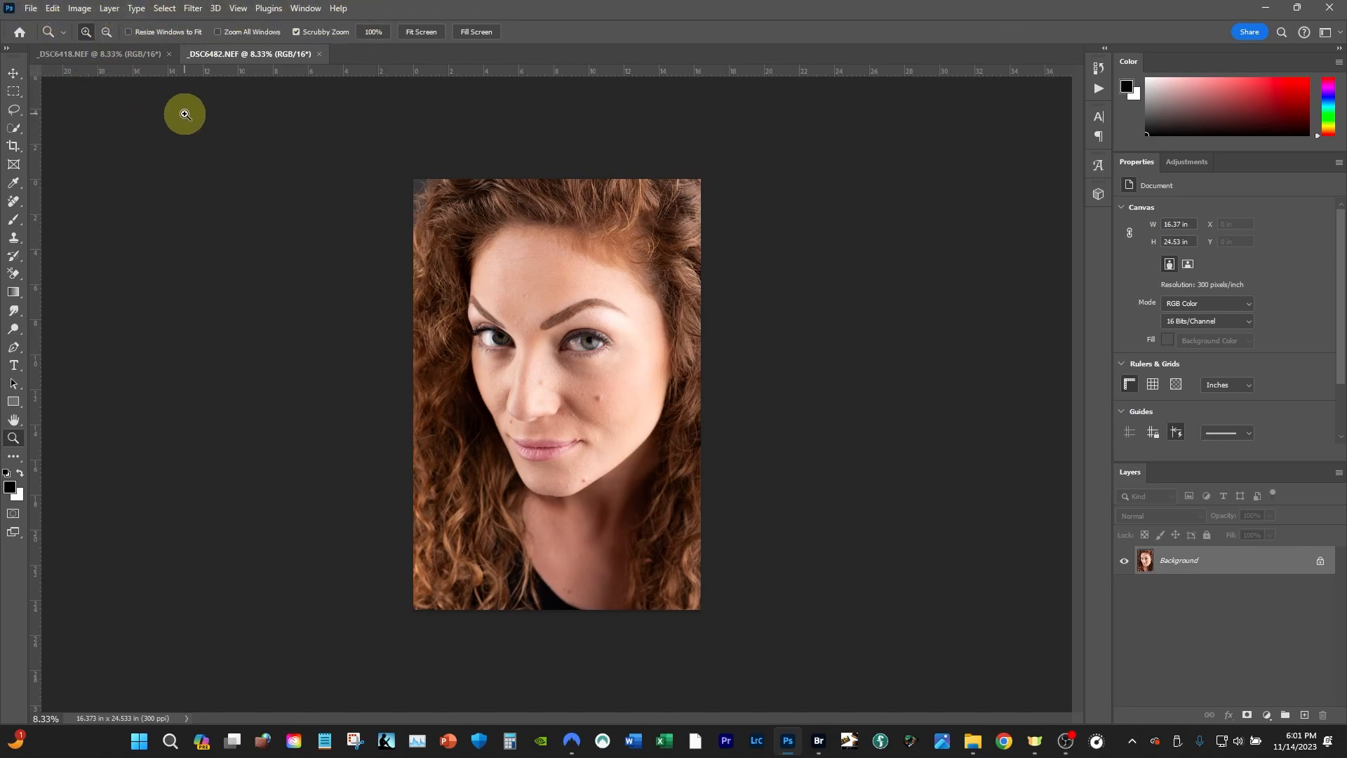
{"action": "left_click", "coordinate": [100, 56]}
{"action": "left_click", "coordinate": [229, 57]}
Step: Start saving _DSC6482 as a Photoshop file and create a folder named RAW in the current location
{"action": "left_click", "coordinate": [31, 7]}
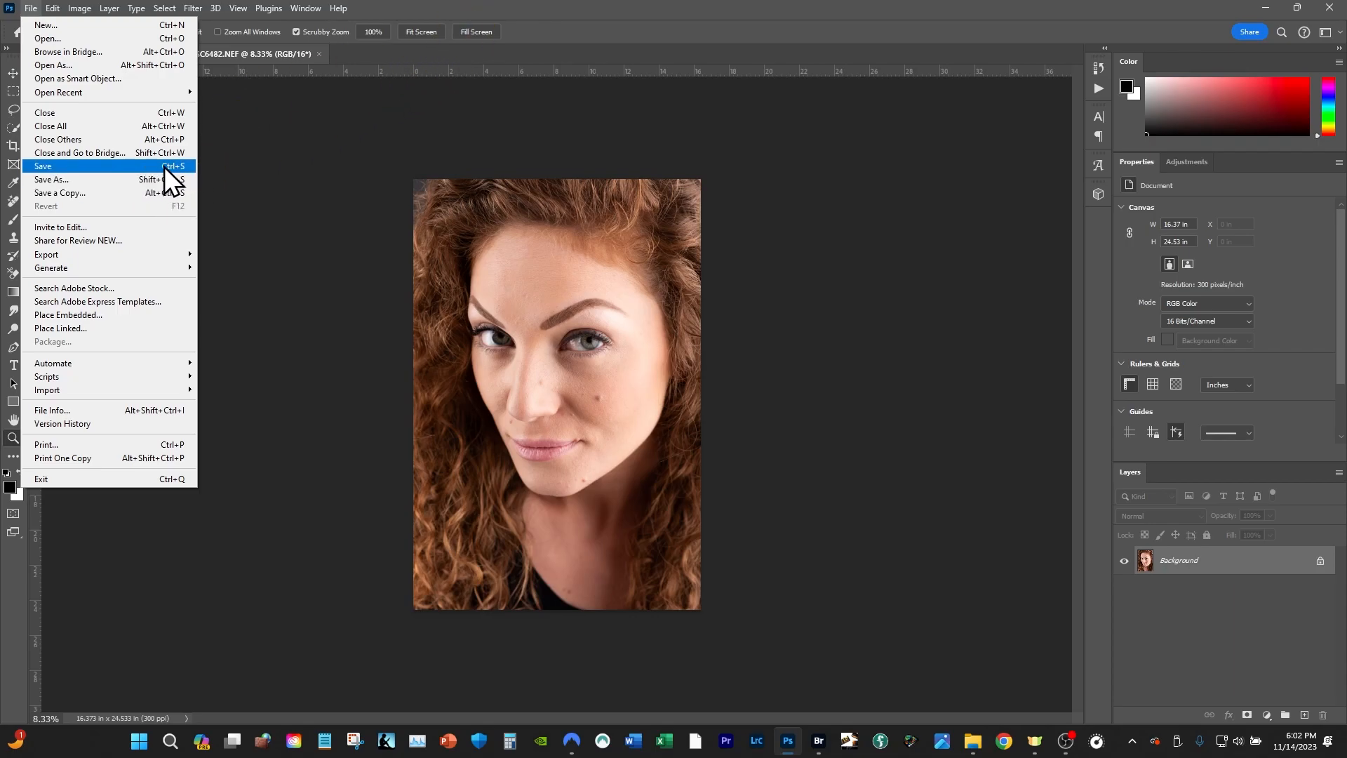
{"action": "left_click", "coordinate": [473, 20]}
{"action": "key", "text": "ctrl+s"}
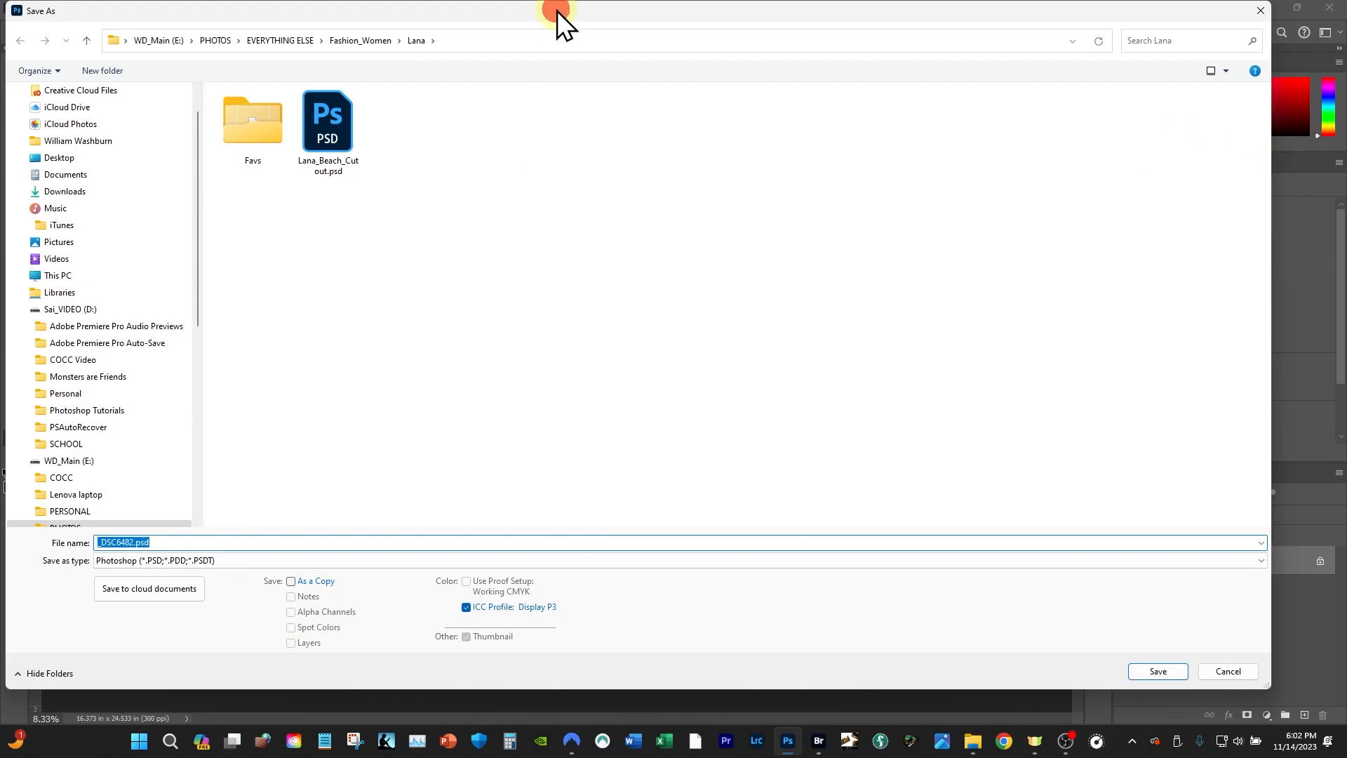
{"action": "left_click_drag", "start_coordinate": [557, 10], "coordinate": [571, 10]}
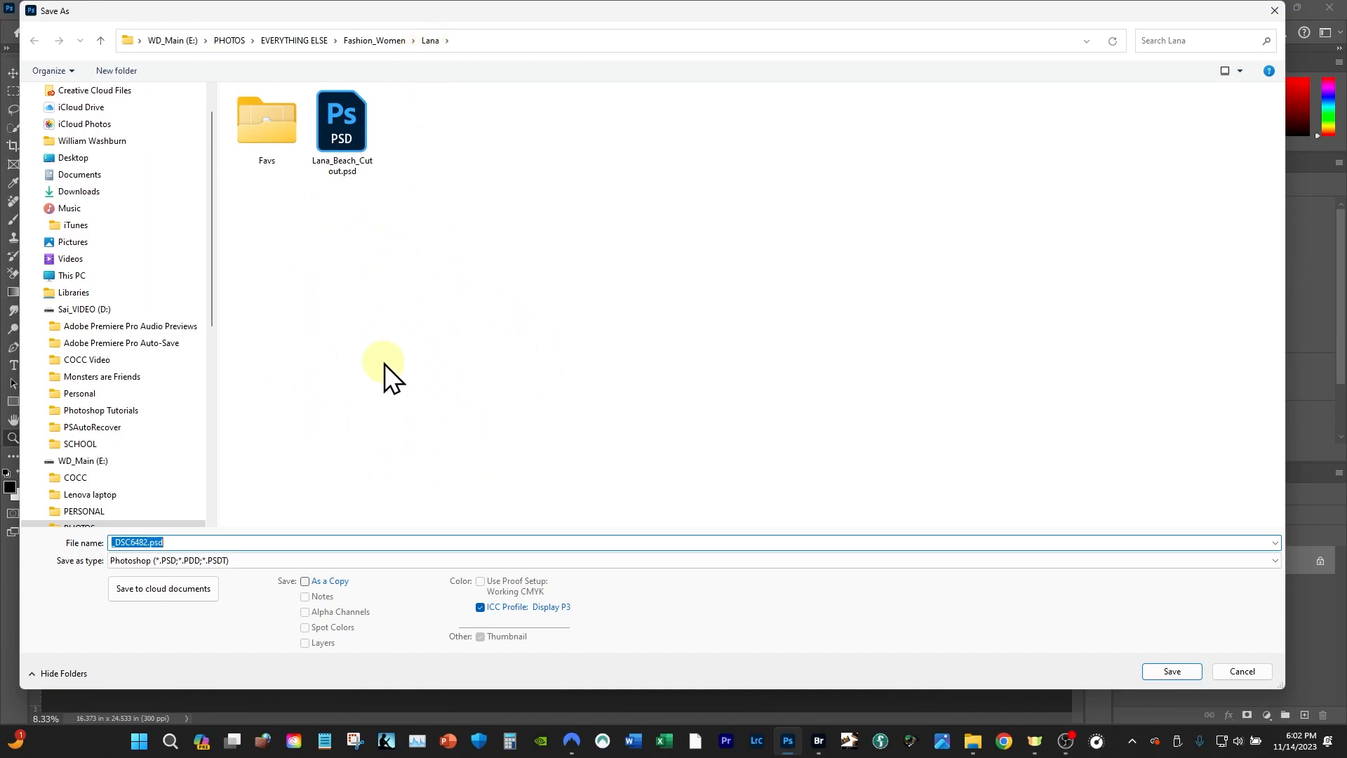
{"action": "right_click", "coordinate": [353, 249]}
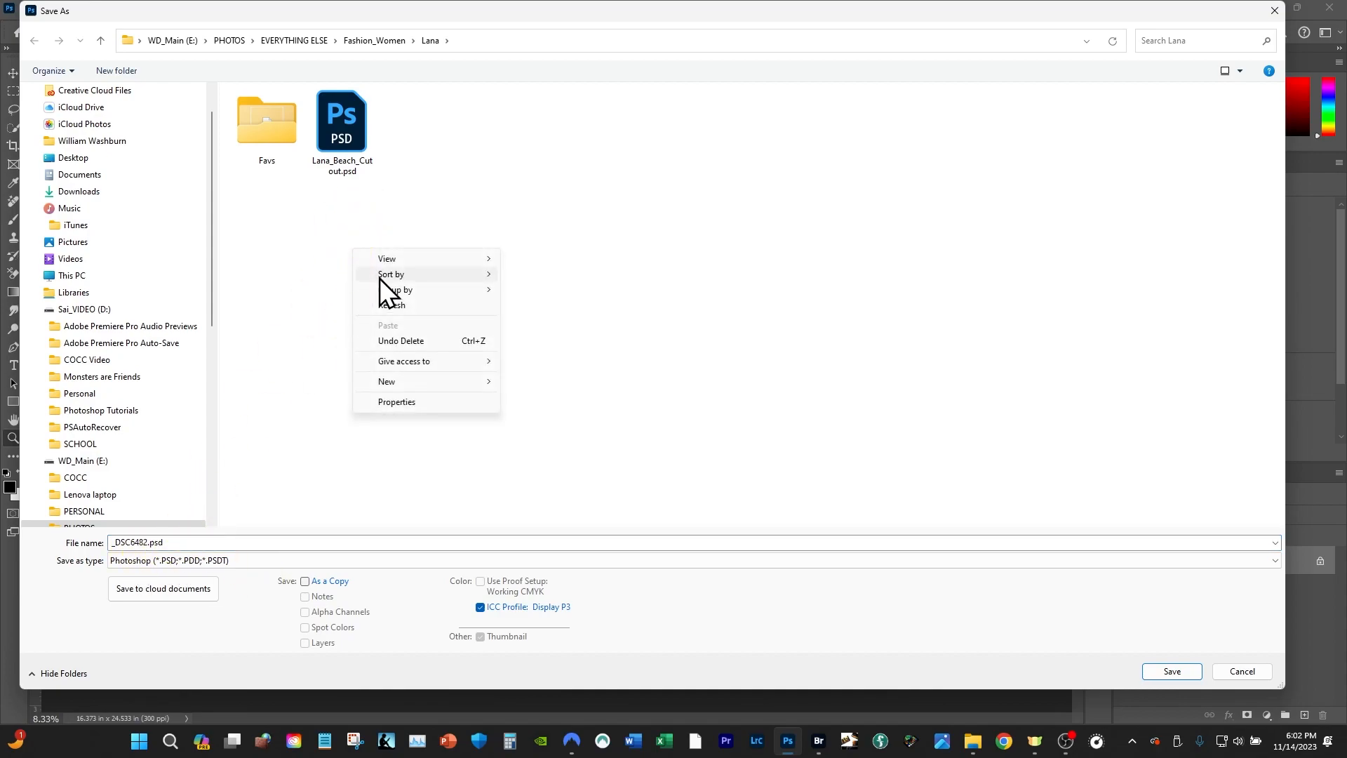
{"action": "mouse_move", "coordinate": [435, 382]}
{"action": "left_click", "coordinate": [550, 383]}
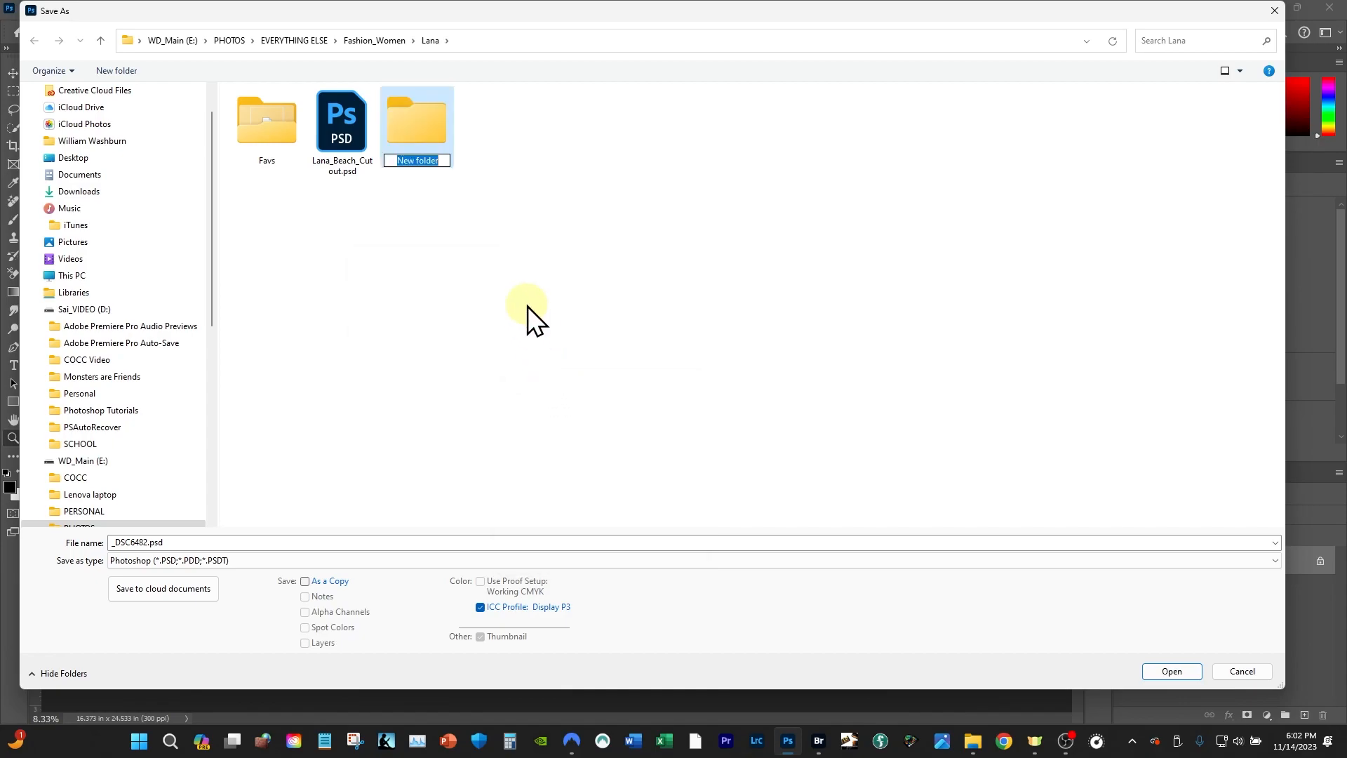
{"action": "type", "text": "RAW"}
{"action": "key", "text": "Return"}
Step: Create a second folder named PSD beside the RAW folder
{"action": "right_click", "coordinate": [439, 225]}
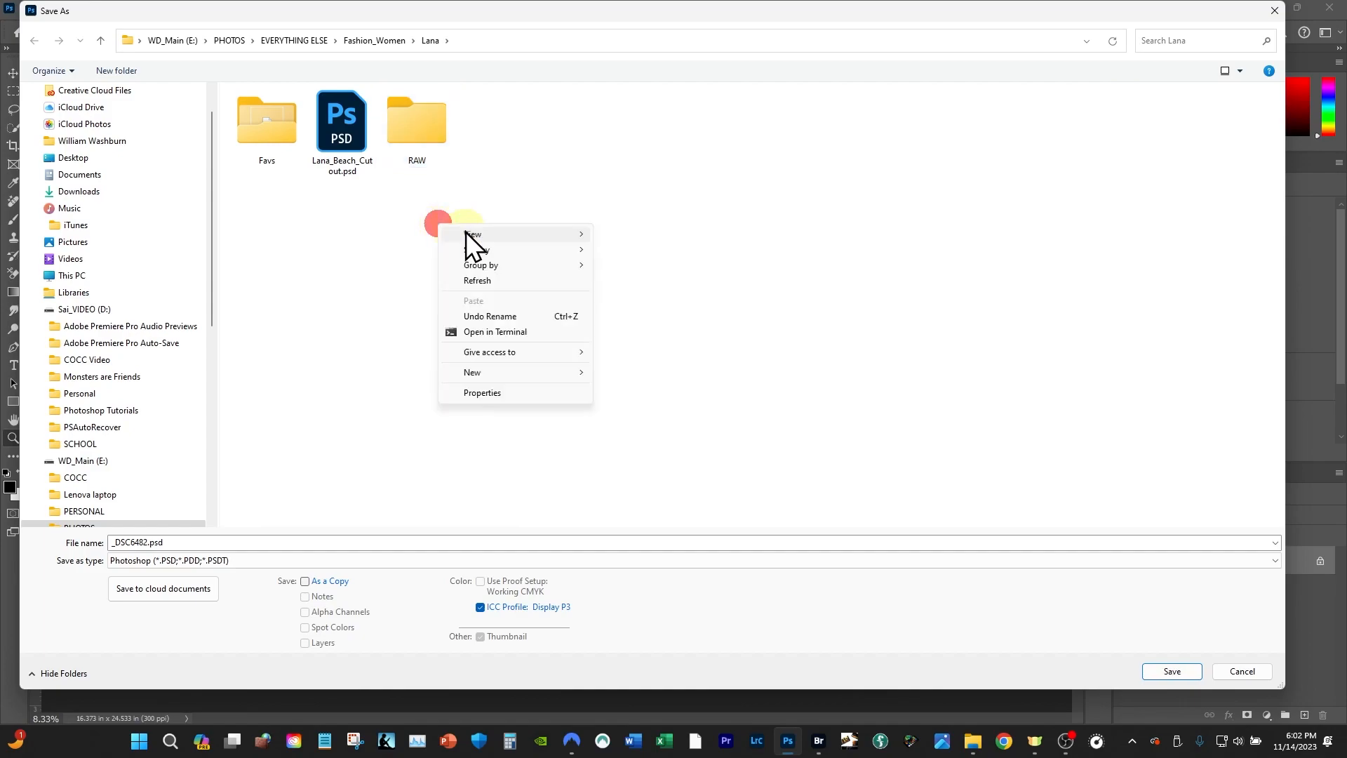
{"action": "mouse_move", "coordinate": [541, 370]}
{"action": "left_click", "coordinate": [628, 375]}
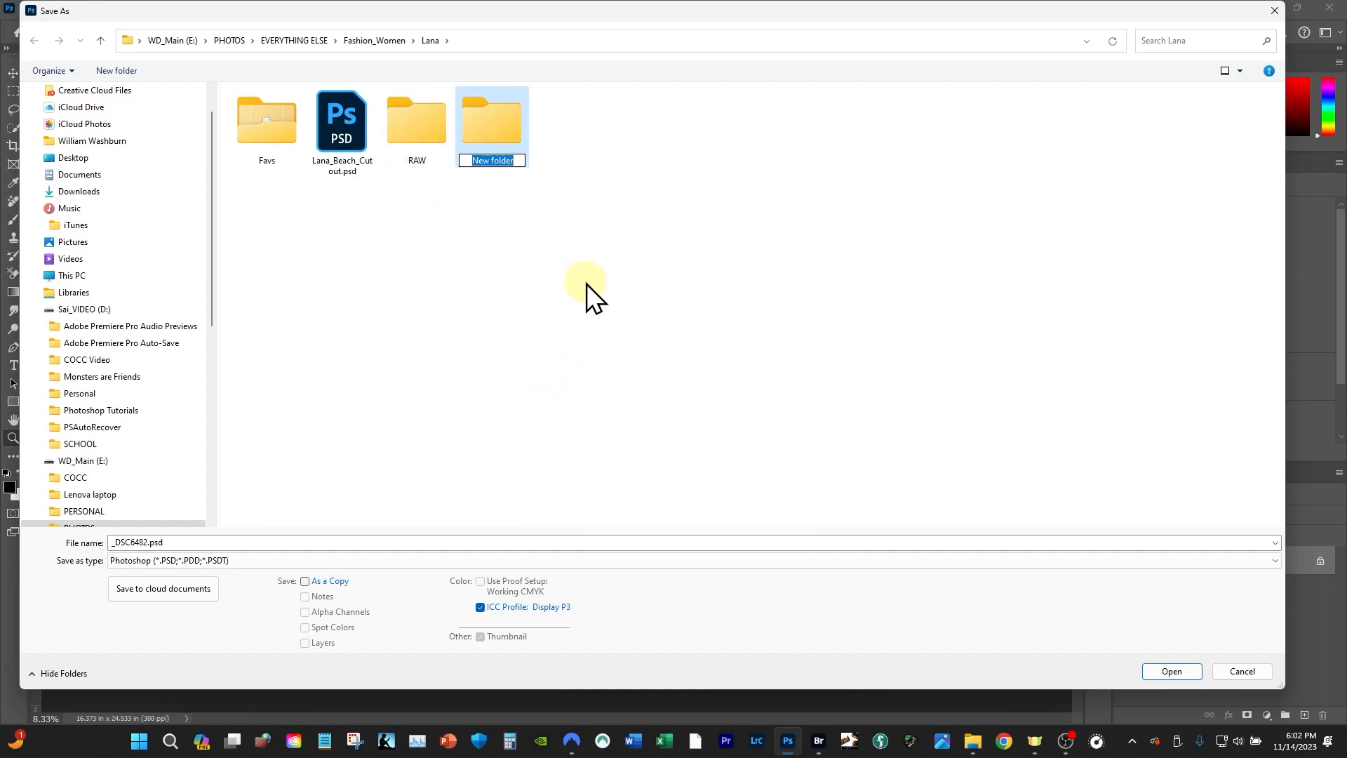
{"action": "type", "text": "PS"}
{"action": "key", "text": "BackSpace"}
{"action": "type", "text": "SD"}
{"action": "key", "text": "Return"}
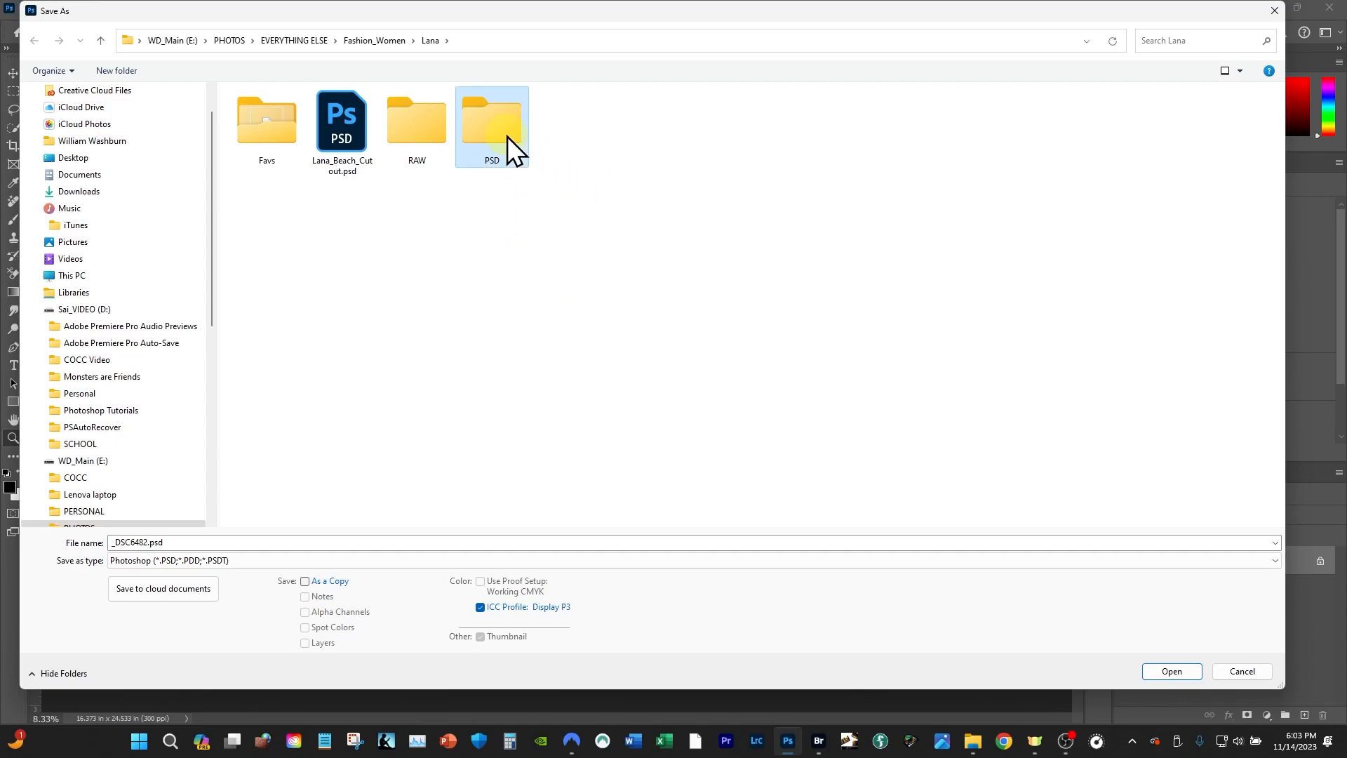
Step: Create a third folder named JPEG beside the PSD folder
{"action": "left_click", "coordinate": [430, 258]}
{"action": "right_click", "coordinate": [429, 258]}
{"action": "mouse_move", "coordinate": [535, 410]}
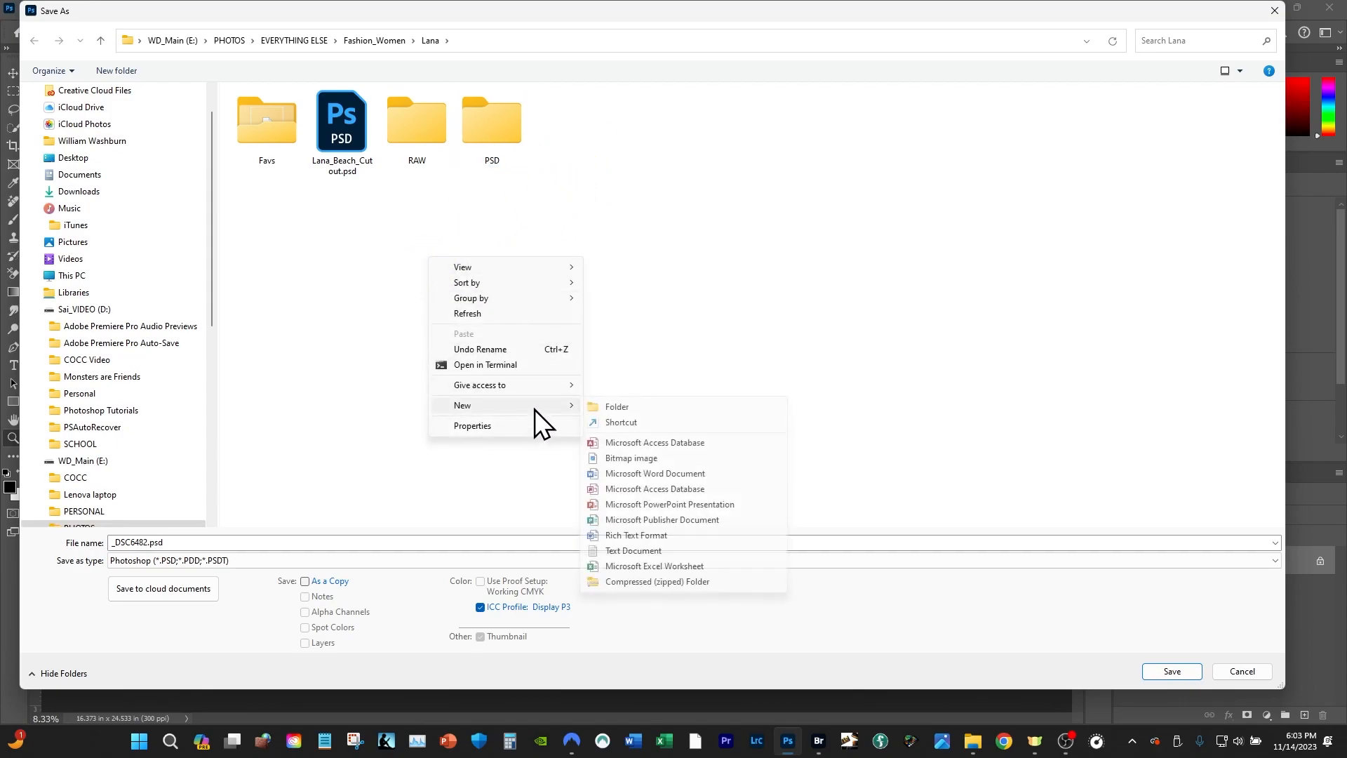
{"action": "left_click", "coordinate": [653, 408]}
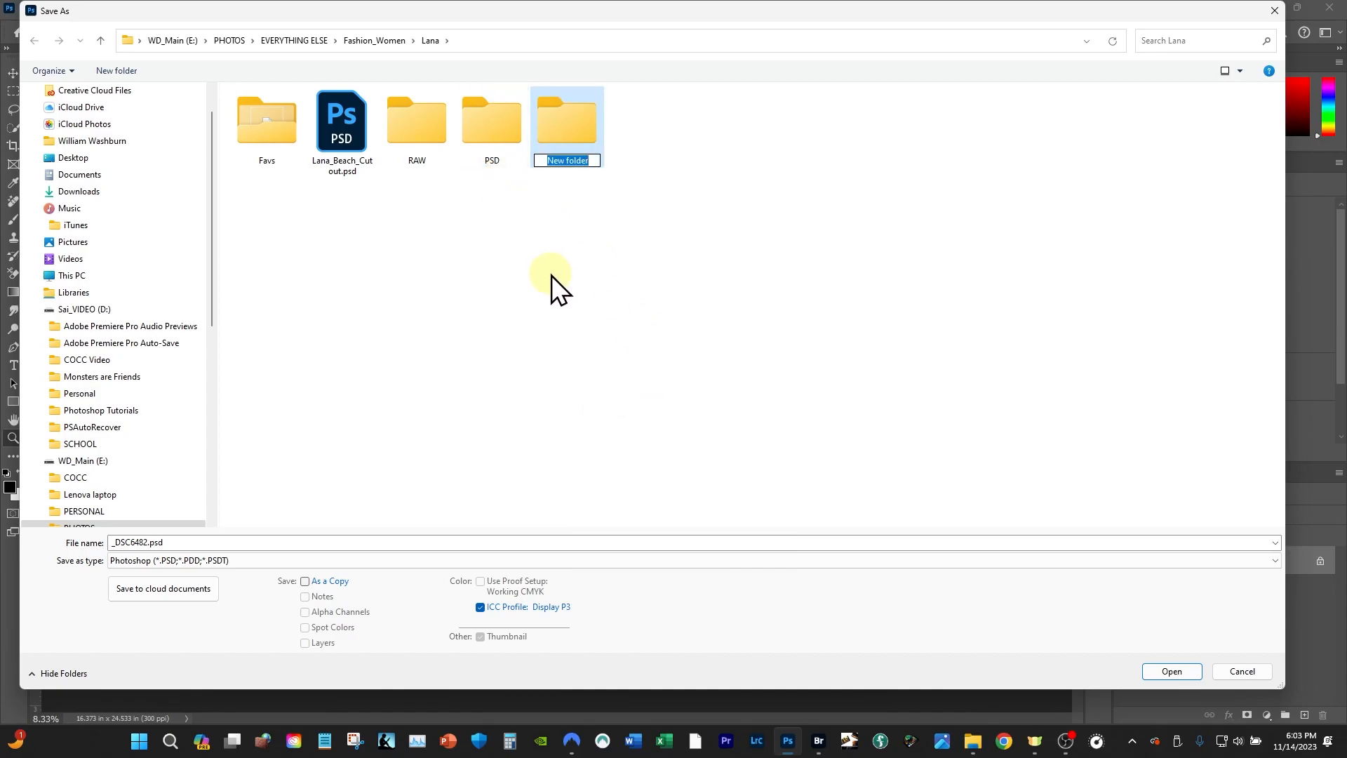
{"action": "type", "text": "JPEG"}
{"action": "key", "text": "Return"}
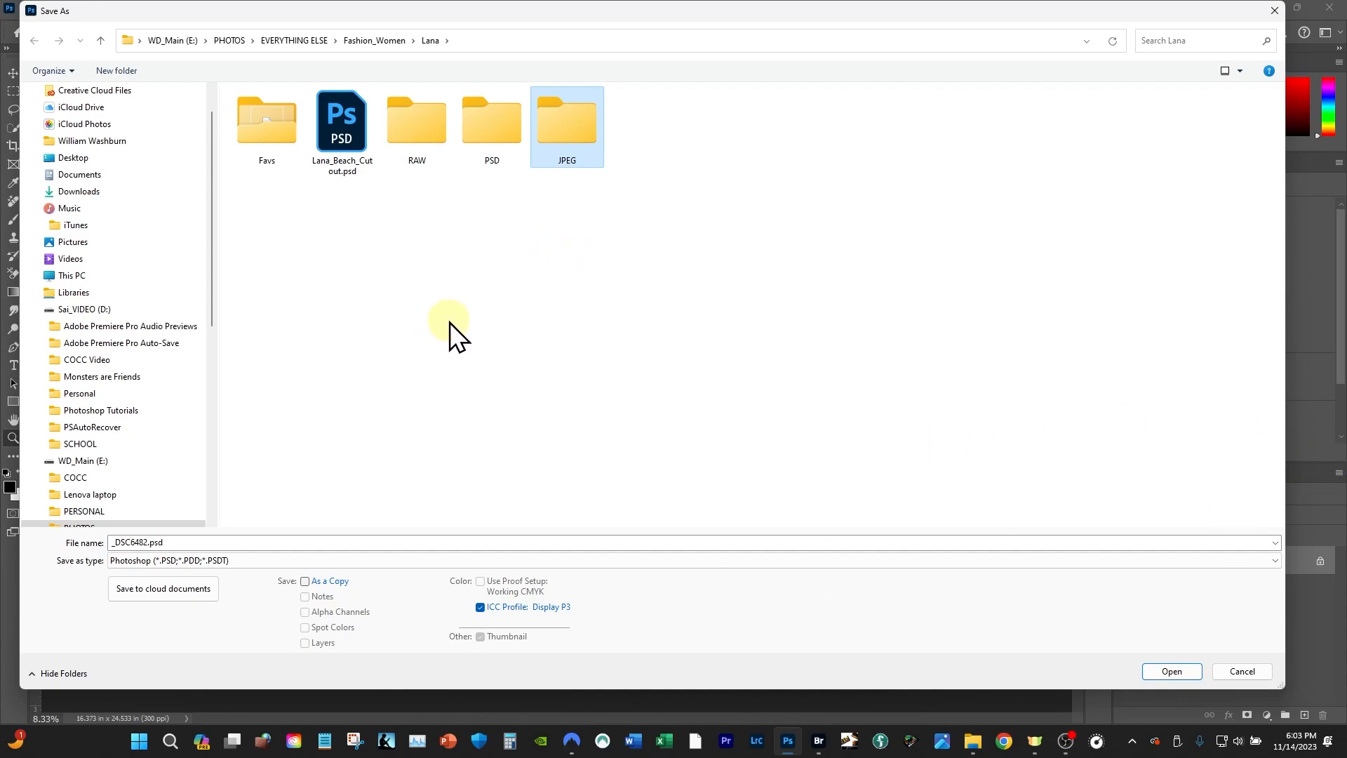
Step: Save the portrait in the PSD folder, naming the file with the model's first name followed by _look_01
{"action": "double_click", "coordinate": [487, 124]}
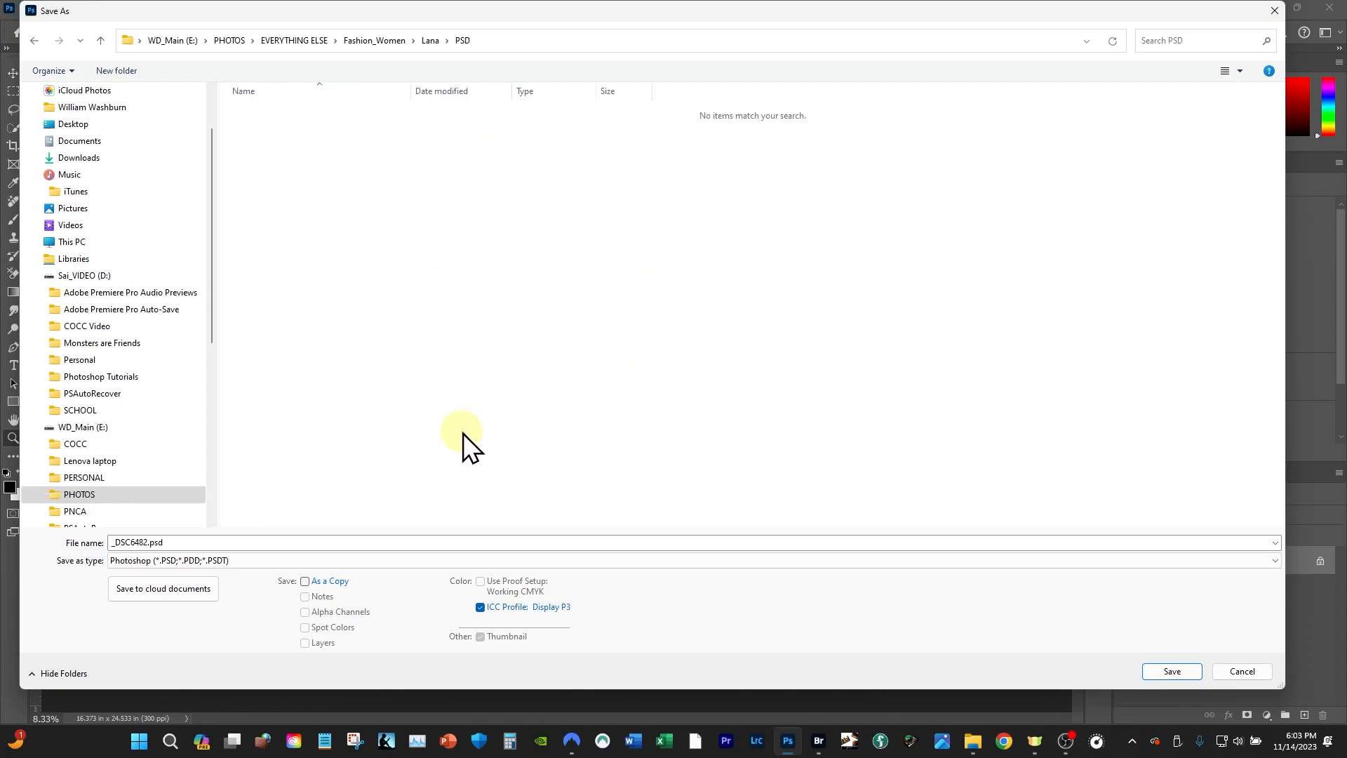
{"action": "double_click", "coordinate": [134, 541]}
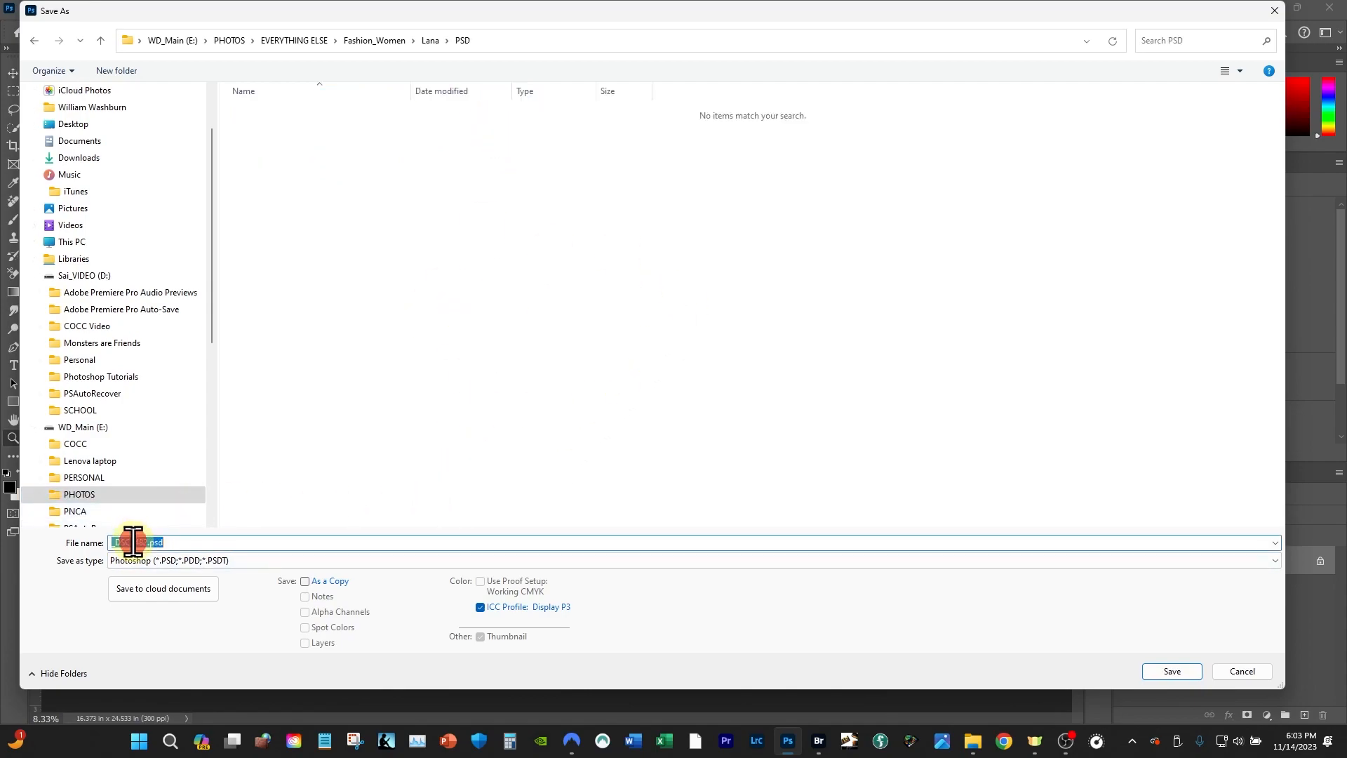
{"action": "type", "text": "Lana_look"}
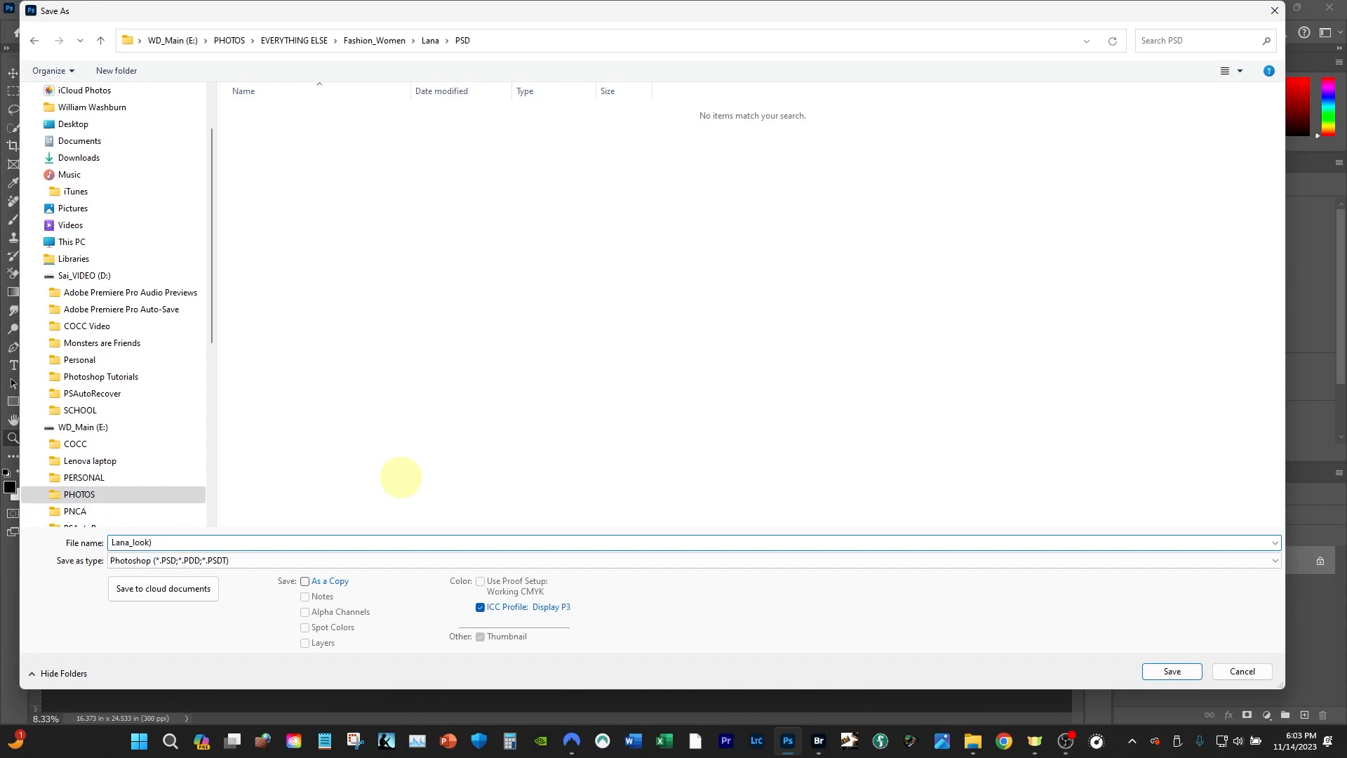
{"action": "type", "text": "_01"}
{"action": "key", "text": "Return"}
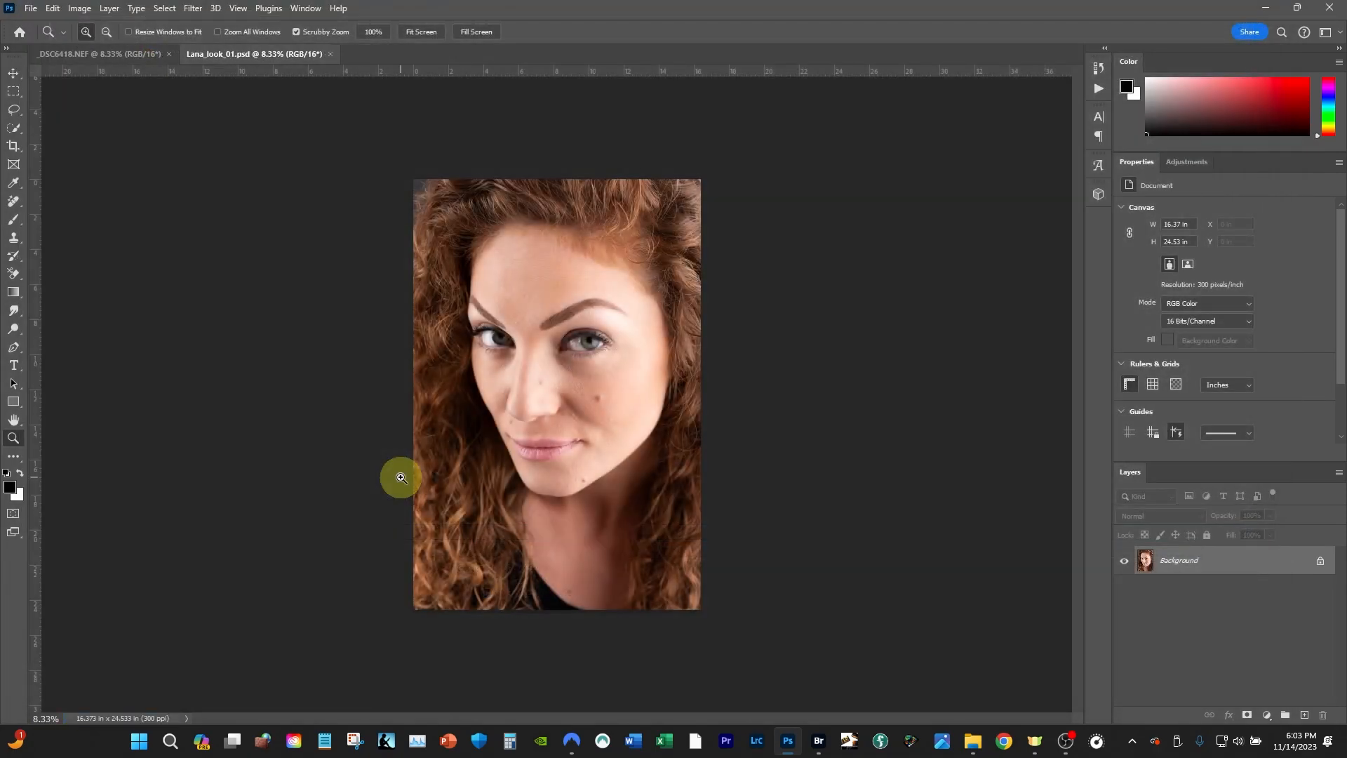
Step: Save _DSC6418 in Photoshop format in the PSD folder, naming it with the photographer's name followed by _Portrait_01
{"action": "left_click", "coordinate": [111, 56]}
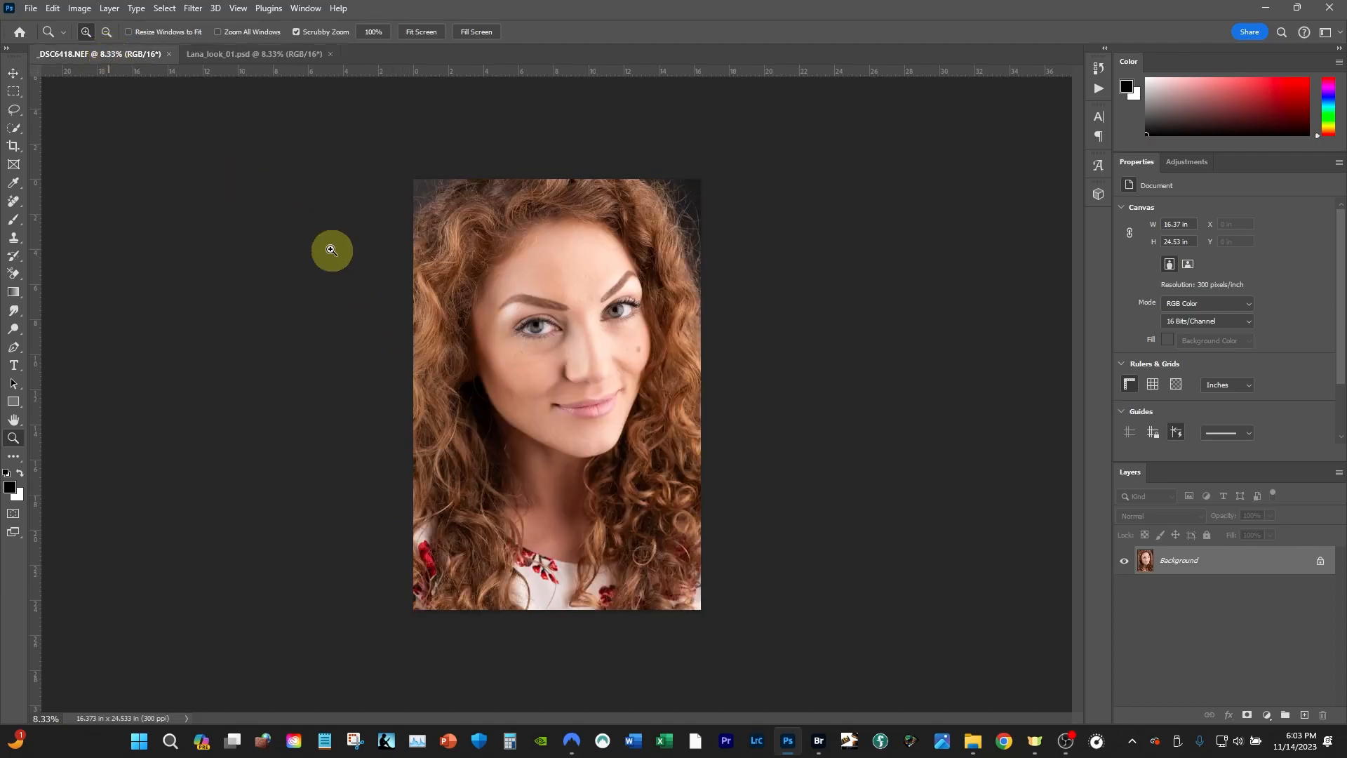
{"action": "key", "text": "ctrl+shift+s"}
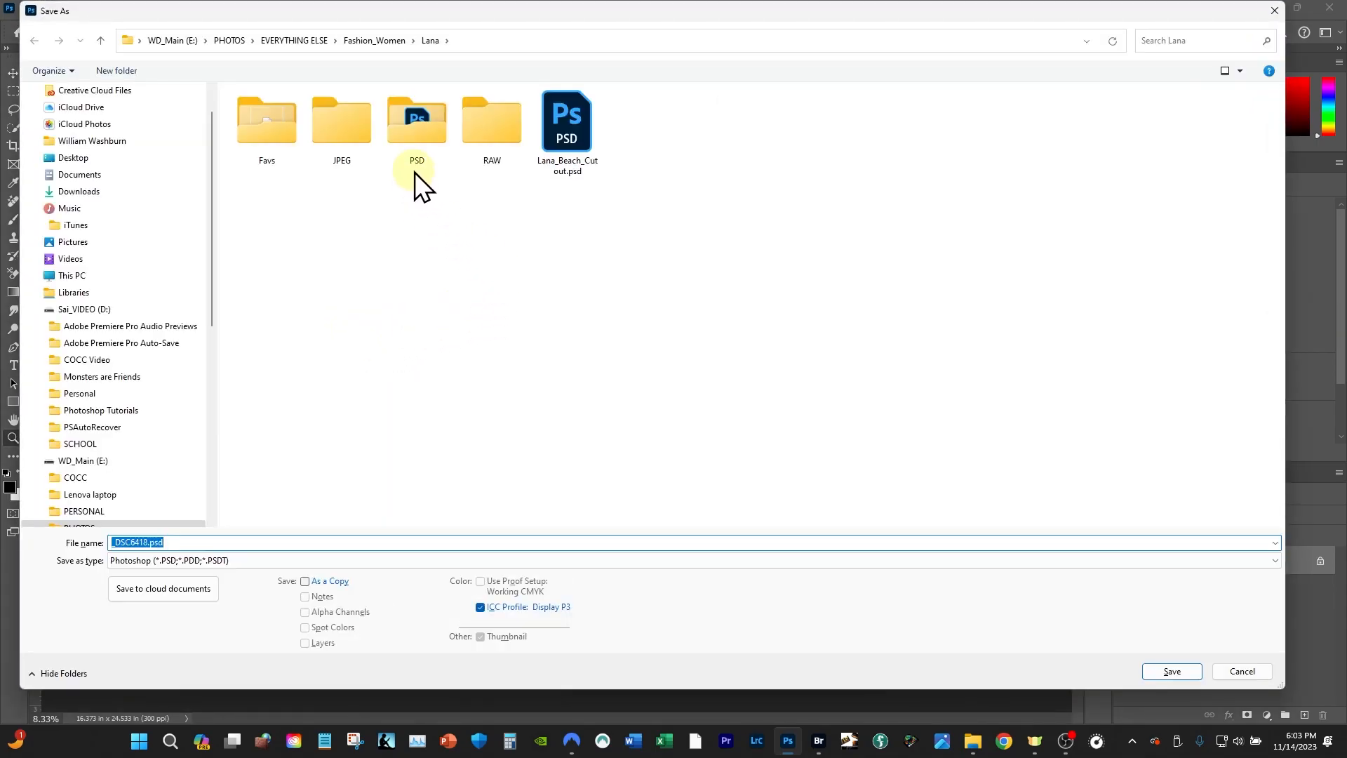
{"action": "double_click", "coordinate": [420, 124]}
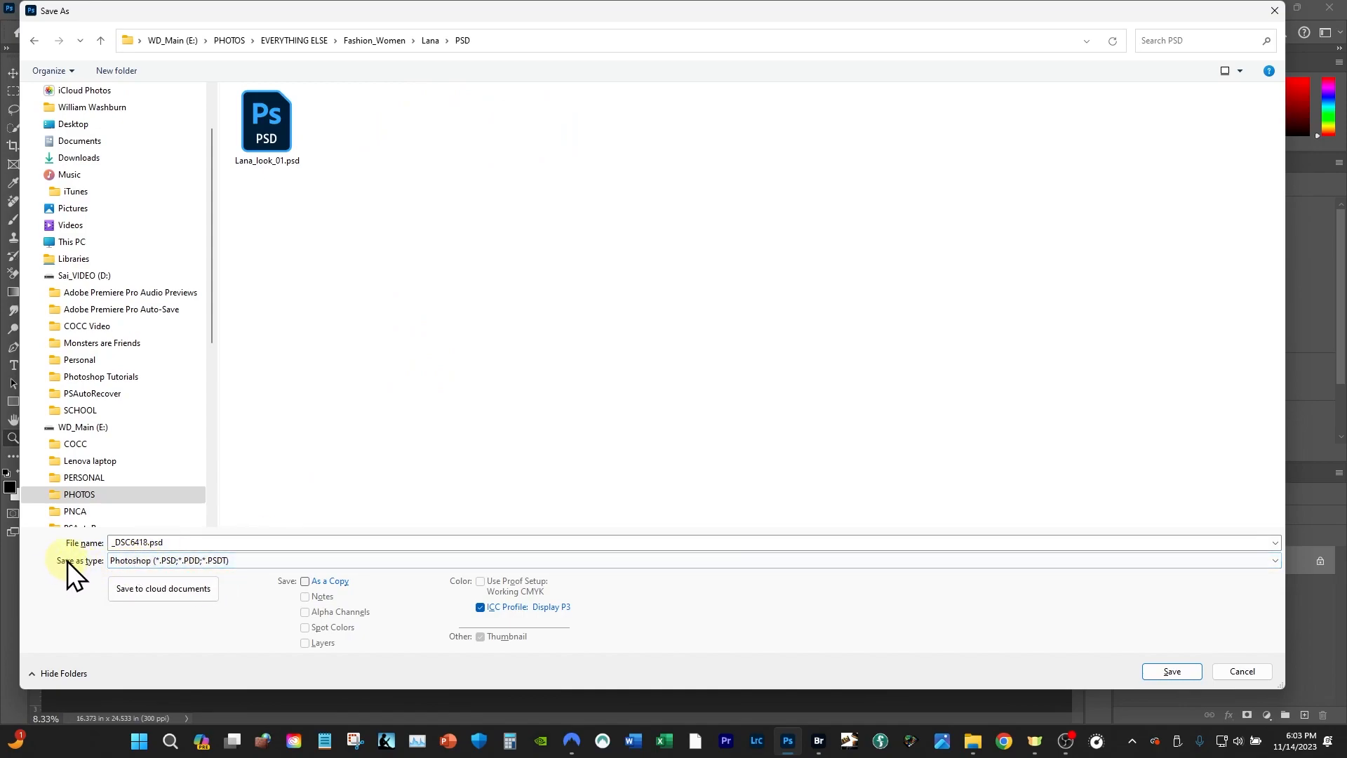
{"action": "left_click", "coordinate": [140, 560]}
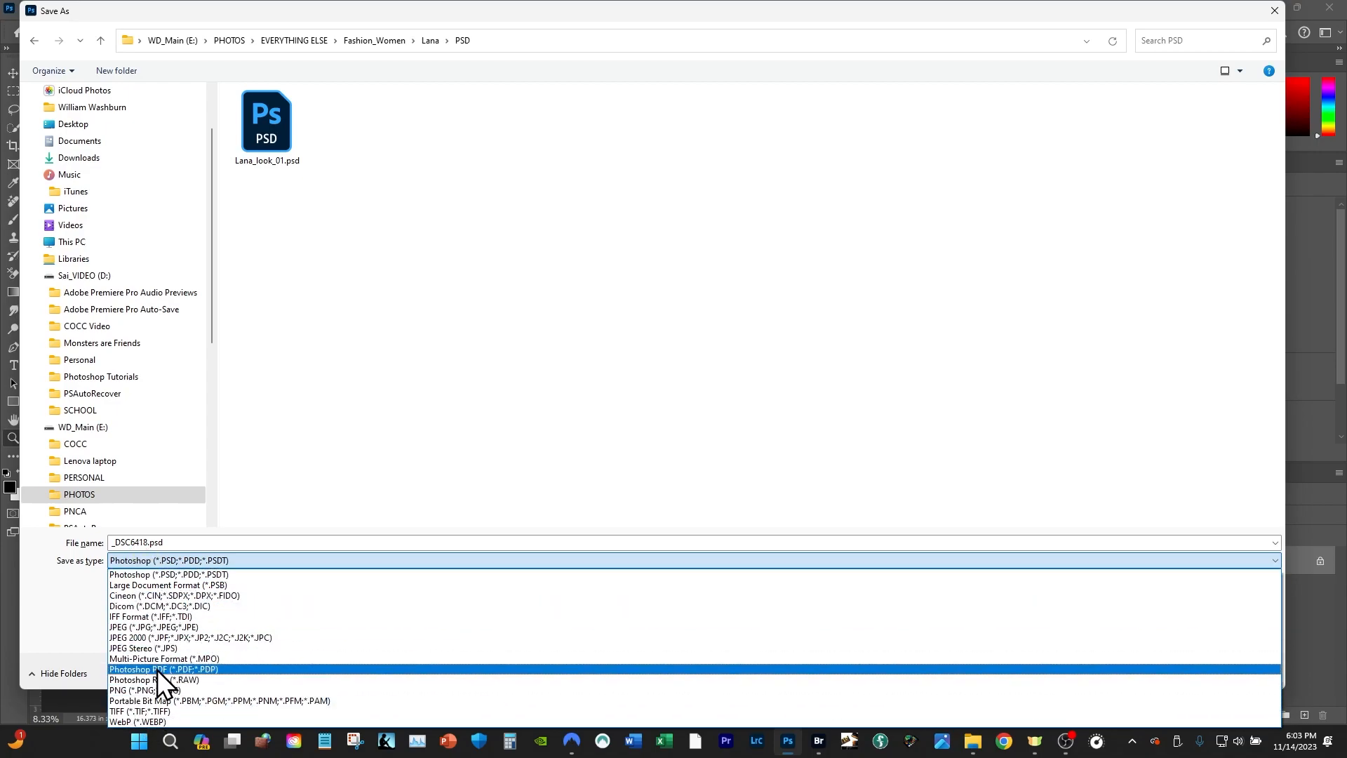
{"action": "left_click", "coordinate": [166, 575]}
{"action": "double_click", "coordinate": [169, 543]}
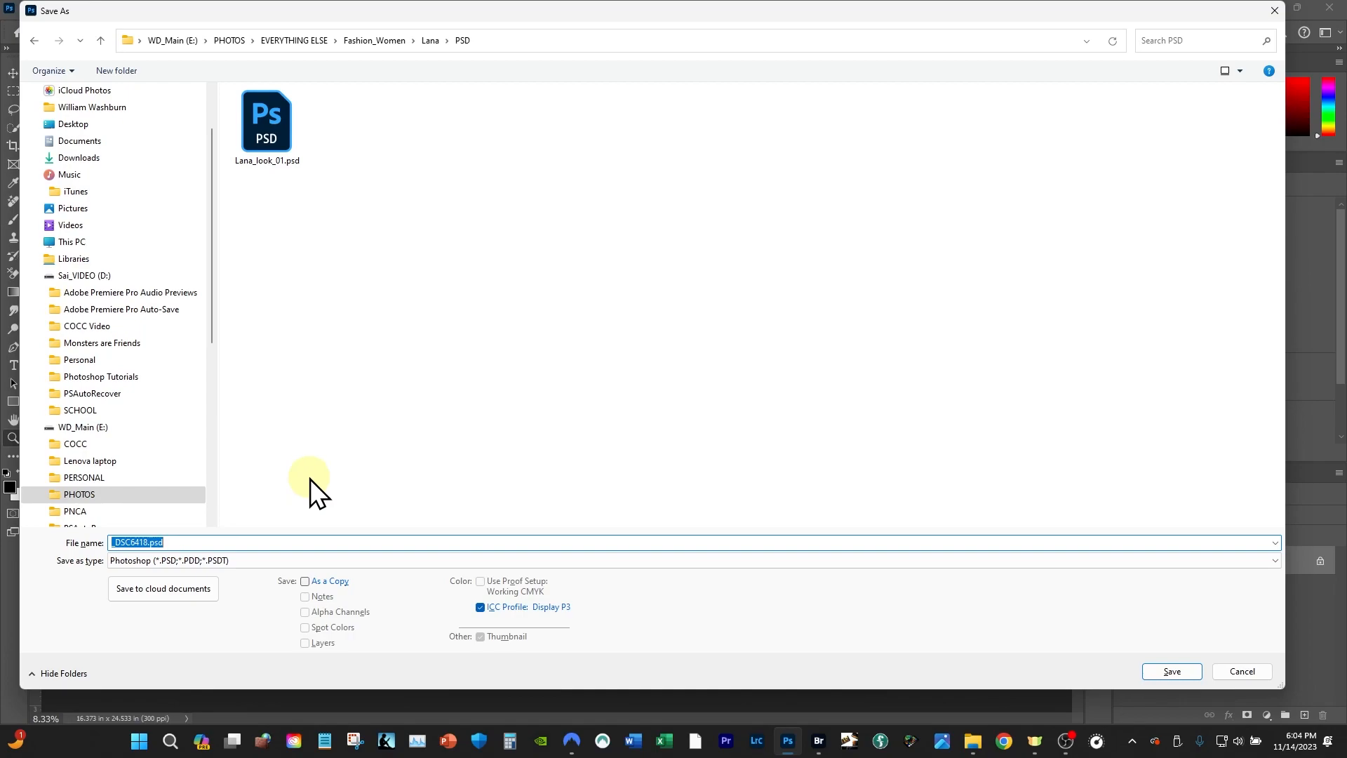
{"action": "type", "text": "Washburn_Sai_Portrait_01"}
{"action": "key", "text": "Return"}
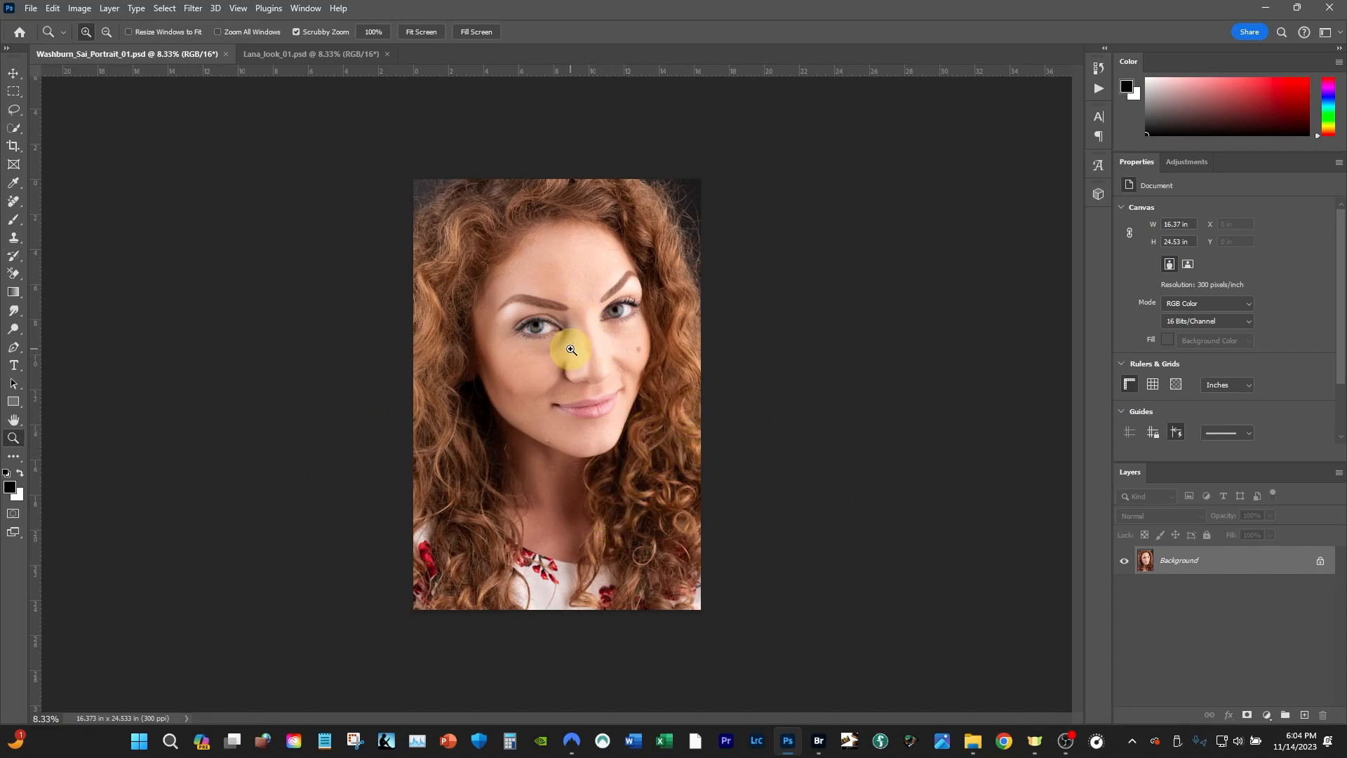
Step: View the look_01 portrait, examine the Eyedropper, Remove and Brush tool groups, and zoom in on the face
{"action": "left_click", "coordinate": [326, 54]}
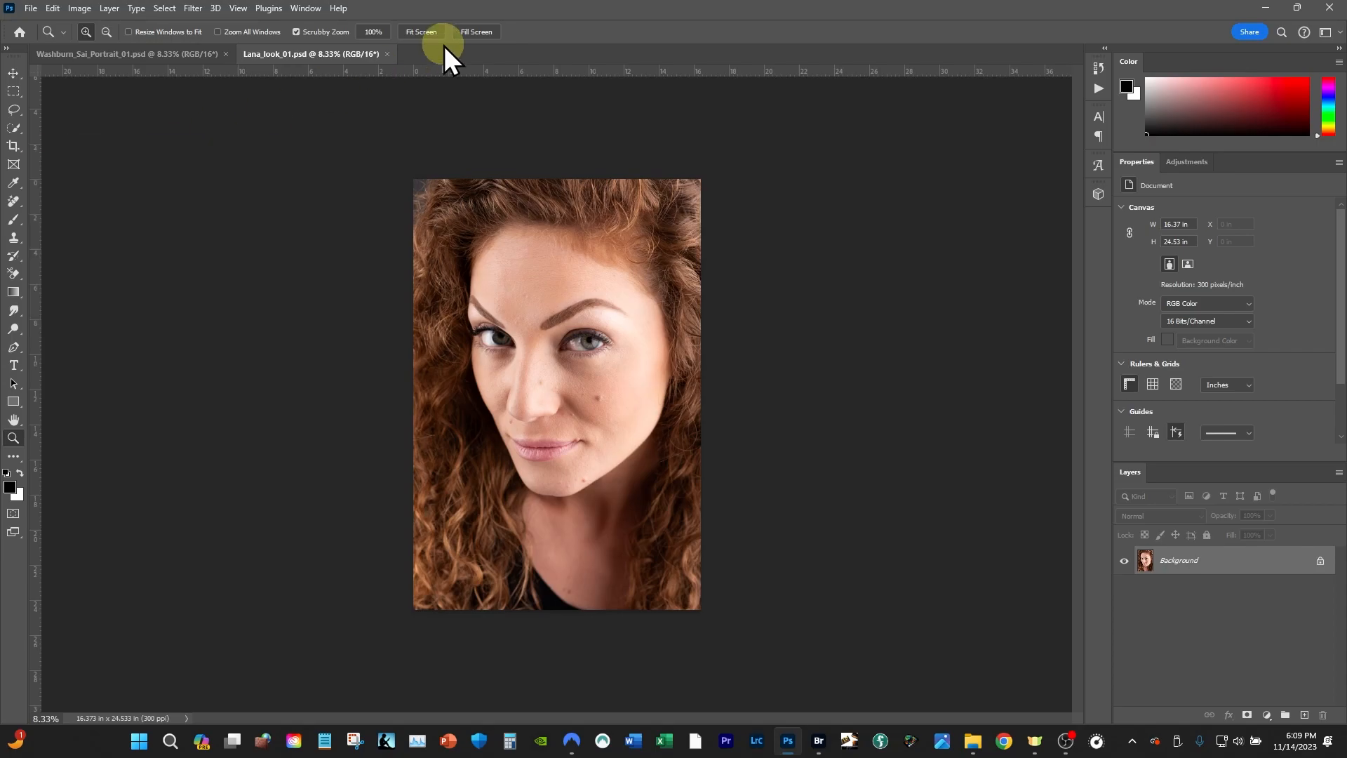
{"action": "left_click", "coordinate": [18, 186]}
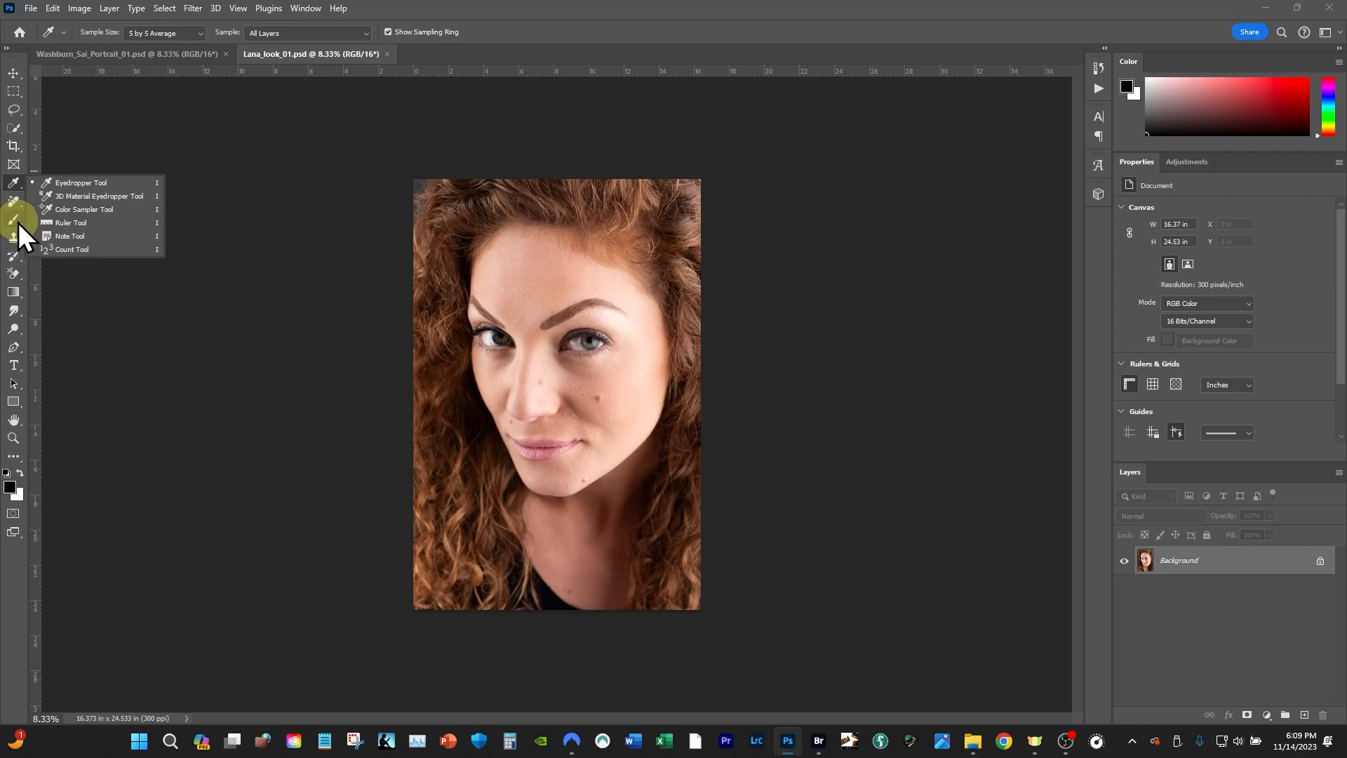
{"action": "left_click", "coordinate": [202, 274]}
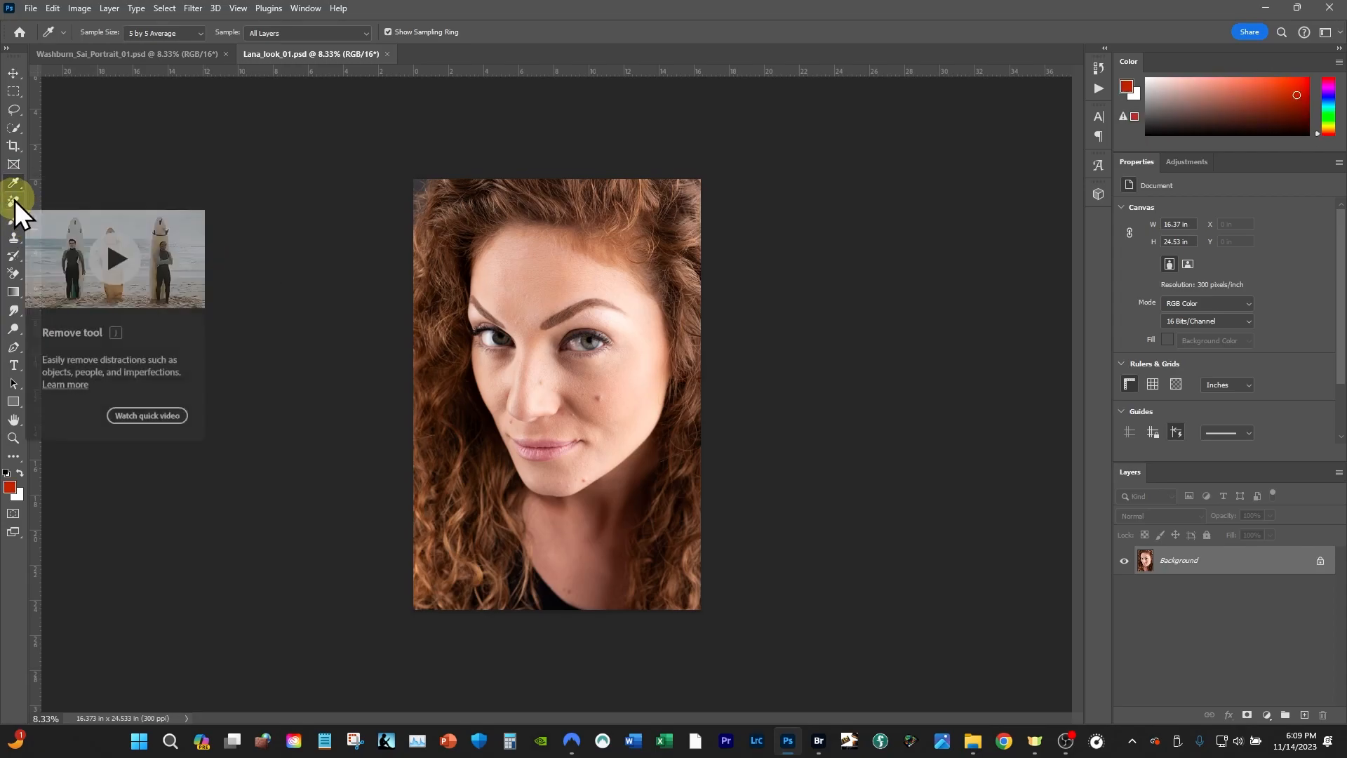
{"action": "left_click", "coordinate": [15, 202]}
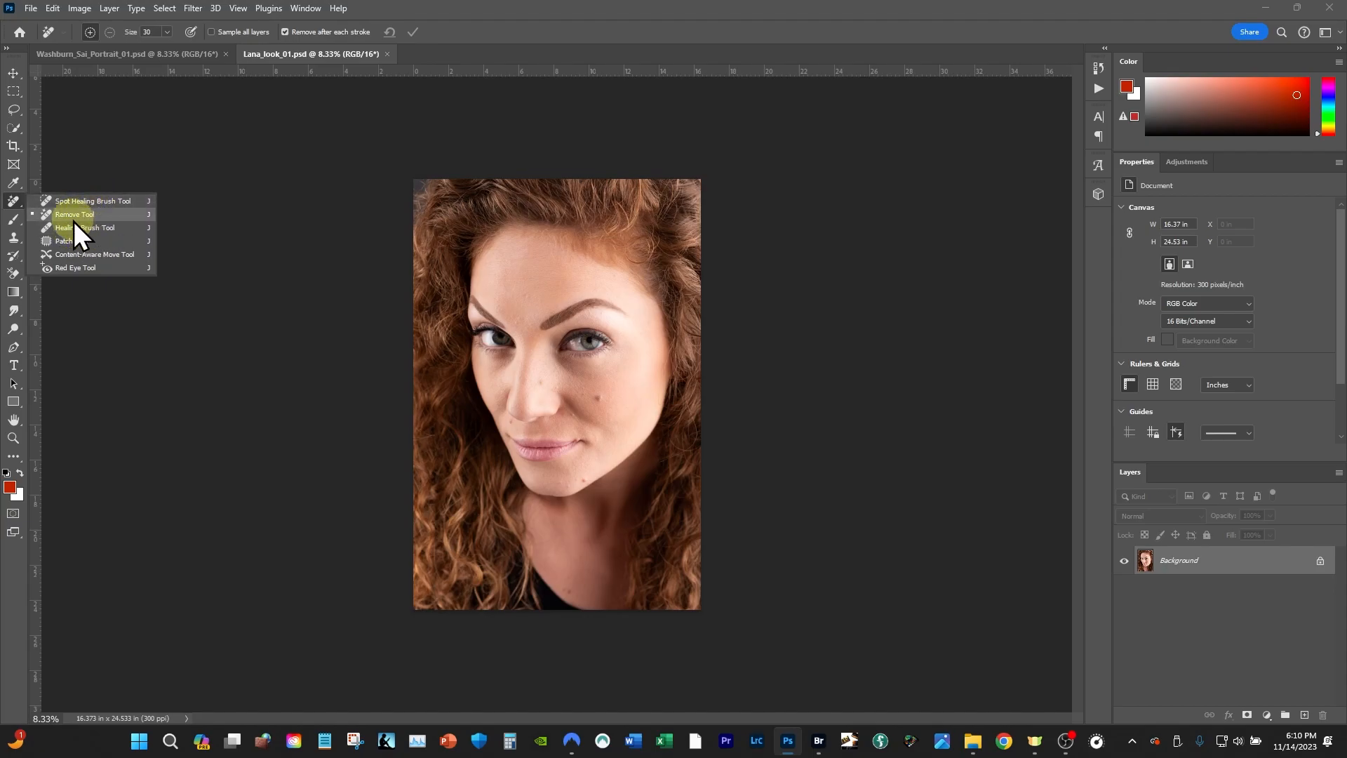
{"action": "left_click", "coordinate": [14, 221]}
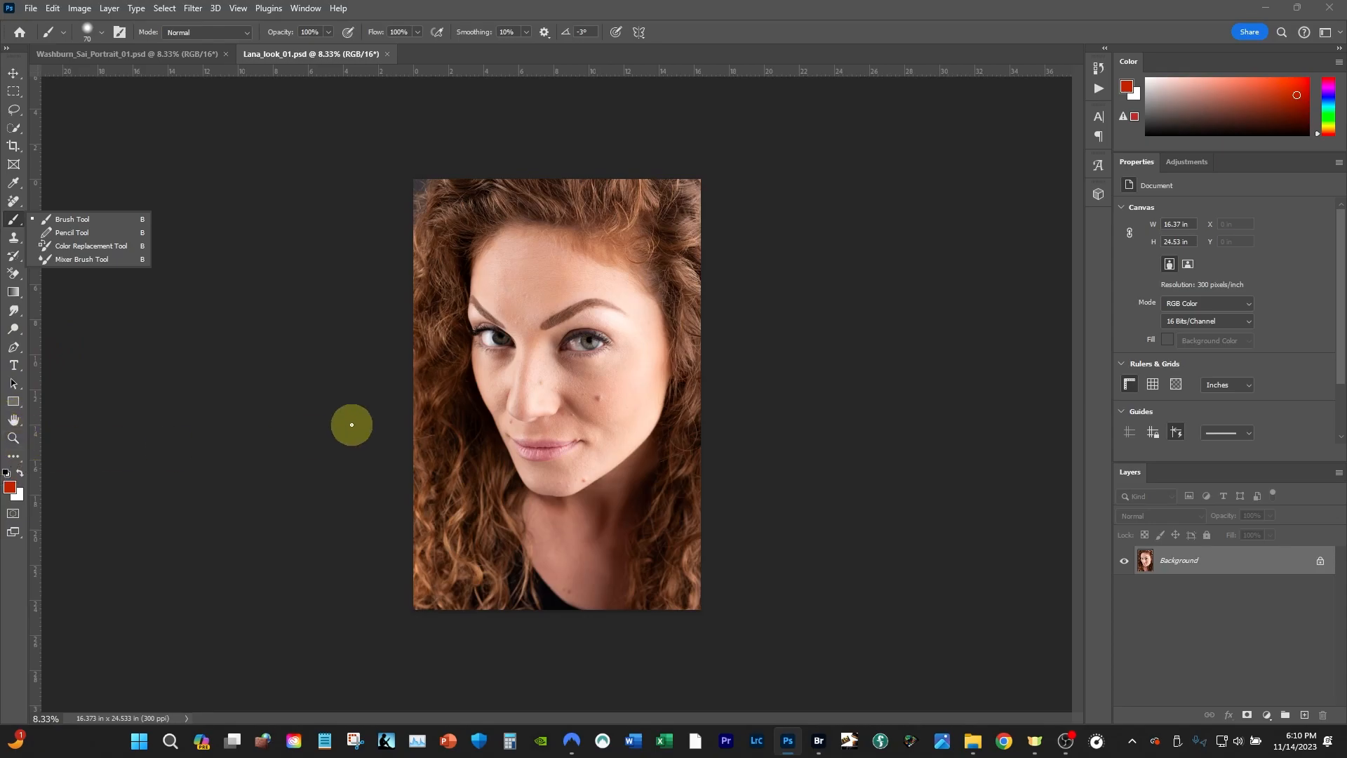
{"action": "key", "text": "z"}
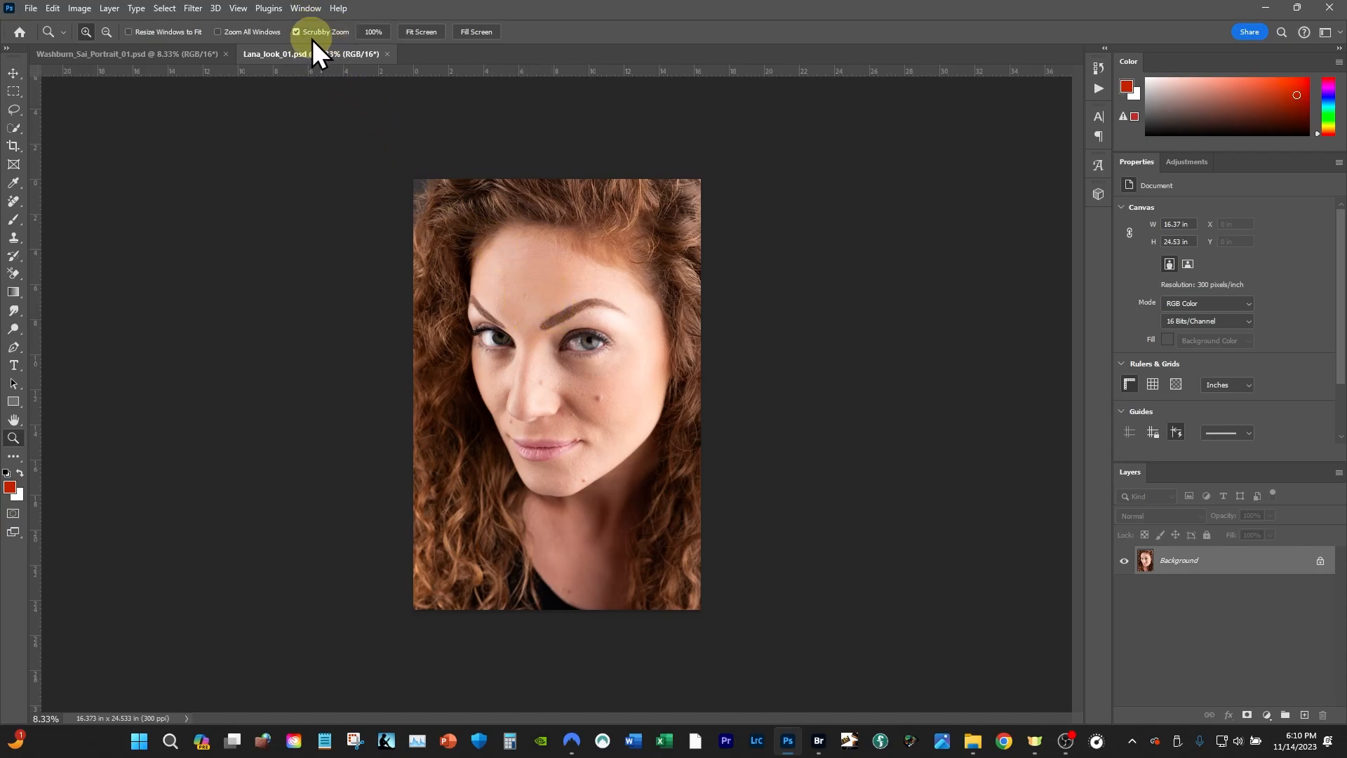
{"action": "left_click_drag", "start_coordinate": [529, 297], "coordinate": [512, 352]}
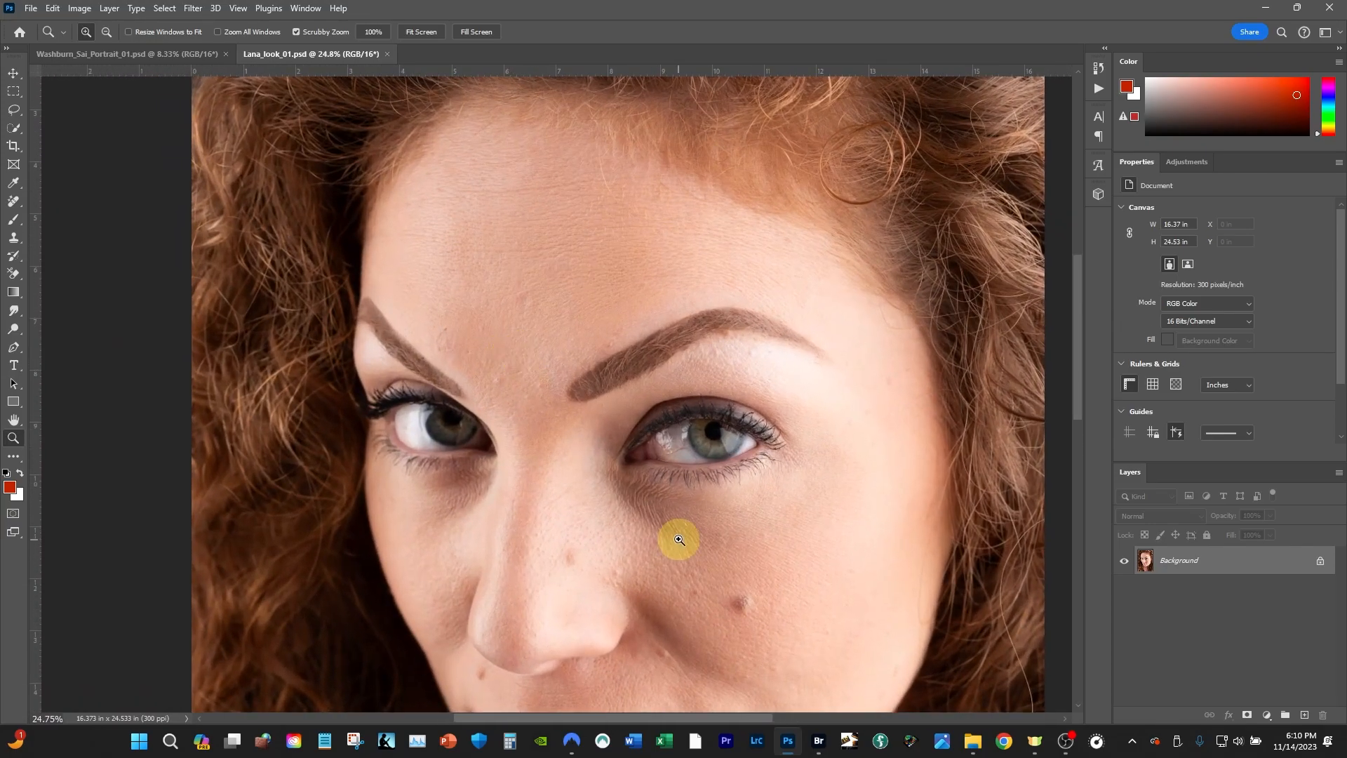
Step: Review the Move, Patch, Crop, Brush and Zoom tools one after another, including their tool groups
{"action": "left_click", "coordinate": [14, 73]}
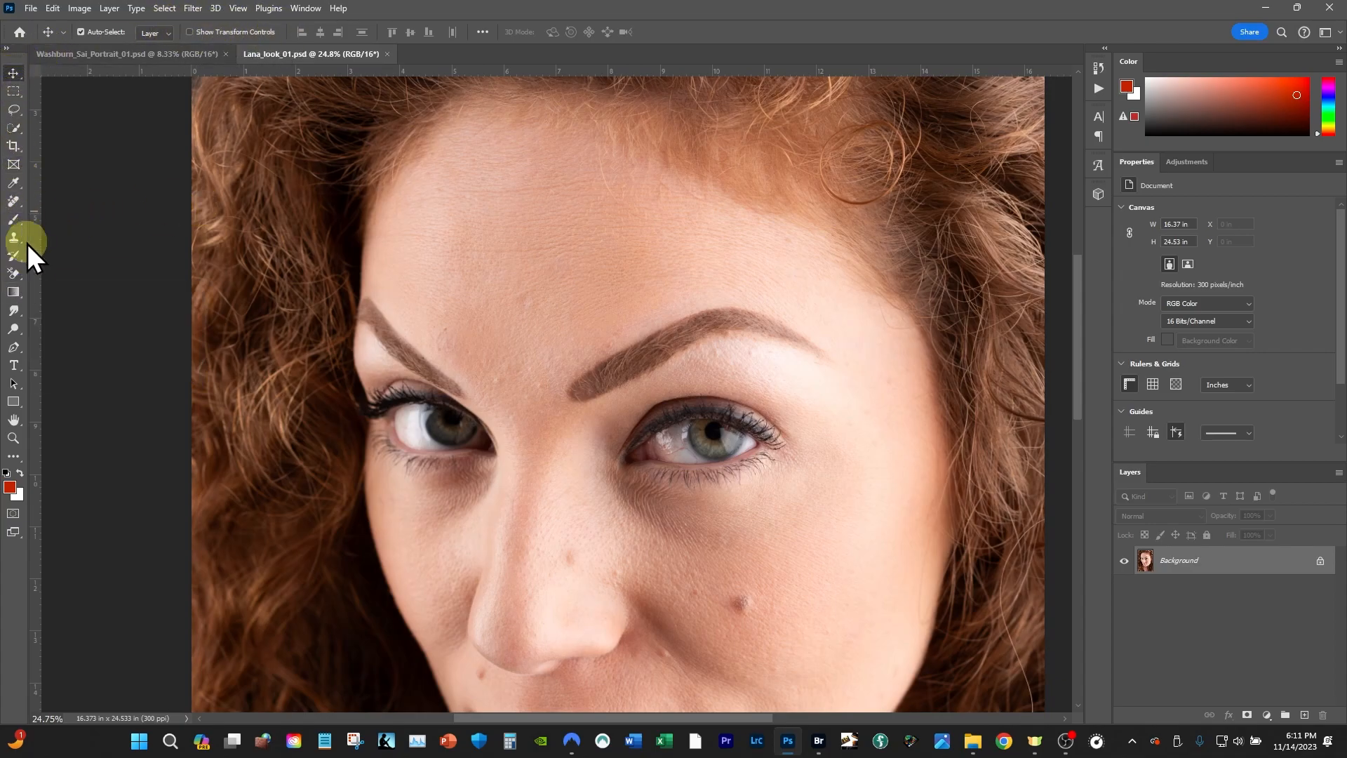
{"action": "left_click", "coordinate": [14, 202]}
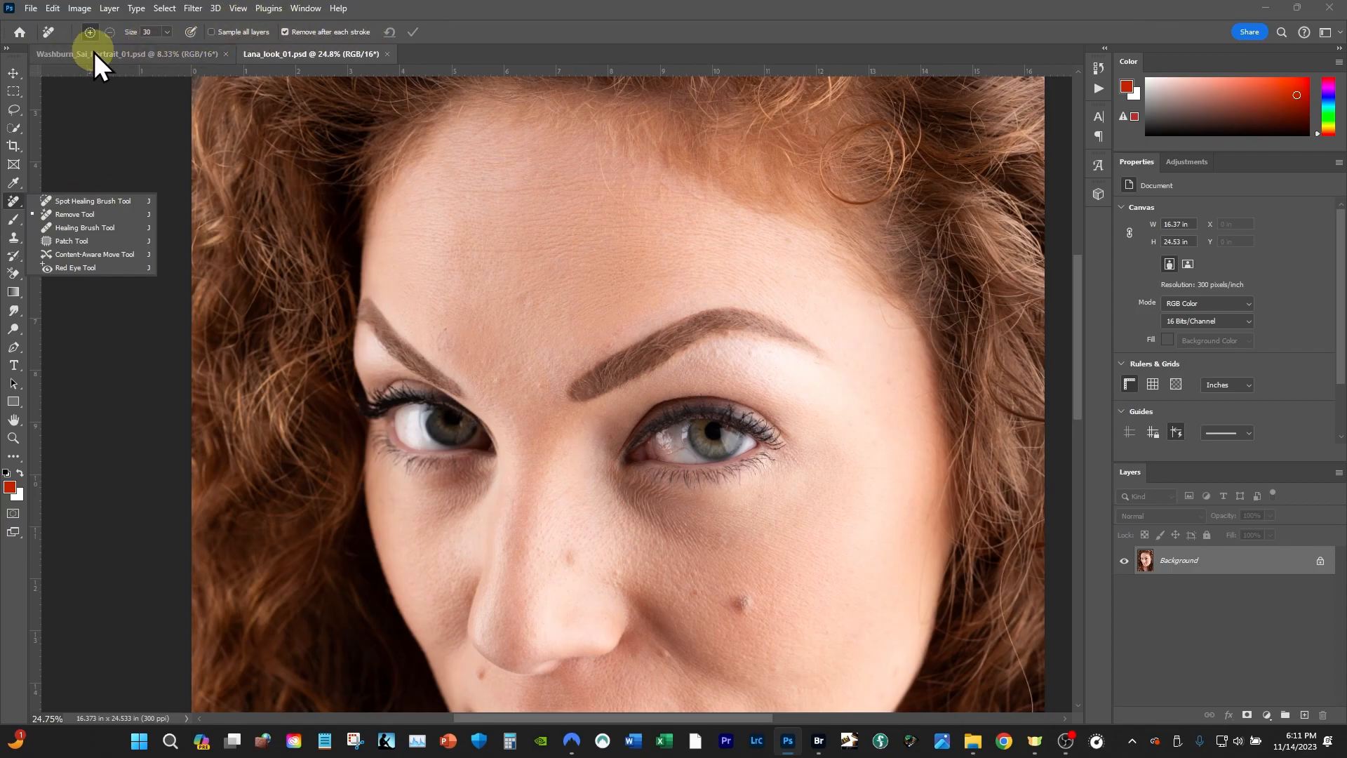
{"action": "left_click", "coordinate": [73, 242]}
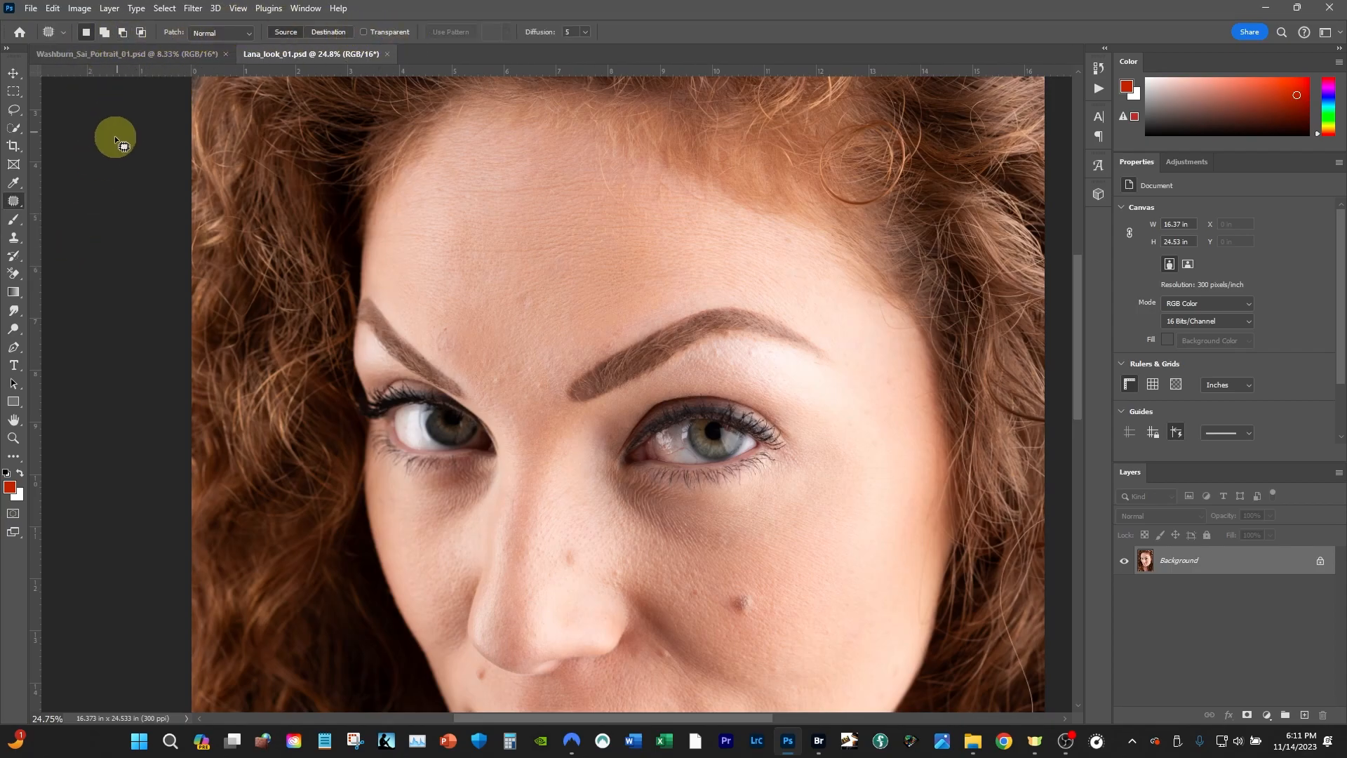
{"action": "left_click", "coordinate": [14, 145]}
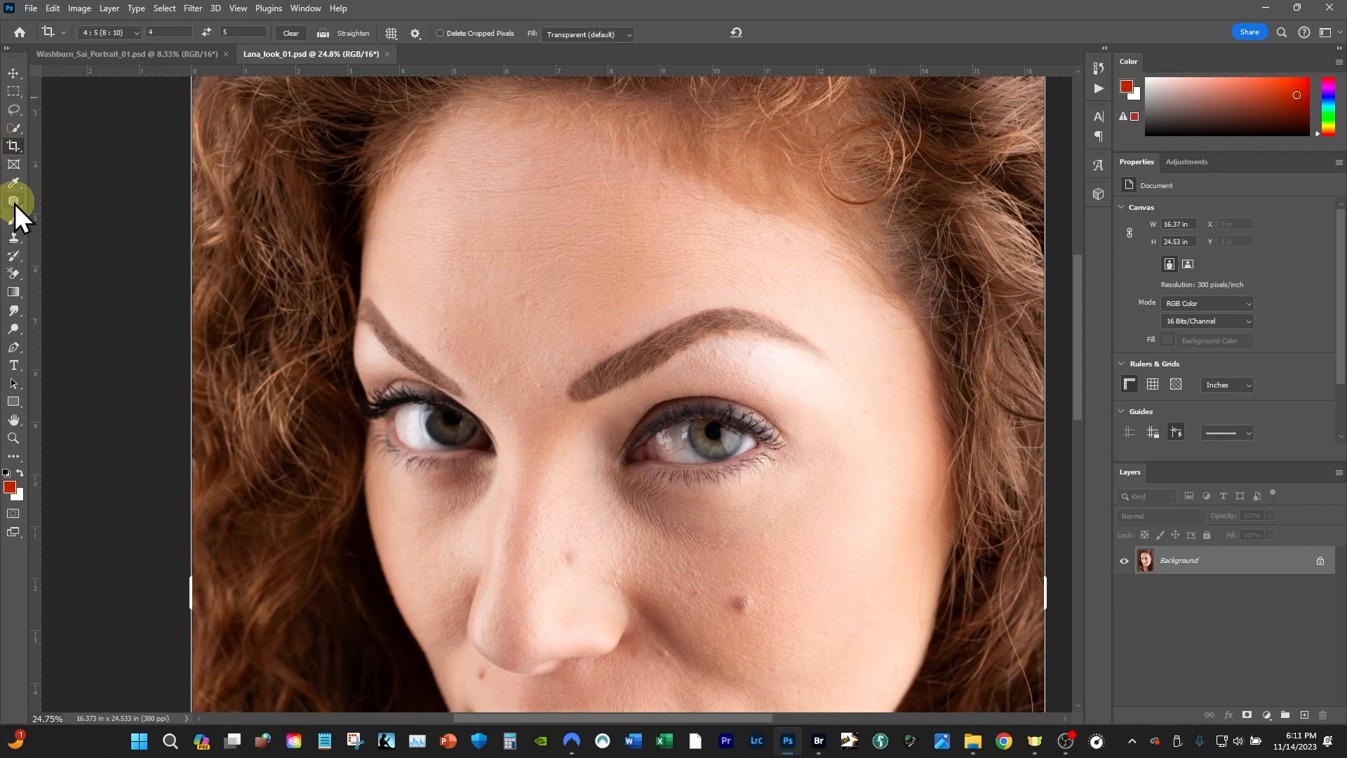
{"action": "left_click", "coordinate": [14, 73]}
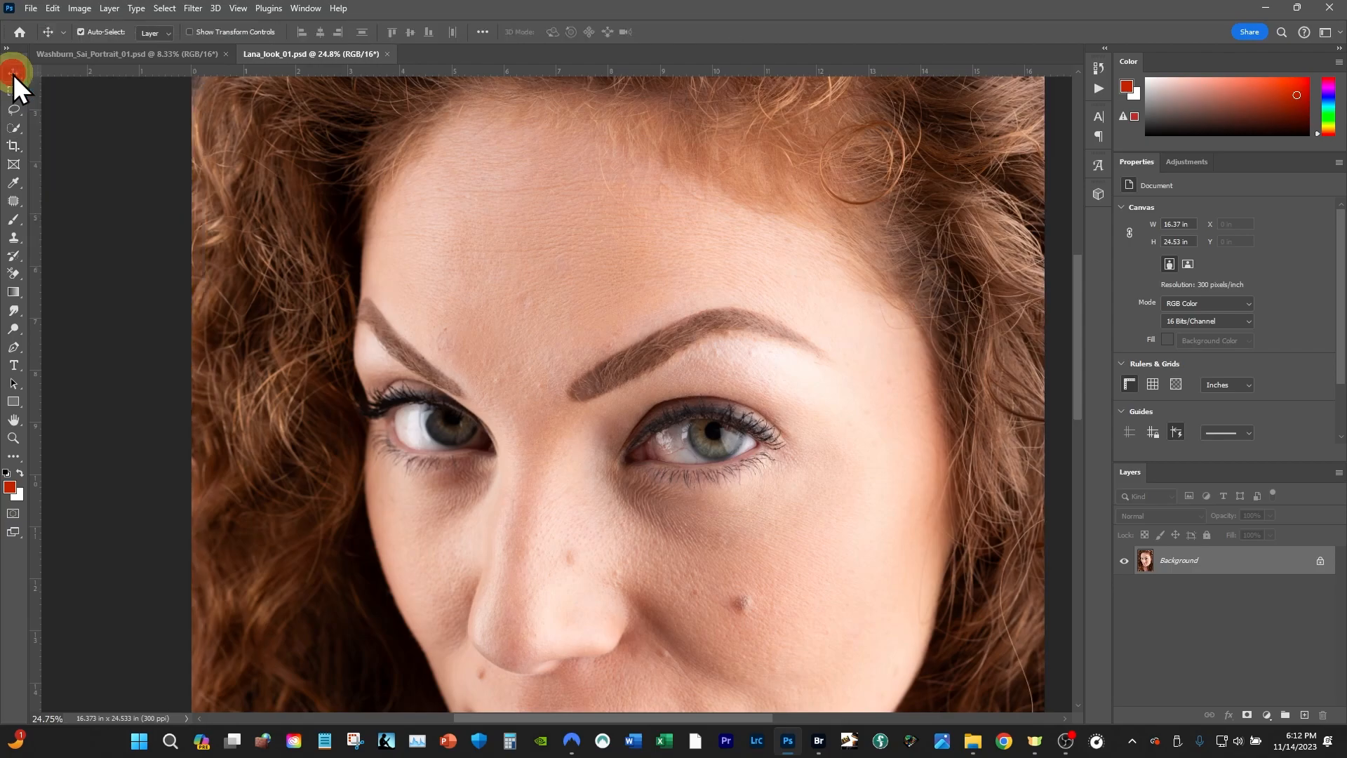
{"action": "left_click", "coordinate": [13, 147]}
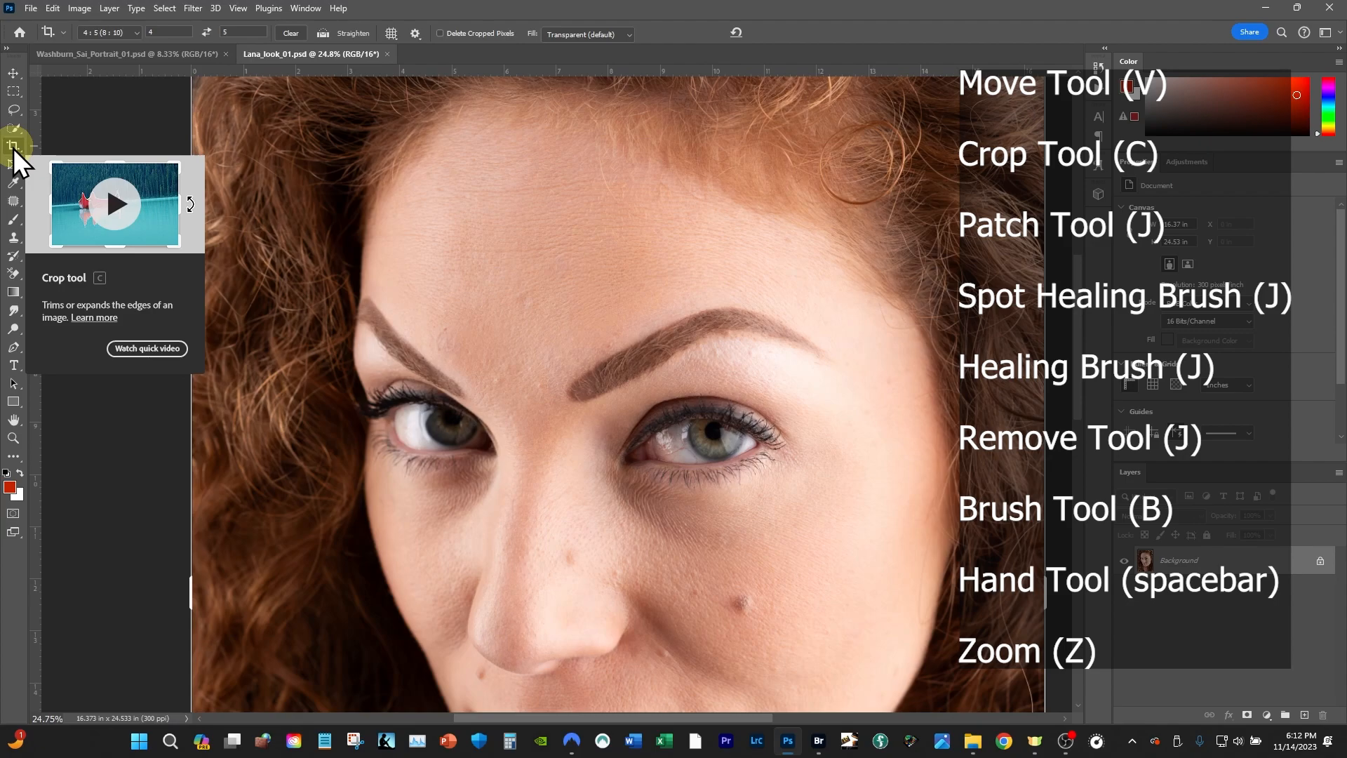
{"action": "left_click", "coordinate": [14, 202]}
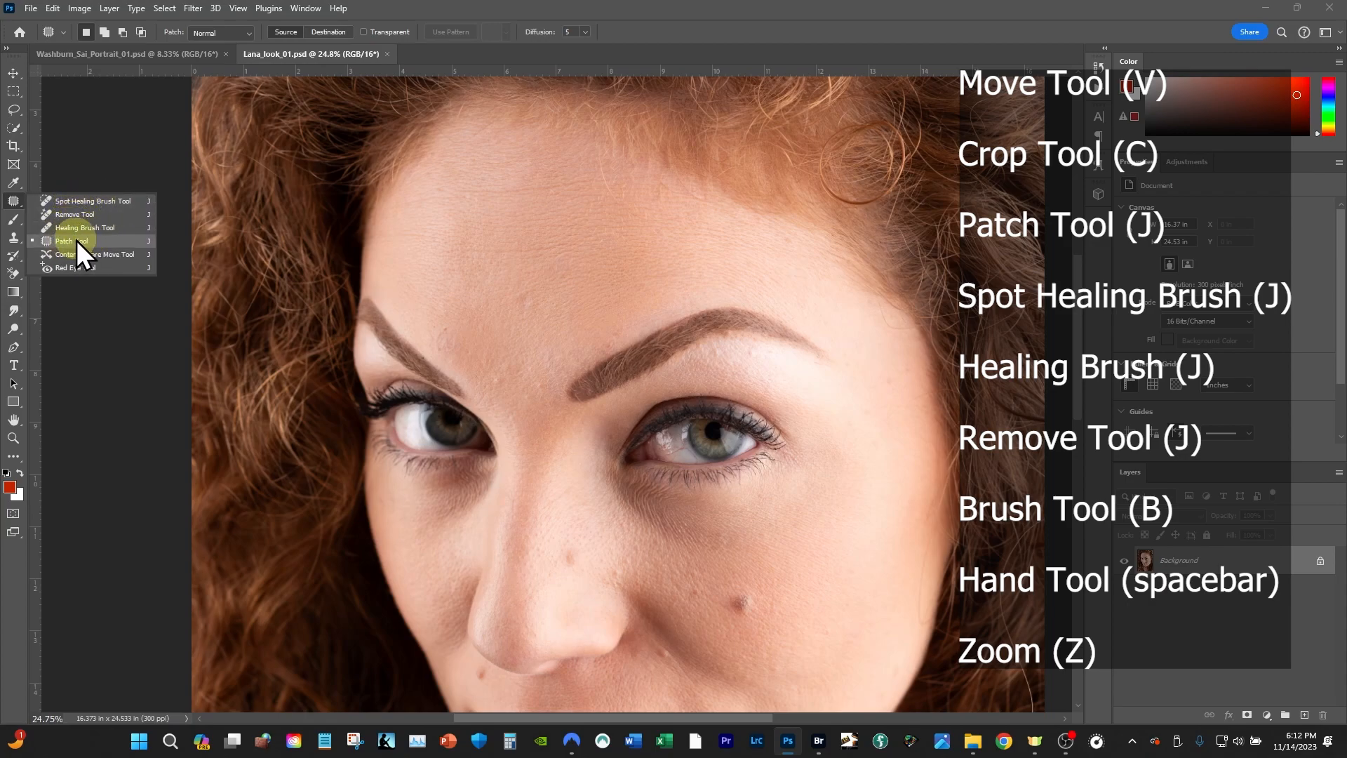
{"action": "left_click", "coordinate": [15, 217]}
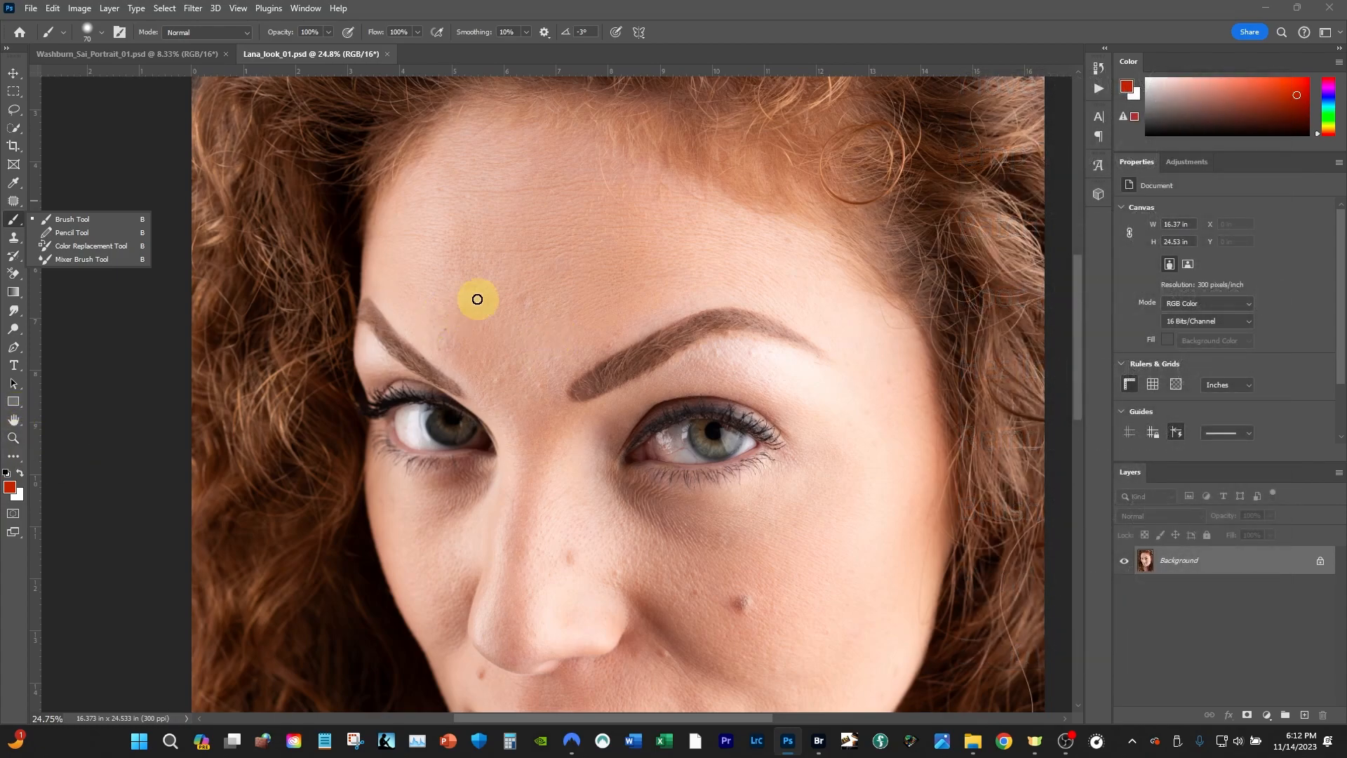
{"action": "key", "text": "z"}
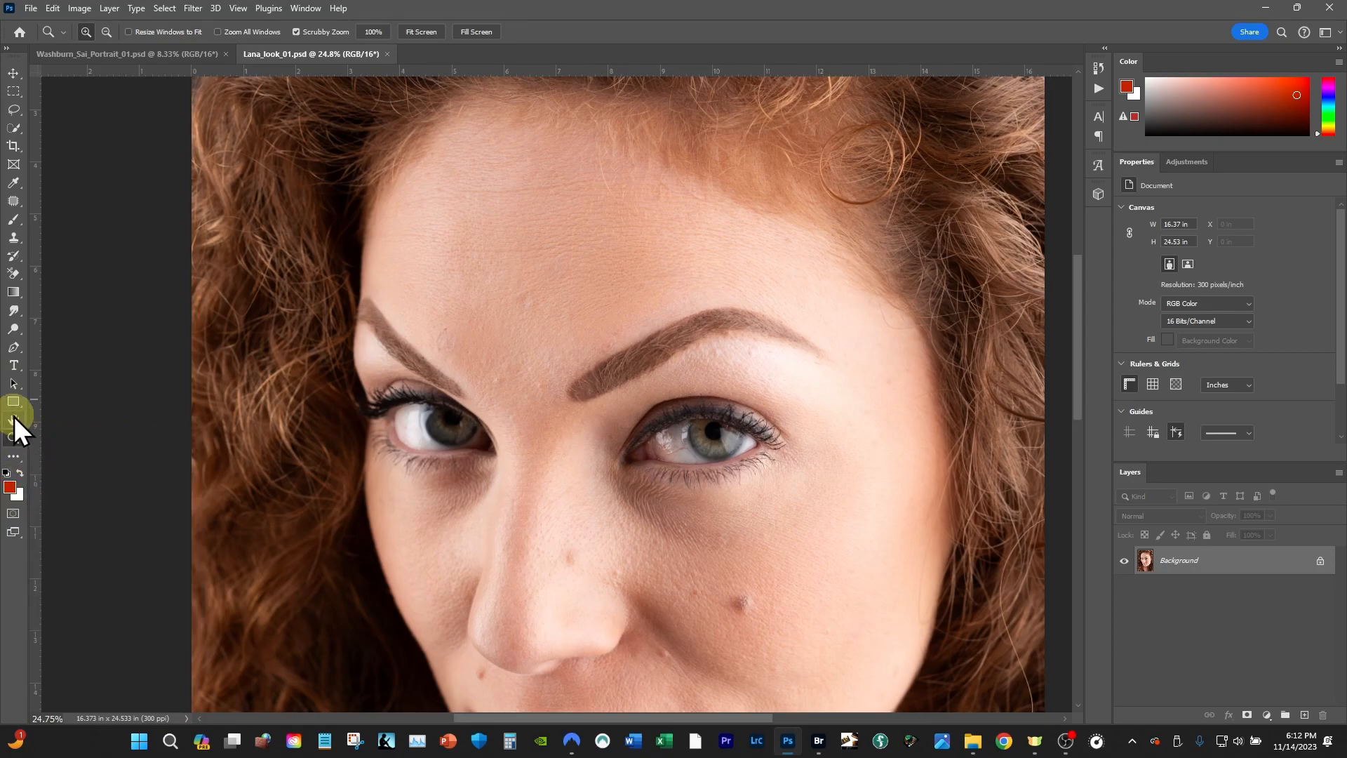
Step: Activate the Spot Healing Brush and switch within its tool group to the Patch Tool
{"action": "mouse_move", "coordinate": [15, 203]}
{"action": "left_mouse_down"}
{"action": "mouse_move", "coordinate": [87, 246]}
{"action": "mouse_move", "coordinate": [86, 202]}
{"action": "left_mouse_up"}
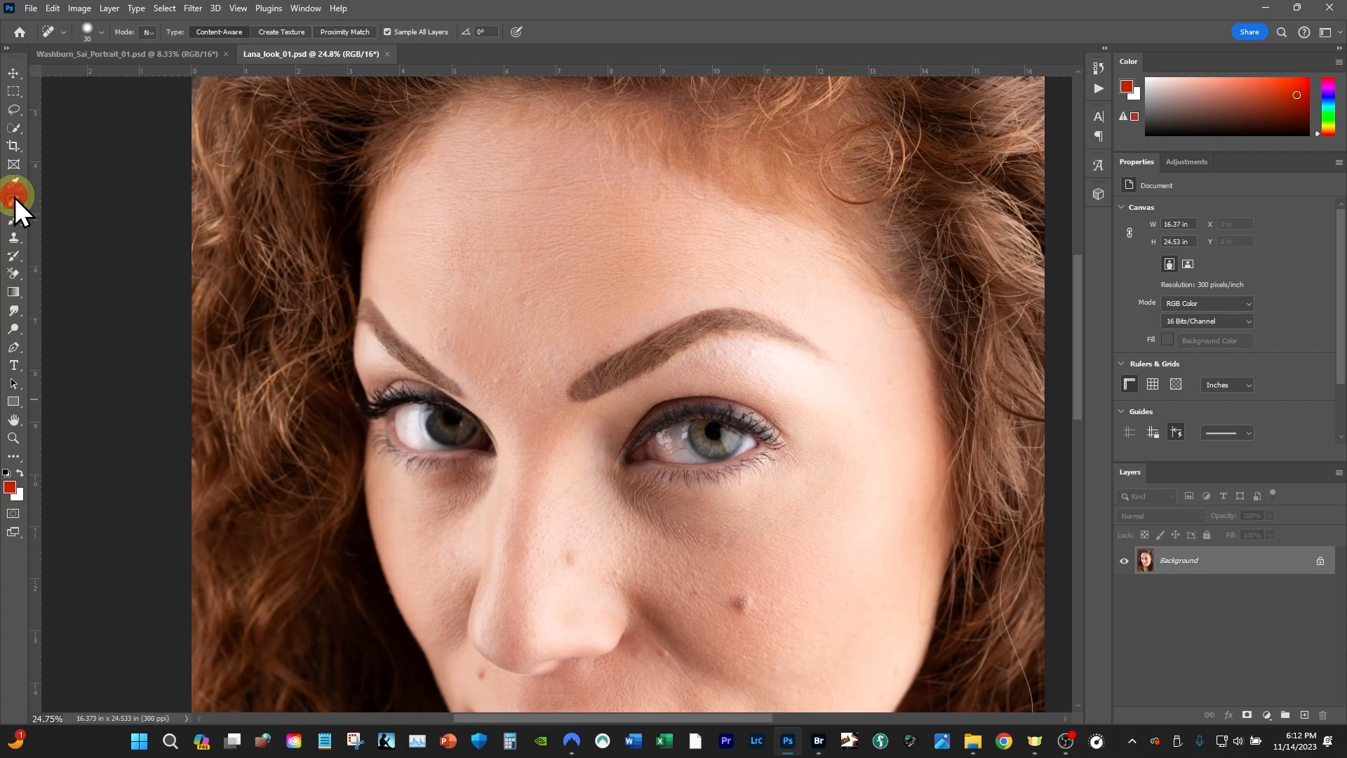
{"action": "mouse_move", "coordinate": [11, 183]}
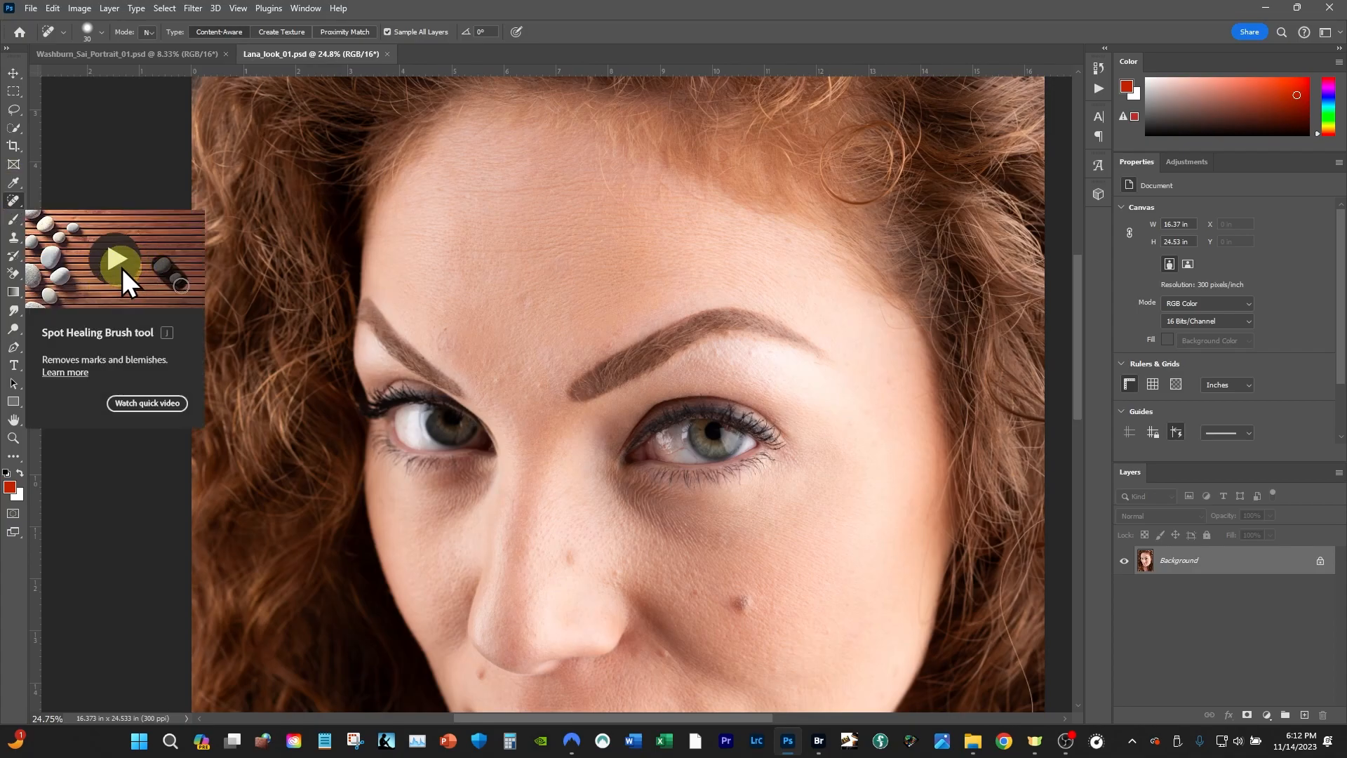
{"action": "key", "text": "shift+j"}
{"action": "mouse_move", "coordinate": [19, 200]}
{"action": "left_mouse_down"}
{"action": "mouse_move", "coordinate": [69, 216]}
{"action": "mouse_move", "coordinate": [73, 237]}
{"action": "left_mouse_up"}
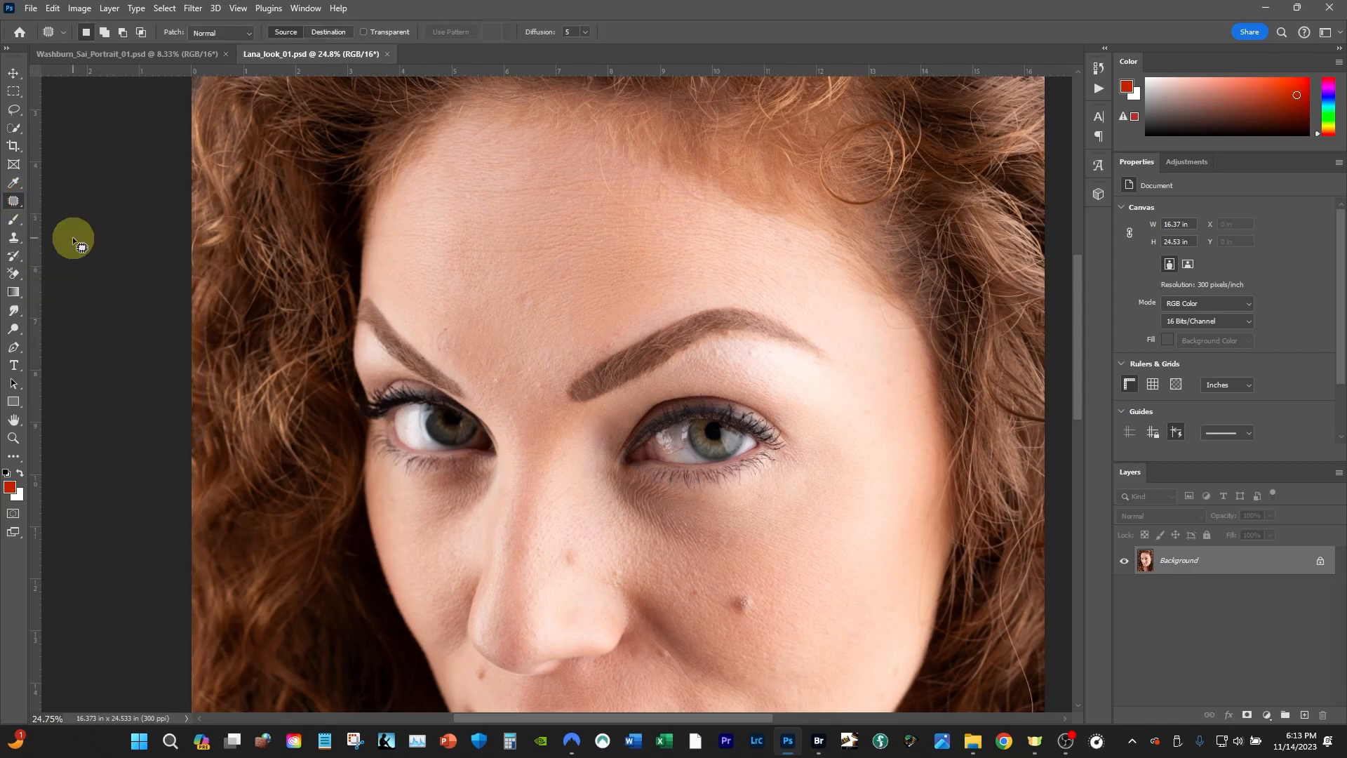
Step: Reset the foreground and background colors to the default black and white
{"action": "mouse_move", "coordinate": [18, 210]}
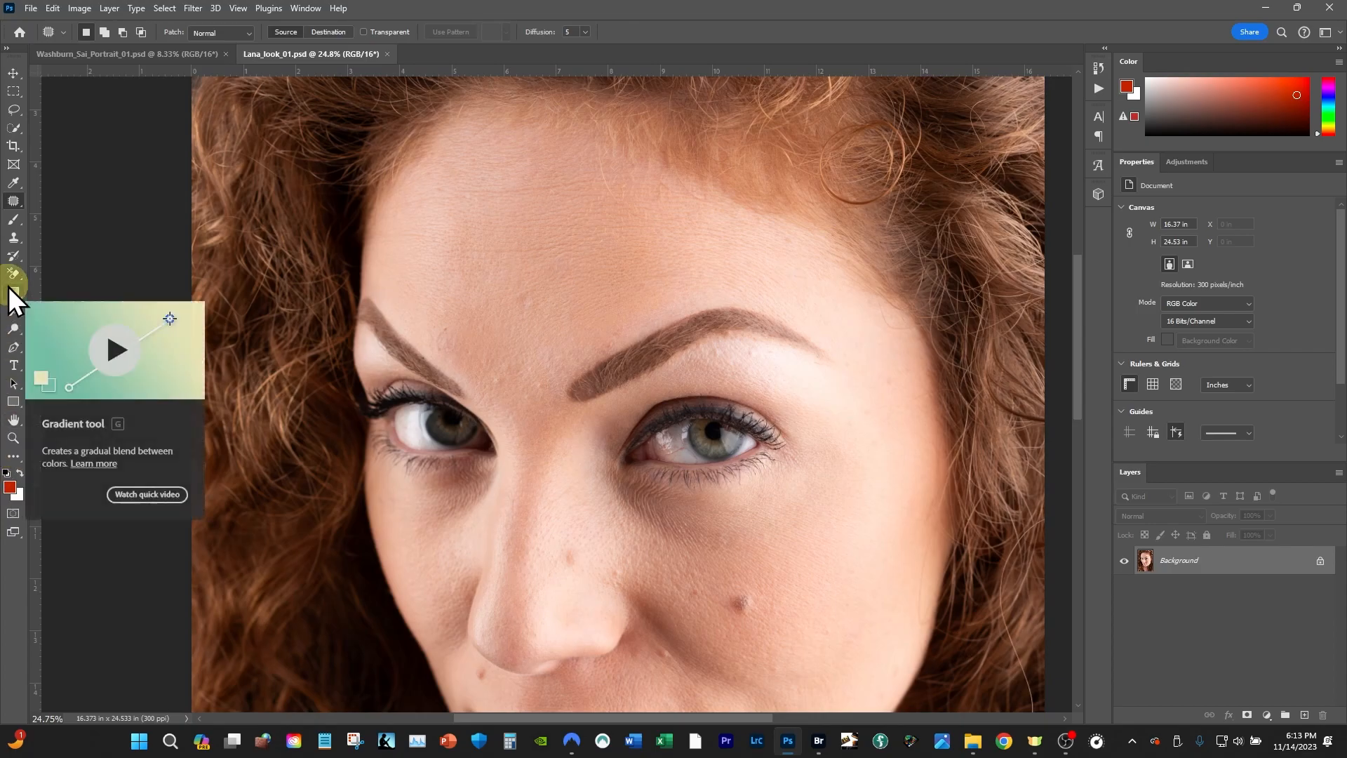
{"action": "left_click", "coordinate": [8, 484]}
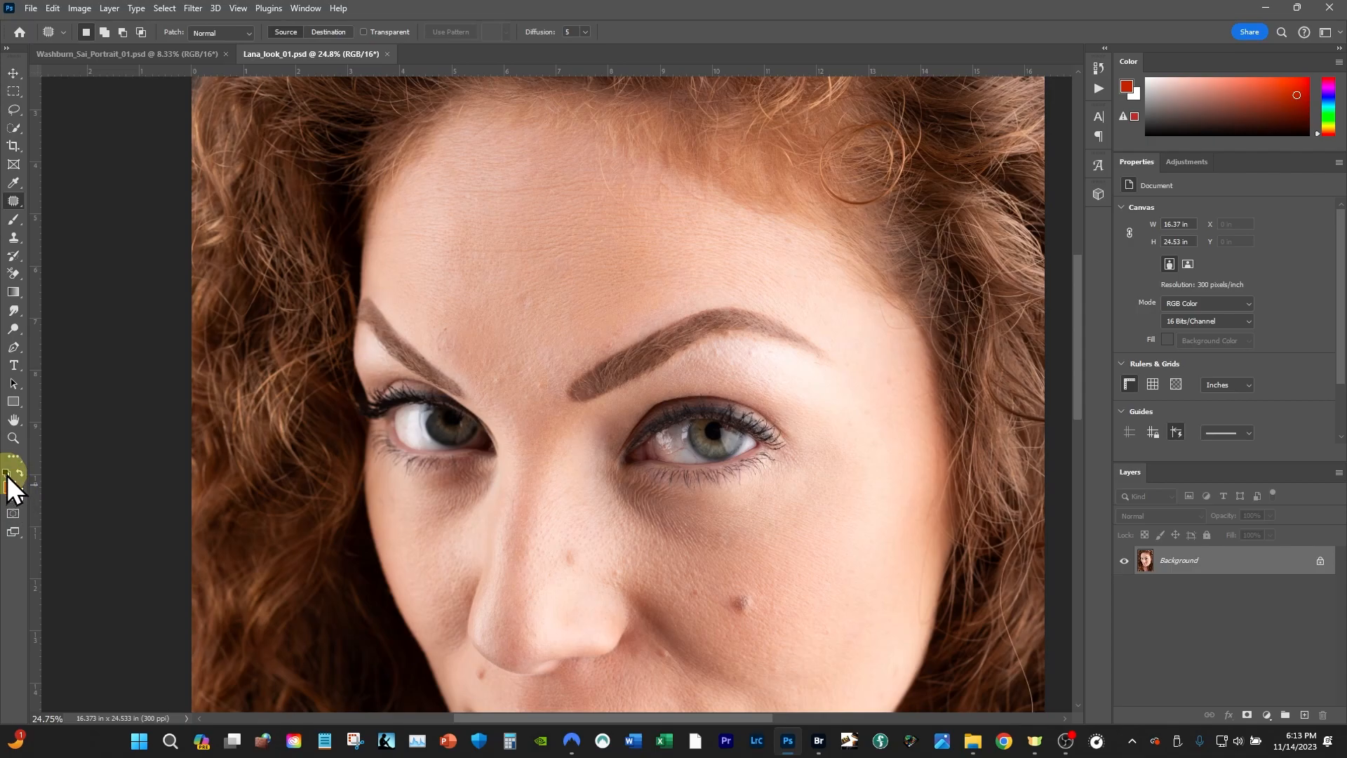
{"action": "left_click", "coordinate": [7, 472]}
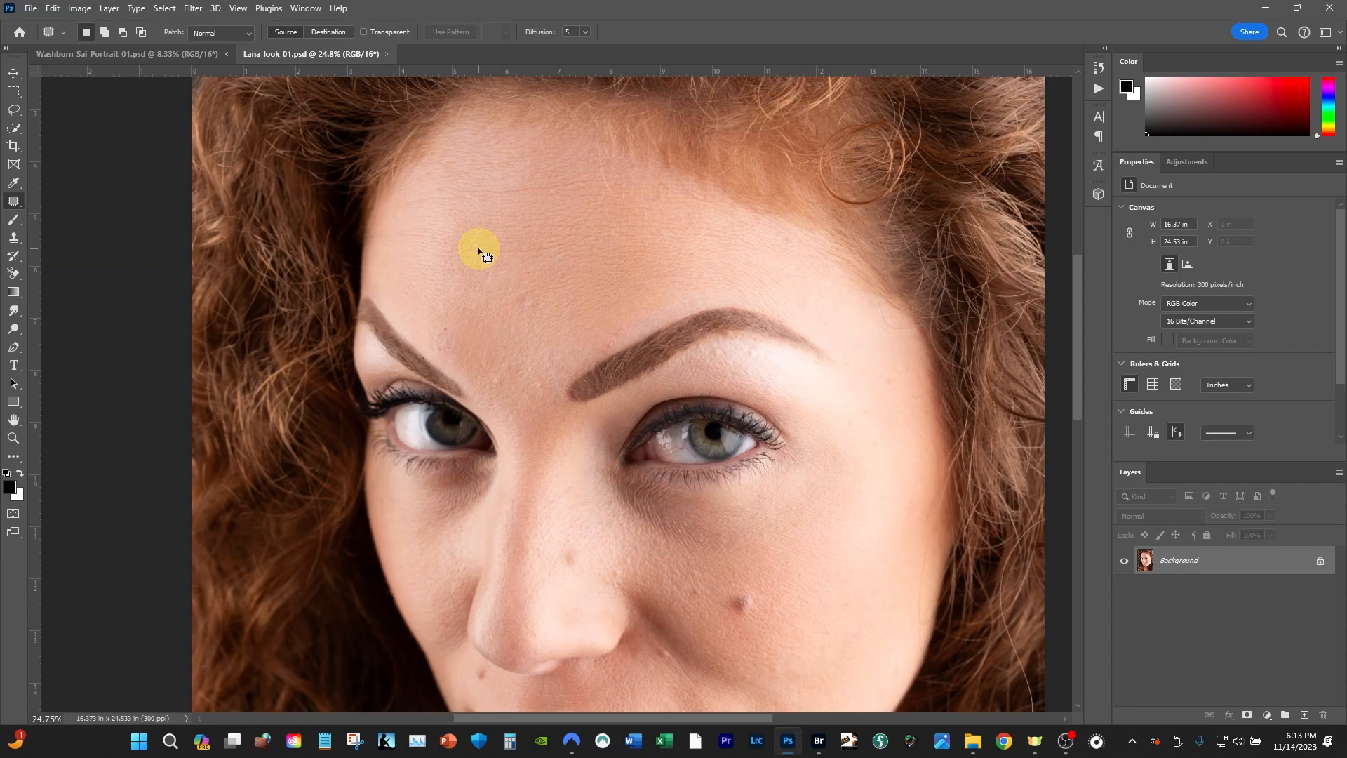
Step: Set the Brush tool's size to 275 px and browse its General, Dry Media and Wet Media presets
{"action": "key", "text": "b"}
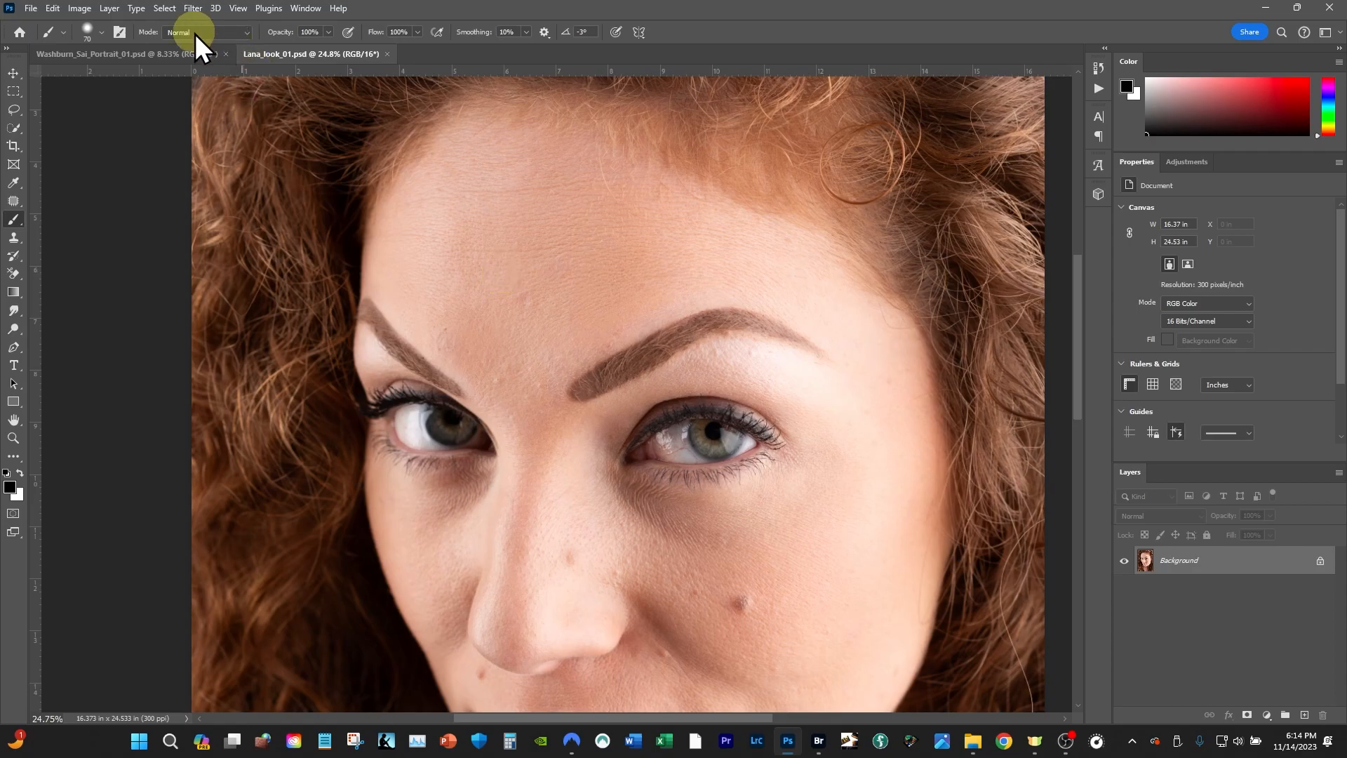
{"action": "left_click", "coordinate": [100, 35]}
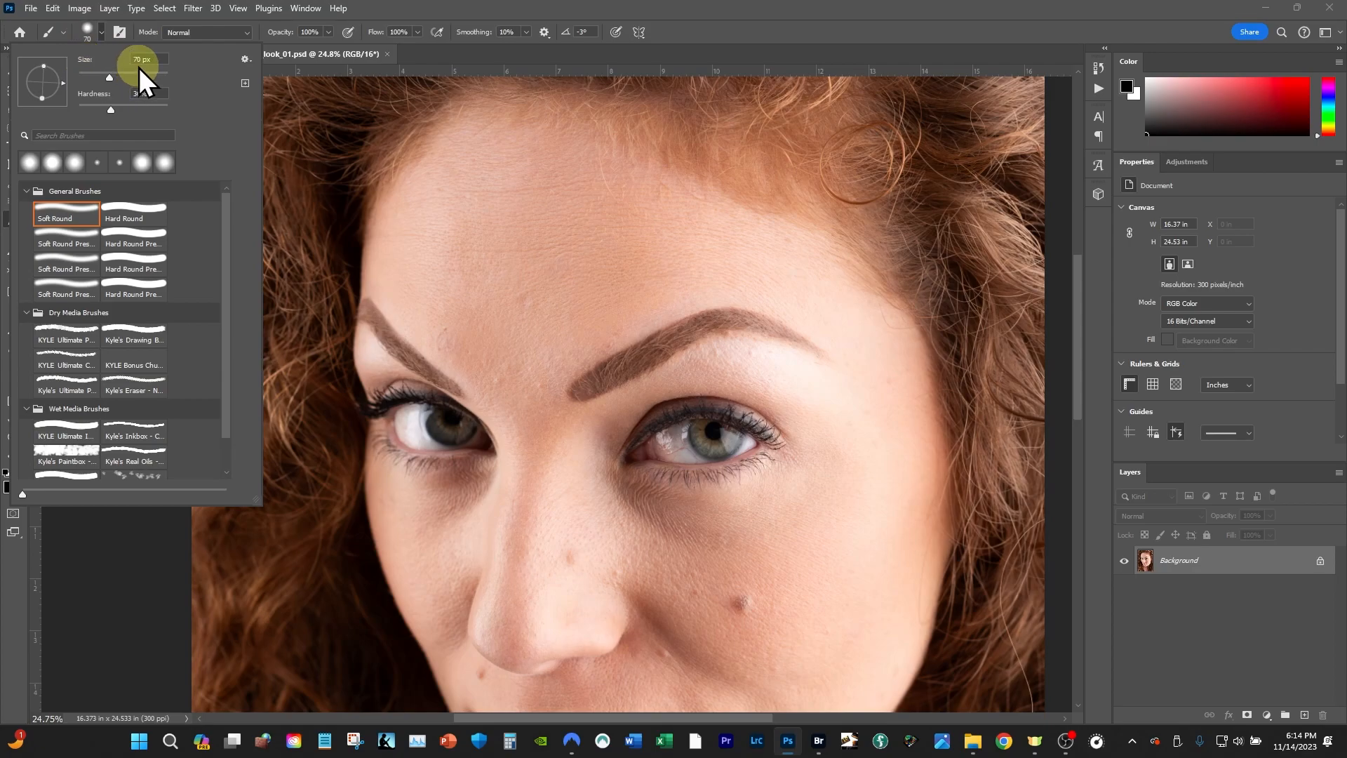
{"action": "left_click_drag", "start_coordinate": [111, 78], "coordinate": [168, 78]}
{"action": "mouse_move", "coordinate": [167, 77]}
{"action": "left_mouse_down"}
{"action": "mouse_move", "coordinate": [86, 78]}
{"action": "mouse_move", "coordinate": [149, 78]}
{"action": "left_mouse_up"}
{"action": "left_click_drag", "start_coordinate": [226, 333], "coordinate": [225, 365]}
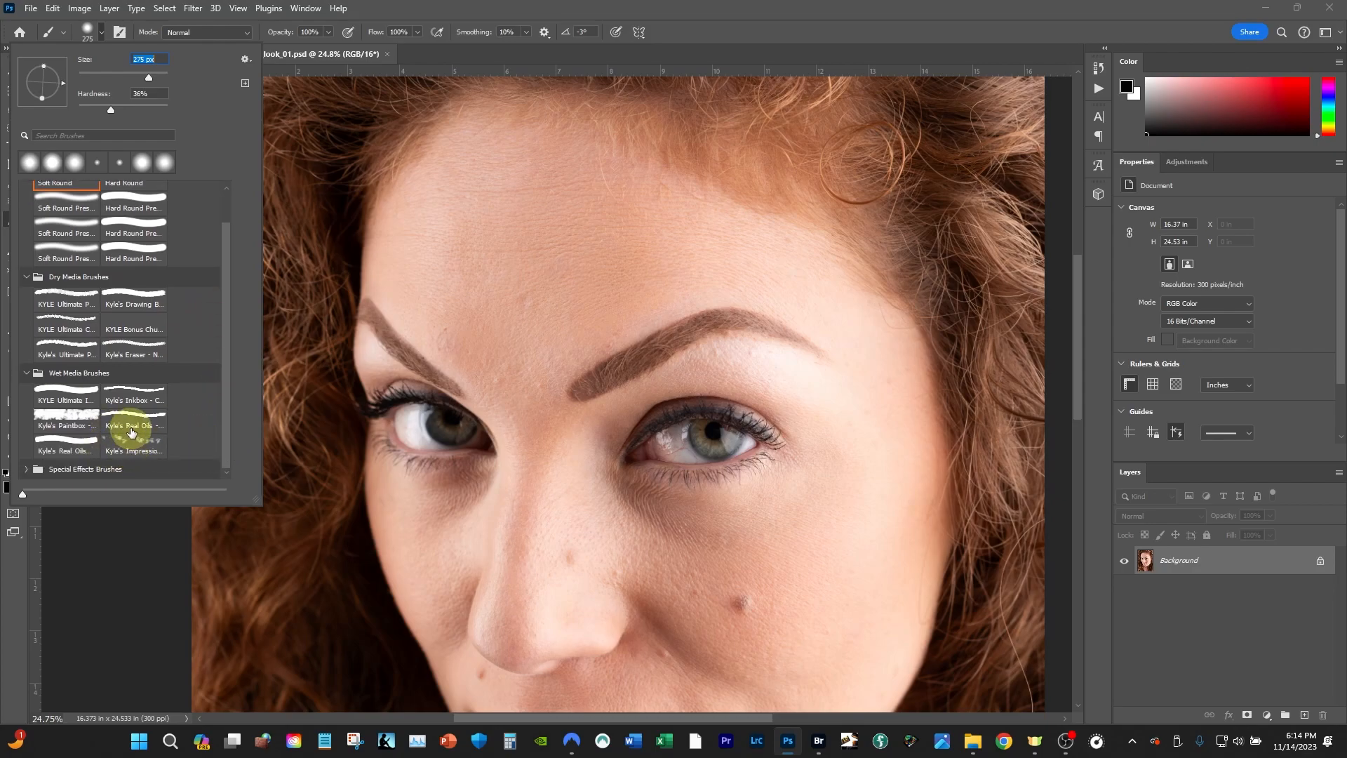
Step: Choose the Soft Round preset from the General Brushes for the Brush tool
{"action": "mouse_move", "coordinate": [226, 423]}
{"action": "left_mouse_down"}
{"action": "mouse_move", "coordinate": [228, 402]}
{"action": "mouse_move", "coordinate": [228, 424]}
{"action": "left_mouse_up"}
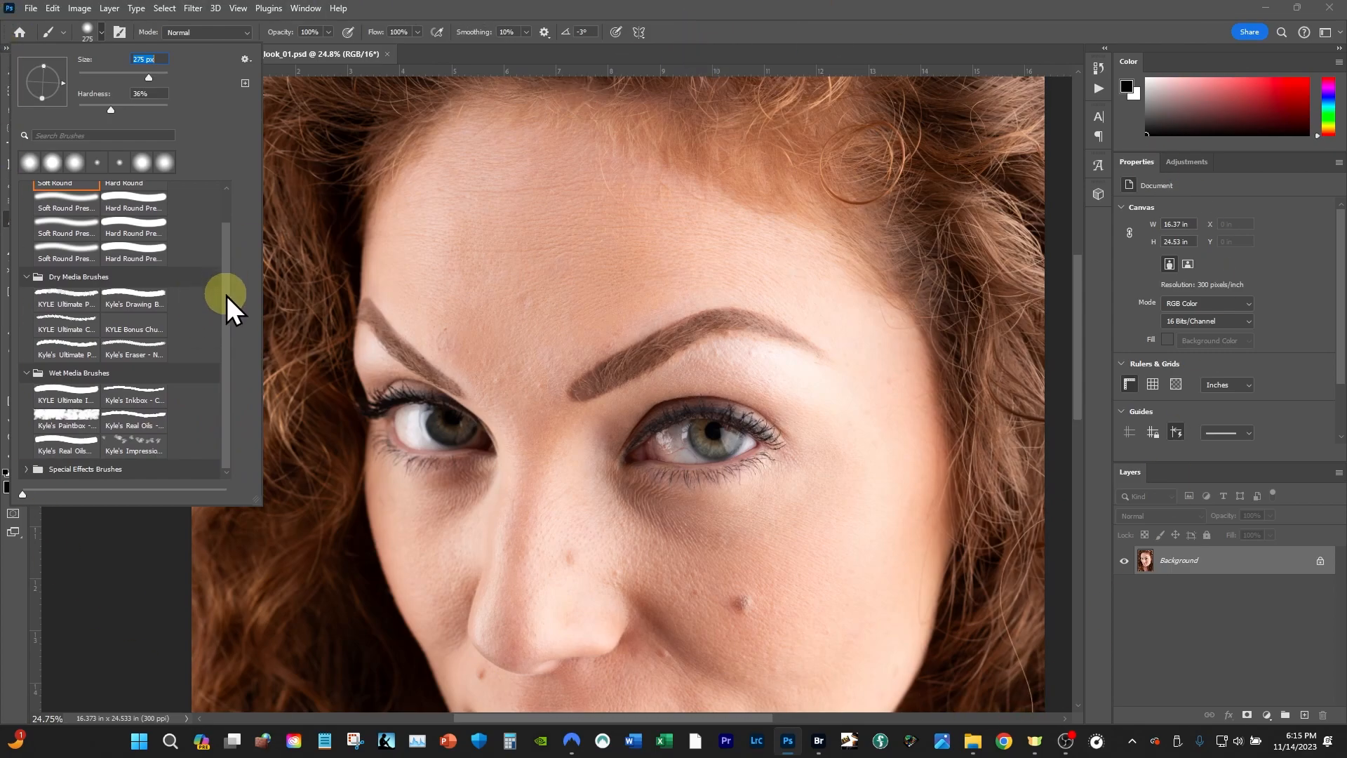
{"action": "scroll", "coordinate": [223, 294], "scroll_direction": "up", "scroll_amount": 3}
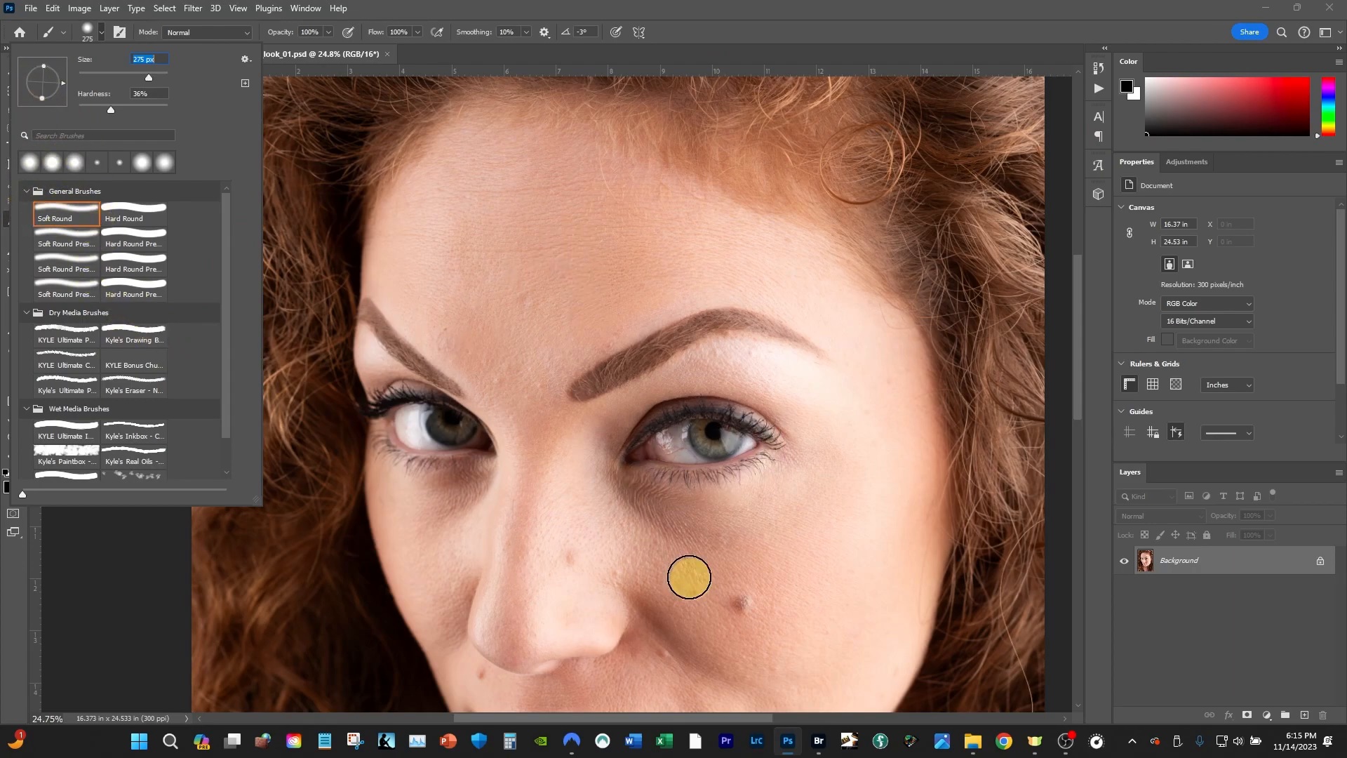
{"action": "left_click", "coordinate": [54, 219]}
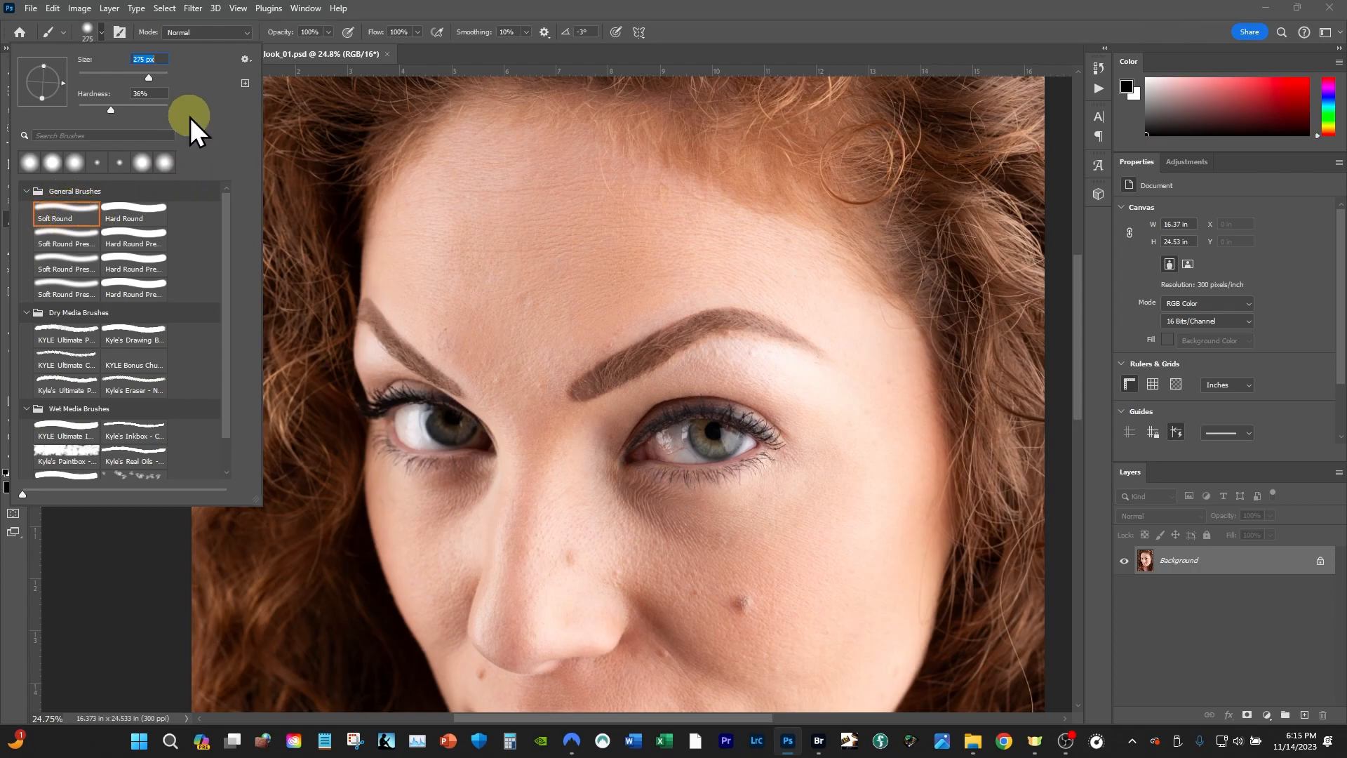
{"action": "left_click", "coordinate": [442, 9]}
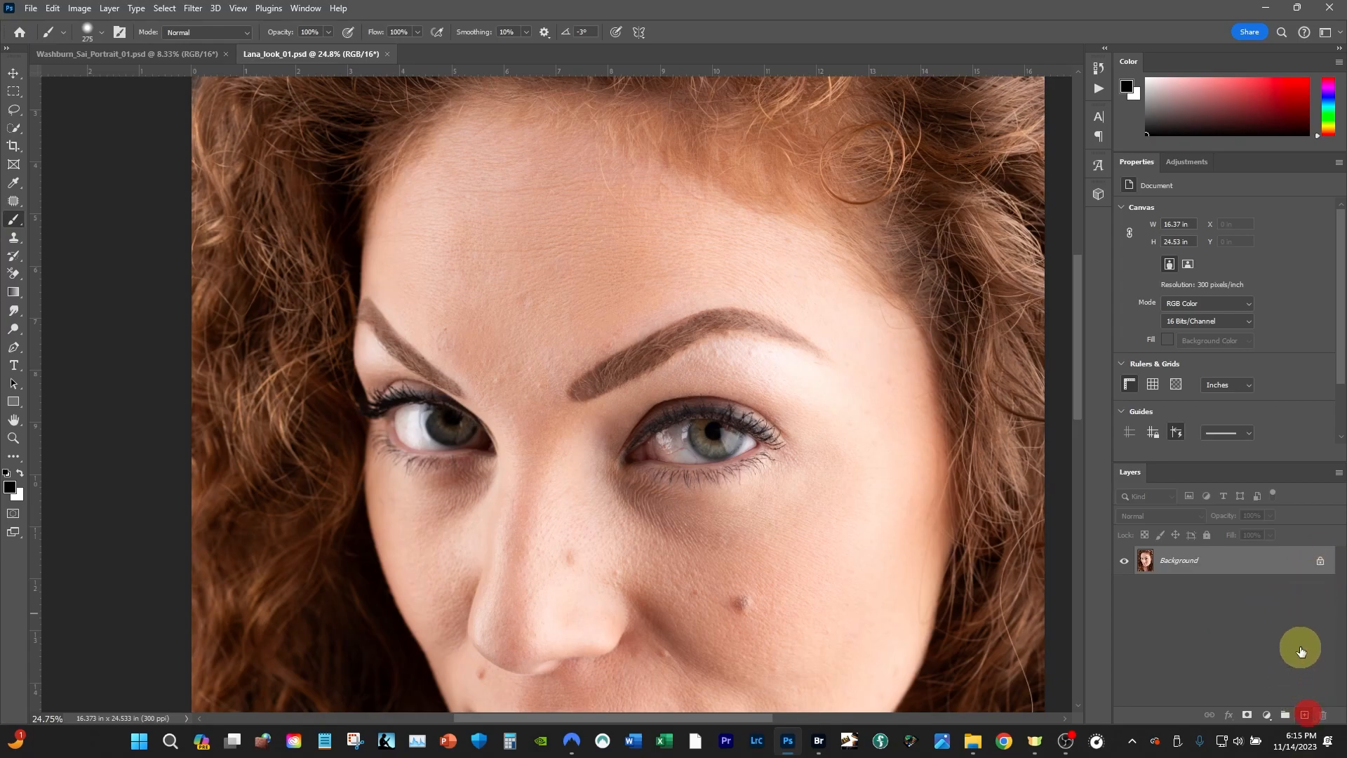
Step: Add a new layer above the portrait, swap the foreground color to white and fill the layer with black
{"action": "left_click", "coordinate": [1304, 715]}
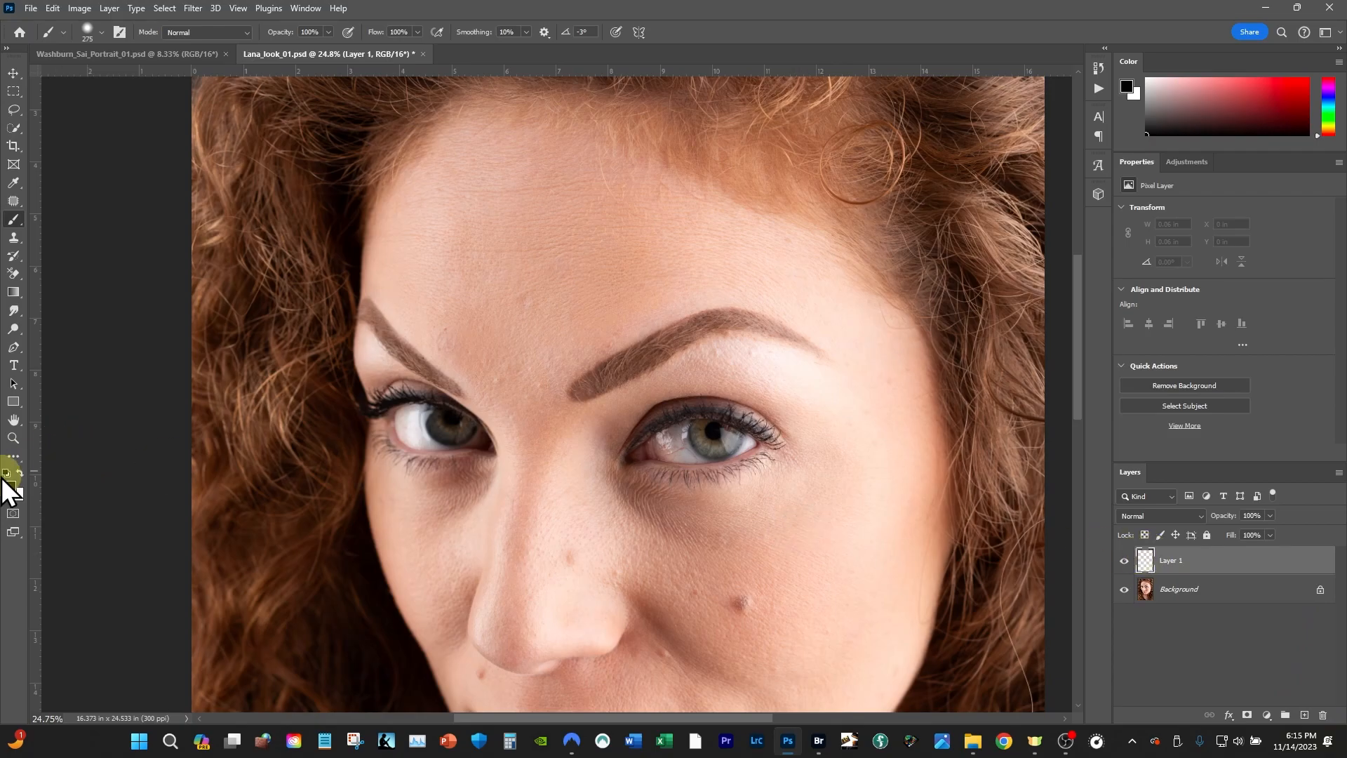
{"action": "key", "text": "x"}
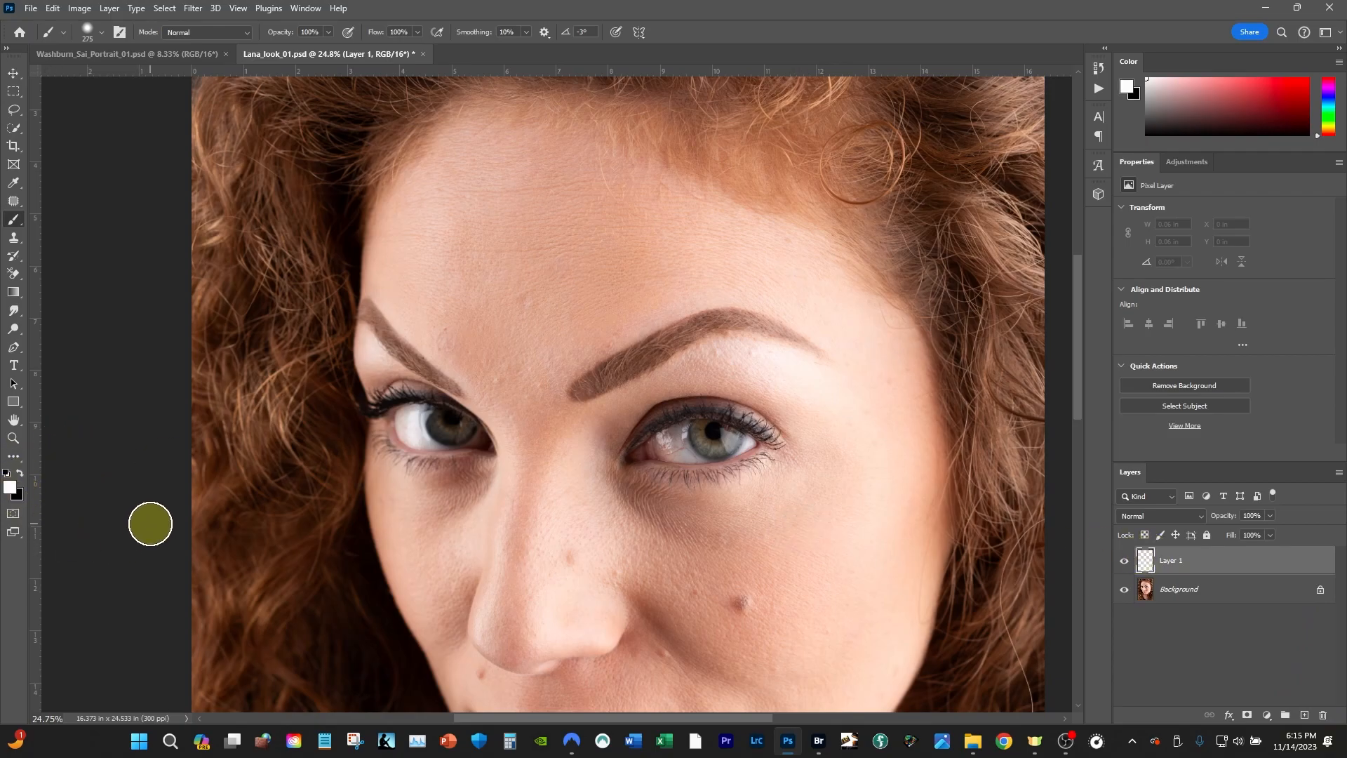
{"action": "key", "text": "ctrl+BackSpace"}
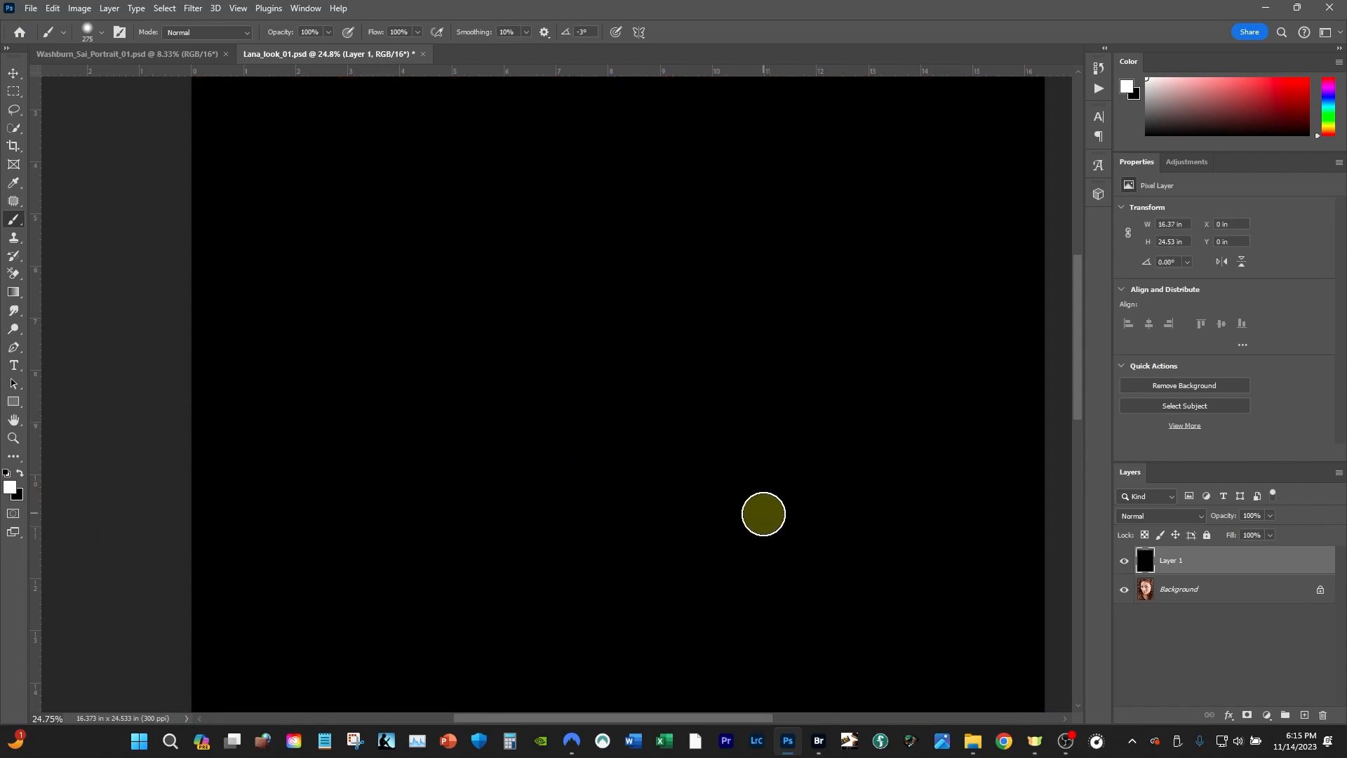
{"action": "key", "text": "z"}
{"action": "left_click_drag", "start_coordinate": [802, 372], "coordinate": [700, 465]}
{"action": "left_click_drag", "start_coordinate": [717, 464], "coordinate": [658, 460]}
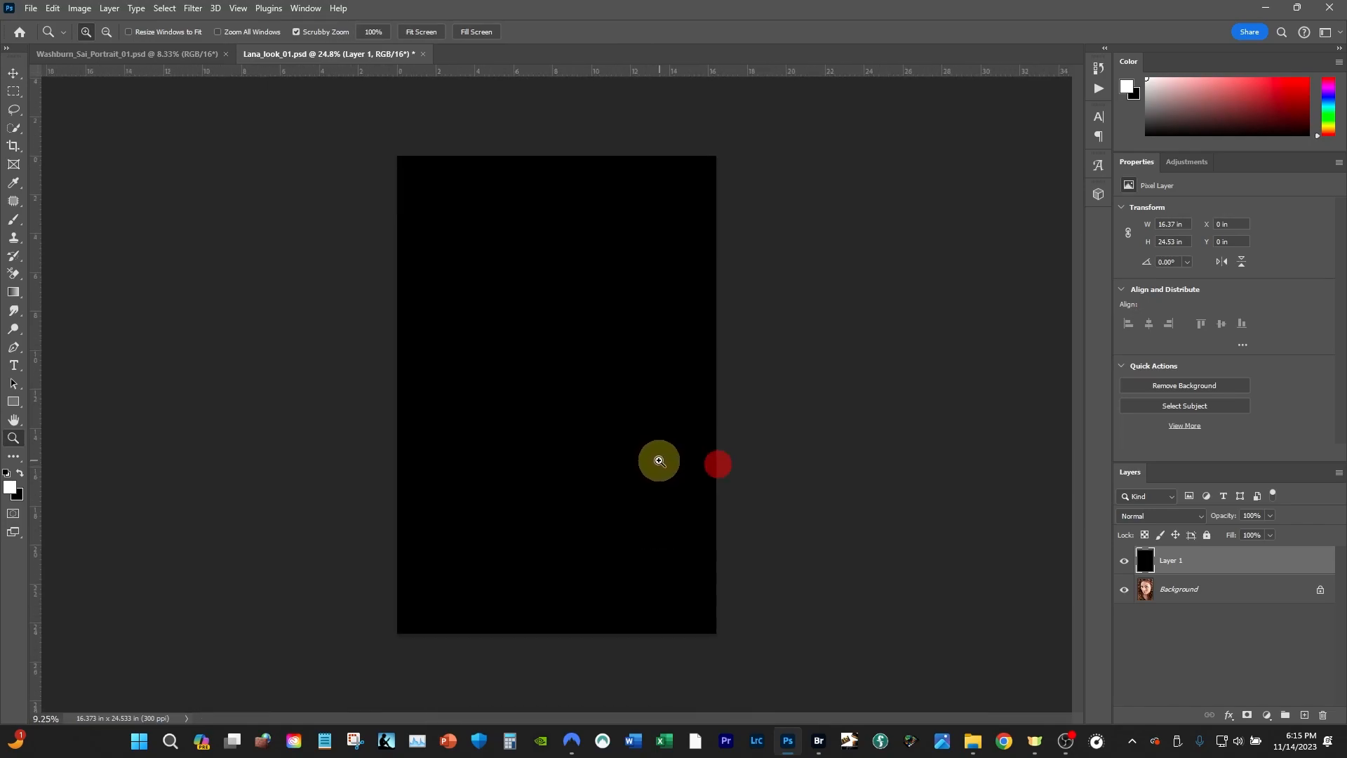
{"action": "key", "text": "b"}
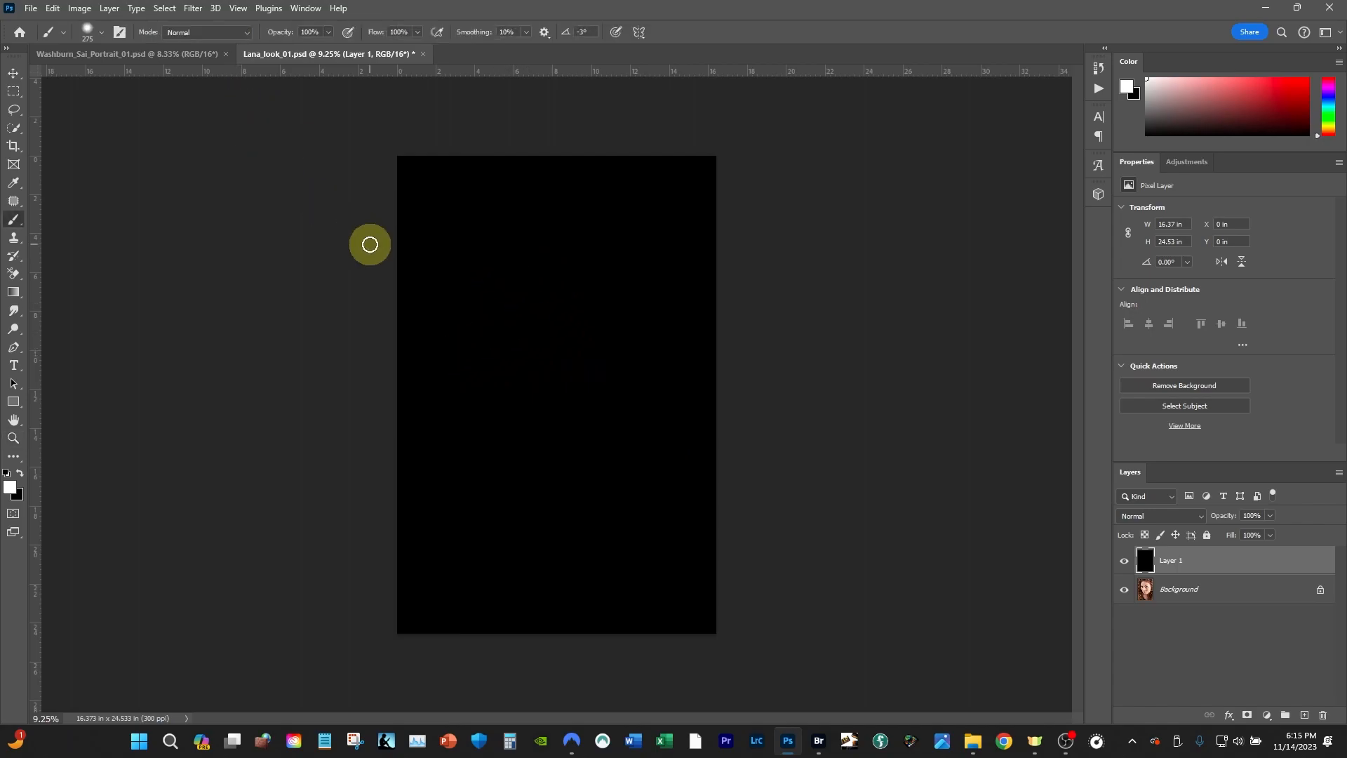
Step: Reduce the brush size slightly from 275 px, and enlarge it to about 1200 px
{"action": "left_click", "coordinate": [100, 31]}
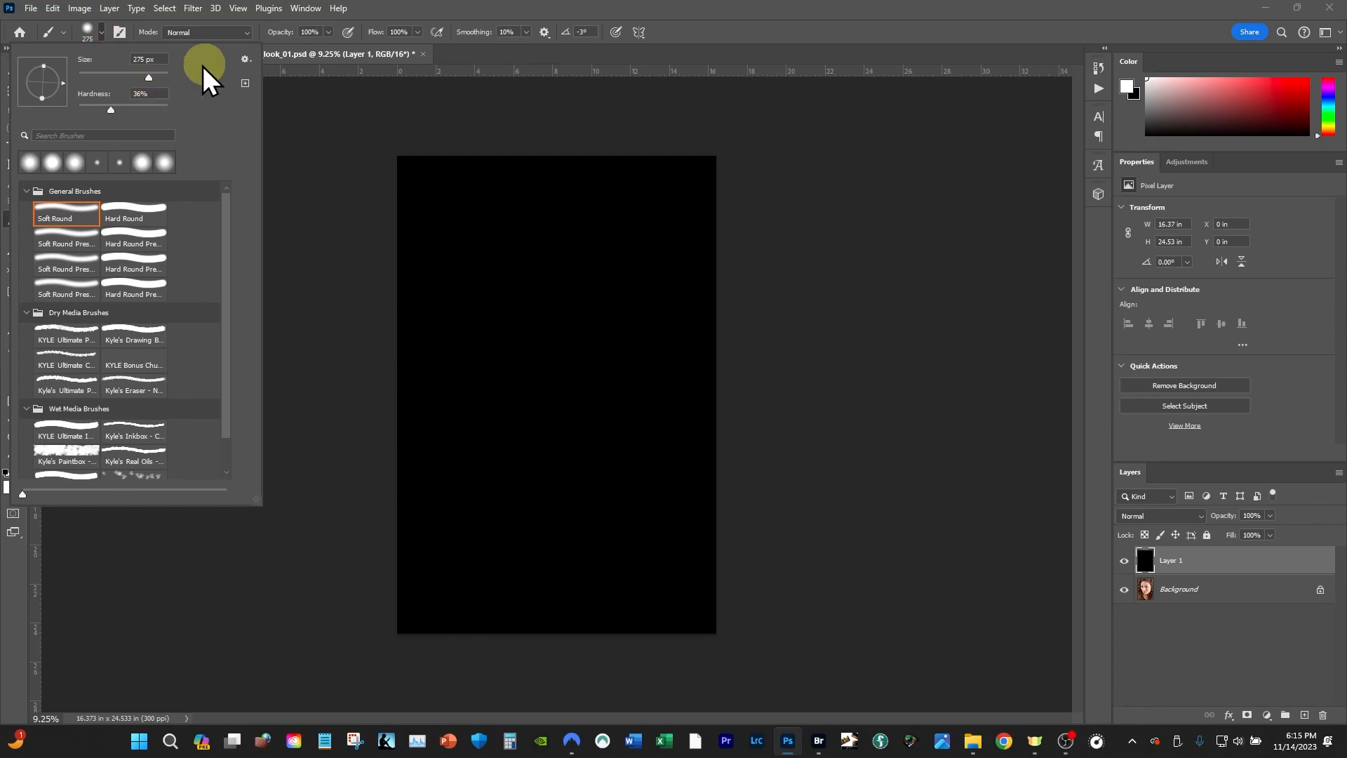
{"action": "left_click", "coordinate": [390, 15]}
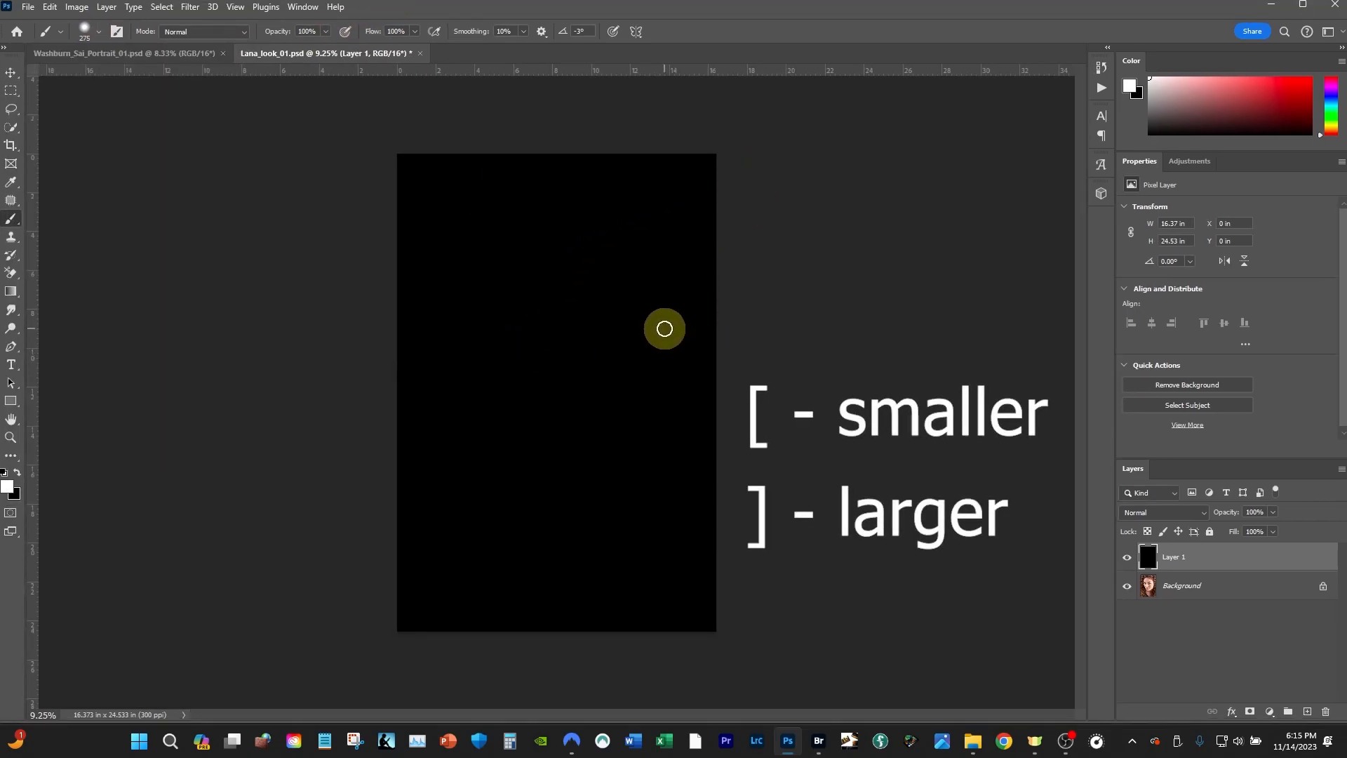
{"action": "key", "text": "bracketleft"}
{"action": "key", "text": "bracketleft"}
{"action": "key", "text": "bracketleft"}
{"action": "key", "text": "bracketleft"}
{"action": "key", "text": "bracketleft"}
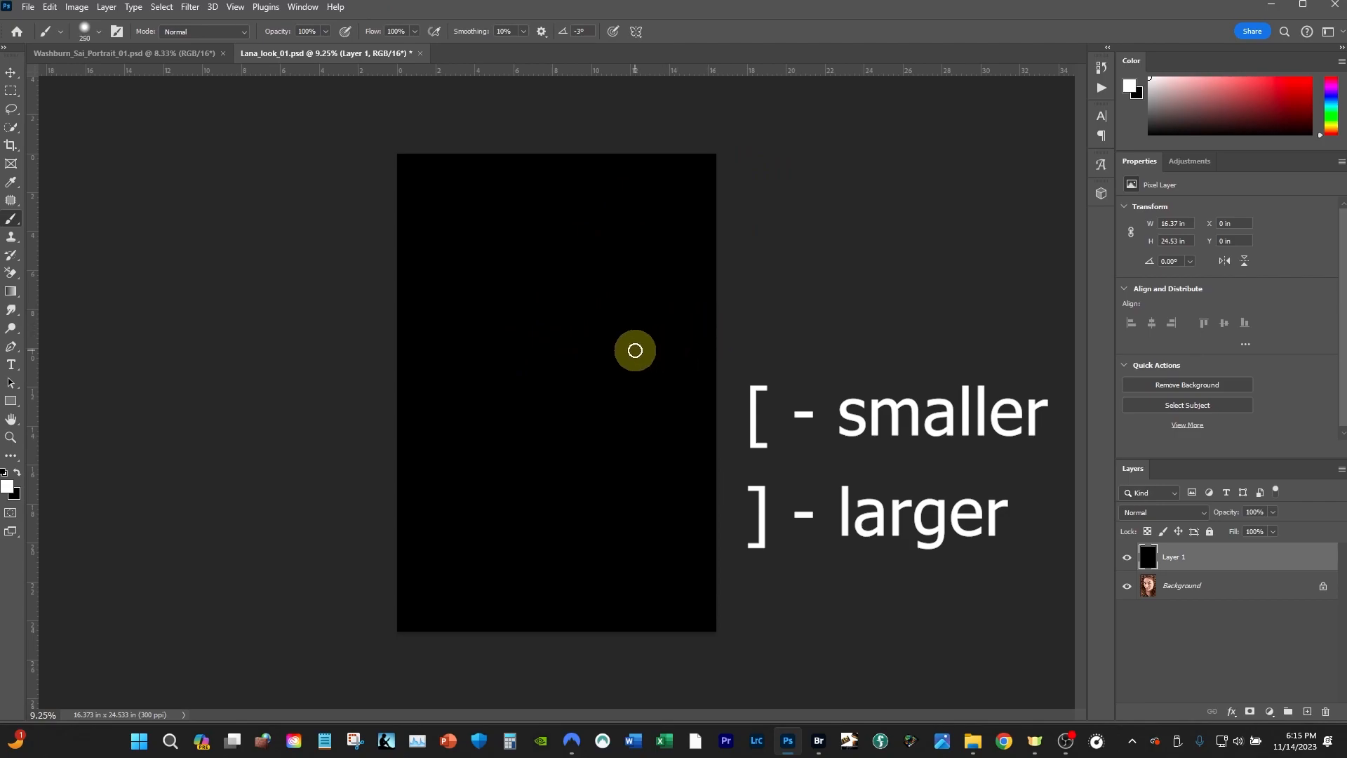
{"action": "key", "text": "bracketright"}
{"action": "key", "text": "bracketright"}
{"action": "key", "text": "bracketright"}
{"action": "key", "text": "bracketright"}
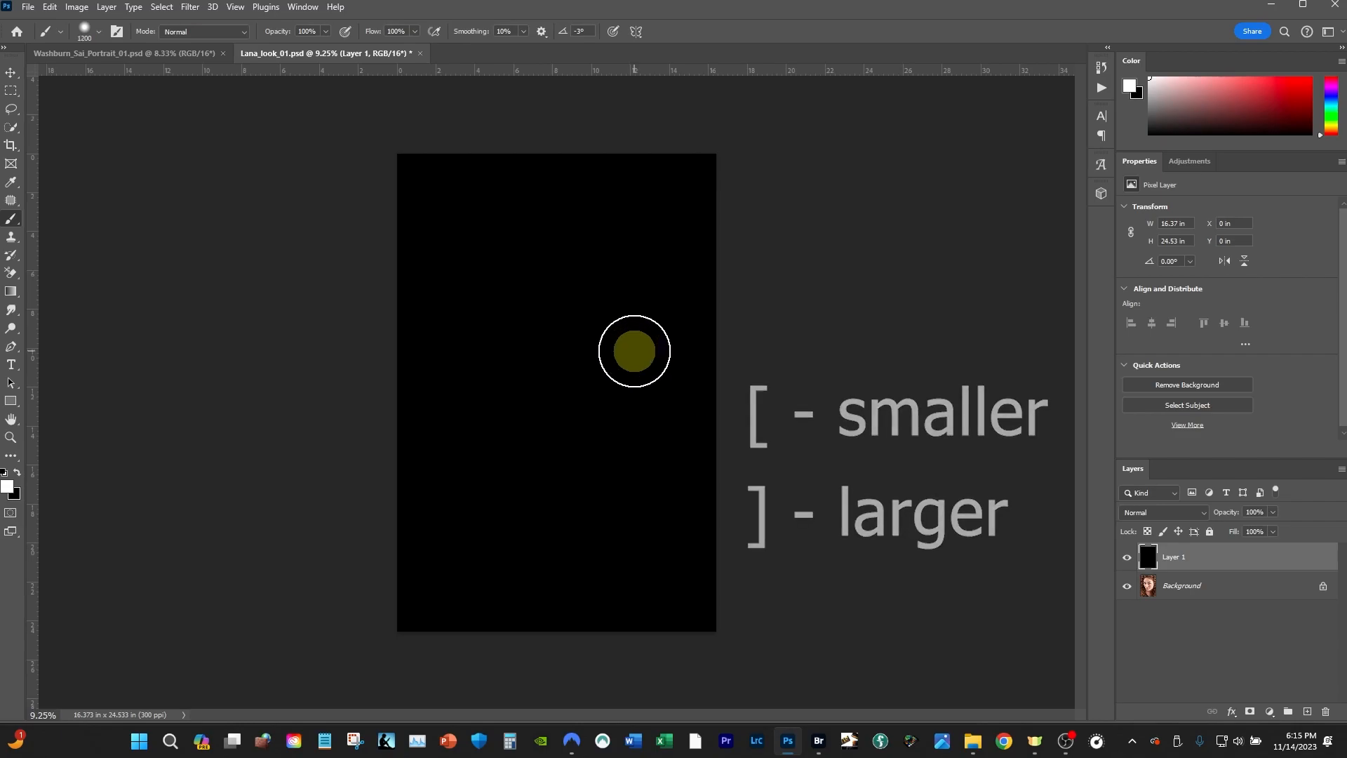
Step: Set the brush hardness to 0%
{"action": "left_click", "coordinate": [99, 31]}
{"action": "mouse_move", "coordinate": [96, 110]}
{"action": "left_mouse_down"}
{"action": "mouse_move", "coordinate": [120, 103]}
{"action": "mouse_move", "coordinate": [61, 115]}
{"action": "left_mouse_up"}
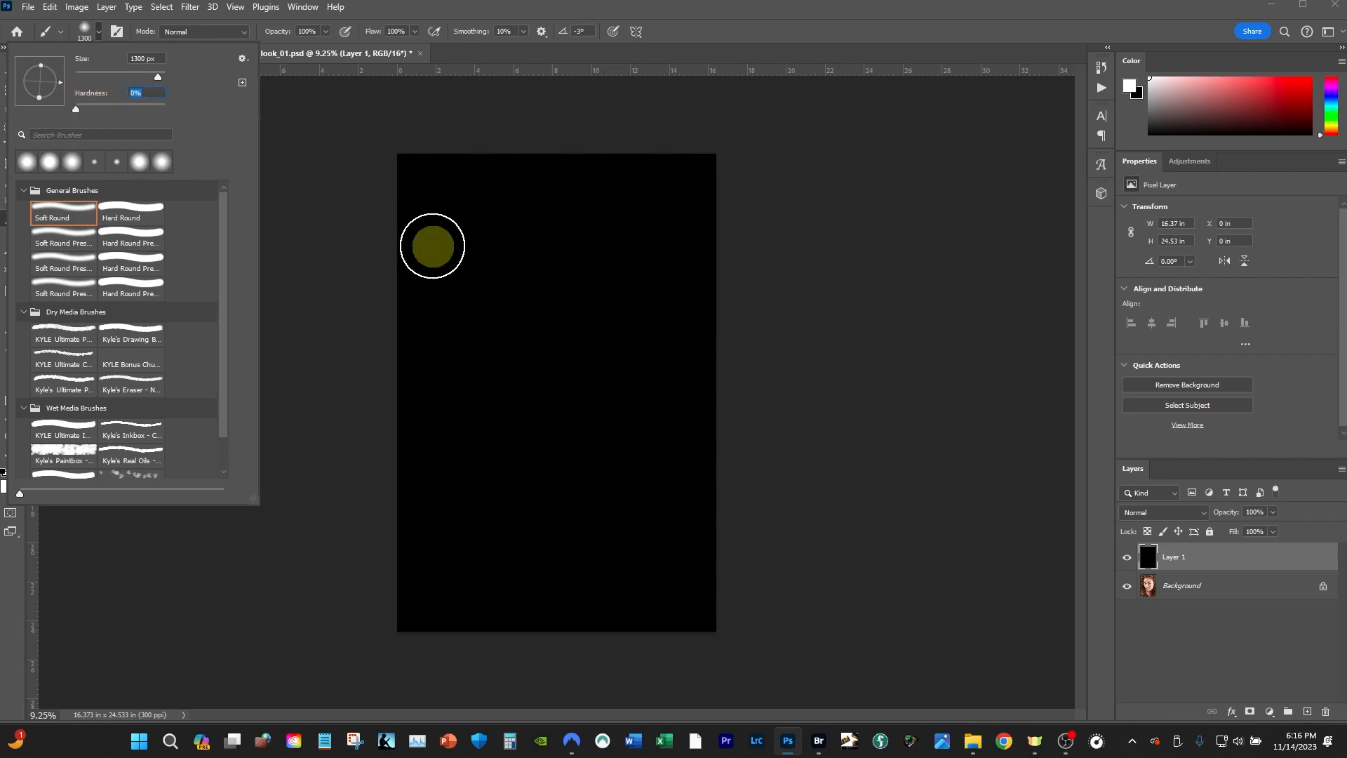
{"action": "left_click", "coordinate": [607, 8]}
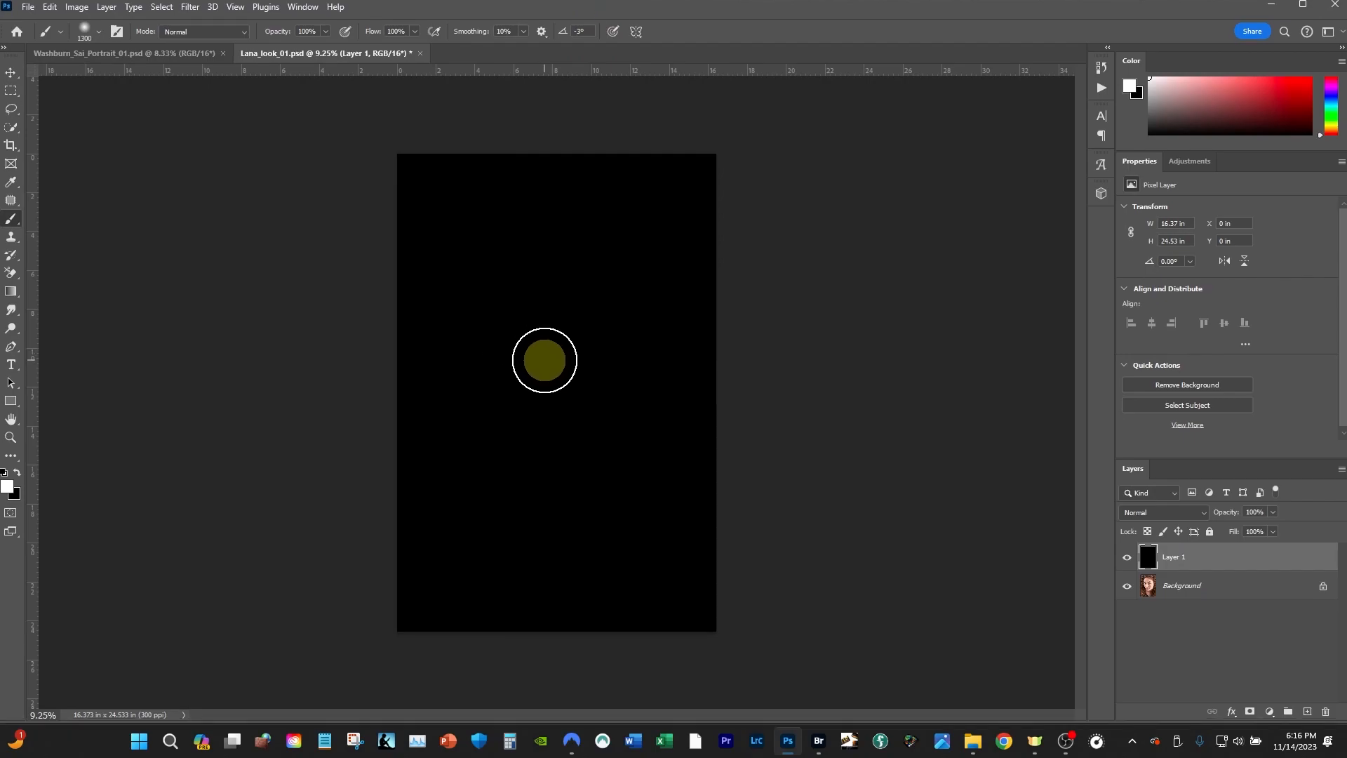
Step: Enlarge the brush to 3000 px and paint a single soft white dab in the lower half of the black layer
{"action": "key", "text": "bracketright"}
{"action": "key", "text": "bracketright"}
{"action": "key", "text": "bracketright"}
{"action": "key", "text": "bracketright"}
{"action": "key", "text": "bracketright"}
{"action": "key", "text": "bracketright"}
{"action": "key", "text": "bracketright"}
{"action": "key", "text": "bracketright"}
{"action": "key", "text": "bracketright"}
{"action": "key", "text": "bracketright"}
{"action": "key", "text": "bracketright"}
{"action": "key", "text": "bracketright"}
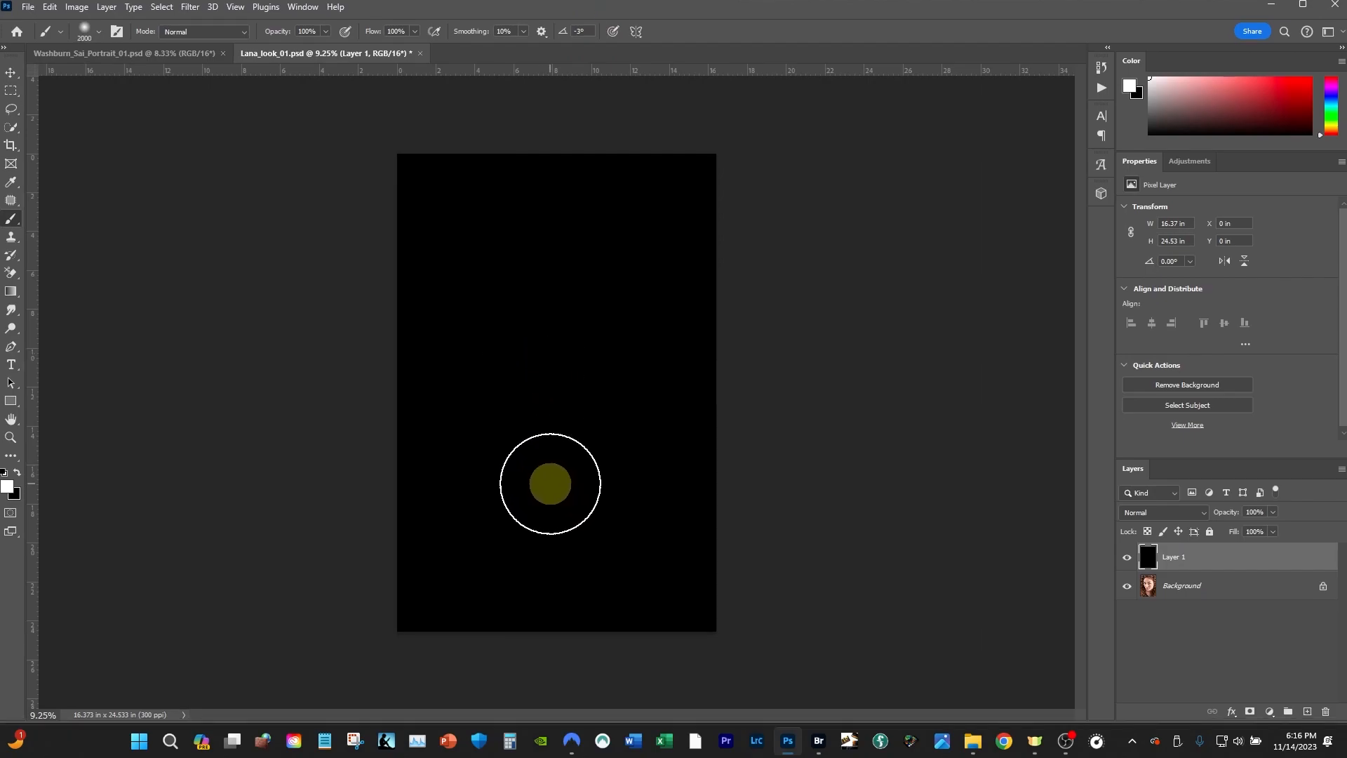
{"action": "key", "text": "bracketright"}
{"action": "key", "text": "bracketright"}
{"action": "key", "text": "bracketright"}
{"action": "key", "text": "bracketright"}
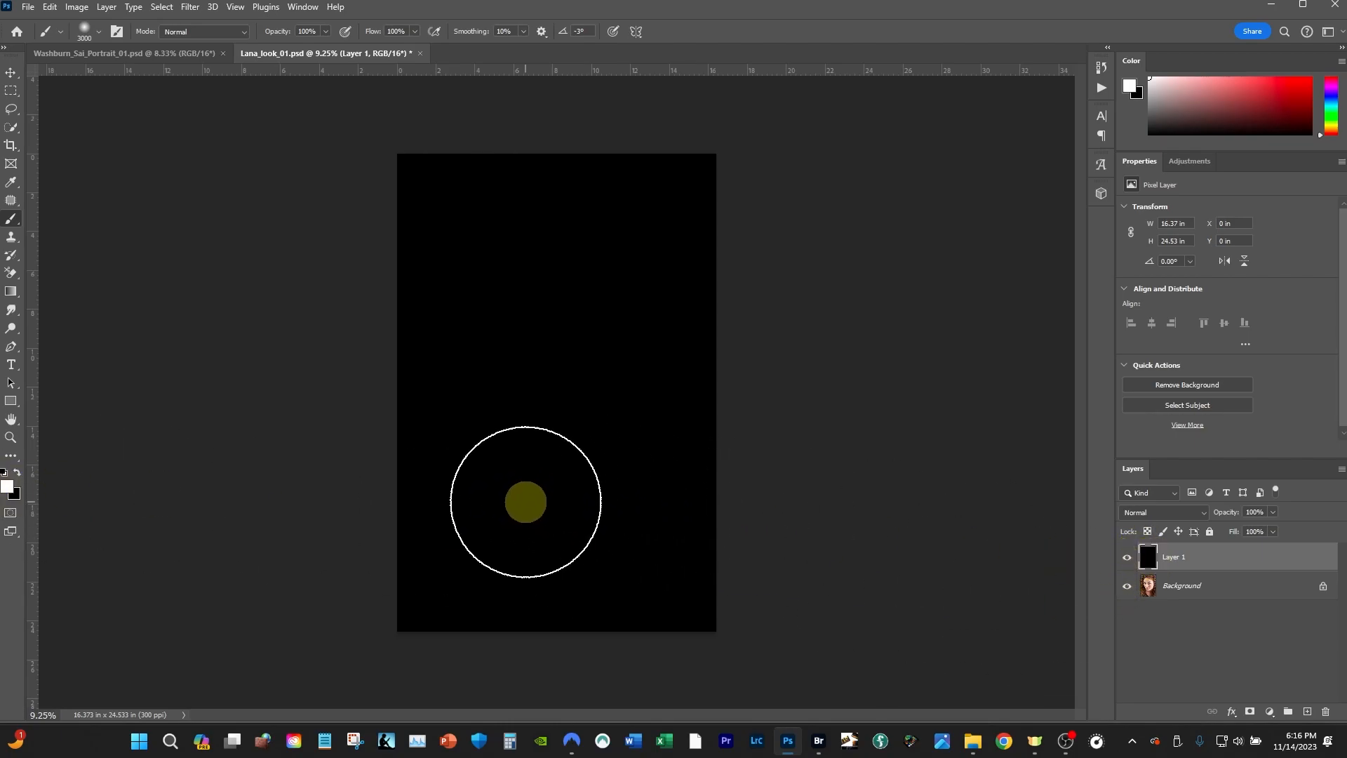
{"action": "left_click", "coordinate": [555, 515]}
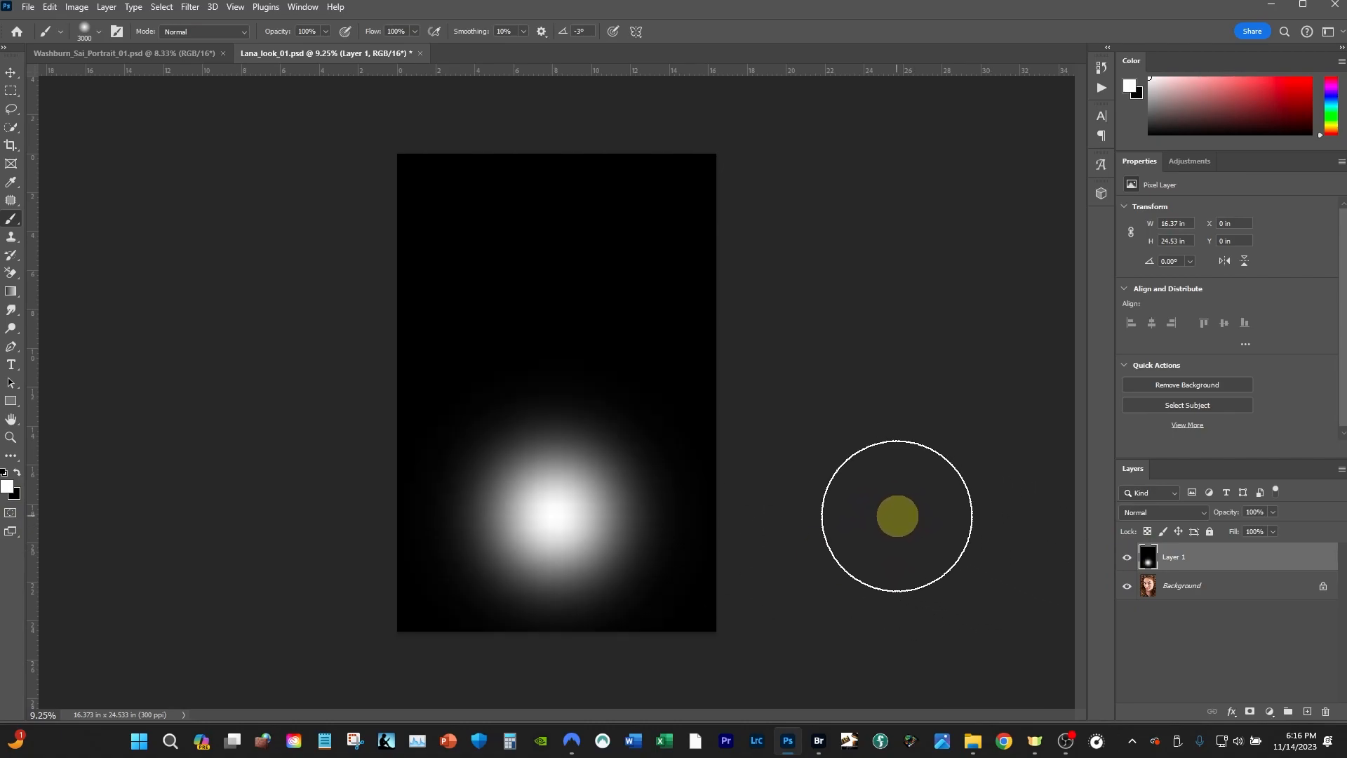
Step: Set the brush hardness to 100% and paint a single hard-edged white dab above the soft one
{"action": "key", "text": "z"}
{"action": "left_click_drag", "start_coordinate": [625, 499], "coordinate": [701, 512]}
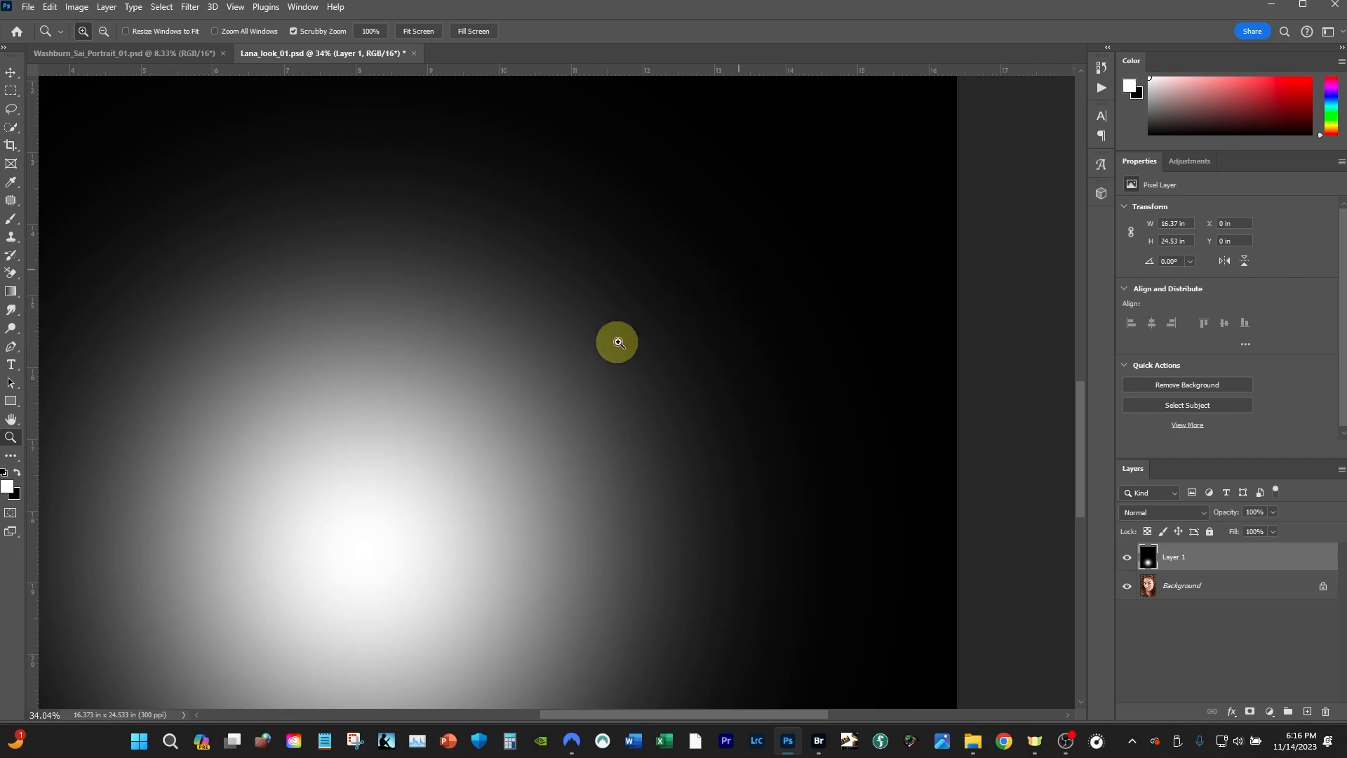
{"action": "left_click_drag", "start_coordinate": [560, 462], "coordinate": [501, 476]}
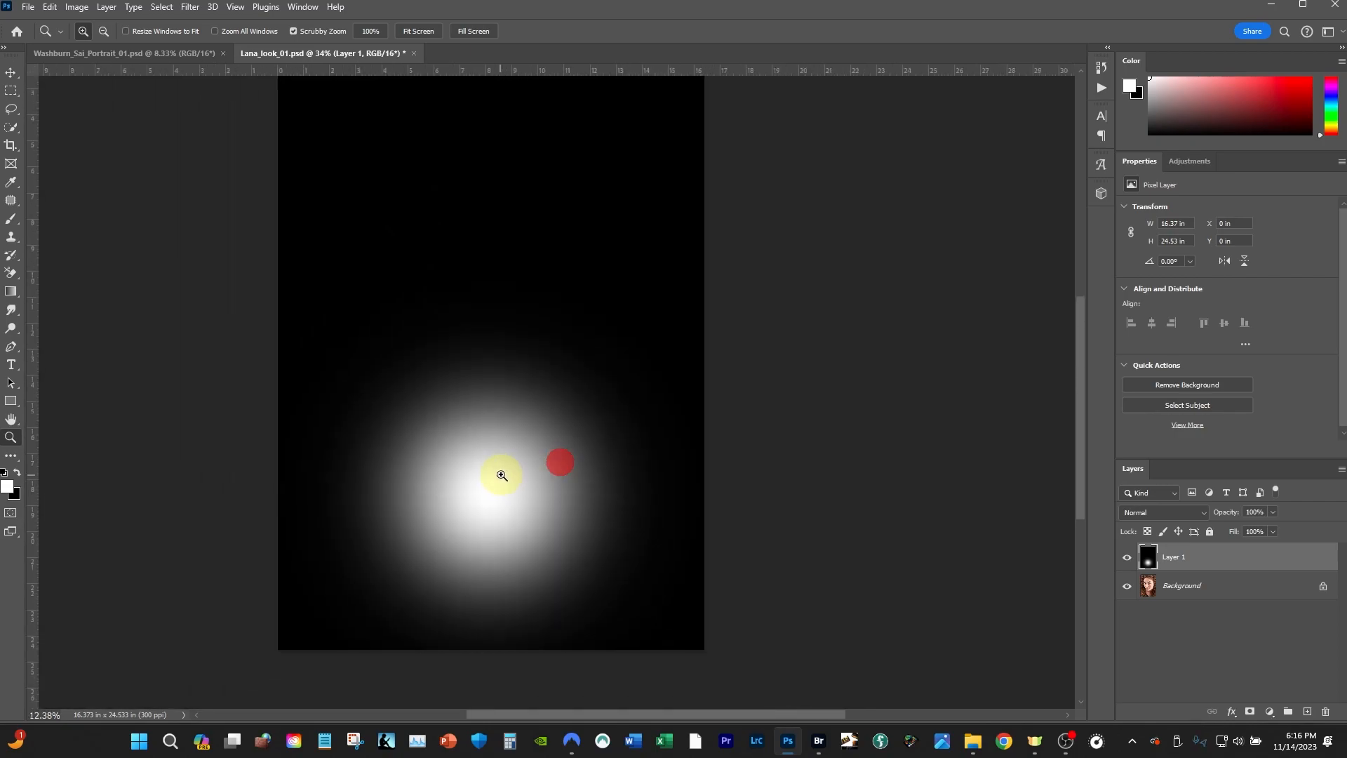
{"action": "left_click_drag", "start_coordinate": [541, 316], "coordinate": [543, 420]}
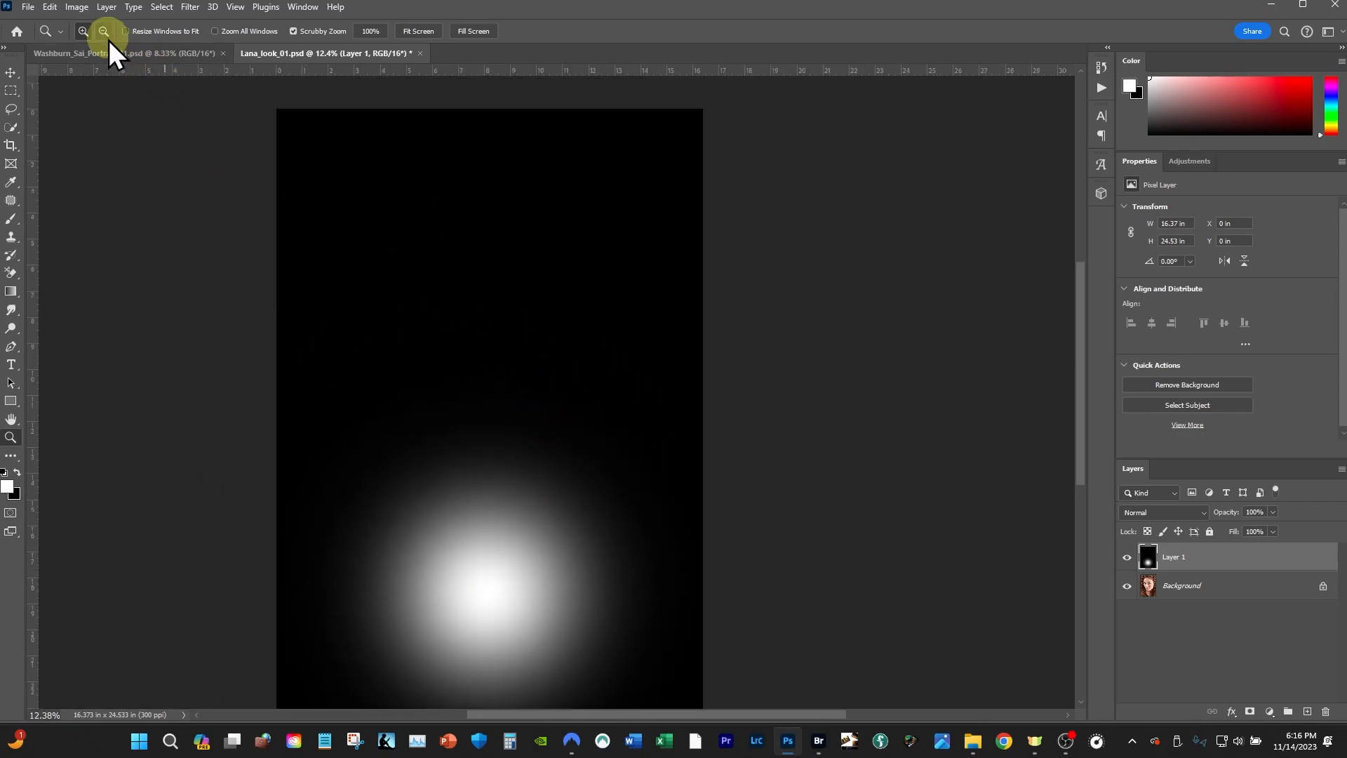
{"action": "key", "text": "b"}
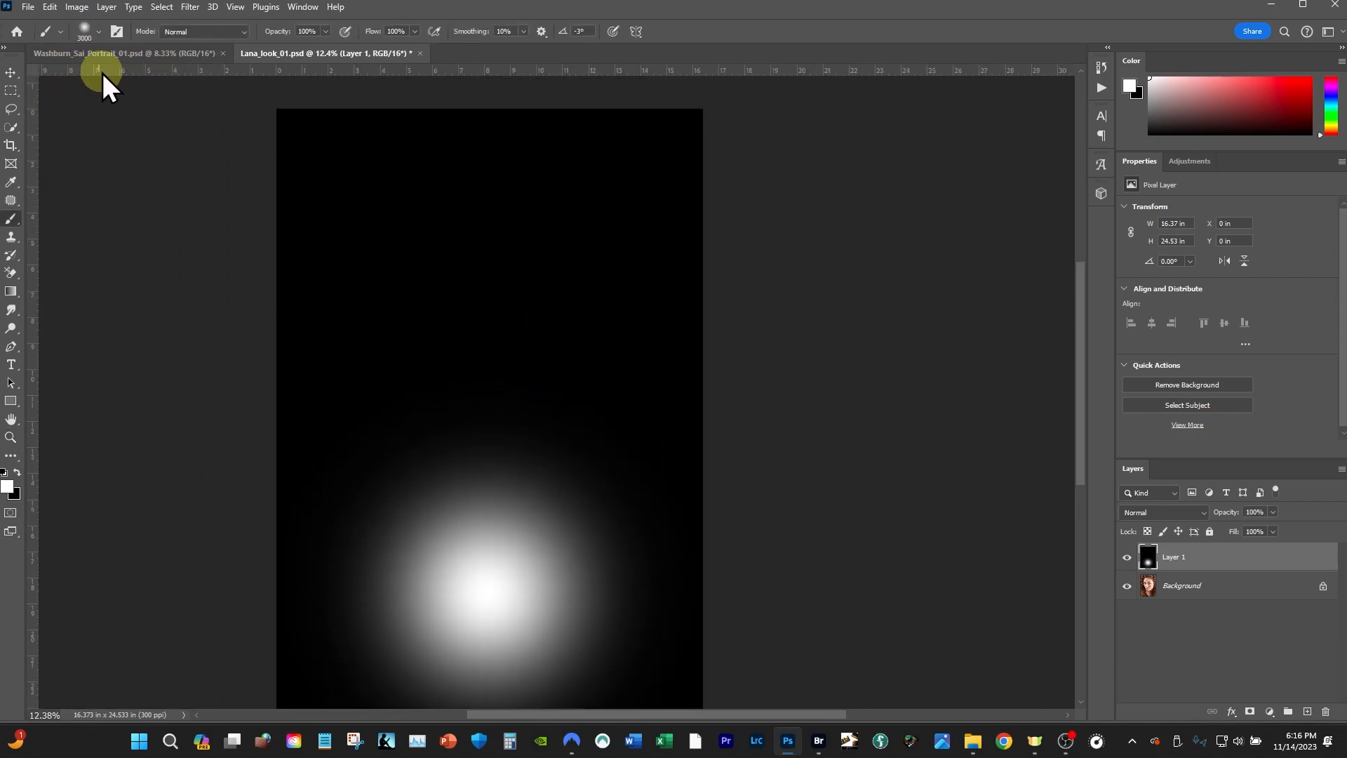
{"action": "left_click", "coordinate": [98, 31]}
{"action": "left_click_drag", "start_coordinate": [72, 107], "coordinate": [159, 109]}
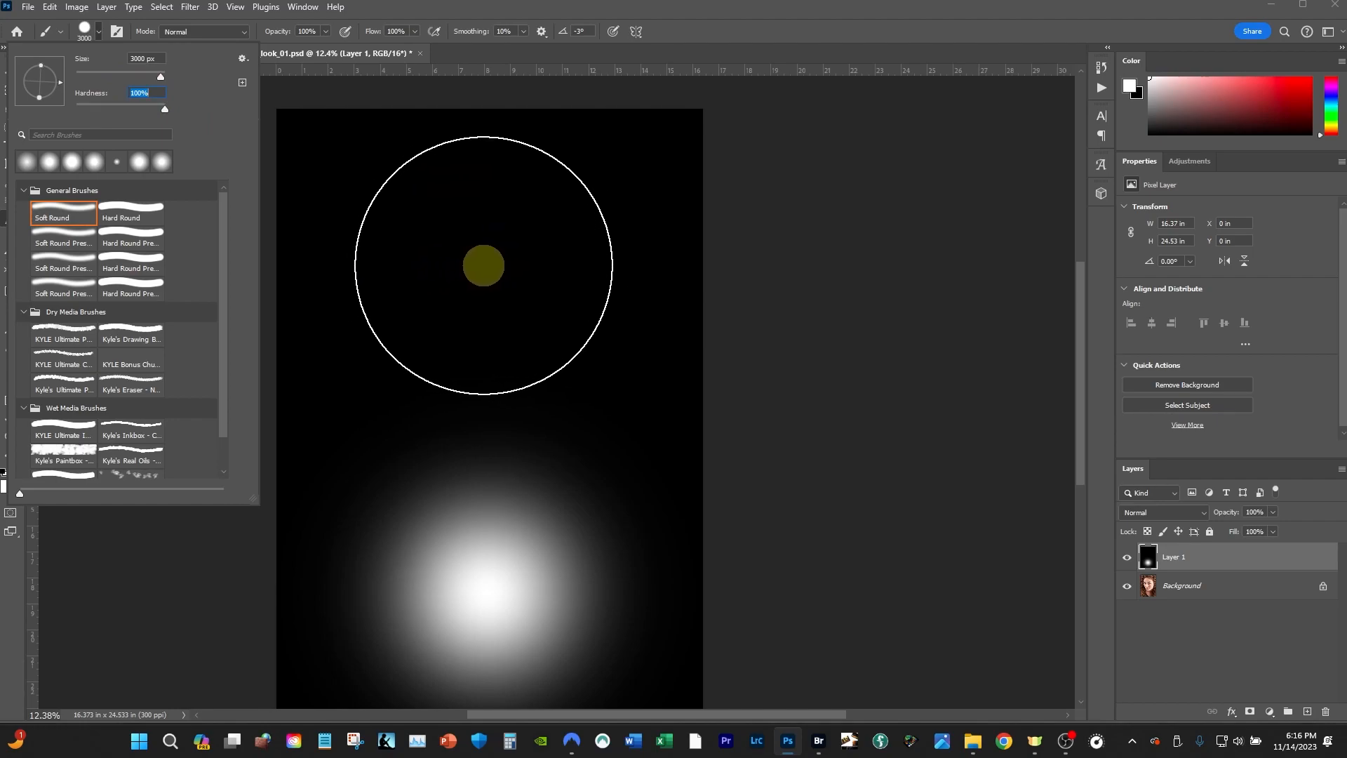
{"action": "left_click", "coordinate": [487, 267]}
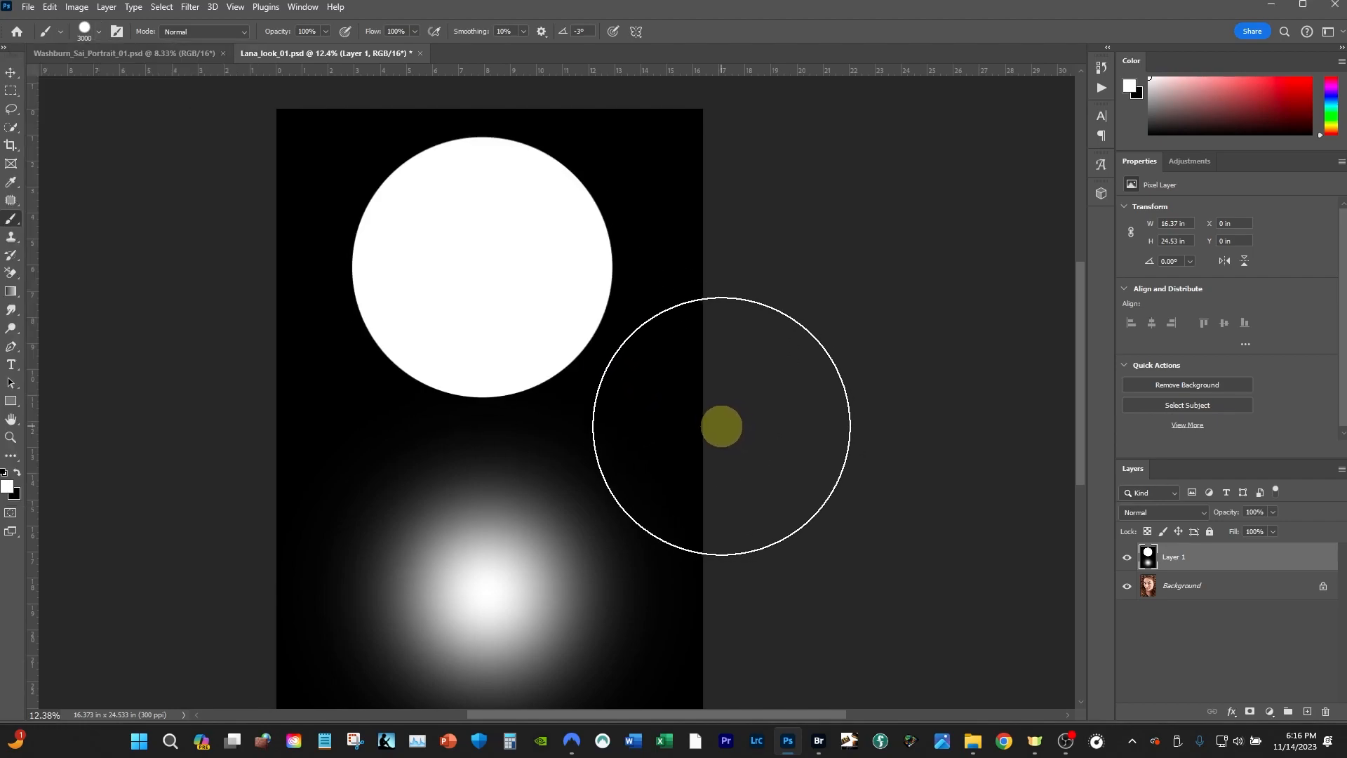
Step: Compare the edges of the hard and soft dabs up close, and set the brush hardness to 34%
{"action": "key", "text": "z"}
{"action": "left_click_drag", "start_coordinate": [508, 388], "coordinate": [592, 390]}
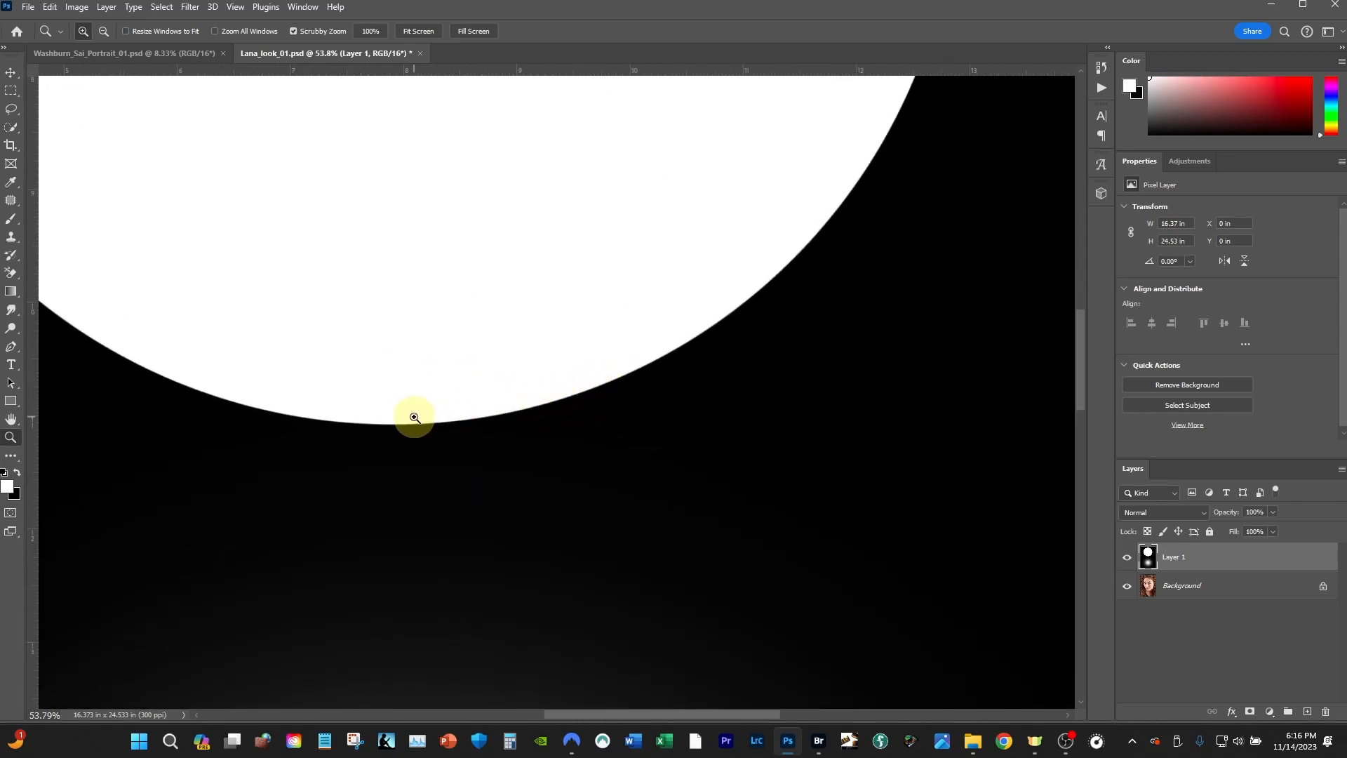
{"action": "left_click_drag", "start_coordinate": [599, 532], "coordinate": [589, 220]}
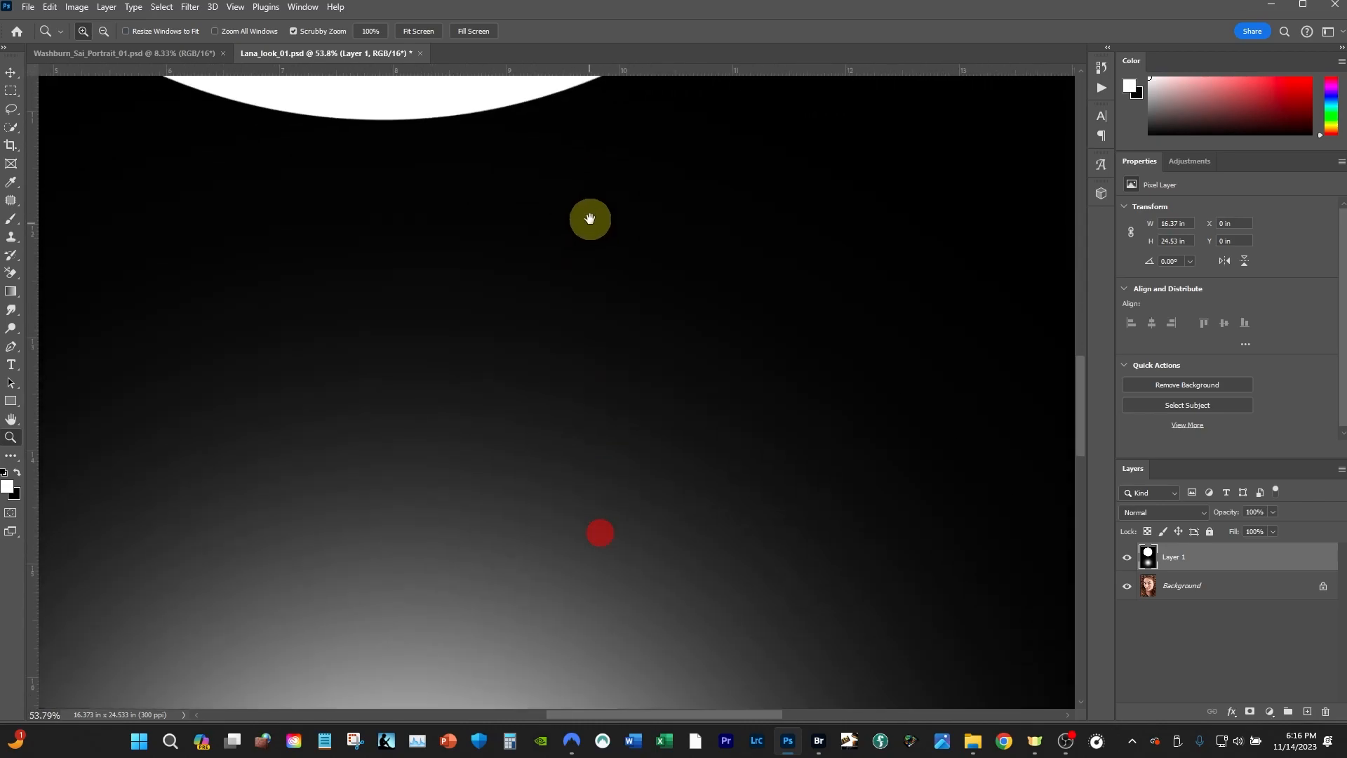
{"action": "left_click_drag", "start_coordinate": [635, 346], "coordinate": [589, 318]}
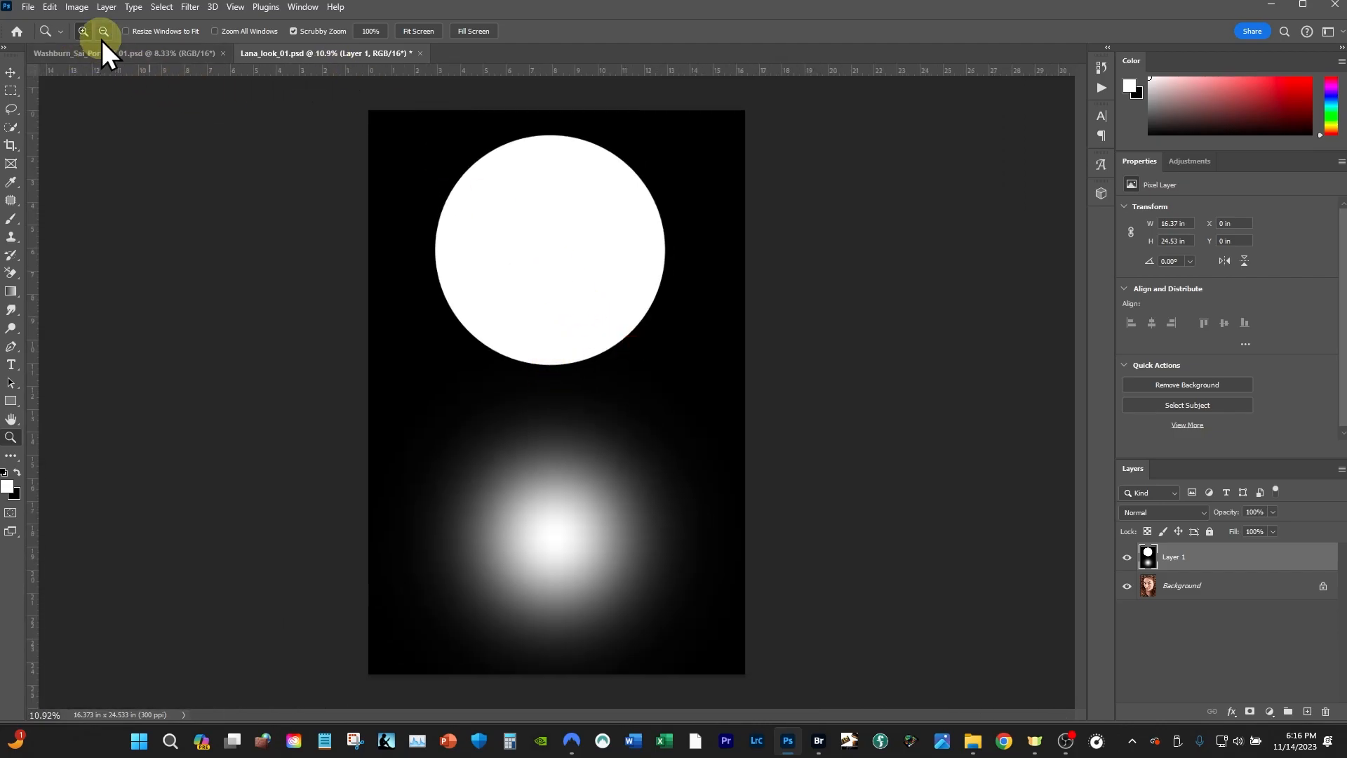
{"action": "key", "text": "b"}
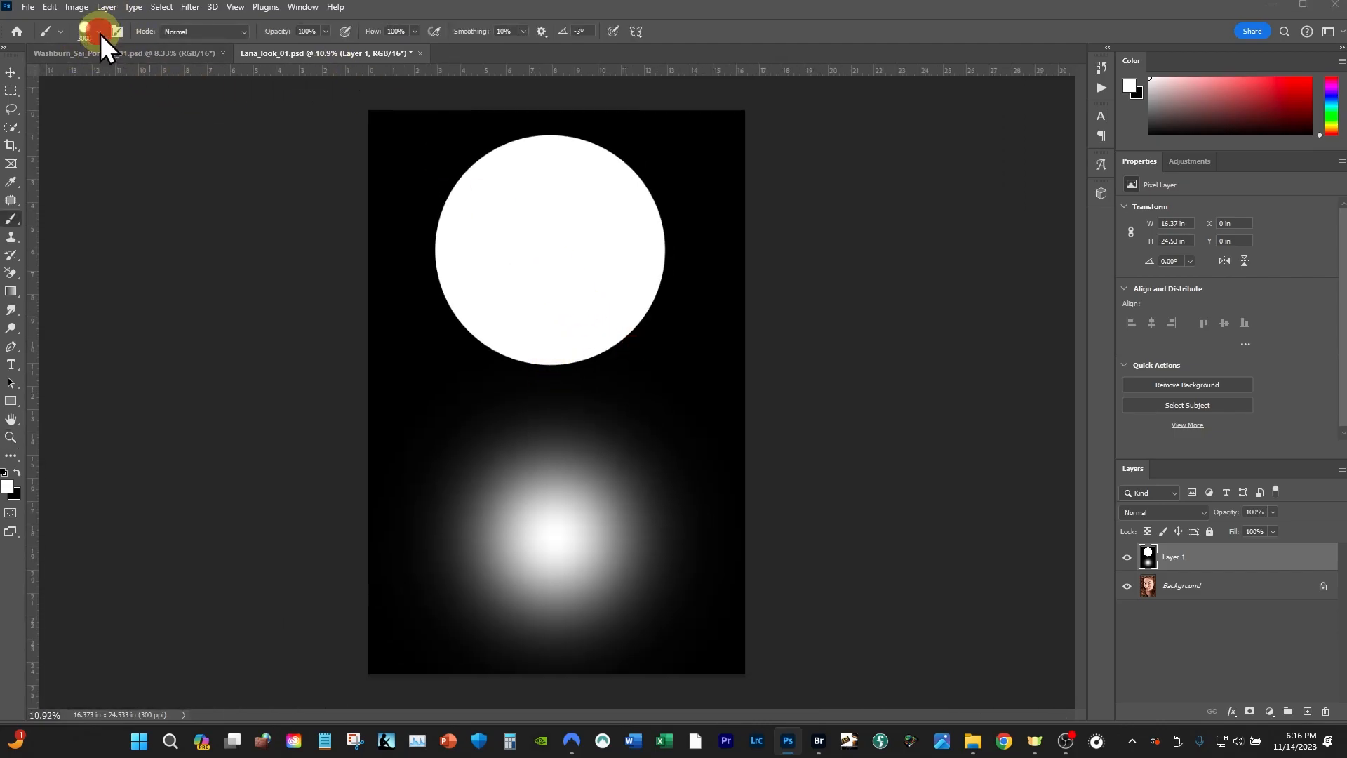
{"action": "left_click", "coordinate": [99, 34]}
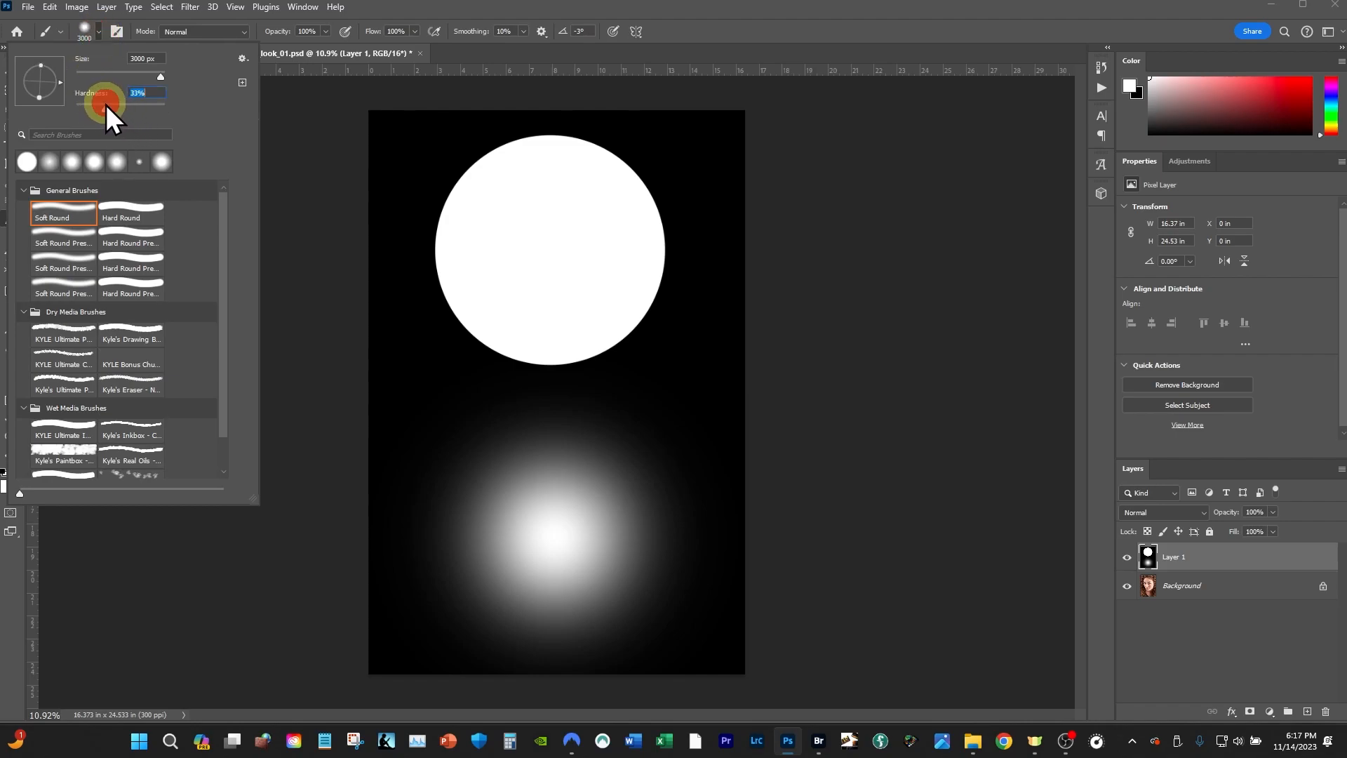
{"action": "left_click_drag", "start_coordinate": [103, 112], "coordinate": [95, 115]}
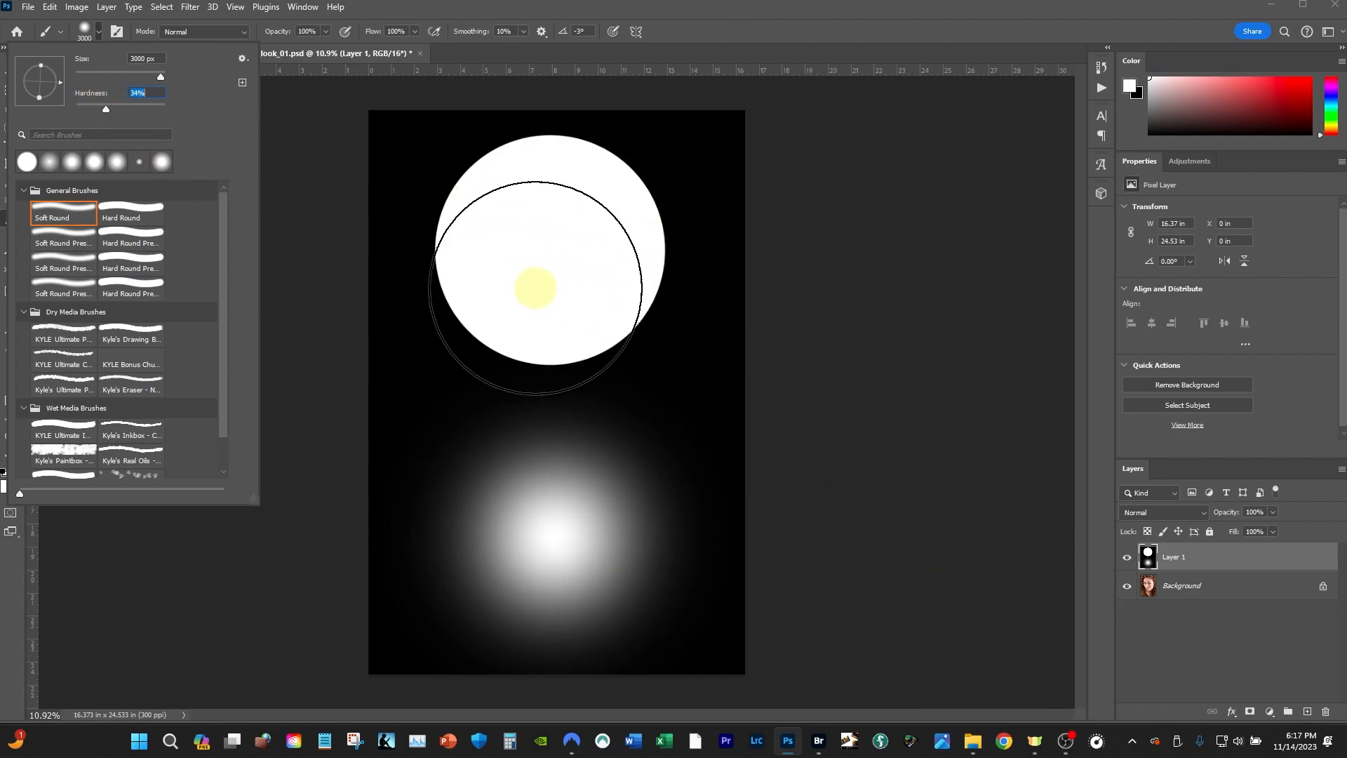
{"action": "left_click", "coordinate": [523, 68]}
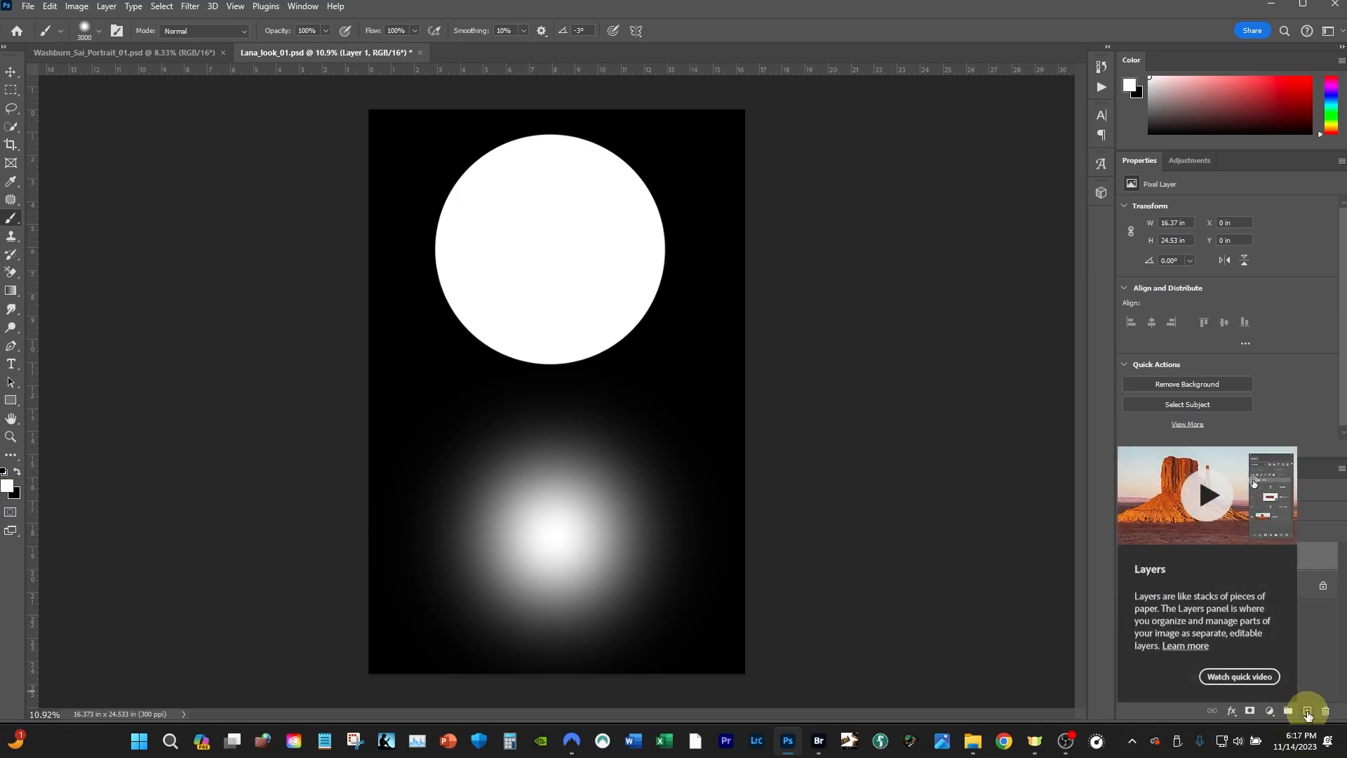
Step: Add a new layer with the two layers beneath it hidden, fill it with black and invert it to white
{"action": "left_click", "coordinate": [1309, 711]}
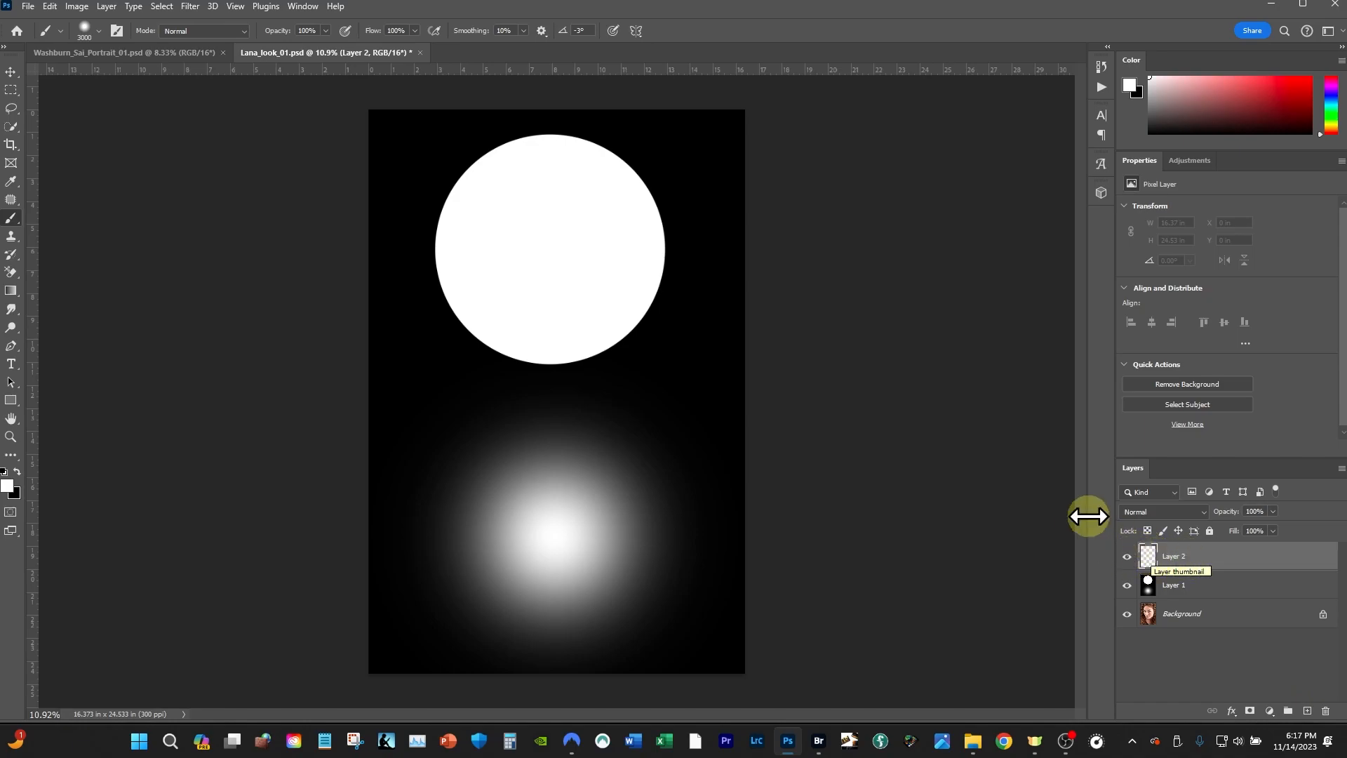
{"action": "left_click", "coordinate": [1127, 587]}
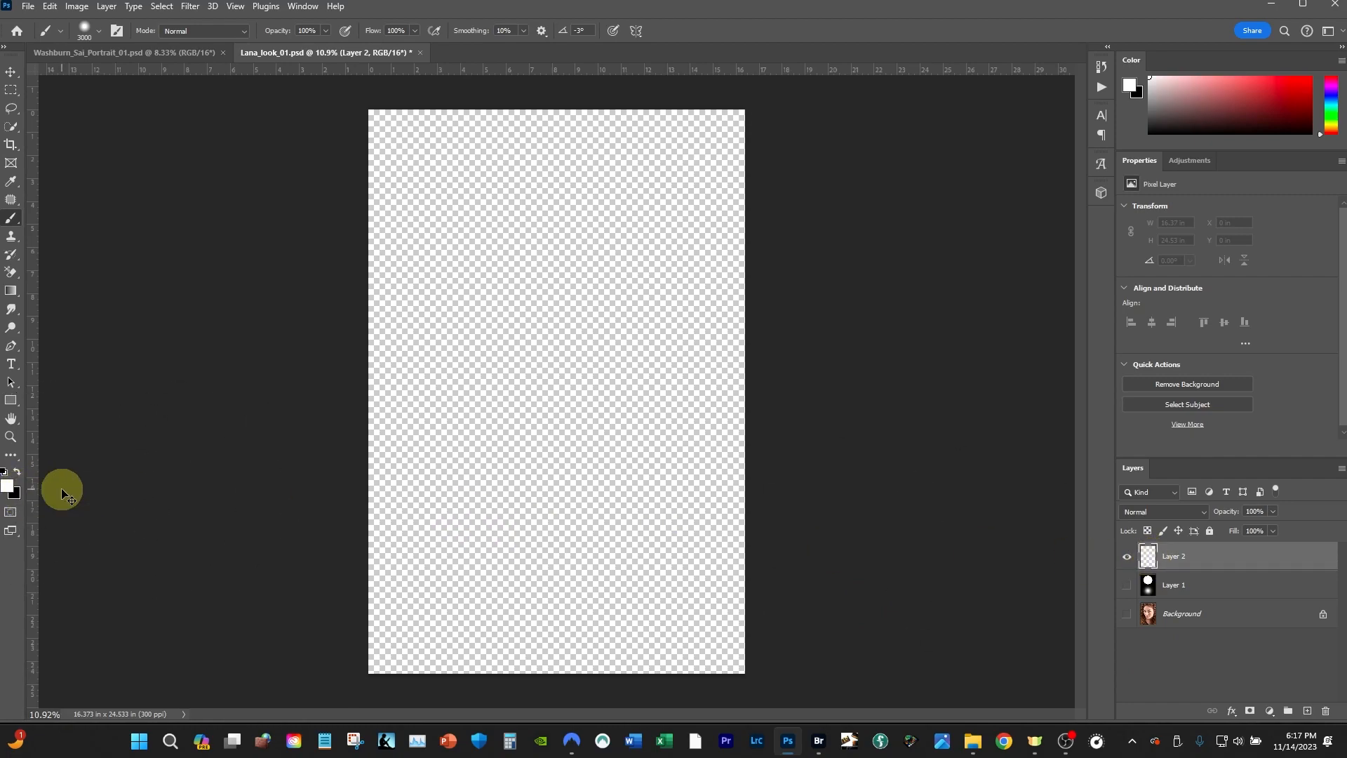
{"action": "key", "text": "ctrl+Delete"}
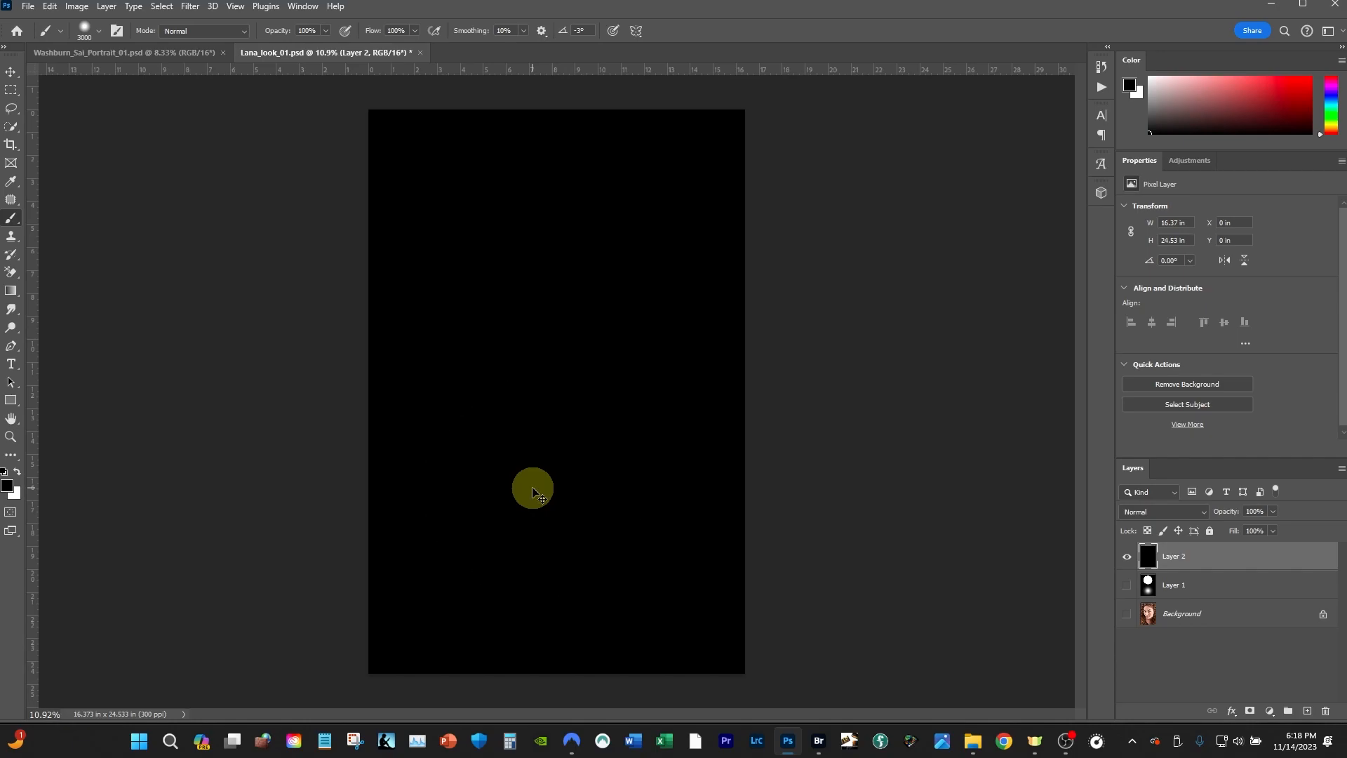
{"action": "key", "text": "ctrl+i"}
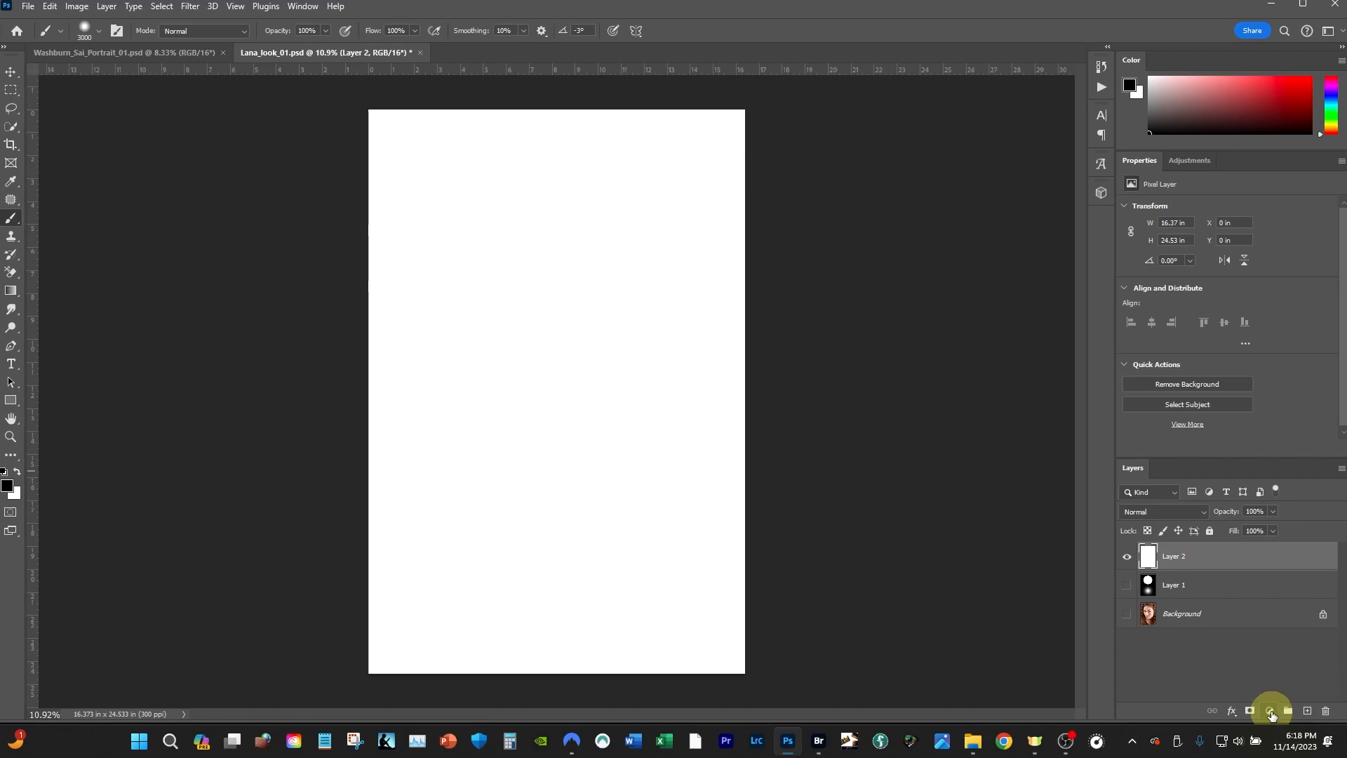
Step: Preview green, olive and pale yellow-green tones for a Solid Color fill layer above the white layer, and discard it
{"action": "left_click", "coordinate": [1270, 711]}
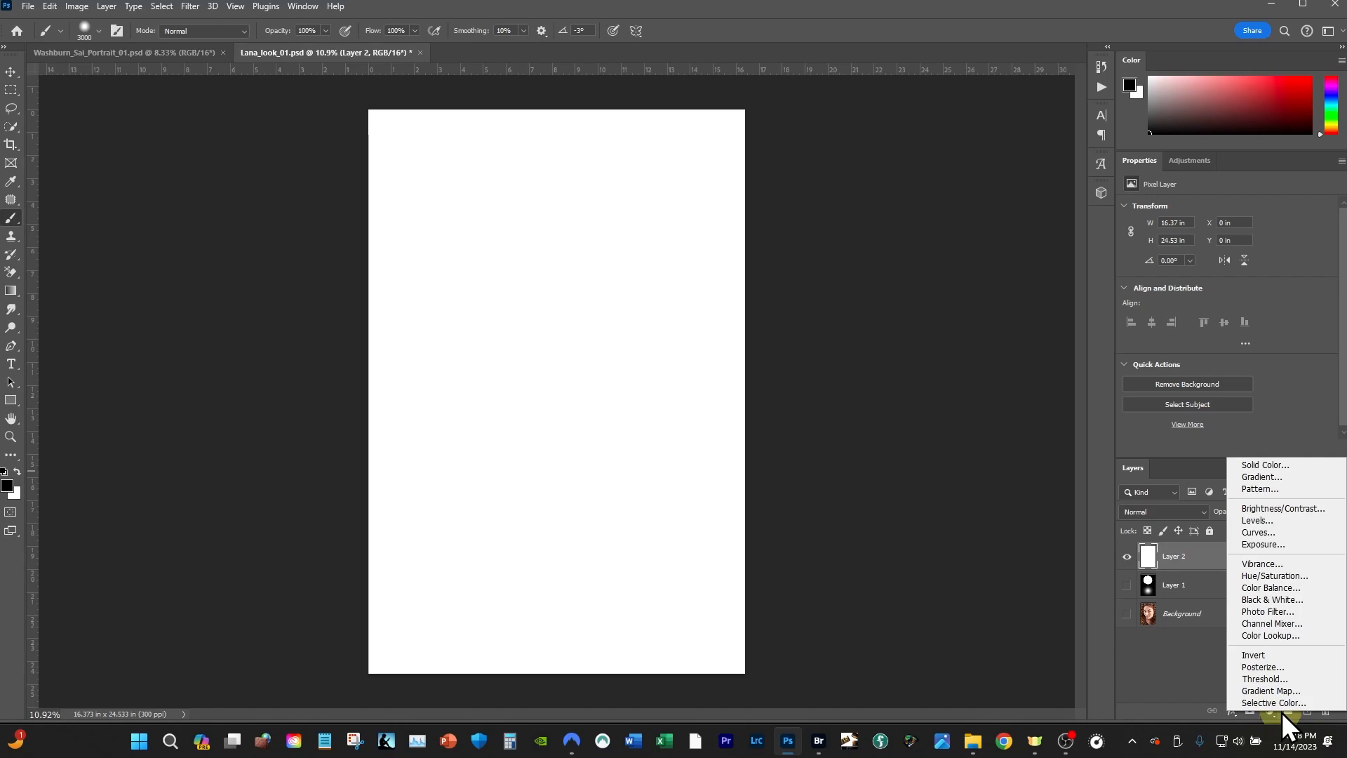
{"action": "left_click", "coordinate": [1270, 465]}
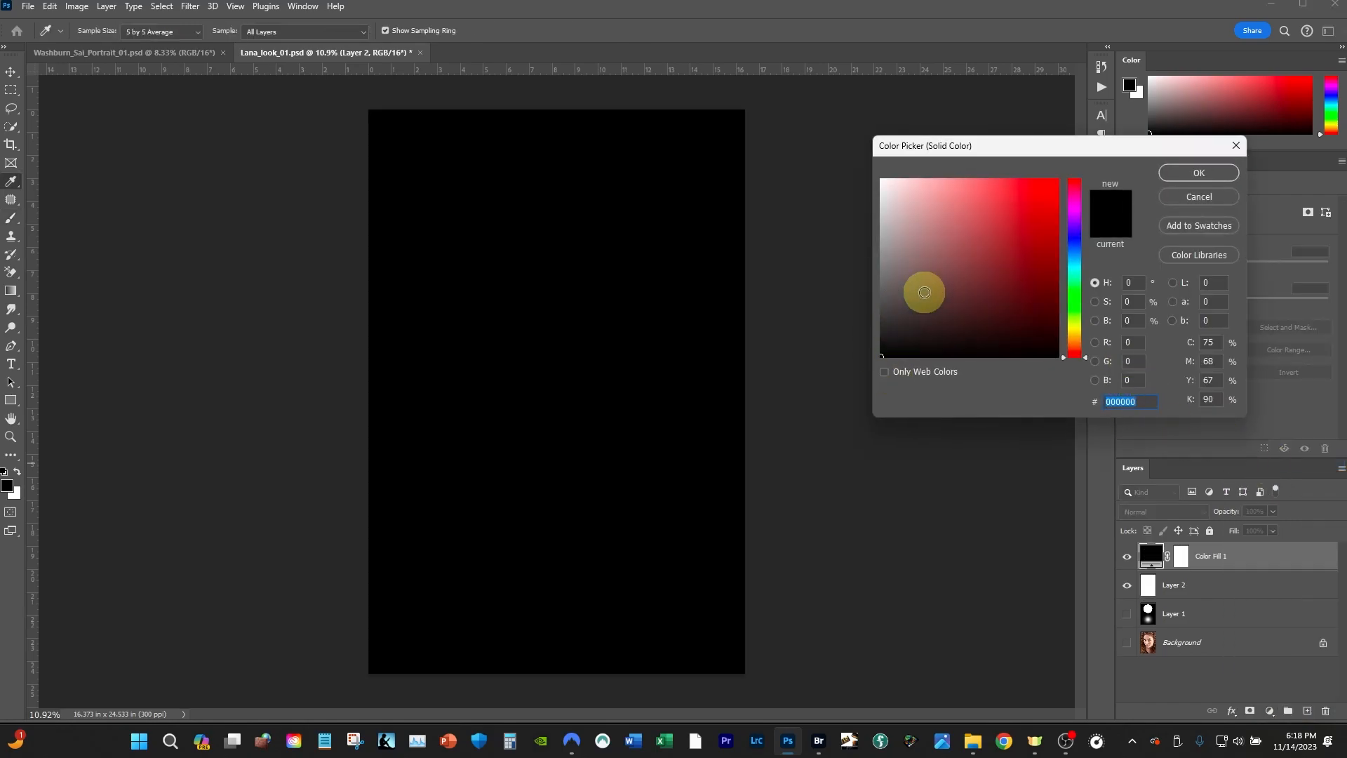
{"action": "left_click", "coordinate": [1074, 283]}
{"action": "mouse_move", "coordinate": [1074, 242]}
{"action": "left_mouse_down"}
{"action": "mouse_move", "coordinate": [1072, 205]}
{"action": "mouse_move", "coordinate": [1074, 312]}
{"action": "left_mouse_up"}
{"action": "left_click", "coordinate": [974, 275]}
{"action": "left_click_drag", "start_coordinate": [973, 275], "coordinate": [945, 254]}
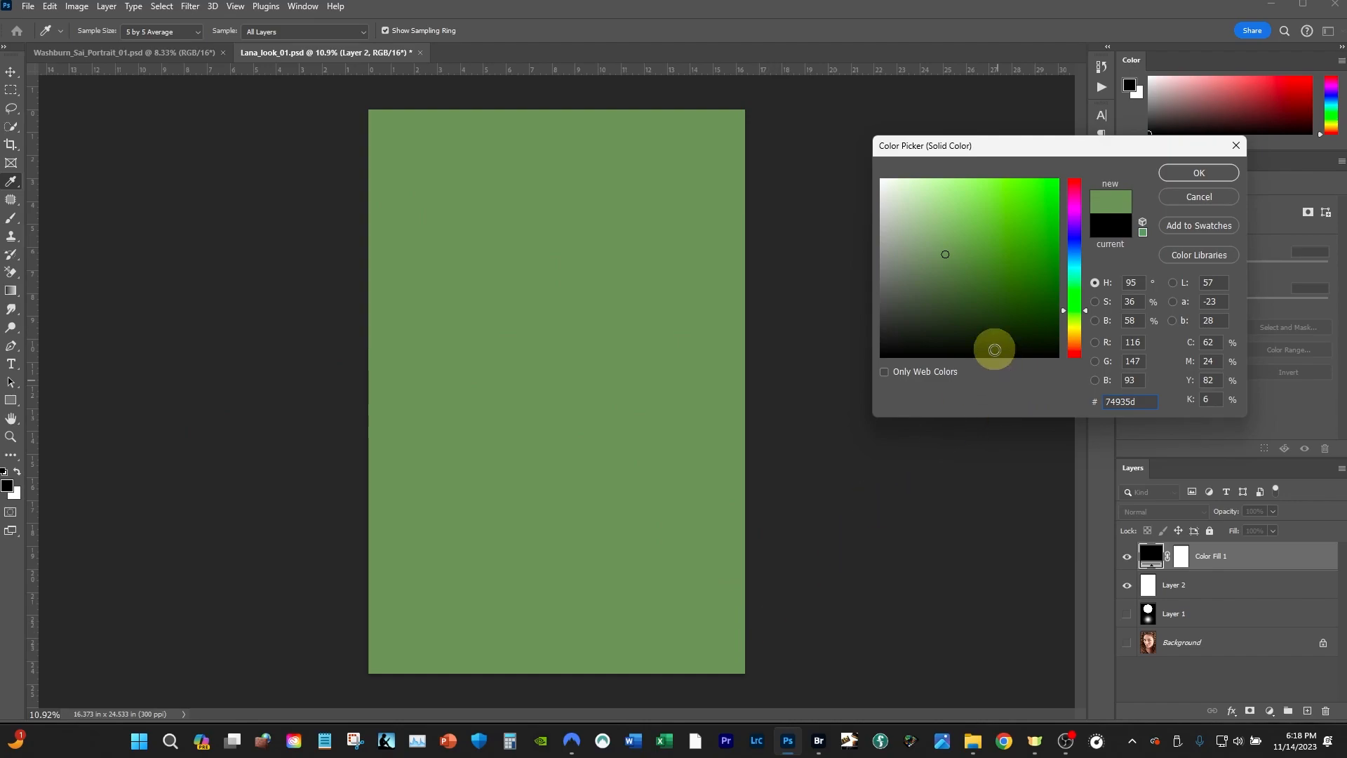
{"action": "left_click_drag", "start_coordinate": [1072, 335], "coordinate": [1072, 327]}
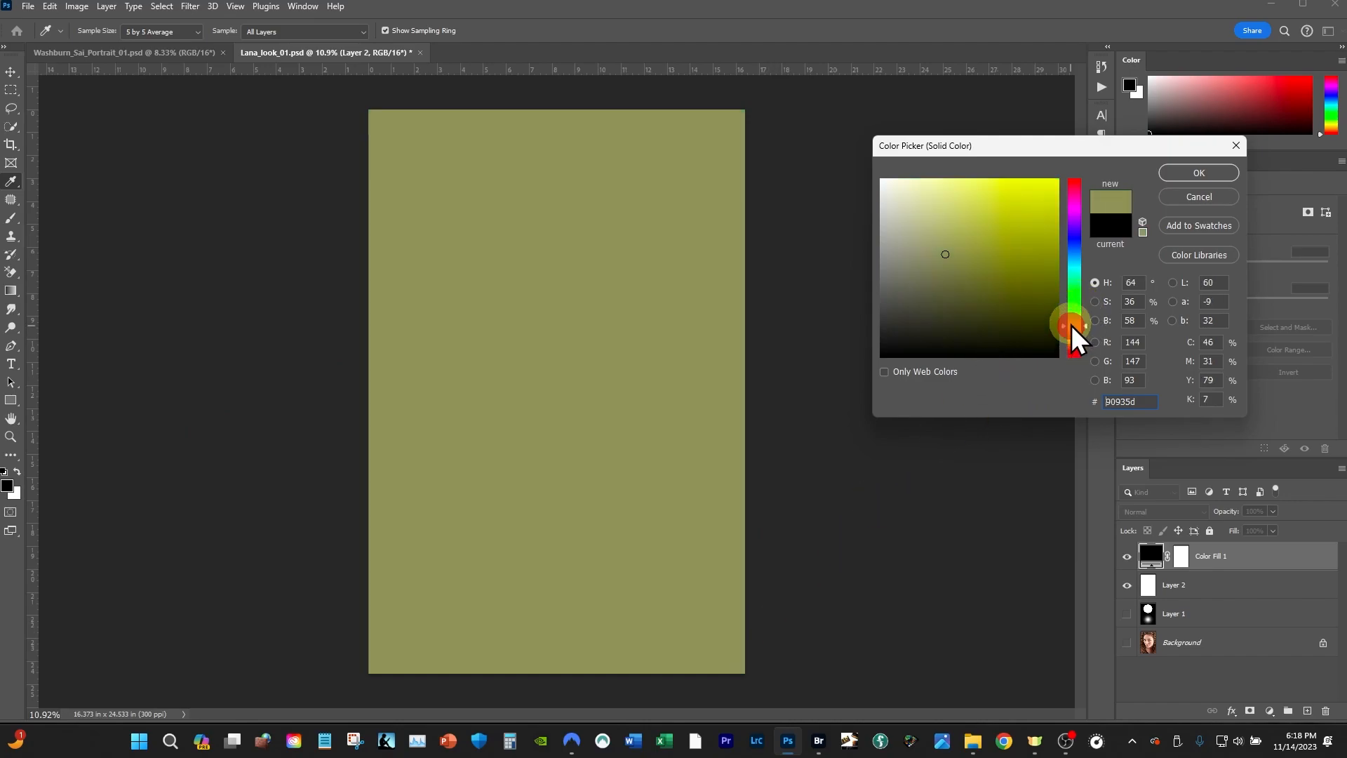
{"action": "left_click", "coordinate": [977, 290]}
{"action": "left_click", "coordinate": [1004, 187]}
{"action": "left_click", "coordinate": [1029, 244]}
{"action": "left_click", "coordinate": [915, 217]}
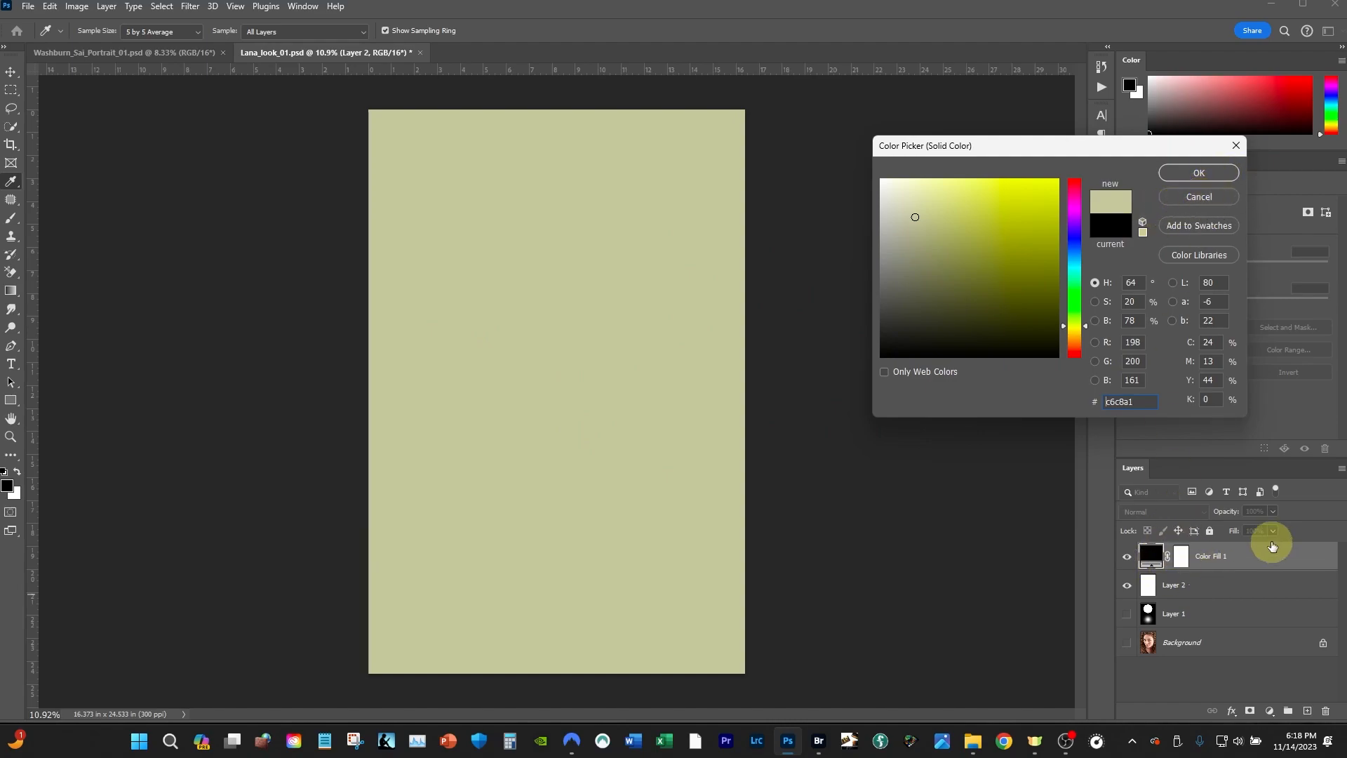
{"action": "left_click", "coordinate": [1199, 199]}
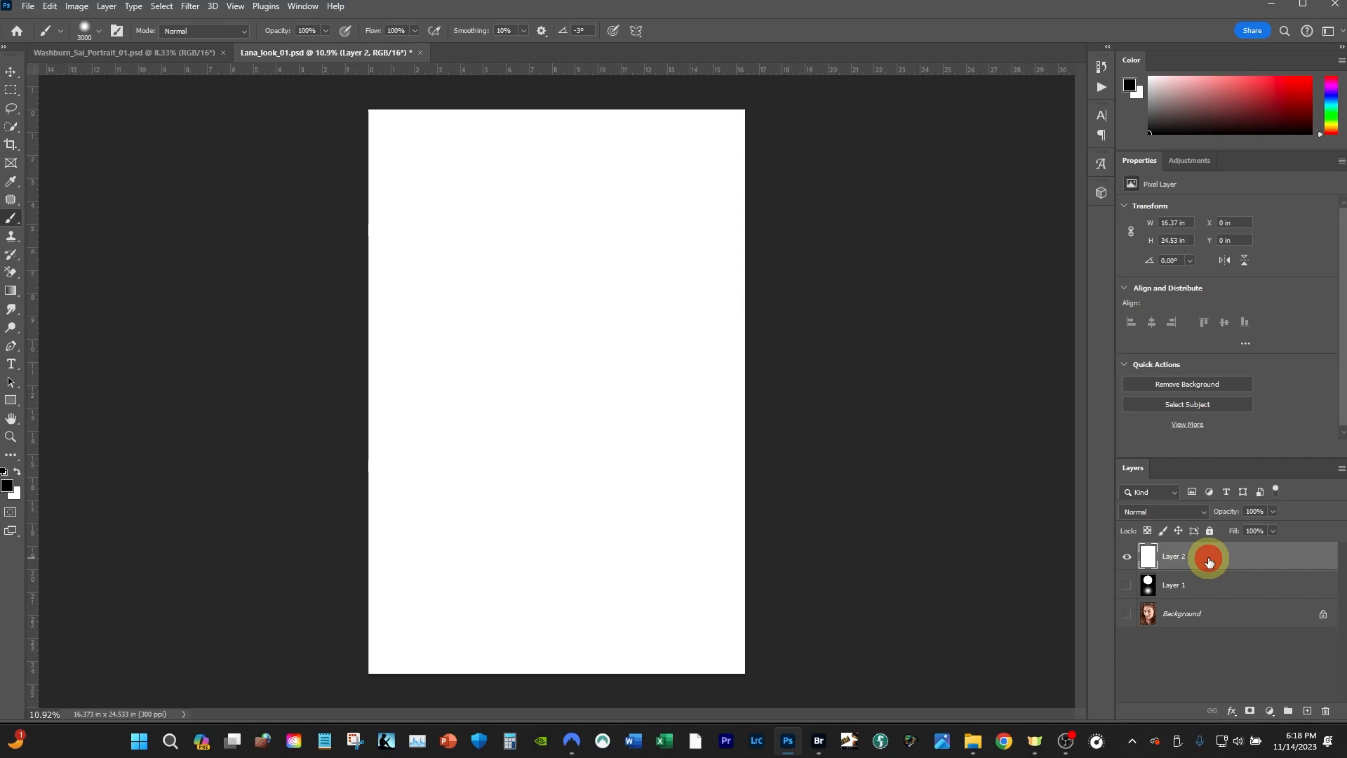
Step: Delete the white layer, and make Layer 1 and the Background layer visible again
{"action": "key", "text": "Delete"}
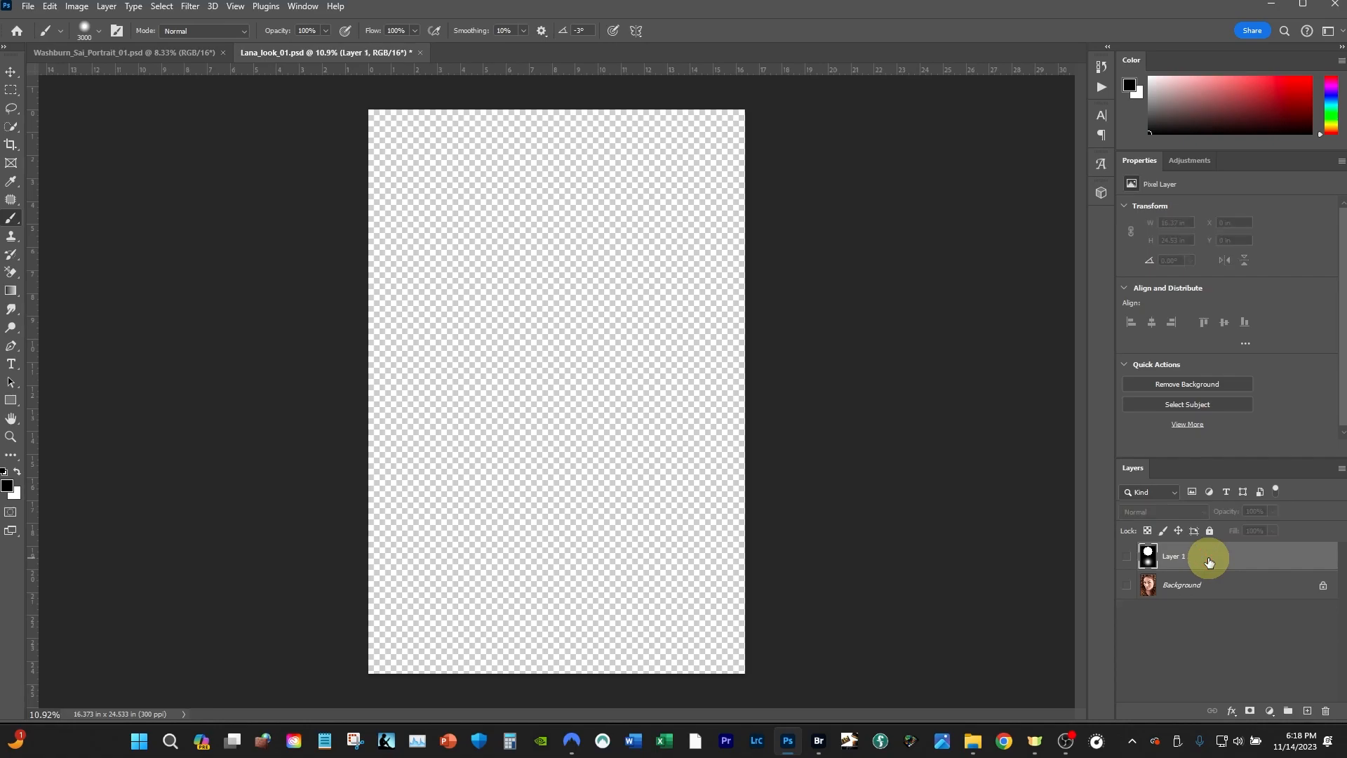
{"action": "left_click", "coordinate": [1309, 710]}
{"action": "left_click_drag", "start_coordinate": [1209, 556], "coordinate": [1325, 711]}
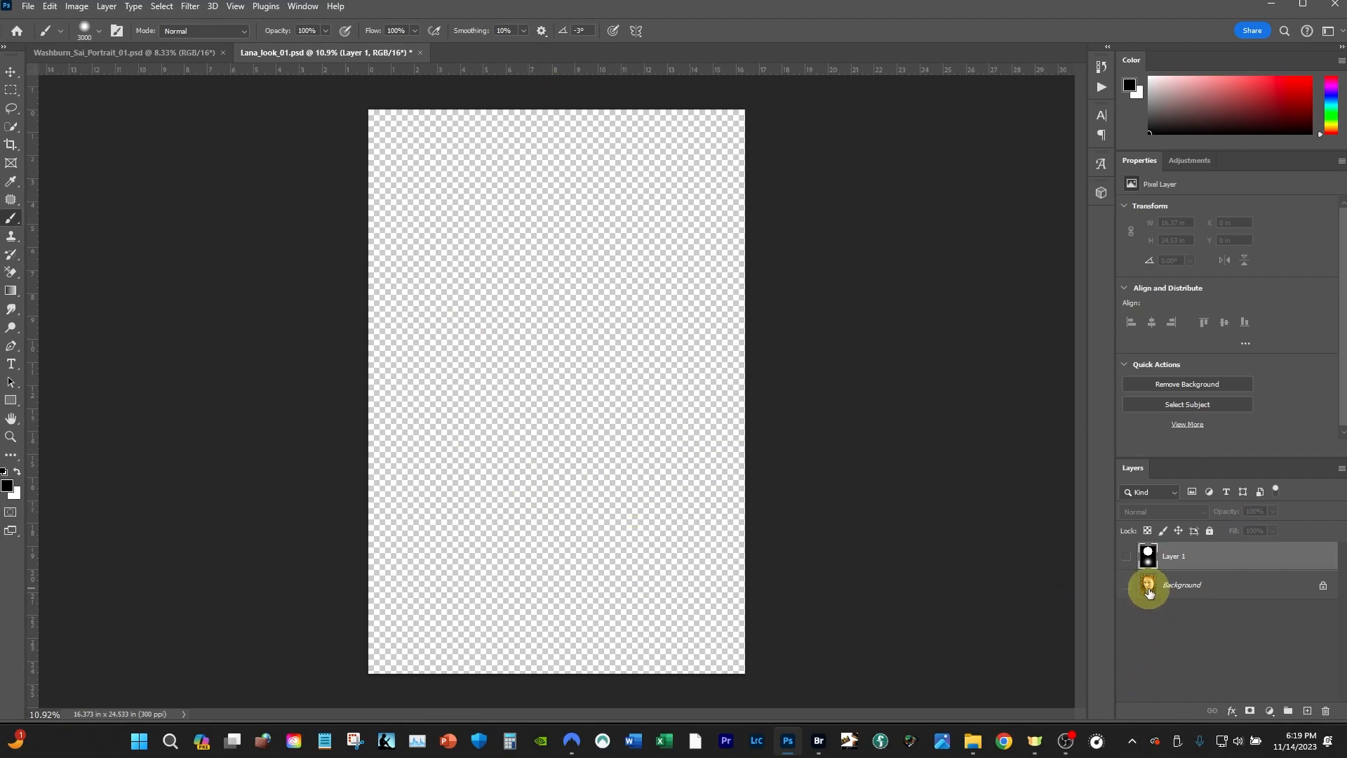
{"action": "left_click", "coordinate": [1126, 558]}
{"action": "left_click", "coordinate": [1126, 585]}
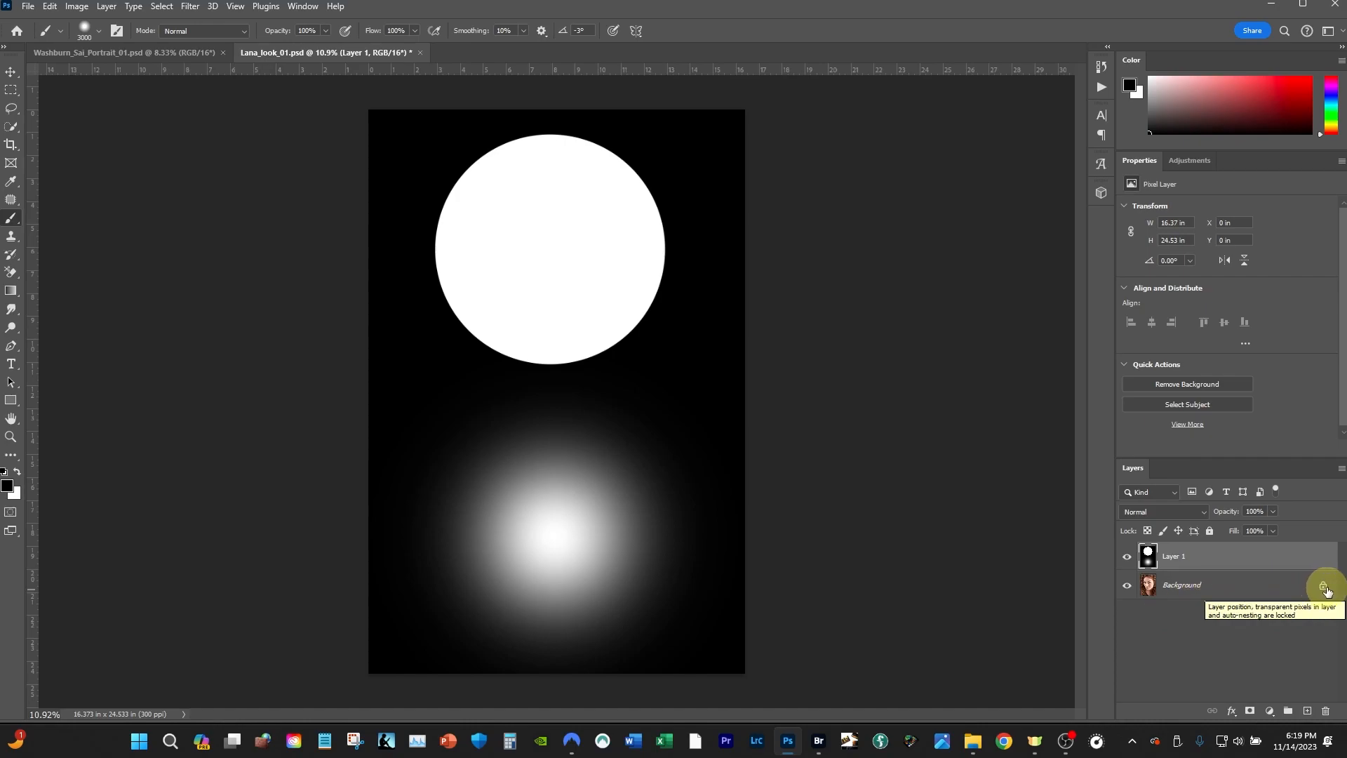
Step: Unlock the Background layer and save the document
{"action": "left_click", "coordinate": [1187, 587]}
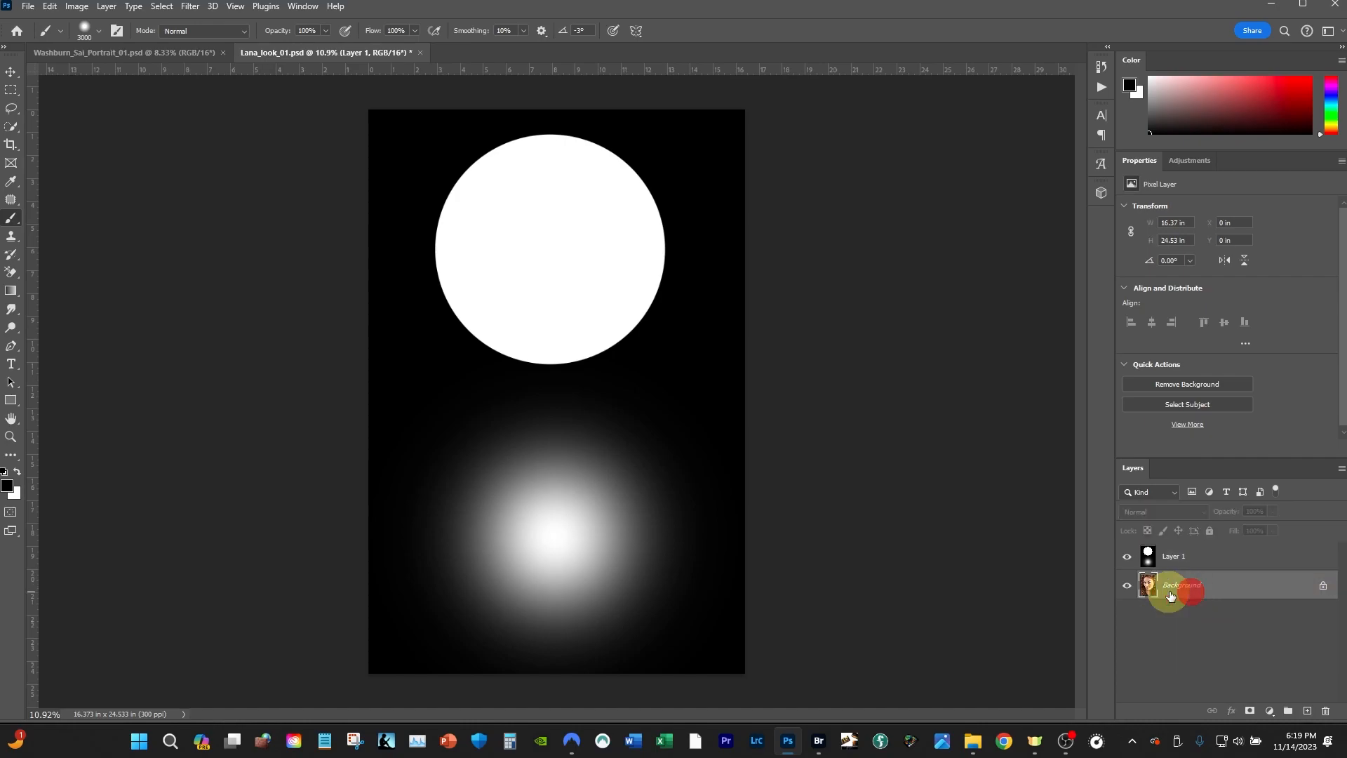
{"action": "left_click", "coordinate": [1323, 589]}
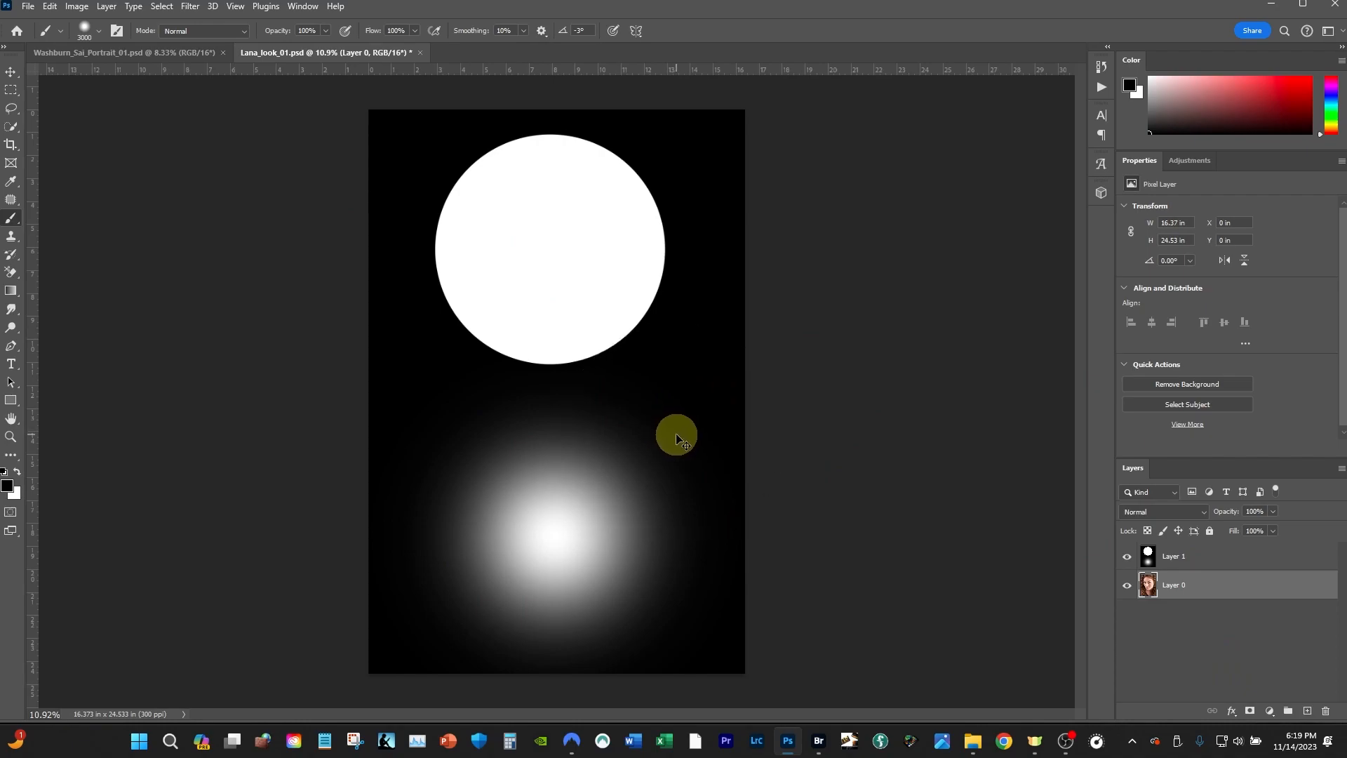
{"action": "key", "text": "ctrl+s"}
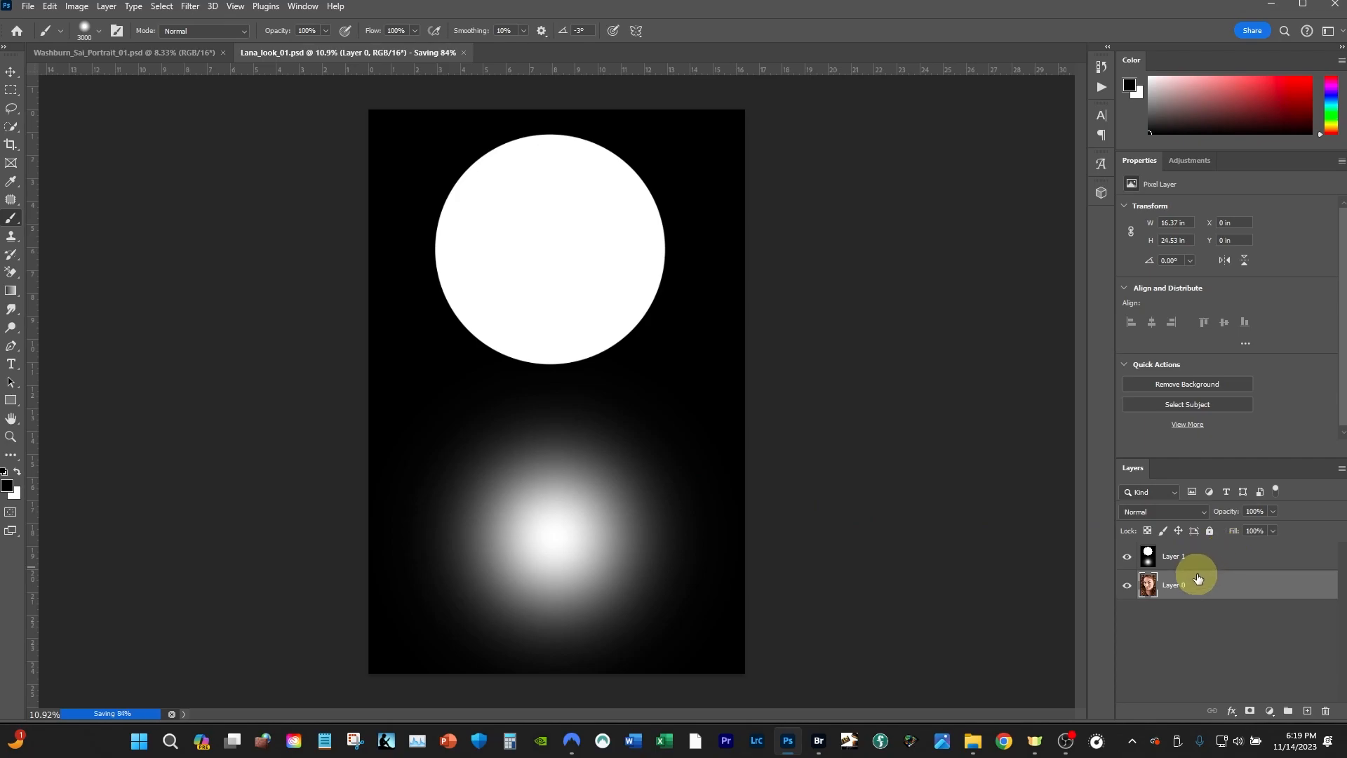
Step: Delete the black layer with the white dabs so only the portrait layer remains
{"action": "left_click", "coordinate": [1205, 558]}
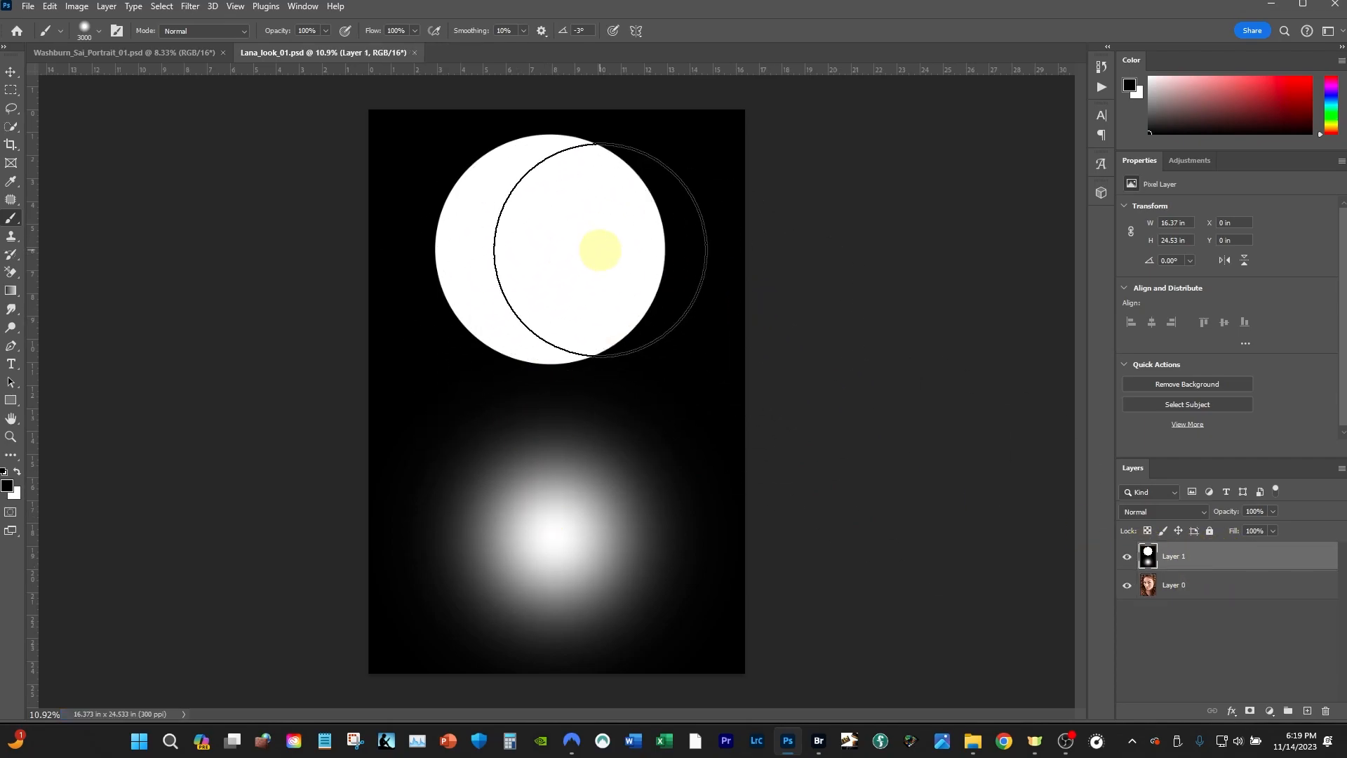
{"action": "left_click", "coordinate": [1213, 559]}
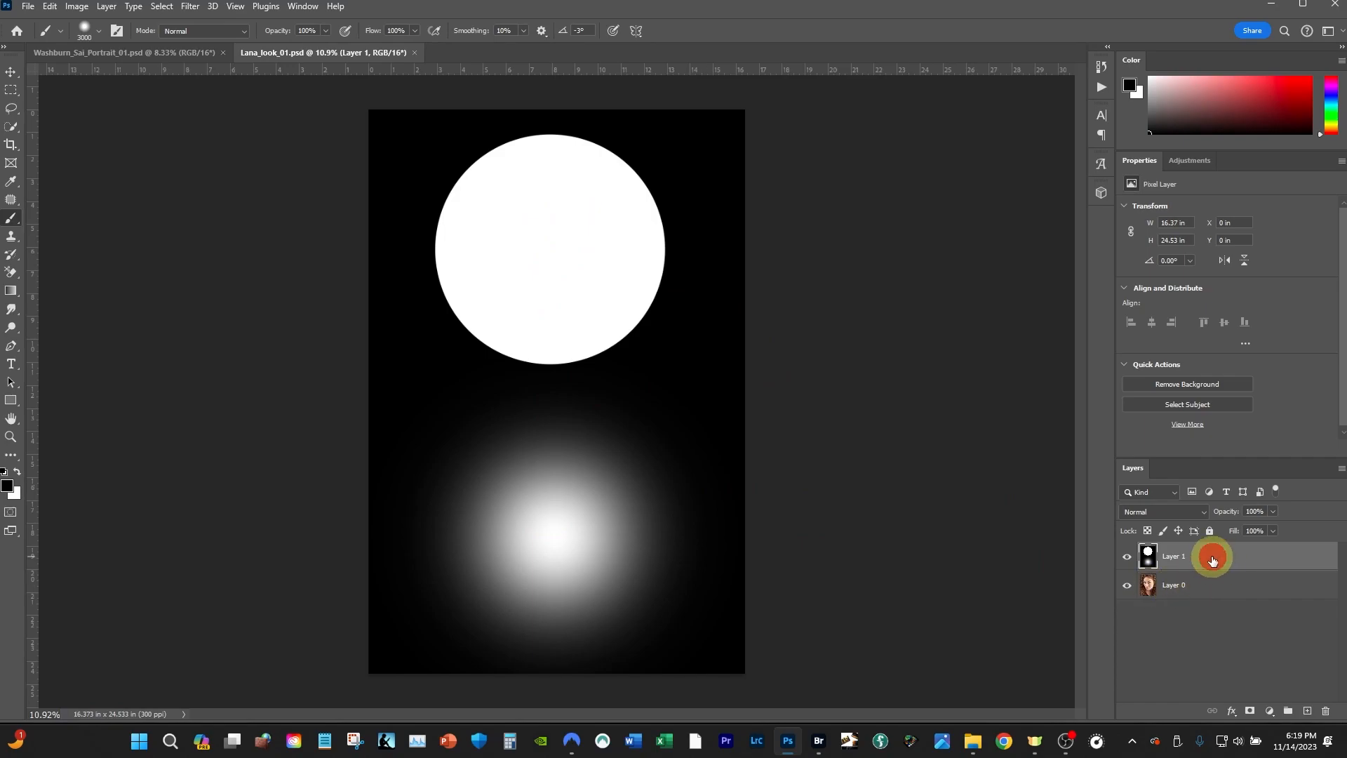
{"action": "key", "text": "Delete"}
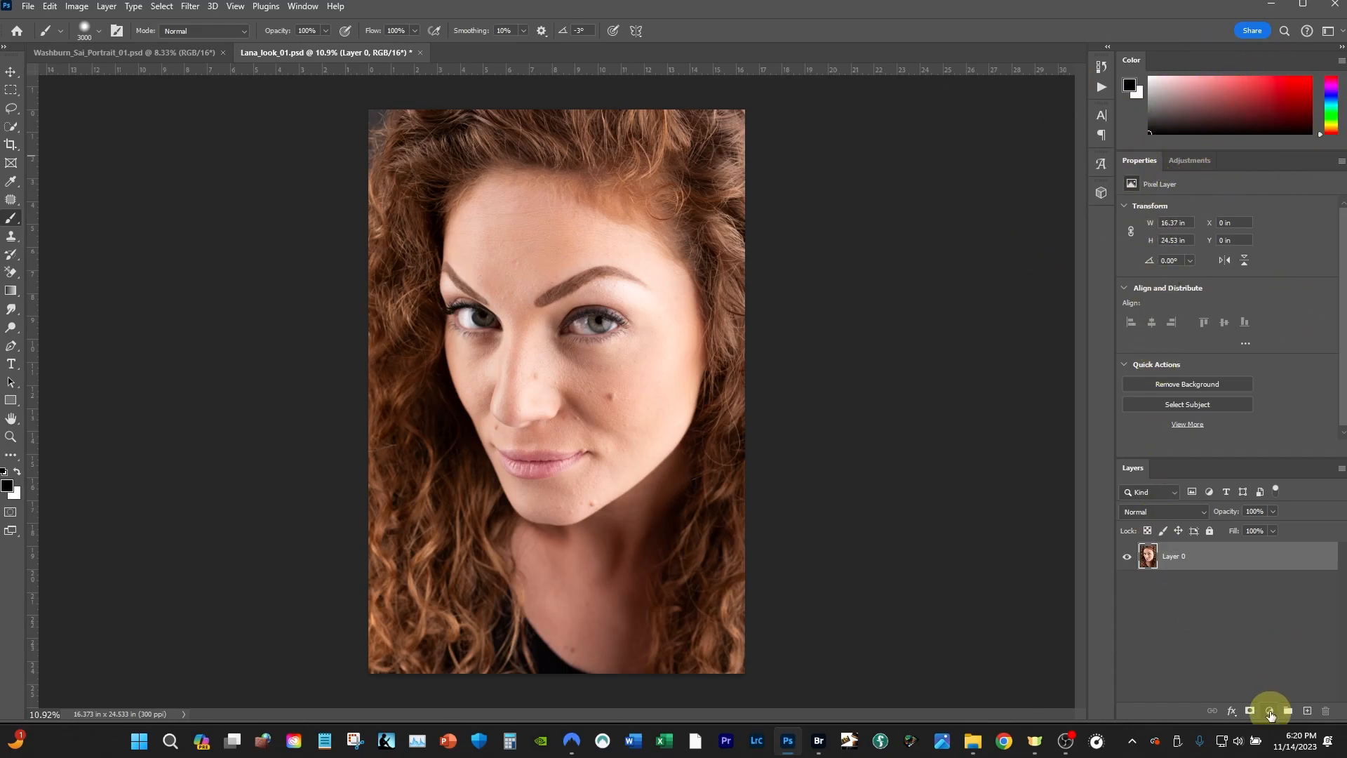
{"action": "key", "text": "z"}
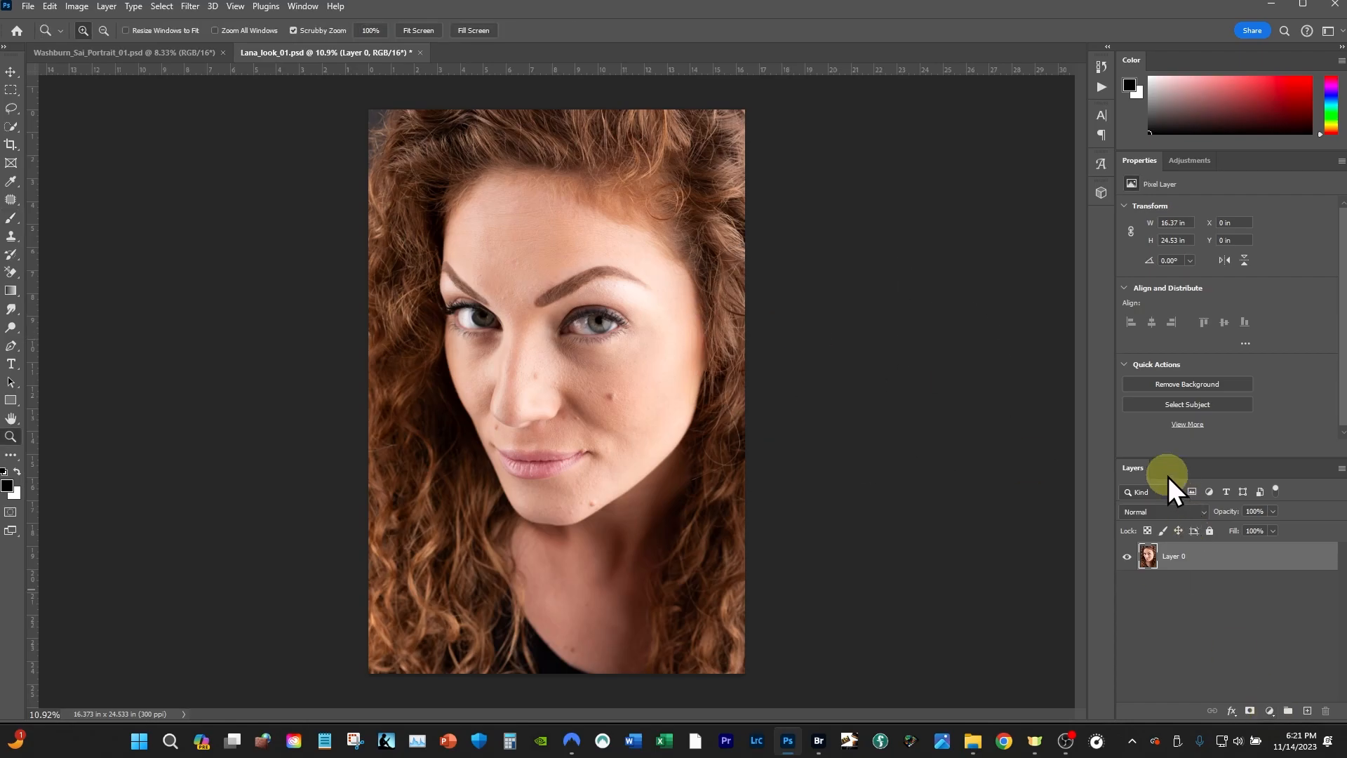
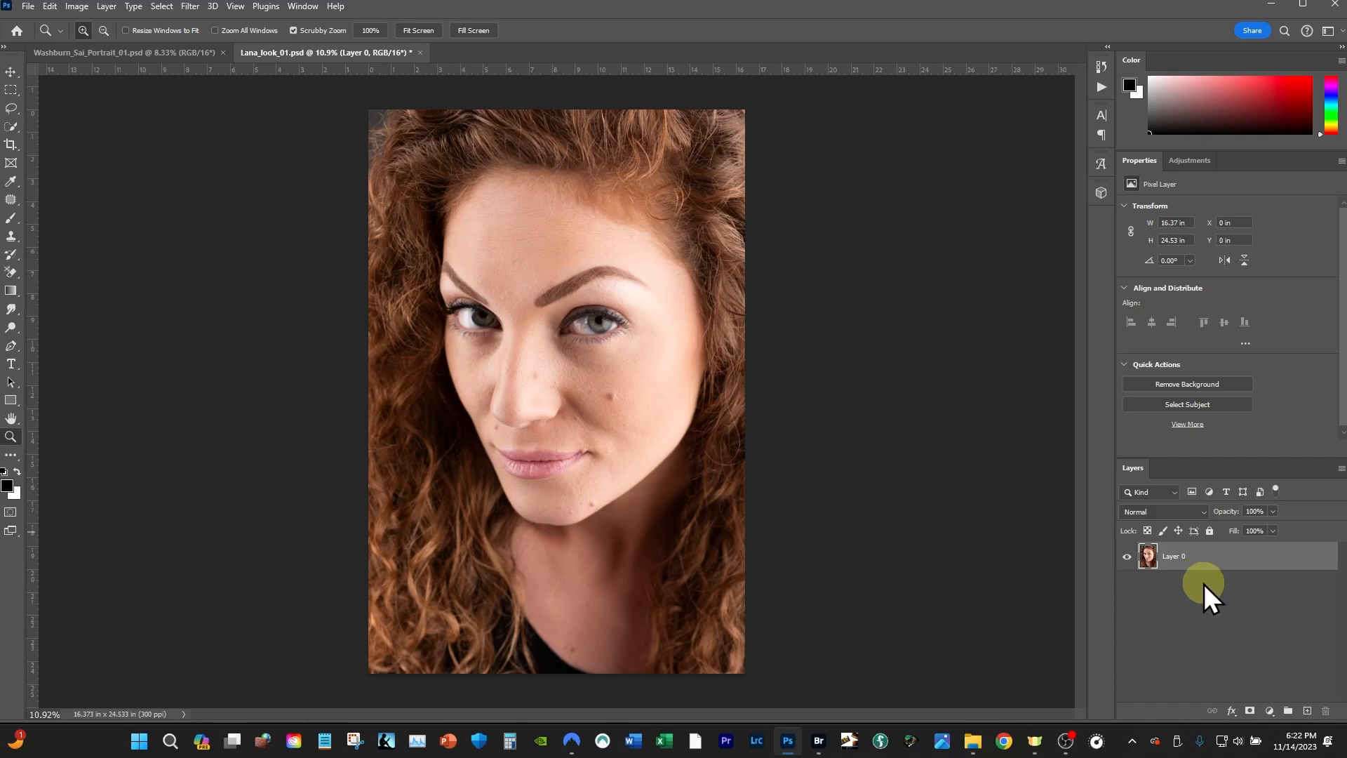
Step: Hide the portrait layer and add two empty layers above it, keeping only the lower one
{"action": "left_click", "coordinate": [1126, 557]}
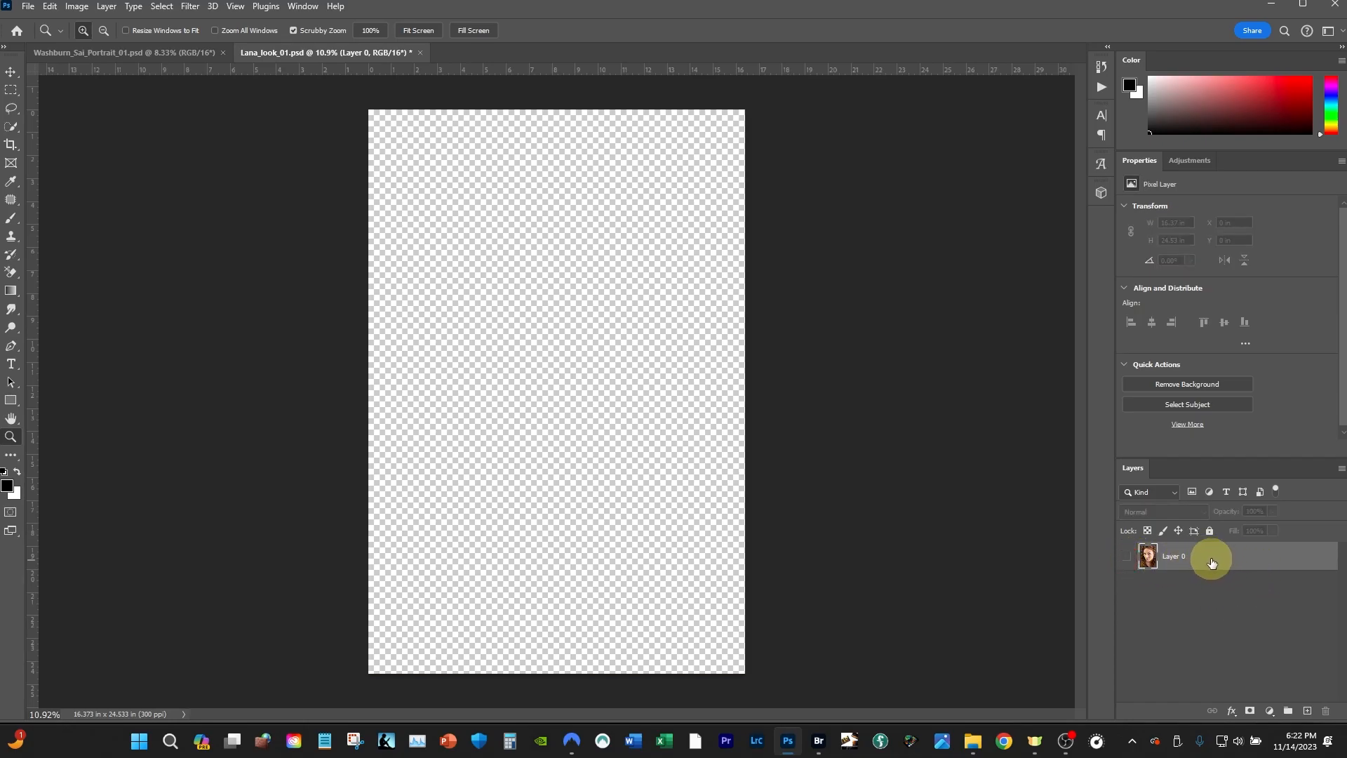
{"action": "left_click", "coordinate": [1307, 711]}
{"action": "left_click", "coordinate": [1307, 711]}
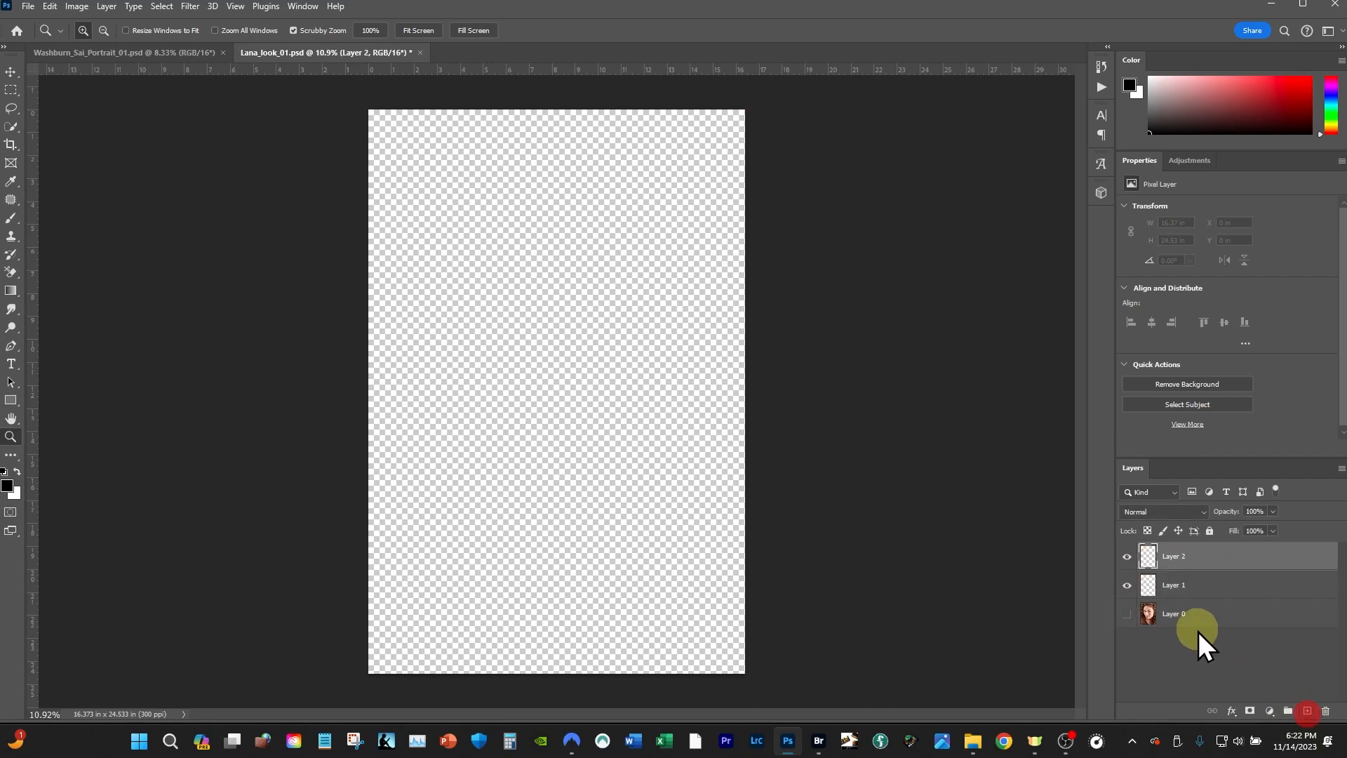
{"action": "left_click", "coordinate": [1197, 588]}
{"action": "left_click", "coordinate": [1125, 557]}
{"action": "left_click_drag", "start_coordinate": [1188, 559], "coordinate": [1324, 711]}
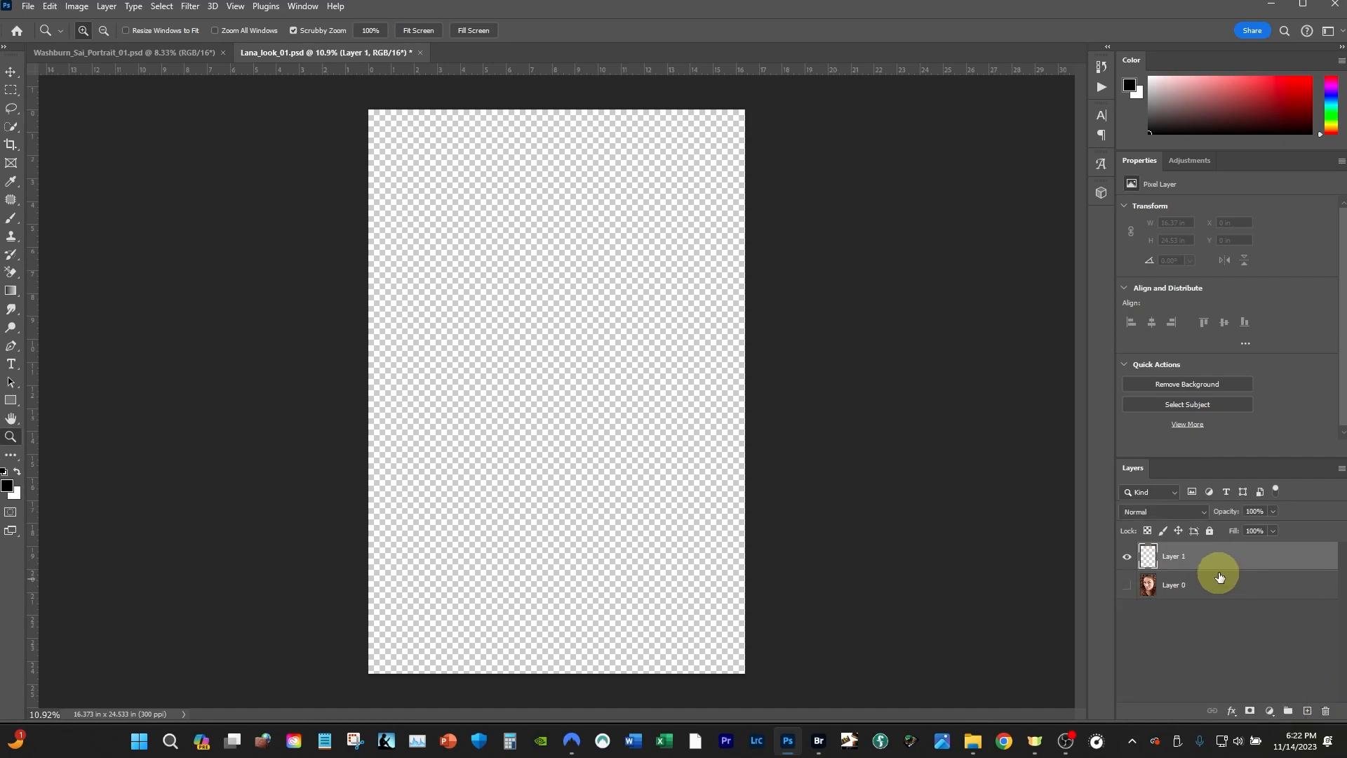
Step: Add a new layer above the empty Layer 1, fill it with white, and compare the canvas with it hidden and shown
{"action": "left_click", "coordinate": [1168, 584]}
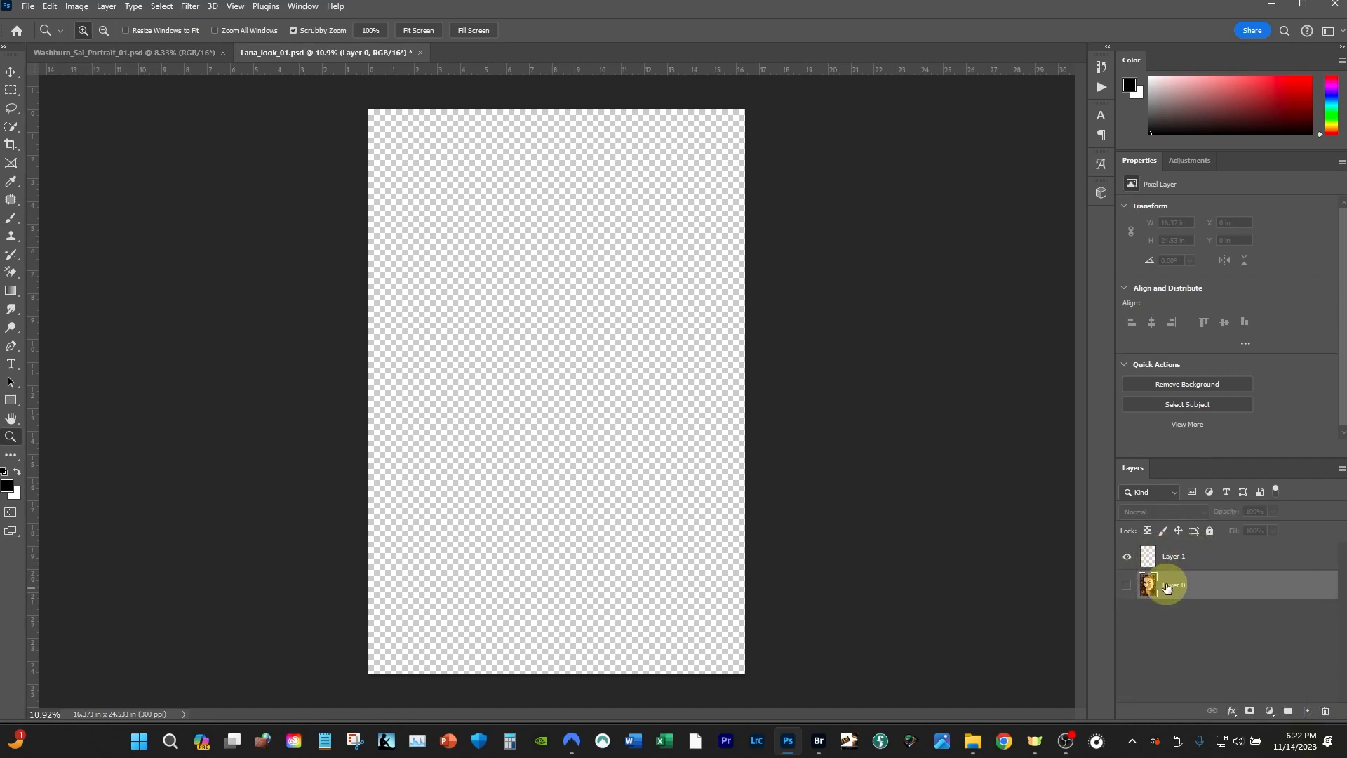
{"action": "left_click", "coordinate": [1174, 556]}
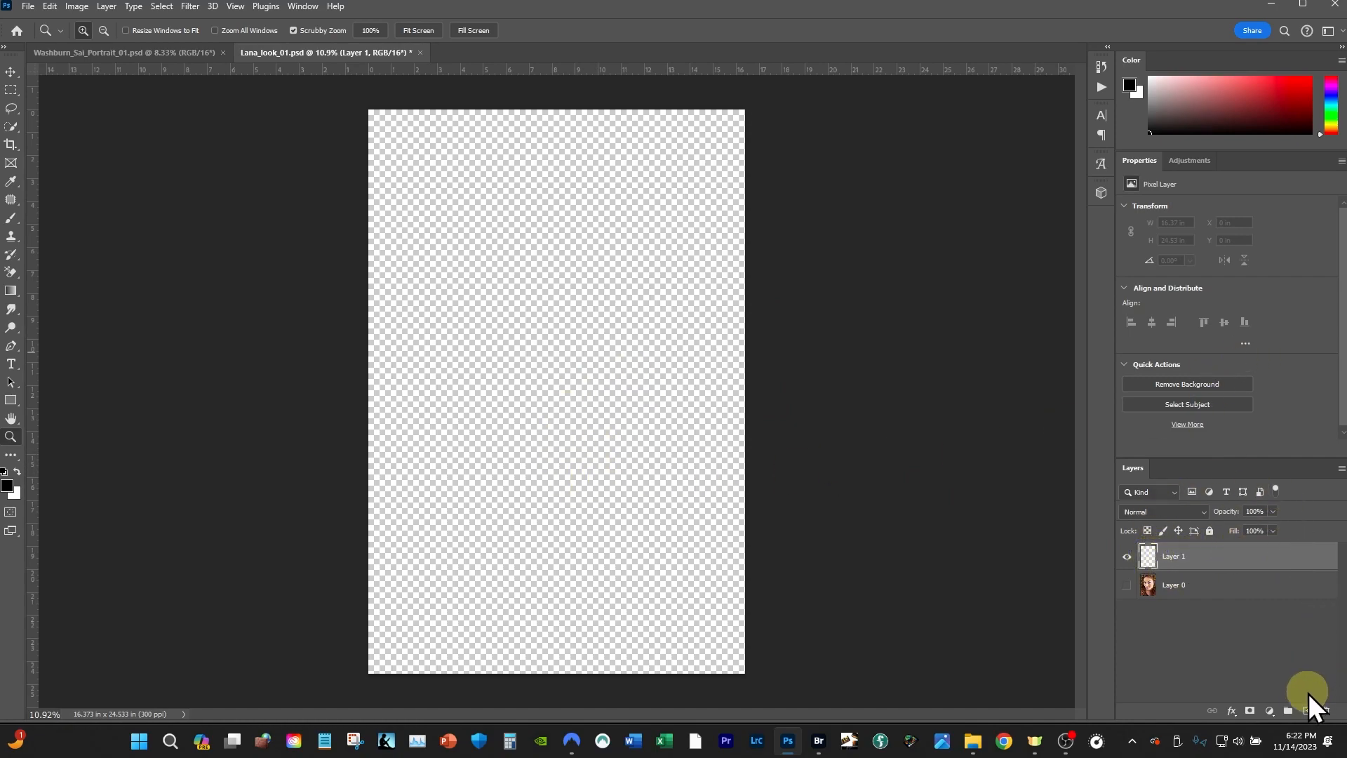
{"action": "left_click", "coordinate": [1308, 711]}
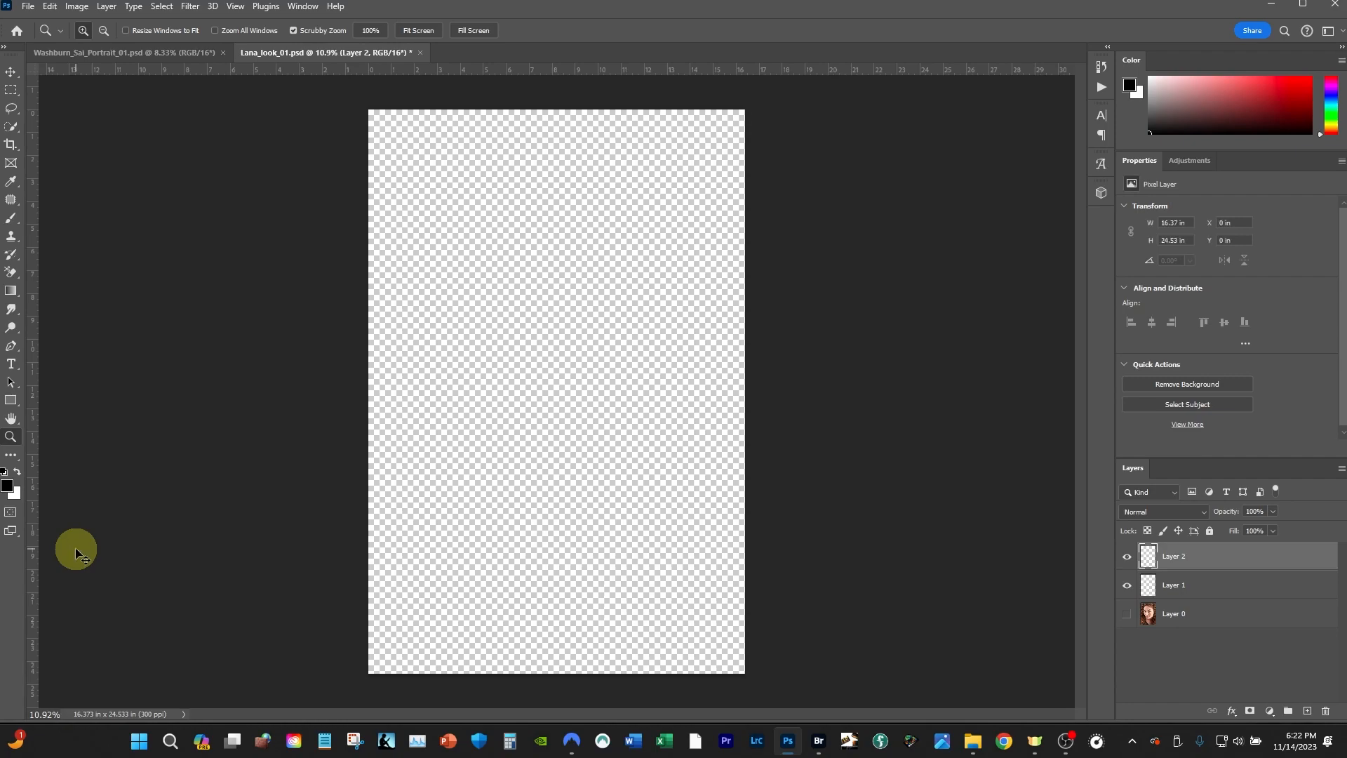
{"action": "key", "text": "ctrl+BackSpace"}
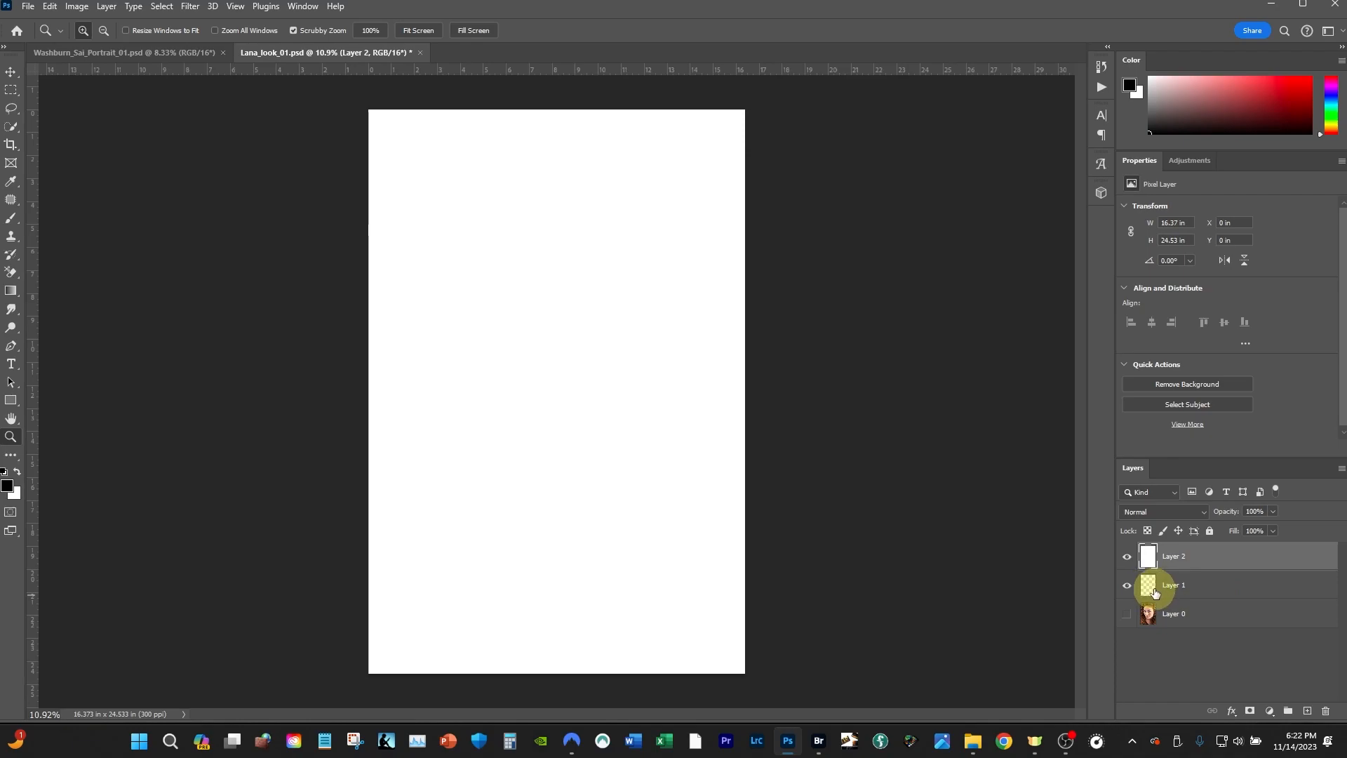
{"action": "left_click", "coordinate": [1126, 561]}
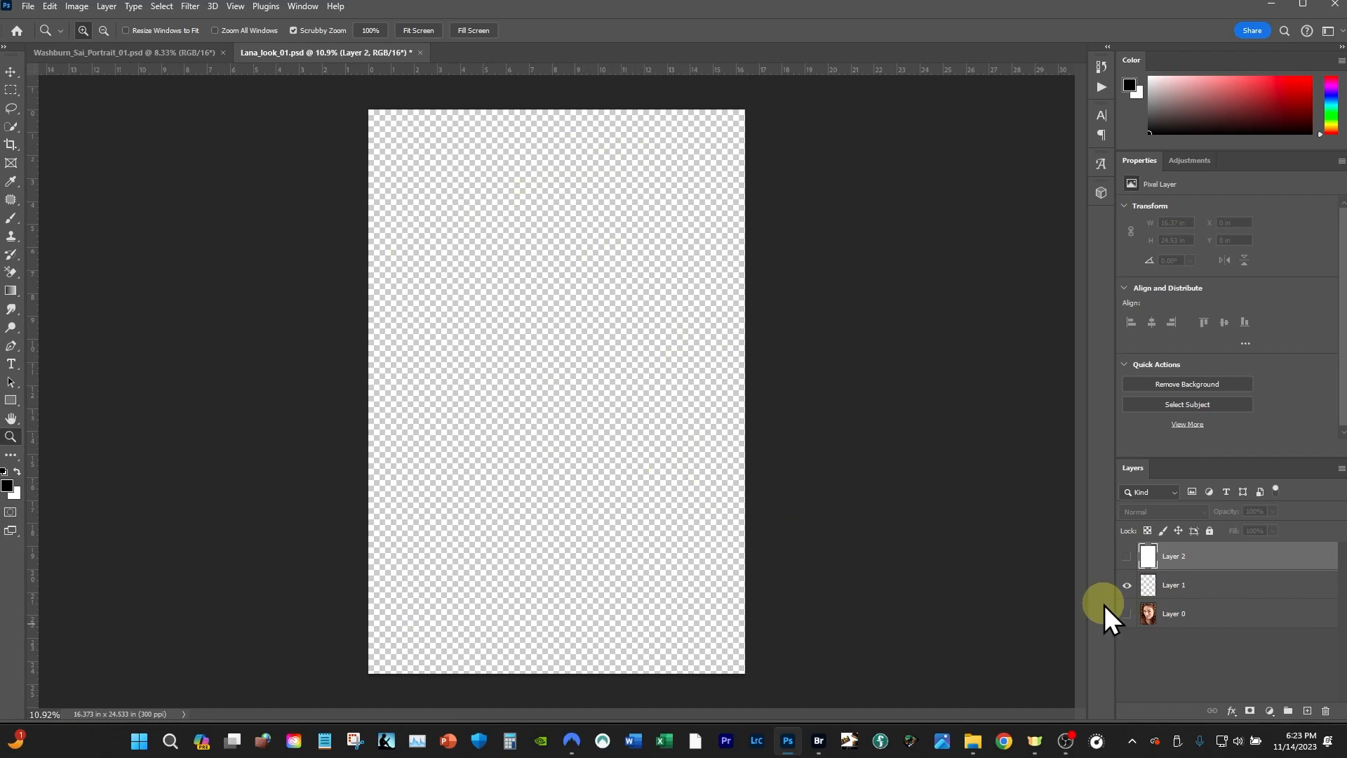
{"action": "left_click", "coordinate": [1128, 557]}
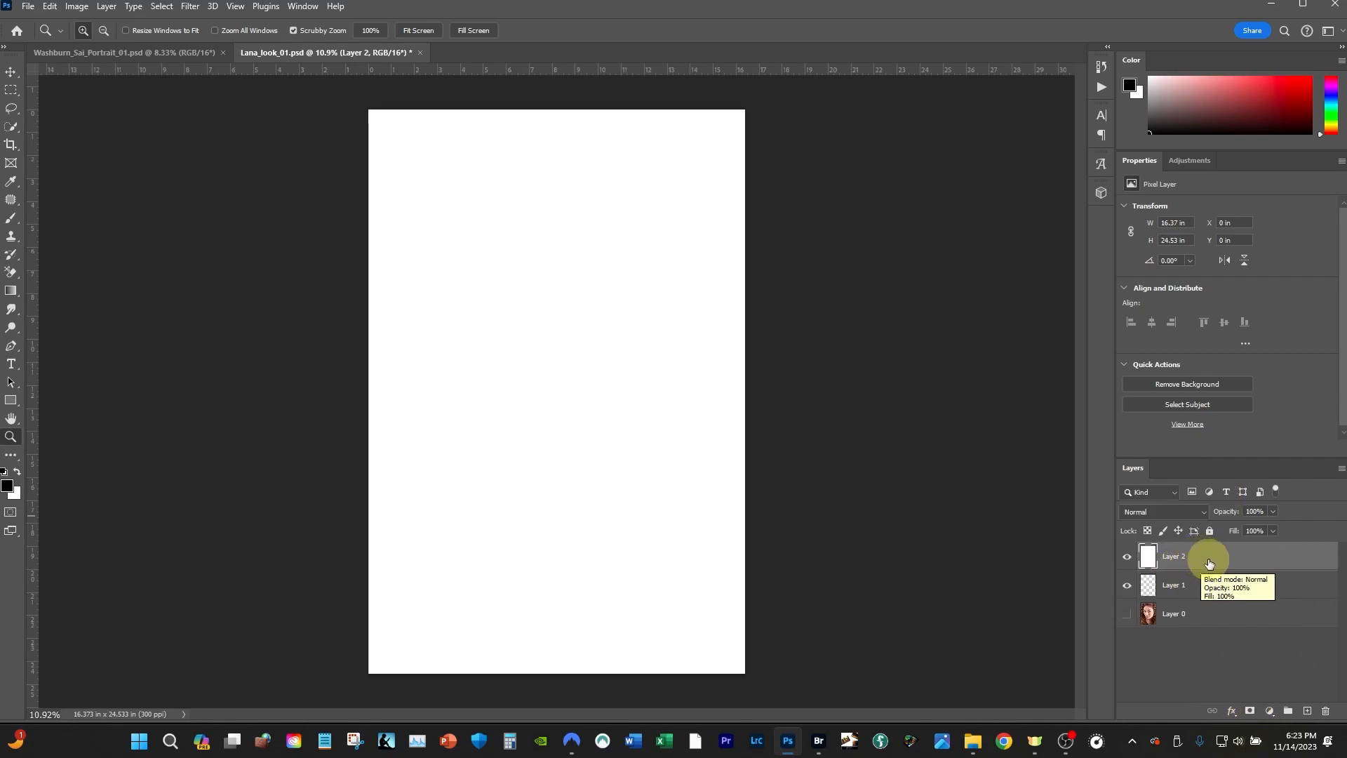
Step: Add a layer mask to the white layer and paint one soft black dab on the mask in the canvas's upper right
{"action": "left_click", "coordinate": [1248, 711]}
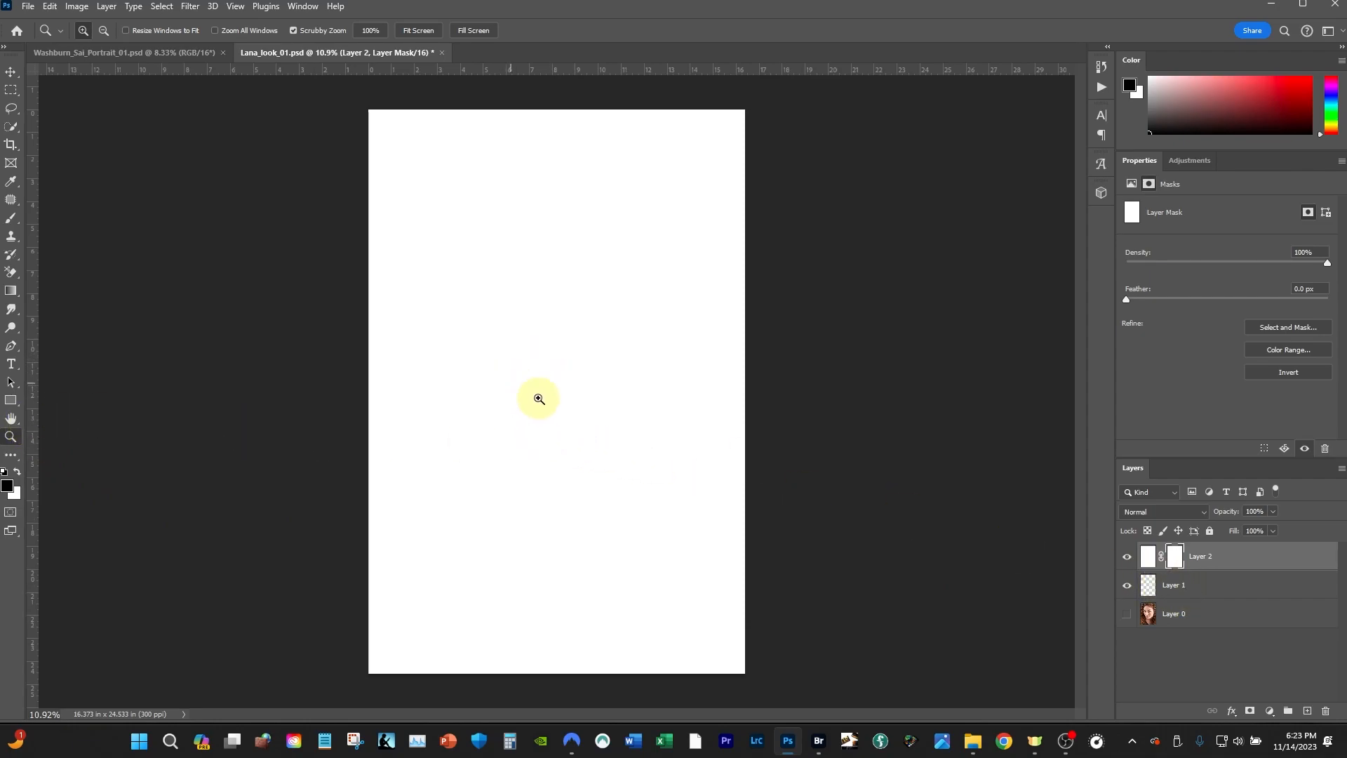
{"action": "key", "text": "b"}
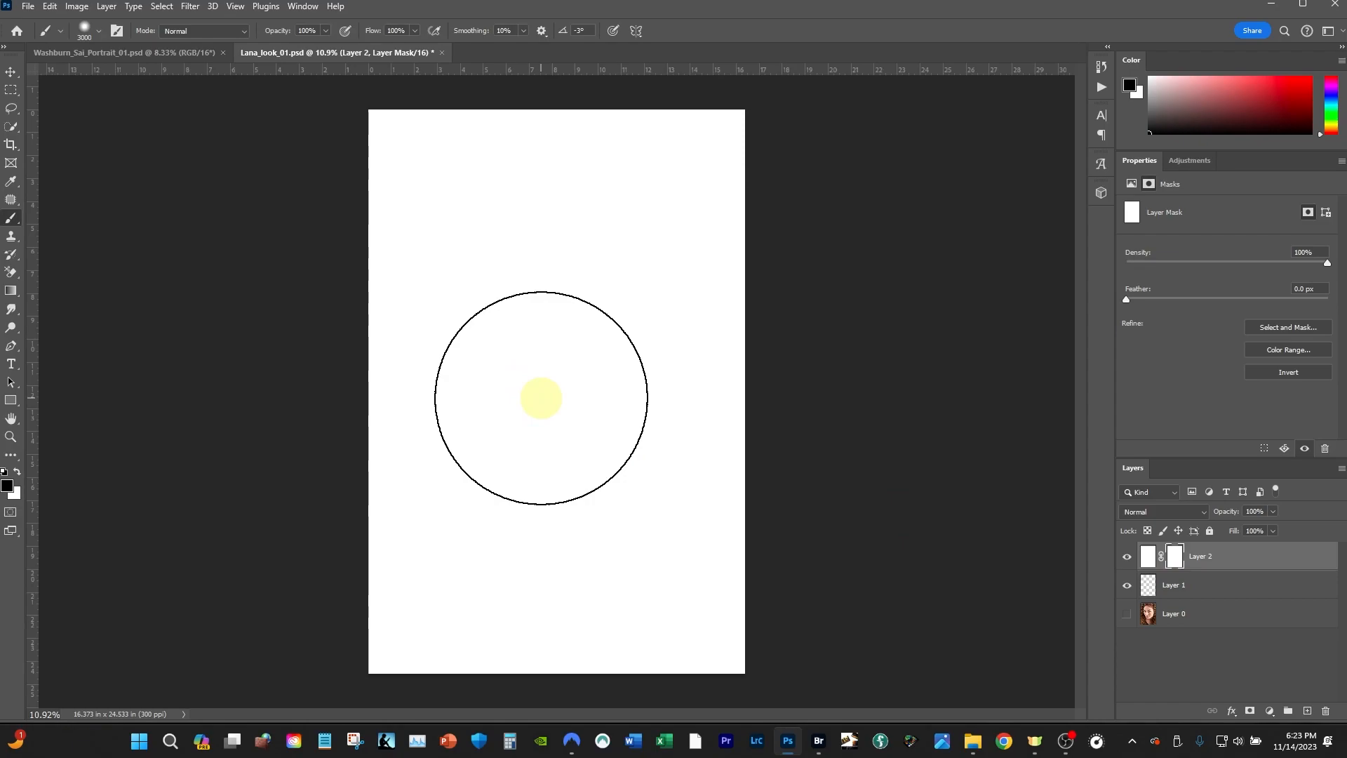
{"action": "key", "text": "x"}
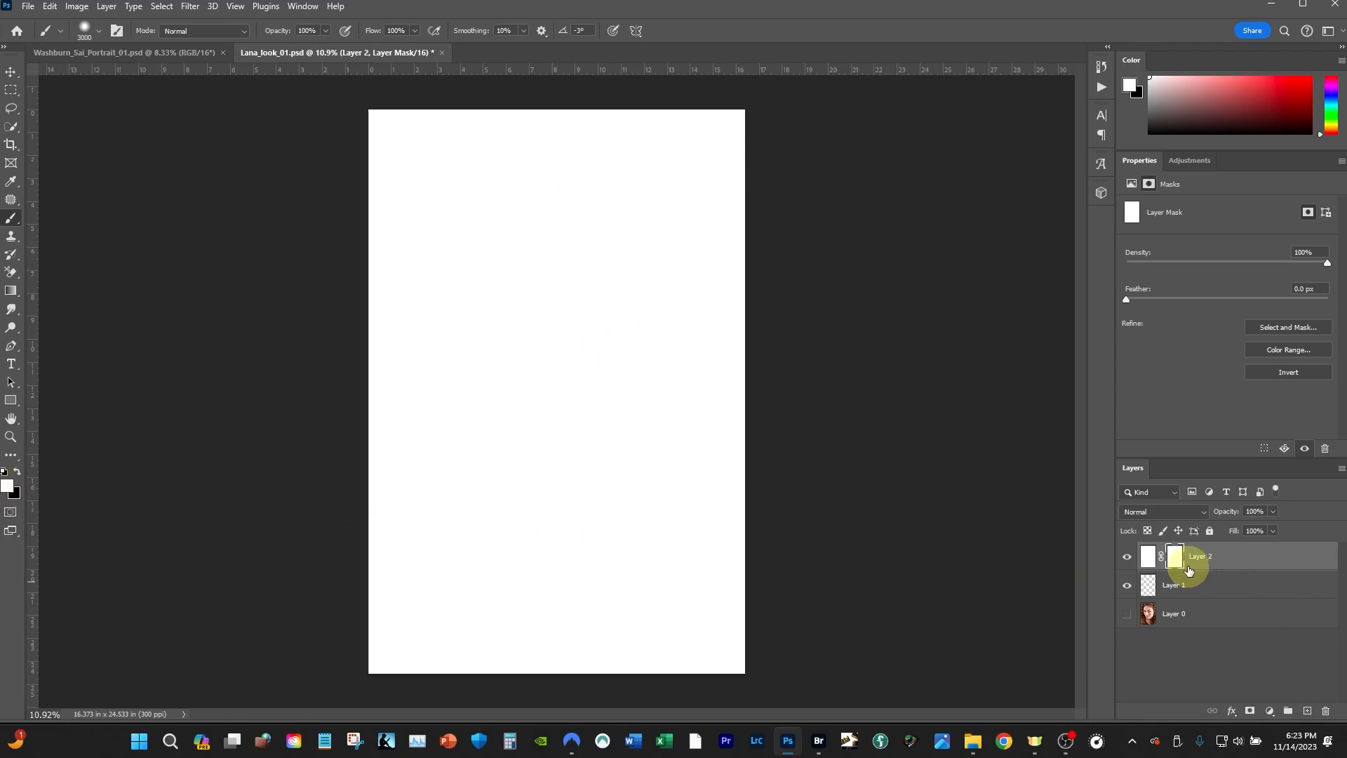
{"action": "key", "text": "x"}
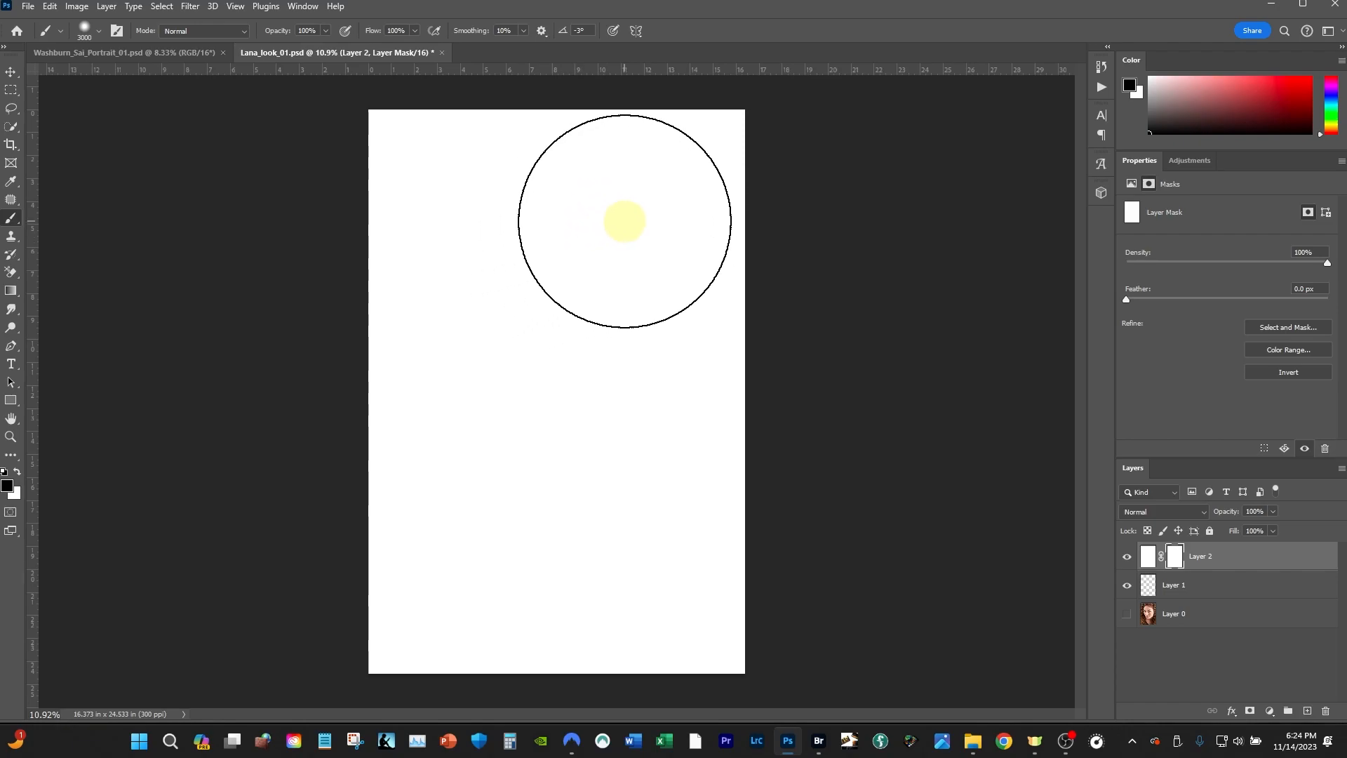
{"action": "left_click", "coordinate": [631, 232]}
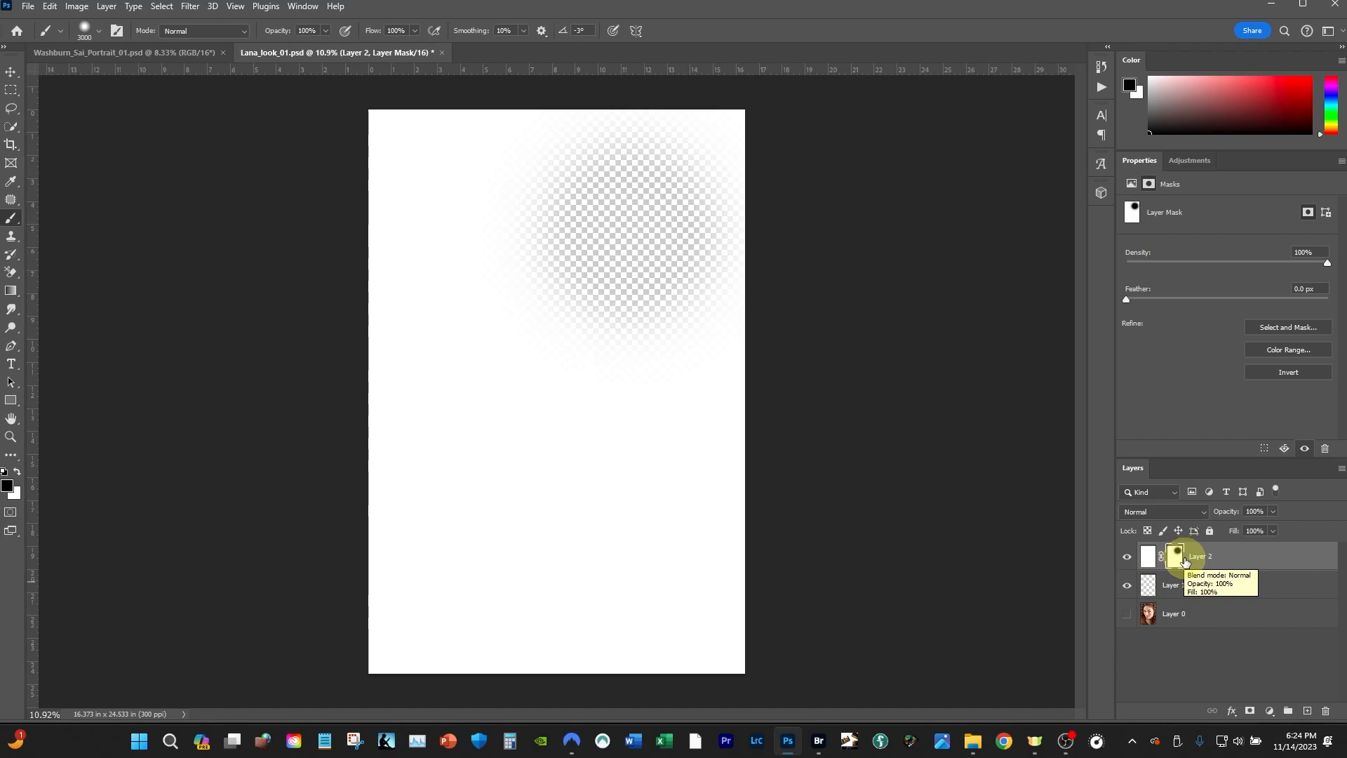
Step: Delete the layer mask, and try a soft black dab painted directly on the white layer
{"action": "left_click_drag", "start_coordinate": [1180, 559], "coordinate": [1326, 710]}
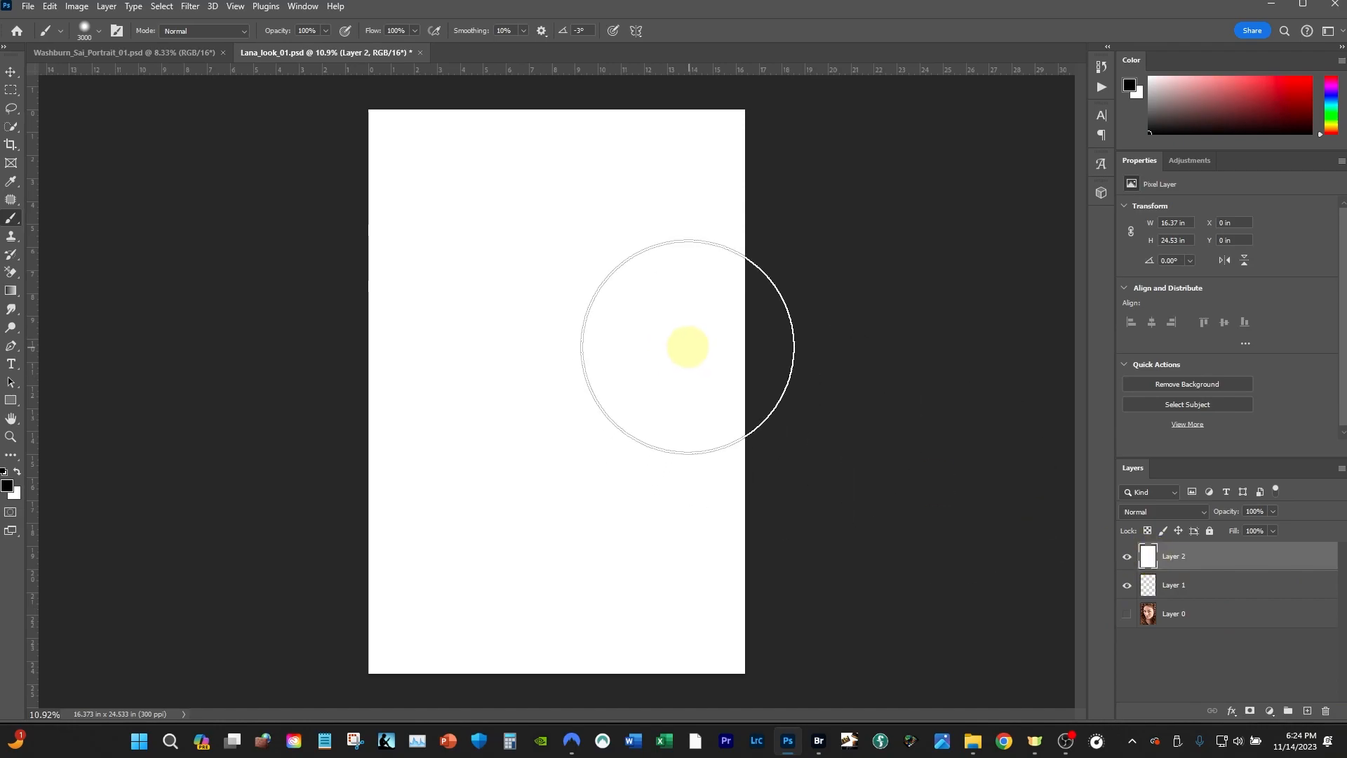
{"action": "left_click", "coordinate": [615, 252]}
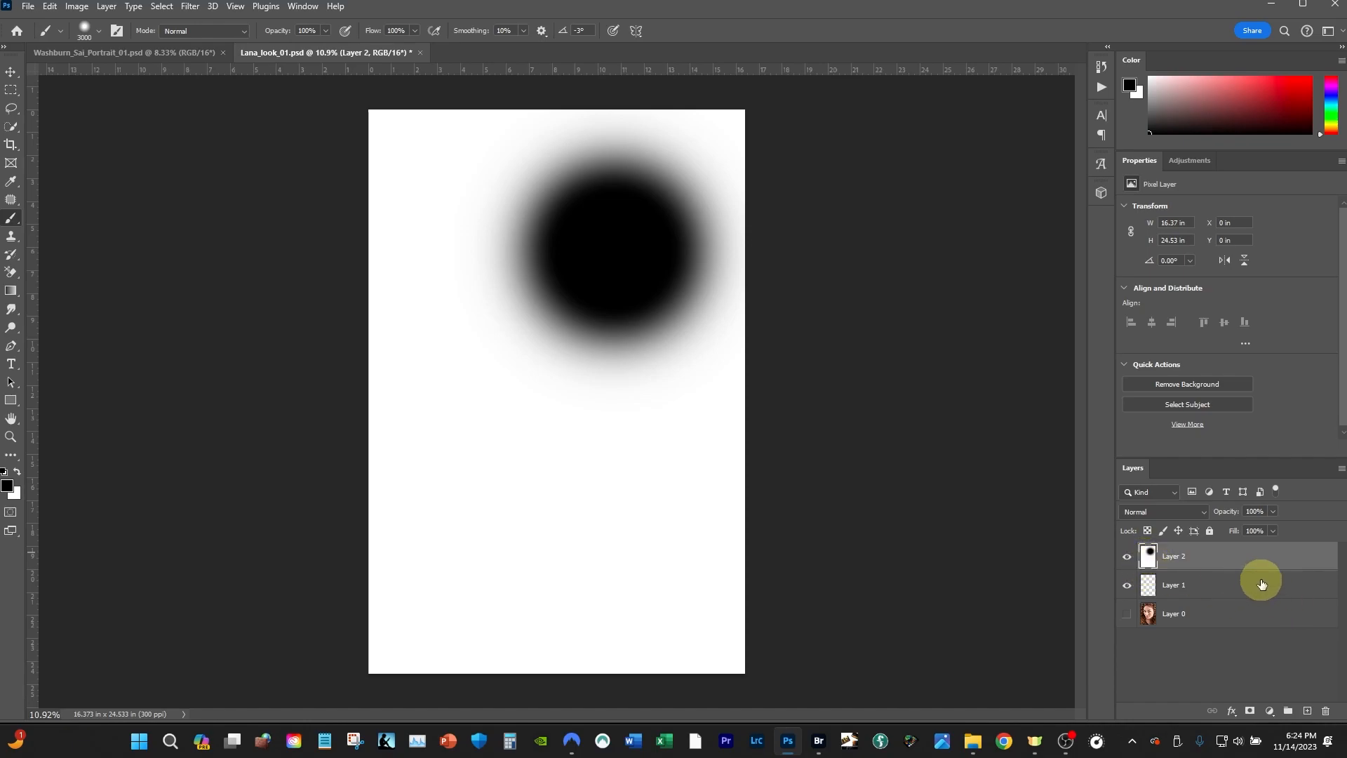
{"action": "key", "text": "ctrl+z"}
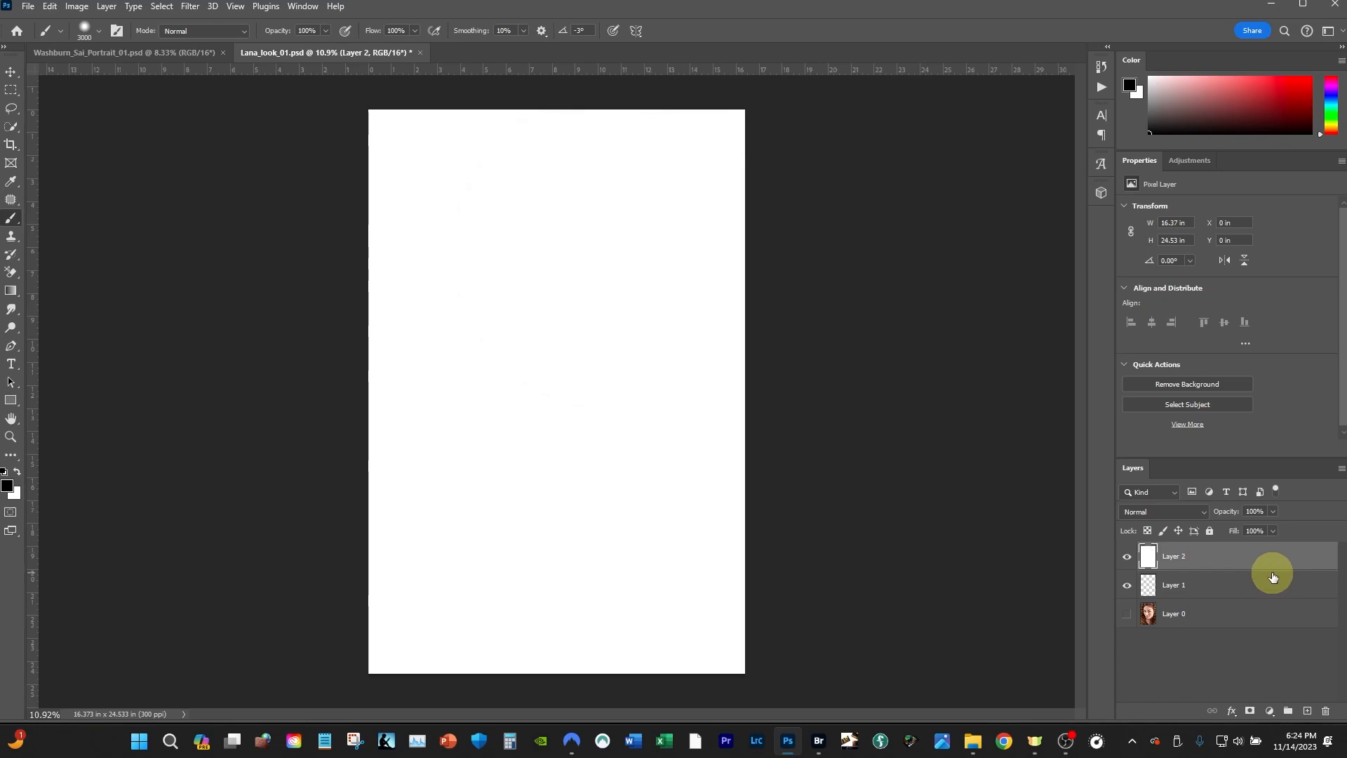
Step: Add a layer mask to the white Layer 2 and paint the whole mask black to hide the layer
{"action": "left_click", "coordinate": [51, 6]}
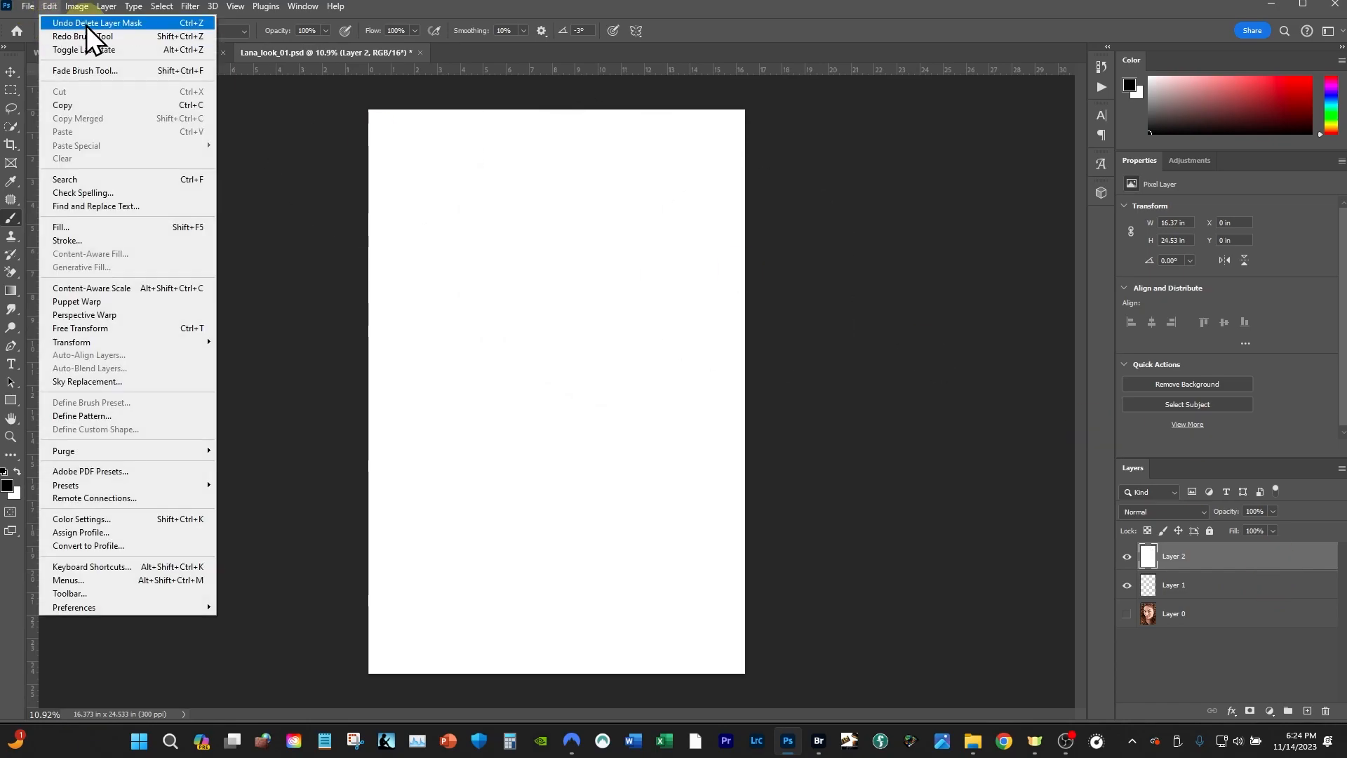
{"action": "left_click", "coordinate": [462, 12]}
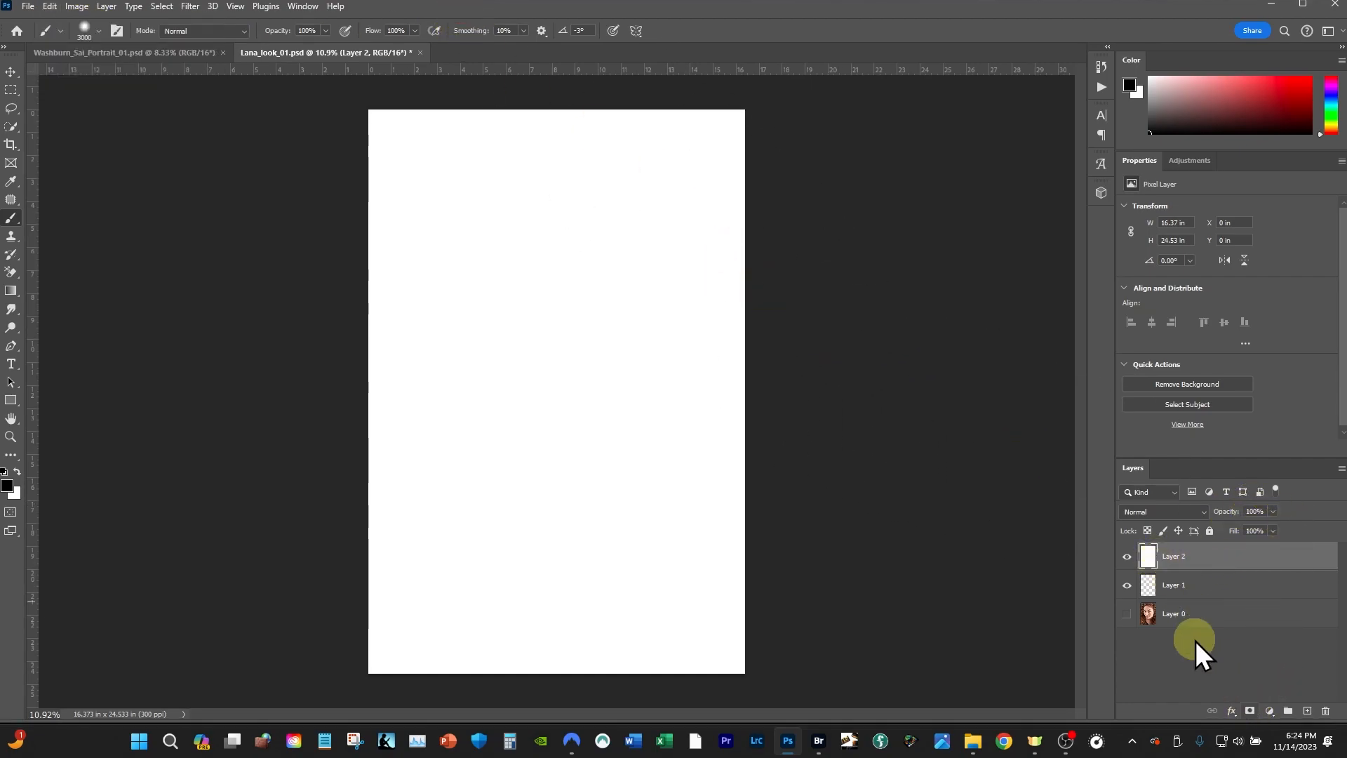
{"action": "left_click", "coordinate": [1248, 712]}
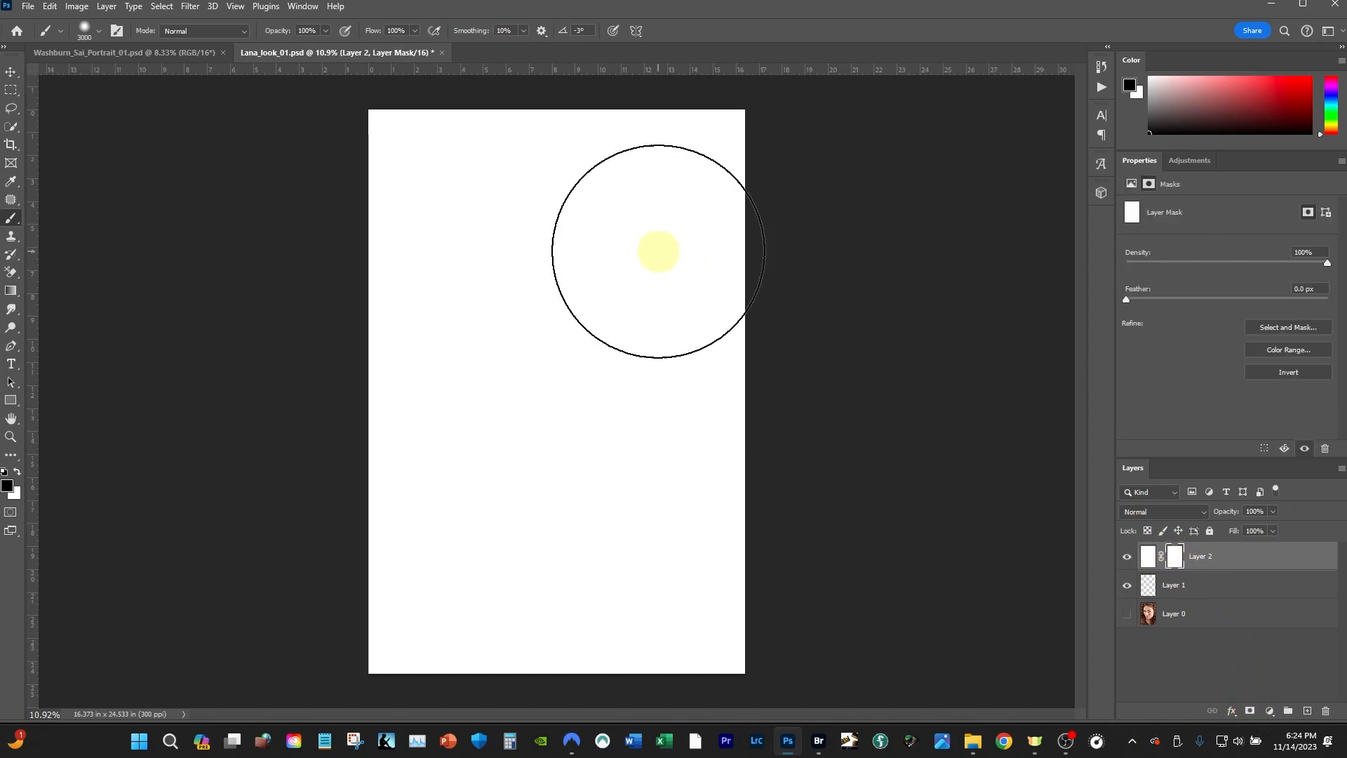
{"action": "left_click", "coordinate": [632, 242]}
{"action": "mouse_move", "coordinate": [633, 241]}
{"action": "left_mouse_down"}
{"action": "mouse_move", "coordinate": [781, 271]}
{"action": "mouse_move", "coordinate": [699, 260]}
{"action": "mouse_move", "coordinate": [707, 249]}
{"action": "mouse_move", "coordinate": [668, 280]}
{"action": "mouse_move", "coordinate": [698, 178]}
{"action": "mouse_move", "coordinate": [686, 409]}
{"action": "mouse_move", "coordinate": [705, 609]}
{"action": "mouse_move", "coordinate": [653, 638]}
{"action": "mouse_move", "coordinate": [559, 645]}
{"action": "mouse_move", "coordinate": [285, 625]}
{"action": "mouse_move", "coordinate": [534, 655]}
{"action": "mouse_move", "coordinate": [764, 635]}
{"action": "left_mouse_up"}
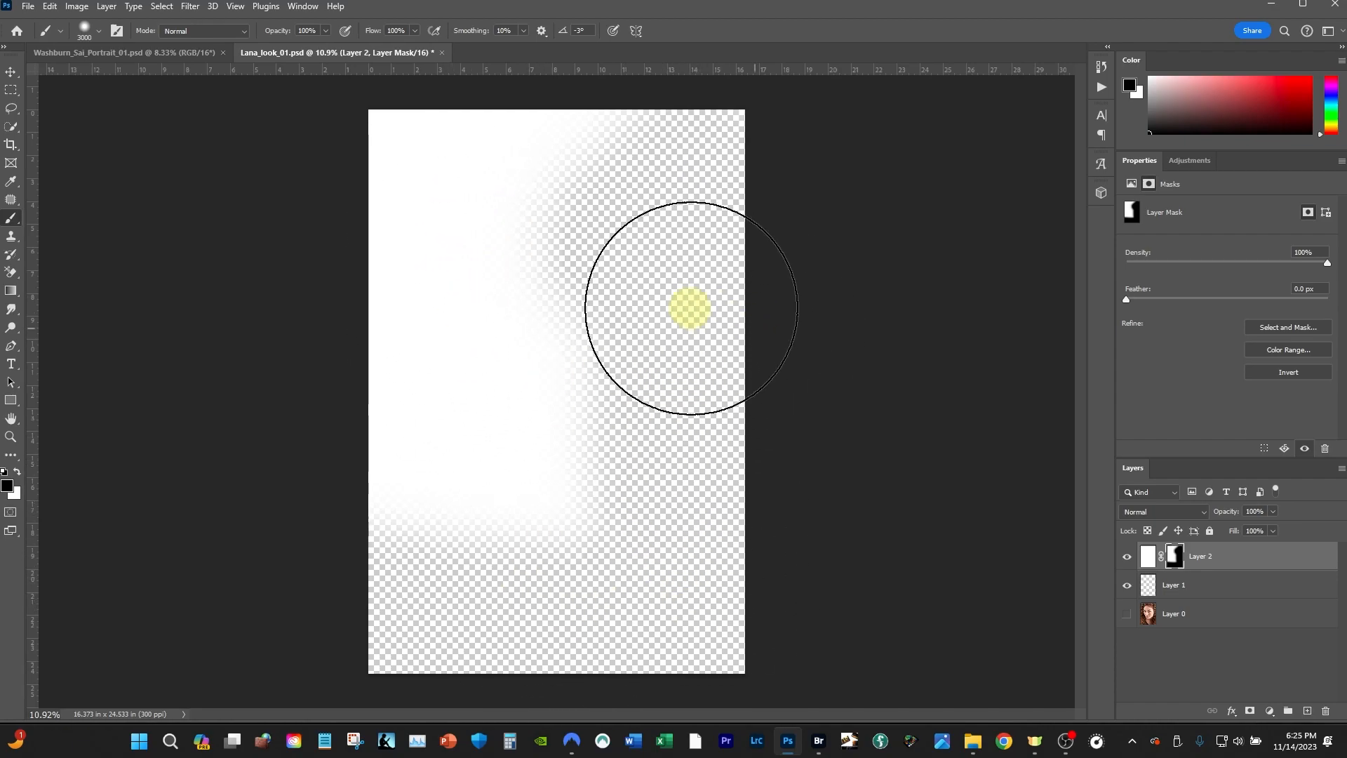
{"action": "mouse_move", "coordinate": [767, 486]}
{"action": "left_mouse_down"}
{"action": "mouse_move", "coordinate": [497, 492]}
{"action": "mouse_move", "coordinate": [372, 432]}
{"action": "mouse_move", "coordinate": [392, 195]}
{"action": "mouse_move", "coordinate": [409, 161]}
{"action": "mouse_move", "coordinate": [631, 167]}
{"action": "mouse_move", "coordinate": [397, 281]}
{"action": "mouse_move", "coordinate": [552, 352]}
{"action": "mouse_move", "coordinate": [737, 300]}
{"action": "left_mouse_up"}
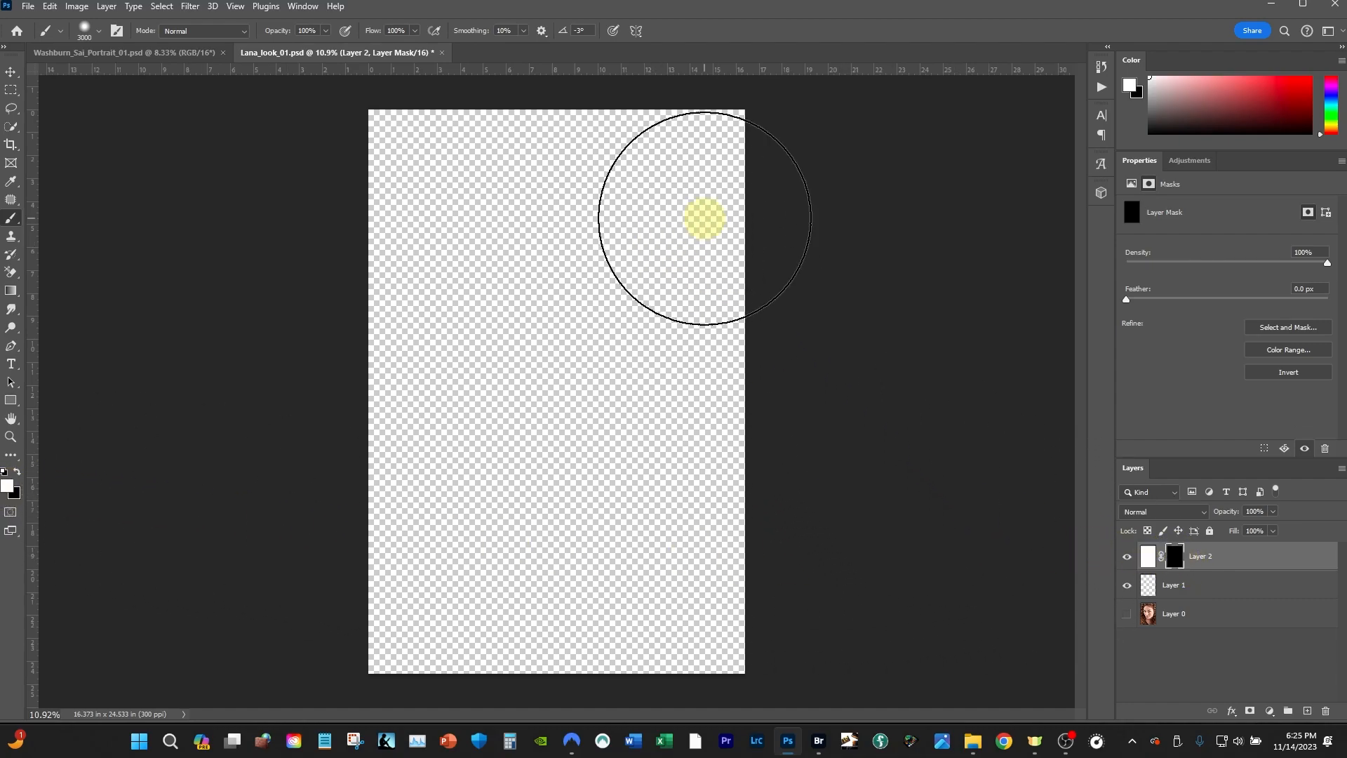
Step: Paint white over the entire black mask of Layer 2 to bring the white layer back
{"action": "left_click_drag", "start_coordinate": [718, 163], "coordinate": [400, 150]}
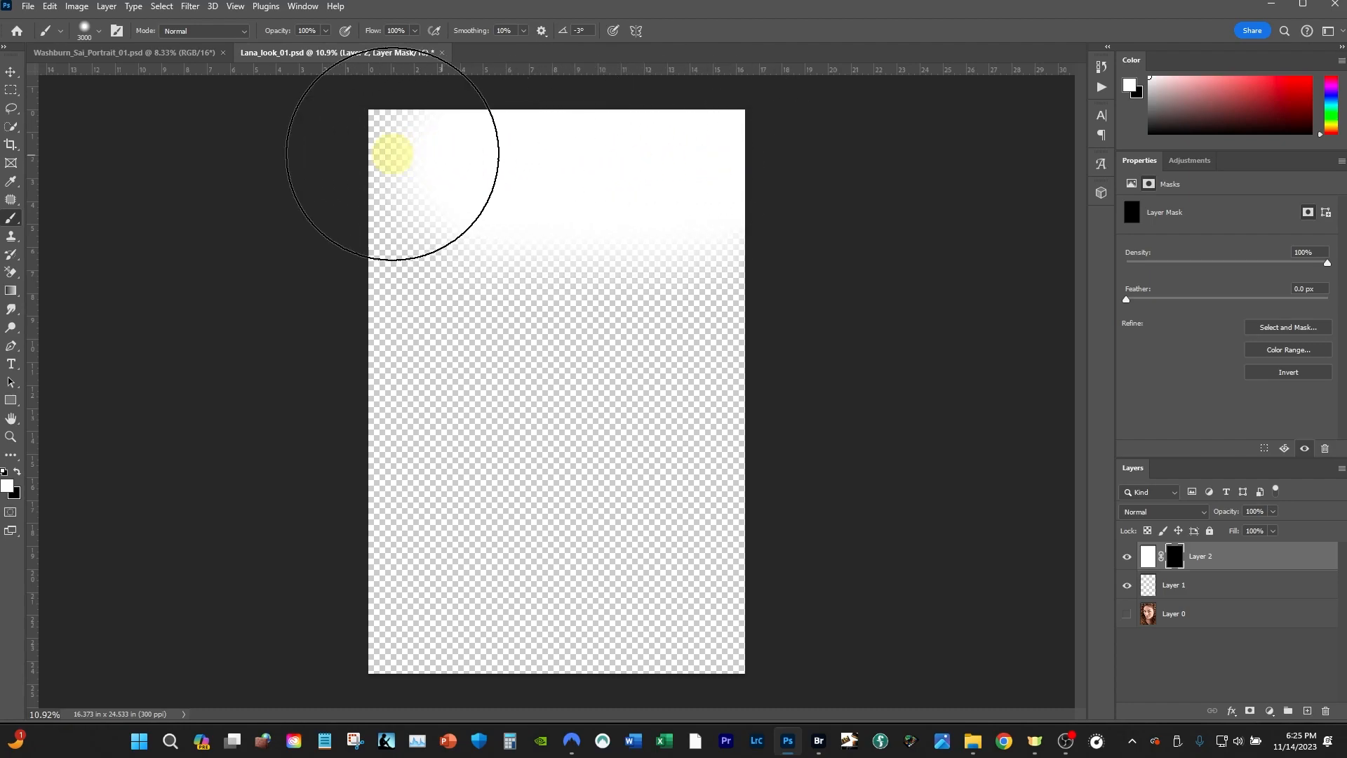
{"action": "mouse_move", "coordinate": [743, 273]}
{"action": "left_mouse_down"}
{"action": "mouse_move", "coordinate": [343, 355]}
{"action": "mouse_move", "coordinate": [774, 439]}
{"action": "mouse_move", "coordinate": [429, 454]}
{"action": "mouse_move", "coordinate": [513, 503]}
{"action": "mouse_move", "coordinate": [813, 566]}
{"action": "mouse_move", "coordinate": [423, 577]}
{"action": "mouse_move", "coordinate": [429, 634]}
{"action": "mouse_move", "coordinate": [778, 671]}
{"action": "mouse_move", "coordinate": [842, 655]}
{"action": "left_mouse_up"}
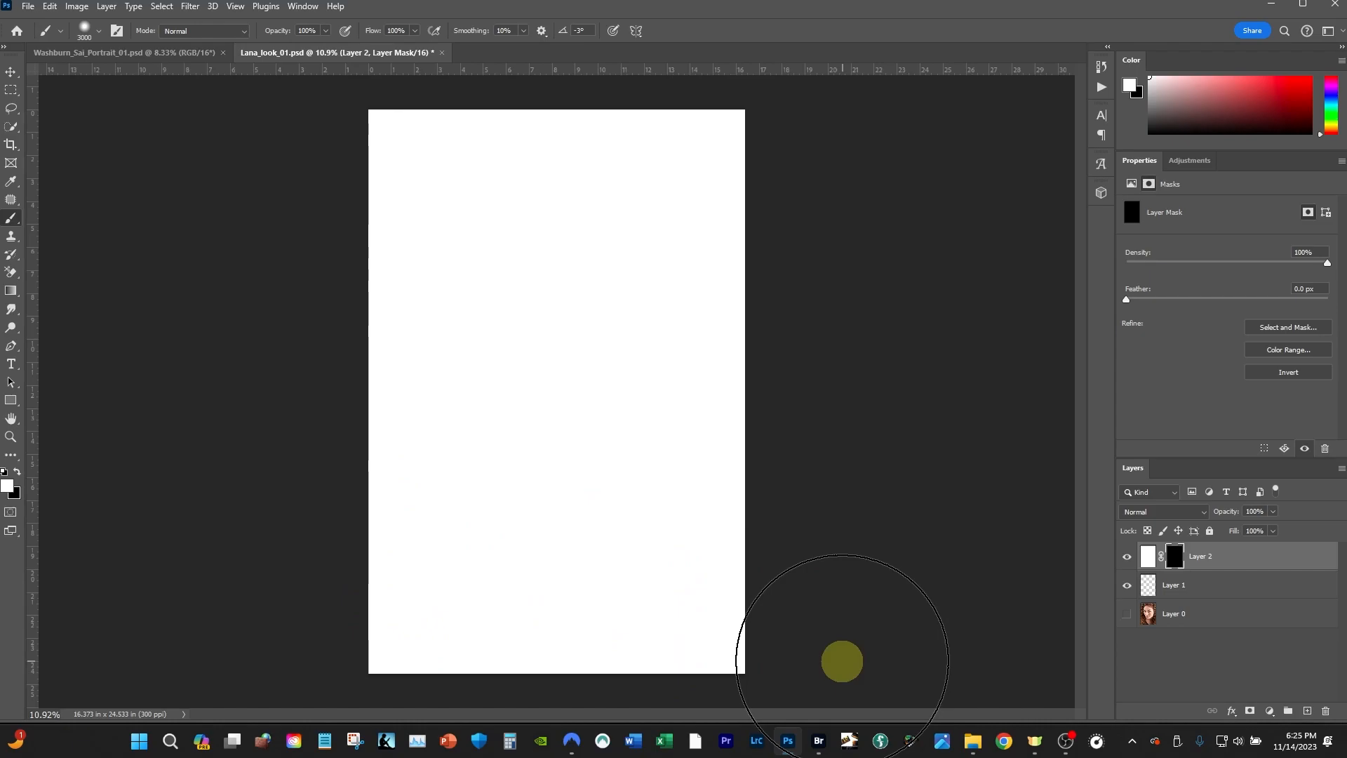
{"action": "mouse_move", "coordinate": [750, 453]}
{"action": "left_mouse_down"}
{"action": "mouse_move", "coordinate": [669, 616]}
{"action": "mouse_move", "coordinate": [791, 528]}
{"action": "mouse_move", "coordinate": [924, 563]}
{"action": "left_mouse_up"}
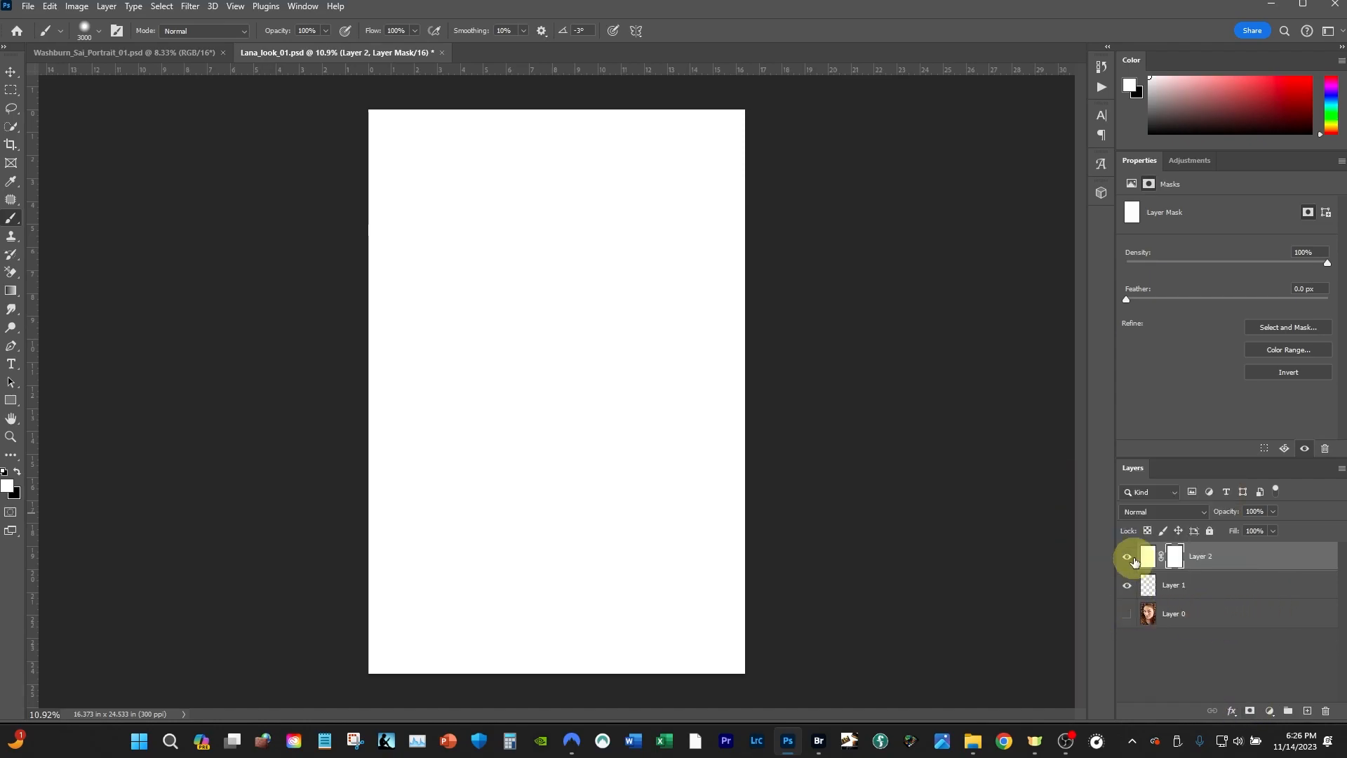
Step: Hide Layer 2 and Layer 1, then show and select the portrait layer
{"action": "left_click_drag", "start_coordinate": [1126, 556], "coordinate": [1128, 585]}
{"action": "left_click", "coordinate": [1127, 614]}
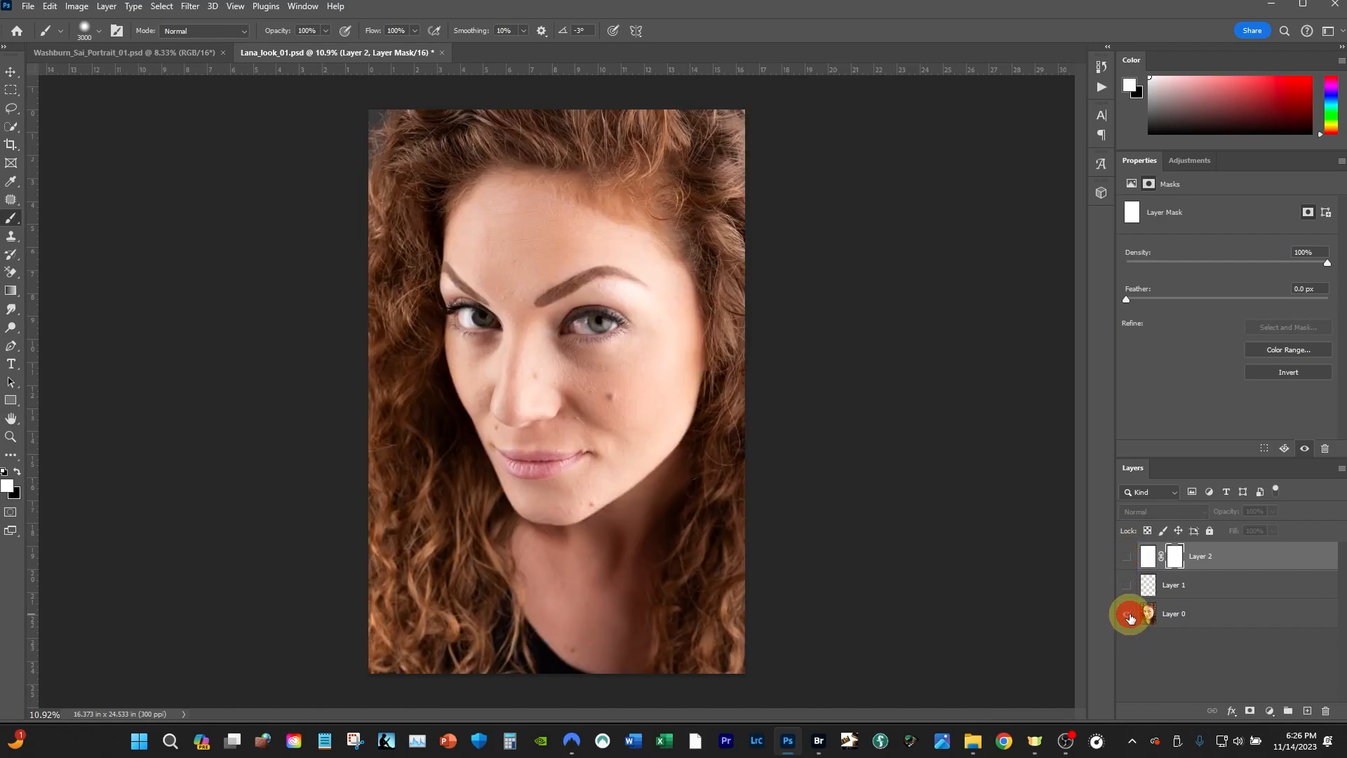
{"action": "left_click", "coordinate": [1200, 617]}
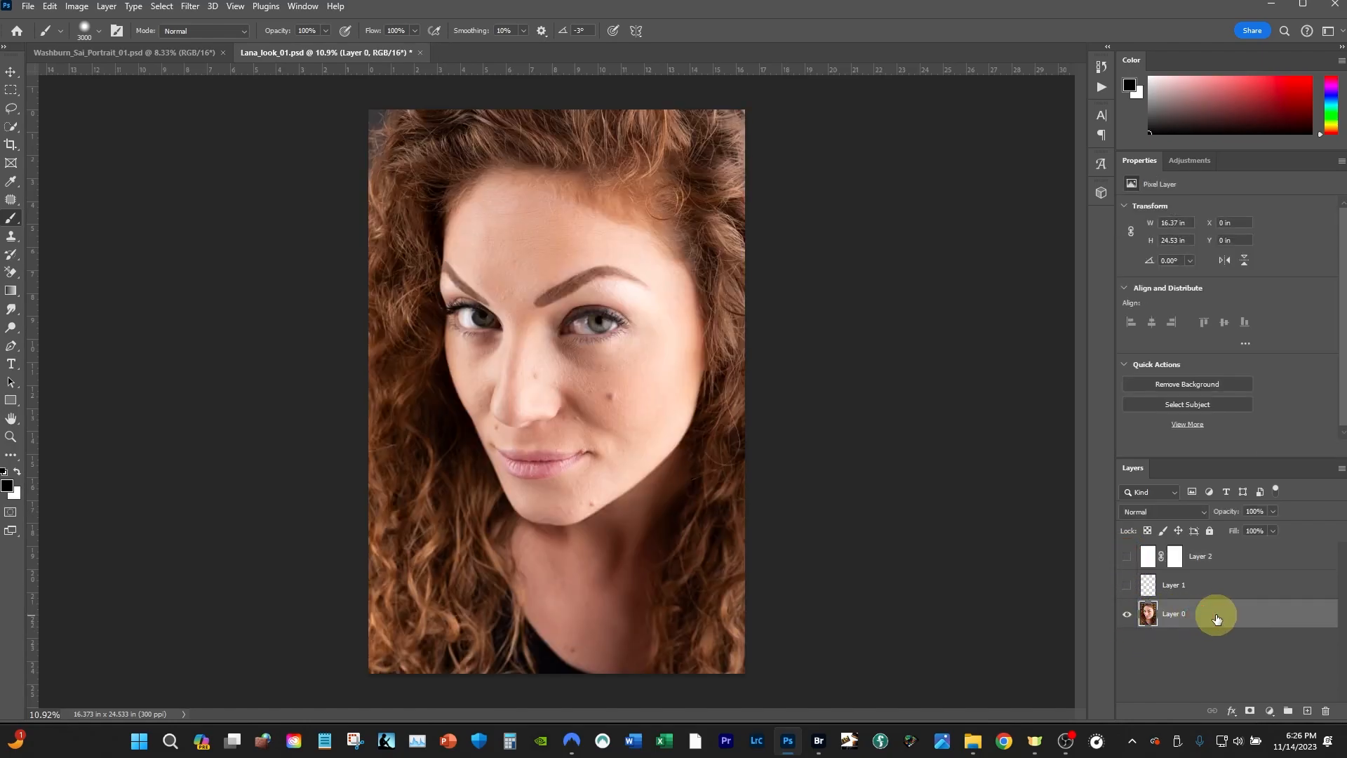
Step: Add a layer mask to the portrait layer, paint black over its upper half, and delete the mask
{"action": "left_click", "coordinate": [1252, 711]}
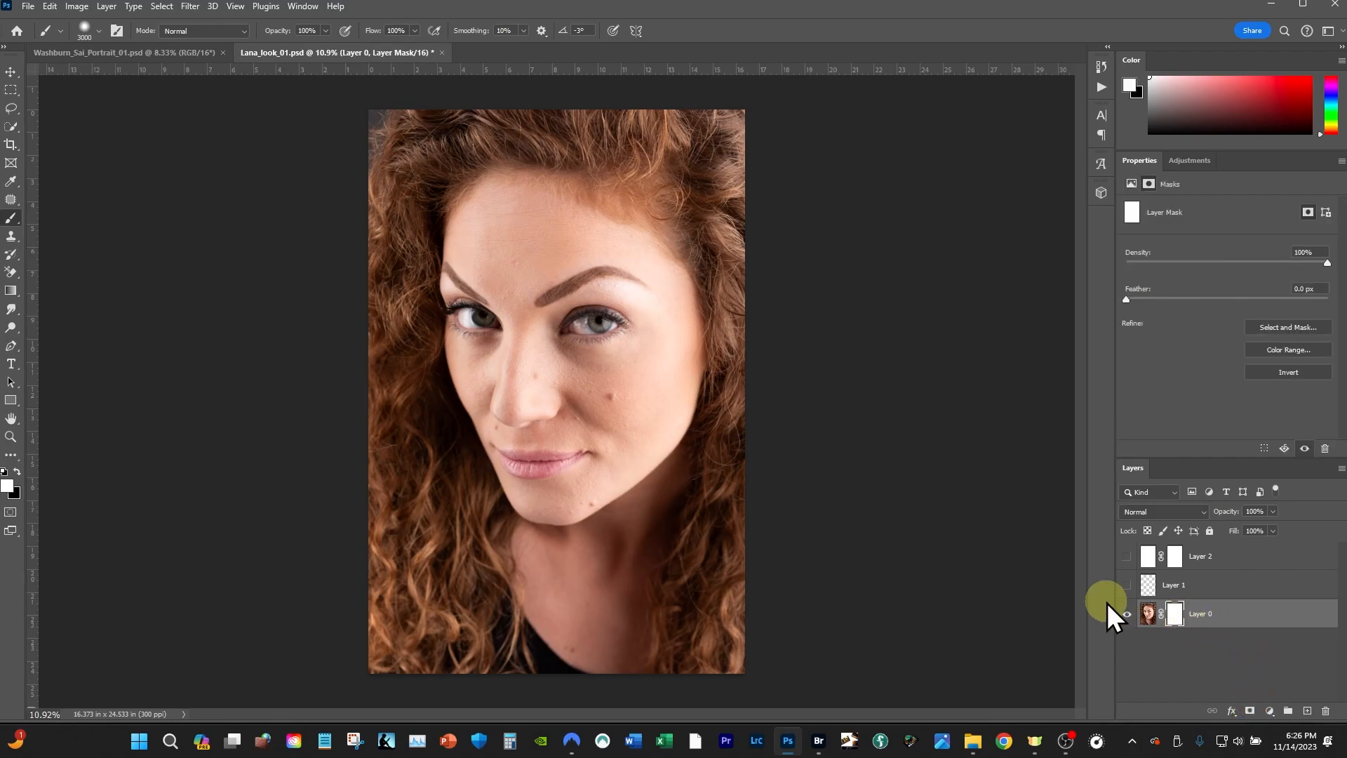
{"action": "left_click_drag", "start_coordinate": [704, 445], "coordinate": [414, 316]}
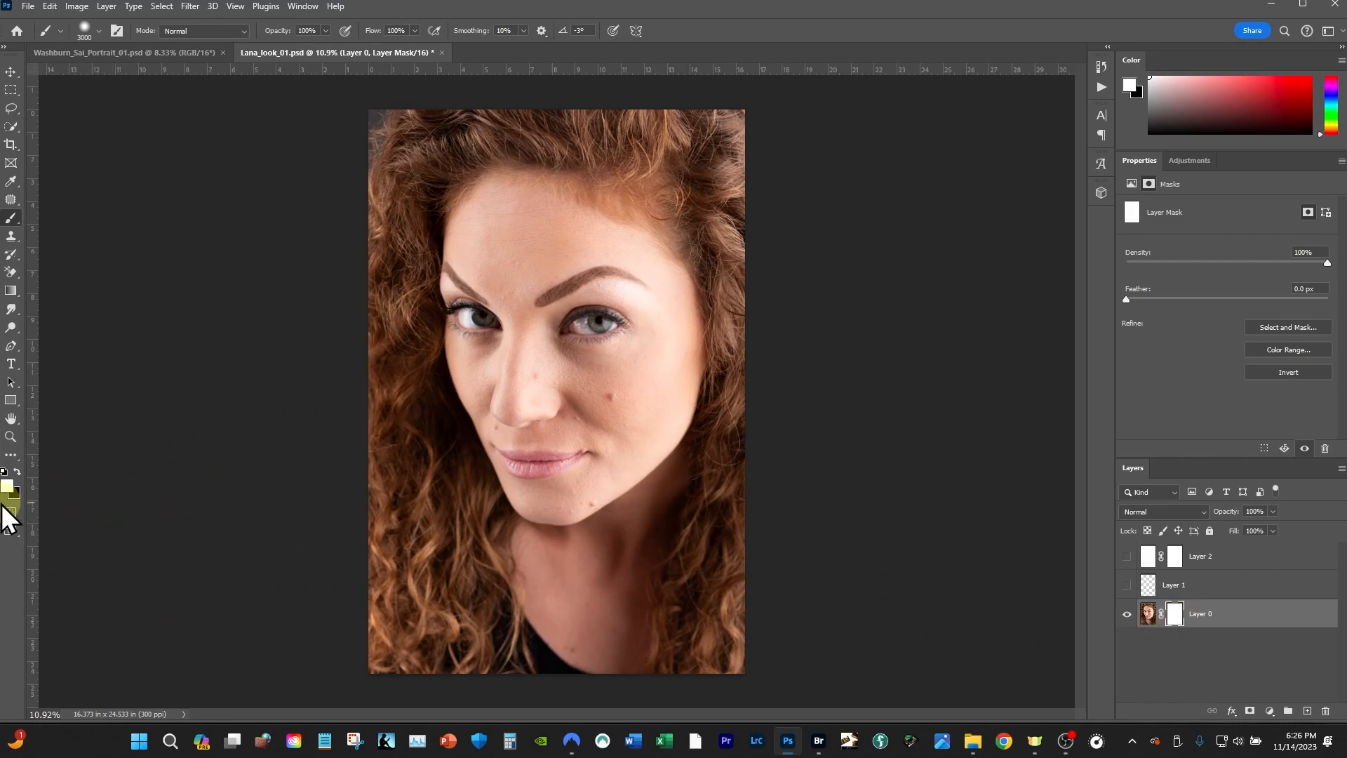
{"action": "left_click", "coordinate": [18, 471]}
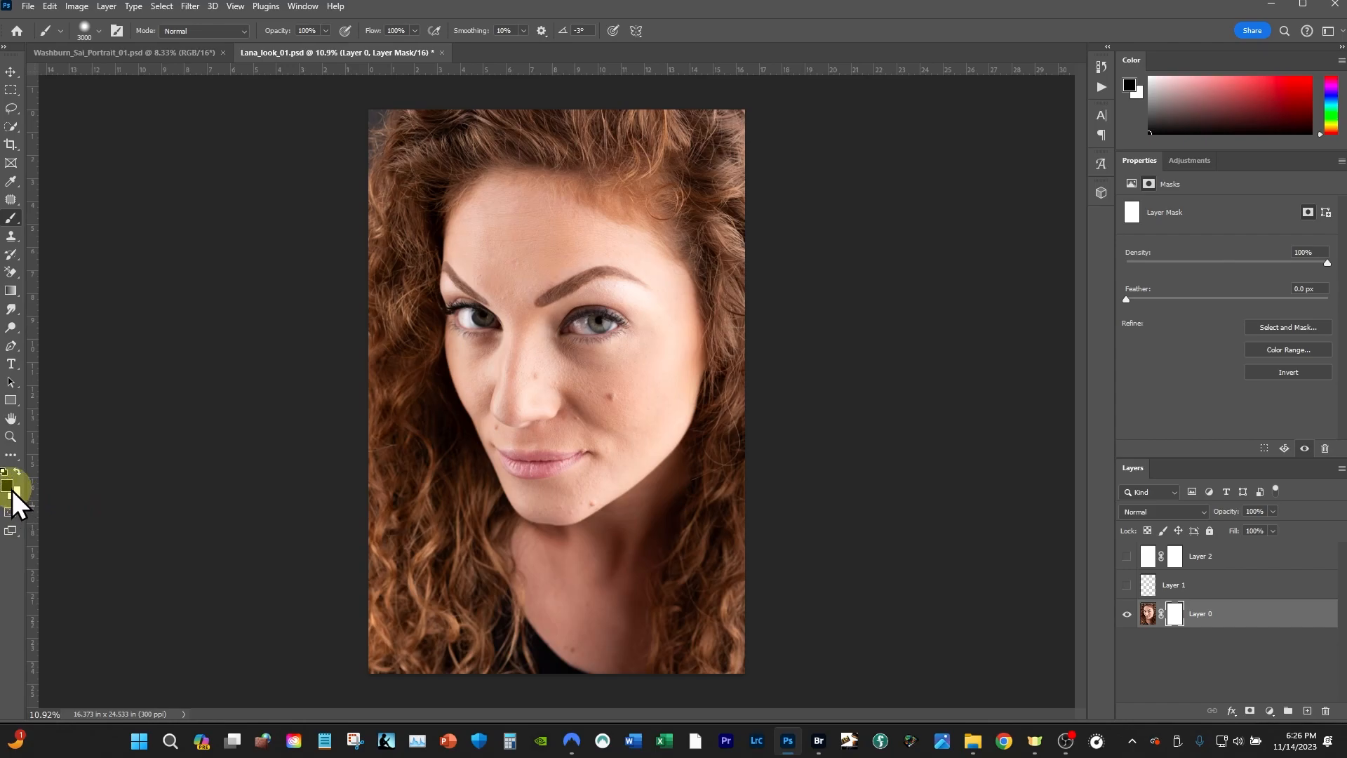
{"action": "mouse_move", "coordinate": [791, 171]}
{"action": "left_mouse_down"}
{"action": "mouse_move", "coordinate": [647, 157]}
{"action": "mouse_move", "coordinate": [685, 225]}
{"action": "mouse_move", "coordinate": [484, 306]}
{"action": "mouse_move", "coordinate": [1032, 638]}
{"action": "left_mouse_up"}
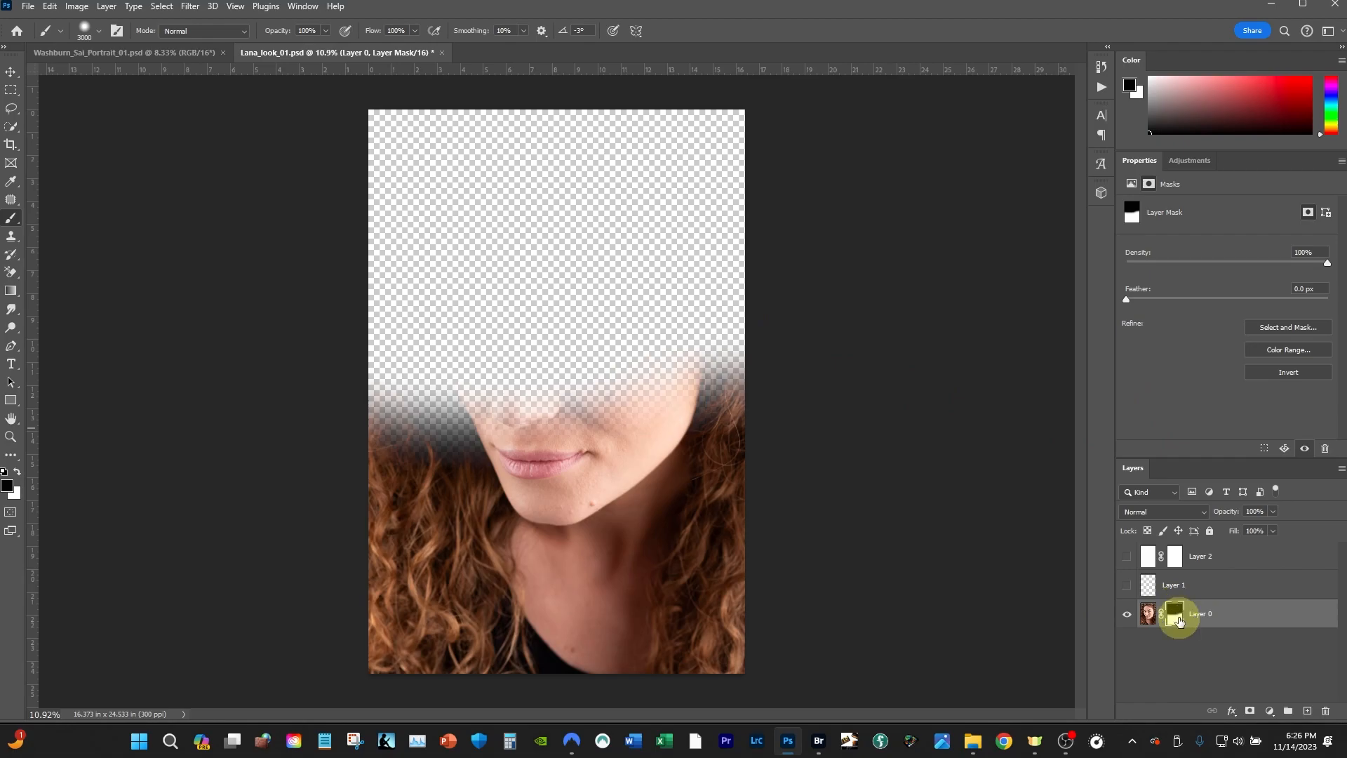
{"action": "left_click_drag", "start_coordinate": [1178, 618], "coordinate": [1326, 711]}
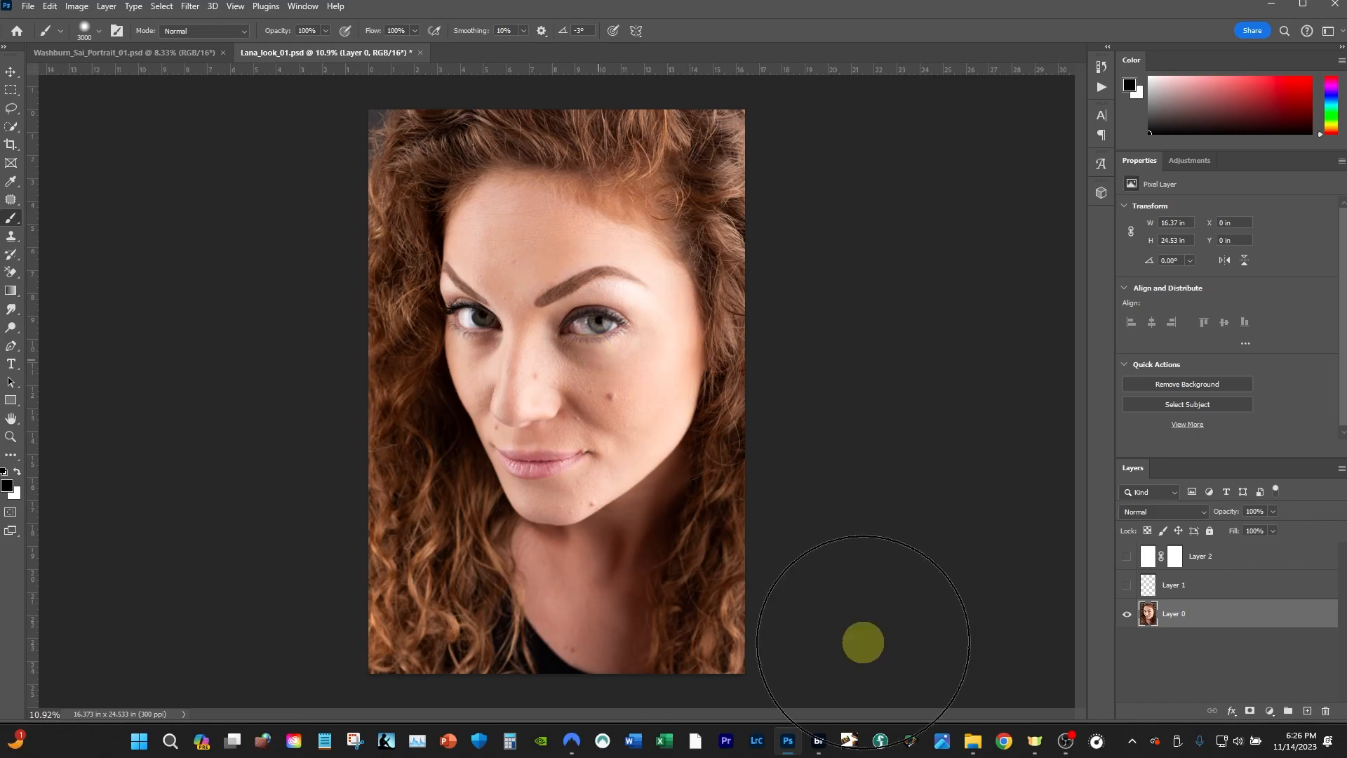
Step: Delete the hidden Layer 2 and Layer 1 together, keeping only the portrait layer
{"action": "left_click", "coordinate": [1239, 563]}
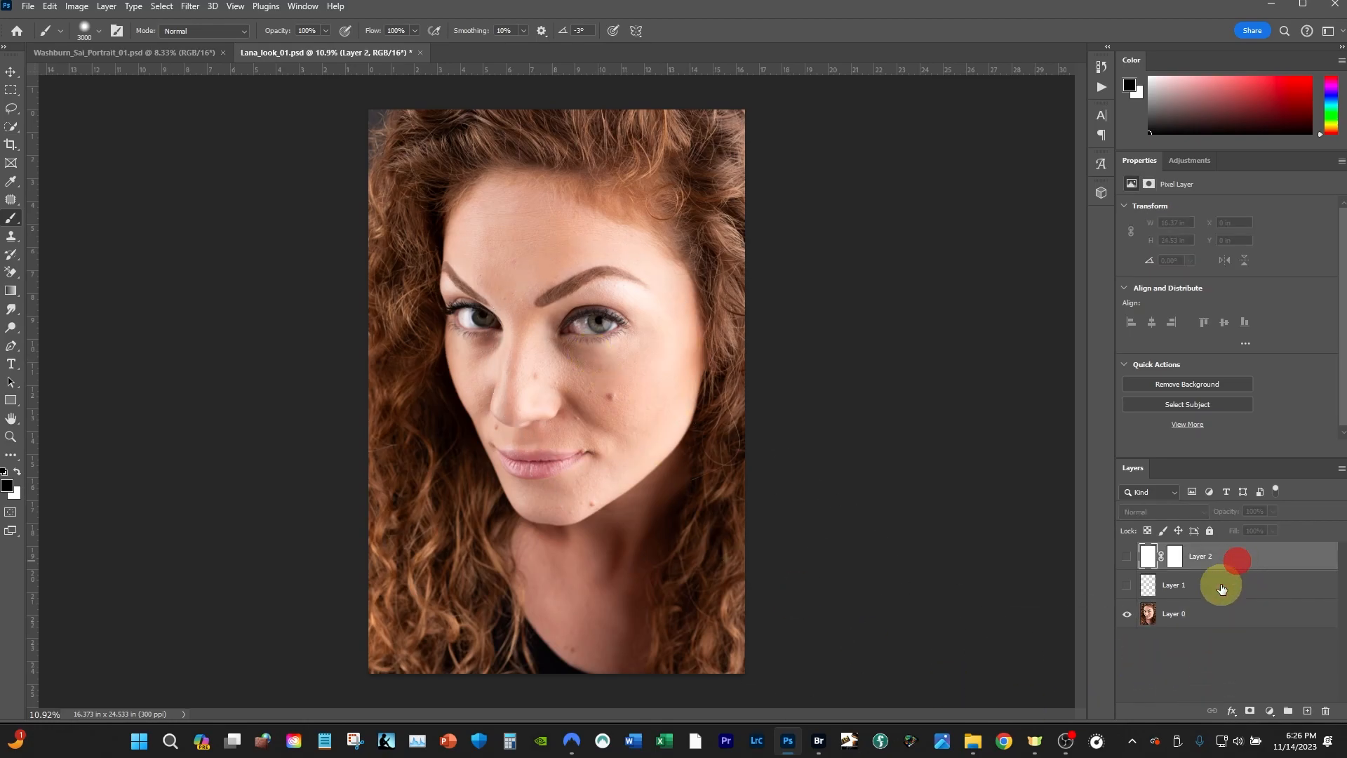
{"action": "left_click", "coordinate": [1222, 586], "text": "shift"}
{"action": "left_click", "coordinate": [1232, 555]}
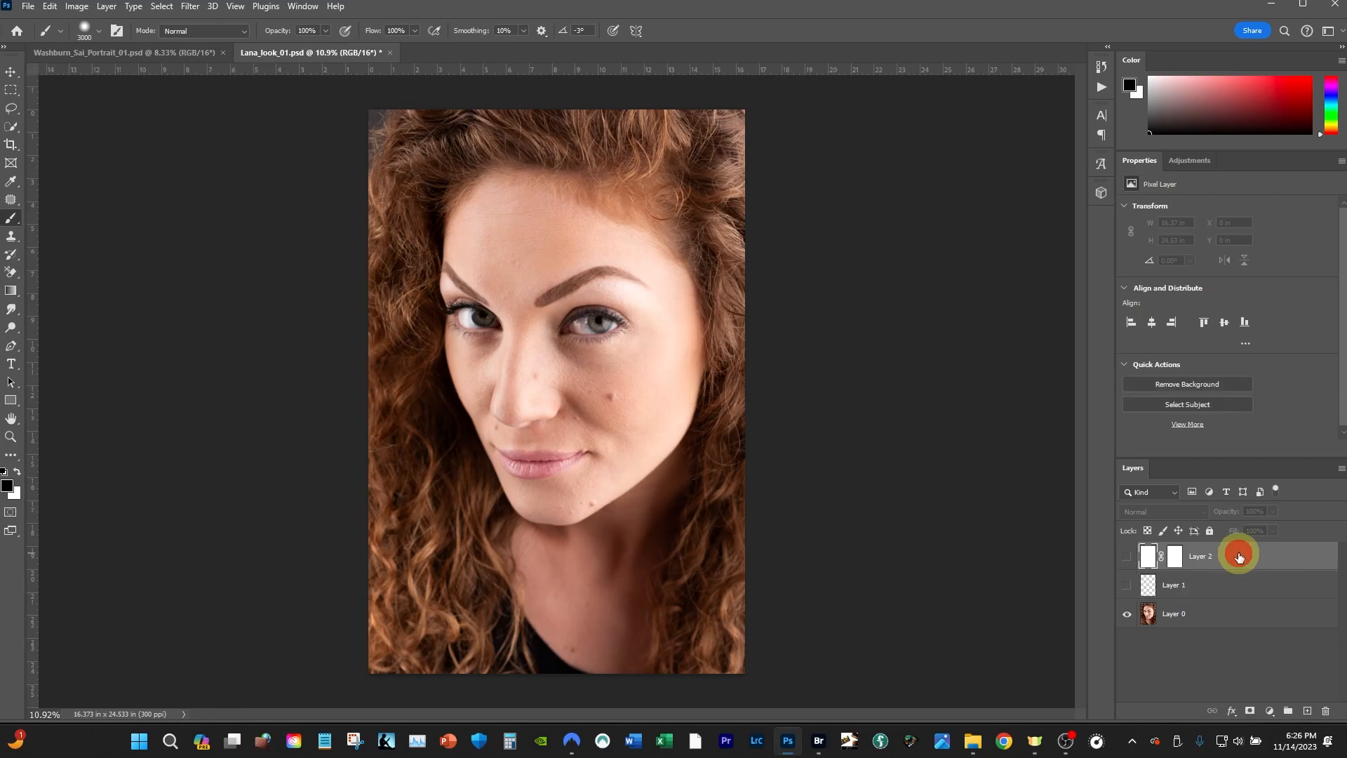
{"action": "left_click", "coordinate": [1231, 591], "text": "shift"}
{"action": "left_click_drag", "start_coordinate": [1237, 554], "coordinate": [1327, 709]}
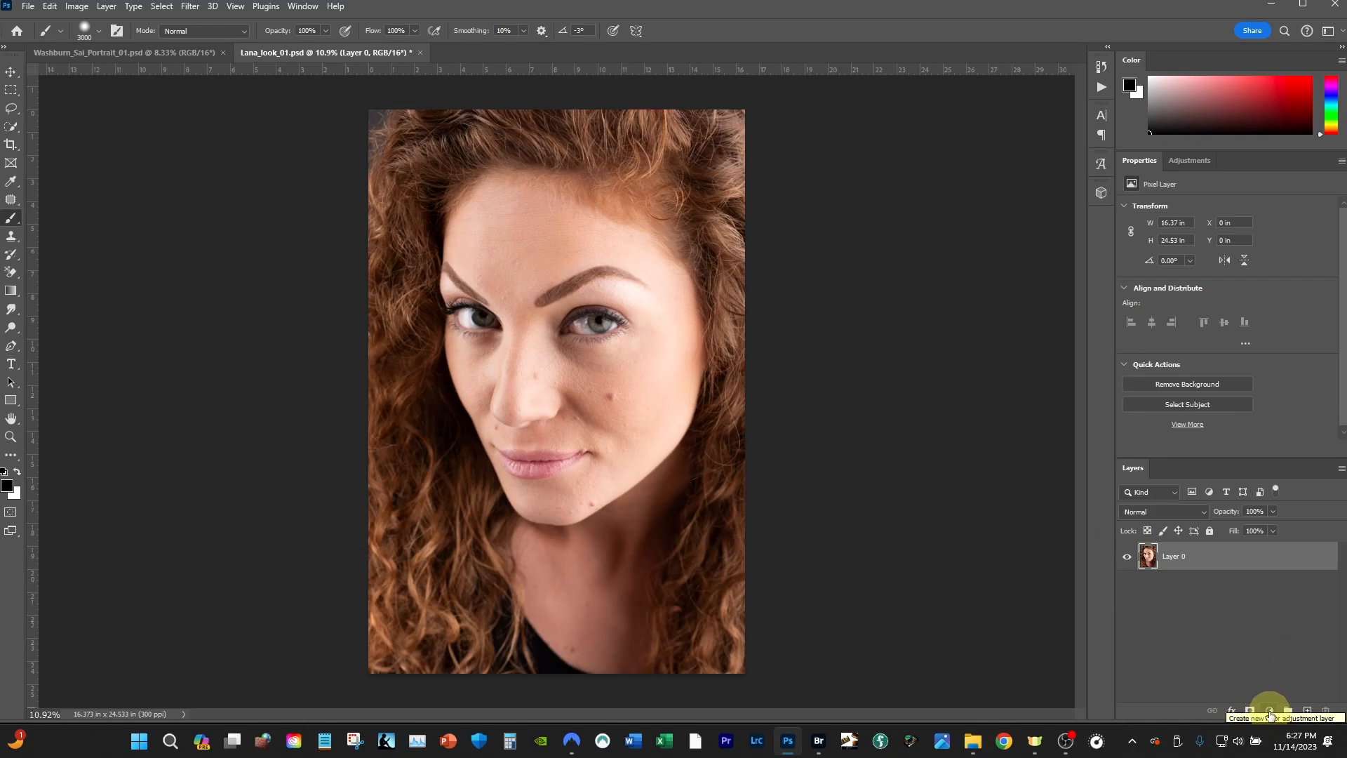
Step: Add a Brightness/Contrast adjustment layer above the portrait layer and delete it again
{"action": "left_click", "coordinate": [1270, 712]}
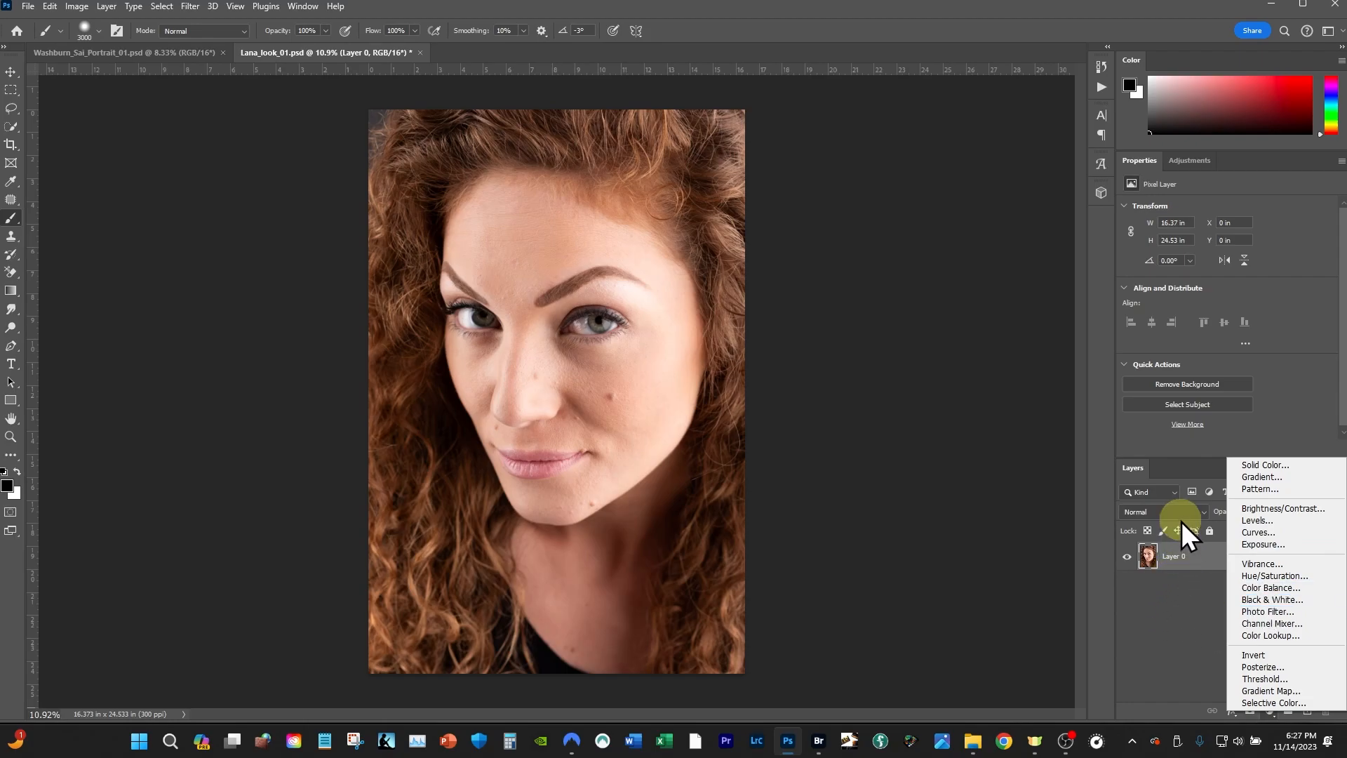
{"action": "left_click", "coordinate": [1158, 619]}
{"action": "left_click", "coordinate": [1270, 712]}
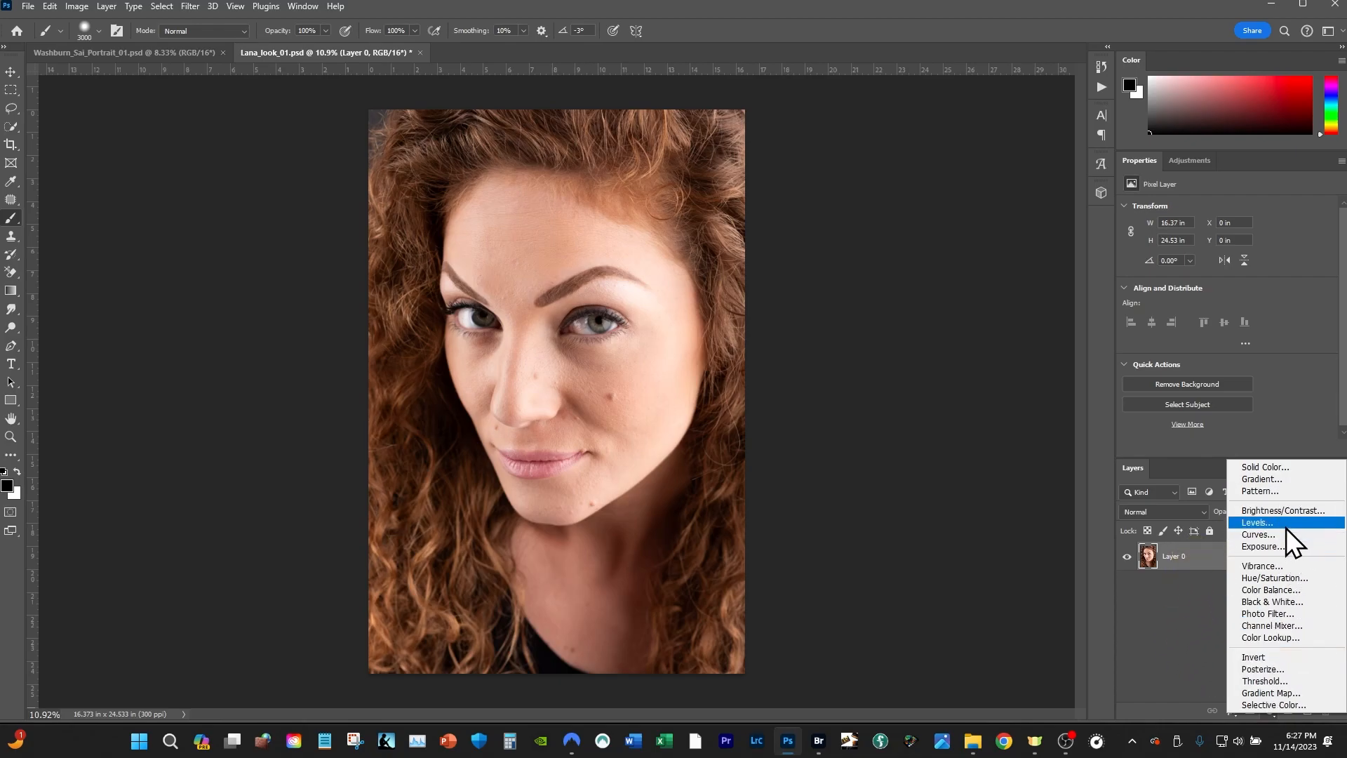
{"action": "left_click", "coordinate": [1275, 511]}
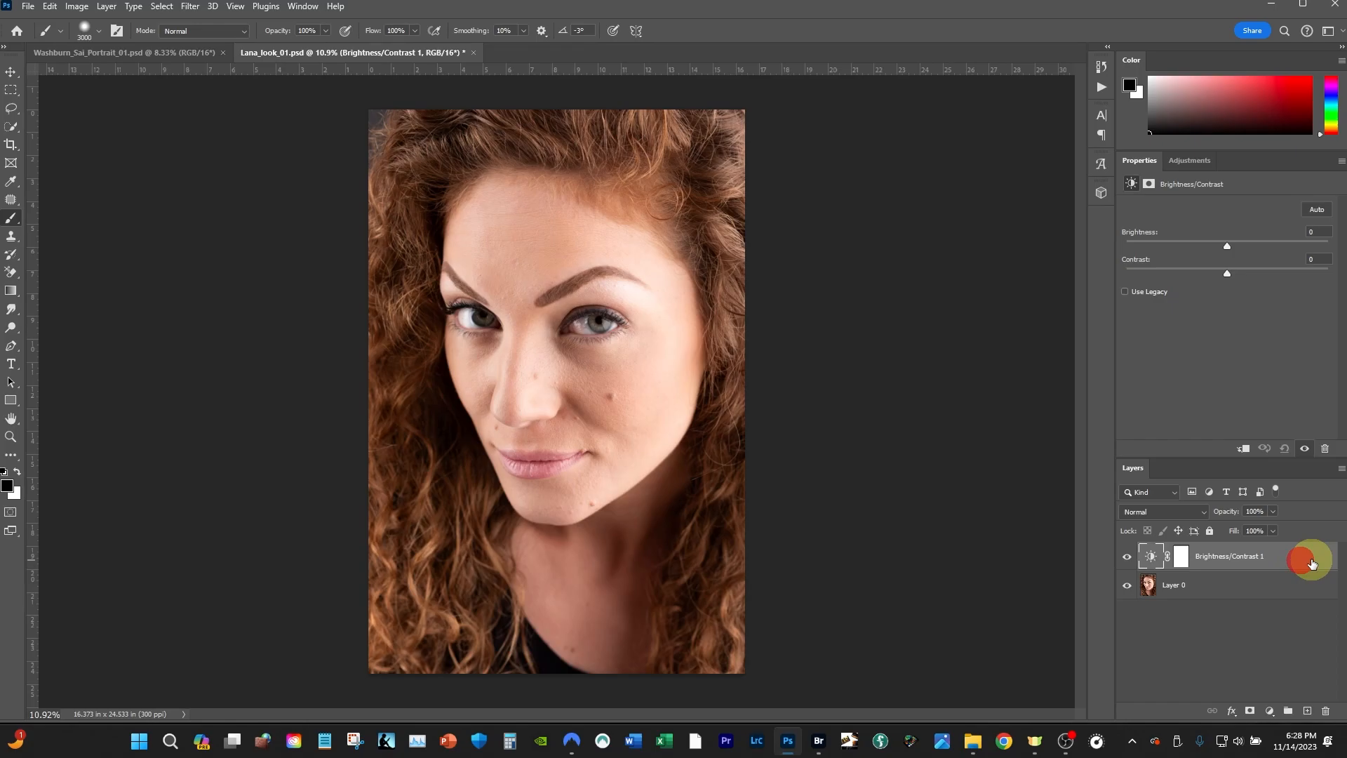
{"action": "key", "text": "Delete"}
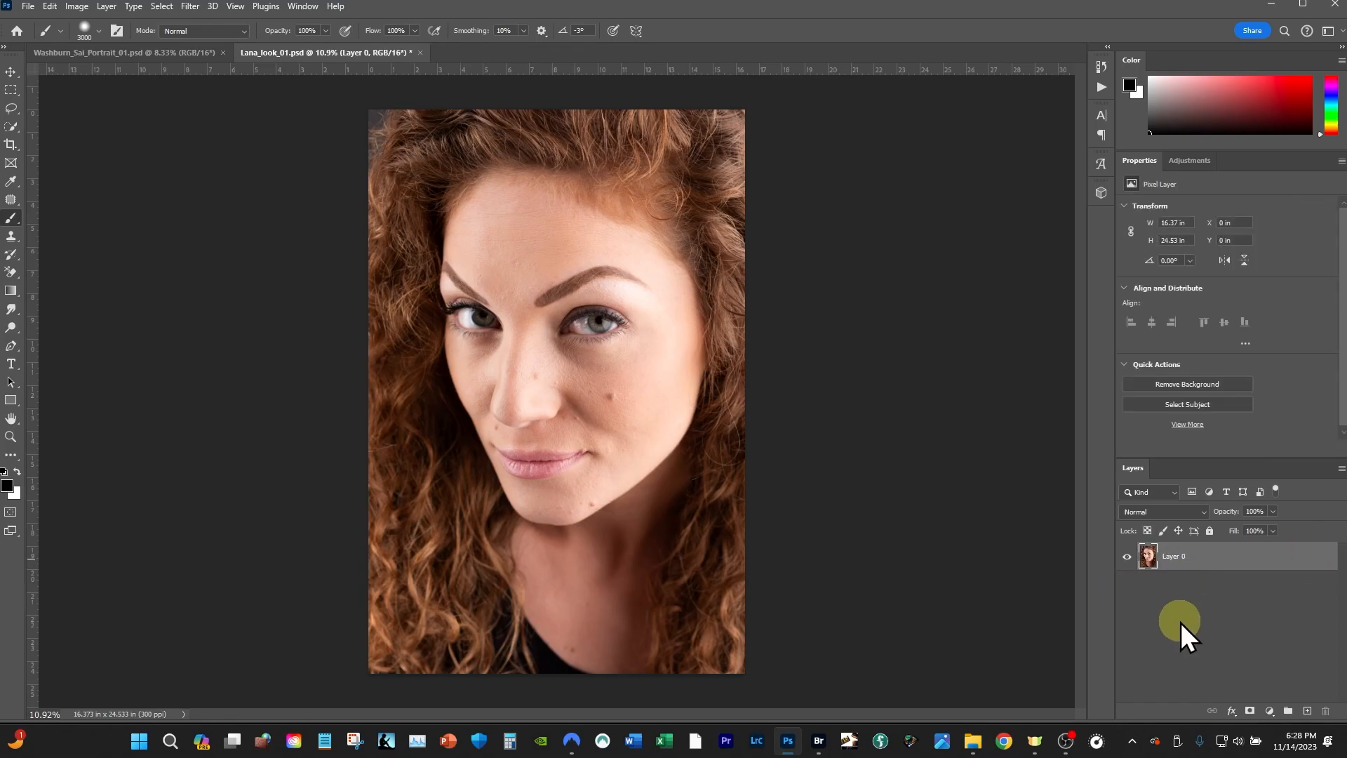
Step: Look through the portrait layer's blend modes, and try its opacity at 0% and 42% before restoring it to 100%
{"action": "left_click", "coordinate": [1187, 512]}
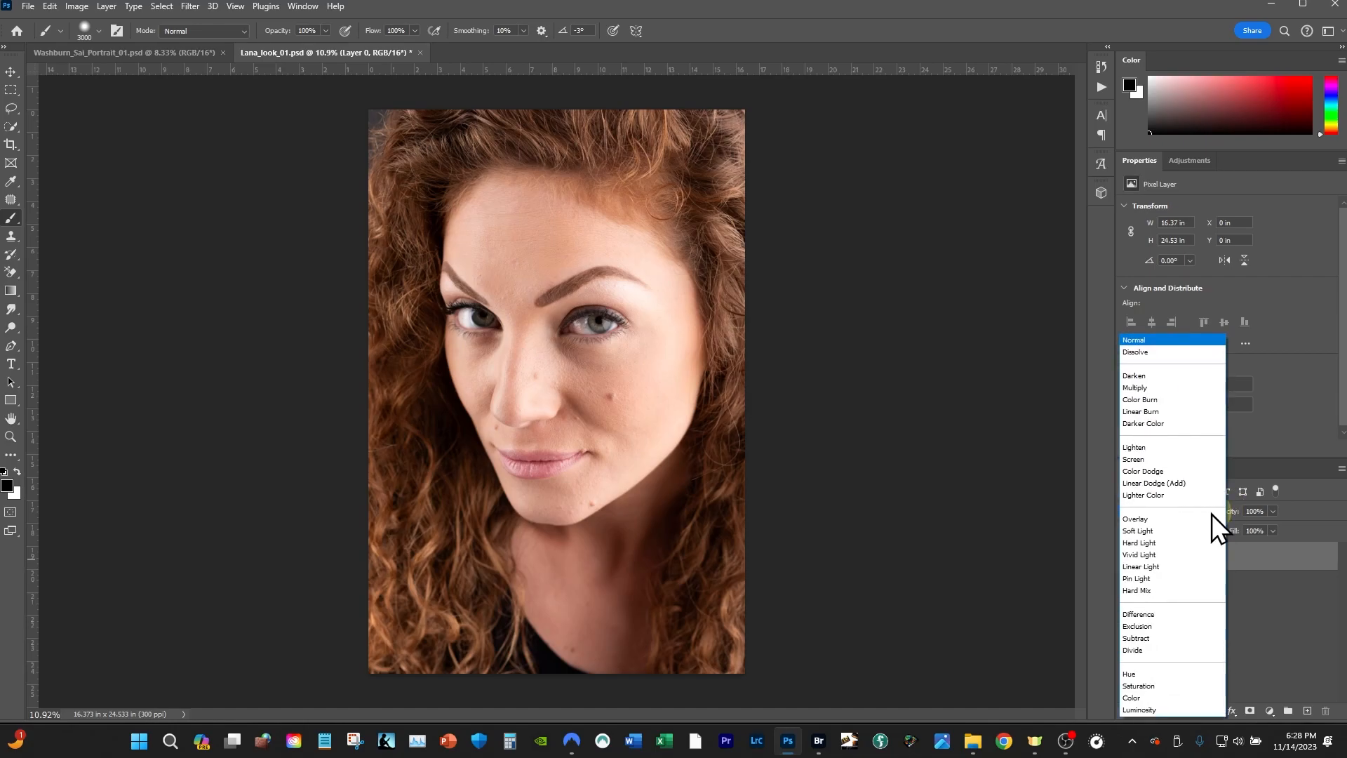
{"action": "left_click", "coordinate": [1305, 465]}
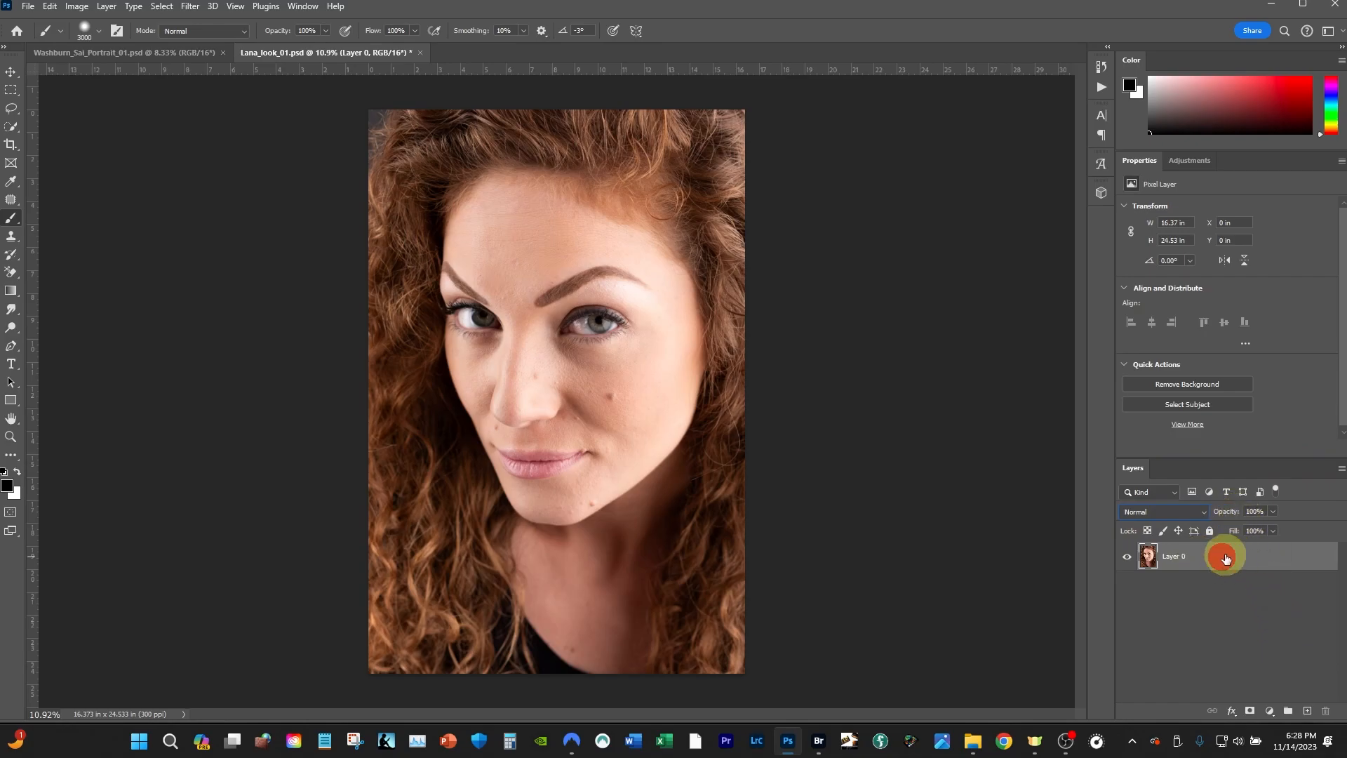
{"action": "left_click", "coordinate": [1272, 512]}
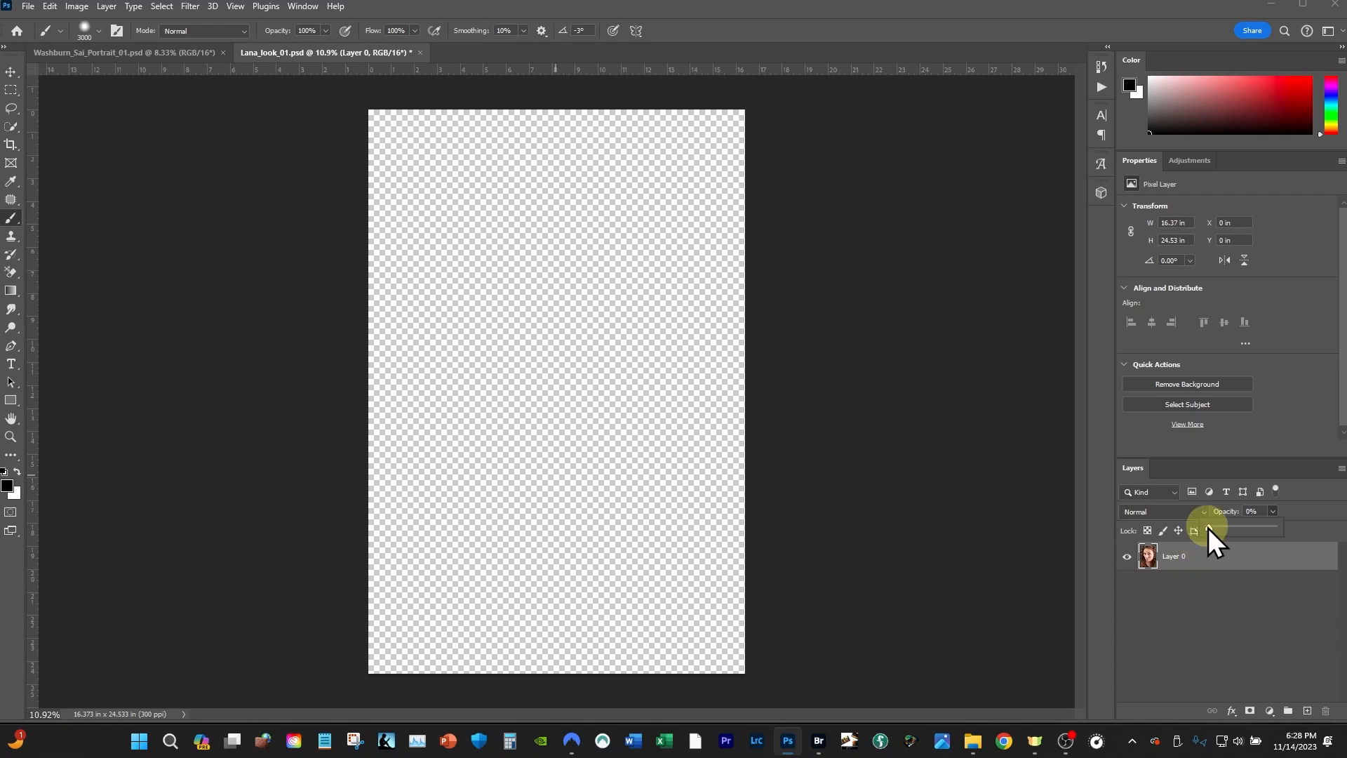
{"action": "left_click_drag", "start_coordinate": [1218, 529], "coordinate": [1237, 531]}
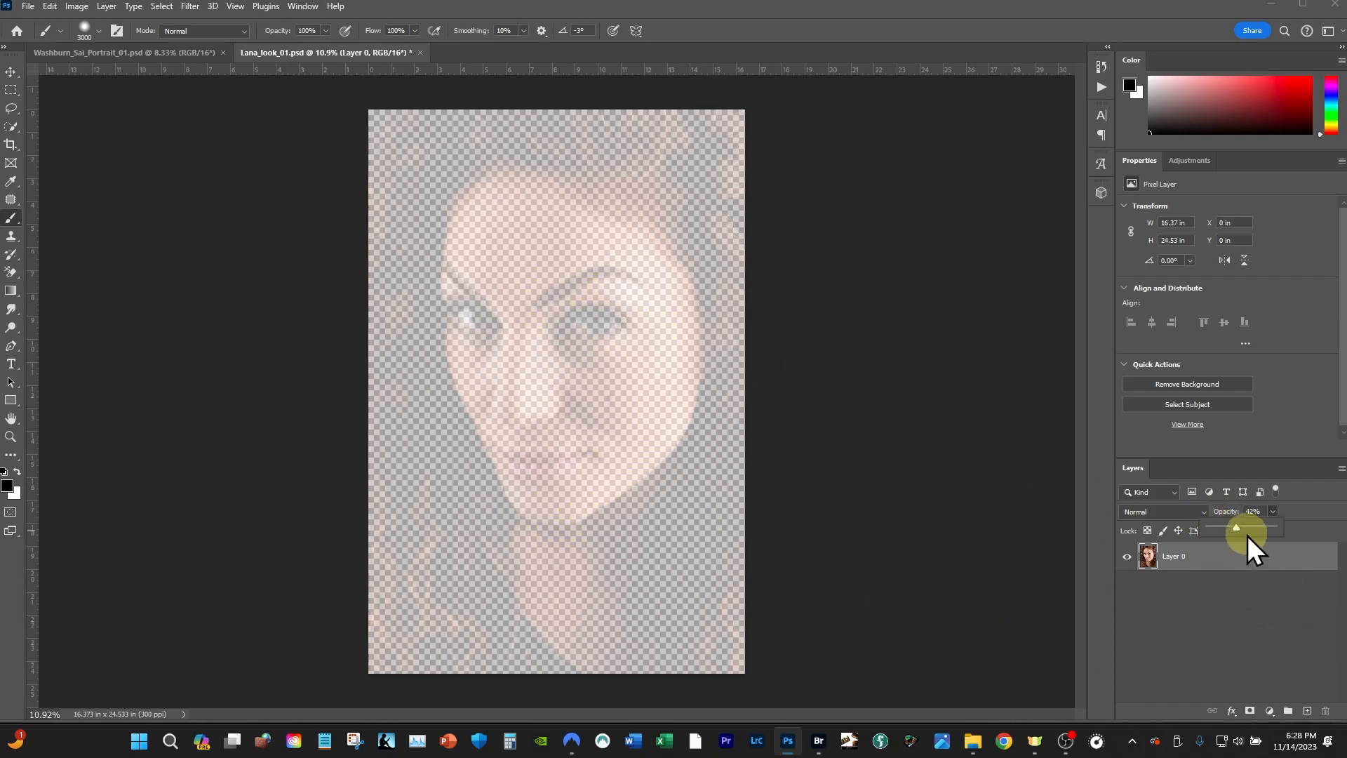
{"action": "left_click_drag", "start_coordinate": [1236, 529], "coordinate": [1277, 529]}
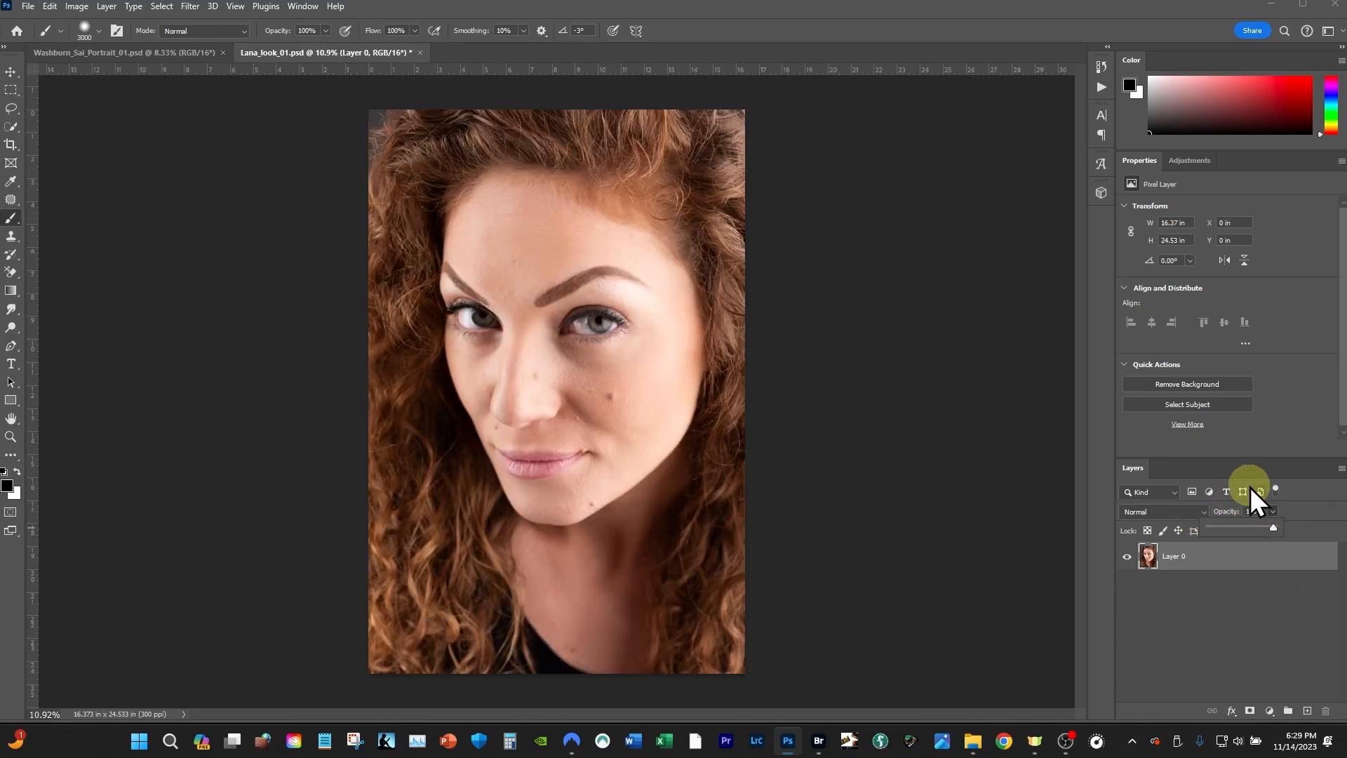
{"action": "left_click", "coordinate": [1303, 606]}
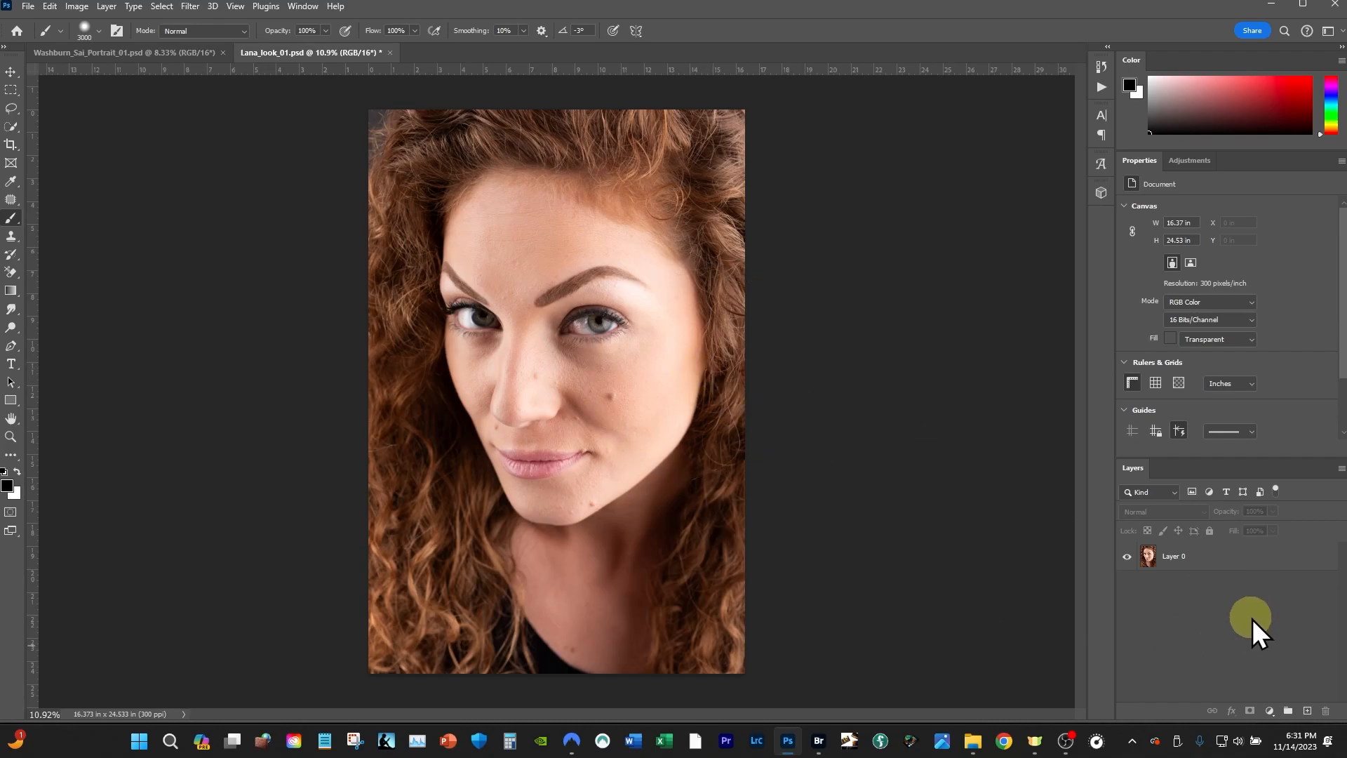
Step: Duplicate the portrait layer and undo the duplication
{"action": "left_click", "coordinate": [1205, 561]}
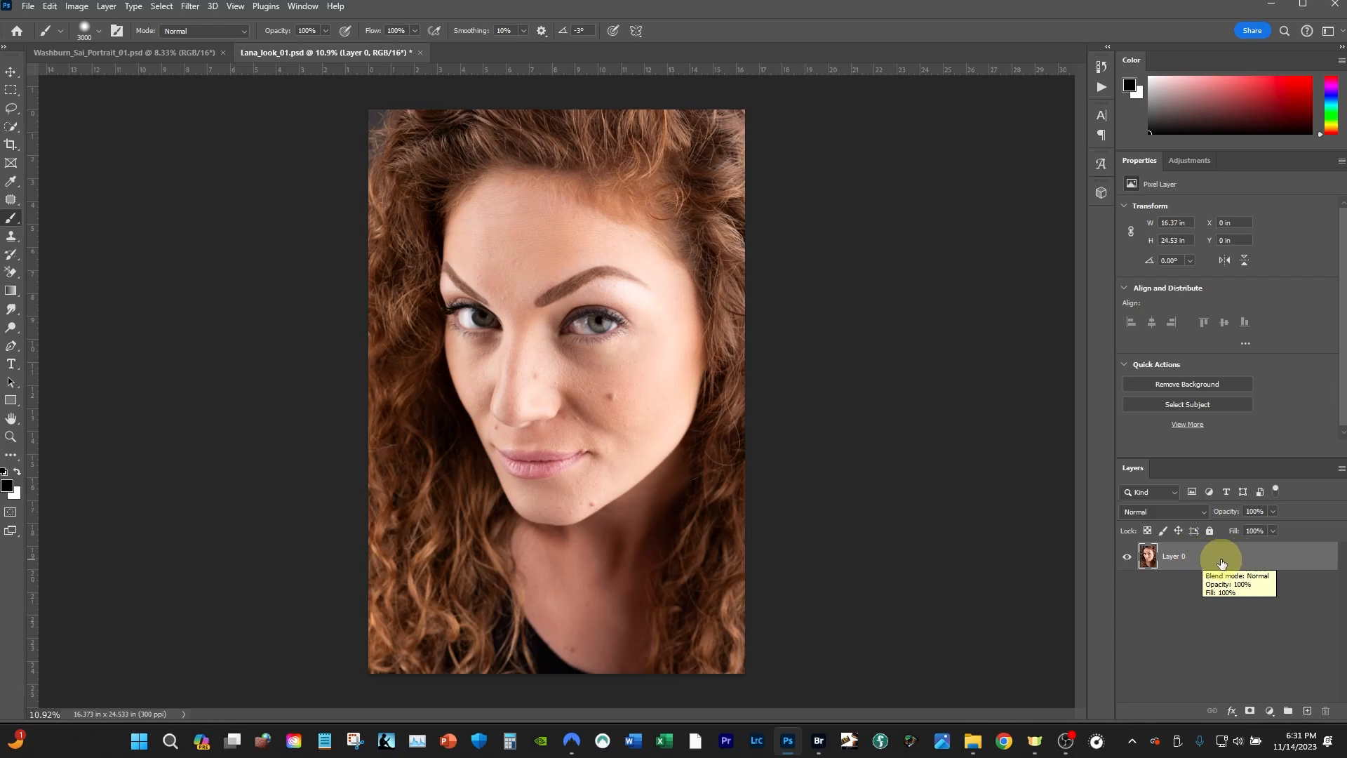
{"action": "left_click_drag", "start_coordinate": [1214, 561], "coordinate": [1310, 712]}
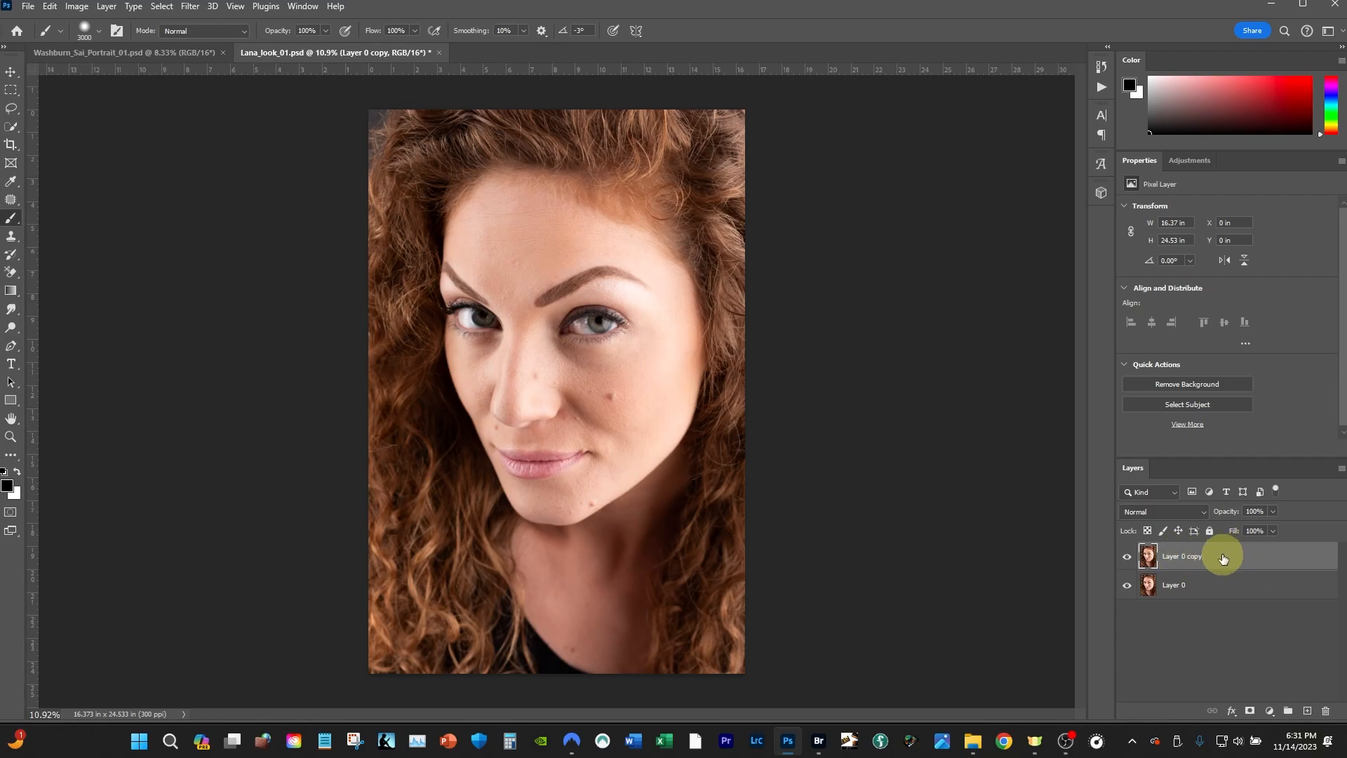
{"action": "key", "text": "ctrl+z"}
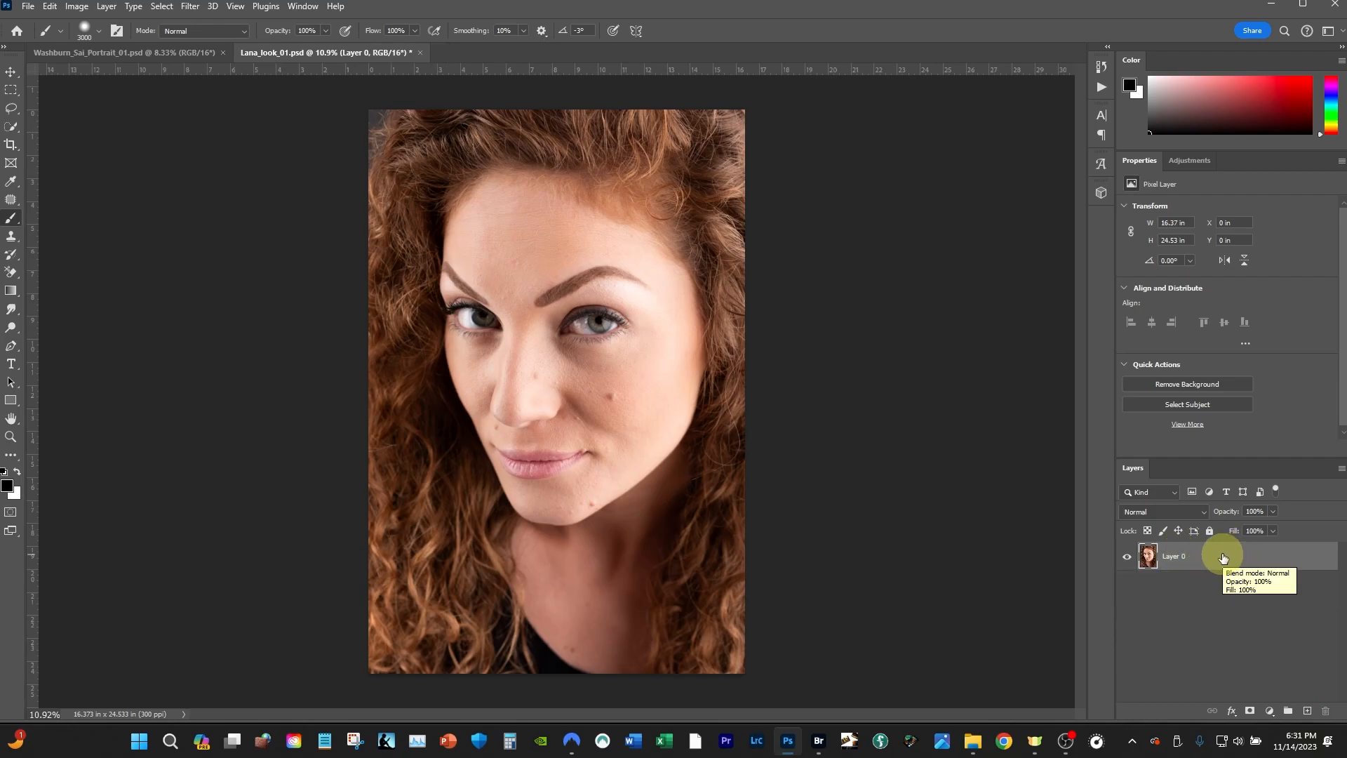
Step: Duplicate Layer 0 and rename the copy Blemishes
{"action": "left_click", "coordinate": [1222, 555]}
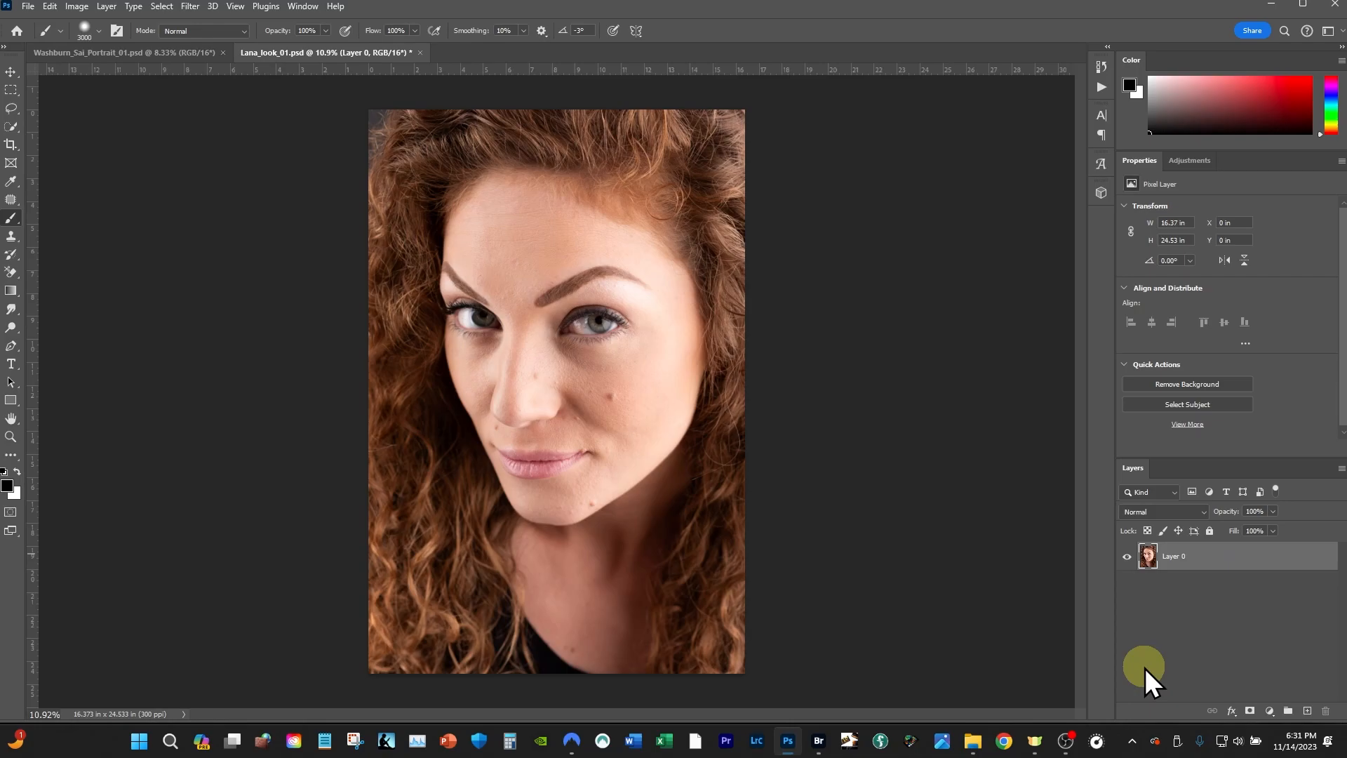
{"action": "key", "text": "ctrl+j"}
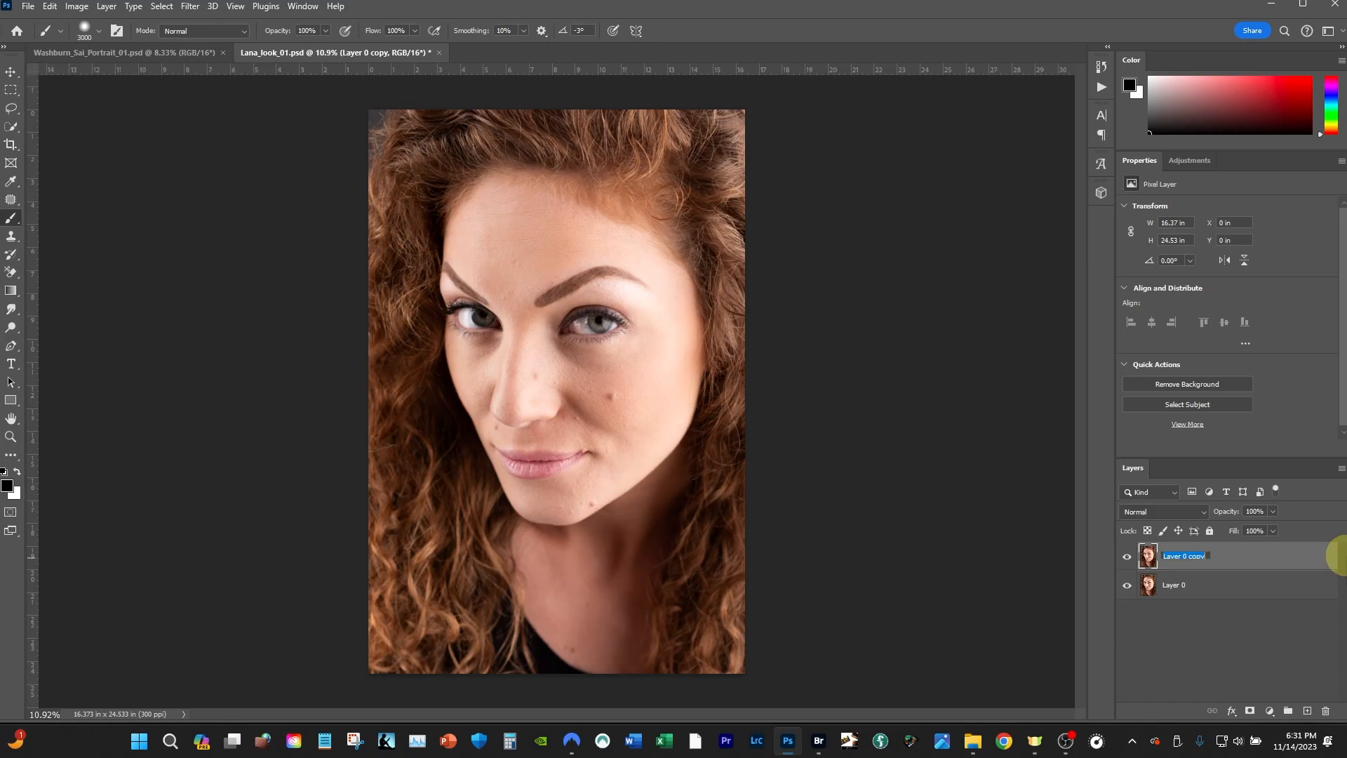
{"action": "left_click", "coordinate": [1338, 555]}
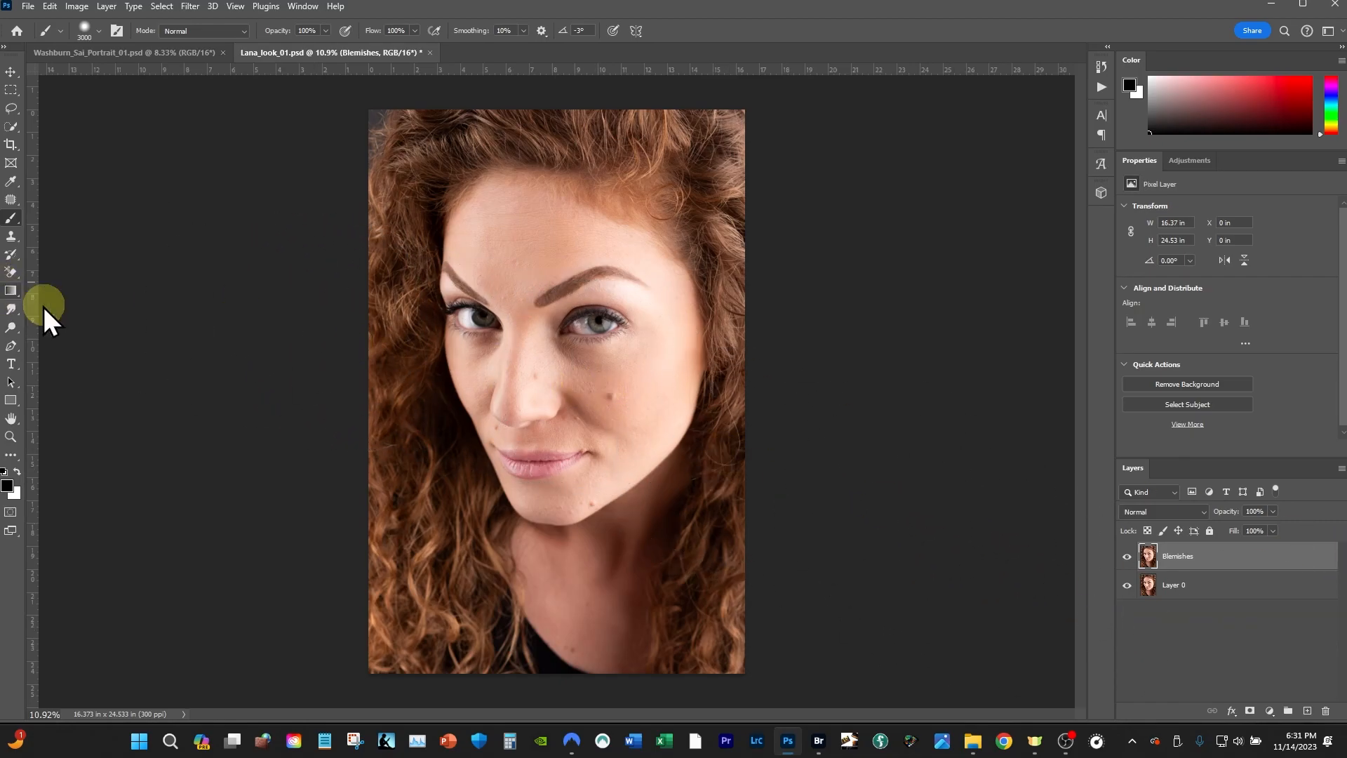
Step: Select the Spot Healing Brush and magnify the portrait's face to 100% around the nose and upper lip
{"action": "left_click_drag", "start_coordinate": [14, 195], "coordinate": [75, 200]}
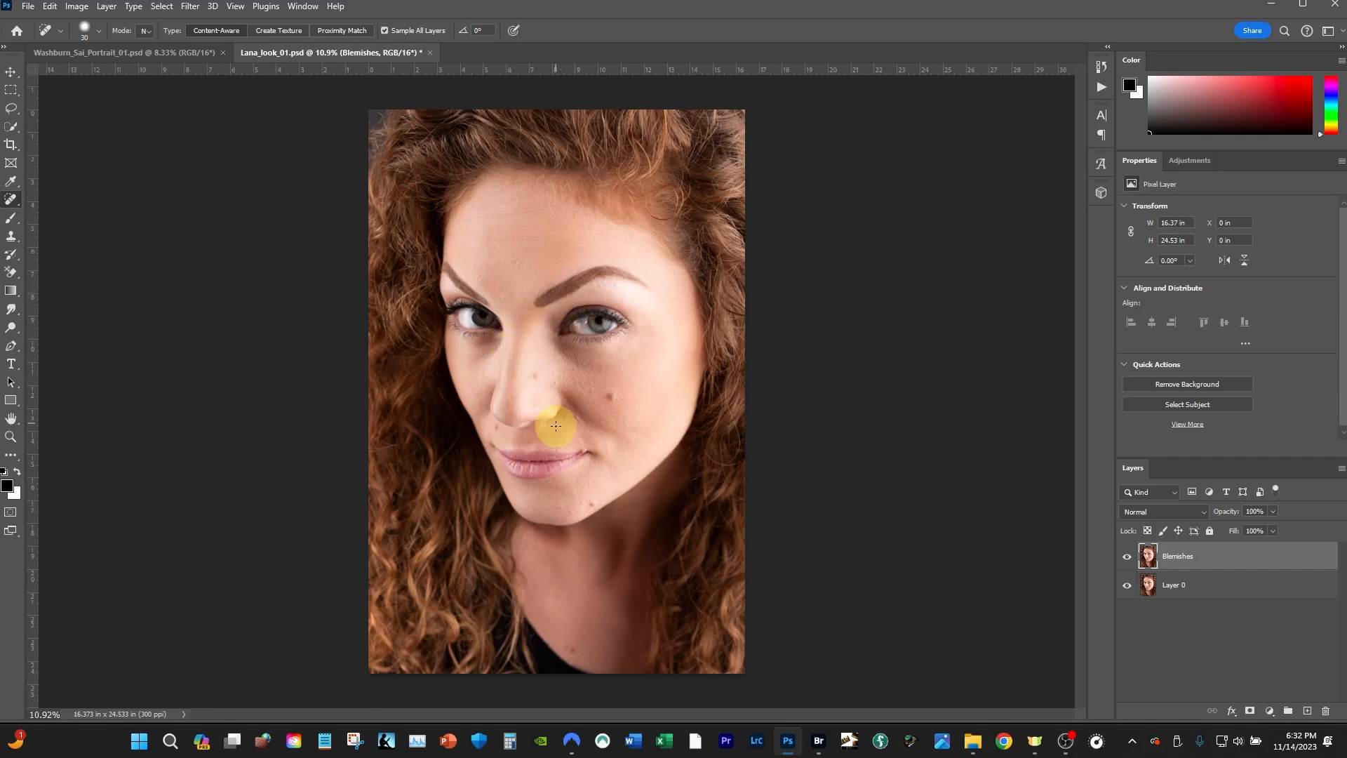
{"action": "key", "text": "z"}
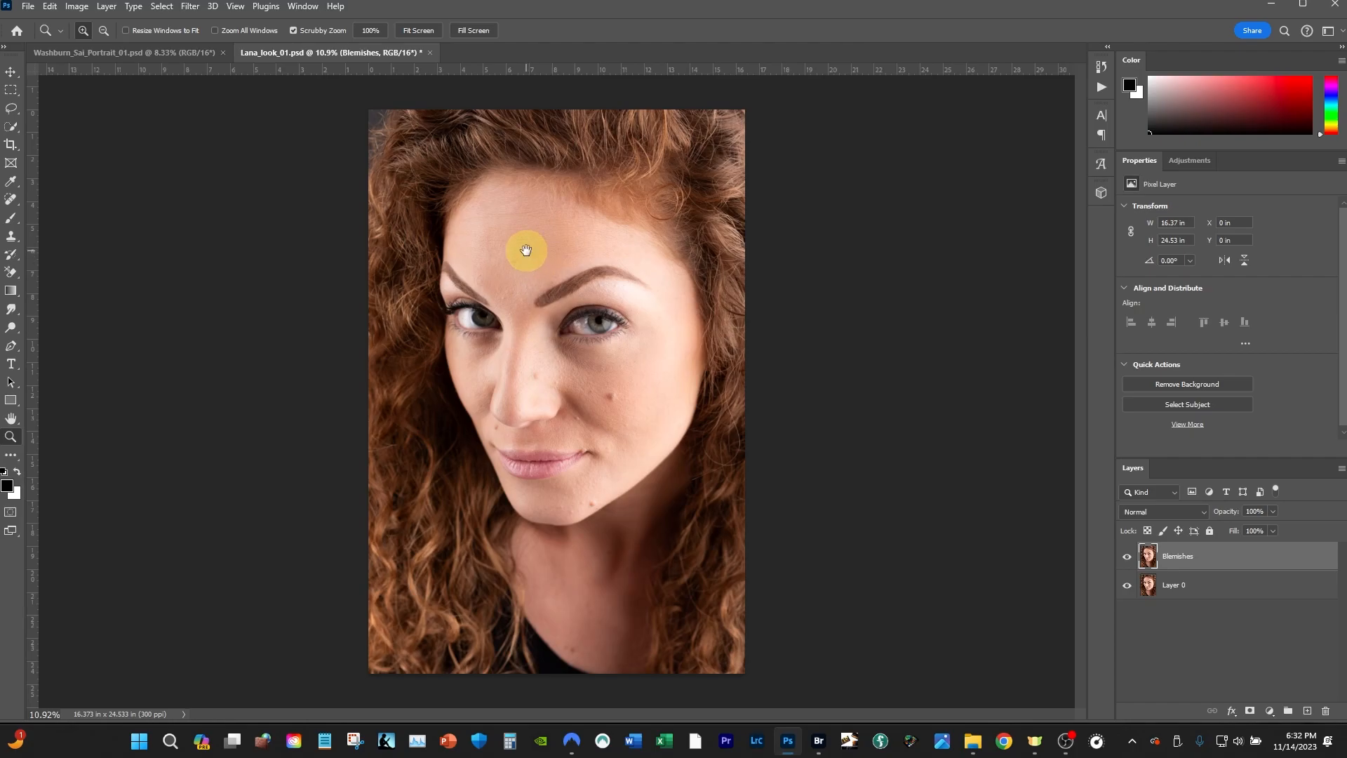
{"action": "mouse_move", "coordinate": [526, 251]}
{"action": "left_mouse_down"}
{"action": "mouse_move", "coordinate": [493, 260]}
{"action": "mouse_move", "coordinate": [527, 238]}
{"action": "mouse_move", "coordinate": [525, 274]}
{"action": "mouse_move", "coordinate": [499, 286]}
{"action": "mouse_move", "coordinate": [554, 97]}
{"action": "left_mouse_up"}
{"action": "key", "text": "space"}
{"action": "left_click", "coordinate": [514, 263]}
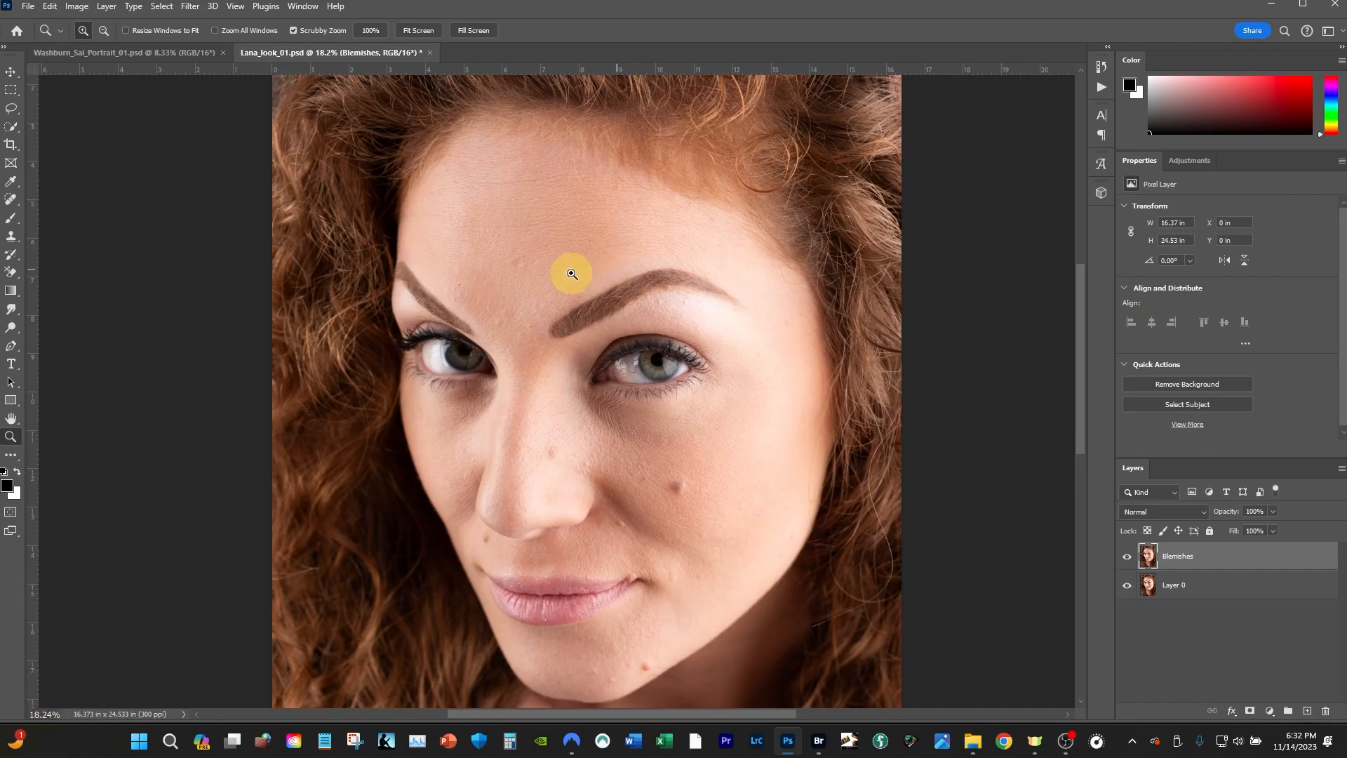
{"action": "left_click_drag", "start_coordinate": [513, 548], "coordinate": [605, 542]}
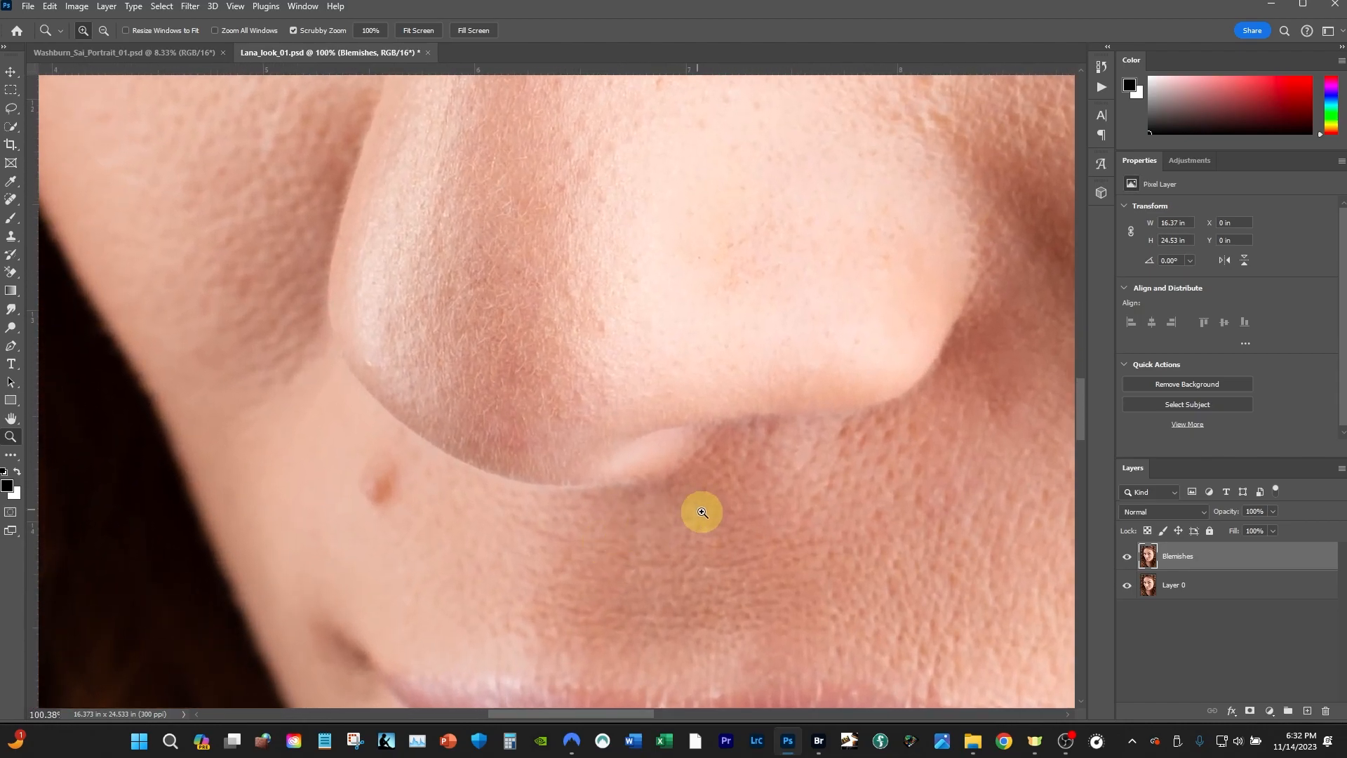
Step: Examine the skin around the lips, chin, nose, cheek and lower eye area up close for moles and blemishes
{"action": "key", "text": "space"}
{"action": "mouse_move", "coordinate": [752, 475]}
{"action": "left_mouse_down"}
{"action": "mouse_move", "coordinate": [707, 400]}
{"action": "mouse_move", "coordinate": [543, 210]}
{"action": "left_mouse_up"}
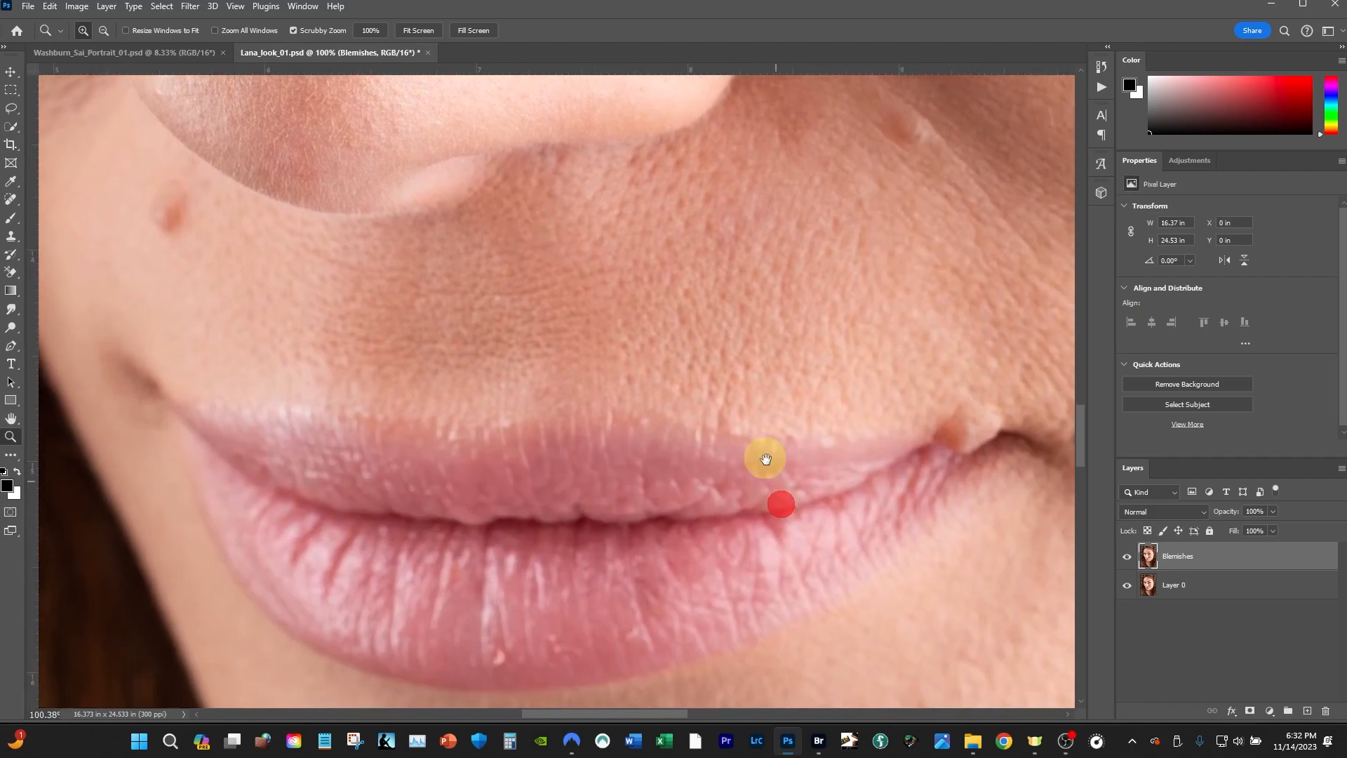
{"action": "left_click_drag", "start_coordinate": [779, 501], "coordinate": [664, 298]}
{"action": "left_click_drag", "start_coordinate": [724, 464], "coordinate": [703, 487]}
{"action": "left_click_drag", "start_coordinate": [559, 342], "coordinate": [341, 657]}
{"action": "left_click_drag", "start_coordinate": [503, 294], "coordinate": [821, 216]}
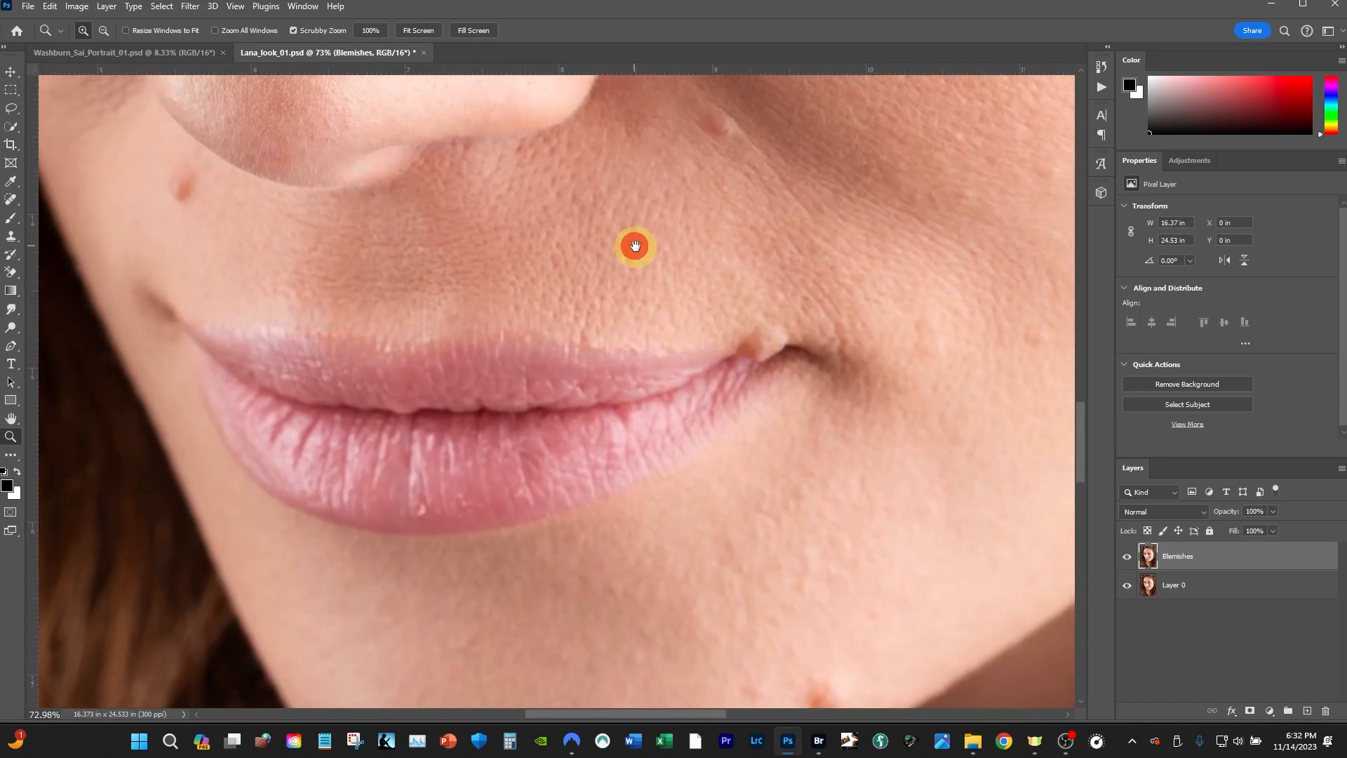
{"action": "left_click_drag", "start_coordinate": [634, 245], "coordinate": [863, 553]}
{"action": "left_click_drag", "start_coordinate": [828, 205], "coordinate": [676, 463]}
{"action": "left_click_drag", "start_coordinate": [959, 240], "coordinate": [475, 210]}
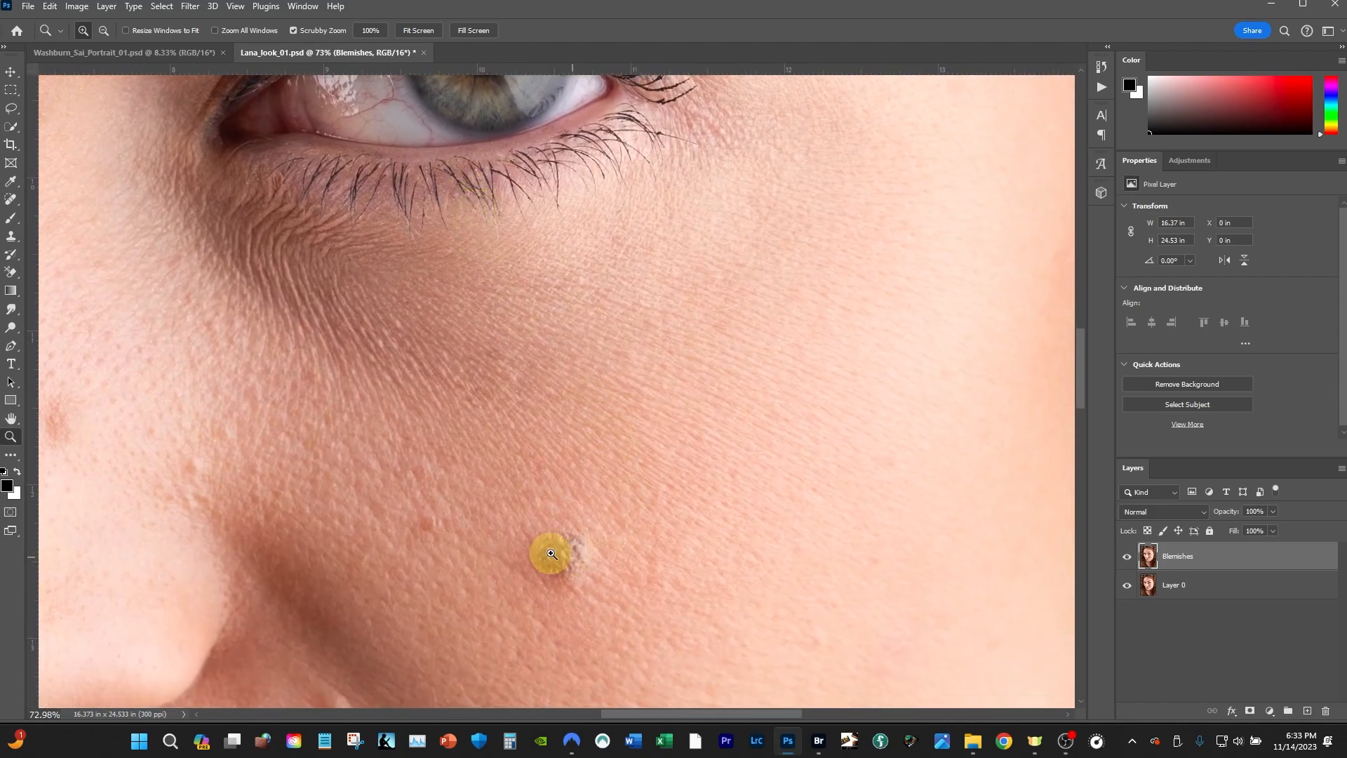
{"action": "left_click_drag", "start_coordinate": [563, 211], "coordinate": [472, 144]}
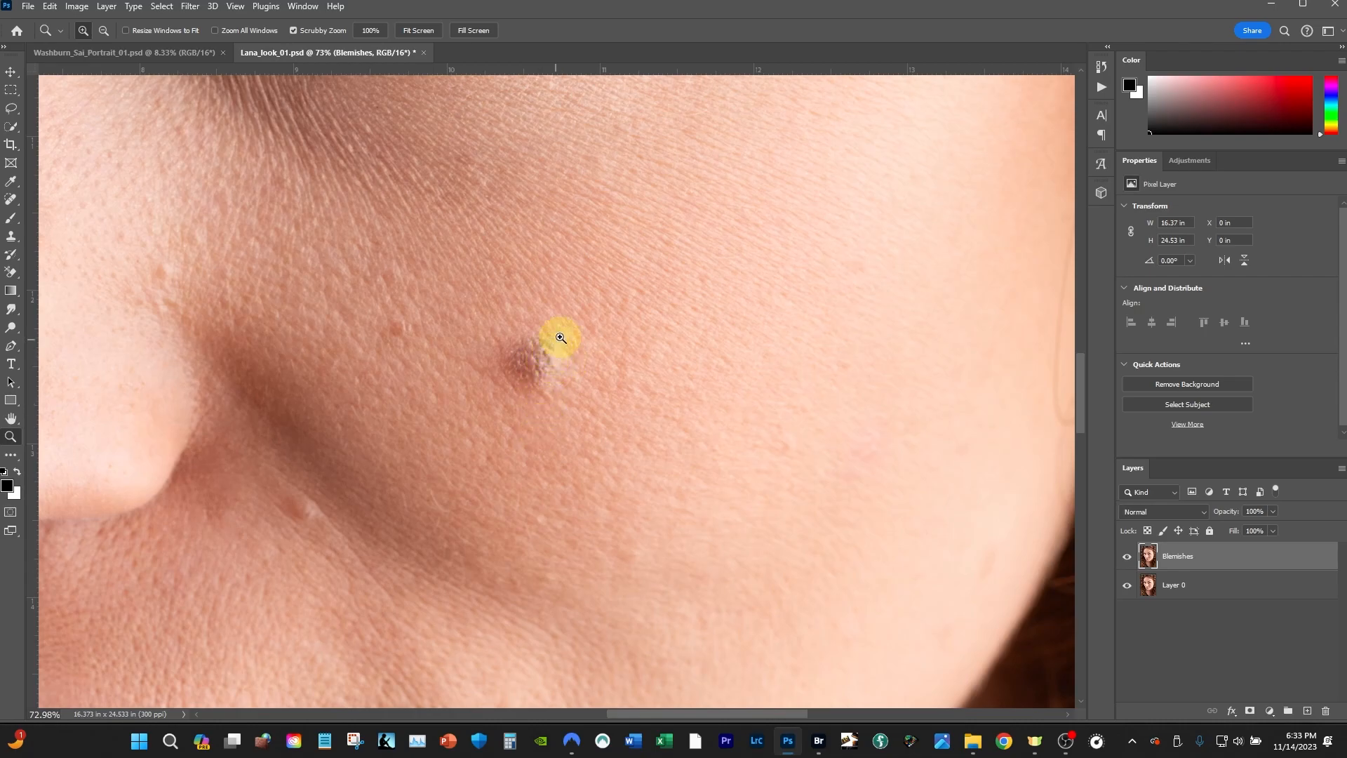
{"action": "left_click_drag", "start_coordinate": [457, 431], "coordinate": [676, 183]}
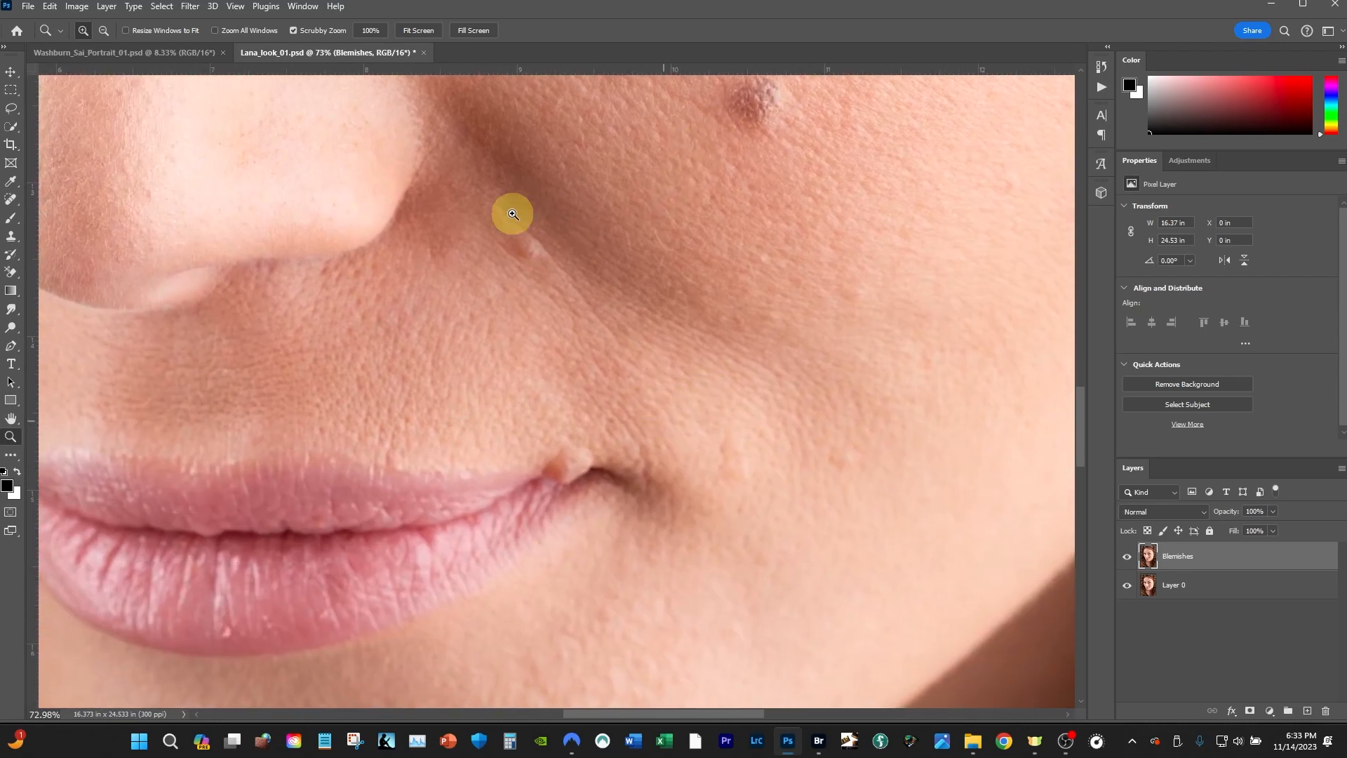
{"action": "left_click_drag", "start_coordinate": [332, 444], "coordinate": [738, 461]}
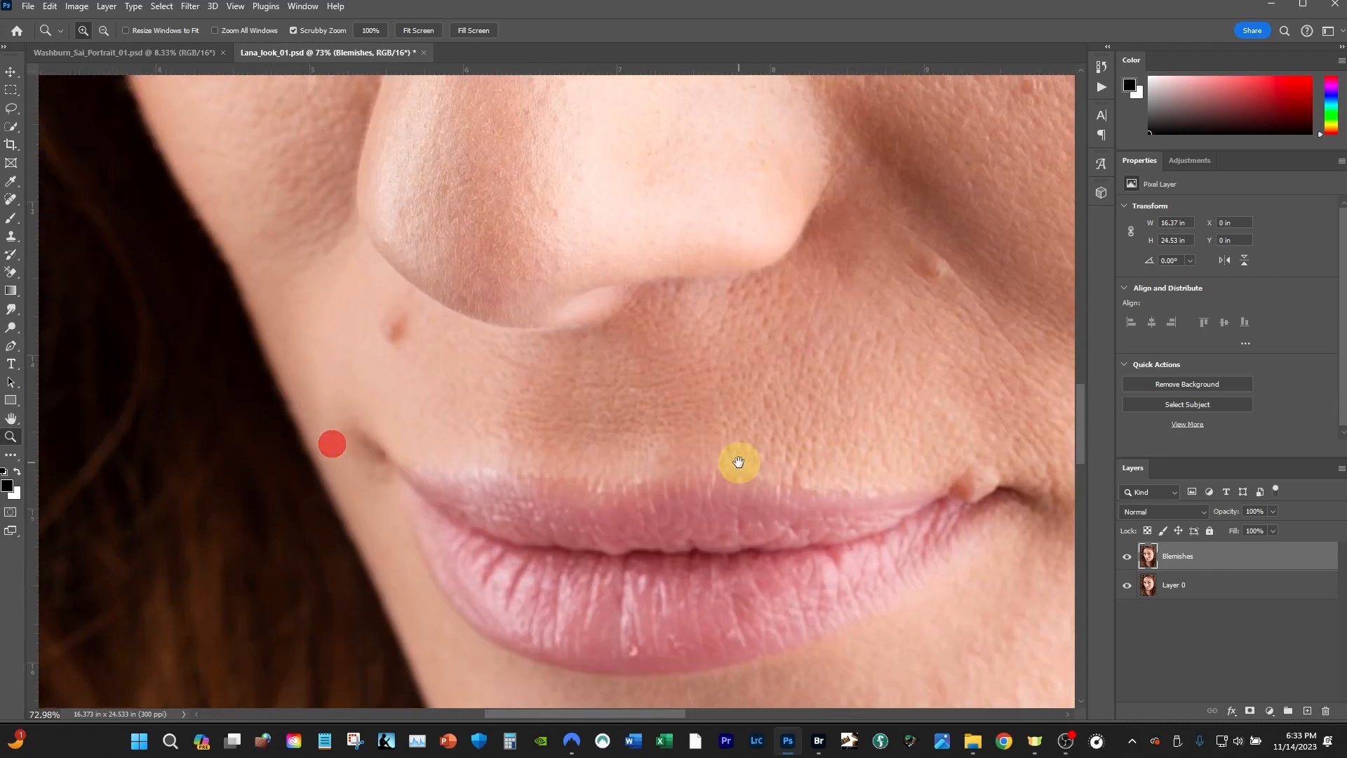
Step: Choose the Spot Healing Brush and set its hardness to 35%
{"action": "left_click_drag", "start_coordinate": [653, 201], "coordinate": [704, 659]}
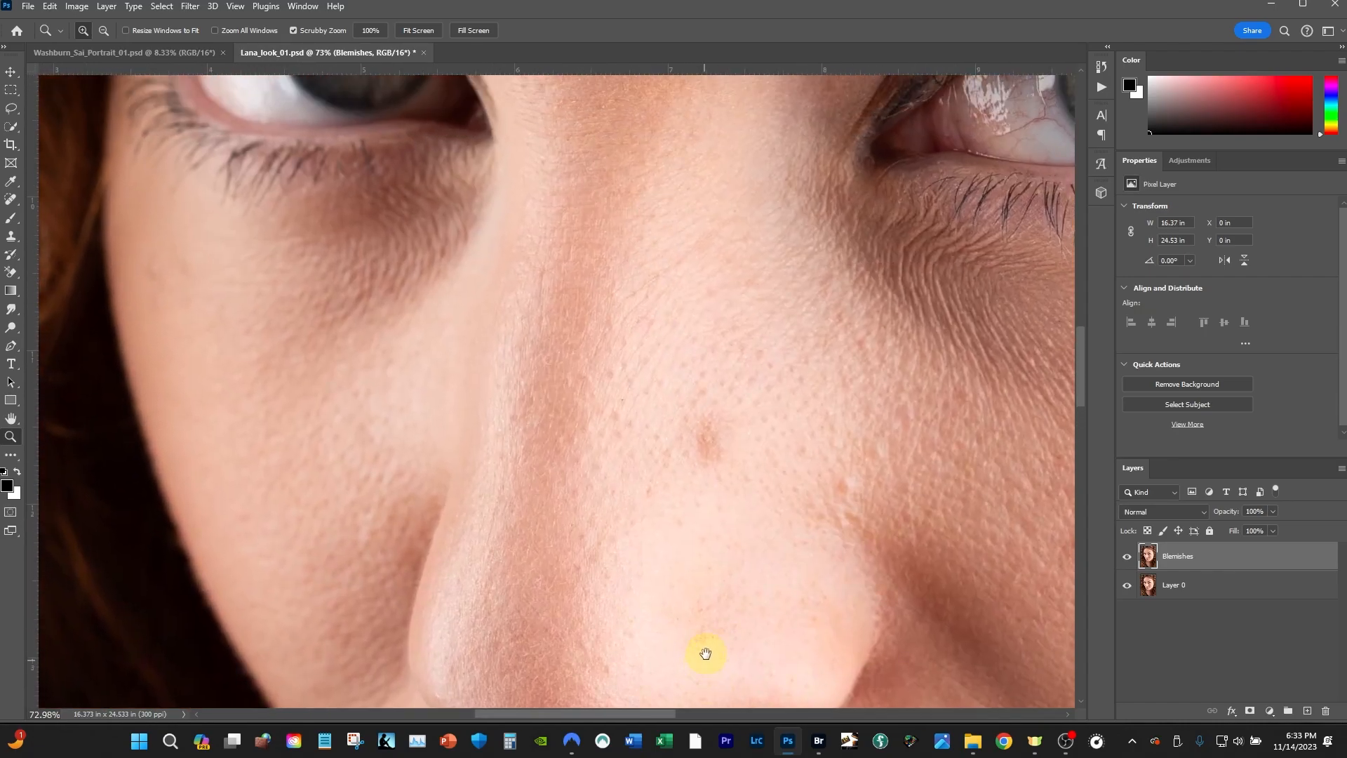
{"action": "left_click_drag", "start_coordinate": [704, 353], "coordinate": [685, 655]}
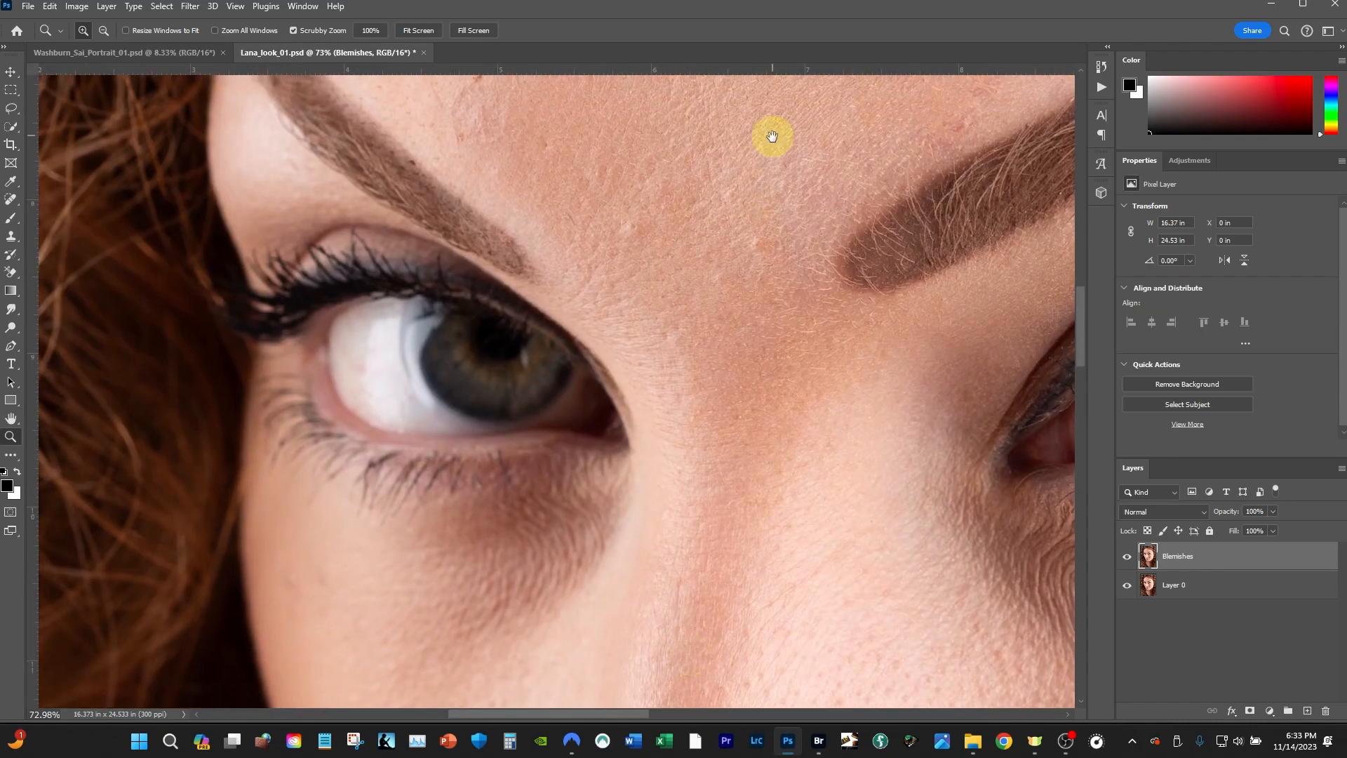
{"action": "left_click_drag", "start_coordinate": [770, 135], "coordinate": [461, 273]}
{"action": "key", "text": "ctrl+0"}
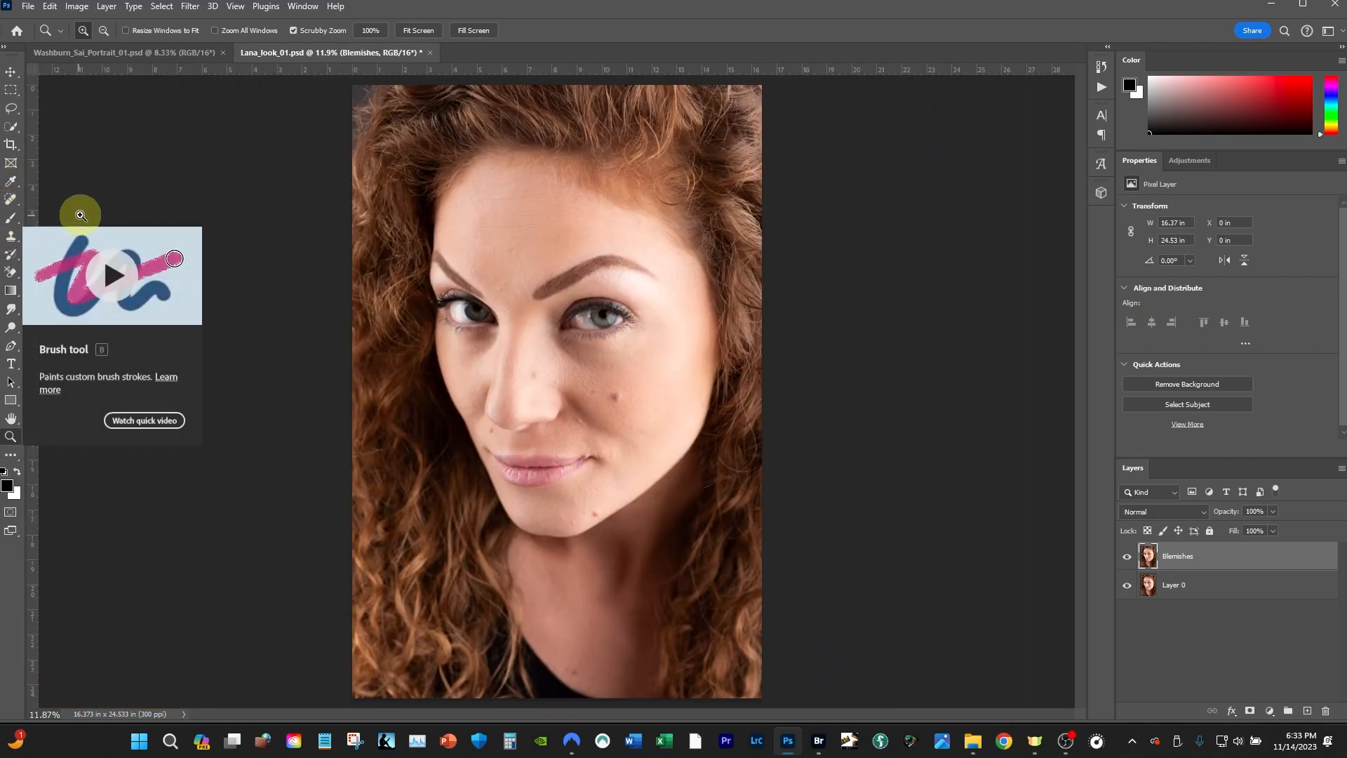
{"action": "key", "text": "j"}
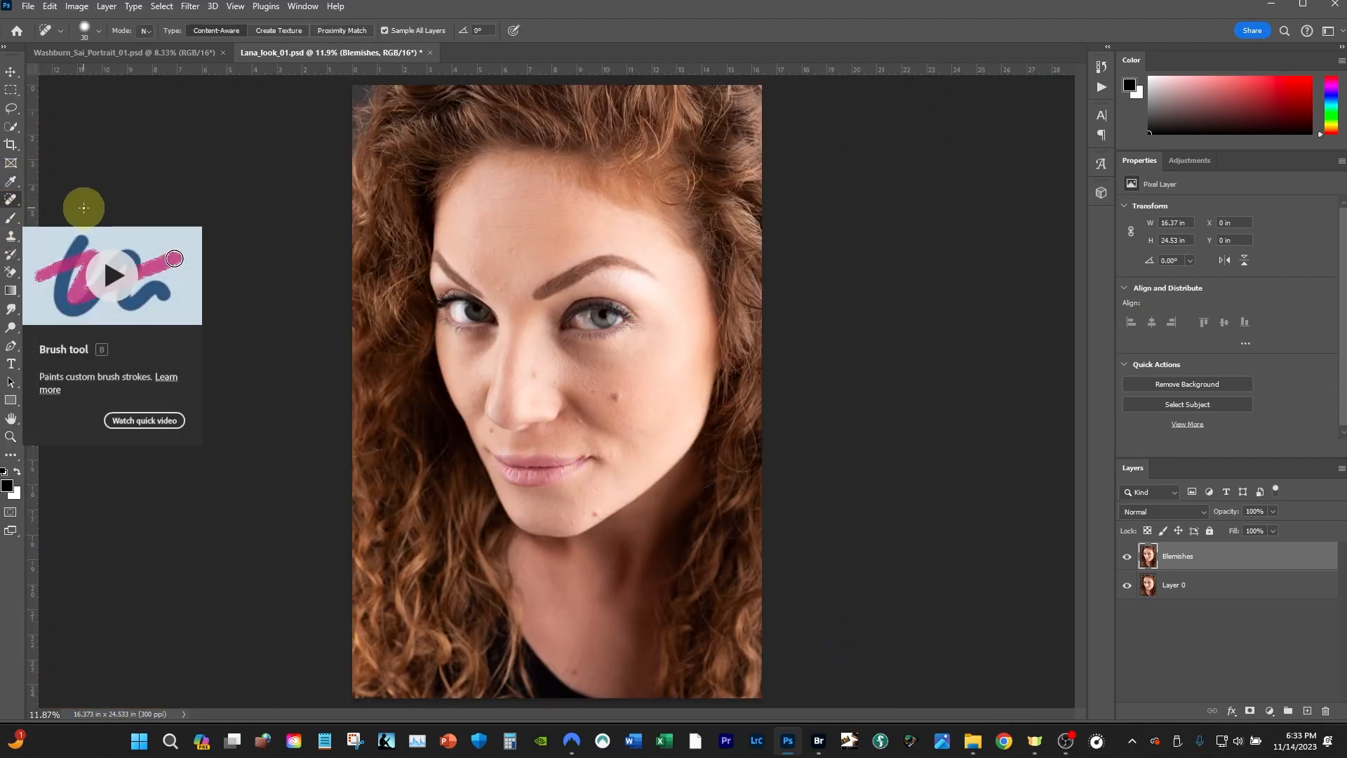
{"action": "left_click", "coordinate": [9, 200]}
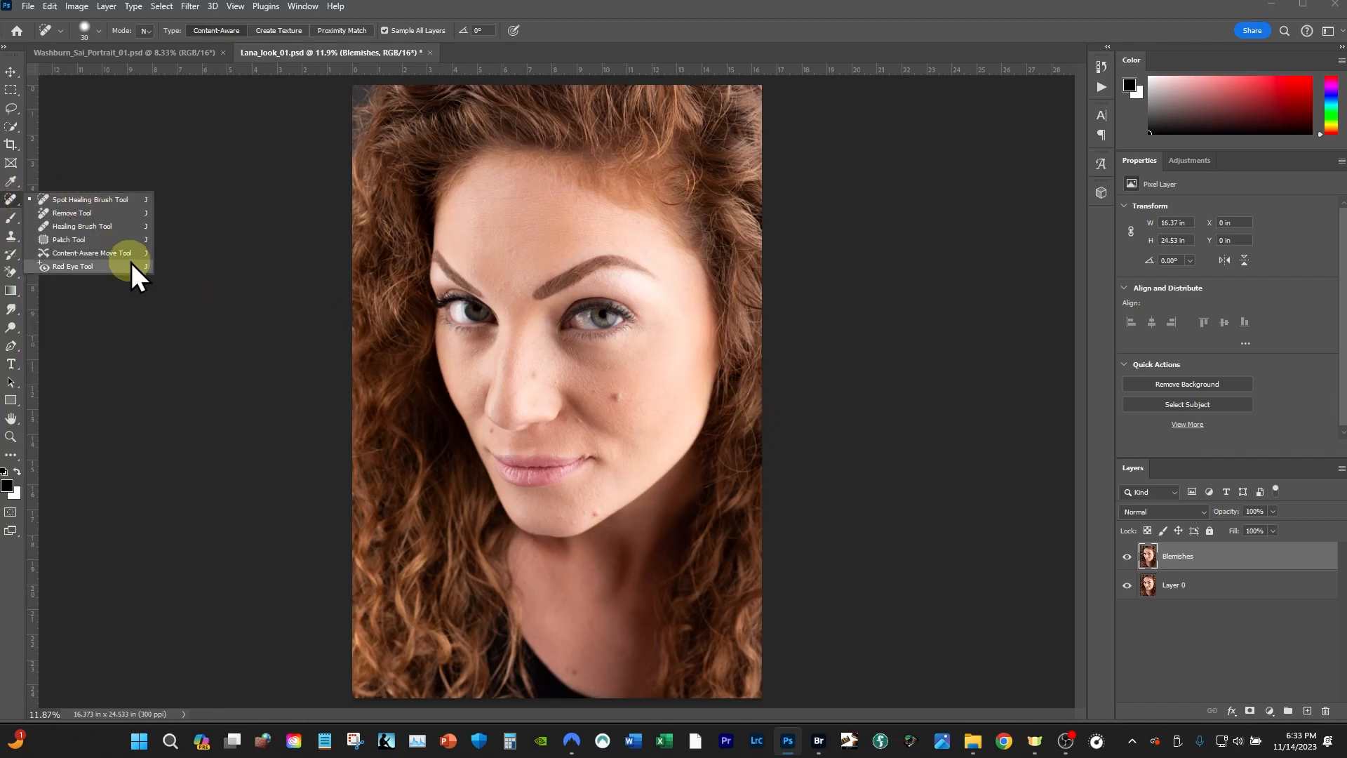
{"action": "left_click", "coordinate": [82, 201]}
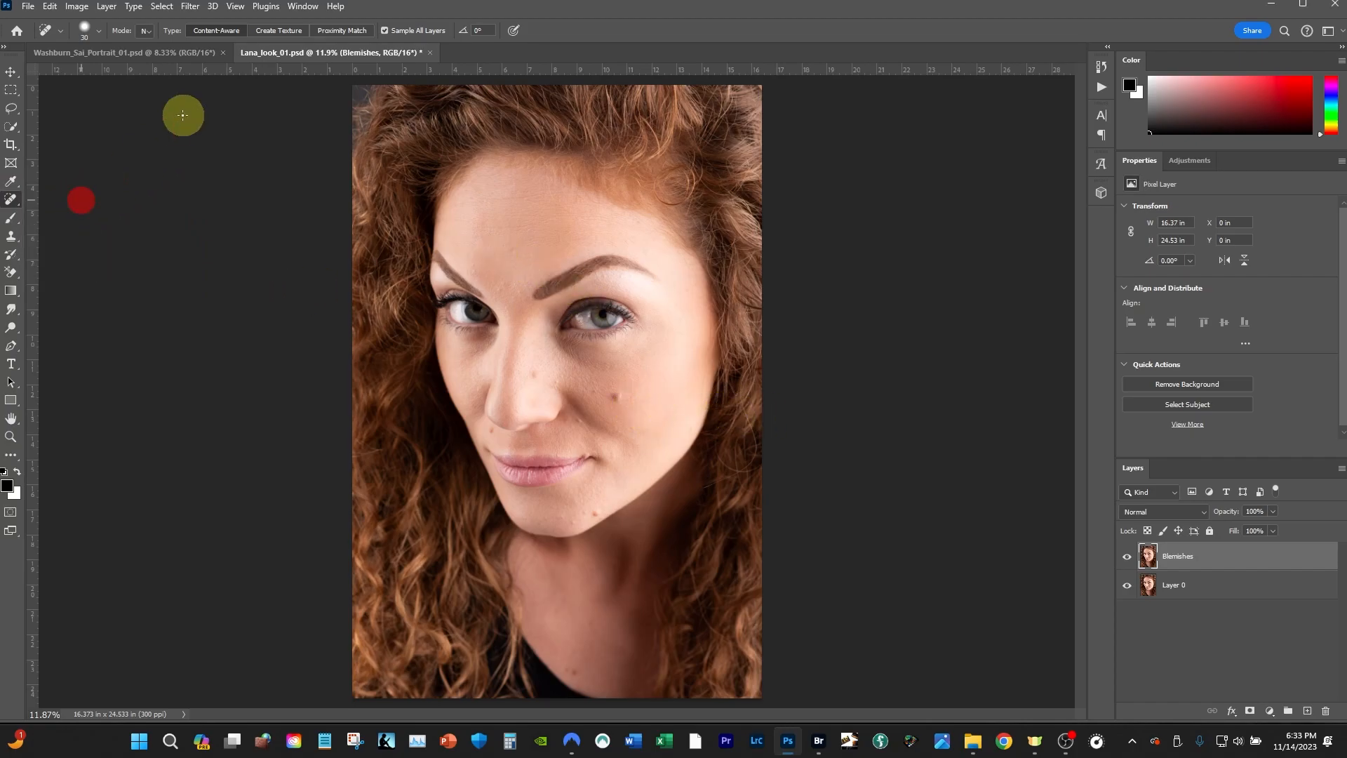
{"action": "left_click", "coordinate": [99, 30]}
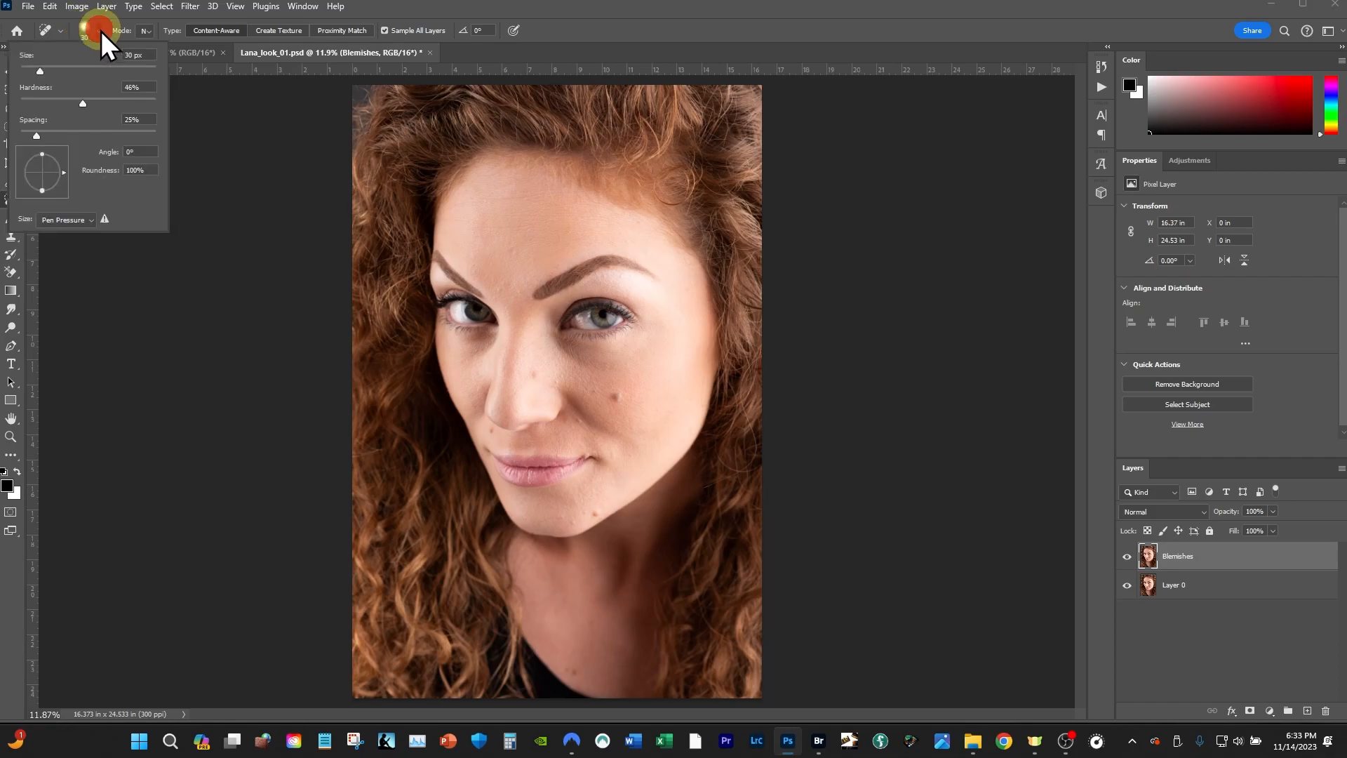
{"action": "left_click", "coordinate": [69, 107]}
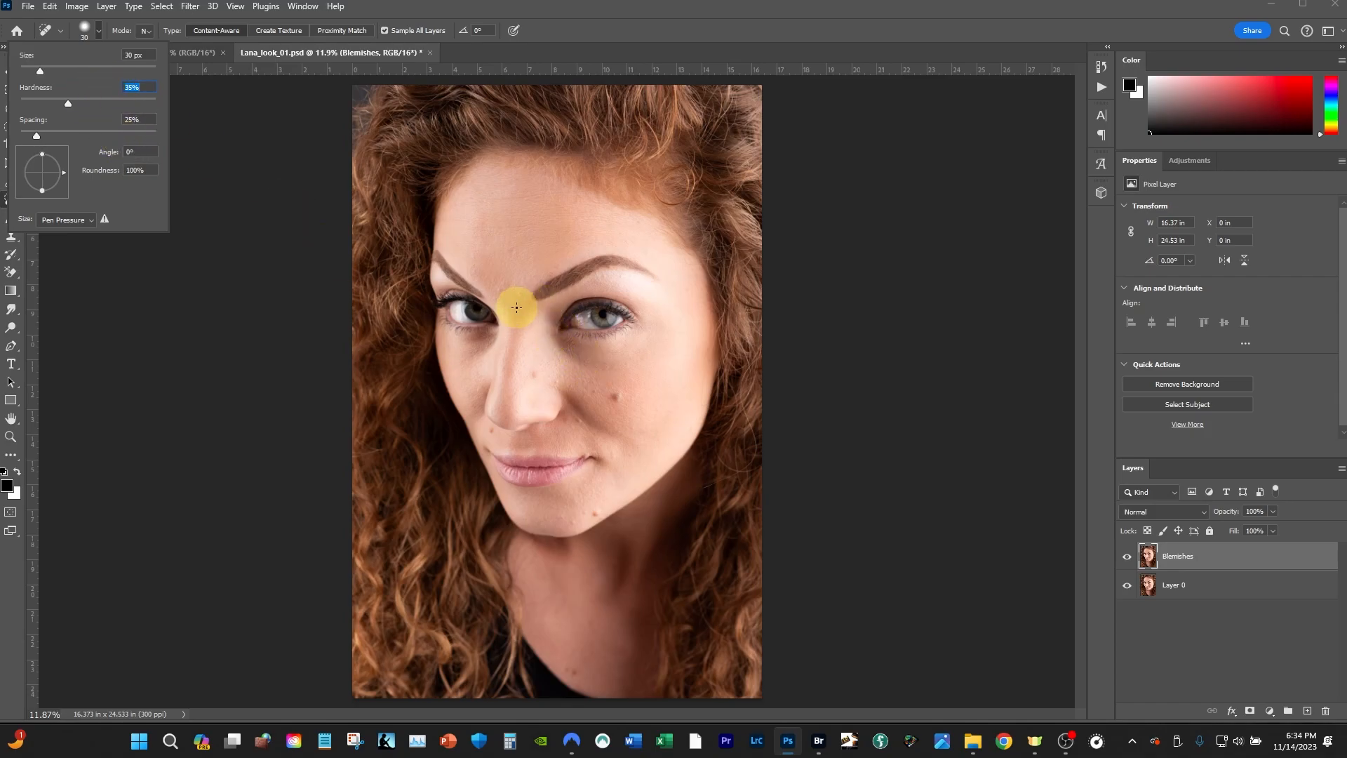
{"action": "left_click", "coordinate": [618, 23]}
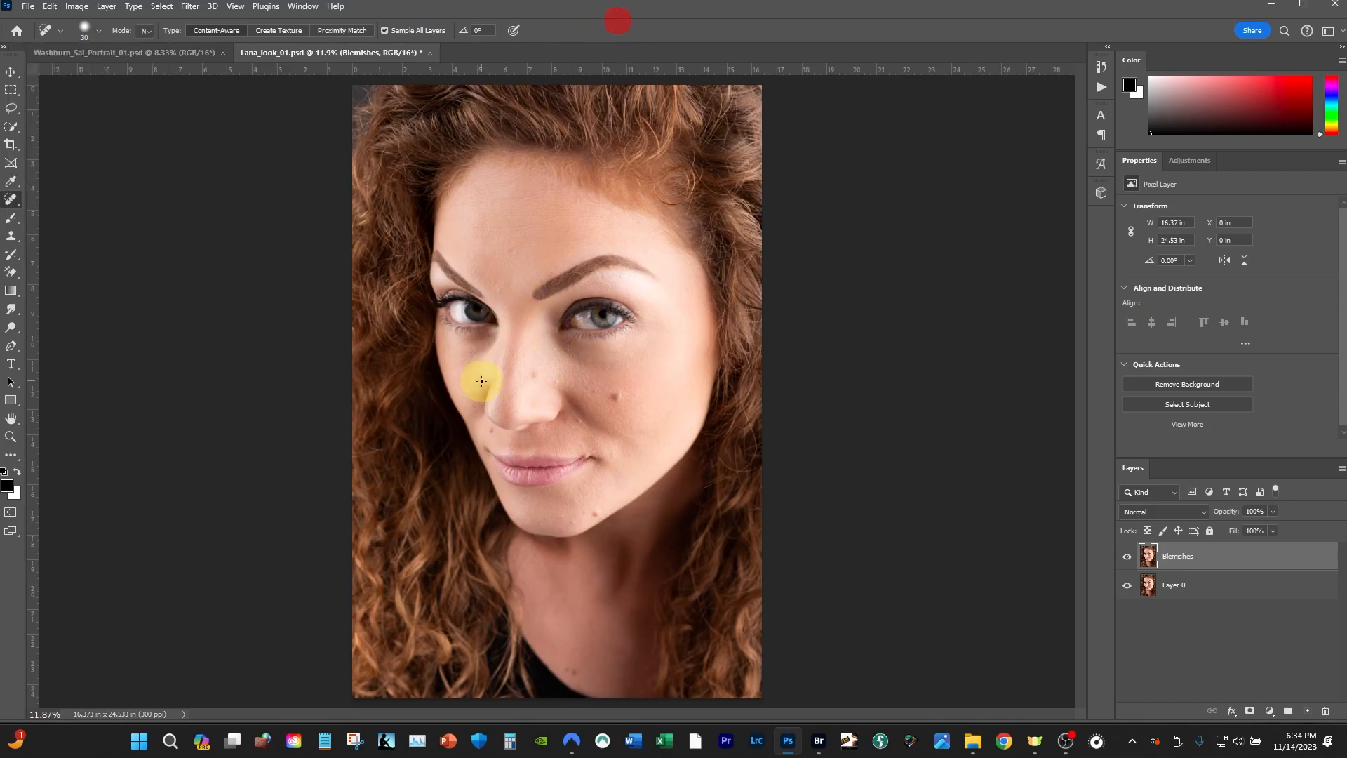
Step: Try to heal the brown spot on the nose with the Spot Healing Brush at 30 px
{"action": "key", "text": "z"}
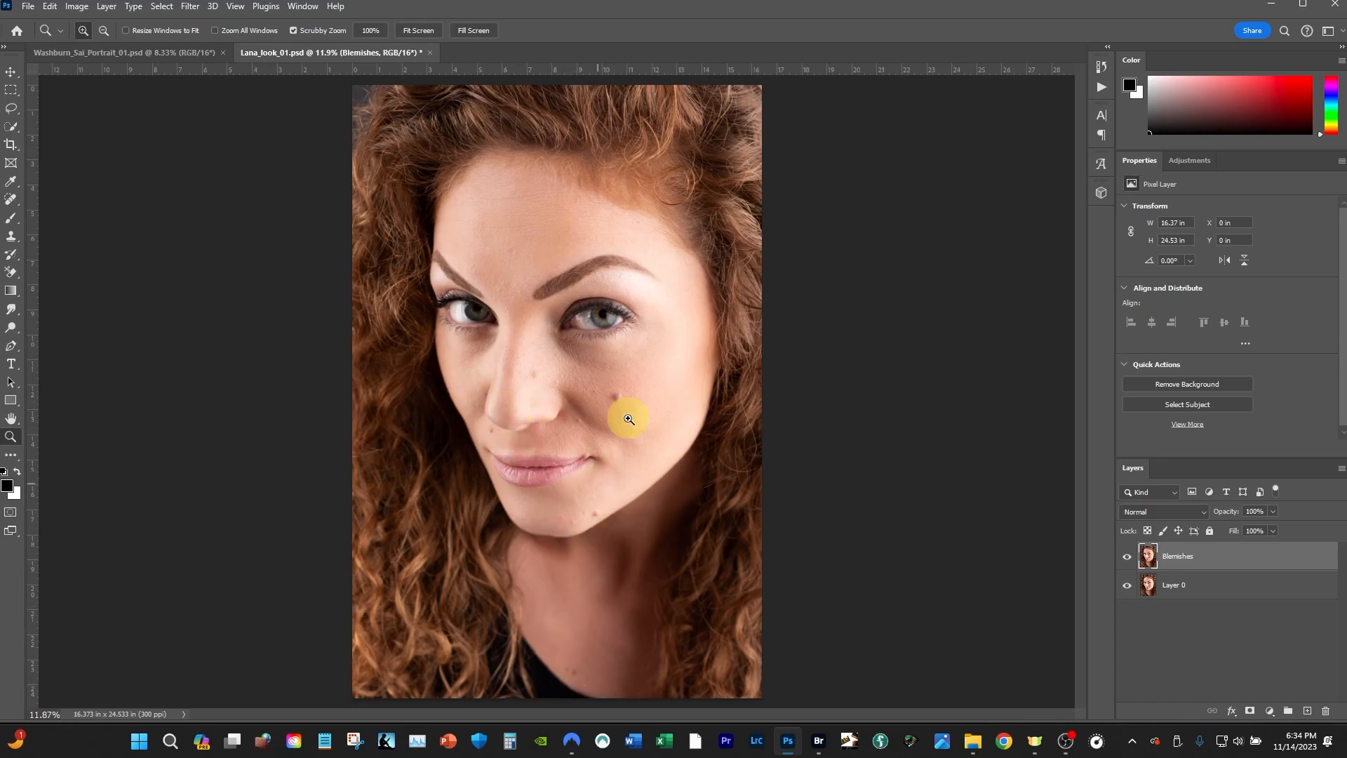
{"action": "left_click_drag", "start_coordinate": [610, 394], "coordinate": [686, 398]}
{"action": "mouse_move", "coordinate": [411, 338]}
{"action": "left_mouse_down"}
{"action": "mouse_move", "coordinate": [449, 344]}
{"action": "mouse_move", "coordinate": [562, 466]}
{"action": "left_mouse_up"}
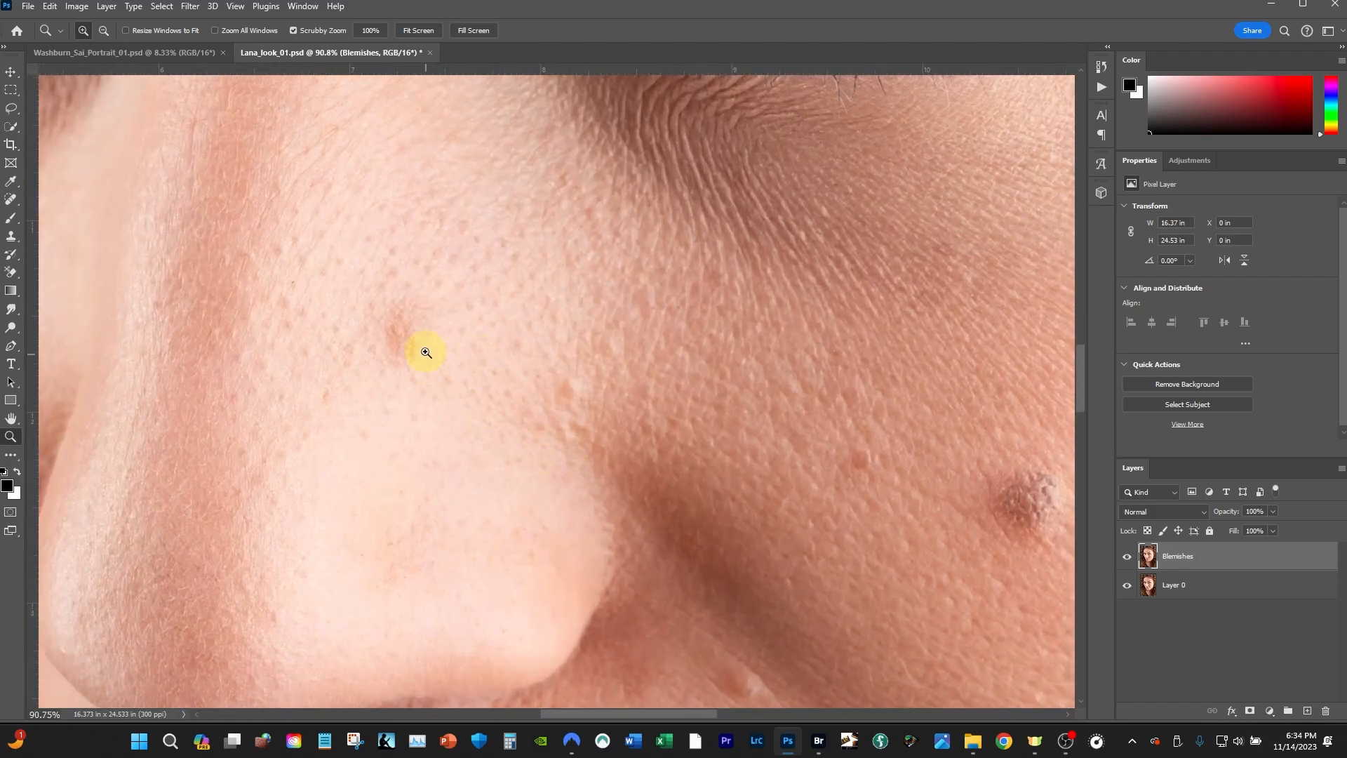
{"action": "left_click_drag", "start_coordinate": [475, 373], "coordinate": [566, 376]}
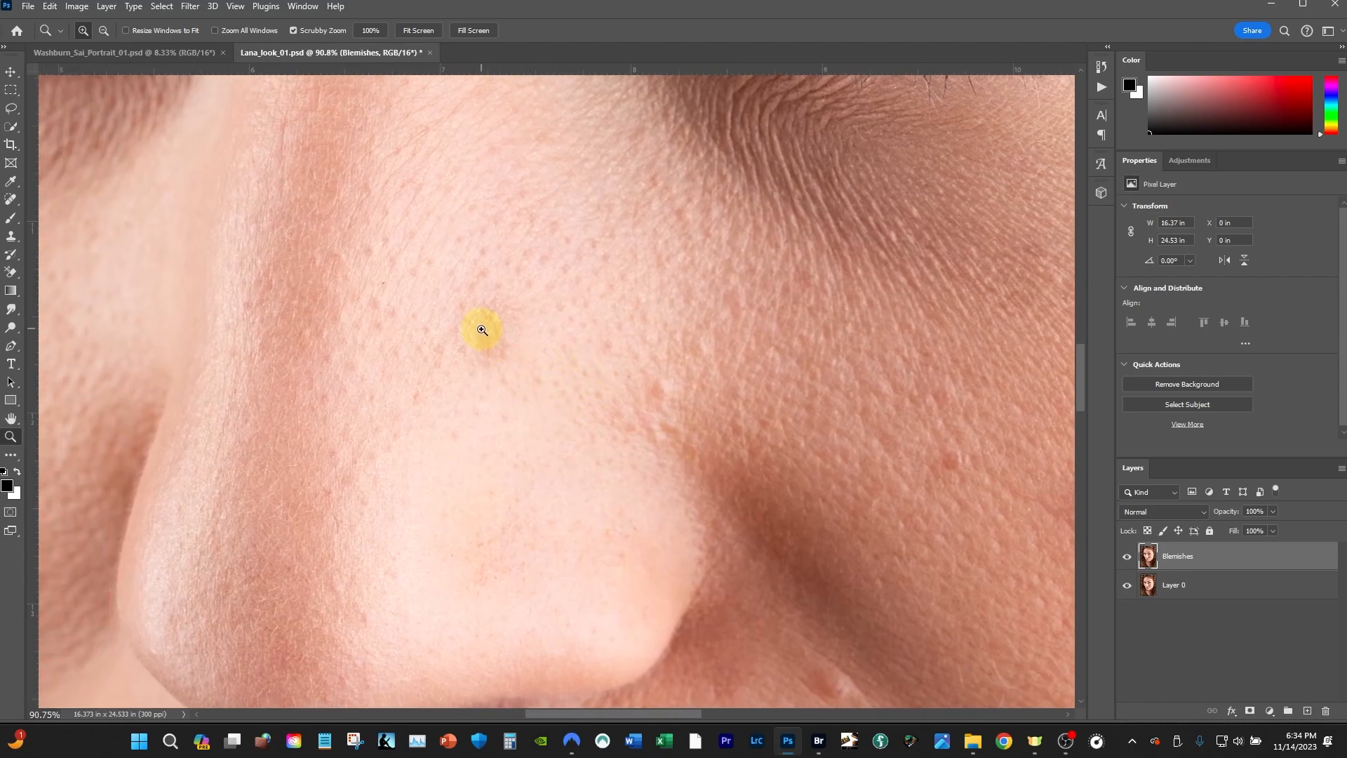
{"action": "left_click_drag", "start_coordinate": [480, 341], "coordinate": [498, 341]}
{"action": "left_click_drag", "start_coordinate": [577, 402], "coordinate": [592, 448]}
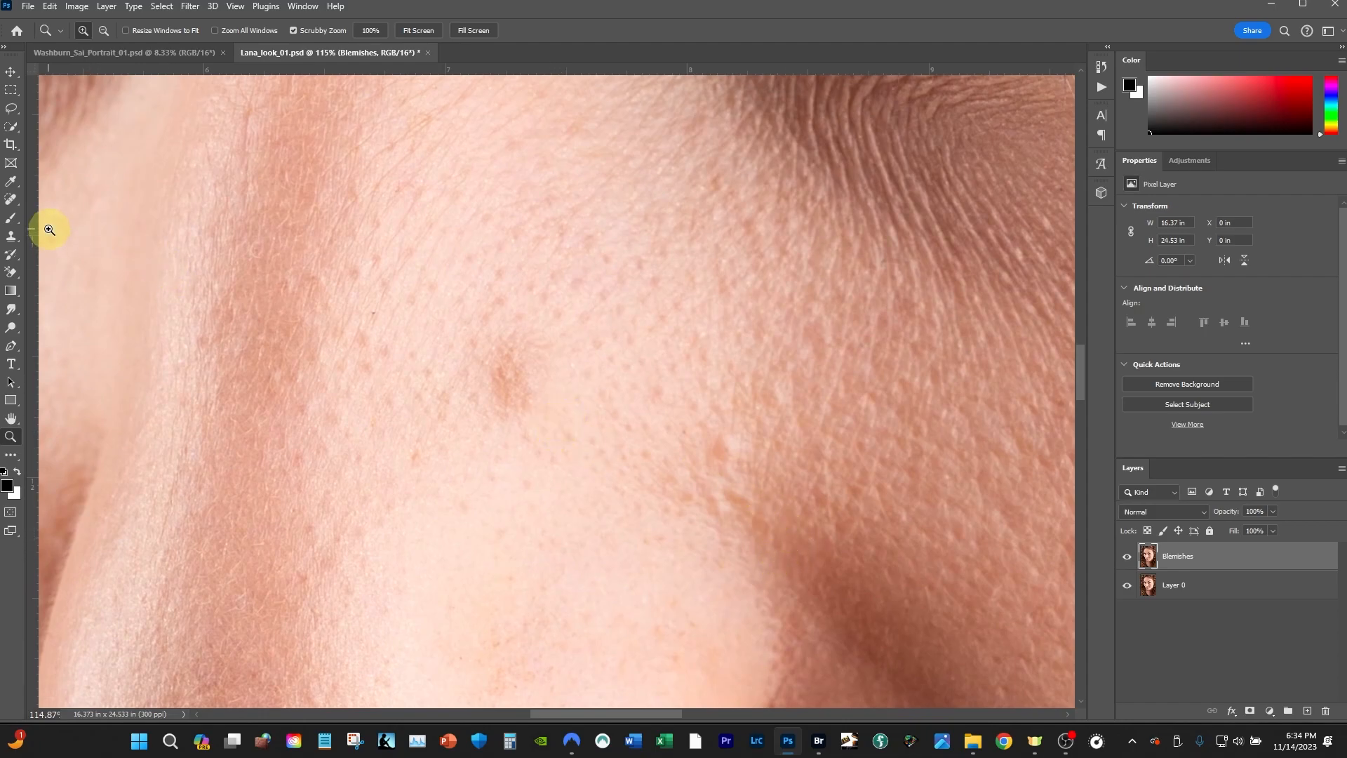
{"action": "key", "text": "j"}
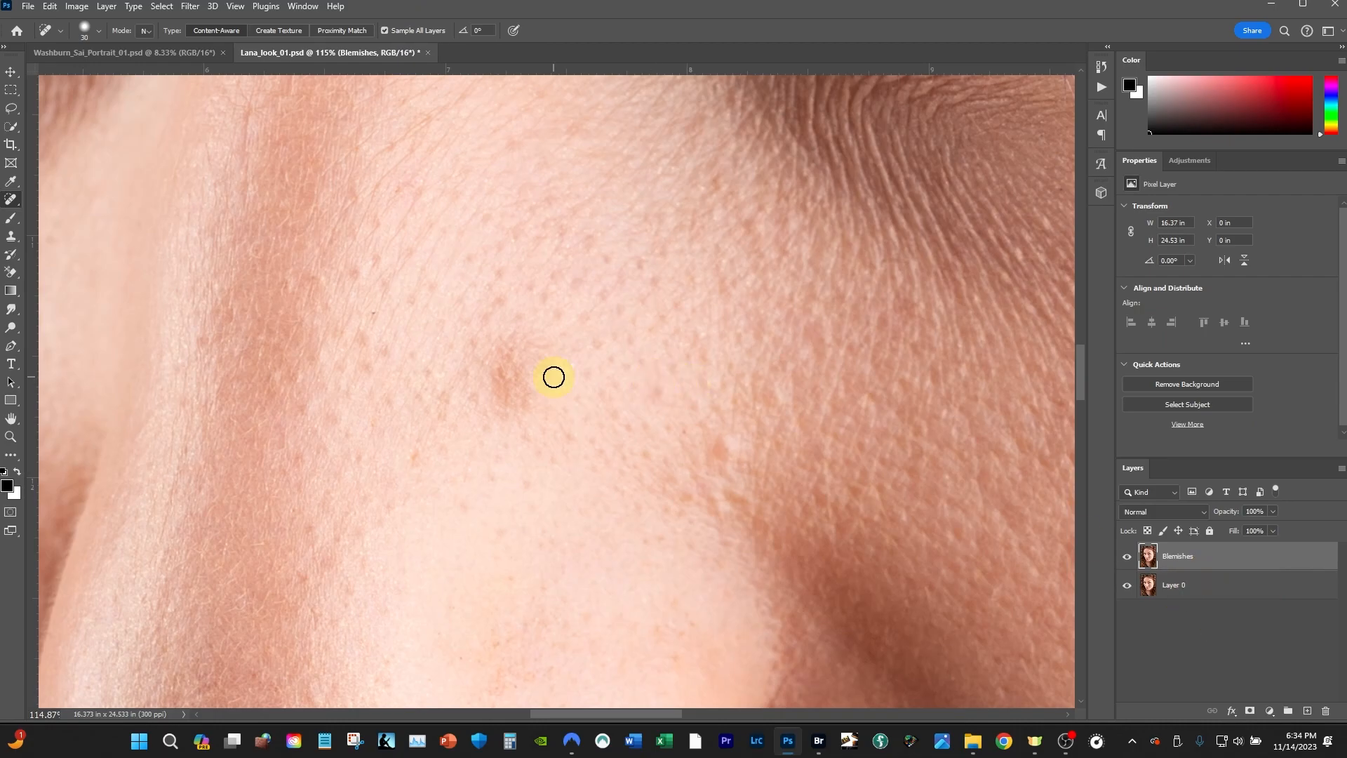
{"action": "left_click", "coordinate": [499, 392]}
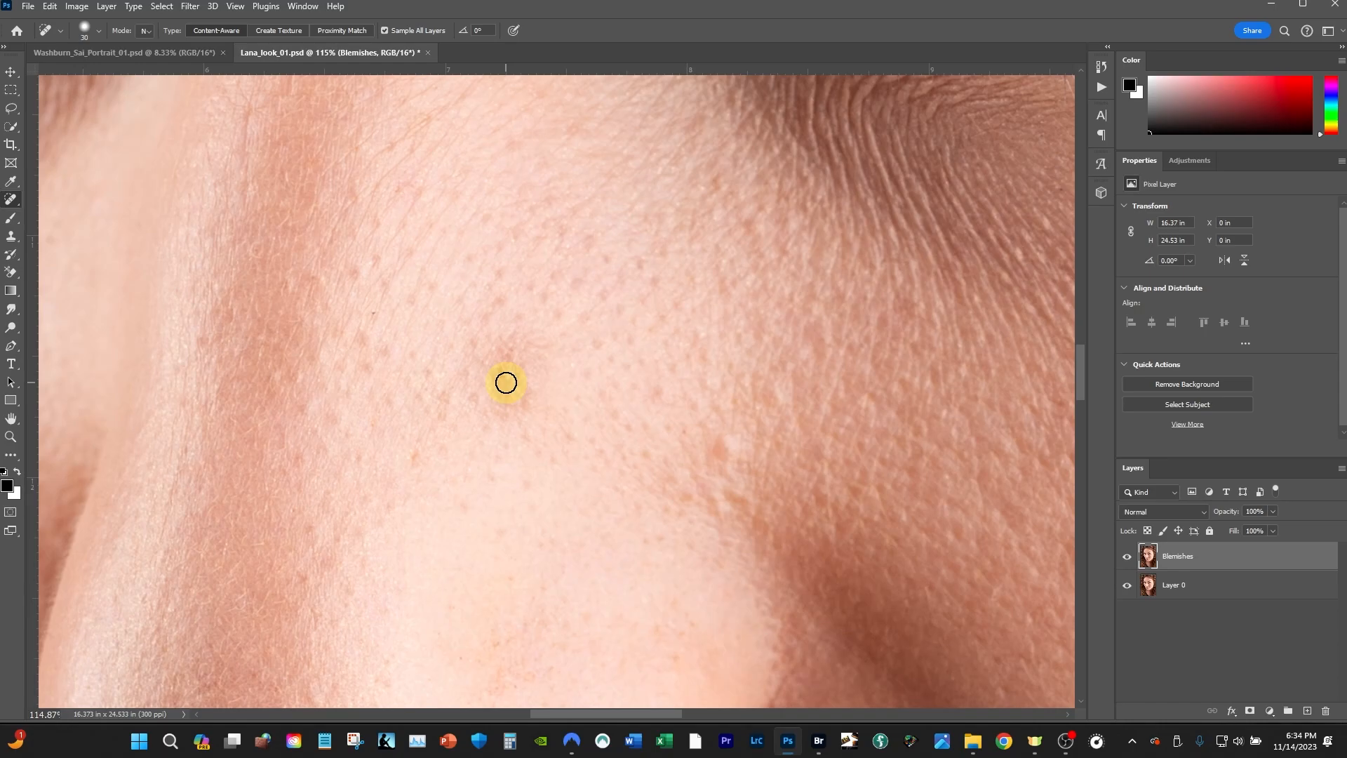
Step: Enlarge the Spot Healing Brush to 150 px and heal the brown spot on the nose
{"action": "key", "text": "bracketright"}
{"action": "key", "text": "bracketright"}
{"action": "key", "text": "bracketright"}
{"action": "key", "text": "bracketright"}
{"action": "key", "text": "bracketright"}
{"action": "key", "text": "bracketright"}
{"action": "key", "text": "bracketright"}
{"action": "key", "text": "bracketright"}
{"action": "key", "text": "bracketright"}
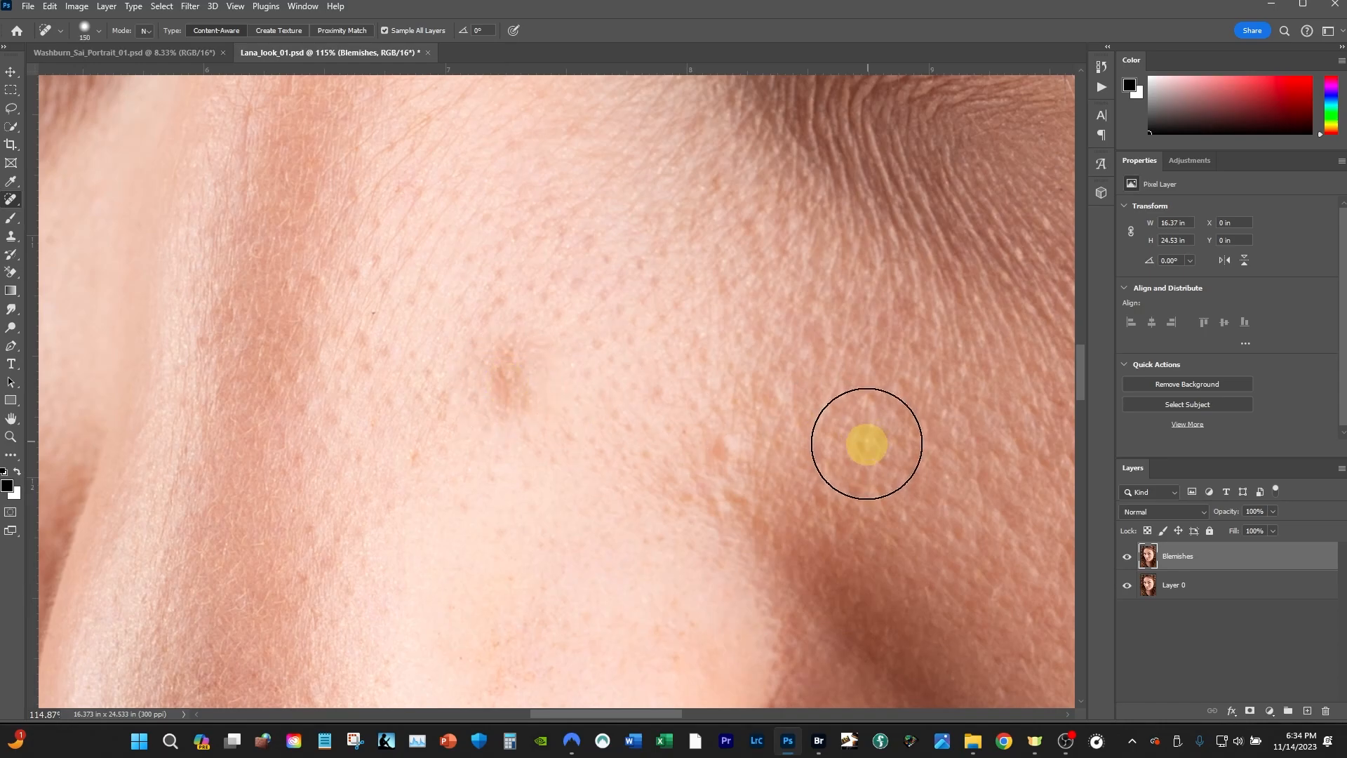
{"action": "key", "text": "bracketright"}
{"action": "key", "text": "bracketright"}
{"action": "key", "text": "bracketright"}
{"action": "key", "text": "bracketright"}
{"action": "key", "text": "bracketright"}
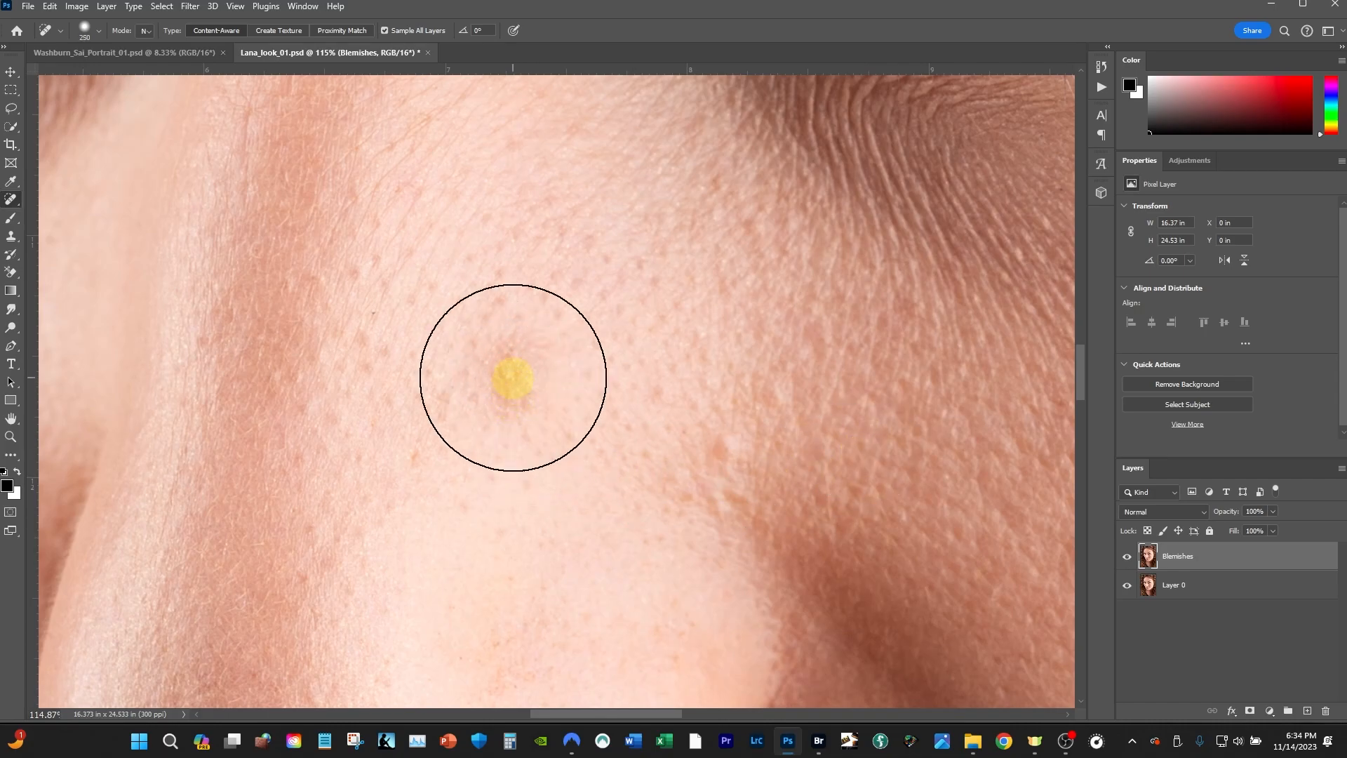
{"action": "key", "text": "bracketleft"}
{"action": "key", "text": "bracketleft"}
{"action": "key", "text": "bracketleft"}
{"action": "key", "text": "bracketleft"}
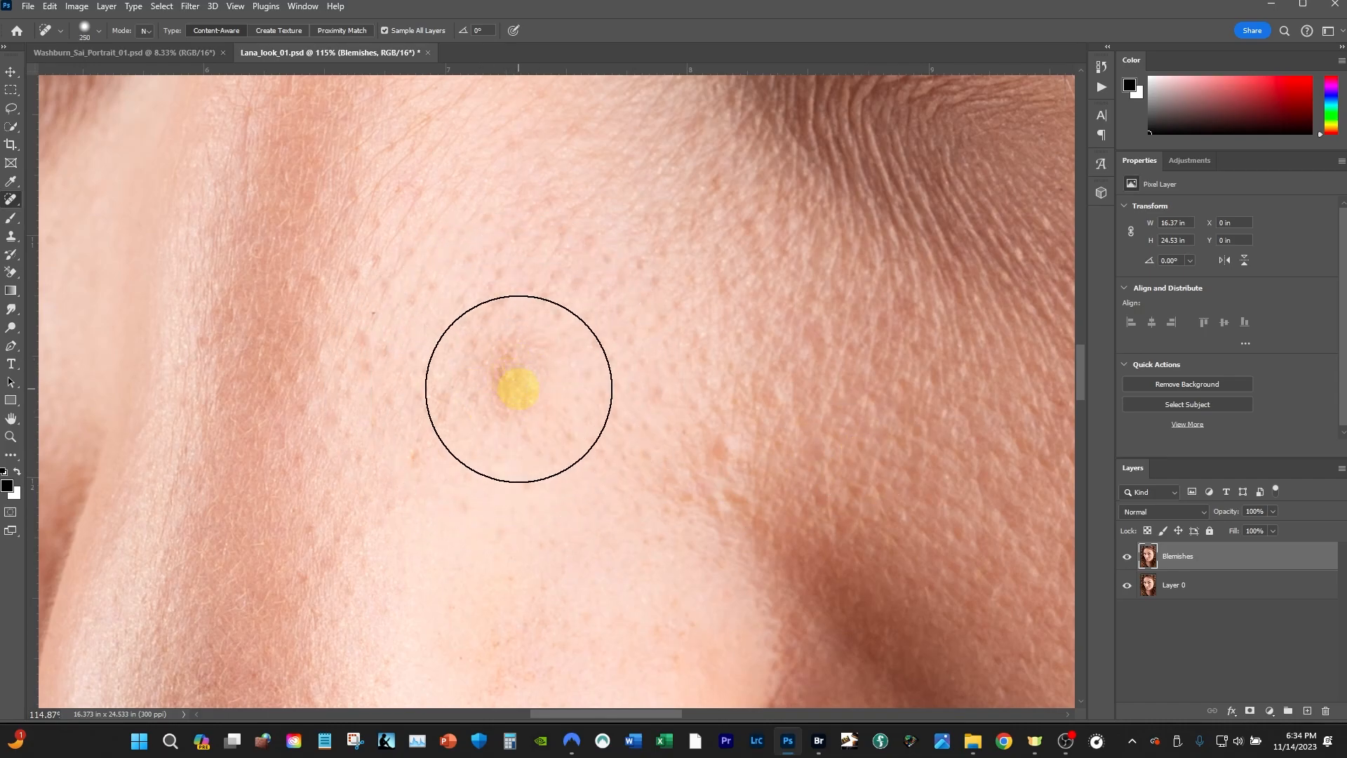
{"action": "key", "text": "bracketleft"}
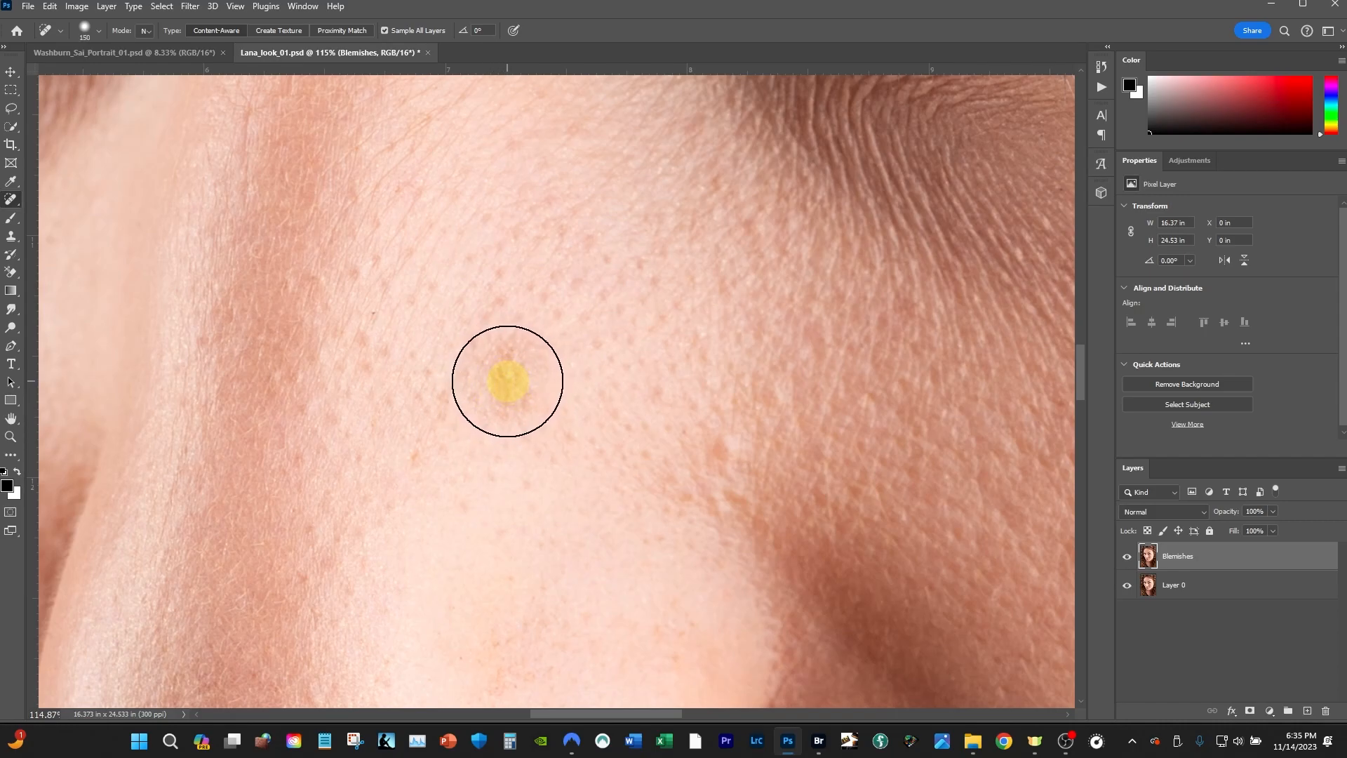
{"action": "left_click", "coordinate": [507, 381]}
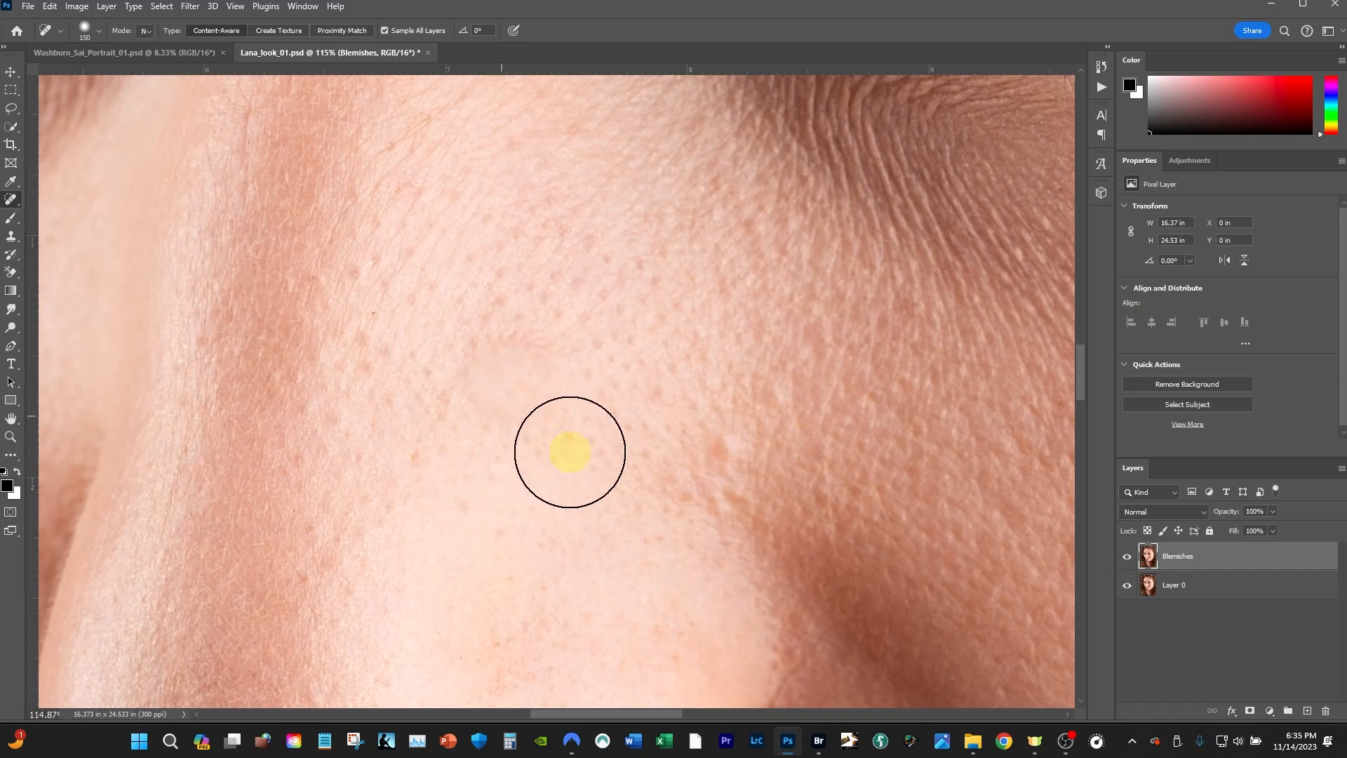
{"action": "left_click", "coordinate": [722, 443]}
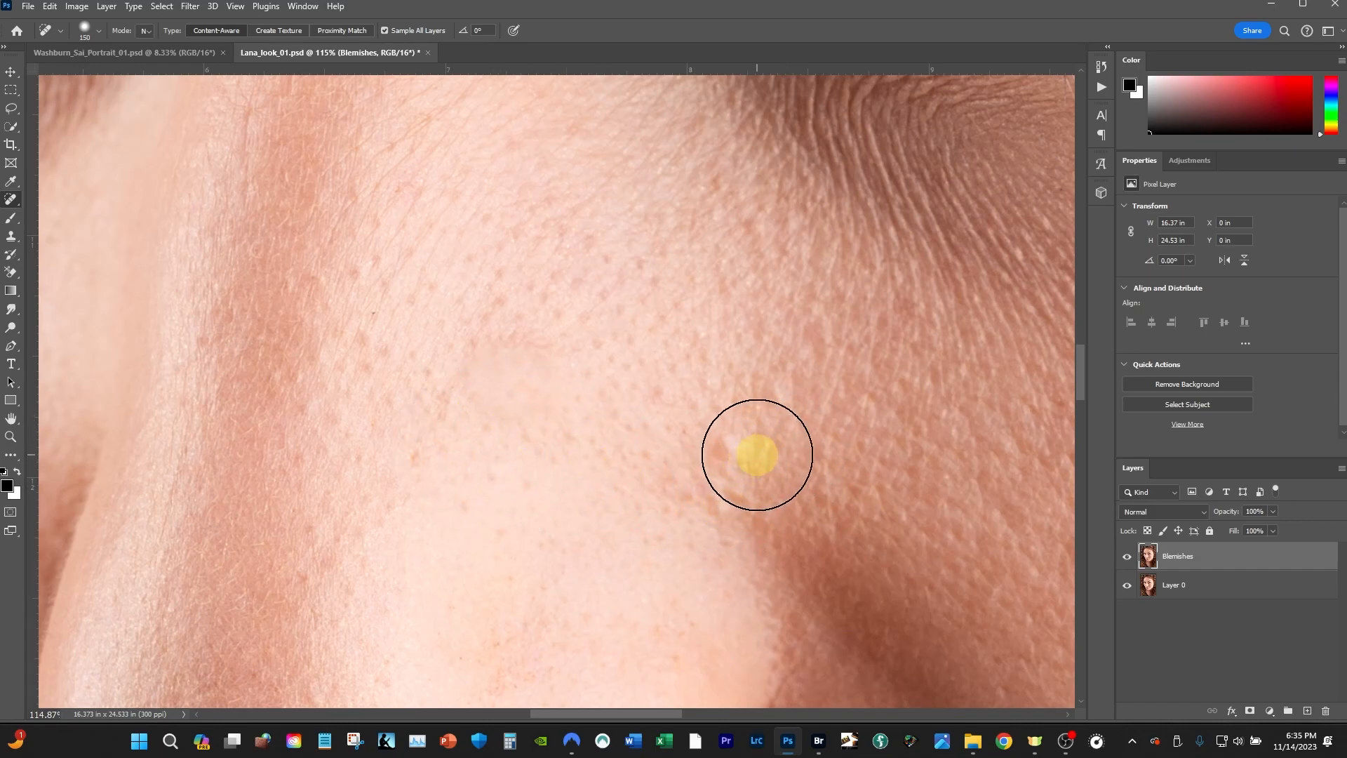
Step: Inspect the healed area on the nose up close and undo the spot healing
{"action": "key", "text": "z"}
{"action": "mouse_move", "coordinate": [524, 372]}
{"action": "left_mouse_down"}
{"action": "mouse_move", "coordinate": [431, 412]}
{"action": "mouse_move", "coordinate": [421, 442]}
{"action": "left_mouse_up"}
{"action": "left_click_drag", "start_coordinate": [550, 390], "coordinate": [584, 389]}
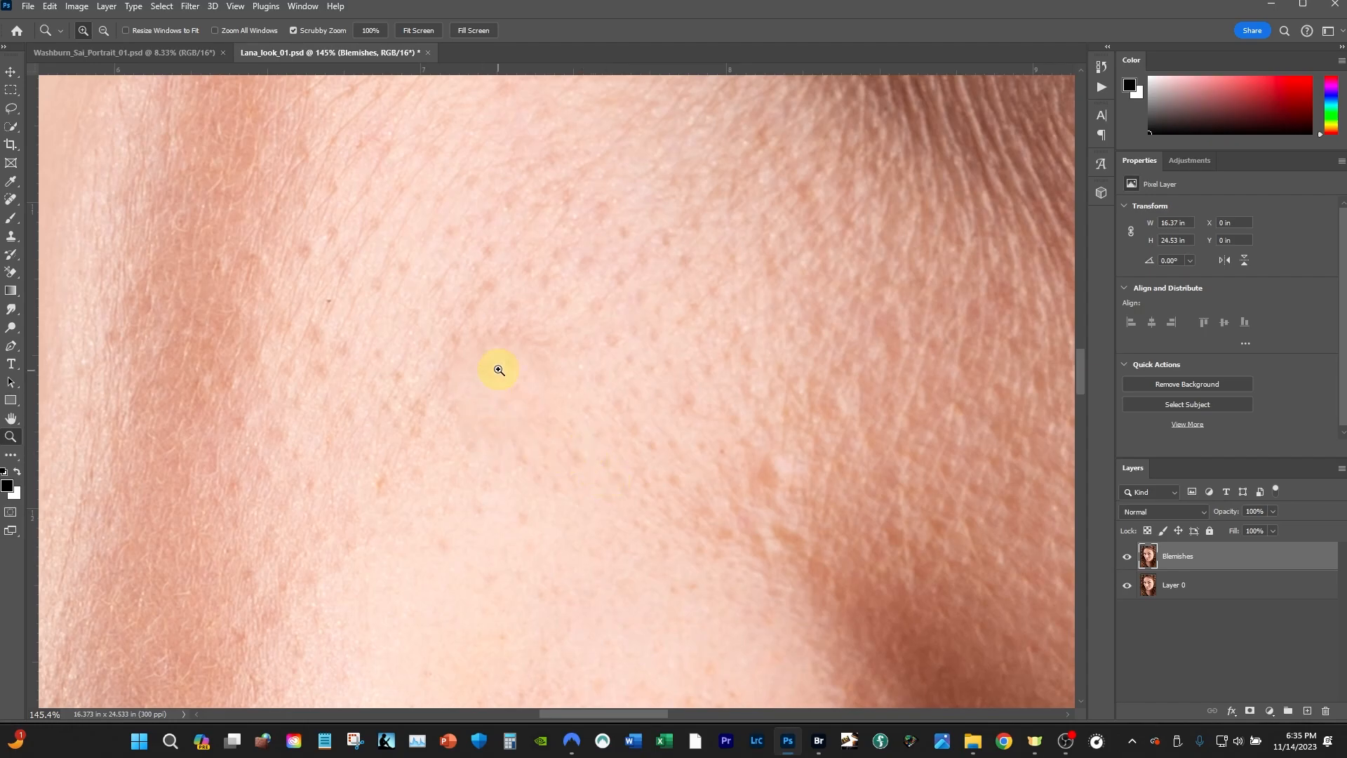
{"action": "key", "text": "ctrl+z"}
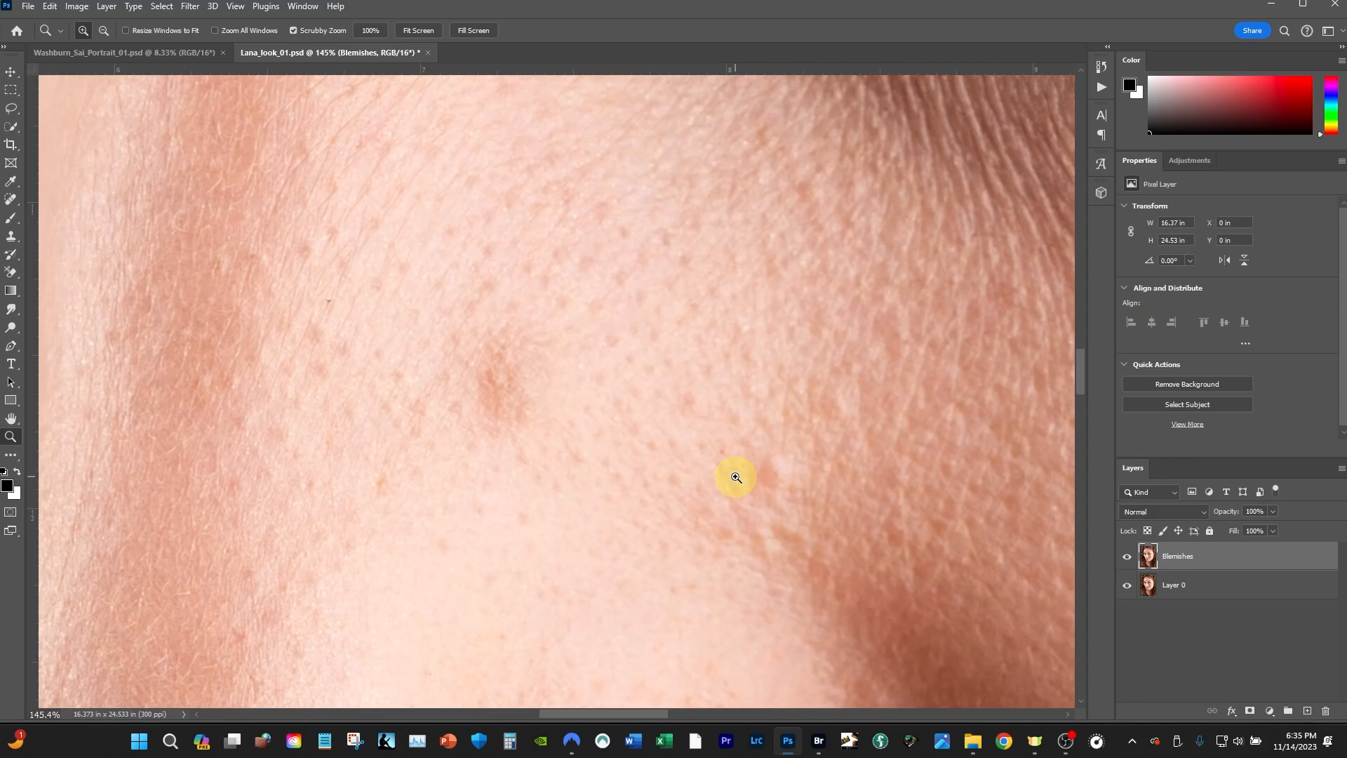
Step: Try to paint out the brown nose spot with the Remove Tool at size 60, and undo the result
{"action": "left_click", "coordinate": [11, 201]}
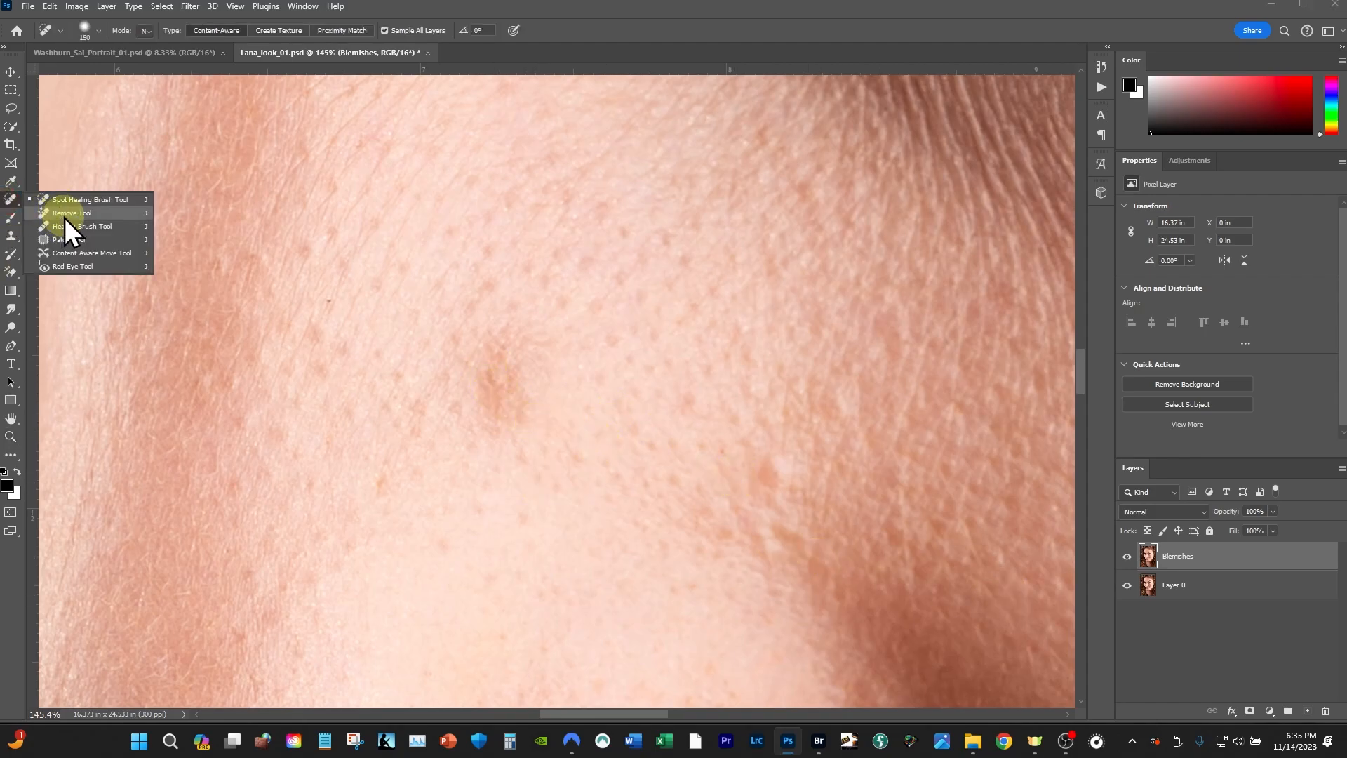
{"action": "left_click", "coordinate": [67, 214]}
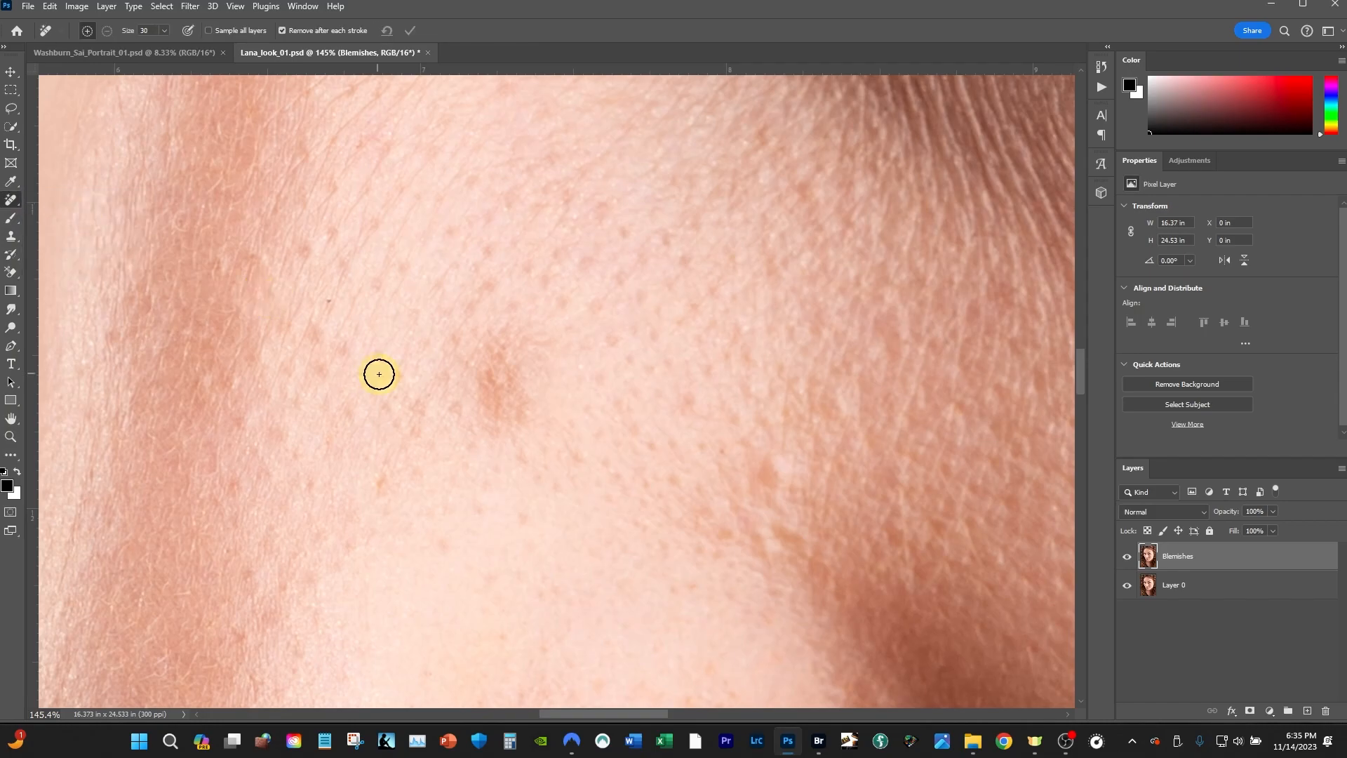
{"action": "key", "text": "bracketright"}
{"action": "key", "text": "bracketright"}
{"action": "mouse_move", "coordinate": [496, 370]}
{"action": "left_mouse_down"}
{"action": "mouse_move", "coordinate": [512, 398]}
{"action": "mouse_move", "coordinate": [505, 384]}
{"action": "left_mouse_up"}
{"action": "key", "text": "bracketright"}
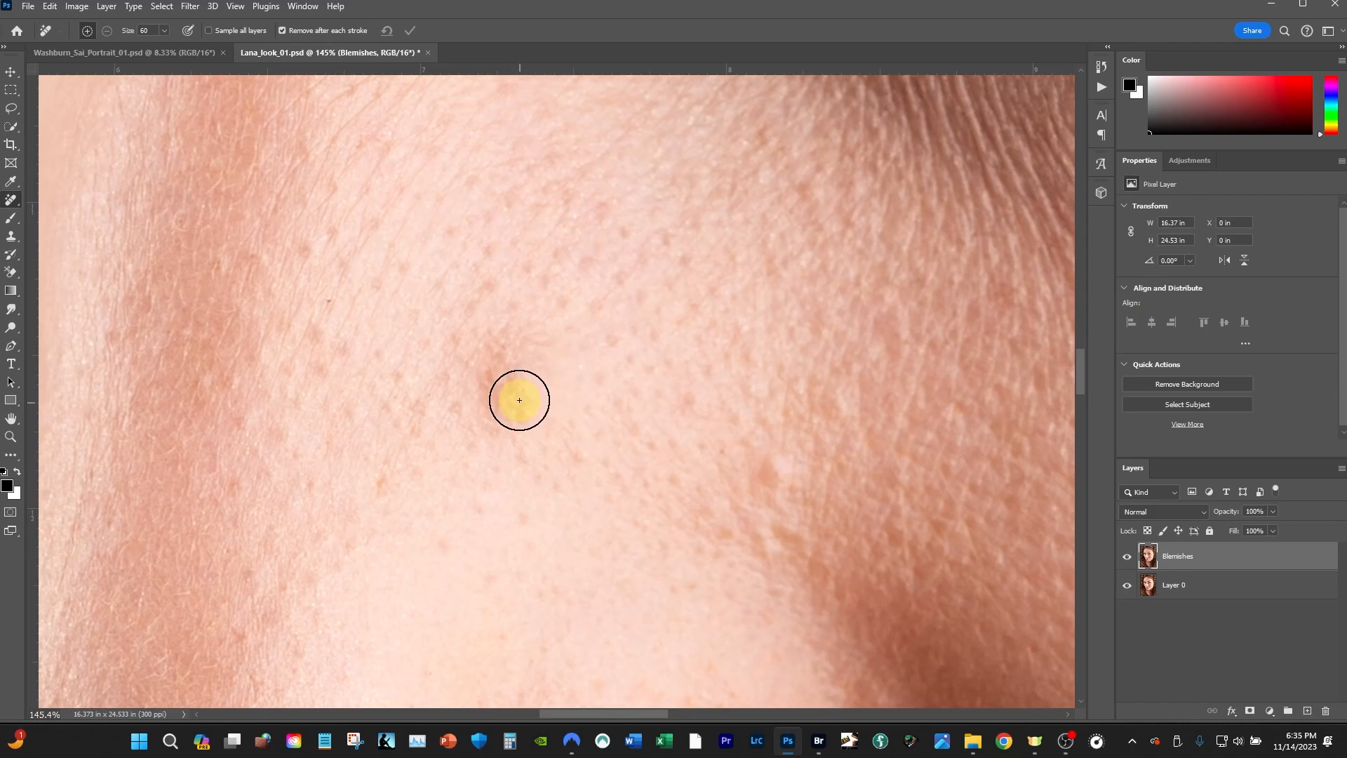
{"action": "key", "text": "bracketright"}
{"action": "key", "text": "bracketright"}
{"action": "key", "text": "bracketright"}
{"action": "key", "text": "bracketright"}
{"action": "key", "text": "bracketright"}
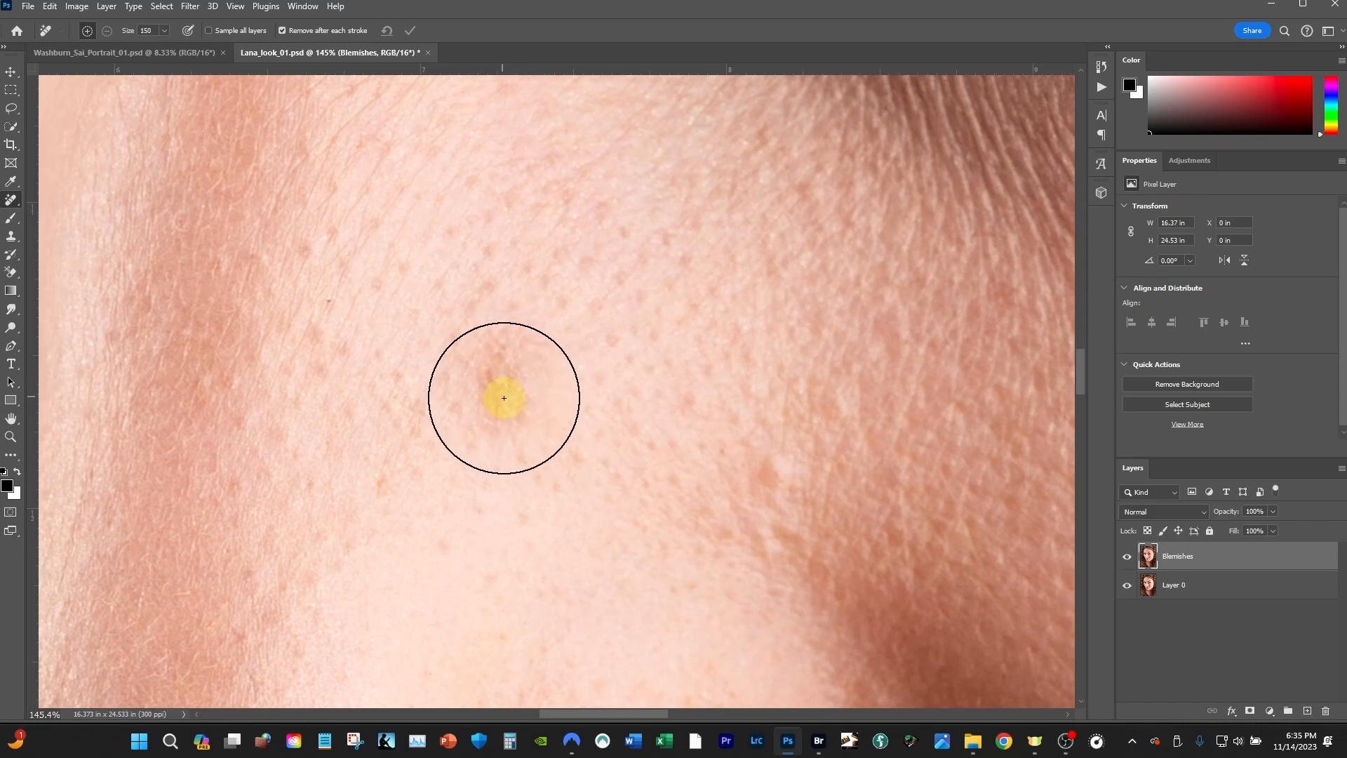
{"action": "key", "text": "bracketleft"}
{"action": "key", "text": "bracketleft"}
{"action": "key", "text": "bracketleft"}
{"action": "key", "text": "bracketleft"}
{"action": "key", "text": "bracketleft"}
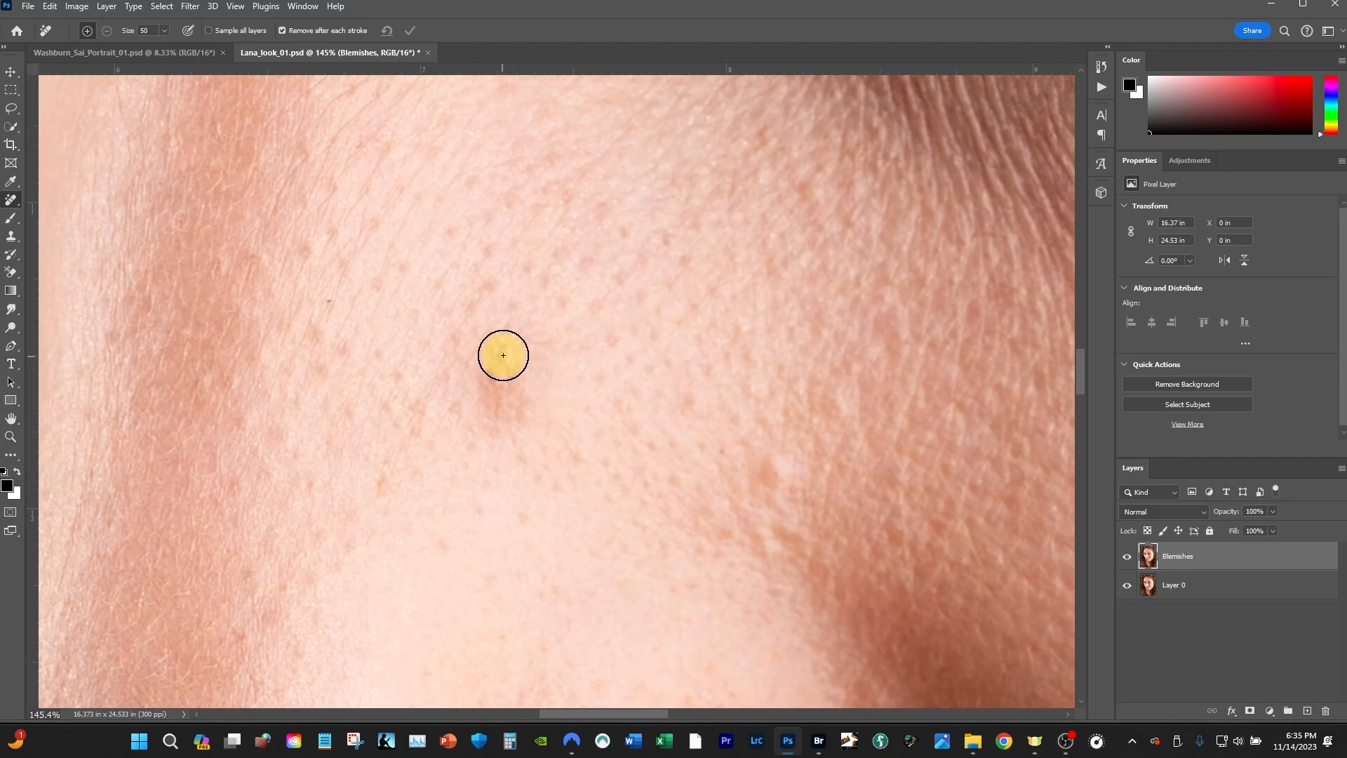
{"action": "mouse_move", "coordinate": [505, 343]}
{"action": "left_mouse_down"}
{"action": "mouse_move", "coordinate": [481, 385]}
{"action": "mouse_move", "coordinate": [495, 417]}
{"action": "mouse_move", "coordinate": [514, 411]}
{"action": "mouse_move", "coordinate": [507, 348]}
{"action": "left_mouse_up"}
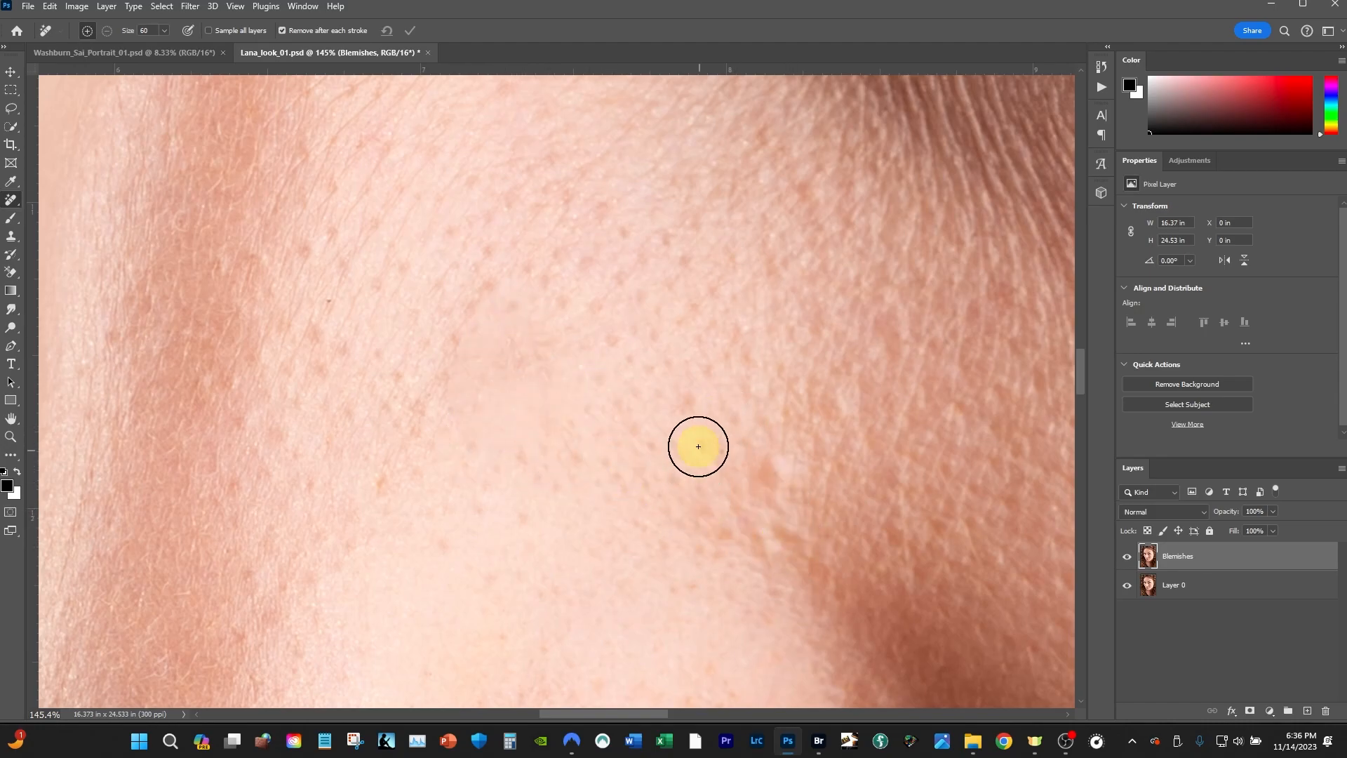
{"action": "key", "text": "ctrl+z"}
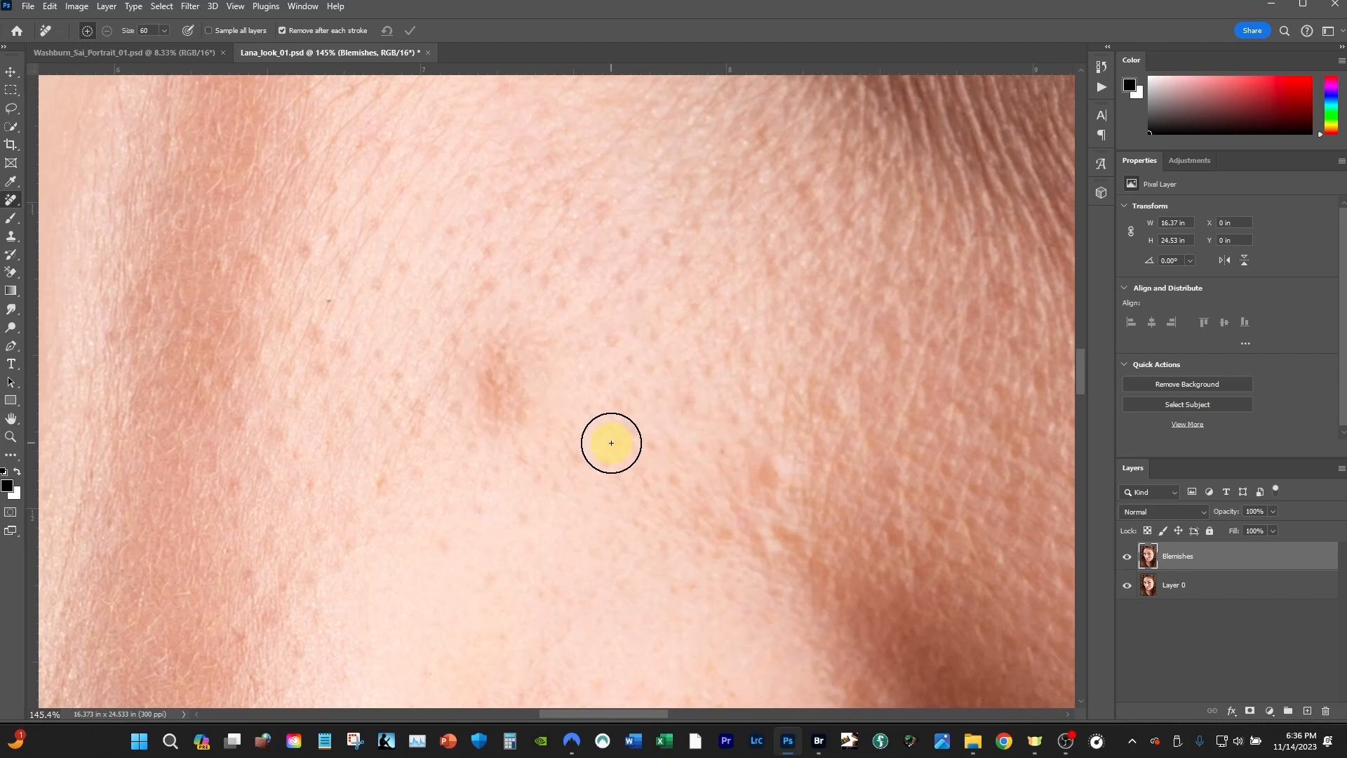
Step: Switch to the Healing Brush, enlarge it to 150 px and try to heal the brown nose spot without a source point
{"action": "right_click", "coordinate": [11, 204]}
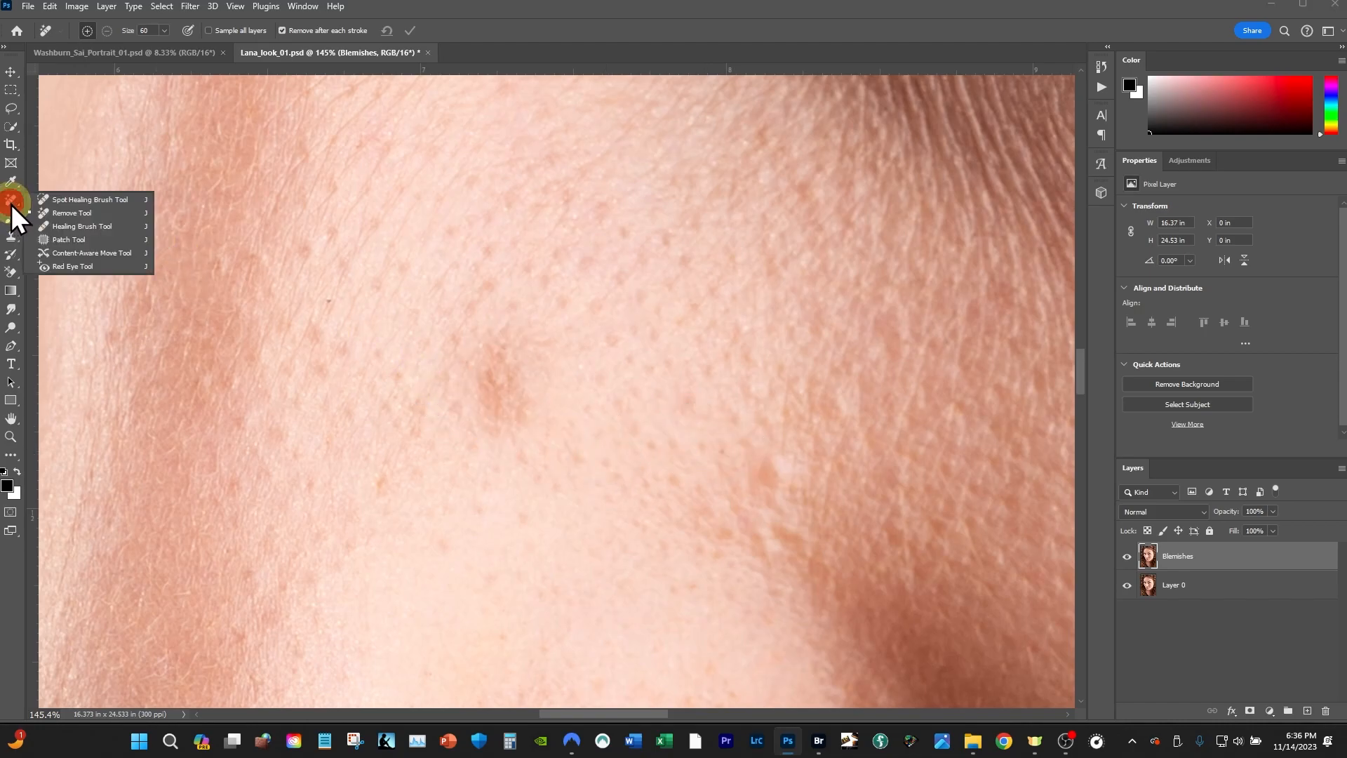
{"action": "left_click", "coordinate": [98, 216]}
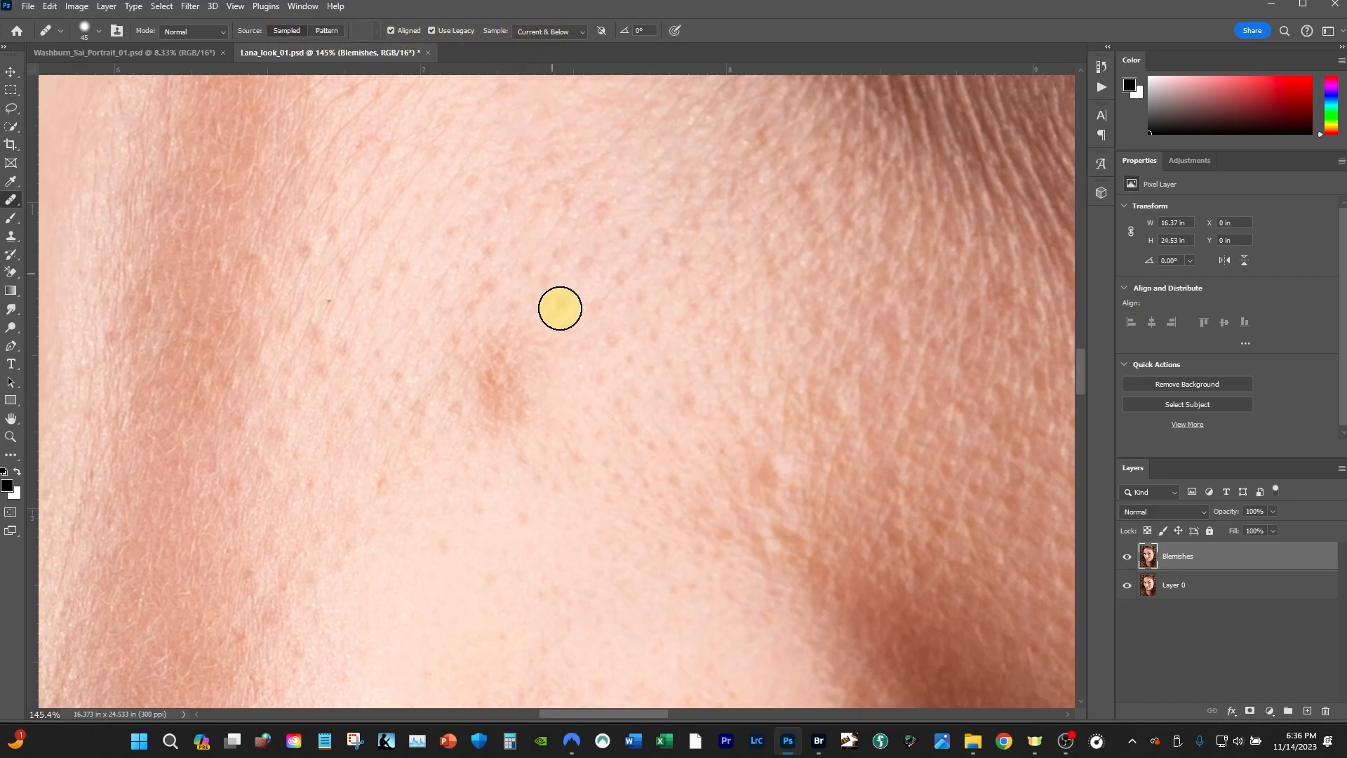
{"action": "key", "text": "bracketright"}
{"action": "key", "text": "bracketright"}
{"action": "key", "text": "bracketright"}
{"action": "key", "text": "bracketright"}
{"action": "key", "text": "bracketright"}
{"action": "key", "text": "bracketright"}
{"action": "key", "text": "bracketright"}
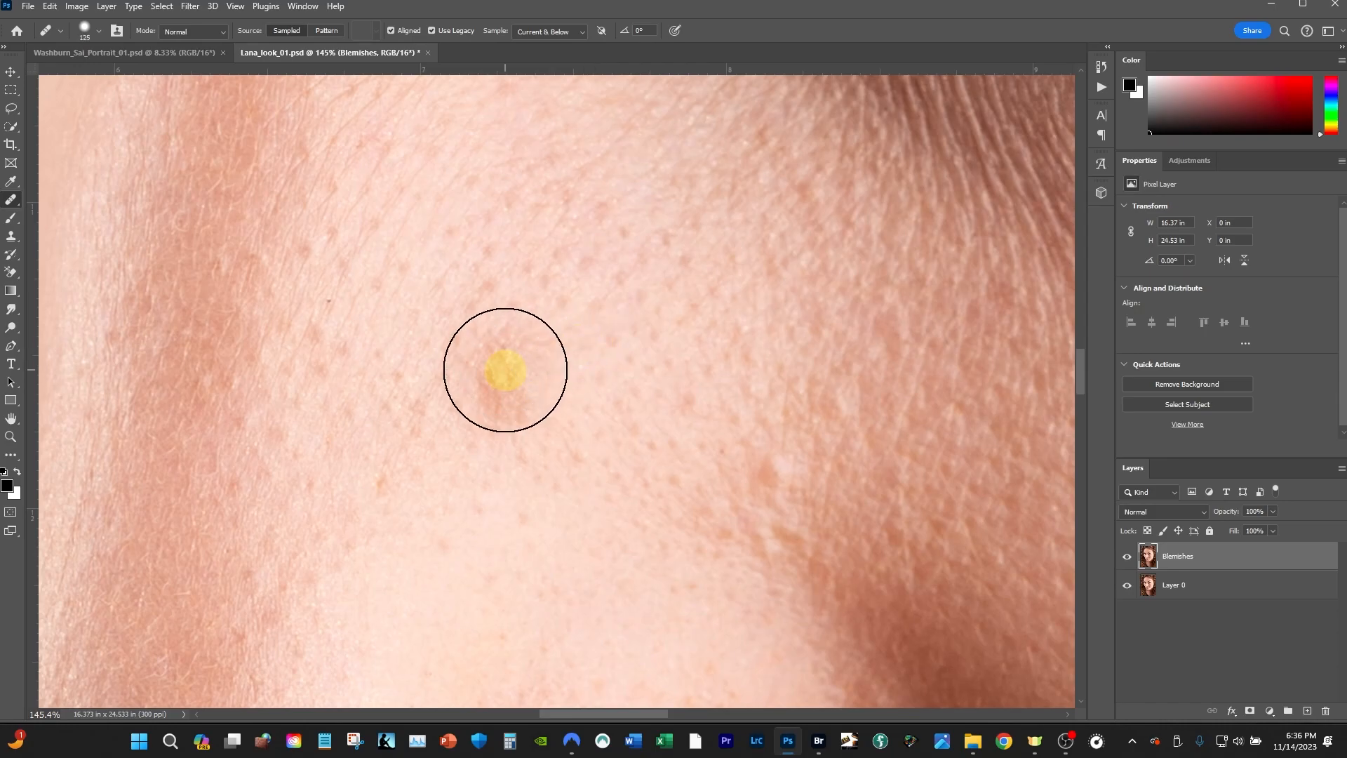
{"action": "key", "text": "bracketright"}
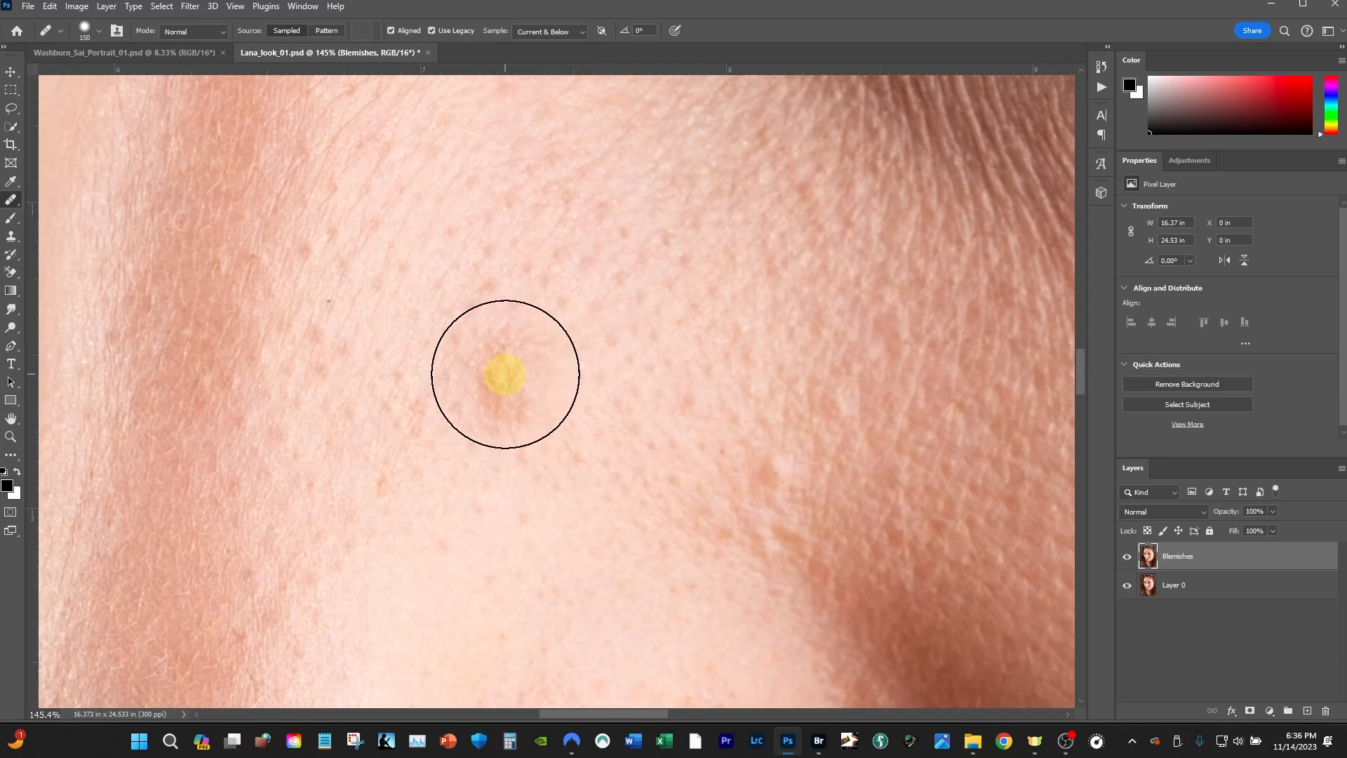
{"action": "left_click", "coordinate": [506, 375]}
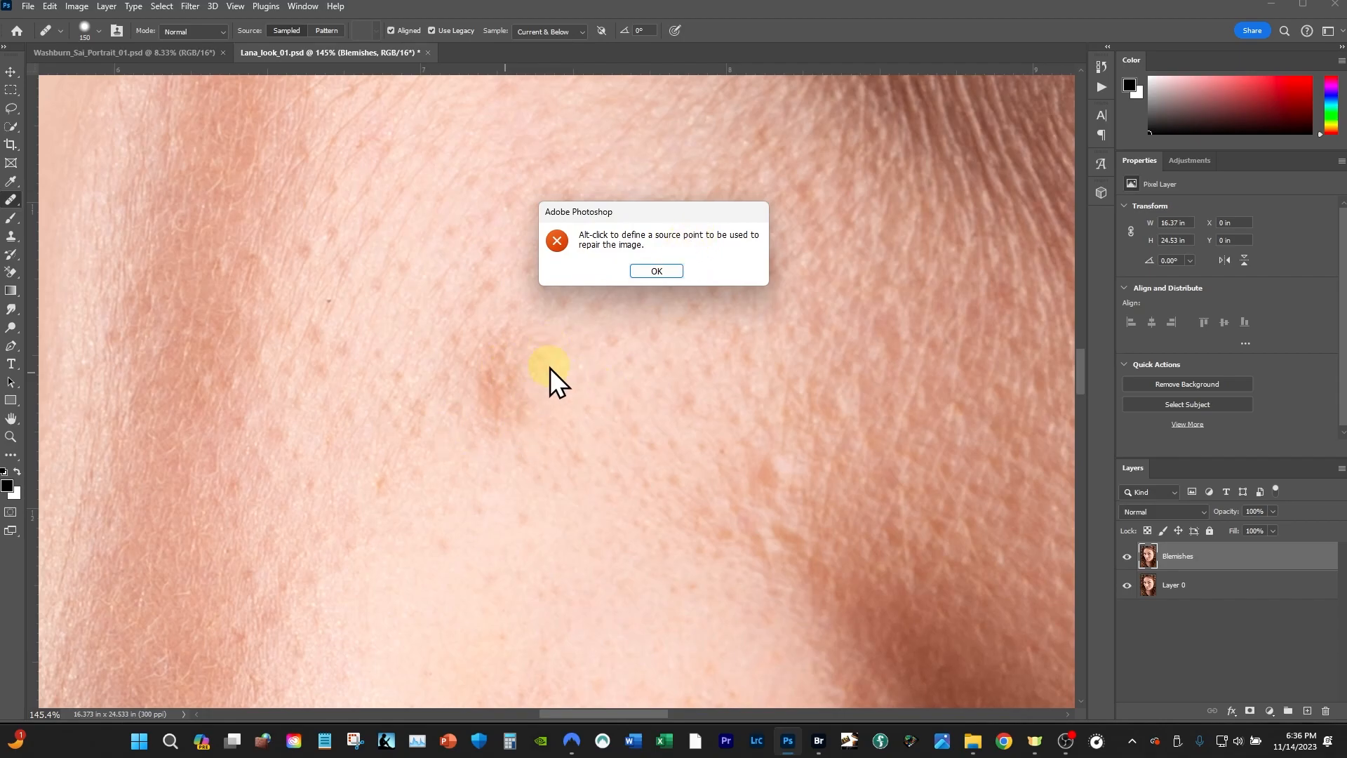
{"action": "left_click", "coordinate": [660, 271]}
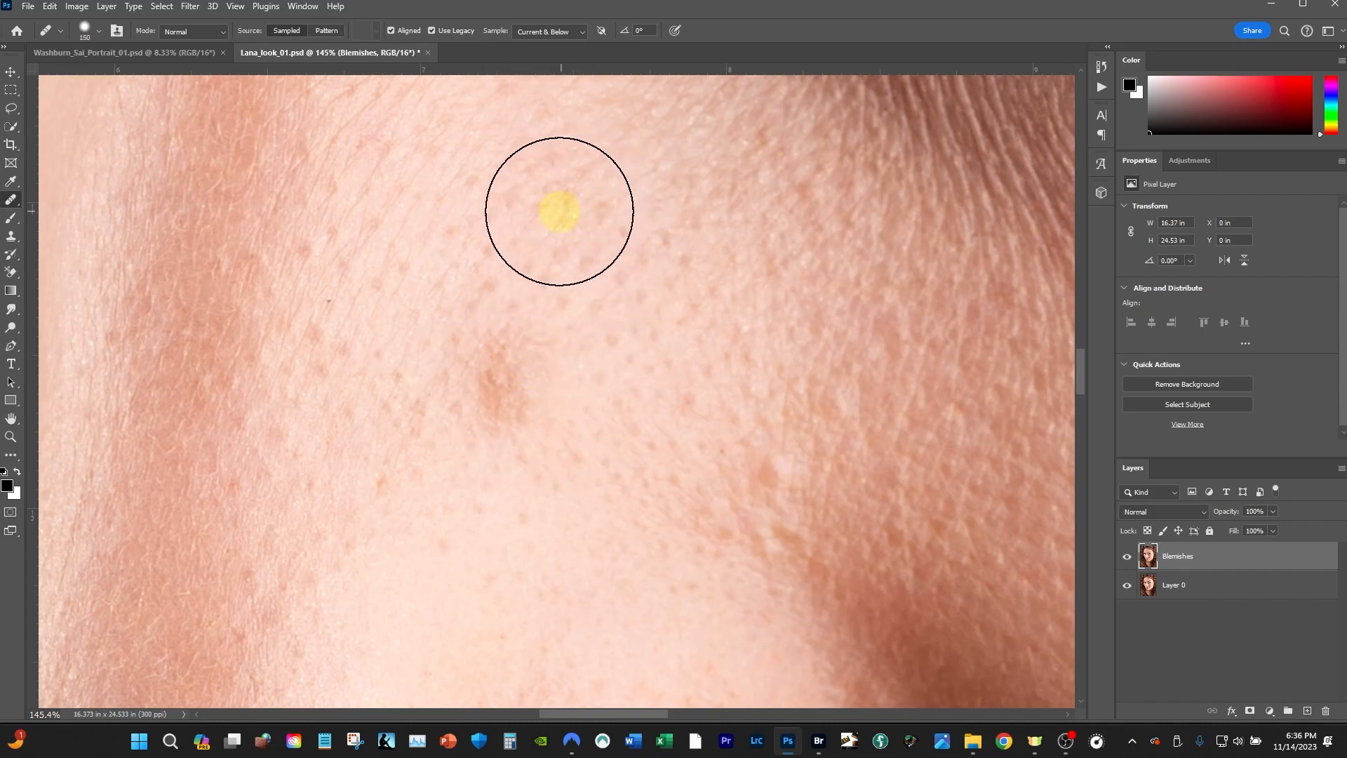
Step: Sample clean skin above the brown nose spot, heal the spot with the Healing Brush, check it and undo the healing
{"action": "left_click", "coordinate": [575, 238], "text": "alt"}
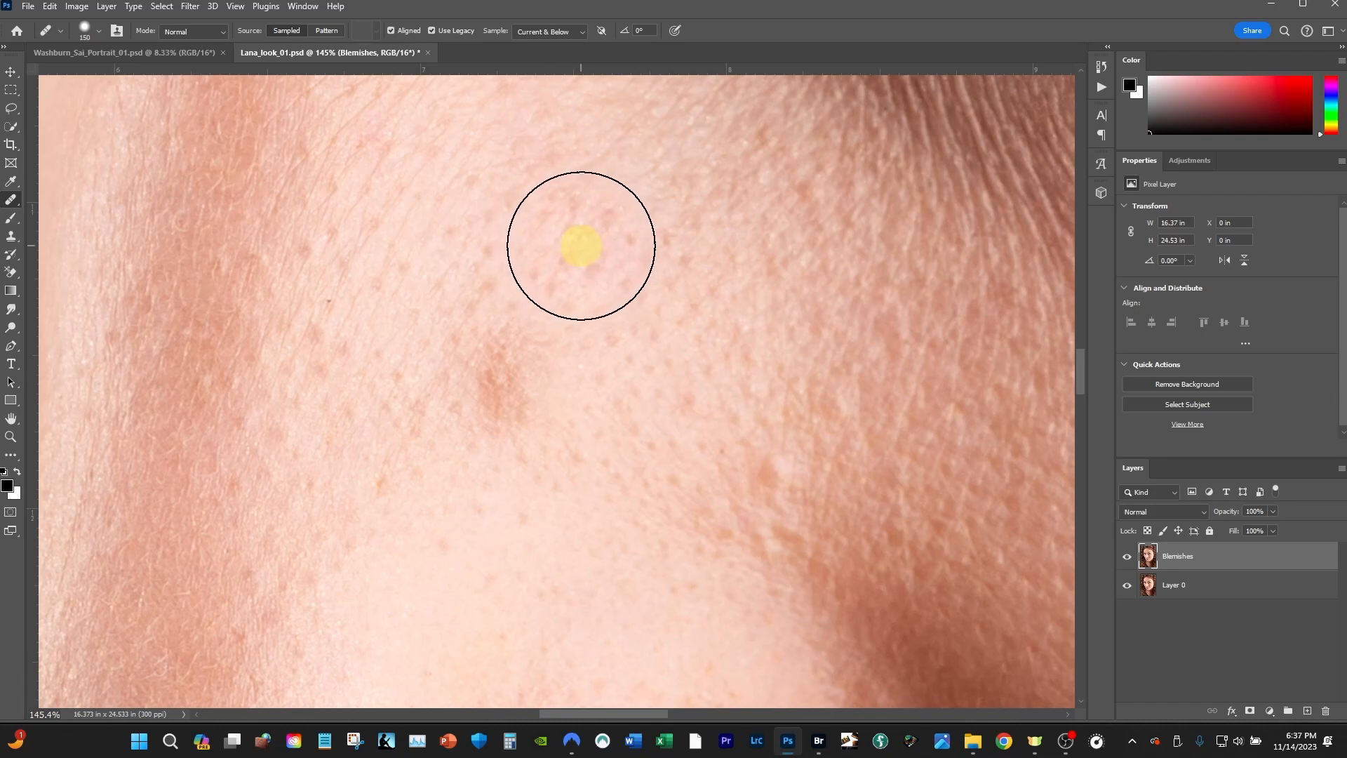
{"action": "left_click", "coordinate": [506, 380]}
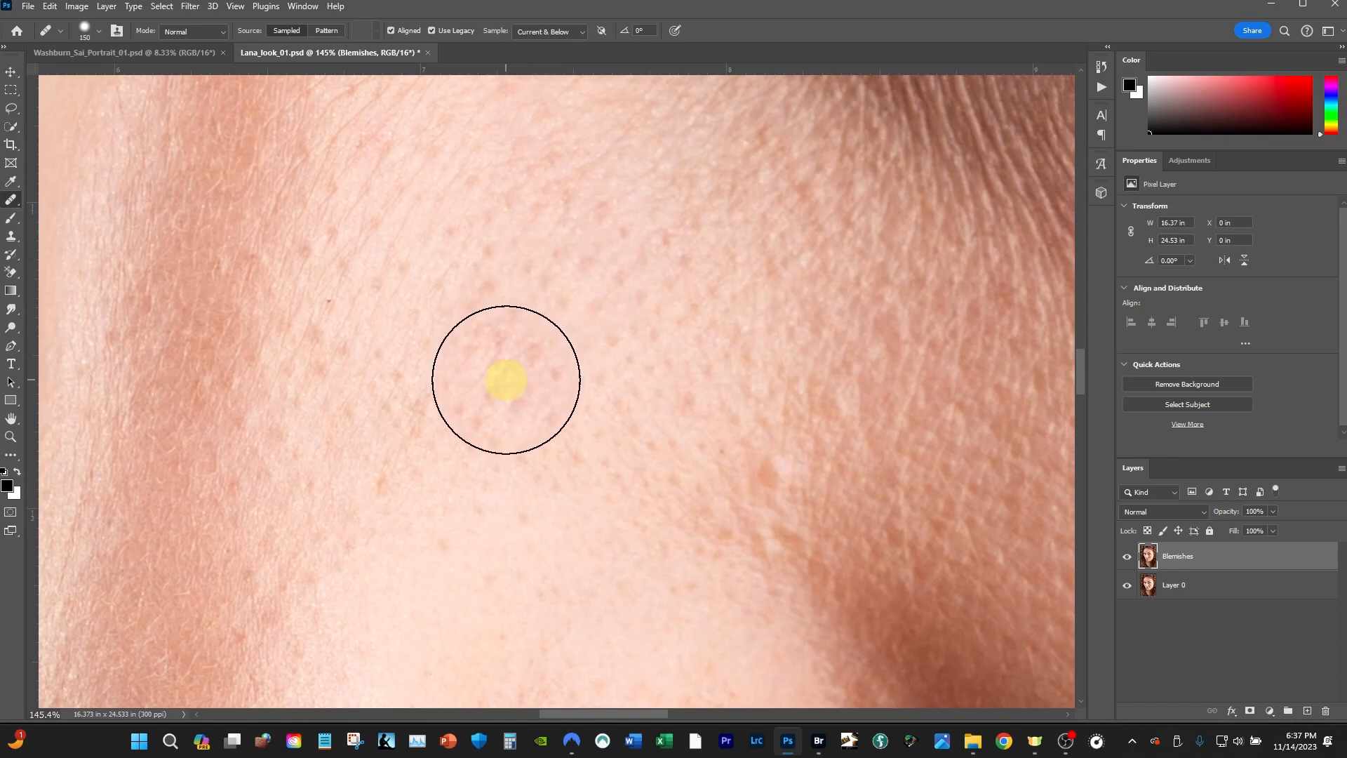
{"action": "left_click", "coordinate": [819, 477]}
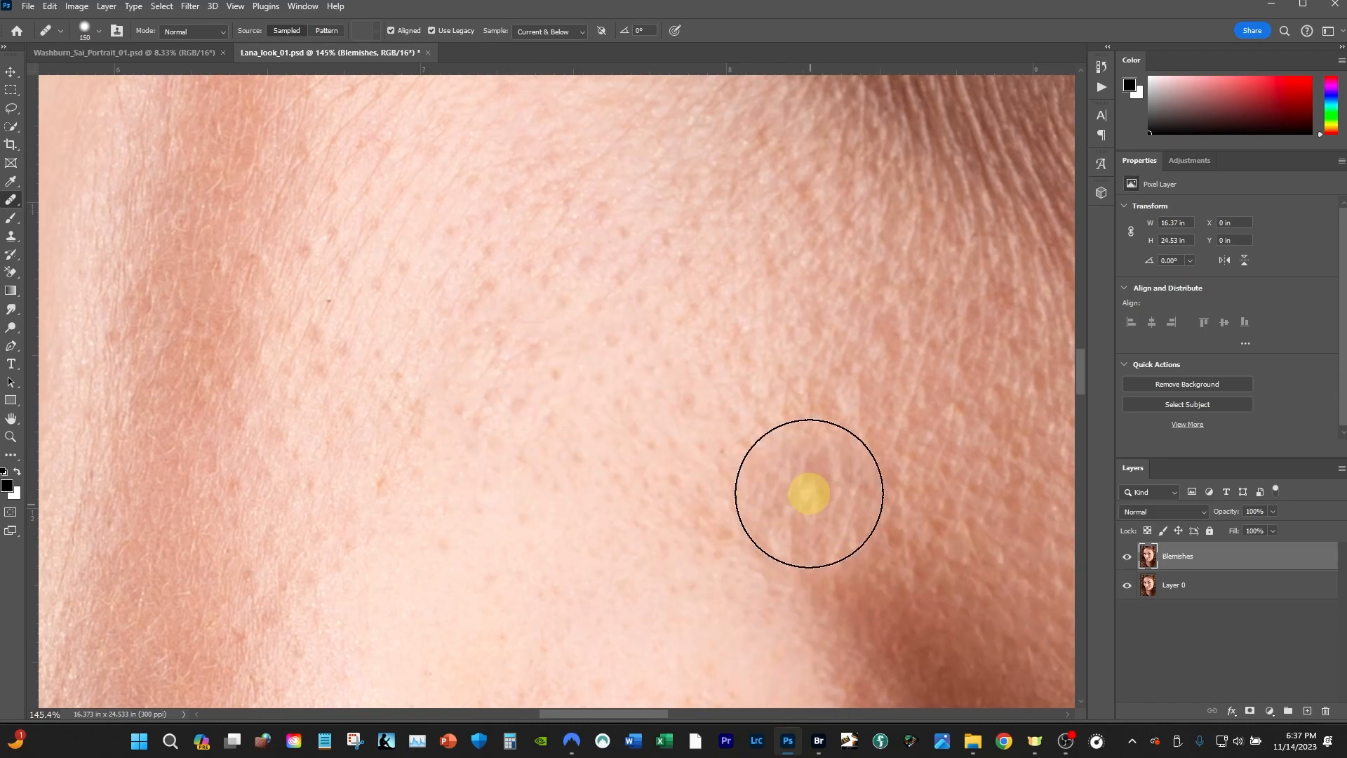
{"action": "key", "text": "z"}
{"action": "left_click_drag", "start_coordinate": [775, 393], "coordinate": [767, 430]}
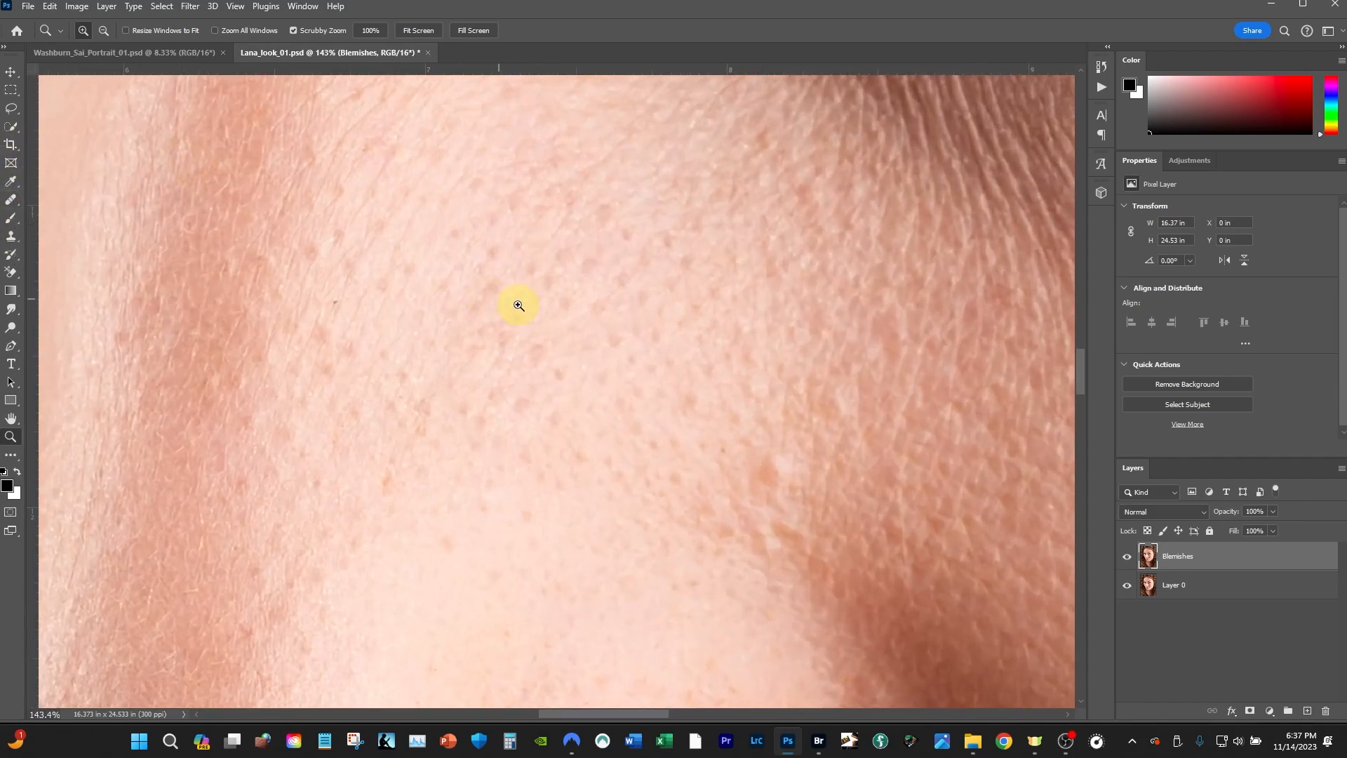
{"action": "key", "text": "ctrl+z"}
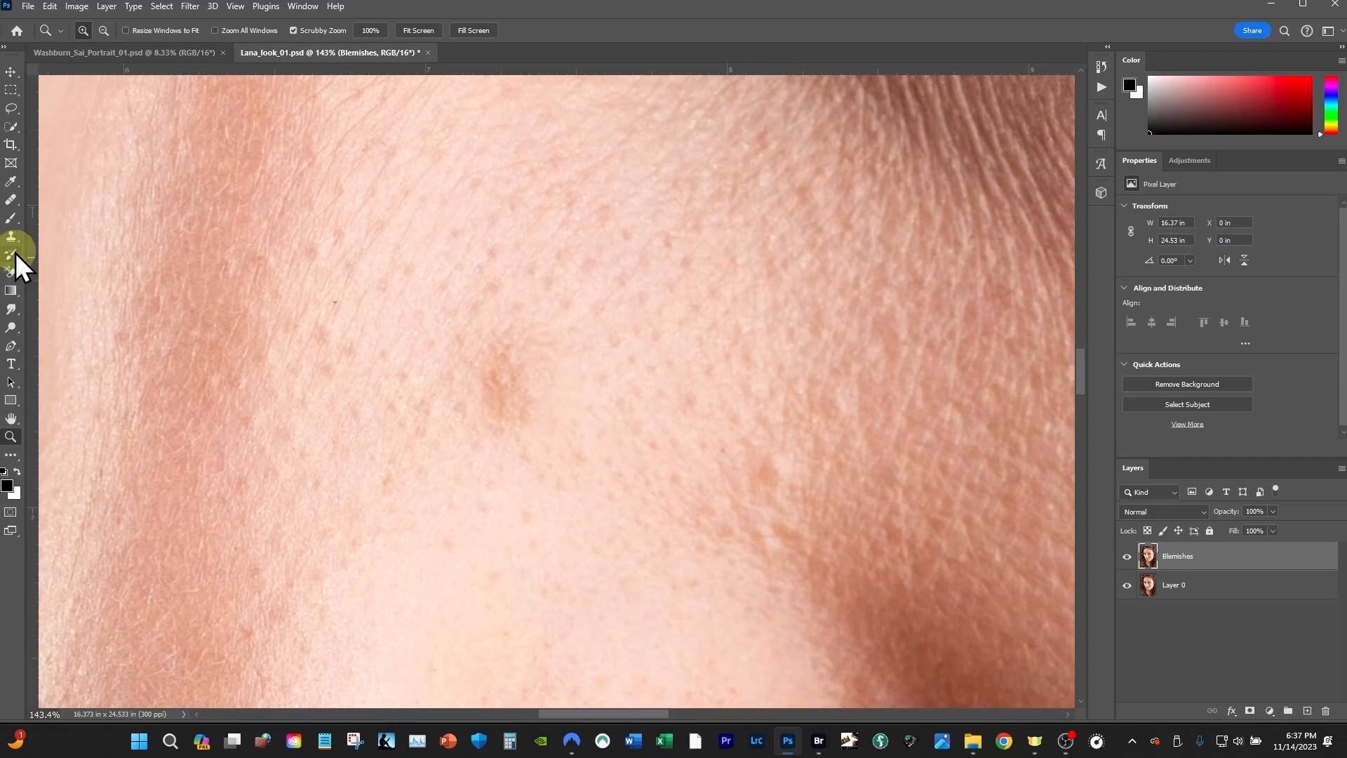
Step: Outline the brown nose spot with the Patch Tool, about 0.36 by 0.44 in, patch it from clean skin above and deselect
{"action": "key", "text": "j"}
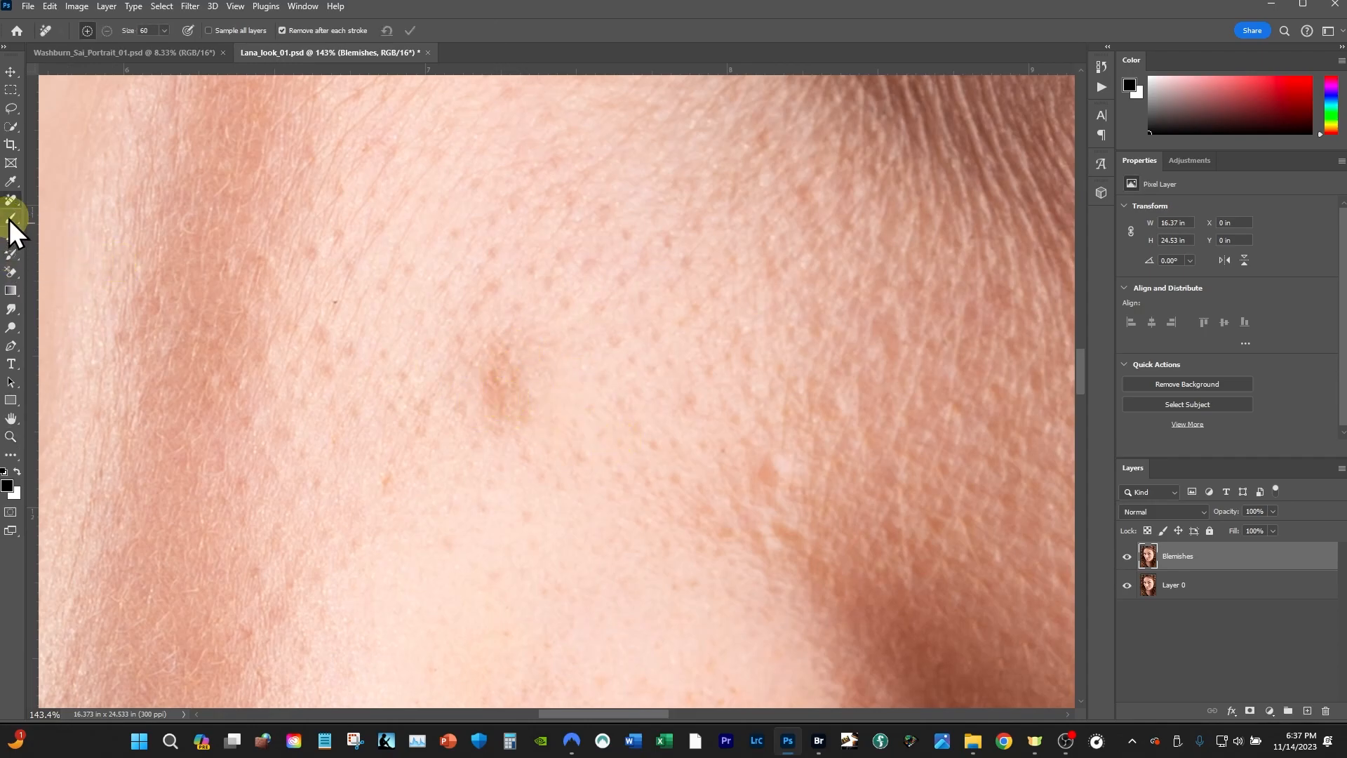
{"action": "right_click", "coordinate": [11, 202]}
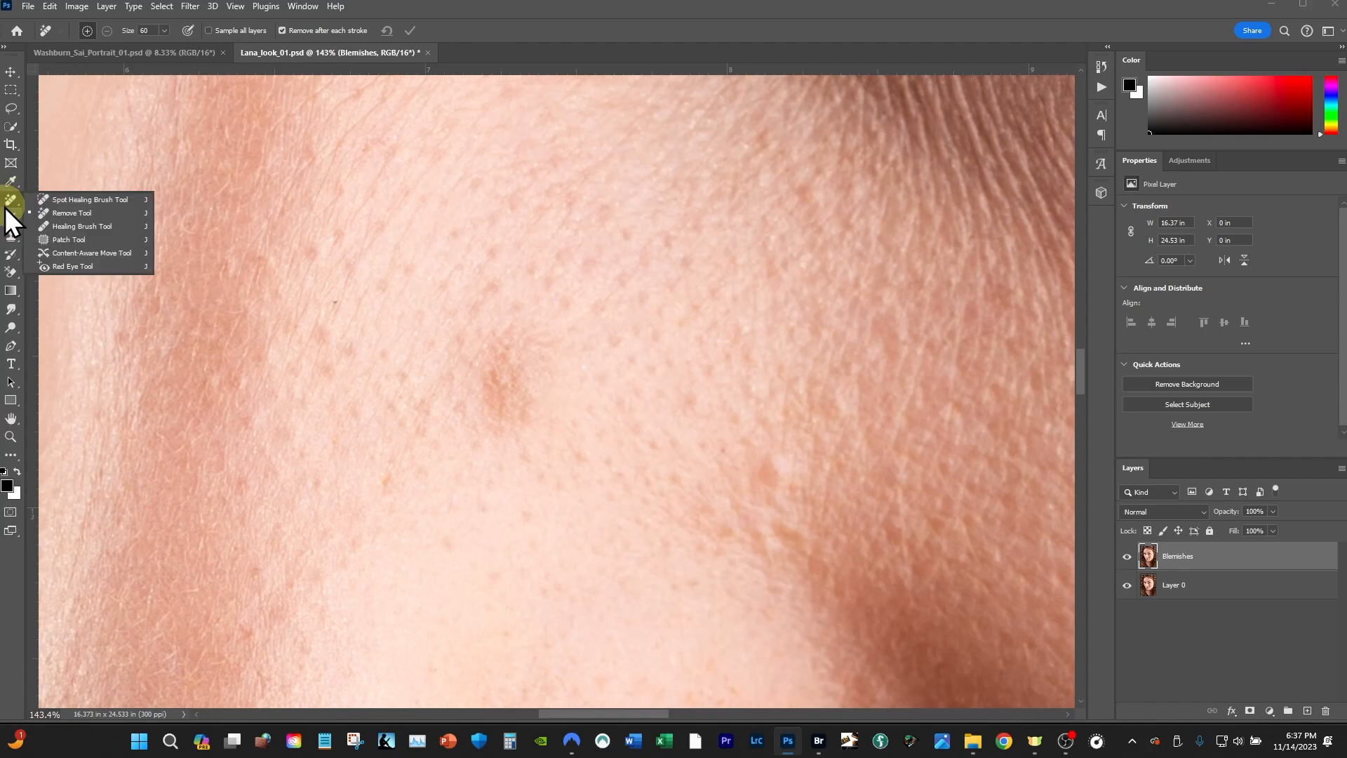
{"action": "left_click", "coordinate": [76, 241]}
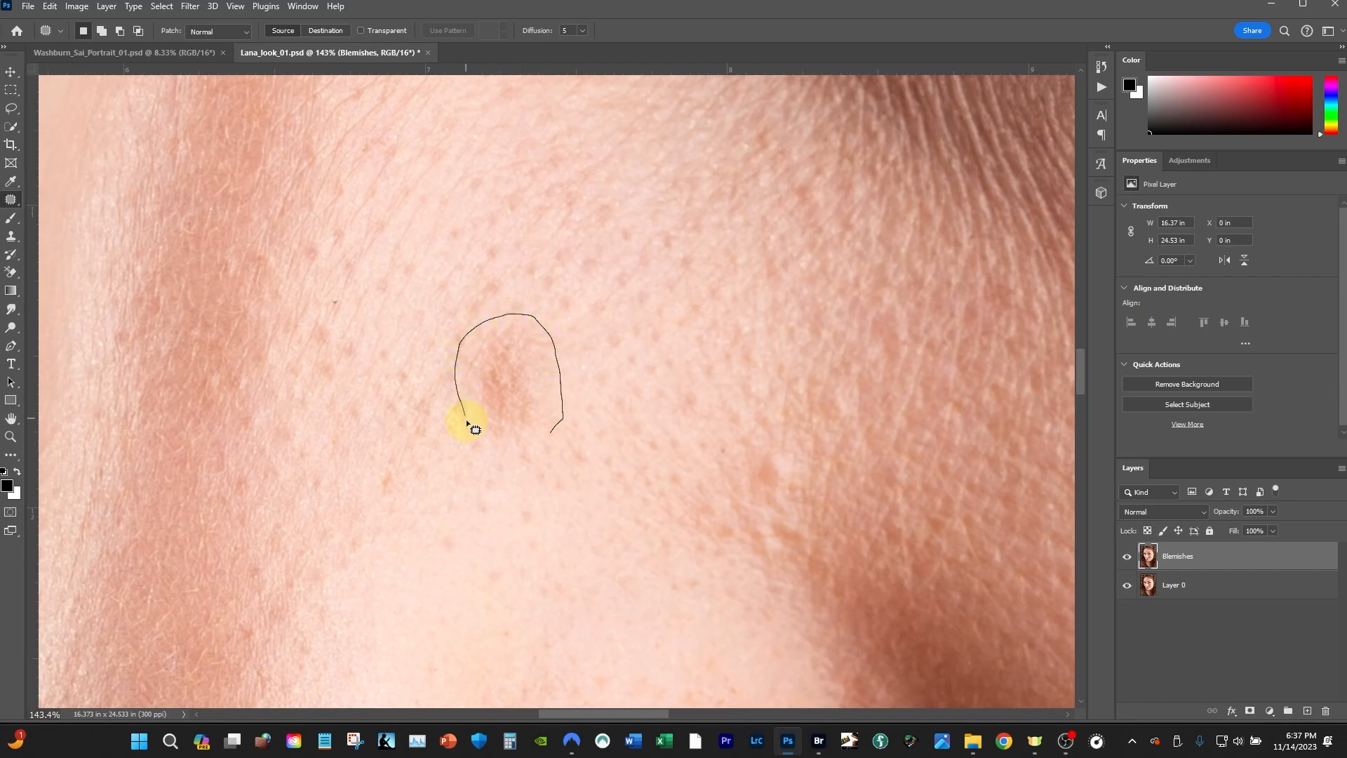
{"action": "left_click_drag", "start_coordinate": [548, 439], "coordinate": [550, 437]}
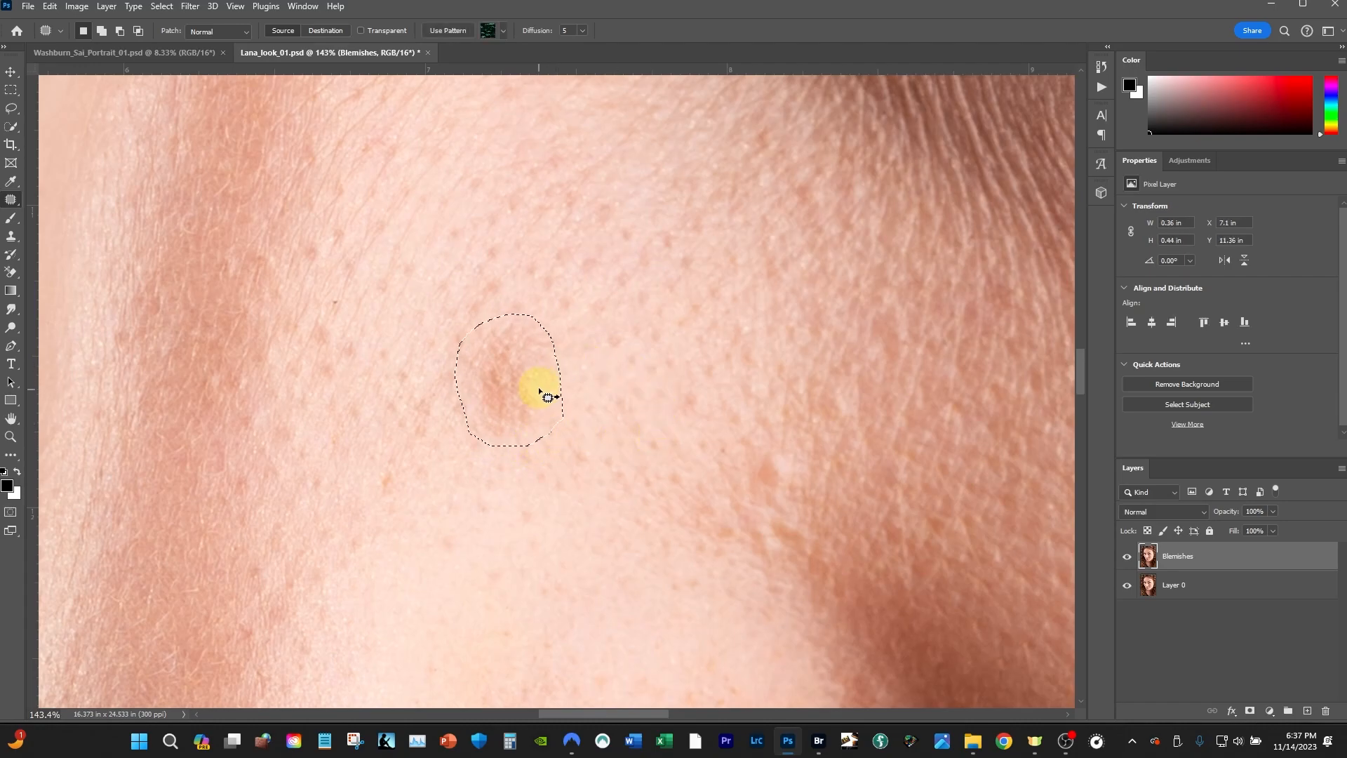
{"action": "left_click_drag", "start_coordinate": [523, 381], "coordinate": [612, 260]}
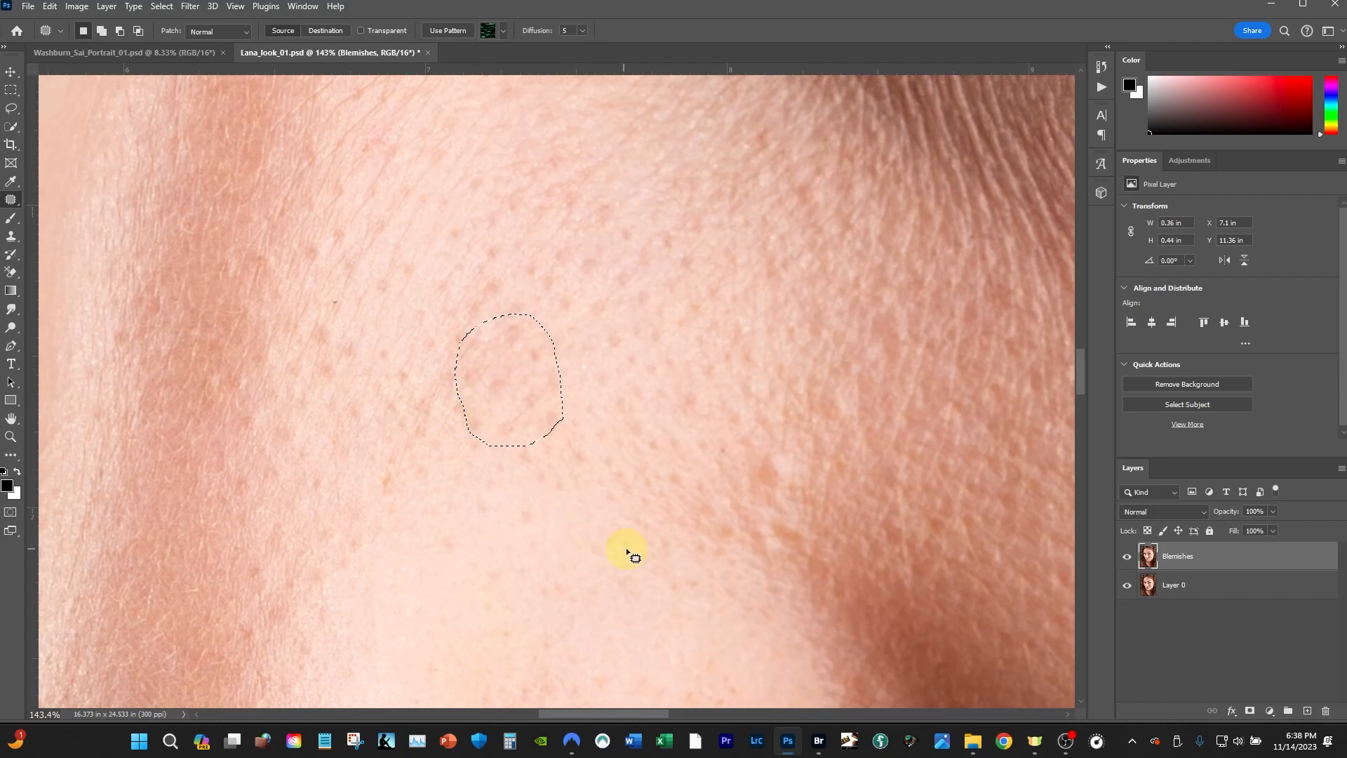
{"action": "key", "text": "ctrl+d"}
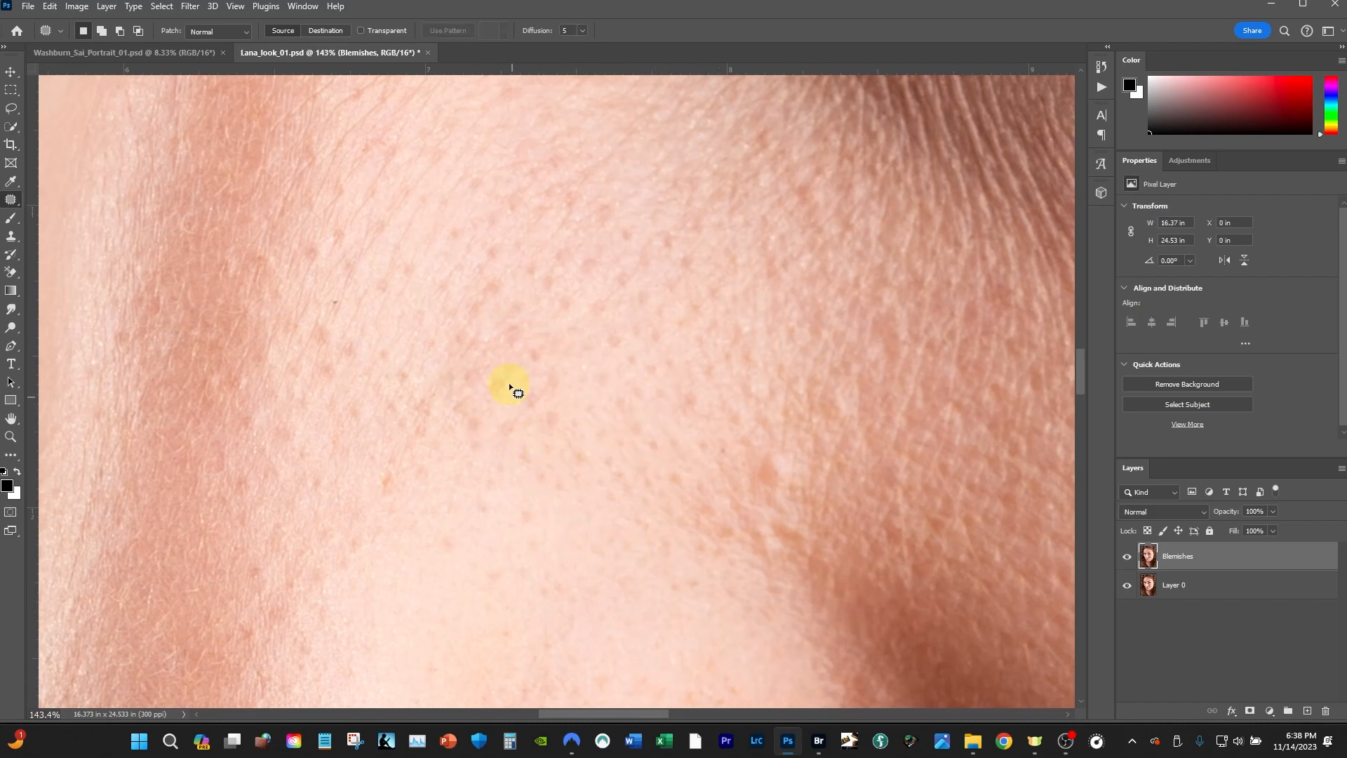
Step: Patch the small blemish low on the middle of the chin, using an outline about 0.33 by 0.26 in and nearby clean skin
{"action": "key", "text": "z"}
{"action": "left_click_drag", "start_coordinate": [825, 428], "coordinate": [659, 494]}
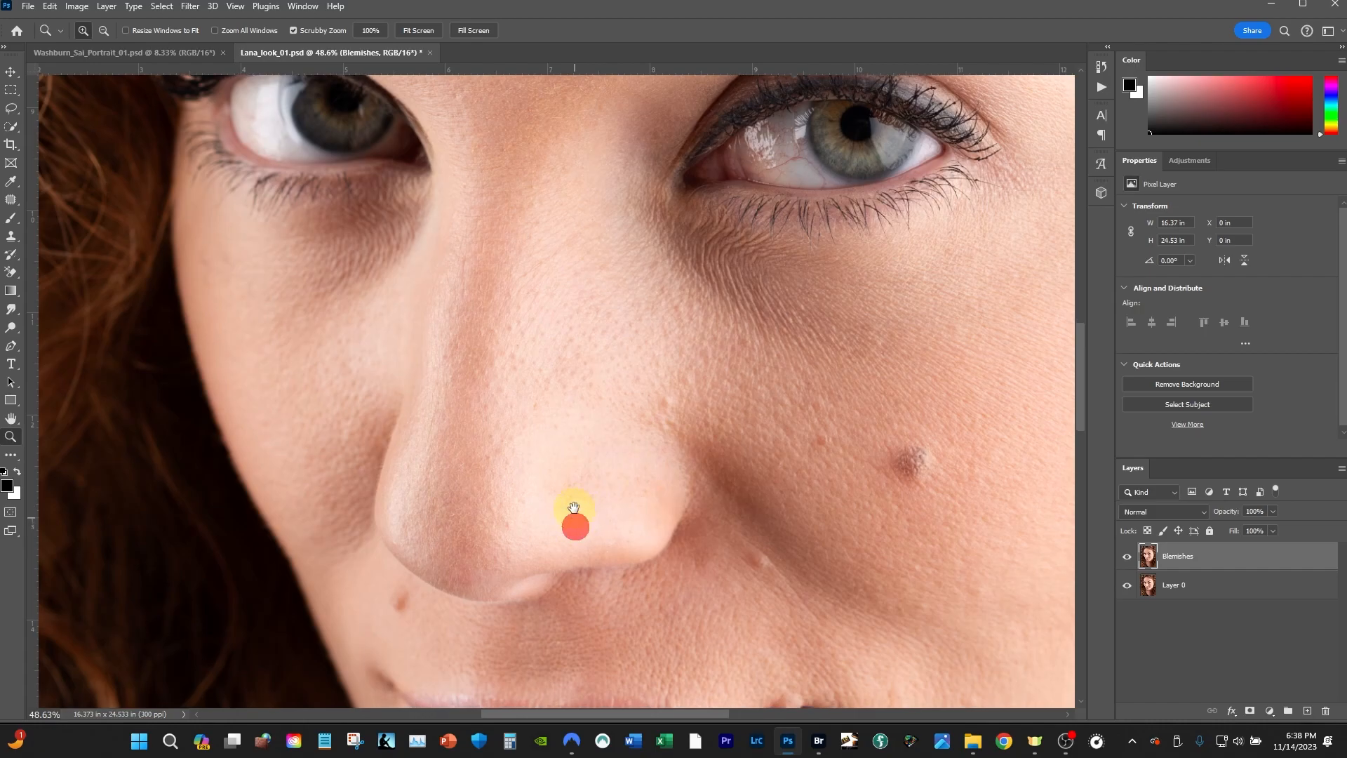
{"action": "left_click_drag", "start_coordinate": [571, 520], "coordinate": [556, 273]}
{"action": "left_click_drag", "start_coordinate": [14, 201], "coordinate": [64, 245]}
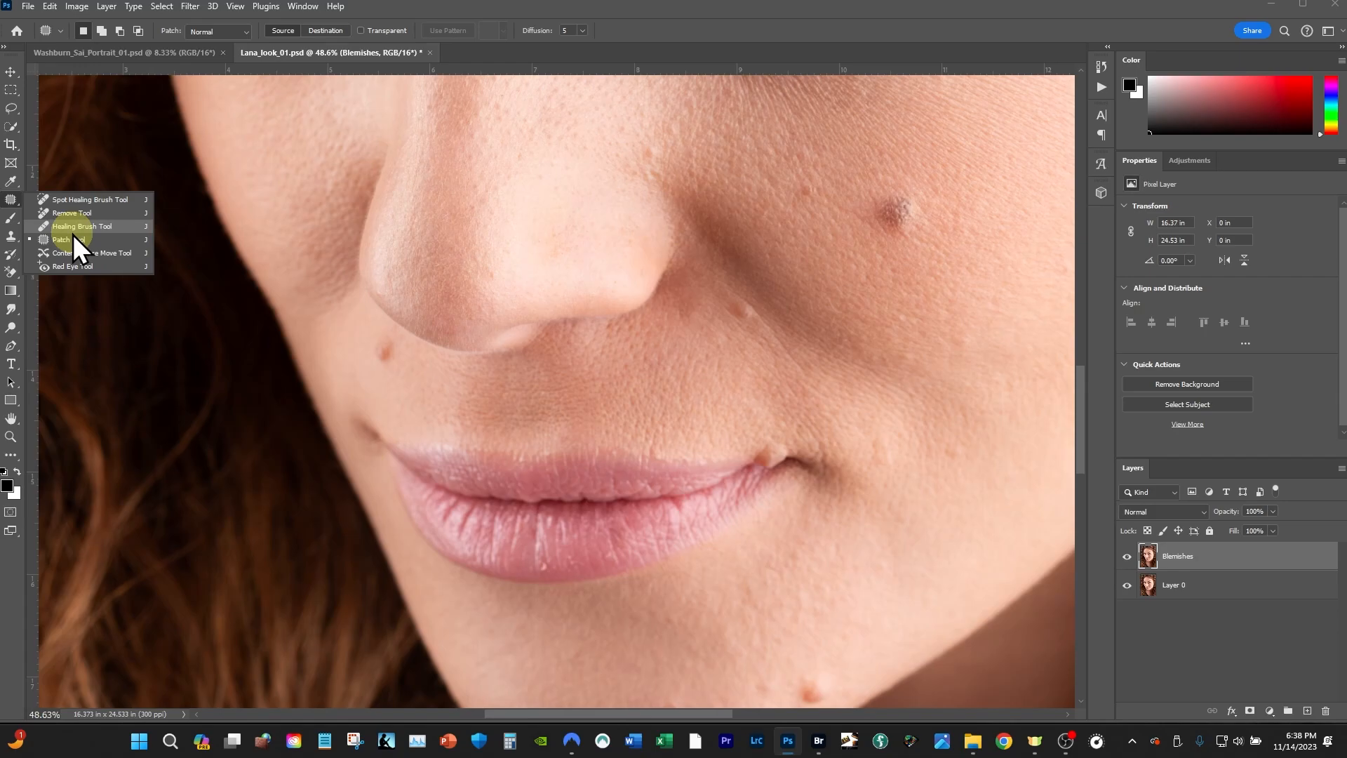
{"action": "left_click", "coordinate": [73, 239]}
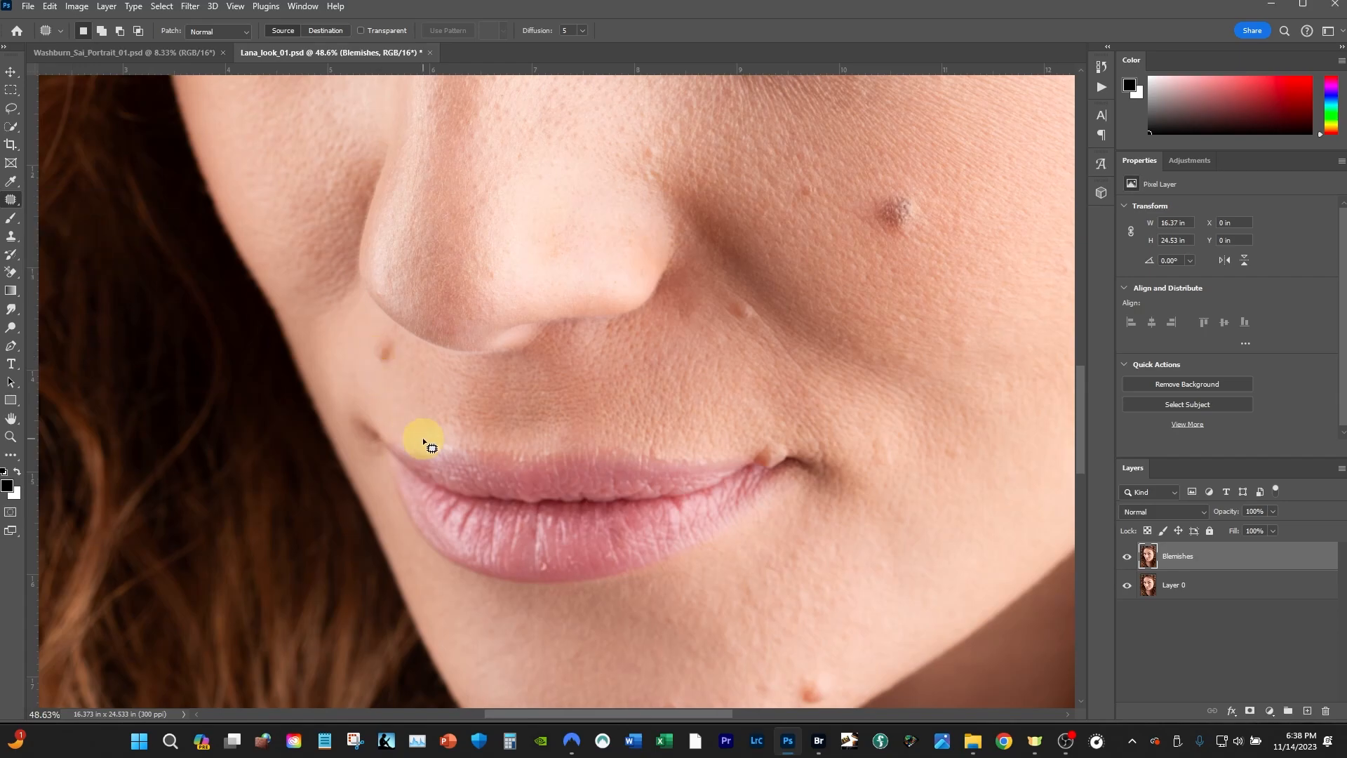
{"action": "left_click_drag", "start_coordinate": [645, 583], "coordinate": [638, 417]}
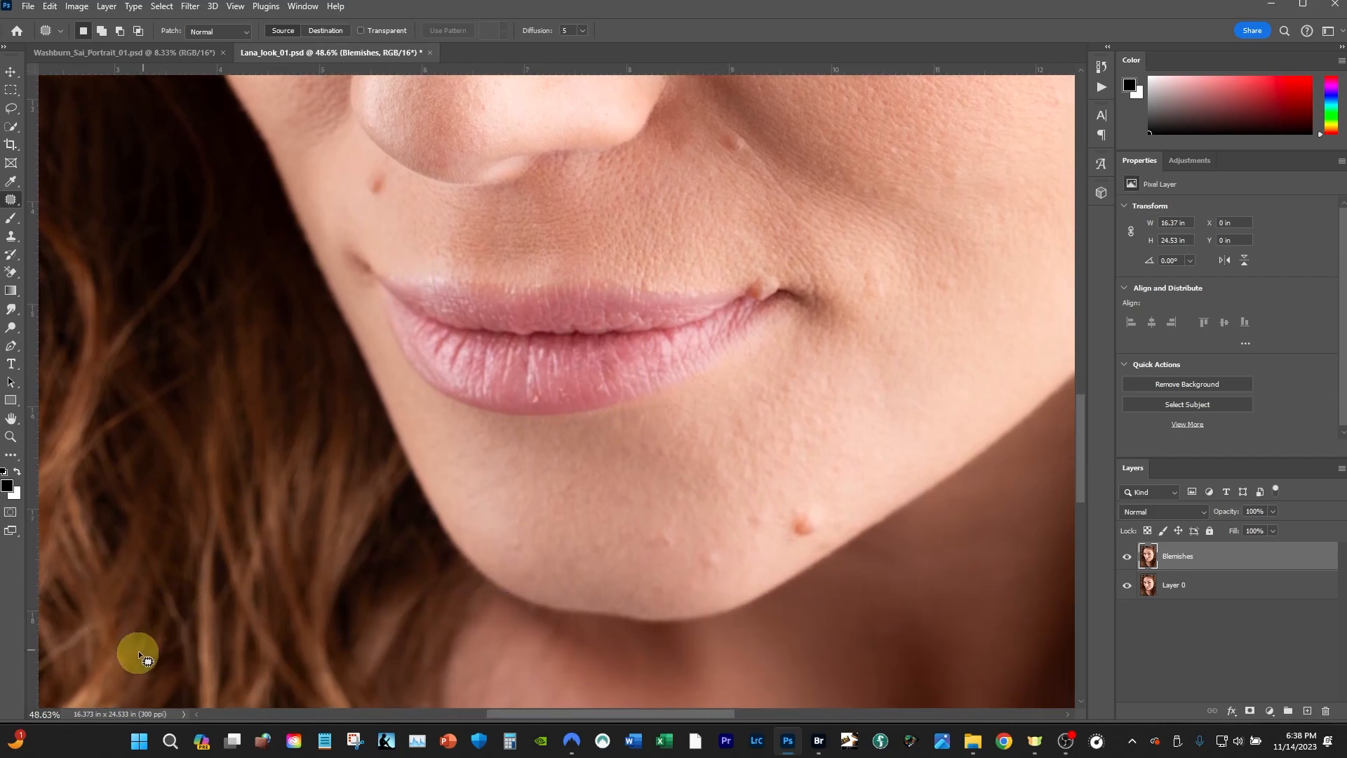
{"action": "key", "text": "z"}
{"action": "mouse_move", "coordinate": [462, 461]}
{"action": "left_mouse_down"}
{"action": "mouse_move", "coordinate": [523, 451]}
{"action": "mouse_move", "coordinate": [475, 469]}
{"action": "mouse_move", "coordinate": [549, 491]}
{"action": "left_mouse_up"}
{"action": "left_click_drag", "start_coordinate": [674, 506], "coordinate": [339, 394]}
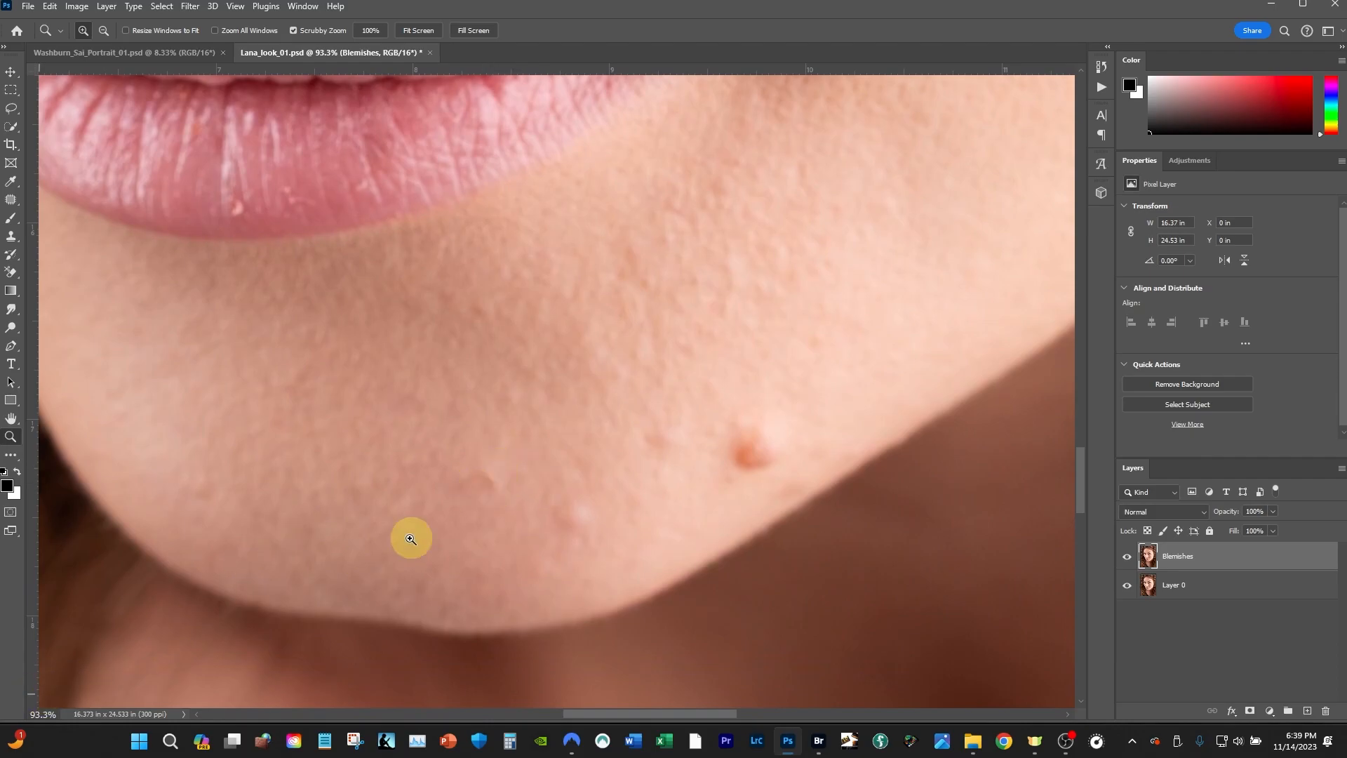
{"action": "key", "text": "j"}
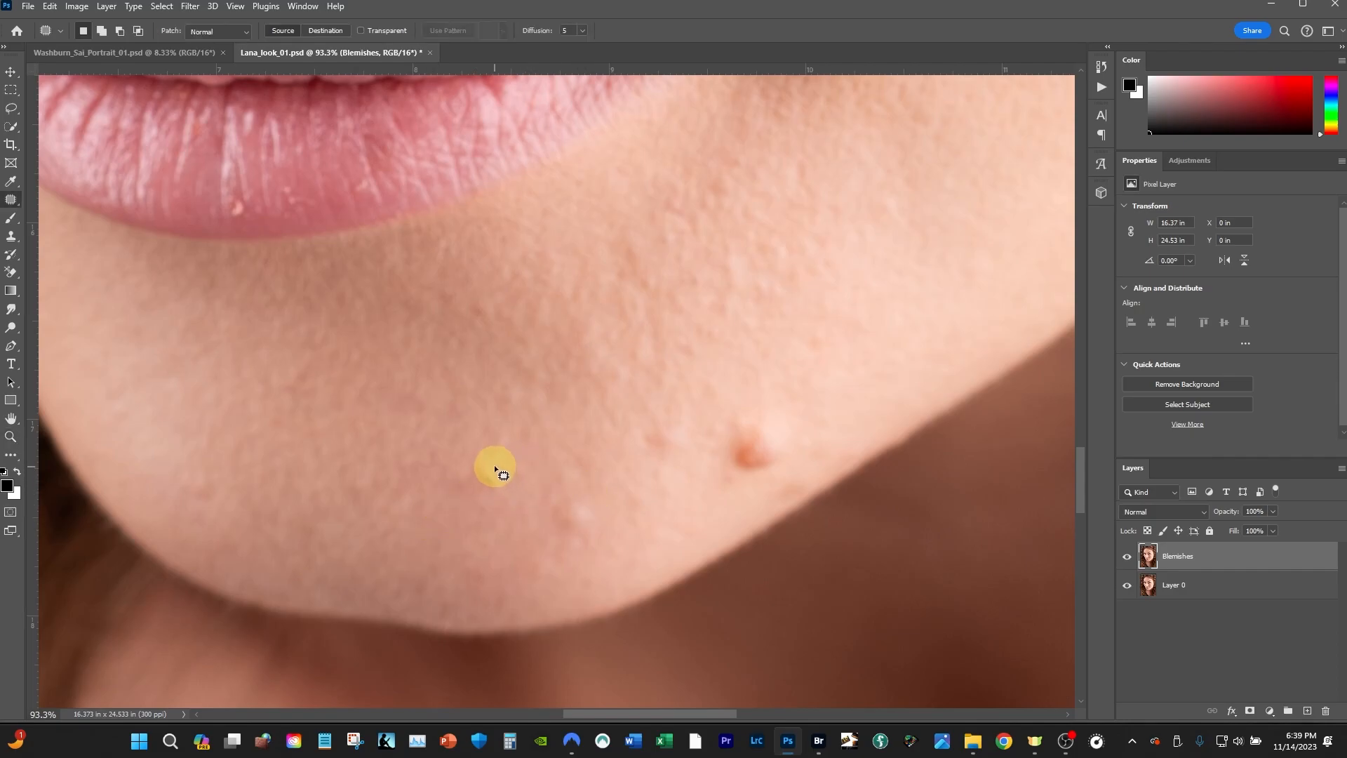
{"action": "mouse_move", "coordinate": [489, 472]}
{"action": "left_mouse_down"}
{"action": "mouse_move", "coordinate": [449, 469]}
{"action": "mouse_move", "coordinate": [442, 487]}
{"action": "mouse_move", "coordinate": [502, 505]}
{"action": "mouse_move", "coordinate": [507, 479]}
{"action": "mouse_move", "coordinate": [388, 475]}
{"action": "left_mouse_up"}
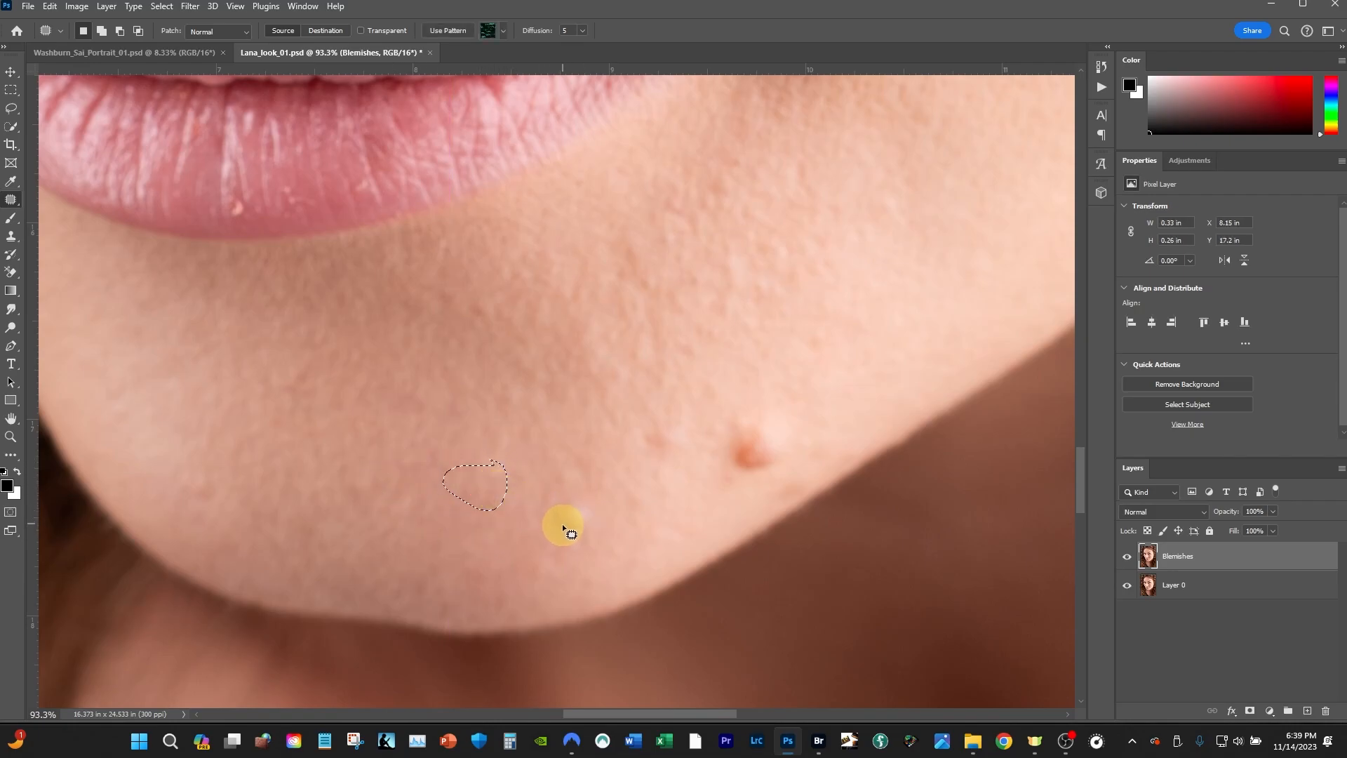
Step: Patch the two other small chin bumps and the reddish mole near the jawline with adjacent clean skin
{"action": "left_click_drag", "start_coordinate": [734, 487], "coordinate": [637, 501]}
{"action": "mouse_move", "coordinate": [489, 502]}
{"action": "left_mouse_down"}
{"action": "mouse_move", "coordinate": [450, 544]}
{"action": "mouse_move", "coordinate": [506, 546]}
{"action": "mouse_move", "coordinate": [494, 503]}
{"action": "mouse_move", "coordinate": [476, 525]}
{"action": "mouse_move", "coordinate": [404, 532]}
{"action": "left_mouse_up"}
{"action": "left_click_drag", "start_coordinate": [560, 498], "coordinate": [519, 536]}
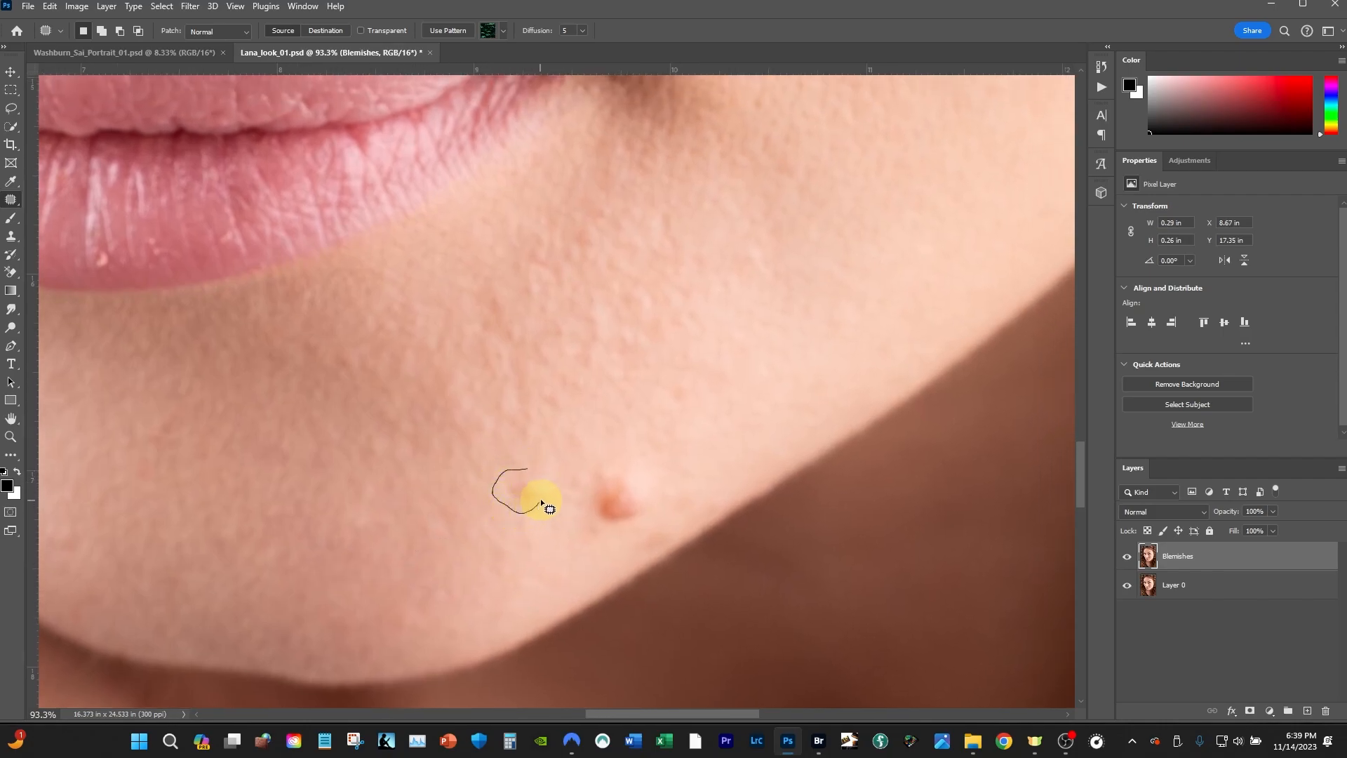
{"action": "left_click_drag", "start_coordinate": [522, 470], "coordinate": [462, 494]}
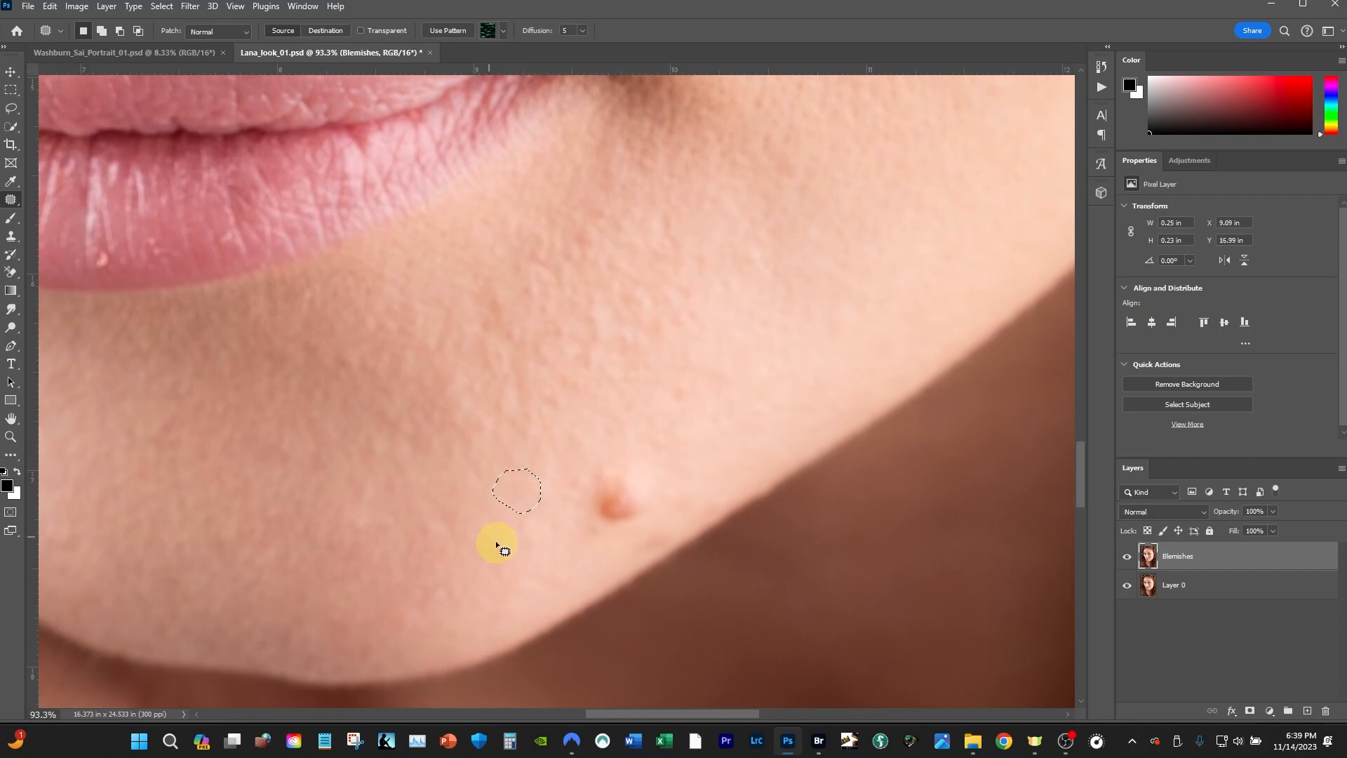
{"action": "mouse_move", "coordinate": [592, 472]}
{"action": "left_mouse_down"}
{"action": "mouse_move", "coordinate": [539, 493]}
{"action": "mouse_move", "coordinate": [507, 474]}
{"action": "mouse_move", "coordinate": [497, 489]}
{"action": "mouse_move", "coordinate": [500, 527]}
{"action": "mouse_move", "coordinate": [569, 531]}
{"action": "left_mouse_up"}
{"action": "mouse_move", "coordinate": [524, 468]}
{"action": "left_mouse_down"}
{"action": "mouse_move", "coordinate": [559, 475]}
{"action": "mouse_move", "coordinate": [593, 445]}
{"action": "mouse_move", "coordinate": [659, 444]}
{"action": "left_mouse_up"}
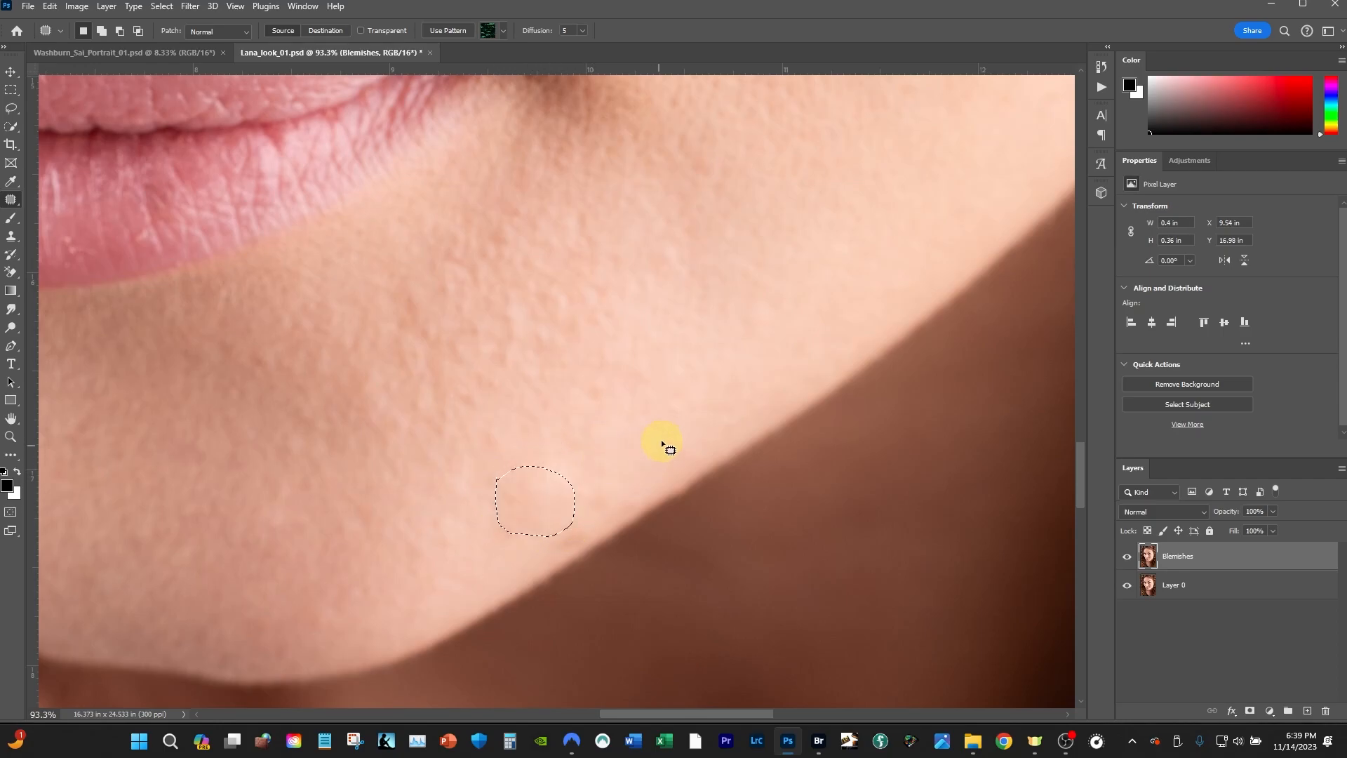
Step: Patch the bump in the fold beside the nostril, using an outline about 0.42 by 0.33 in and nearby clean skin
{"action": "left_click_drag", "start_coordinate": [662, 292], "coordinate": [550, 506]}
{"action": "left_click_drag", "start_coordinate": [581, 386], "coordinate": [556, 544]}
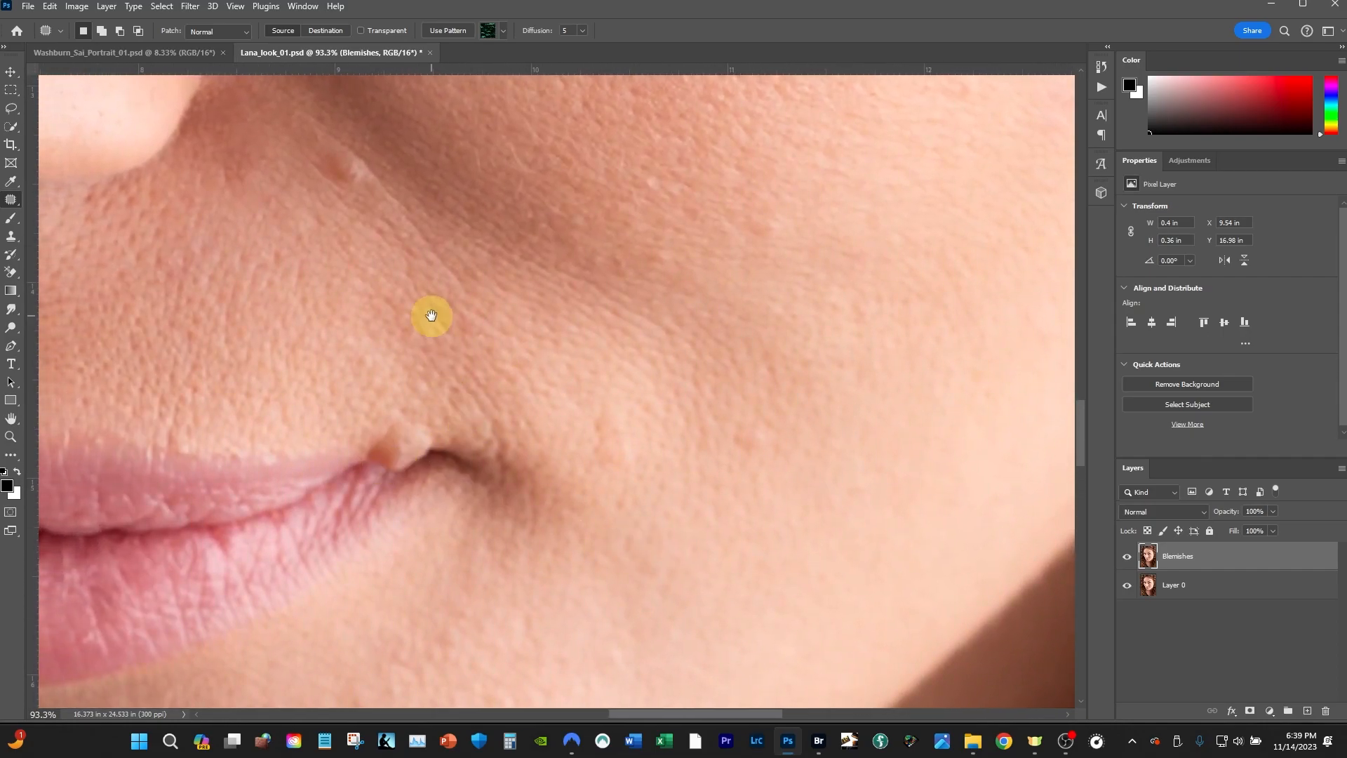
{"action": "left_click_drag", "start_coordinate": [430, 316], "coordinate": [554, 484]}
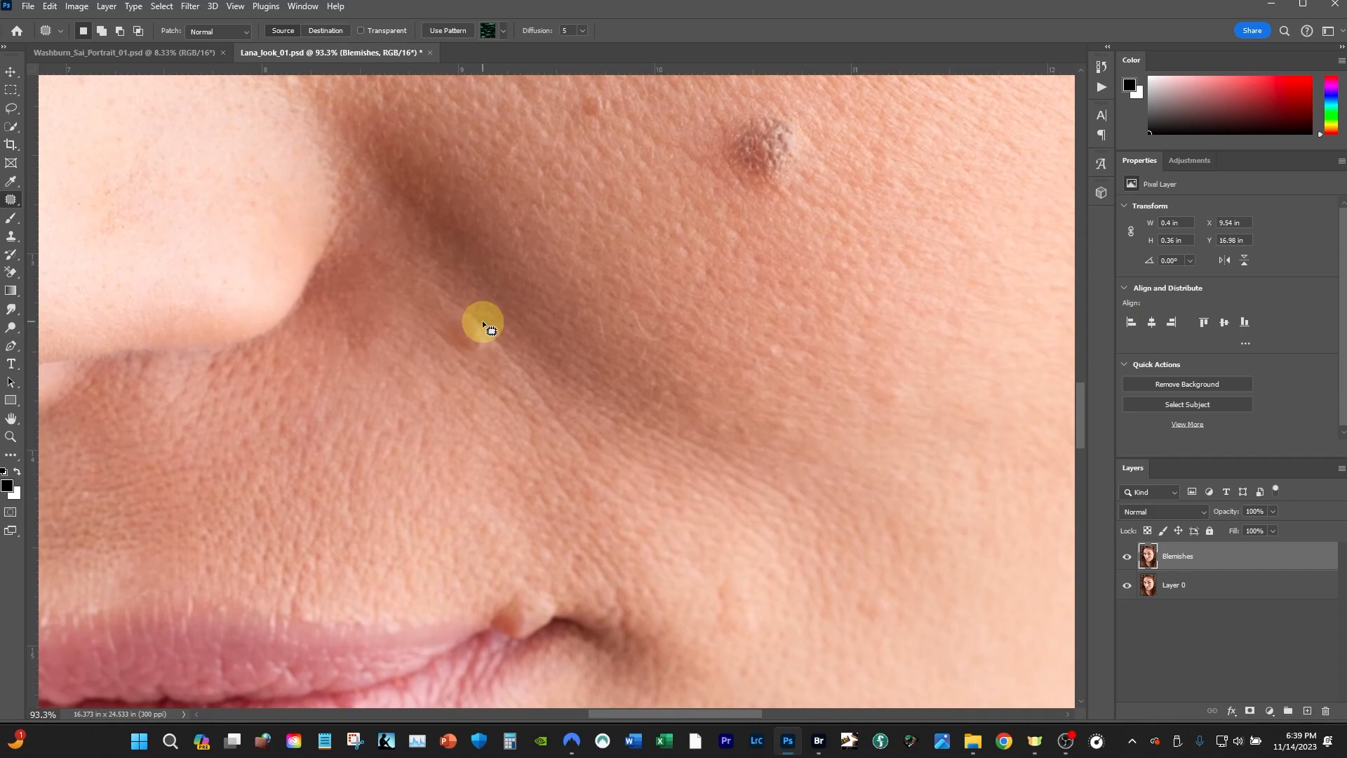
{"action": "left_click_drag", "start_coordinate": [458, 315], "coordinate": [449, 318]}
{"action": "mouse_move", "coordinate": [500, 365]}
{"action": "left_mouse_down"}
{"action": "mouse_move", "coordinate": [506, 339]}
{"action": "mouse_move", "coordinate": [488, 315]}
{"action": "mouse_move", "coordinate": [462, 309]}
{"action": "mouse_move", "coordinate": [460, 335]}
{"action": "mouse_move", "coordinate": [419, 281]}
{"action": "left_mouse_up"}
{"action": "left_click_drag", "start_coordinate": [435, 496], "coordinate": [646, 505]}
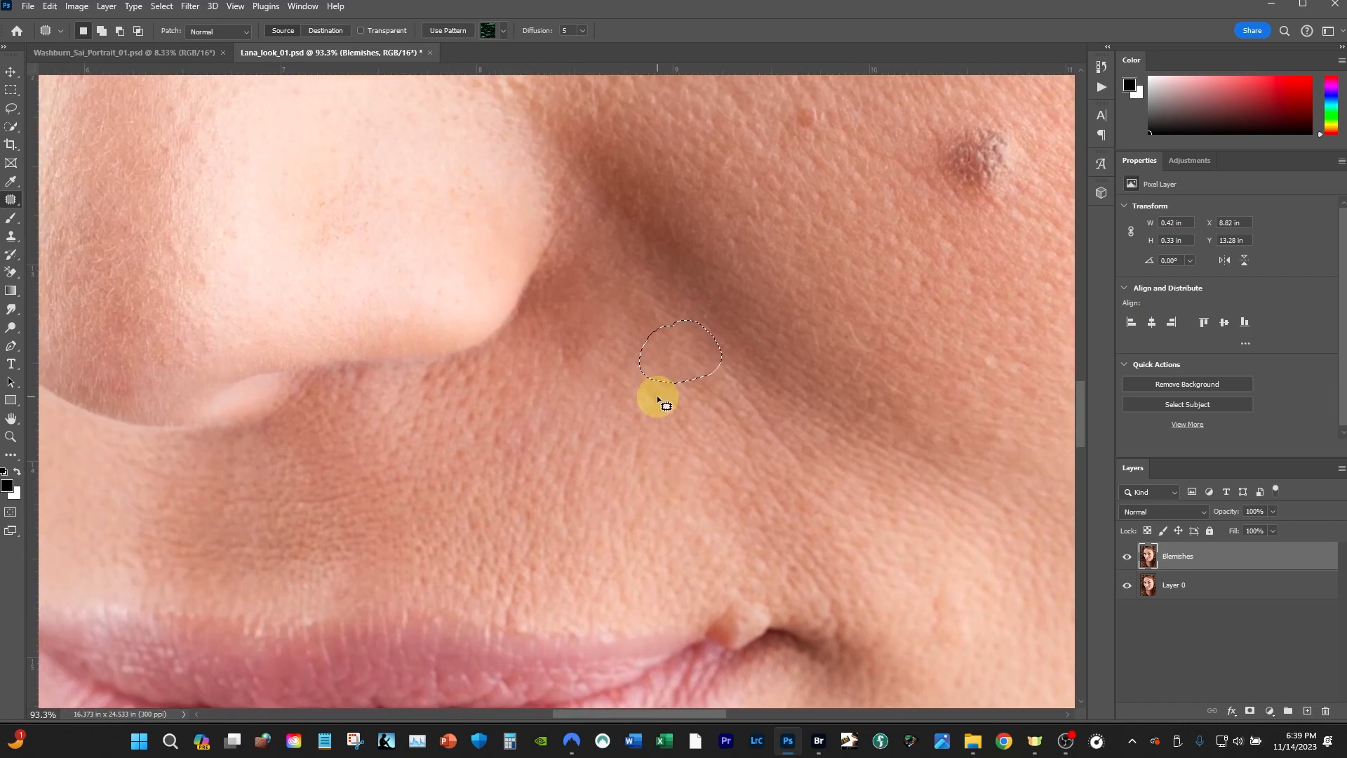
Step: Patch the small reddish spot on the cheek between the nose and the large mole with adjacent skin
{"action": "left_click_drag", "start_coordinate": [777, 261], "coordinate": [601, 472]}
{"action": "mouse_move", "coordinate": [620, 309]}
{"action": "left_mouse_down"}
{"action": "mouse_move", "coordinate": [612, 342]}
{"action": "mouse_move", "coordinate": [645, 351]}
{"action": "mouse_move", "coordinate": [652, 317]}
{"action": "mouse_move", "coordinate": [621, 310]}
{"action": "left_mouse_up"}
{"action": "left_click_drag", "start_coordinate": [633, 332], "coordinate": [675, 311]}
{"action": "left_click_drag", "start_coordinate": [535, 381], "coordinate": [652, 463]}
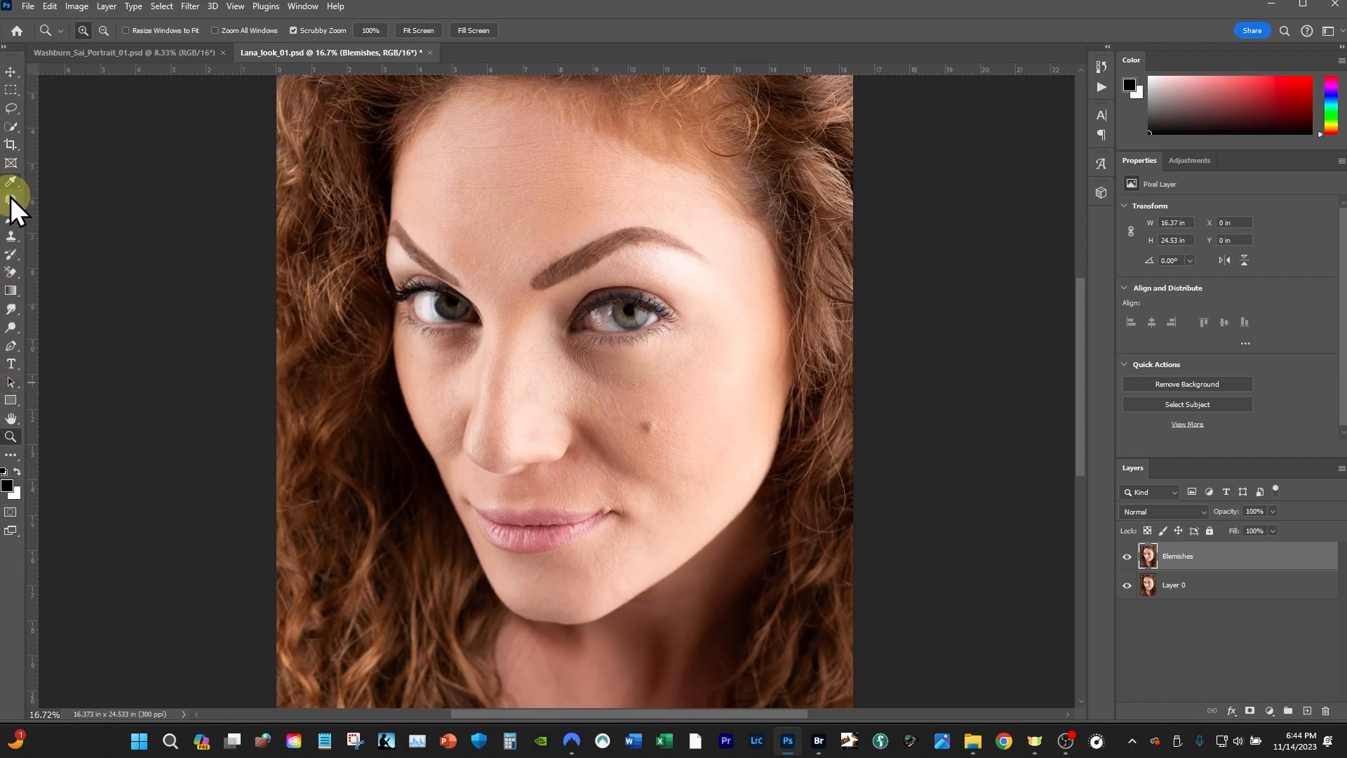
Step: Patch the small flaw on the lower lip with the Patch Tool, using an outline about 0.16 by 0.17 in
{"action": "left_click_drag", "start_coordinate": [12, 196], "coordinate": [68, 233]}
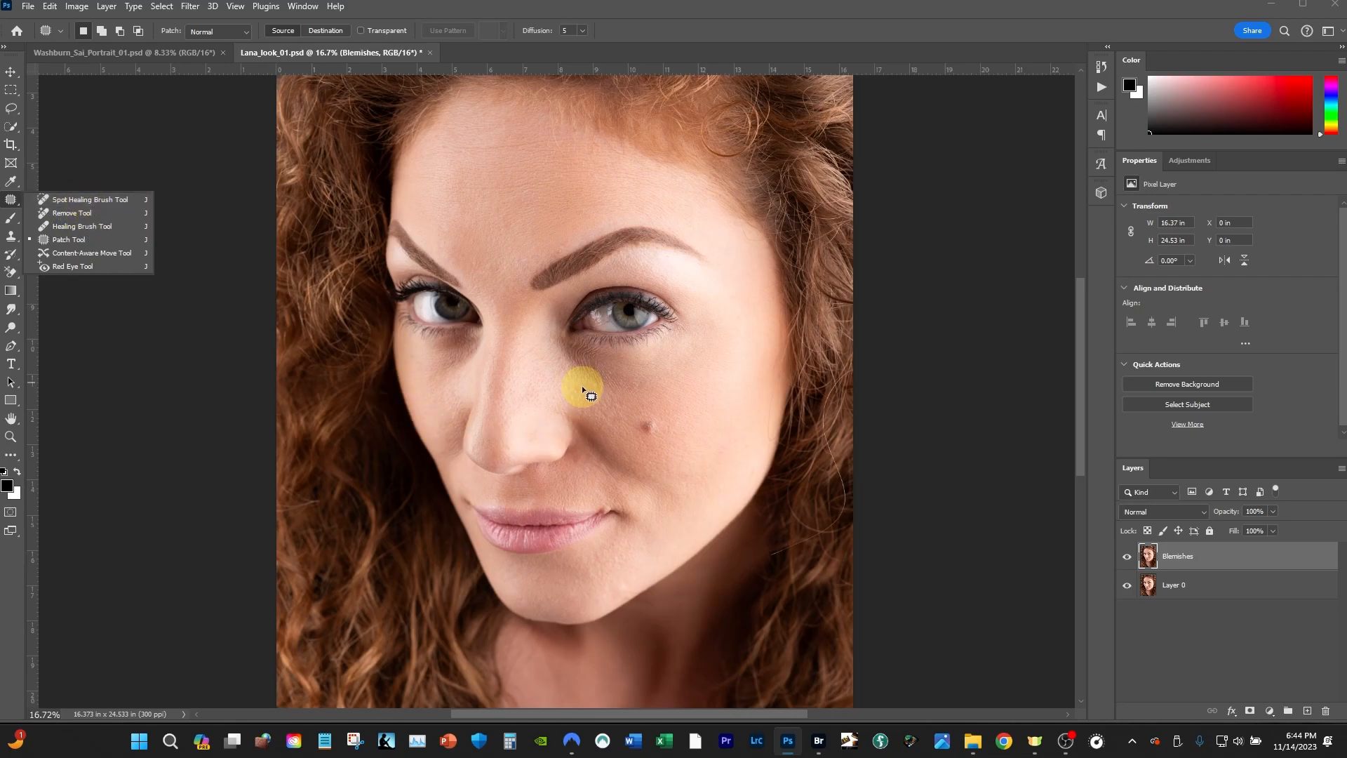
{"action": "key", "text": "z"}
{"action": "left_click_drag", "start_coordinate": [529, 544], "coordinate": [639, 570]}
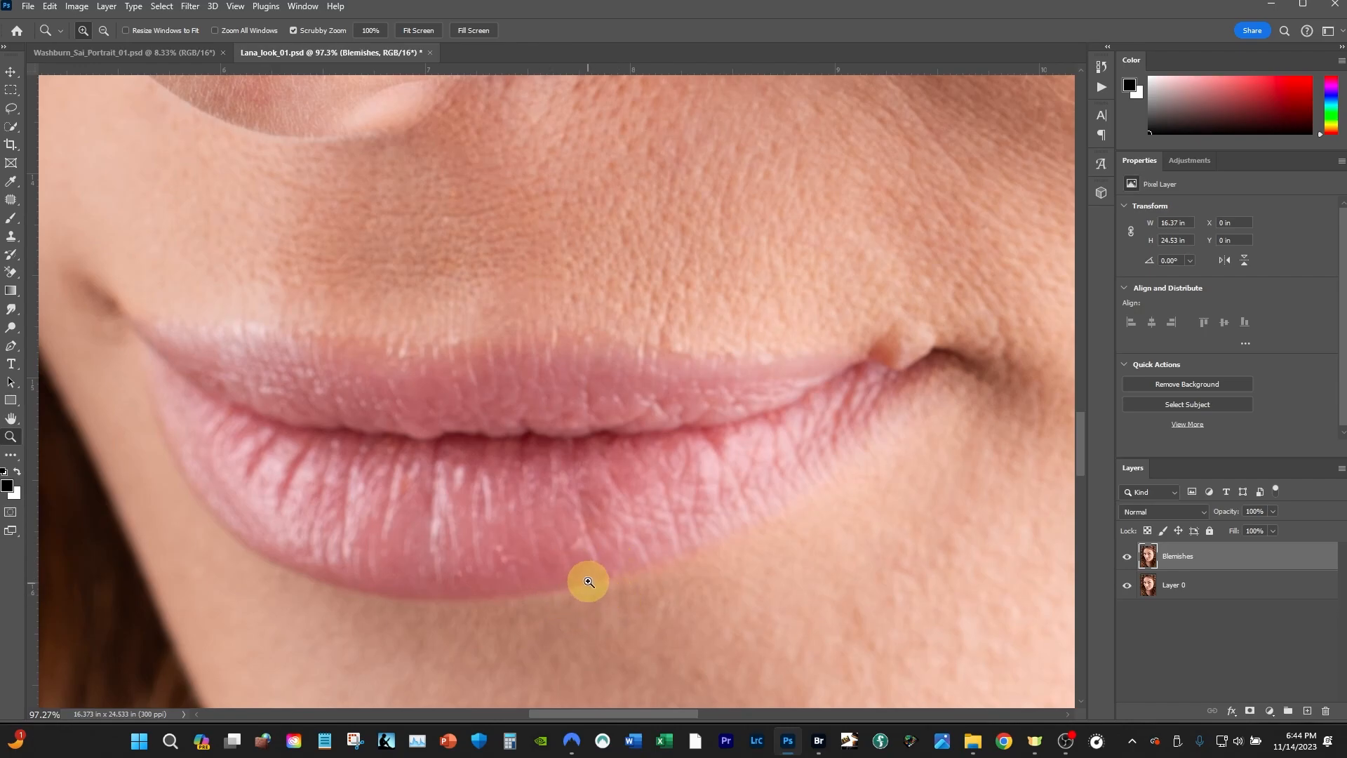
{"action": "key", "text": "j"}
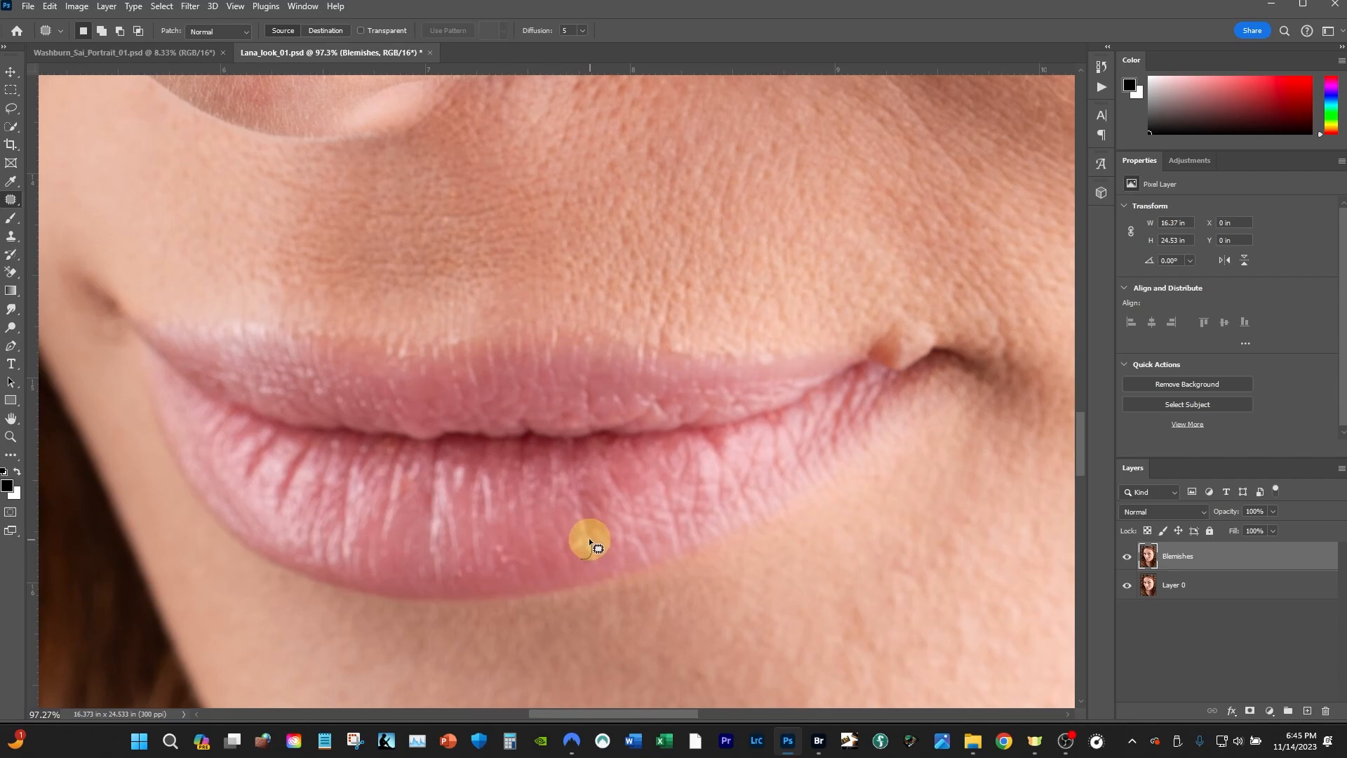
{"action": "mouse_move", "coordinate": [562, 538]}
{"action": "left_mouse_down"}
{"action": "mouse_move", "coordinate": [562, 553]}
{"action": "mouse_move", "coordinate": [586, 560]}
{"action": "mouse_move", "coordinate": [575, 547]}
{"action": "mouse_move", "coordinate": [659, 557]}
{"action": "left_mouse_up"}
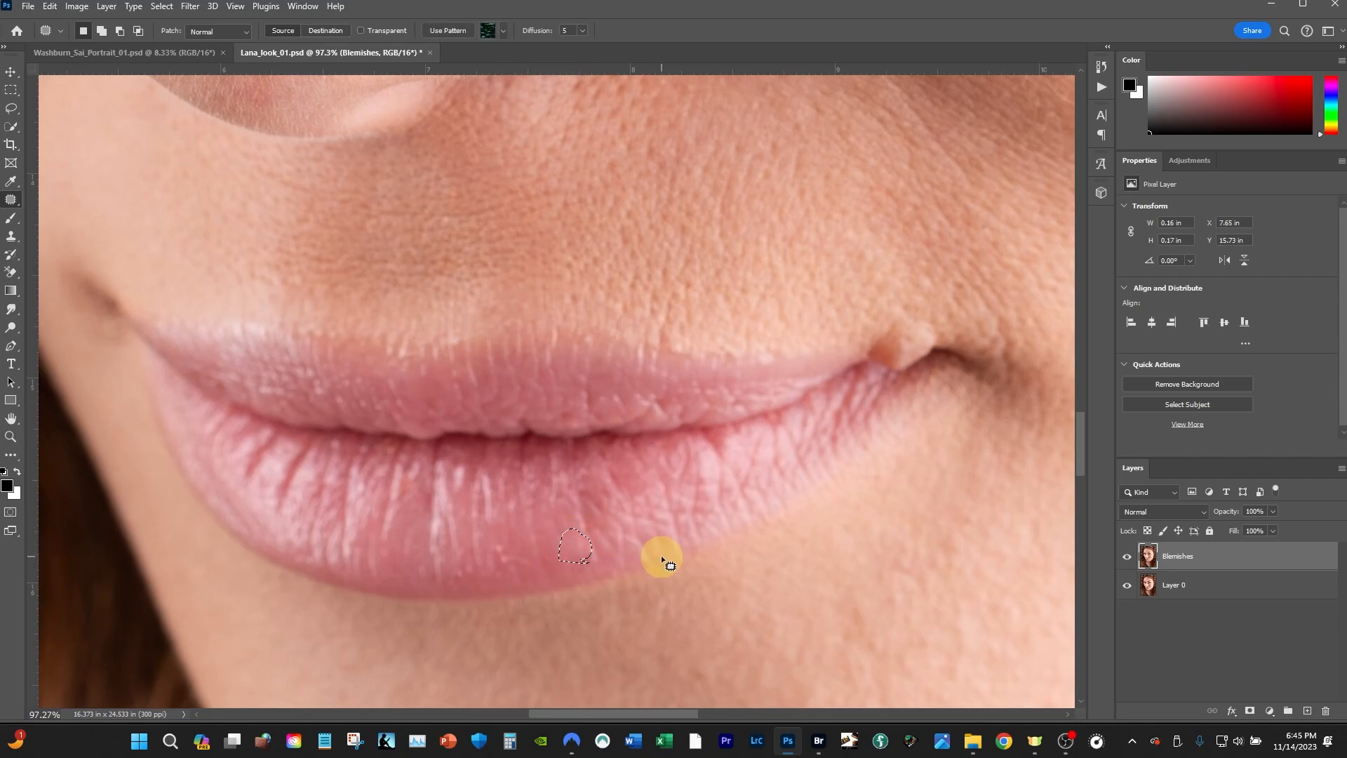
Step: Deselect the lip patch outline and compare the whole face with the Blemishes layer hidden and shown
{"action": "key", "text": "ctrl+d"}
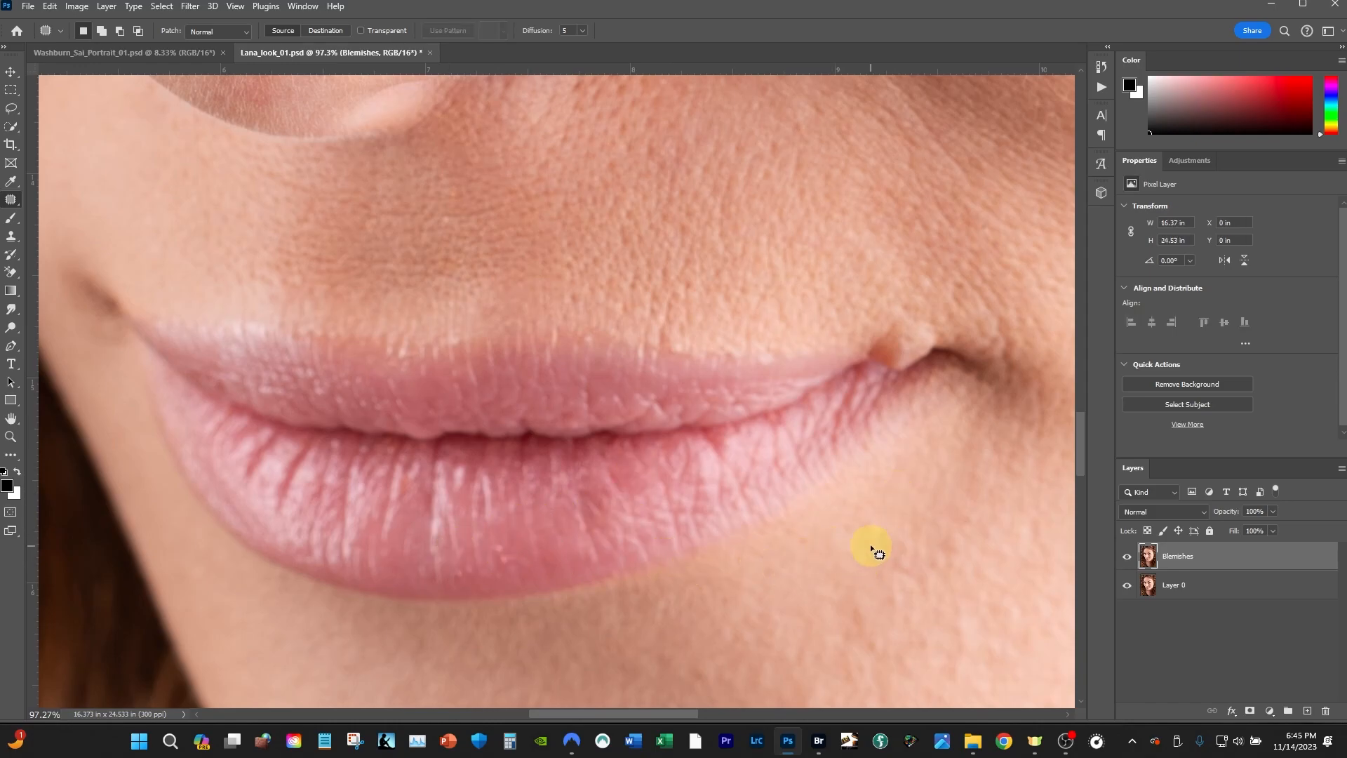
{"action": "key", "text": "z"}
{"action": "left_click_drag", "start_coordinate": [819, 496], "coordinate": [747, 518]}
{"action": "left_click_drag", "start_coordinate": [888, 457], "coordinate": [863, 463]}
{"action": "left_click_drag", "start_coordinate": [908, 391], "coordinate": [908, 388]}
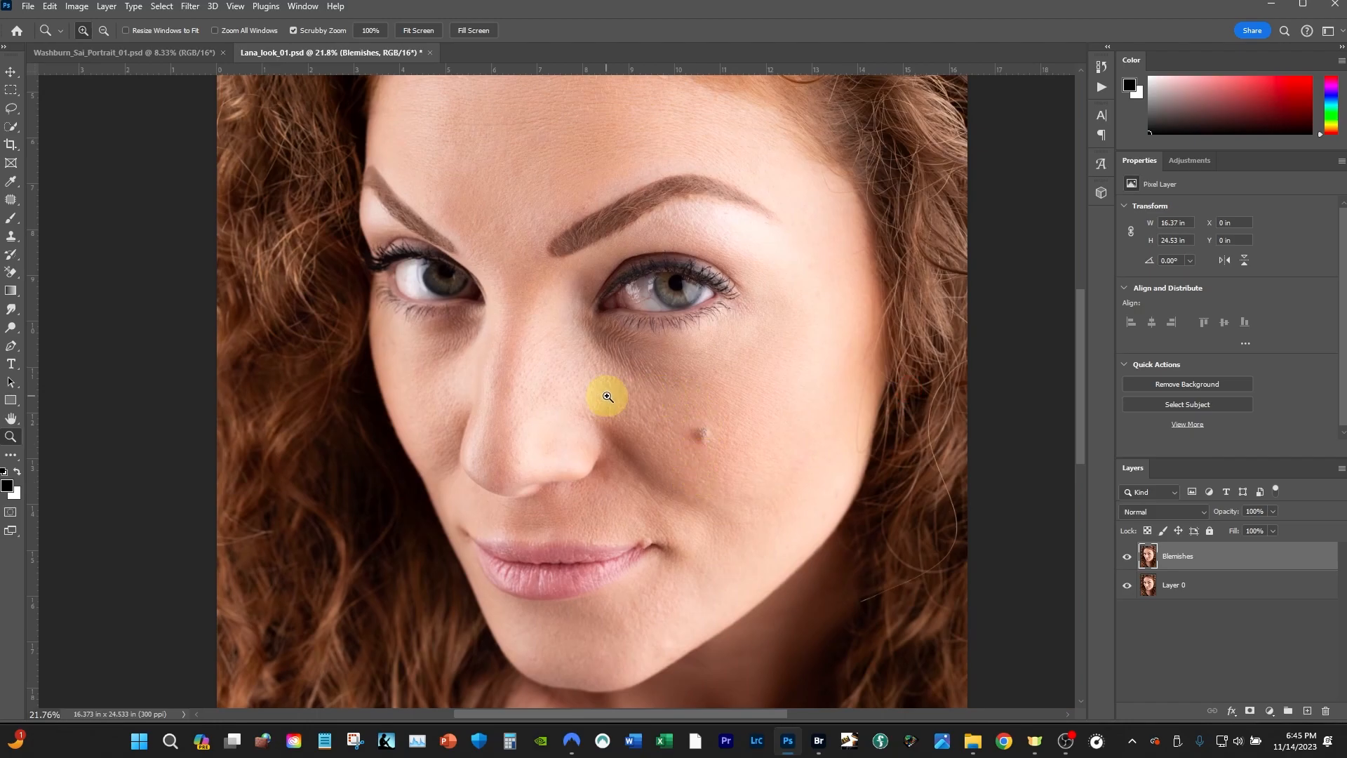
{"action": "left_click_drag", "start_coordinate": [604, 399], "coordinate": [665, 393]}
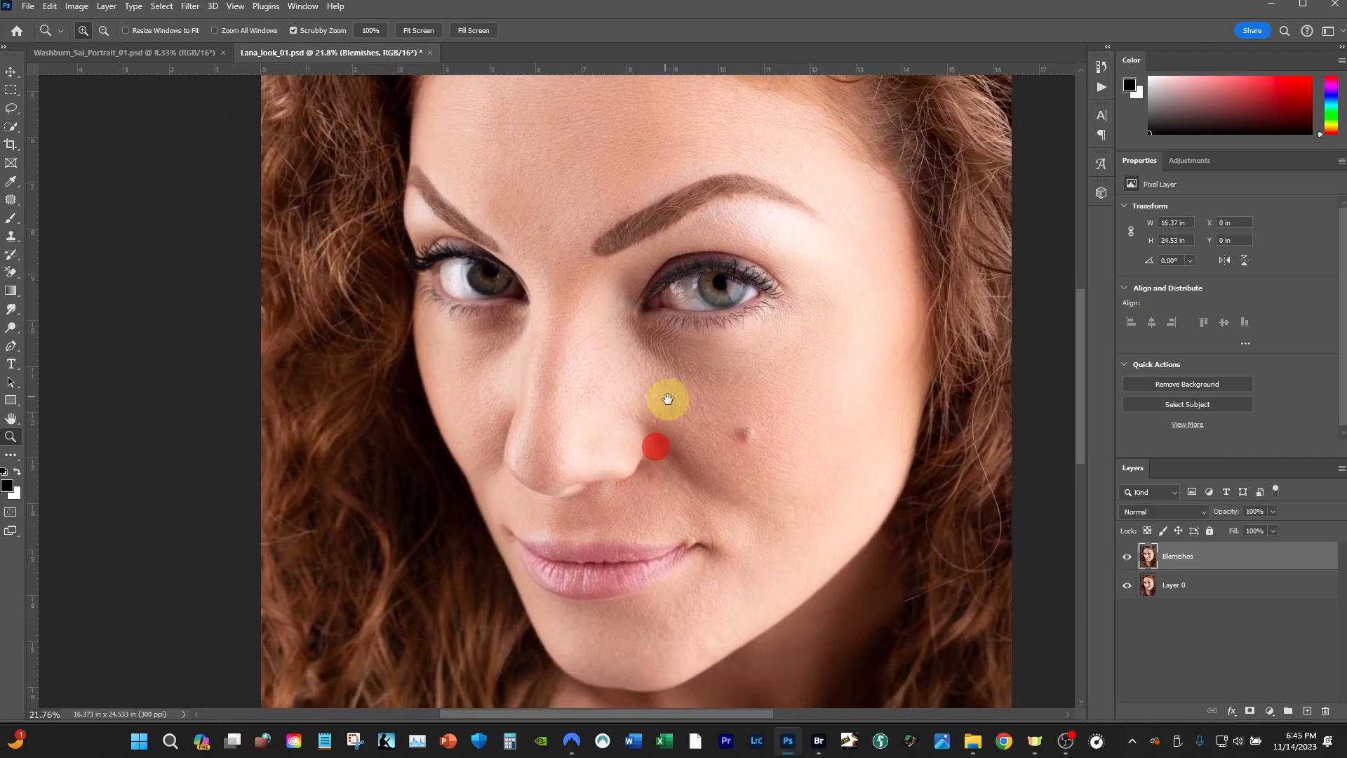
{"action": "left_click", "coordinate": [1128, 560]}
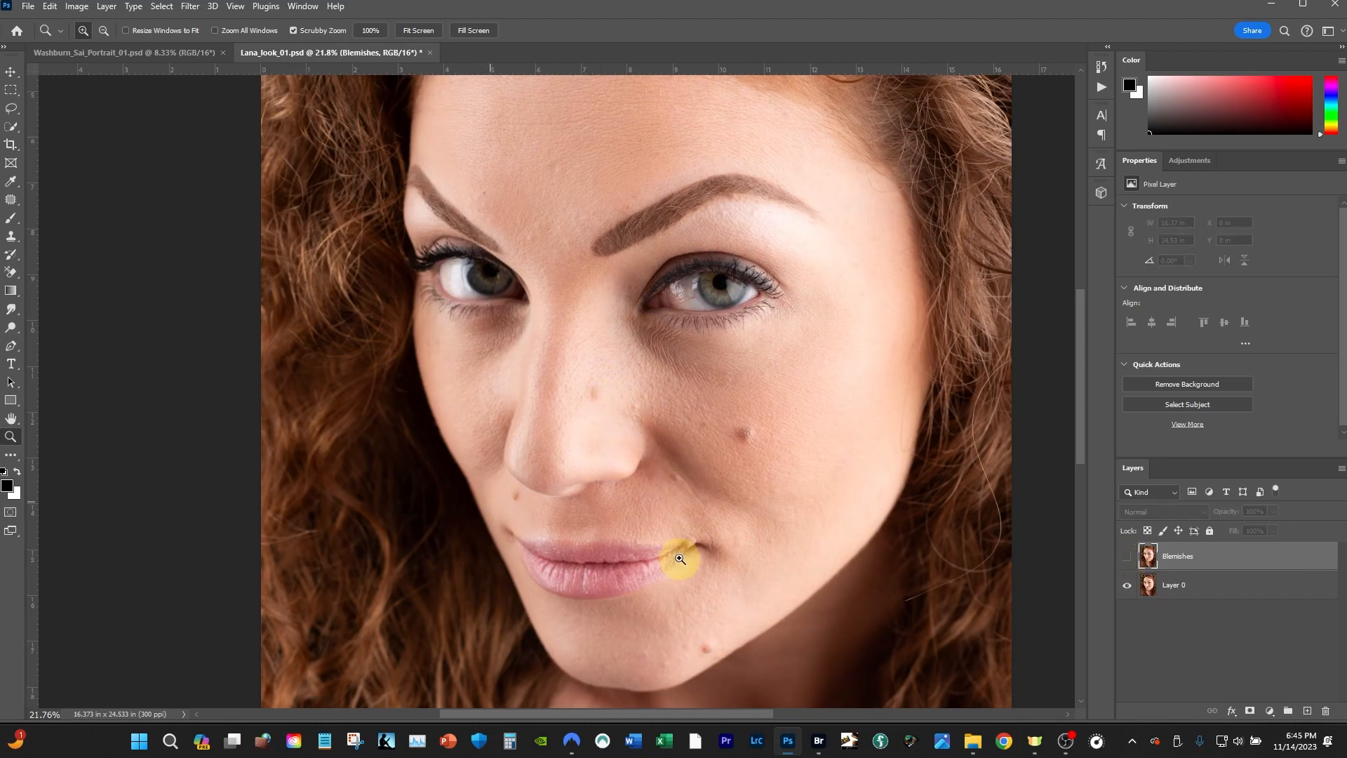
{"action": "left_click", "coordinate": [1126, 557]}
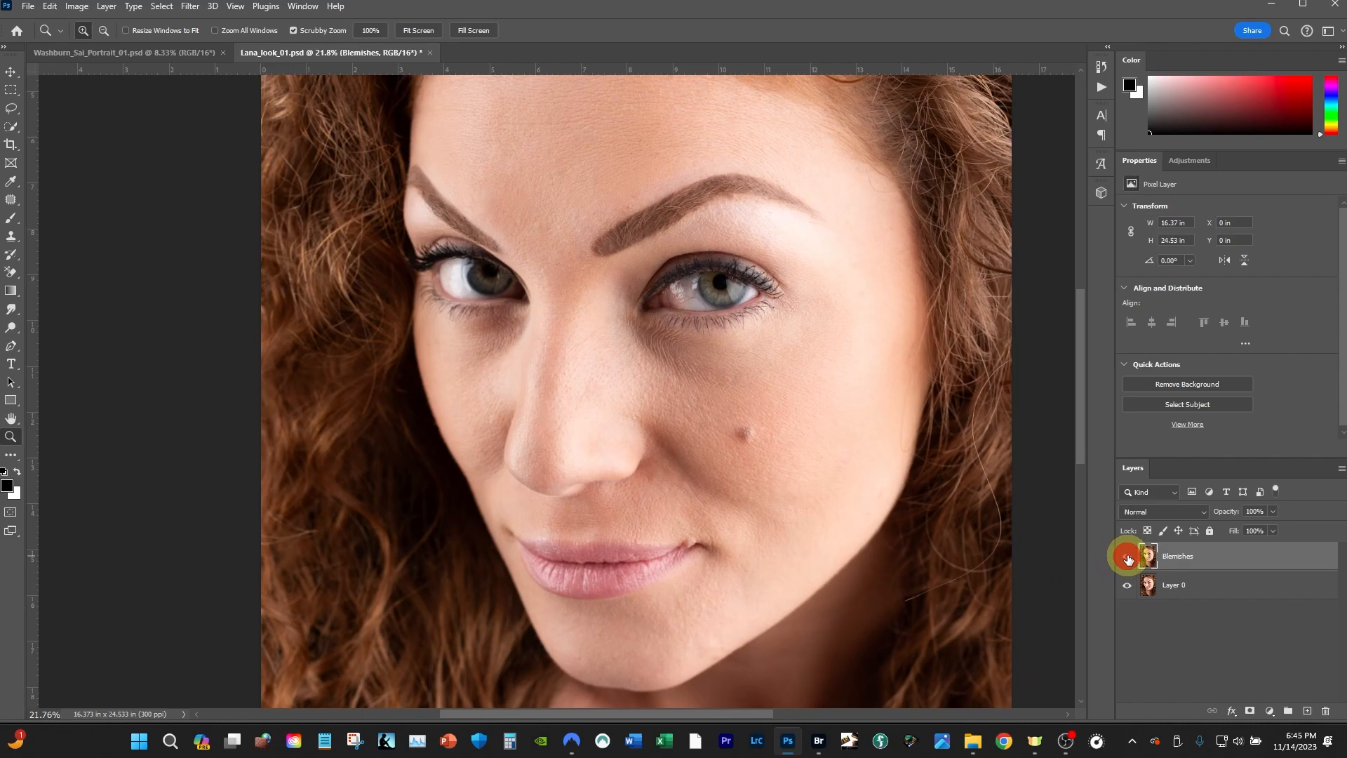
{"action": "left_click", "coordinate": [1128, 559]}
{"action": "left_click", "coordinate": [1129, 558]}
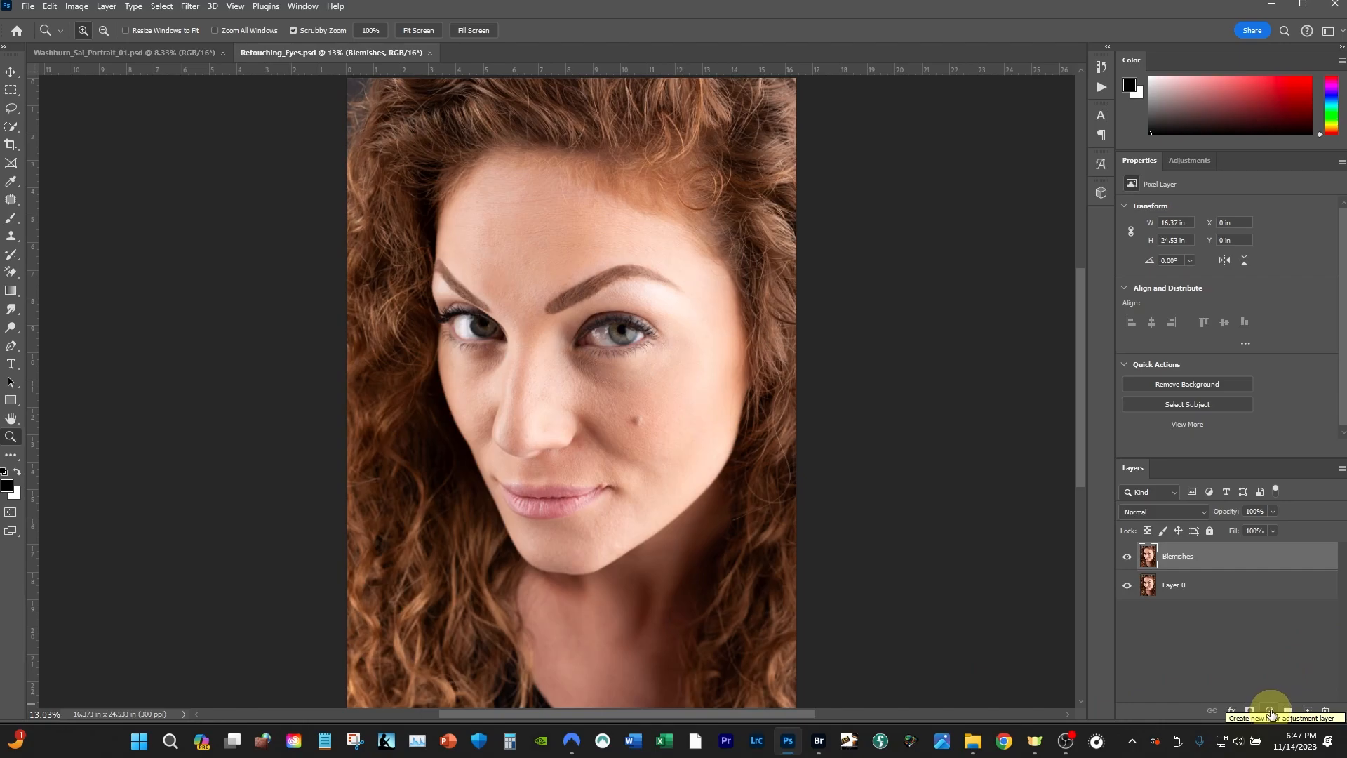
Step: Add a Curves adjustment layer directly above the Blemishes layer
{"action": "left_click", "coordinate": [1270, 710]}
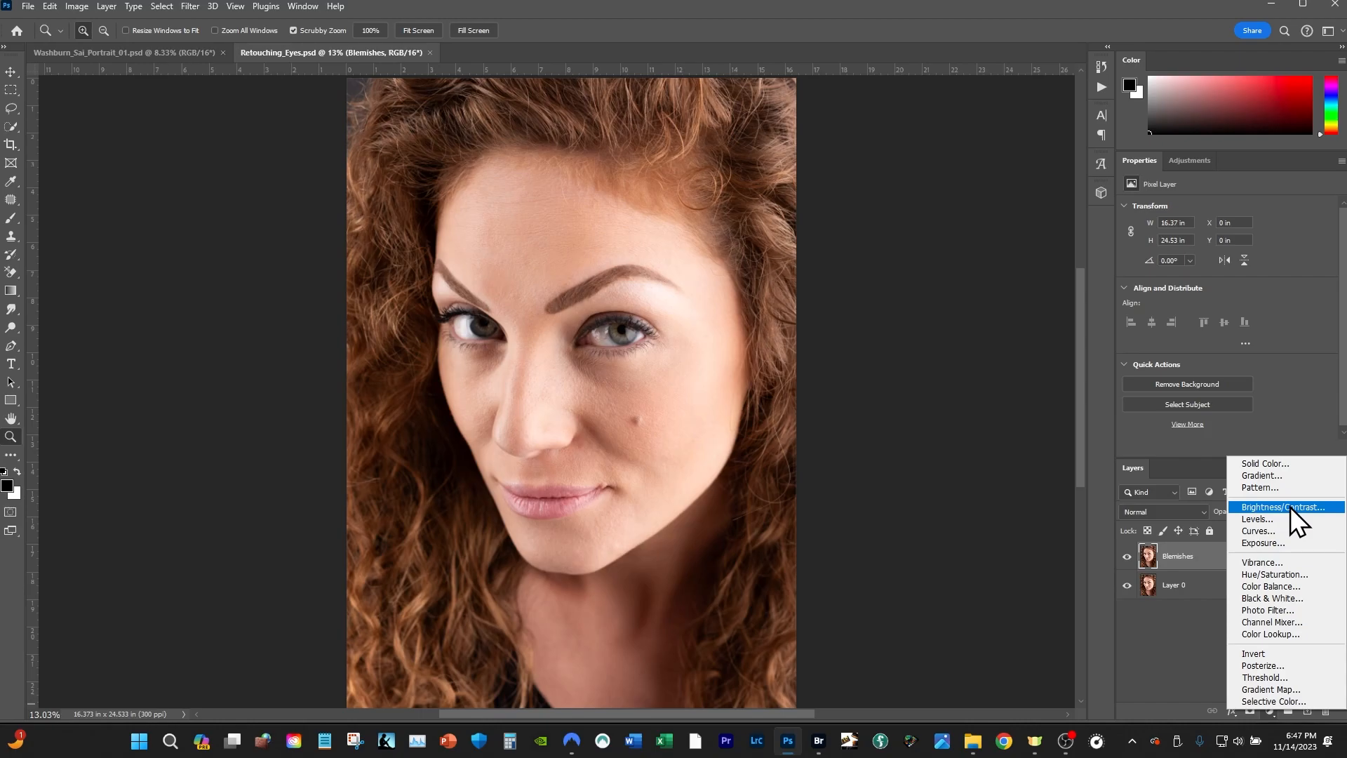
{"action": "left_click", "coordinate": [1258, 532]}
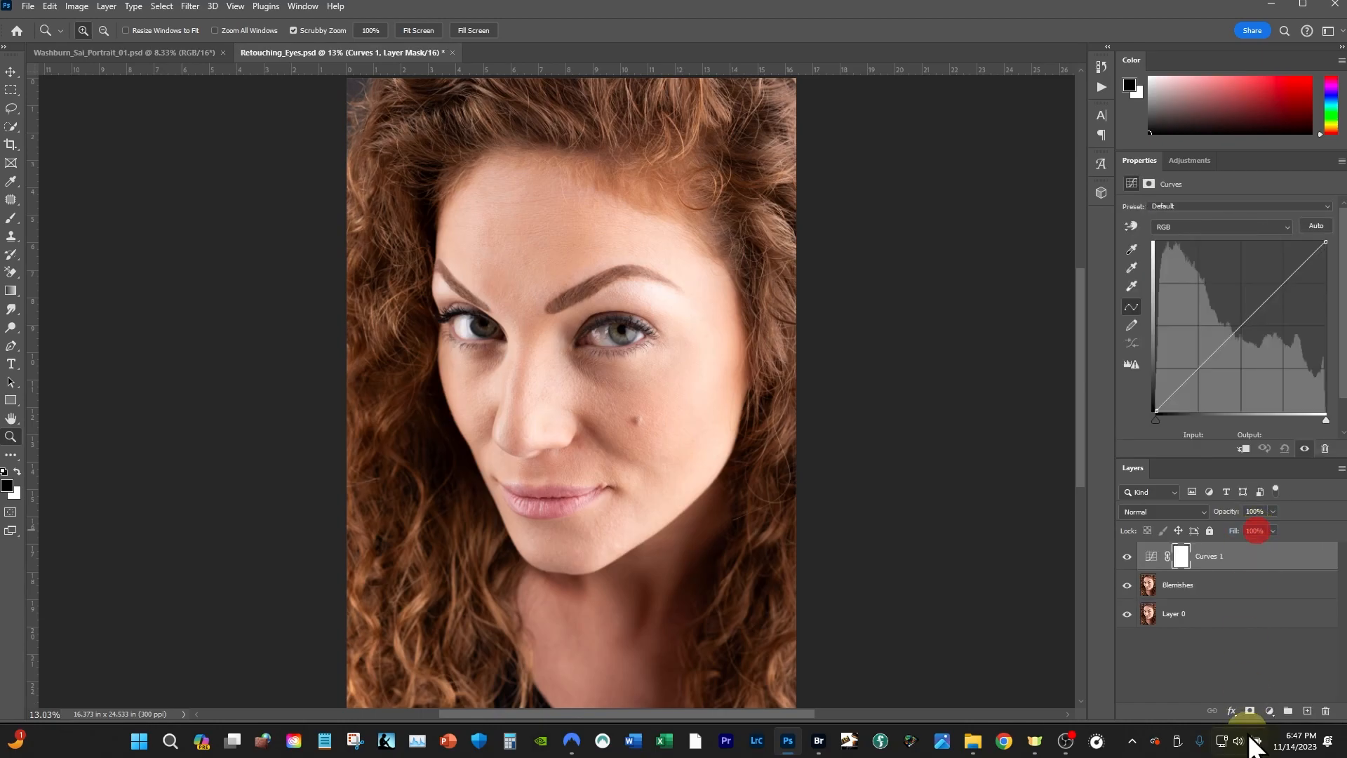
Step: Enlarge the Properties area by widening the panel column and lowering its boundary with the Layers list
{"action": "left_click", "coordinate": [1215, 593]}
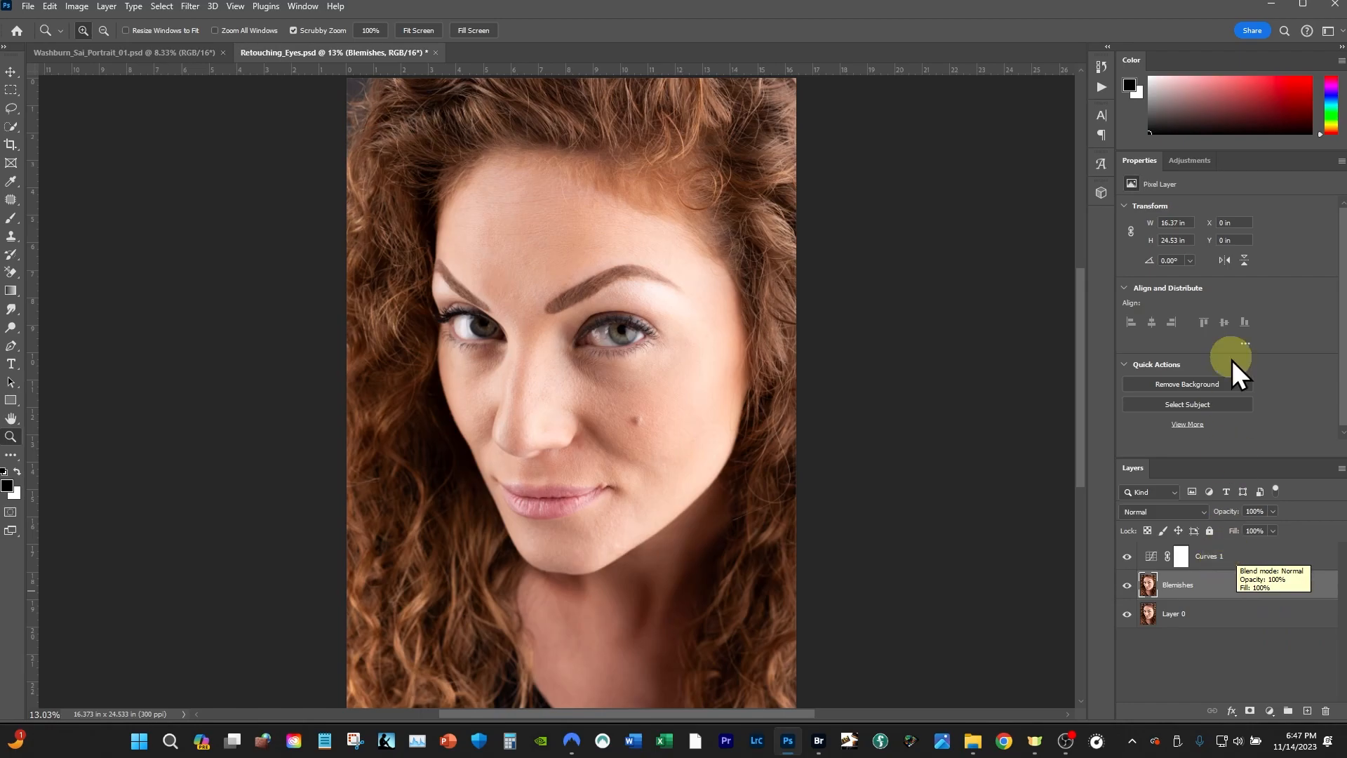
{"action": "left_click", "coordinate": [1175, 162]}
{"action": "left_click", "coordinate": [1140, 160]}
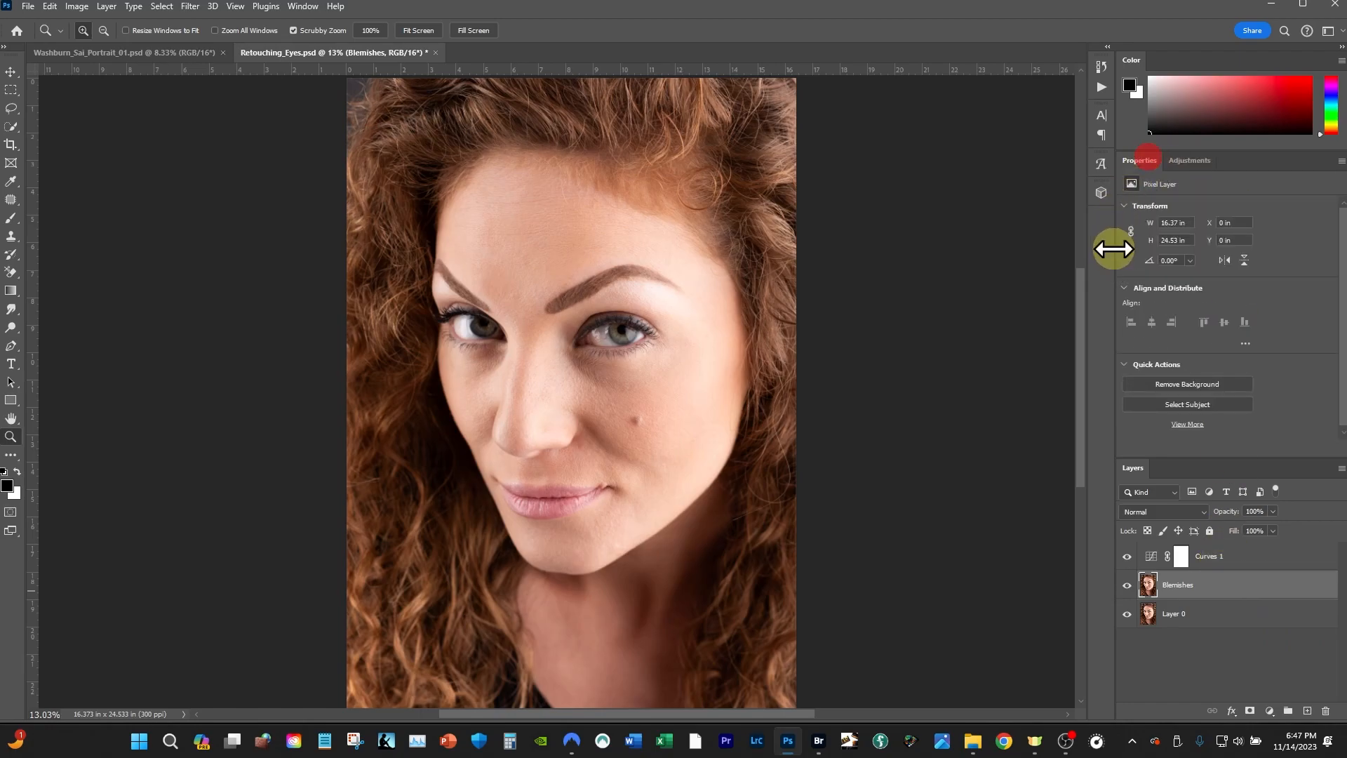
{"action": "left_click", "coordinate": [1114, 248]}
{"action": "left_click_drag", "start_coordinate": [1114, 248], "coordinate": [1034, 247]}
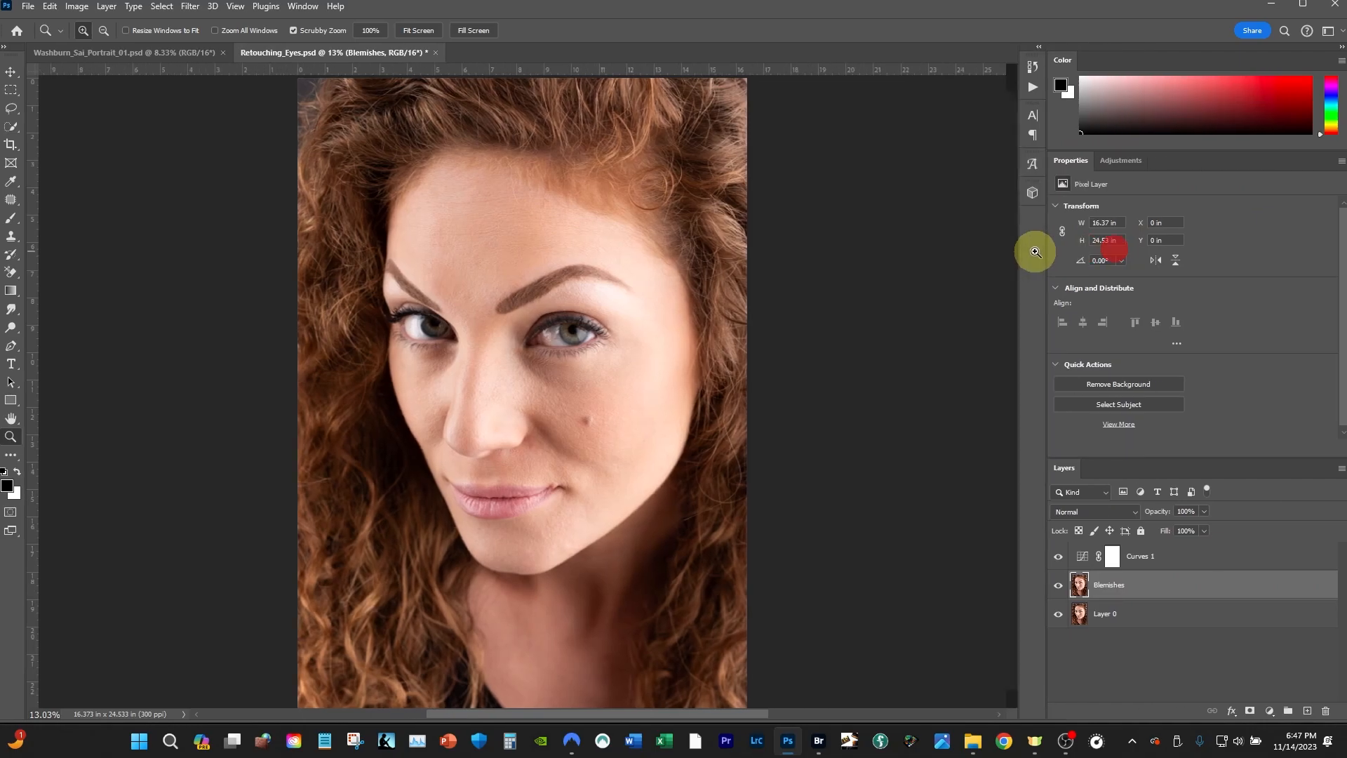
{"action": "left_click_drag", "start_coordinate": [1131, 473], "coordinate": [1130, 493]}
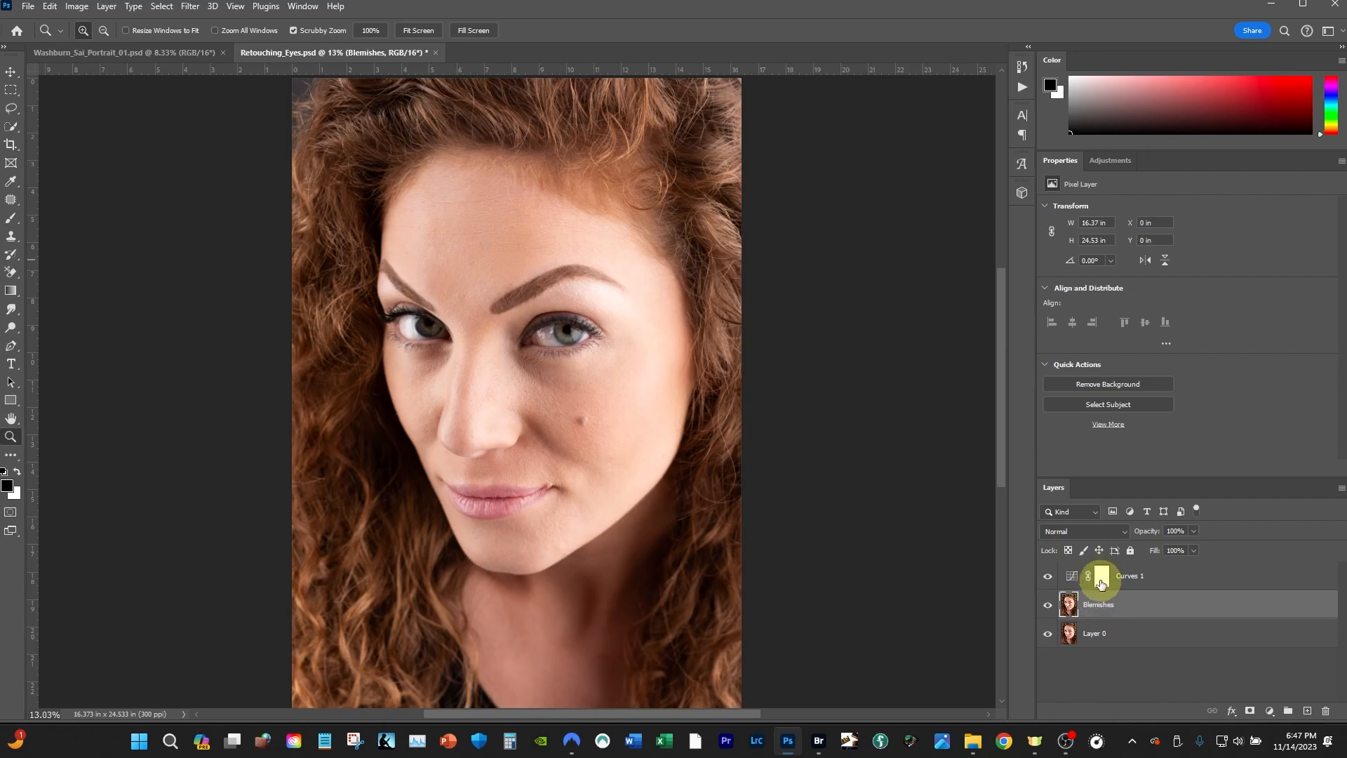
Step: Try an S-shaped contrast curve on Curves 1, raising the highlights and lowering the shadows to input 97, output 77
{"action": "left_click", "coordinate": [1103, 581]}
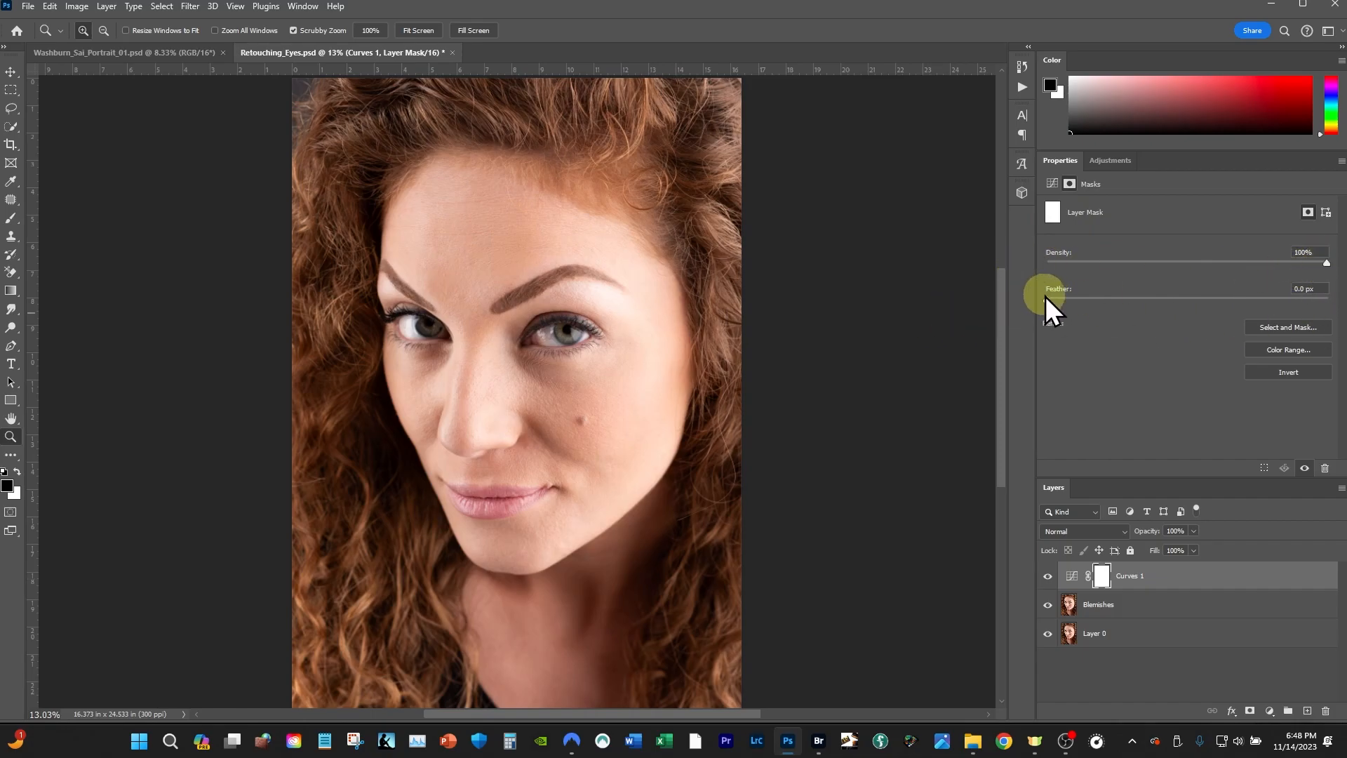
{"action": "left_click", "coordinate": [1073, 581]}
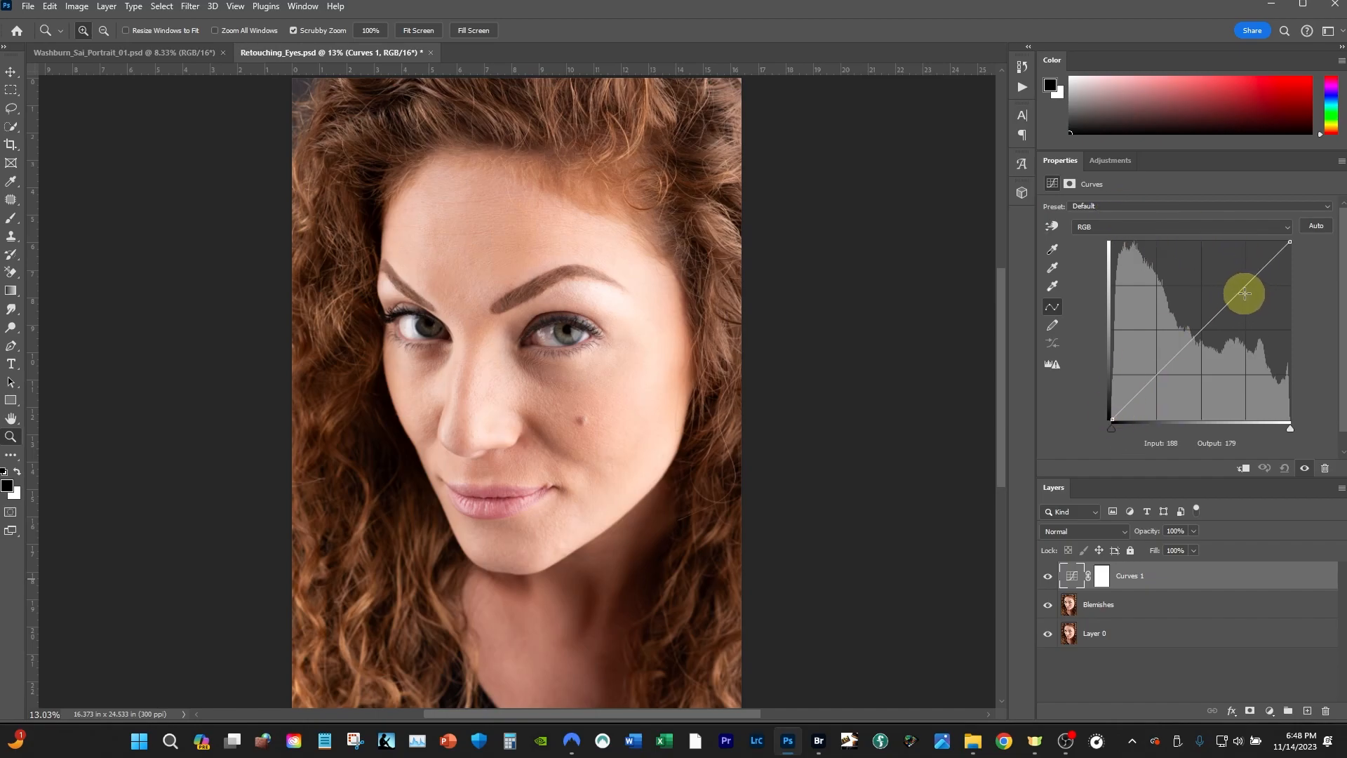
{"action": "left_click_drag", "start_coordinate": [1241, 289], "coordinate": [1231, 275]}
{"action": "left_click_drag", "start_coordinate": [1167, 345], "coordinate": [1180, 365]}
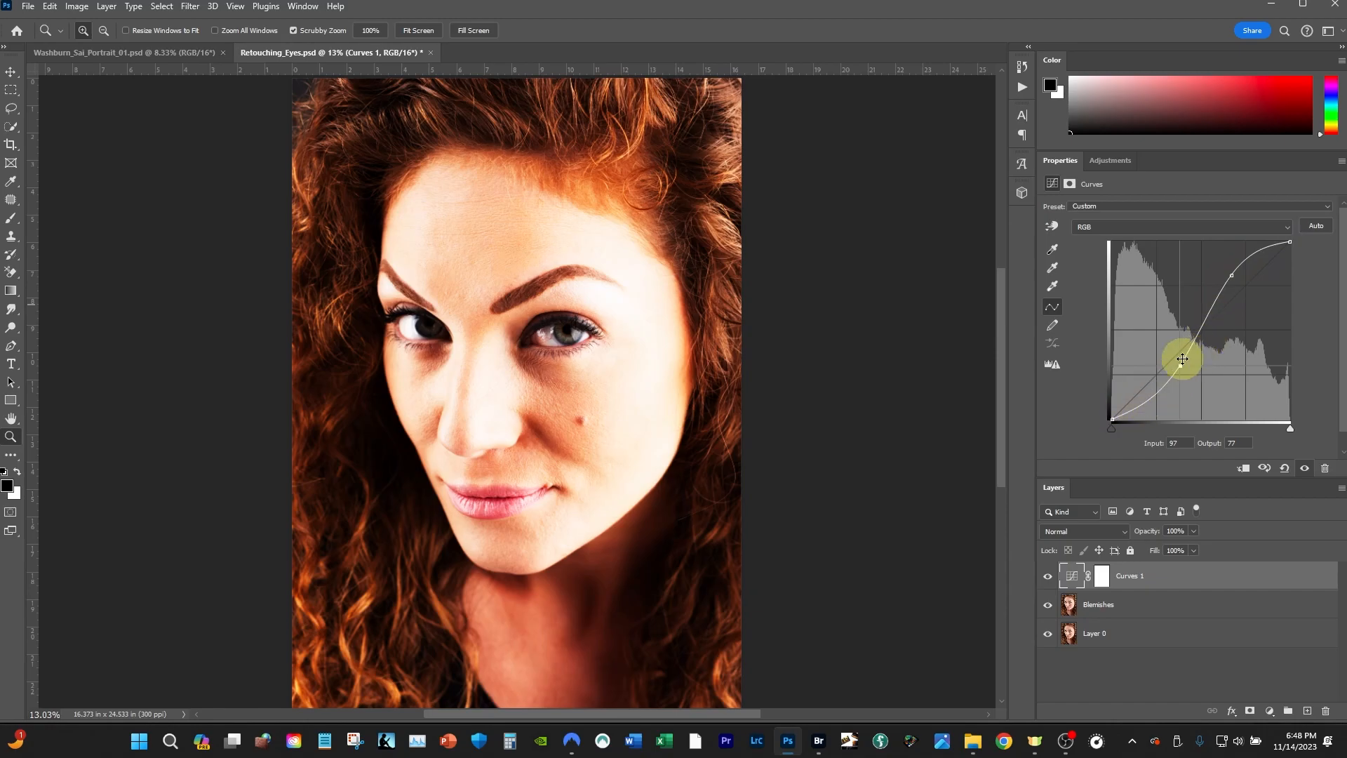
{"action": "left_click_drag", "start_coordinate": [1235, 278], "coordinate": [1233, 262]}
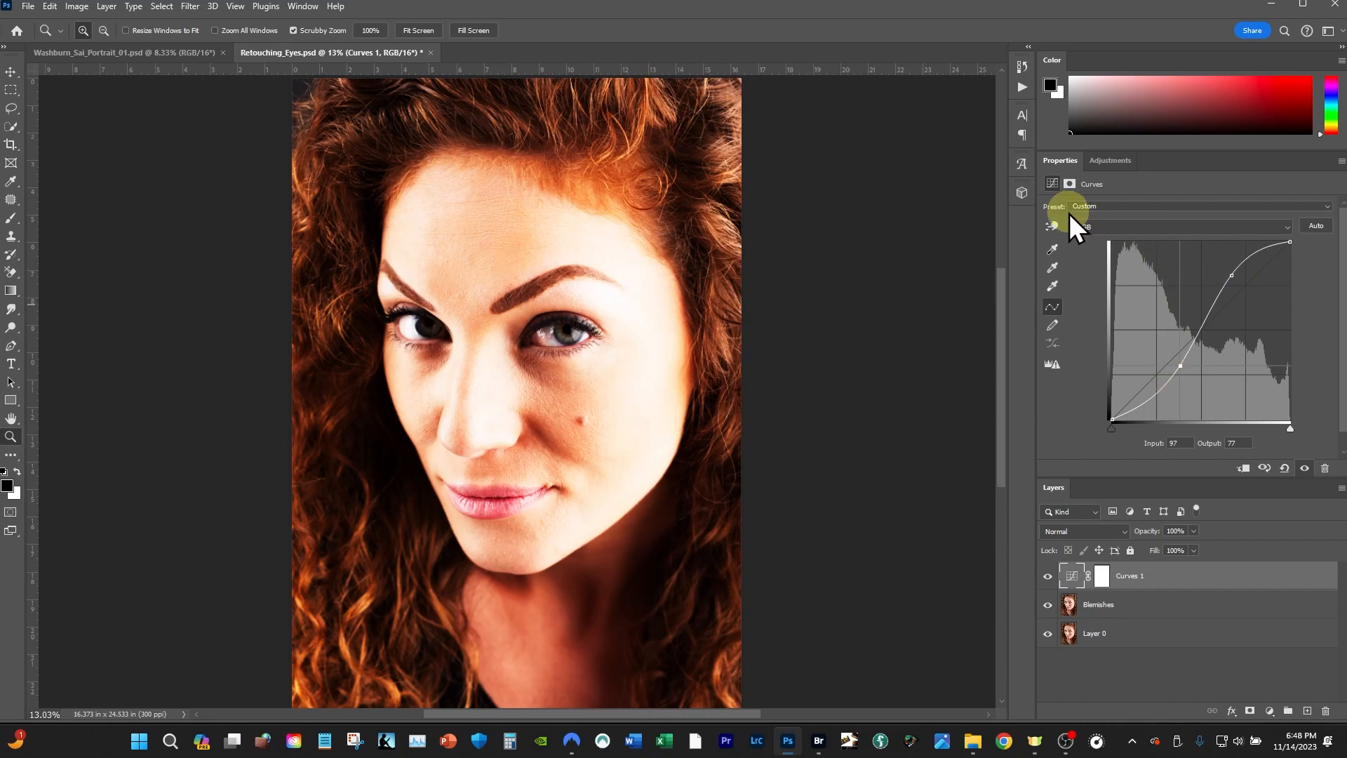
Step: Try the Increase Contrast, Medium Contrast and Strong Contrast curve presets on Curves 1, and undo the changes
{"action": "left_click", "coordinate": [1123, 208]}
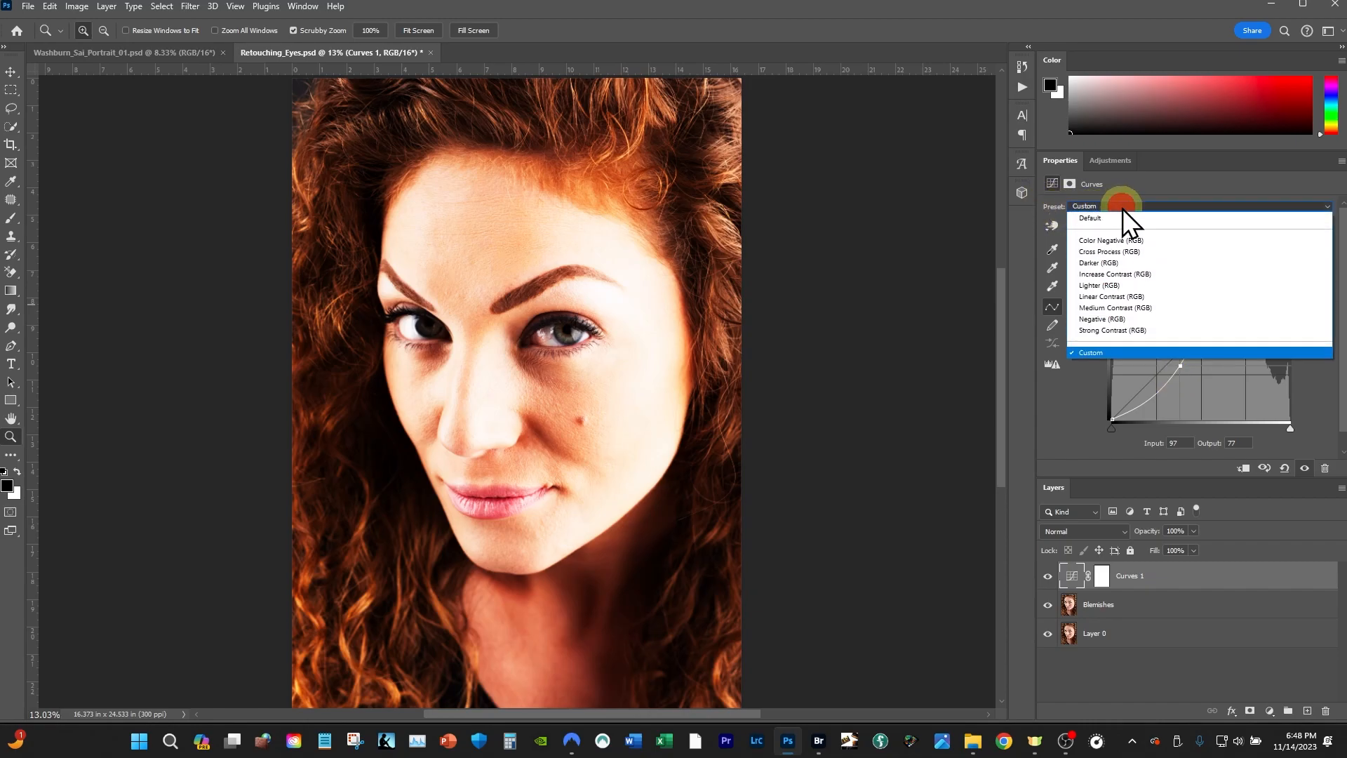
{"action": "left_click", "coordinate": [1128, 273]}
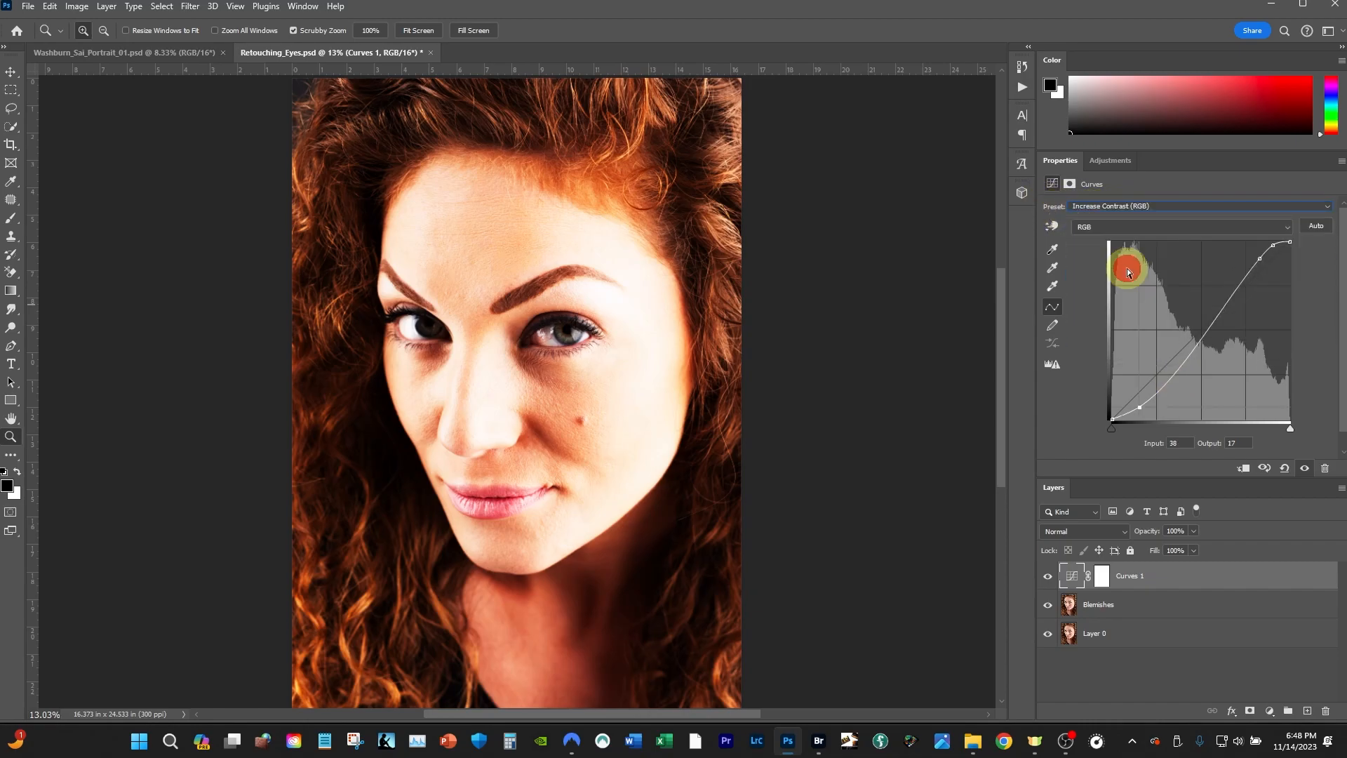
{"action": "left_click", "coordinate": [1182, 209]}
{"action": "left_click", "coordinate": [1121, 306]}
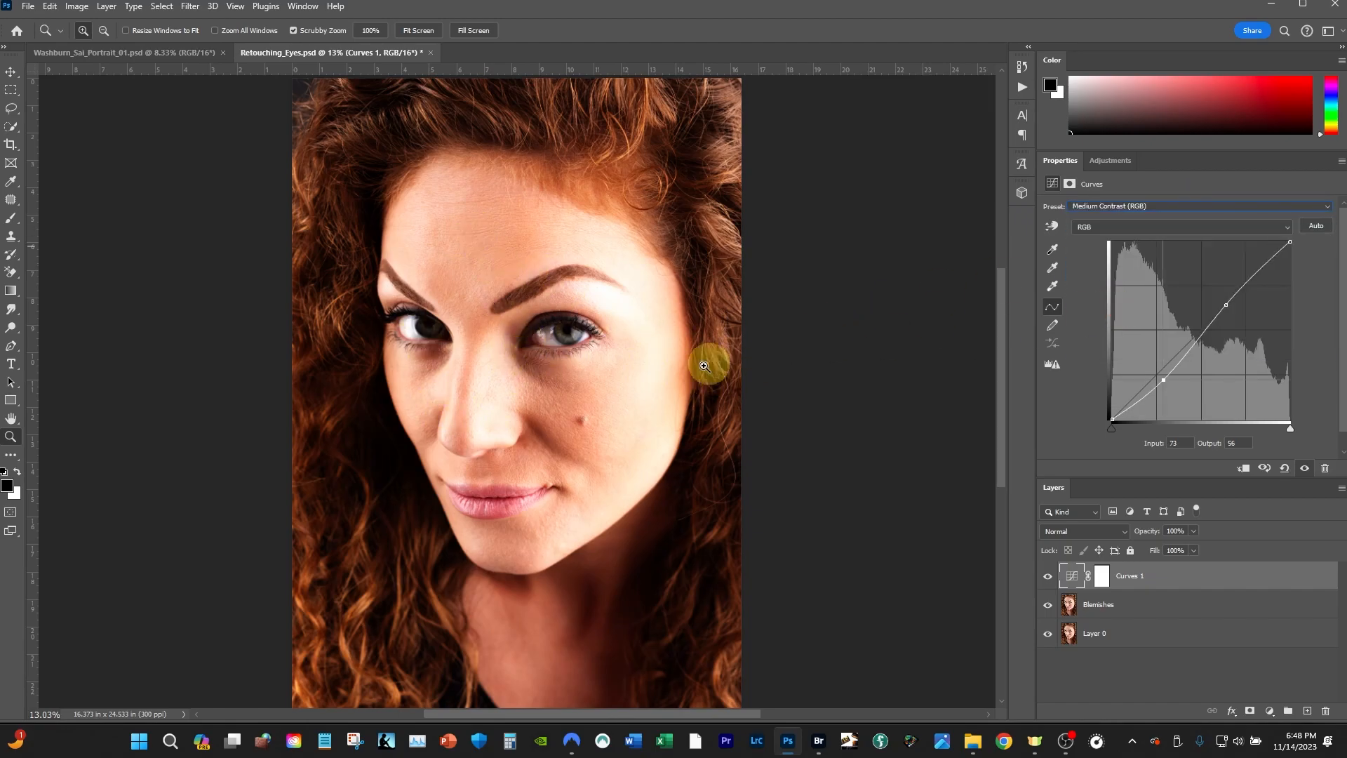
{"action": "left_click", "coordinate": [1151, 206]}
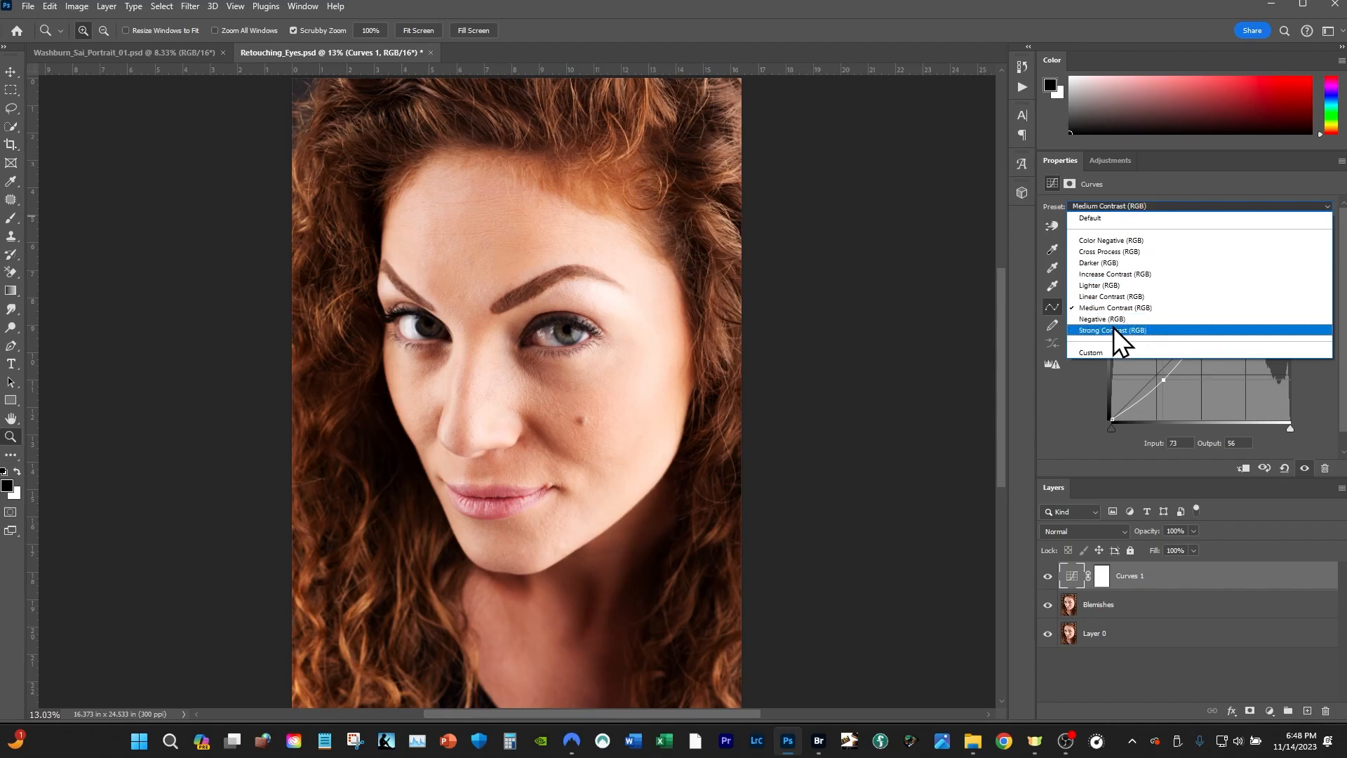
{"action": "left_click", "coordinate": [1133, 330]}
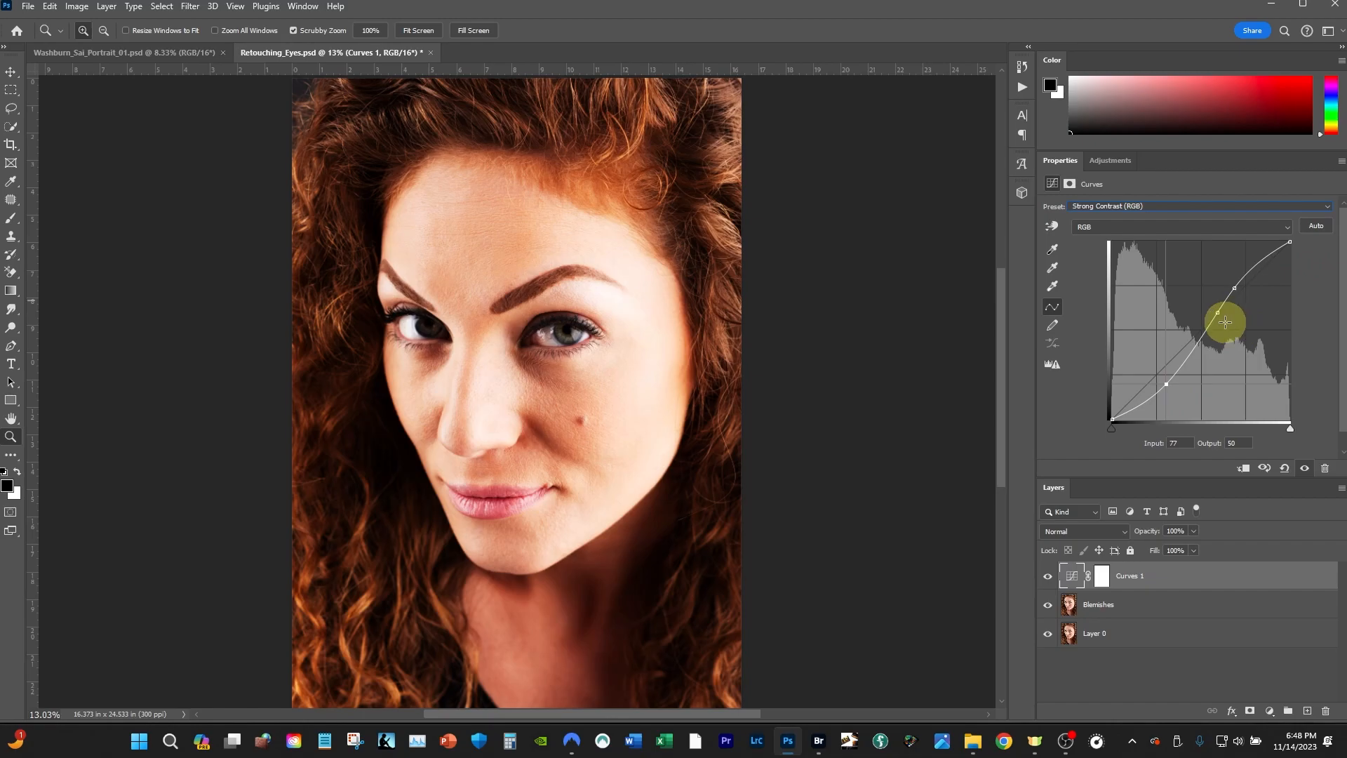
{"action": "key", "text": "ctrl+z"}
{"action": "key", "text": "ctrl+z"}
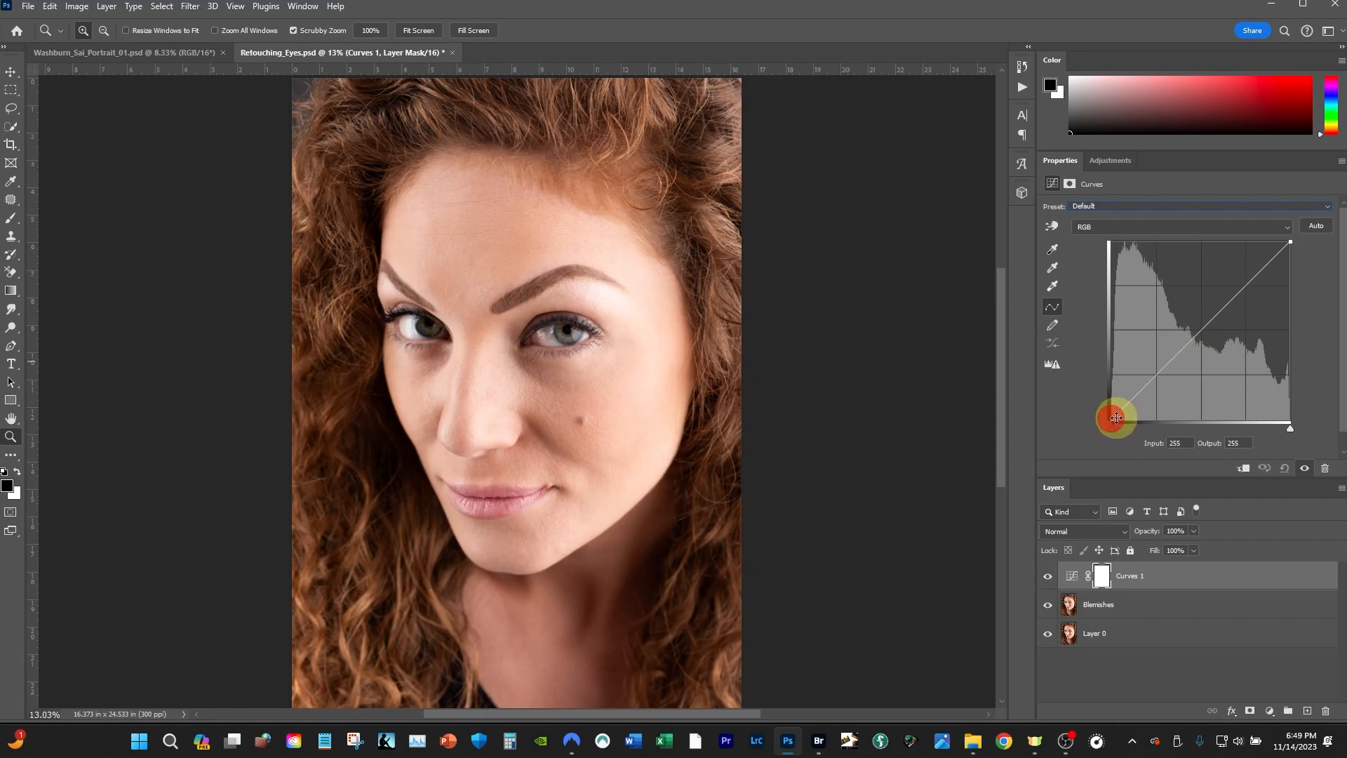
Step: Shape an S-curve on Curves 1 with midtones at 134 to 140, raised highlights and shadows at 64 to 45, and compare before and after
{"action": "mouse_move", "coordinate": [1112, 418]}
{"action": "left_mouse_down"}
{"action": "mouse_move", "coordinate": [1116, 355]}
{"action": "mouse_move", "coordinate": [1117, 423]}
{"action": "mouse_move", "coordinate": [1184, 425]}
{"action": "mouse_move", "coordinate": [1102, 427]}
{"action": "left_mouse_up"}
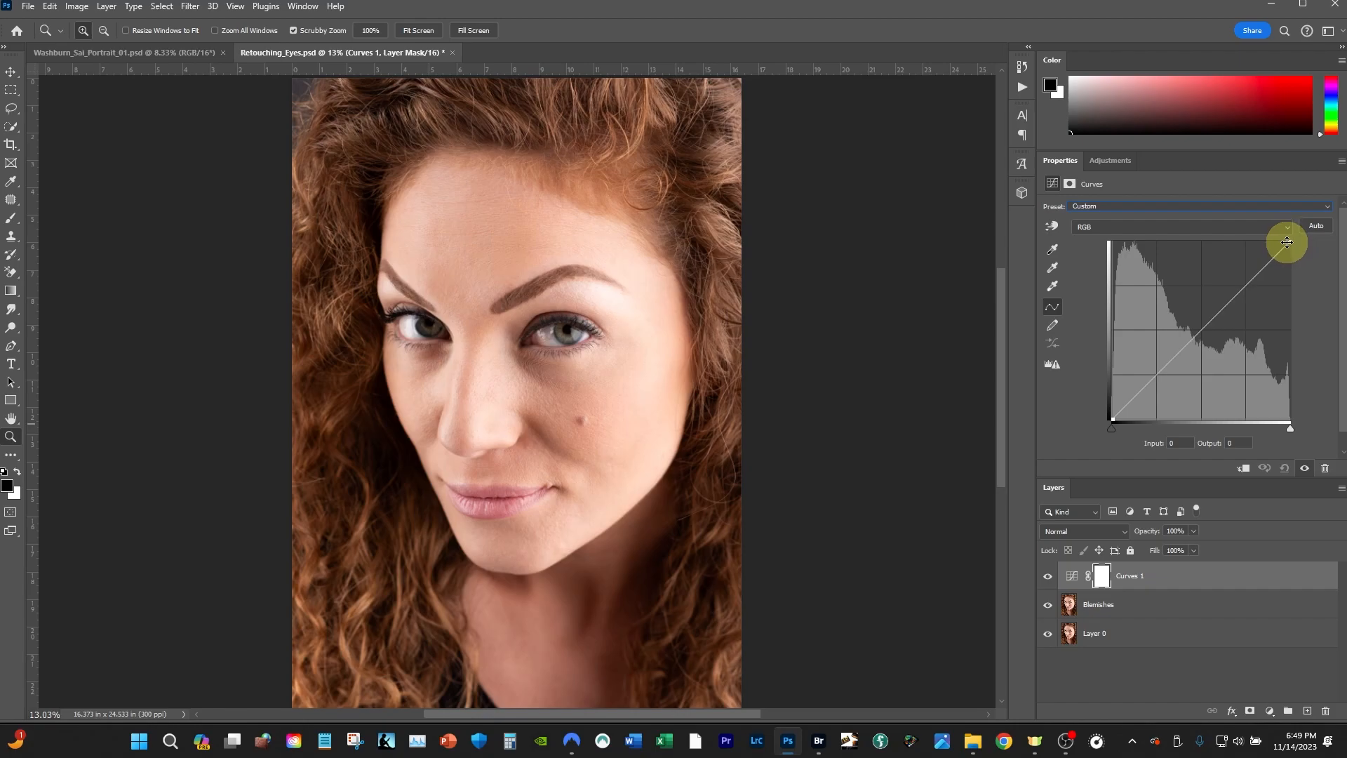
{"action": "mouse_move", "coordinate": [1290, 242]}
{"action": "left_mouse_down"}
{"action": "mouse_move", "coordinate": [1231, 244]}
{"action": "mouse_move", "coordinate": [1299, 242]}
{"action": "mouse_move", "coordinate": [1306, 328]}
{"action": "mouse_move", "coordinate": [1304, 245]}
{"action": "left_mouse_up"}
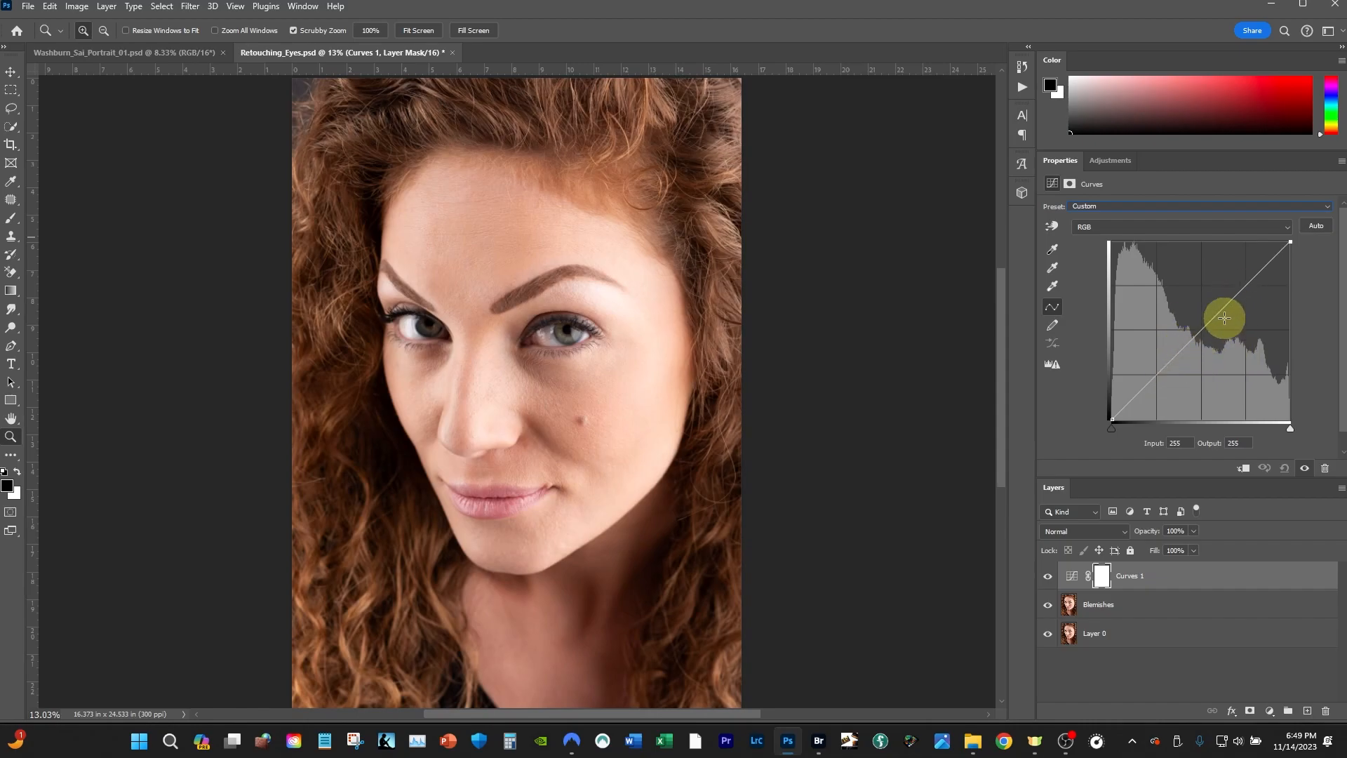
{"action": "mouse_move", "coordinate": [1201, 328]}
{"action": "left_mouse_down"}
{"action": "mouse_move", "coordinate": [1201, 303]}
{"action": "mouse_move", "coordinate": [1217, 342]}
{"action": "left_mouse_up"}
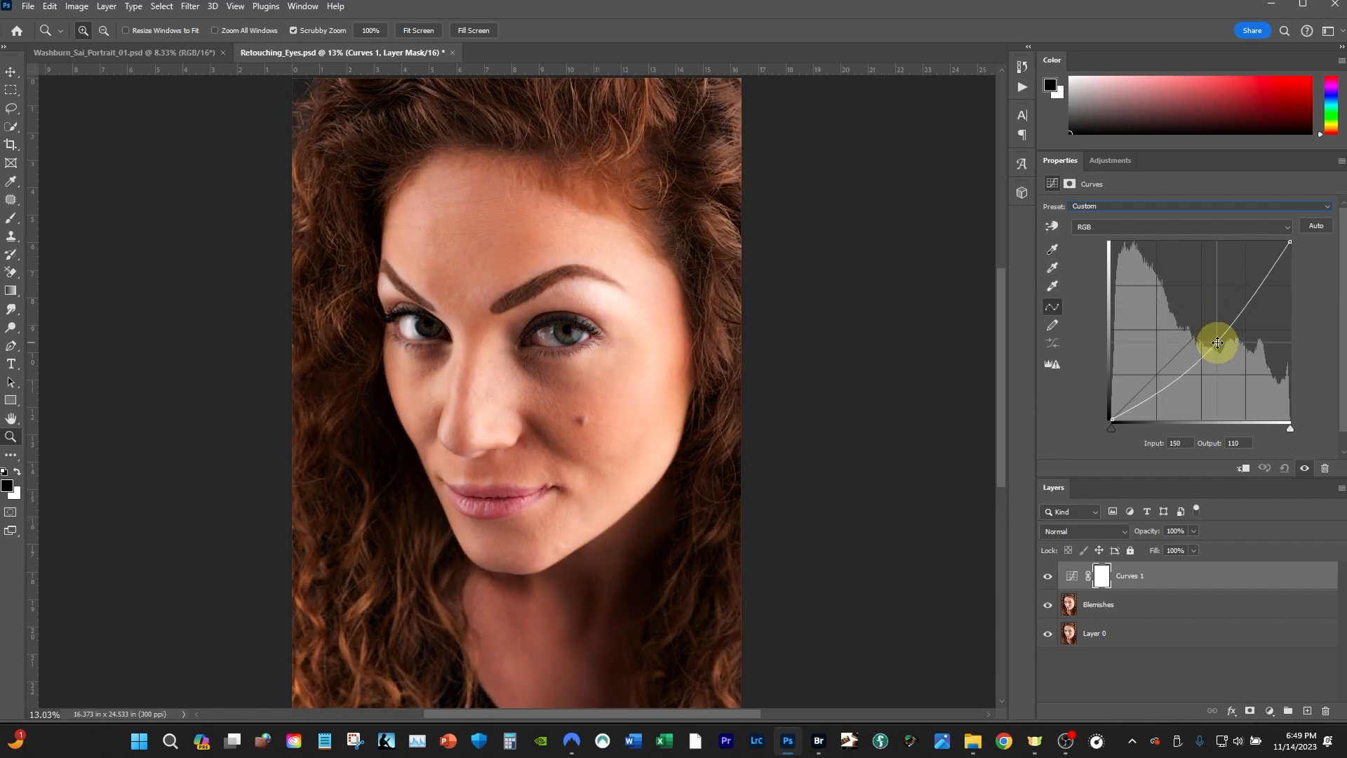
{"action": "left_click_drag", "start_coordinate": [1217, 340], "coordinate": [1206, 320]}
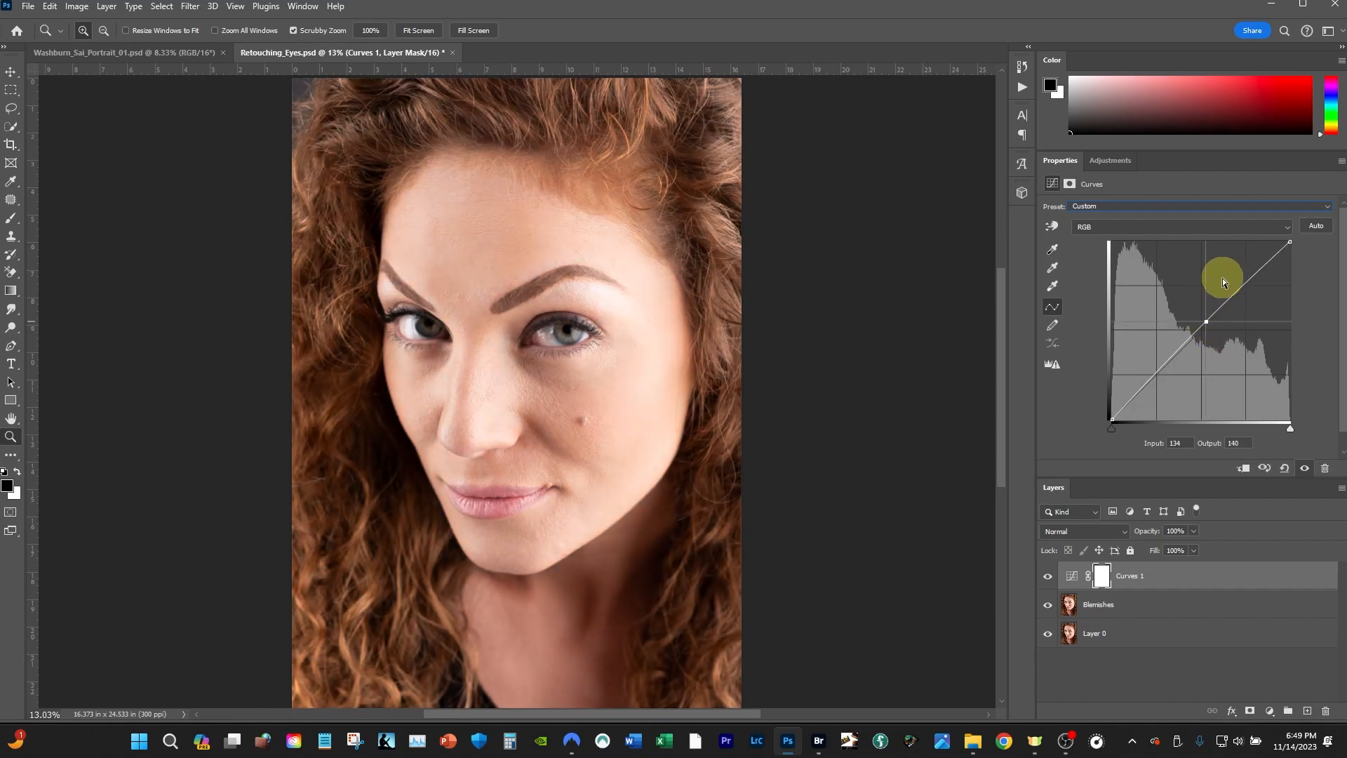
{"action": "left_click", "coordinate": [1244, 287]}
{"action": "left_click_drag", "start_coordinate": [1244, 283], "coordinate": [1238, 274]}
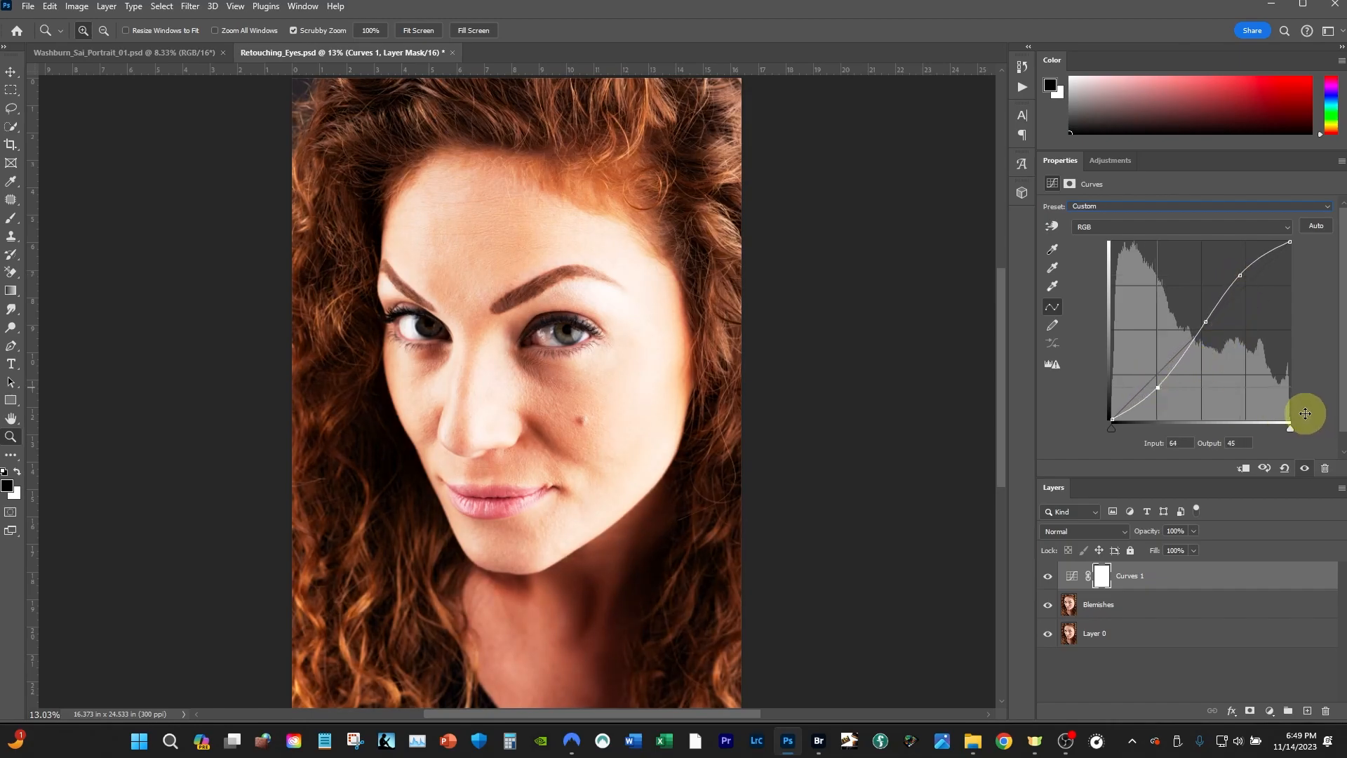
{"action": "left_click", "coordinate": [1048, 581]}
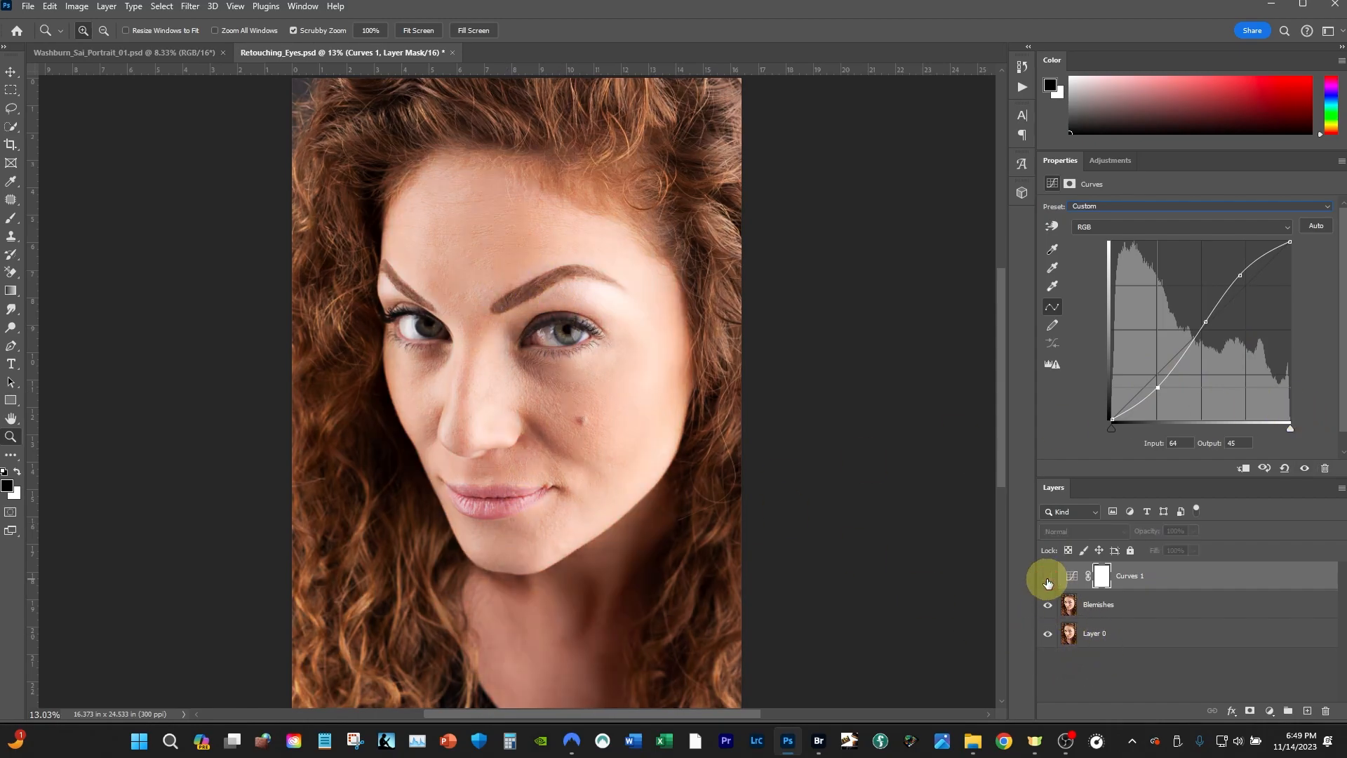
{"action": "left_click", "coordinate": [1048, 581]}
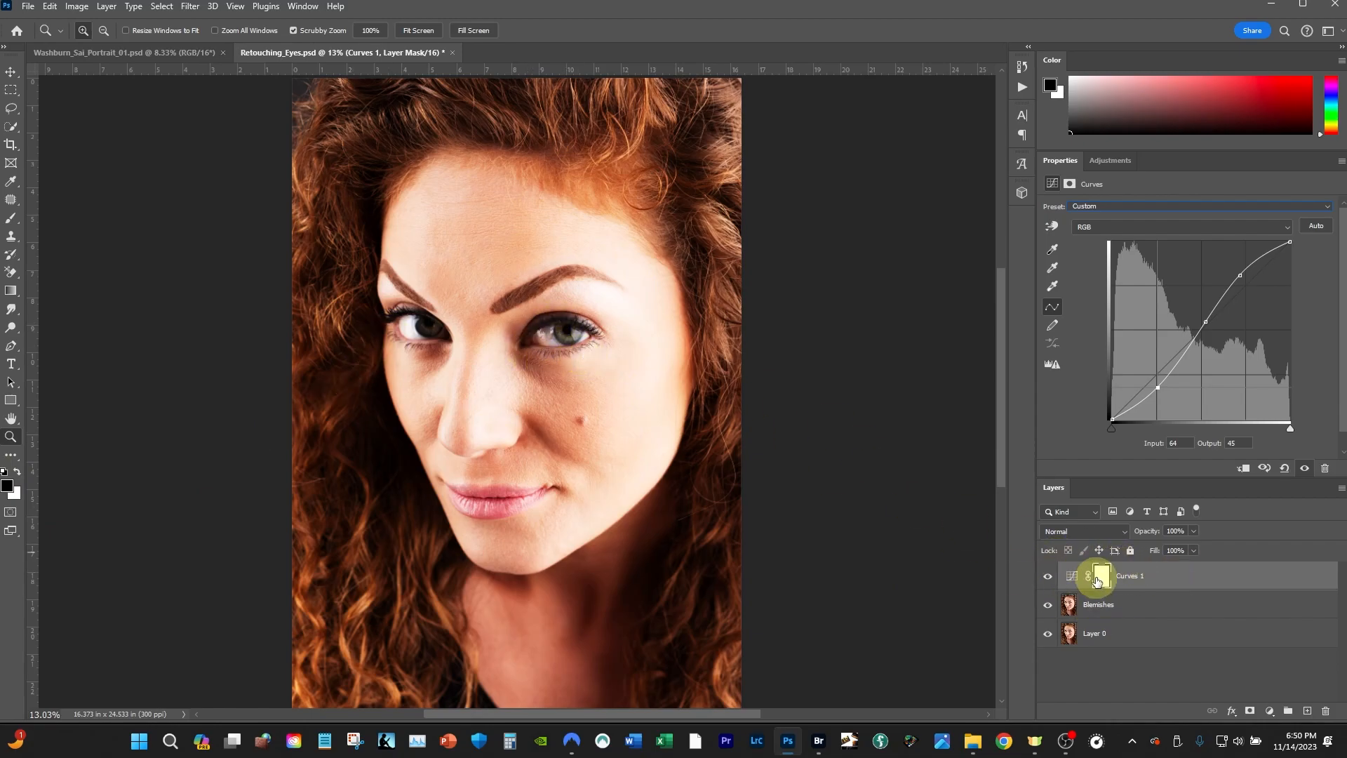
Step: Switch to the Brush tool for the Curves 1 mask and reduce the brush size to 1400
{"action": "key", "text": "b"}
{"action": "key", "text": "ctrl+plus"}
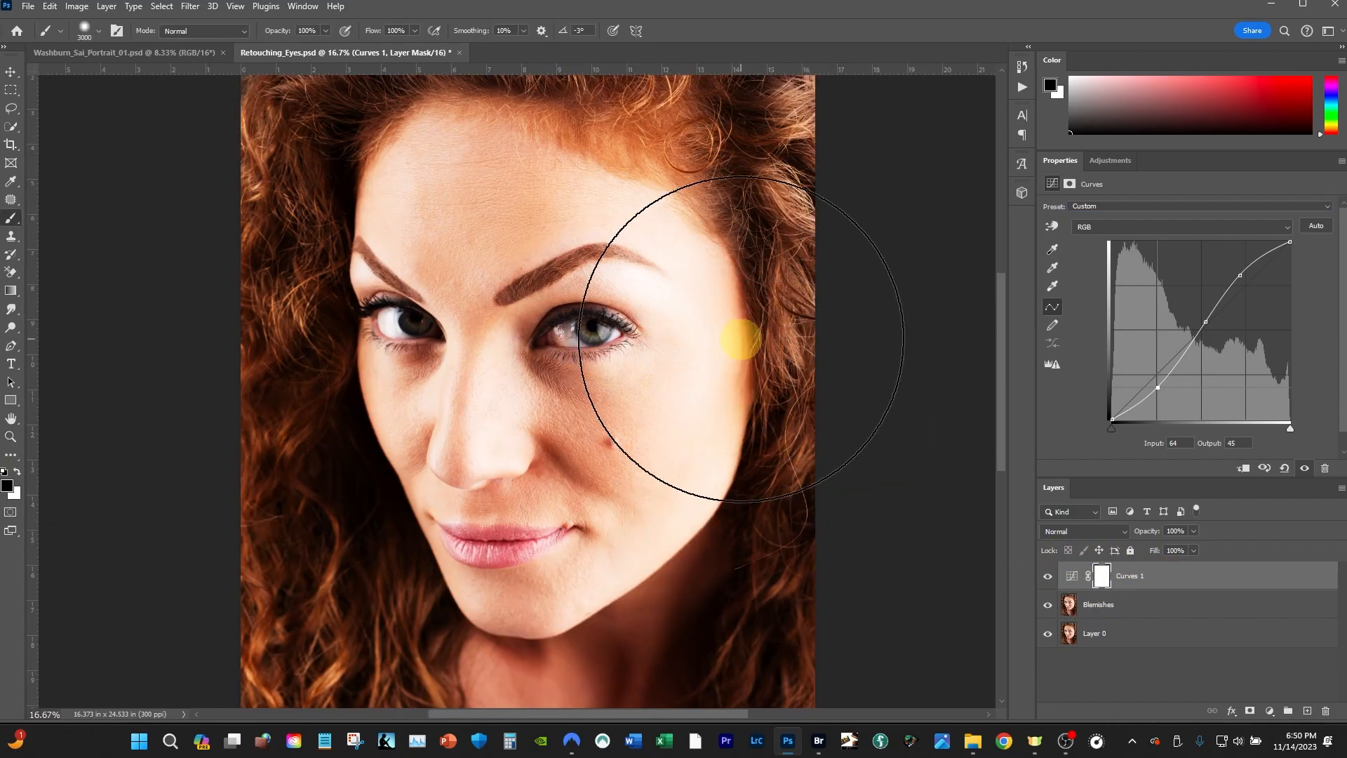
{"action": "key", "text": "bracketleft"}
{"action": "key", "text": "bracketleft"}
{"action": "key", "text": "bracketleft"}
{"action": "key", "text": "bracketleft"}
{"action": "key", "text": "bracketleft"}
{"action": "key", "text": "bracketleft"}
{"action": "key", "text": "bracketleft"}
{"action": "key", "text": "bracketleft"}
{"action": "key", "text": "bracketleft"}
{"action": "key", "text": "bracketleft"}
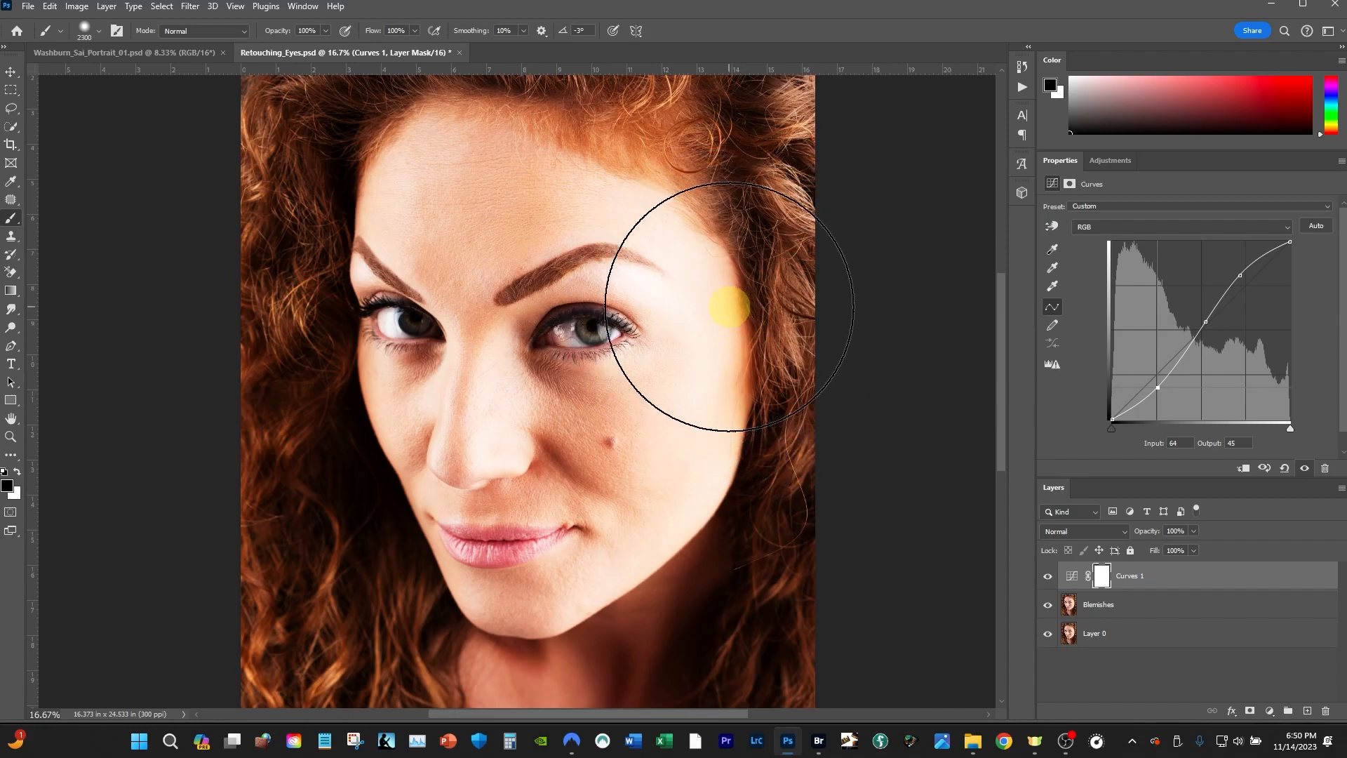
{"action": "key", "text": "bracketleft"}
{"action": "key", "text": "bracketleft"}
{"action": "key", "text": "bracketleft"}
{"action": "key", "text": "bracketleft"}
{"action": "key", "text": "bracketleft"}
{"action": "key", "text": "bracketleft"}
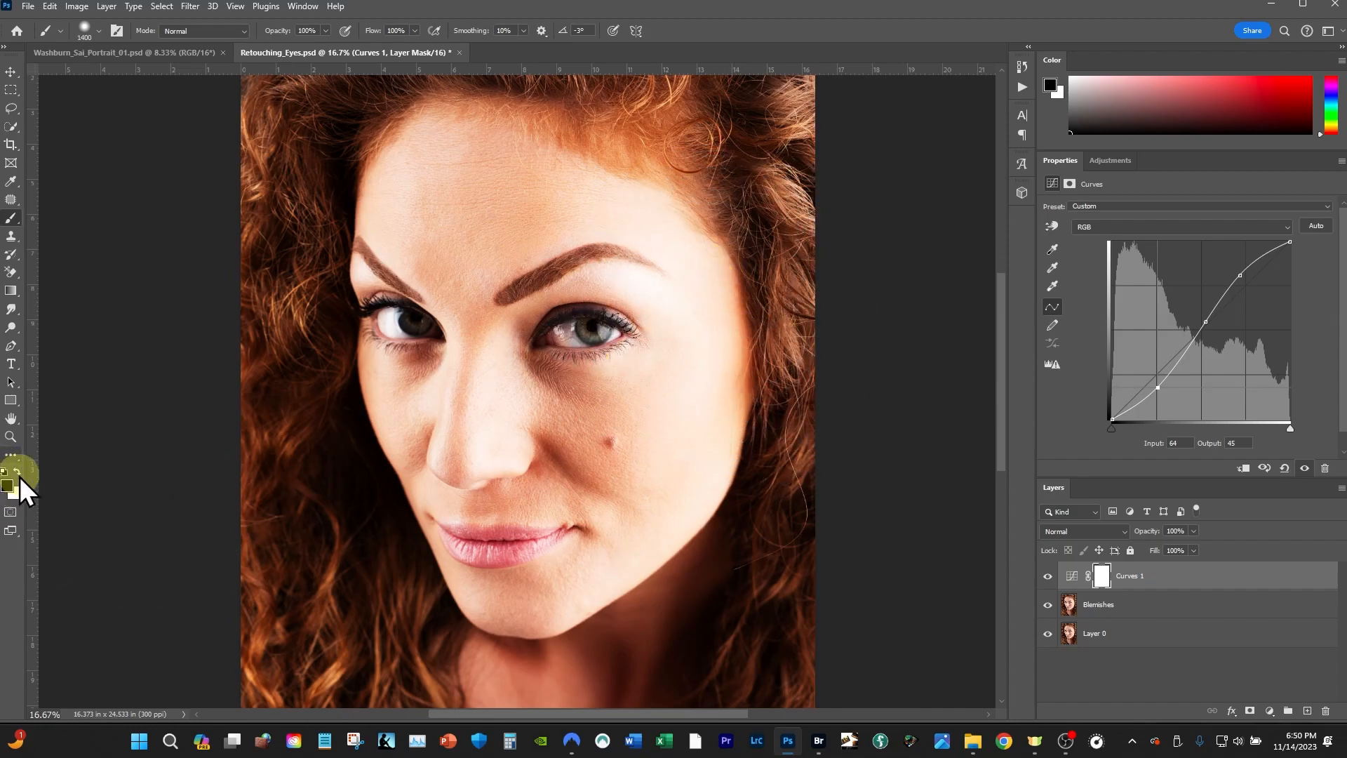
{"action": "mouse_move", "coordinate": [725, 203]}
{"action": "left_mouse_down"}
{"action": "mouse_move", "coordinate": [646, 166]}
{"action": "mouse_move", "coordinate": [389, 143]}
{"action": "mouse_move", "coordinate": [493, 180]}
{"action": "mouse_move", "coordinate": [739, 168]}
{"action": "mouse_move", "coordinate": [775, 289]}
{"action": "mouse_move", "coordinate": [638, 231]}
{"action": "mouse_move", "coordinate": [737, 355]}
{"action": "mouse_move", "coordinate": [625, 457]}
{"action": "mouse_move", "coordinate": [573, 433]}
{"action": "mouse_move", "coordinate": [370, 431]}
{"action": "mouse_move", "coordinate": [364, 419]}
{"action": "mouse_move", "coordinate": [213, 407]}
{"action": "mouse_move", "coordinate": [662, 541]}
{"action": "mouse_move", "coordinate": [490, 646]}
{"action": "mouse_move", "coordinate": [662, 490]}
{"action": "mouse_move", "coordinate": [421, 159]}
{"action": "mouse_move", "coordinate": [683, 641]}
{"action": "mouse_move", "coordinate": [716, 663]}
{"action": "left_mouse_up"}
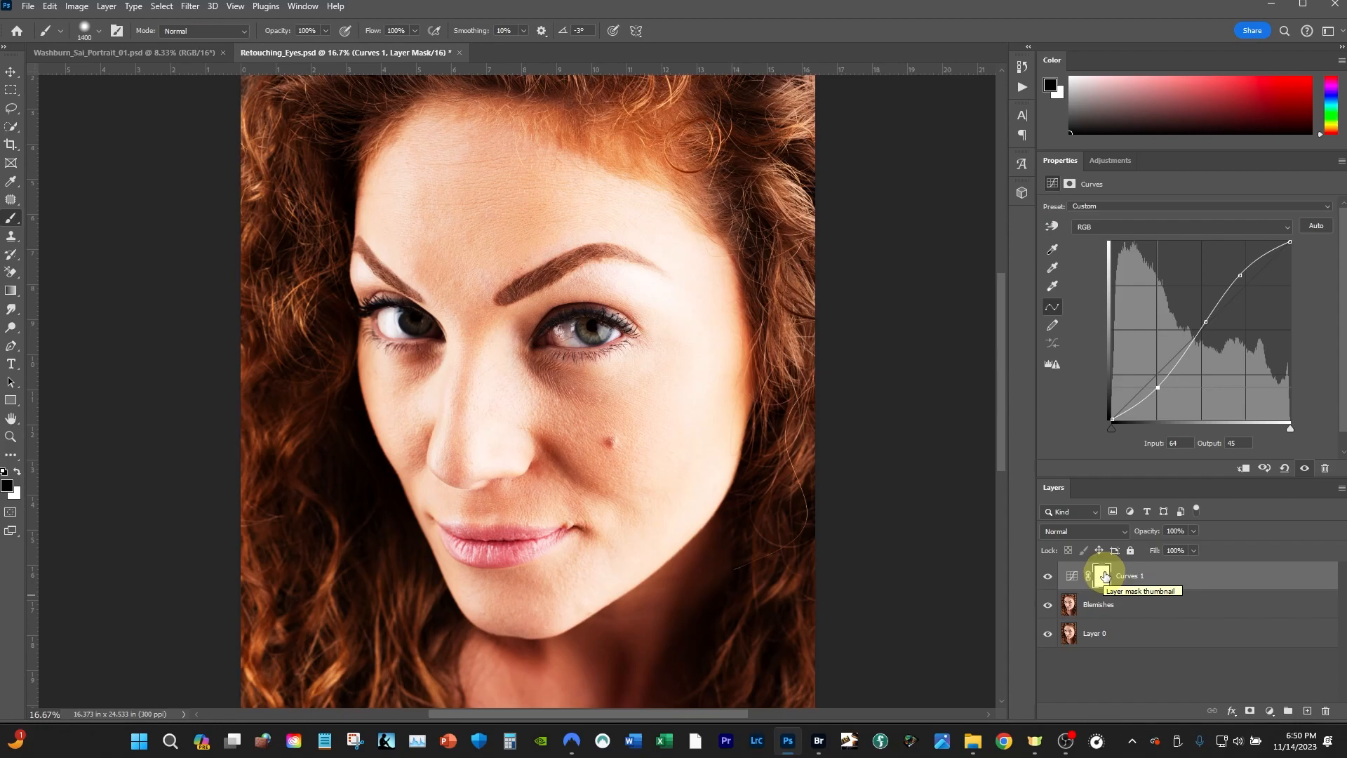
Step: Invert the Curves 1 layer mask to black to hide the contrast adjustment across the whole portrait
{"action": "key", "text": "ctrl+i"}
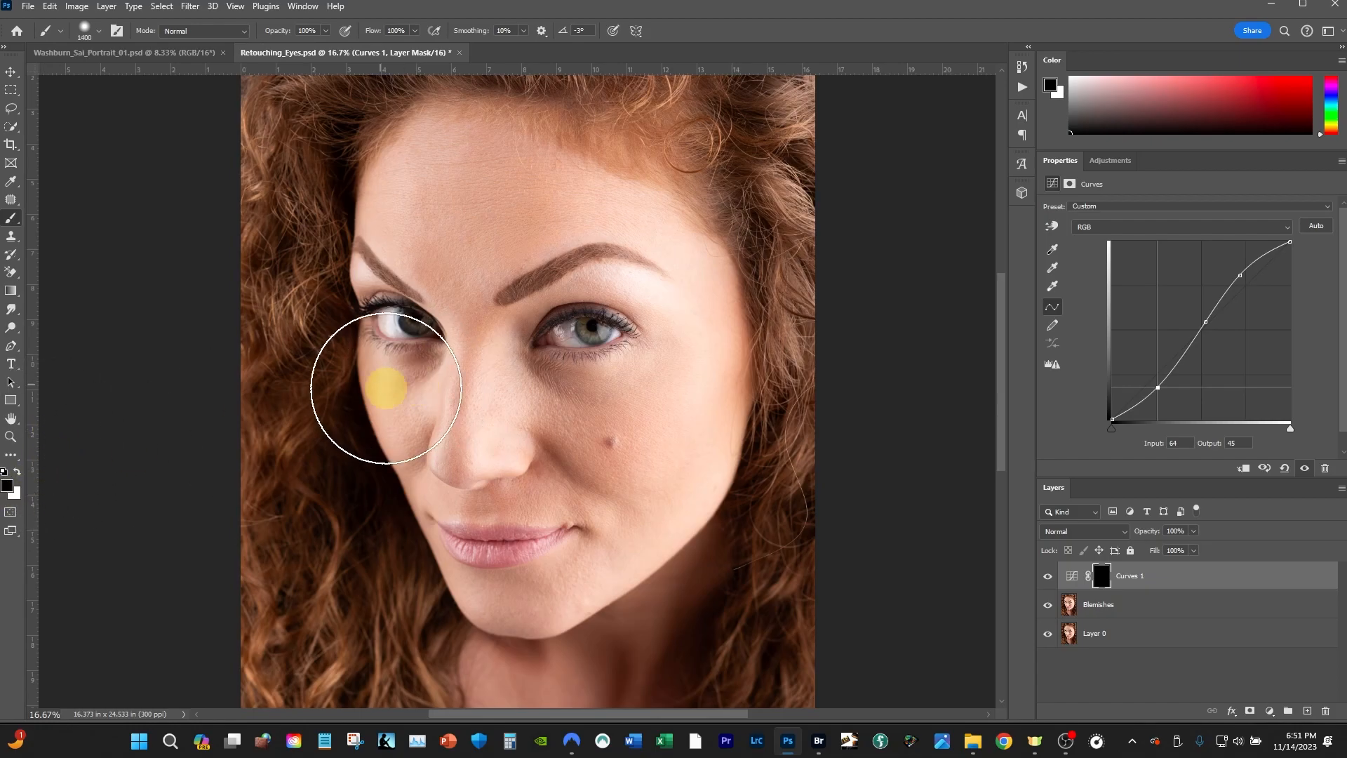
{"action": "left_click_drag", "start_coordinate": [433, 352], "coordinate": [364, 313]}
{"action": "left_click_drag", "start_coordinate": [623, 335], "coordinate": [607, 346]}
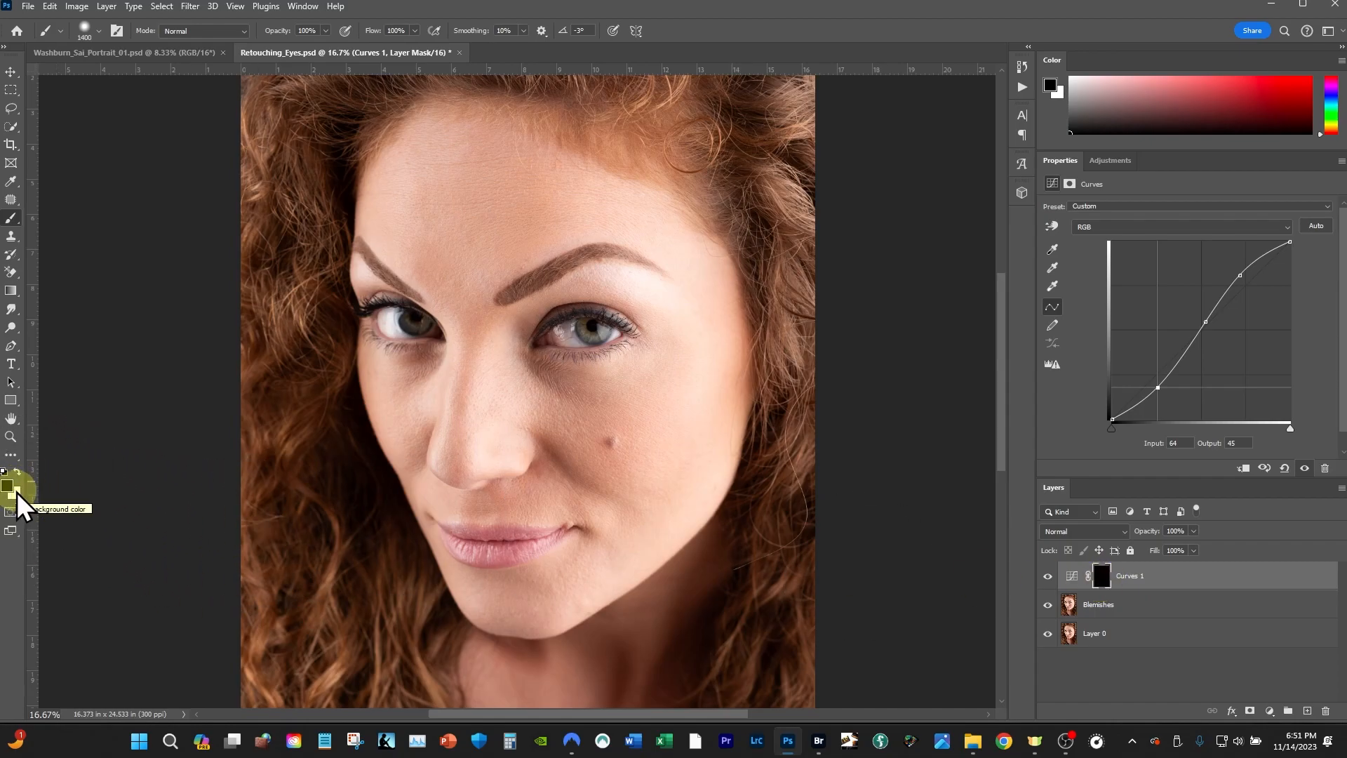
Step: Set white as the painting color on the Curves 1 mask and reduce the soft round brush size to 400 px
{"action": "key", "text": "x"}
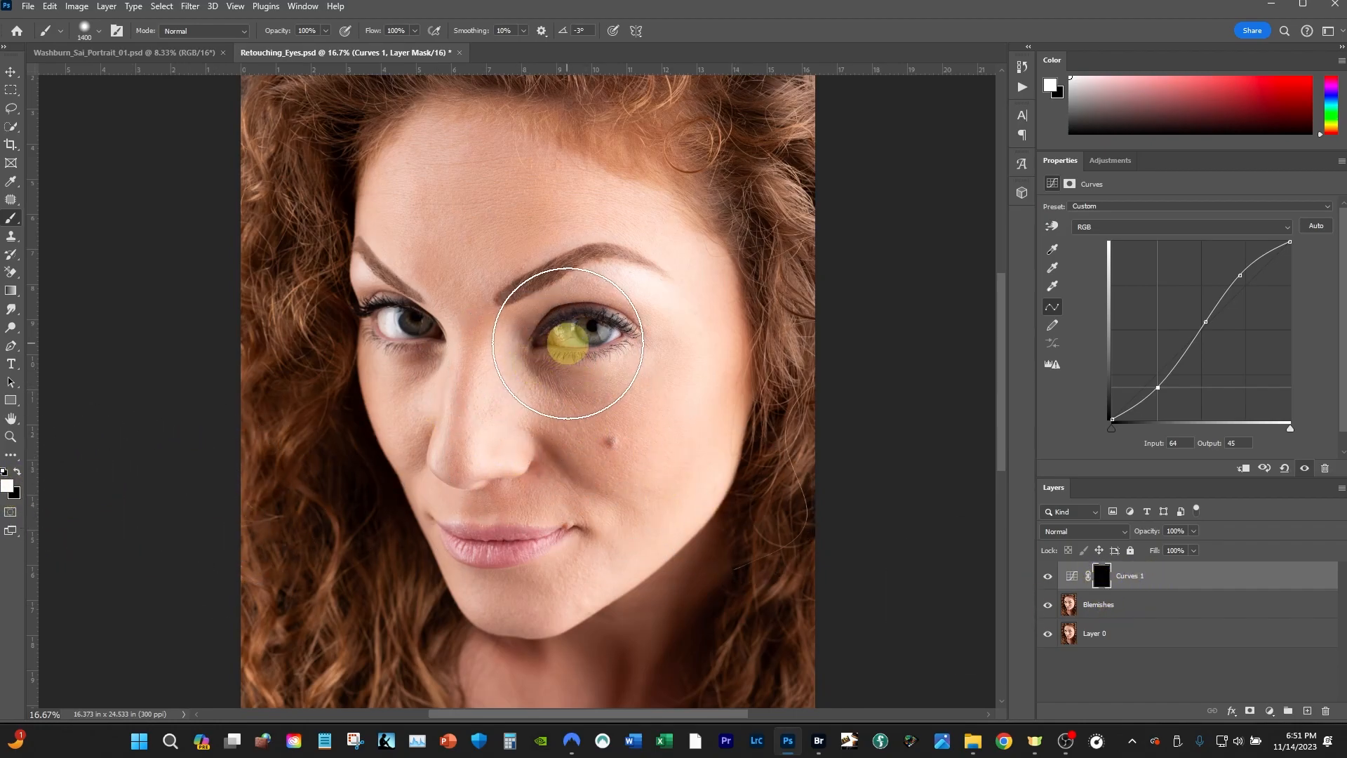
{"action": "key", "text": "bracketleft"}
{"action": "key", "text": "bracketleft"}
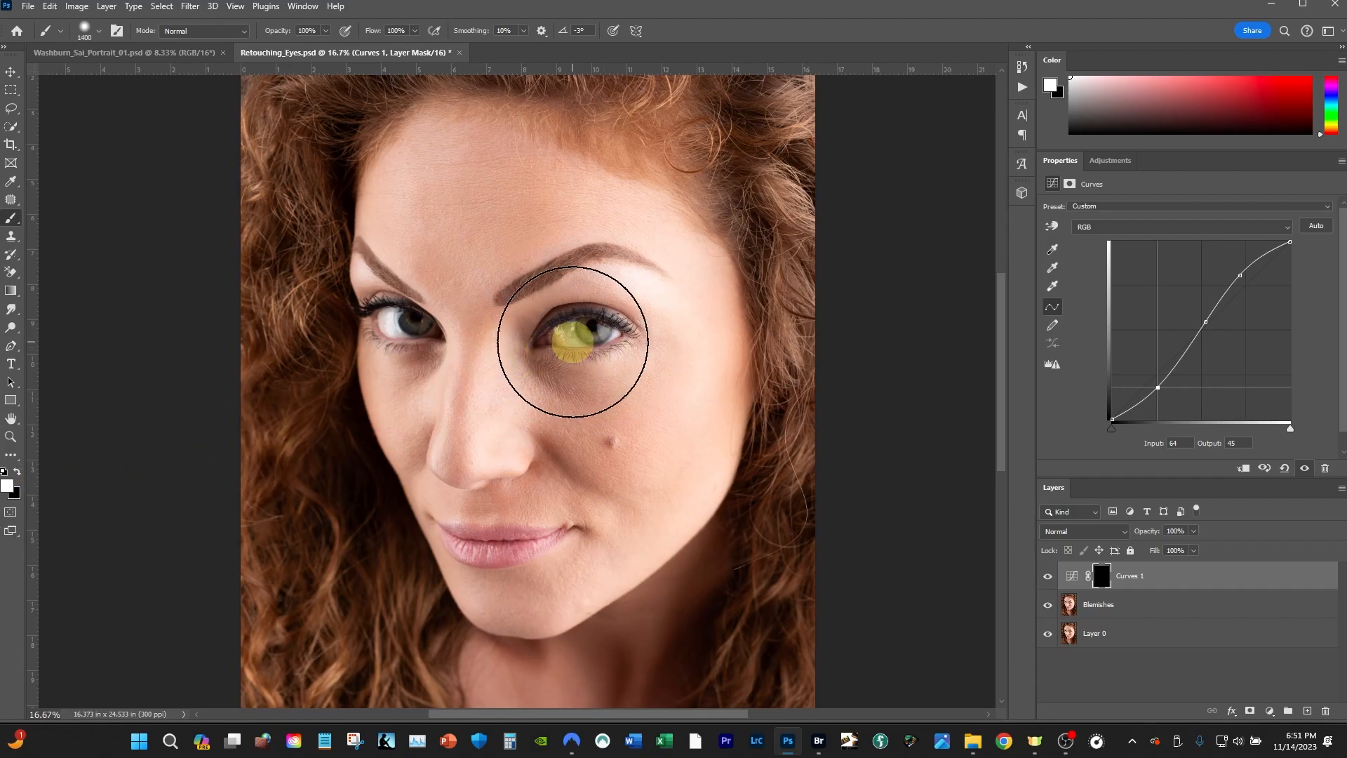
{"action": "left_click", "coordinate": [1110, 583]}
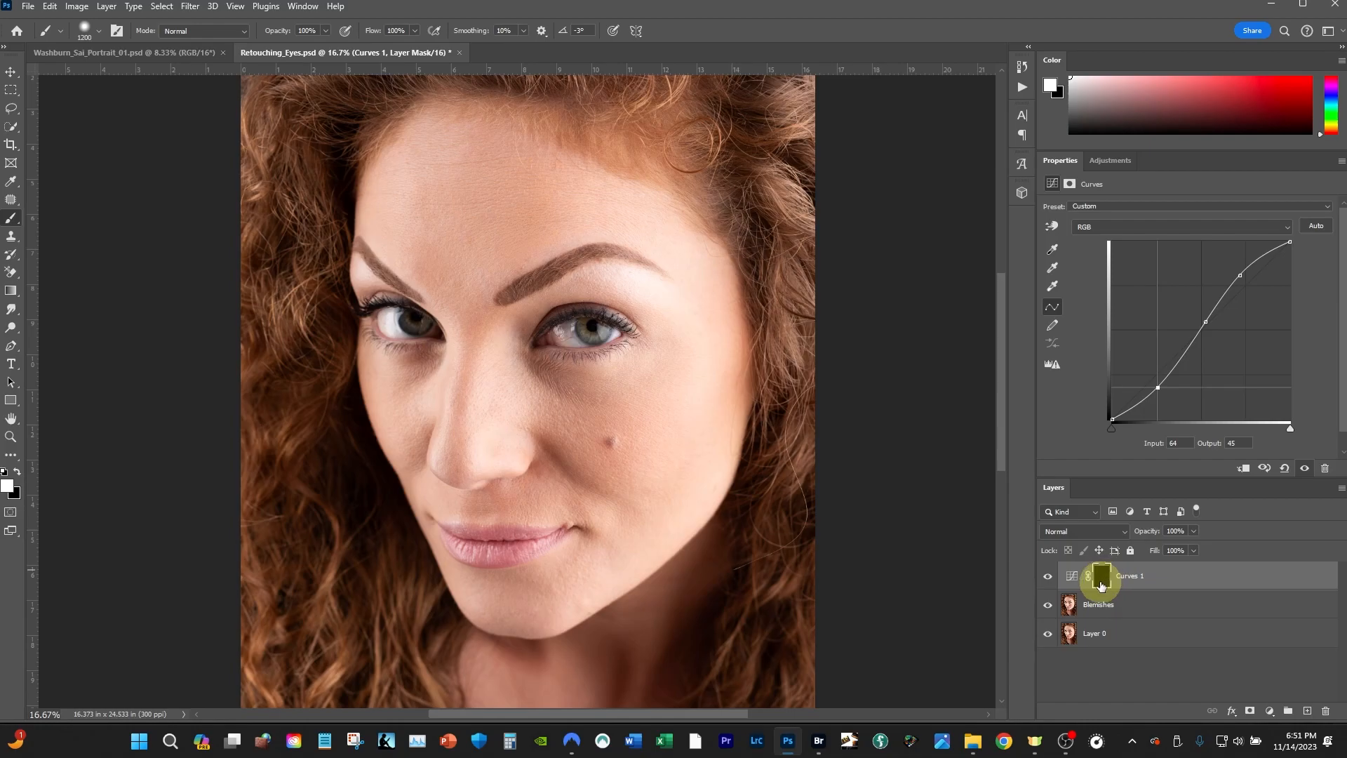
{"action": "key", "text": "bracketleft"}
{"action": "key", "text": "bracketleft"}
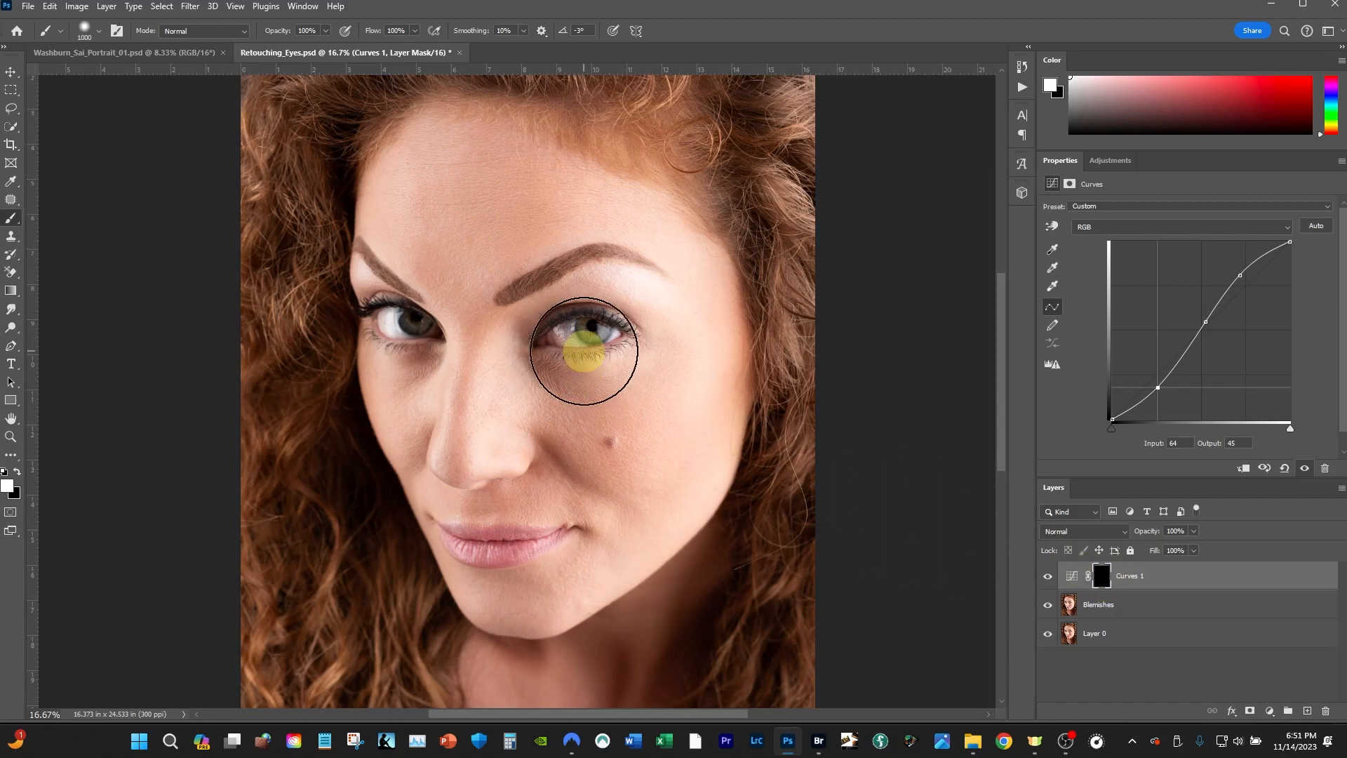
{"action": "left_click", "coordinate": [98, 31]}
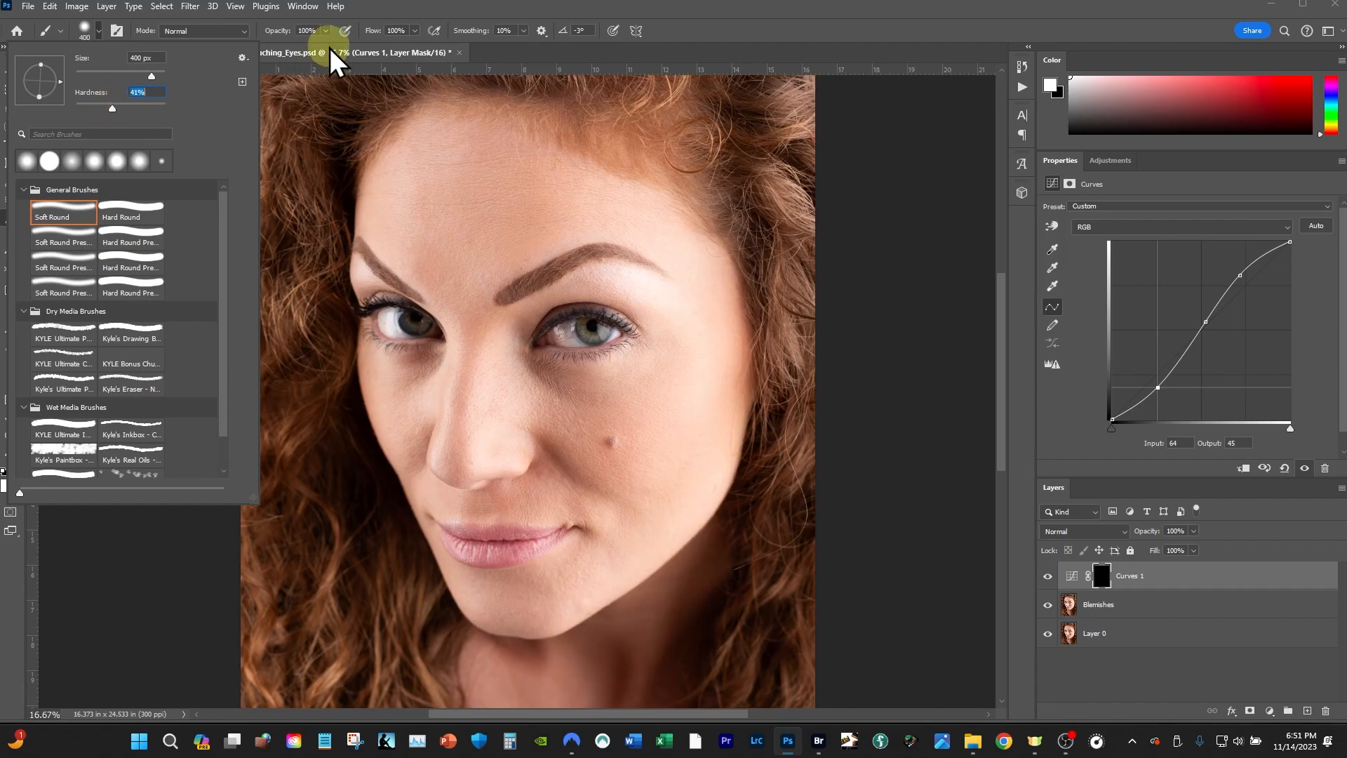
{"action": "left_click", "coordinate": [401, 12]}
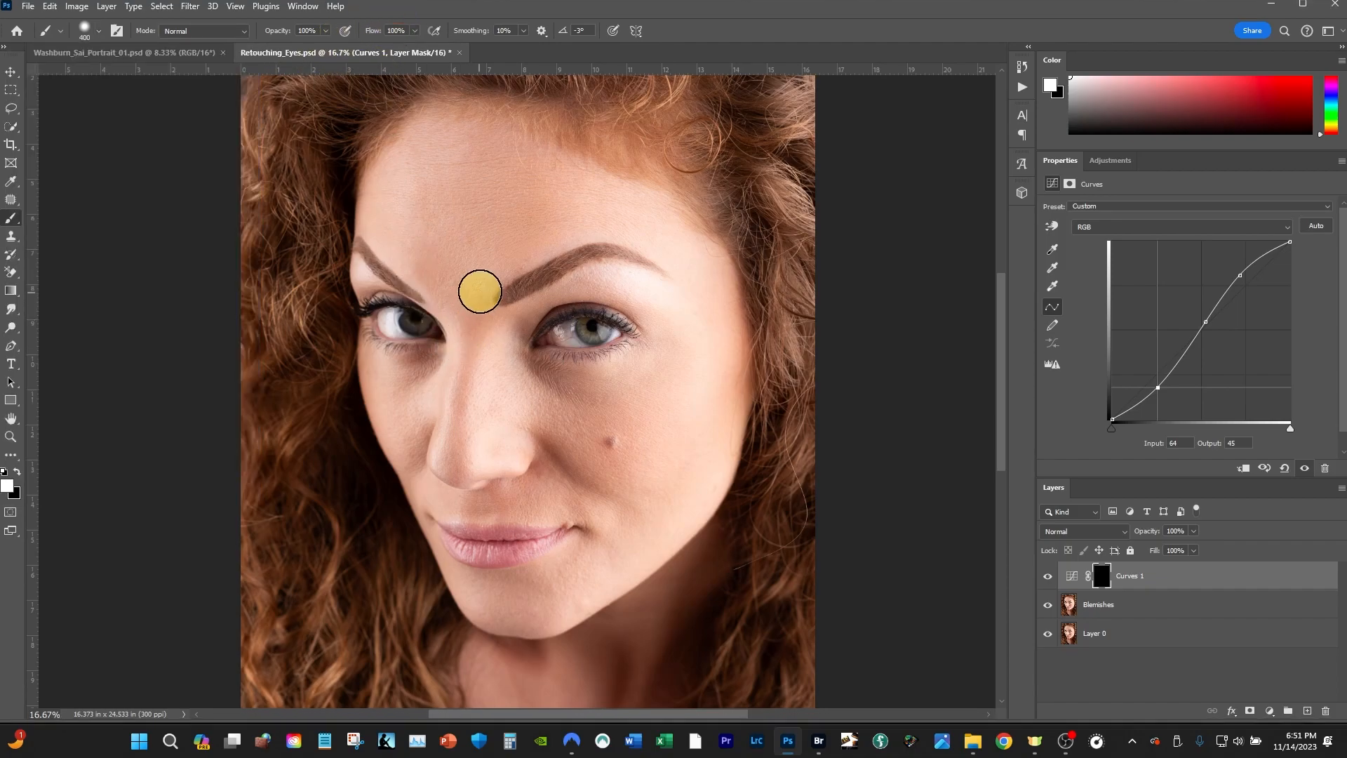
Step: Paint white on the Curves 1 mask over the white, iris, corner and upper lashes of the image's left eye with a 100 px brush
{"action": "key", "text": "z"}
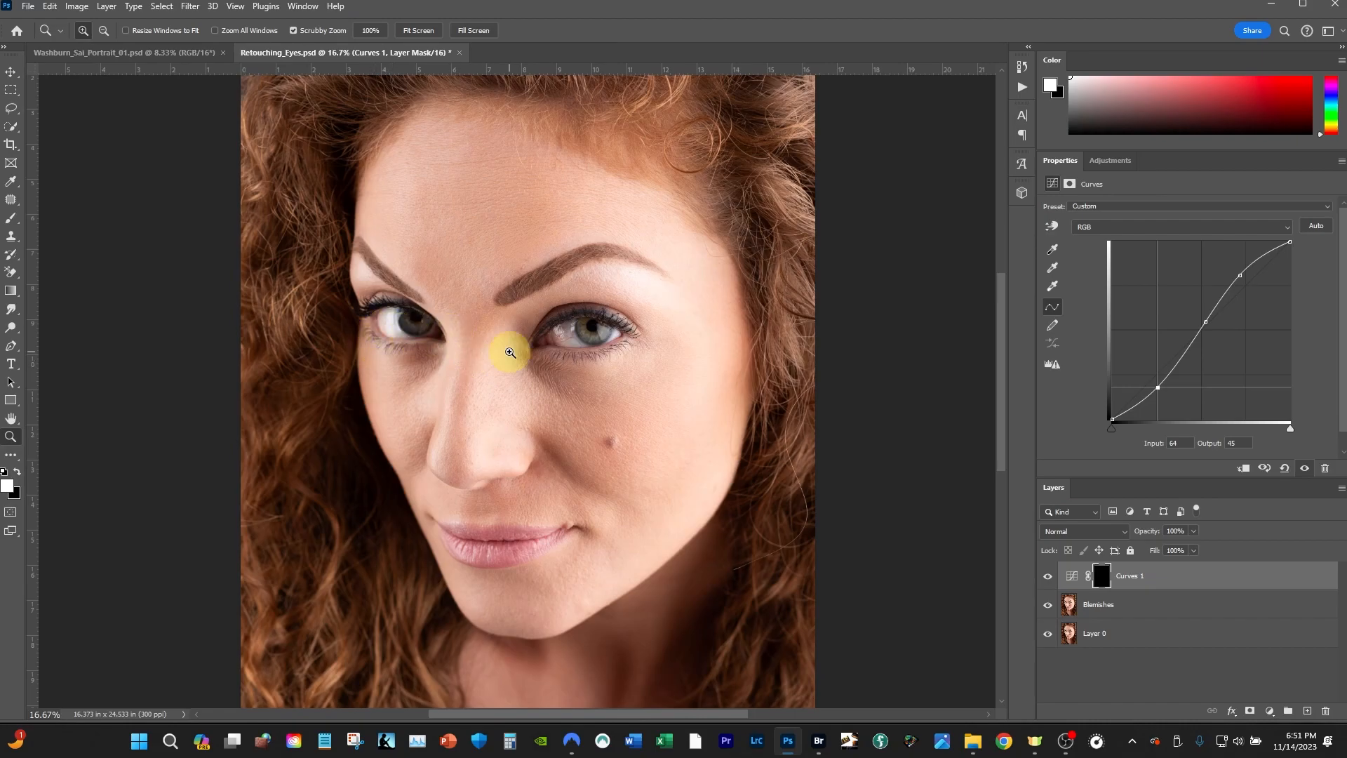
{"action": "left_click_drag", "start_coordinate": [407, 325], "coordinate": [562, 445]}
{"action": "key", "text": "b"}
{"action": "key", "text": "bracketleft"}
{"action": "key", "text": "bracketleft"}
{"action": "key", "text": "bracketleft"}
{"action": "key", "text": "bracketleft"}
{"action": "key", "text": "bracketleft"}
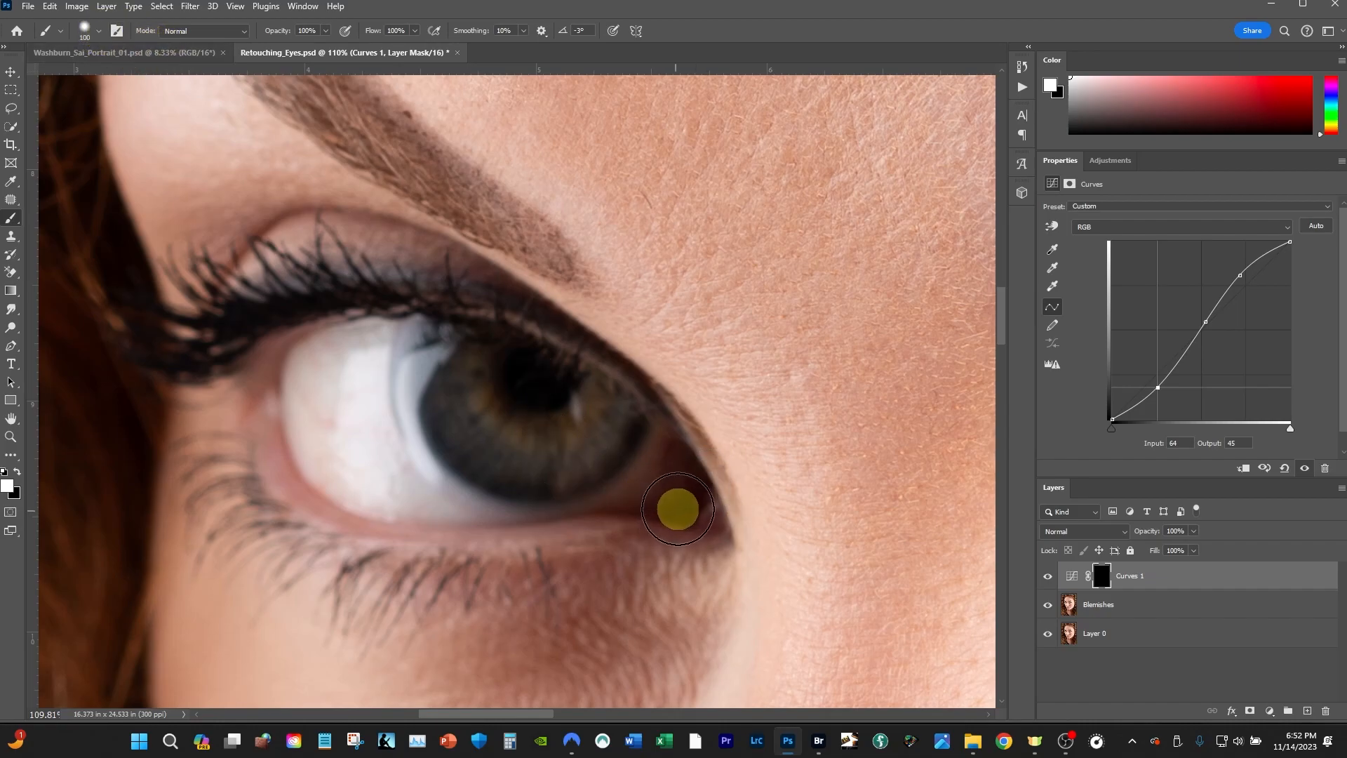
{"action": "left_click_drag", "start_coordinate": [713, 543], "coordinate": [695, 506]}
{"action": "left_click", "coordinate": [687, 508]}
{"action": "mouse_move", "coordinate": [567, 359]}
{"action": "left_mouse_down"}
{"action": "mouse_move", "coordinate": [398, 303]}
{"action": "mouse_move", "coordinate": [298, 303]}
{"action": "mouse_move", "coordinate": [185, 346]}
{"action": "mouse_move", "coordinate": [157, 336]}
{"action": "mouse_move", "coordinate": [374, 312]}
{"action": "mouse_move", "coordinate": [300, 371]}
{"action": "mouse_move", "coordinate": [299, 430]}
{"action": "mouse_move", "coordinate": [334, 481]}
{"action": "mouse_move", "coordinate": [396, 505]}
{"action": "mouse_move", "coordinate": [583, 478]}
{"action": "mouse_move", "coordinate": [664, 487]}
{"action": "mouse_move", "coordinate": [603, 405]}
{"action": "mouse_move", "coordinate": [534, 375]}
{"action": "mouse_move", "coordinate": [374, 365]}
{"action": "mouse_move", "coordinate": [337, 414]}
{"action": "mouse_move", "coordinate": [390, 471]}
{"action": "mouse_move", "coordinate": [494, 483]}
{"action": "mouse_move", "coordinate": [584, 473]}
{"action": "mouse_move", "coordinate": [606, 429]}
{"action": "mouse_move", "coordinate": [491, 424]}
{"action": "mouse_move", "coordinate": [471, 443]}
{"action": "mouse_move", "coordinate": [520, 397]}
{"action": "mouse_move", "coordinate": [421, 383]}
{"action": "mouse_move", "coordinate": [497, 438]}
{"action": "mouse_move", "coordinate": [471, 378]}
{"action": "mouse_move", "coordinate": [355, 384]}
{"action": "mouse_move", "coordinate": [371, 365]}
{"action": "mouse_move", "coordinate": [342, 367]}
{"action": "mouse_move", "coordinate": [311, 400]}
{"action": "left_mouse_up"}
{"action": "mouse_move", "coordinate": [363, 485]}
{"action": "left_mouse_down"}
{"action": "mouse_move", "coordinate": [430, 495]}
{"action": "mouse_move", "coordinate": [587, 482]}
{"action": "mouse_move", "coordinate": [687, 498]}
{"action": "mouse_move", "coordinate": [583, 387]}
{"action": "mouse_move", "coordinate": [411, 331]}
{"action": "mouse_move", "coordinate": [510, 356]}
{"action": "mouse_move", "coordinate": [500, 334]}
{"action": "mouse_move", "coordinate": [629, 424]}
{"action": "mouse_move", "coordinate": [482, 383]}
{"action": "mouse_move", "coordinate": [517, 386]}
{"action": "mouse_move", "coordinate": [405, 396]}
{"action": "mouse_move", "coordinate": [388, 358]}
{"action": "left_mouse_up"}
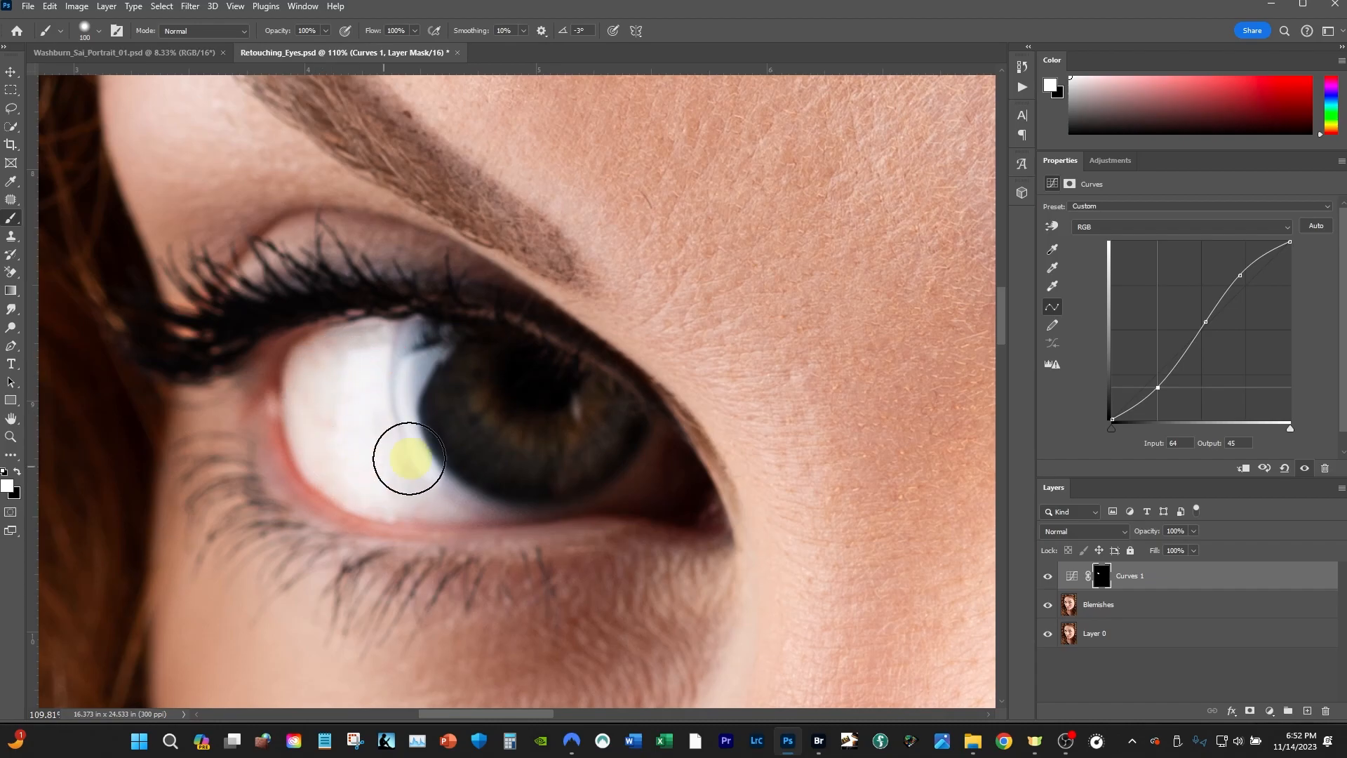
{"action": "mouse_move", "coordinate": [539, 422]}
{"action": "left_mouse_down"}
{"action": "mouse_move", "coordinate": [483, 379]}
{"action": "mouse_move", "coordinate": [315, 382]}
{"action": "left_mouse_up"}
{"action": "mouse_move", "coordinate": [505, 403]}
{"action": "left_mouse_down"}
{"action": "mouse_move", "coordinate": [607, 439]}
{"action": "mouse_move", "coordinate": [626, 495]}
{"action": "mouse_move", "coordinate": [505, 431]}
{"action": "left_mouse_up"}
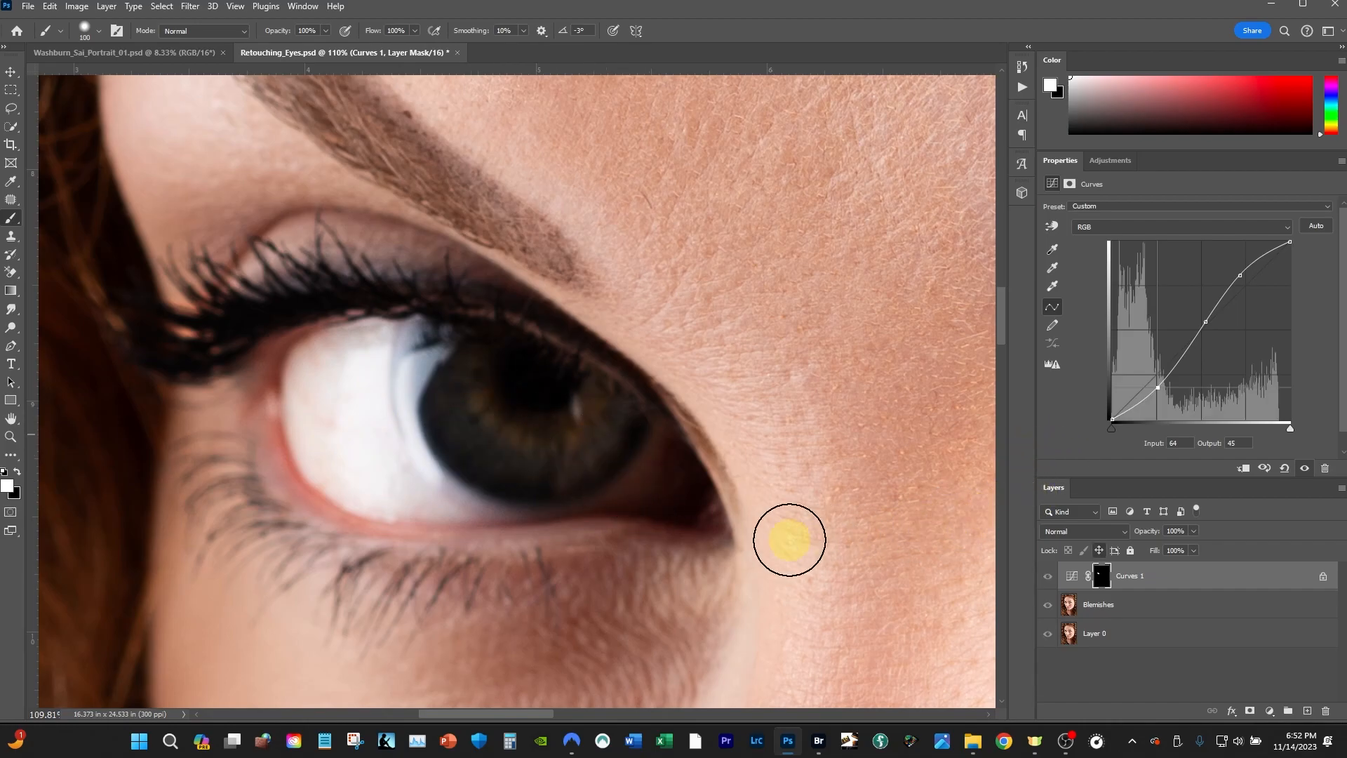
Step: Check the painted coverage of the image's left eye with the red mask overlay, and restore the normal view
{"action": "key", "text": "x"}
{"action": "key", "text": "backslash"}
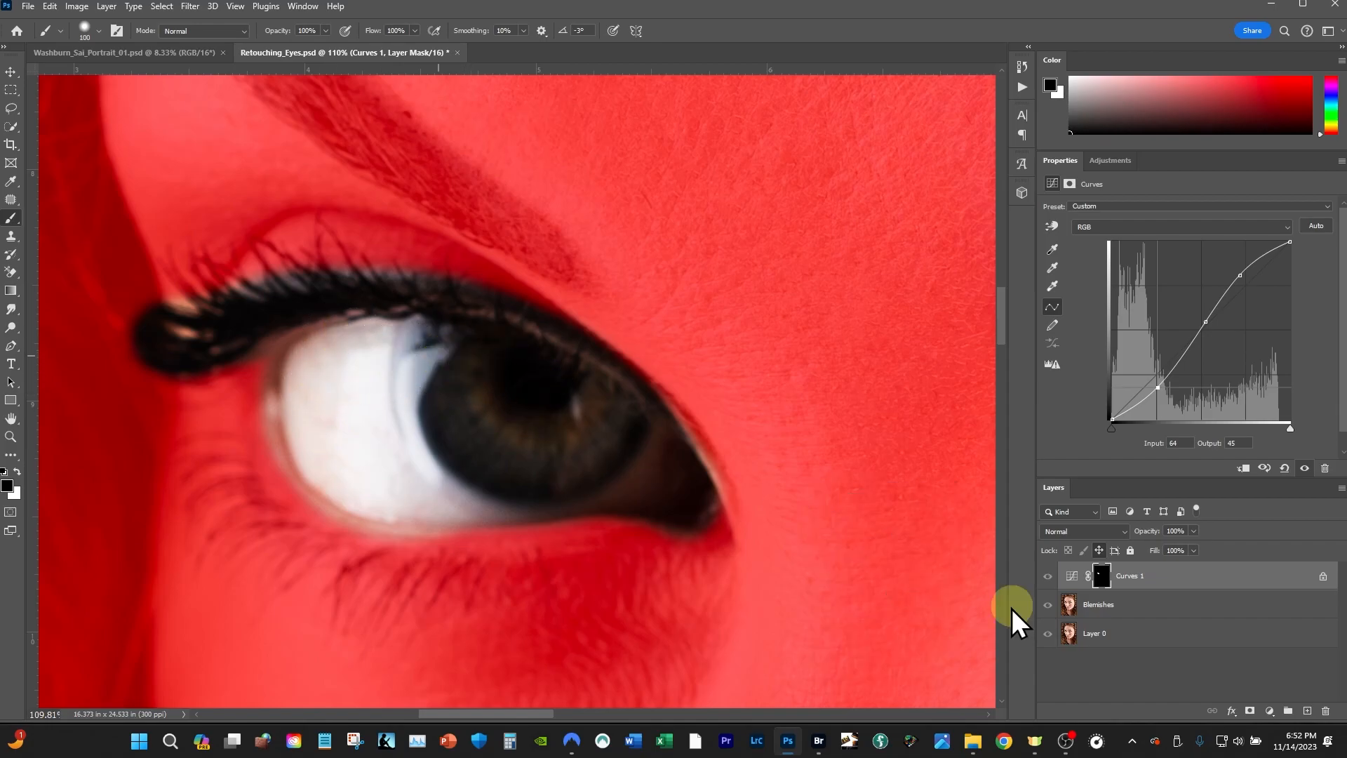
{"action": "key", "text": "\\"}
{"action": "key", "text": "x"}
Step: Paint white on the Curves 1 mask over the image's right eye, covering its corner, upper lashes, iris and pupil
{"action": "key", "text": "z"}
{"action": "left_click_drag", "start_coordinate": [827, 399], "coordinate": [745, 407]}
{"action": "left_click_drag", "start_coordinate": [860, 407], "coordinate": [229, 383]}
{"action": "mouse_move", "coordinate": [496, 416]}
{"action": "left_mouse_down"}
{"action": "mouse_move", "coordinate": [571, 428]}
{"action": "mouse_move", "coordinate": [472, 385]}
{"action": "mouse_move", "coordinate": [561, 368]}
{"action": "mouse_move", "coordinate": [541, 367]}
{"action": "mouse_move", "coordinate": [556, 376]}
{"action": "mouse_move", "coordinate": [480, 419]}
{"action": "left_mouse_up"}
{"action": "key", "text": "b"}
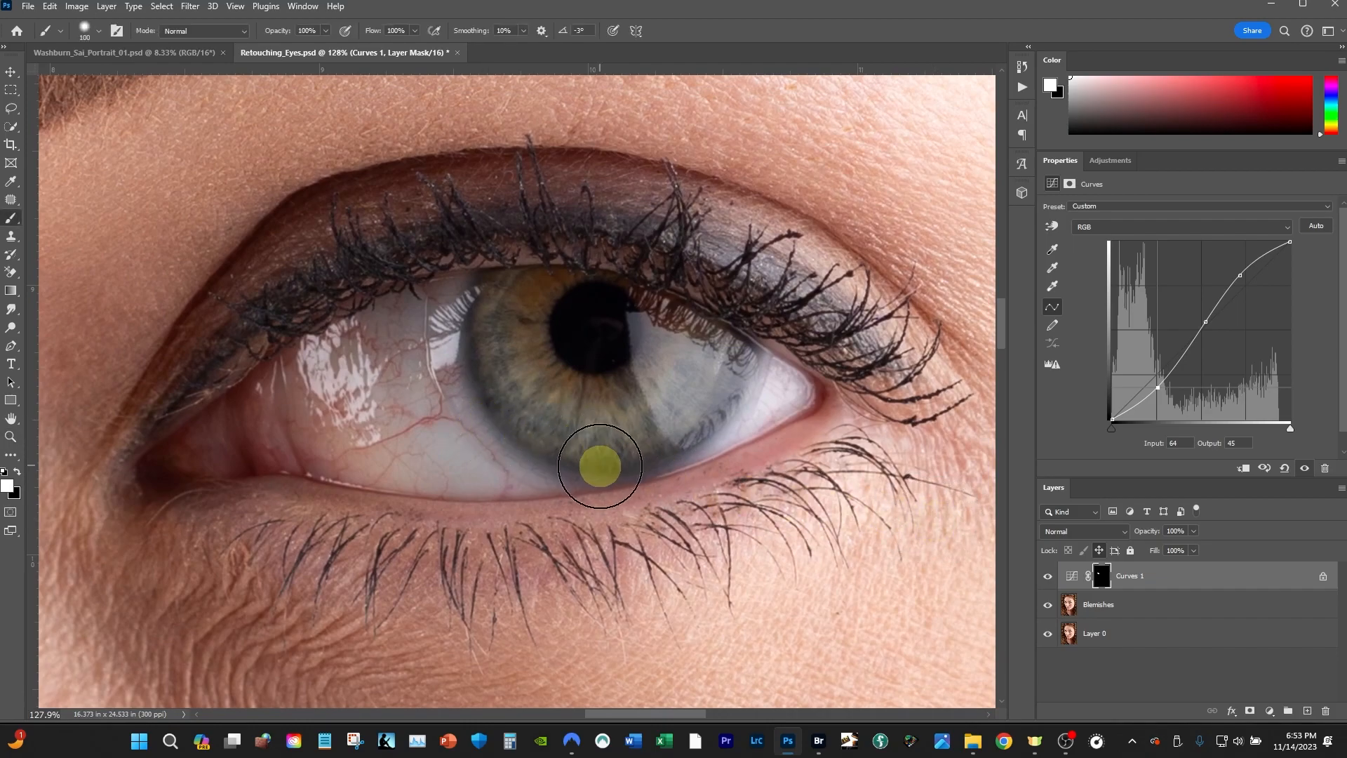
{"action": "left_click_drag", "start_coordinate": [194, 442], "coordinate": [181, 463]}
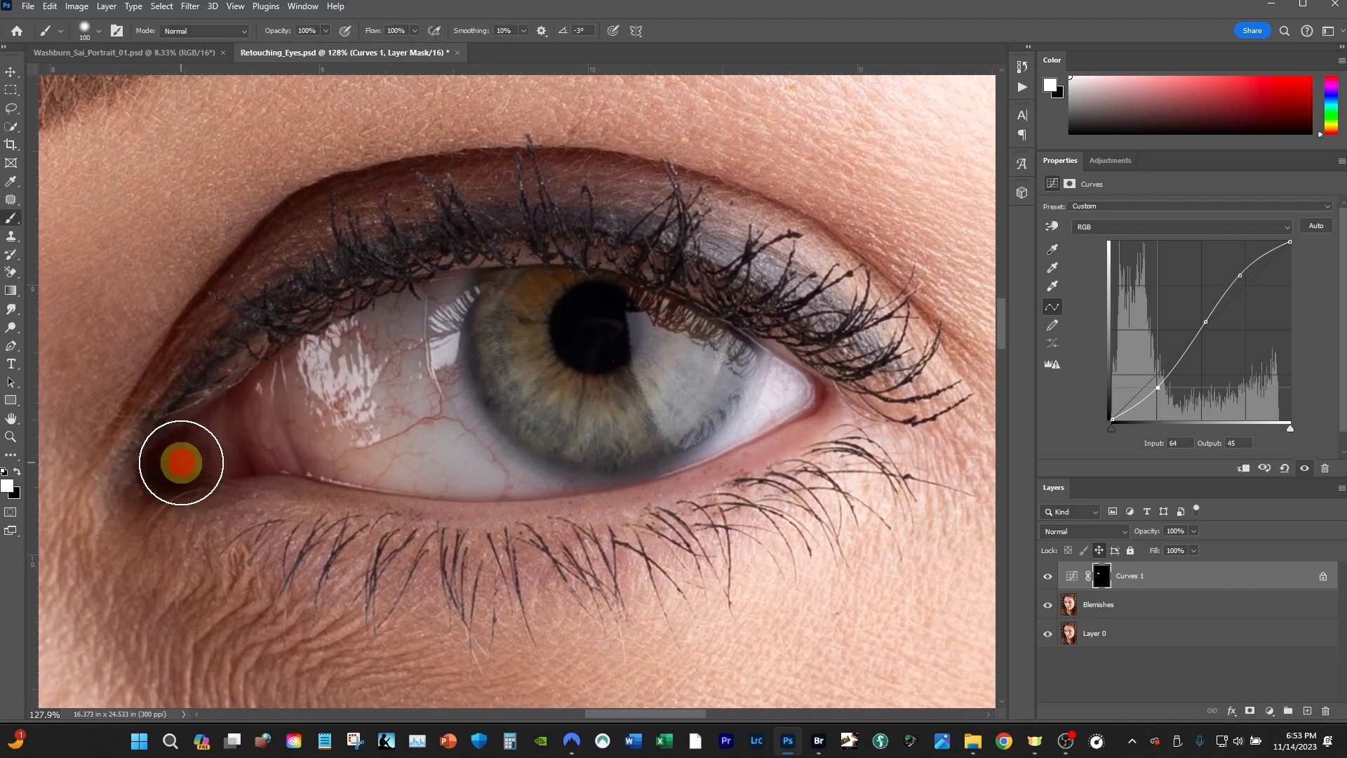
{"action": "mouse_move", "coordinate": [436, 256]}
{"action": "left_mouse_down"}
{"action": "mouse_move", "coordinate": [702, 280]}
{"action": "mouse_move", "coordinate": [843, 353]}
{"action": "mouse_move", "coordinate": [808, 397]}
{"action": "mouse_move", "coordinate": [766, 417]}
{"action": "mouse_move", "coordinate": [630, 444]}
{"action": "mouse_move", "coordinate": [488, 462]}
{"action": "mouse_move", "coordinate": [286, 431]}
{"action": "mouse_move", "coordinate": [180, 463]}
{"action": "mouse_move", "coordinate": [359, 331]}
{"action": "mouse_move", "coordinate": [491, 294]}
{"action": "mouse_move", "coordinate": [744, 361]}
{"action": "mouse_move", "coordinate": [726, 401]}
{"action": "mouse_move", "coordinate": [591, 439]}
{"action": "mouse_move", "coordinate": [444, 442]}
{"action": "mouse_move", "coordinate": [332, 410]}
{"action": "mouse_move", "coordinate": [441, 343]}
{"action": "mouse_move", "coordinate": [650, 343]}
{"action": "left_mouse_up"}
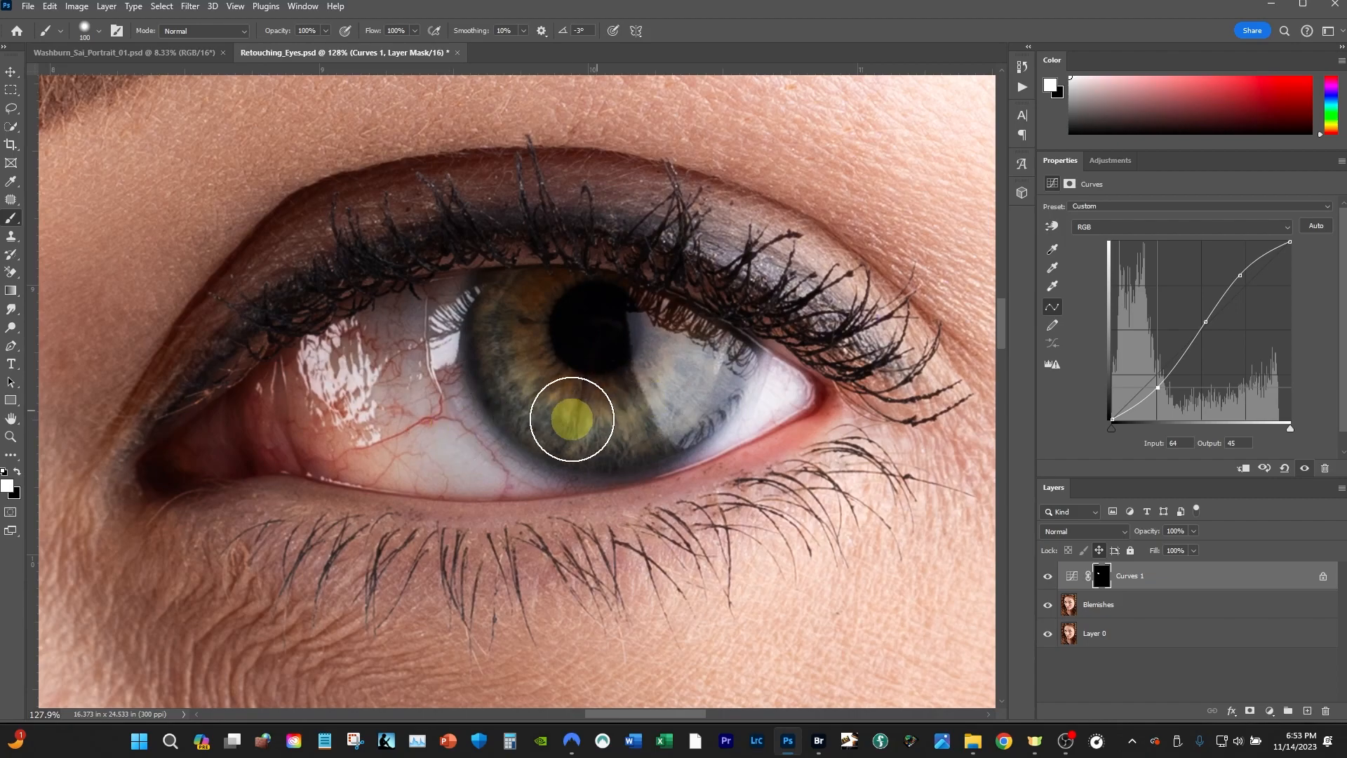
{"action": "left_click", "coordinate": [590, 321]}
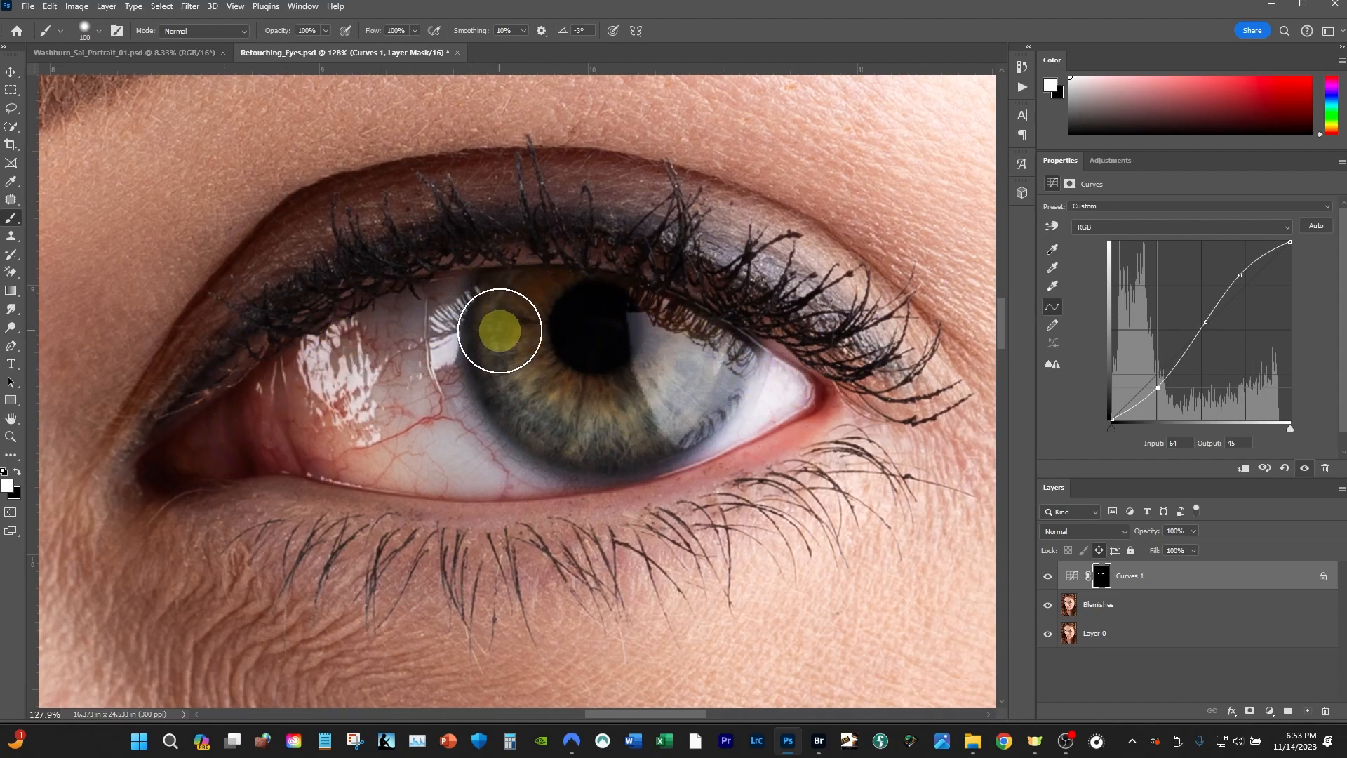
Step: Check the image's right eye coverage with the red mask overlay, hide the overlay and review both eyes in the whole portrait
{"action": "key", "text": "backslash"}
{"action": "key", "text": "x"}
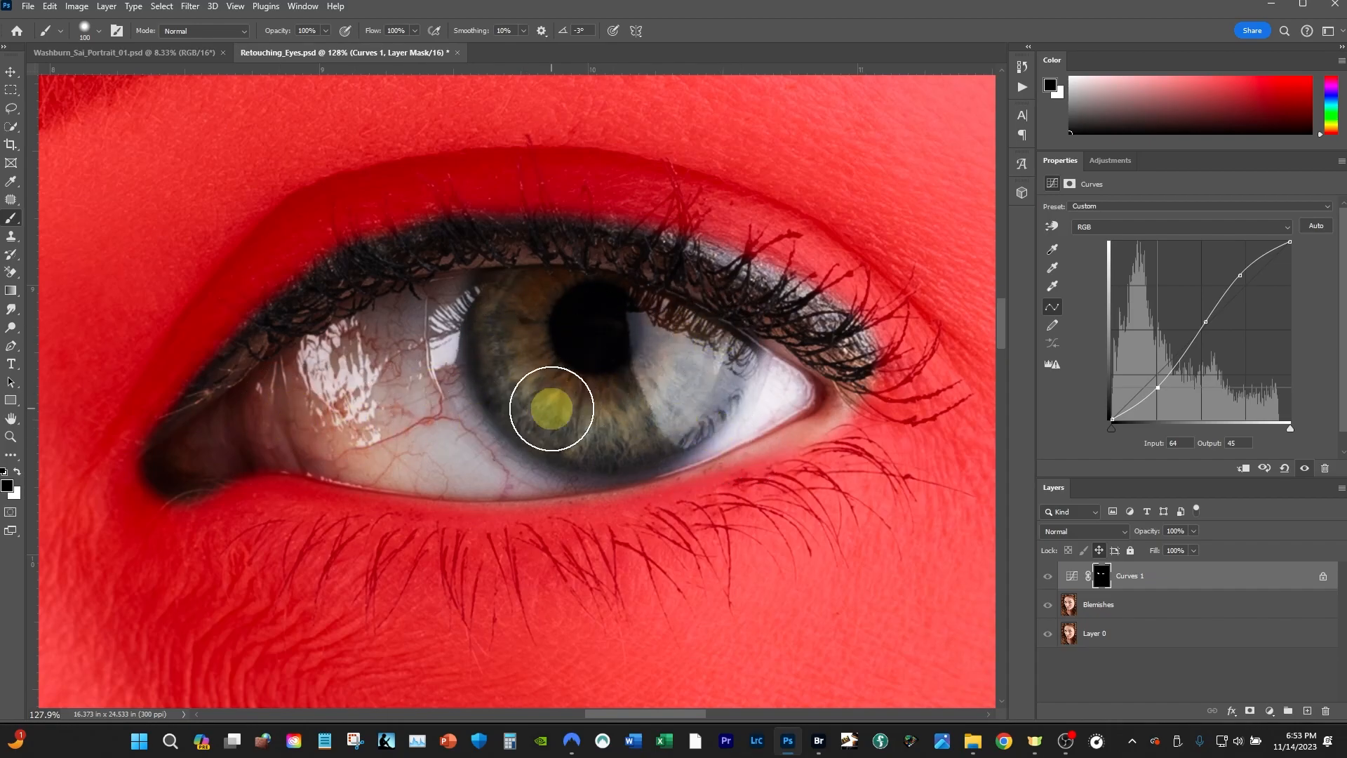
{"action": "key", "text": "backslash"}
{"action": "key", "text": "x"}
{"action": "key", "text": "z"}
{"action": "left_click_drag", "start_coordinate": [720, 345], "coordinate": [617, 400]}
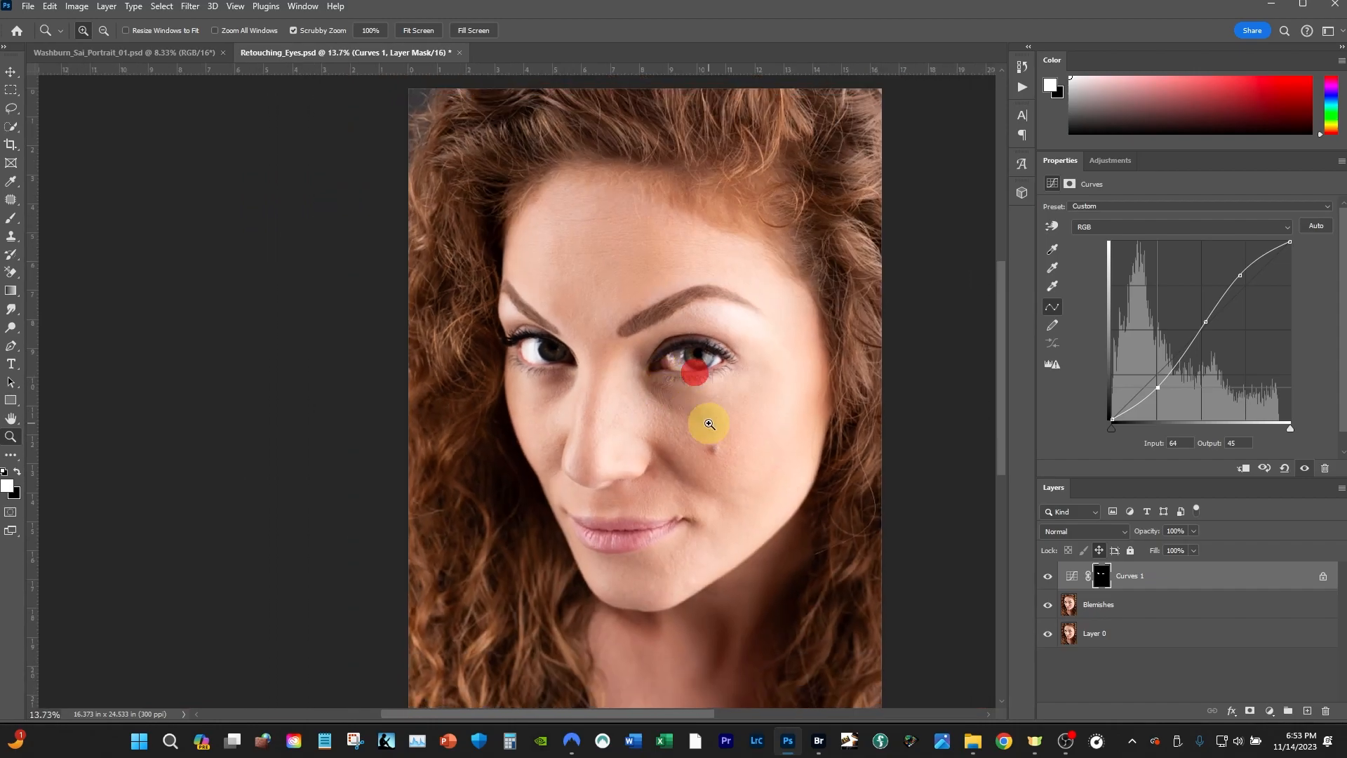
{"action": "left_click", "coordinate": [742, 436]}
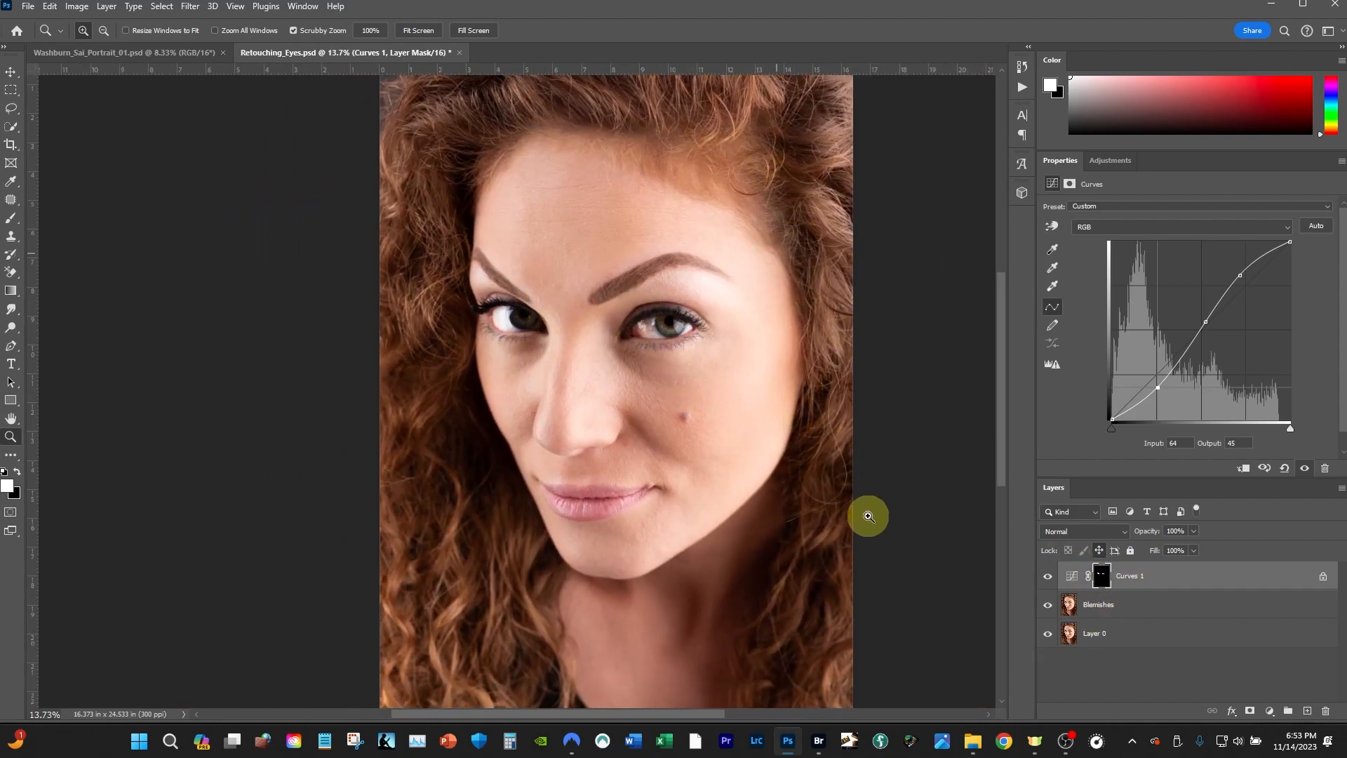
Step: Brush the Curves 1 contrast into the curls on the image's left side, enlarging the brush to 175
{"action": "key", "text": "b"}
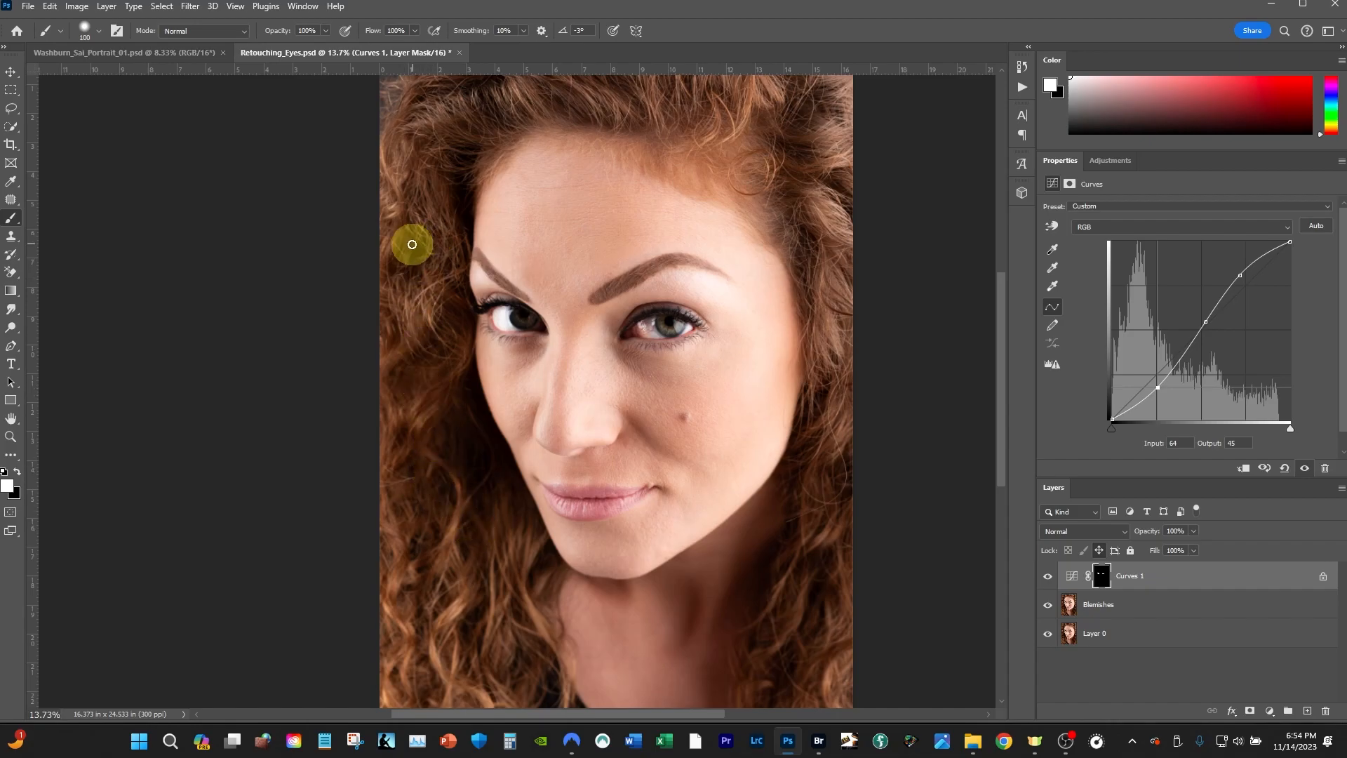
{"action": "mouse_move", "coordinate": [421, 244]}
{"action": "left_mouse_down"}
{"action": "mouse_move", "coordinate": [430, 291]}
{"action": "mouse_move", "coordinate": [417, 274]}
{"action": "mouse_move", "coordinate": [455, 347]}
{"action": "mouse_move", "coordinate": [443, 349]}
{"action": "left_mouse_up"}
{"action": "mouse_move", "coordinate": [441, 343]}
{"action": "left_mouse_down"}
{"action": "mouse_move", "coordinate": [399, 388]}
{"action": "mouse_move", "coordinate": [403, 431]}
{"action": "mouse_move", "coordinate": [444, 438]}
{"action": "mouse_move", "coordinate": [470, 468]}
{"action": "mouse_move", "coordinate": [474, 453]}
{"action": "mouse_move", "coordinate": [465, 568]}
{"action": "left_mouse_up"}
{"action": "left_click_drag", "start_coordinate": [446, 494], "coordinate": [438, 532]}
{"action": "mouse_move", "coordinate": [436, 531]}
{"action": "left_mouse_down"}
{"action": "mouse_move", "coordinate": [421, 556]}
{"action": "mouse_move", "coordinate": [448, 614]}
{"action": "mouse_move", "coordinate": [499, 647]}
{"action": "mouse_move", "coordinate": [437, 663]}
{"action": "left_mouse_up"}
{"action": "mouse_move", "coordinate": [543, 670]}
{"action": "left_mouse_down"}
{"action": "mouse_move", "coordinate": [533, 694]}
{"action": "mouse_move", "coordinate": [544, 701]}
{"action": "left_mouse_up"}
{"action": "left_click_drag", "start_coordinate": [472, 430], "coordinate": [491, 512]}
{"action": "left_click_drag", "start_coordinate": [432, 580], "coordinate": [427, 639]}
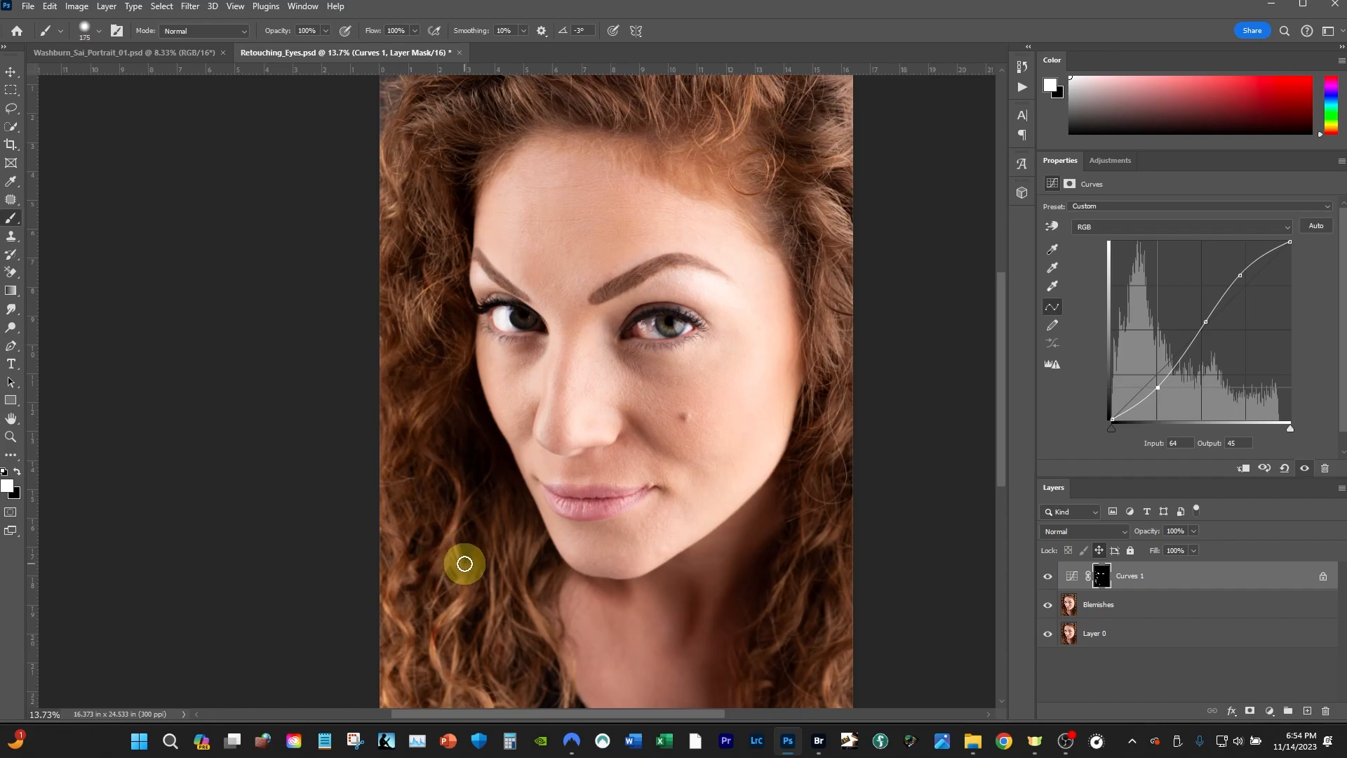
Step: Paint the remaining hair on both sides and across the head into the Curves 1 mask with the brush enlarged to 500
{"action": "left_click_drag", "start_coordinate": [421, 494], "coordinate": [421, 537]}
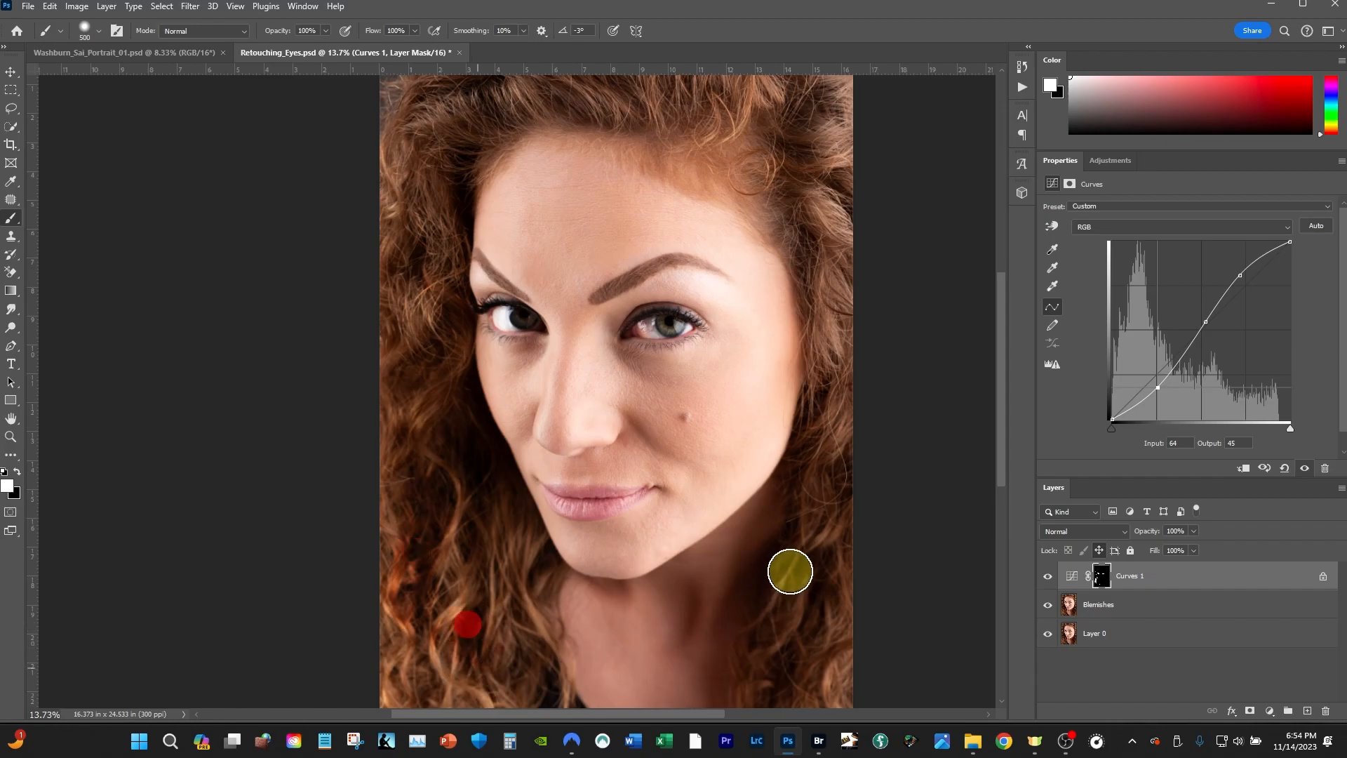
{"action": "left_click_drag", "start_coordinate": [821, 503], "coordinate": [830, 416]}
{"action": "left_click_drag", "start_coordinate": [828, 271], "coordinate": [832, 394]}
{"action": "mouse_move", "coordinate": [822, 174]}
{"action": "left_mouse_down"}
{"action": "mouse_move", "coordinate": [790, 134]}
{"action": "mouse_move", "coordinate": [819, 105]}
{"action": "mouse_move", "coordinate": [861, 95]}
{"action": "mouse_move", "coordinate": [464, 93]}
{"action": "mouse_move", "coordinate": [476, 116]}
{"action": "mouse_move", "coordinate": [462, 136]}
{"action": "mouse_move", "coordinate": [376, 211]}
{"action": "mouse_move", "coordinate": [437, 194]}
{"action": "mouse_move", "coordinate": [393, 336]}
{"action": "mouse_move", "coordinate": [409, 448]}
{"action": "mouse_move", "coordinate": [400, 592]}
{"action": "mouse_move", "coordinate": [418, 644]}
{"action": "mouse_move", "coordinate": [561, 696]}
{"action": "left_mouse_up"}
{"action": "left_click", "coordinate": [505, 531]}
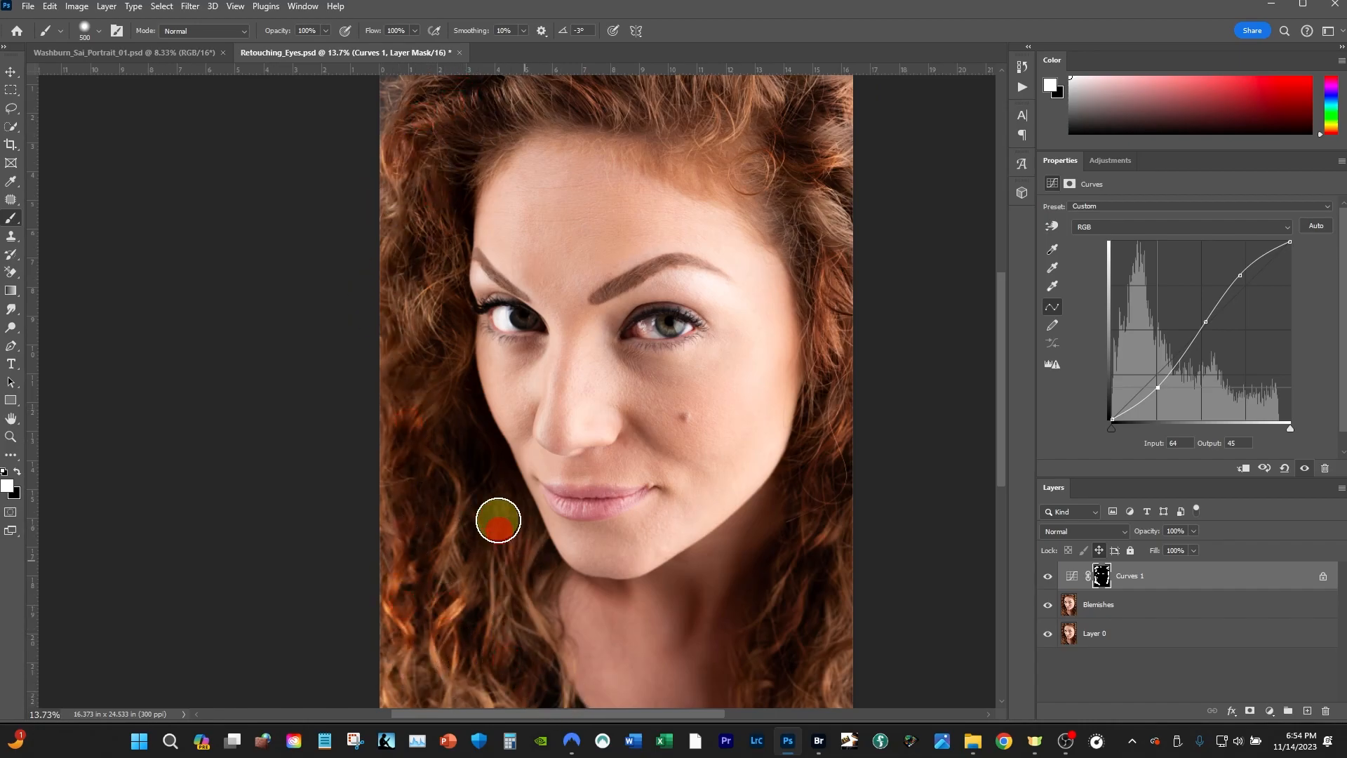
{"action": "left_click_drag", "start_coordinate": [392, 280], "coordinate": [387, 344]}
{"action": "mouse_move", "coordinate": [840, 611]}
{"action": "left_mouse_down"}
{"action": "mouse_move", "coordinate": [871, 535]}
{"action": "mouse_move", "coordinate": [848, 281]}
{"action": "mouse_move", "coordinate": [818, 234]}
{"action": "mouse_move", "coordinate": [836, 369]}
{"action": "mouse_move", "coordinate": [843, 302]}
{"action": "mouse_move", "coordinate": [809, 188]}
{"action": "mouse_move", "coordinate": [717, 117]}
{"action": "mouse_move", "coordinate": [775, 97]}
{"action": "left_mouse_up"}
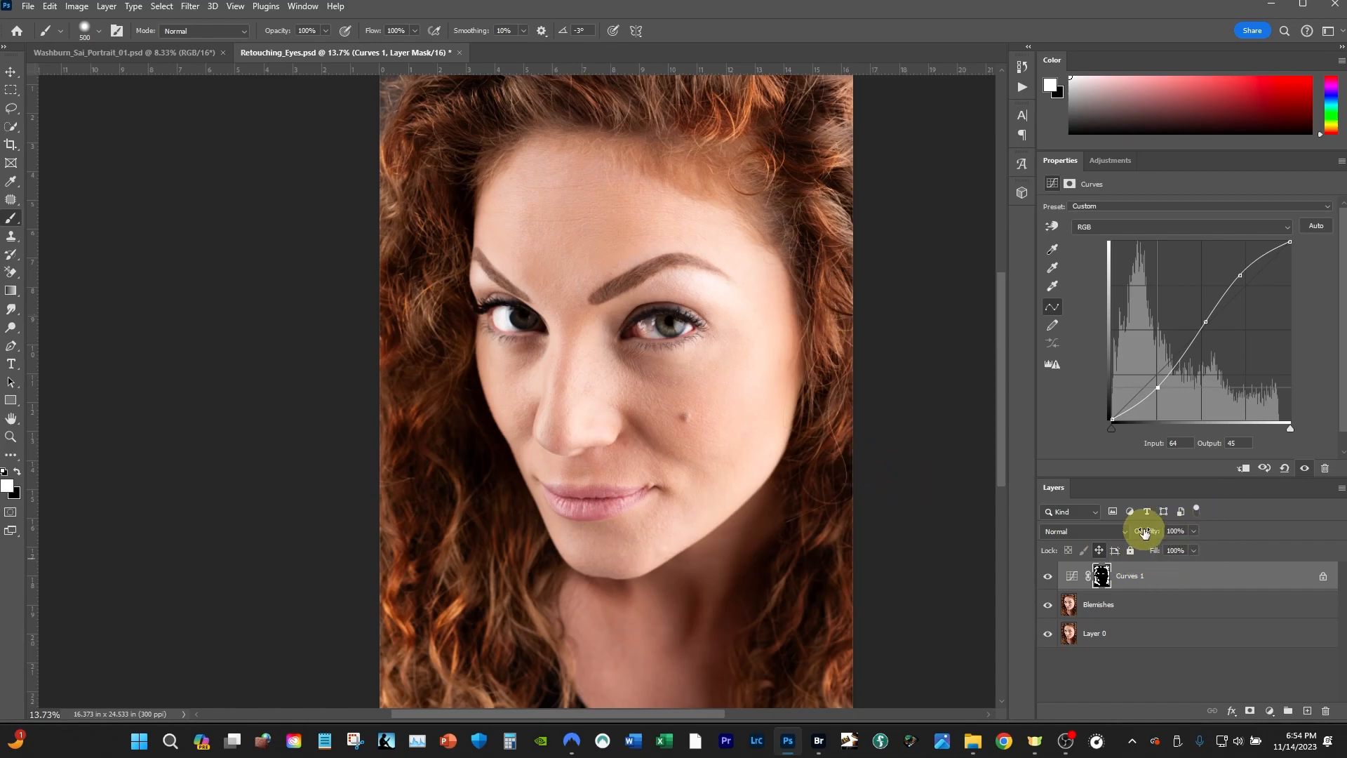
Step: Lower the opacity of Curves 1 to 73% and compare the portrait with and without the adjustment
{"action": "left_click", "coordinate": [1194, 531]}
{"action": "left_click_drag", "start_coordinate": [1197, 549], "coordinate": [1113, 547]}
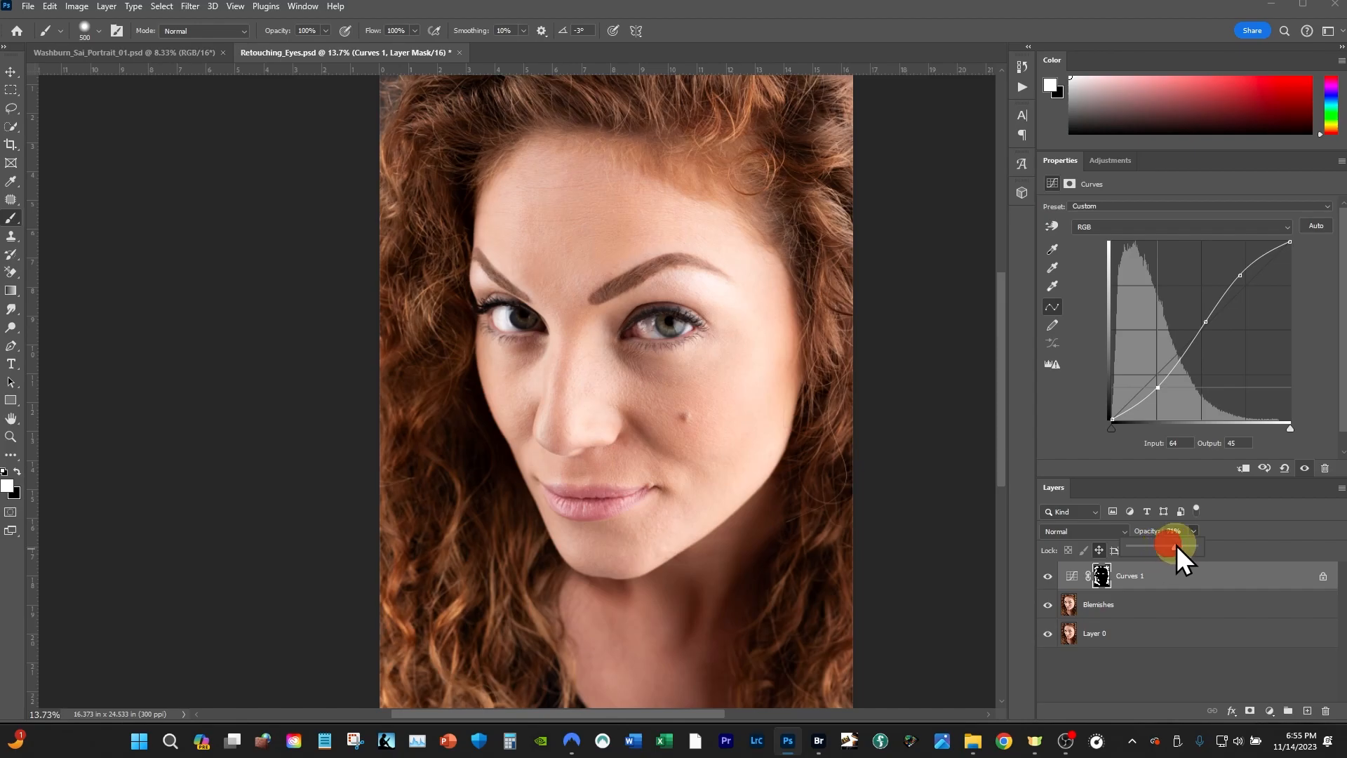
{"action": "left_click_drag", "start_coordinate": [1177, 549], "coordinate": [1179, 549]}
{"action": "left_click", "coordinate": [1049, 578]}
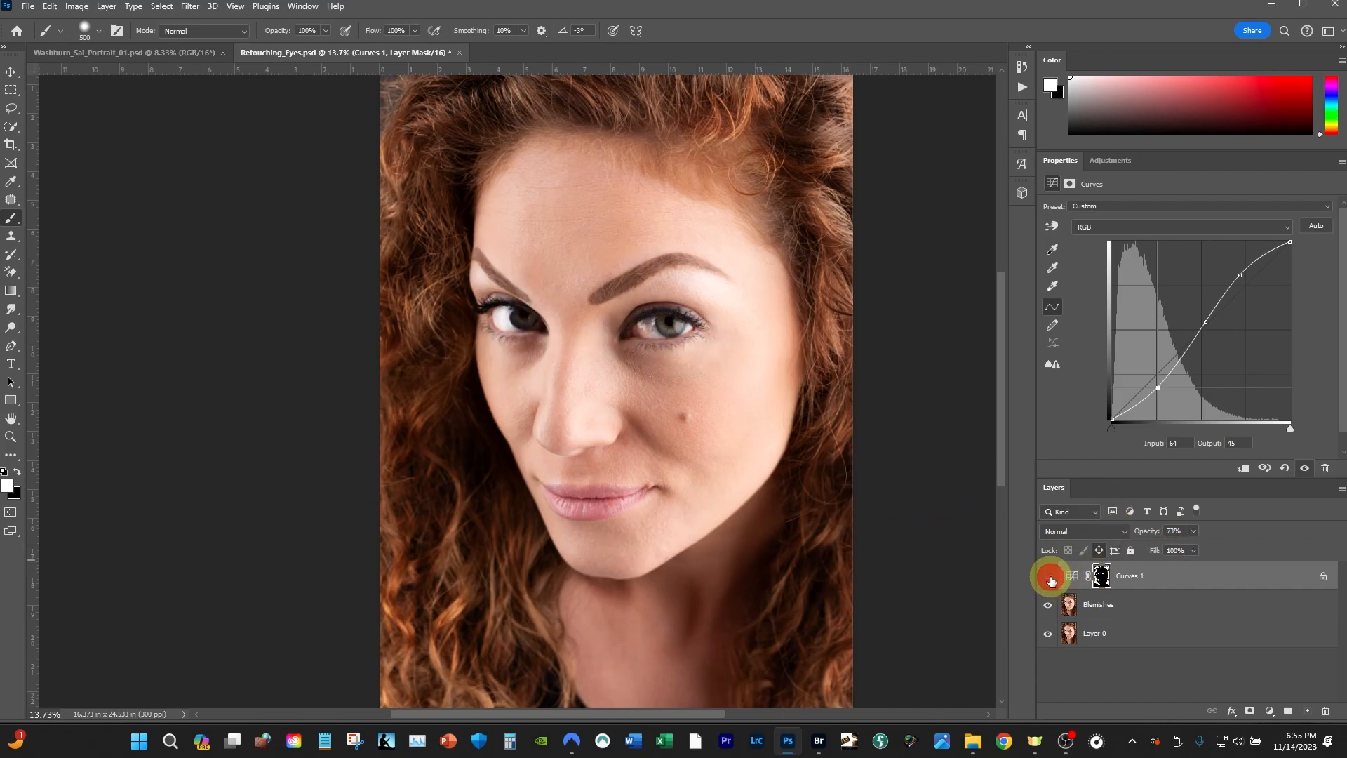
{"action": "left_click", "coordinate": [1049, 578]}
{"action": "left_click", "coordinate": [1050, 578]}
{"action": "left_click", "coordinate": [1049, 578]}
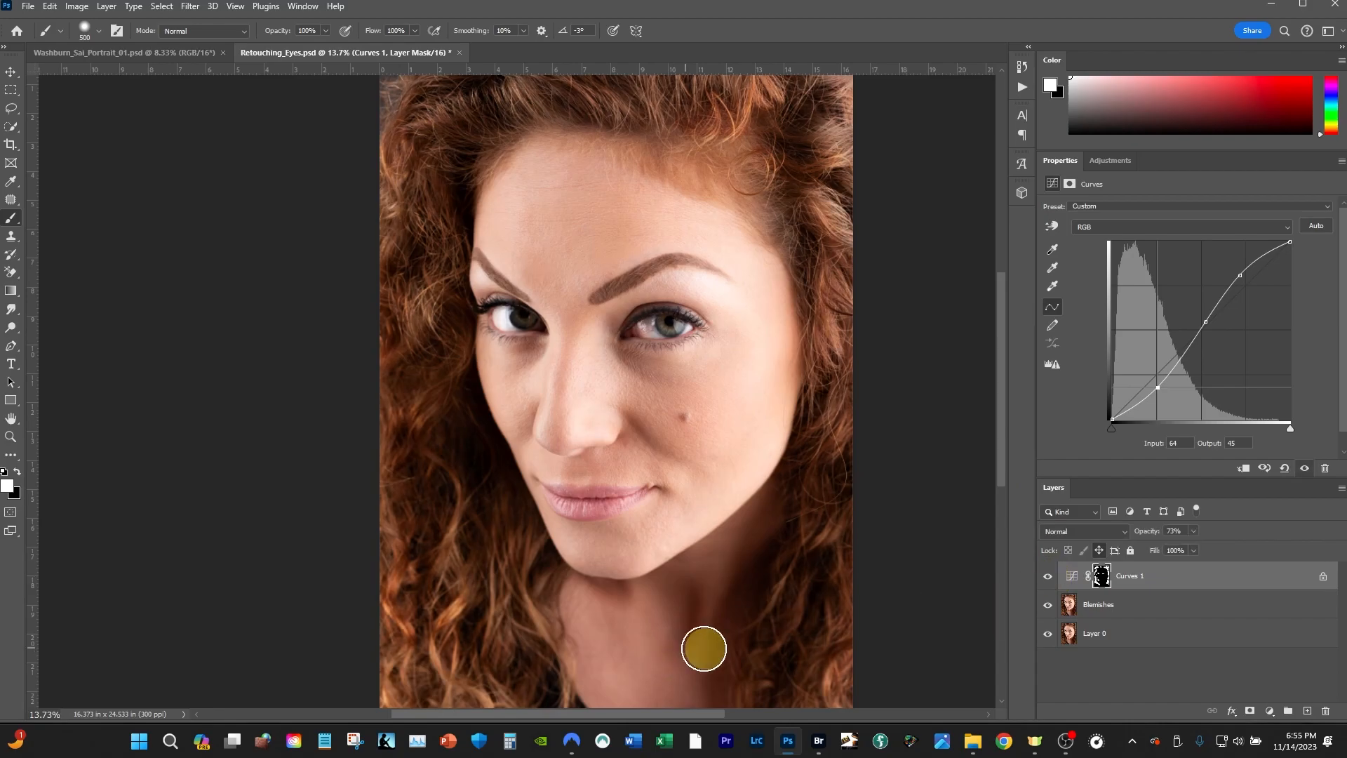
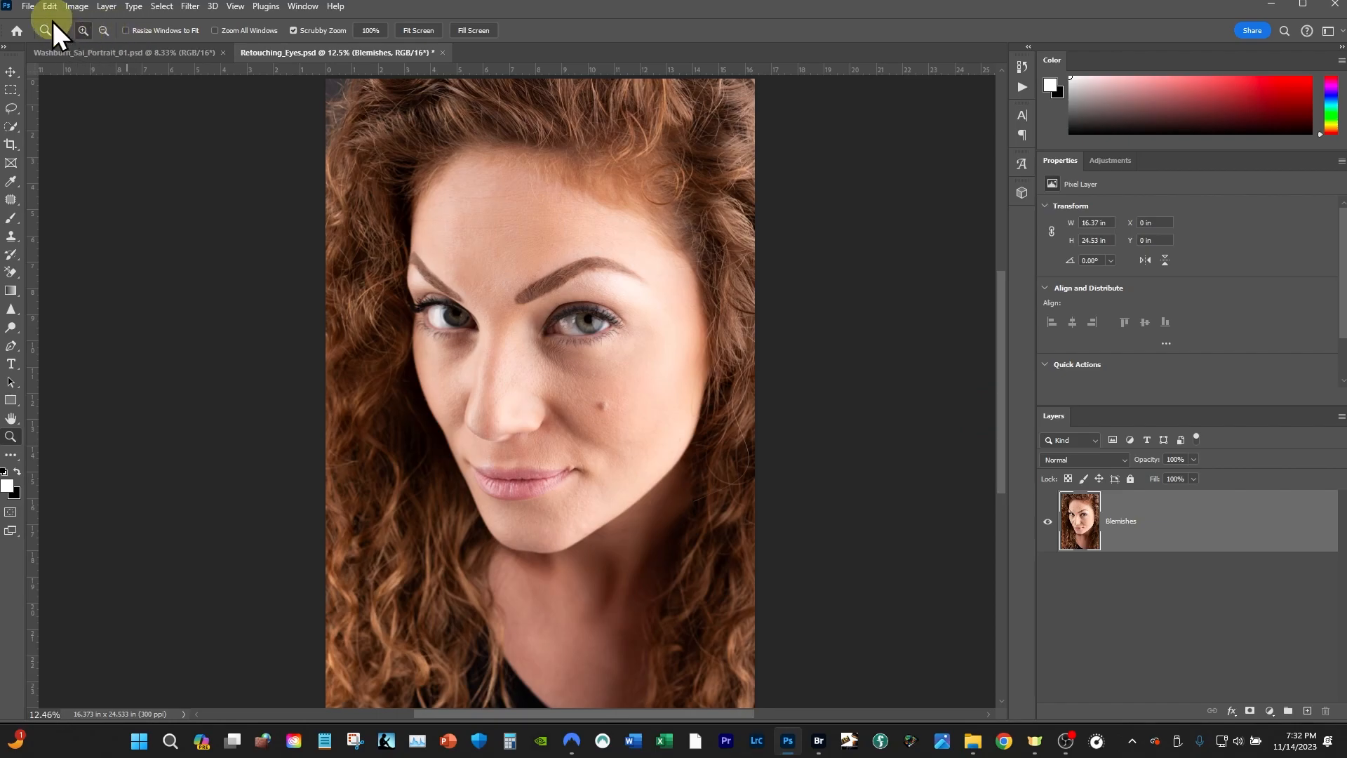
Step: Save the Blemishes-only portrait as a new Photoshop file named Retouching_Sharpness in the PSD folder
{"action": "left_click", "coordinate": [29, 6]}
{"action": "left_click", "coordinate": [80, 175]}
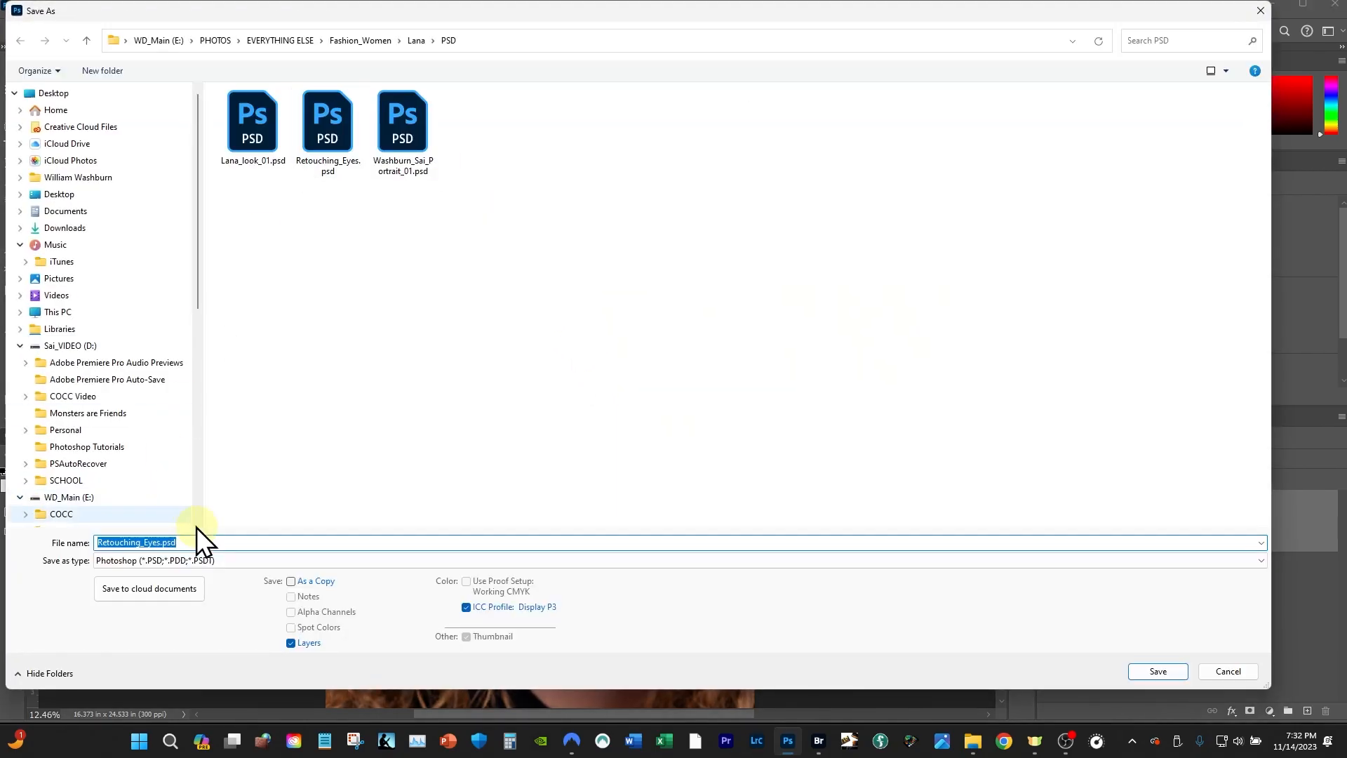
{"action": "key", "text": "BackSpace"}
{"action": "key", "text": "BackSpace"}
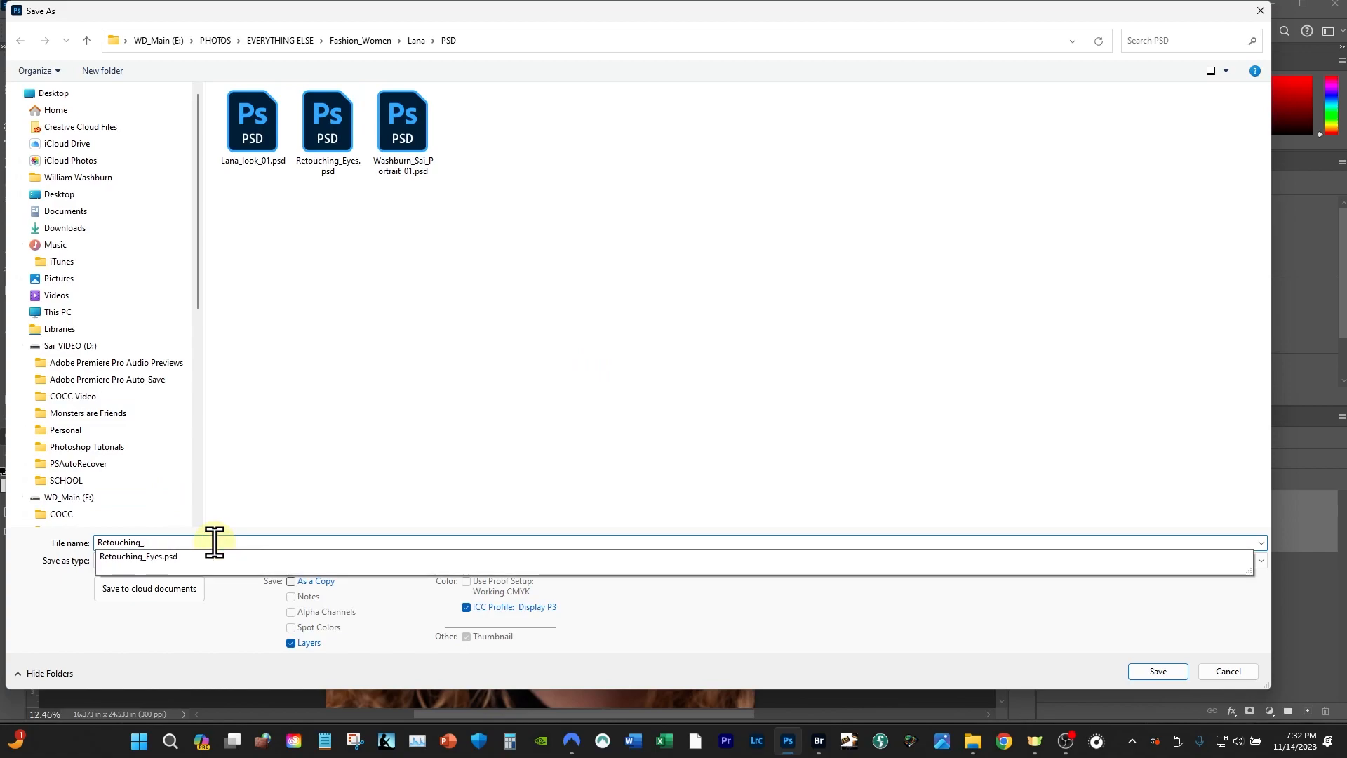
{"action": "type", "text": "Sharpness"}
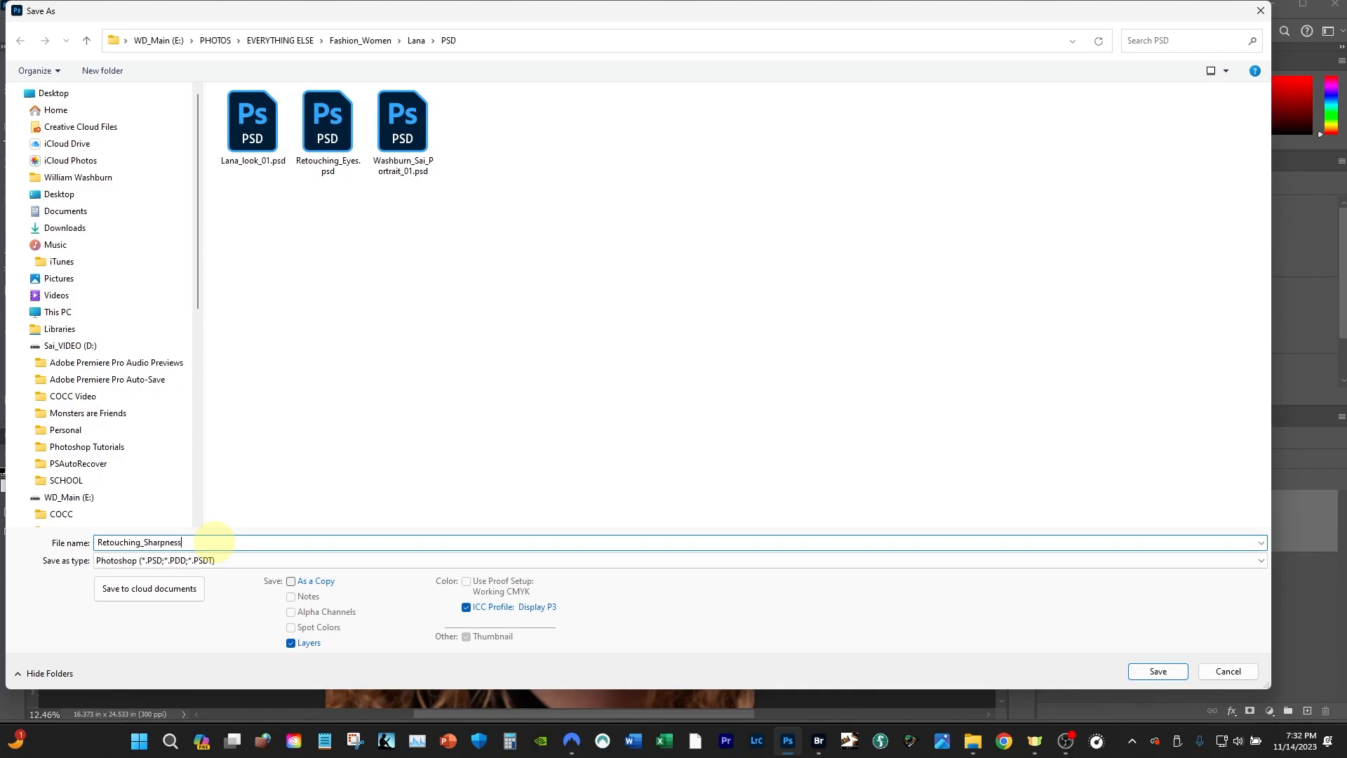
{"action": "key", "text": "Return"}
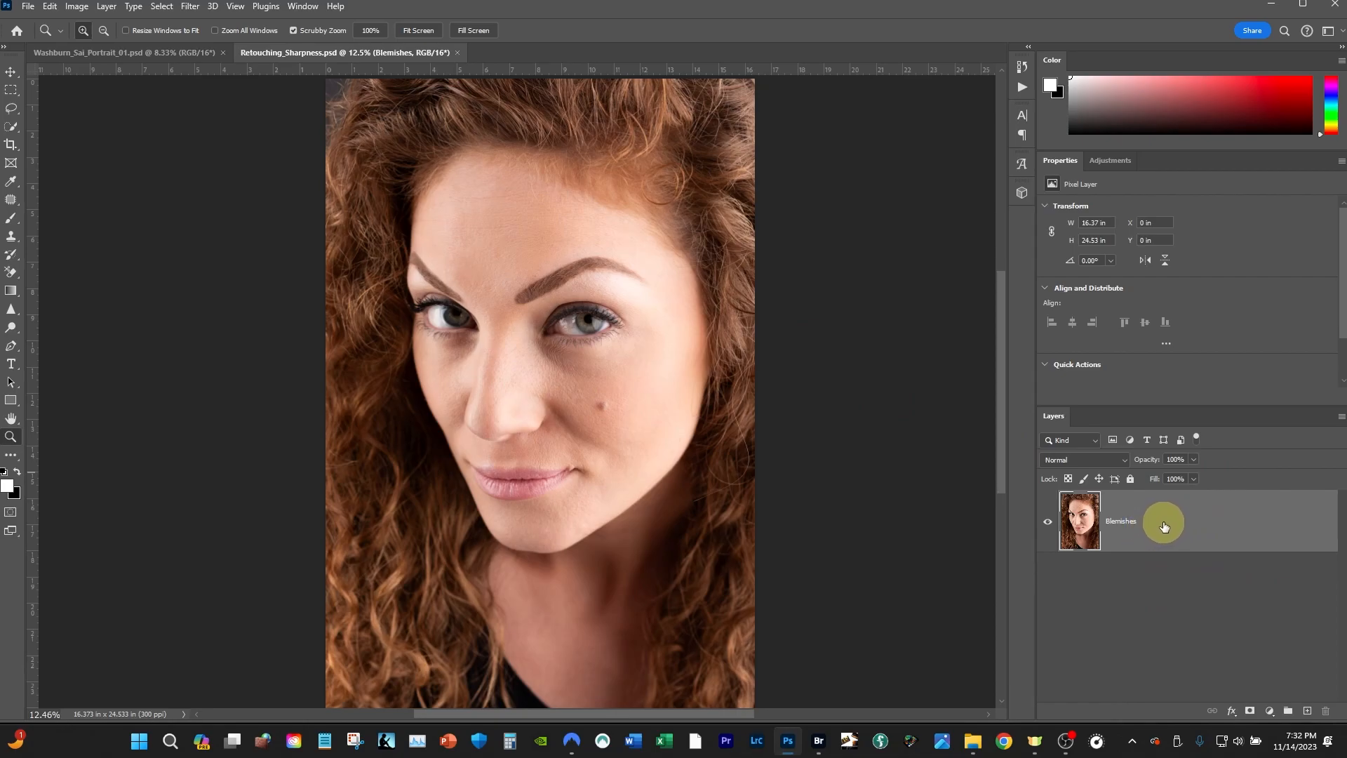
Step: Duplicate the Blemishes layer and open the High Pass filter for the copy
{"action": "left_click_drag", "start_coordinate": [1168, 525], "coordinate": [1307, 711]}
{"action": "key", "text": "ctrl+j"}
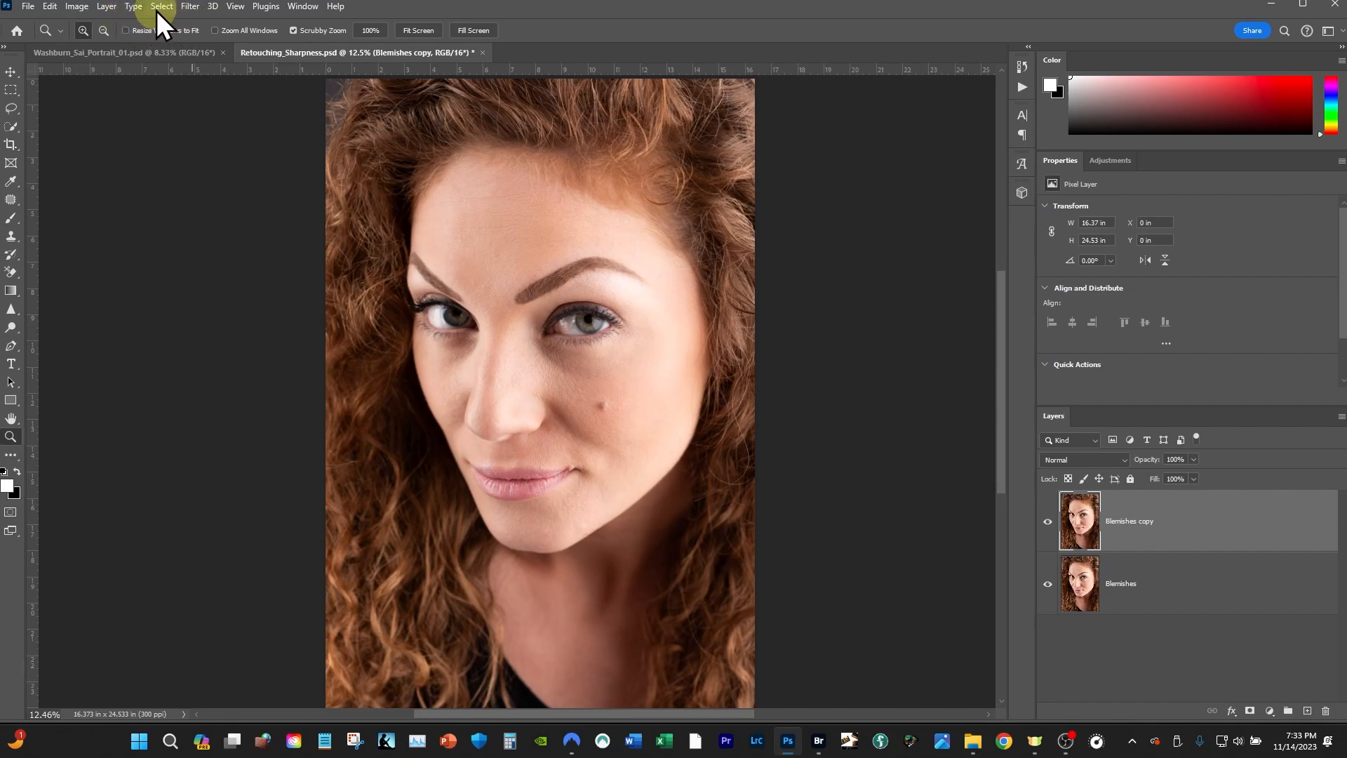
{"action": "left_click", "coordinate": [192, 8]}
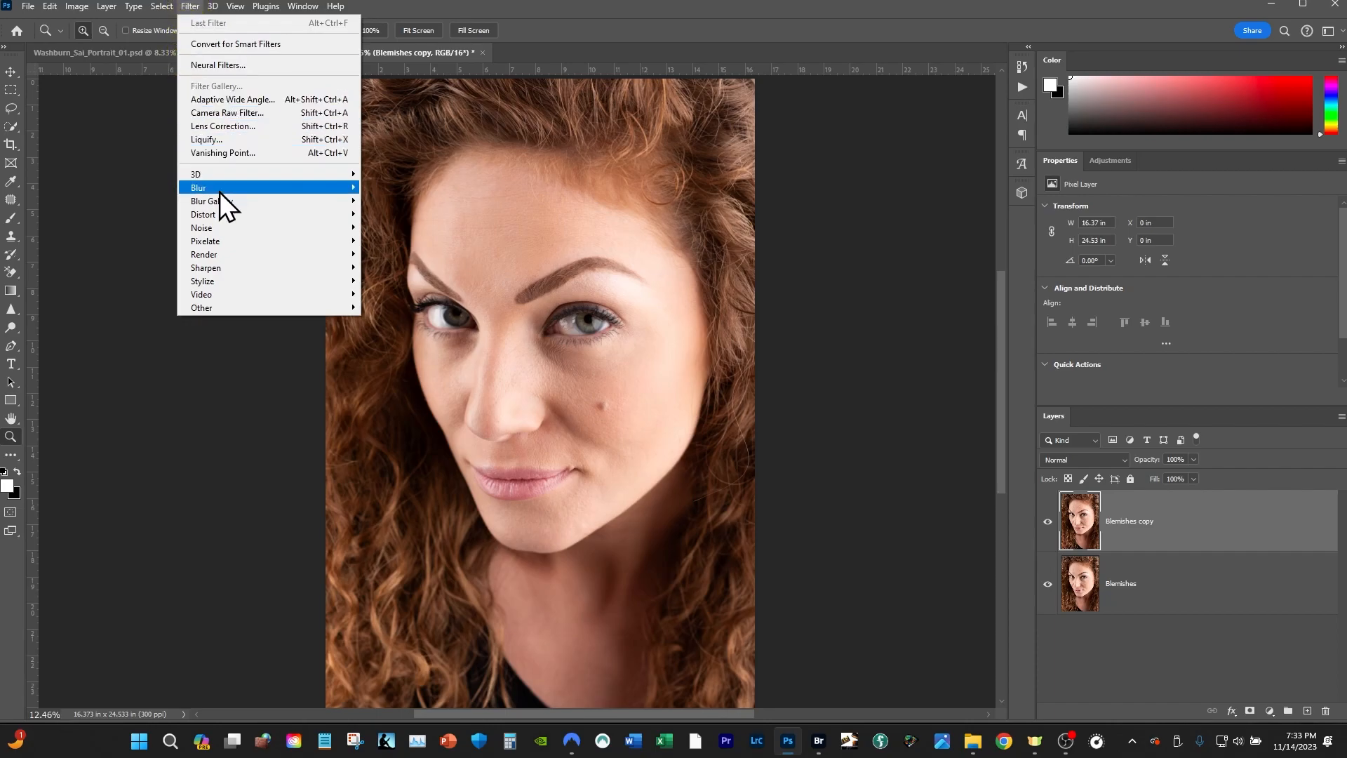
{"action": "mouse_move", "coordinate": [320, 309]}
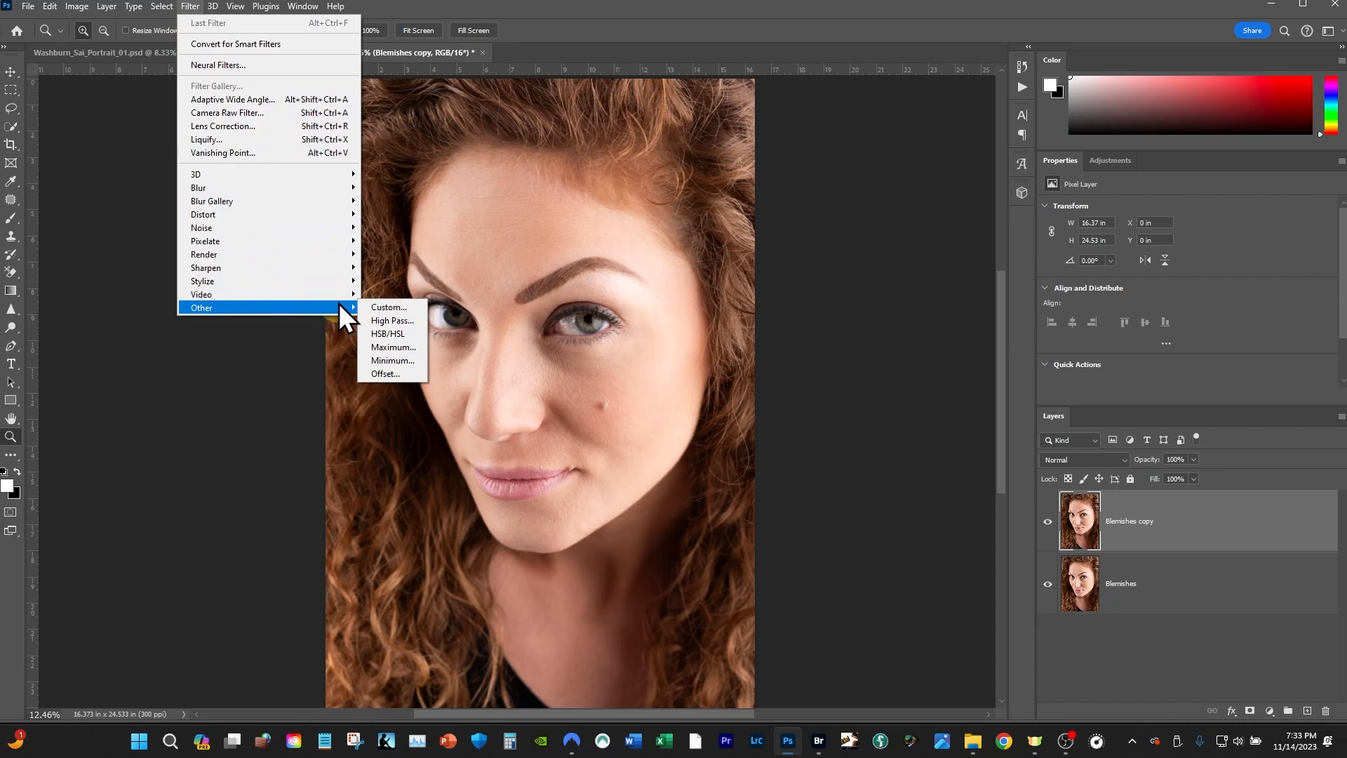
{"action": "left_click", "coordinate": [396, 320]}
Step: Examine the iris and lash detail in the High Pass preview and in the enlarged image, keeping the dialog clear of the eye
{"action": "left_click_drag", "start_coordinate": [674, 168], "coordinate": [855, 193]}
{"action": "left_click", "coordinate": [452, 318], "text": "ctrl"}
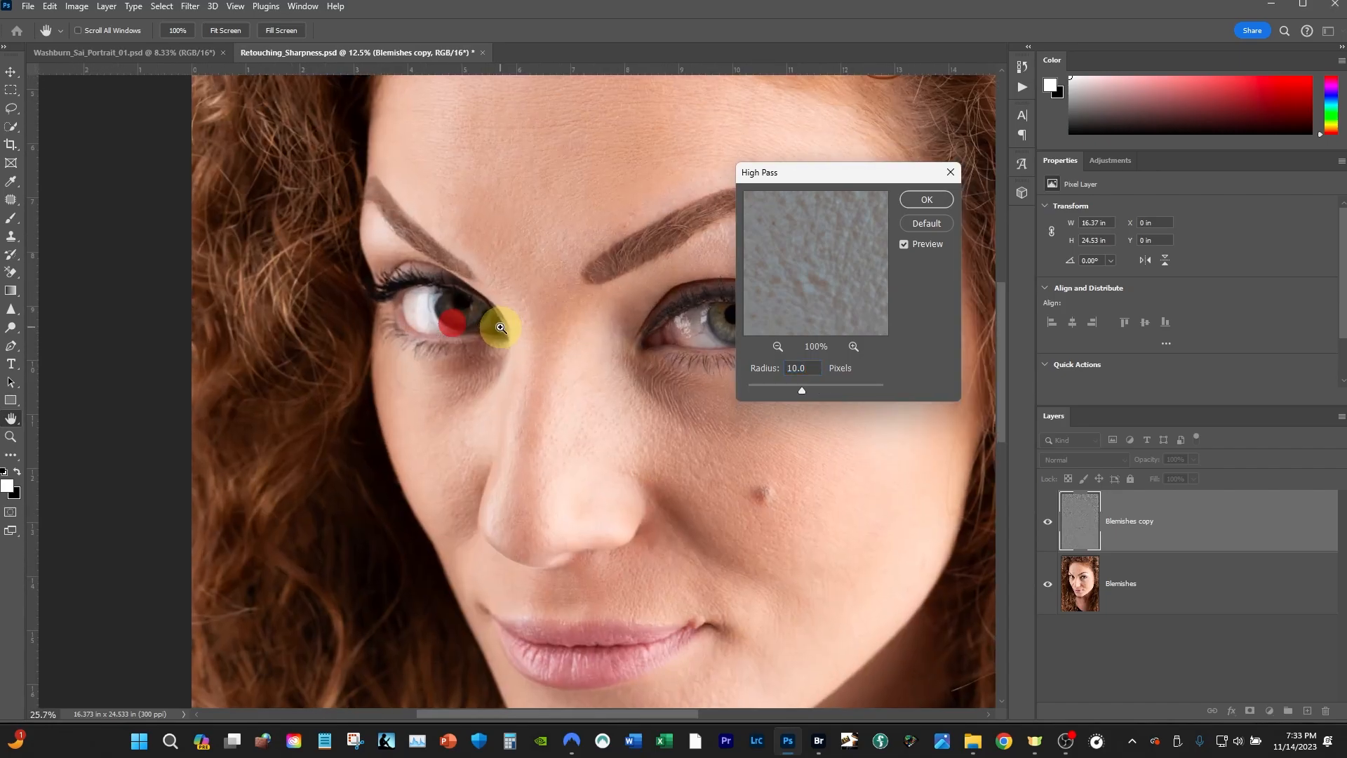
{"action": "left_click", "coordinate": [500, 327], "text": "ctrl"}
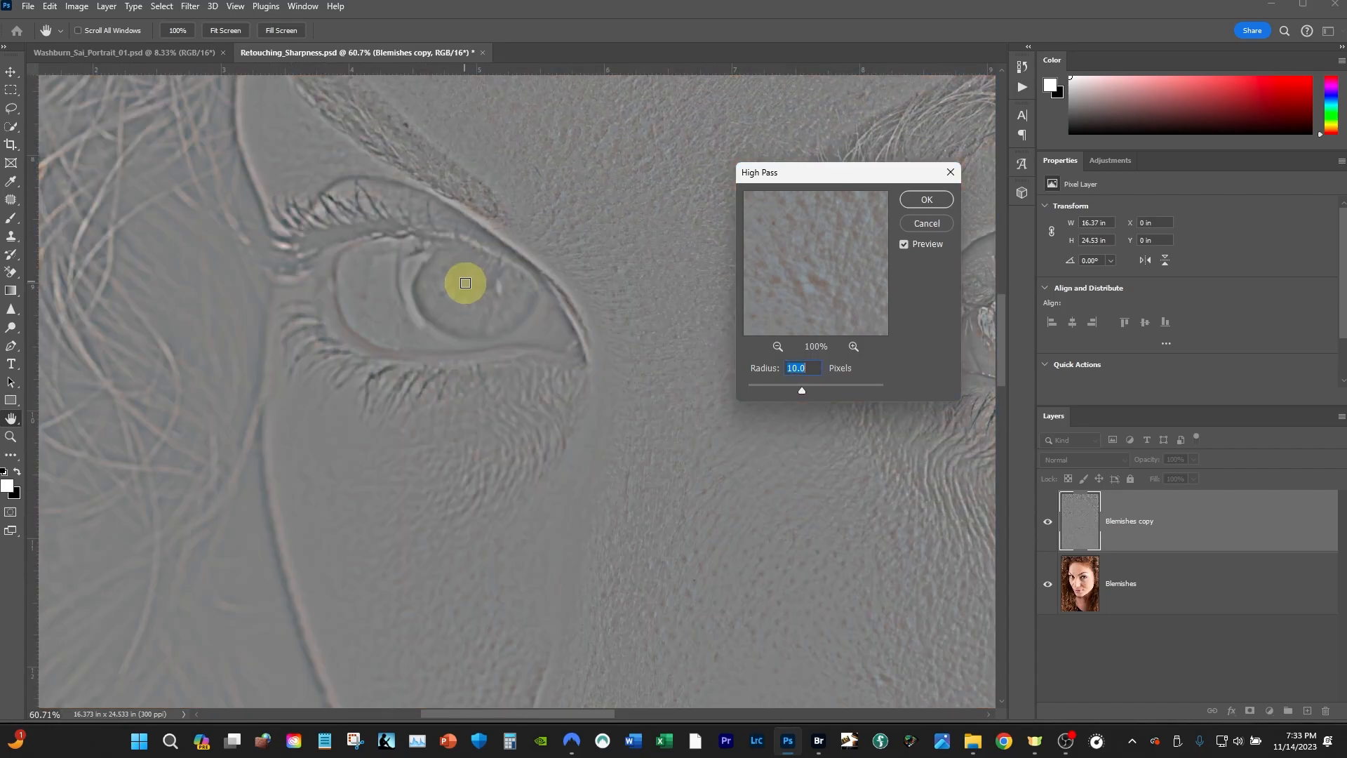
{"action": "left_click_drag", "start_coordinate": [793, 280], "coordinate": [846, 314]}
{"action": "left_click_drag", "start_coordinate": [797, 238], "coordinate": [866, 298]}
{"action": "left_click_drag", "start_coordinate": [857, 173], "coordinate": [795, 174]}
{"action": "left_click_drag", "start_coordinate": [790, 249], "coordinate": [650, 279]}
{"action": "left_click_drag", "start_coordinate": [770, 245], "coordinate": [703, 327]}
{"action": "left_click_drag", "start_coordinate": [764, 273], "coordinate": [646, 291]}
{"action": "left_click_drag", "start_coordinate": [749, 267], "coordinate": [689, 286]}
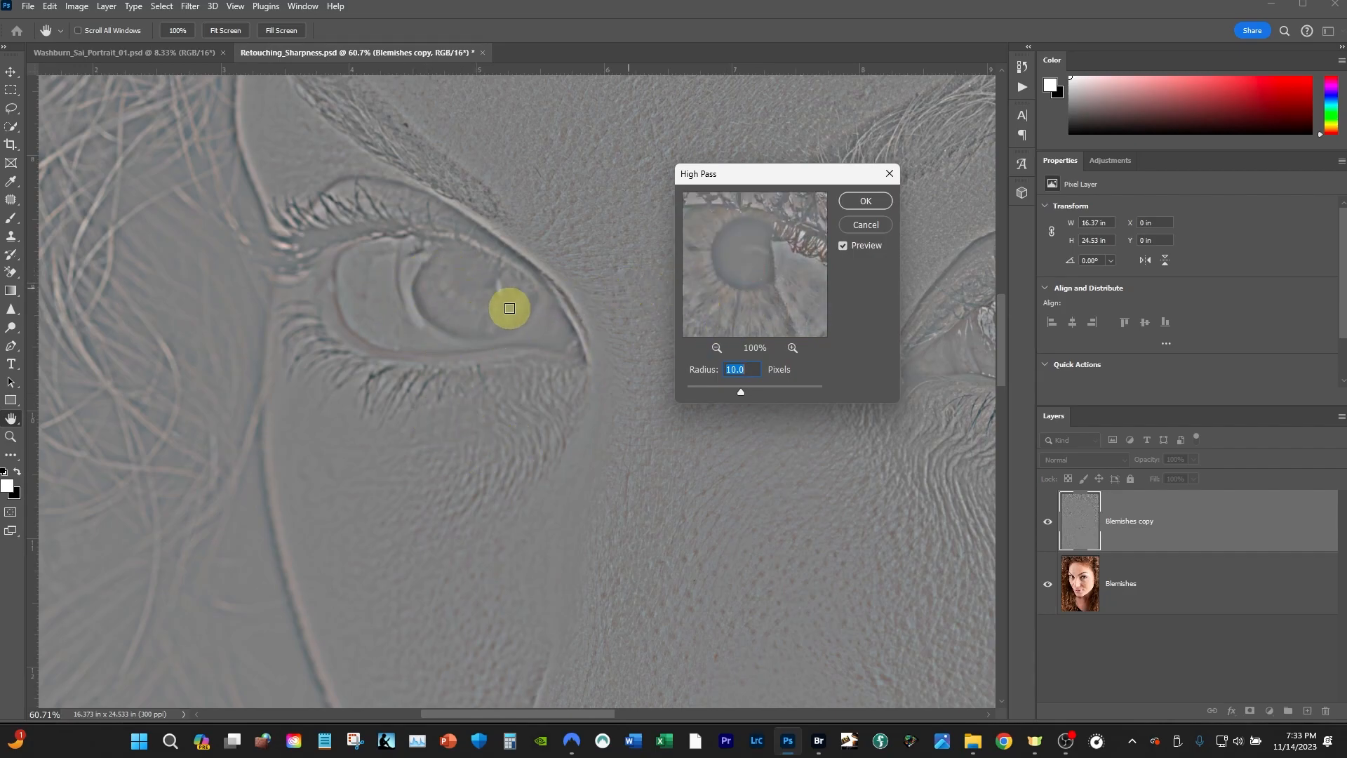
{"action": "left_click_drag", "start_coordinate": [736, 292], "coordinate": [778, 288]}
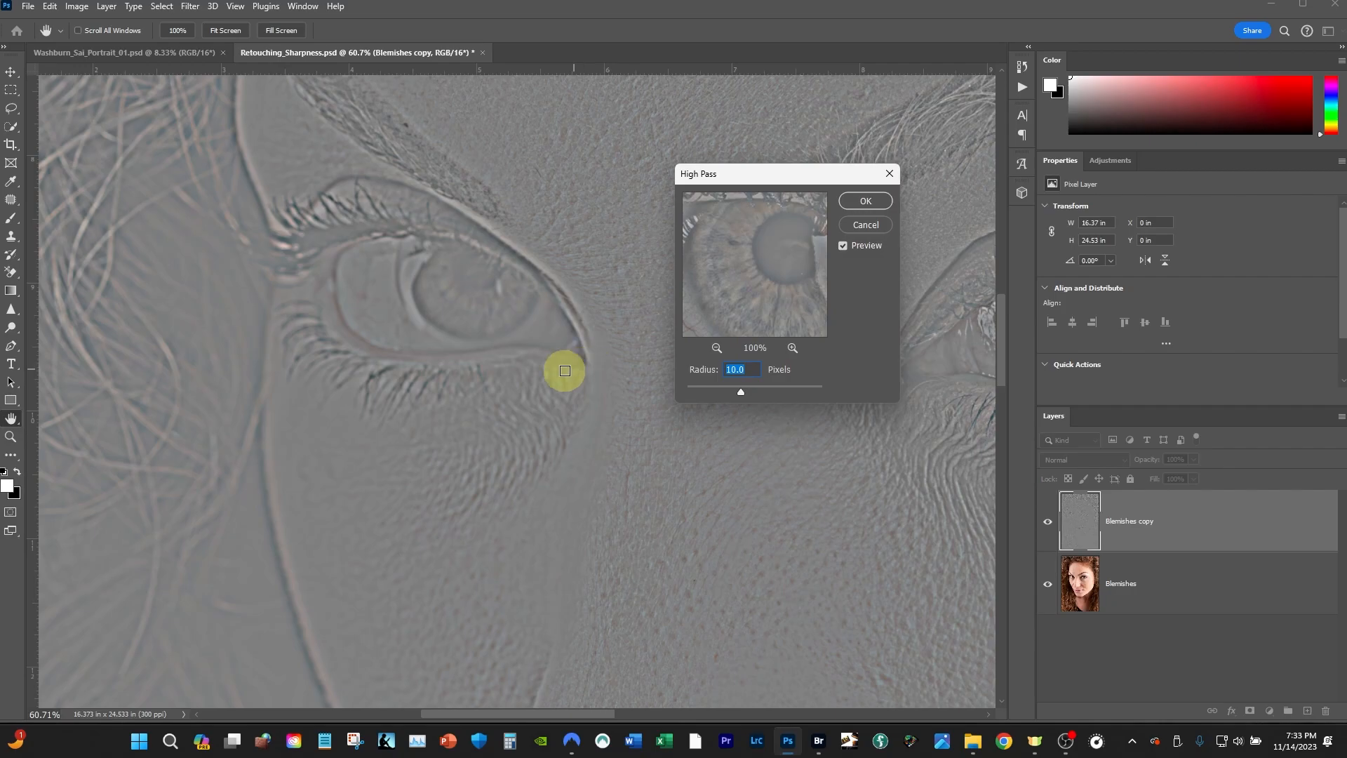
{"action": "left_click_drag", "start_coordinate": [444, 314], "coordinate": [493, 315]}
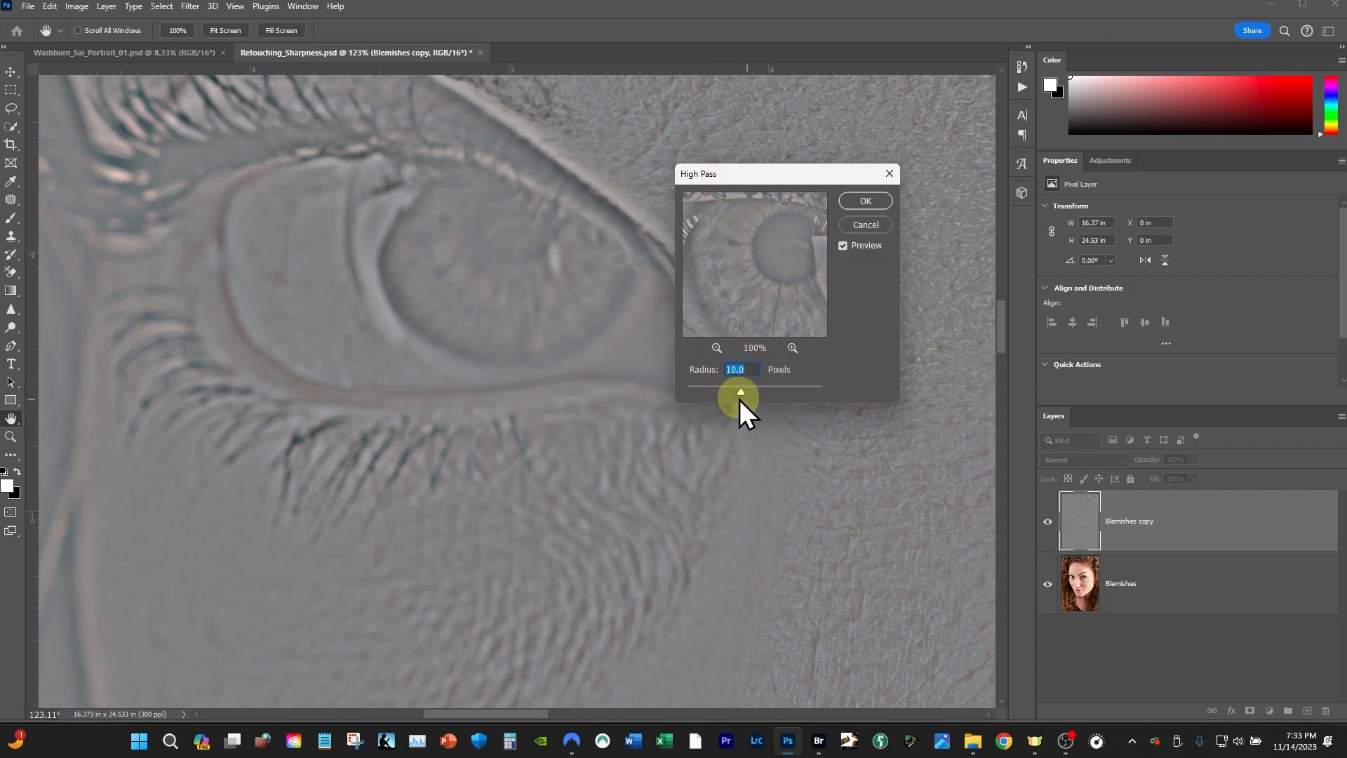
Step: Try High Pass radii of 1000, 539.4 and 7.2 pixels to compare how much edge detail each one isolates
{"action": "left_click_drag", "start_coordinate": [738, 393], "coordinate": [857, 400]}
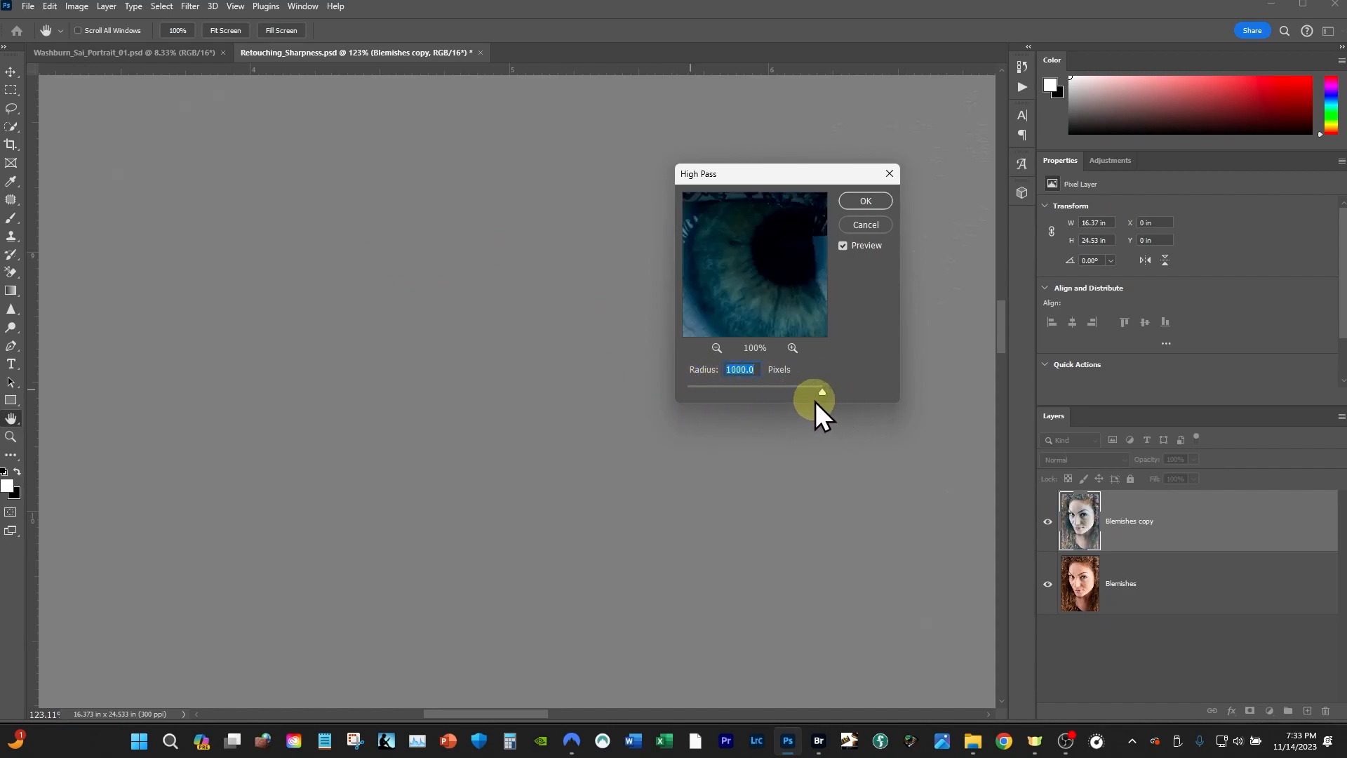
{"action": "left_click_drag", "start_coordinate": [822, 394], "coordinate": [808, 391]}
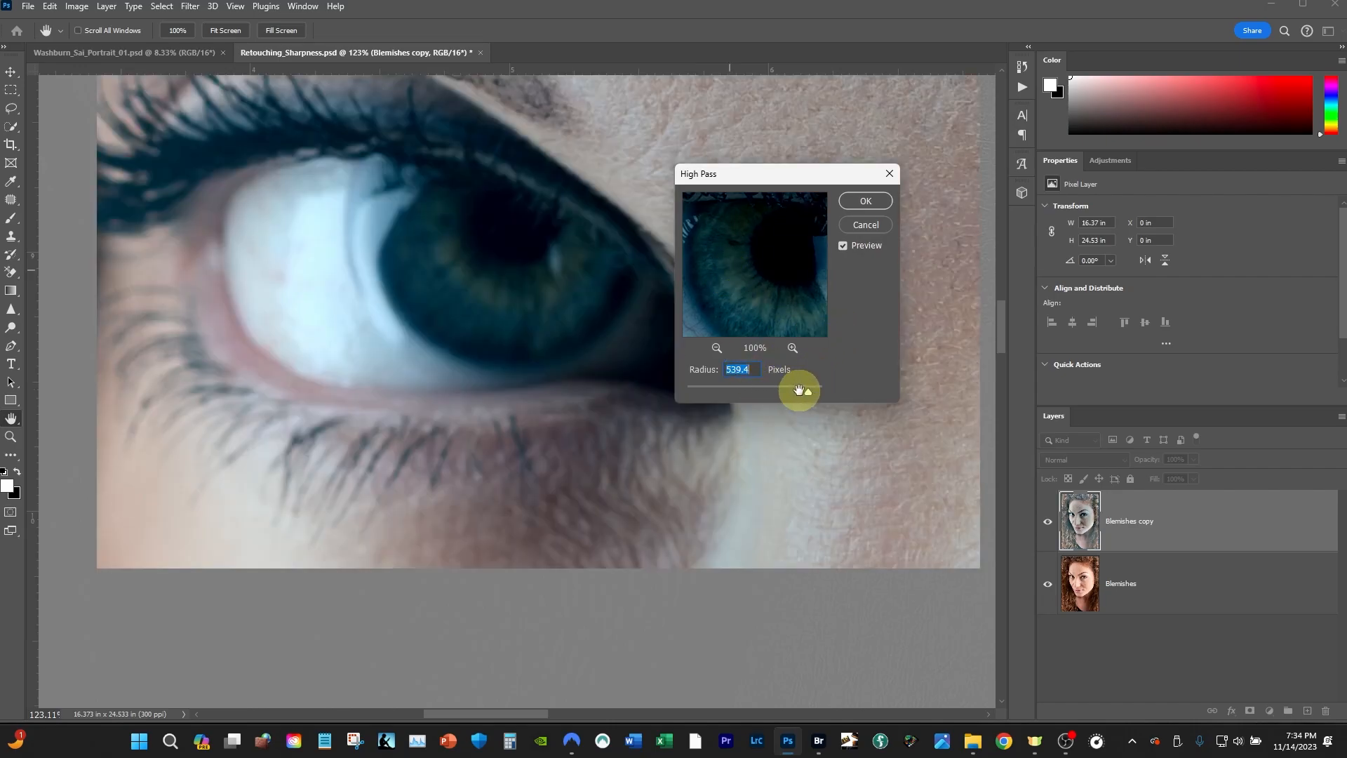
{"action": "left_click_drag", "start_coordinate": [810, 391], "coordinate": [713, 389]}
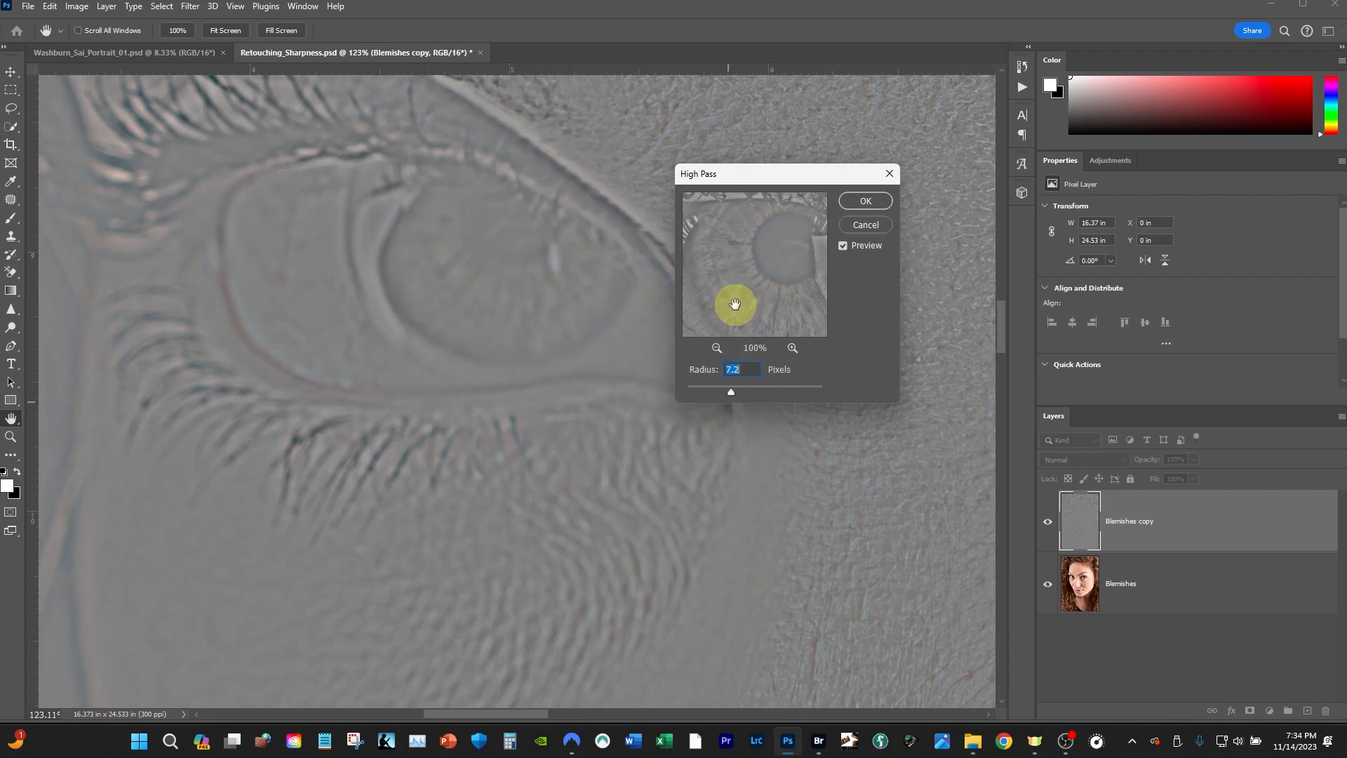
Step: Apply the High Pass filter to the Blemishes copy layer with a radius of 8.6 pixels
{"action": "left_click_drag", "start_coordinate": [736, 394], "coordinate": [743, 393]}
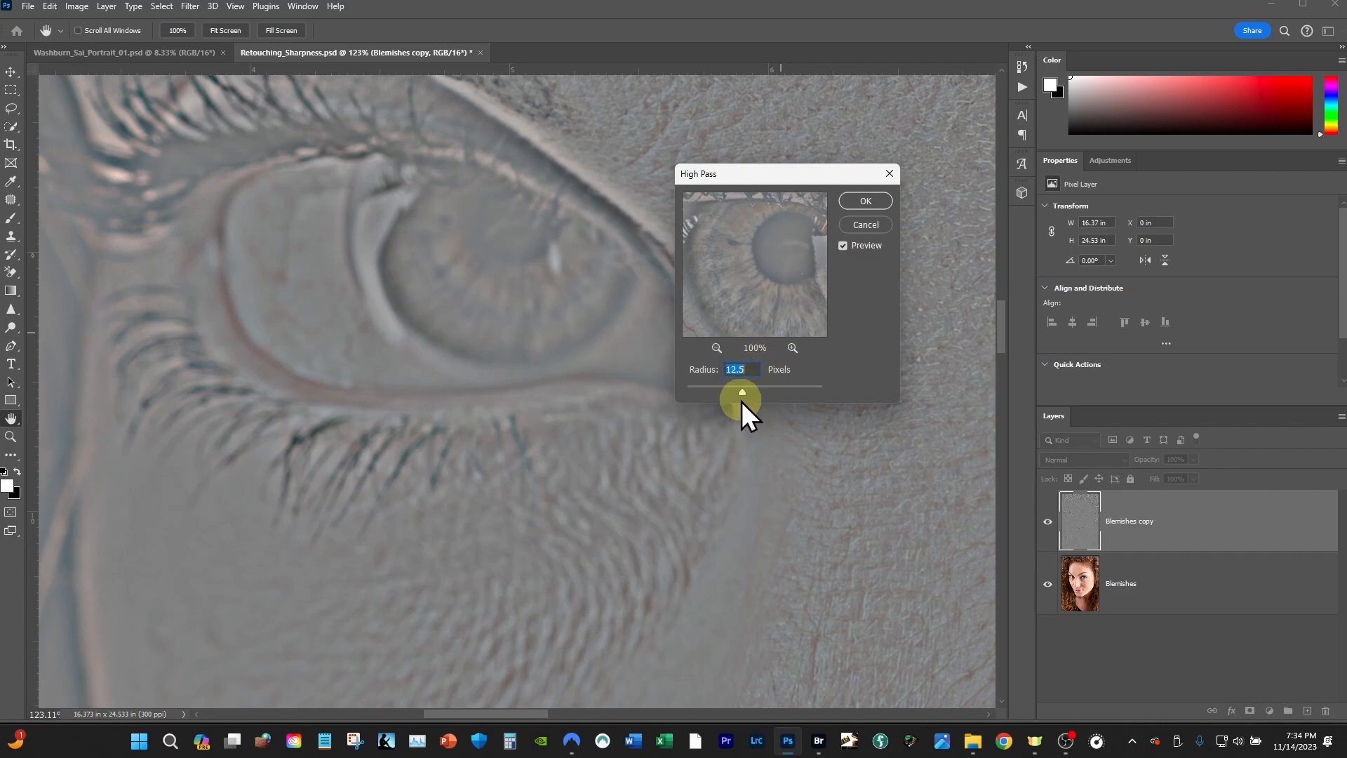
{"action": "left_click_drag", "start_coordinate": [731, 393], "coordinate": [732, 393]}
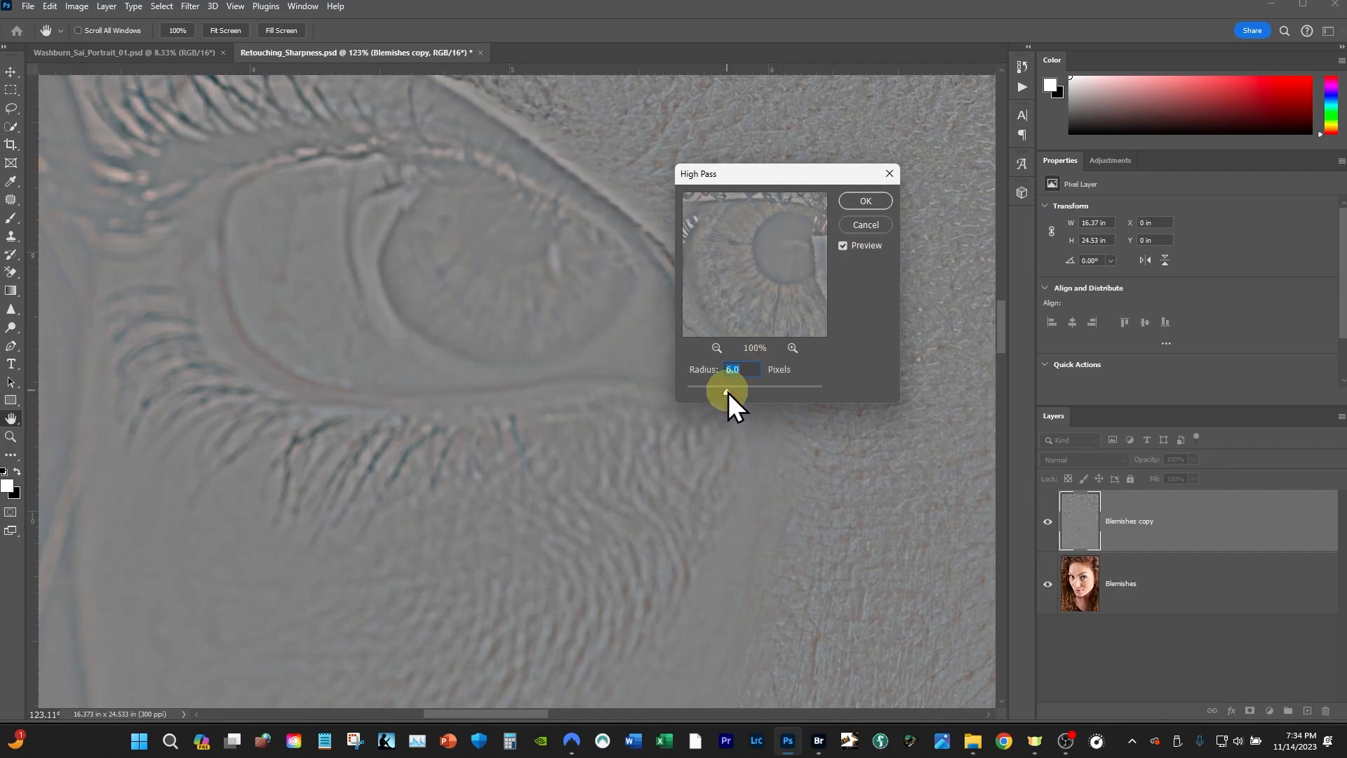
{"action": "left_click_drag", "start_coordinate": [736, 390], "coordinate": [734, 392]}
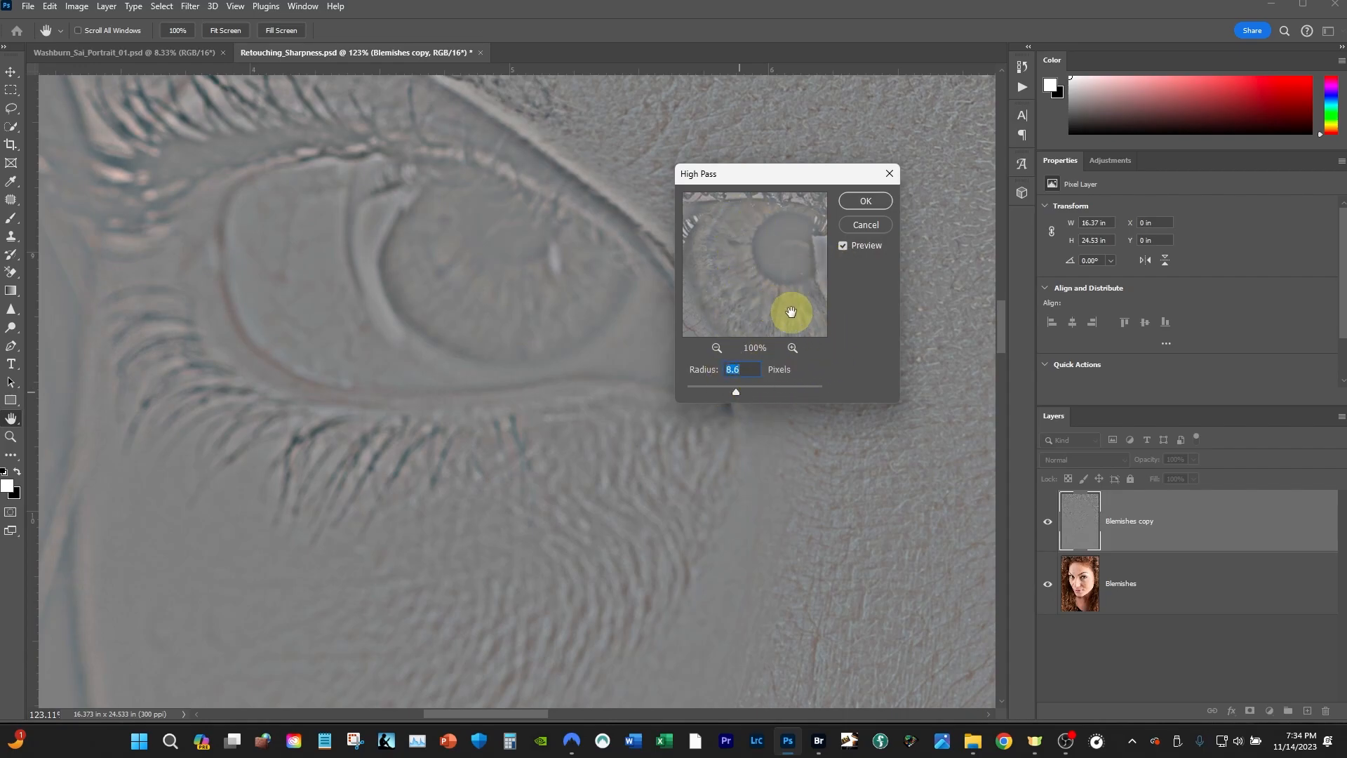
{"action": "left_click", "coordinate": [864, 200]}
Step: Set the Blemishes copy layer's blend mode to Overlay and compare the face with and without the sharpening
{"action": "key", "text": "z"}
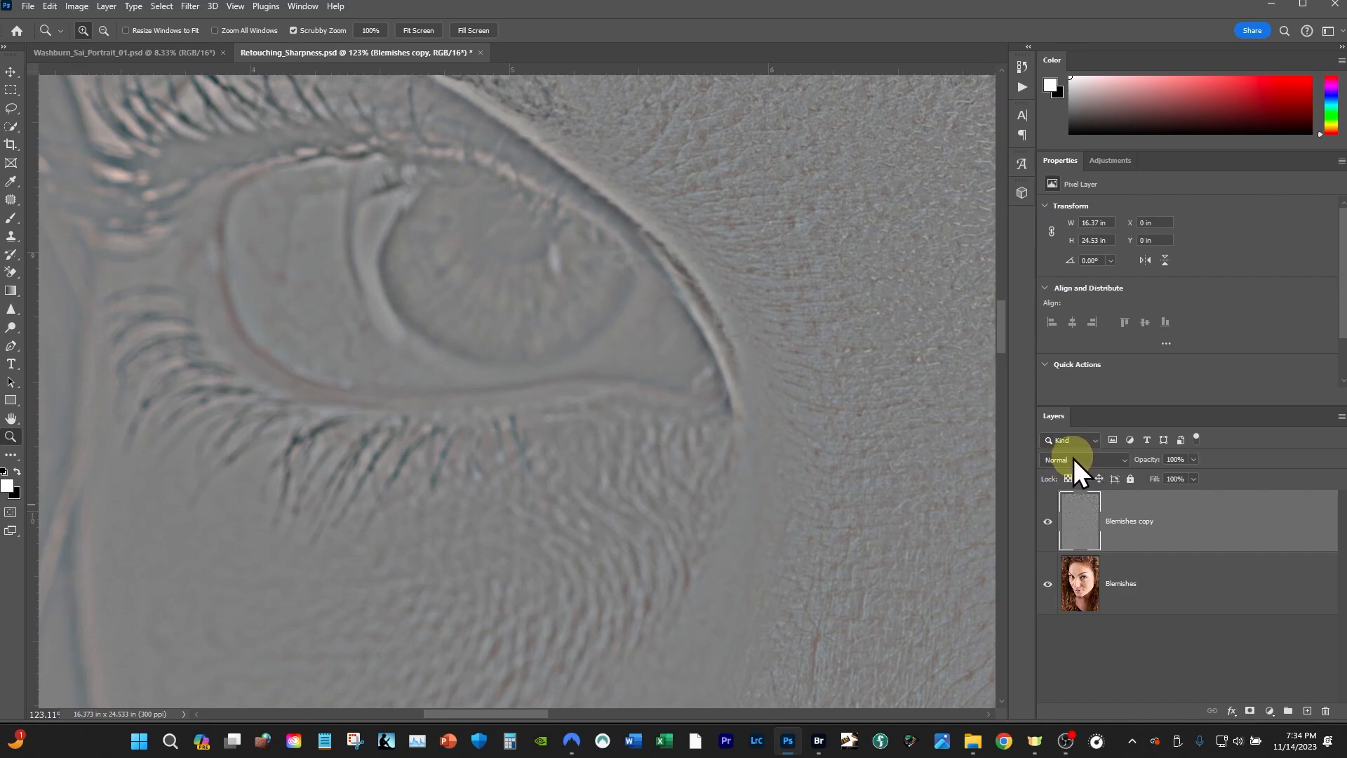
{"action": "left_click", "coordinate": [1117, 462]}
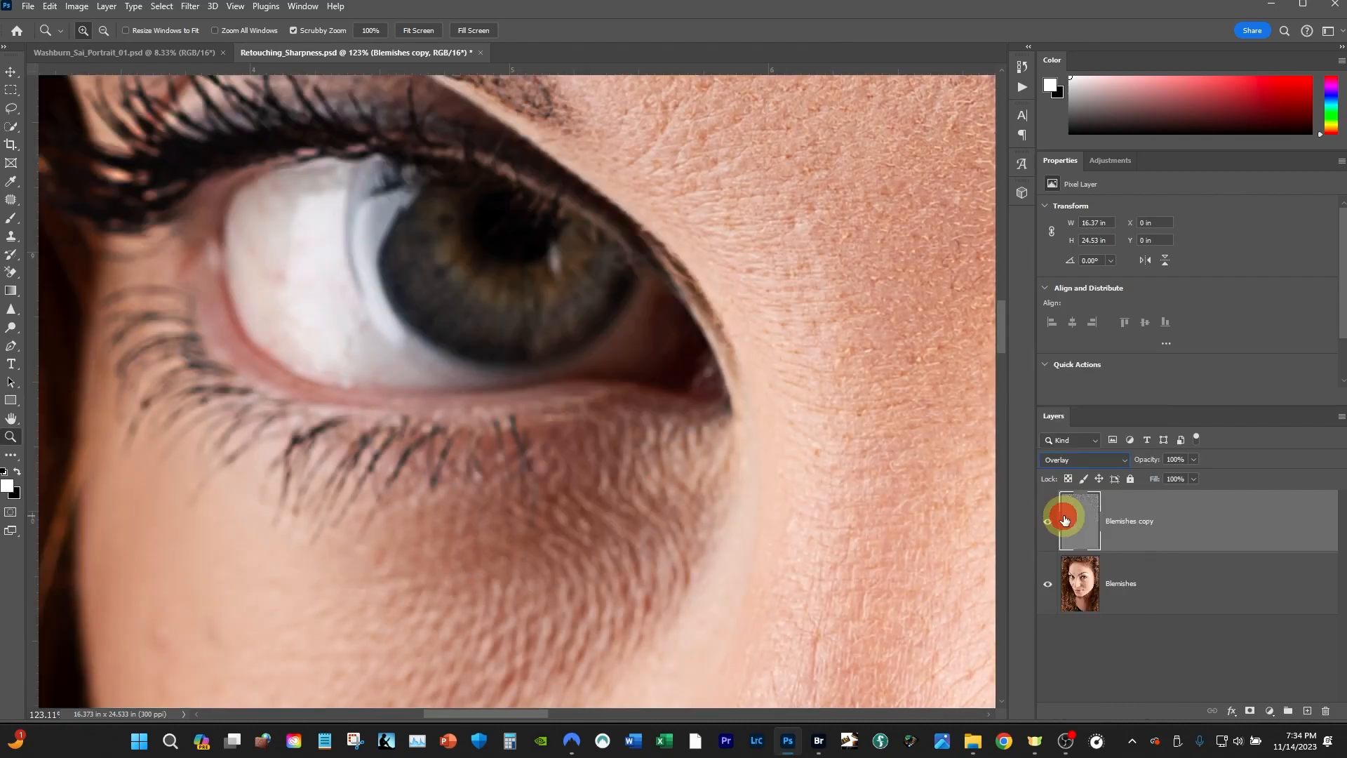
{"action": "left_click", "coordinate": [1065, 519]}
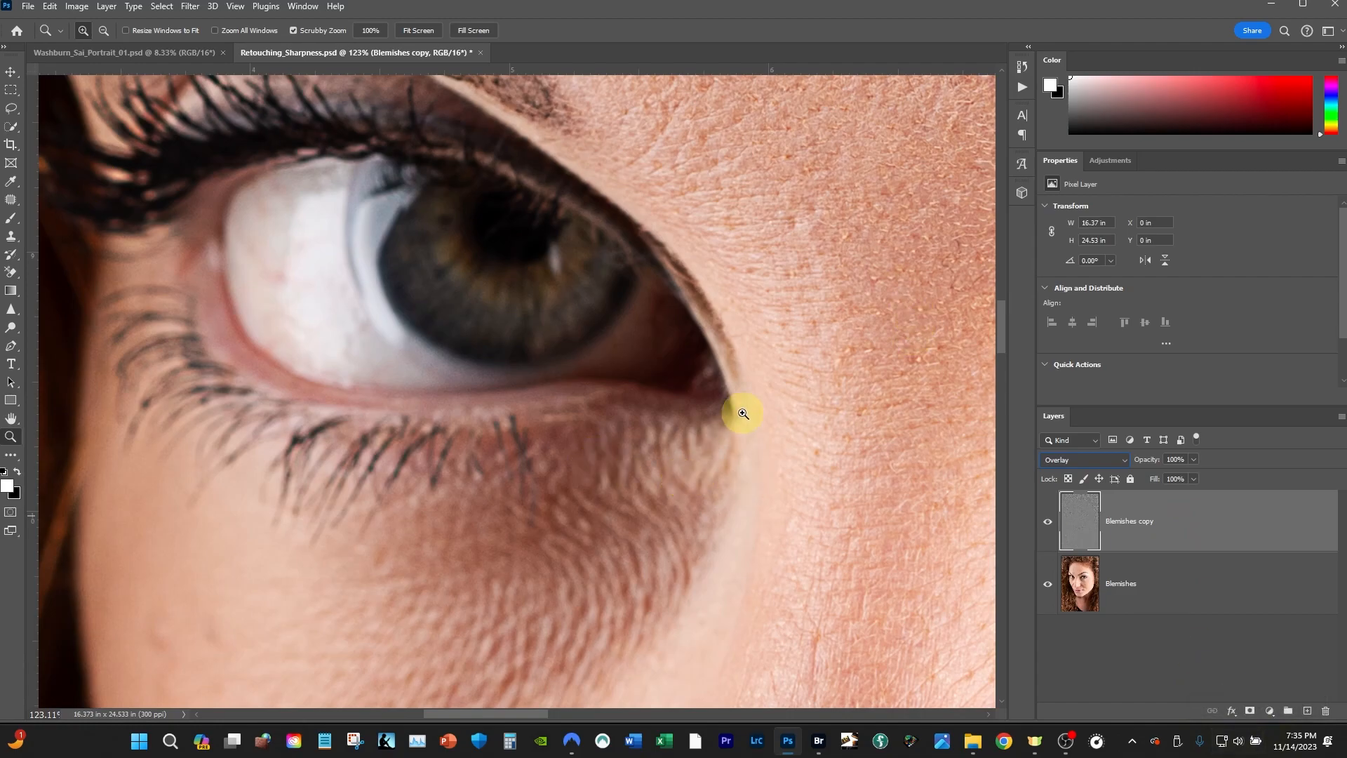
{"action": "left_click_drag", "start_coordinate": [851, 376], "coordinate": [778, 401]}
{"action": "left_click_drag", "start_coordinate": [907, 421], "coordinate": [472, 380]}
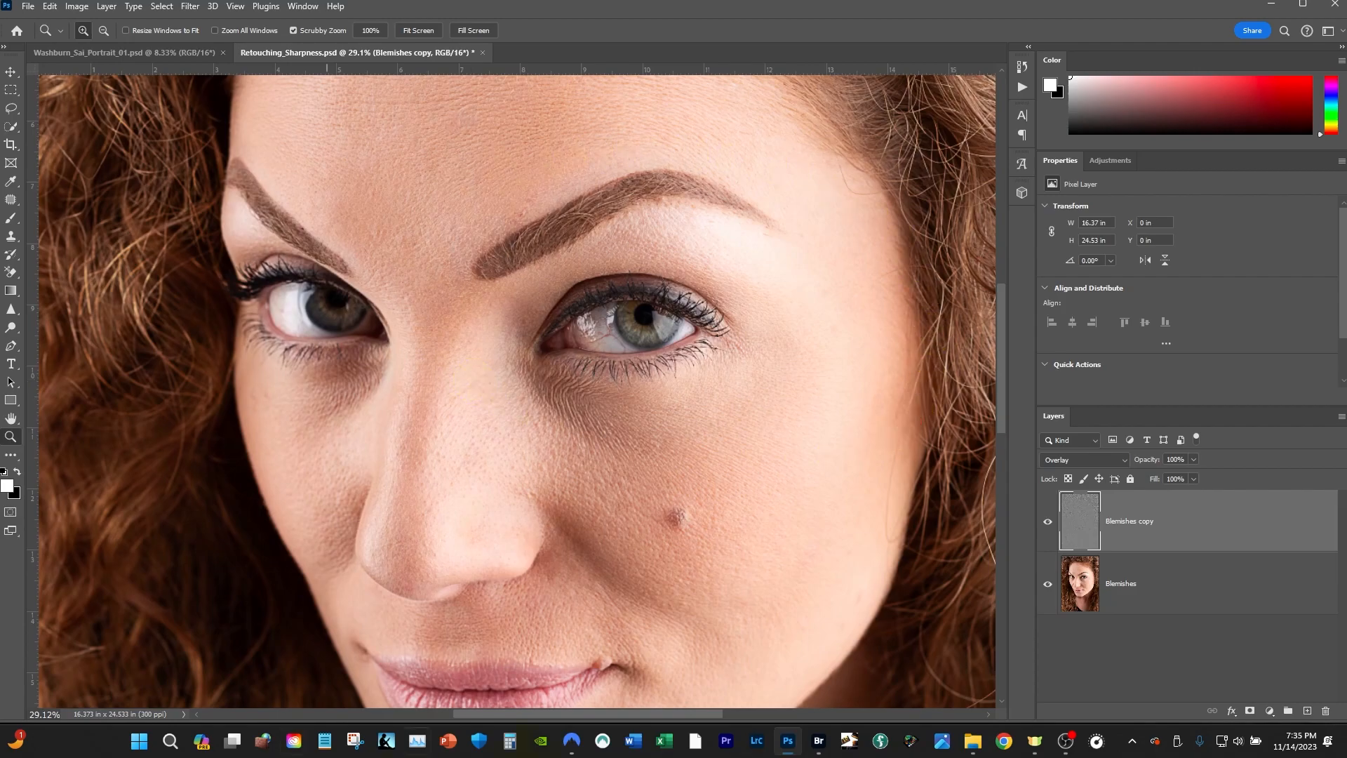
{"action": "left_click", "coordinate": [1046, 522]}
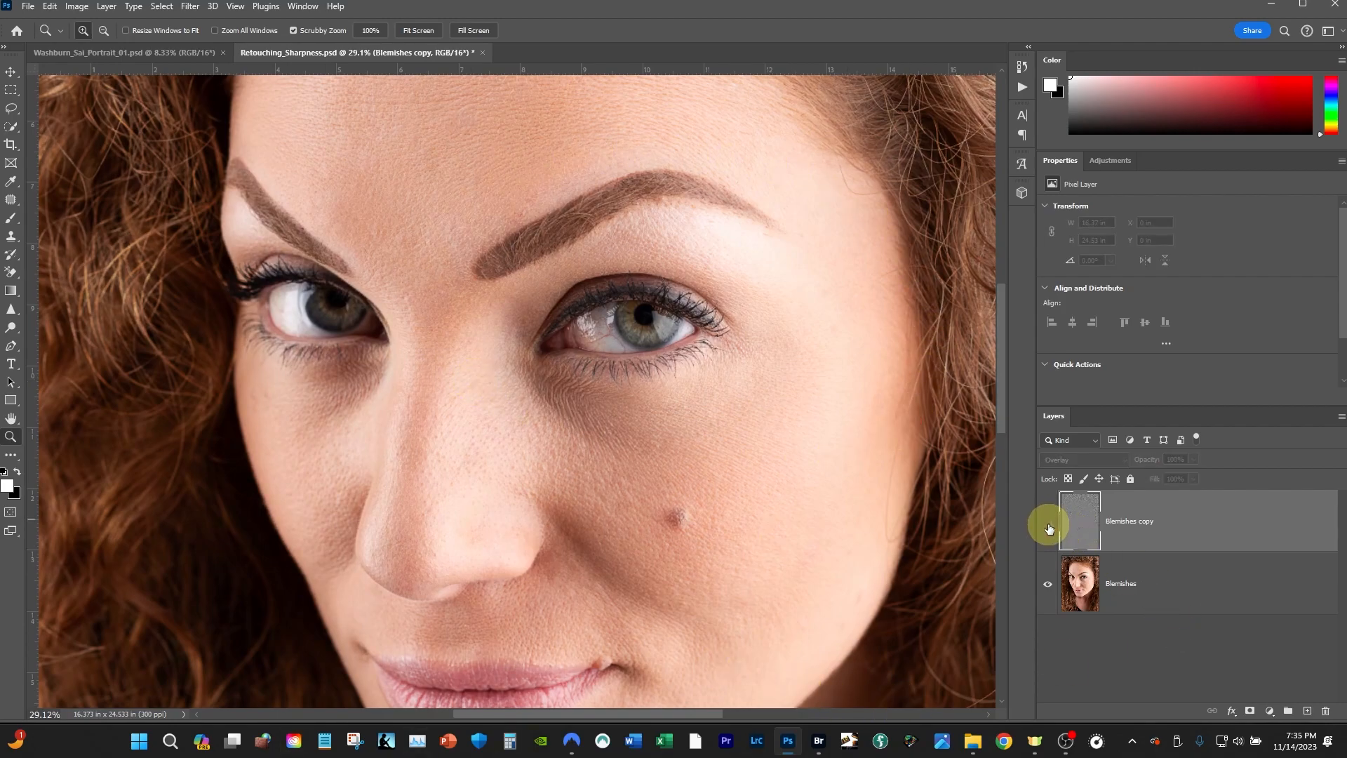
{"action": "left_click", "coordinate": [1049, 525]}
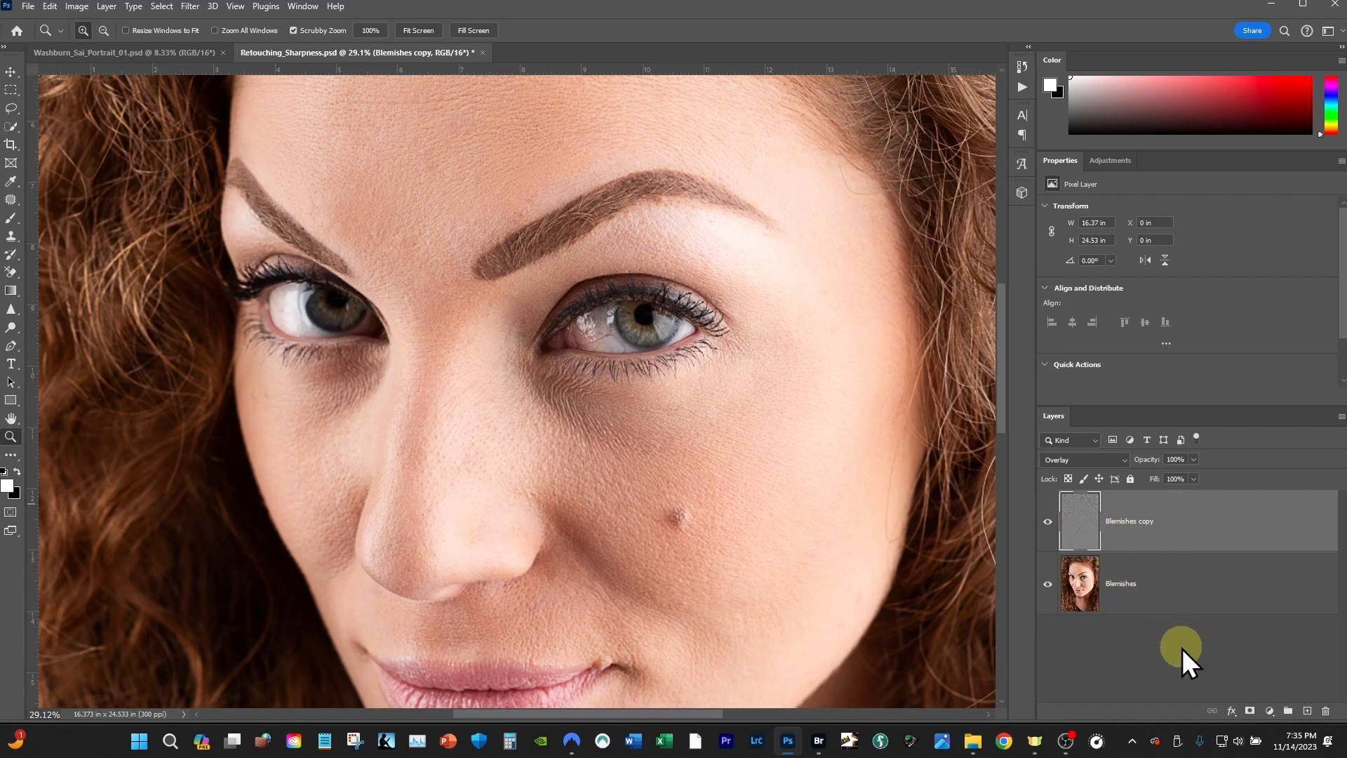
Step: Add a layer mask to Blemishes copy and invert it to black to hide the sharpening
{"action": "left_click", "coordinate": [1250, 711]}
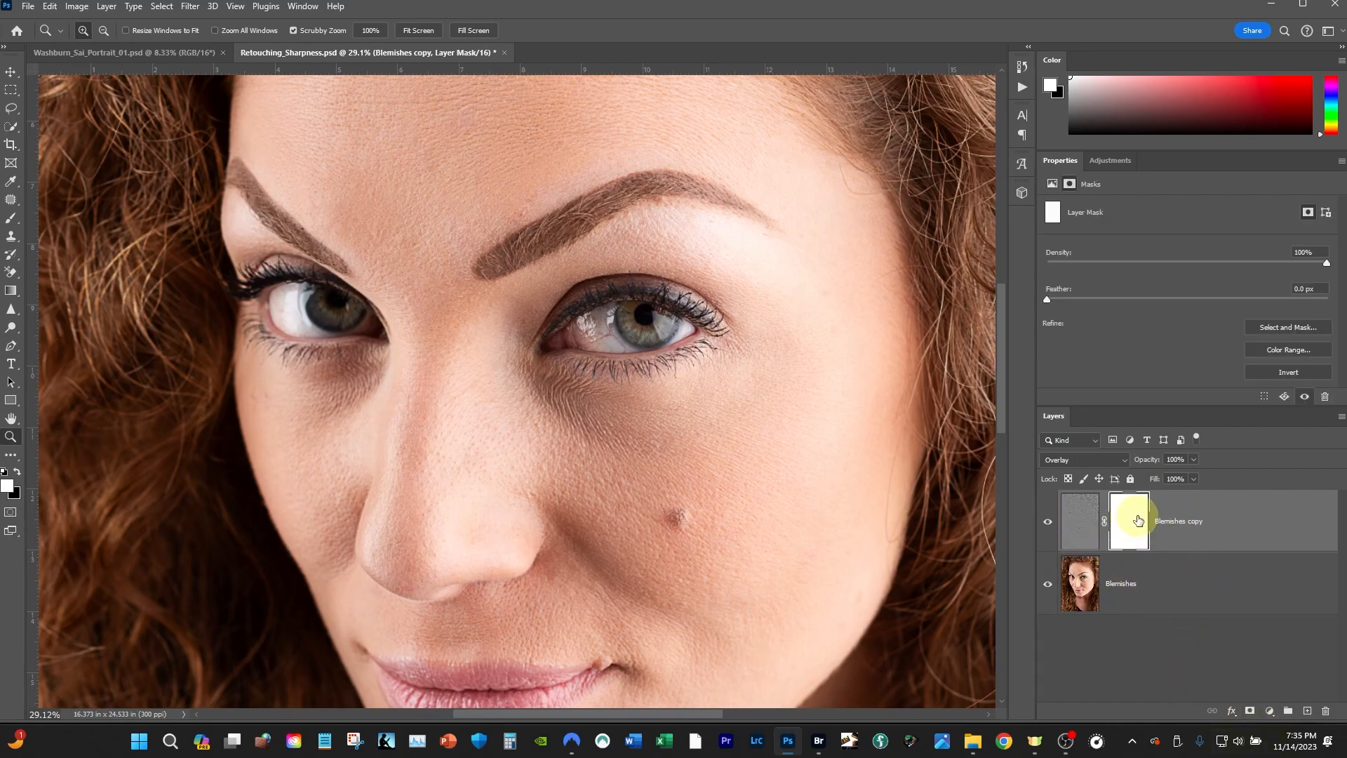
{"action": "key", "text": "b"}
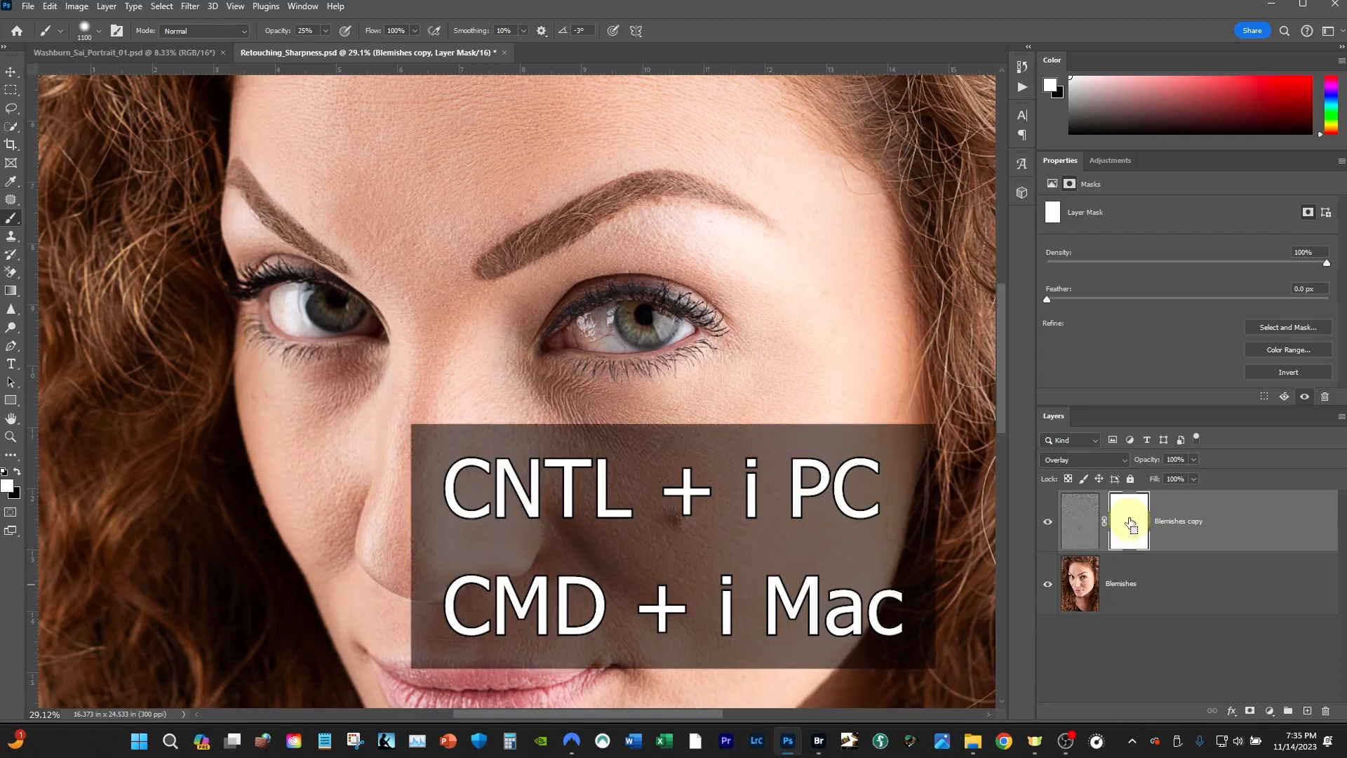
{"action": "key", "text": "ctrl+i"}
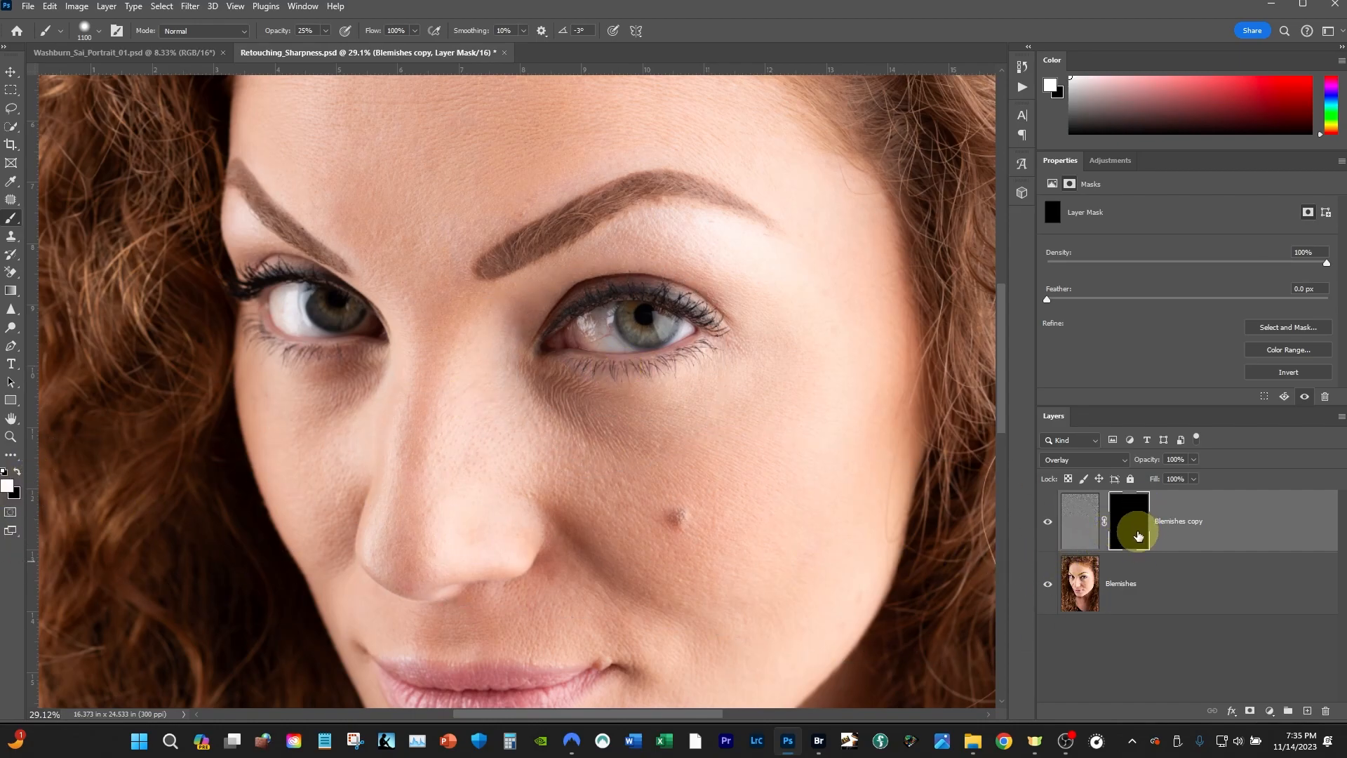
Step: Zoom in on the eye on the image's right and prepare a softer 40 px brush at 100% opacity
{"action": "key", "text": "z"}
{"action": "mouse_move", "coordinate": [625, 315]}
{"action": "left_mouse_down"}
{"action": "mouse_move", "coordinate": [736, 327]}
{"action": "mouse_move", "coordinate": [511, 372]}
{"action": "left_mouse_up"}
{"action": "key", "text": "b"}
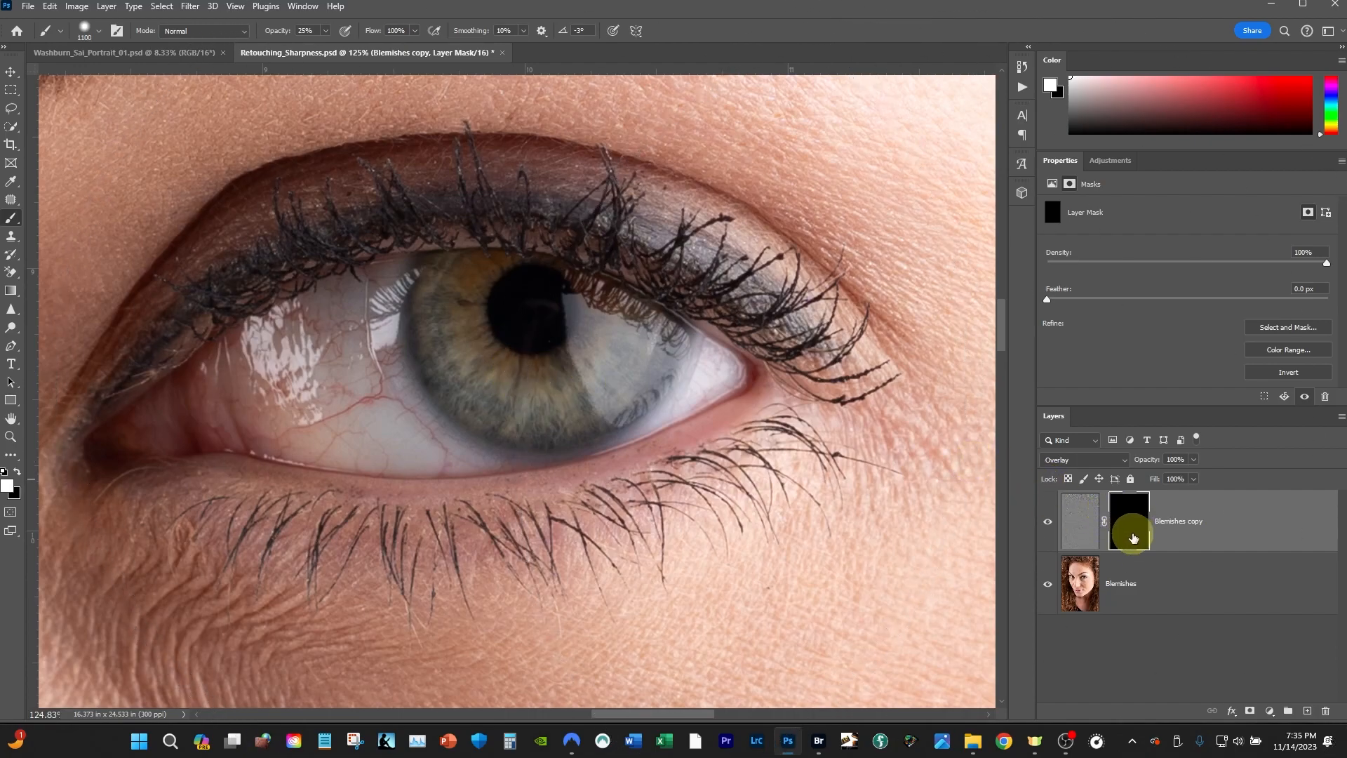
{"action": "key", "text": "bracketleft"}
{"action": "key", "text": "bracketleft"}
{"action": "key", "text": "bracketleft"}
{"action": "key", "text": "bracketleft"}
{"action": "key", "text": "bracketleft"}
{"action": "key", "text": "bracketleft"}
{"action": "key", "text": "bracketleft"}
{"action": "key", "text": "bracketleft"}
{"action": "key", "text": "bracketleft"}
{"action": "key", "text": "bracketleft"}
{"action": "key", "text": "bracketleft"}
{"action": "key", "text": "bracketleft"}
{"action": "key", "text": "bracketleft"}
{"action": "key", "text": "bracketleft"}
{"action": "key", "text": "bracketleft"}
{"action": "key", "text": "bracketleft"}
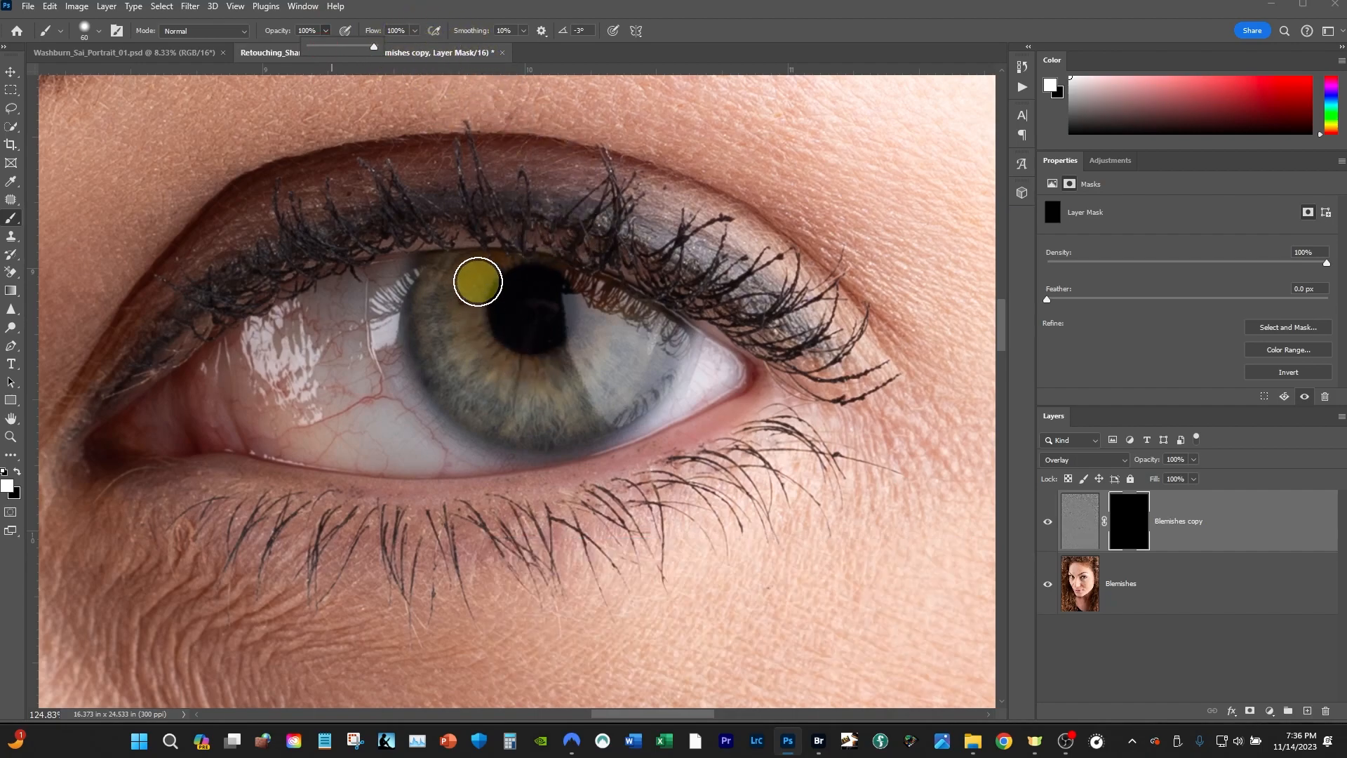
{"action": "key", "text": "bracketleft"}
{"action": "key", "text": "bracketleft"}
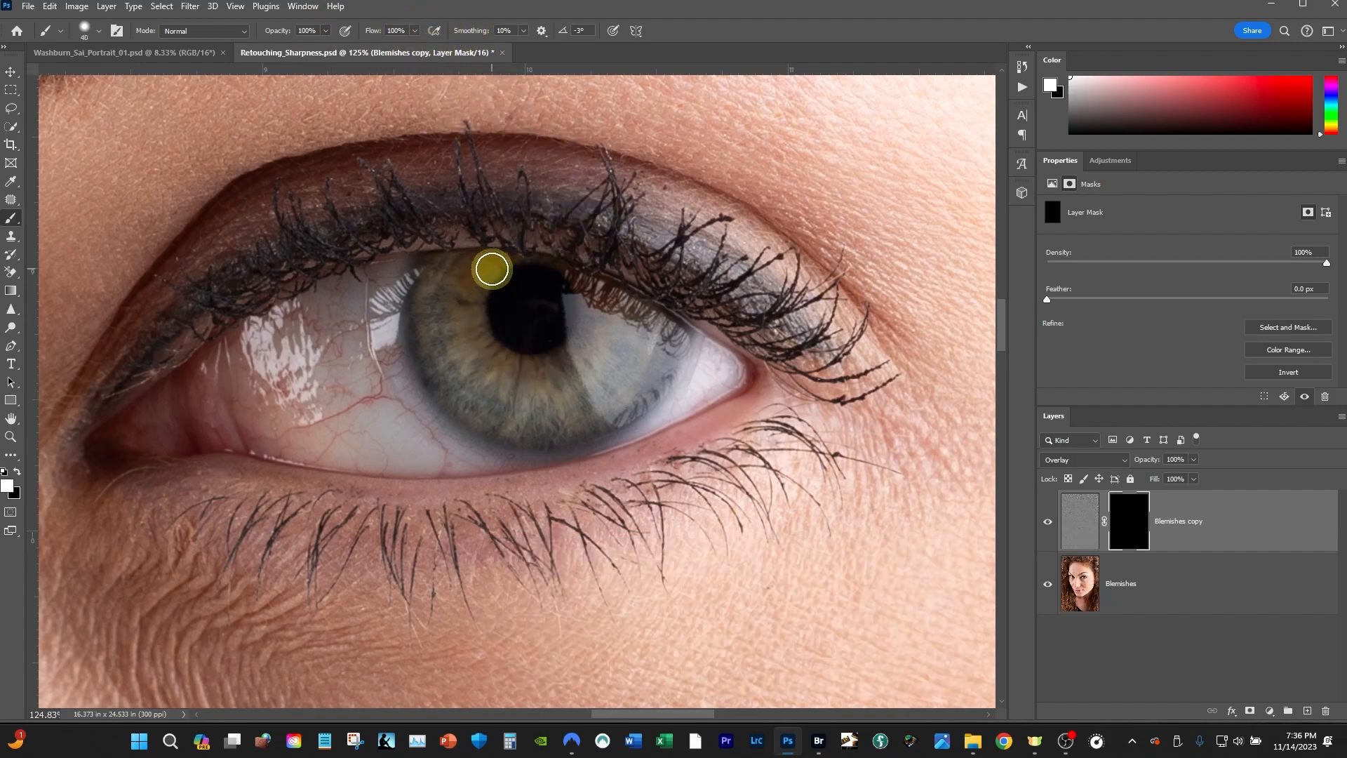
{"action": "left_click", "coordinate": [98, 31]}
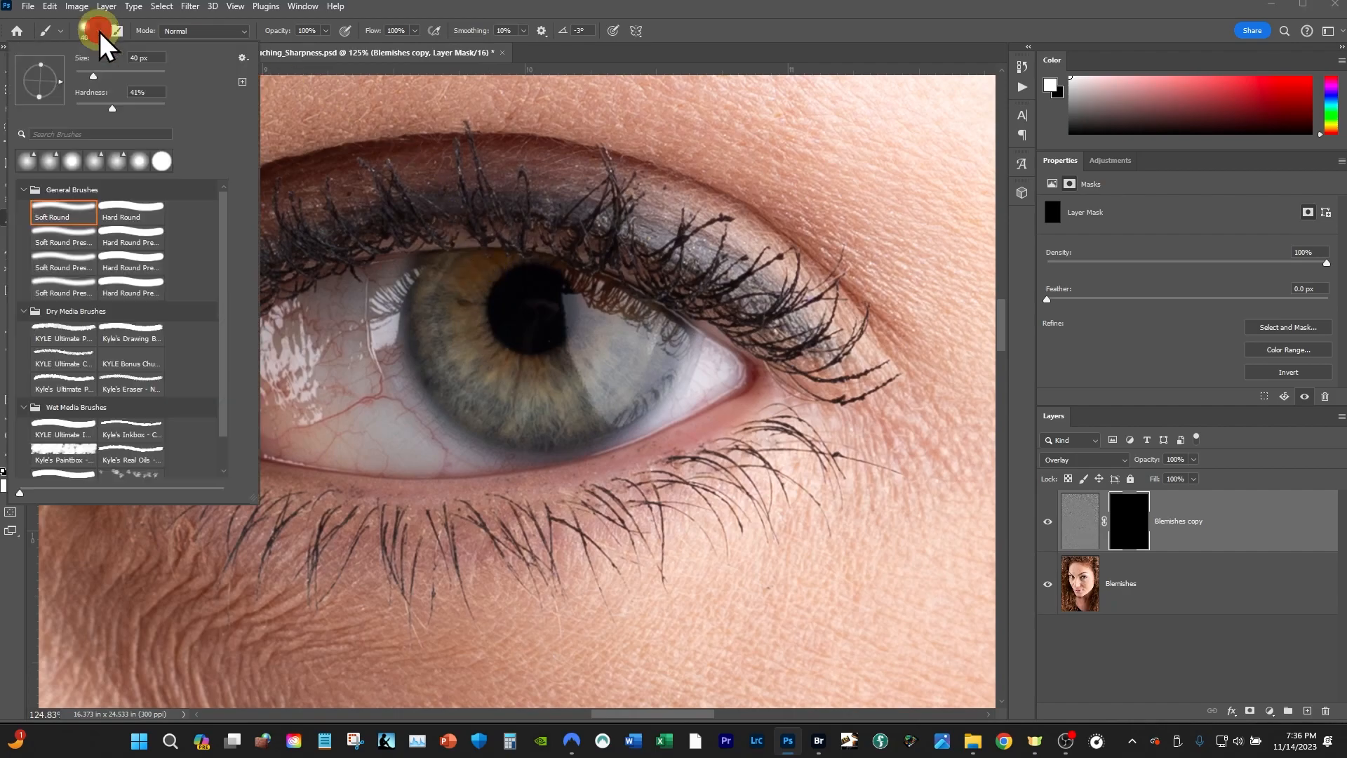
{"action": "left_click", "coordinate": [96, 109]}
{"action": "key", "text": "Return"}
Step: Paint white over the iris on the Blemishes copy mask to reveal its sharpening
{"action": "left_click", "coordinate": [499, 265]}
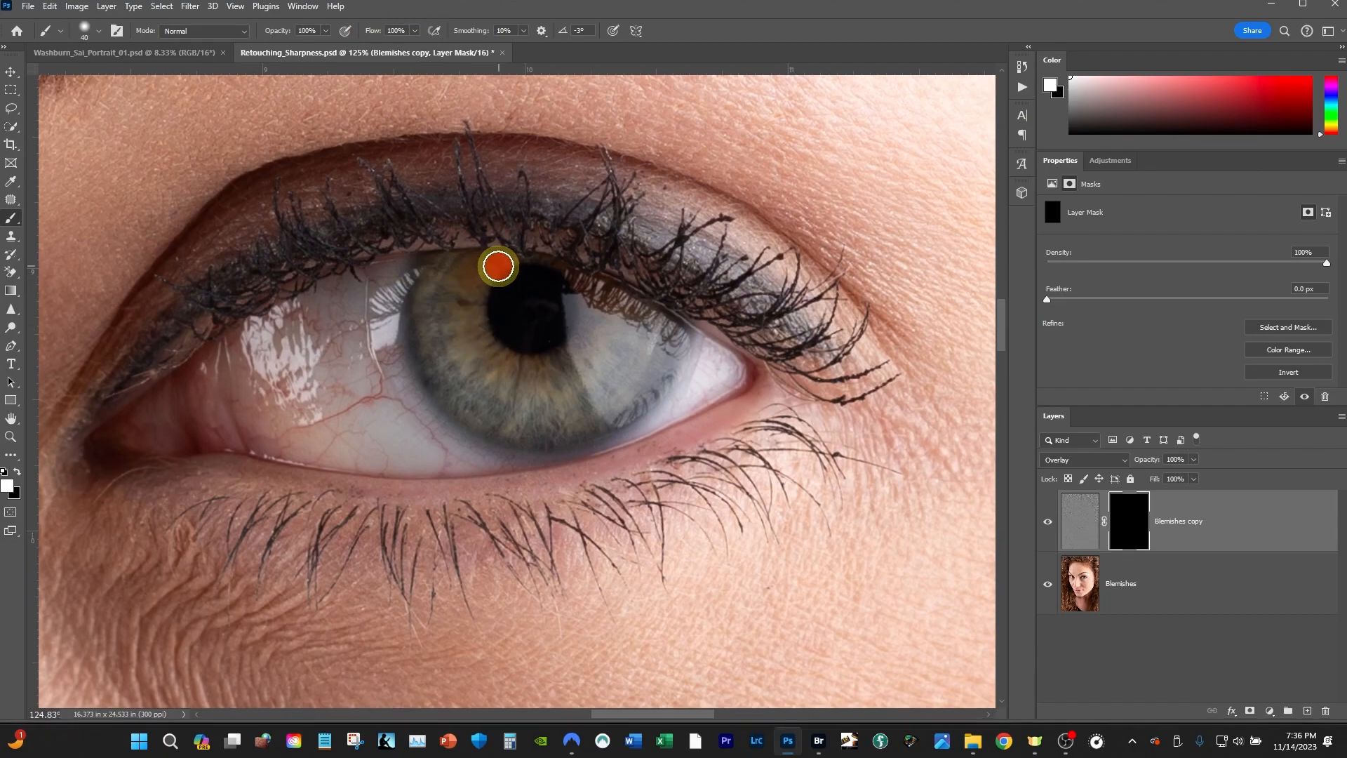
{"action": "mouse_move", "coordinate": [481, 278]}
{"action": "left_mouse_down"}
{"action": "mouse_move", "coordinate": [481, 340]}
{"action": "mouse_move", "coordinate": [515, 371]}
{"action": "mouse_move", "coordinate": [581, 358]}
{"action": "mouse_move", "coordinate": [595, 327]}
{"action": "left_mouse_up"}
{"action": "left_click", "coordinate": [487, 271]}
{"action": "mouse_move", "coordinate": [487, 271]}
{"action": "left_mouse_down"}
{"action": "mouse_move", "coordinate": [463, 349]}
{"action": "mouse_move", "coordinate": [562, 379]}
{"action": "mouse_move", "coordinate": [613, 327]}
{"action": "mouse_move", "coordinate": [526, 395]}
{"action": "left_mouse_up"}
{"action": "mouse_move", "coordinate": [477, 267]}
{"action": "left_mouse_down"}
{"action": "mouse_move", "coordinate": [448, 322]}
{"action": "mouse_move", "coordinate": [473, 381]}
{"action": "mouse_move", "coordinate": [534, 410]}
{"action": "mouse_move", "coordinate": [603, 379]}
{"action": "mouse_move", "coordinate": [632, 334]}
{"action": "mouse_move", "coordinate": [626, 365]}
{"action": "mouse_move", "coordinate": [574, 403]}
{"action": "mouse_move", "coordinate": [511, 402]}
{"action": "mouse_move", "coordinate": [457, 339]}
{"action": "mouse_move", "coordinate": [463, 278]}
{"action": "mouse_move", "coordinate": [427, 307]}
{"action": "mouse_move", "coordinate": [451, 376]}
{"action": "left_mouse_up"}
{"action": "mouse_move", "coordinate": [442, 322]}
{"action": "left_mouse_down"}
{"action": "mouse_move", "coordinate": [499, 415]}
{"action": "mouse_move", "coordinate": [480, 394]}
{"action": "mouse_move", "coordinate": [484, 412]}
{"action": "mouse_move", "coordinate": [527, 426]}
{"action": "left_mouse_up"}
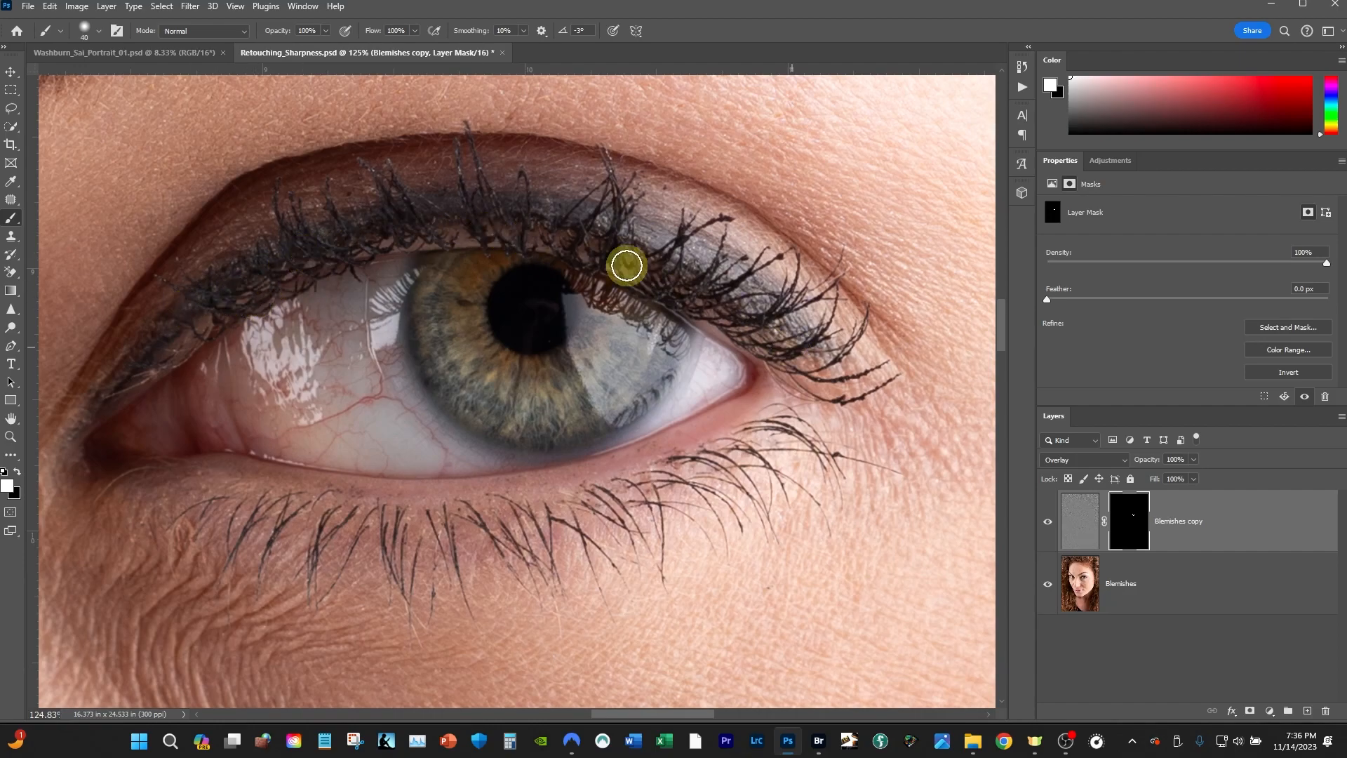
Step: Lower the brush flow to 42% and paint the sharpening into the upper and lower eyelashes
{"action": "left_click_drag", "start_coordinate": [416, 35], "coordinate": [378, 46]}
{"action": "left_click", "coordinate": [208, 326]}
{"action": "left_click", "coordinate": [307, 256]}
{"action": "mouse_move", "coordinate": [322, 250]}
{"action": "left_mouse_down"}
{"action": "mouse_move", "coordinate": [390, 236]}
{"action": "mouse_move", "coordinate": [397, 197]}
{"action": "mouse_move", "coordinate": [409, 215]}
{"action": "mouse_move", "coordinate": [482, 228]}
{"action": "mouse_move", "coordinate": [484, 204]}
{"action": "mouse_move", "coordinate": [563, 245]}
{"action": "mouse_move", "coordinate": [627, 229]}
{"action": "mouse_move", "coordinate": [610, 247]}
{"action": "mouse_move", "coordinate": [647, 278]}
{"action": "mouse_move", "coordinate": [675, 277]}
{"action": "mouse_move", "coordinate": [687, 249]}
{"action": "mouse_move", "coordinate": [696, 291]}
{"action": "mouse_move", "coordinate": [748, 294]}
{"action": "left_mouse_up"}
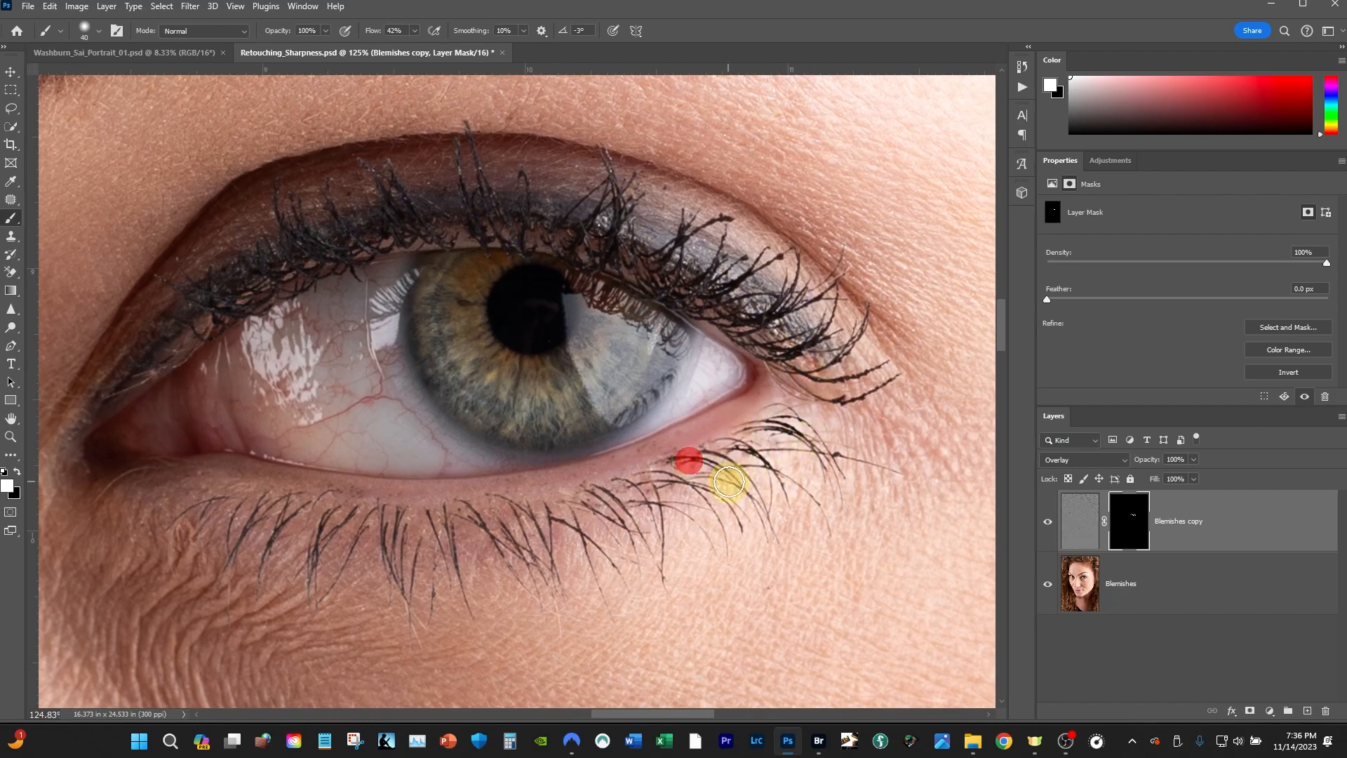
{"action": "mouse_move", "coordinate": [577, 505]}
{"action": "left_mouse_down"}
{"action": "mouse_move", "coordinate": [526, 571]}
{"action": "mouse_move", "coordinate": [447, 529]}
{"action": "mouse_move", "coordinate": [331, 512]}
{"action": "mouse_move", "coordinate": [172, 525]}
{"action": "left_mouse_up"}
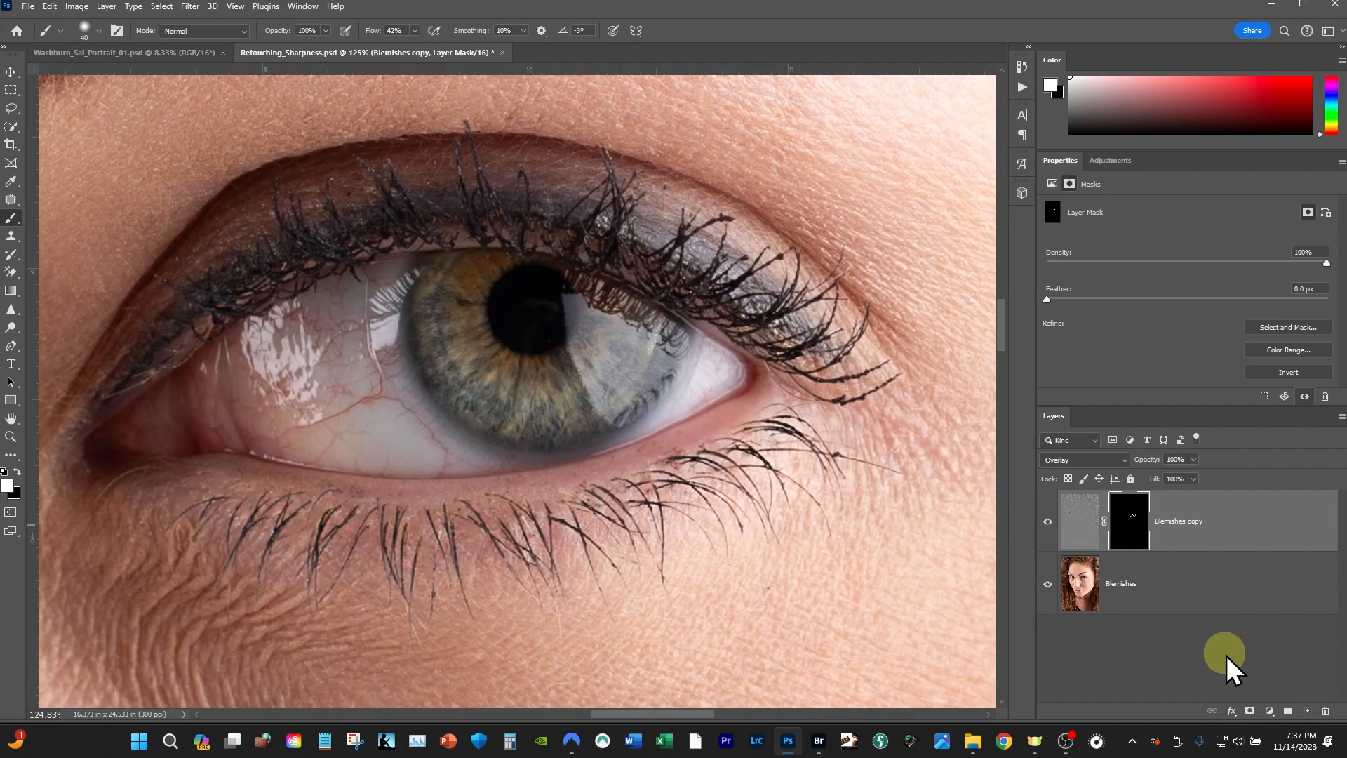
Step: Compare the eye with and without the masked Blemishes copy sharpening layer
{"action": "left_click", "coordinate": [1047, 522]}
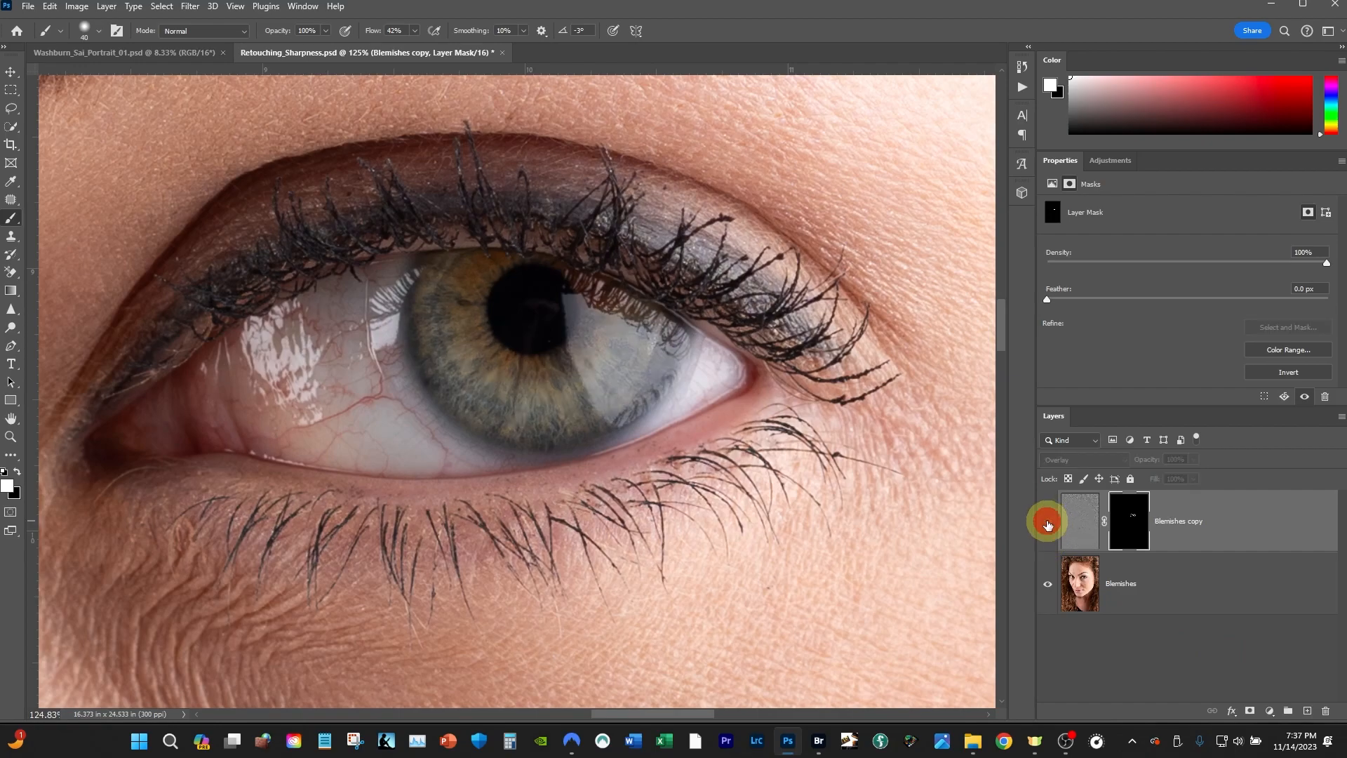
{"action": "left_click", "coordinate": [1047, 523]}
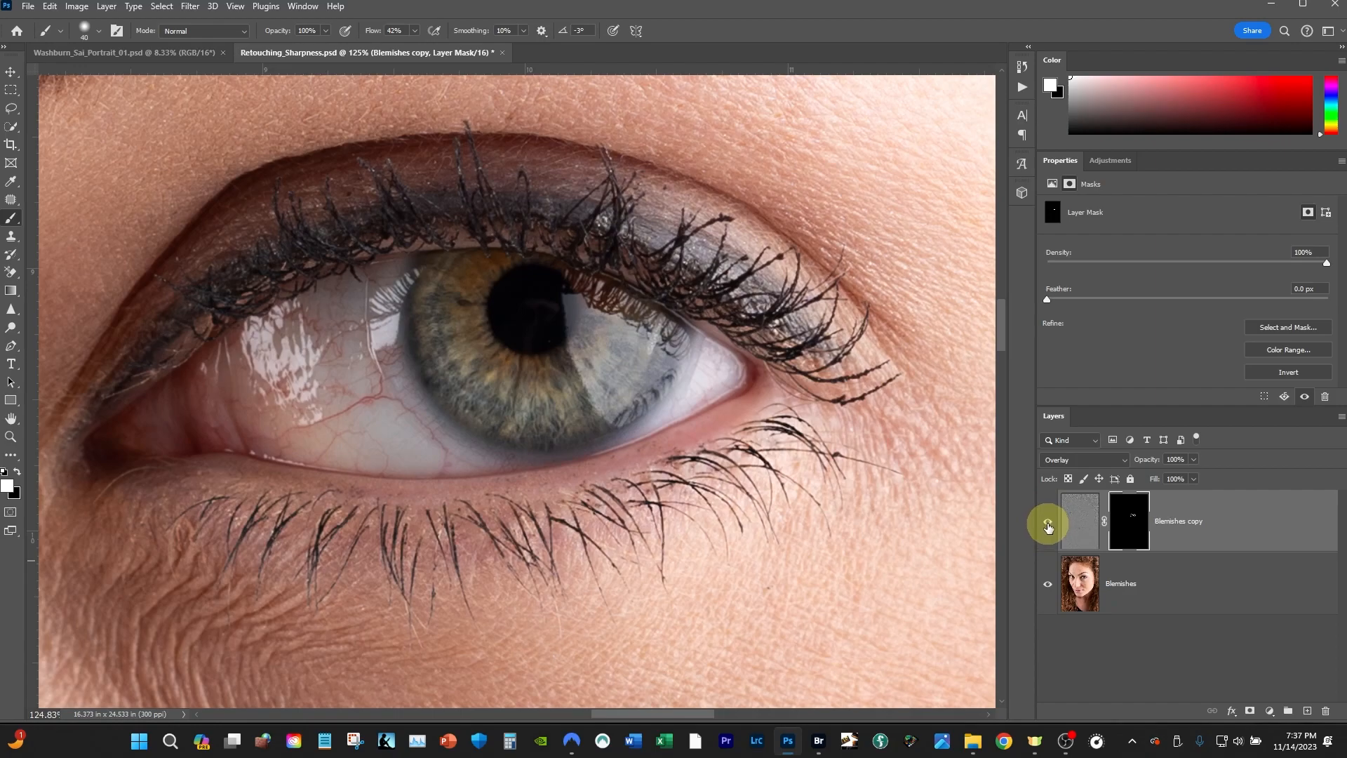
{"action": "left_click", "coordinate": [1047, 522]}
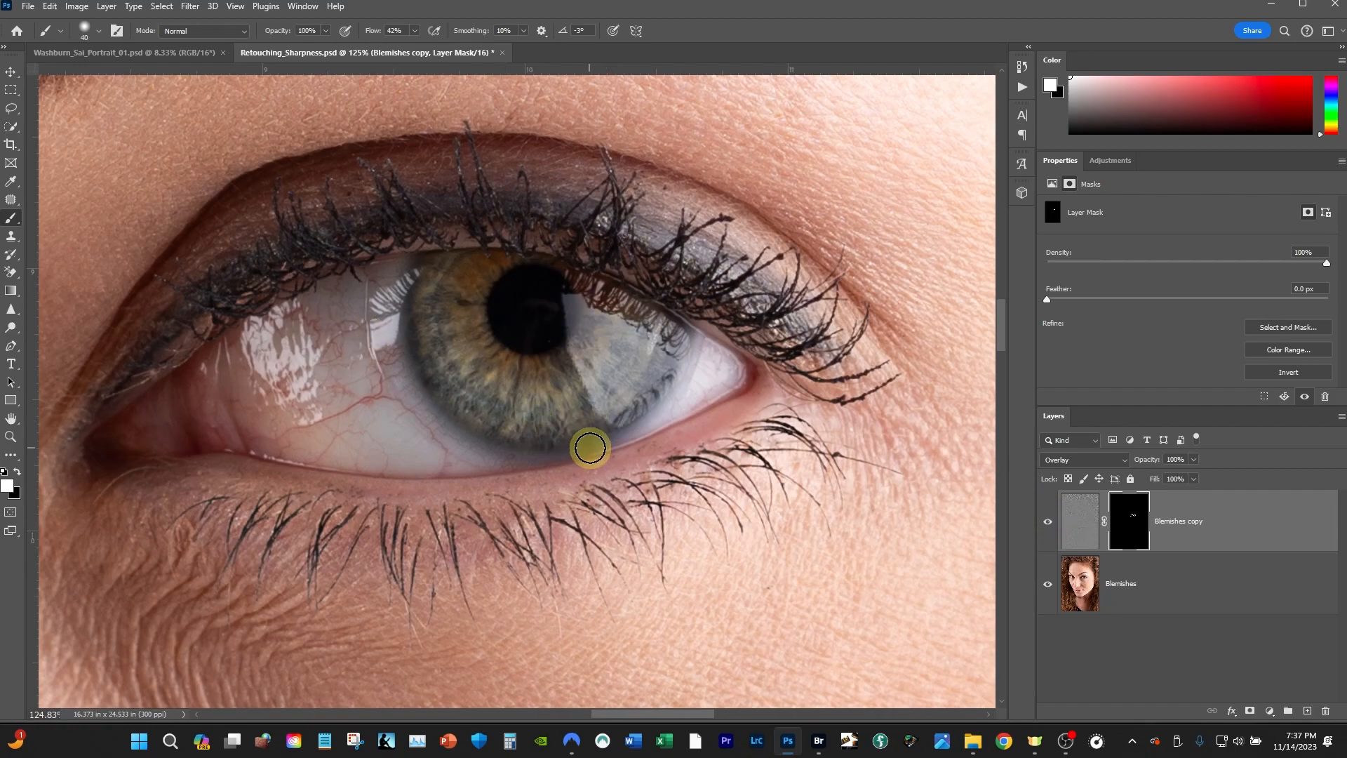
Step: Paint the sharpening into the iris of the eye on the image's left on the Blemishes copy mask, raising the brush flow to 100%
{"action": "mouse_move", "coordinate": [580, 421]}
{"action": "left_mouse_down"}
{"action": "mouse_move", "coordinate": [520, 445]}
{"action": "mouse_move", "coordinate": [605, 421]}
{"action": "mouse_move", "coordinate": [484, 442]}
{"action": "left_mouse_up"}
{"action": "key", "text": "ctrl+space"}
{"action": "left_click_drag", "start_coordinate": [366, 427], "coordinate": [599, 463]}
{"action": "left_click_drag", "start_coordinate": [489, 434], "coordinate": [535, 400]}
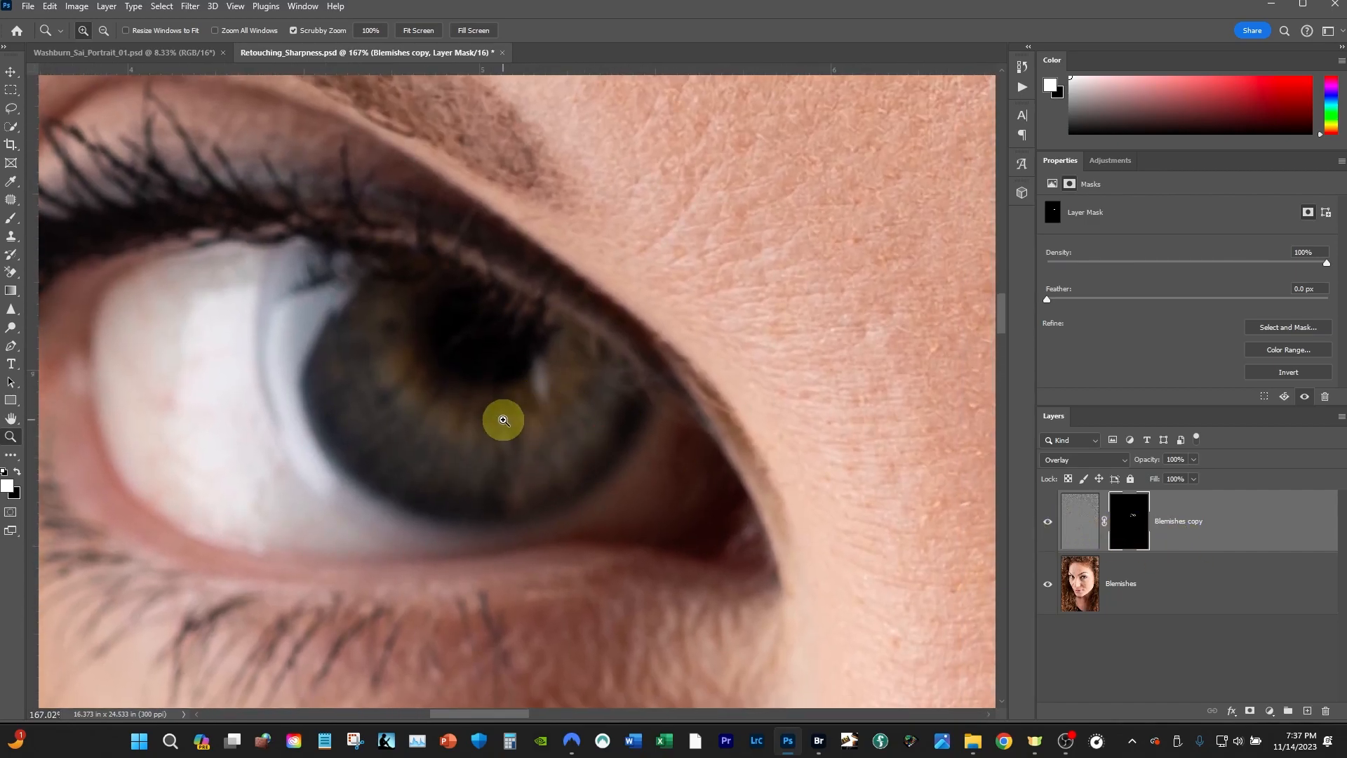
{"action": "key", "text": "b"}
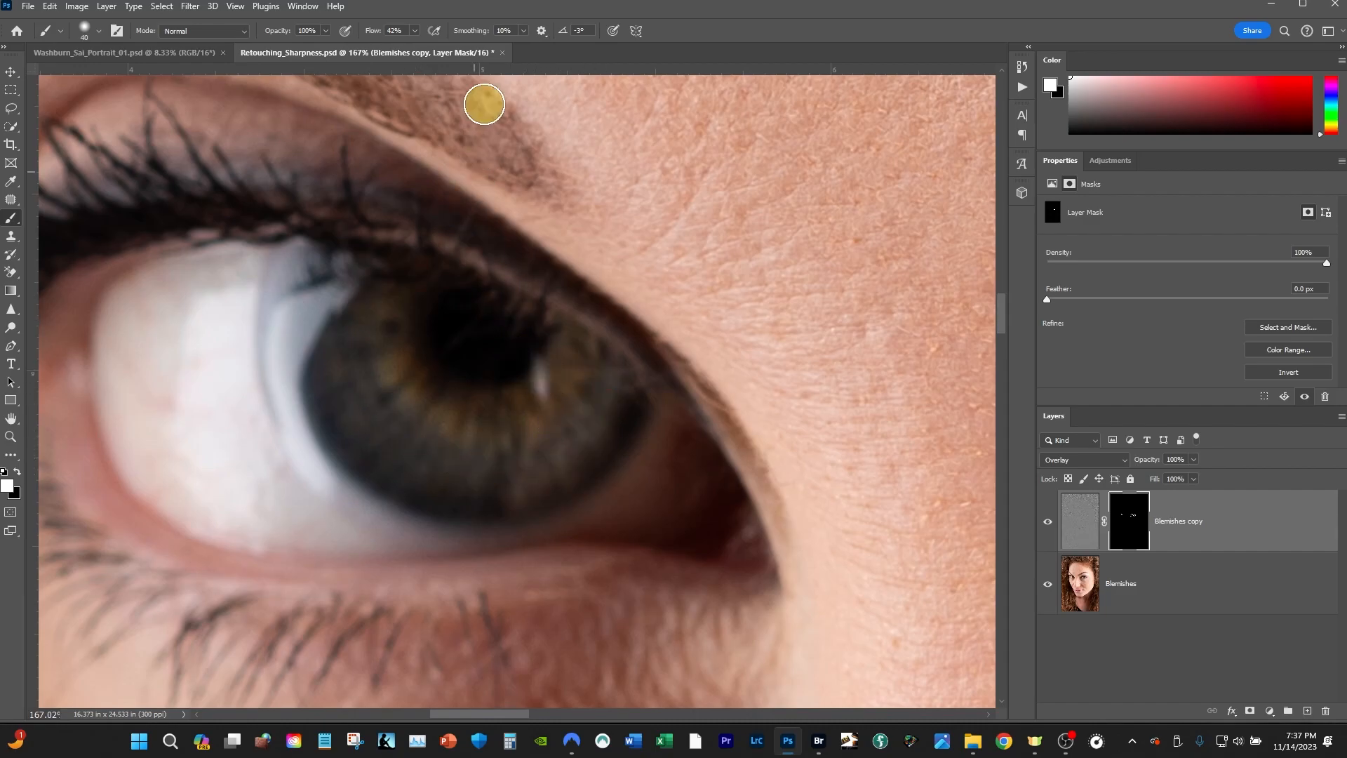
{"action": "left_click_drag", "start_coordinate": [414, 45], "coordinate": [511, 49]}
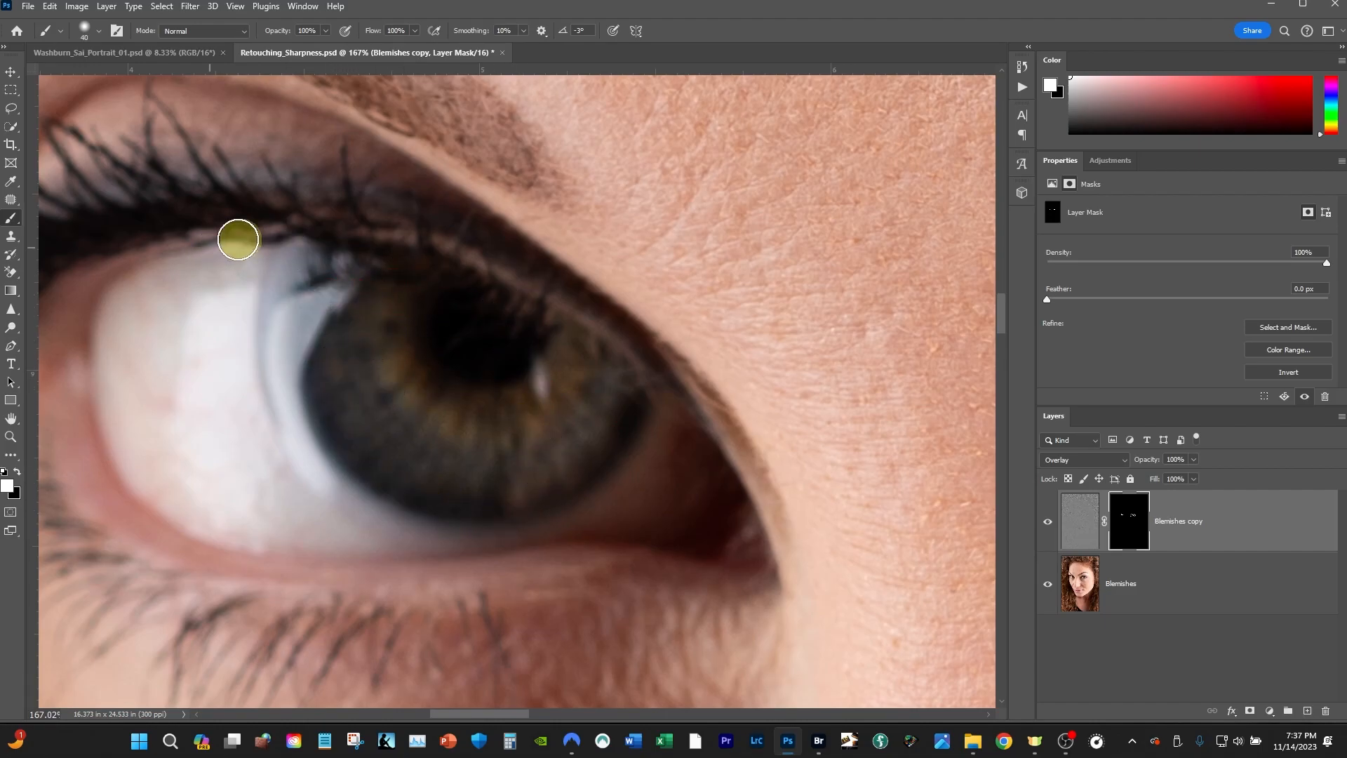
Step: Lower the brush flow to 45% and paint the sharpening into the upper and lower lashes of the eye on the image's left
{"action": "left_click_drag", "start_coordinate": [424, 427], "coordinate": [669, 430]}
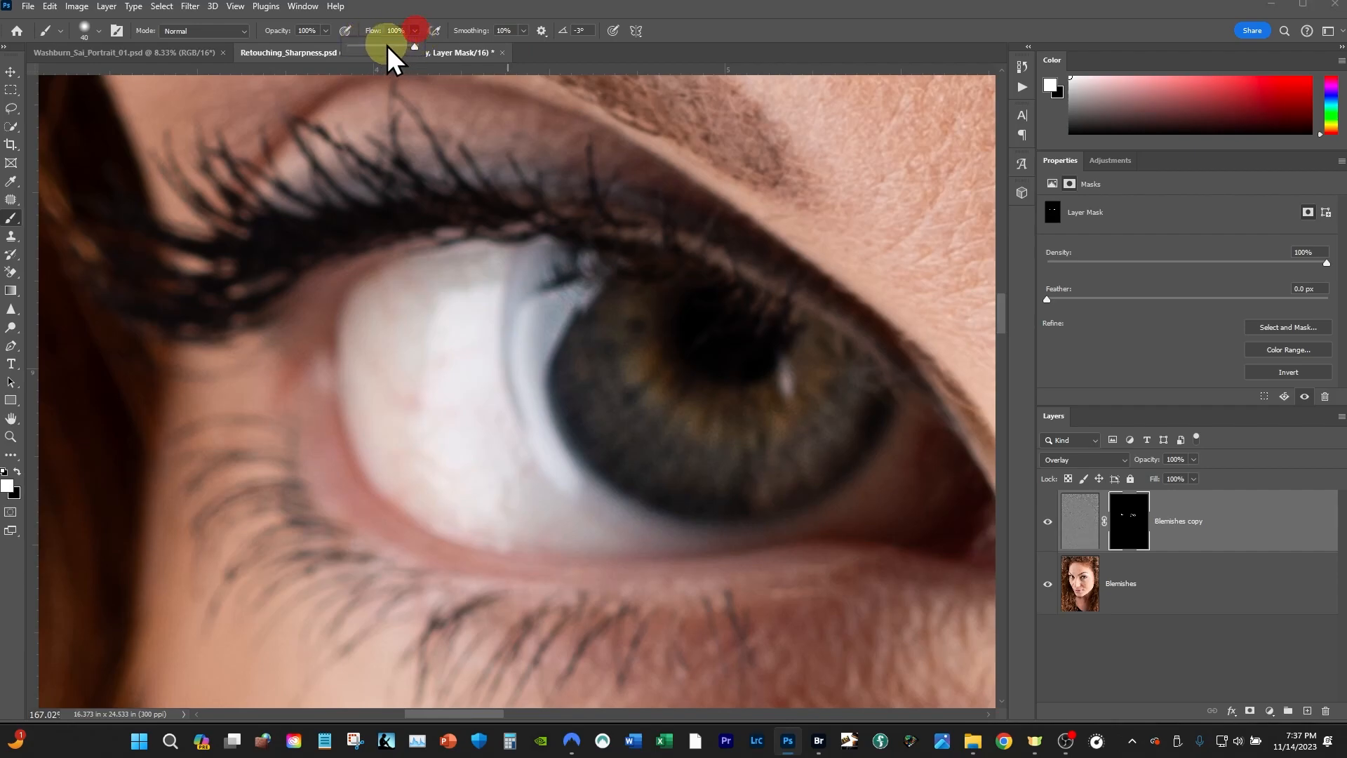
{"action": "left_click_drag", "start_coordinate": [381, 48], "coordinate": [376, 48]}
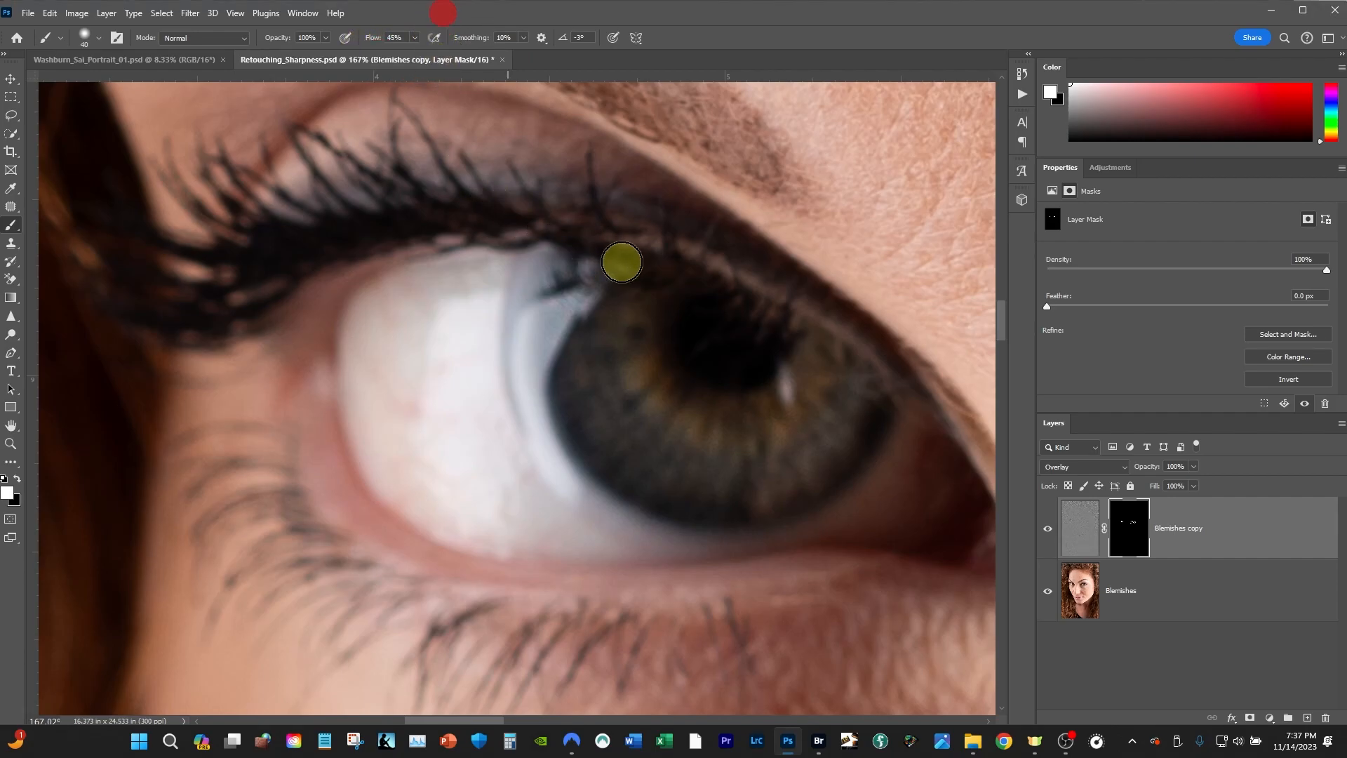
{"action": "mouse_move", "coordinate": [604, 225]}
{"action": "left_mouse_down"}
{"action": "mouse_move", "coordinate": [542, 200]}
{"action": "mouse_move", "coordinate": [507, 216]}
{"action": "mouse_move", "coordinate": [400, 176]}
{"action": "mouse_move", "coordinate": [348, 183]}
{"action": "mouse_move", "coordinate": [355, 221]}
{"action": "mouse_move", "coordinate": [324, 241]}
{"action": "mouse_move", "coordinate": [237, 188]}
{"action": "mouse_move", "coordinate": [217, 239]}
{"action": "mouse_move", "coordinate": [240, 302]}
{"action": "mouse_move", "coordinate": [211, 314]}
{"action": "left_mouse_up"}
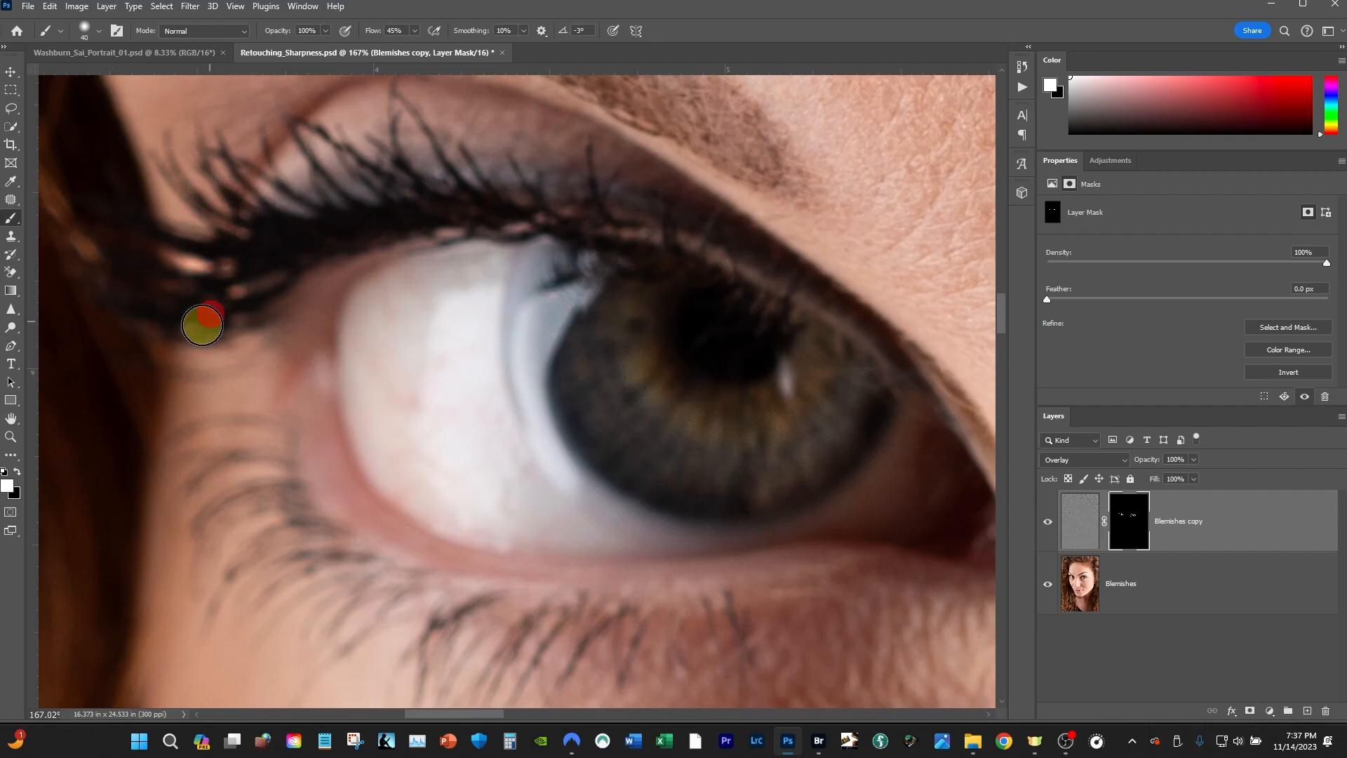
{"action": "mouse_move", "coordinate": [300, 503]}
{"action": "left_mouse_down"}
{"action": "mouse_move", "coordinate": [330, 547]}
{"action": "mouse_move", "coordinate": [289, 576]}
{"action": "mouse_move", "coordinate": [318, 596]}
{"action": "mouse_move", "coordinate": [466, 612]}
{"action": "mouse_move", "coordinate": [485, 648]}
{"action": "mouse_move", "coordinate": [617, 617]}
{"action": "mouse_move", "coordinate": [739, 617]}
{"action": "left_mouse_up"}
{"action": "mouse_move", "coordinate": [781, 301]}
{"action": "left_mouse_down"}
{"action": "mouse_move", "coordinate": [865, 355]}
{"action": "mouse_move", "coordinate": [858, 397]}
{"action": "mouse_move", "coordinate": [816, 450]}
{"action": "mouse_move", "coordinate": [872, 434]}
{"action": "mouse_move", "coordinate": [743, 482]}
{"action": "left_mouse_up"}
{"action": "mouse_move", "coordinate": [552, 283]}
{"action": "left_mouse_down"}
{"action": "mouse_move", "coordinate": [557, 370]}
{"action": "mouse_move", "coordinate": [625, 449]}
{"action": "mouse_move", "coordinate": [625, 329]}
{"action": "mouse_move", "coordinate": [595, 283]}
{"action": "mouse_move", "coordinate": [711, 419]}
{"action": "mouse_move", "coordinate": [769, 421]}
{"action": "mouse_move", "coordinate": [830, 347]}
{"action": "mouse_move", "coordinate": [703, 417]}
{"action": "left_mouse_up"}
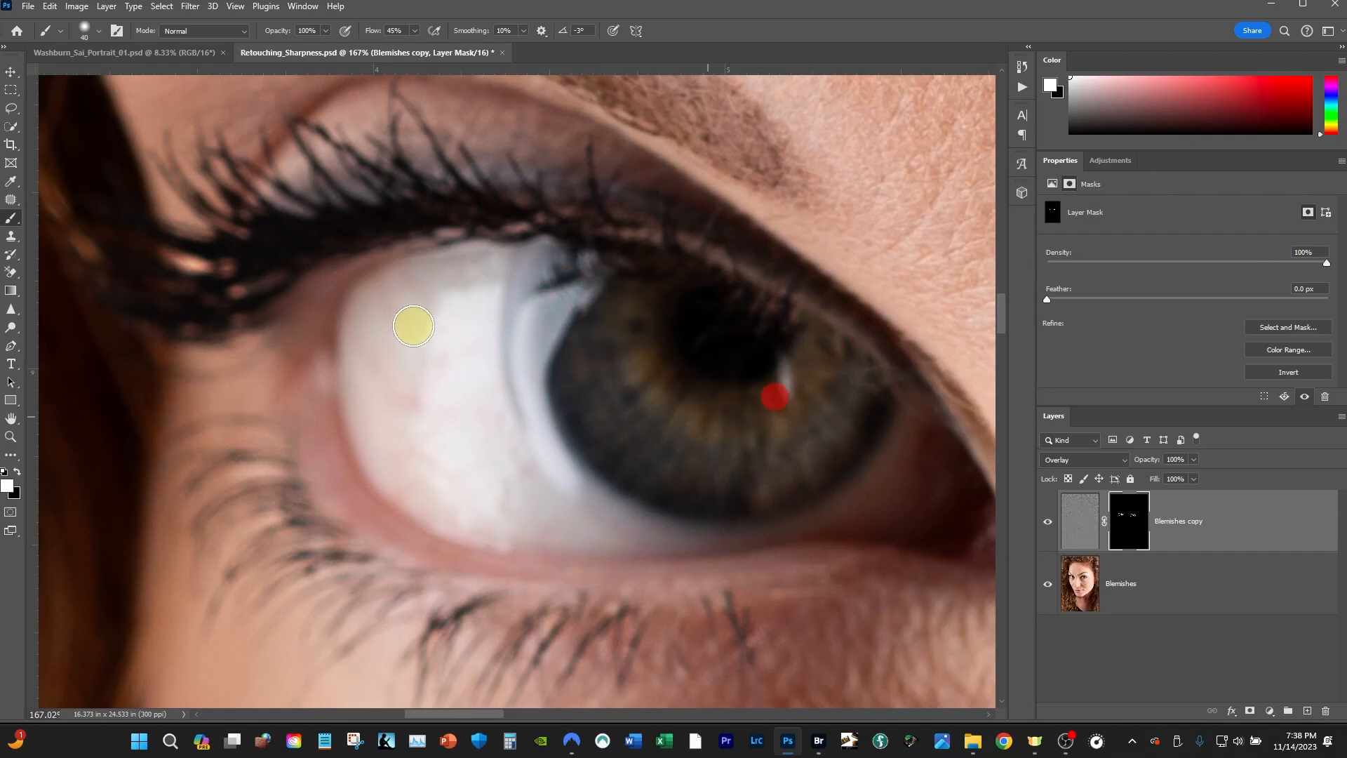
Step: Set the brush flow back to 100% and touch up the sharpening mask on the eye on the image's right
{"action": "left_click_drag", "start_coordinate": [797, 418], "coordinate": [160, 316]}
{"action": "mouse_move", "coordinate": [609, 397]}
{"action": "left_mouse_down"}
{"action": "mouse_move", "coordinate": [545, 457]}
{"action": "mouse_move", "coordinate": [724, 498]}
{"action": "left_mouse_up"}
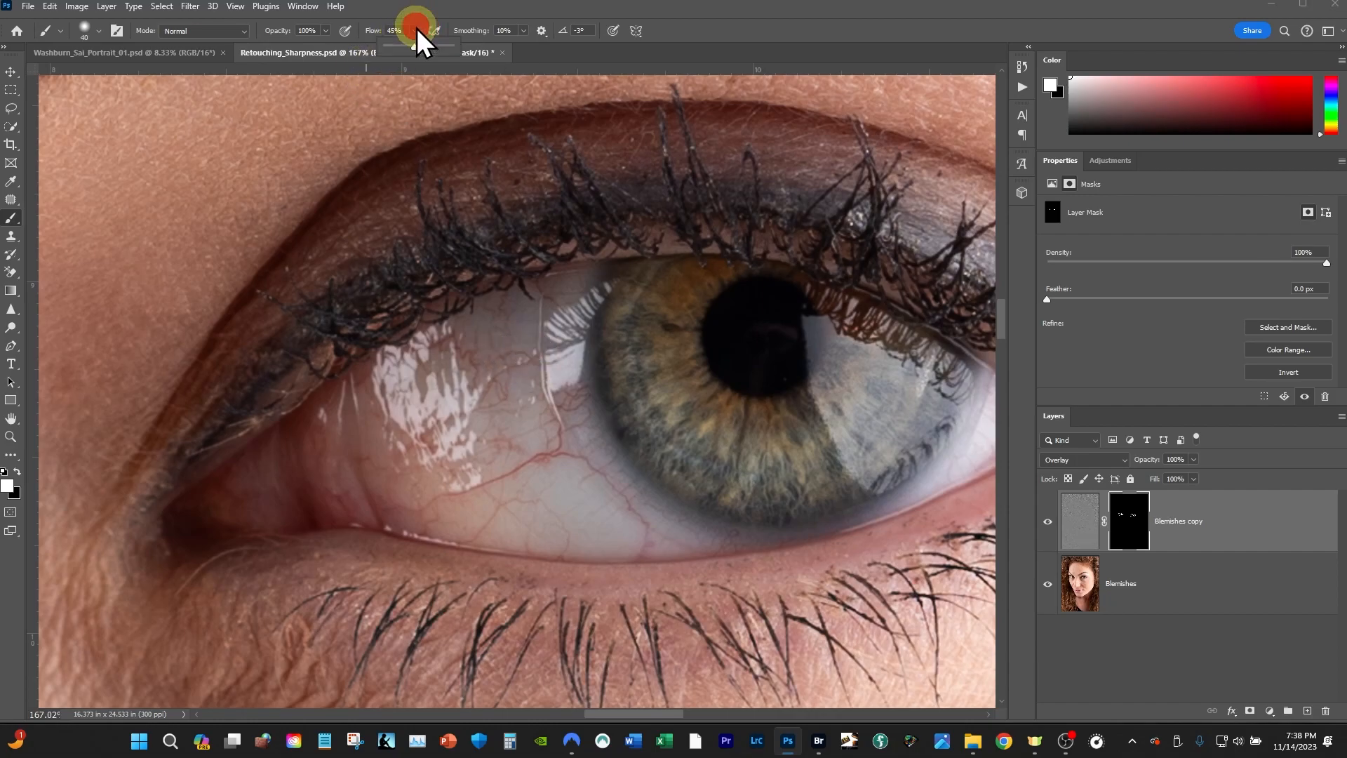
{"action": "left_click_drag", "start_coordinate": [412, 47], "coordinate": [521, 68]}
{"action": "mouse_move", "coordinate": [530, 338]}
{"action": "left_mouse_down"}
{"action": "mouse_move", "coordinate": [524, 374]}
{"action": "mouse_move", "coordinate": [517, 366]}
{"action": "mouse_move", "coordinate": [493, 415]}
{"action": "mouse_move", "coordinate": [532, 457]}
{"action": "left_mouse_up"}
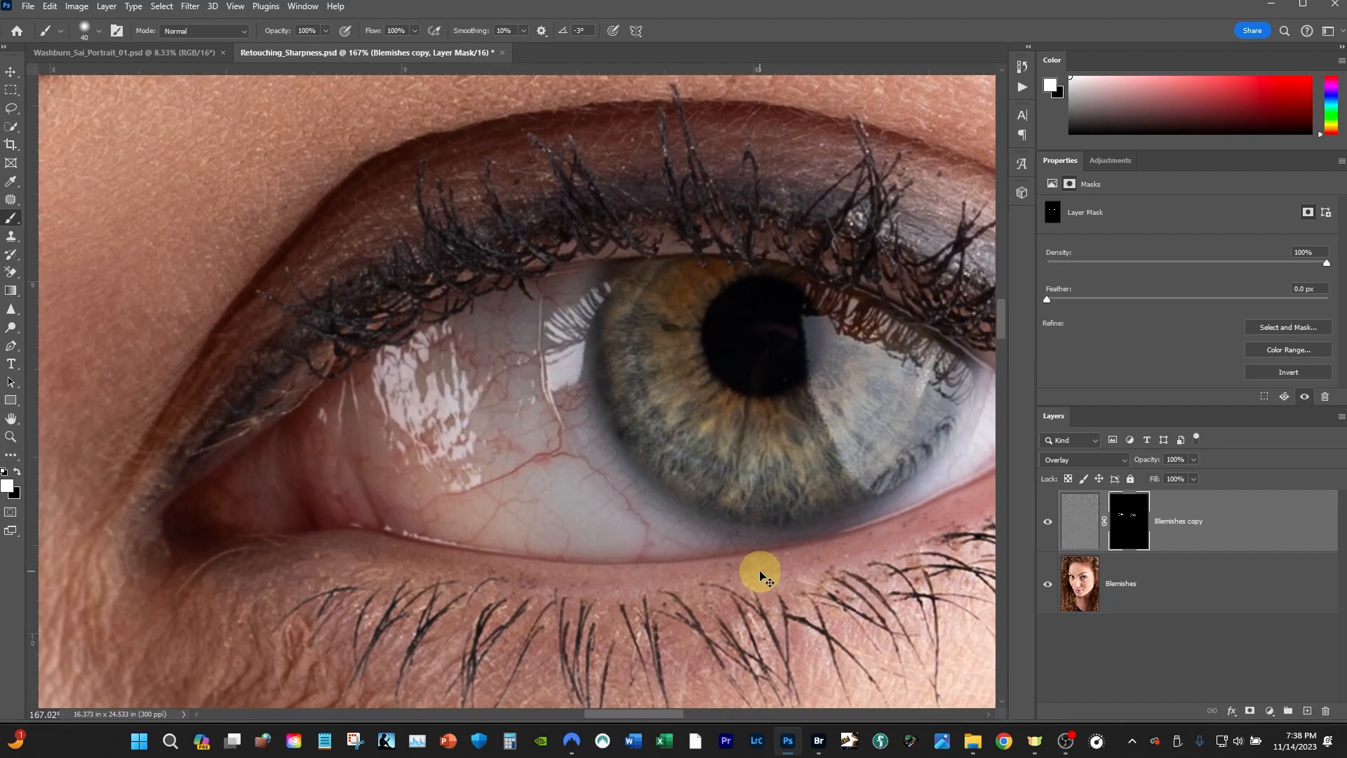
Step: Check the sharpened eyes in the full portrait and up close, and duplicate the masked Blemishes copy layer to strengthen the sharpening
{"action": "key", "text": "z"}
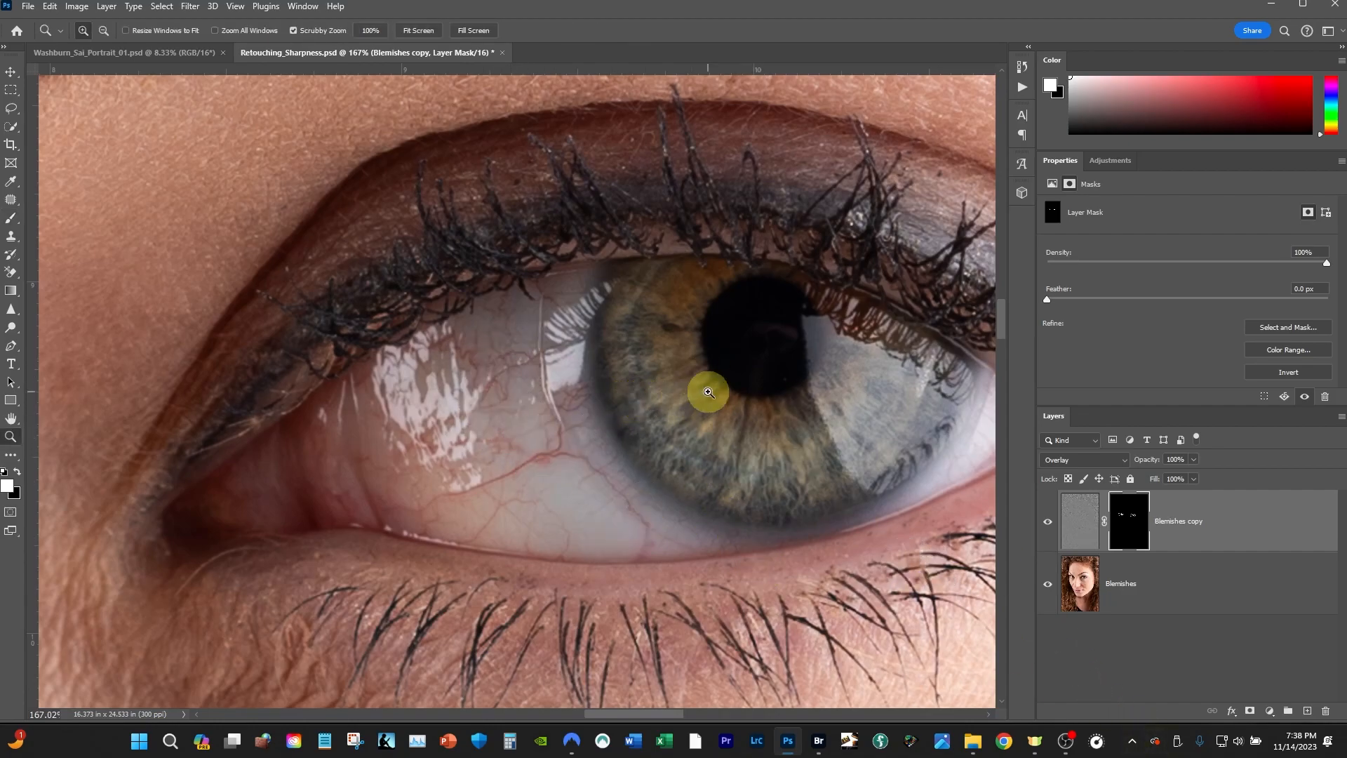
{"action": "left_click_drag", "start_coordinate": [709, 391], "coordinate": [594, 414]}
{"action": "left_click_drag", "start_coordinate": [755, 466], "coordinate": [560, 355]}
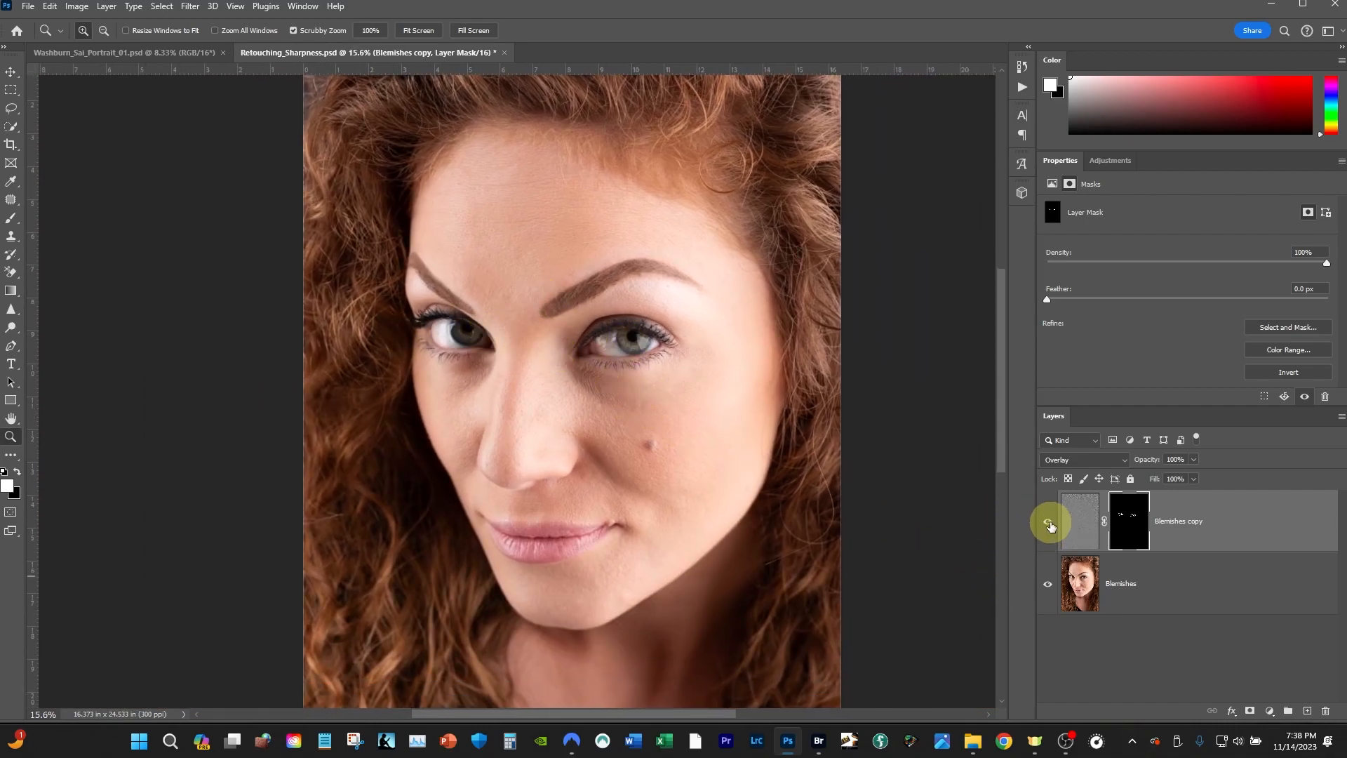
{"action": "left_click_drag", "start_coordinate": [732, 417], "coordinate": [681, 410]}
{"action": "left_click_drag", "start_coordinate": [607, 334], "coordinate": [614, 397]}
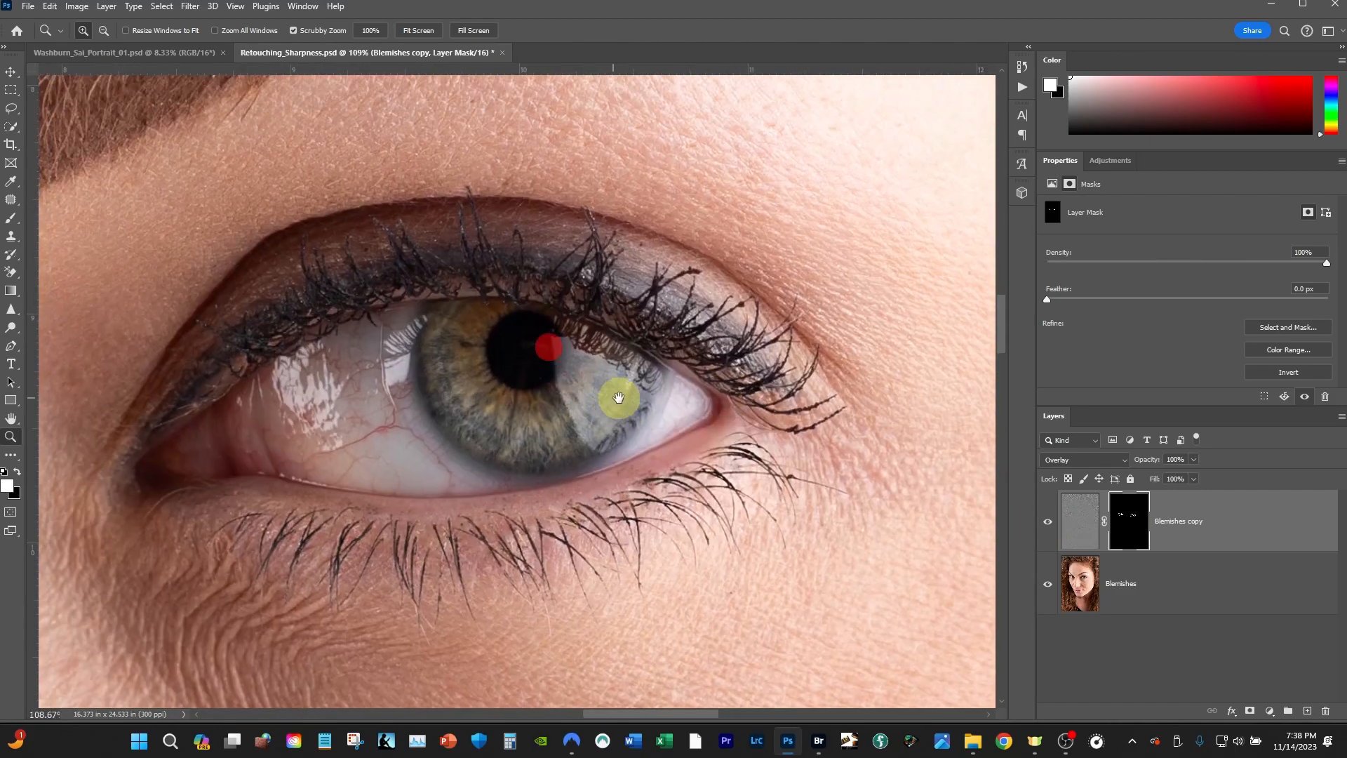
{"action": "left_click_drag", "start_coordinate": [717, 408], "coordinate": [680, 406]}
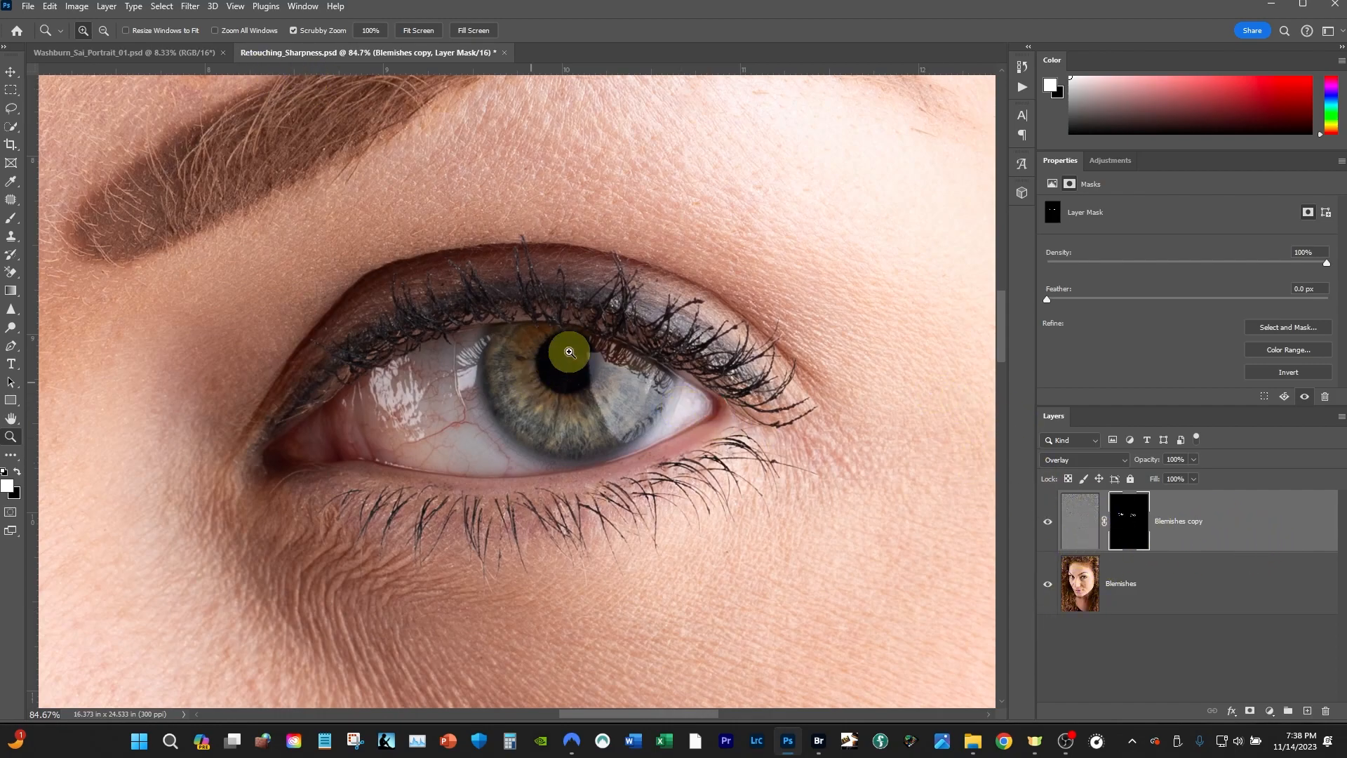
{"action": "left_click_drag", "start_coordinate": [1231, 520], "coordinate": [1307, 713]}
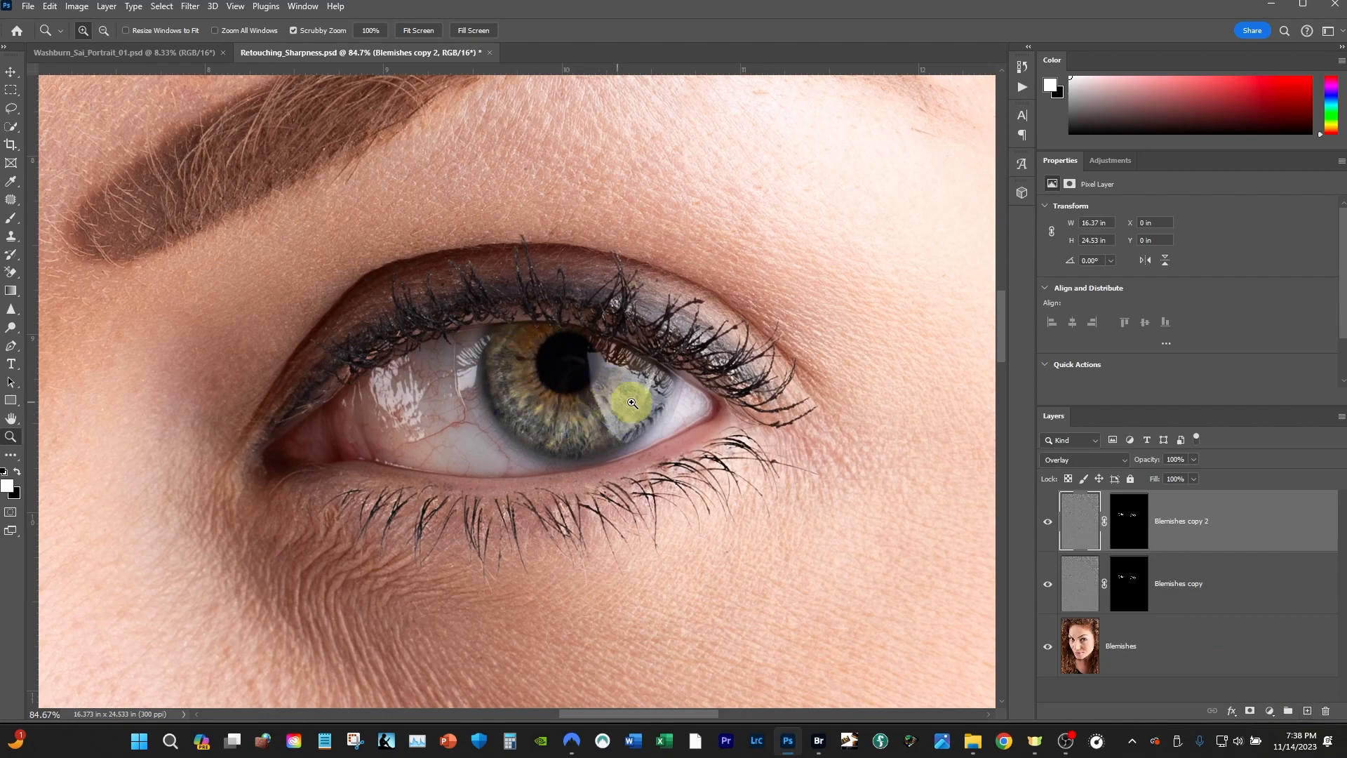
Step: Try one more duplicate of the sharpening layer, judge the eyes at portrait and close-up size, and delete that extra layer
{"action": "left_click_drag", "start_coordinate": [1231, 515], "coordinate": [1308, 713]}
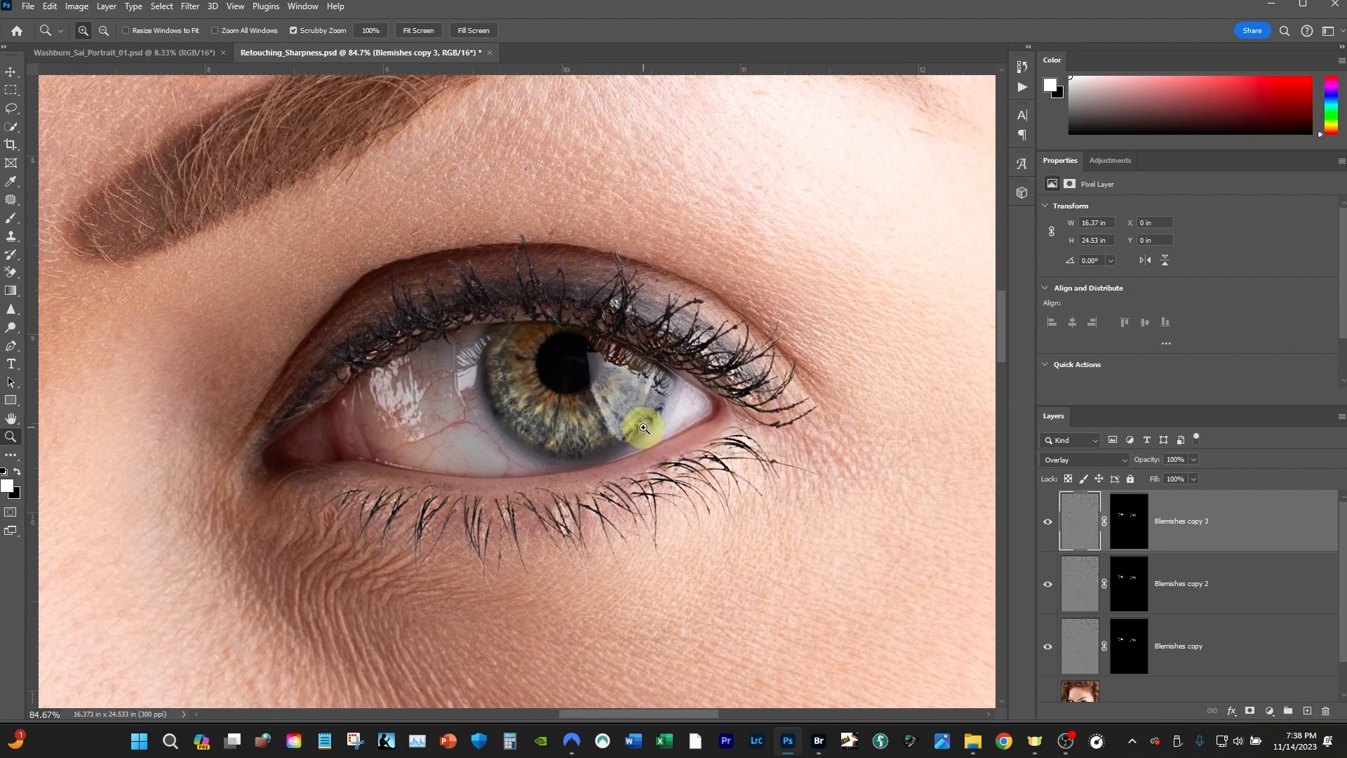
{"action": "left_click_drag", "start_coordinate": [637, 430], "coordinate": [550, 436]}
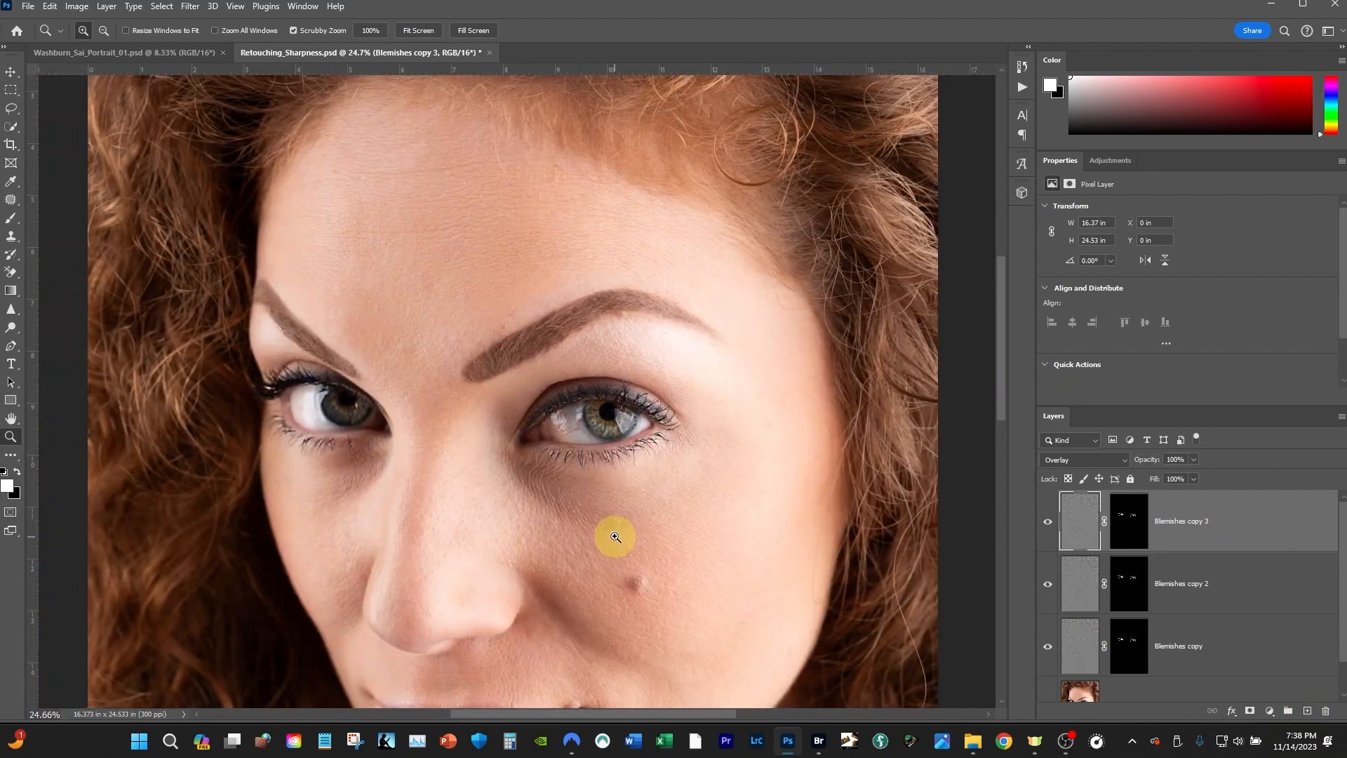
{"action": "left_click_drag", "start_coordinate": [620, 506], "coordinate": [599, 371]}
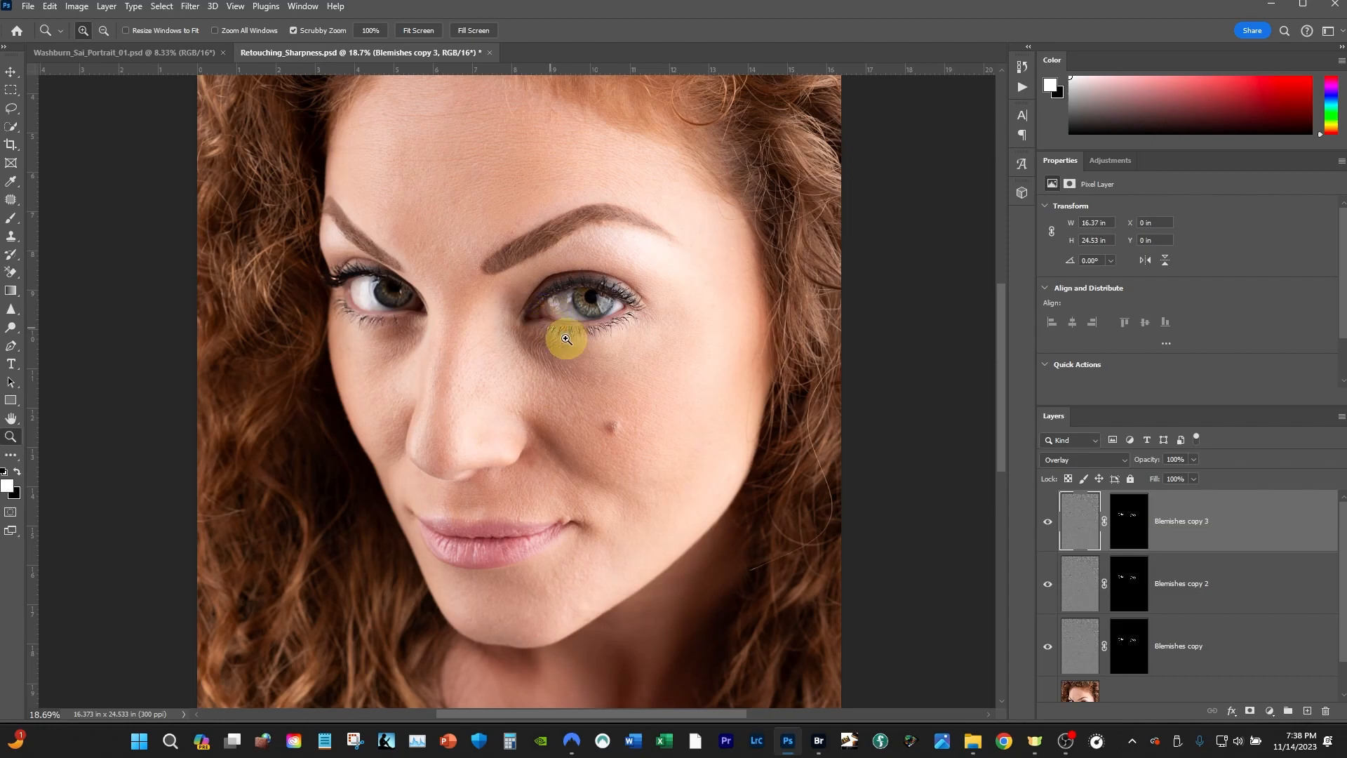
{"action": "mouse_move", "coordinate": [602, 318]}
{"action": "left_mouse_down"}
{"action": "mouse_move", "coordinate": [647, 325]}
{"action": "mouse_move", "coordinate": [668, 301]}
{"action": "mouse_move", "coordinate": [596, 338]}
{"action": "left_mouse_up"}
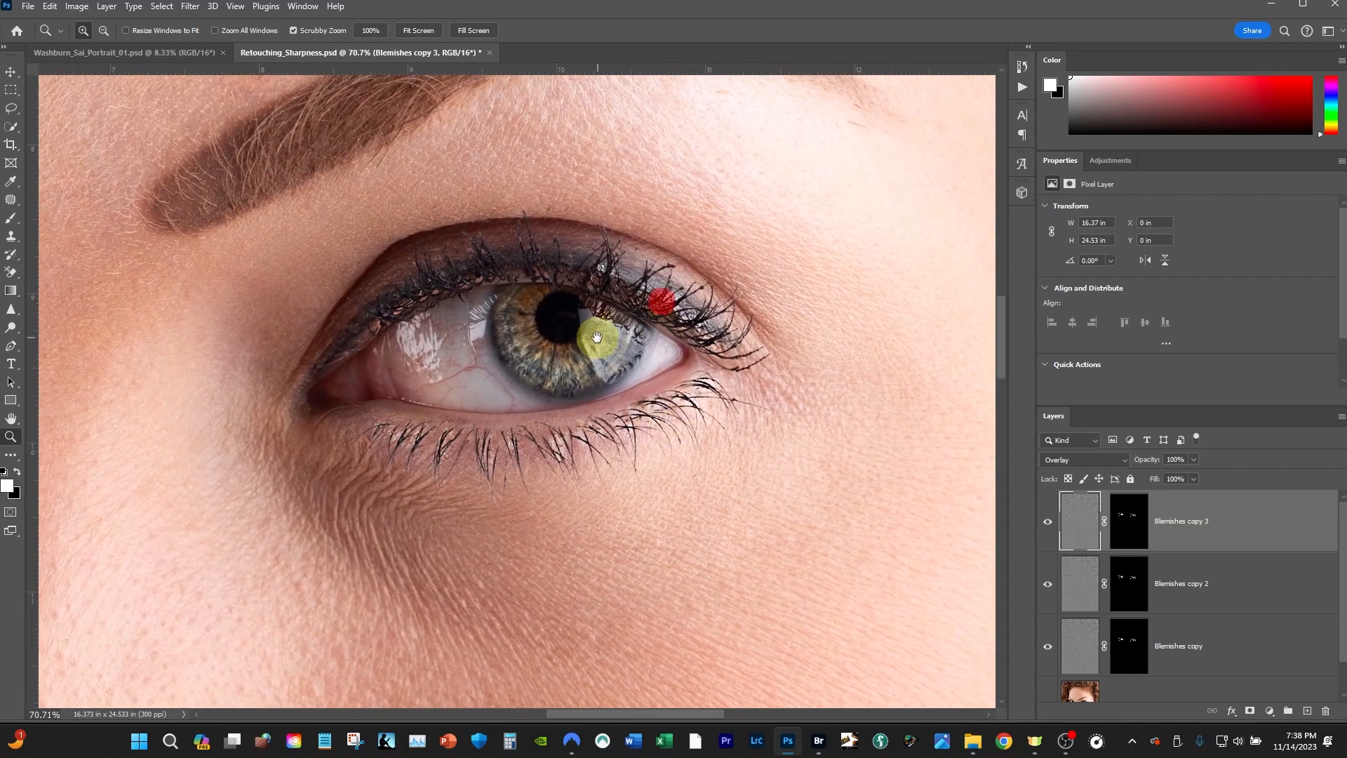
{"action": "left_click", "coordinate": [596, 338]}
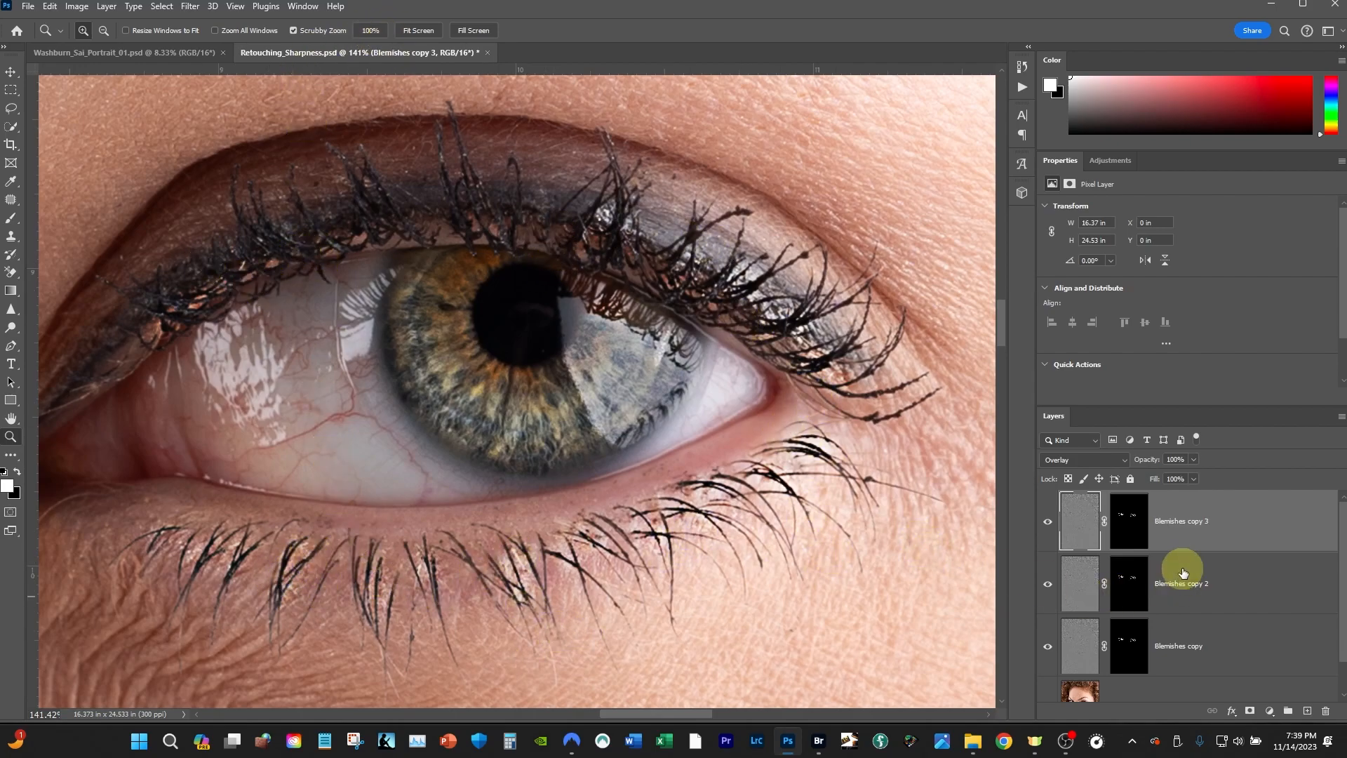
{"action": "left_click_drag", "start_coordinate": [1255, 526], "coordinate": [1325, 710]}
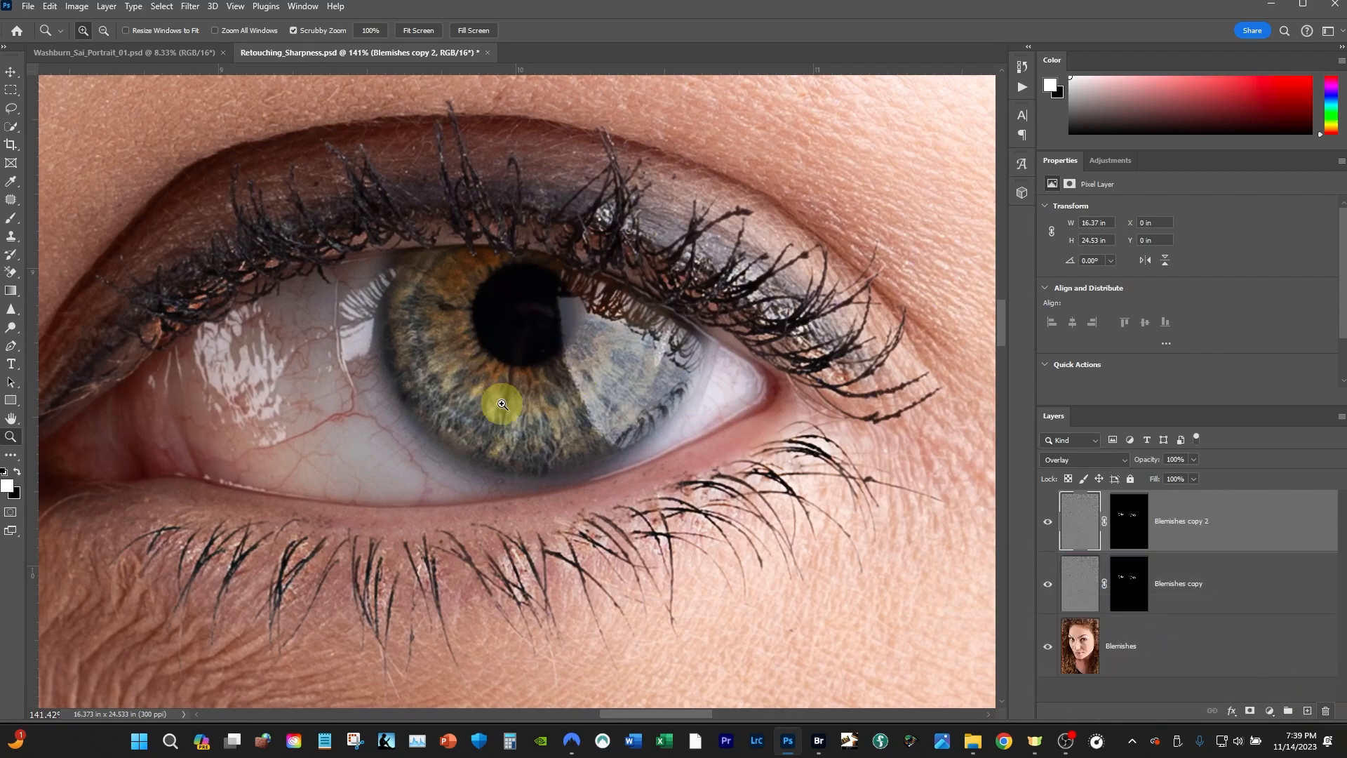
Step: Set the Blemishes copy 2 layer's opacity to 58% and check the eyes in the full portrait and up close
{"action": "left_click", "coordinate": [1193, 459]}
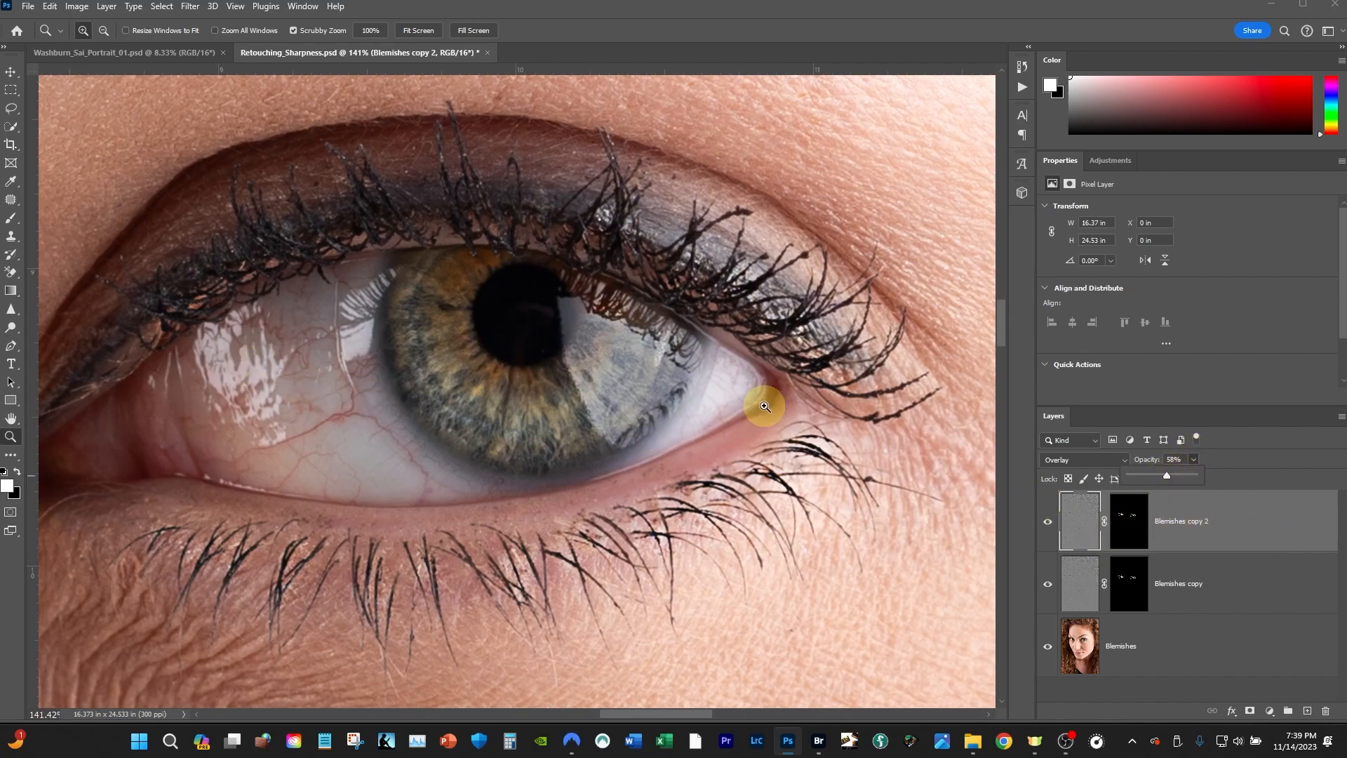
{"action": "left_click_drag", "start_coordinate": [660, 414], "coordinate": [545, 450]}
{"action": "left_click_drag", "start_coordinate": [641, 526], "coordinate": [622, 469]}
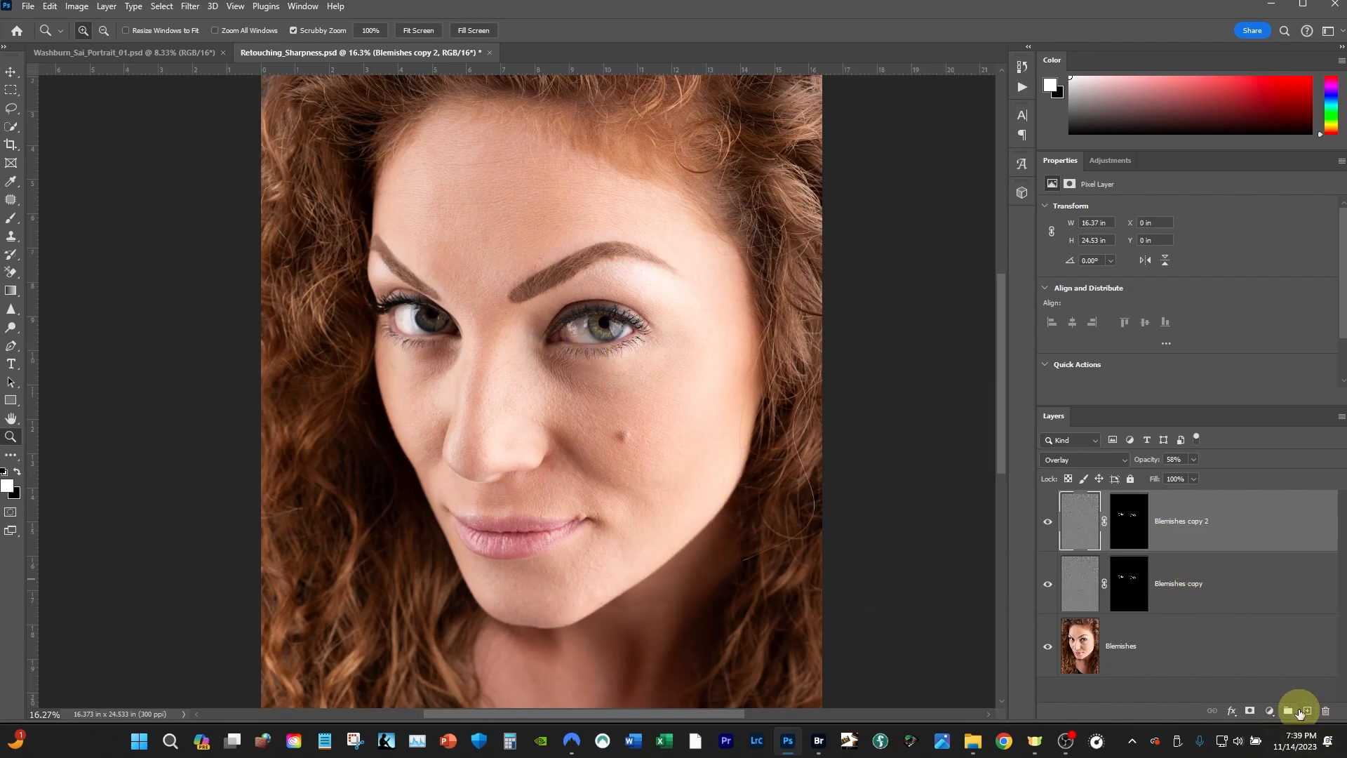
{"action": "left_click_drag", "start_coordinate": [589, 320], "coordinate": [700, 328]}
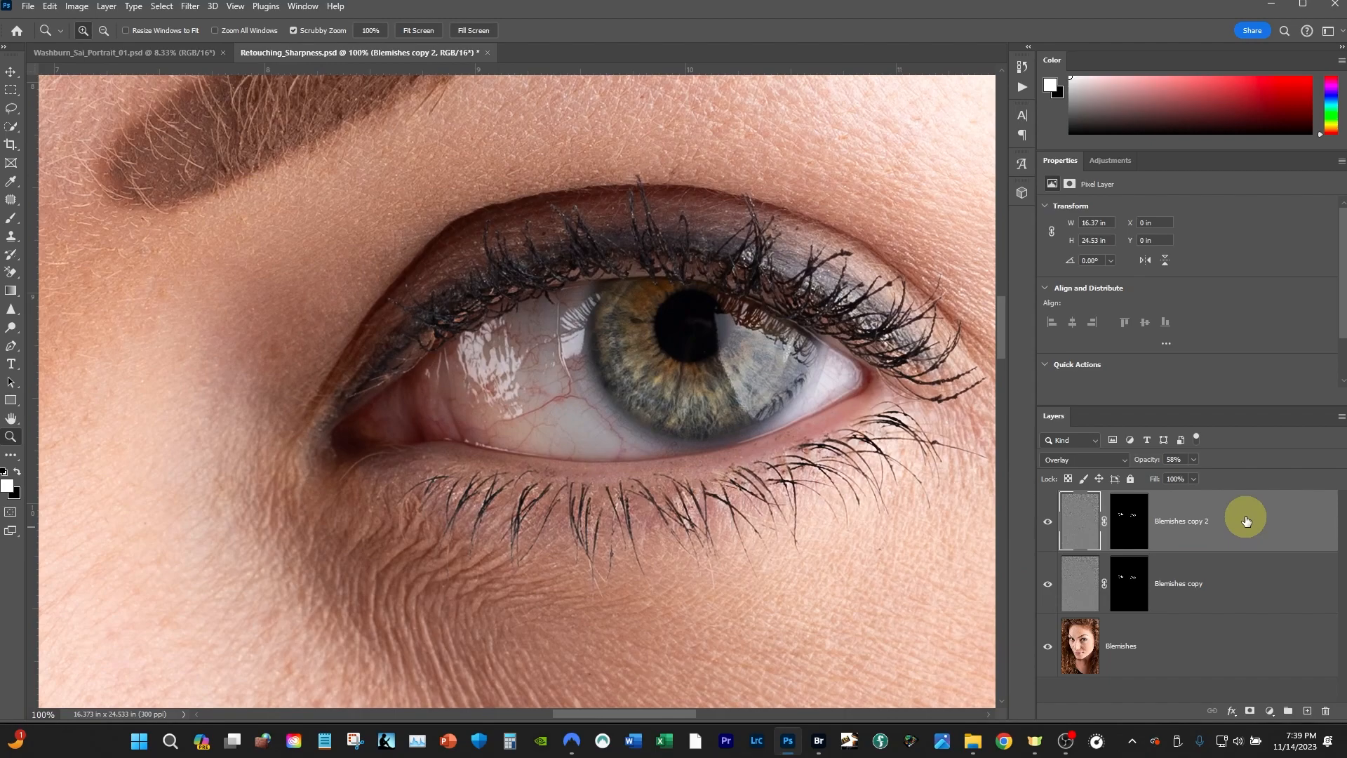
Step: Duplicate the base Blemishes layer beneath the two sharpening layers
{"action": "left_click", "coordinate": [1159, 652]}
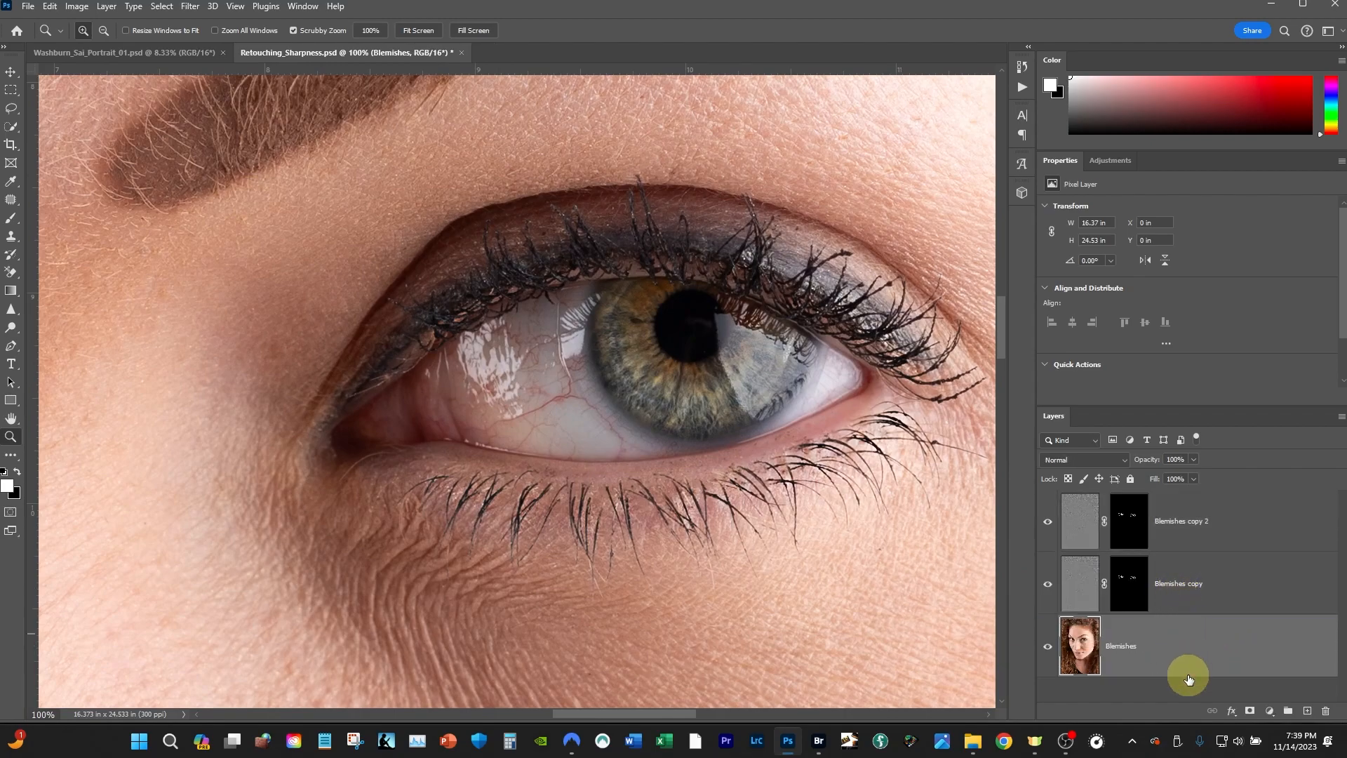
{"action": "left_click", "coordinate": [1172, 642]}
{"action": "key", "text": "ctrl+j"}
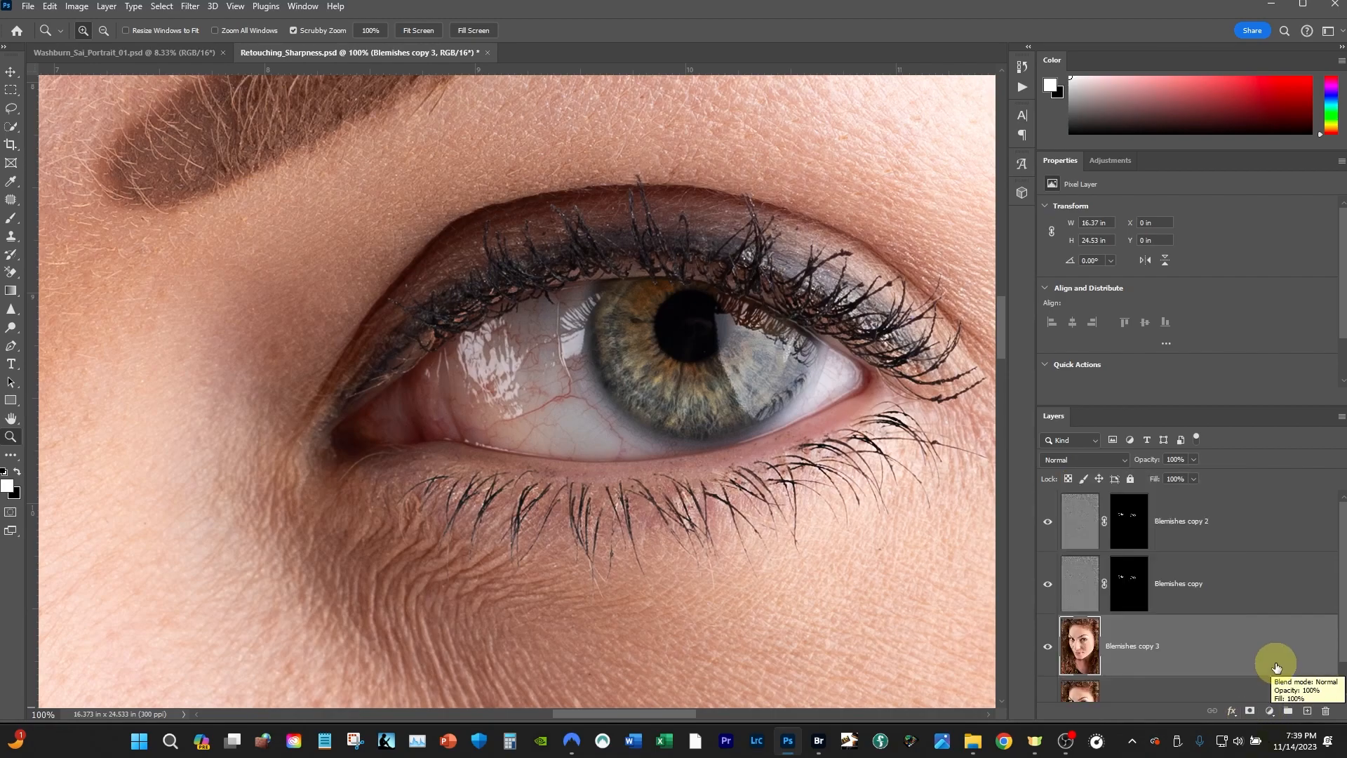
Step: Enlarge the brush to 80 px and try painting solid white over the white of the eye on the duplicated portrait layer
{"action": "key", "text": "b"}
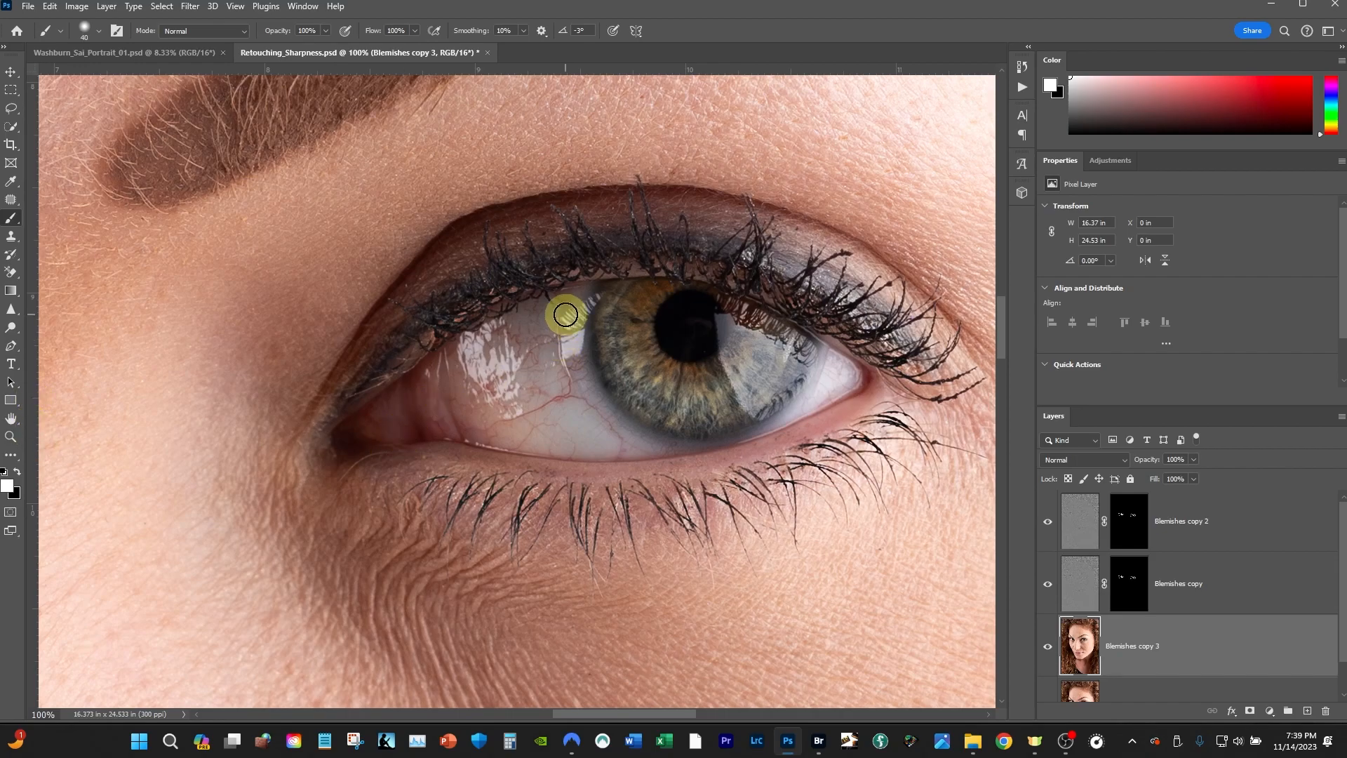
{"action": "key", "text": "bracketright"}
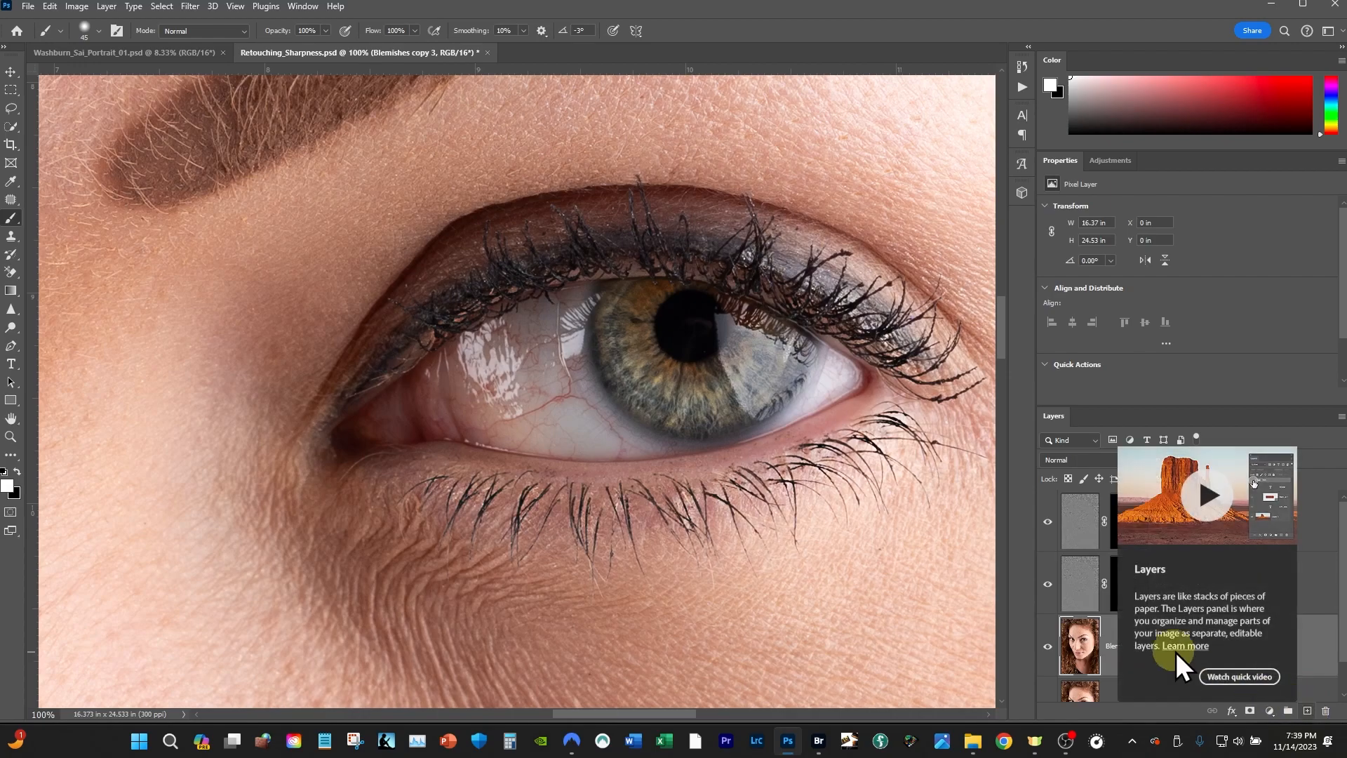
{"action": "key", "text": "bracketright"}
{"action": "key", "text": "bracketright"}
{"action": "key", "text": "bracketright"}
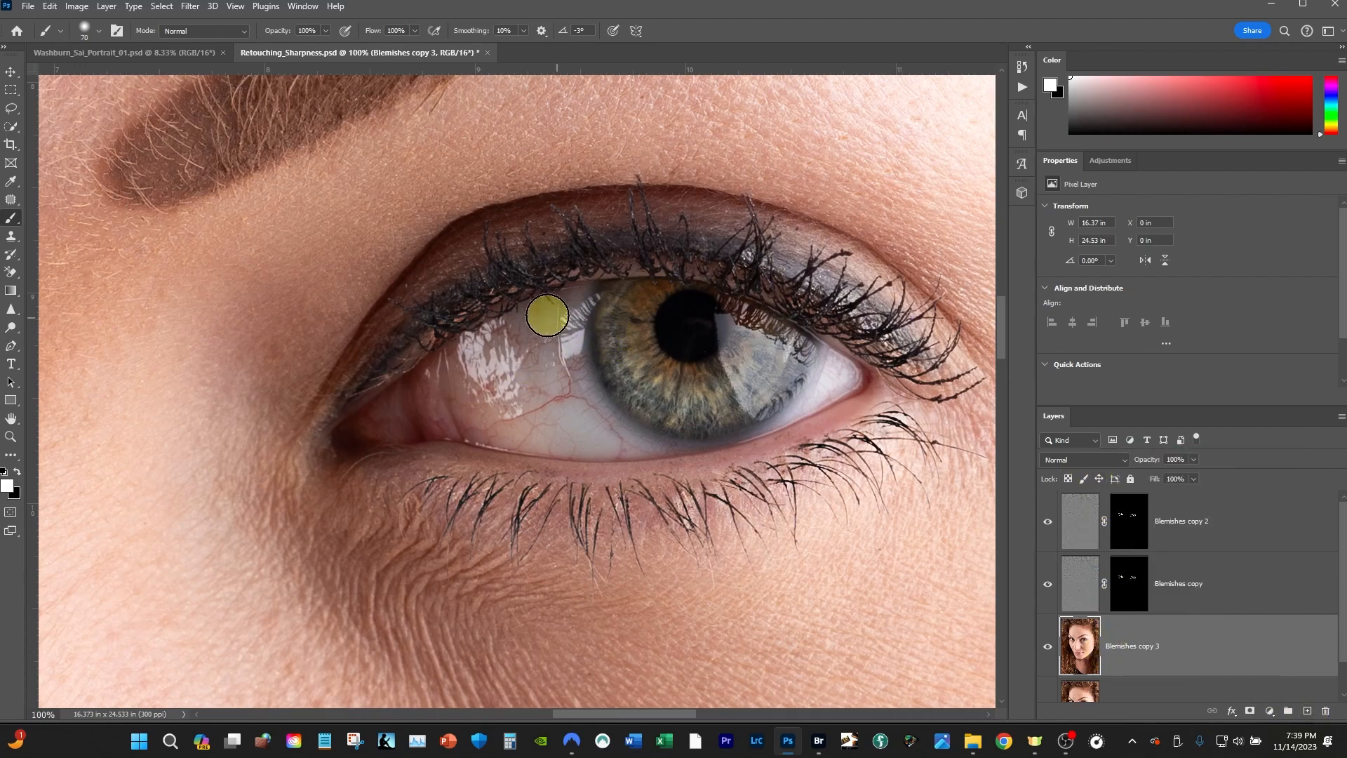
{"action": "mouse_move", "coordinate": [576, 308]}
{"action": "left_mouse_down"}
{"action": "mouse_move", "coordinate": [545, 313]}
{"action": "mouse_move", "coordinate": [435, 391]}
{"action": "mouse_move", "coordinate": [529, 430]}
{"action": "mouse_move", "coordinate": [617, 442]}
{"action": "mouse_move", "coordinate": [562, 379]}
{"action": "mouse_move", "coordinate": [592, 415]}
{"action": "mouse_move", "coordinate": [472, 385]}
{"action": "mouse_move", "coordinate": [437, 412]}
{"action": "mouse_move", "coordinate": [376, 424]}
{"action": "mouse_move", "coordinate": [590, 439]}
{"action": "left_mouse_up"}
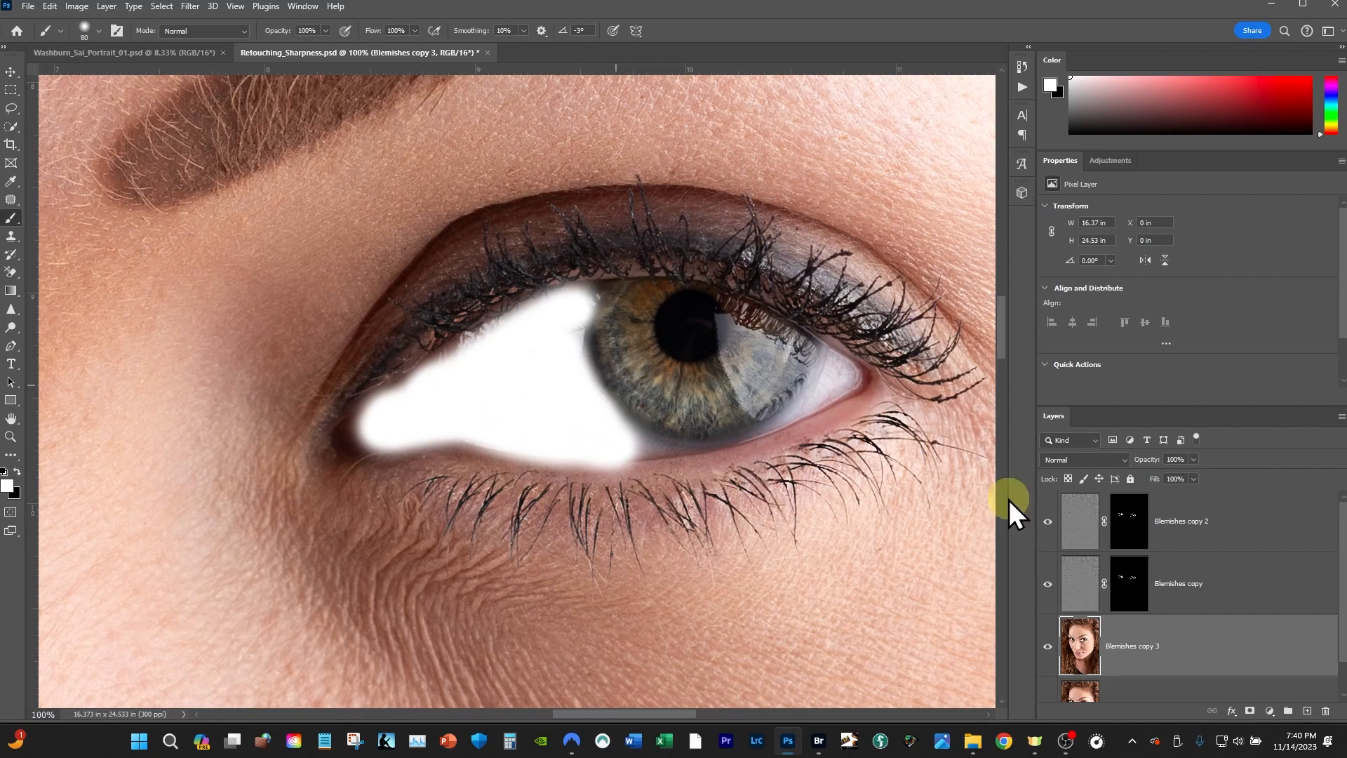
Step: Set the Blemishes copy 3 layer to Overlay at 77% opacity and hide its effect with a black layer mask
{"action": "left_click", "coordinate": [1121, 459]}
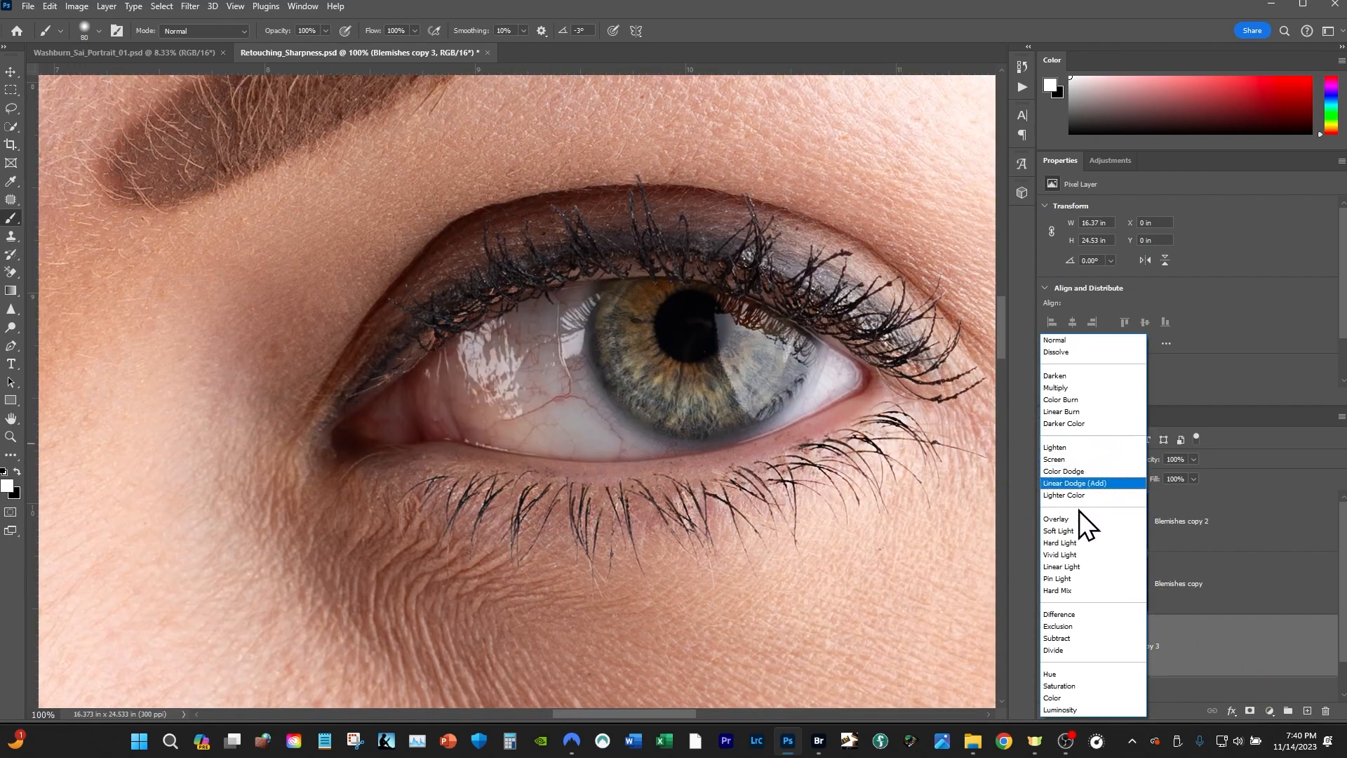
{"action": "left_click", "coordinate": [1079, 517]}
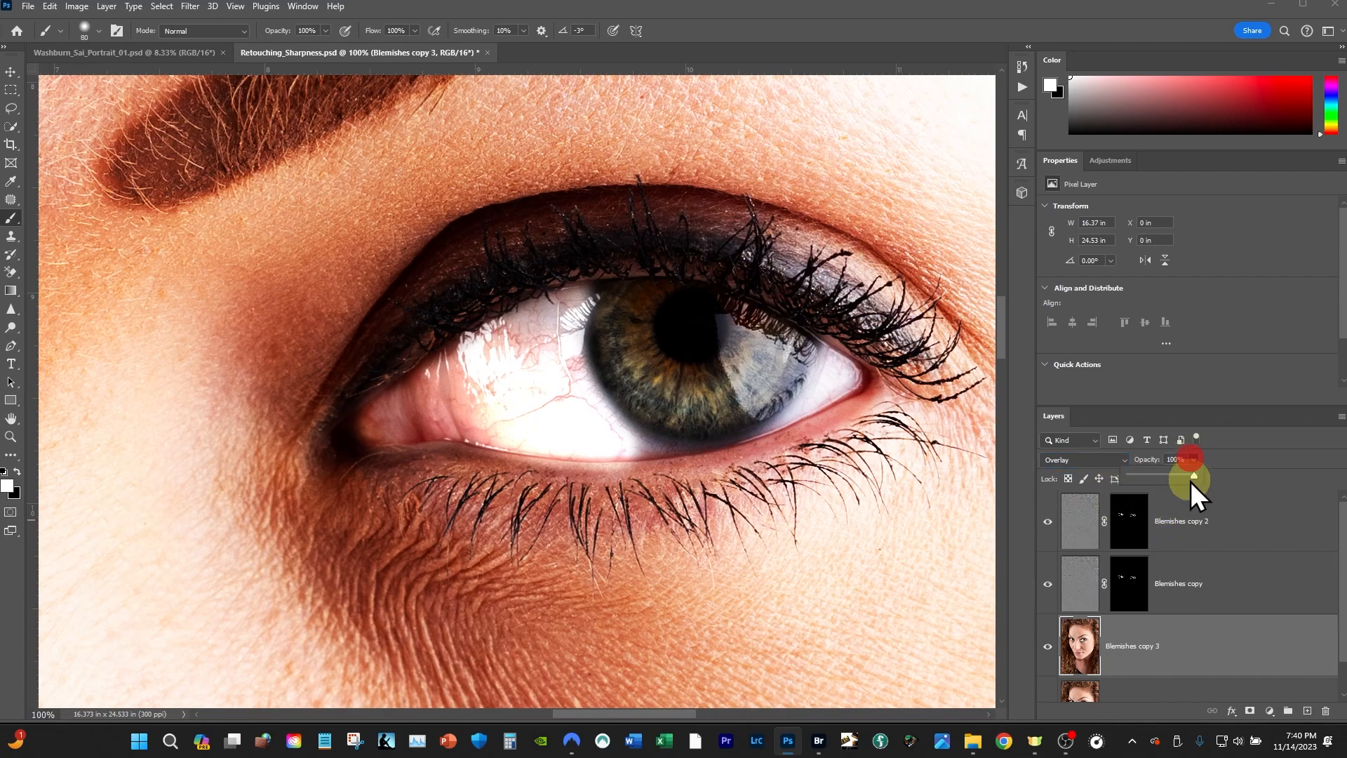
{"action": "left_click_drag", "start_coordinate": [1194, 476], "coordinate": [1079, 486]}
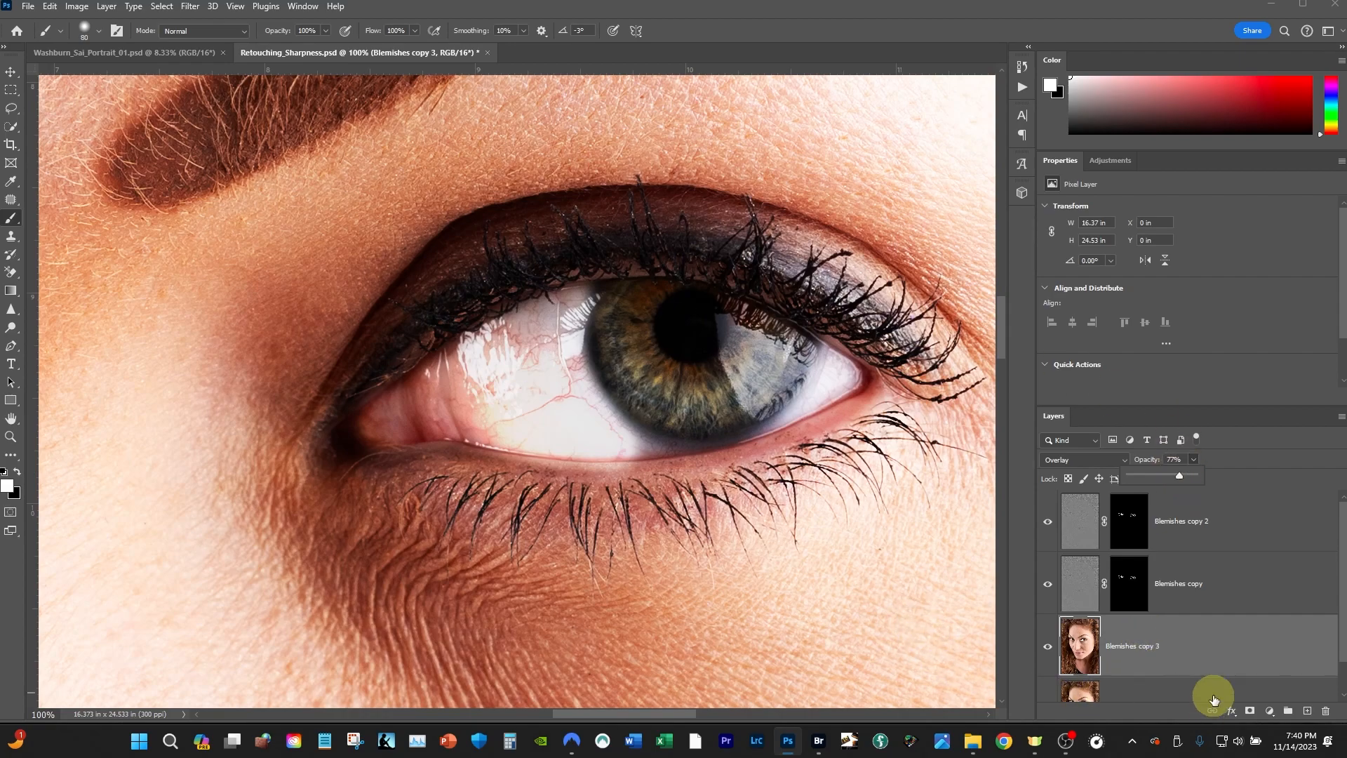
{"action": "left_click", "coordinate": [1253, 713]}
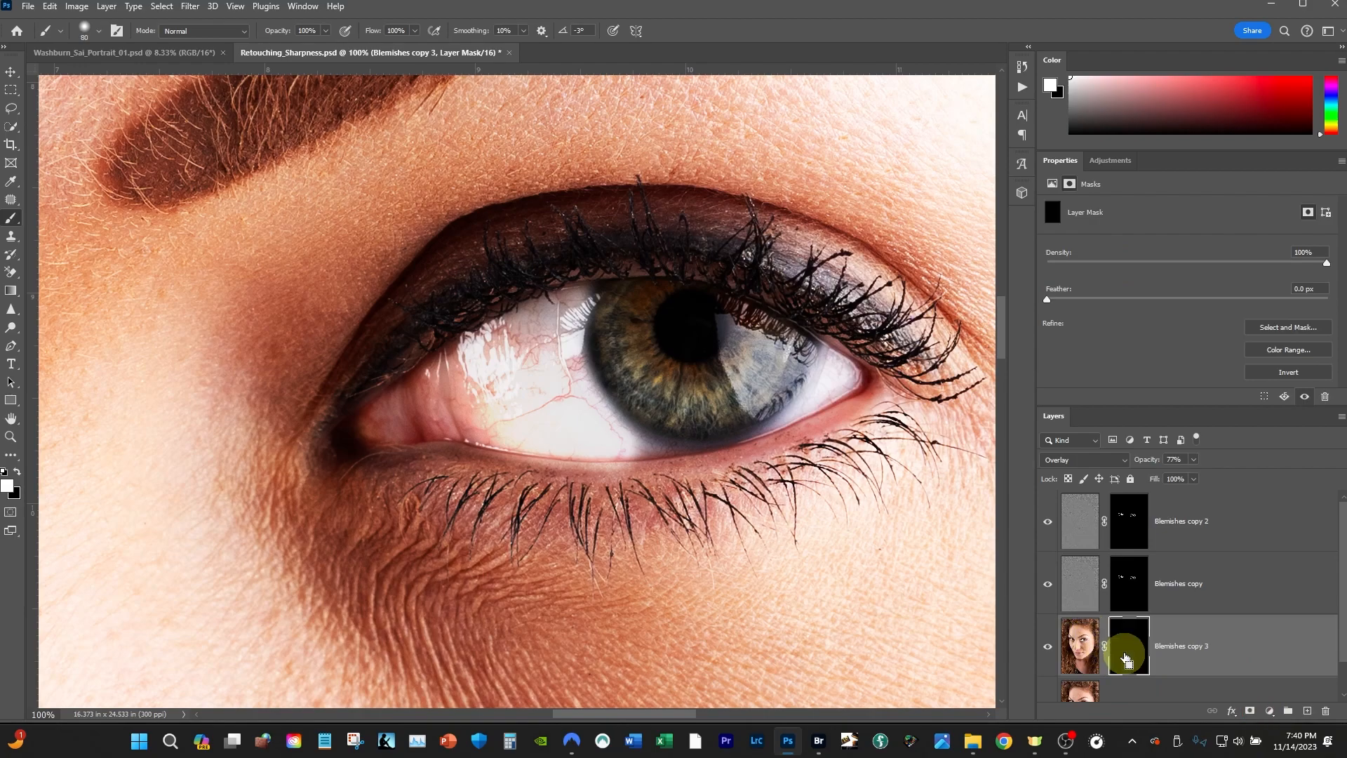
{"action": "key", "text": "ctrl+i"}
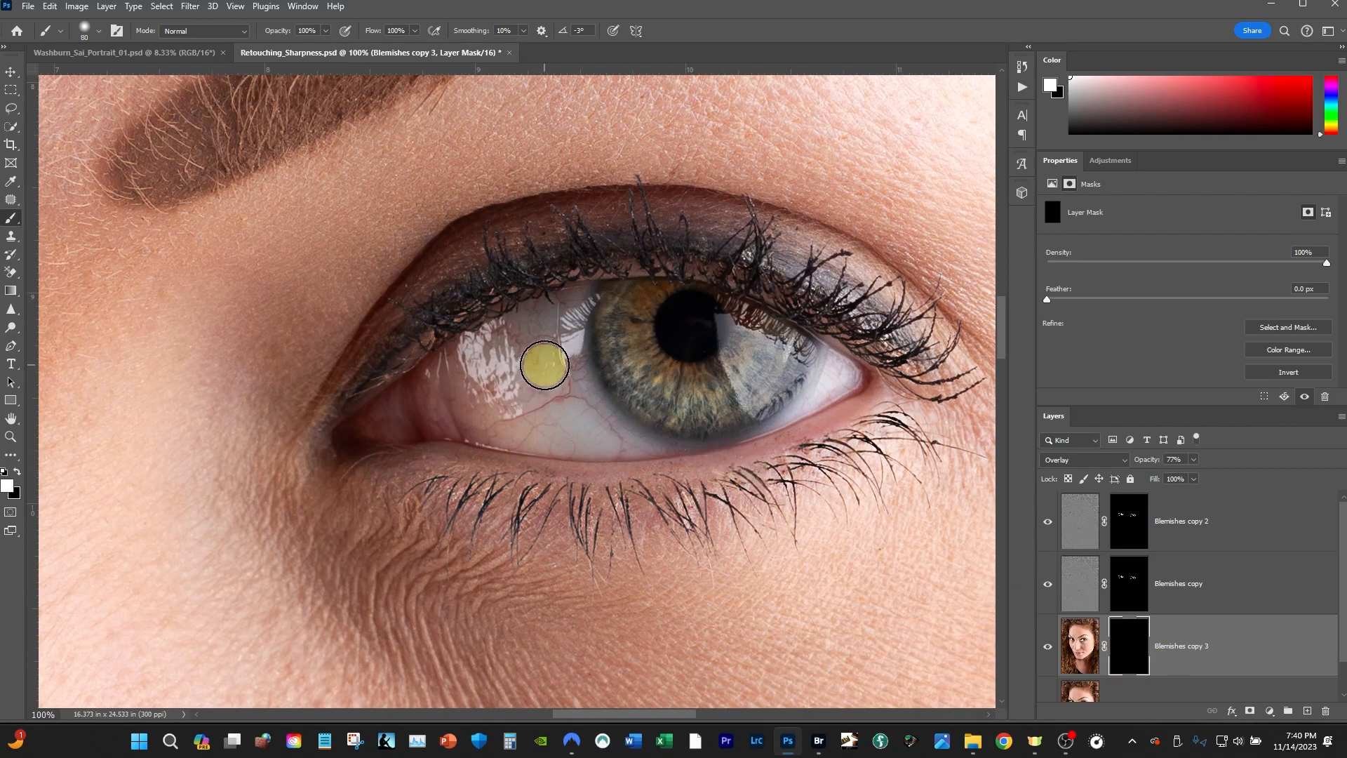
Step: Cycle through the brush tool group and return to the regular Brush tool for the Blemishes copy 3 mask
{"action": "key", "text": "shift+b"}
{"action": "key", "text": "shift+b"}
{"action": "key", "text": "shift+b"}
{"action": "left_click", "coordinate": [10, 218]}
{"action": "left_click", "coordinate": [60, 224]}
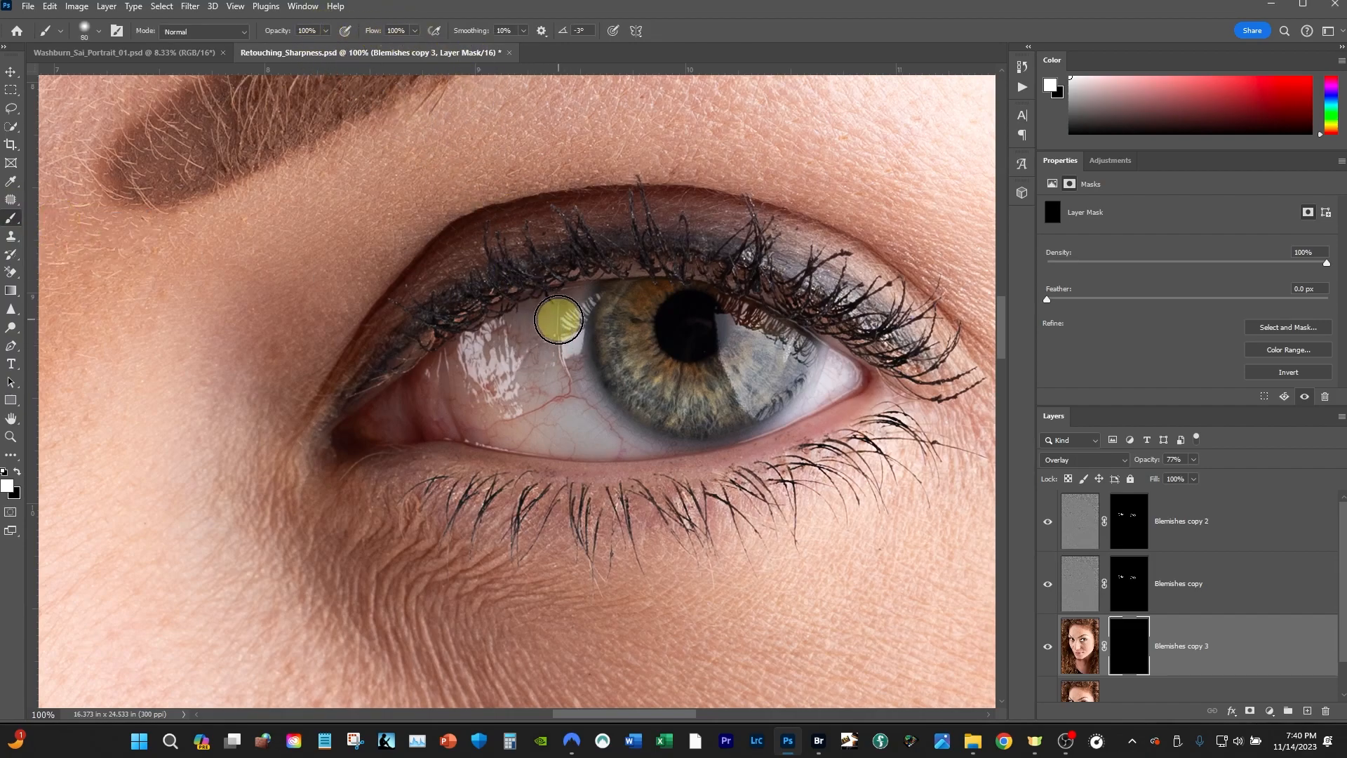
Step: Paint white on the Blemishes copy 3 mask over the white of the eye, reducing the brush to 20 px
{"action": "mouse_move", "coordinate": [566, 307]}
{"action": "left_mouse_down"}
{"action": "mouse_move", "coordinate": [571, 389]}
{"action": "mouse_move", "coordinate": [613, 436]}
{"action": "mouse_move", "coordinate": [444, 408]}
{"action": "mouse_move", "coordinate": [449, 373]}
{"action": "mouse_move", "coordinate": [531, 323]}
{"action": "mouse_move", "coordinate": [507, 353]}
{"action": "mouse_move", "coordinate": [534, 389]}
{"action": "mouse_move", "coordinate": [360, 434]}
{"action": "mouse_move", "coordinate": [424, 405]}
{"action": "mouse_move", "coordinate": [494, 406]}
{"action": "mouse_move", "coordinate": [652, 447]}
{"action": "mouse_move", "coordinate": [628, 449]}
{"action": "mouse_move", "coordinate": [715, 448]}
{"action": "mouse_move", "coordinate": [799, 413]}
{"action": "mouse_move", "coordinate": [830, 361]}
{"action": "mouse_move", "coordinate": [817, 403]}
{"action": "mouse_move", "coordinate": [855, 381]}
{"action": "mouse_move", "coordinate": [839, 357]}
{"action": "mouse_move", "coordinate": [845, 389]}
{"action": "mouse_move", "coordinate": [776, 429]}
{"action": "mouse_move", "coordinate": [617, 451]}
{"action": "mouse_move", "coordinate": [782, 422]}
{"action": "mouse_move", "coordinate": [557, 331]}
{"action": "mouse_move", "coordinate": [589, 297]}
{"action": "mouse_move", "coordinate": [562, 292]}
{"action": "mouse_move", "coordinate": [506, 330]}
{"action": "left_mouse_up"}
{"action": "key", "text": "bracketleft"}
{"action": "key", "text": "bracketleft"}
{"action": "key", "text": "bracketleft"}
{"action": "key", "text": "bracketleft"}
{"action": "key", "text": "bracketleft"}
{"action": "key", "text": "bracketleft"}
{"action": "key", "text": "bracketleft"}
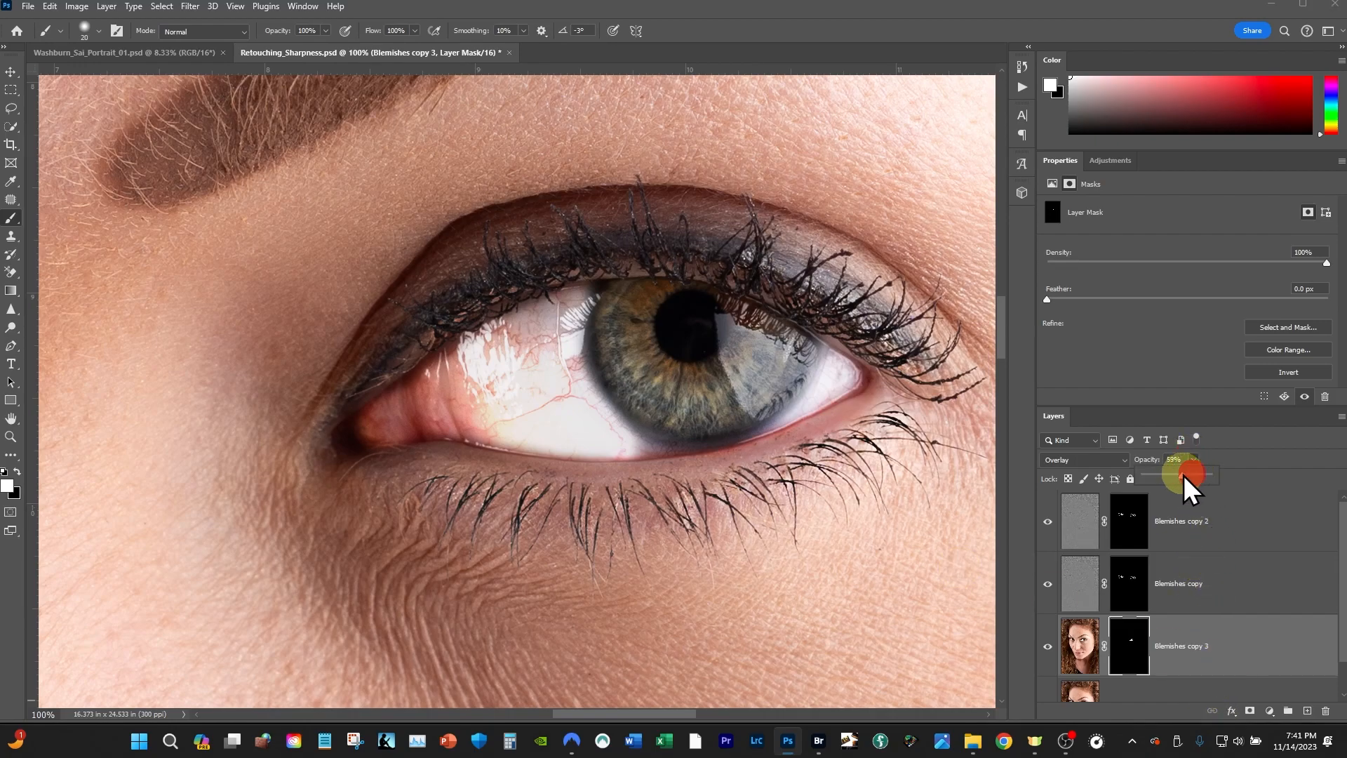
Step: Try the Blemishes copy 3 layer at 100% opacity, check the whole face, and lower the opacity for a more natural eye white
{"action": "left_click_drag", "start_coordinate": [1184, 474], "coordinate": [1177, 476]}
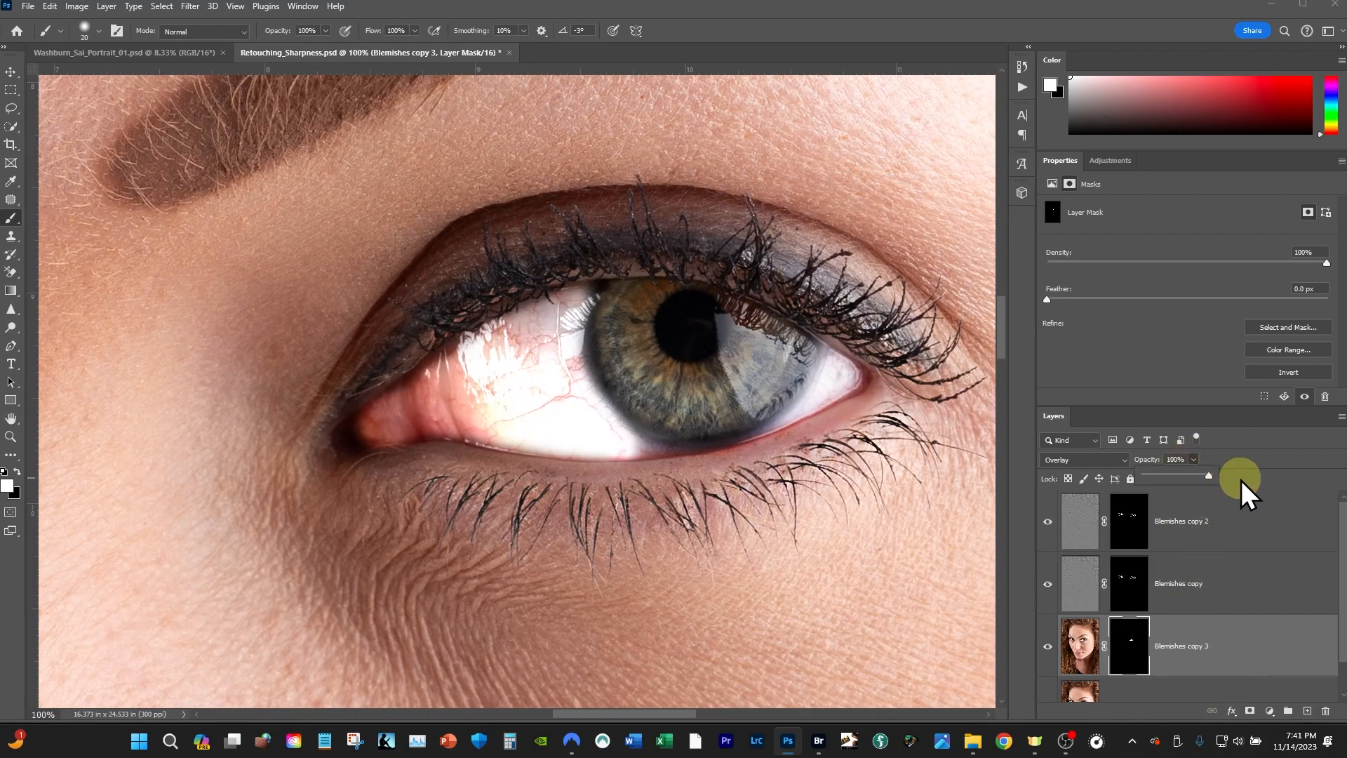
{"action": "key", "text": "z"}
{"action": "left_click_drag", "start_coordinate": [757, 486], "coordinate": [618, 549]}
{"action": "left_click_drag", "start_coordinate": [746, 537], "coordinate": [715, 465]}
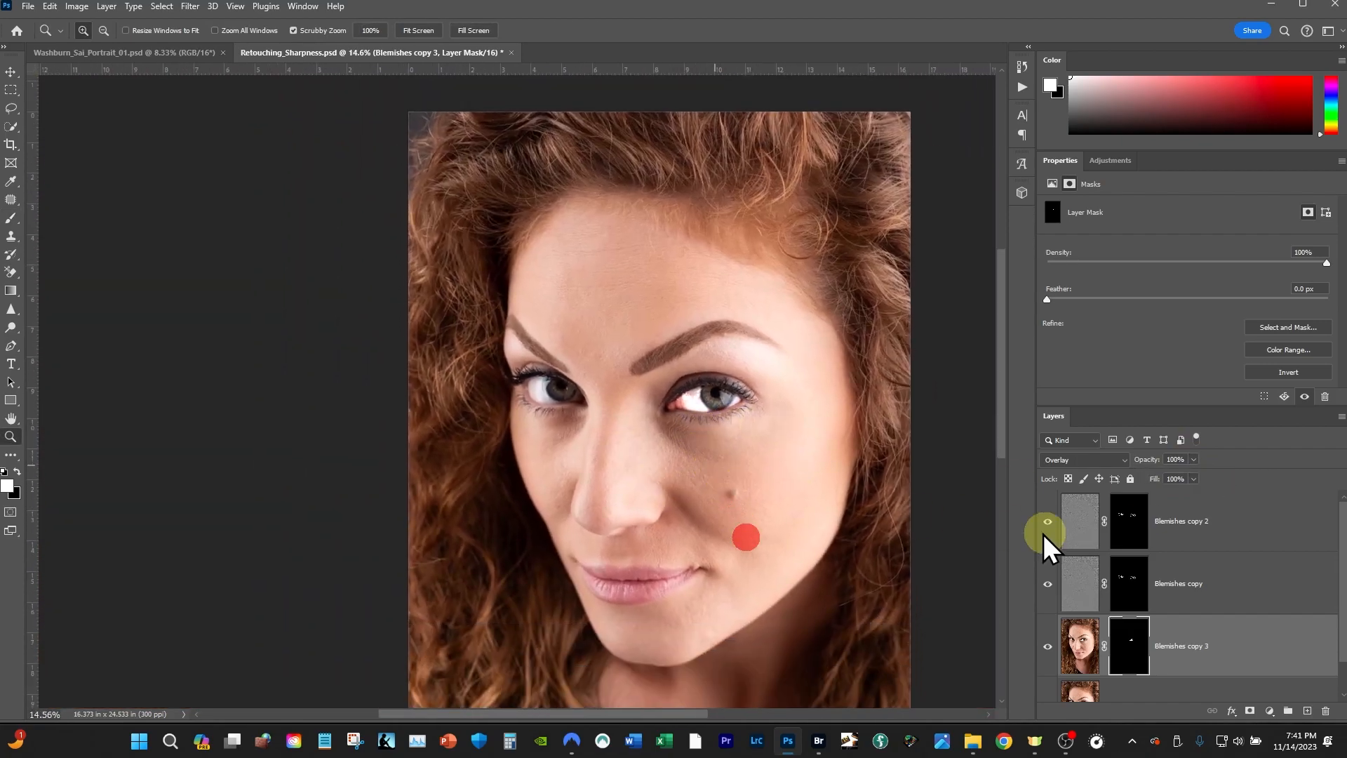
{"action": "left_click", "coordinate": [1193, 461]}
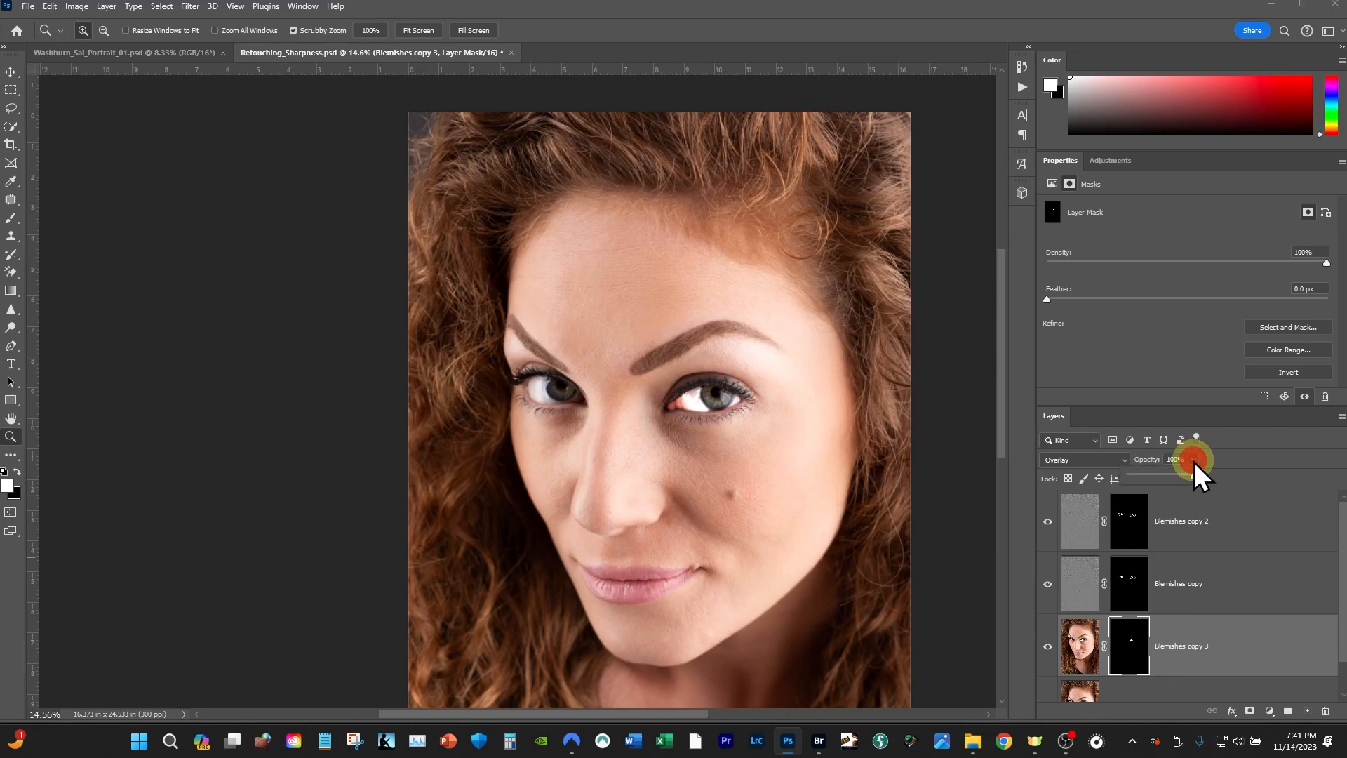
{"action": "left_click_drag", "start_coordinate": [1173, 476], "coordinate": [1164, 476]}
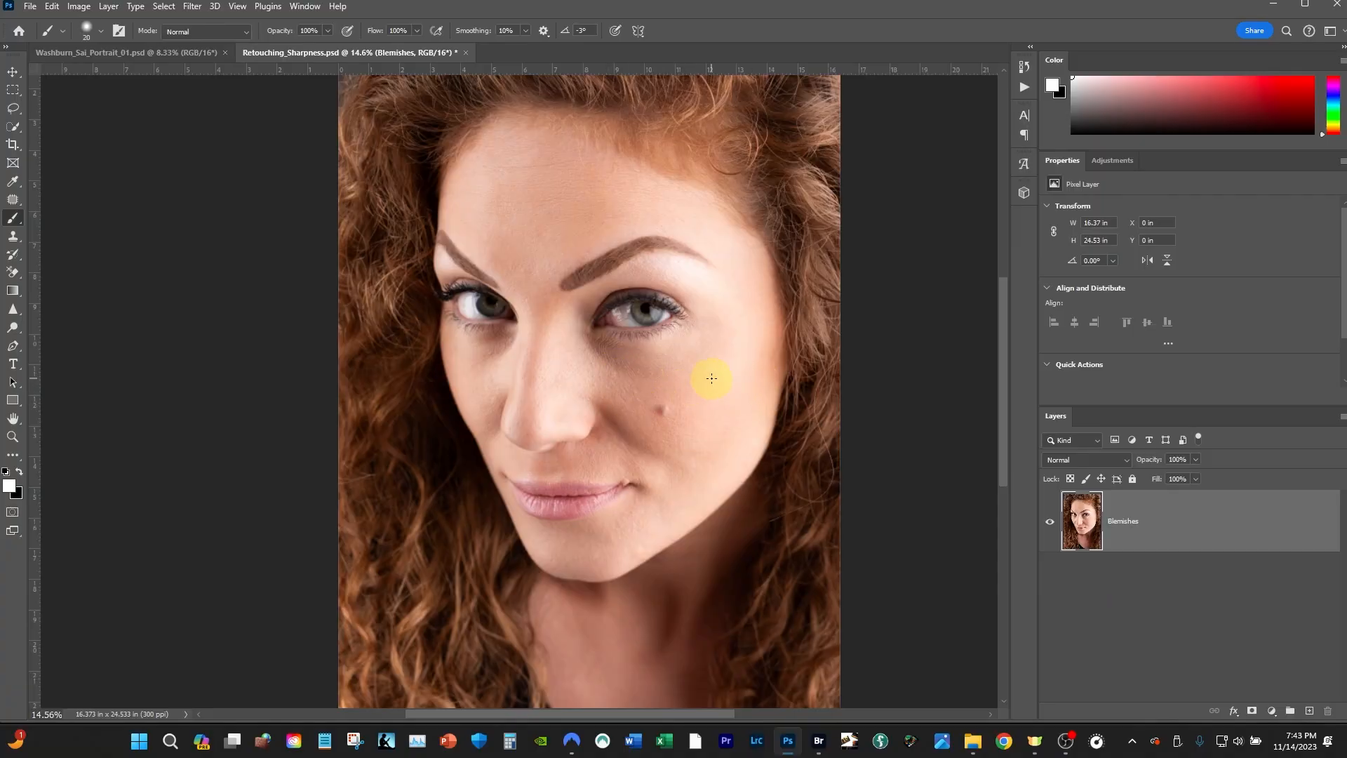
Step: Save the single-layer portrait as a new Photoshop file named Frequency Separation
{"action": "key", "text": "z"}
{"action": "left_click_drag", "start_coordinate": [726, 383], "coordinate": [693, 419]}
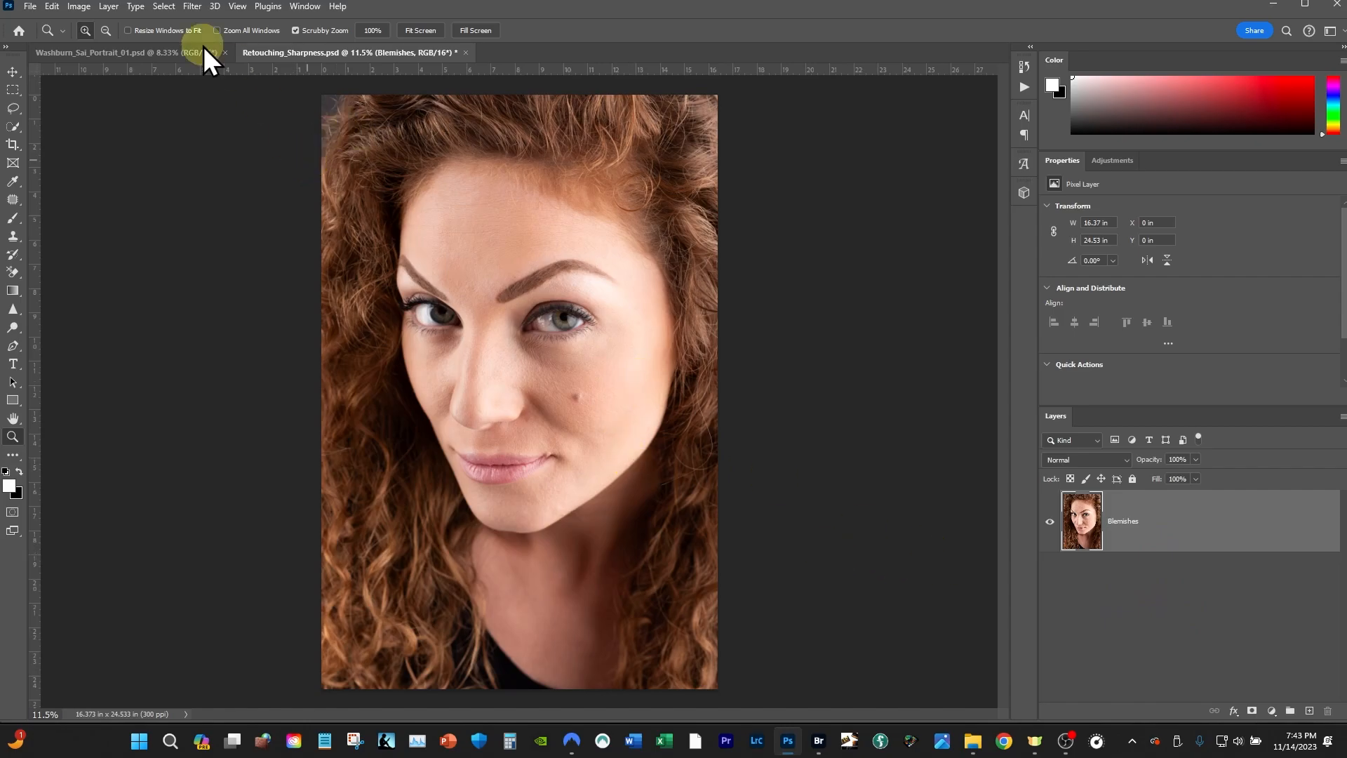
{"action": "left_click", "coordinate": [31, 7]}
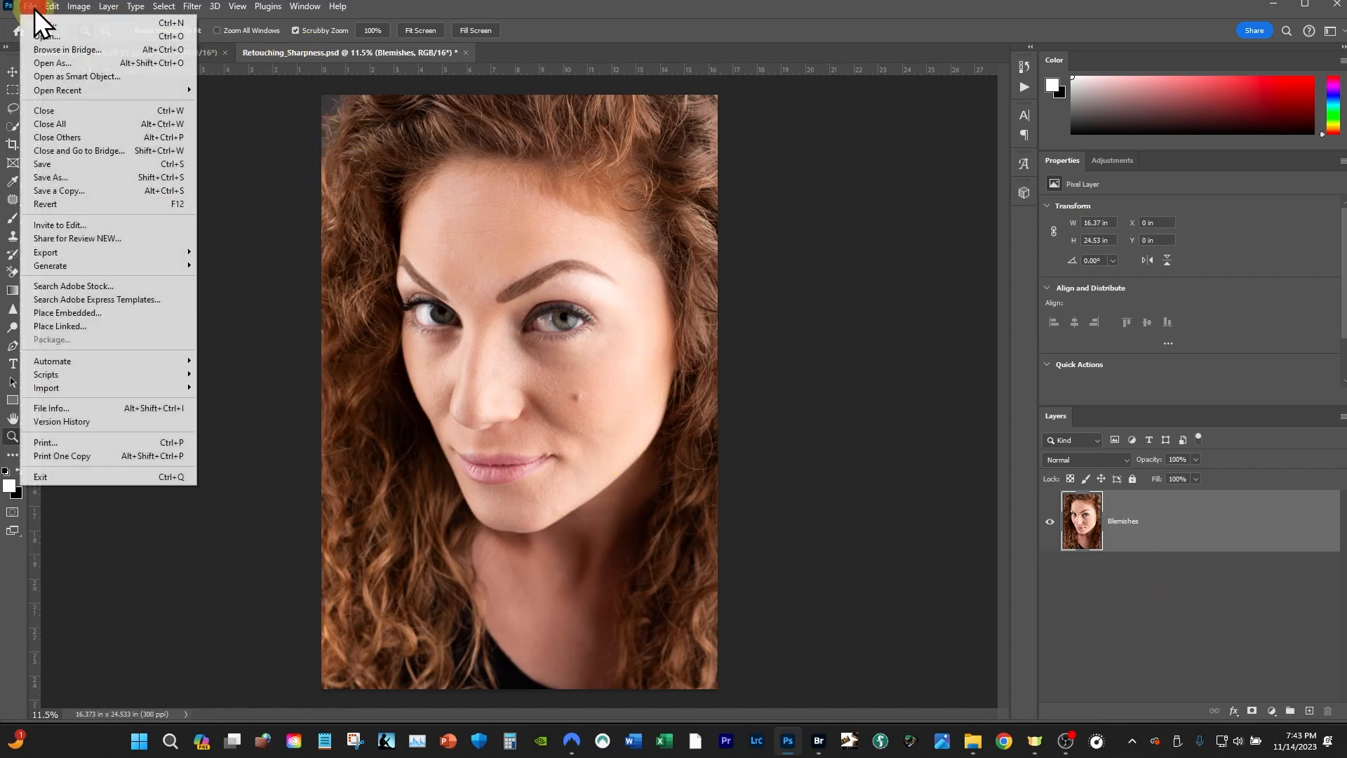
{"action": "left_click", "coordinate": [66, 178]}
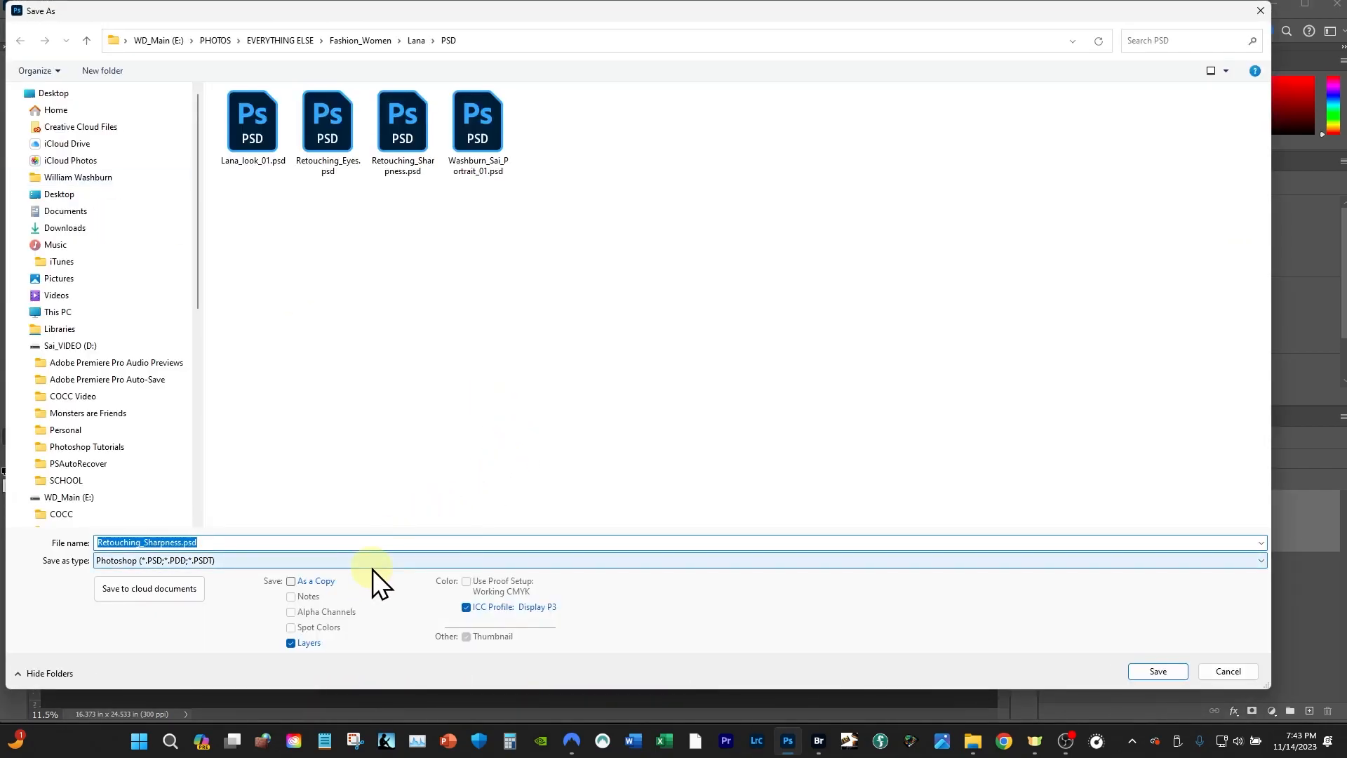
{"action": "type", "text": "Frequency Separation"}
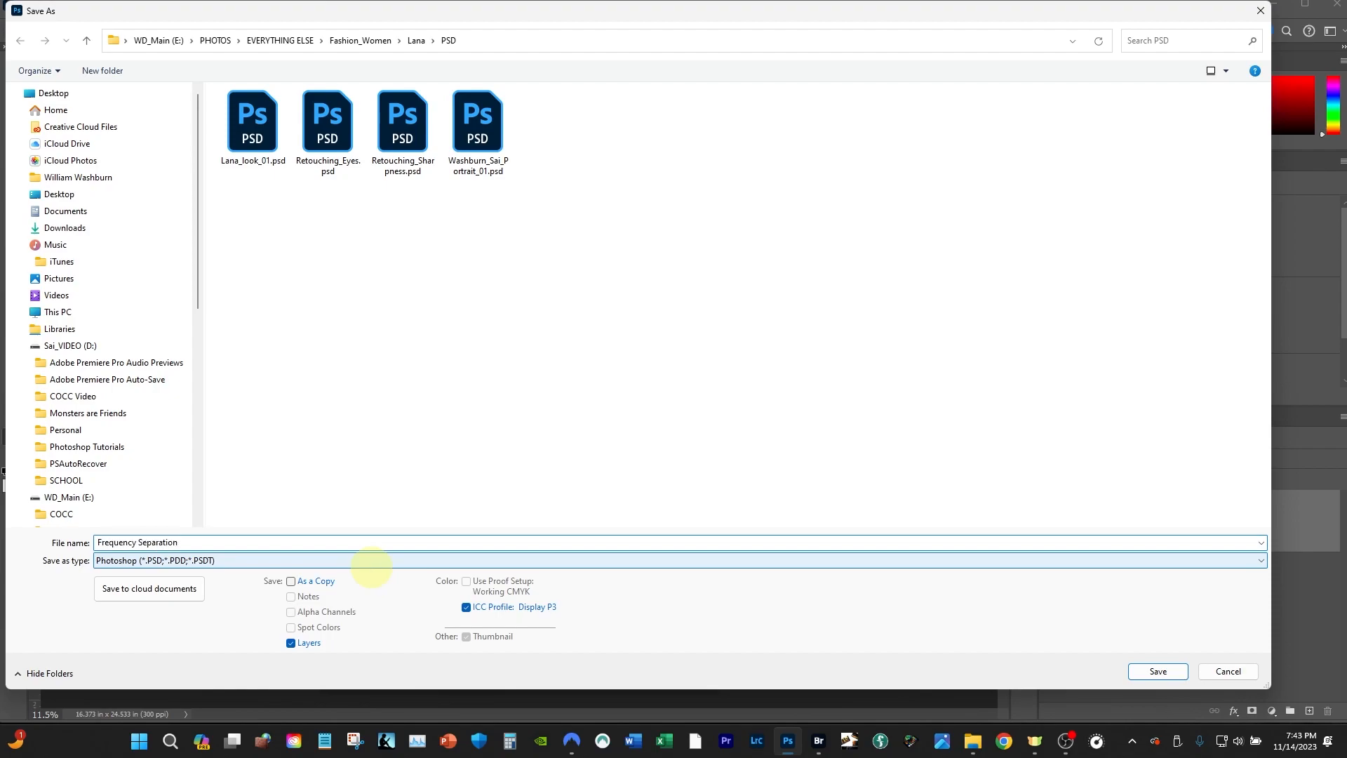
{"action": "key", "text": "Return"}
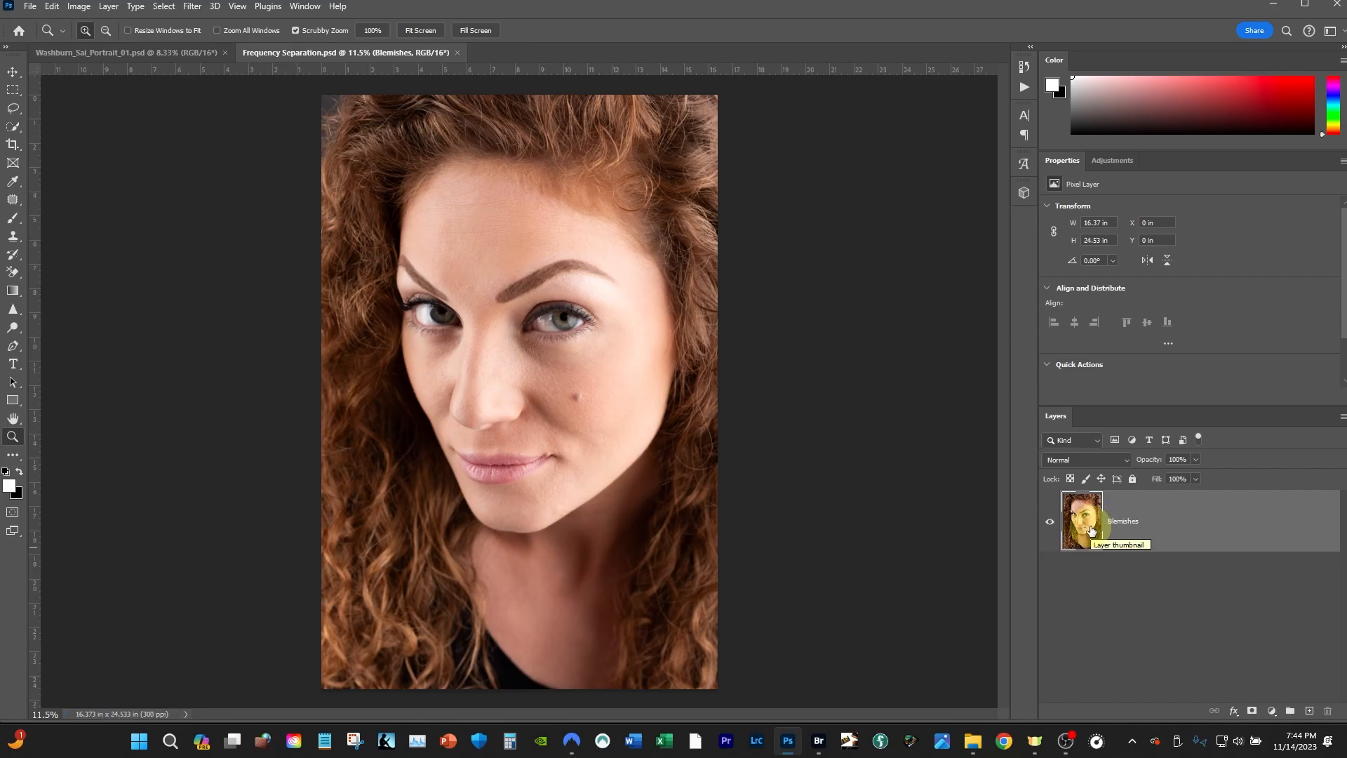
Step: Duplicate the Blemishes layer twice
{"action": "left_click", "coordinate": [1165, 525]}
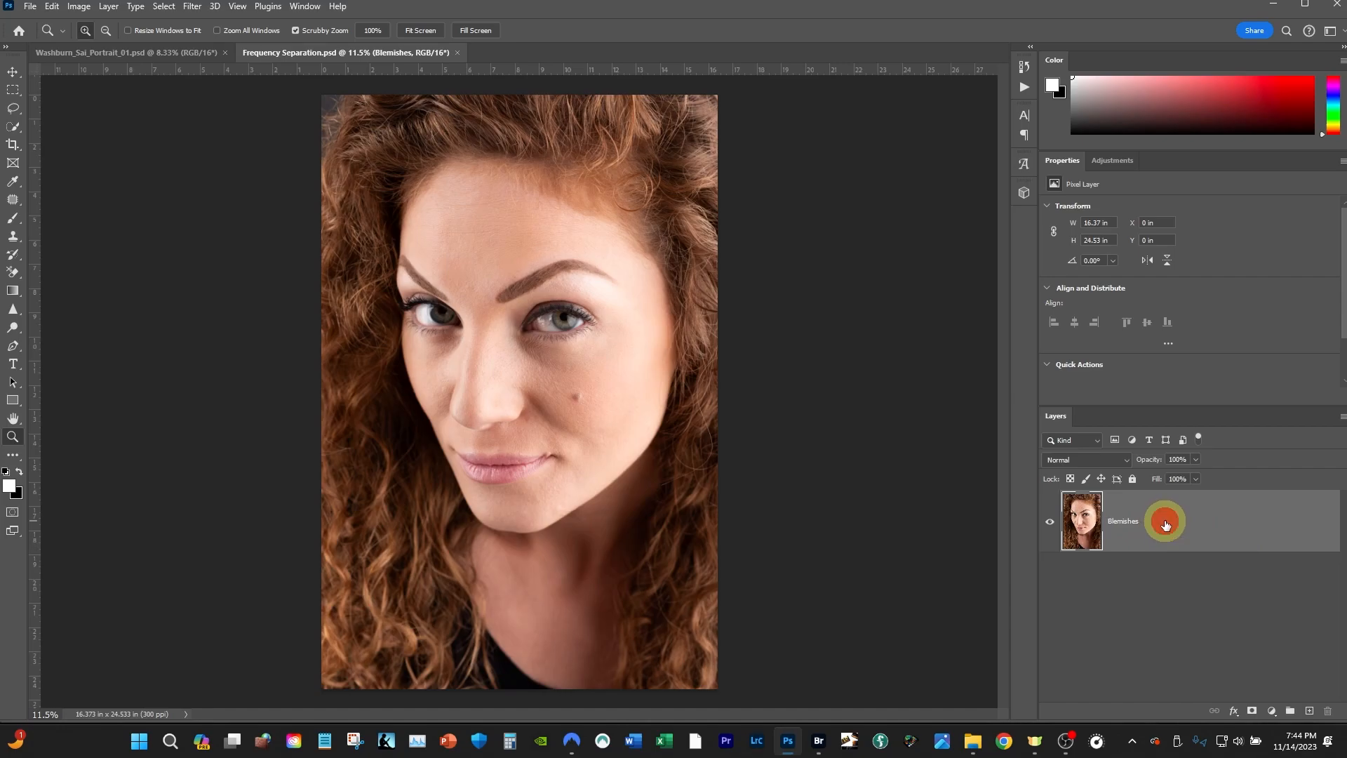
{"action": "key", "text": "ctrl+j"}
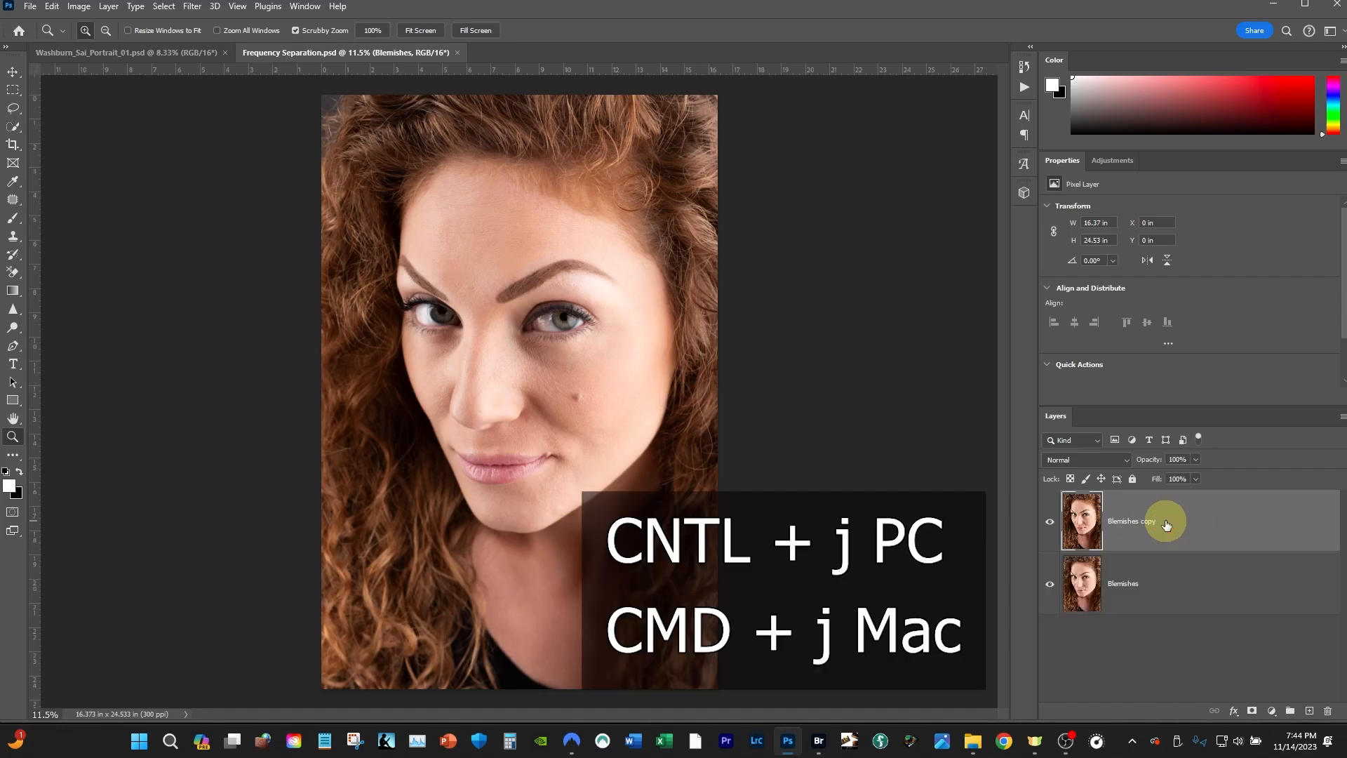
{"action": "key", "text": "ctrl+j"}
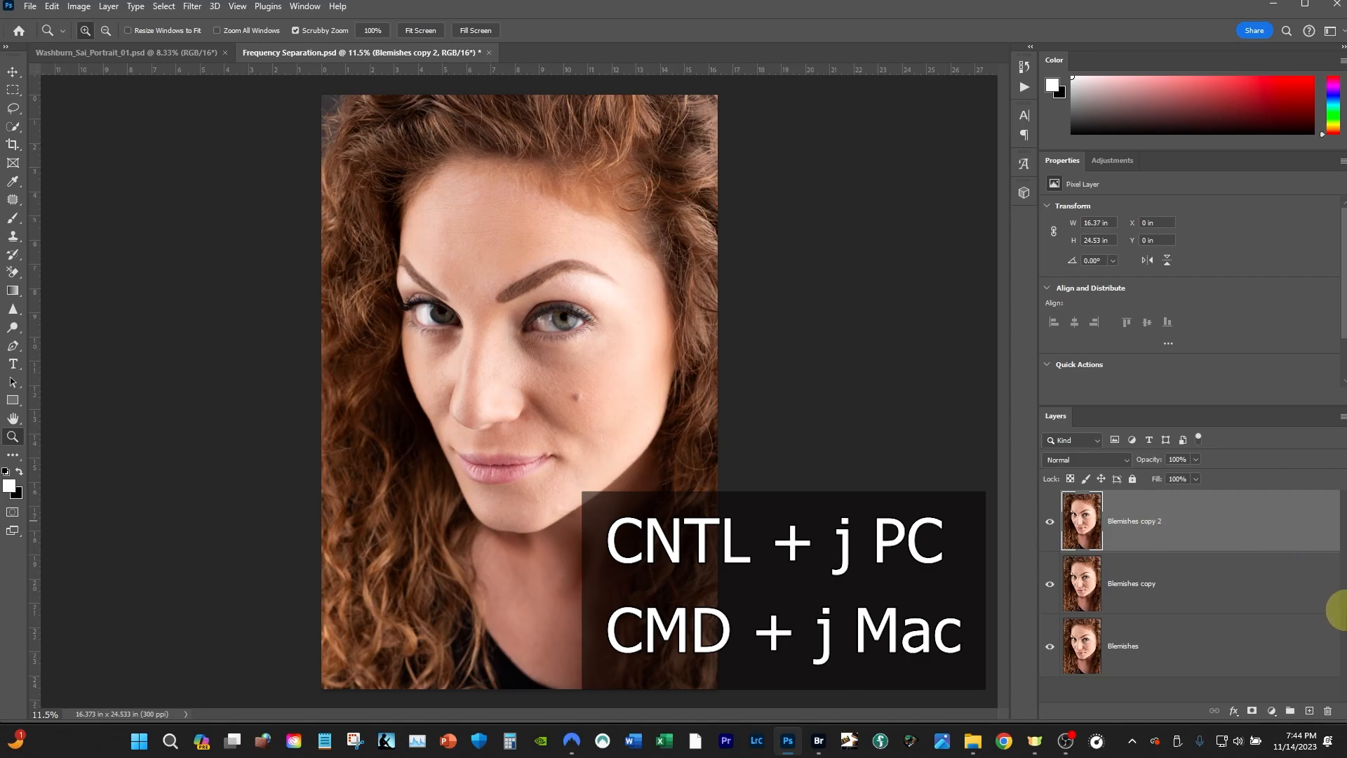
Step: Rename the middle layer Low Frequency and the uppermost layer High Frequency
{"action": "left_click", "coordinate": [1140, 589]}
{"action": "double_click", "coordinate": [1138, 586]}
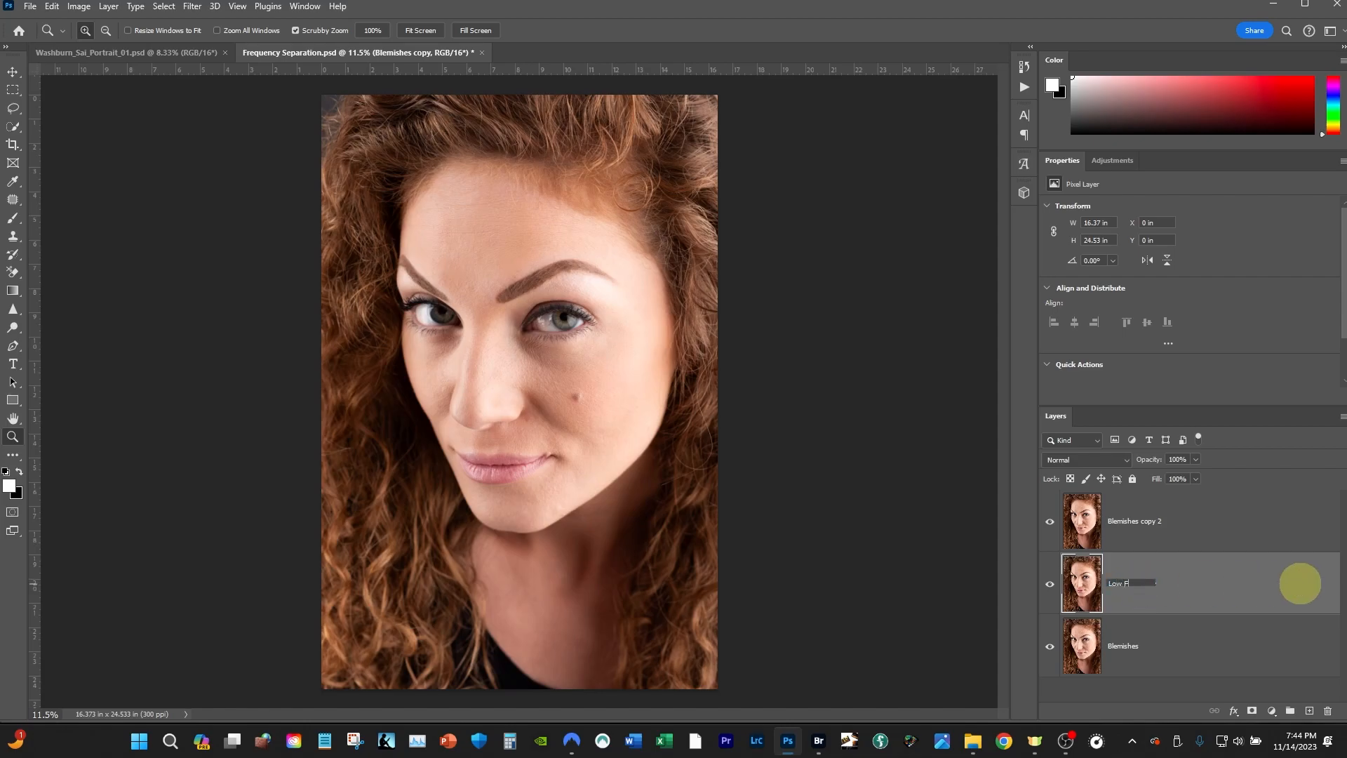
{"action": "key", "text": "Return"}
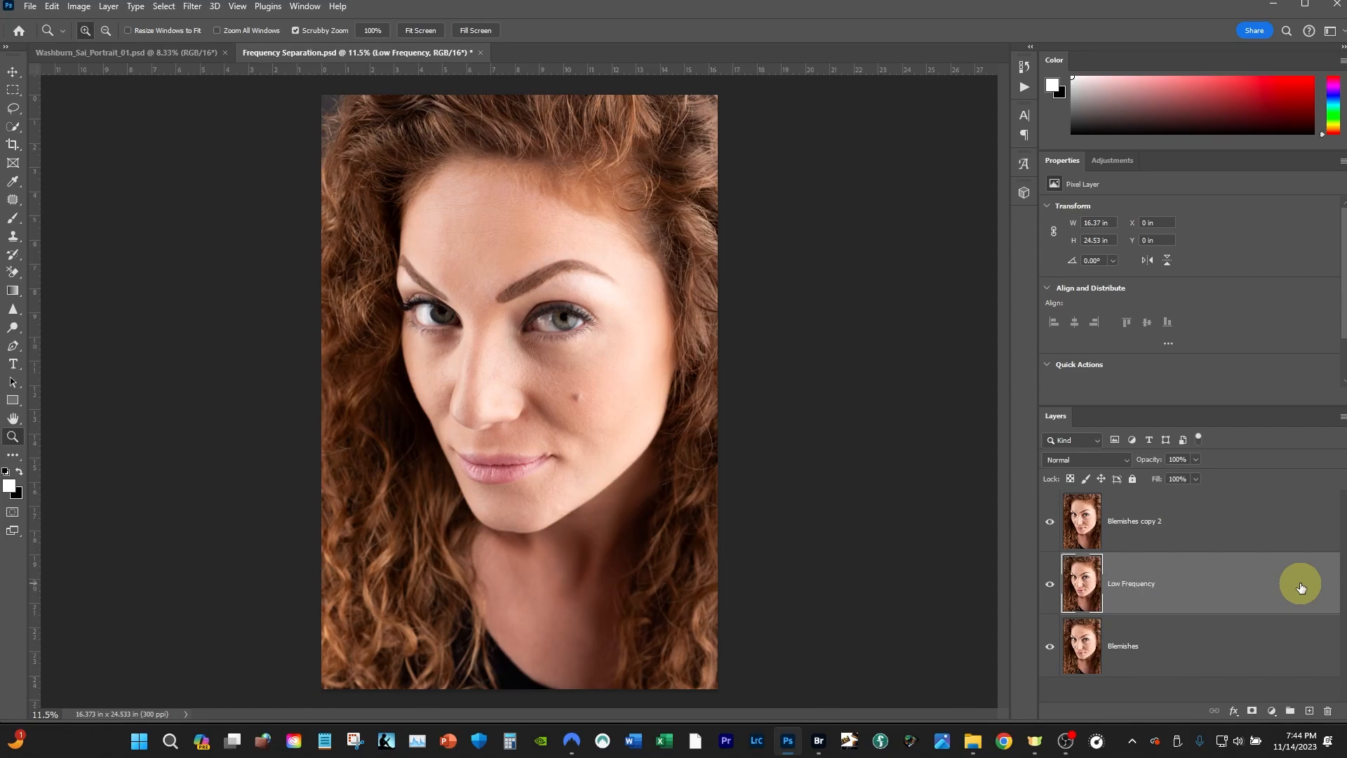
{"action": "left_click", "coordinate": [1149, 528]}
{"action": "double_click", "coordinate": [1149, 526]}
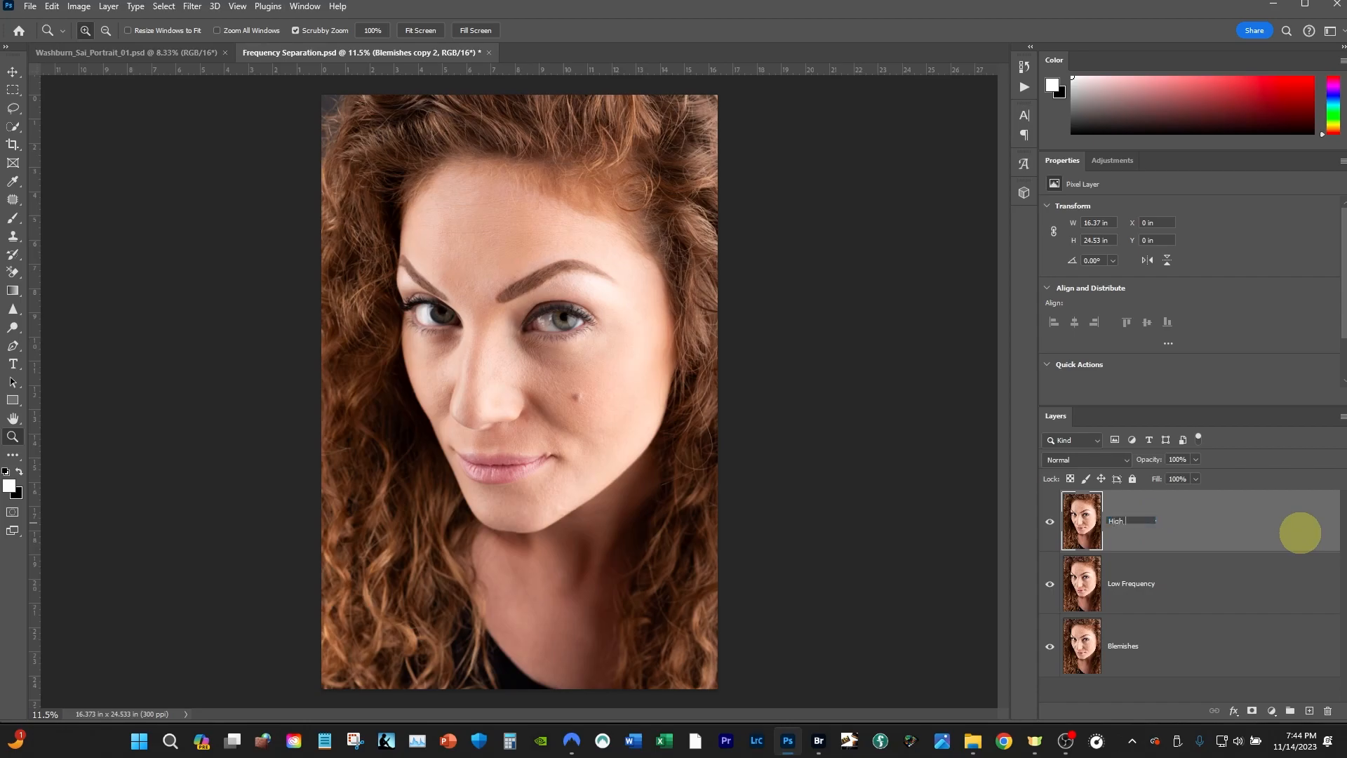
{"action": "type", "text": "High Frequency"}
{"action": "key", "text": "Return"}
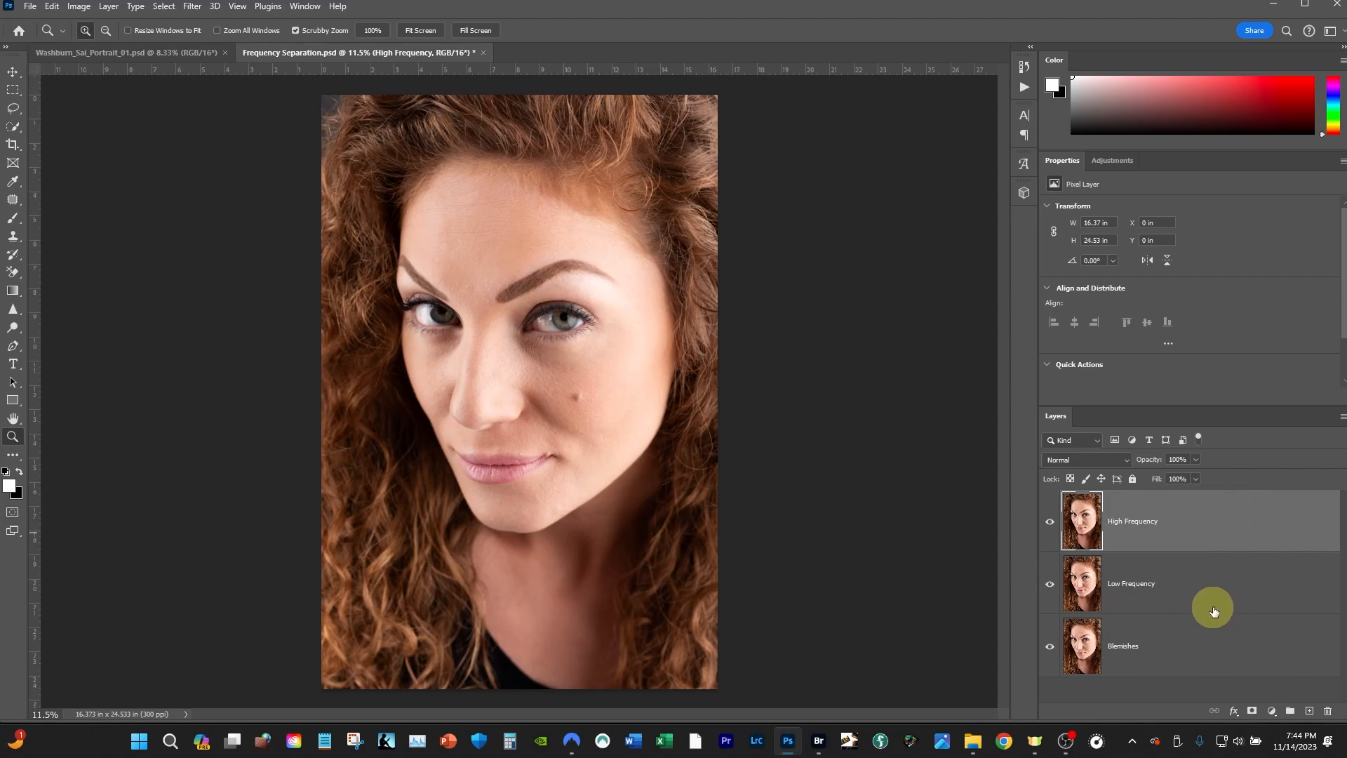
Step: Hide the High Frequency layer and open Gaussian Blur for the Low Frequency layer, previewing the skin under the eye
{"action": "left_click", "coordinate": [1051, 525]}
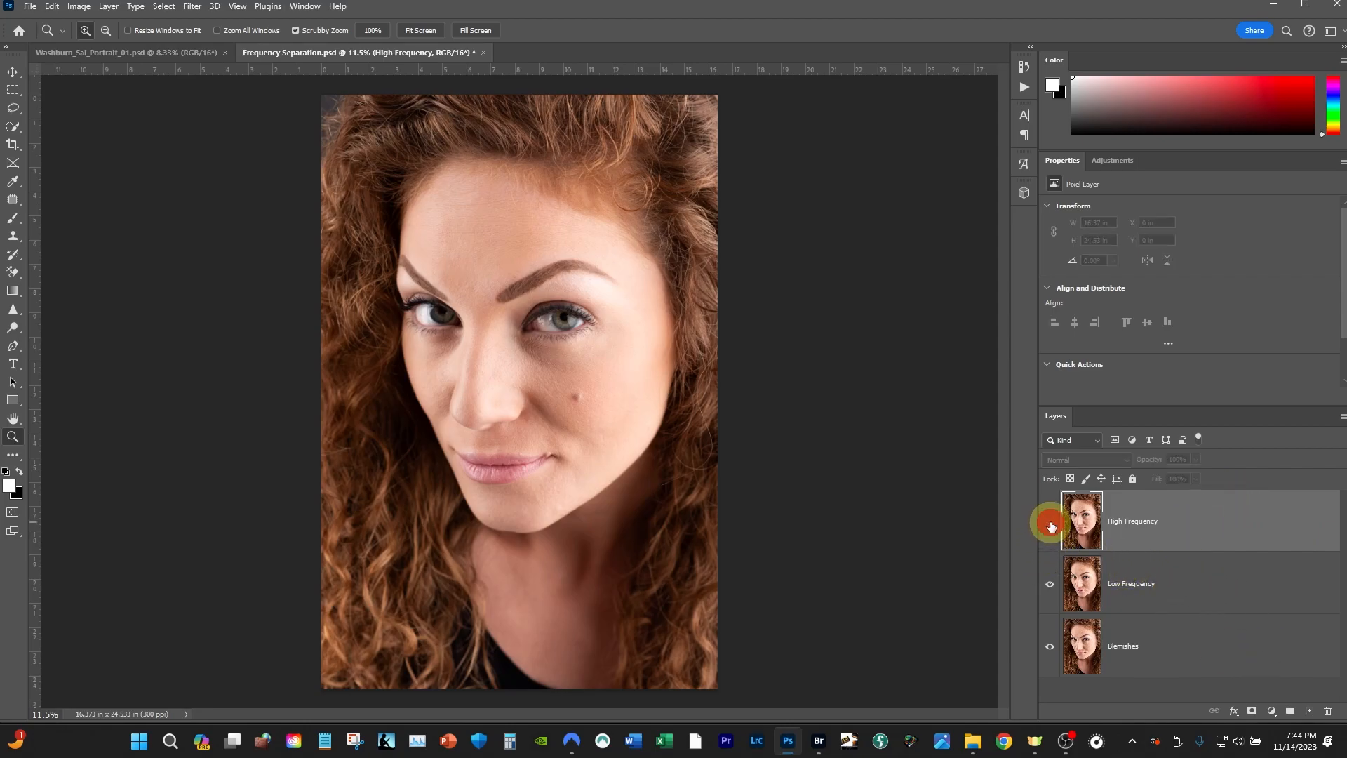
{"action": "left_click", "coordinate": [1175, 584]}
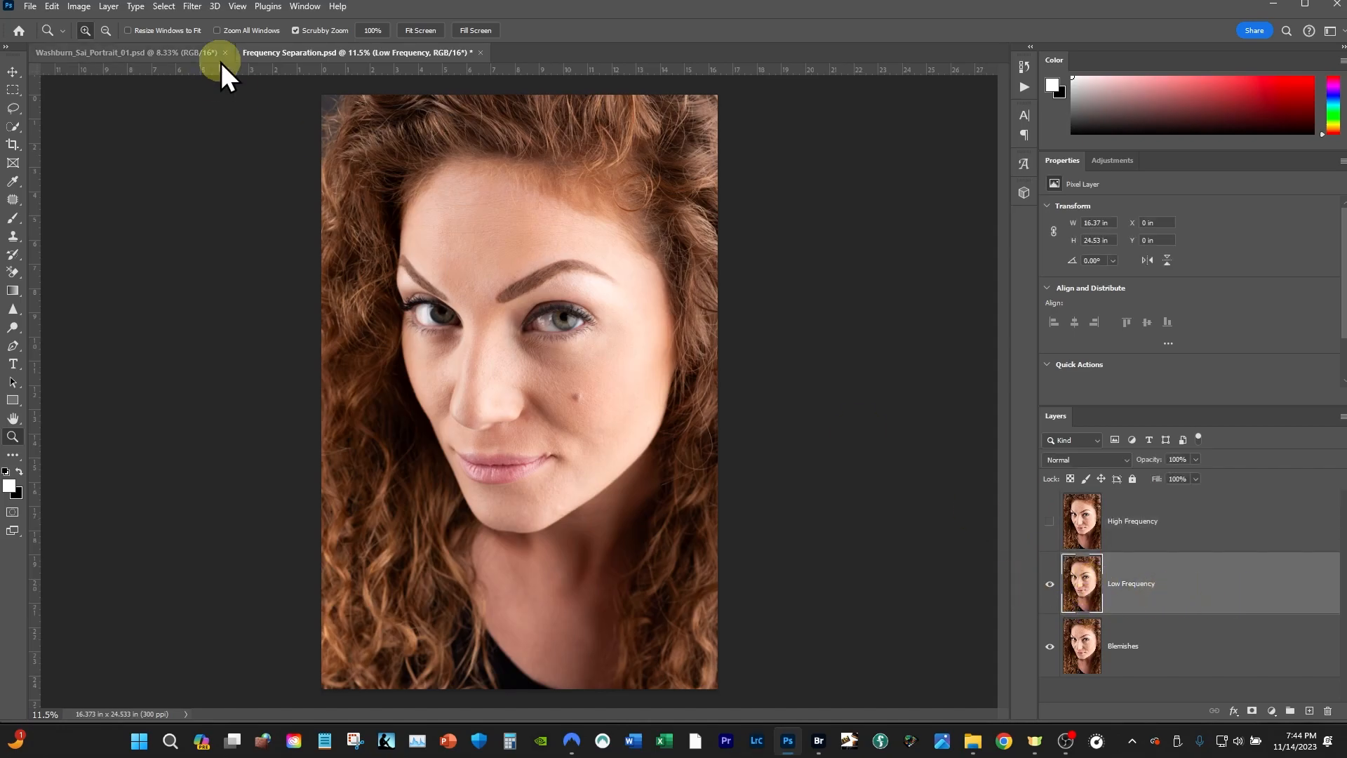
{"action": "left_click", "coordinate": [196, 7]}
{"action": "mouse_move", "coordinate": [215, 6]}
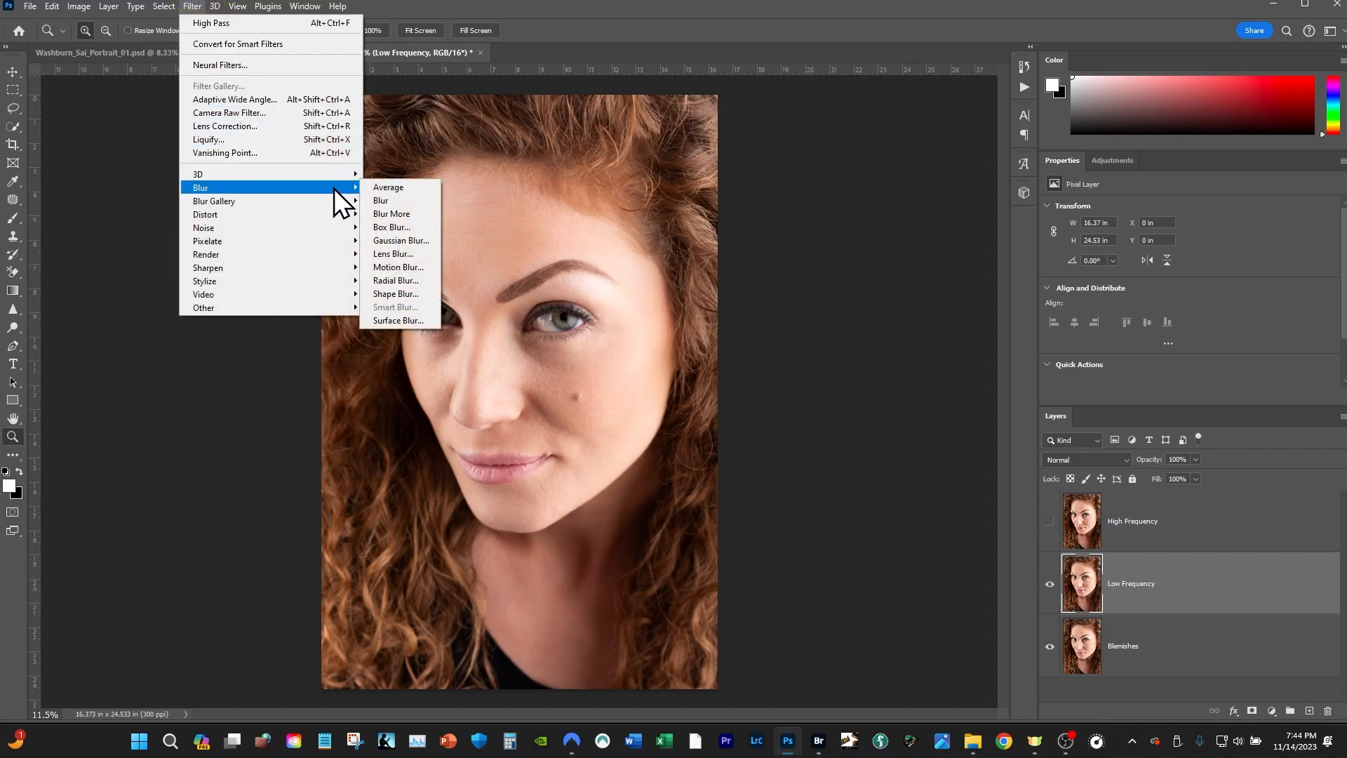
{"action": "left_click", "coordinate": [411, 241]}
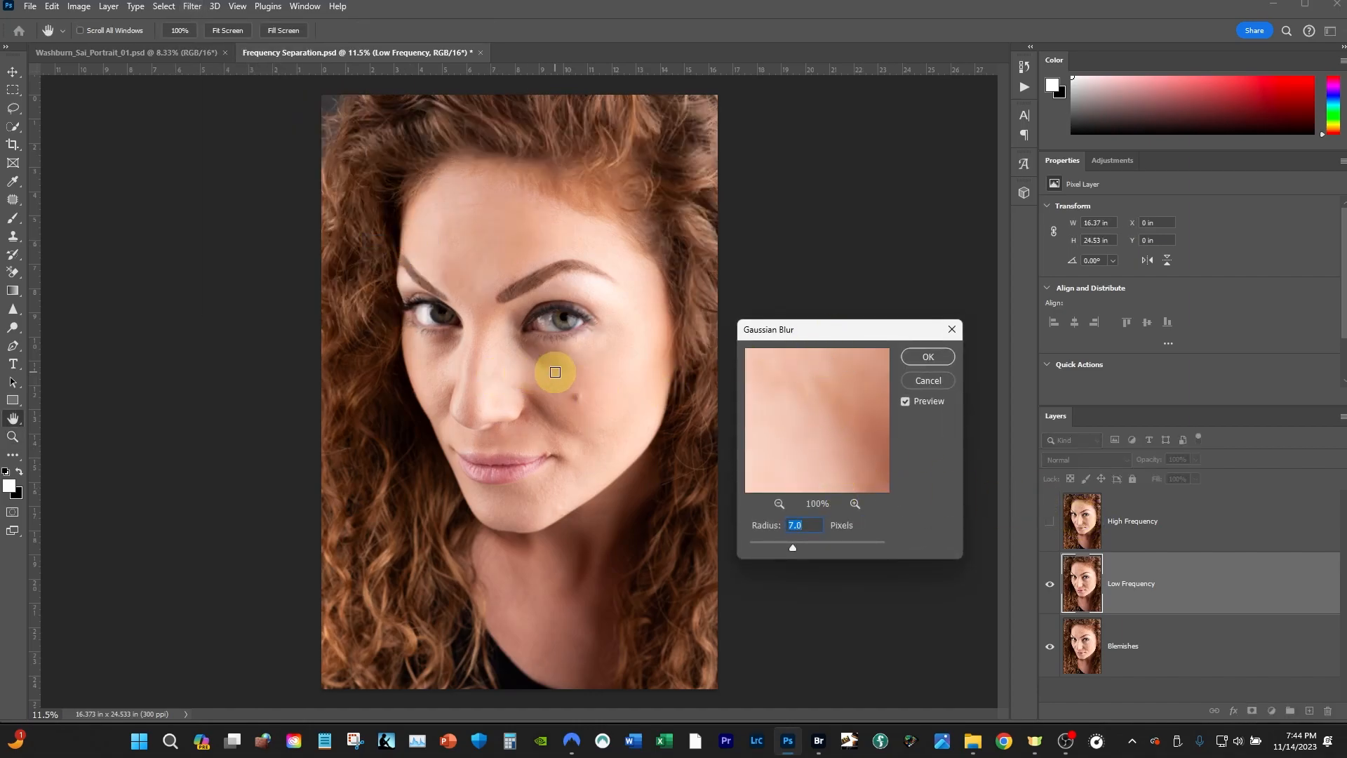
{"action": "left_click_drag", "start_coordinate": [555, 372], "coordinate": [635, 371]}
{"action": "mouse_move", "coordinate": [821, 403]}
{"action": "left_mouse_down"}
{"action": "mouse_move", "coordinate": [833, 454]}
{"action": "mouse_move", "coordinate": [767, 457]}
{"action": "left_mouse_up"}
{"action": "mouse_move", "coordinate": [833, 411]}
{"action": "left_mouse_down"}
{"action": "mouse_move", "coordinate": [755, 491]}
{"action": "mouse_move", "coordinate": [821, 452]}
{"action": "mouse_move", "coordinate": [882, 502]}
{"action": "mouse_move", "coordinate": [821, 430]}
{"action": "mouse_move", "coordinate": [836, 460]}
{"action": "mouse_move", "coordinate": [851, 421]}
{"action": "mouse_move", "coordinate": [803, 405]}
{"action": "left_mouse_up"}
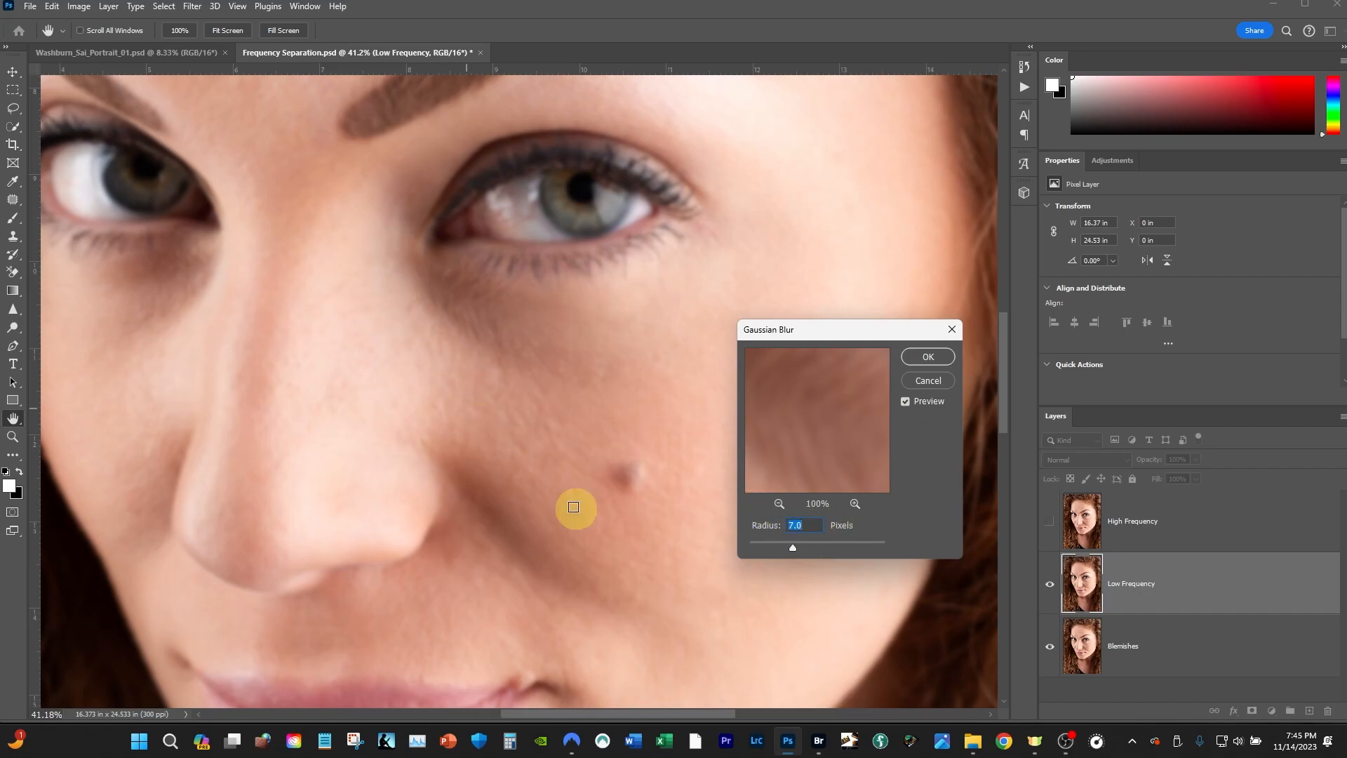
Step: Try the Gaussian Blur at the extreme radii of 0.1 and 1000 pixels, then bring it back to about 9.8 pixels
{"action": "left_click_drag", "start_coordinate": [793, 551], "coordinate": [749, 548]}
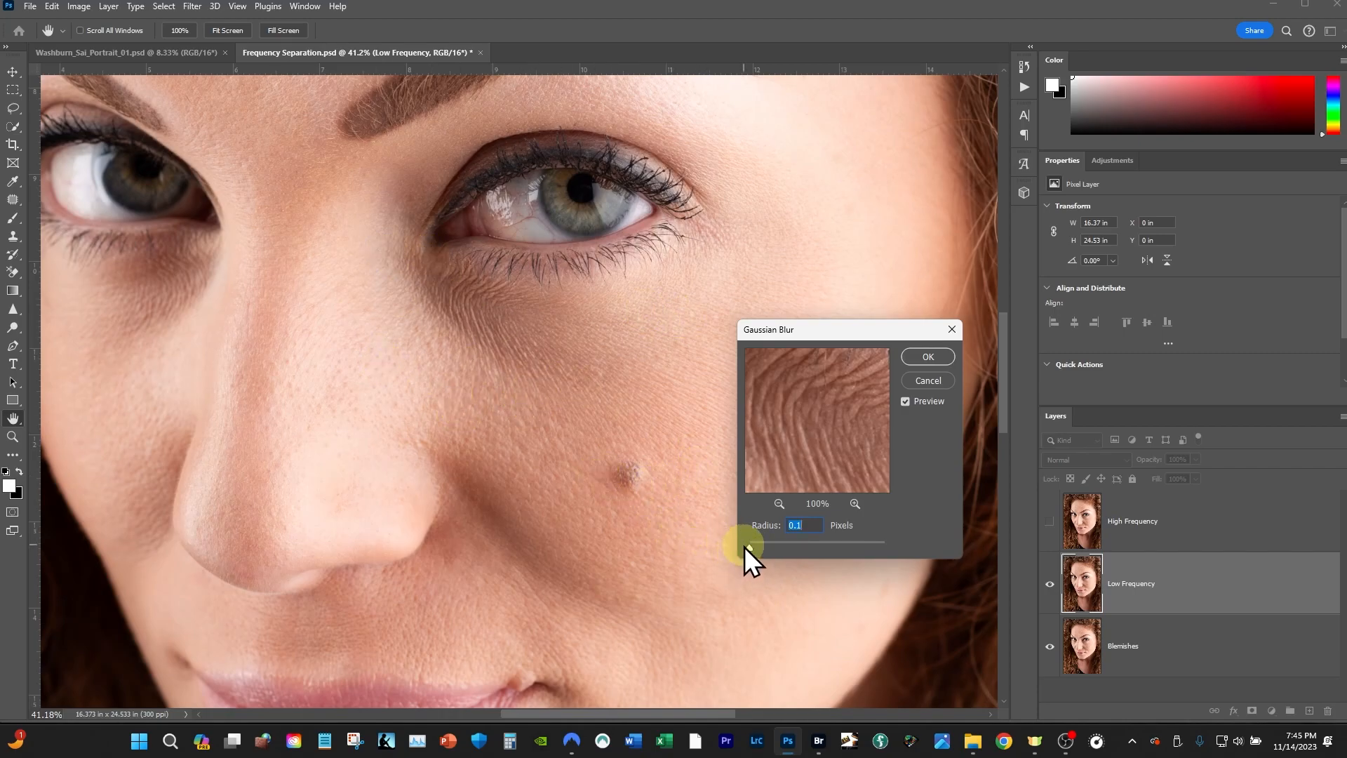
{"action": "left_click_drag", "start_coordinate": [749, 549], "coordinate": [914, 562]}
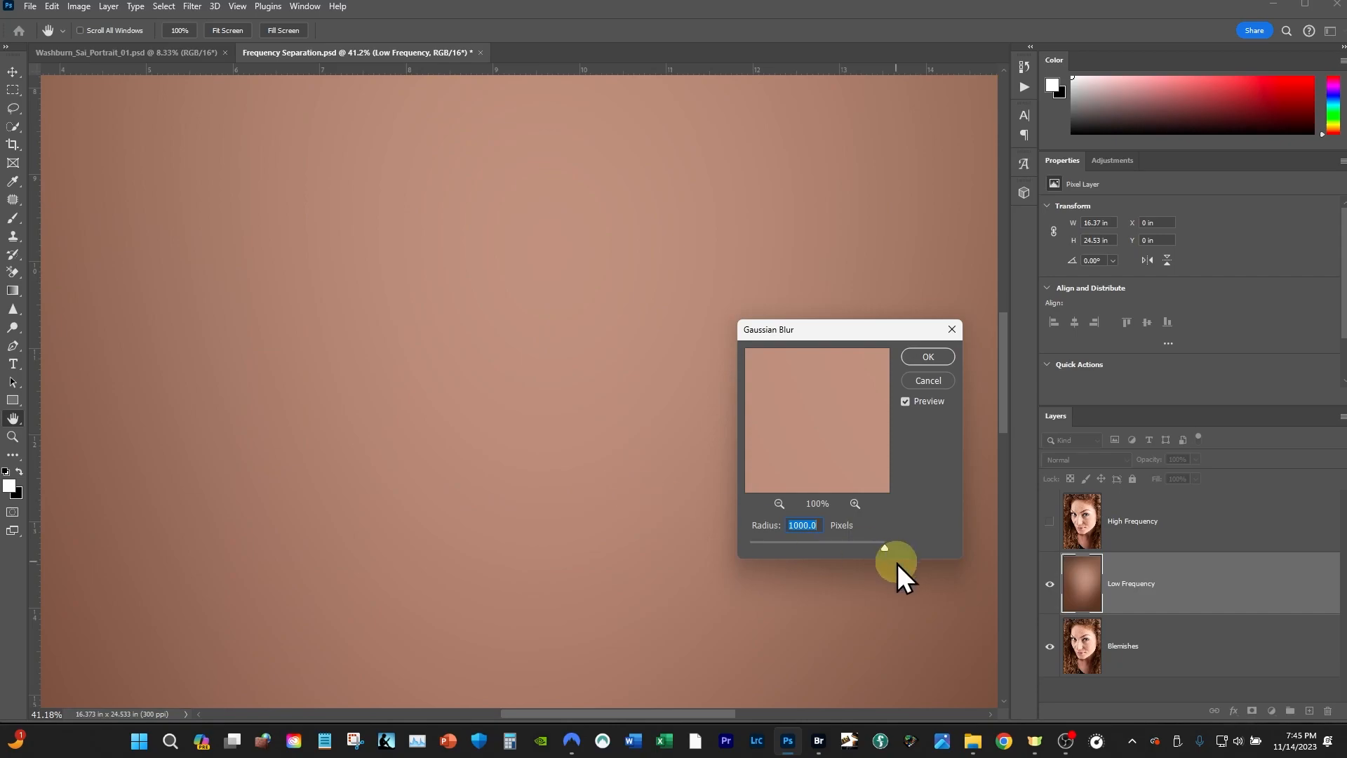
{"action": "left_click_drag", "start_coordinate": [887, 549], "coordinate": [835, 549]}
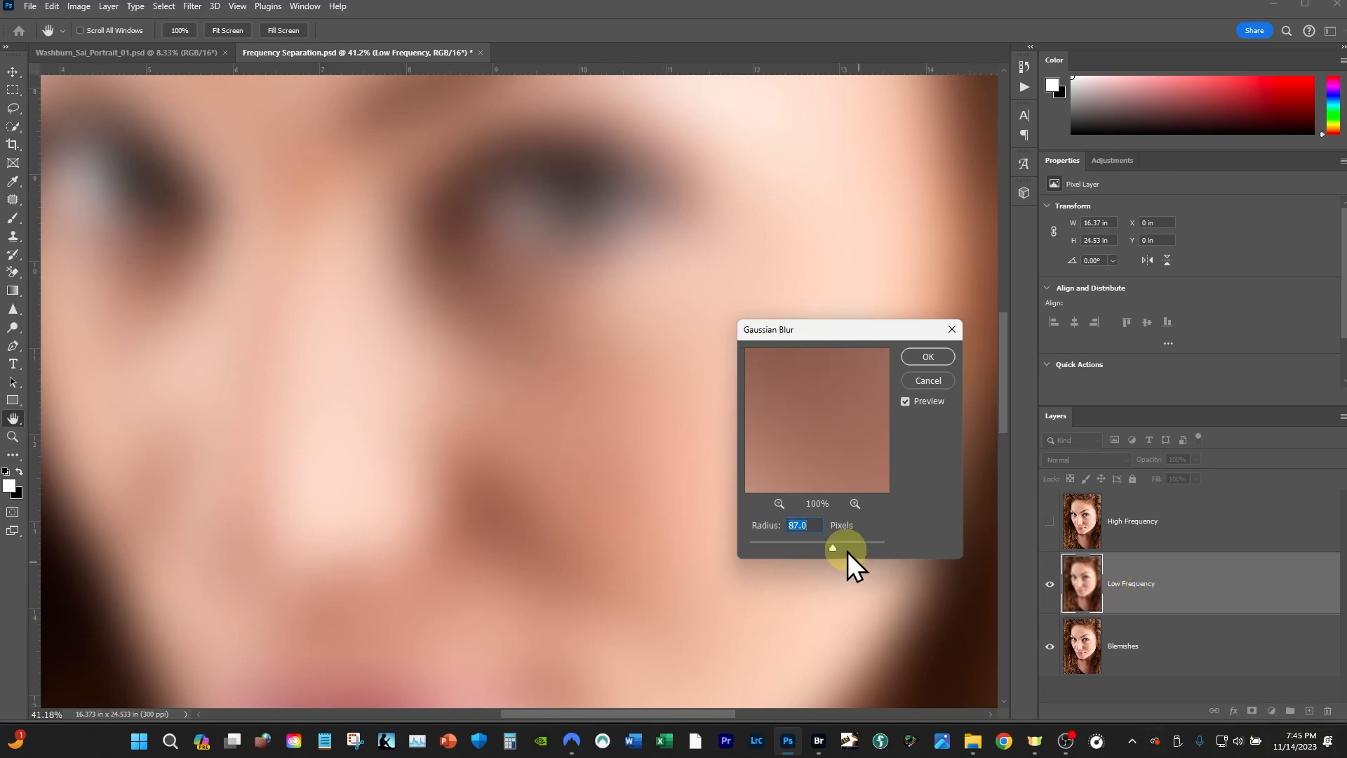
{"action": "left_click", "coordinate": [831, 559]}
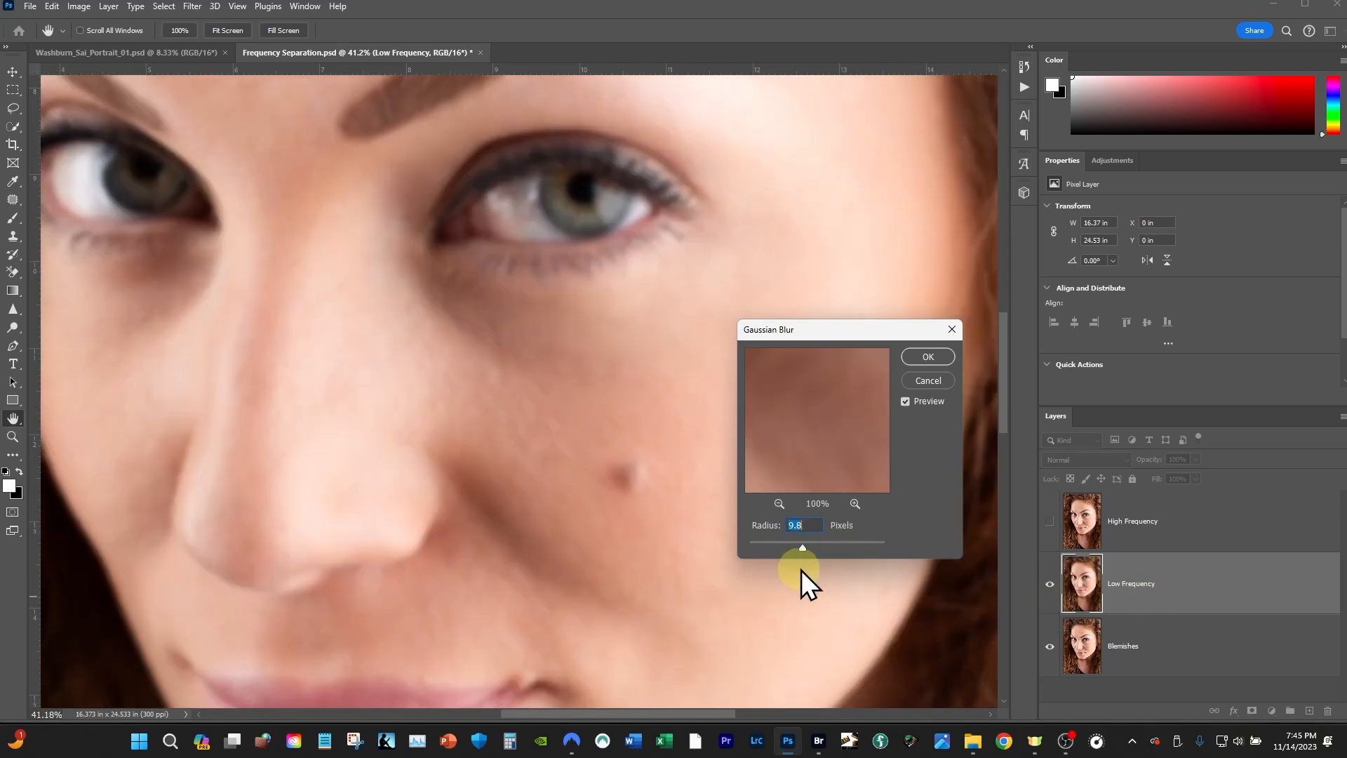
Step: Compare Gaussian Blur radii between 1.9 and 12.5 pixels, judging the skin texture under the eye
{"action": "left_click", "coordinate": [800, 548]}
{"action": "left_click_drag", "start_coordinate": [800, 550], "coordinate": [775, 549]}
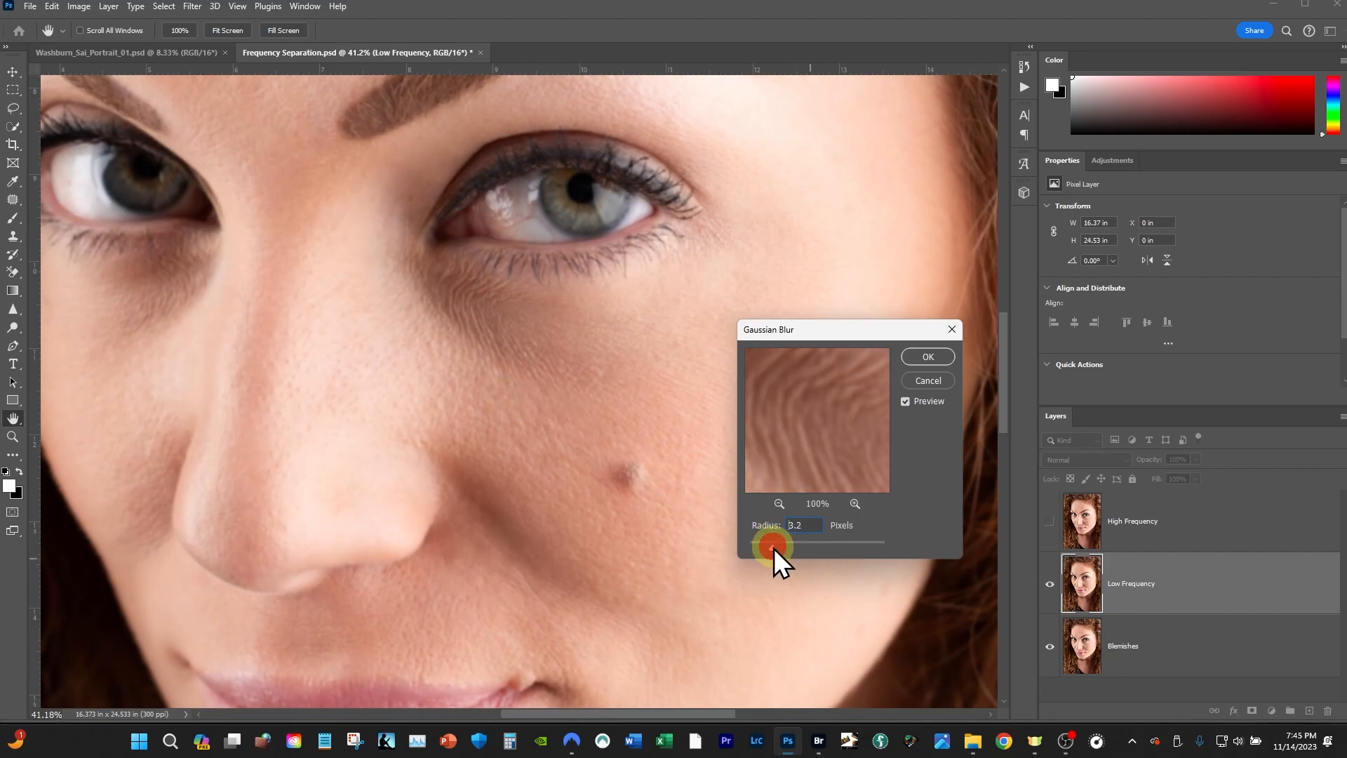
{"action": "left_click_drag", "start_coordinate": [773, 547], "coordinate": [774, 547]}
{"action": "left_click_drag", "start_coordinate": [792, 548], "coordinate": [794, 550]}
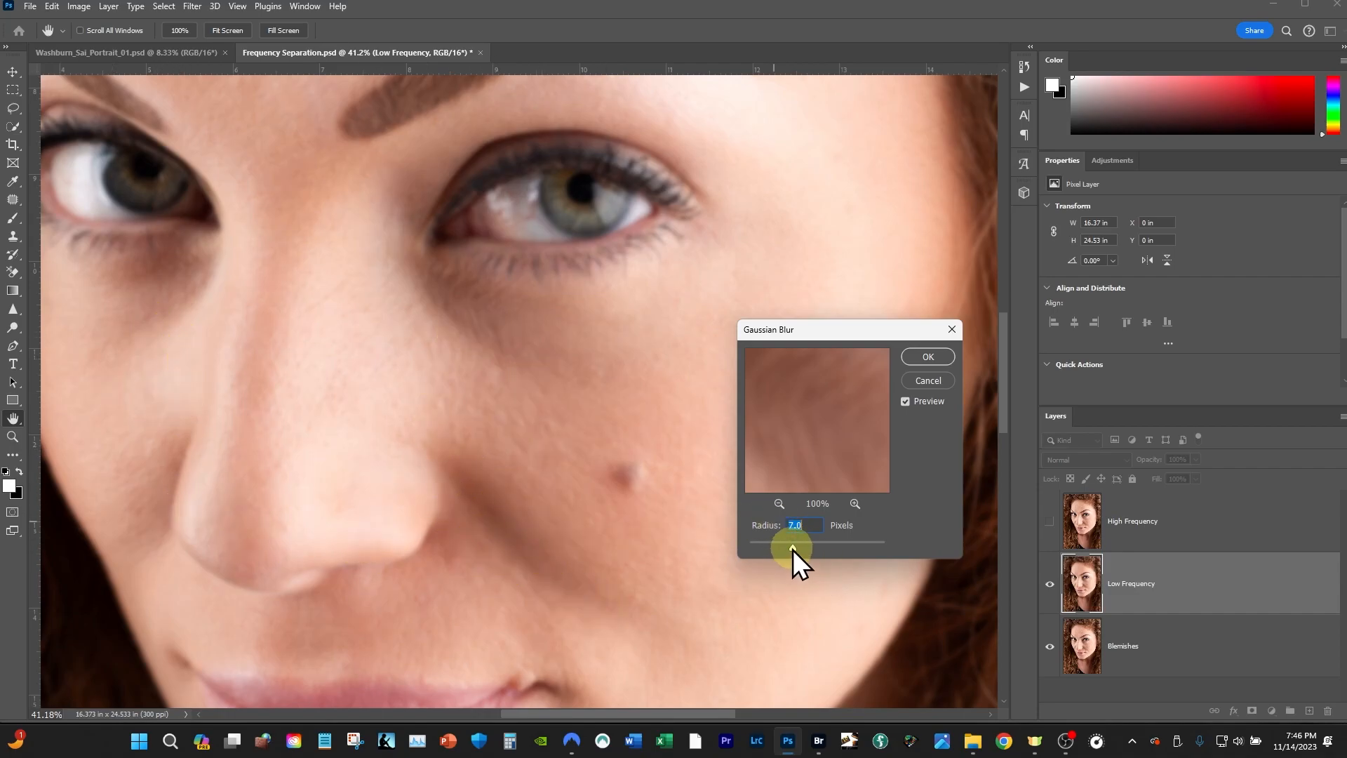
{"action": "left_click_drag", "start_coordinate": [793, 549], "coordinate": [792, 549]}
{"action": "left_click_drag", "start_coordinate": [797, 547], "coordinate": [799, 549]}
{"action": "left_click_drag", "start_coordinate": [840, 444], "coordinate": [802, 502]}
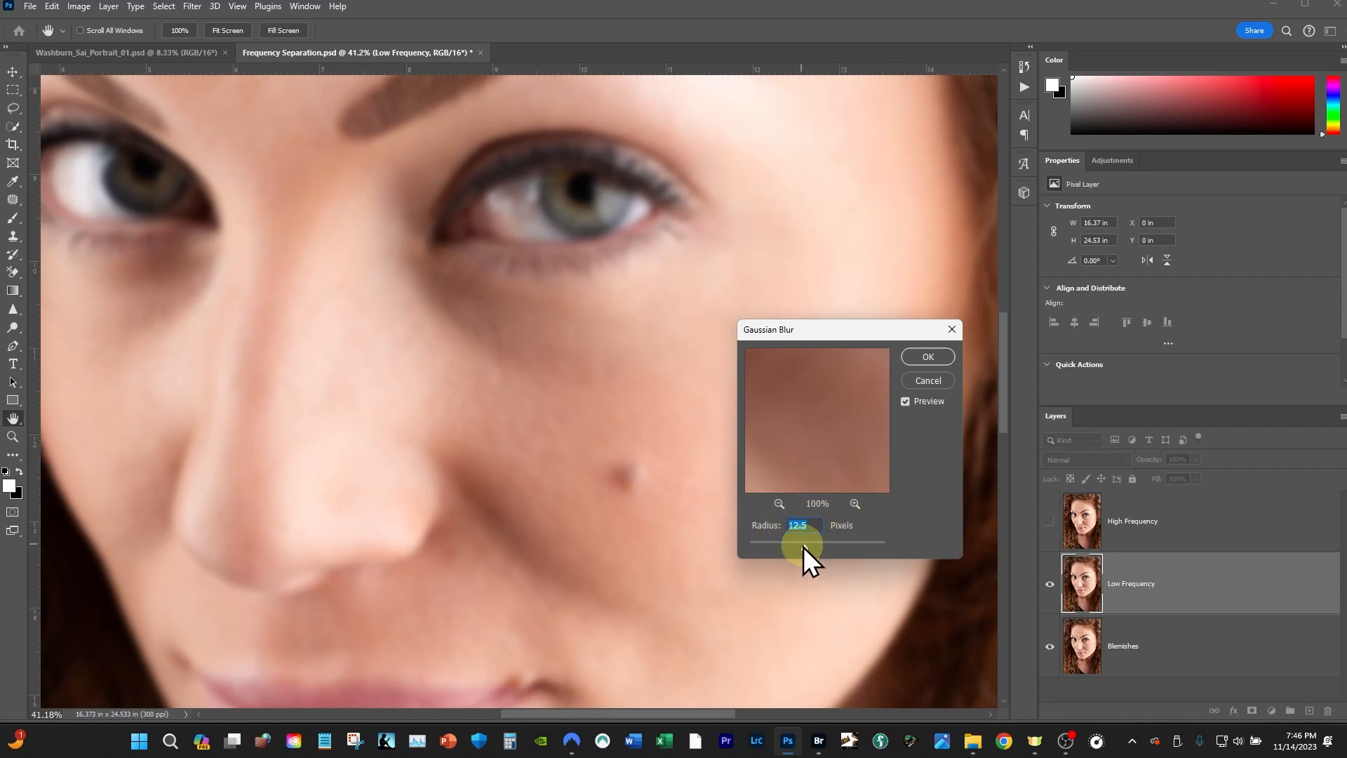
{"action": "type", "text": "12"}
{"action": "left_click_drag", "start_coordinate": [805, 549], "coordinate": [764, 549]}
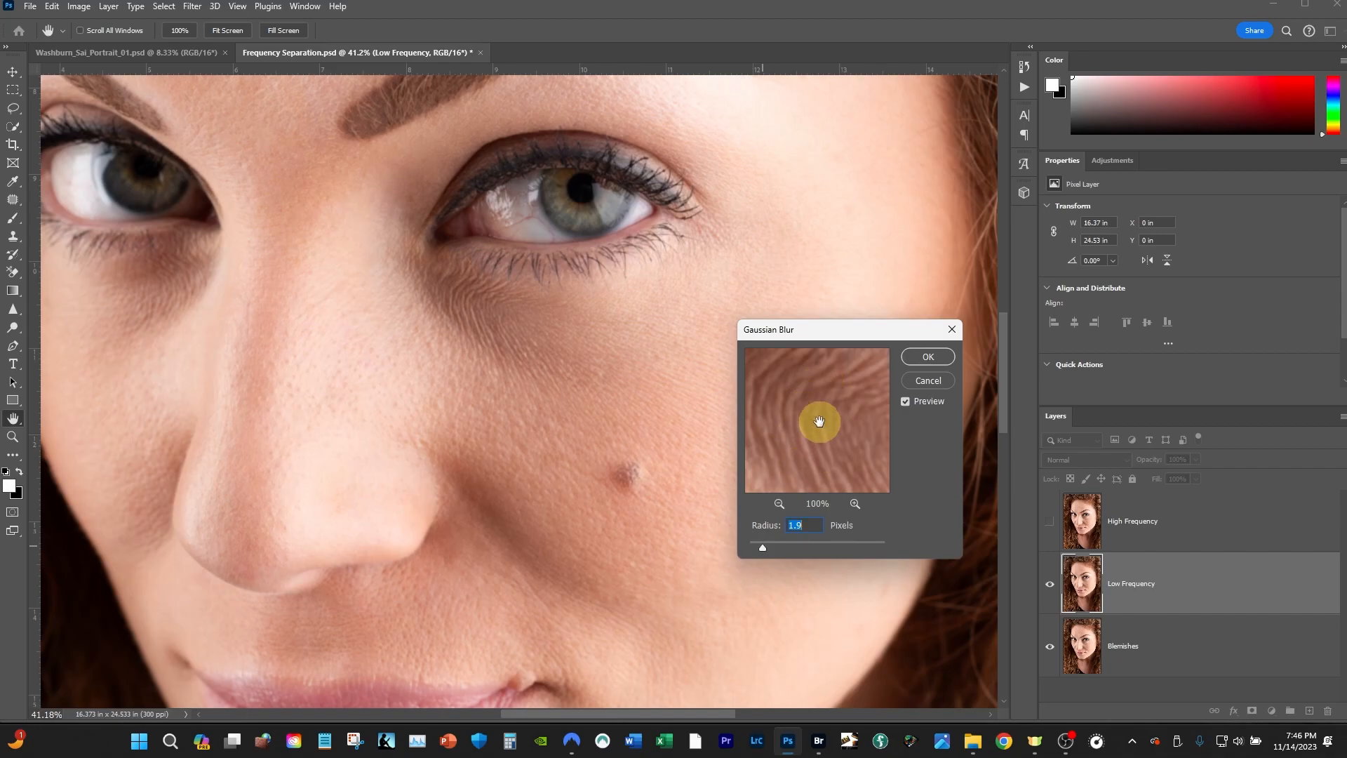
{"action": "left_click_drag", "start_coordinate": [764, 547], "coordinate": [791, 549]}
{"action": "left_click", "coordinate": [796, 383]}
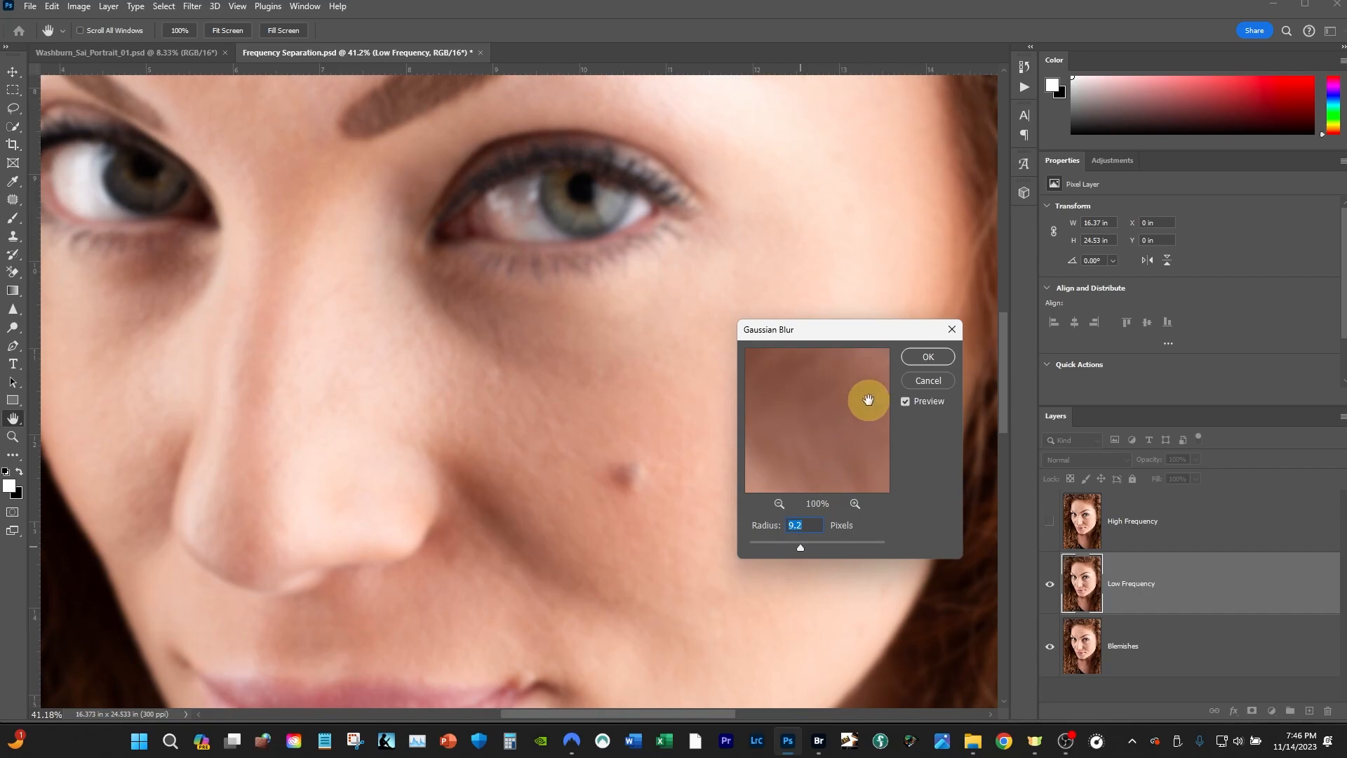
Step: Apply the Gaussian Blur to the Low Frequency layer with a radius of 12.5 pixels
{"action": "left_click_drag", "start_coordinate": [801, 550], "coordinate": [799, 549]}
{"action": "left_click_drag", "start_coordinate": [805, 549], "coordinate": [805, 550]}
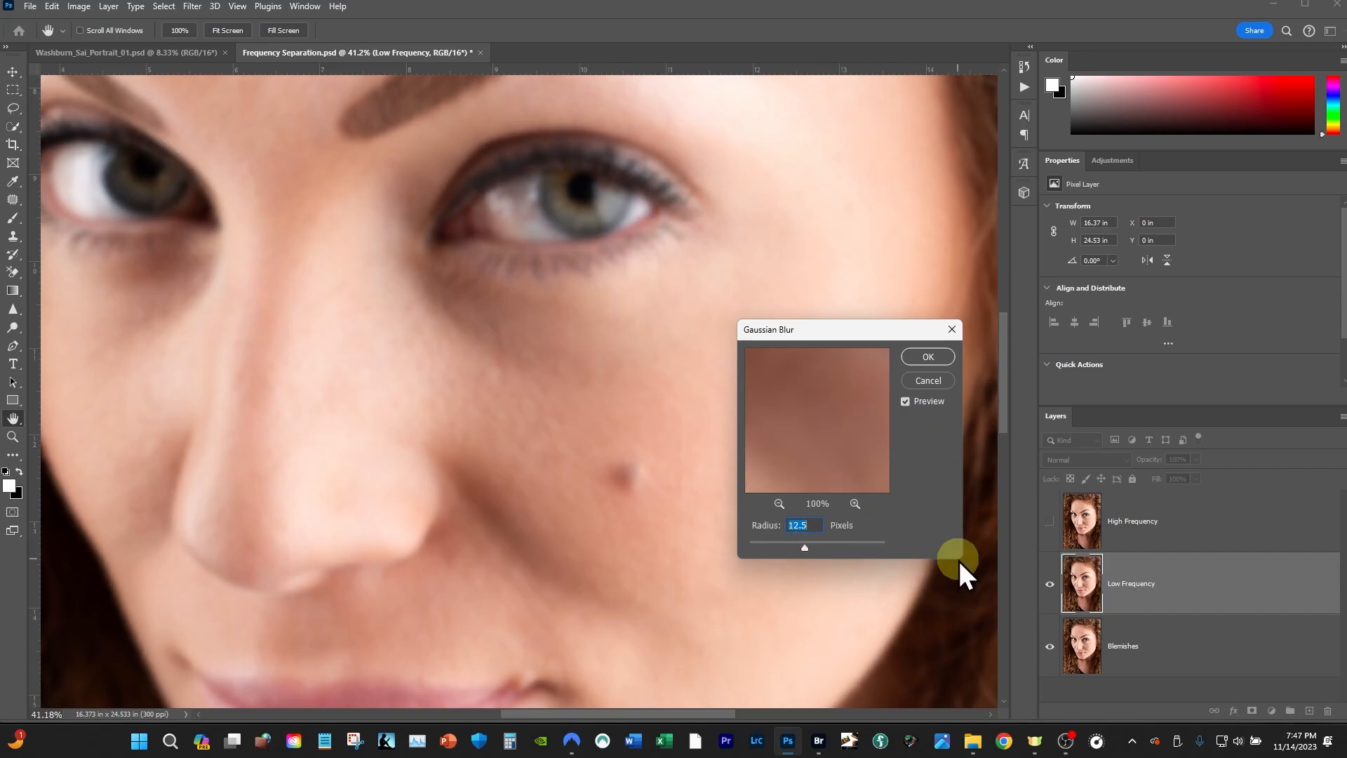
{"action": "left_click", "coordinate": [928, 357]}
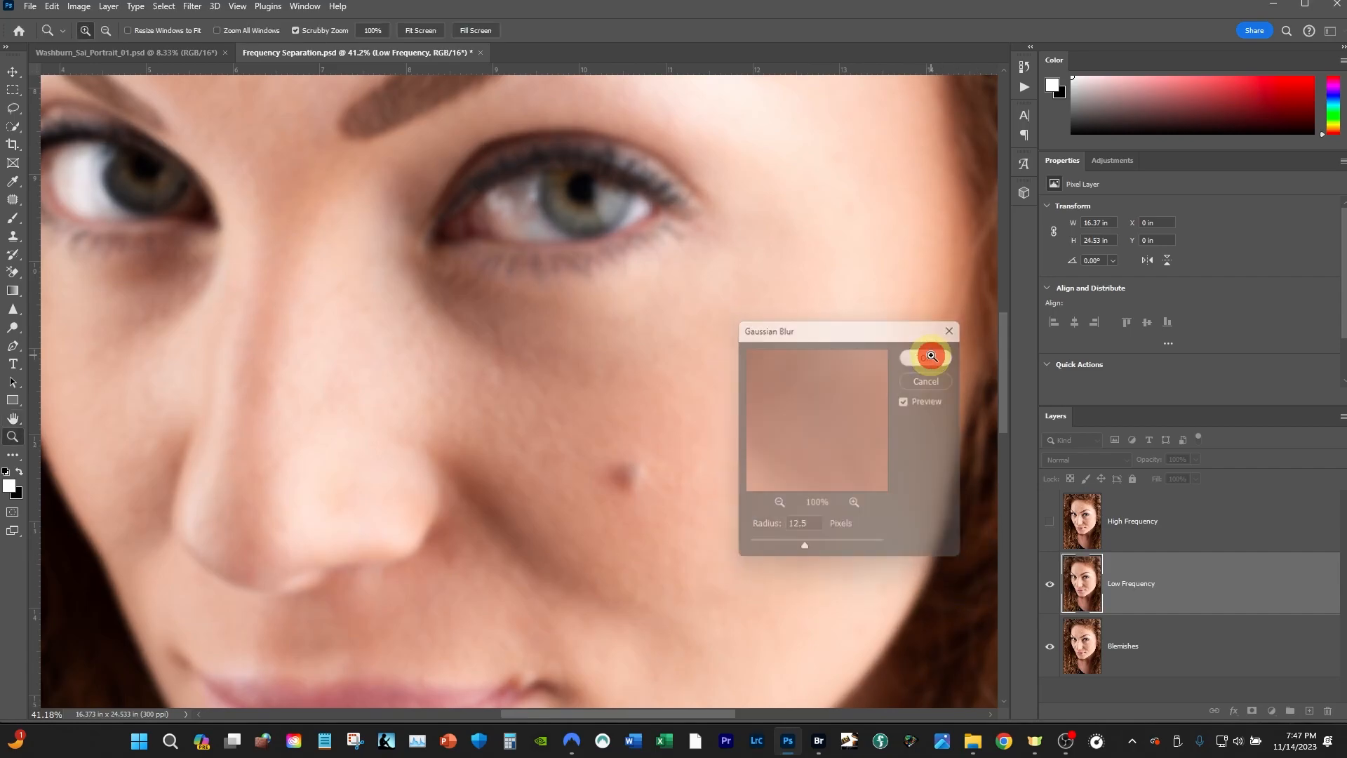
Step: Select the High Frequency layer and make it visible again
{"action": "key", "text": "z"}
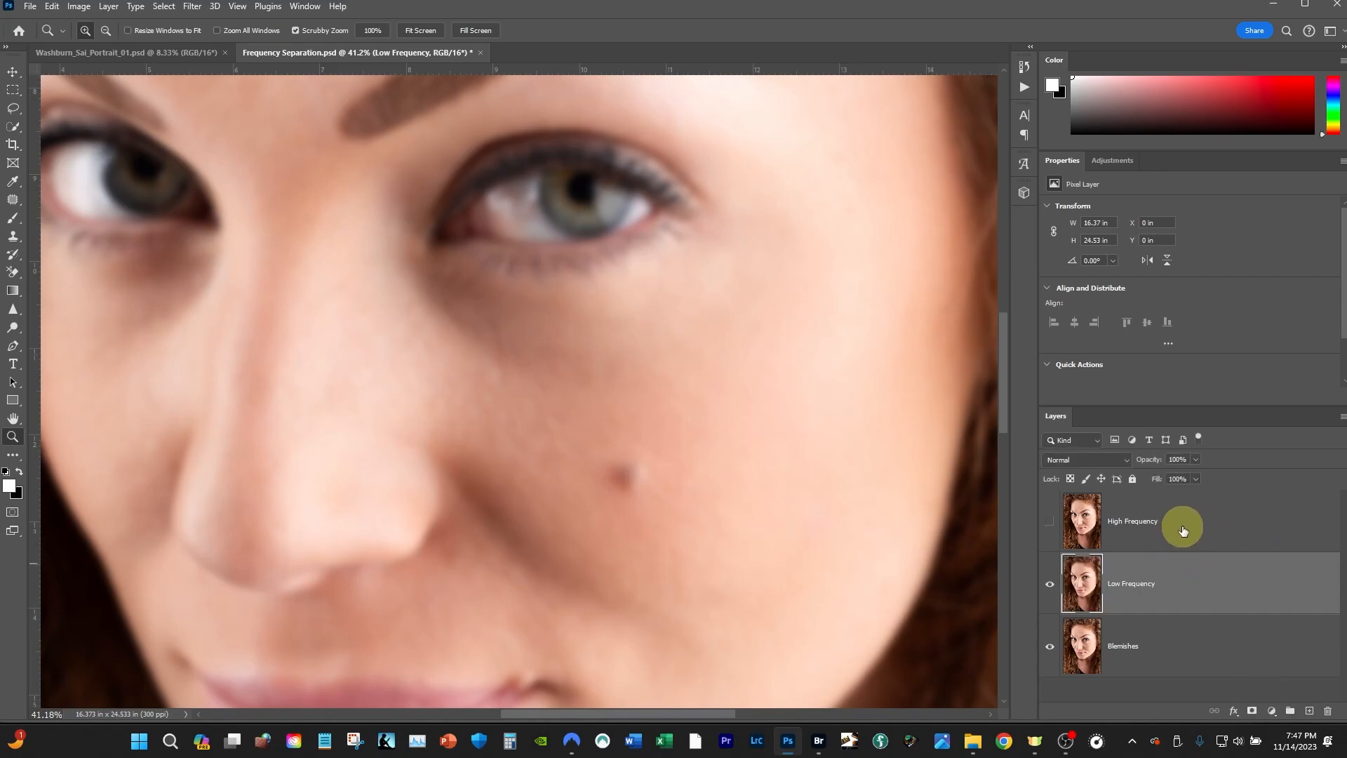
{"action": "left_click_drag", "start_coordinate": [1187, 529], "coordinate": [1196, 530]}
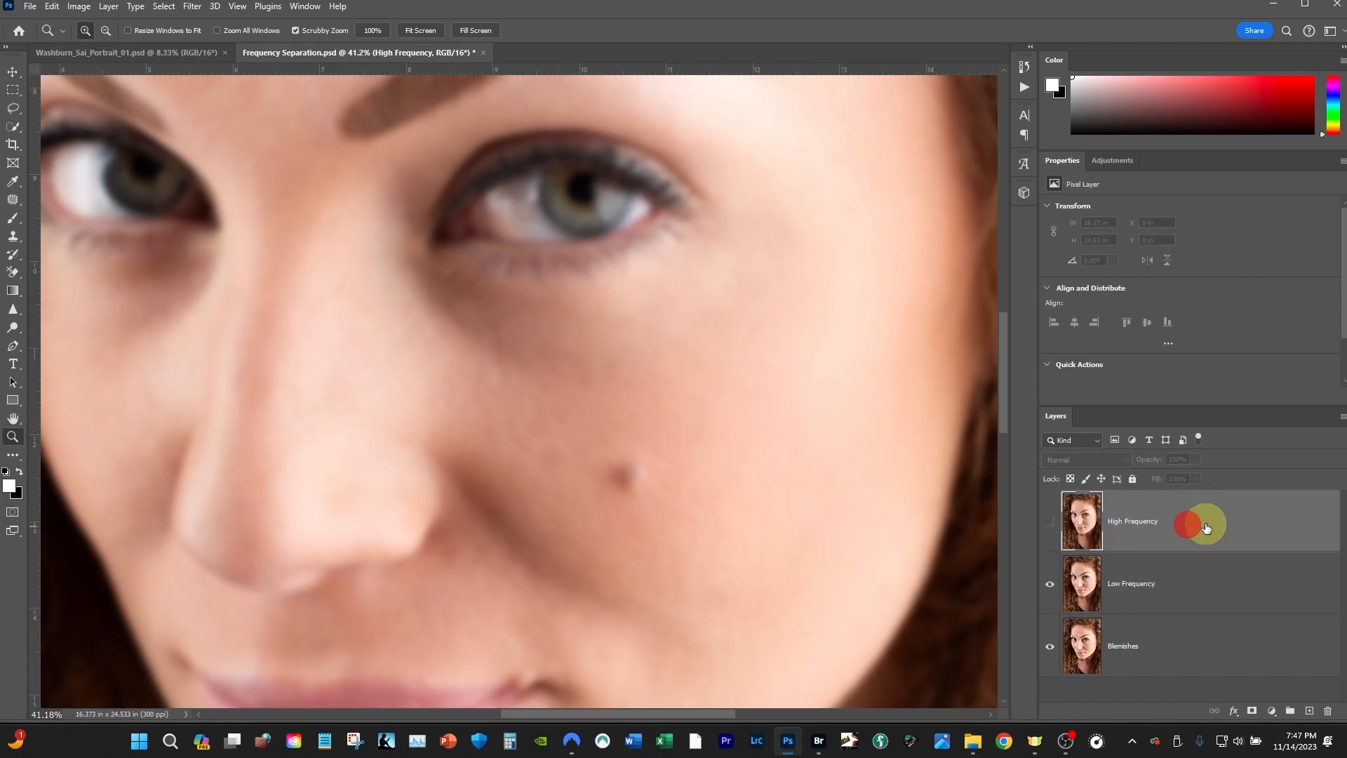
{"action": "left_click", "coordinate": [1048, 529]}
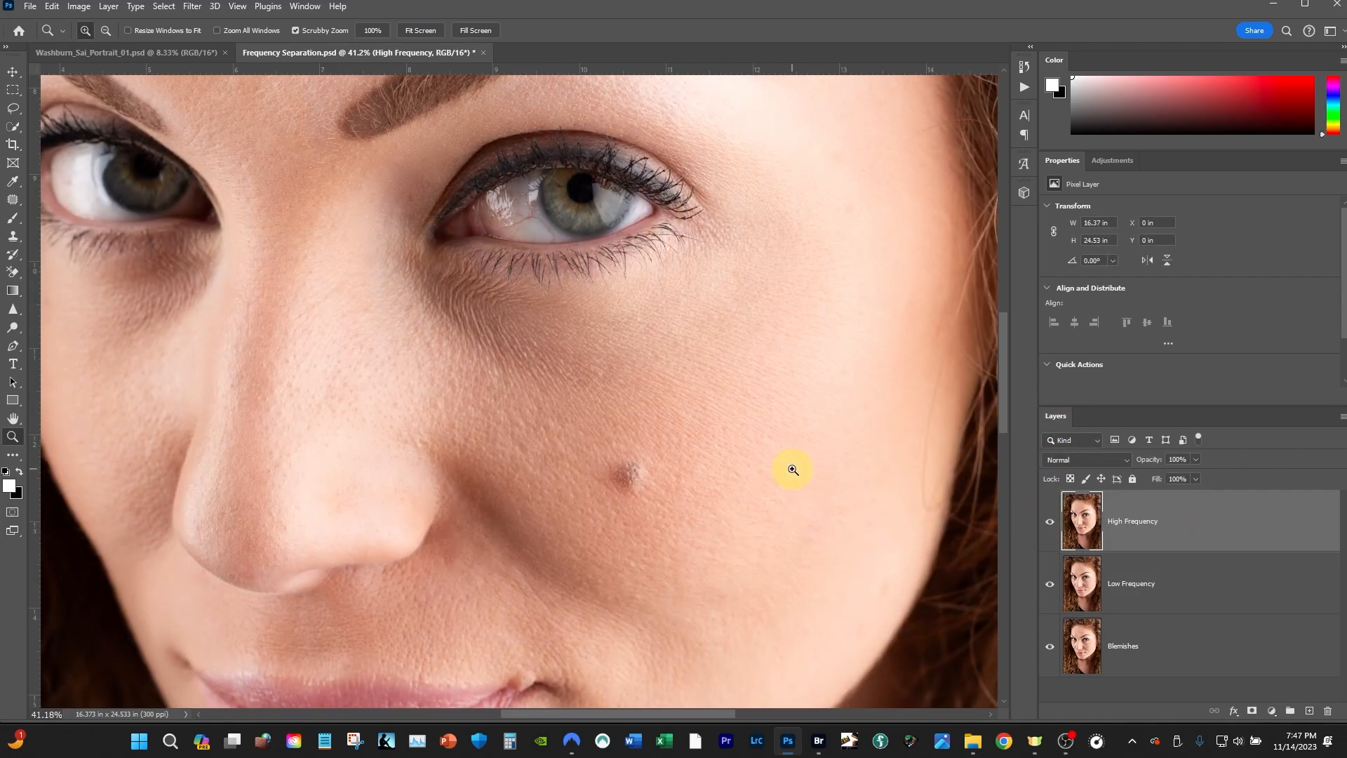
{"action": "left_click_drag", "start_coordinate": [777, 412], "coordinate": [730, 409]}
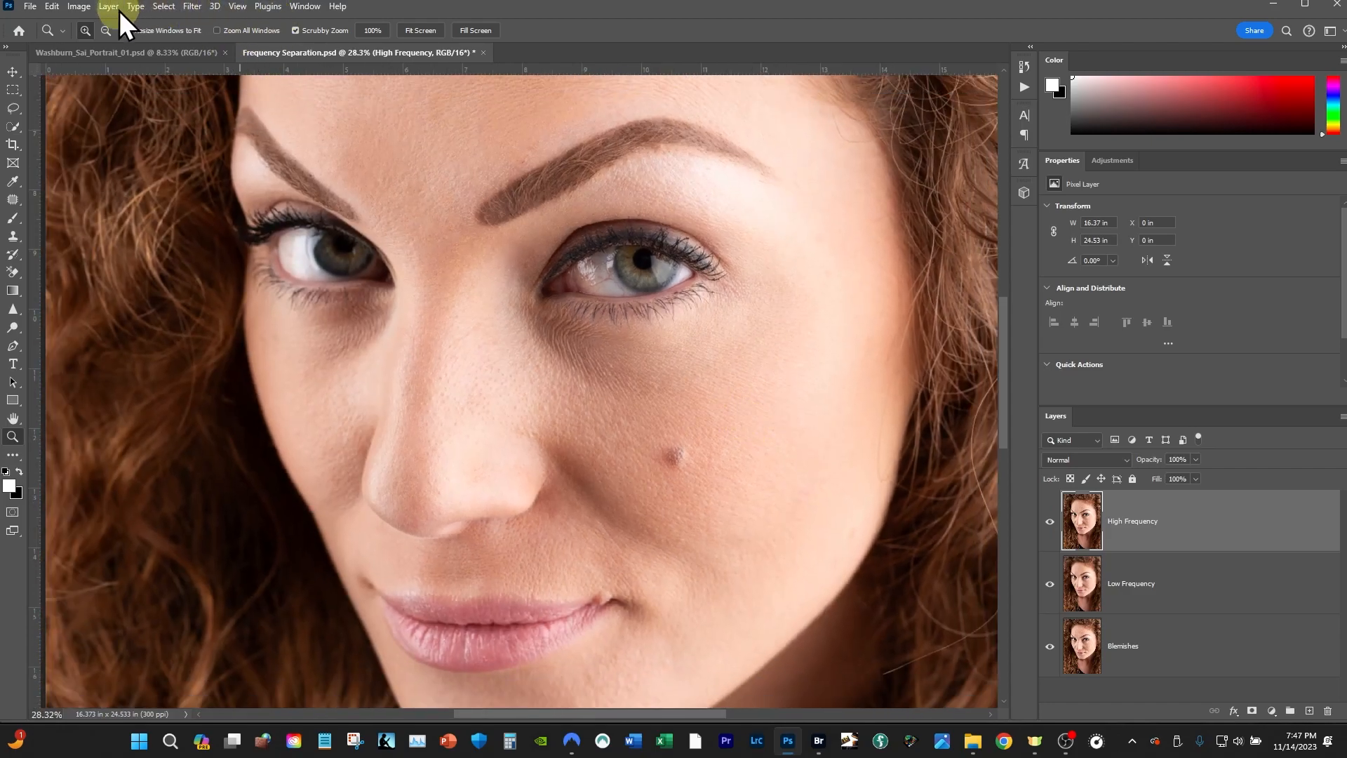
Step: Run Apply Image on the High Frequency layer with Low Frequency as the source layer, Subtract blending, scale 2 and offset 128
{"action": "left_click", "coordinate": [82, 7]}
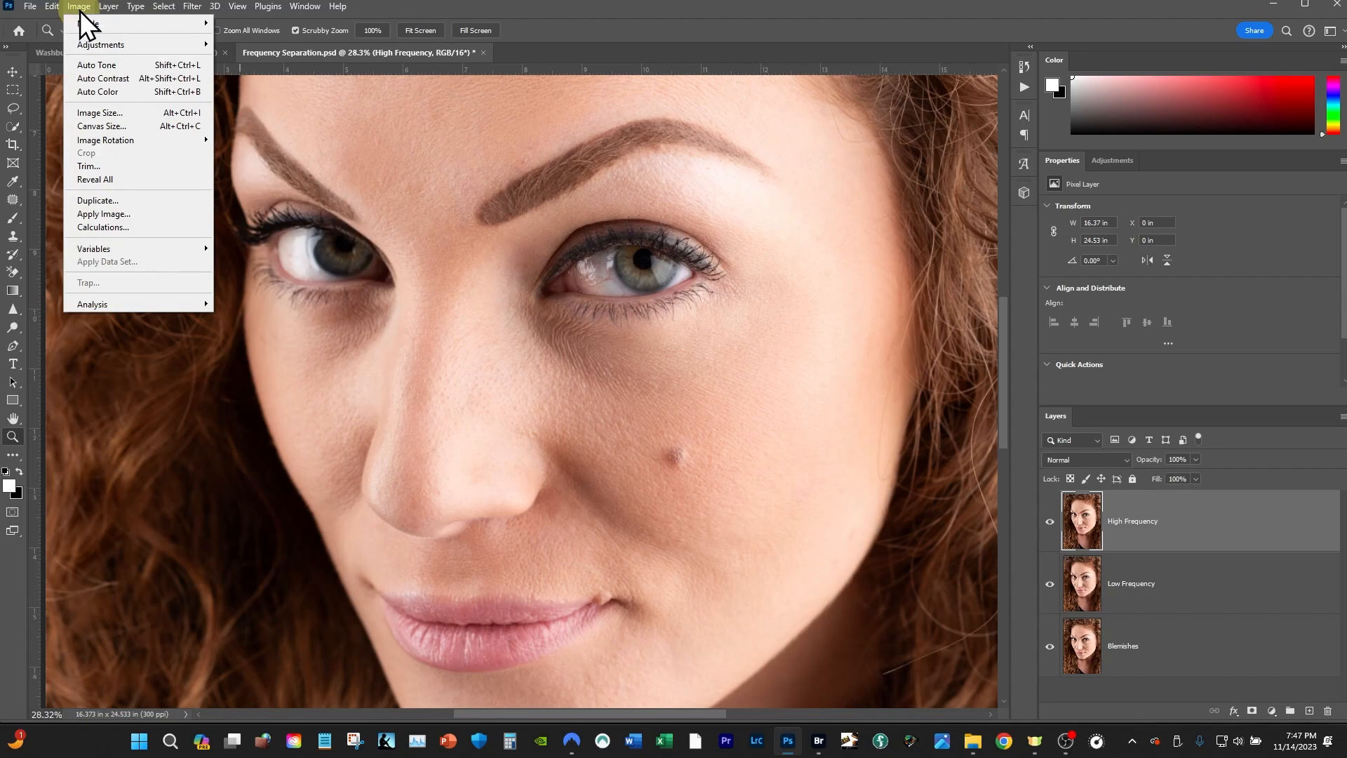
{"action": "left_click", "coordinate": [117, 213]}
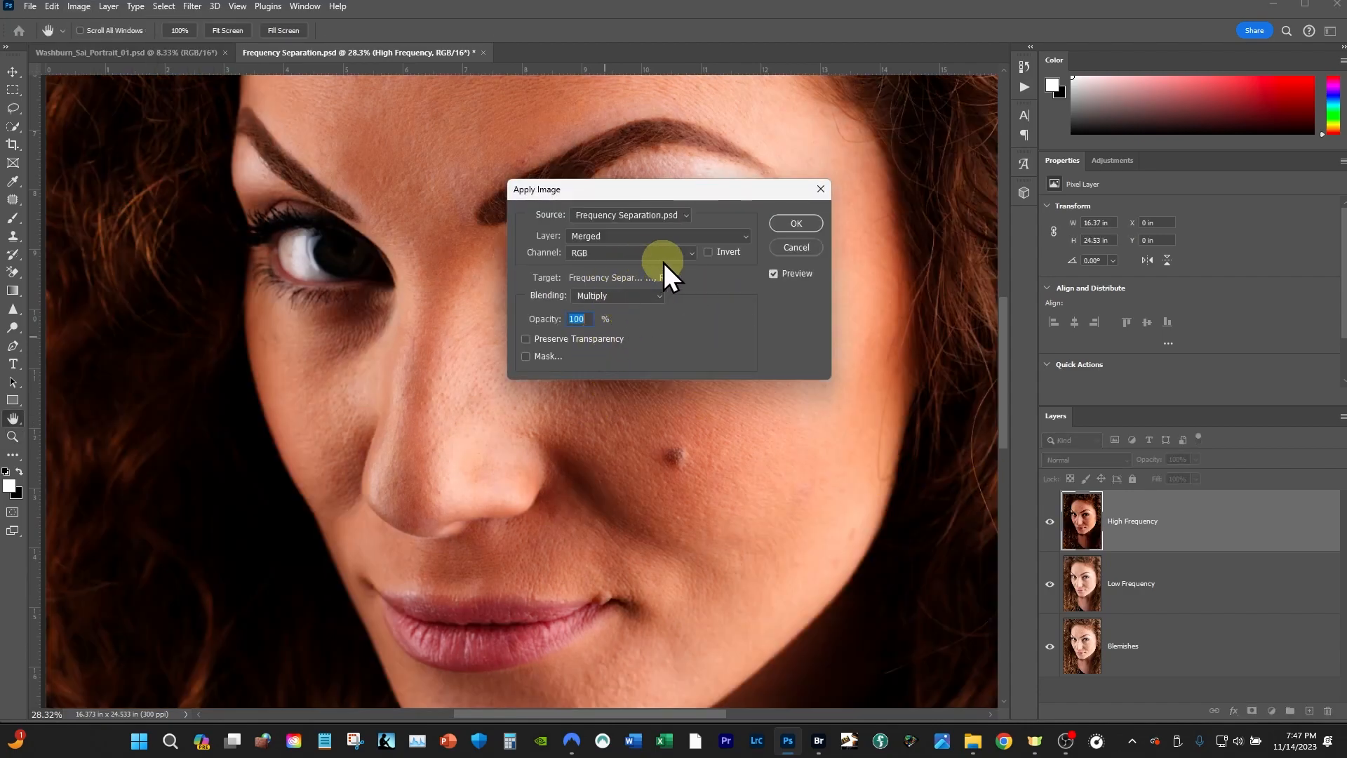
{"action": "left_click", "coordinate": [616, 236]}
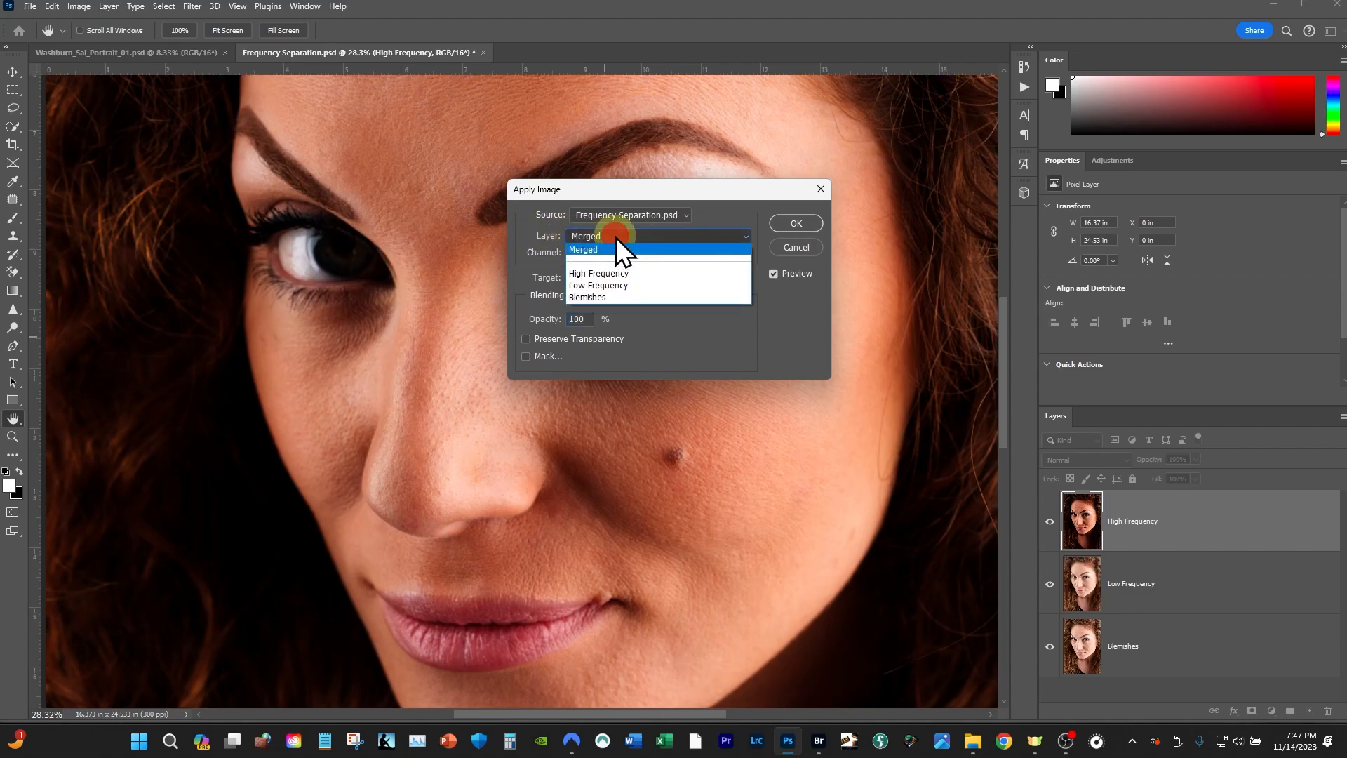
{"action": "left_click", "coordinate": [617, 285]}
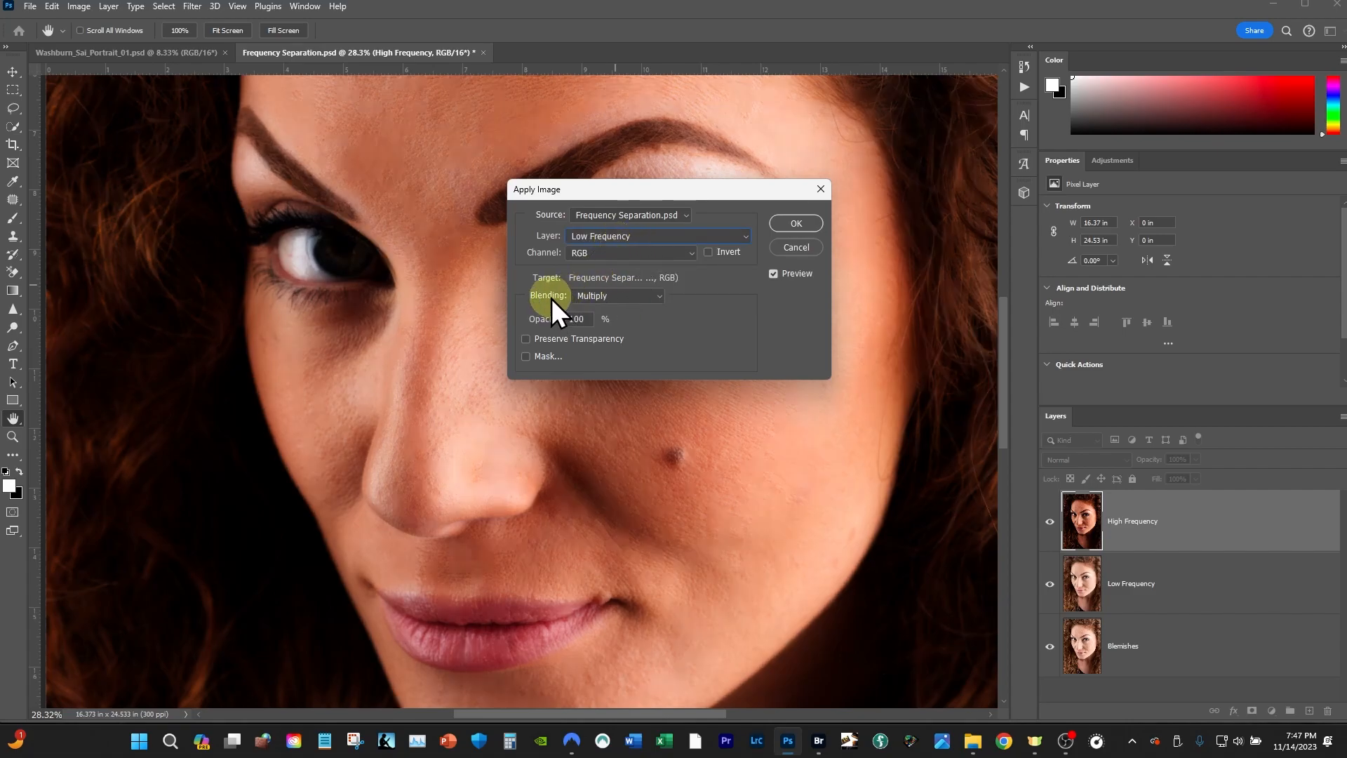
{"action": "left_click", "coordinate": [609, 296]}
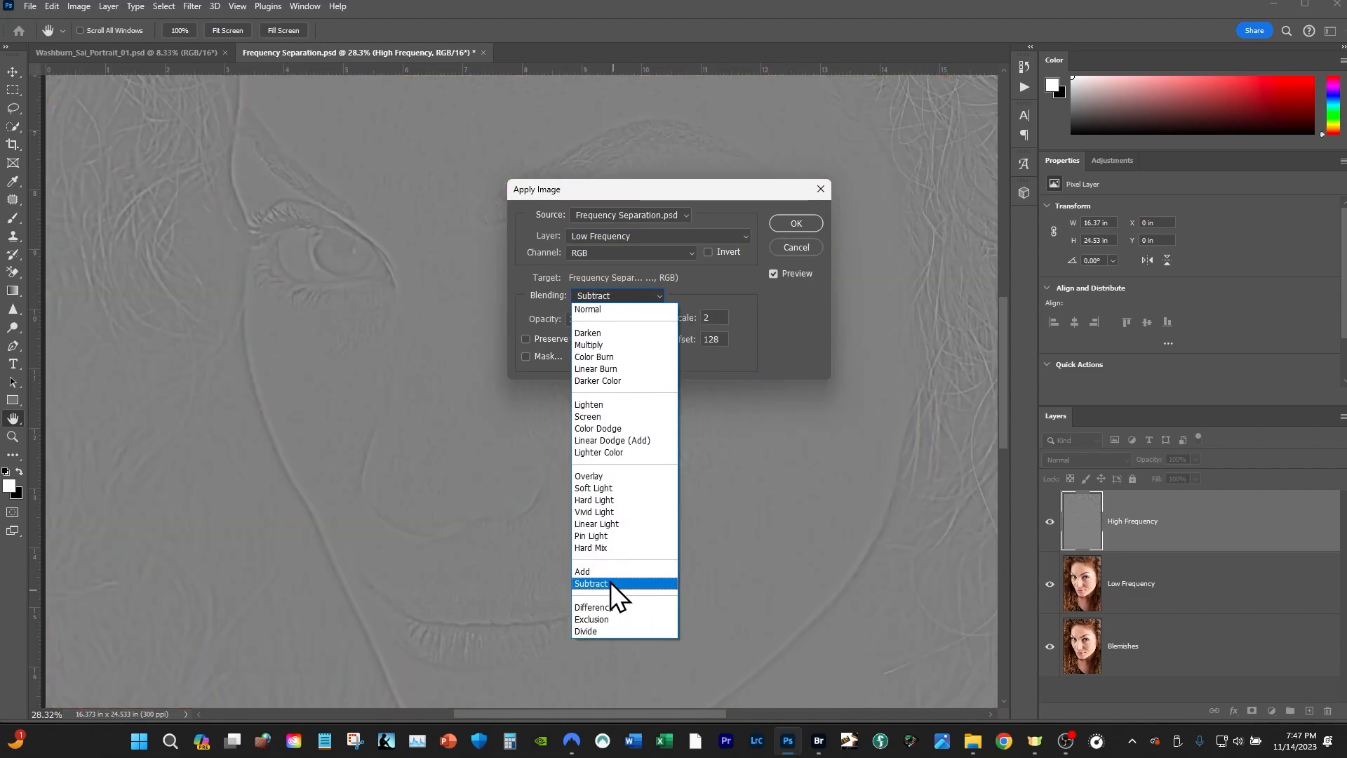
{"action": "left_click", "coordinate": [610, 582]}
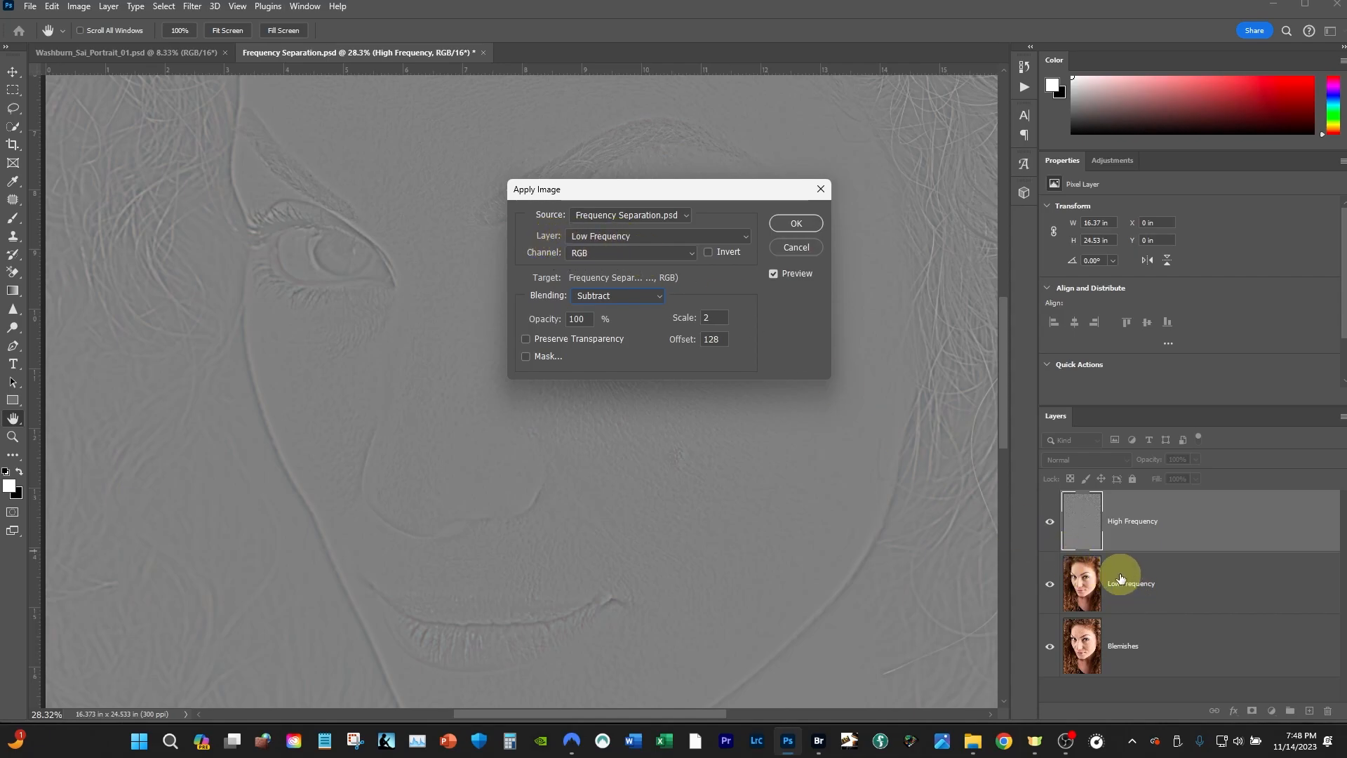
{"action": "left_click", "coordinate": [796, 223]}
Step: Set the High Frequency layer's blend mode to Linear Light
{"action": "key", "text": "z"}
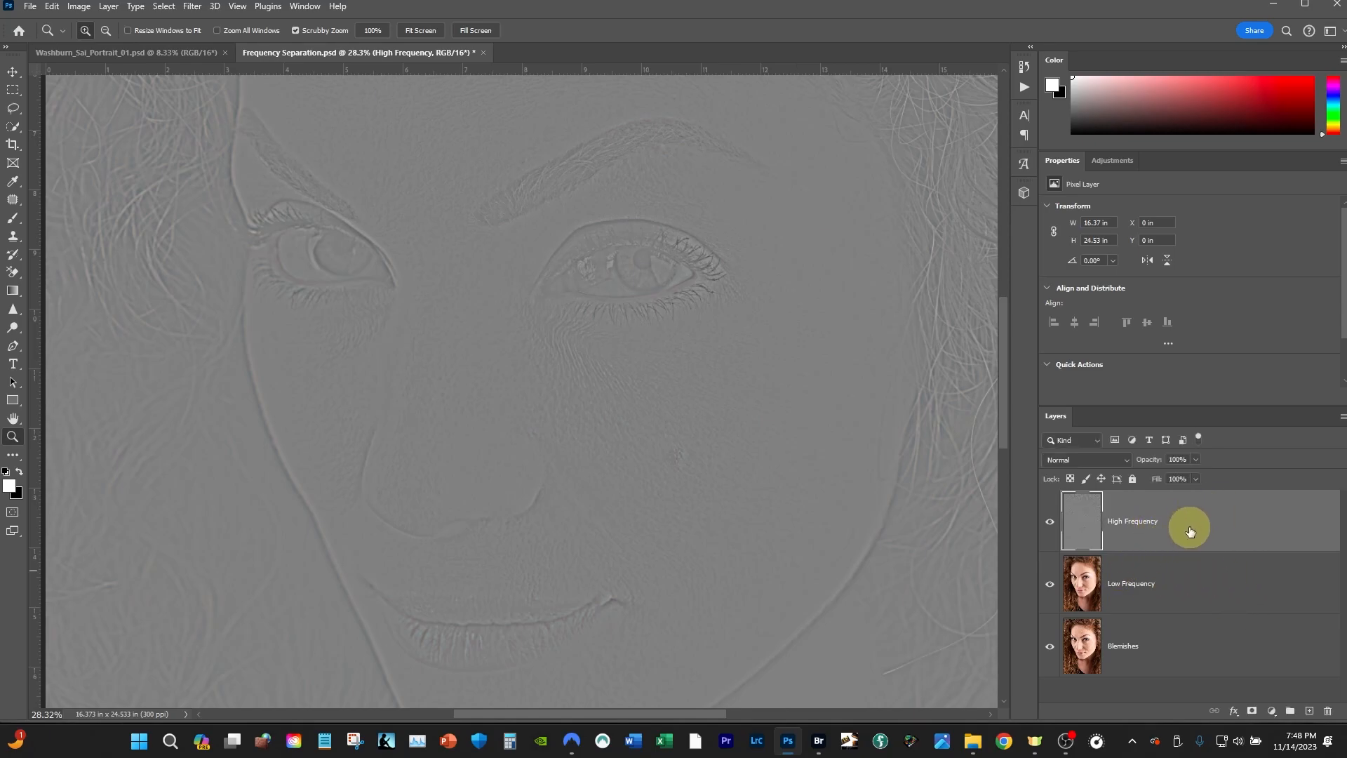
{"action": "left_click", "coordinate": [1117, 462]}
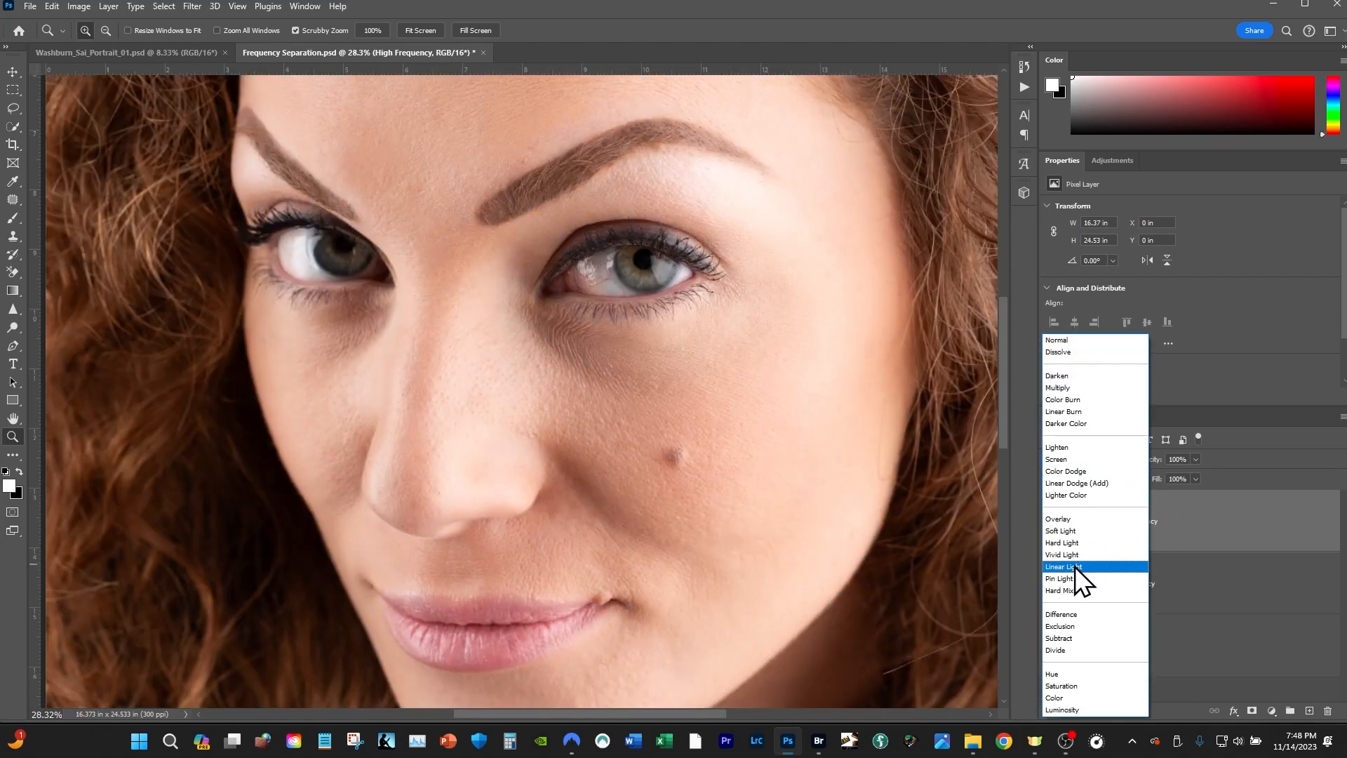
{"action": "left_click", "coordinate": [1075, 566]}
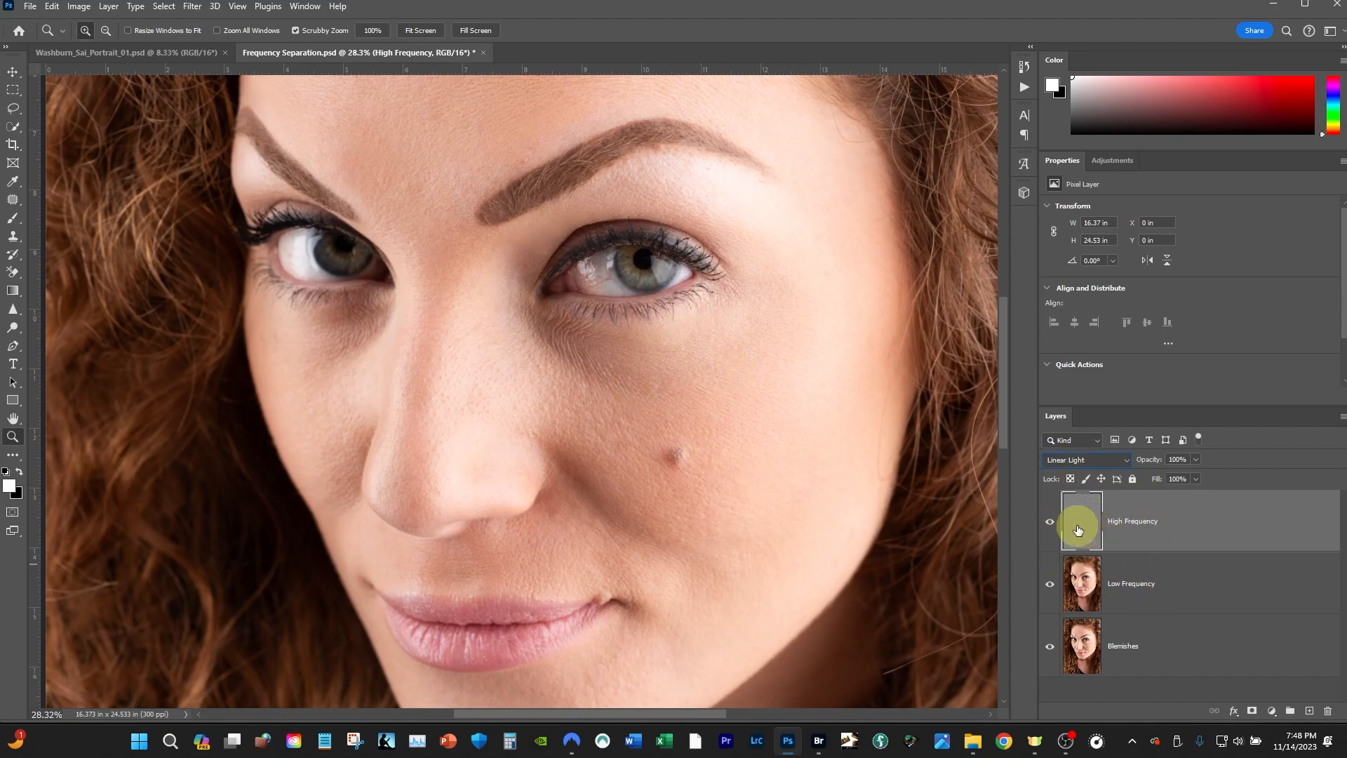
Step: Hide the High Frequency layer and activate the Remove tool on the Low Frequency layer
{"action": "left_click", "coordinate": [1049, 522]}
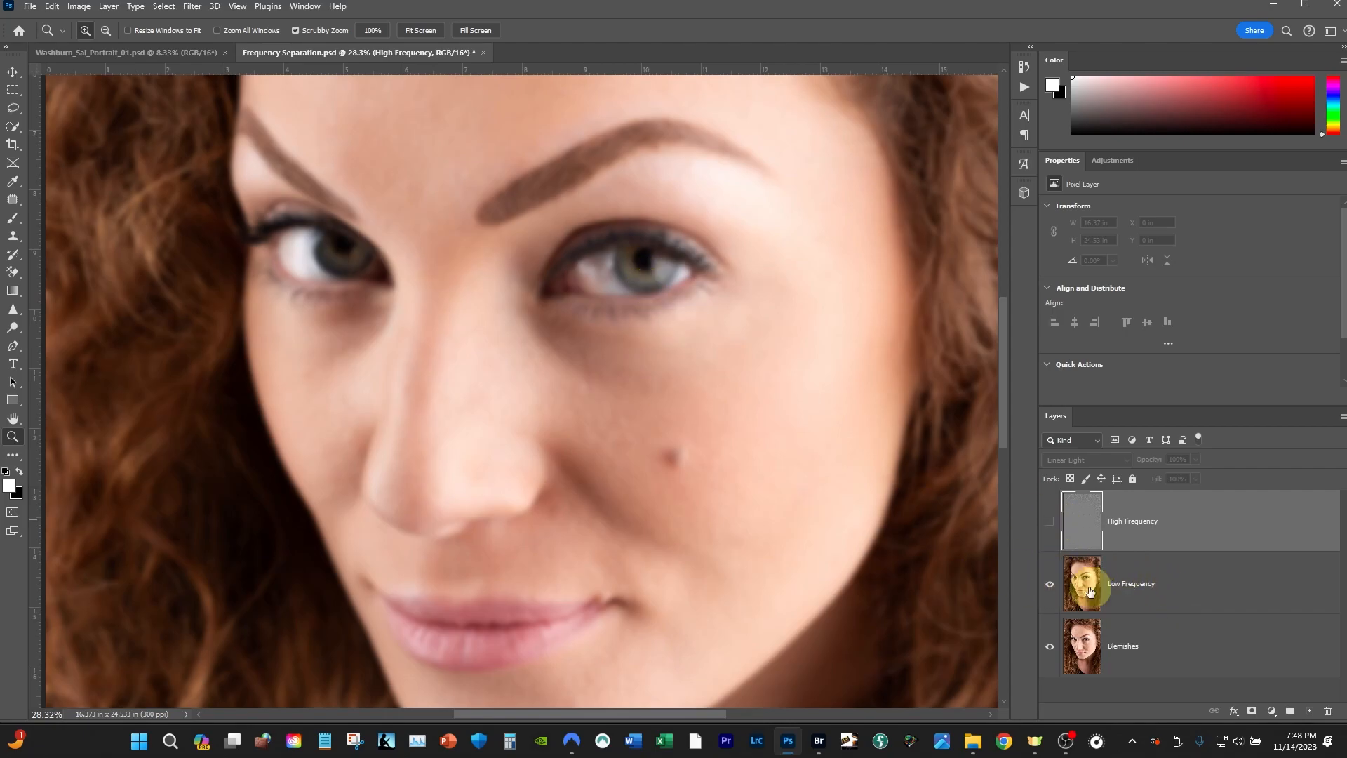
{"action": "left_click", "coordinate": [1183, 591]}
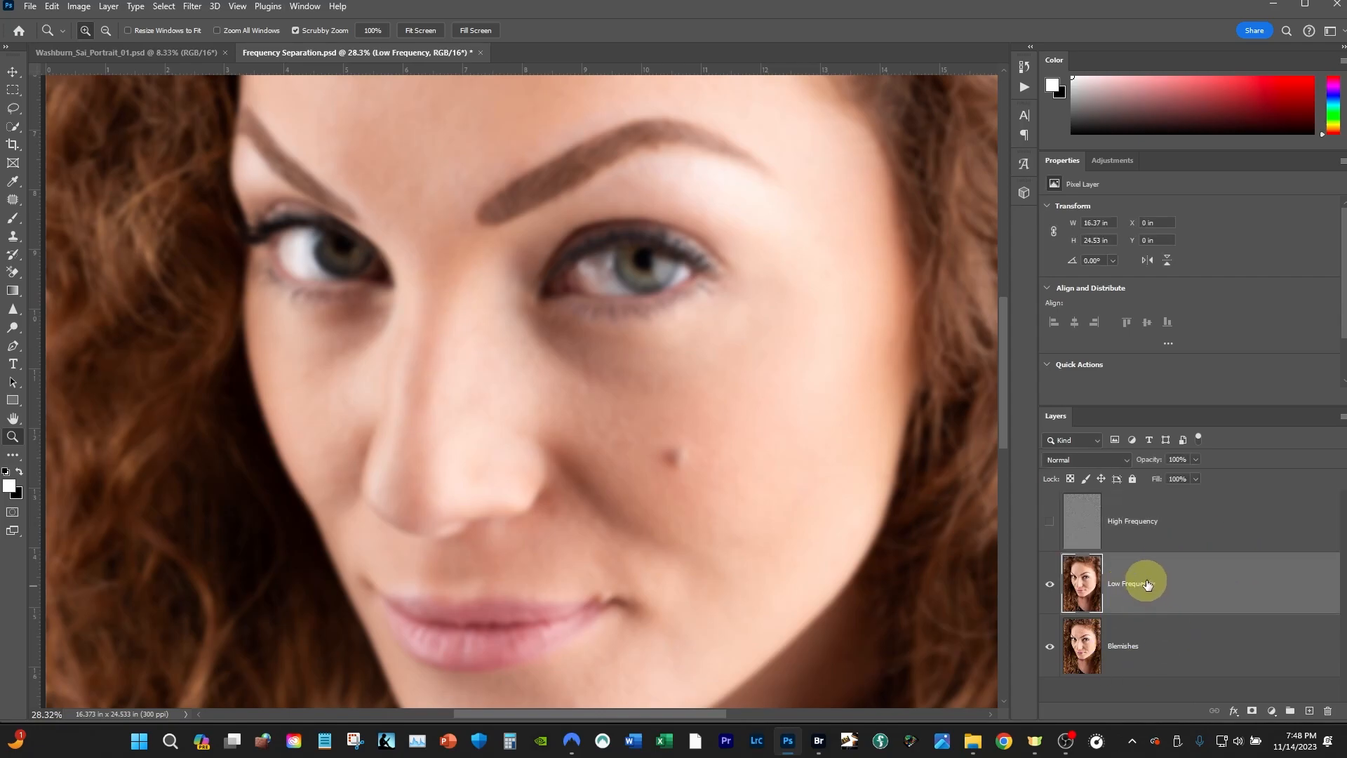
{"action": "left_click", "coordinate": [13, 202]}
{"action": "right_click", "coordinate": [14, 202]}
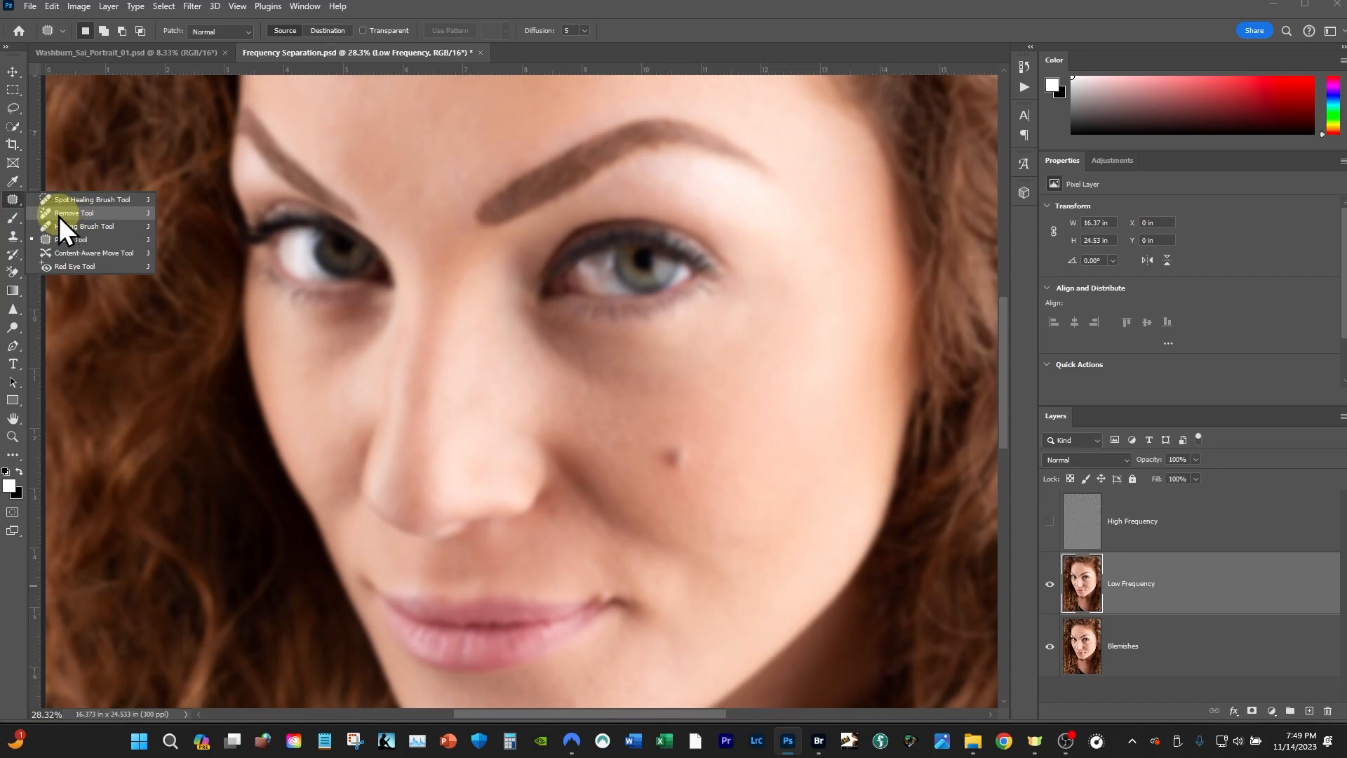
{"action": "left_click", "coordinate": [77, 215]}
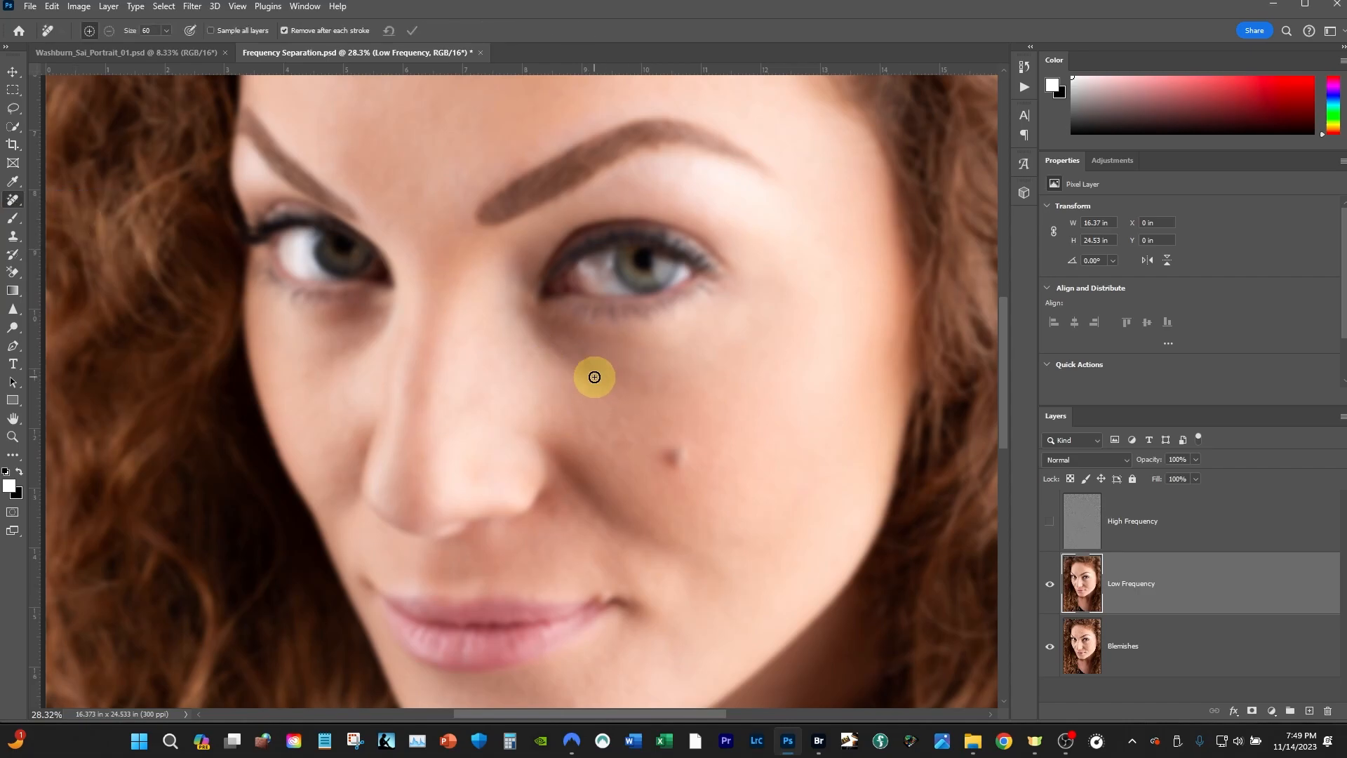
{"action": "key", "text": "z"}
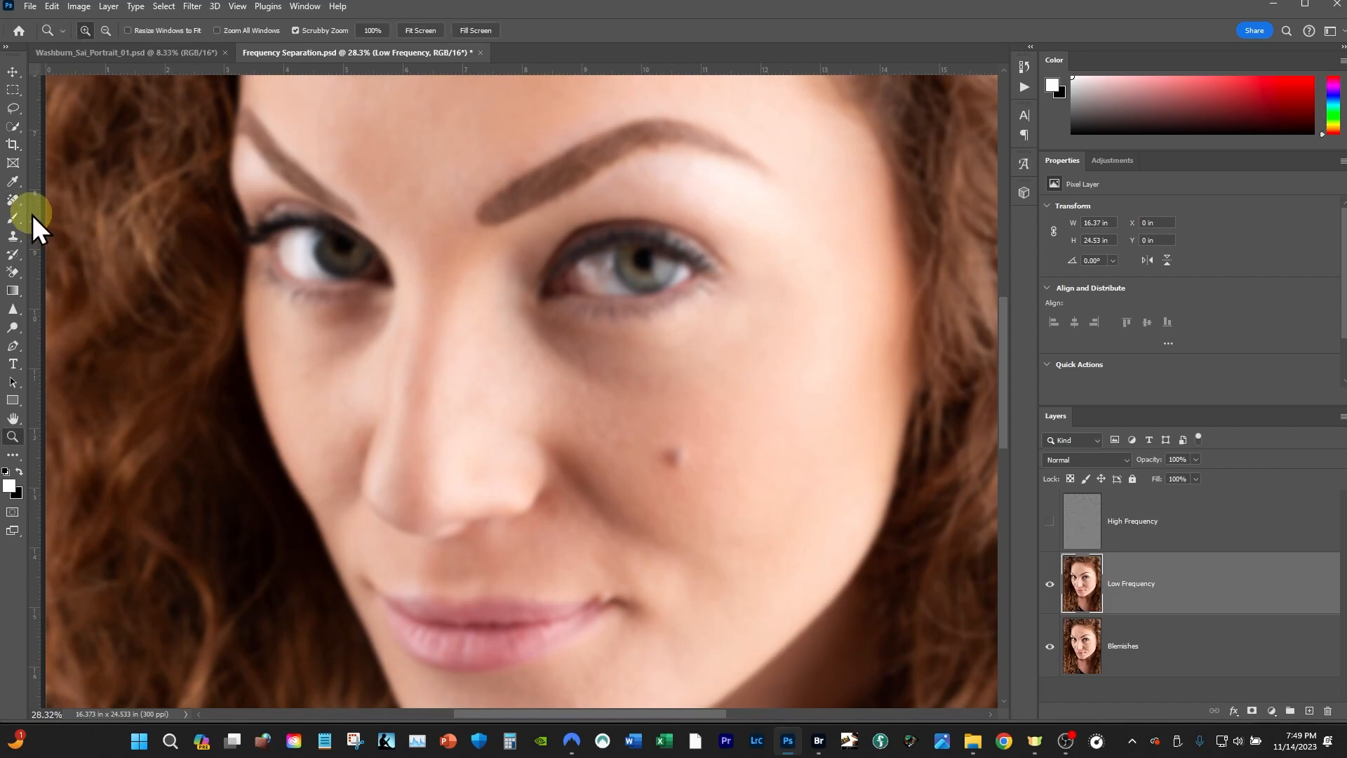
{"action": "key", "text": "j"}
{"action": "left_click", "coordinate": [14, 200]}
{"action": "left_click", "coordinate": [64, 209]}
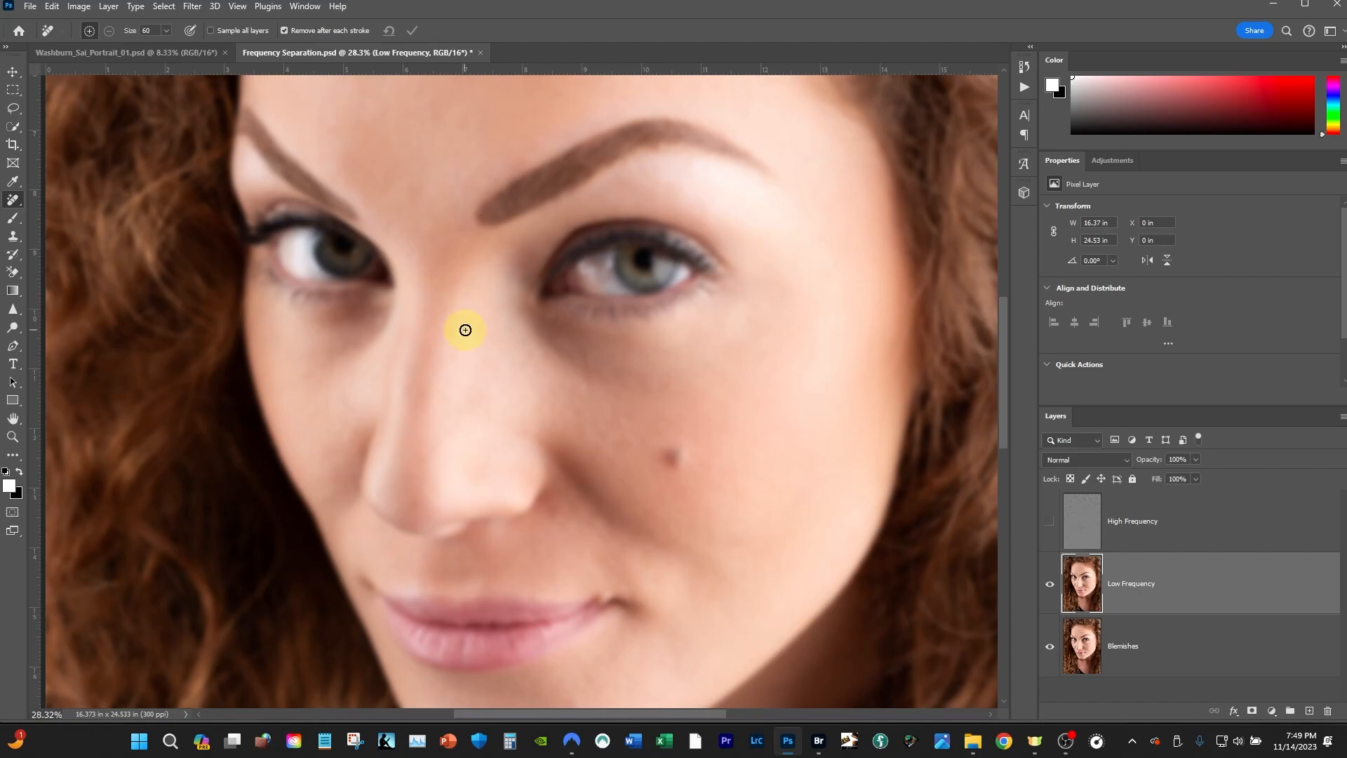
Step: Size the Remove tool brush to 250 and paint over the dark area under the eye on the picture's right side
{"action": "key", "text": "bracketright"}
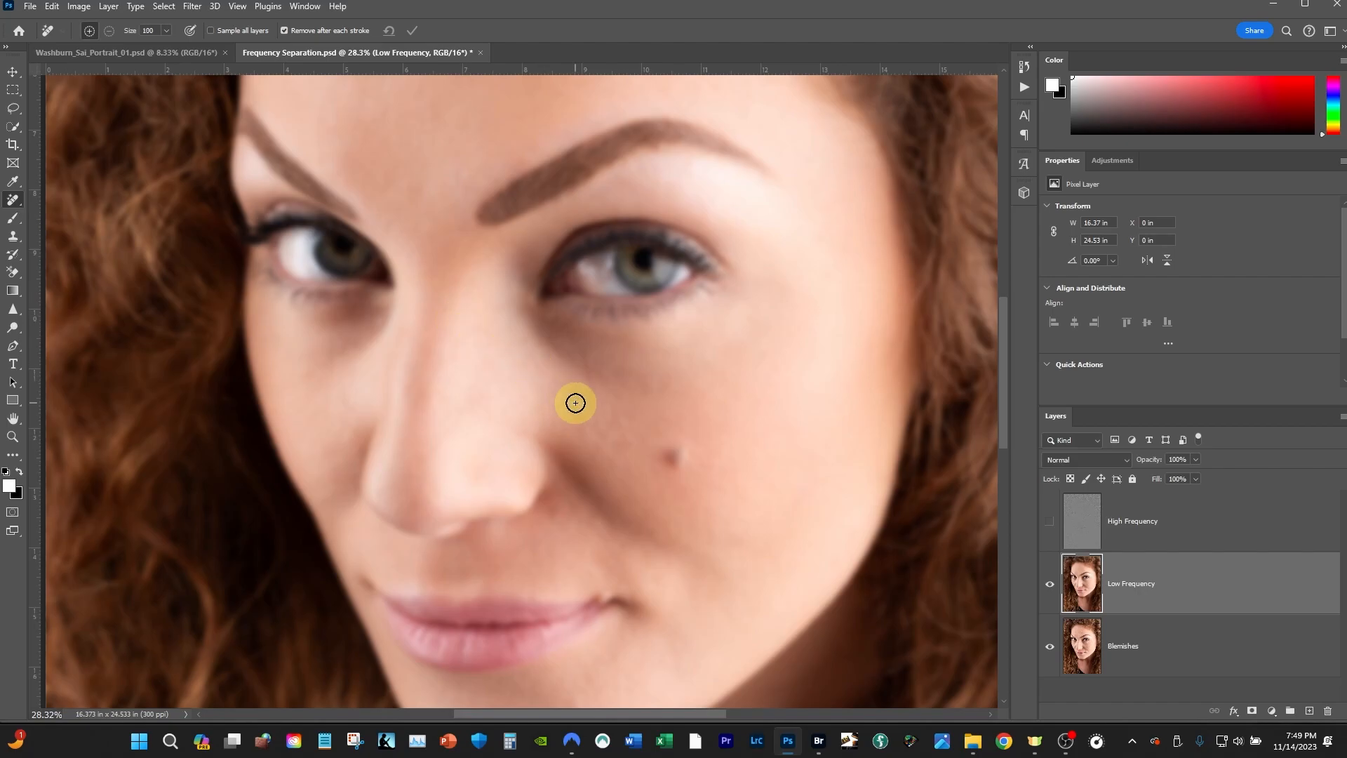
{"action": "key", "text": "bracketright"}
{"action": "key", "text": "bracketright"}
{"action": "key", "text": "bracketright"}
{"action": "key", "text": "bracketright"}
{"action": "key", "text": "bracketright"}
{"action": "key", "text": "bracketright"}
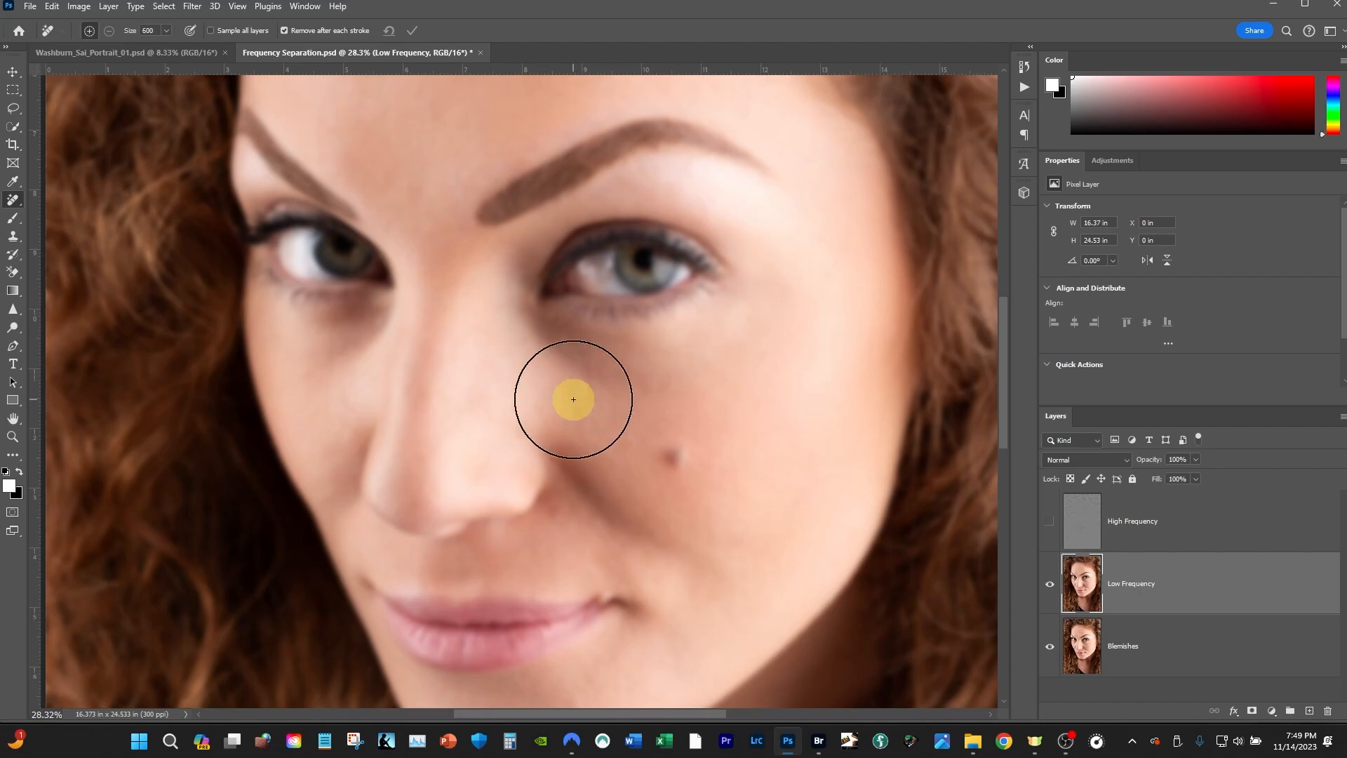
{"action": "key", "text": "bracketleft"}
{"action": "key", "text": "bracketleft"}
{"action": "key", "text": "bracketleft"}
{"action": "key", "text": "bracketleft"}
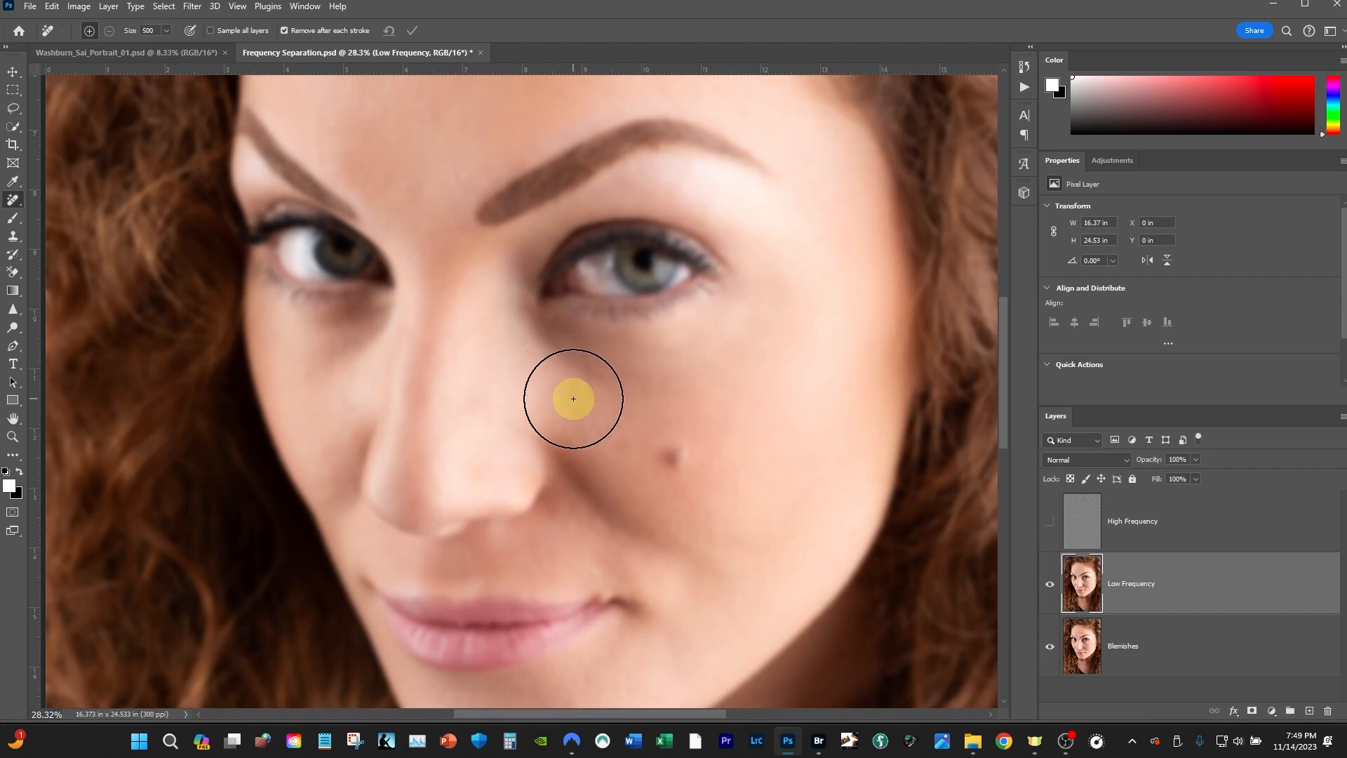
{"action": "key", "text": "bracketleft"}
{"action": "key", "text": "bracketleft"}
{"action": "key", "text": "bracketleft"}
{"action": "key", "text": "bracketleft"}
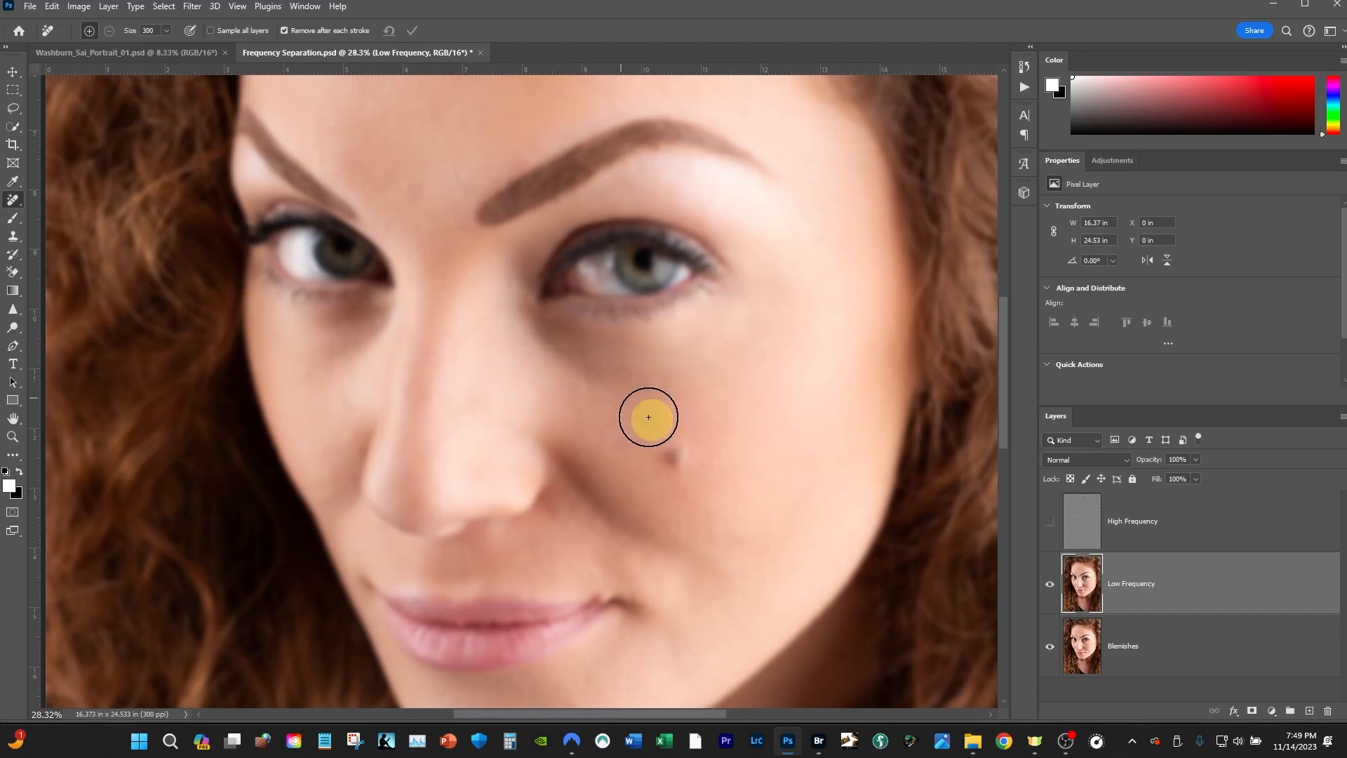
{"action": "key", "text": "bracketright"}
{"action": "key", "text": "bracketright"}
{"action": "key", "text": "bracketleft"}
{"action": "key", "text": "bracketleft"}
{"action": "key", "text": "bracketleft"}
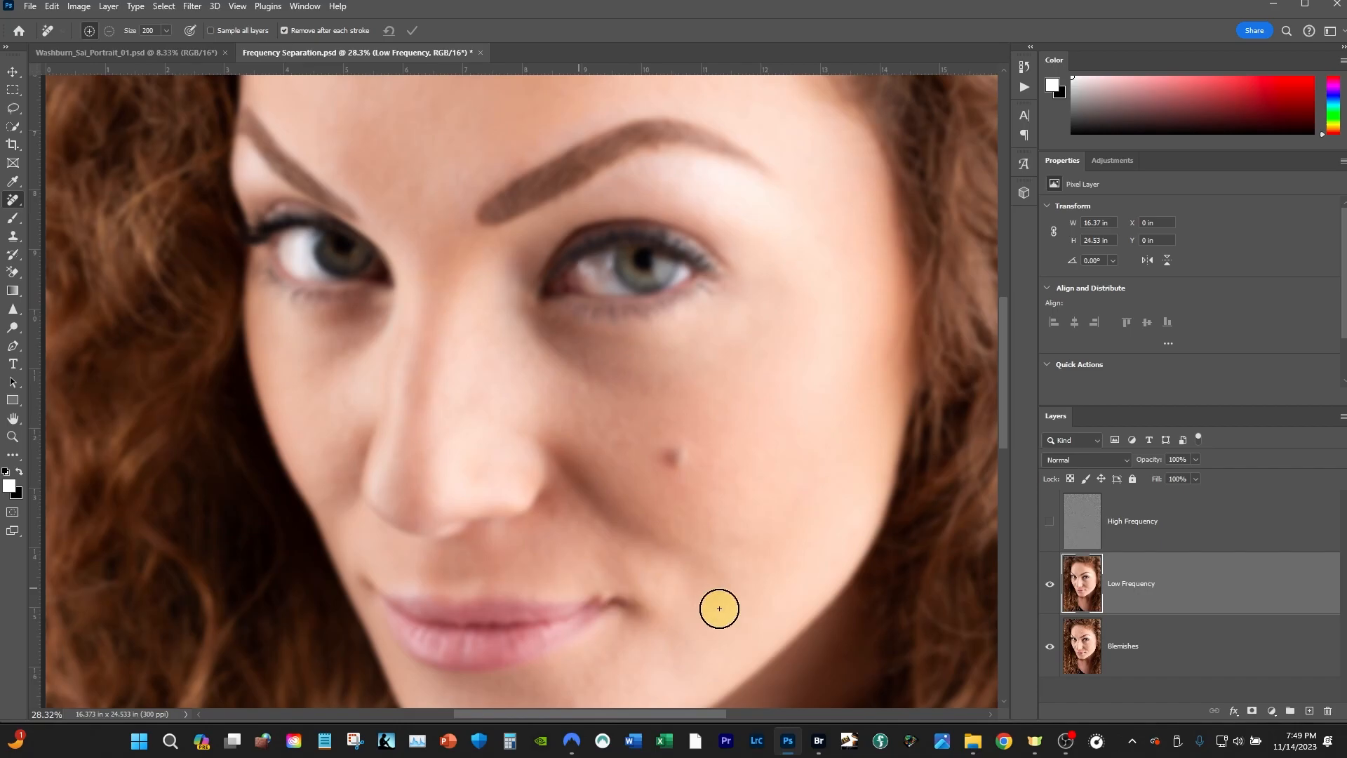
{"action": "key", "text": "bracketright"}
{"action": "key", "text": "bracketright"}
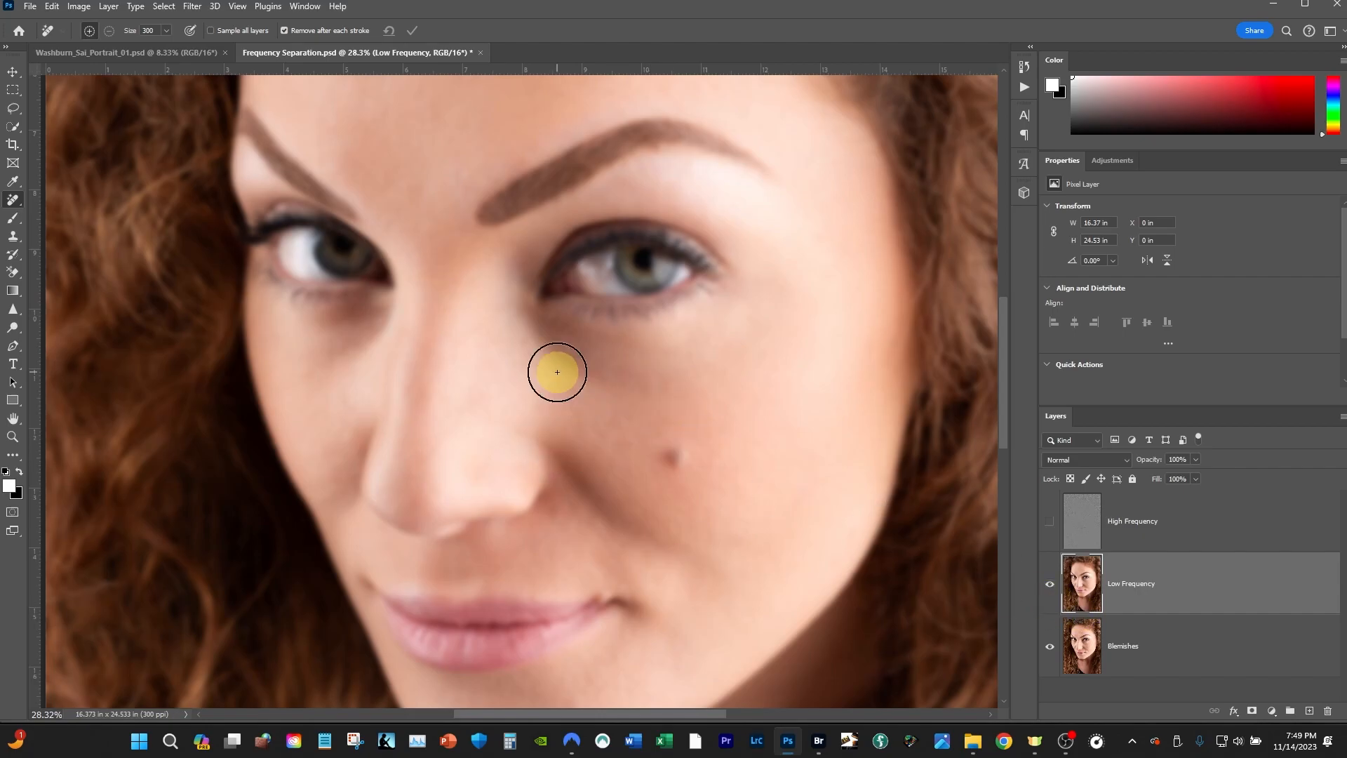
{"action": "key", "text": "bracketright"}
{"action": "key", "text": "bracketright"}
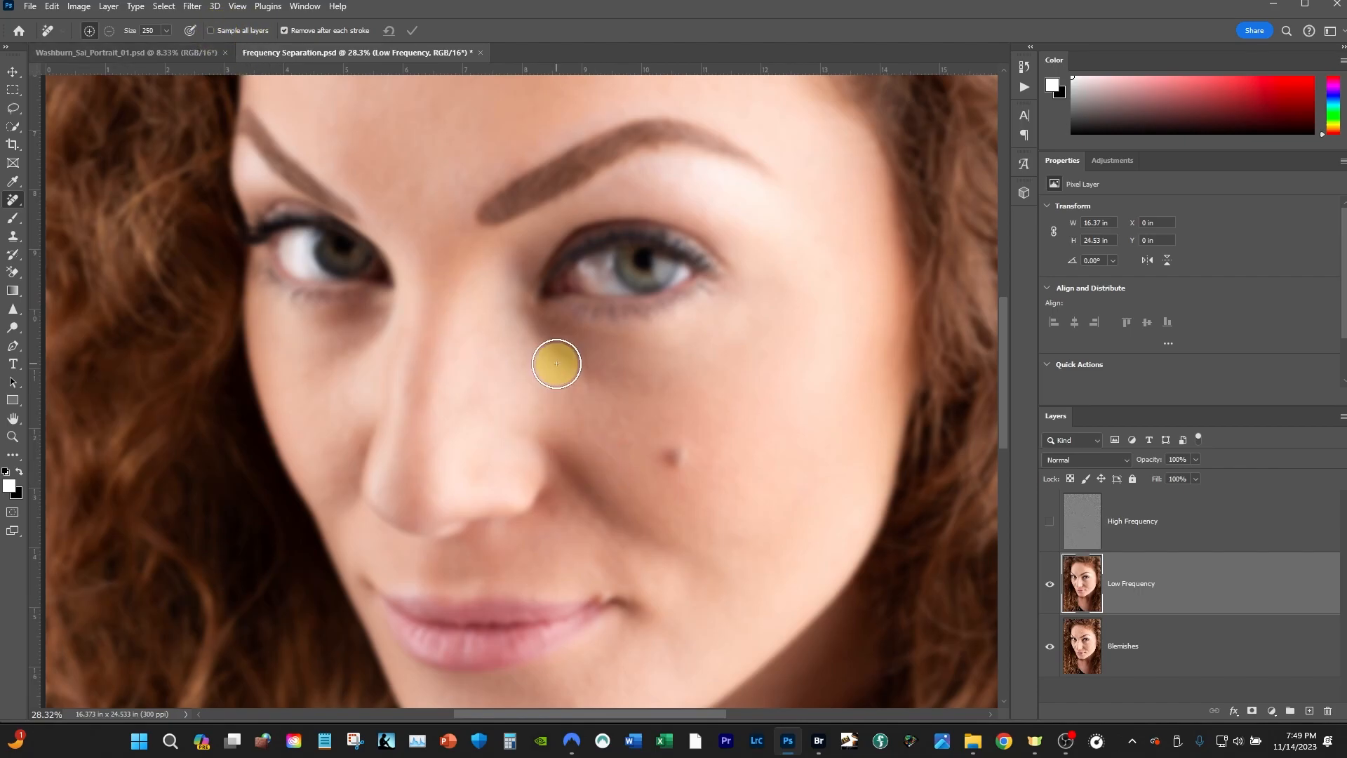
{"action": "mouse_move", "coordinate": [528, 323]}
{"action": "left_mouse_down"}
{"action": "mouse_move", "coordinate": [592, 352]}
{"action": "mouse_move", "coordinate": [668, 360]}
{"action": "left_mouse_up"}
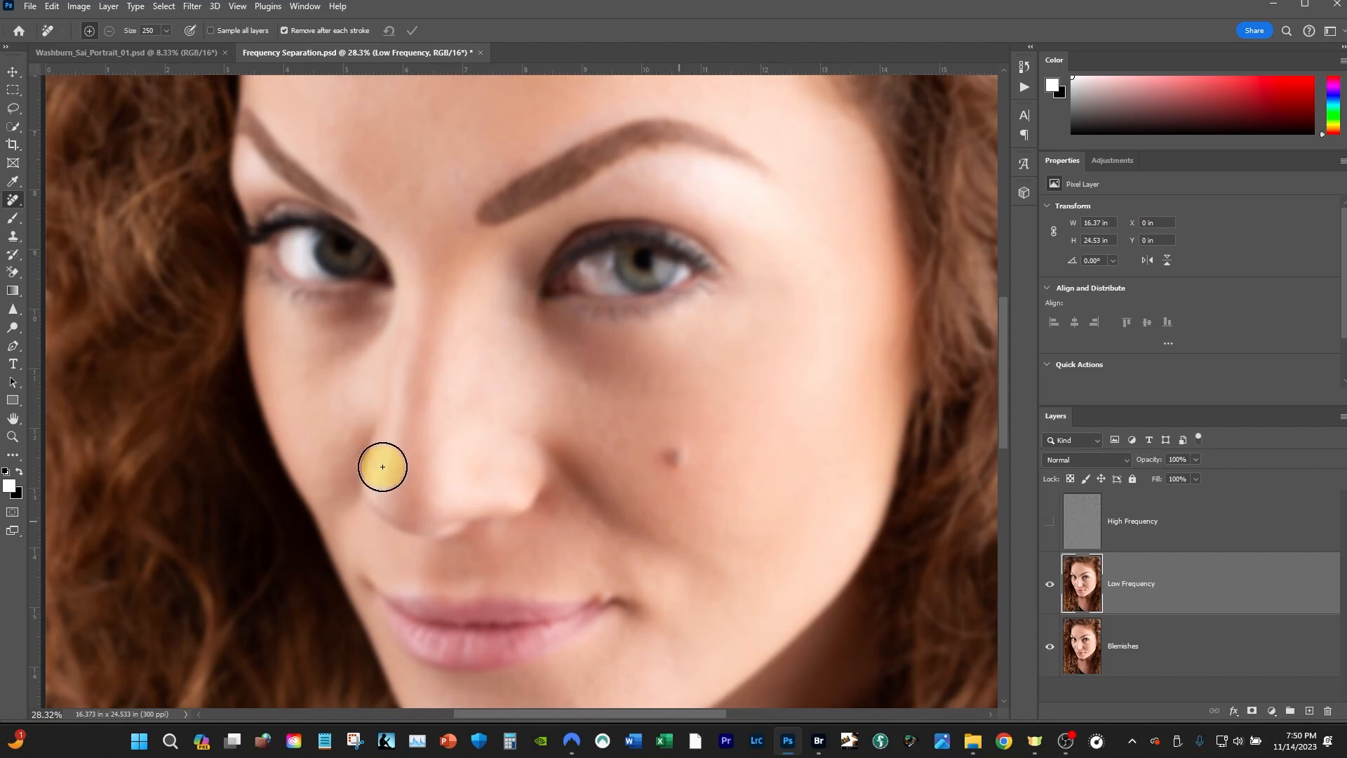
Step: Even out the shadow under the eye on the picture's left side with a 125-size Remove tool brush
{"action": "left_click_drag", "start_coordinate": [393, 368], "coordinate": [543, 378]}
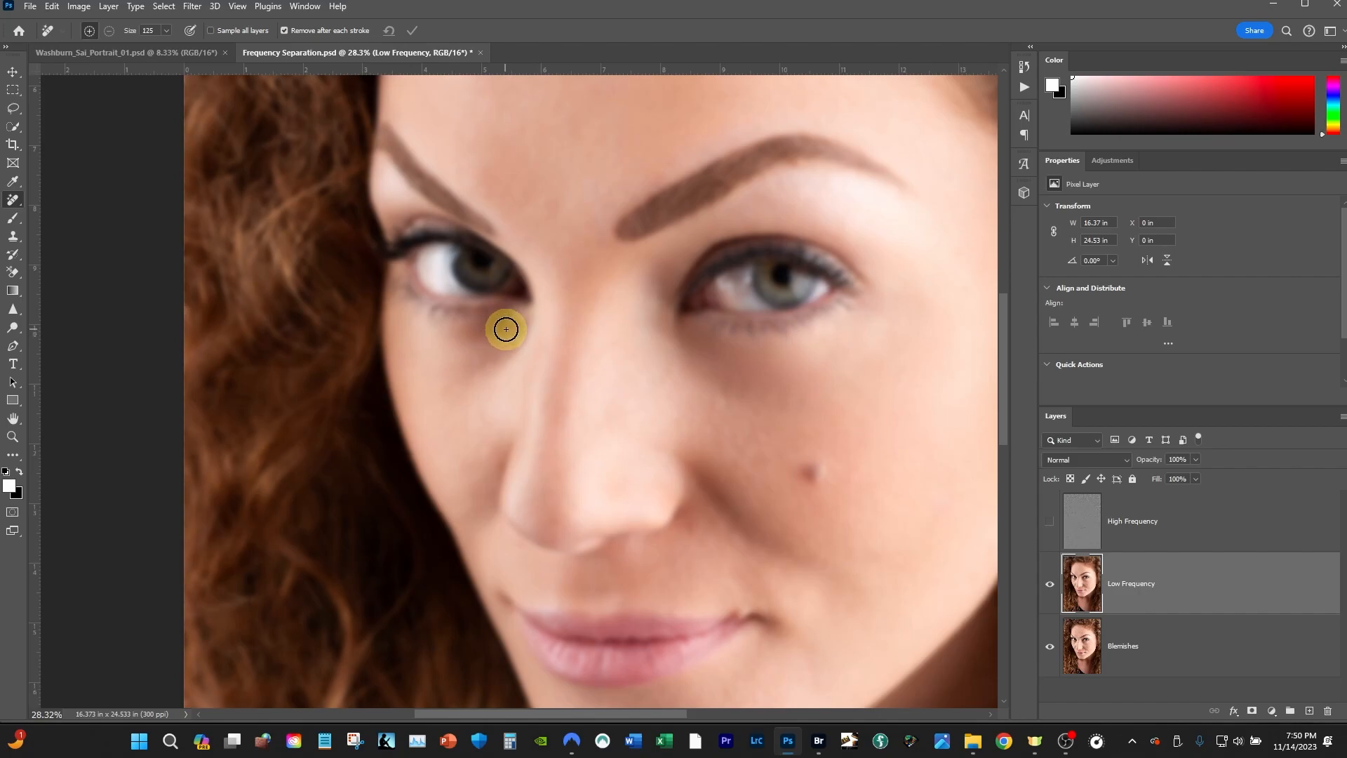
{"action": "left_click_drag", "start_coordinate": [489, 328], "coordinate": [453, 338]}
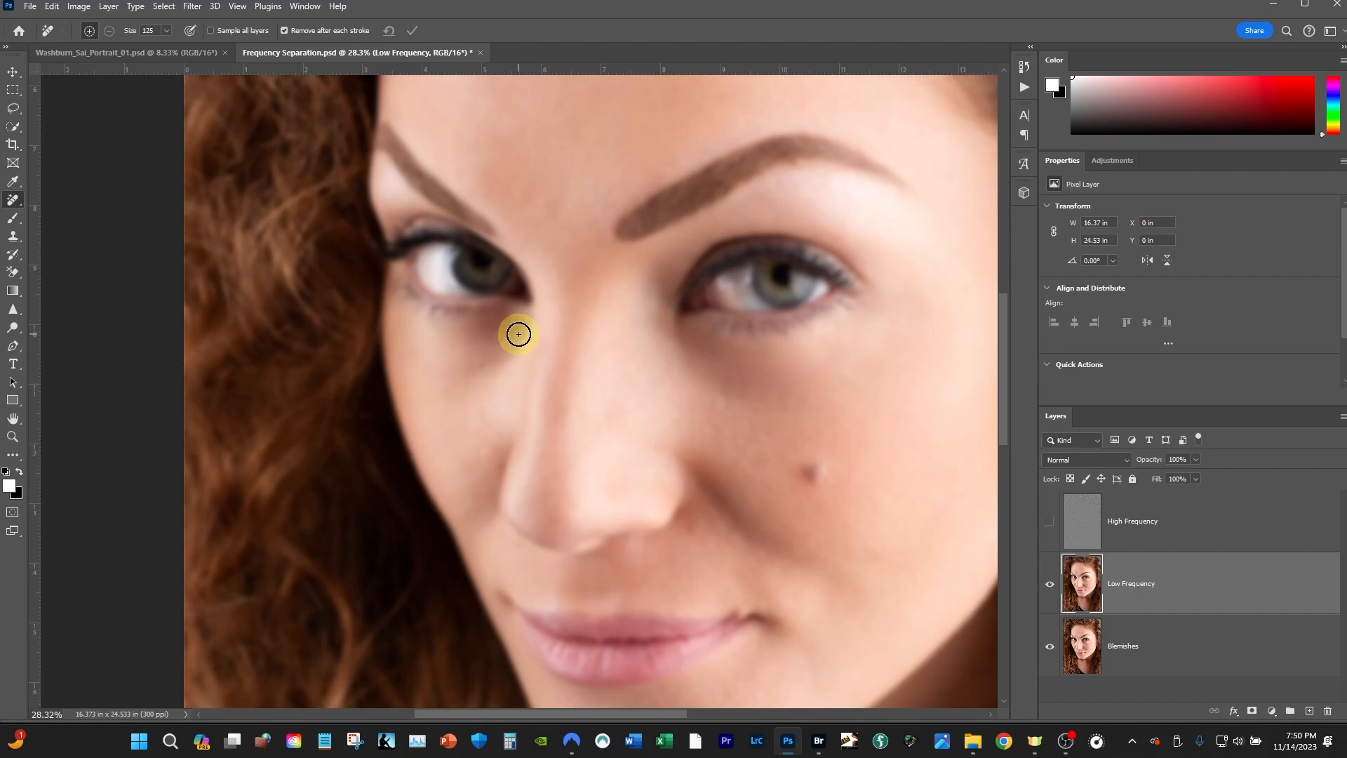
{"action": "left_click_drag", "start_coordinate": [495, 366], "coordinate": [477, 376]}
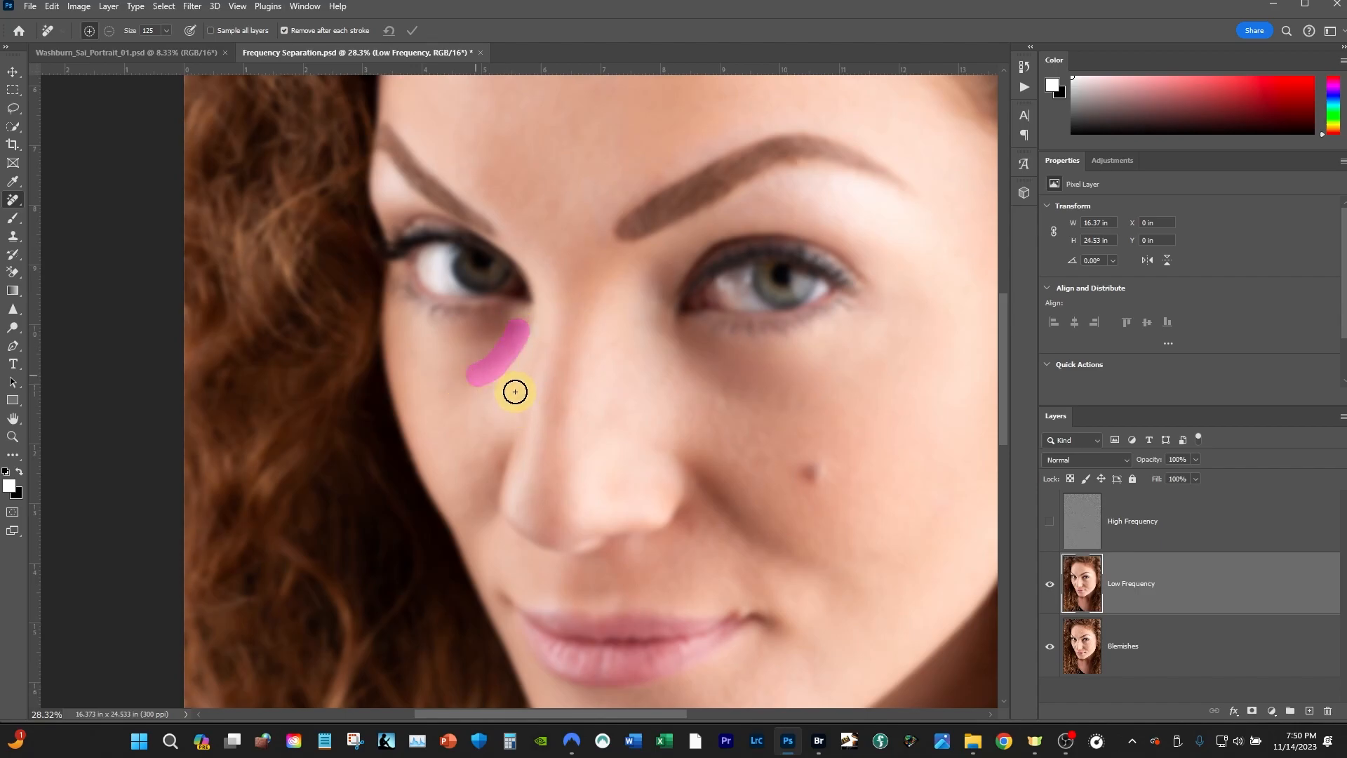
{"action": "left_click_drag", "start_coordinate": [706, 529], "coordinate": [607, 328]}
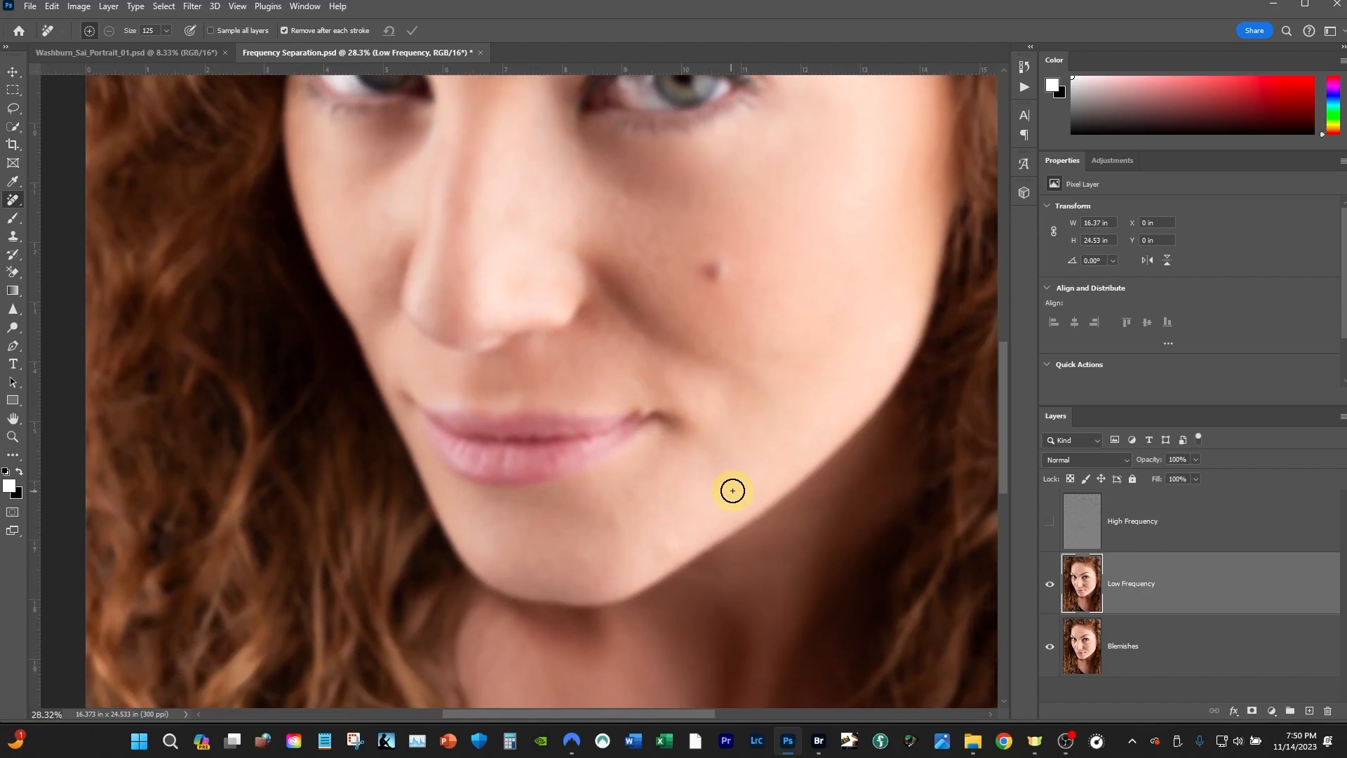
{"action": "mouse_move", "coordinate": [770, 340]}
{"action": "left_mouse_down"}
{"action": "mouse_move", "coordinate": [658, 517]}
{"action": "mouse_move", "coordinate": [622, 550]}
{"action": "left_mouse_up"}
{"action": "mouse_move", "coordinate": [650, 326]}
{"action": "left_mouse_down"}
{"action": "mouse_move", "coordinate": [779, 545]}
{"action": "mouse_move", "coordinate": [938, 271]}
{"action": "left_mouse_up"}
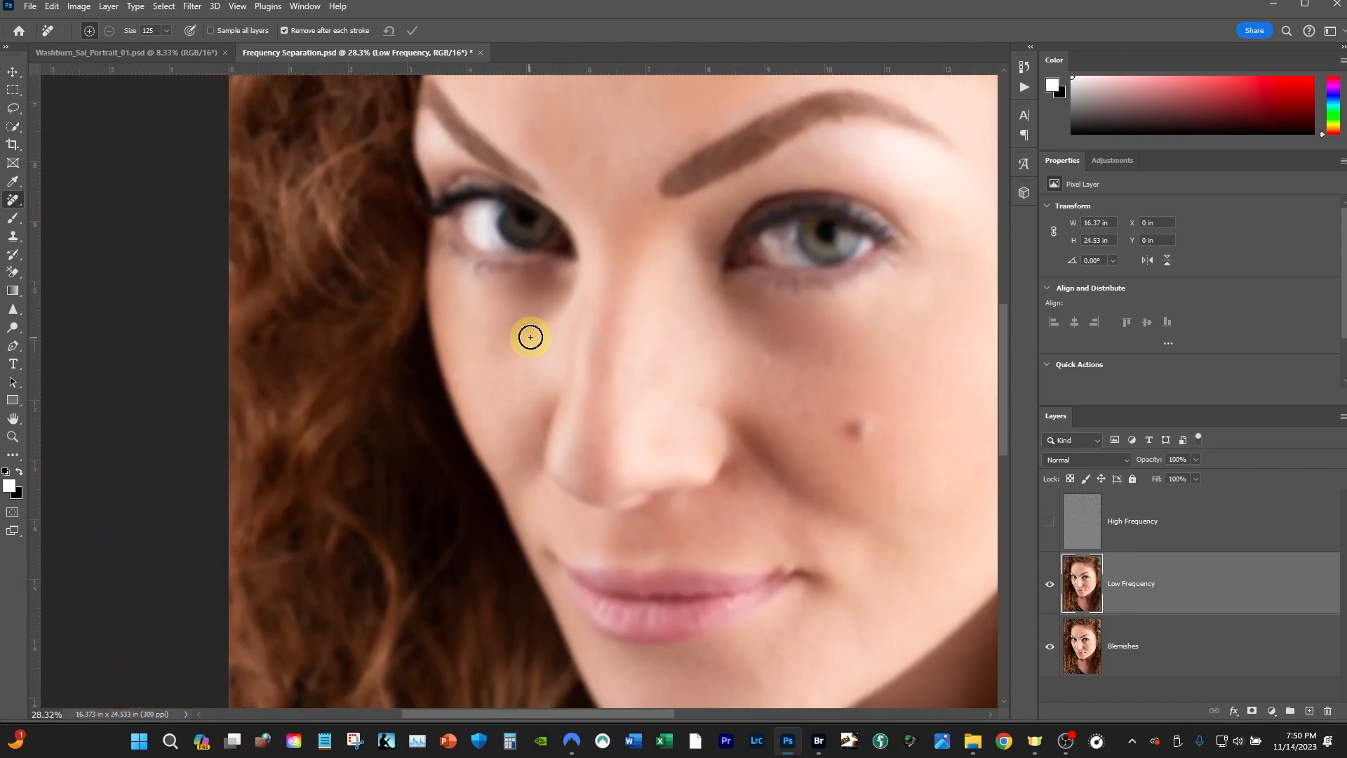
{"action": "left_click_drag", "start_coordinate": [532, 313], "coordinate": [494, 348]}
Step: Smooth the cheek at the end of the smile line and the crease beside the nostril with the Remove tool
{"action": "left_click_drag", "start_coordinate": [659, 422], "coordinate": [534, 312]}
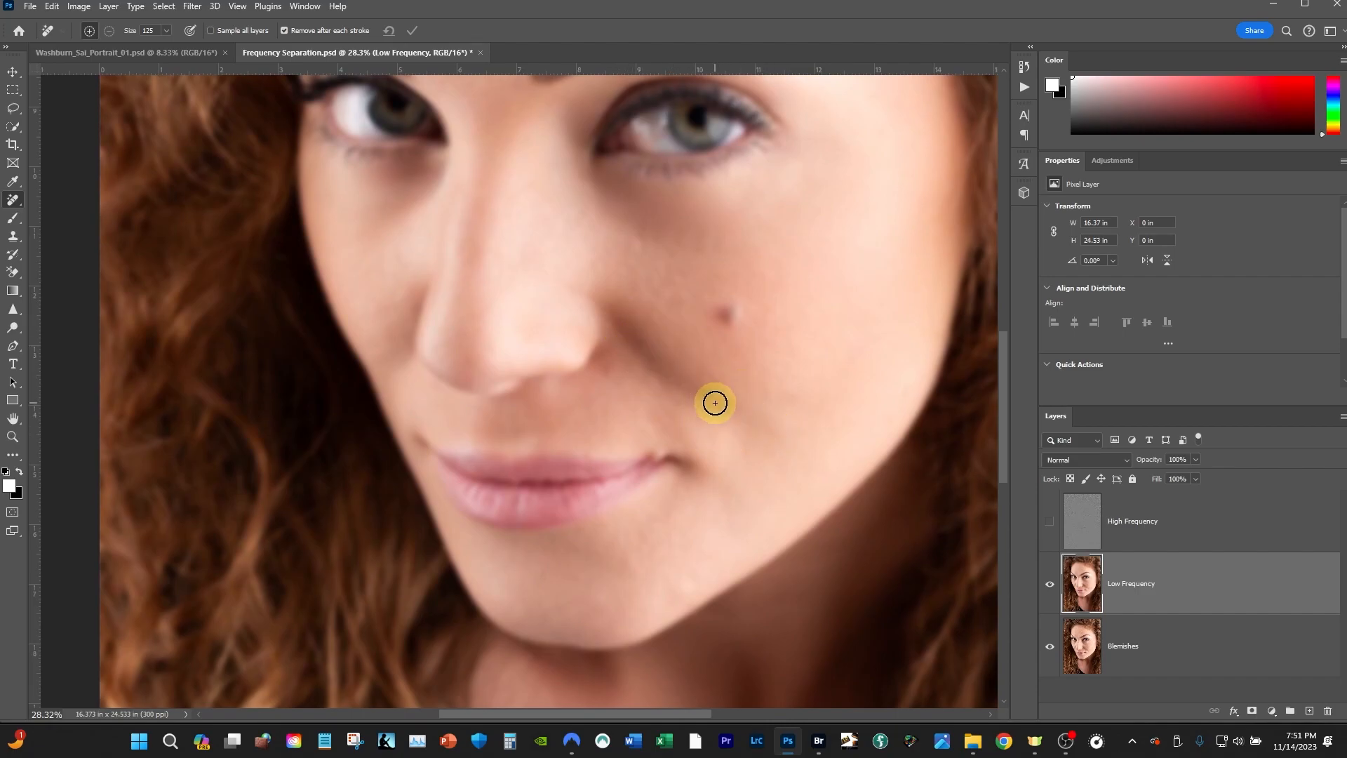
{"action": "left_click_drag", "start_coordinate": [775, 437], "coordinate": [735, 411]}
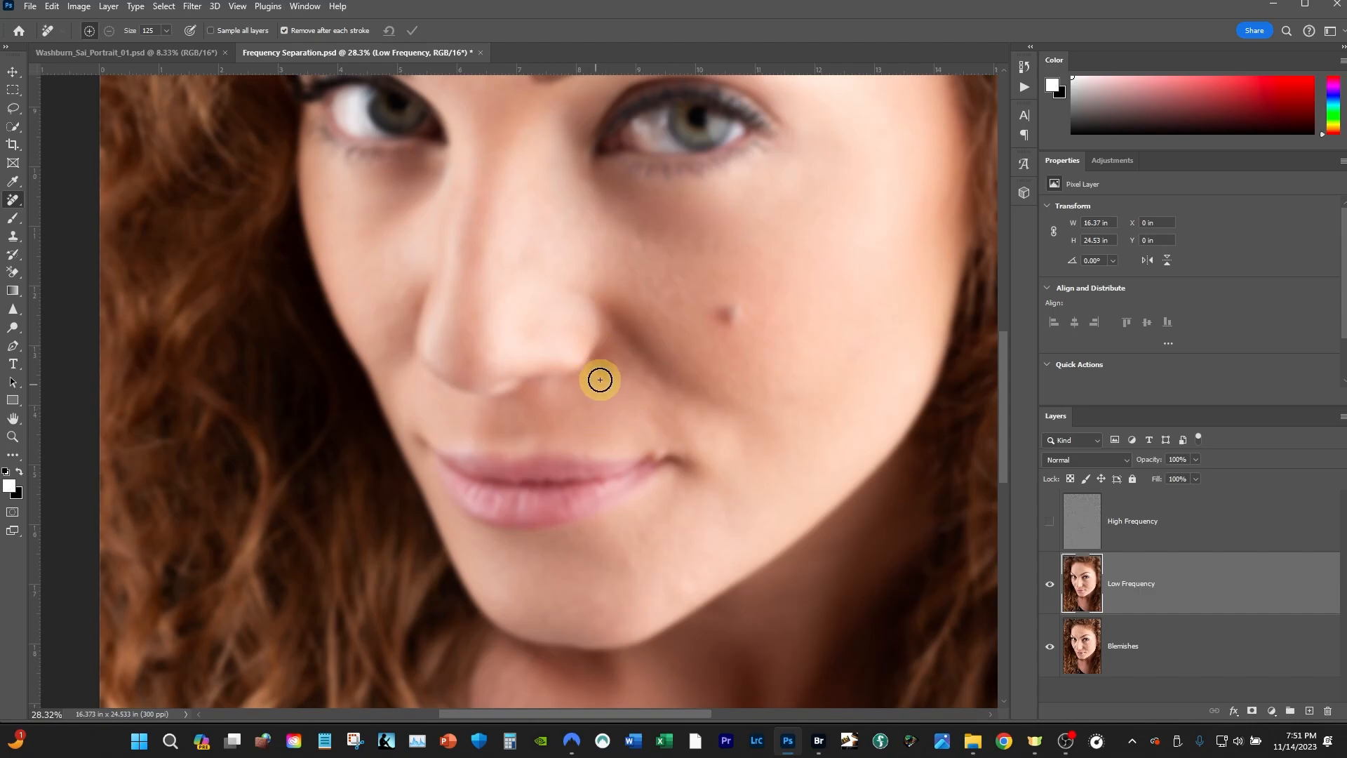
{"action": "mouse_move", "coordinate": [609, 362]}
{"action": "left_mouse_down"}
{"action": "mouse_move", "coordinate": [596, 385]}
{"action": "mouse_move", "coordinate": [616, 350]}
{"action": "mouse_move", "coordinate": [598, 372]}
{"action": "left_mouse_up"}
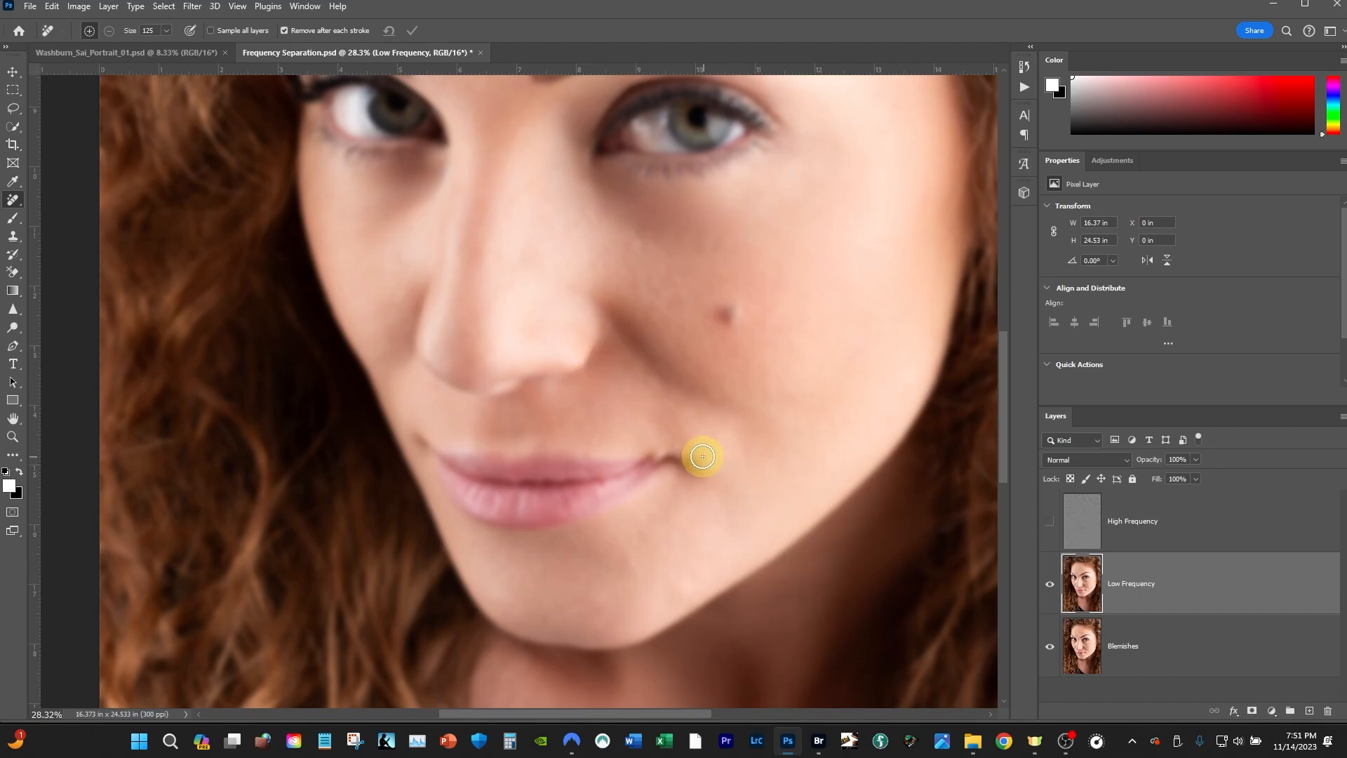
Step: Smooth the crease at the mouth corner on the Low Frequency layer with the Remove tool and show the High Frequency layer again
{"action": "mouse_move", "coordinate": [687, 458]}
{"action": "left_mouse_down"}
{"action": "mouse_move", "coordinate": [793, 524]}
{"action": "mouse_move", "coordinate": [671, 560]}
{"action": "mouse_move", "coordinate": [679, 602]}
{"action": "mouse_move", "coordinate": [720, 489]}
{"action": "mouse_move", "coordinate": [706, 458]}
{"action": "mouse_move", "coordinate": [715, 491]}
{"action": "left_mouse_up"}
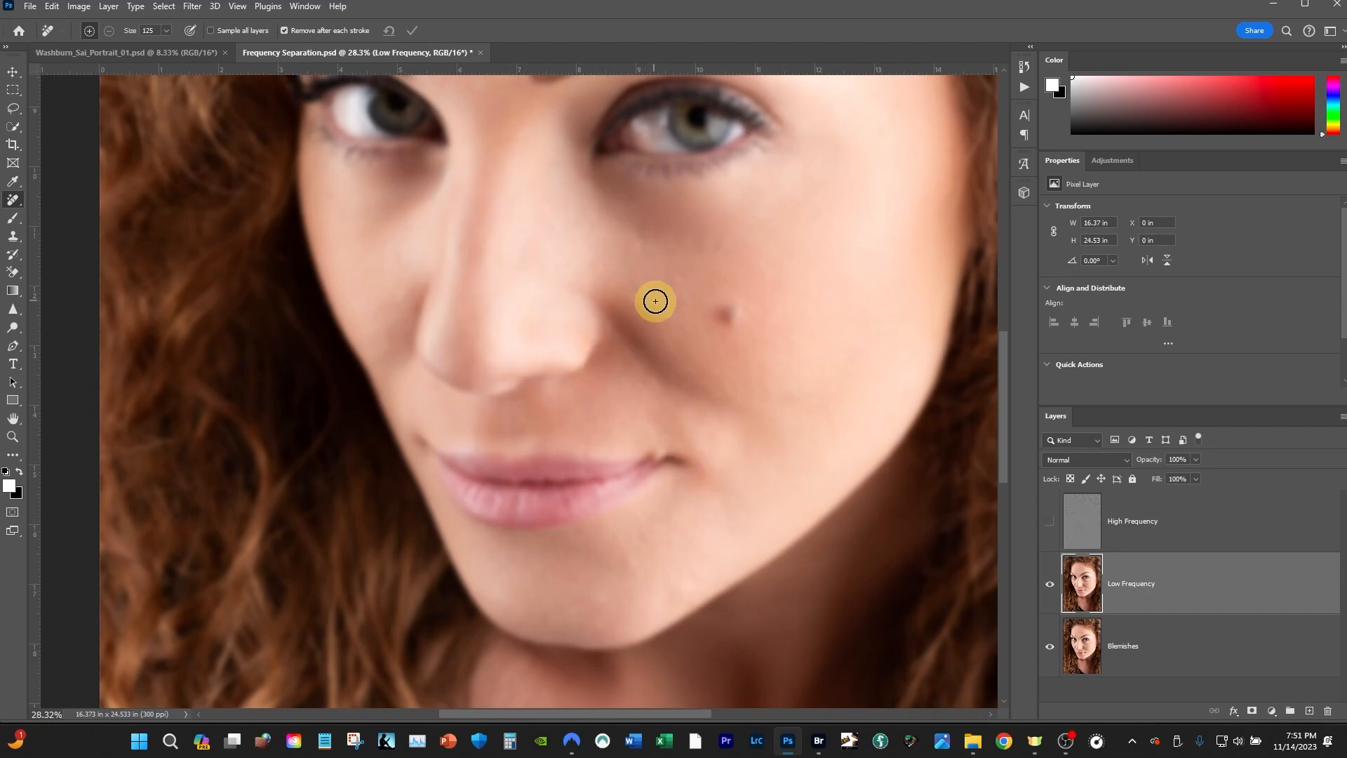
{"action": "left_click_drag", "start_coordinate": [566, 230], "coordinate": [537, 273]}
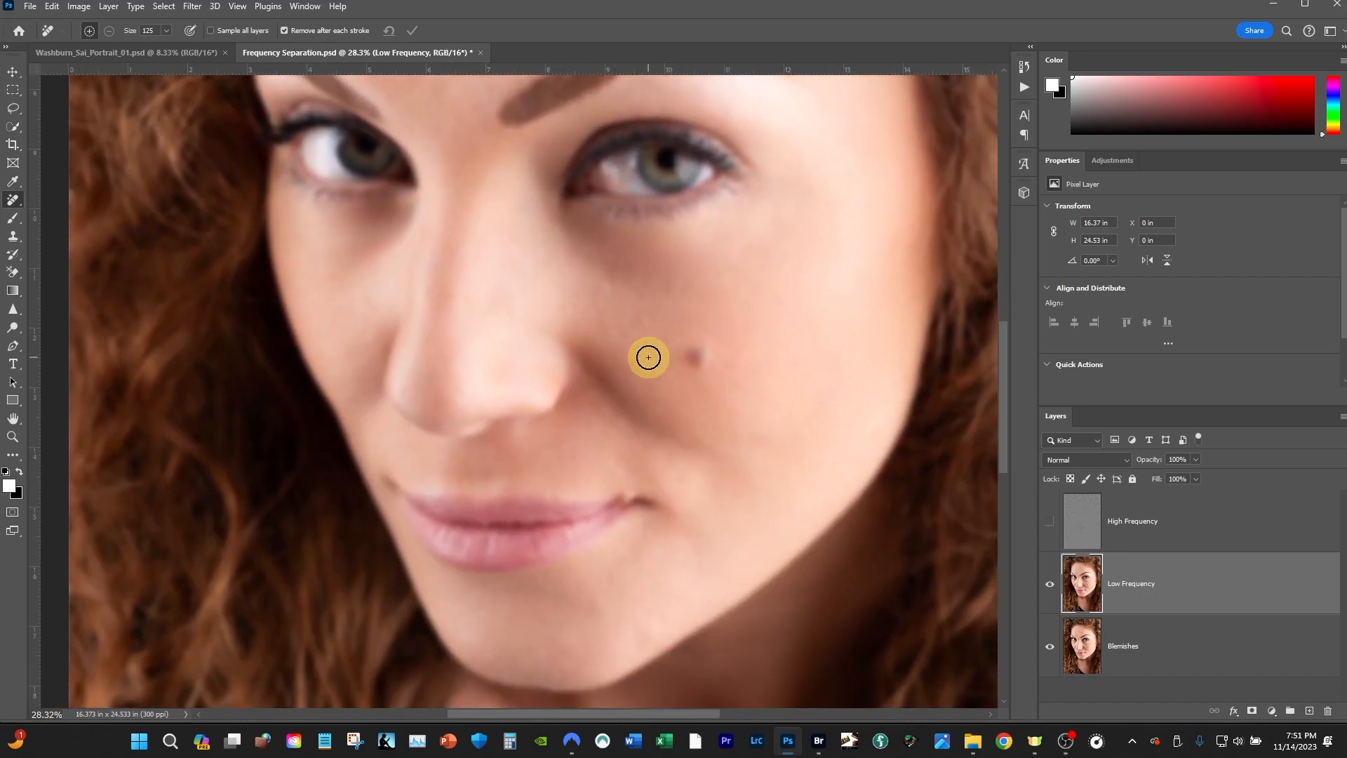
{"action": "key", "text": "z"}
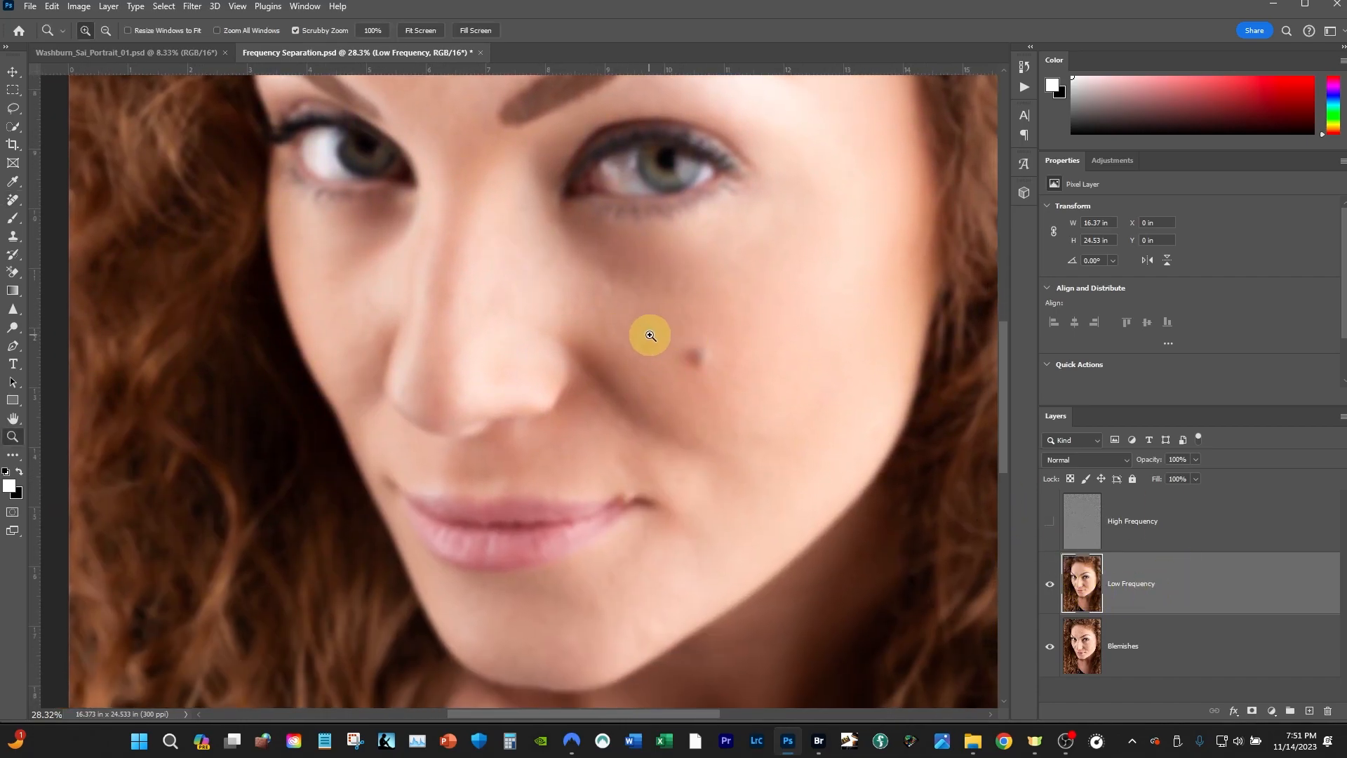
{"action": "left_click_drag", "start_coordinate": [714, 320], "coordinate": [662, 402]}
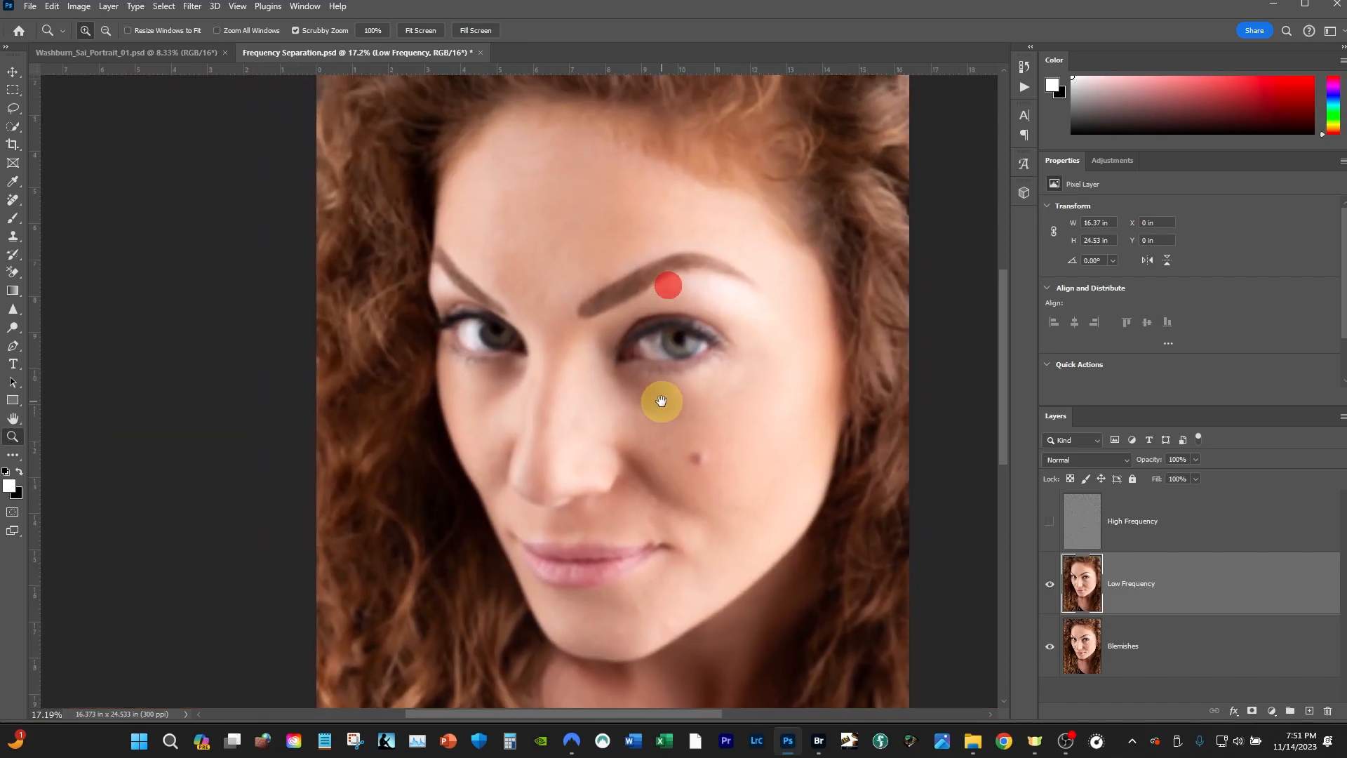
{"action": "left_click", "coordinate": [1051, 520]}
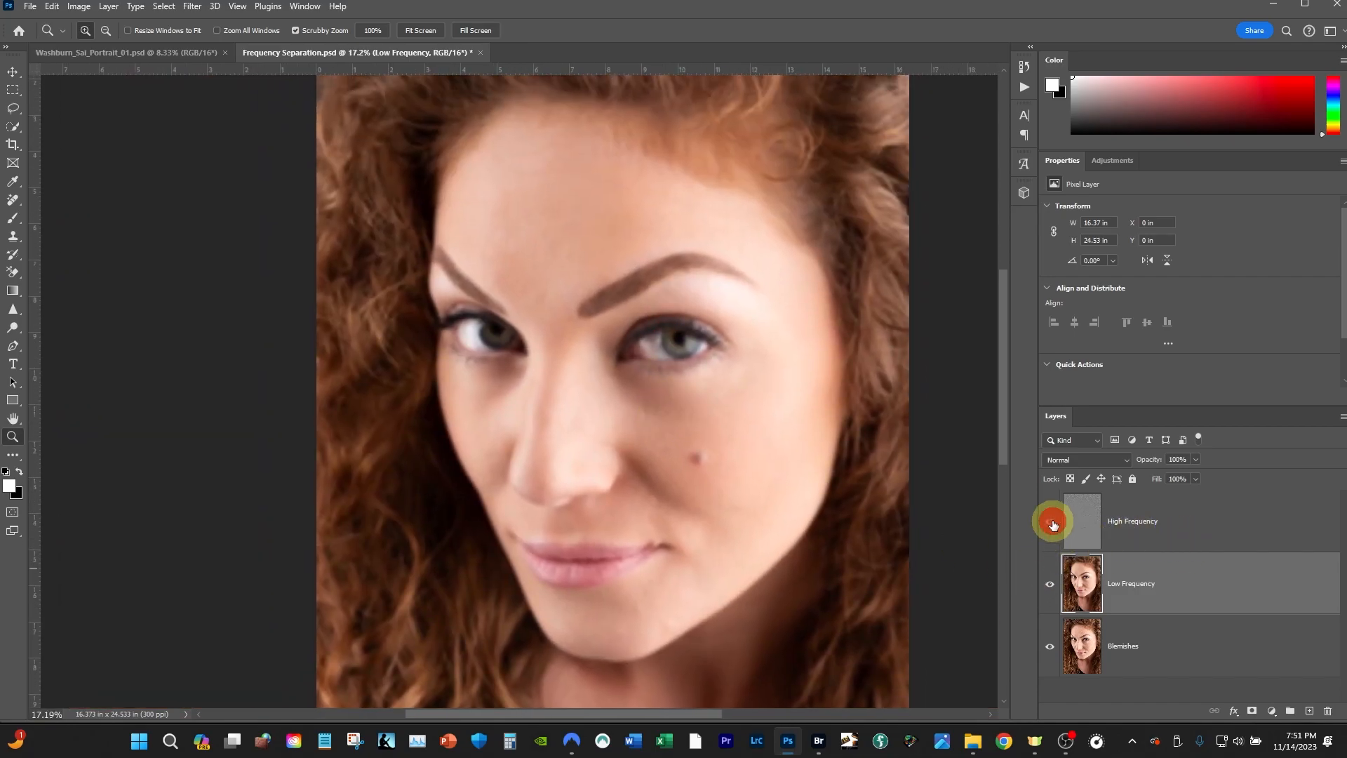
Step: Group the High Frequency and Low Frequency layers together
{"action": "left_click", "coordinate": [1186, 531]}
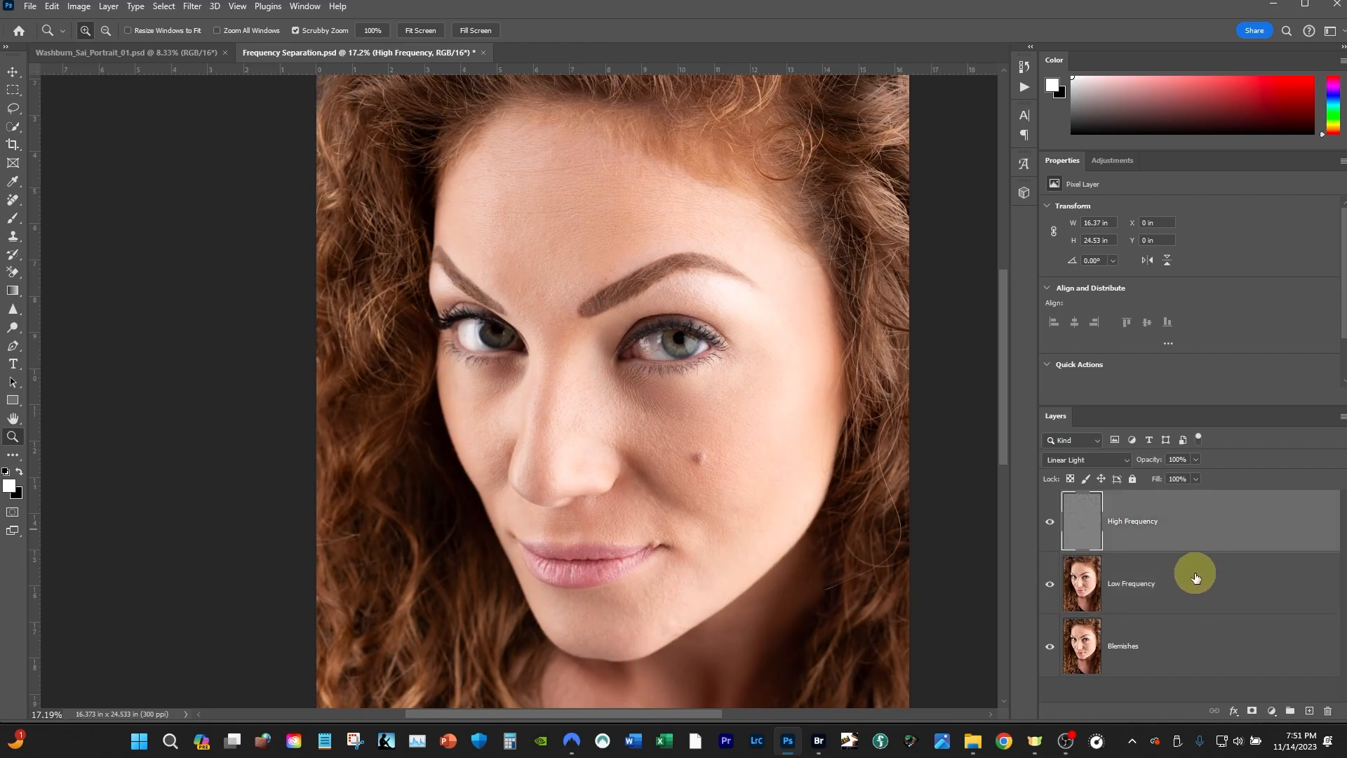
{"action": "left_click", "coordinate": [1192, 596]}
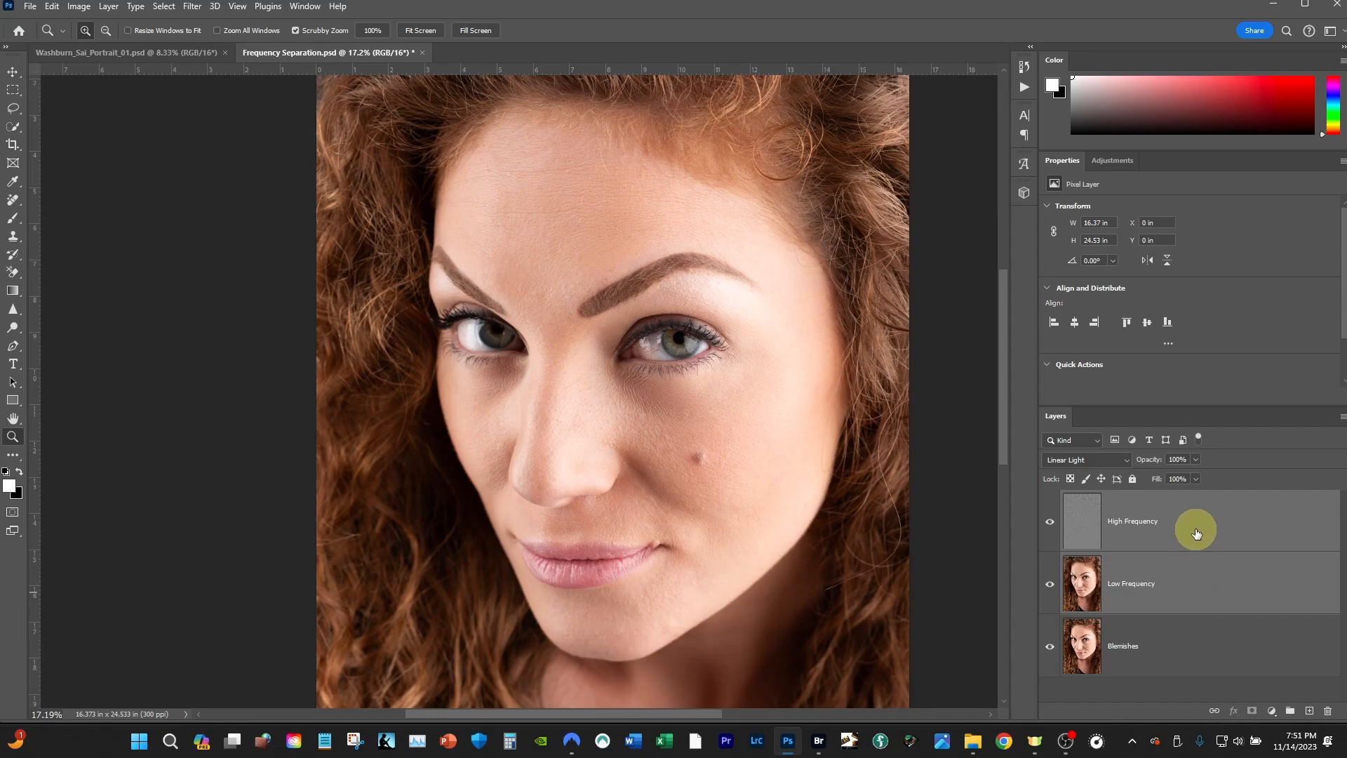
{"action": "key", "text": "ctrl+g"}
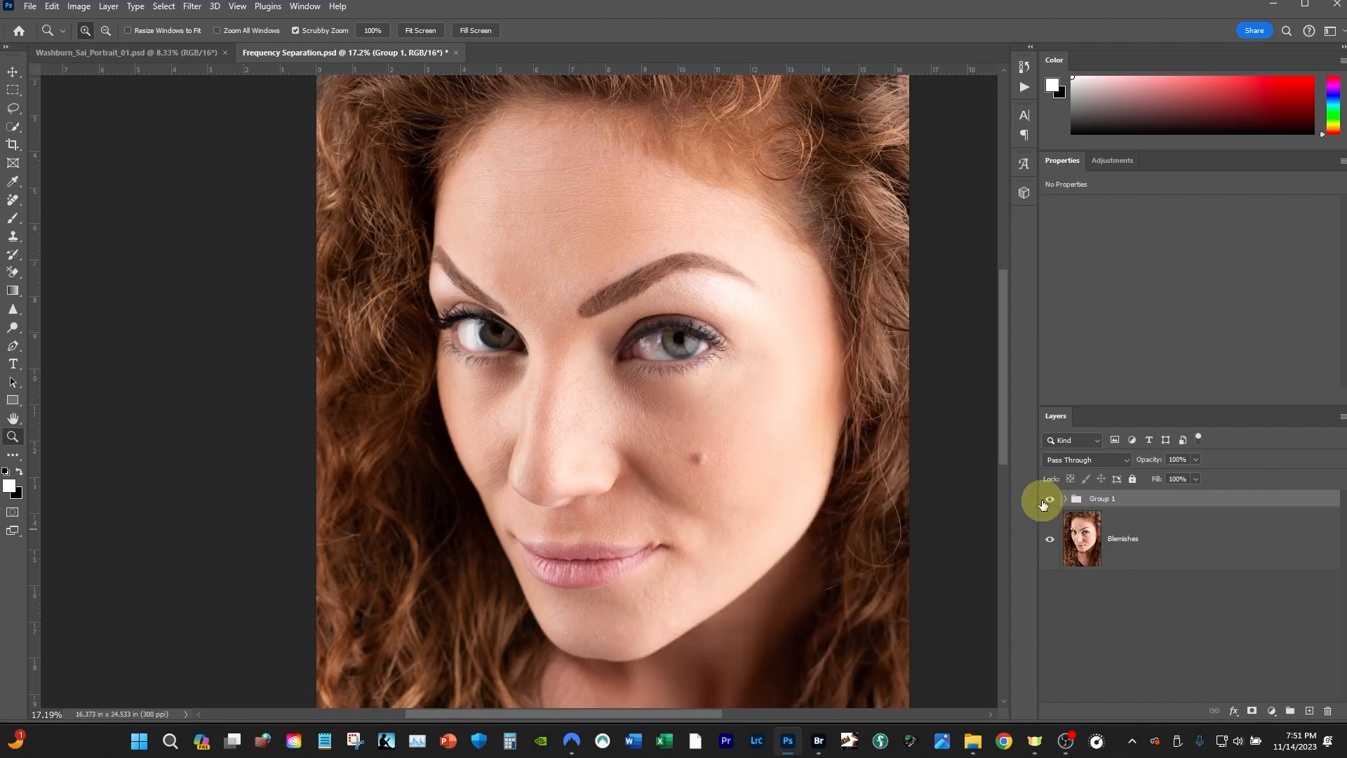
Step: Toggle the frequency separation group's visibility to compare the face before and after, leaving the group shown
{"action": "left_click", "coordinate": [1050, 503]}
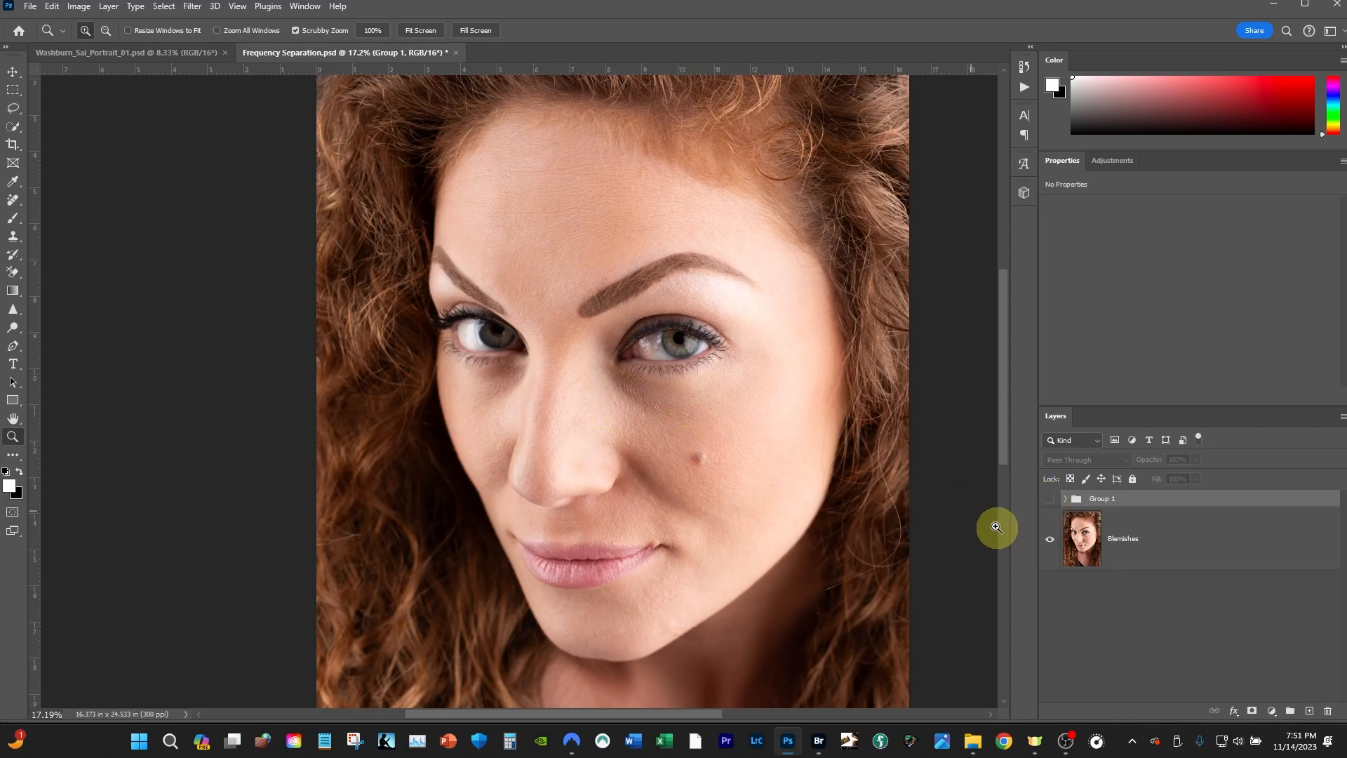
{"action": "left_click", "coordinate": [1049, 501]}
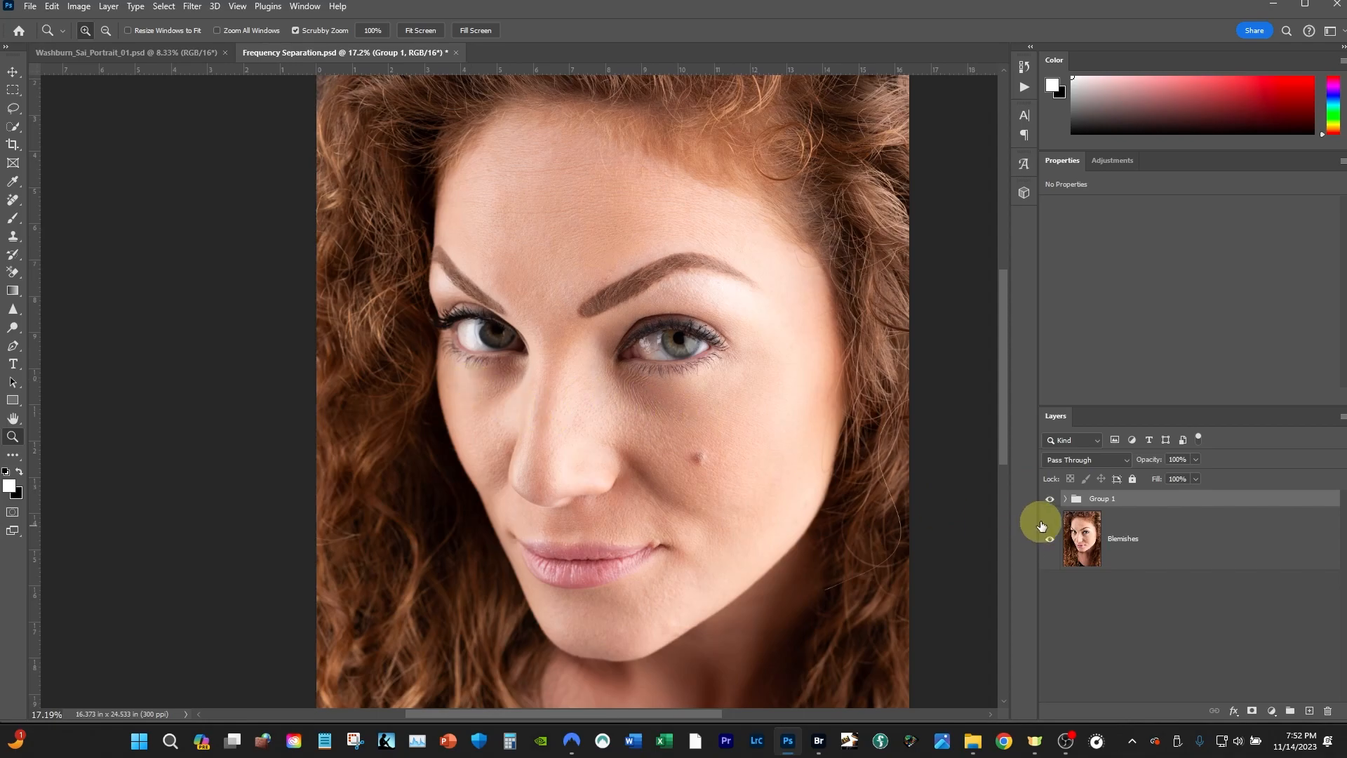
{"action": "left_click", "coordinate": [1048, 501]}
{"action": "left_click", "coordinate": [1049, 501]}
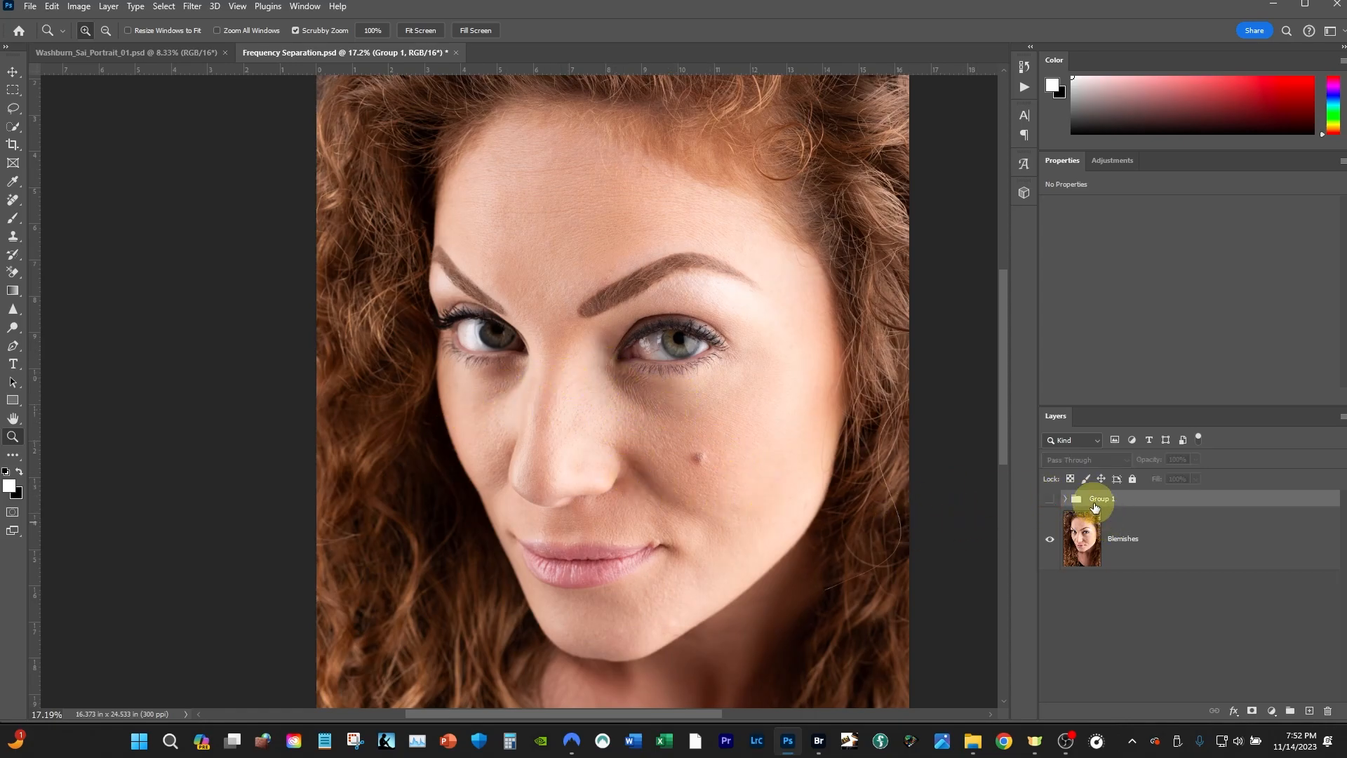
{"action": "left_click", "coordinate": [1050, 501]}
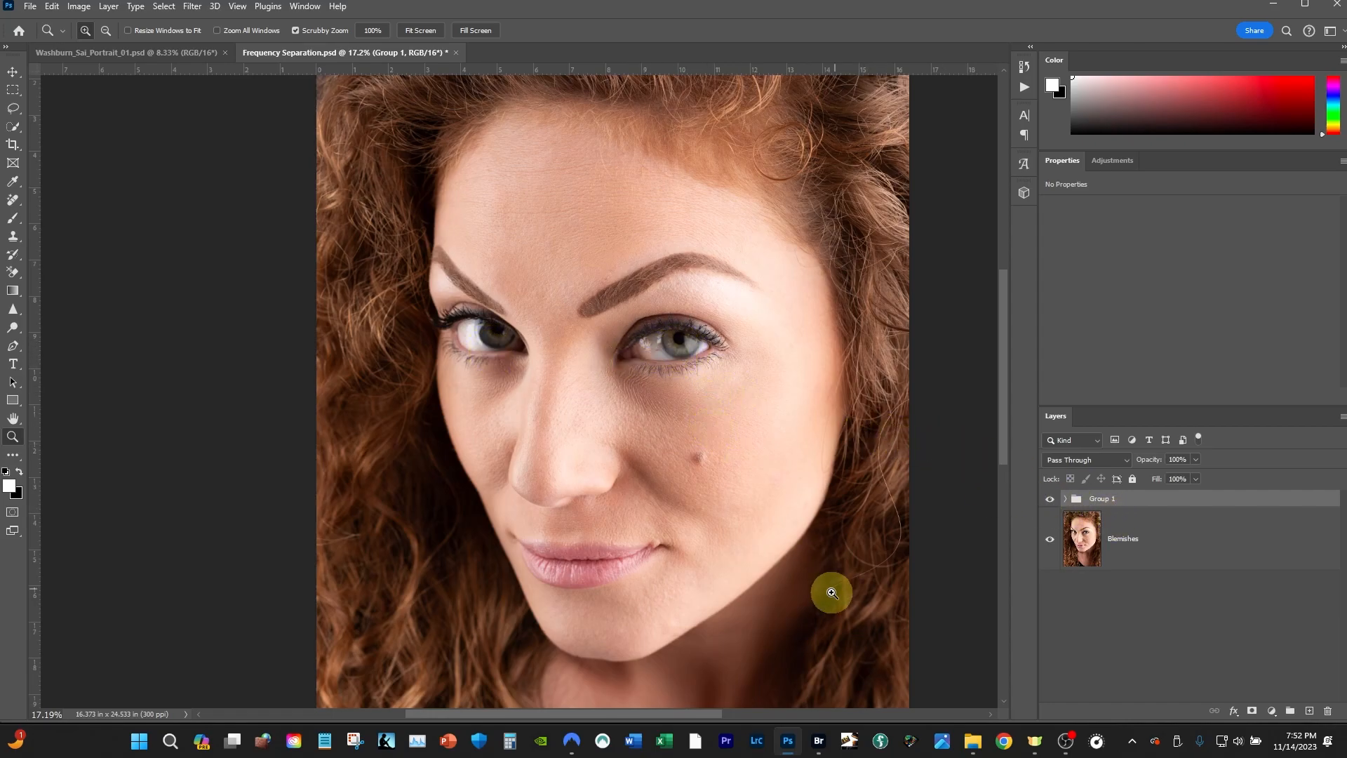
Step: Examine the neck, forehead, hairline and eyebrows up close for stray hairs and remaining flaws
{"action": "left_click_drag", "start_coordinate": [716, 580], "coordinate": [658, 291]}
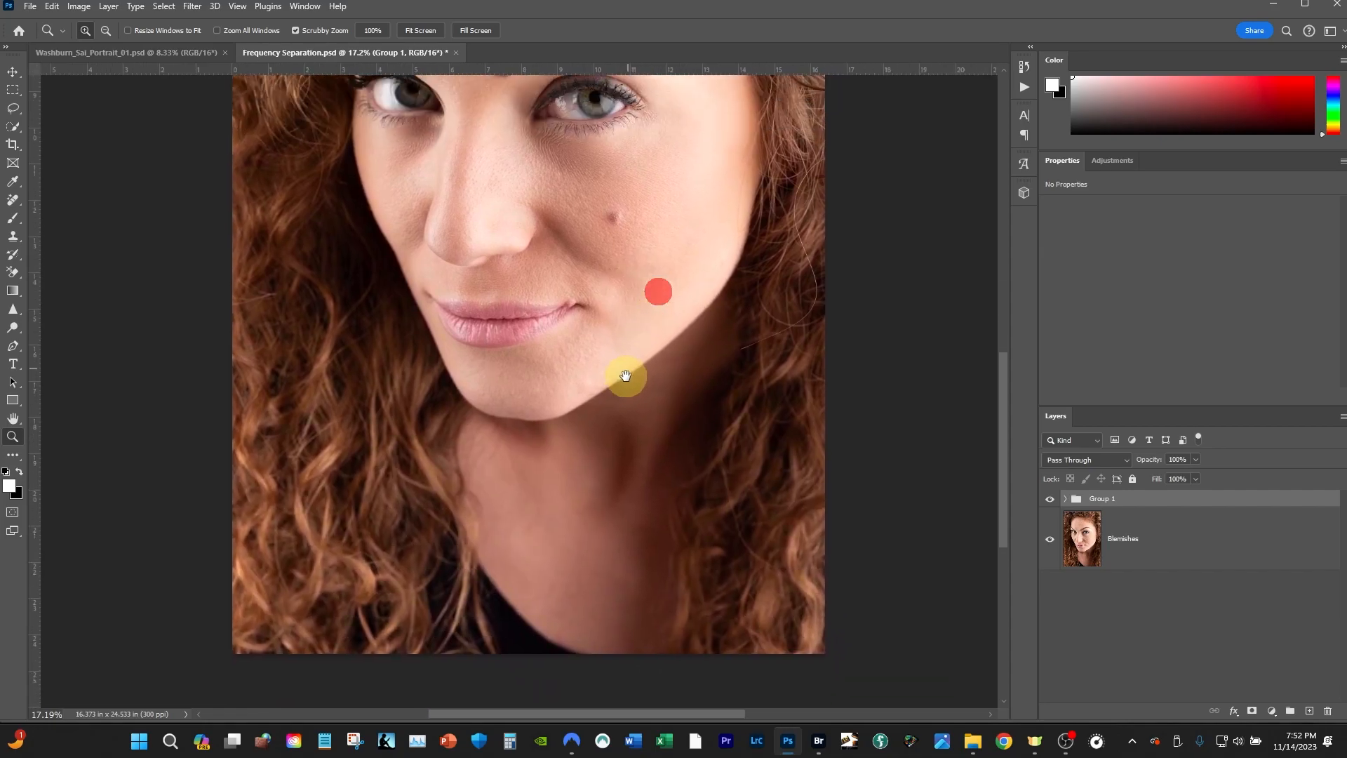
{"action": "left_click_drag", "start_coordinate": [627, 365], "coordinate": [634, 674]}
{"action": "left_click_drag", "start_coordinate": [568, 292], "coordinate": [614, 397]}
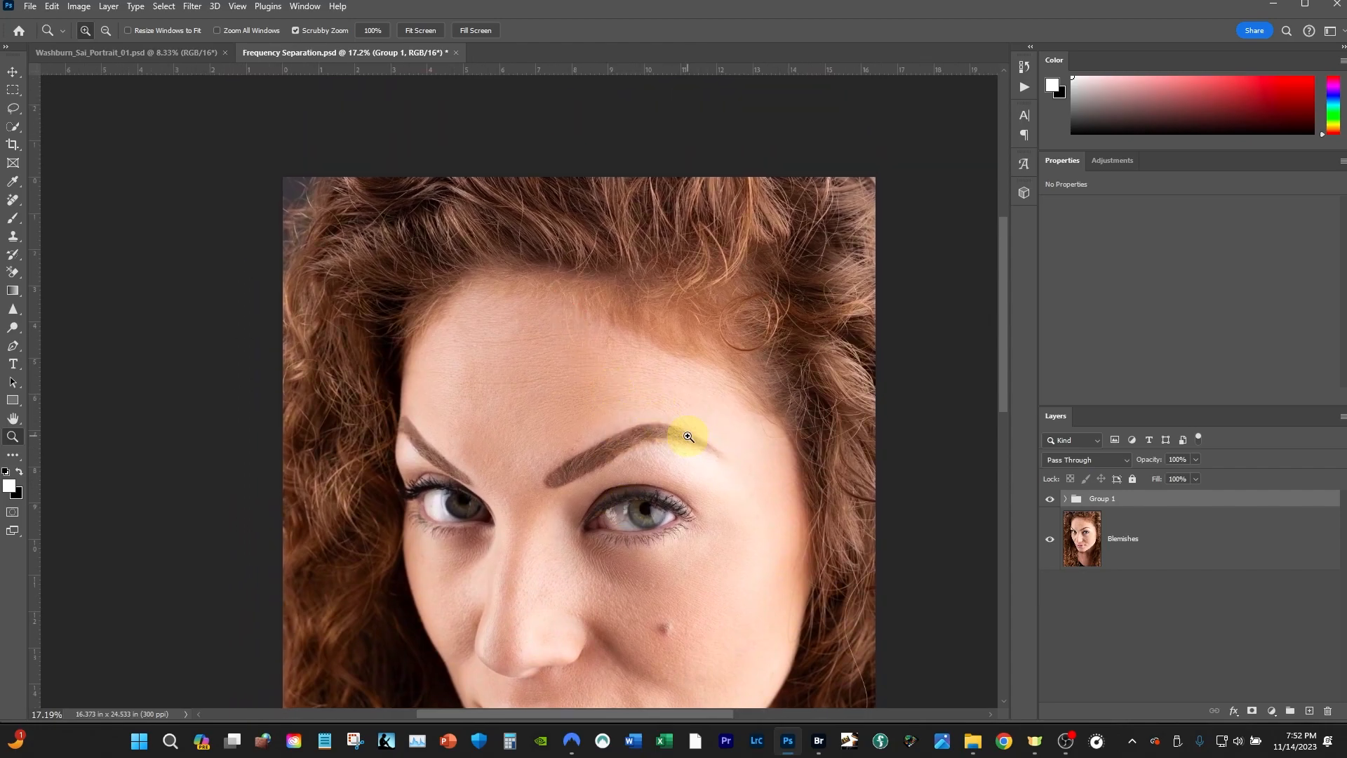
{"action": "left_click_drag", "start_coordinate": [580, 346], "coordinate": [703, 338]}
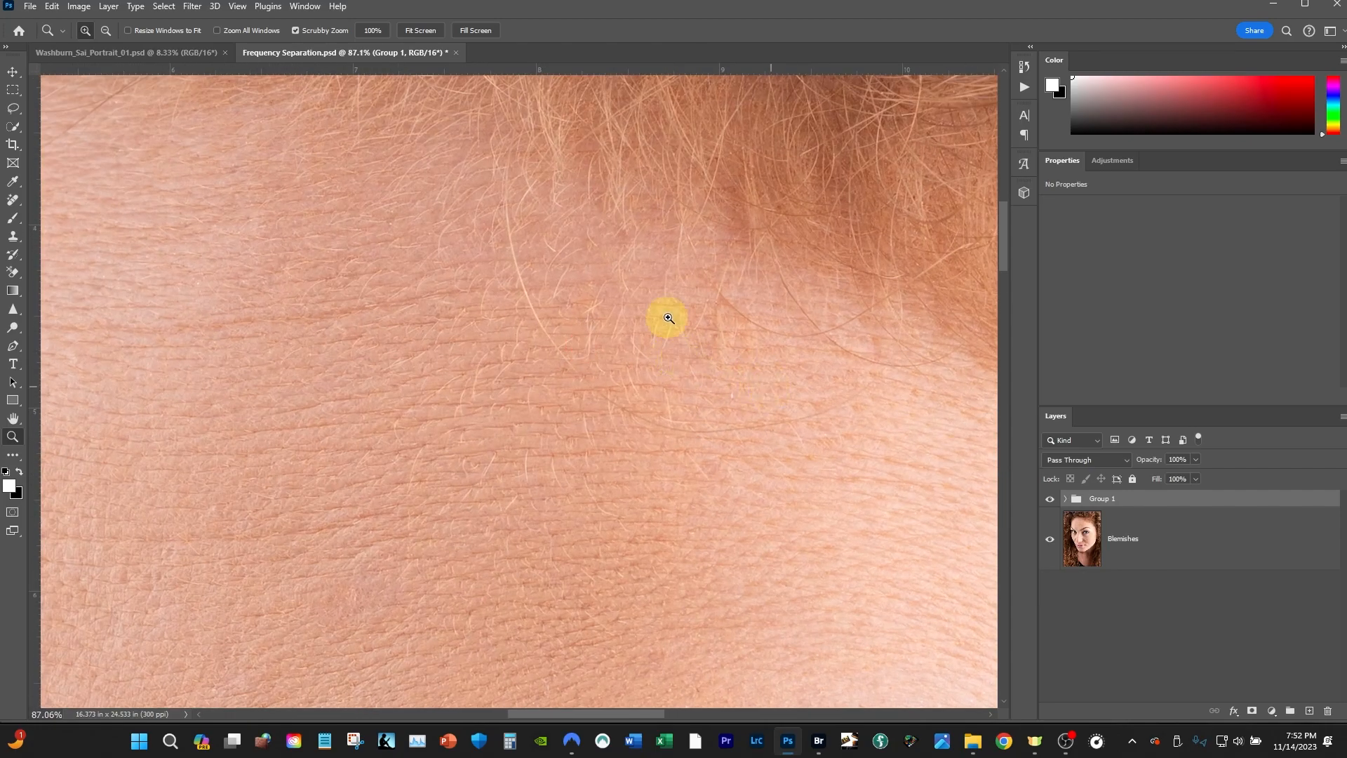
{"action": "left_click_drag", "start_coordinate": [617, 301], "coordinate": [593, 359]}
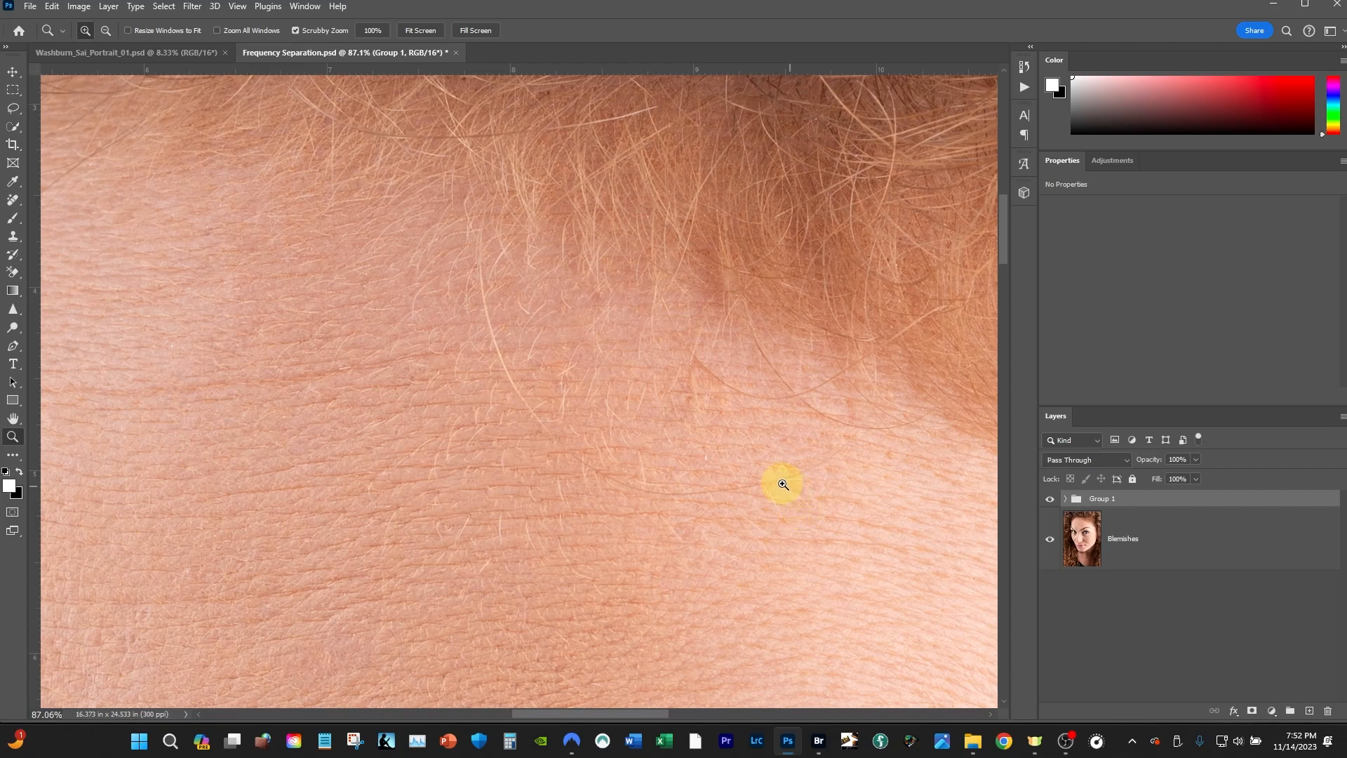
{"action": "left_click_drag", "start_coordinate": [739, 582], "coordinate": [434, 531]}
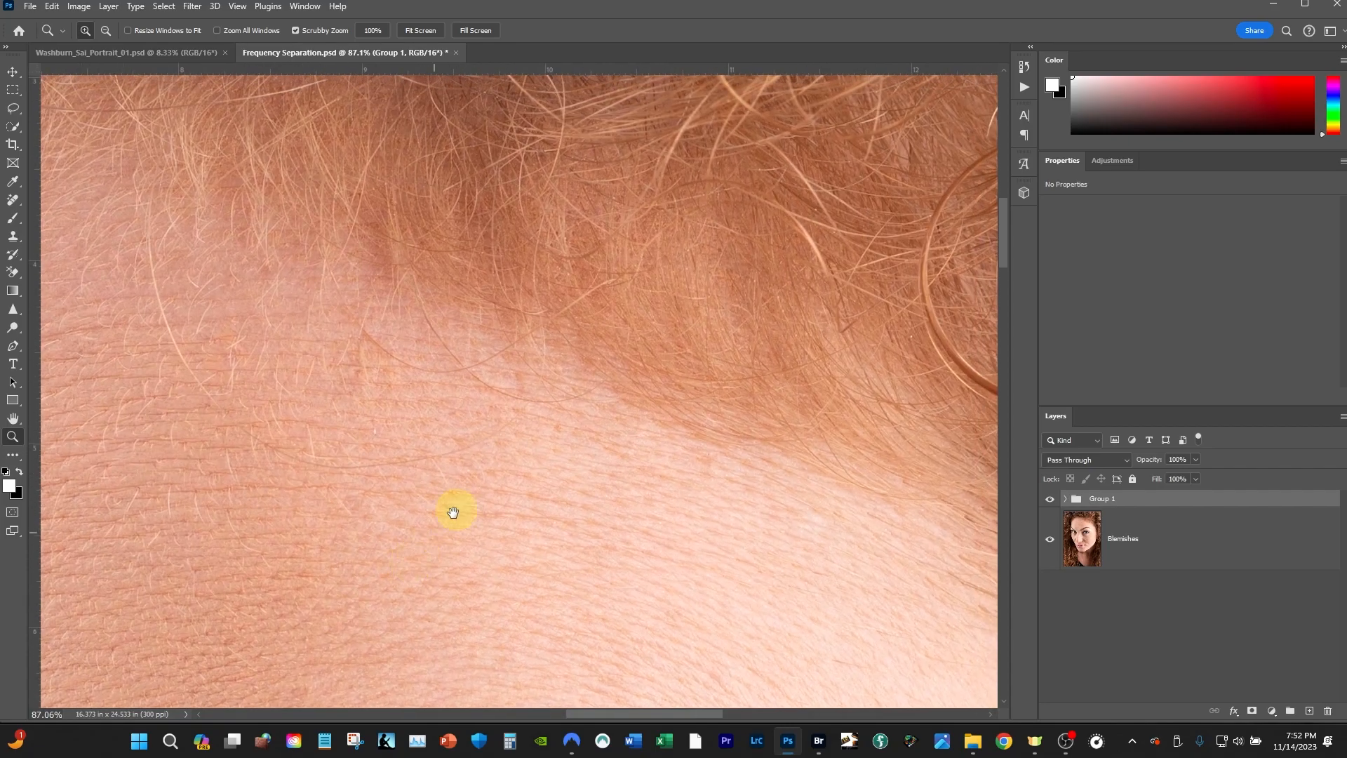
{"action": "left_click_drag", "start_coordinate": [449, 390], "coordinate": [985, 42]}
{"action": "left_click_drag", "start_coordinate": [710, 432], "coordinate": [702, 222]}
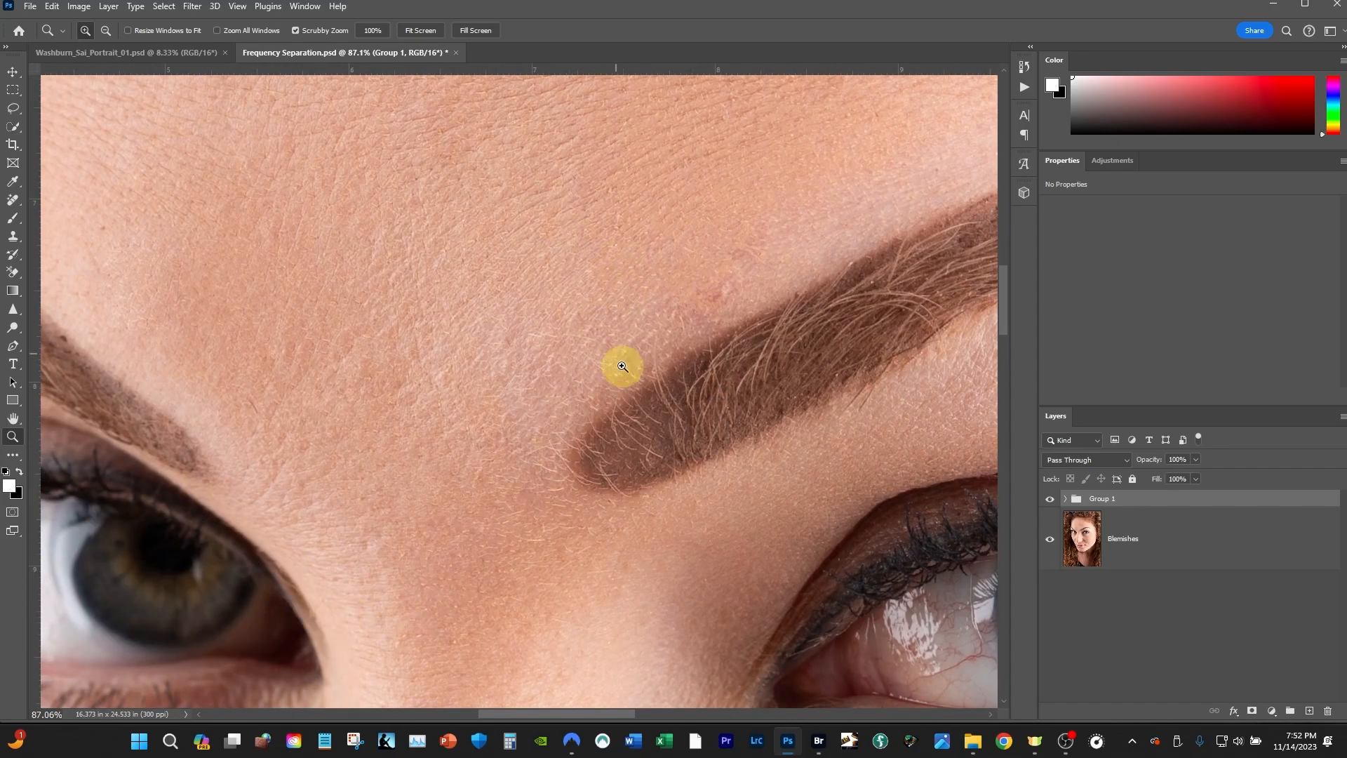
{"action": "left_click_drag", "start_coordinate": [650, 251], "coordinate": [508, 524]}
{"action": "left_click_drag", "start_coordinate": [616, 416], "coordinate": [649, 461]}
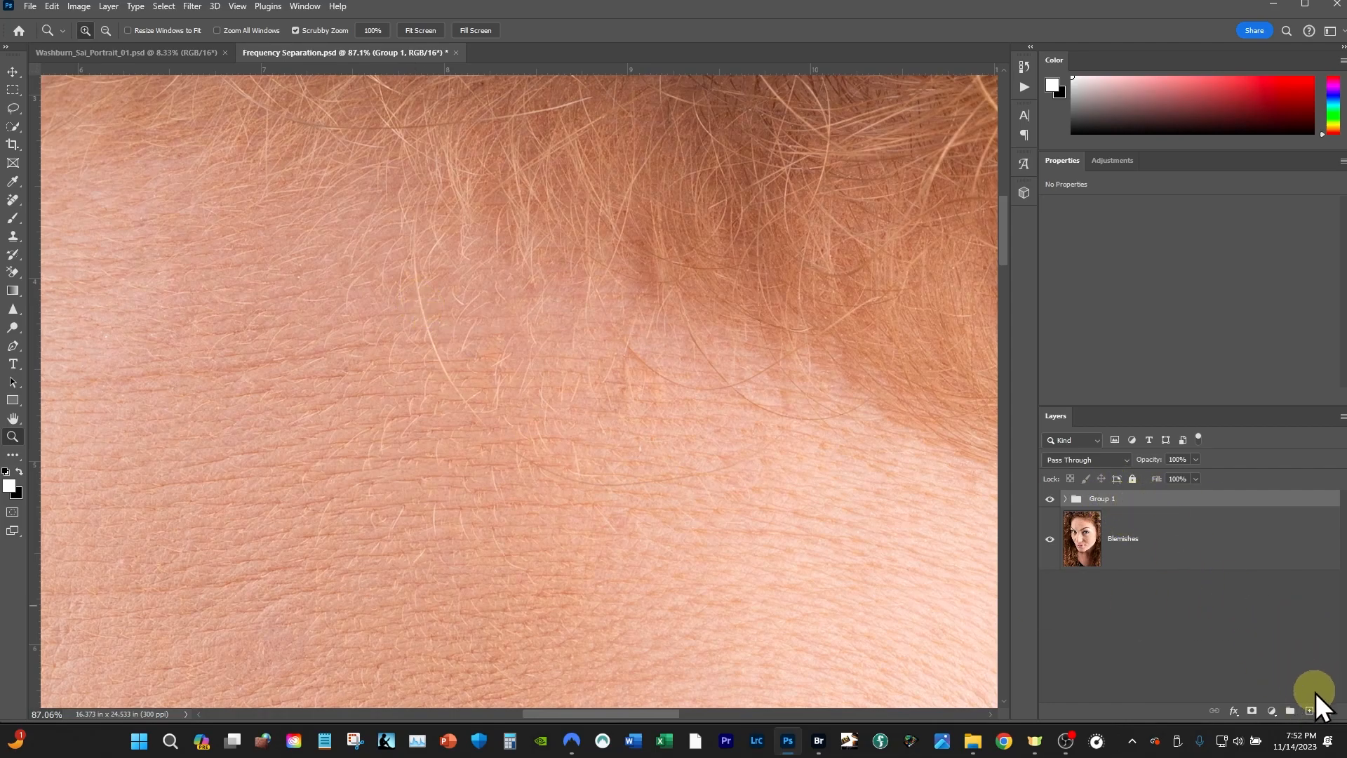
Step: Add a new empty layer above the group and activate the Healing Brush tool
{"action": "left_click", "coordinate": [1310, 711]}
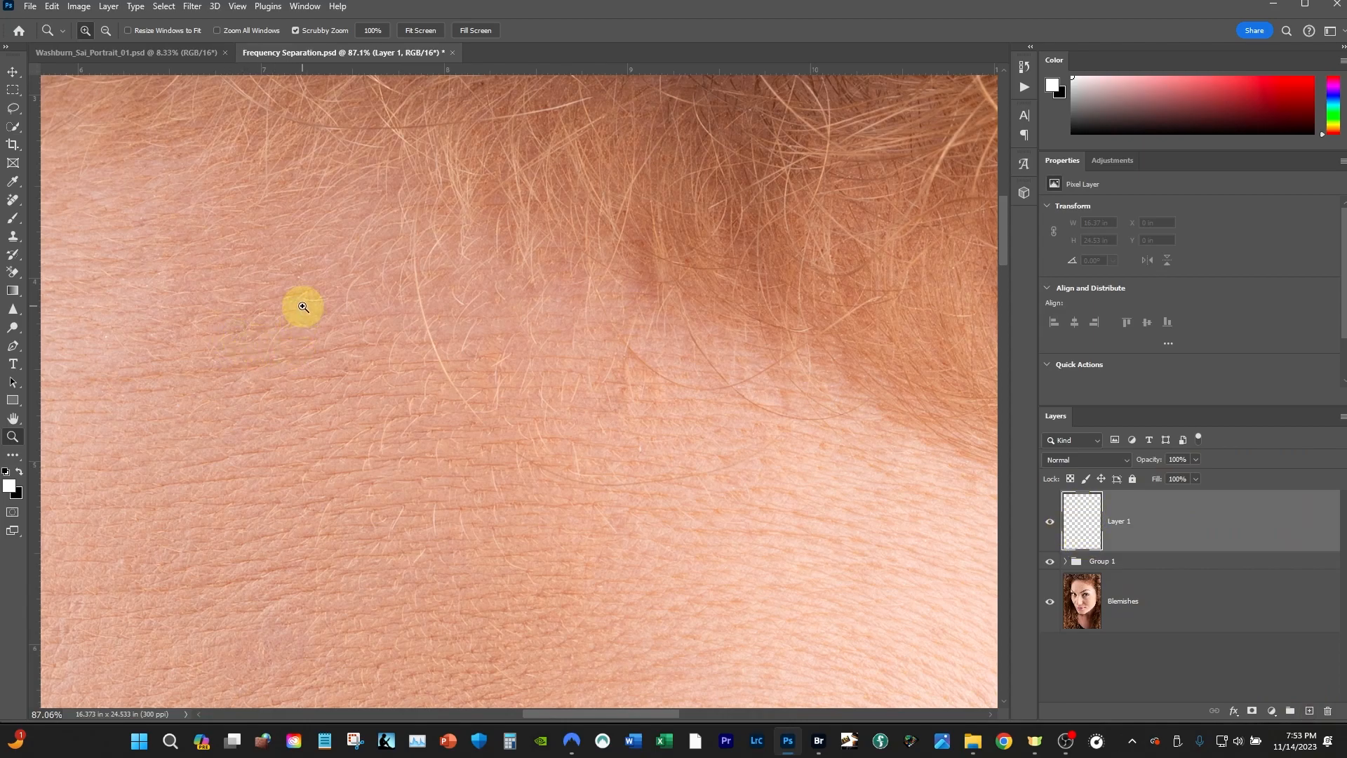
{"action": "key", "text": "j"}
{"action": "left_click", "coordinate": [14, 202]}
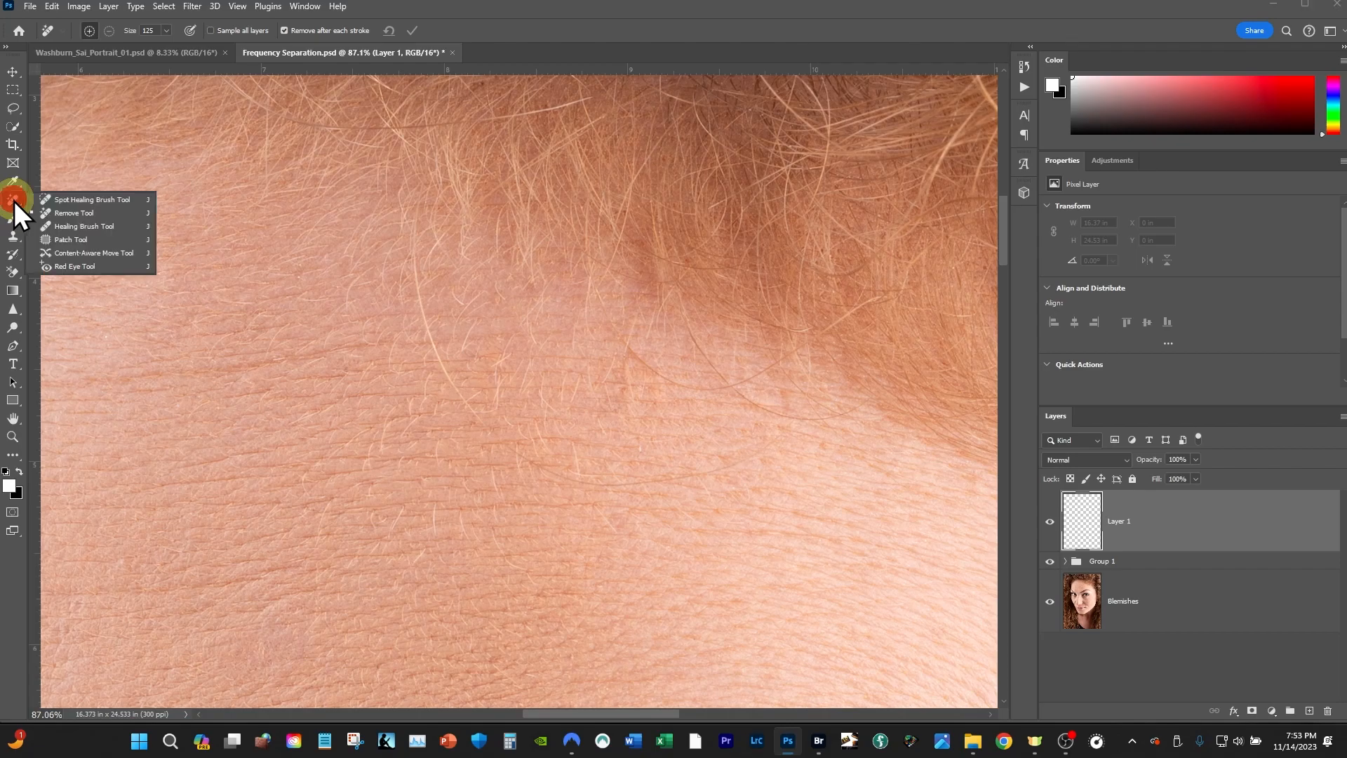
{"action": "left_click", "coordinate": [92, 227]}
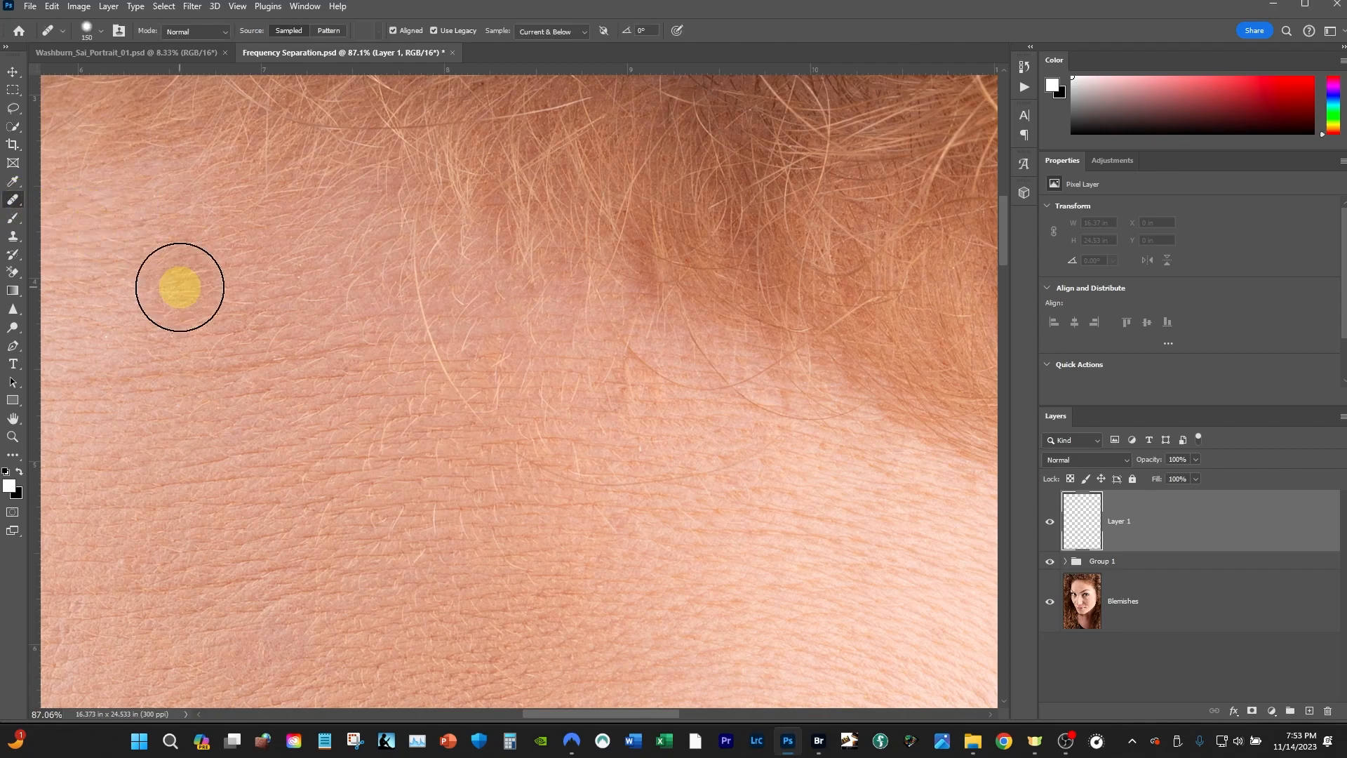
Step: Set the Healing Brush to 30 px size and 52% hardness, and have it sample All Layers
{"action": "key", "text": "bracketleft"}
{"action": "key", "text": "bracketleft"}
{"action": "key", "text": "bracketleft"}
{"action": "key", "text": "bracketleft"}
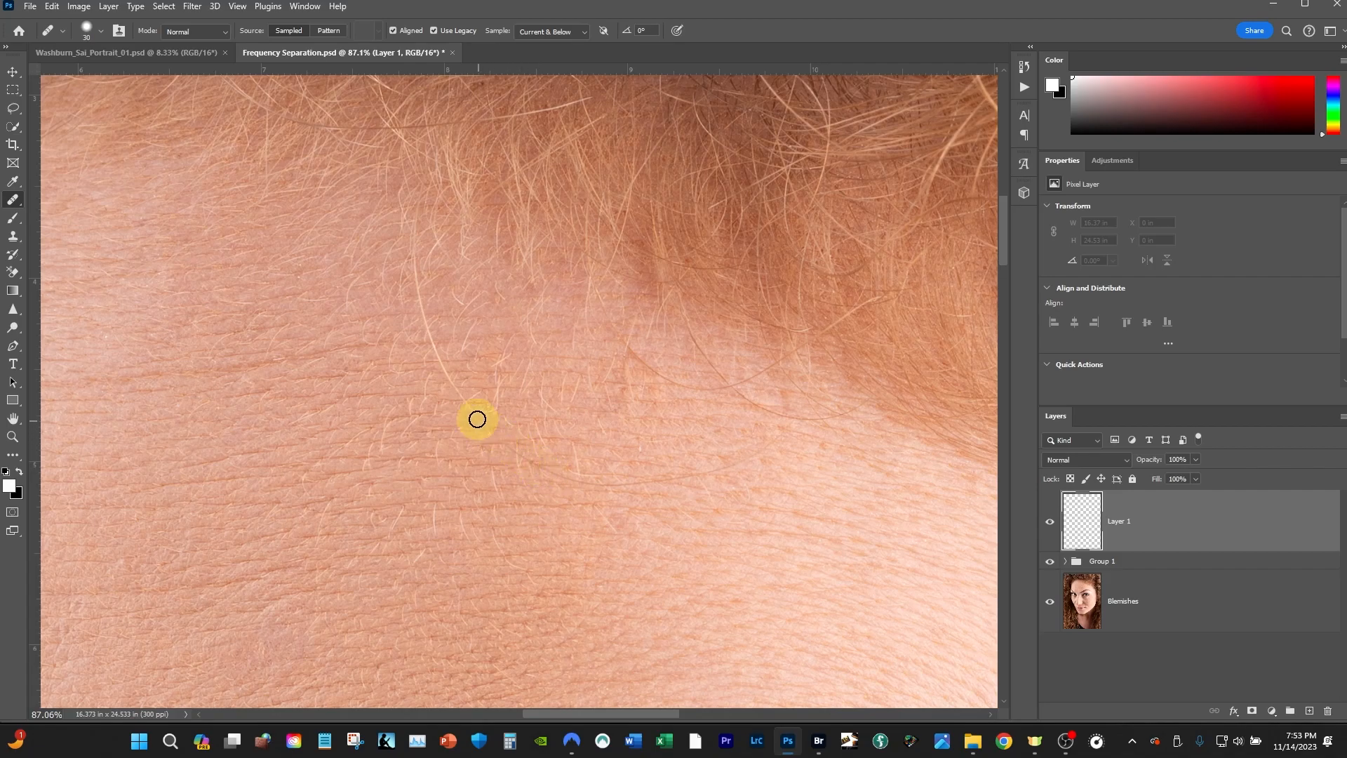
{"action": "left_click", "coordinate": [101, 32]}
{"action": "left_click_drag", "start_coordinate": [88, 109], "coordinate": [93, 107]}
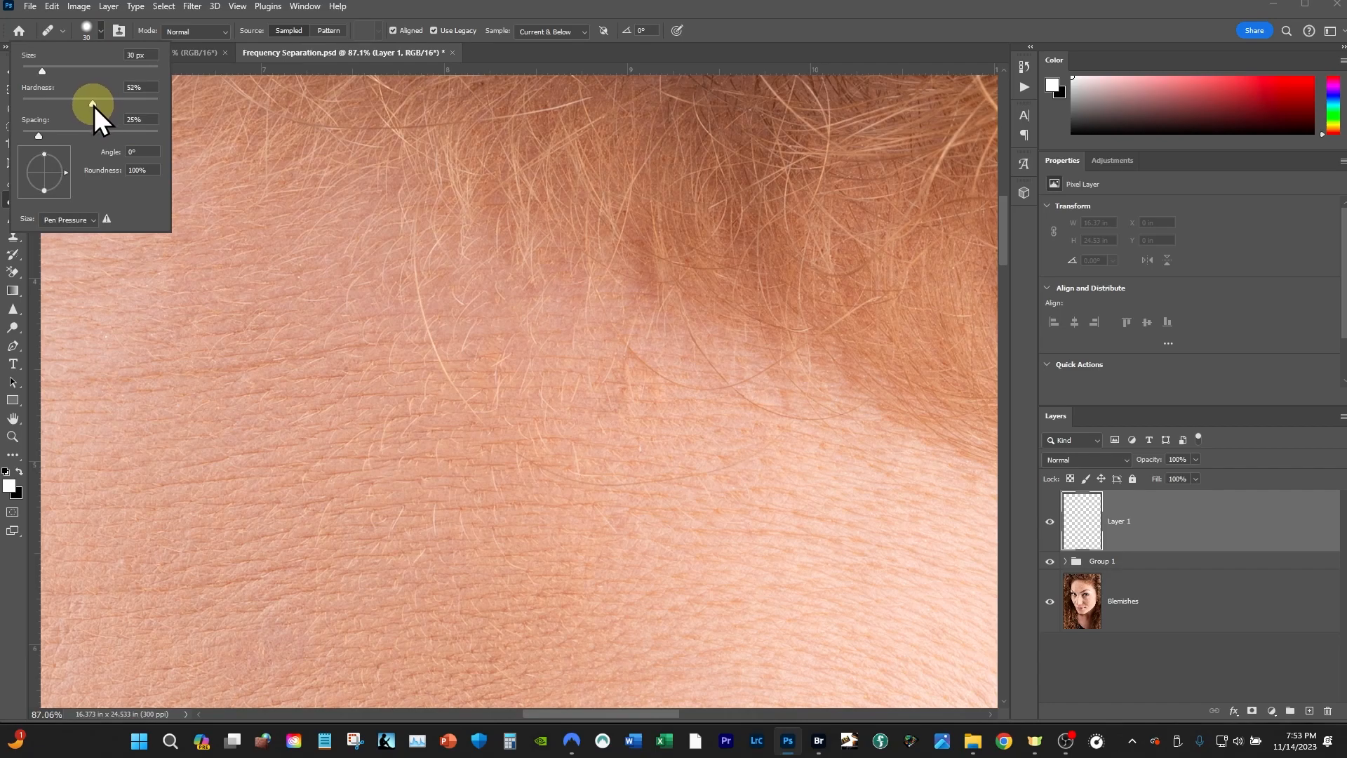
{"action": "left_click_drag", "start_coordinate": [94, 106], "coordinate": [94, 104]}
{"action": "left_click", "coordinate": [415, 12]}
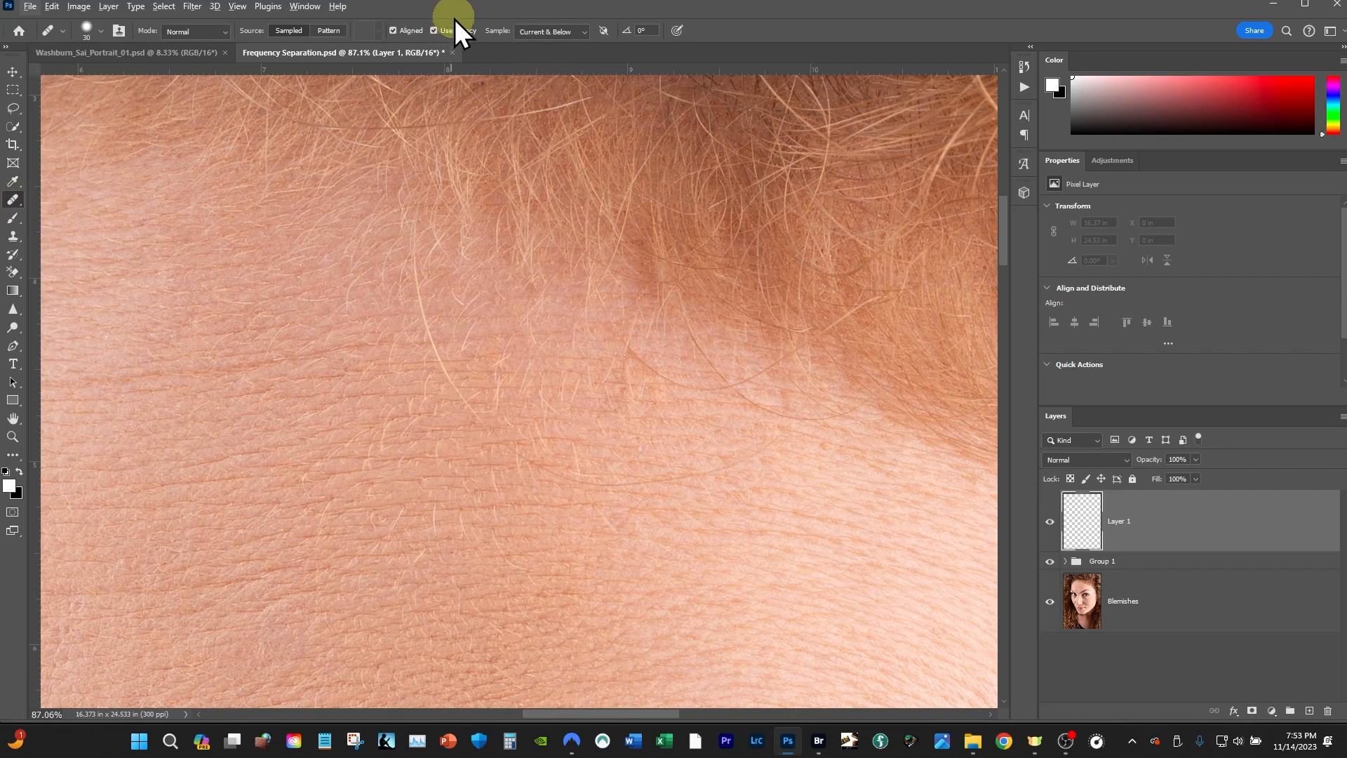
{"action": "left_click", "coordinate": [565, 31]}
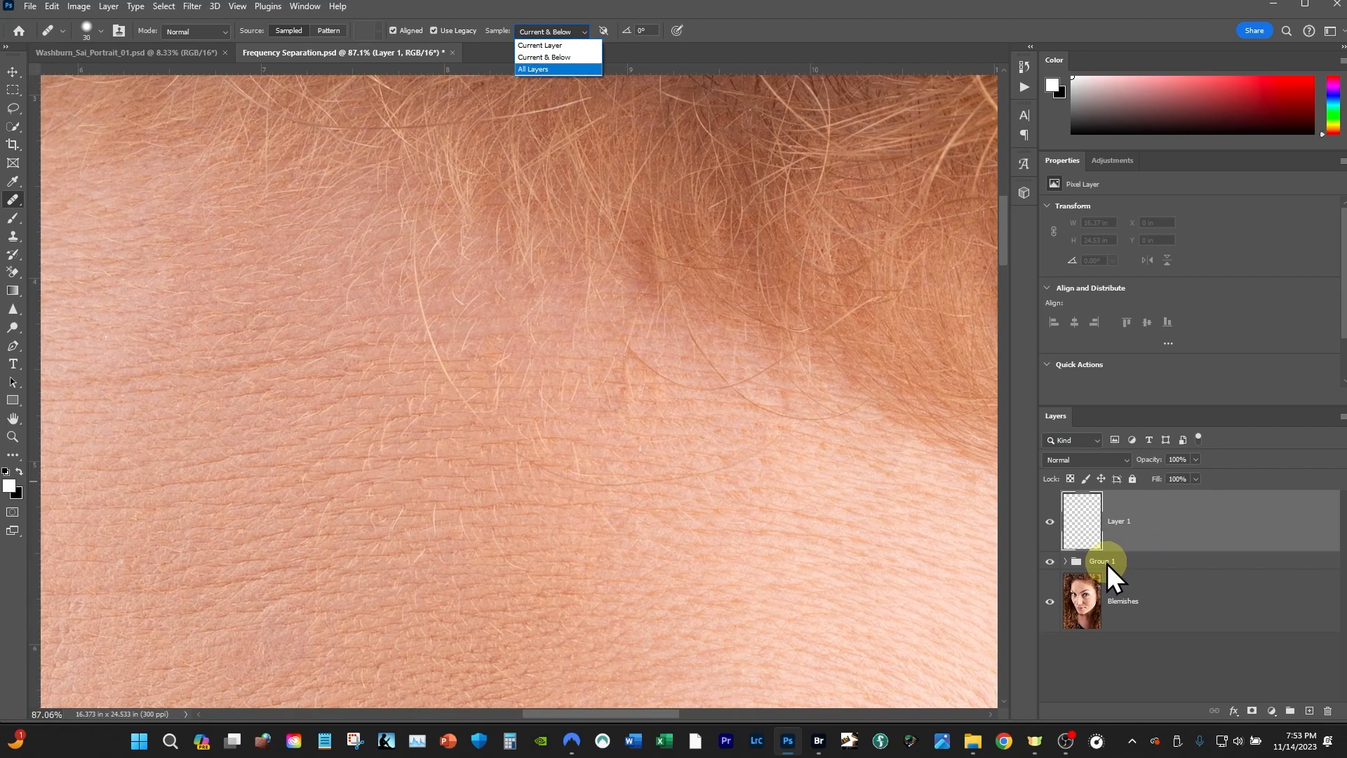
{"action": "left_click", "coordinate": [549, 68]}
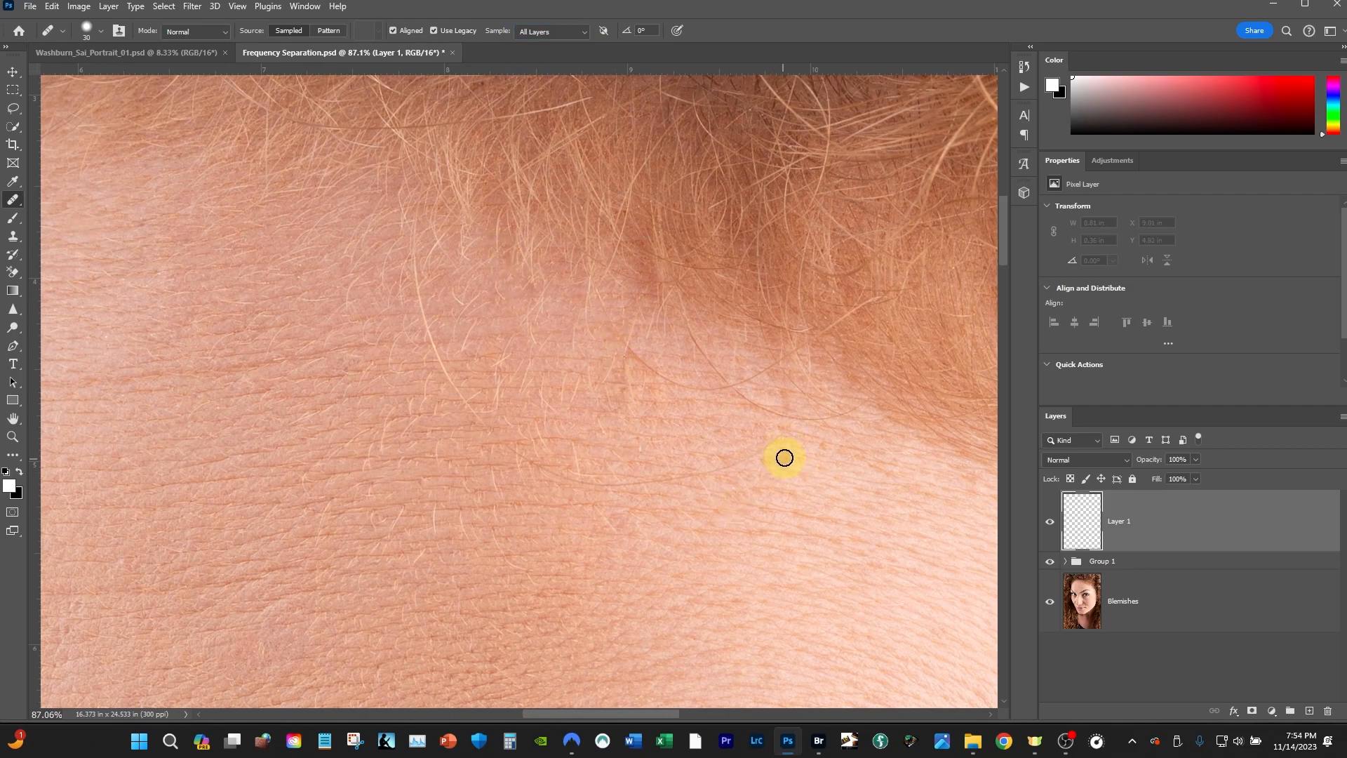
Step: Sample clean forehead skin and heal away the long stray hair hanging below the hairline with a 40 px Healing Brush
{"action": "left_click", "coordinate": [791, 473], "text": "alt"}
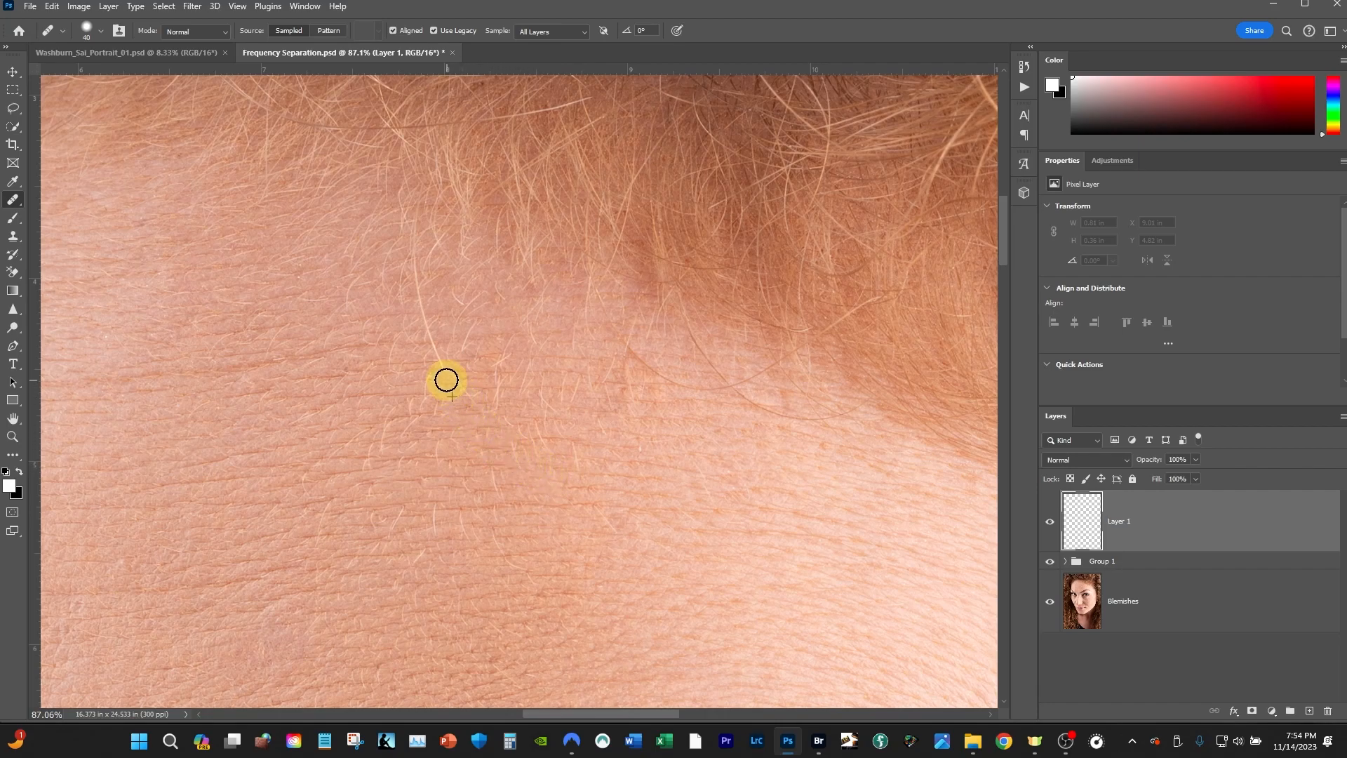
{"action": "mouse_move", "coordinate": [446, 380]}
{"action": "left_mouse_down"}
{"action": "mouse_move", "coordinate": [462, 431]}
{"action": "mouse_move", "coordinate": [477, 418]}
{"action": "mouse_move", "coordinate": [441, 423]}
{"action": "mouse_move", "coordinate": [484, 414]}
{"action": "mouse_move", "coordinate": [462, 367]}
{"action": "mouse_move", "coordinate": [464, 417]}
{"action": "mouse_move", "coordinate": [493, 443]}
{"action": "mouse_move", "coordinate": [452, 384]}
{"action": "mouse_move", "coordinate": [471, 430]}
{"action": "left_mouse_up"}
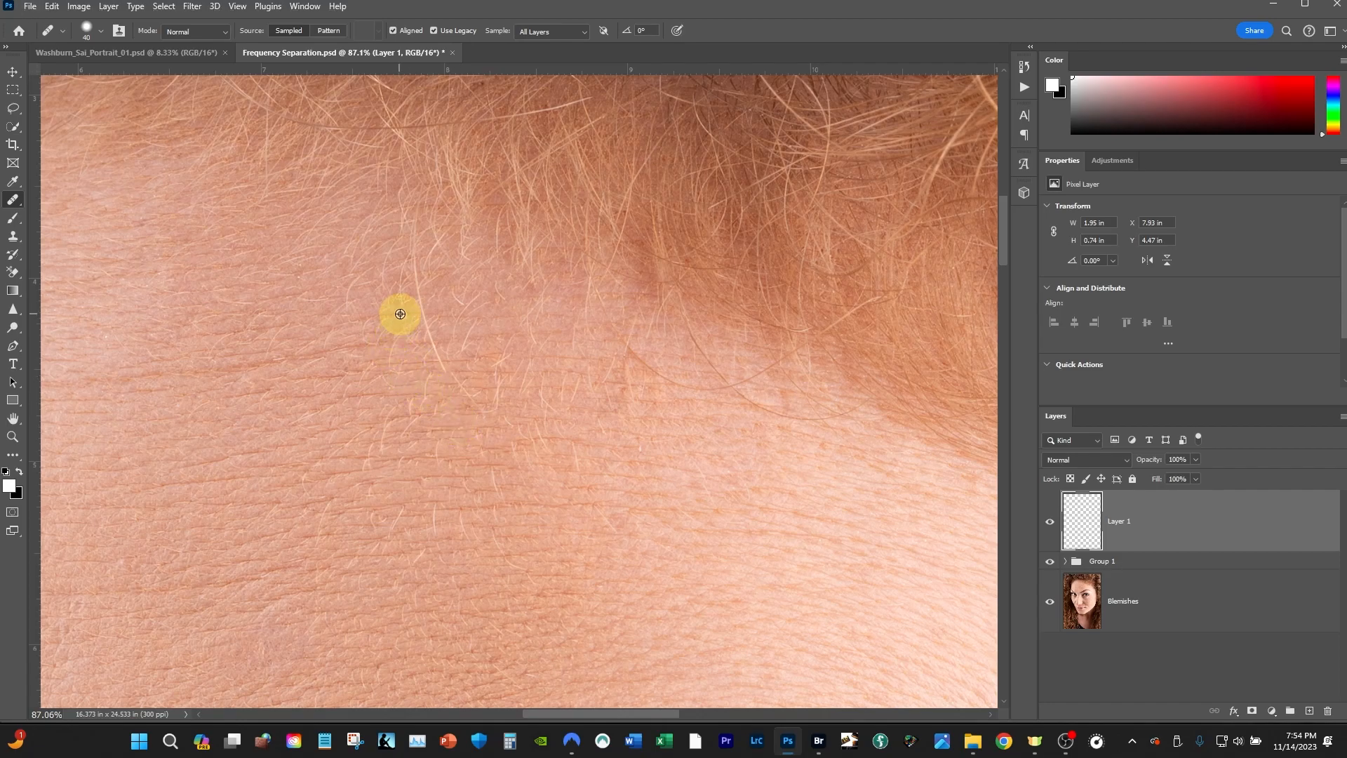
{"action": "left_click_drag", "start_coordinate": [423, 316], "coordinate": [443, 371]}
{"action": "left_click", "coordinate": [414, 379]}
{"action": "left_click", "coordinate": [454, 376]}
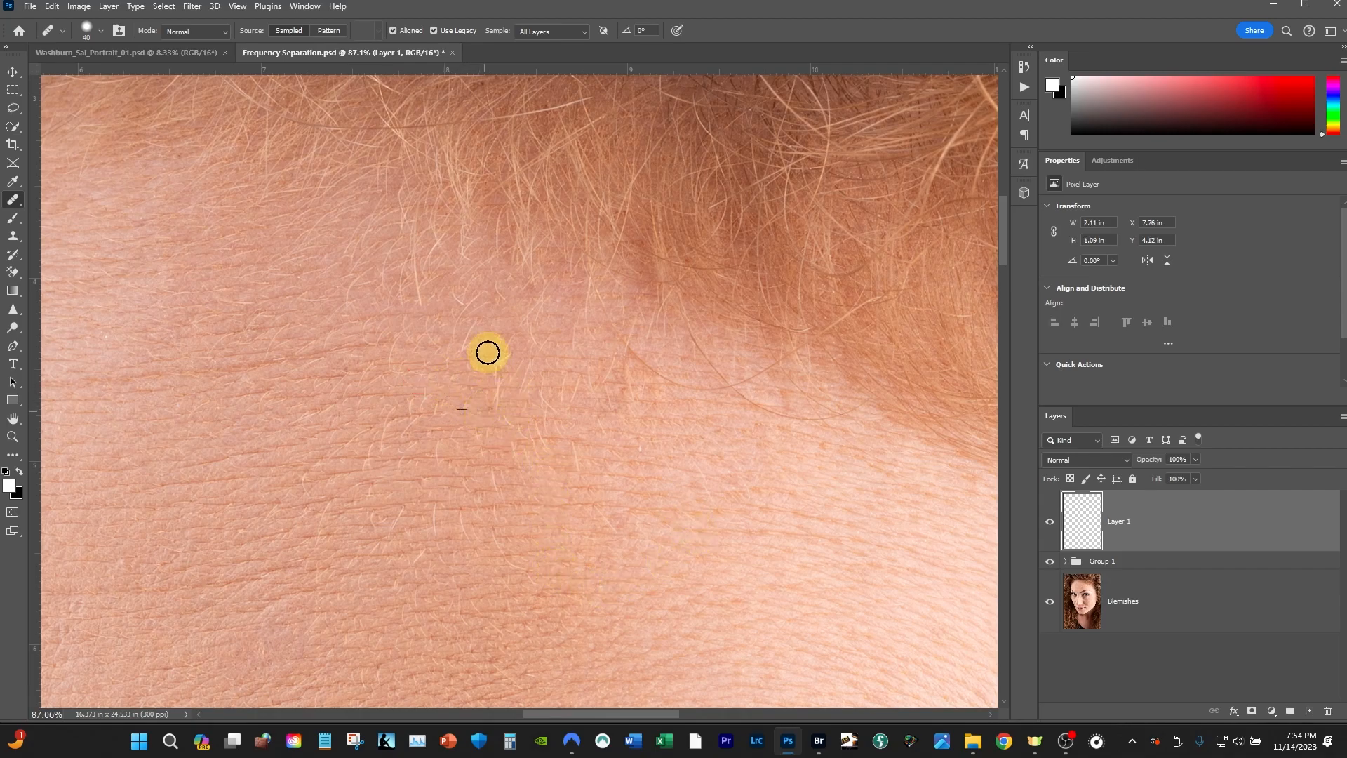
Step: Examine the cheeks, nose, lips, neck, eyes and forehead for areas that still need retouching
{"action": "key", "text": "z"}
{"action": "left_click_drag", "start_coordinate": [712, 523], "coordinate": [695, 361]}
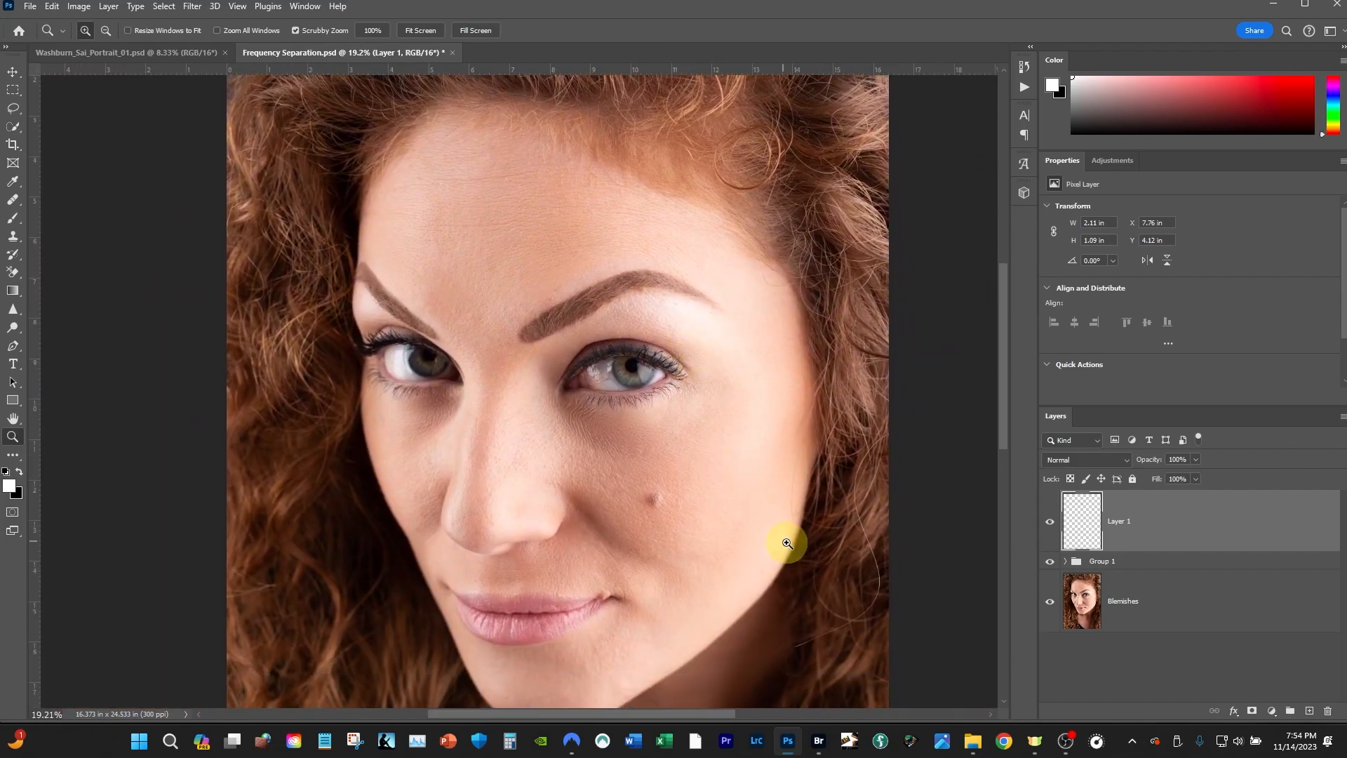
{"action": "left_click_drag", "start_coordinate": [782, 507], "coordinate": [839, 509]}
{"action": "left_click_drag", "start_coordinate": [776, 545], "coordinate": [629, 534]}
{"action": "left_click_drag", "start_coordinate": [689, 464], "coordinate": [750, 276]}
{"action": "left_click_drag", "start_coordinate": [436, 487], "coordinate": [335, 628]}
{"action": "left_click_drag", "start_coordinate": [331, 543], "coordinate": [713, 523]}
{"action": "left_click_drag", "start_coordinate": [400, 436], "coordinate": [421, 259]}
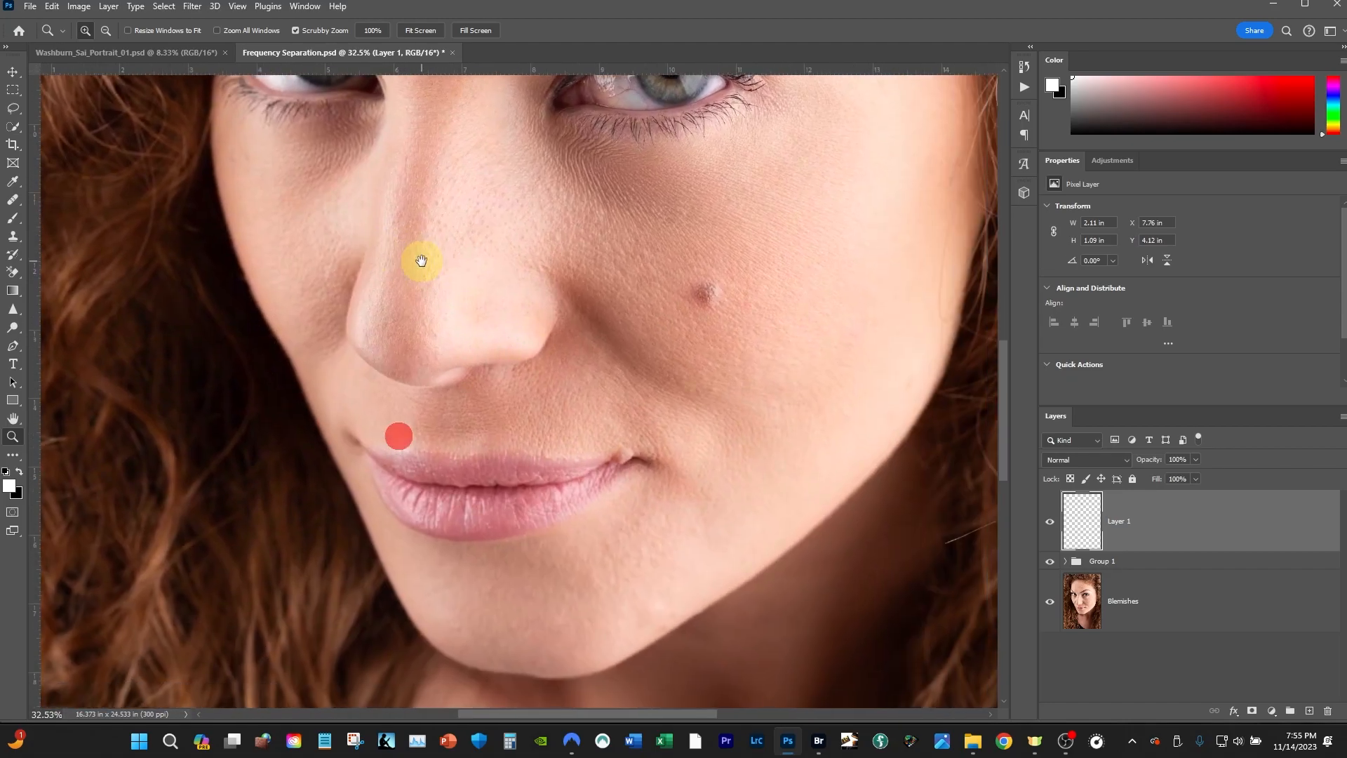
{"action": "left_click_drag", "start_coordinate": [584, 519], "coordinate": [653, 180]}
{"action": "left_click_drag", "start_coordinate": [709, 514], "coordinate": [659, 571]}
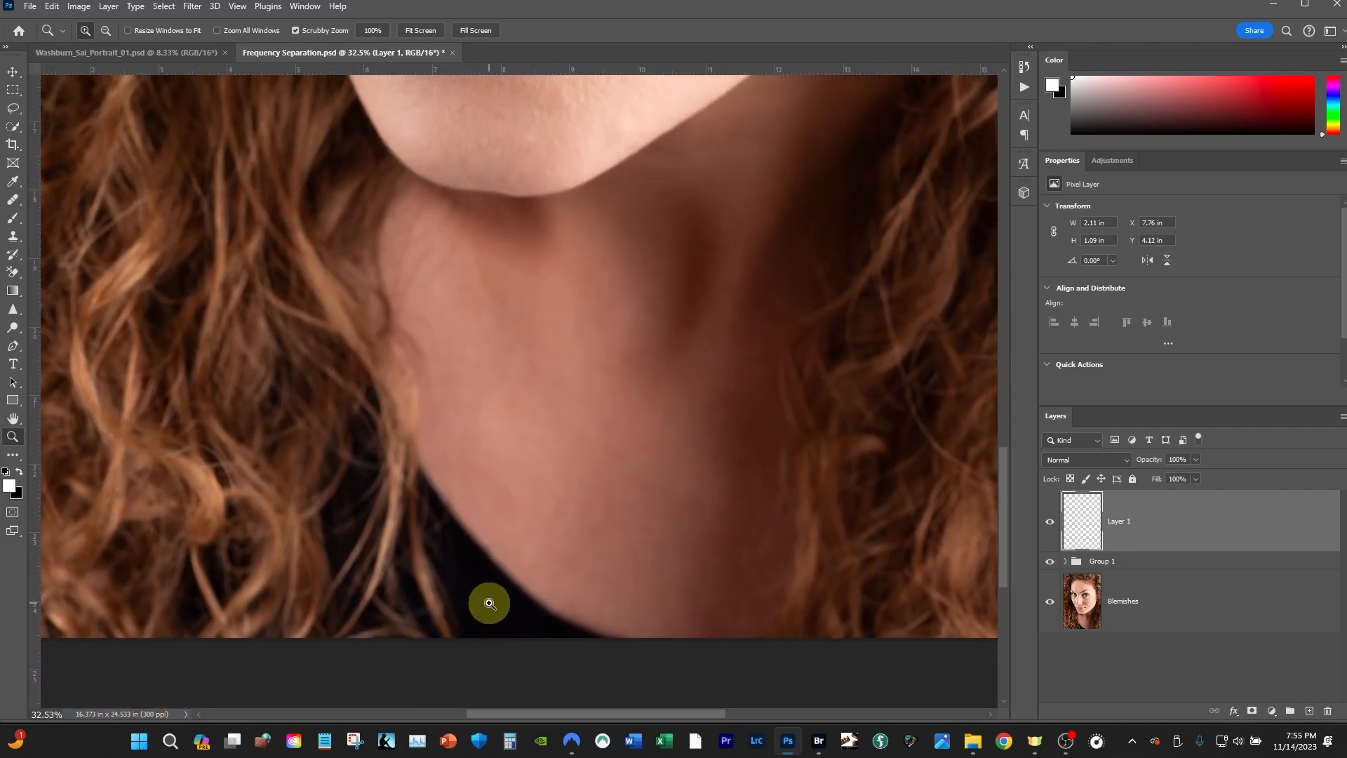
{"action": "left_click_drag", "start_coordinate": [577, 391], "coordinate": [571, 695]}
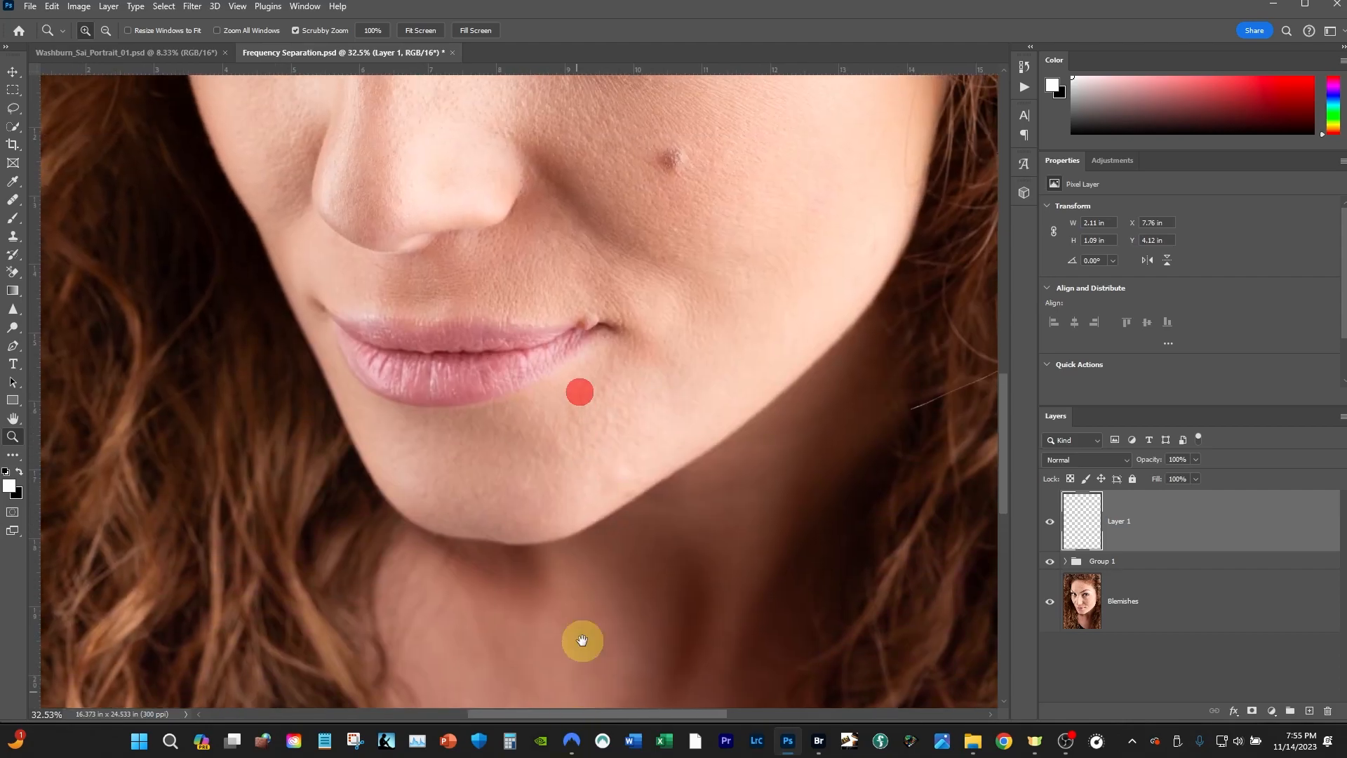
{"action": "left_click_drag", "start_coordinate": [579, 554], "coordinate": [556, 604]}
{"action": "left_click_drag", "start_coordinate": [634, 385], "coordinate": [729, 684]}
{"action": "left_click_drag", "start_coordinate": [541, 360], "coordinate": [640, 351]}
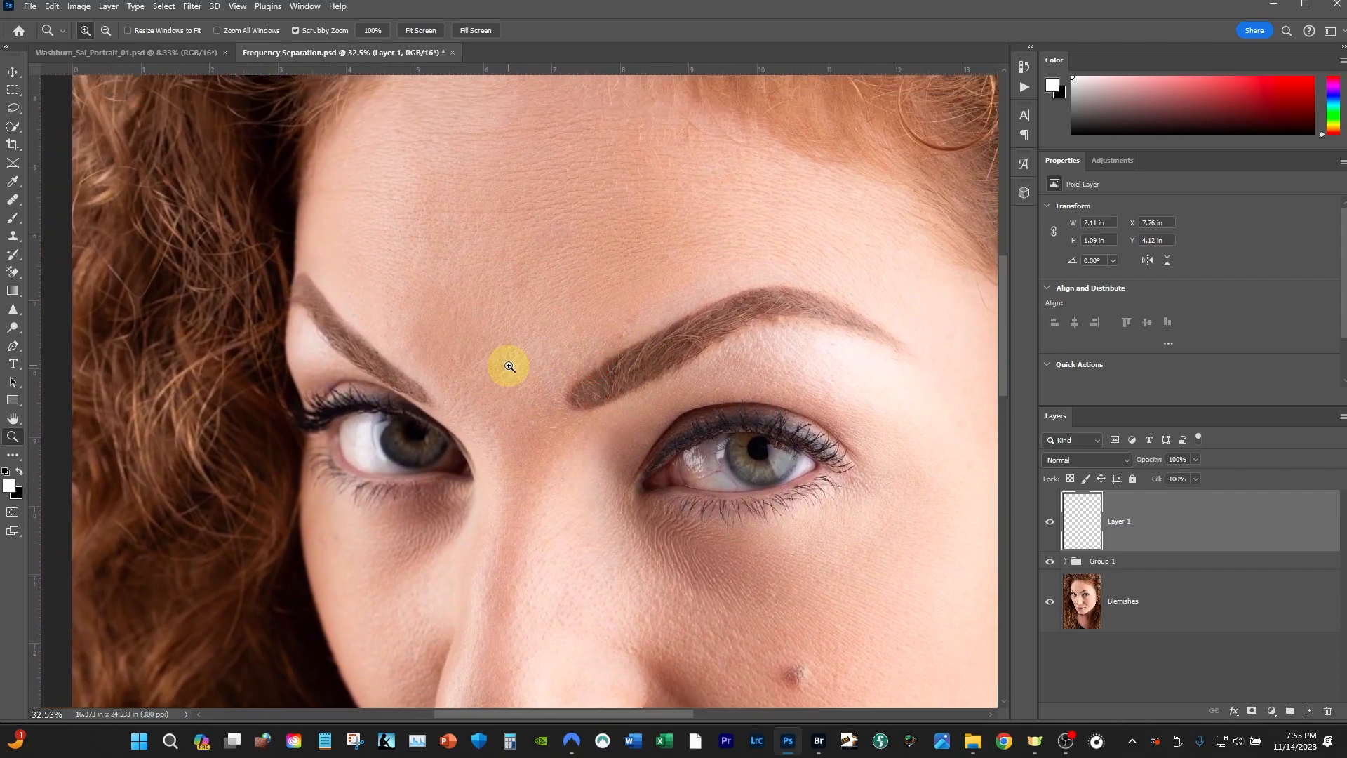
Step: Remove the tiny stray hair between the eyebrows using the Spot Healing Brush at 20 px, sampling all layers
{"action": "left_click_drag", "start_coordinate": [456, 391], "coordinate": [594, 389]}
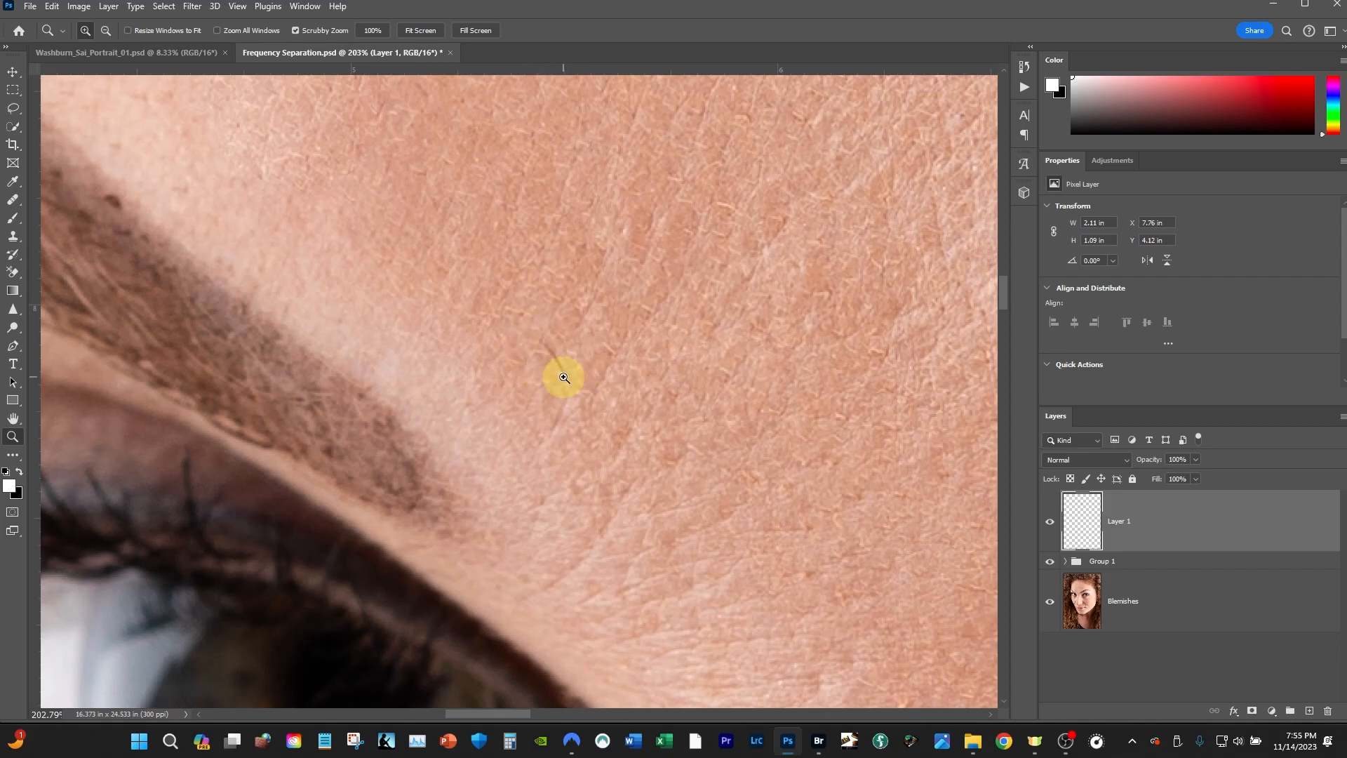
{"action": "key", "text": "j"}
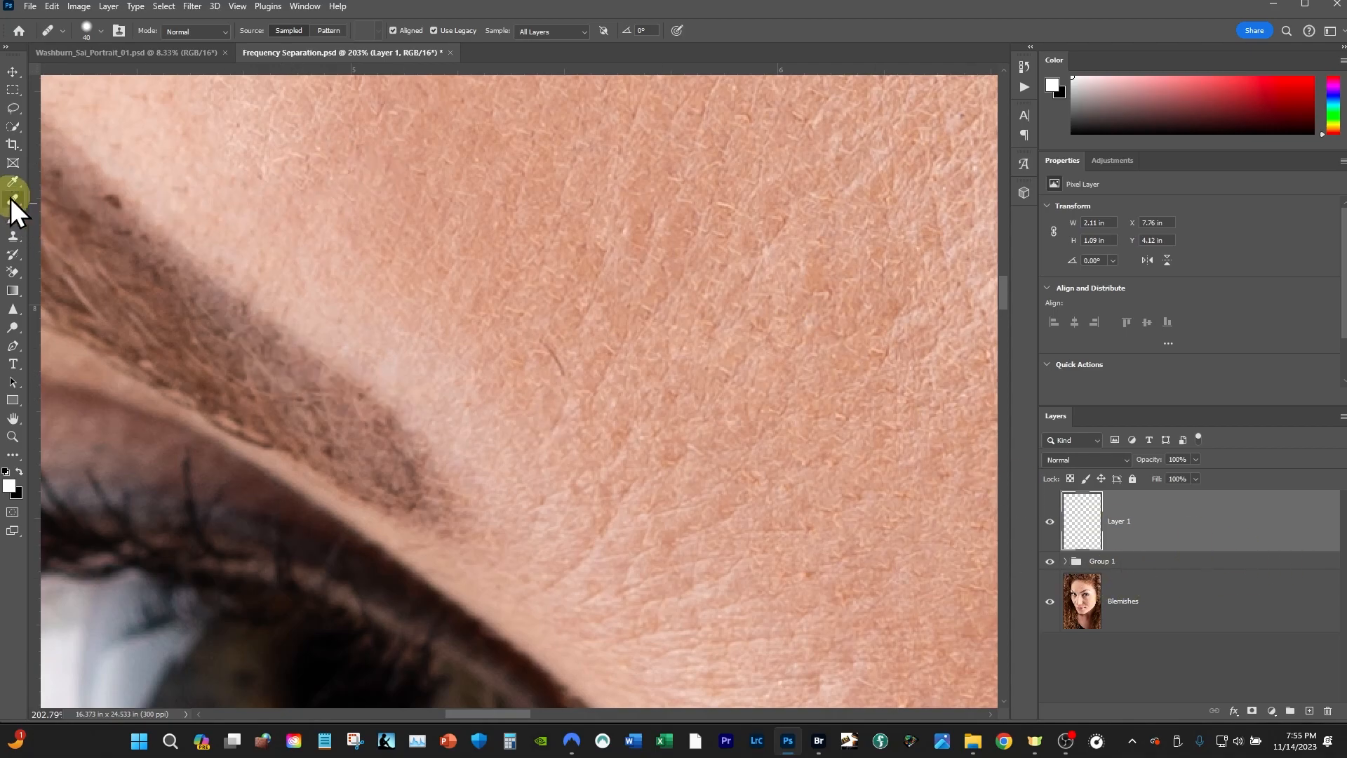
{"action": "left_click", "coordinate": [11, 198]}
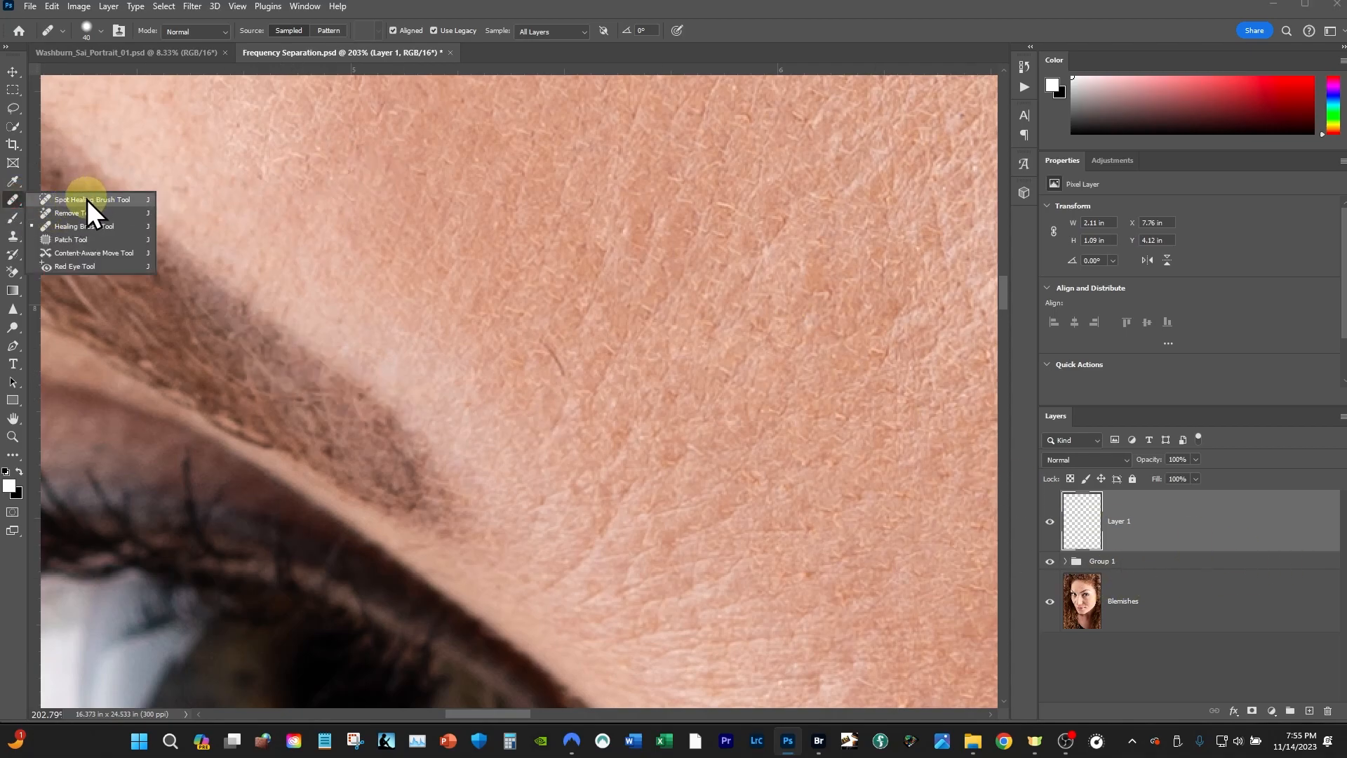
{"action": "left_click", "coordinate": [92, 200]}
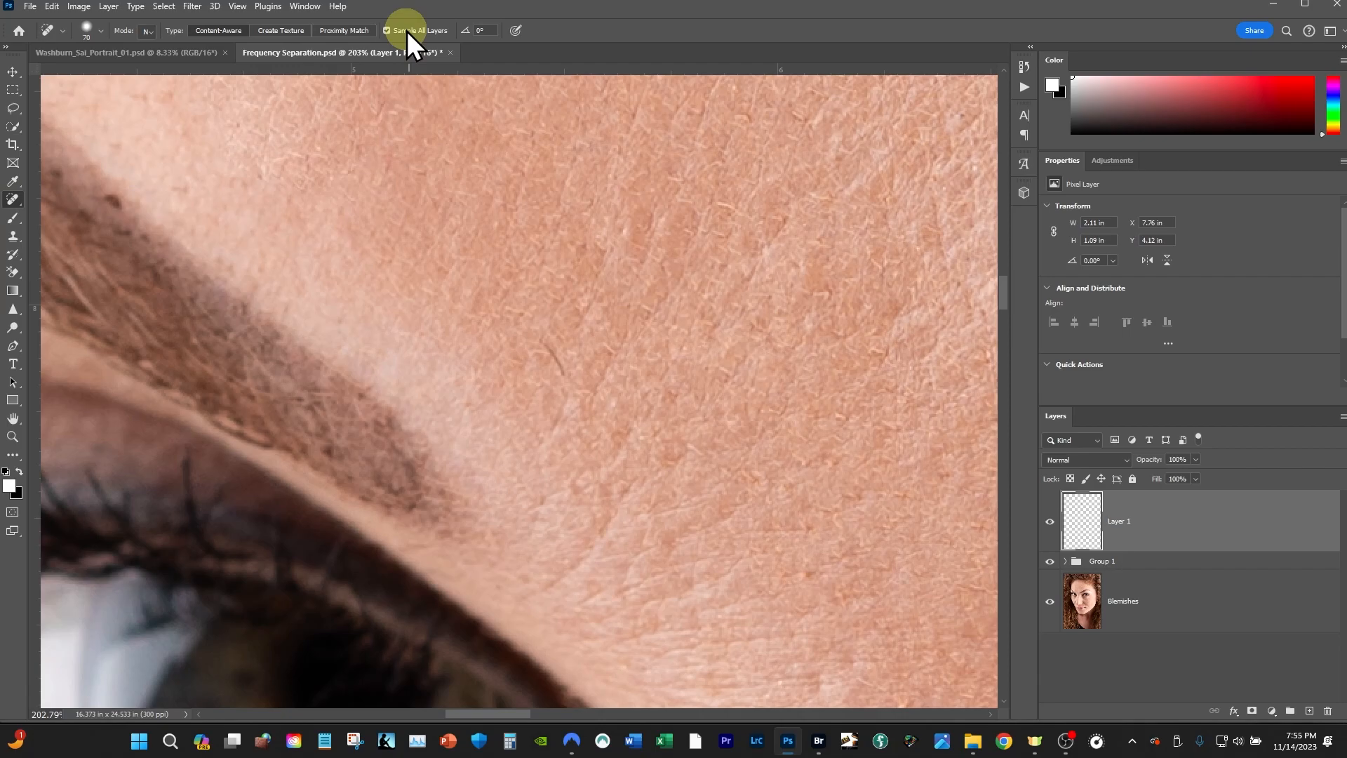
{"action": "left_click_drag", "start_coordinate": [532, 336], "coordinate": [556, 371]}
{"action": "key", "text": "bracketleft"}
{"action": "key", "text": "bracketleft"}
{"action": "key", "text": "bracketleft"}
{"action": "key", "text": "bracketleft"}
{"action": "key", "text": "bracketleft"}
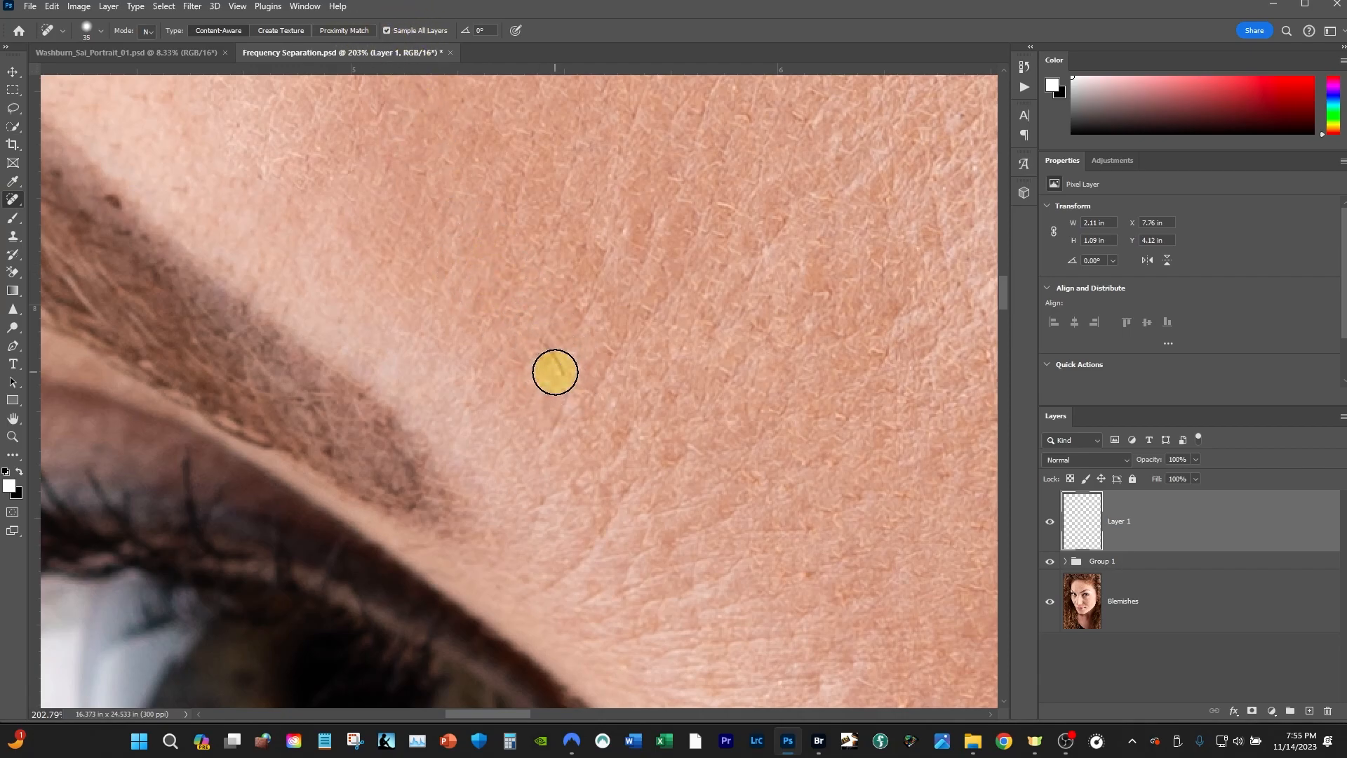
{"action": "left_click_drag", "start_coordinate": [541, 343], "coordinate": [560, 374]}
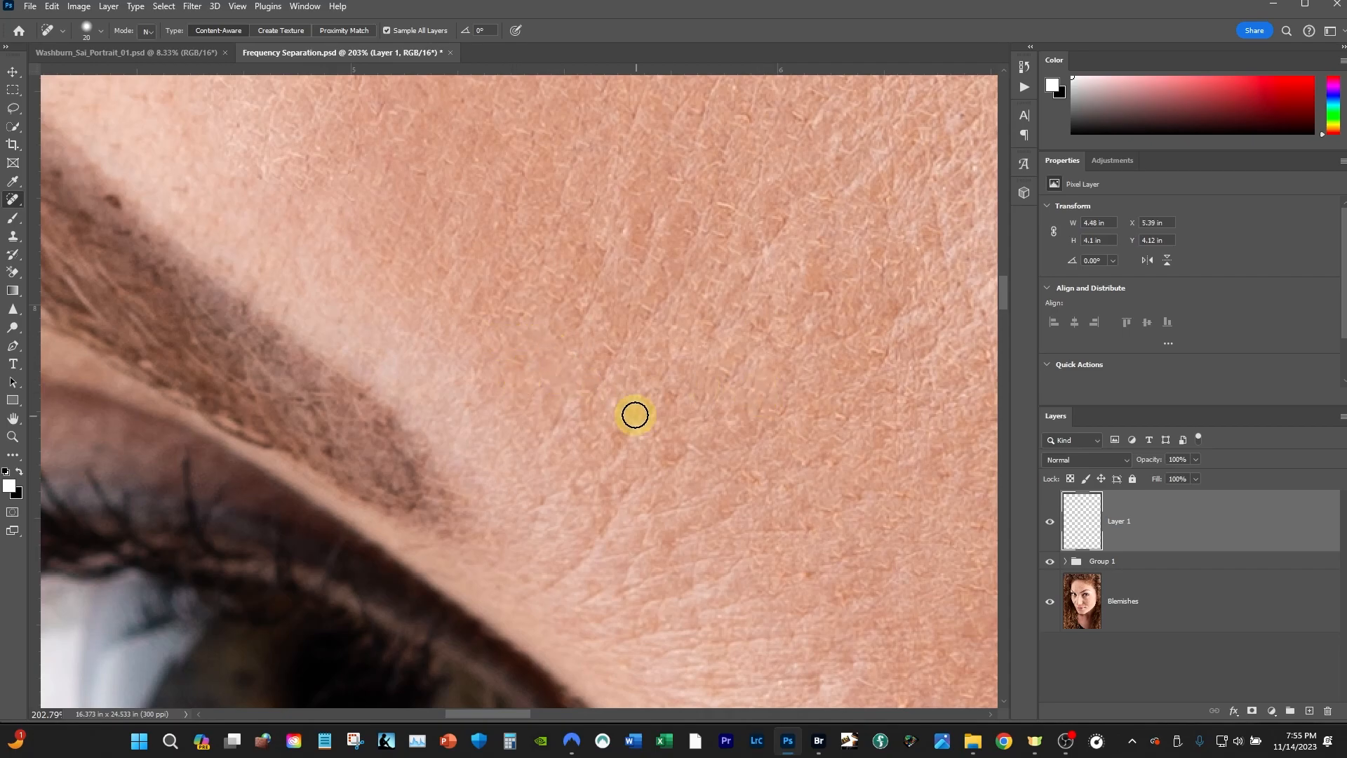
Step: Review the whole retouched face and save the layered document
{"action": "key", "text": "z"}
{"action": "left_click_drag", "start_coordinate": [851, 386], "coordinate": [712, 444]}
{"action": "left_click_drag", "start_coordinate": [895, 430], "coordinate": [541, 393]}
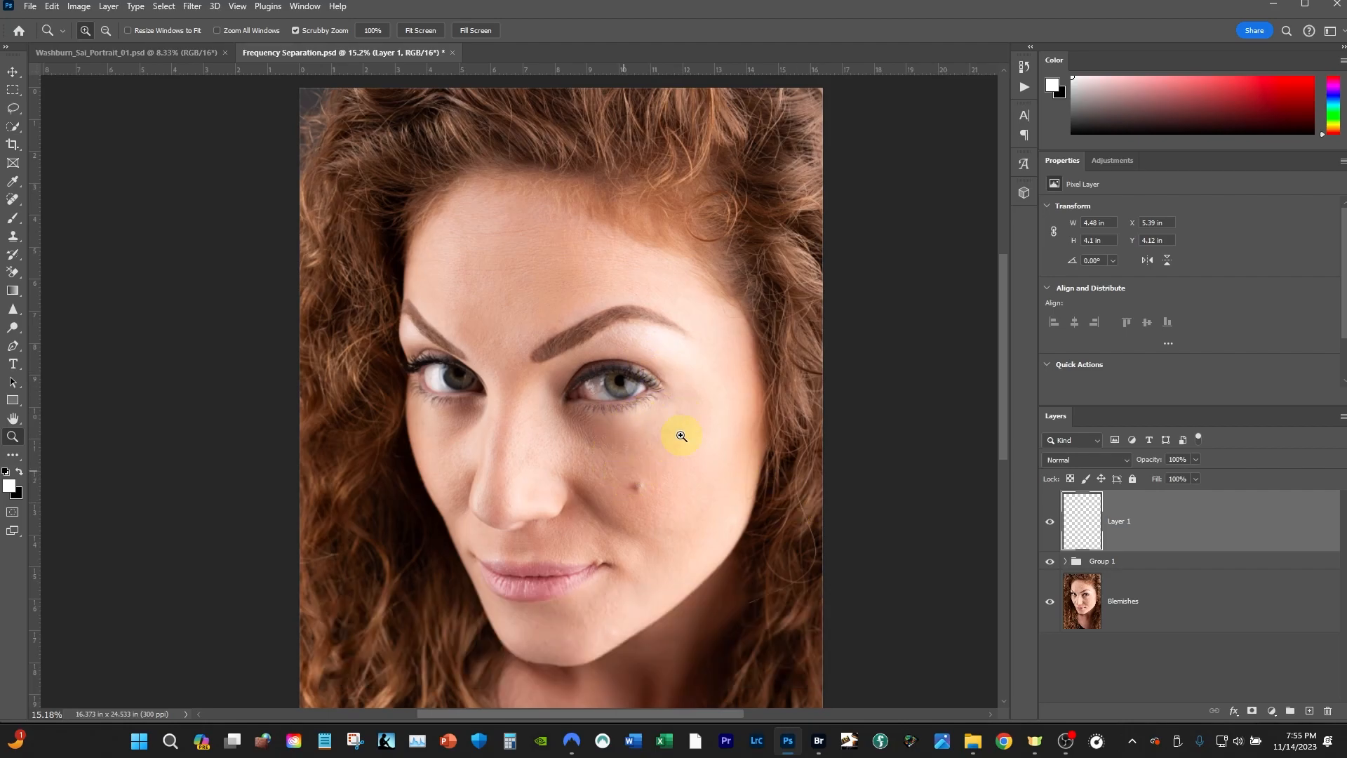
{"action": "left_click_drag", "start_coordinate": [637, 453], "coordinate": [581, 382]}
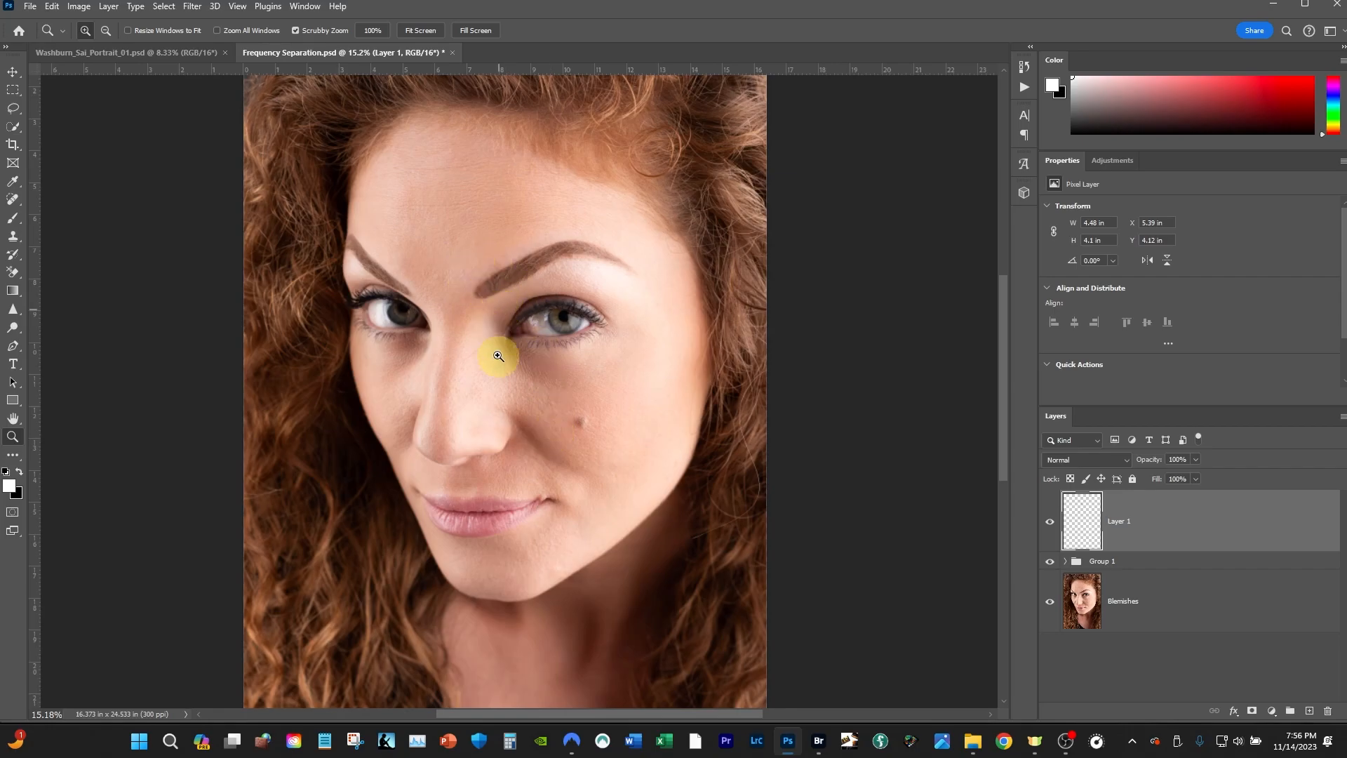
{"action": "left_click_drag", "start_coordinate": [564, 362], "coordinate": [572, 406]}
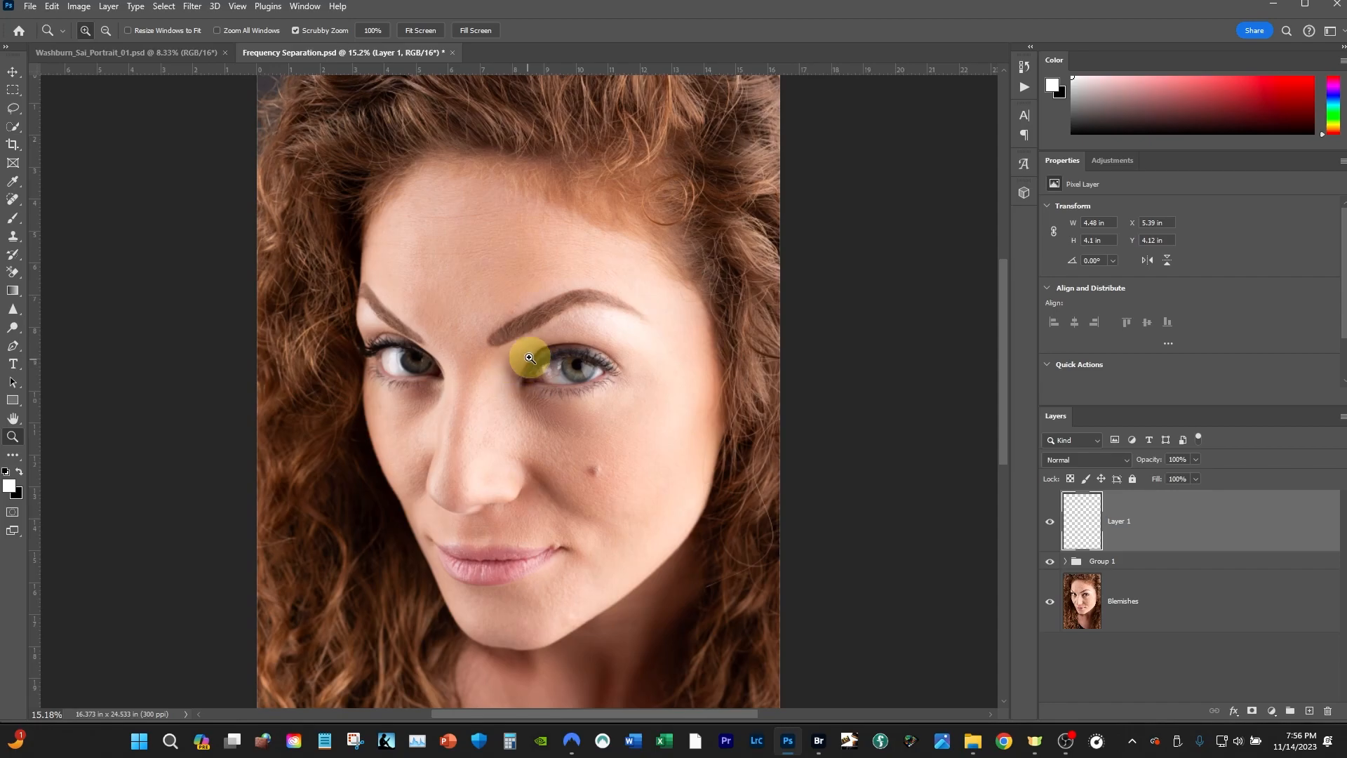
{"action": "key", "text": "ctrl+s"}
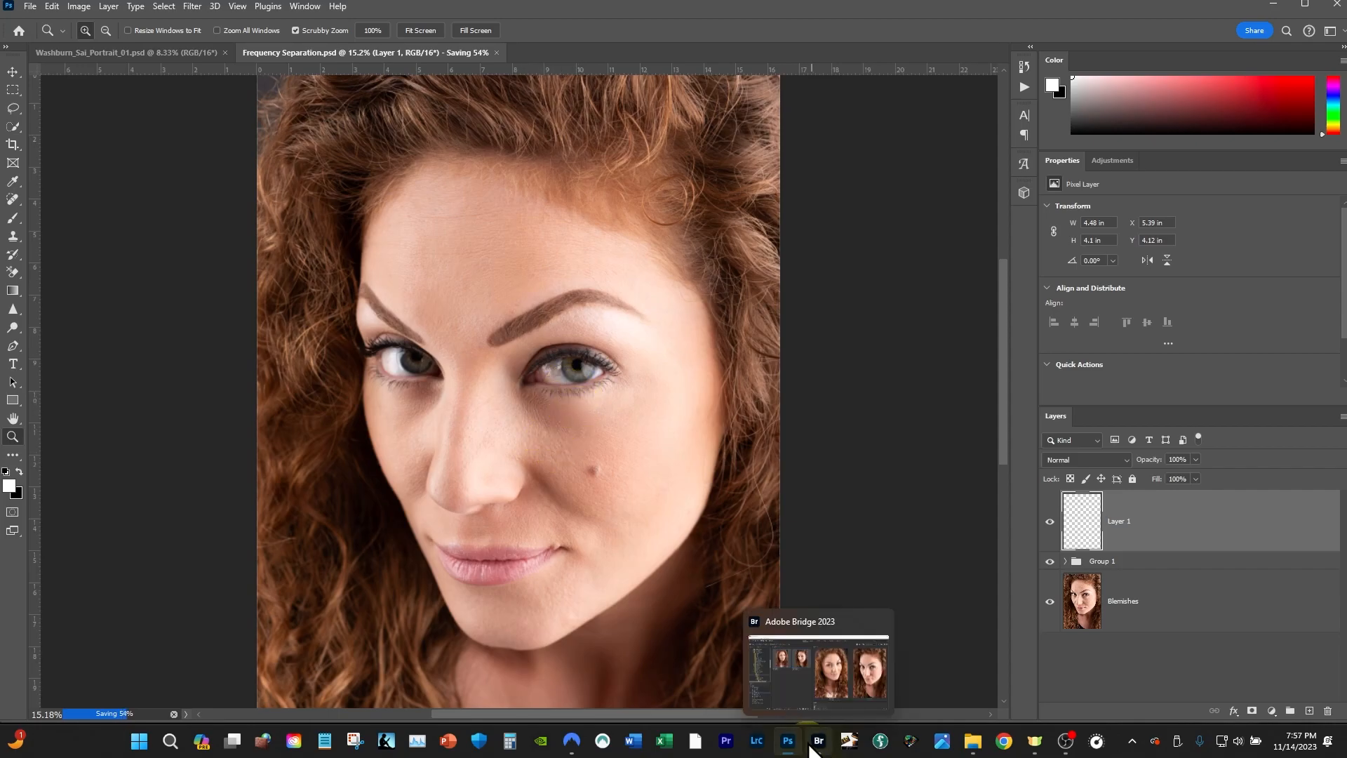
Step: Compare the original _DSC6482.NEF in Adobe Bridge with the retouched portrait in Photoshop, ending back in Photoshop
{"action": "left_click", "coordinate": [831, 633]}
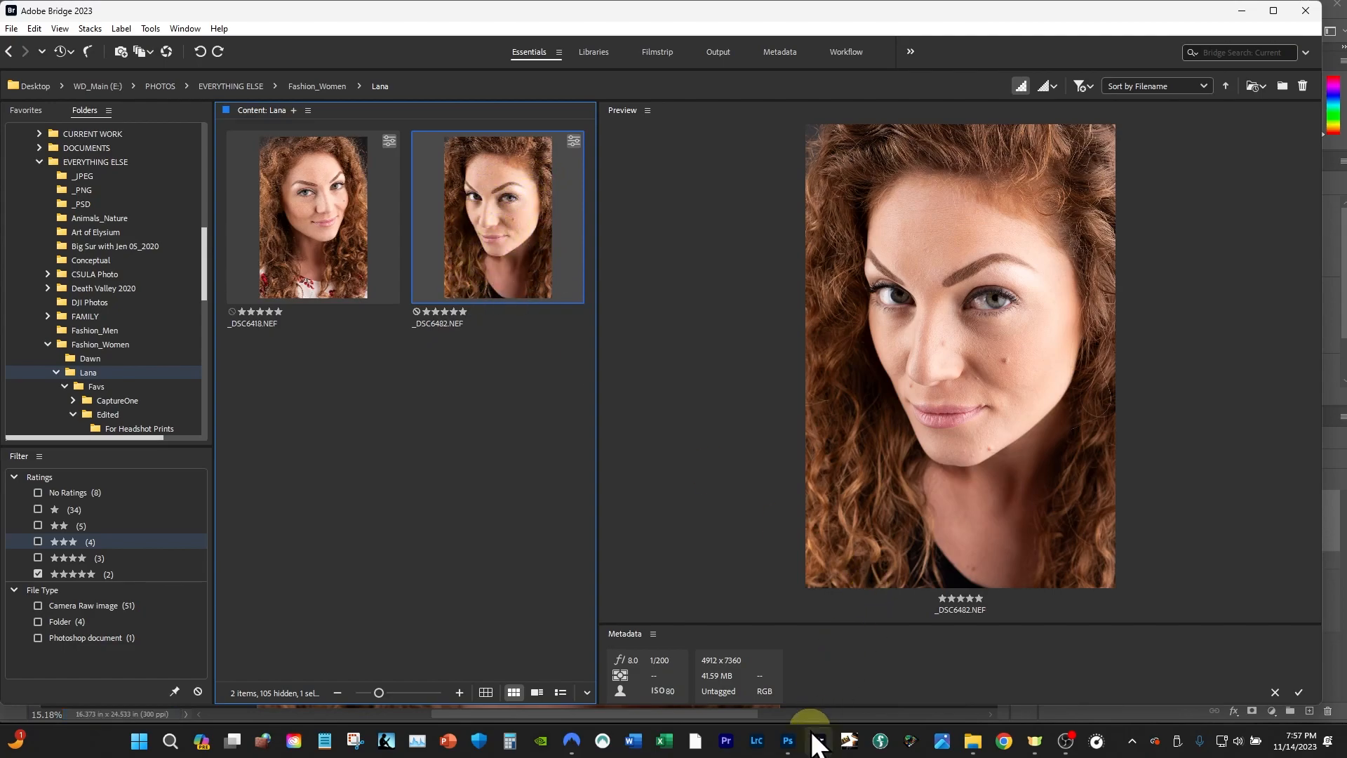
{"action": "left_click", "coordinate": [788, 740]}
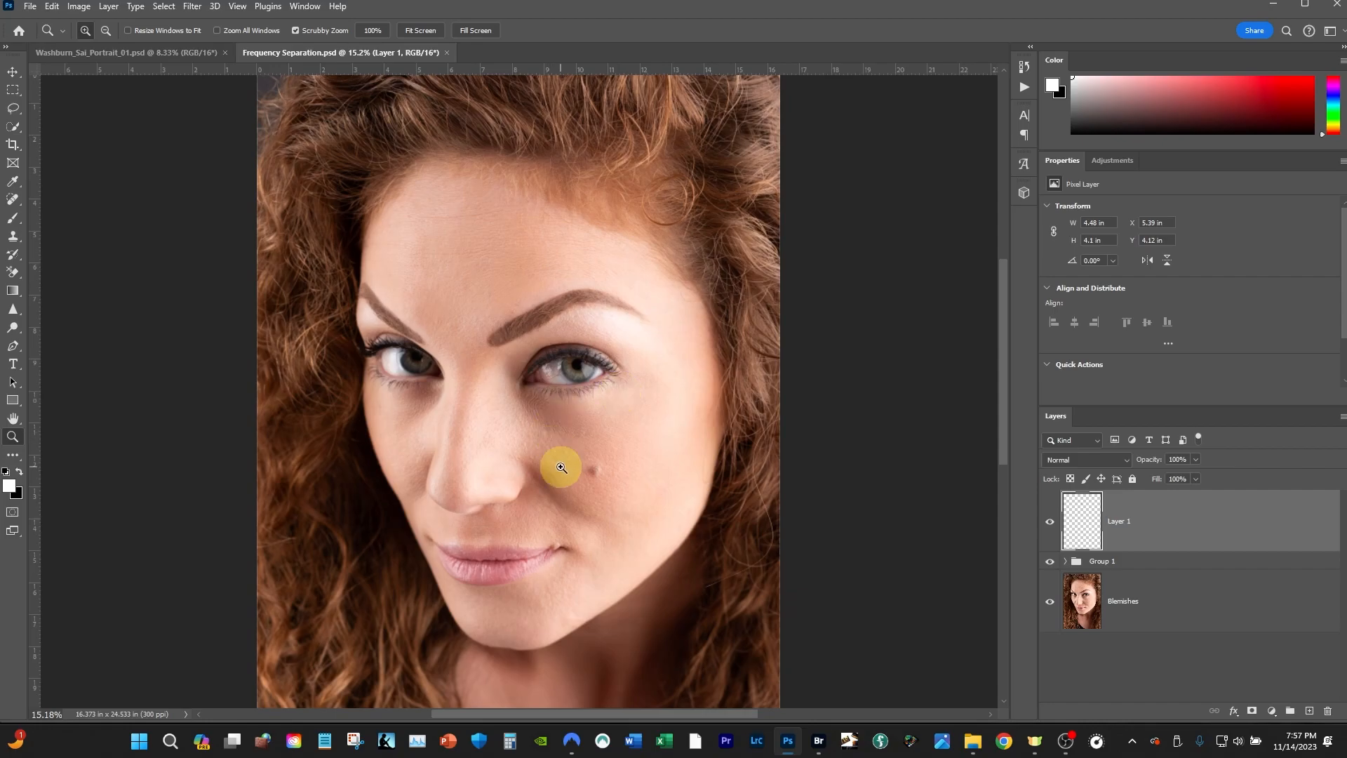
{"action": "left_click", "coordinate": [818, 740]}
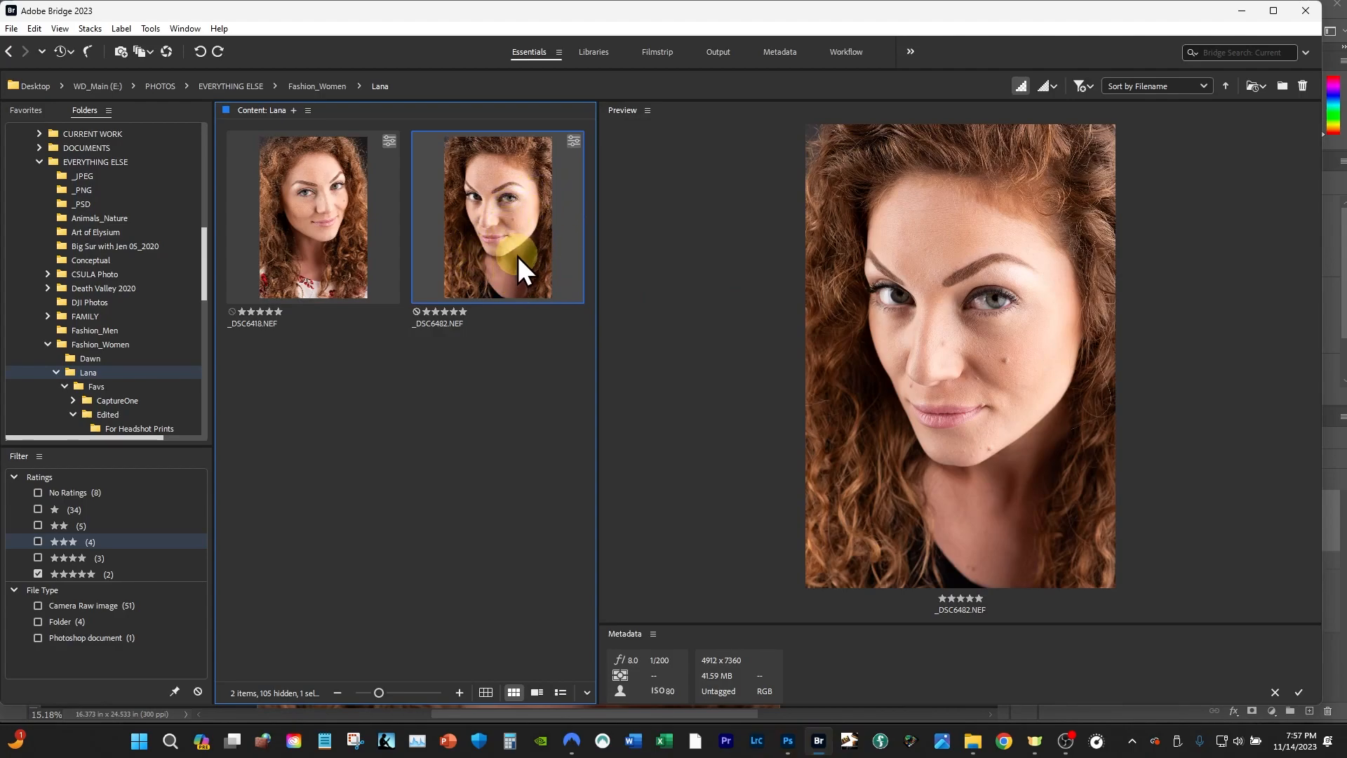
{"action": "left_click", "coordinate": [787, 740]}
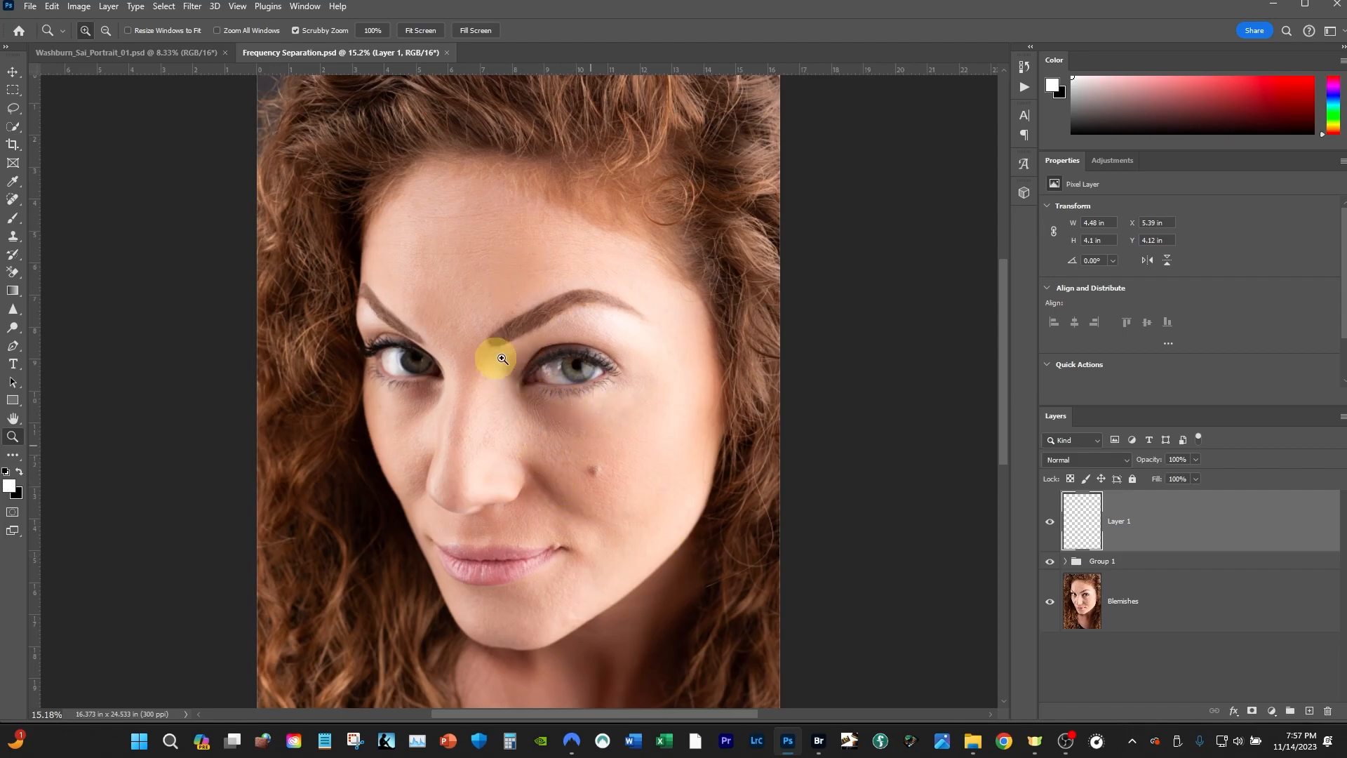
Step: Open the Image Size settings for the portrait and place the dialog over the image
{"action": "left_click", "coordinate": [82, 11]}
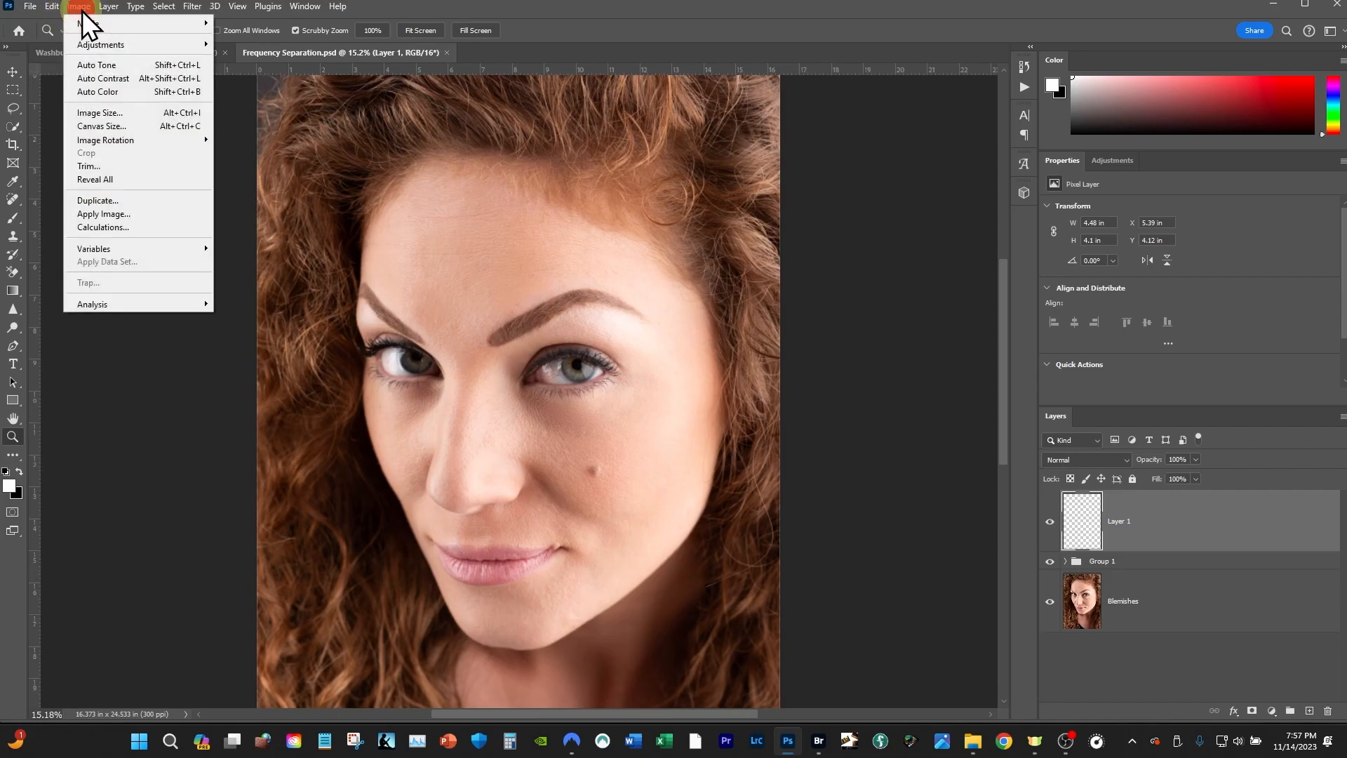
{"action": "left_click", "coordinate": [99, 112]}
{"action": "left_click", "coordinate": [899, 149]}
{"action": "left_click_drag", "start_coordinate": [899, 148], "coordinate": [529, 177]}
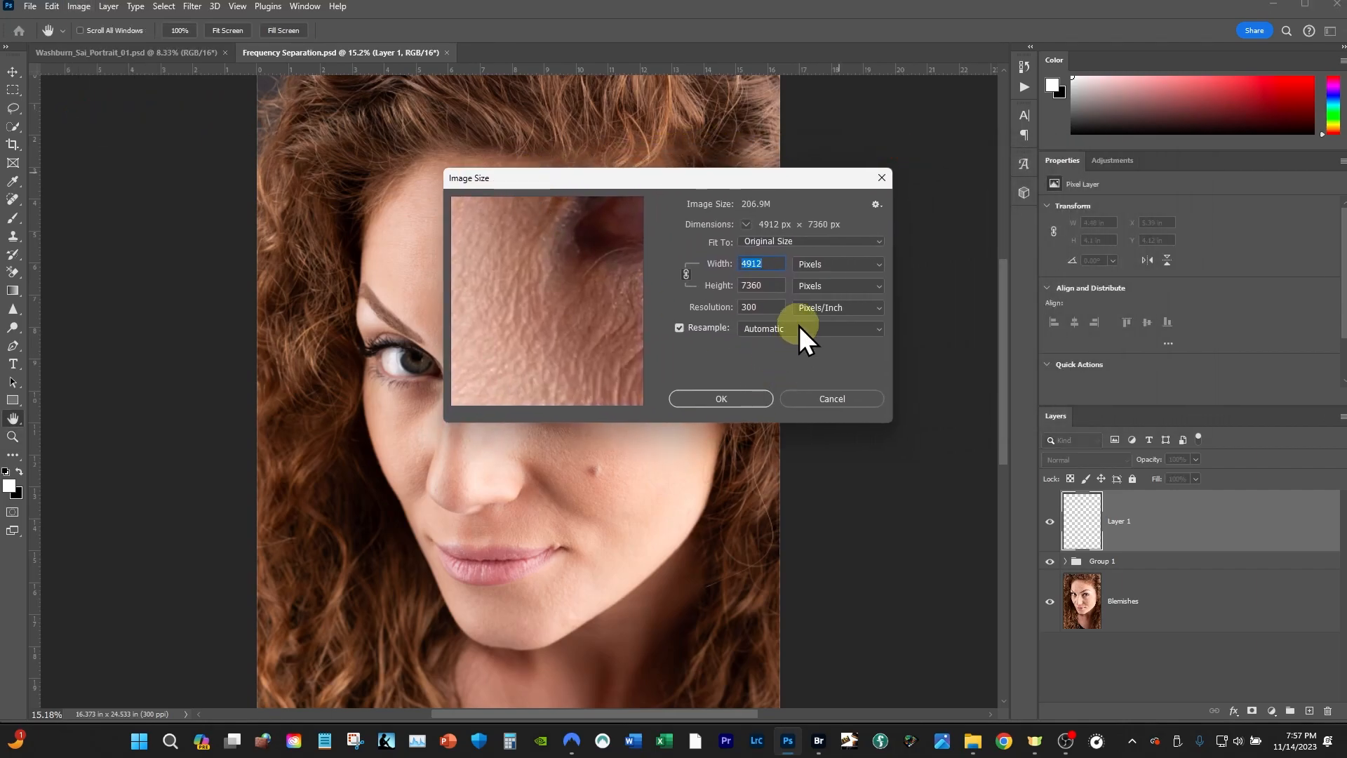
Step: View the image dimensions in inches, return them to pixels, and toggle the width-height link off and back on
{"action": "left_click", "coordinate": [828, 263]}
{"action": "left_click", "coordinate": [839, 301]}
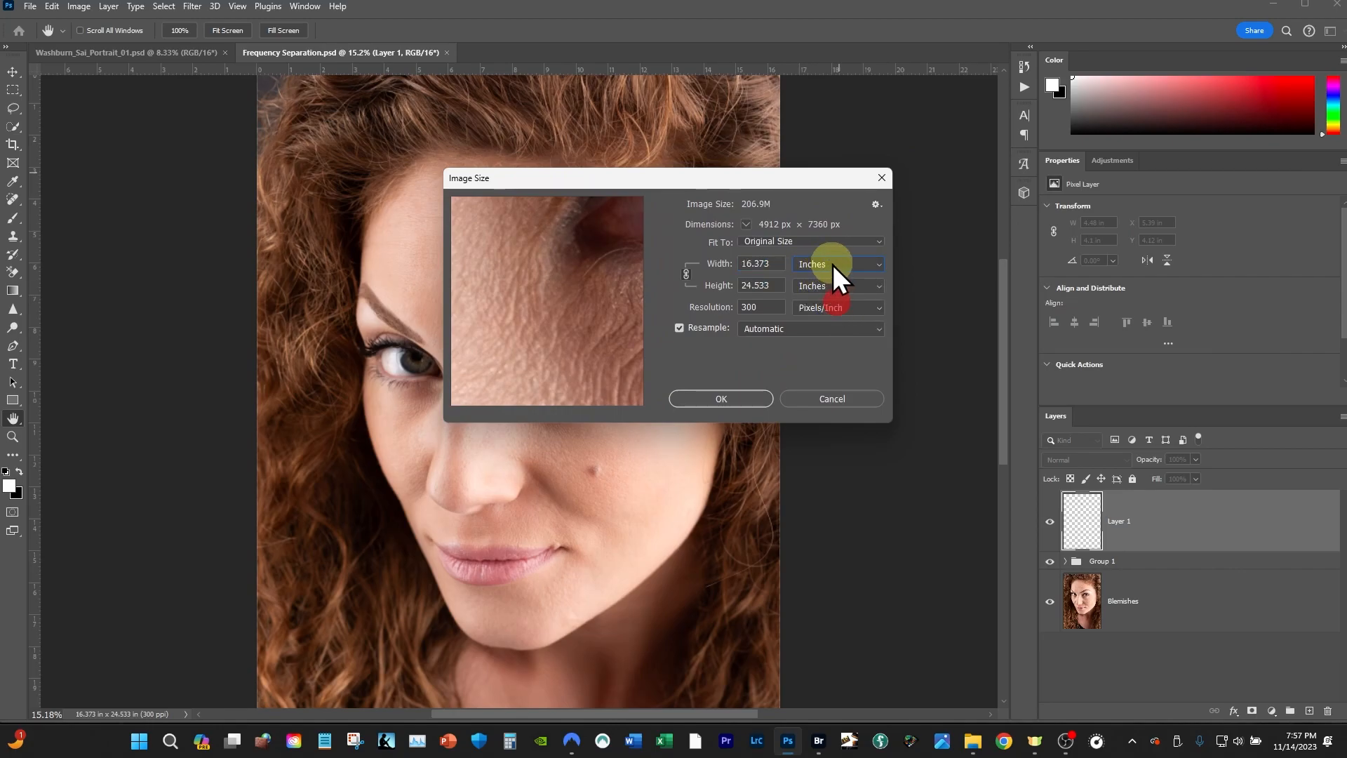
{"action": "left_click", "coordinate": [832, 263]}
{"action": "left_click", "coordinate": [828, 289]}
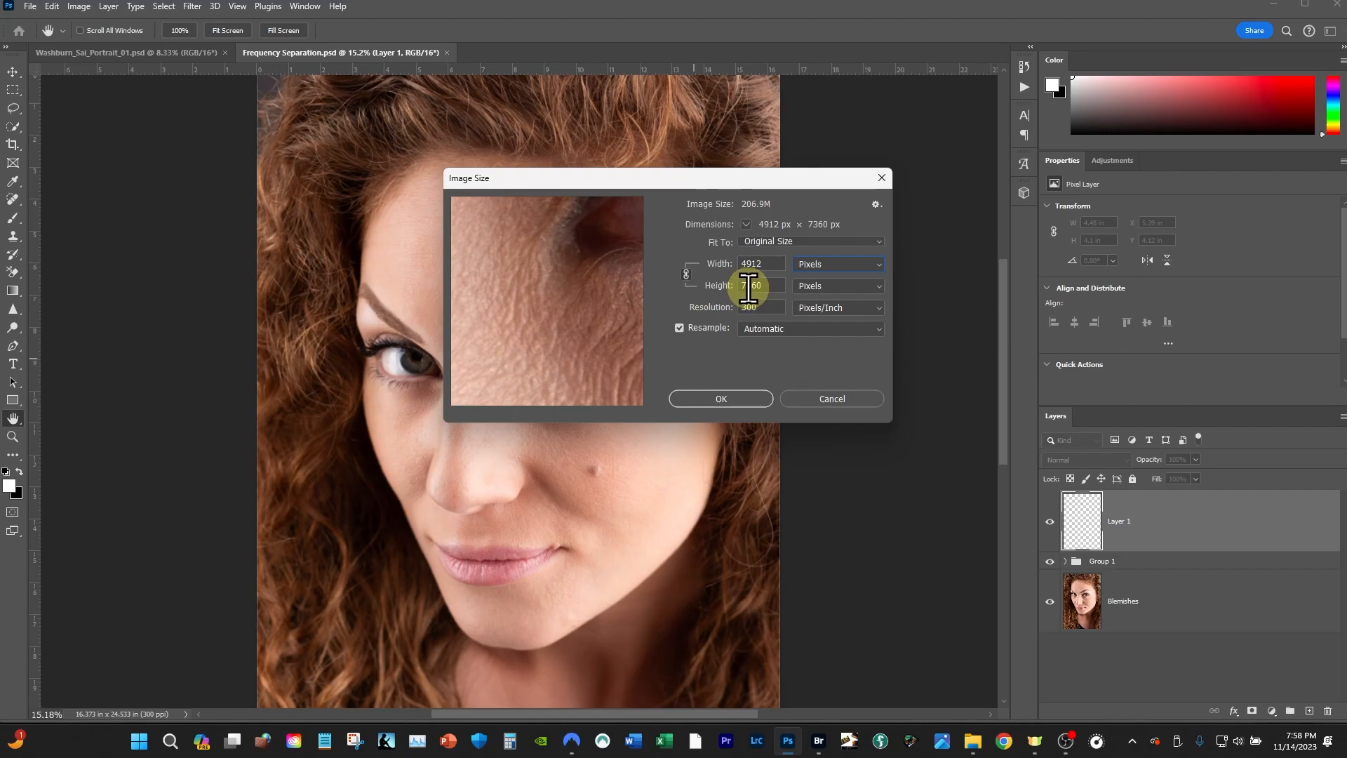
{"action": "left_click", "coordinate": [686, 275]}
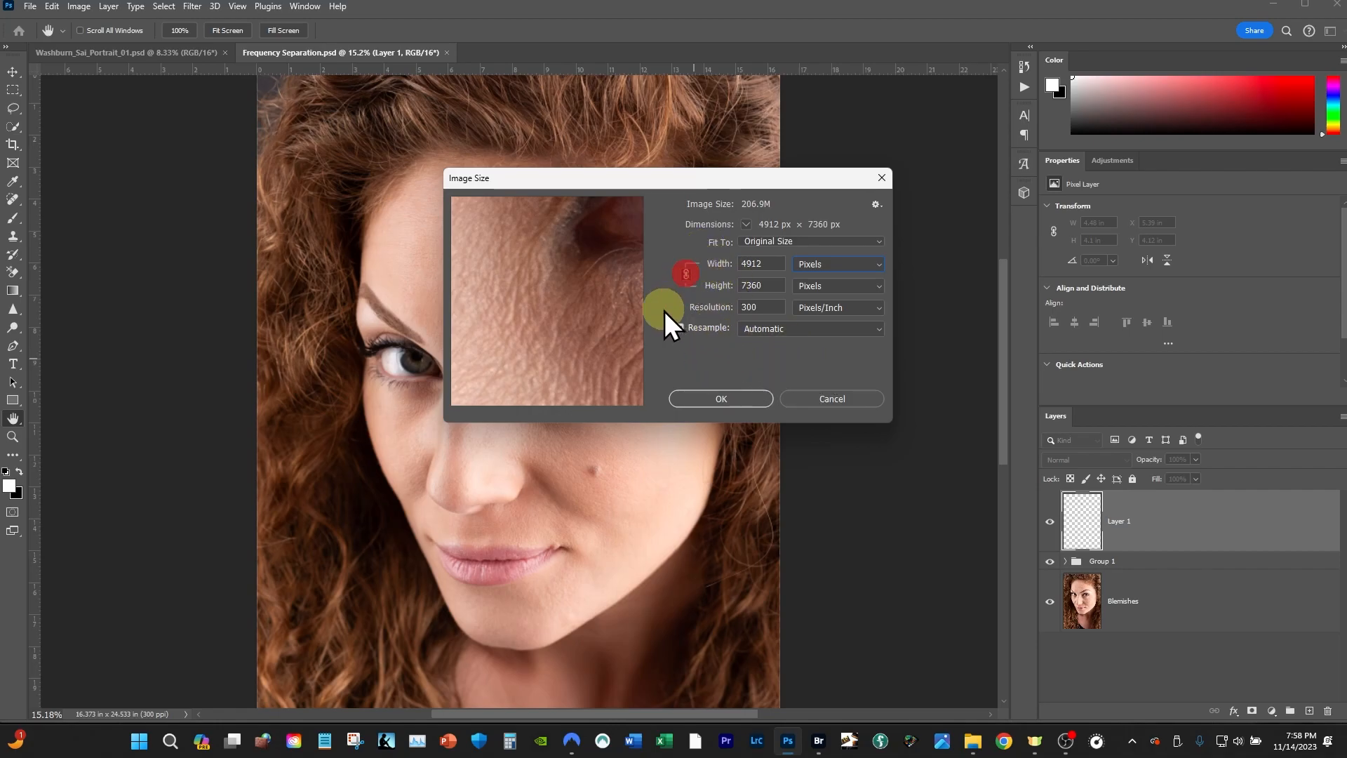
{"action": "left_click", "coordinate": [685, 274]}
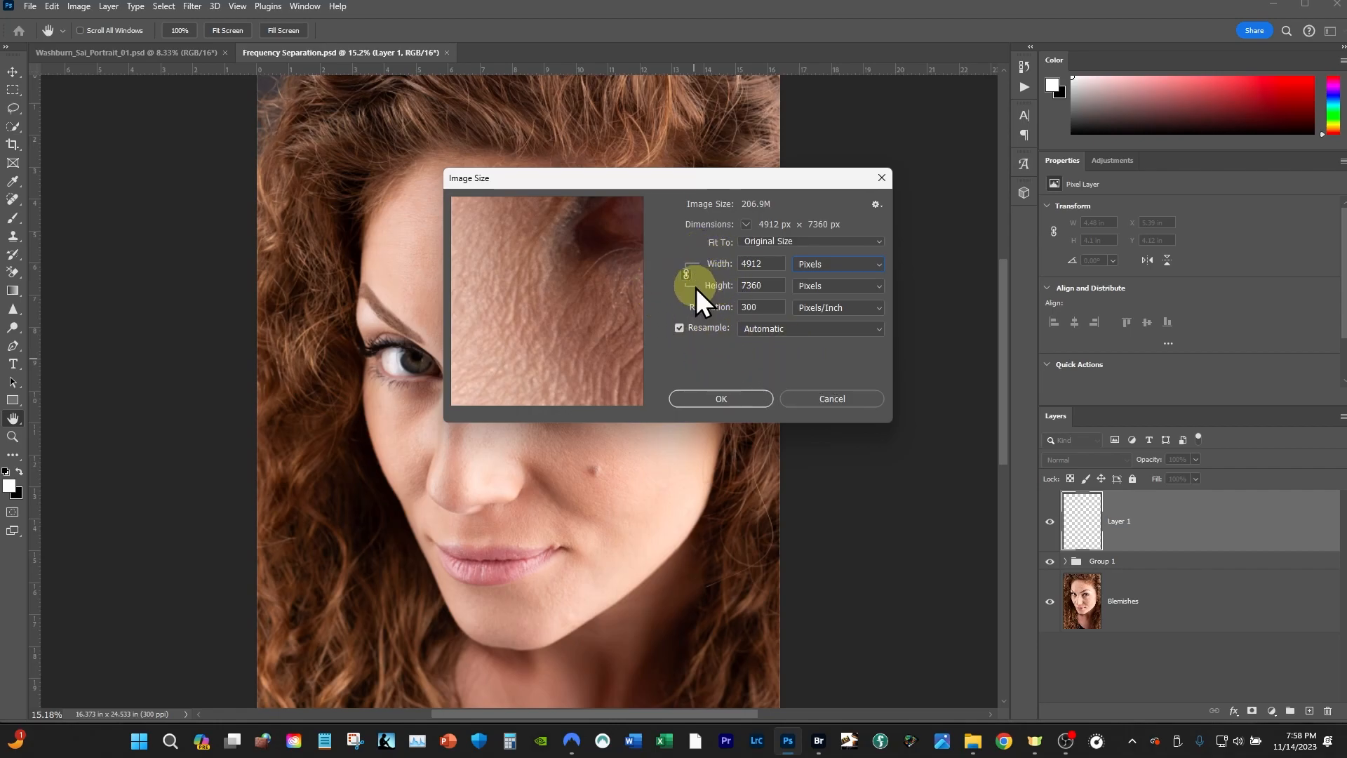
Step: Resize the image proportionally to a height of 1200 pixels with resampling on
{"action": "double_click", "coordinate": [750, 286]}
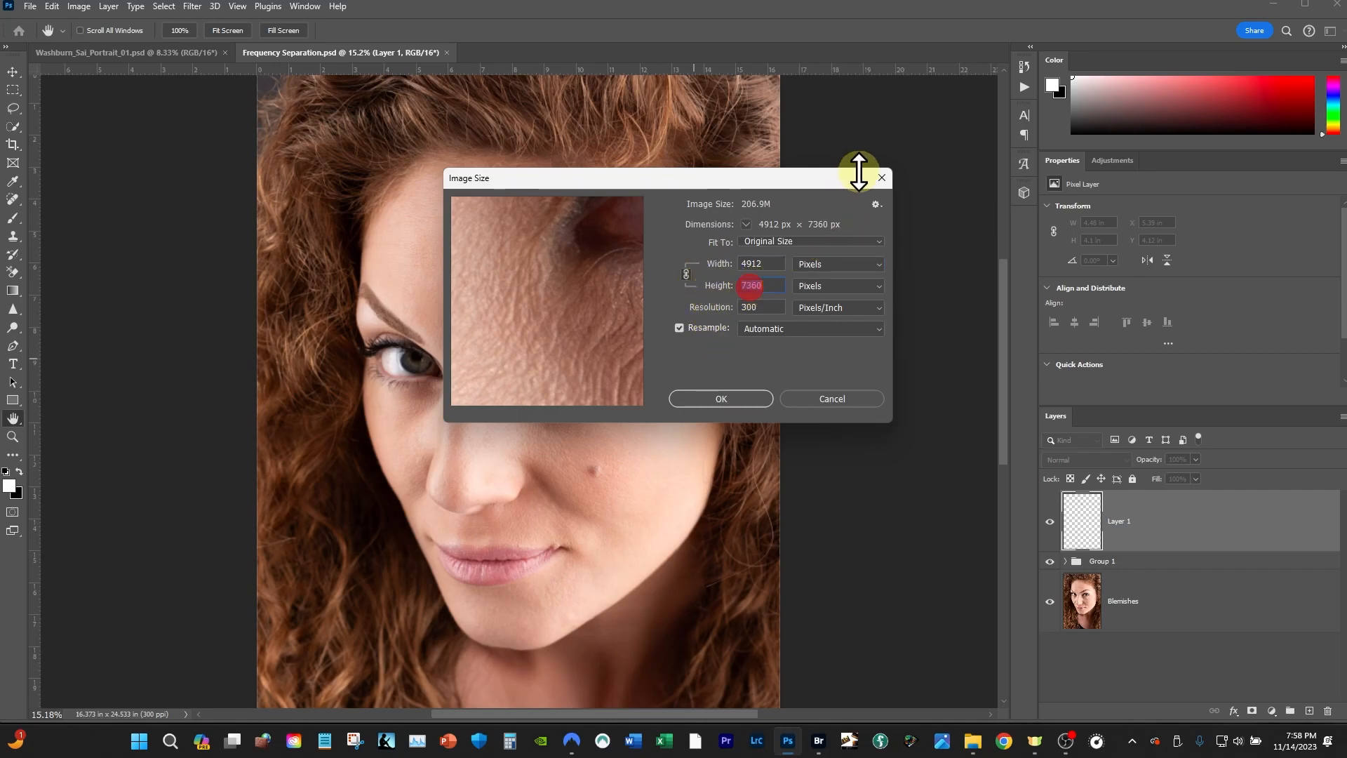
{"action": "type", "text": "1200"}
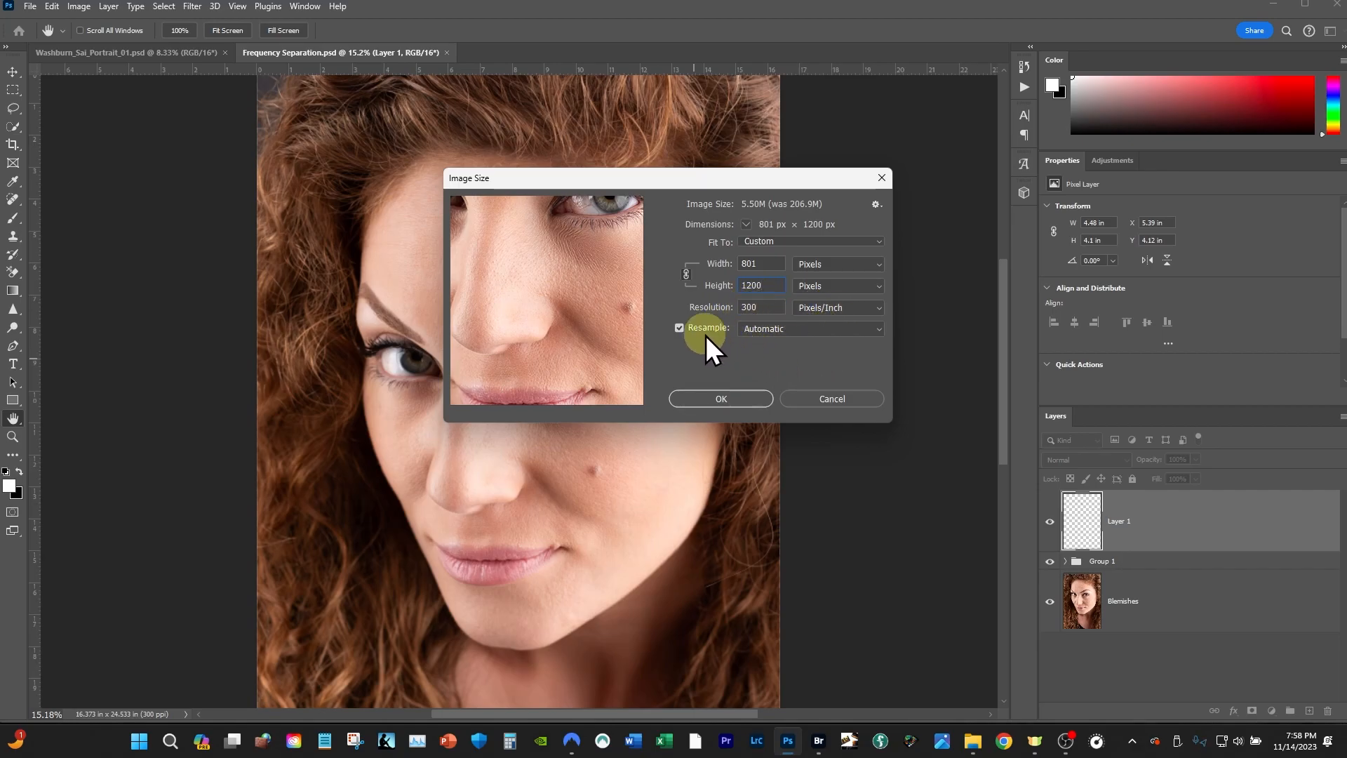
{"action": "left_click", "coordinate": [721, 400]}
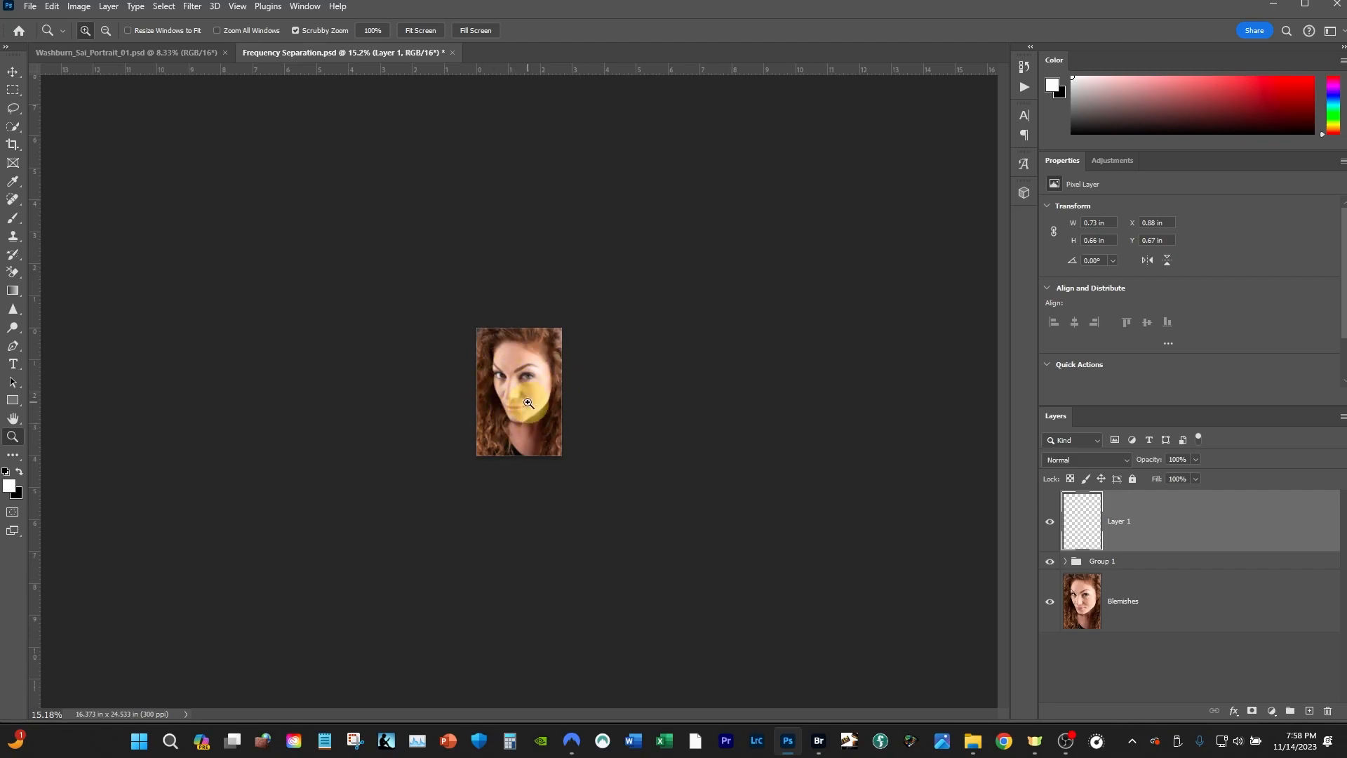
Step: Start saving the resized image as a new file in the JPEG folder next to the PSD folder
{"action": "left_click", "coordinate": [28, 7]}
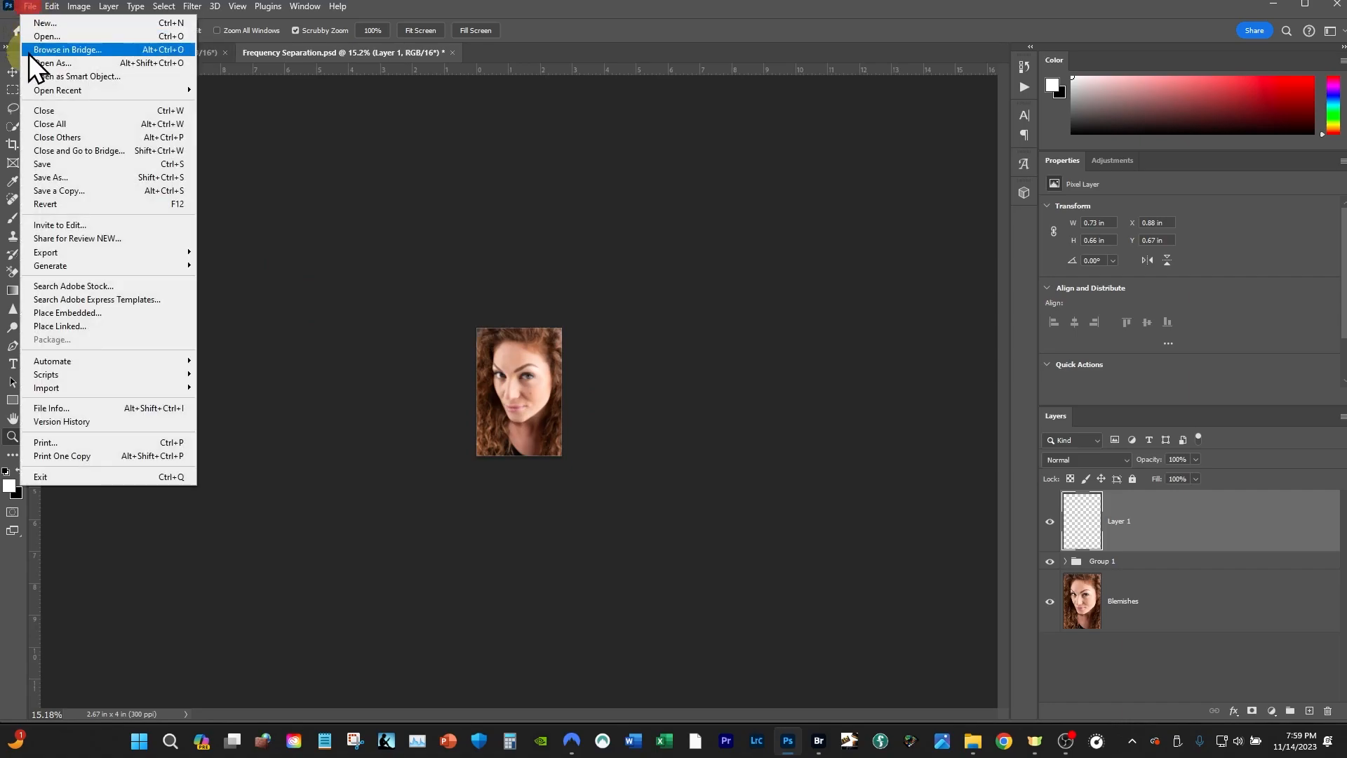
{"action": "left_click", "coordinate": [44, 177]}
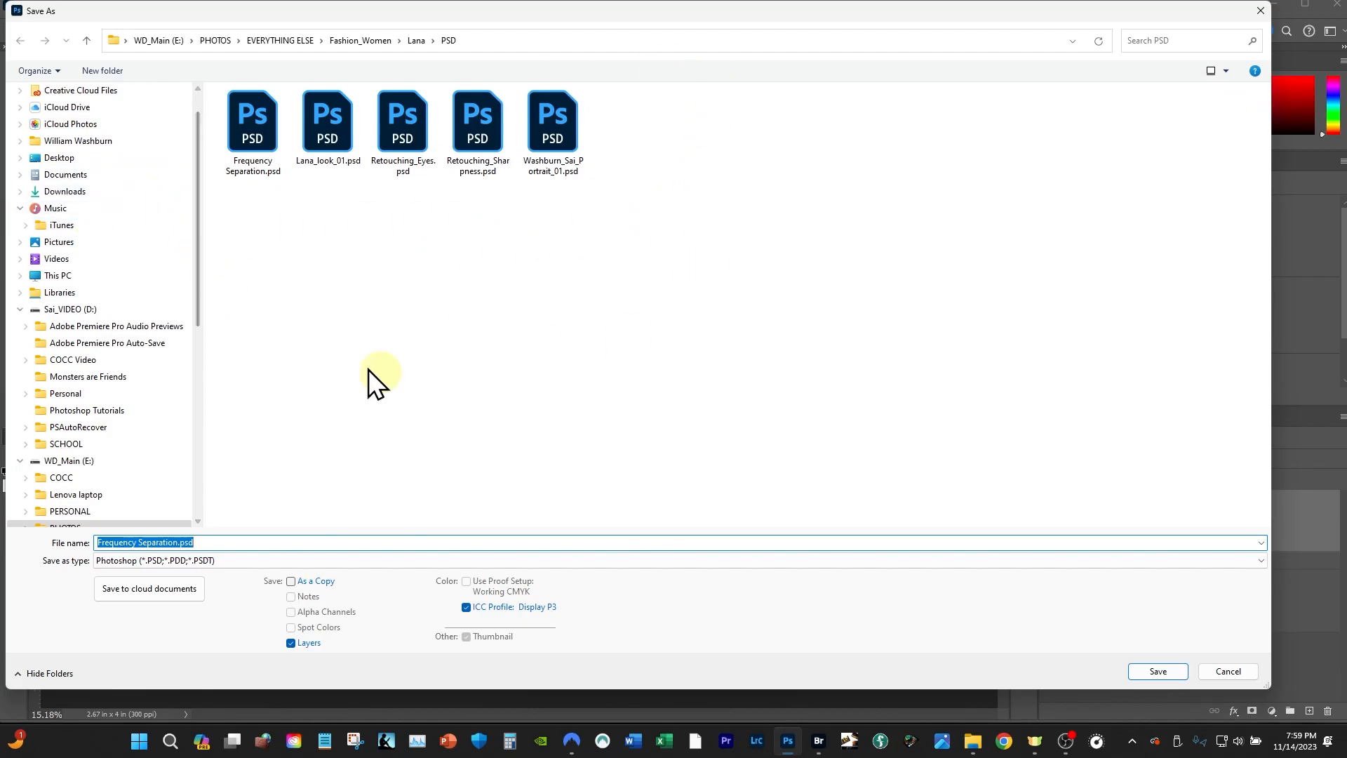
{"action": "left_click", "coordinate": [416, 40]}
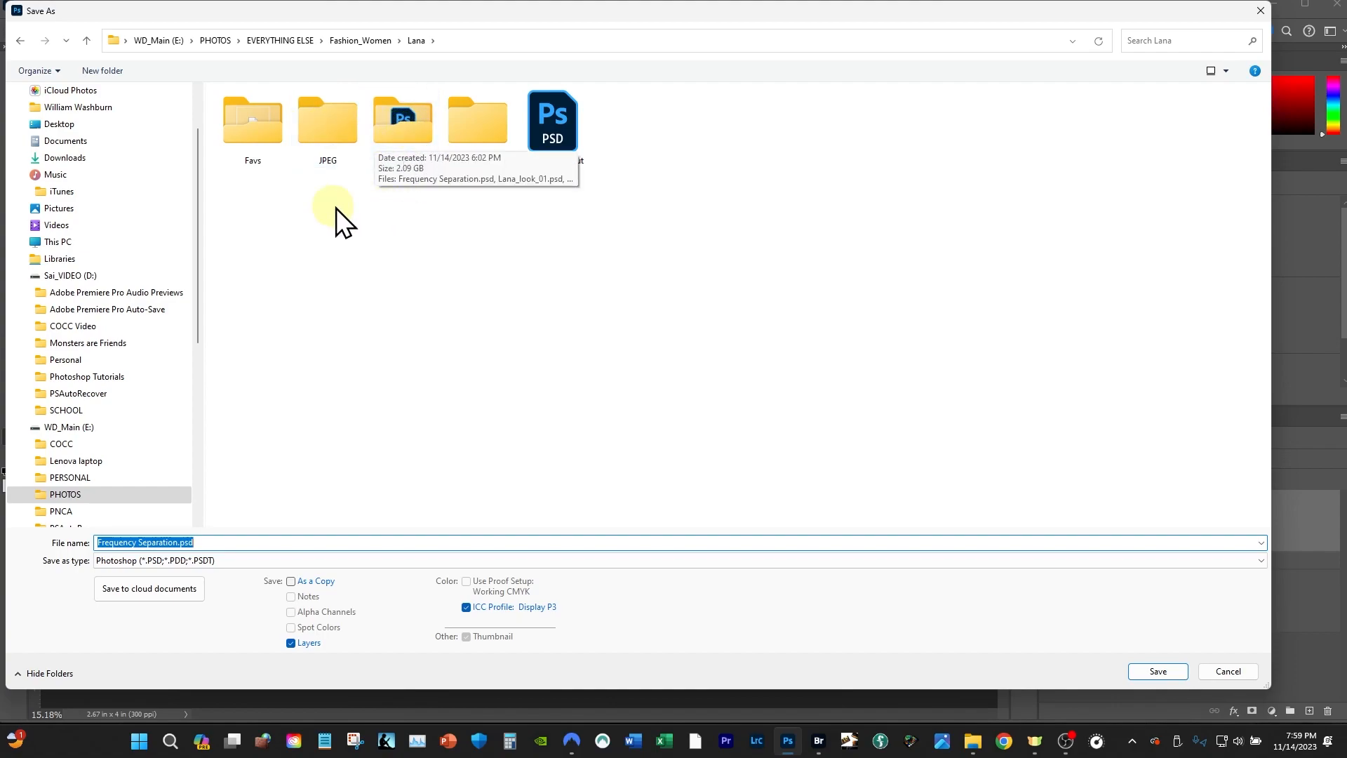
{"action": "double_click", "coordinate": [330, 130]}
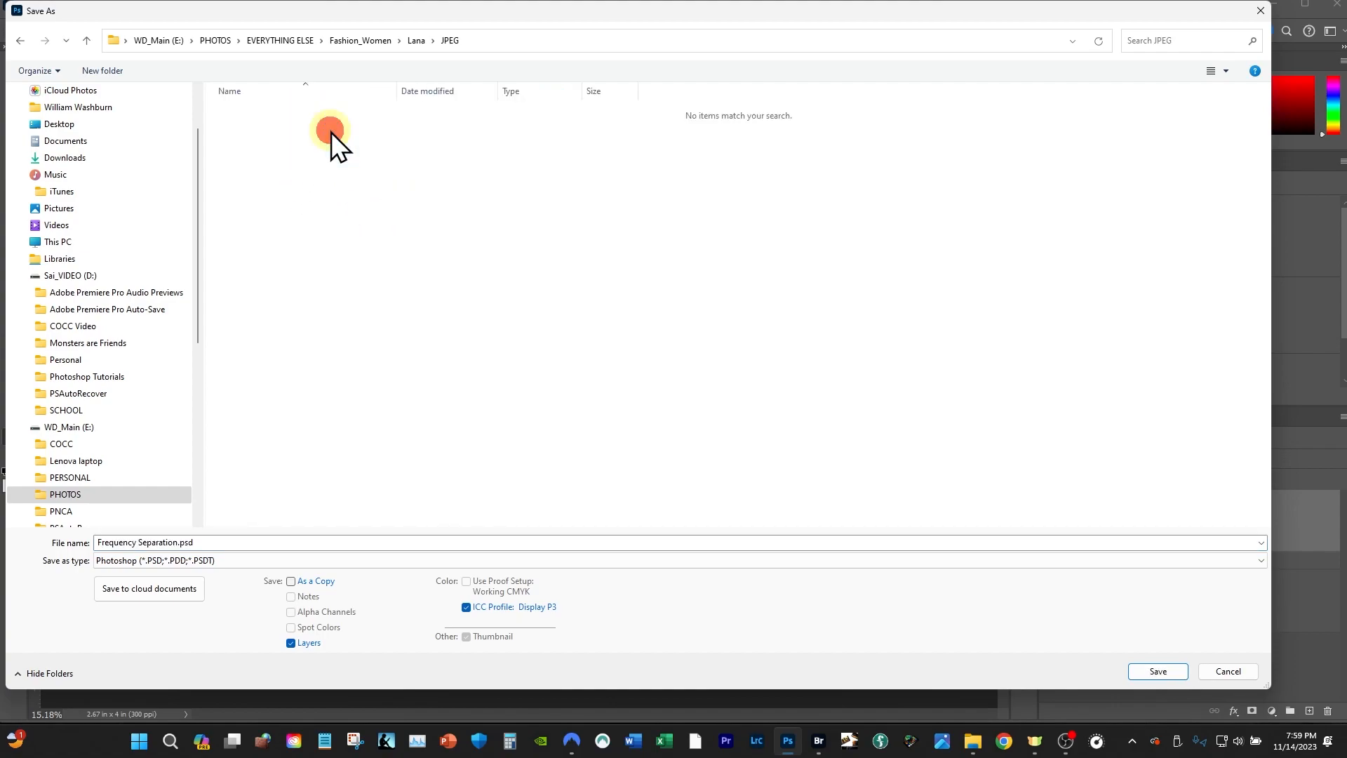
Step: Replace the whole file name with the photographer's surname followed by _Sai_Portriat
{"action": "double_click", "coordinate": [175, 542]}
{"action": "left_click", "coordinate": [220, 542]}
{"action": "left_click", "coordinate": [134, 542]}
{"action": "double_click", "coordinate": [134, 540]}
{"action": "double_click", "coordinate": [170, 542]}
{"action": "double_click", "coordinate": [171, 542]}
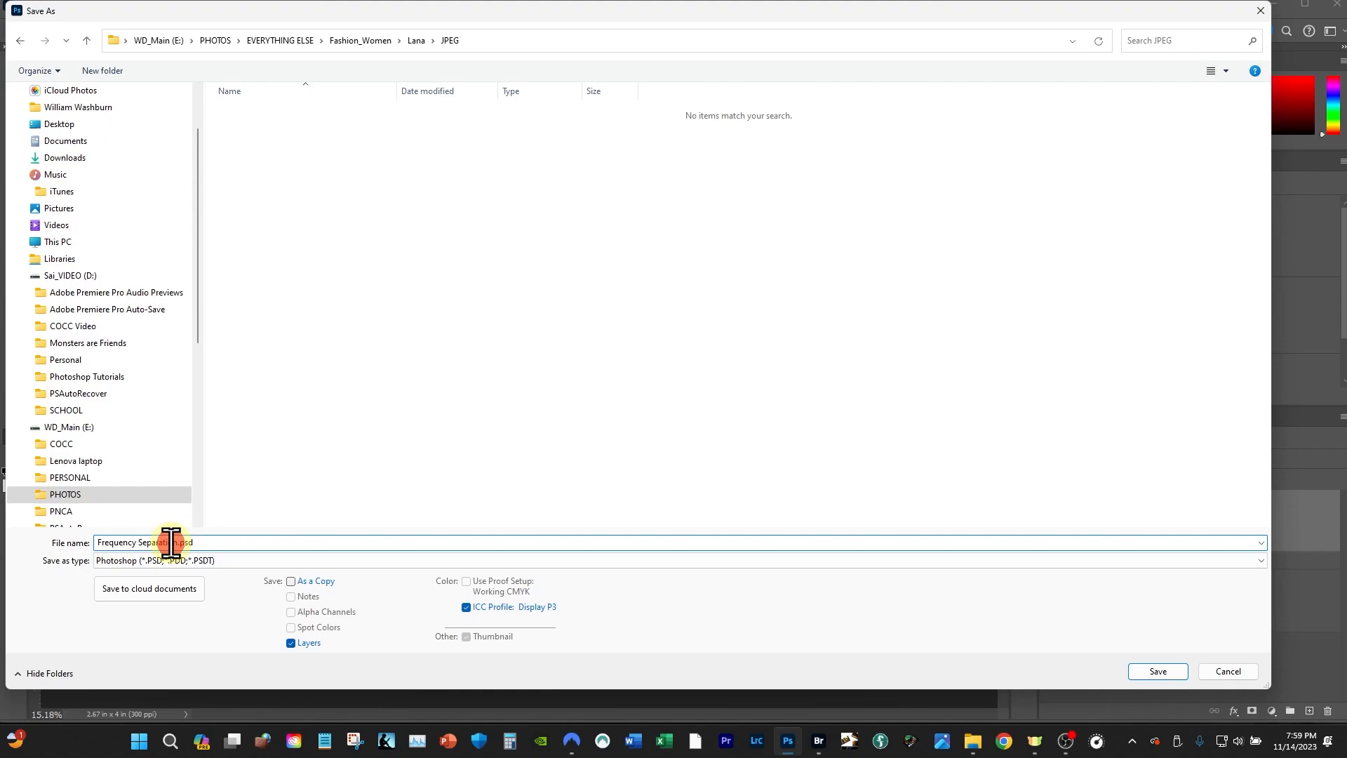
{"action": "left_click_drag", "start_coordinate": [200, 542], "coordinate": [85, 542]}
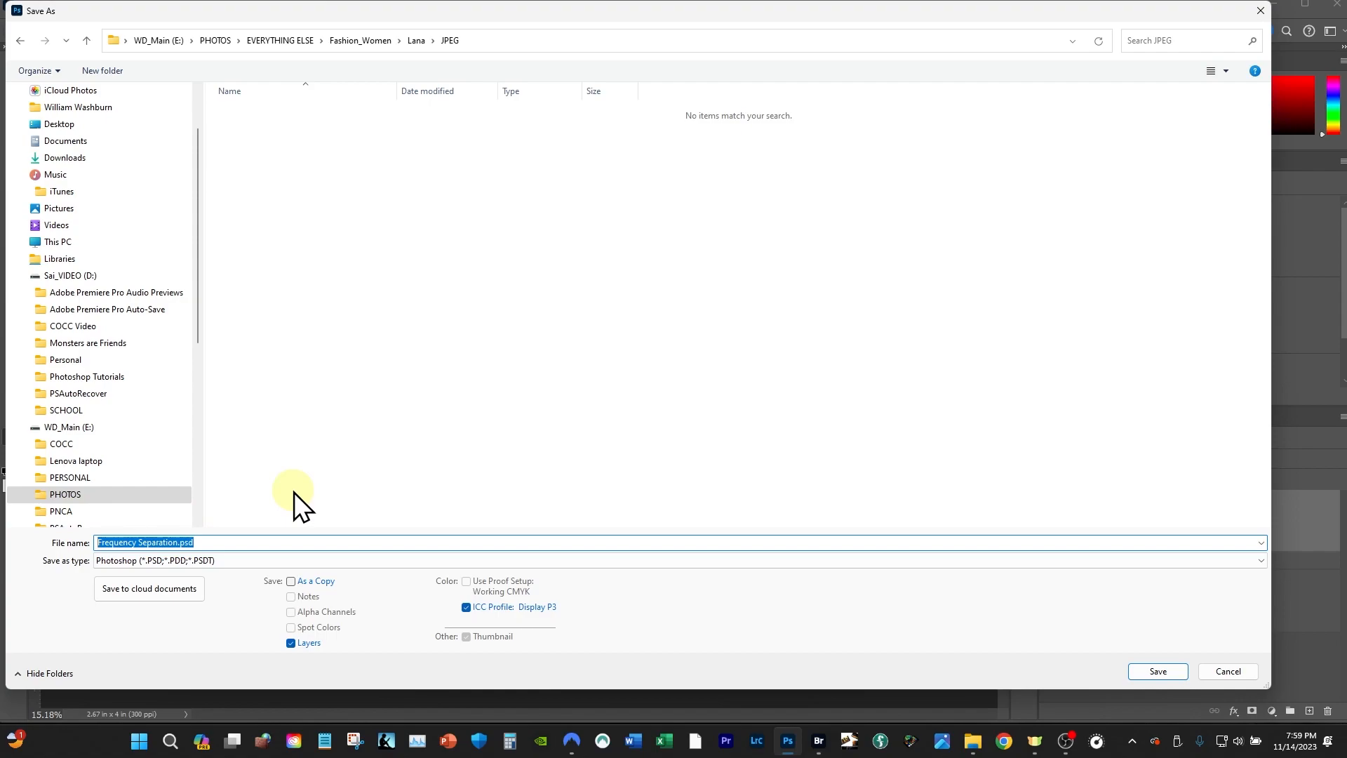
{"action": "type", "text": "Washbu"}
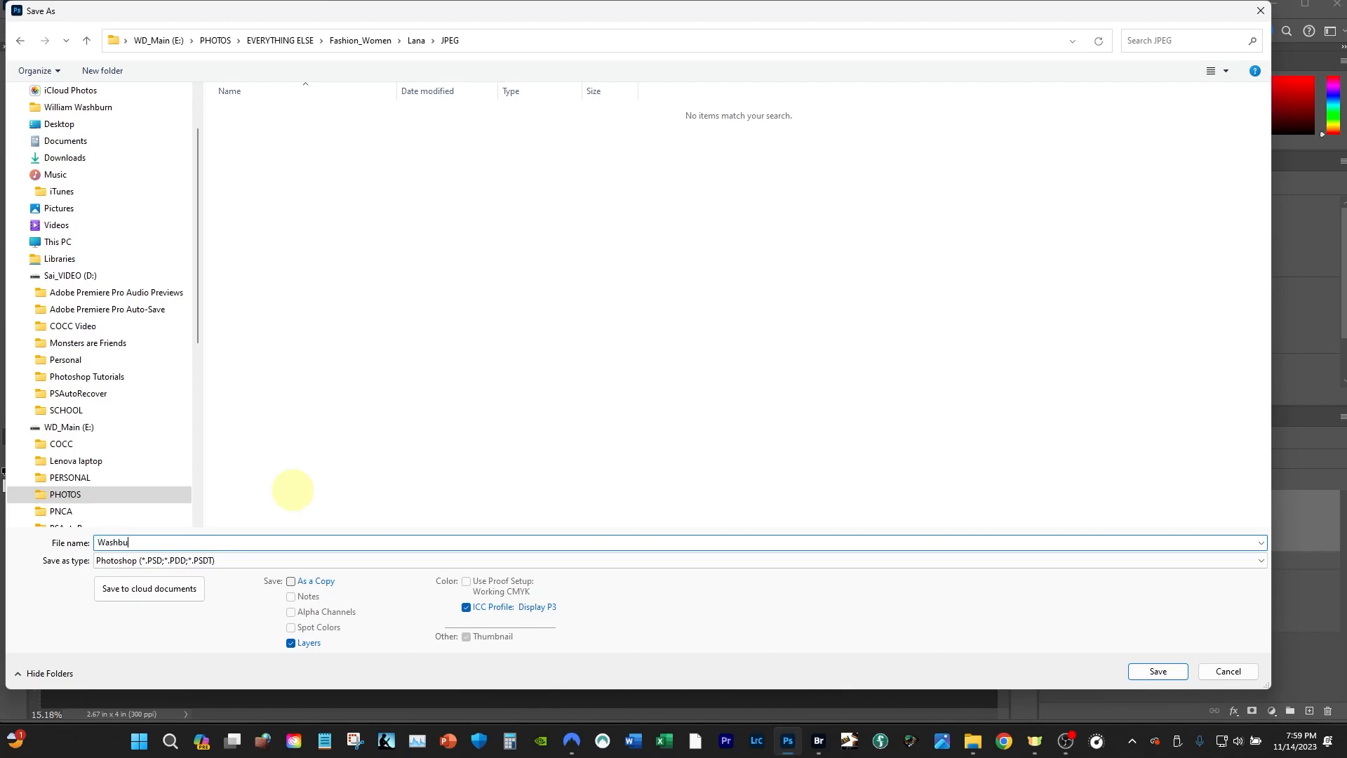
{"action": "type", "text": "rn_Sai_Portriat"}
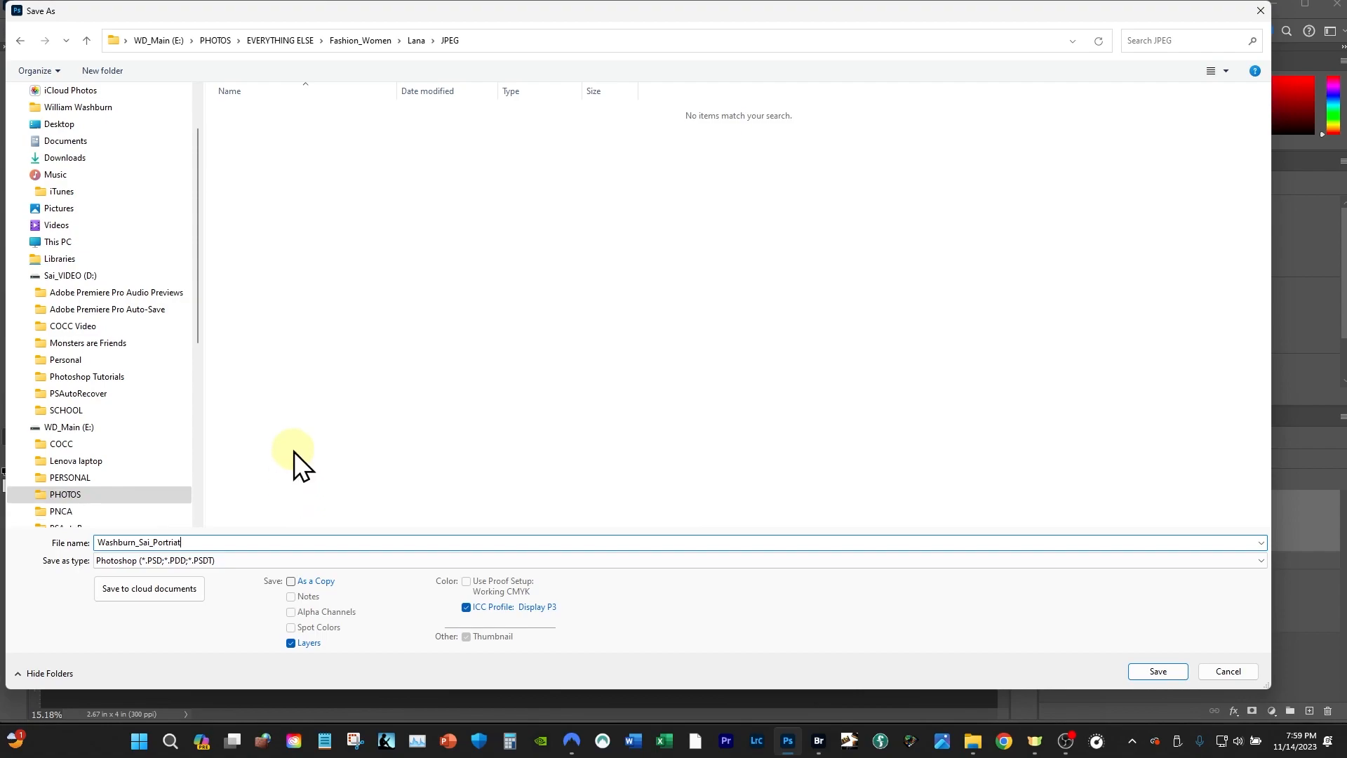
Step: Save the file in JPEG format at Maximum quality 12 with the Baseline ("Standard") option
{"action": "left_click", "coordinate": [146, 562]}
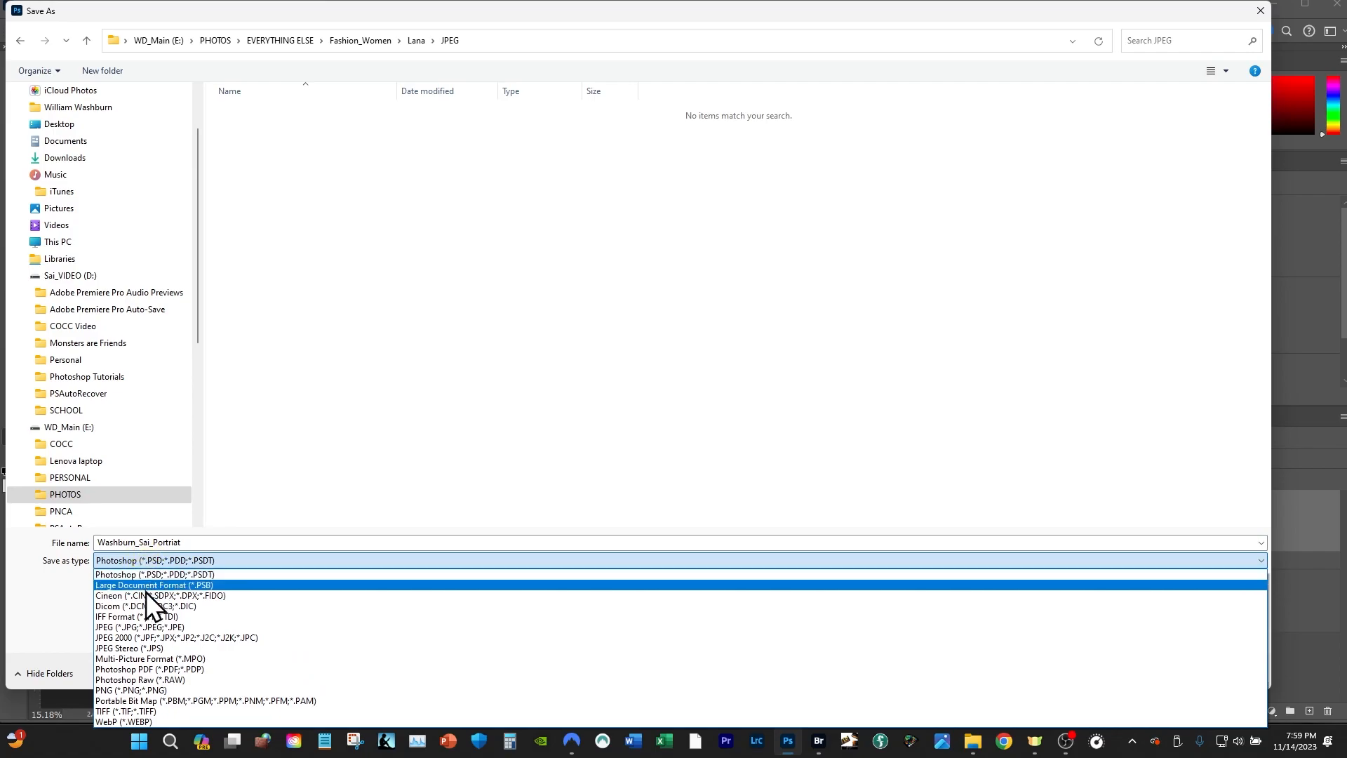
{"action": "left_click", "coordinate": [149, 625]}
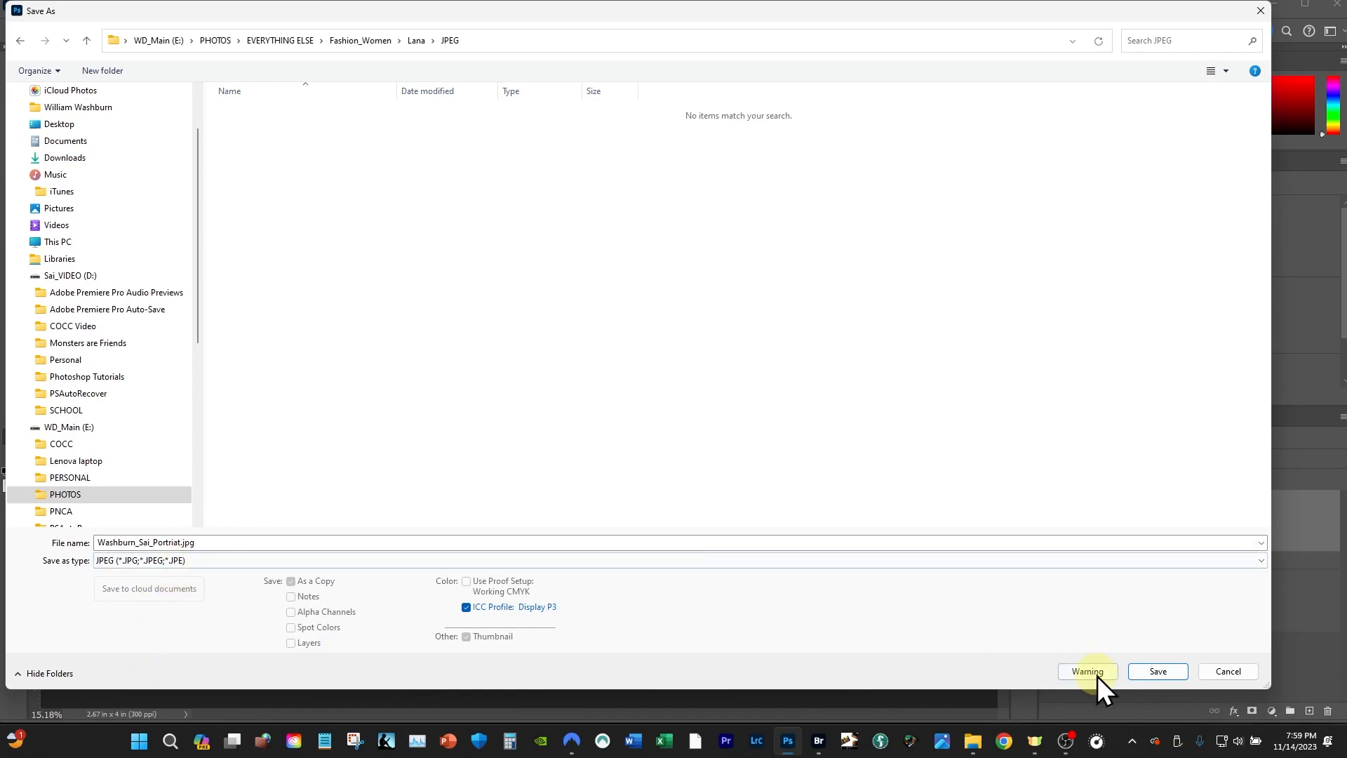
{"action": "left_click", "coordinate": [1158, 671]}
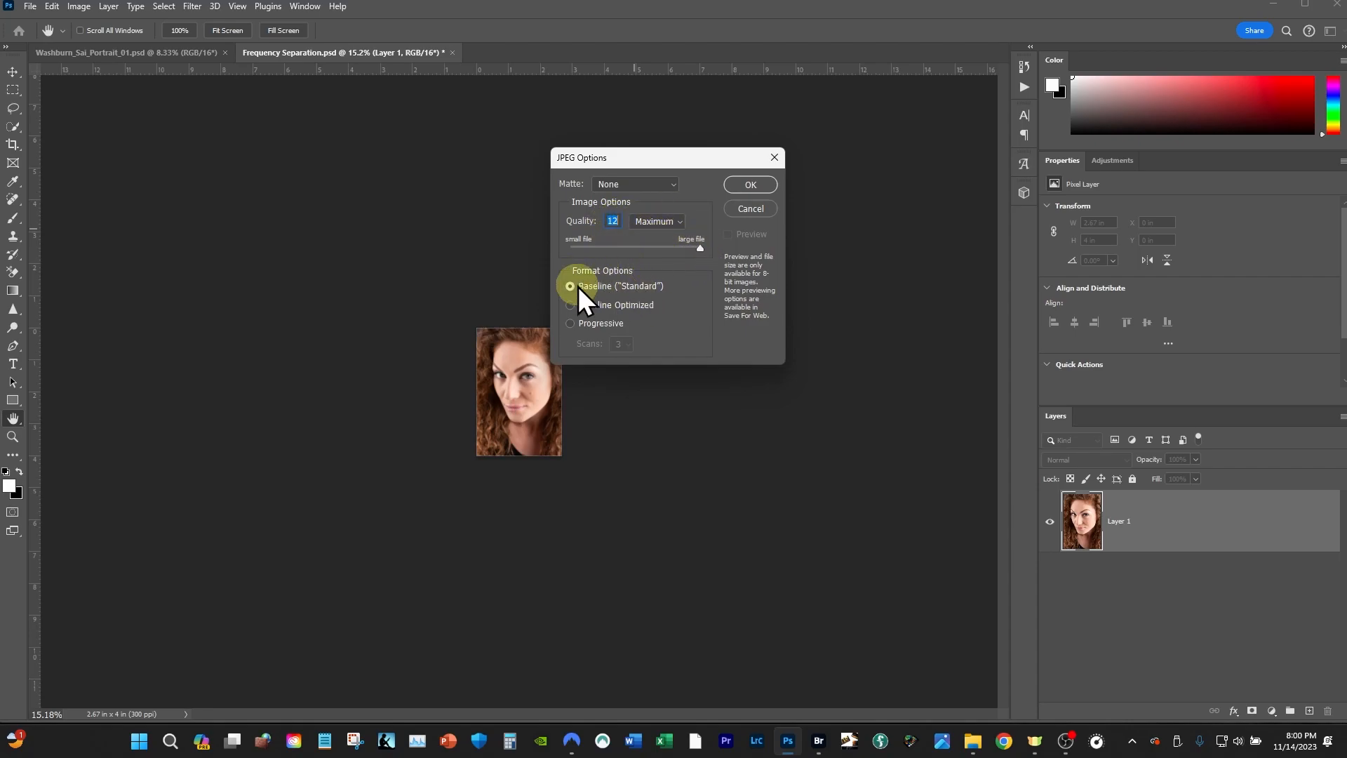
{"action": "left_click", "coordinate": [749, 188]}
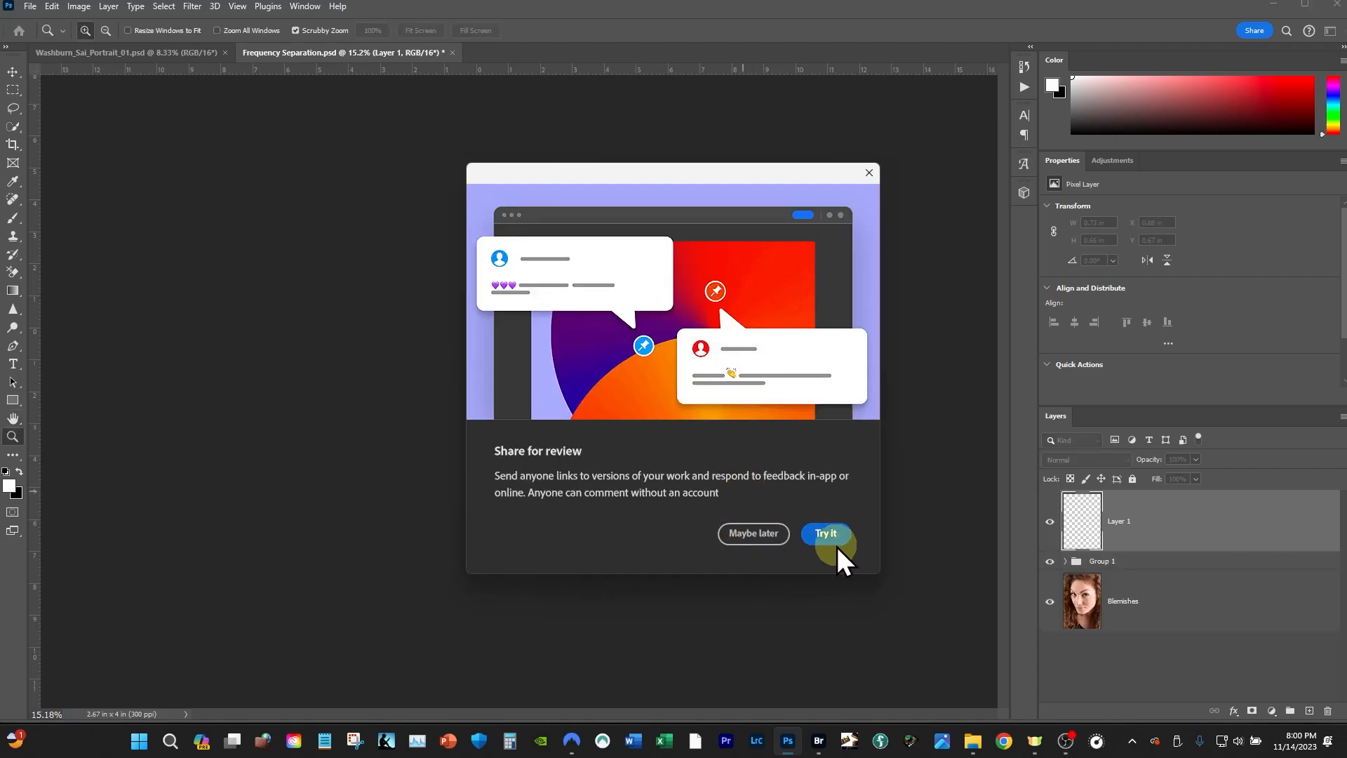
Step: Dismiss the Share for review offer and examine the resized portrait's detail around the eye, across the face and as a whole
{"action": "left_click", "coordinate": [763, 536]}
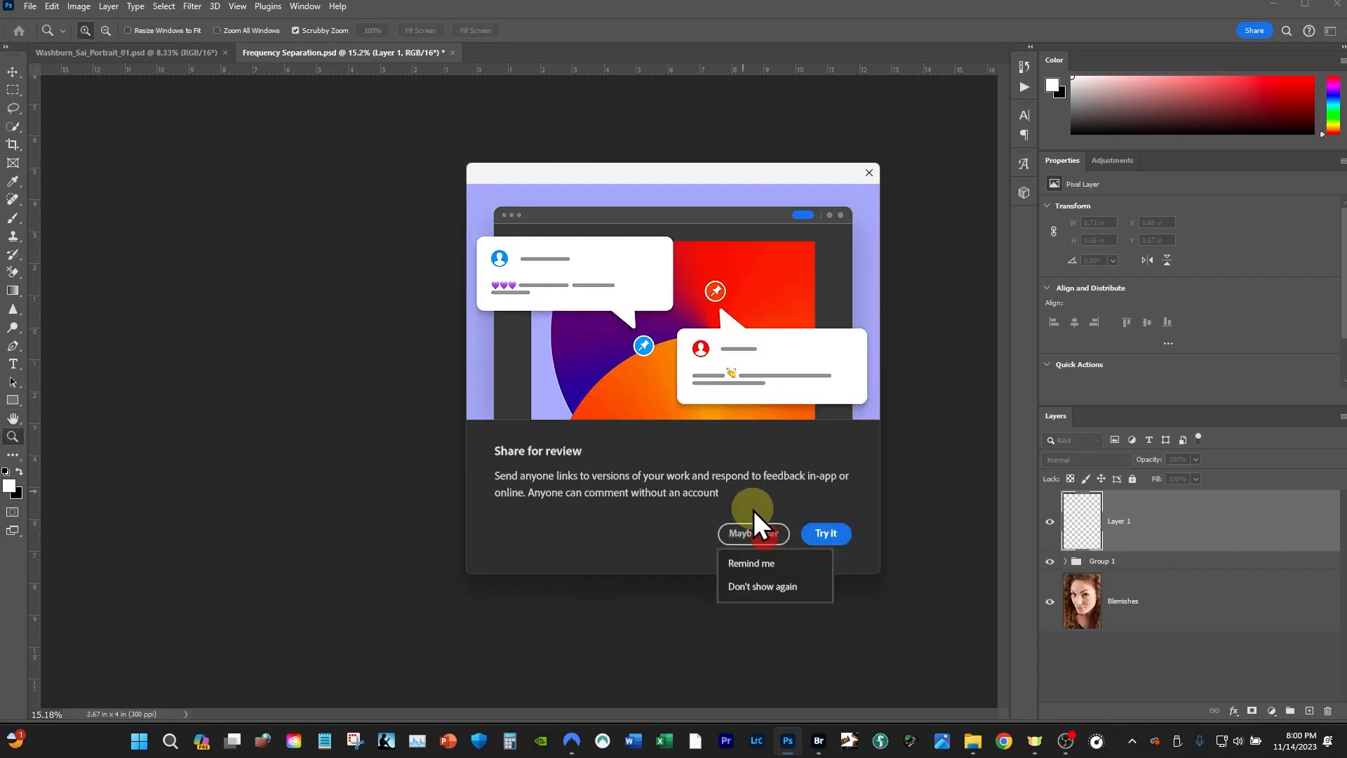
{"action": "left_click", "coordinate": [868, 173]}
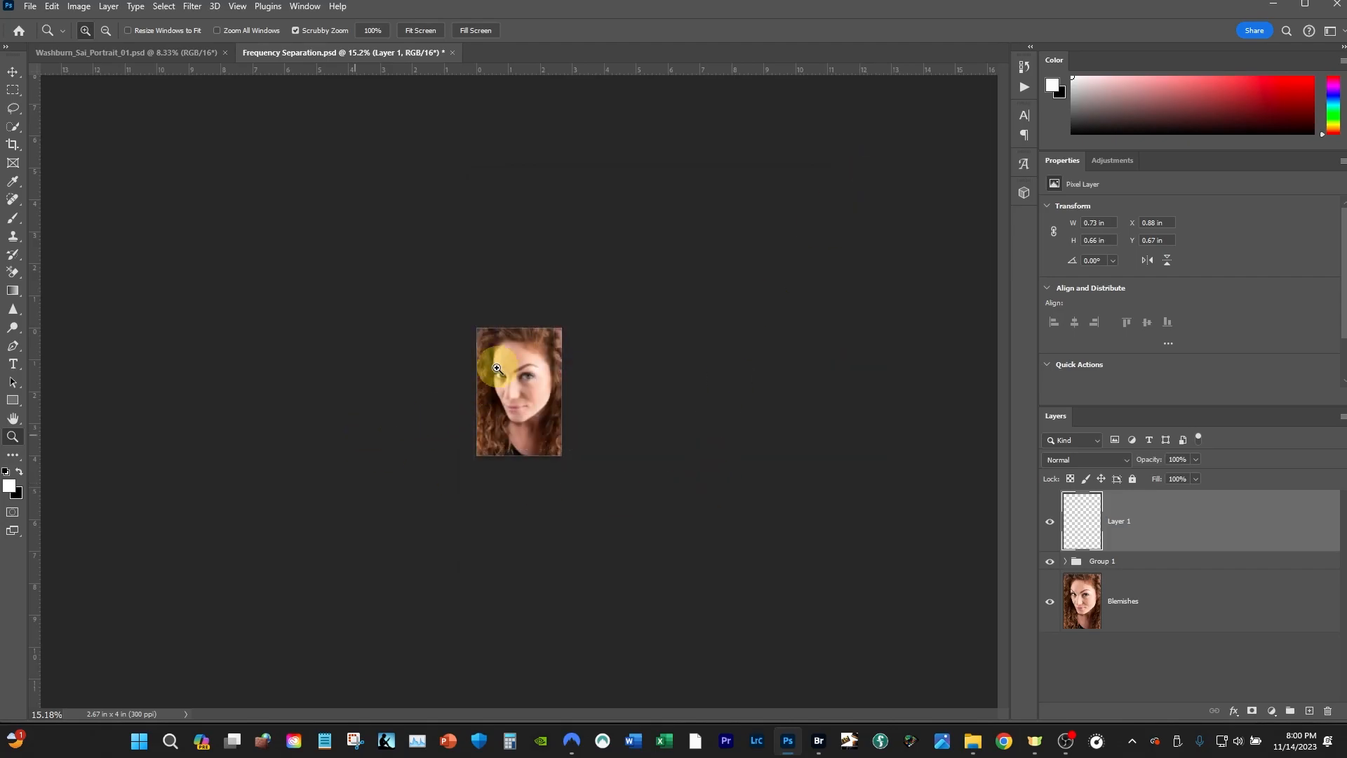
{"action": "left_click", "coordinate": [517, 400]}
{"action": "mouse_move", "coordinate": [517, 400]}
{"action": "left_mouse_down"}
{"action": "mouse_move", "coordinate": [602, 400]}
{"action": "mouse_move", "coordinate": [593, 379]}
{"action": "mouse_move", "coordinate": [616, 373]}
{"action": "left_mouse_up"}
{"action": "left_click_drag", "start_coordinate": [612, 253], "coordinate": [615, 469]}
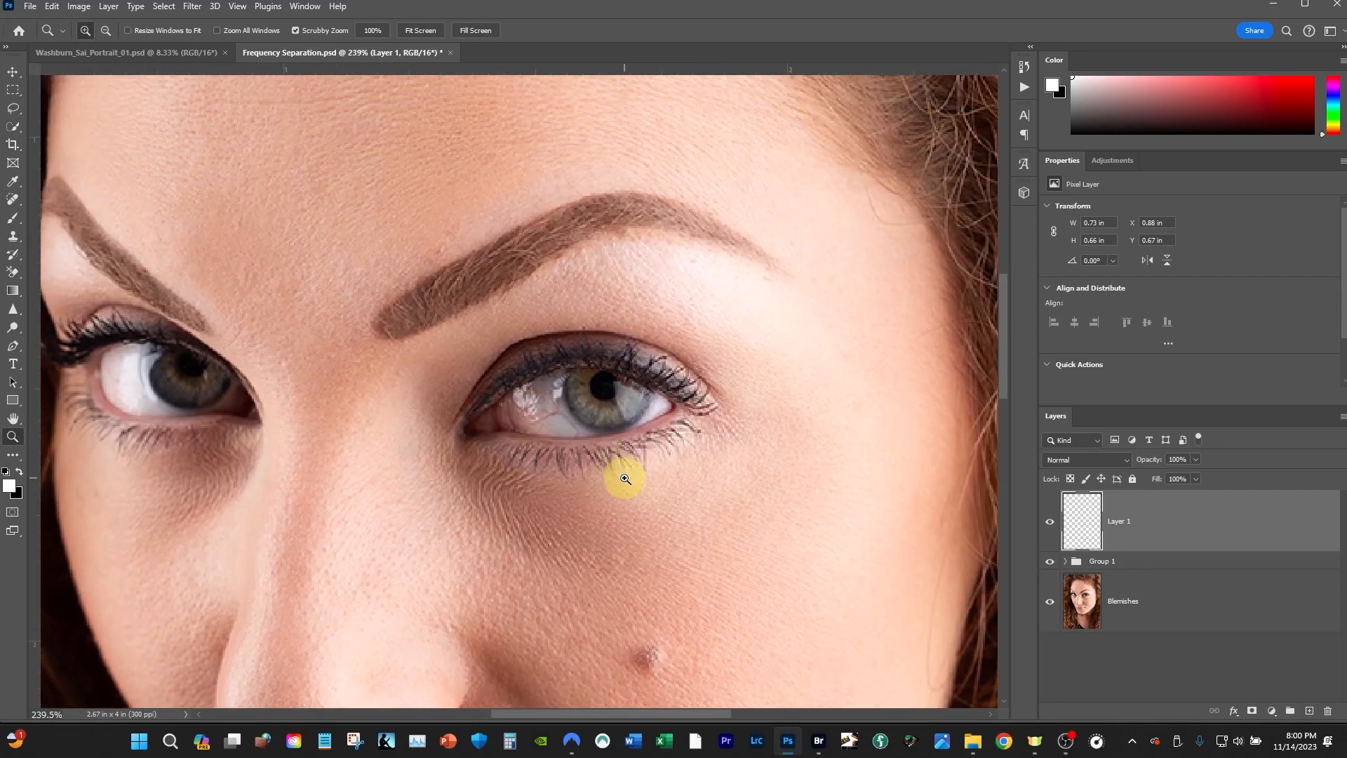
{"action": "left_click_drag", "start_coordinate": [618, 411], "coordinate": [684, 418]}
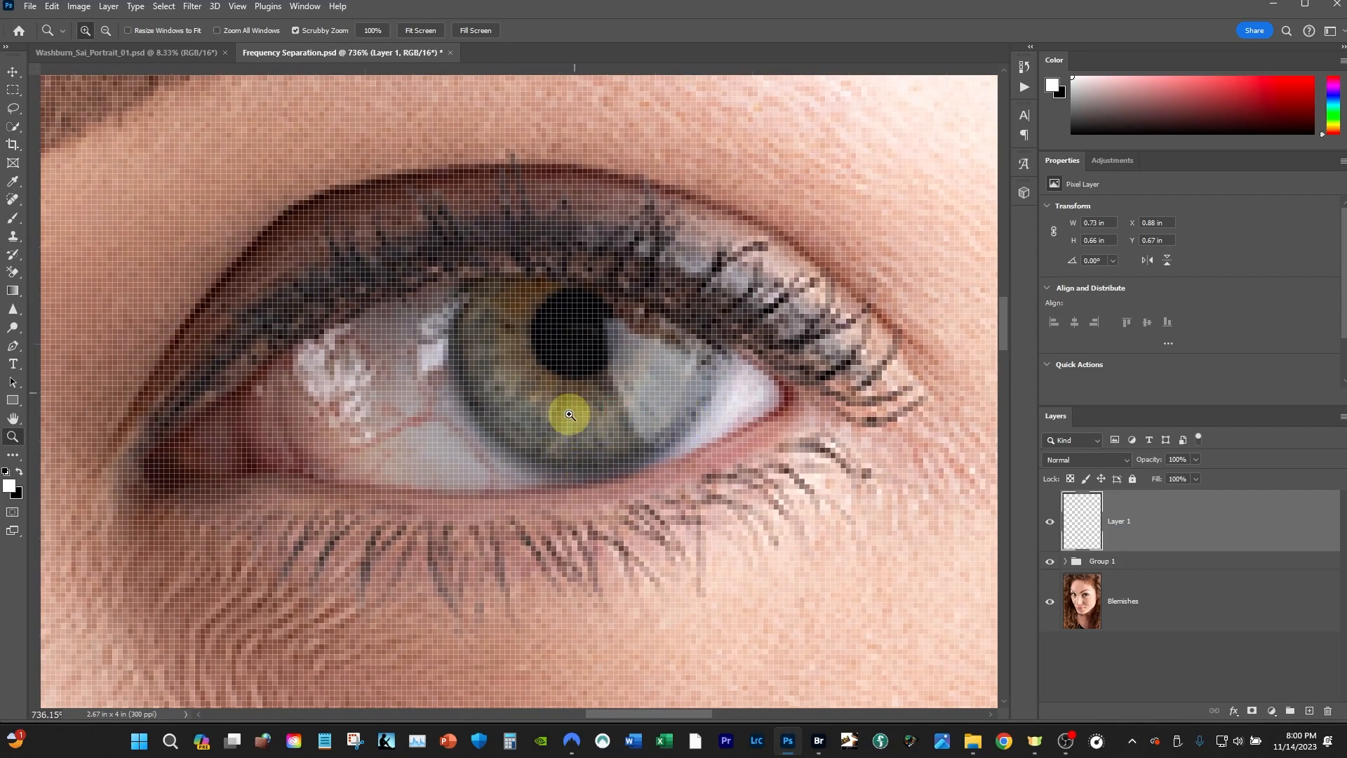
{"action": "left_click_drag", "start_coordinate": [558, 391], "coordinate": [529, 448]}
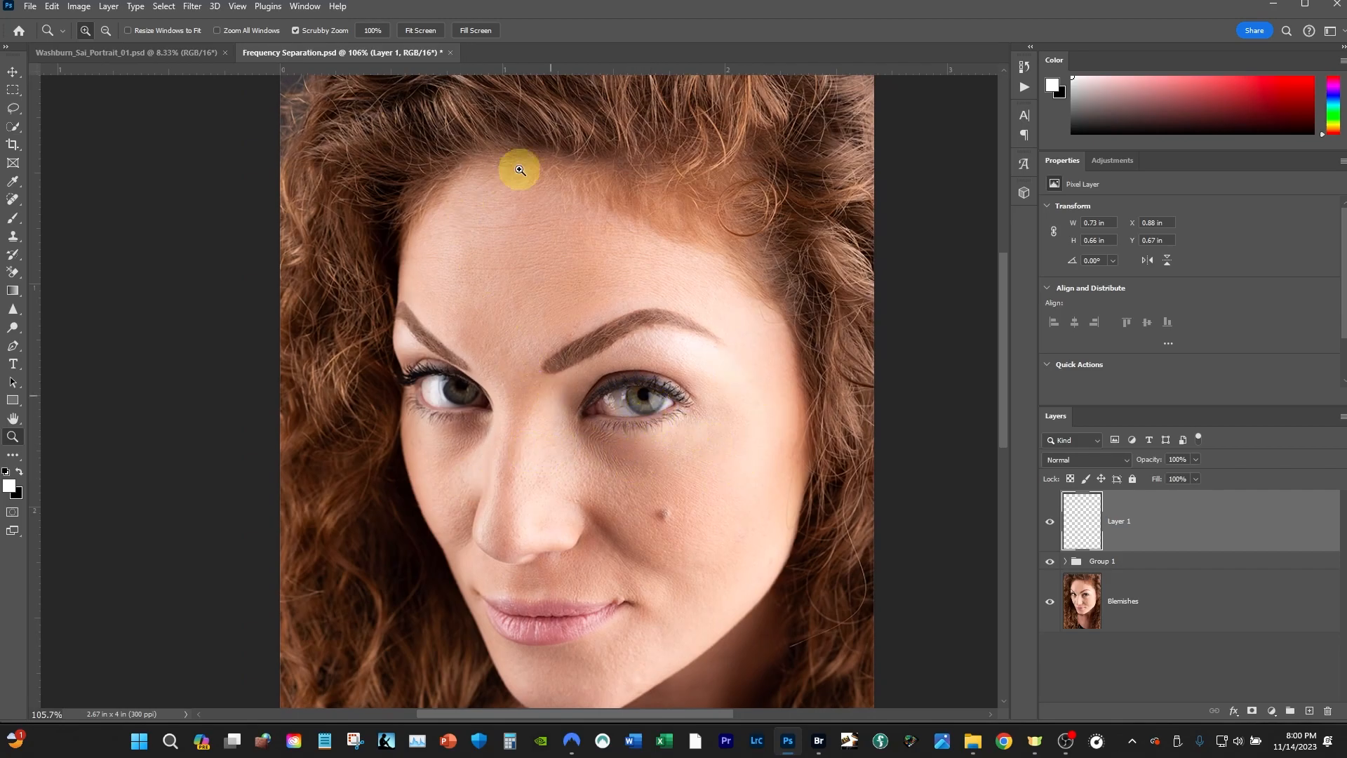
{"action": "left_click_drag", "start_coordinate": [606, 472], "coordinate": [559, 365]}
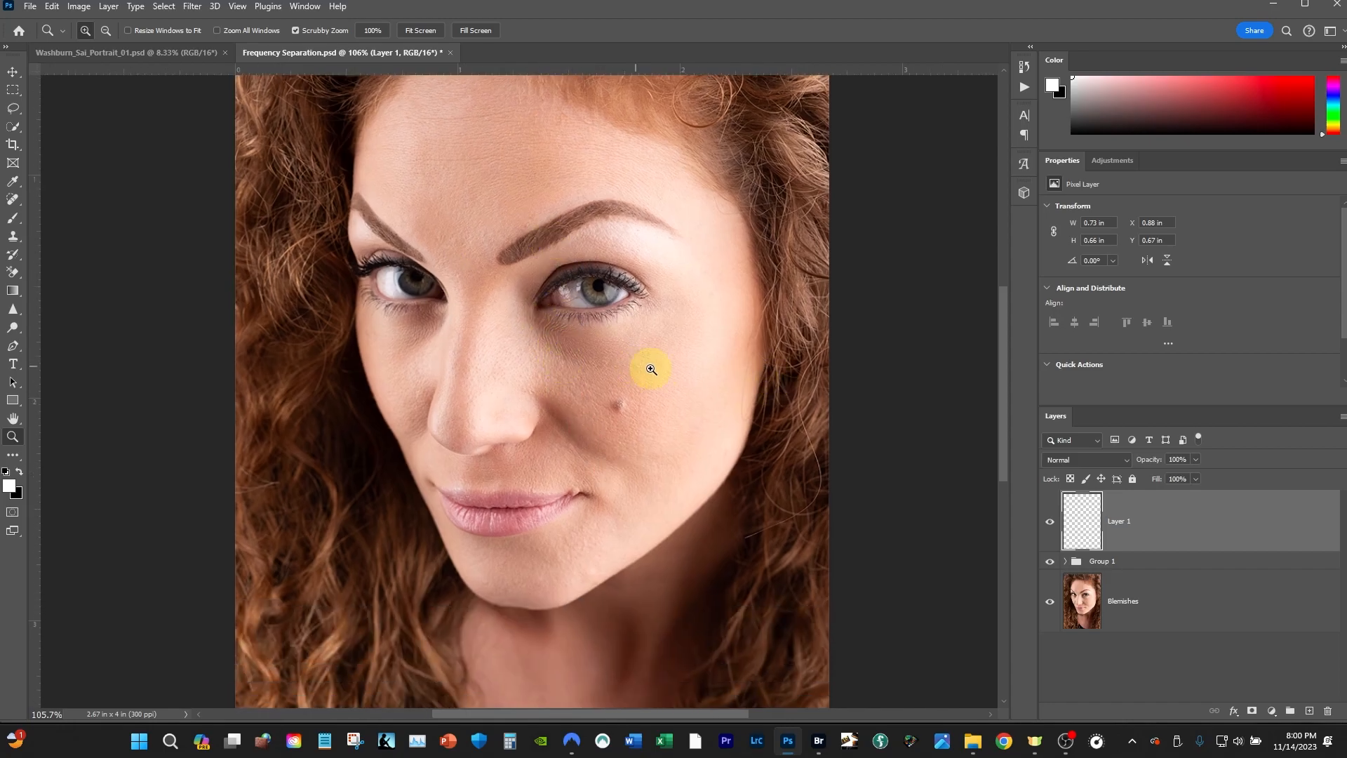
{"action": "left_click_drag", "start_coordinate": [572, 290], "coordinate": [518, 381]}
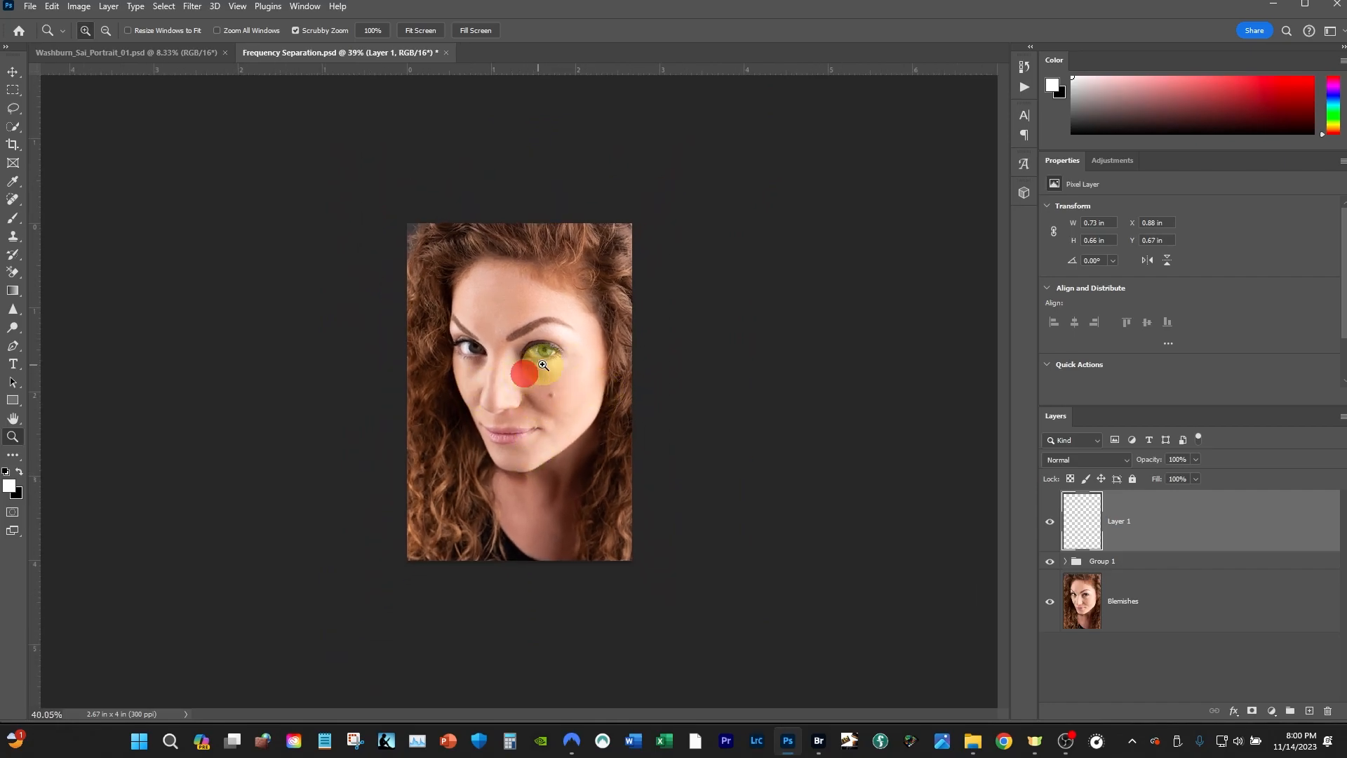
{"action": "left_click", "coordinate": [524, 372]}
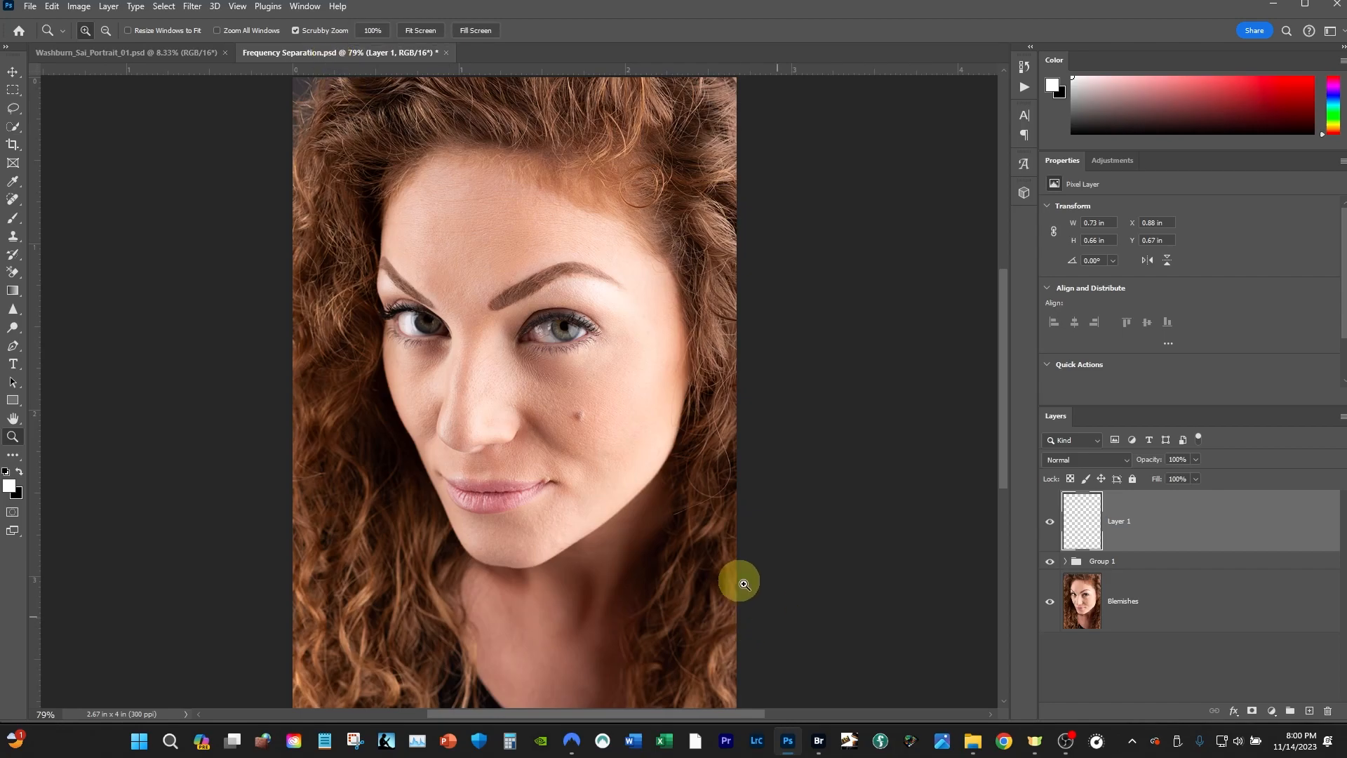
{"action": "left_click", "coordinate": [972, 741]}
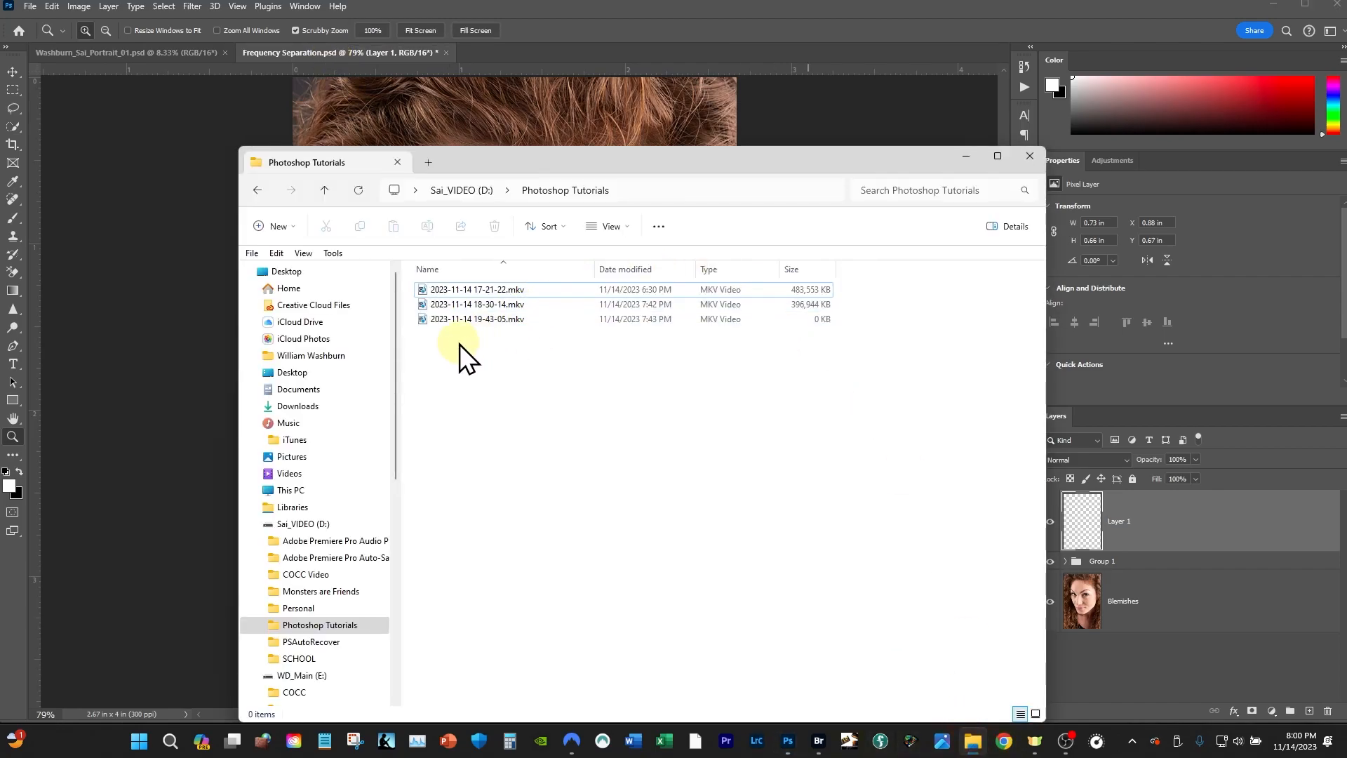
{"action": "left_click", "coordinate": [1029, 155]}
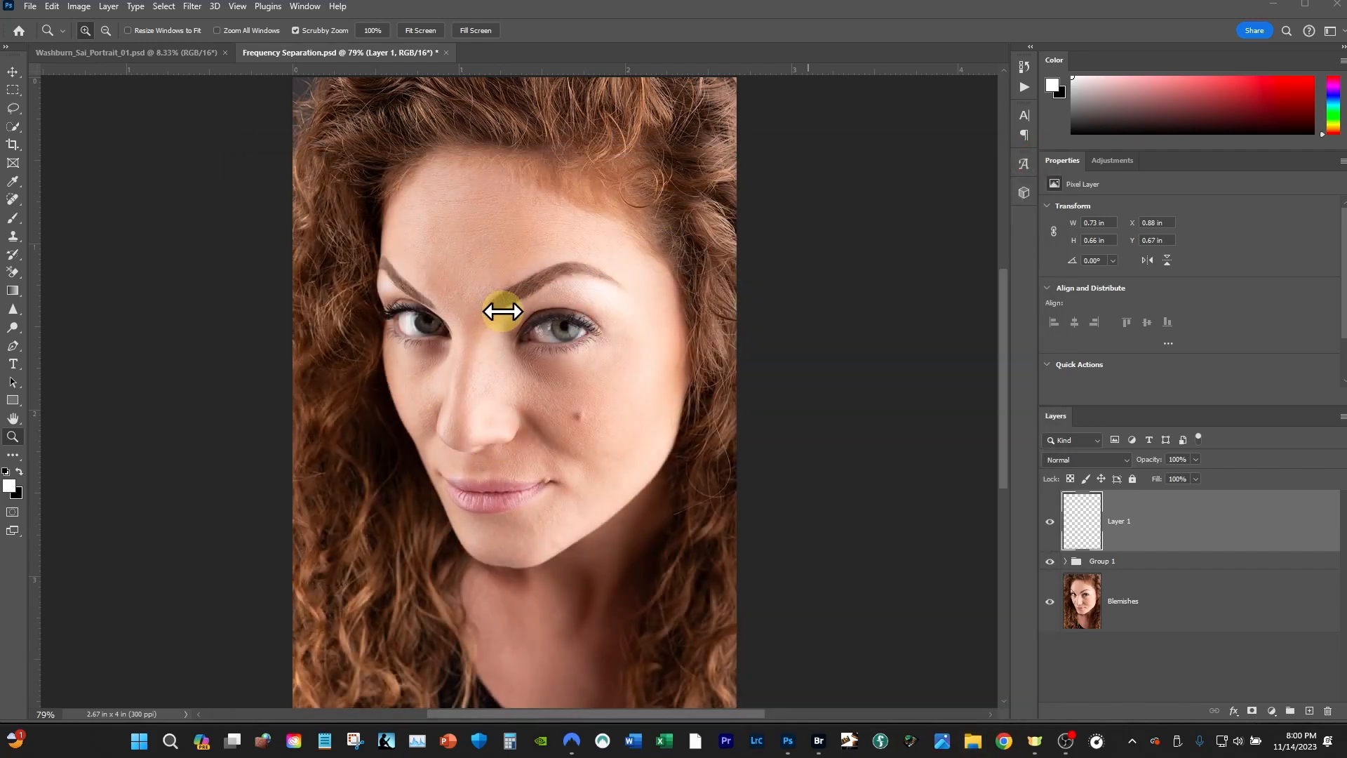
{"action": "left_click", "coordinate": [446, 53]}
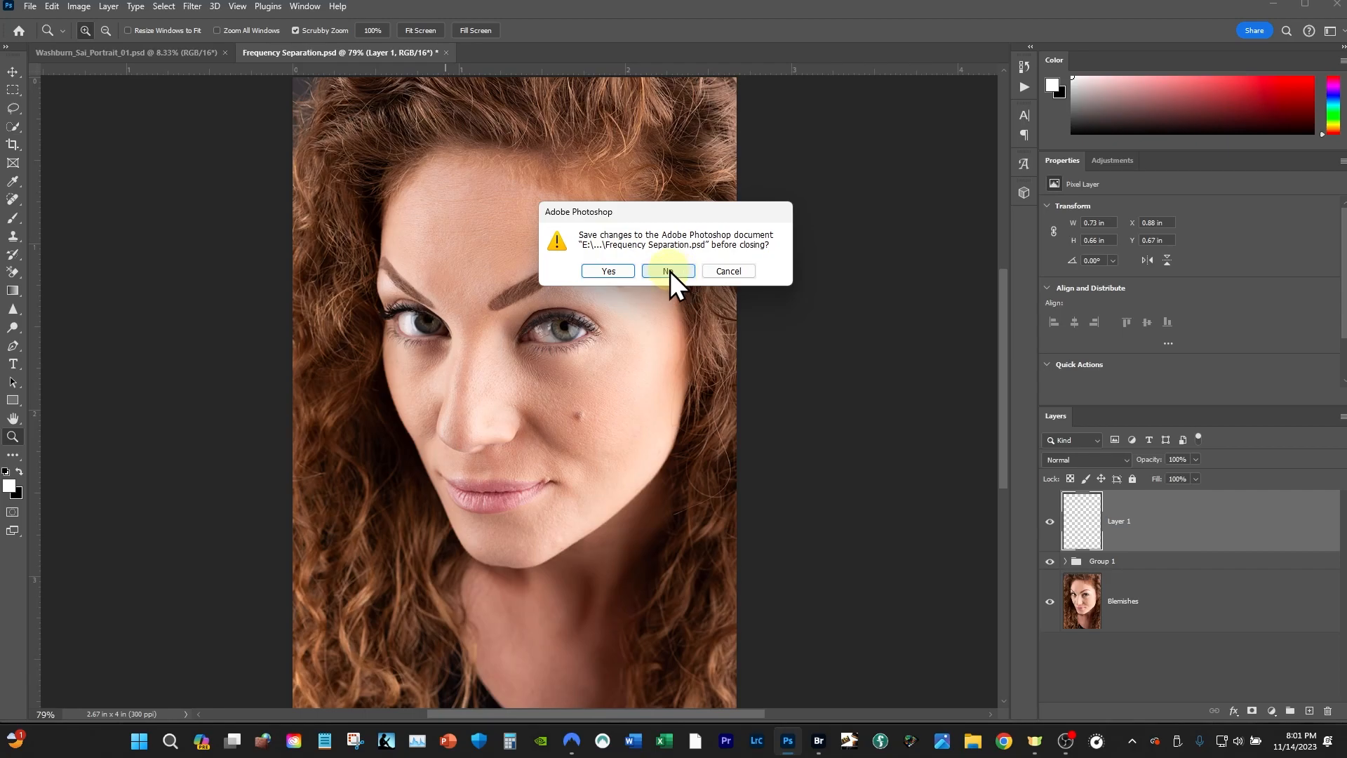
{"action": "left_click", "coordinate": [730, 272]}
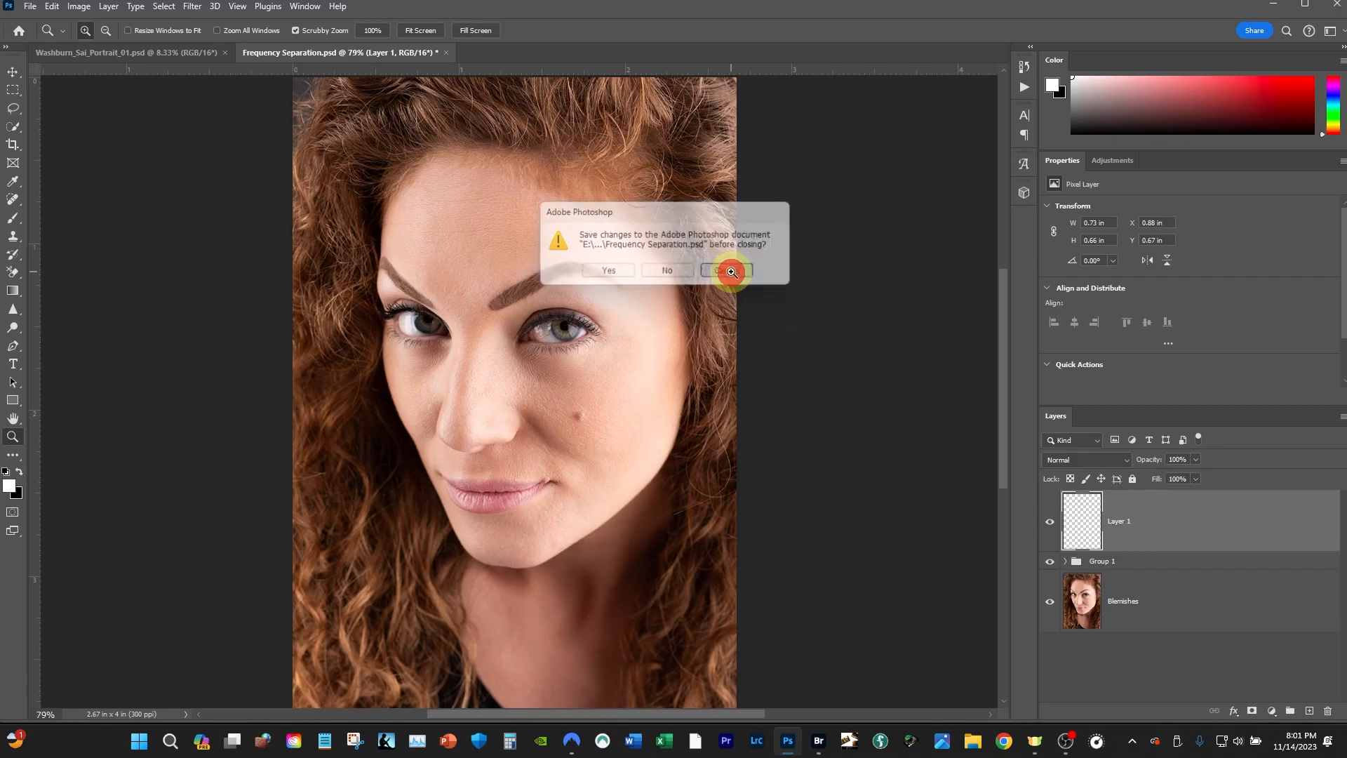
Step: Check the Frequency Separation document's pixel dimensions in Image Size and leave without applying a change
{"action": "left_click", "coordinate": [77, 12]}
{"action": "left_click", "coordinate": [131, 109]}
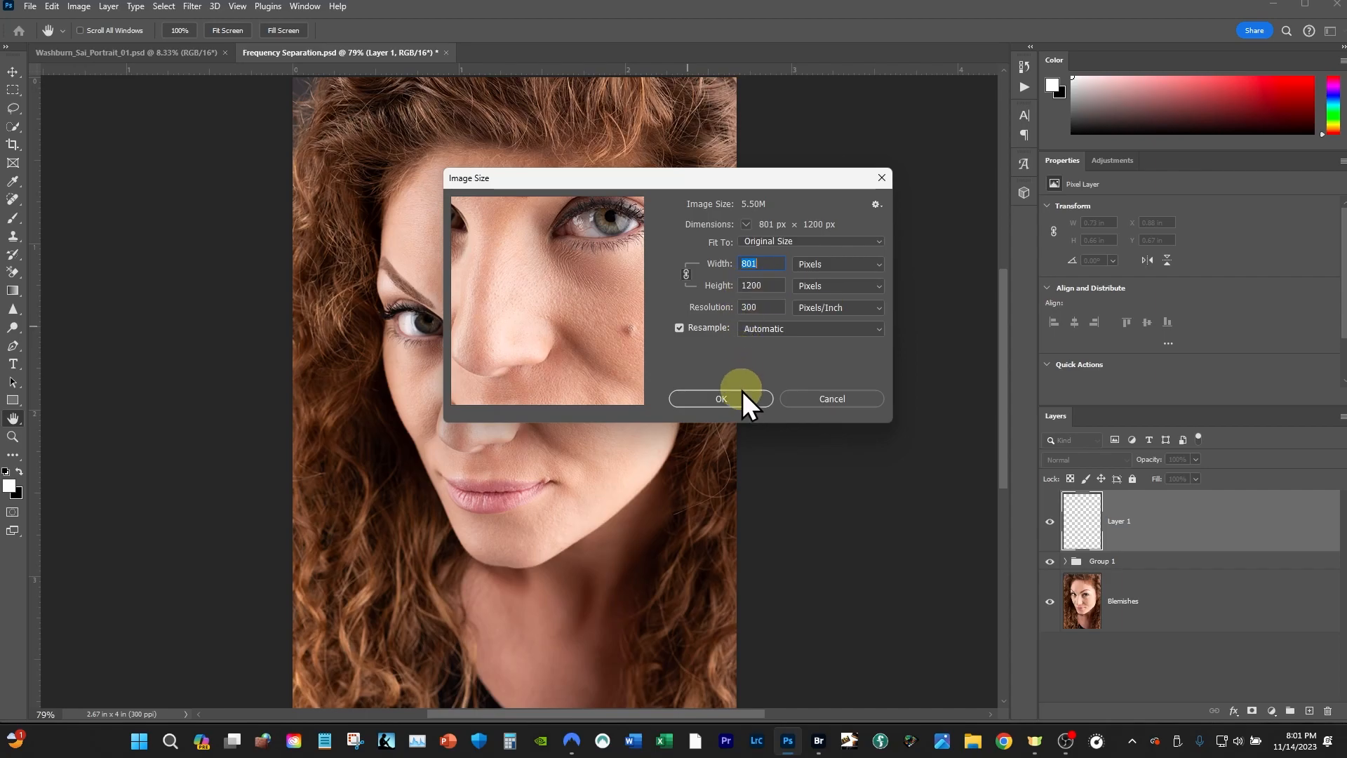
{"action": "left_click", "coordinate": [834, 400]}
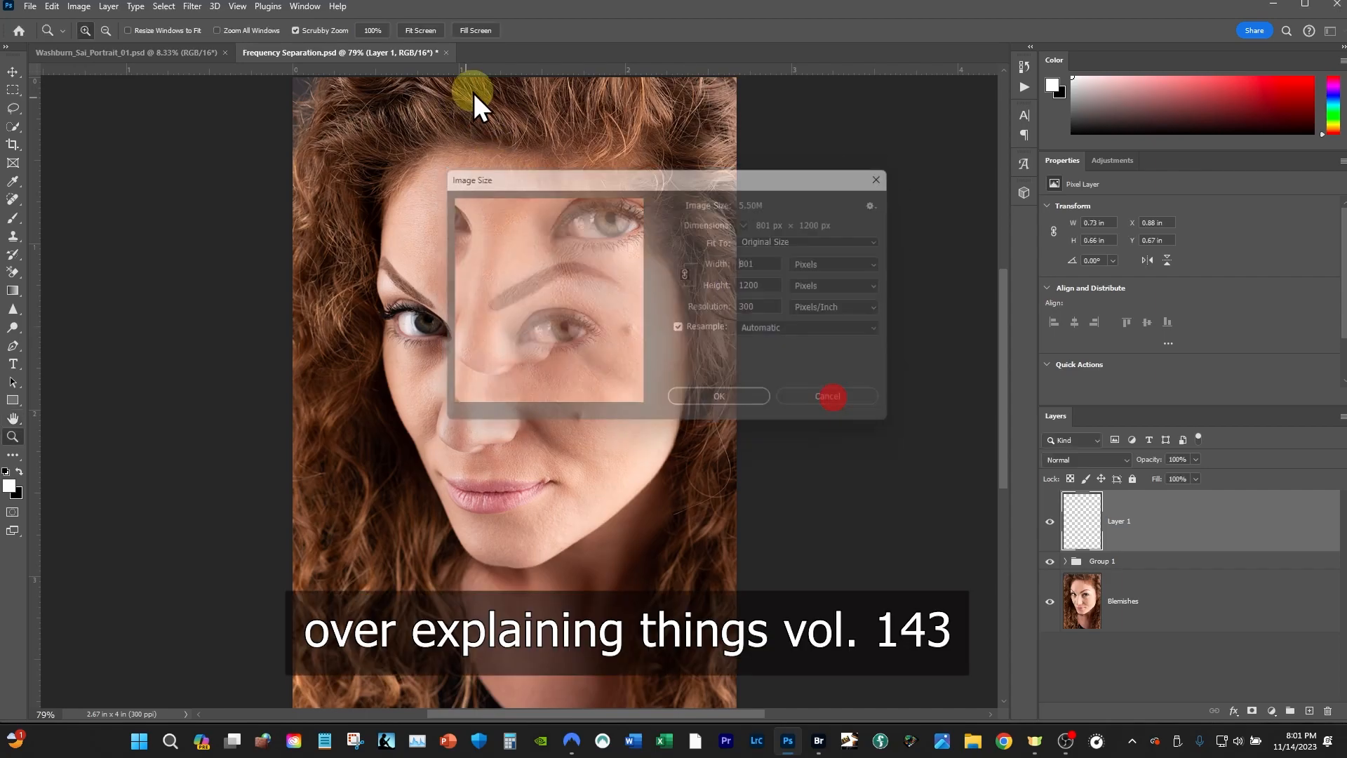
Step: Close Frequency Separation.psd without saving the resize, so the stored layered file keeps its full size
{"action": "left_click", "coordinate": [447, 54]}
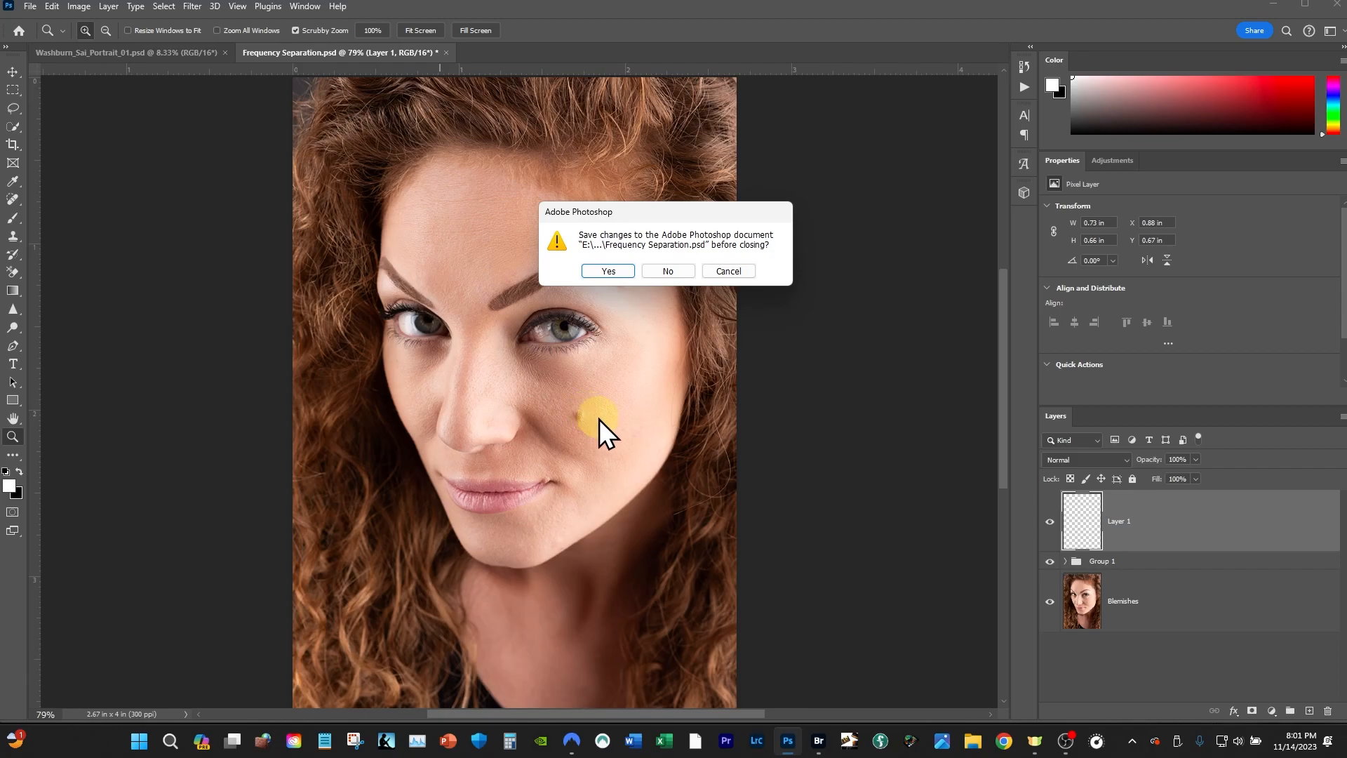
{"action": "left_click", "coordinate": [672, 271]}
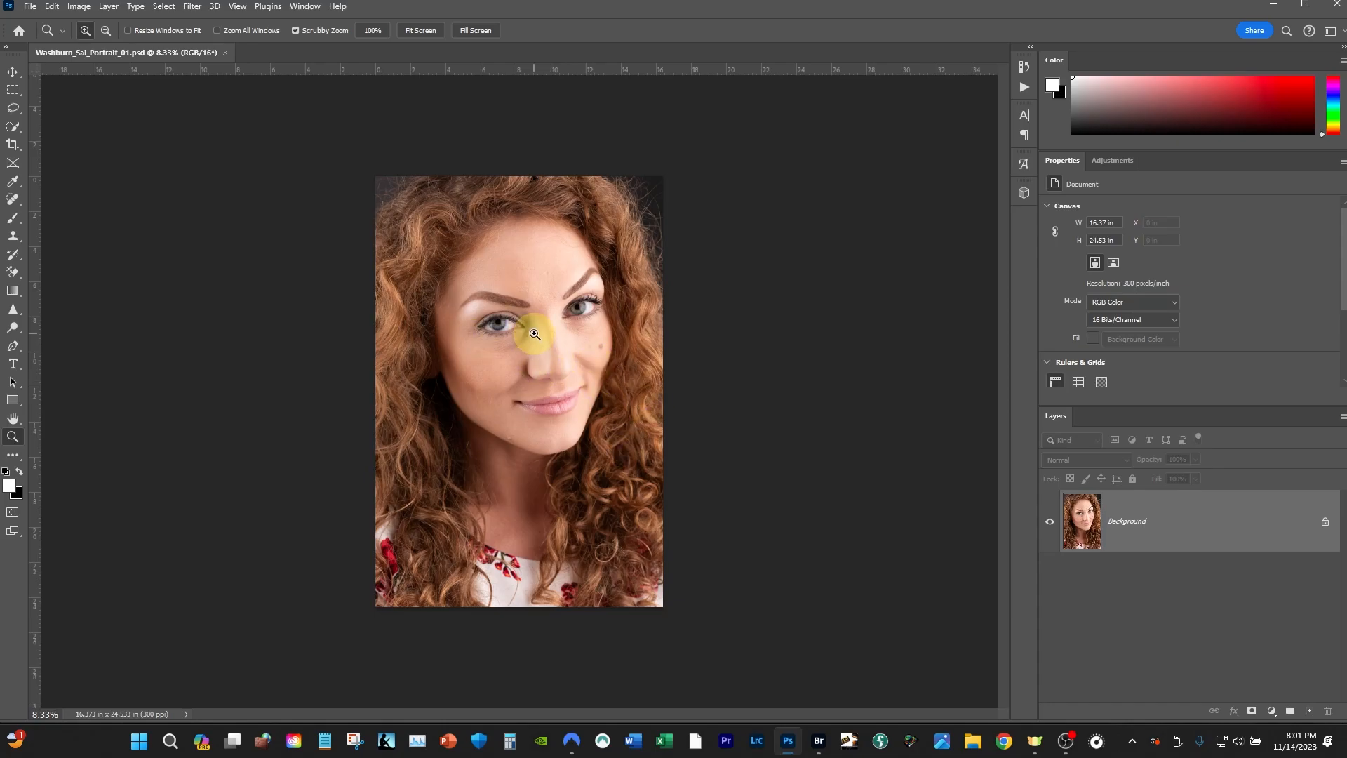
{"action": "left_click_drag", "start_coordinate": [517, 316], "coordinate": [600, 324]}
{"action": "left_click_drag", "start_coordinate": [681, 400], "coordinate": [826, 456]}
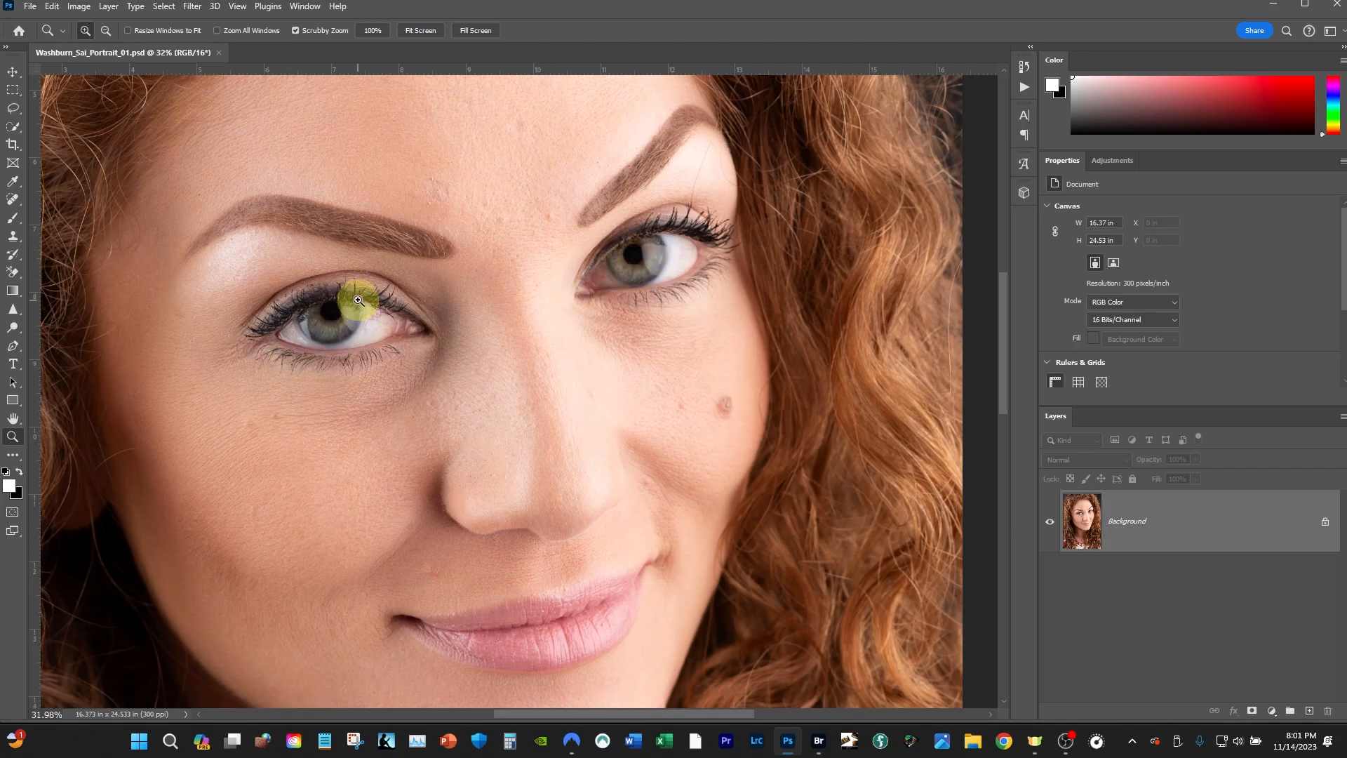
{"action": "left_click_drag", "start_coordinate": [637, 414], "coordinate": [563, 427]}
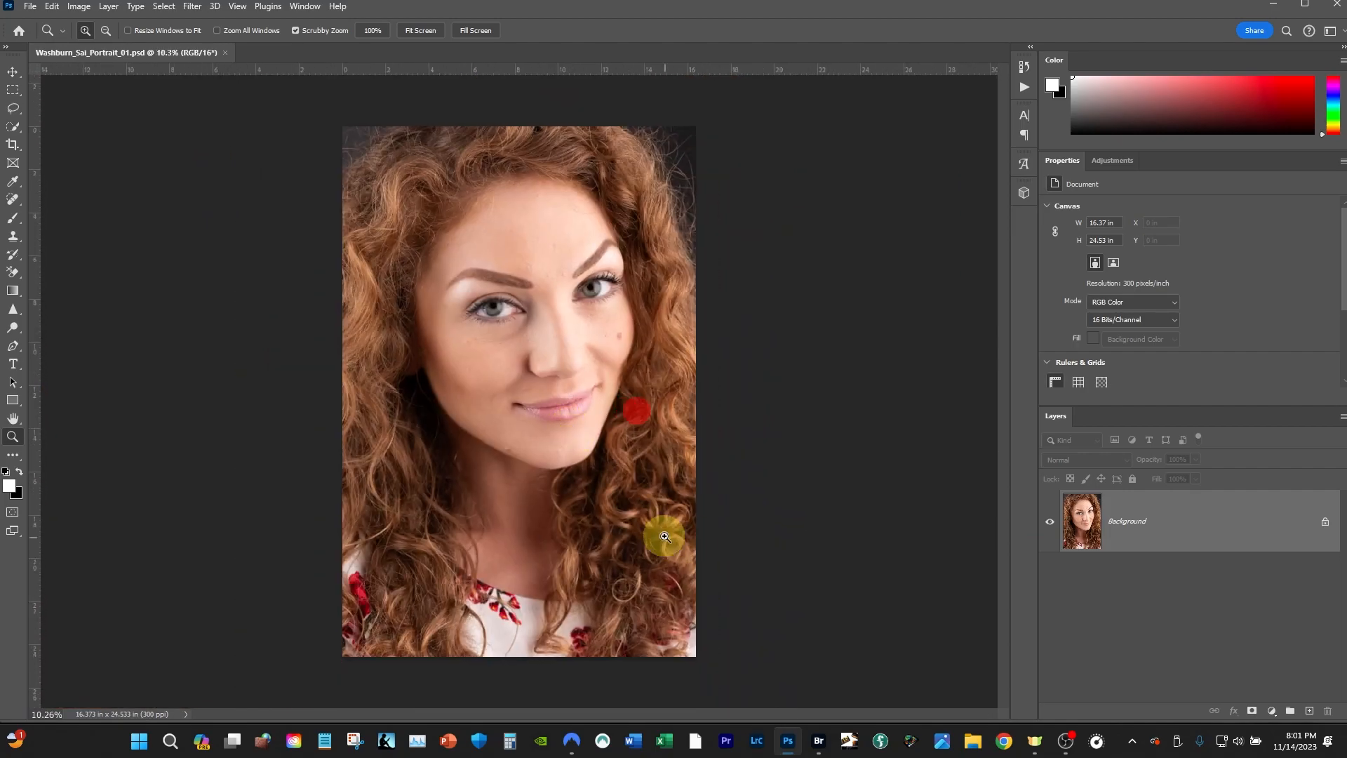